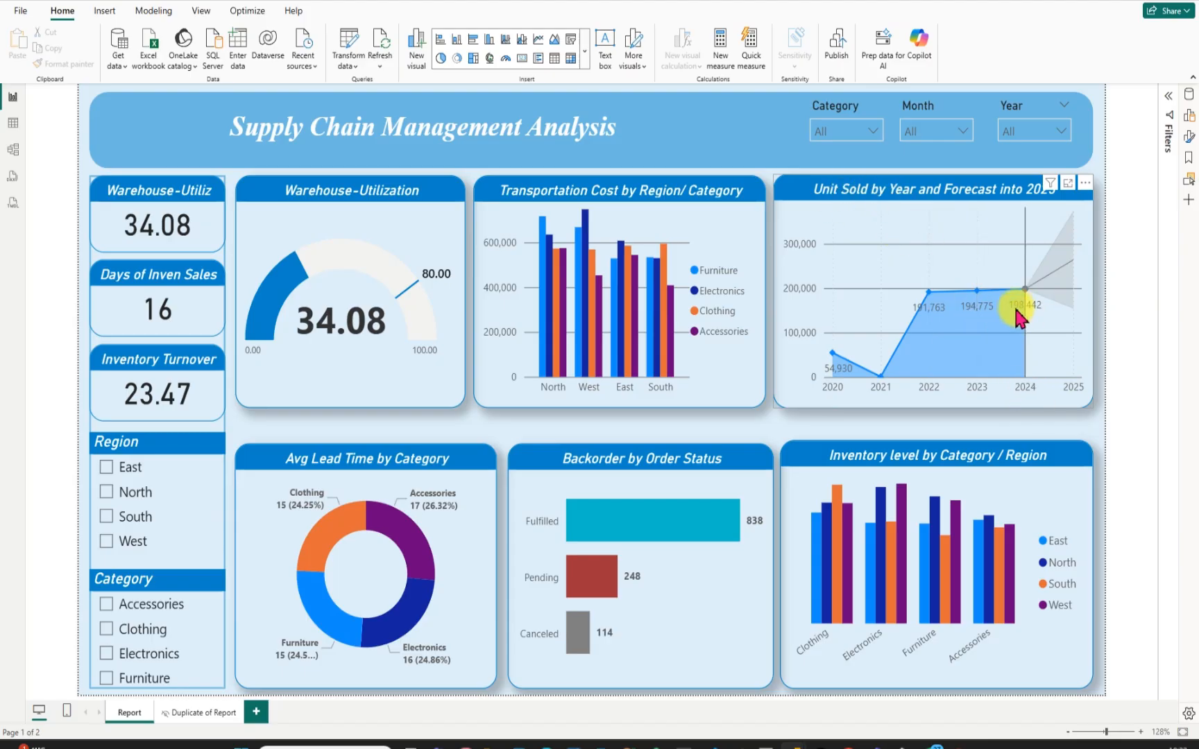
Examine the 2024 units sold and the 2025 forecast range in the Unit Sold by Year chart.
{"action": "mouse_move", "coordinate": [1025, 313]}
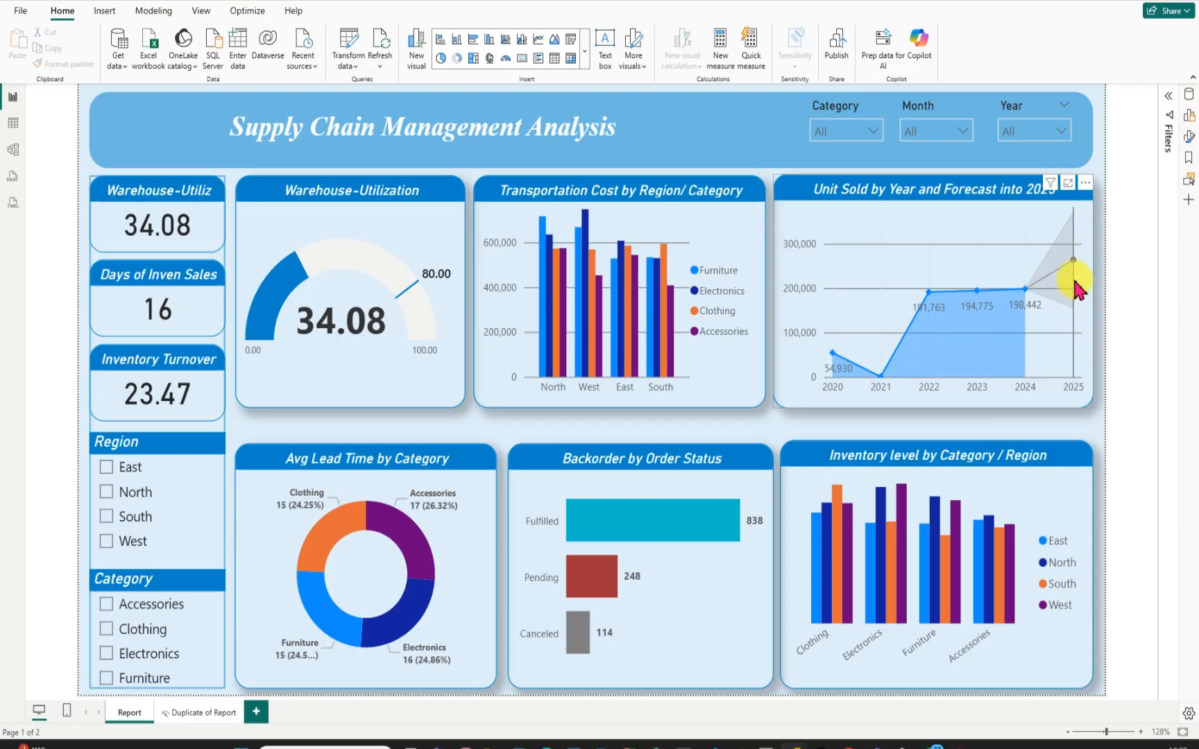
{"action": "mouse_move", "coordinate": [1068, 257]}
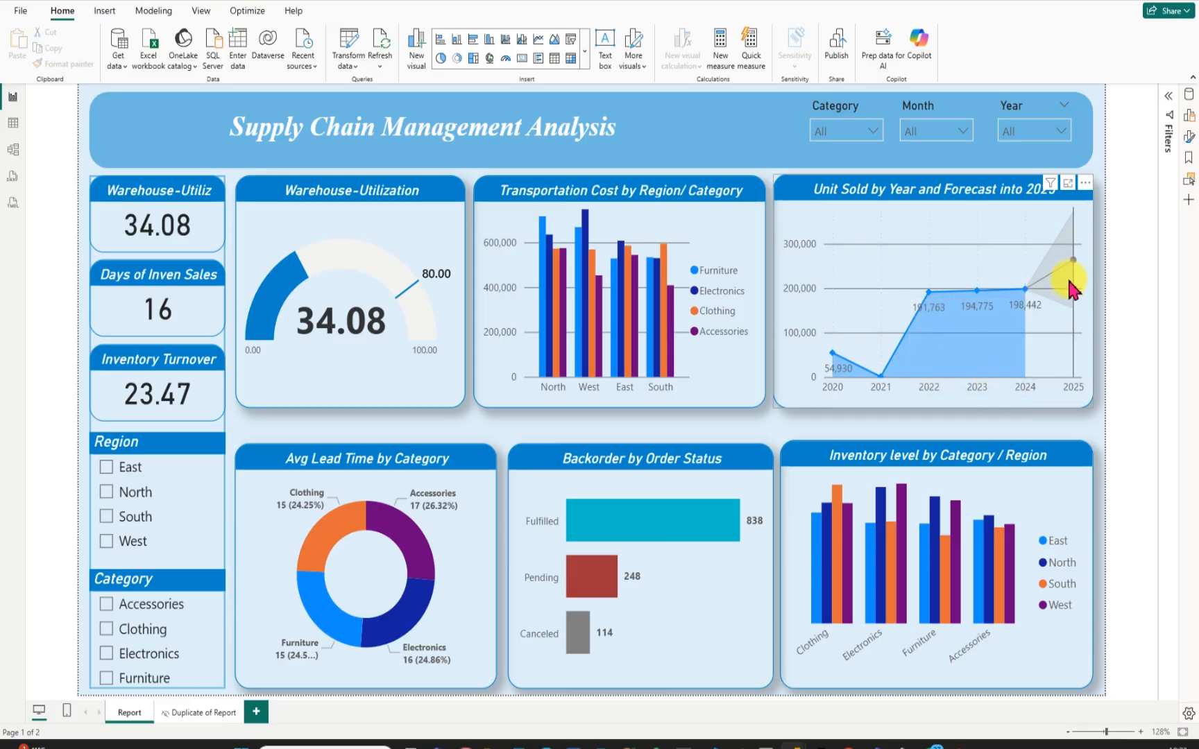
{"action": "mouse_move", "coordinate": [1074, 290]}
{"action": "mouse_move", "coordinate": [1074, 223]}
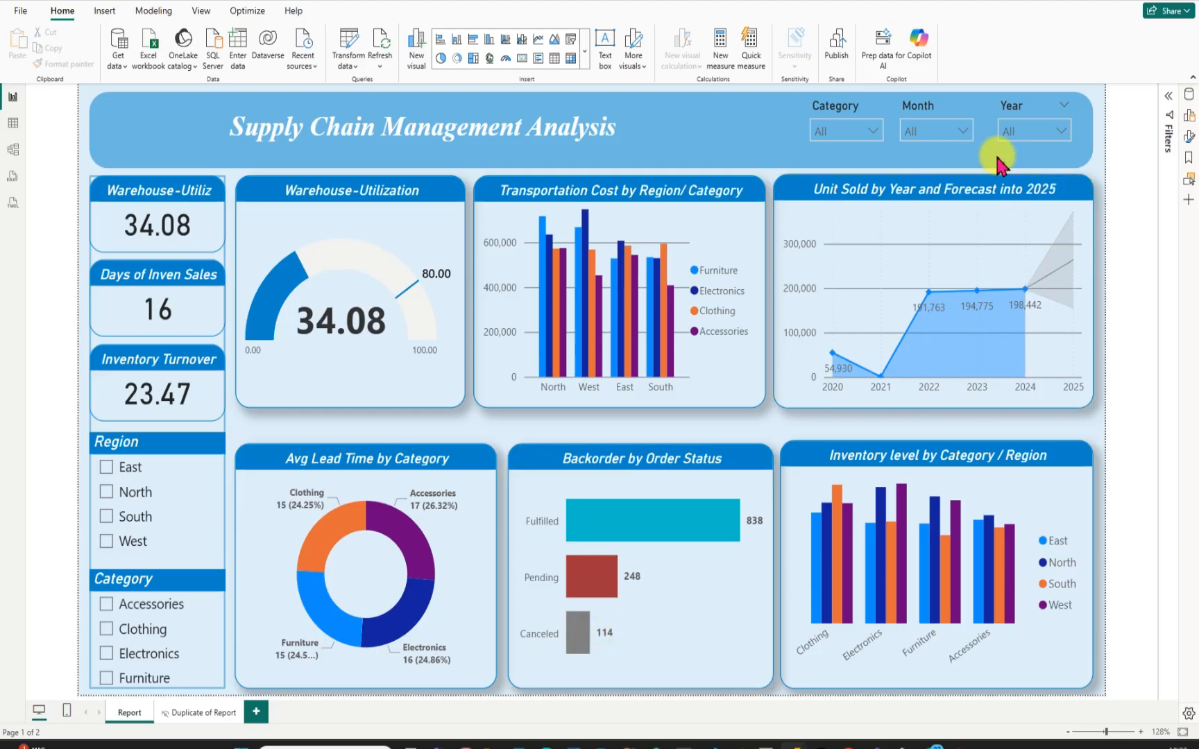
Filter the dashboard by year to 2020 and after that to 2021, cancelling the sign-in prompts, and inspect the filtered visuals.
{"action": "left_click", "coordinate": [1063, 133]}
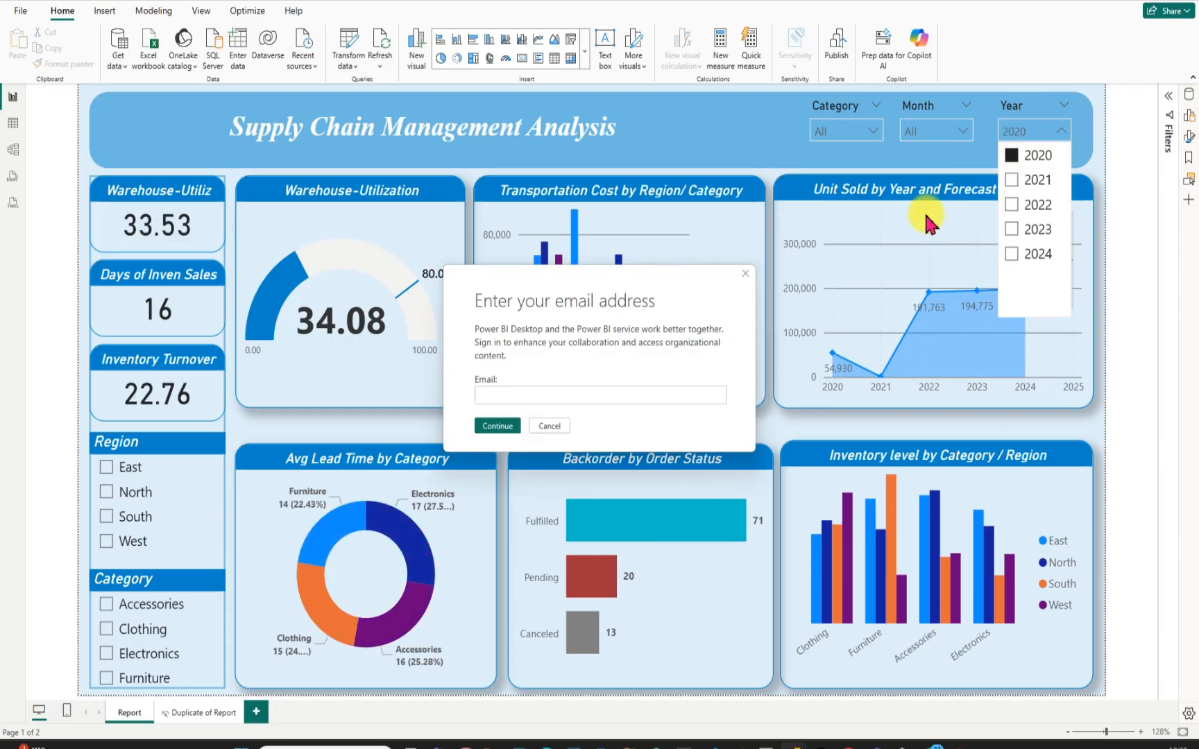
{"action": "left_click", "coordinate": [550, 426]}
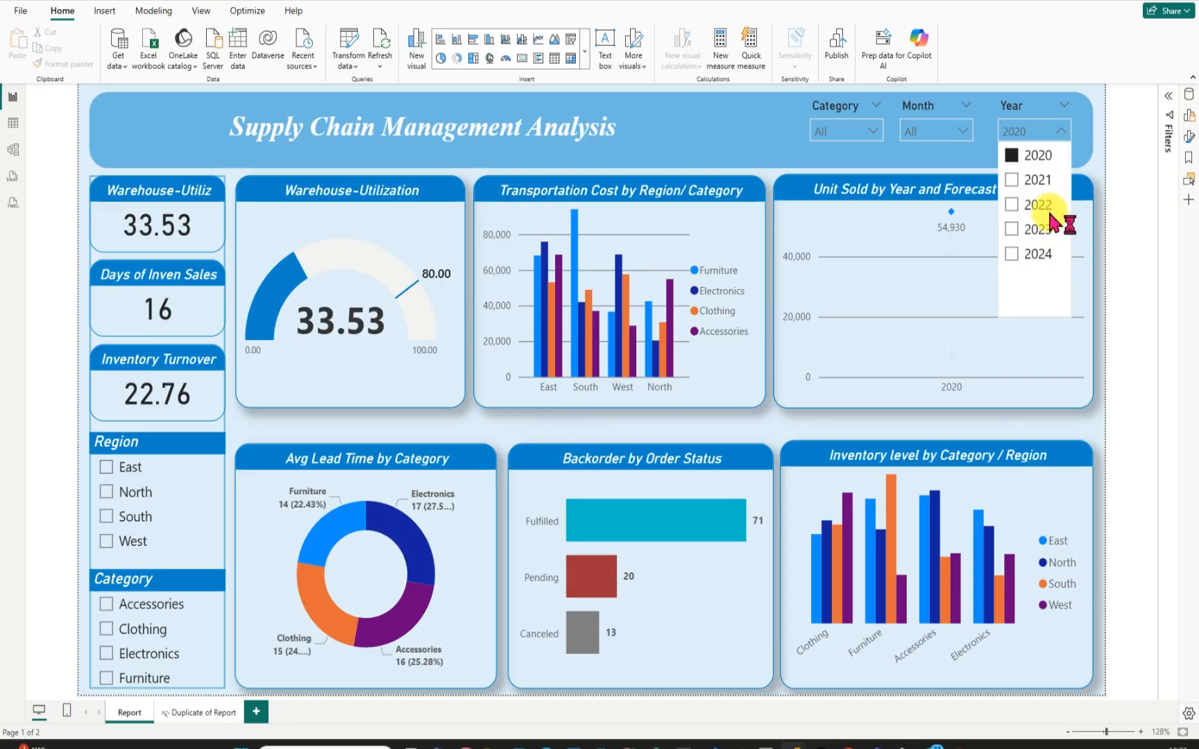
{"action": "left_click", "coordinate": [1012, 181]}
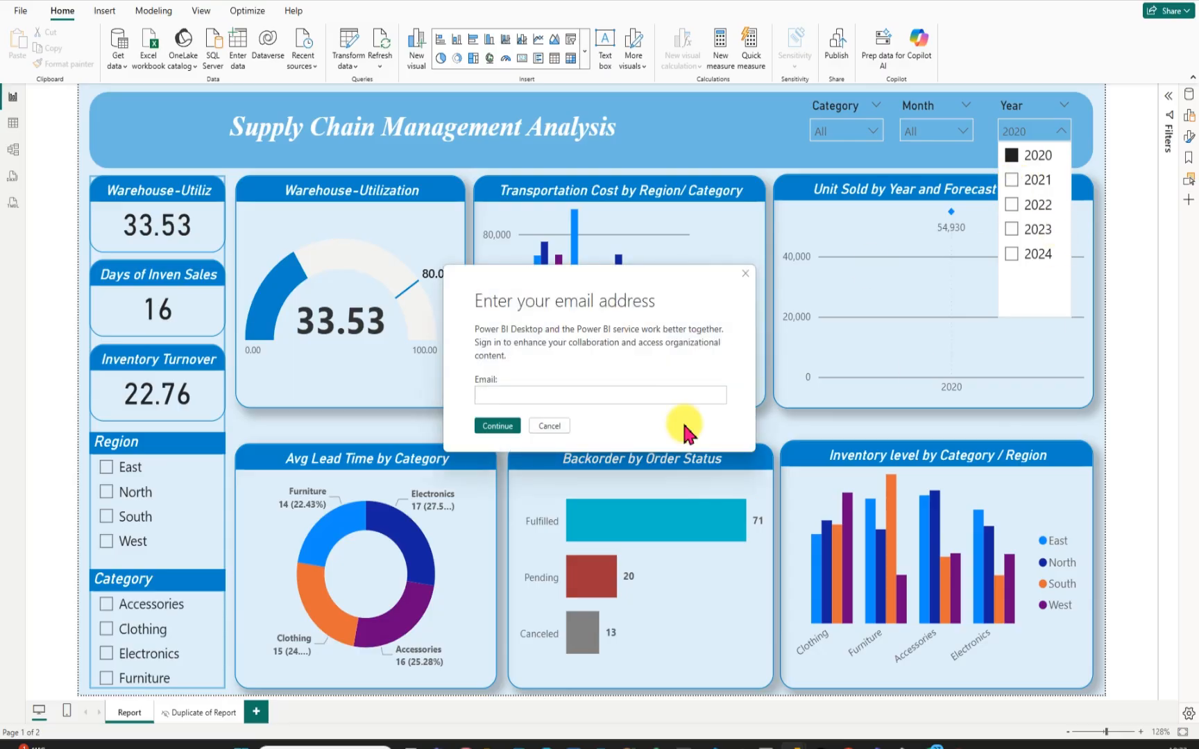
{"action": "left_click", "coordinate": [549, 426]}
{"action": "left_click", "coordinate": [1011, 182]}
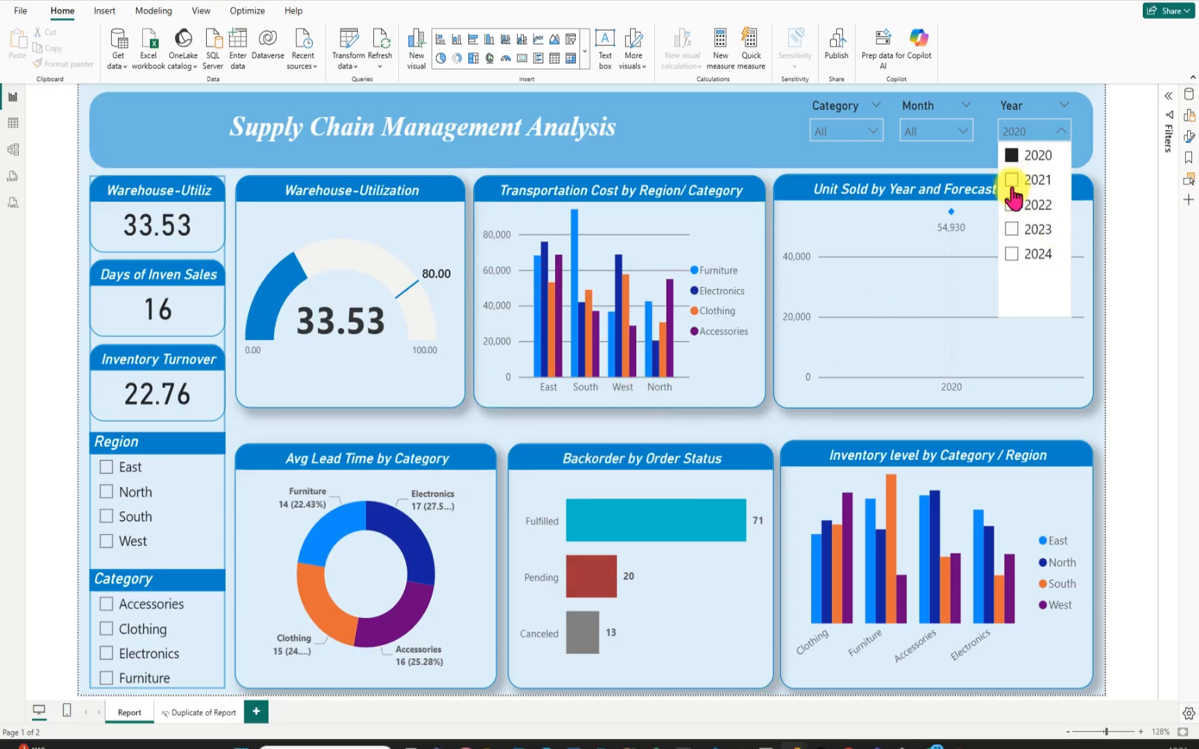
{"action": "left_click", "coordinate": [1012, 182]}
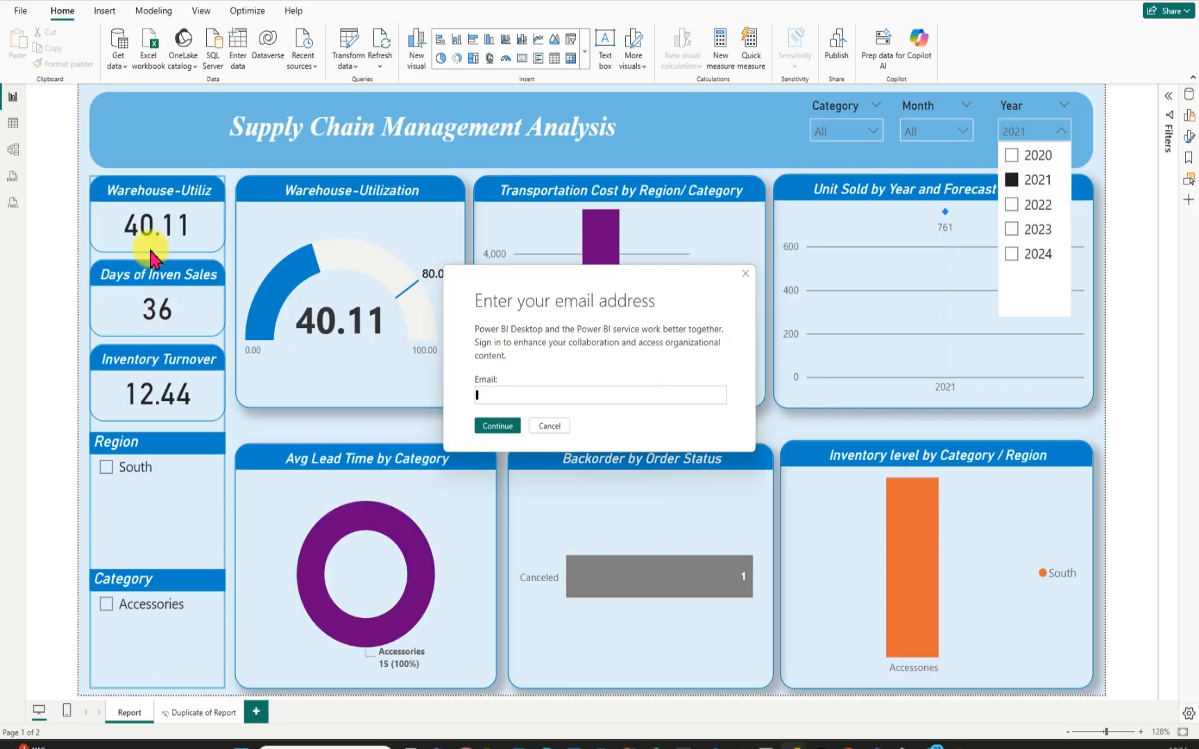
{"action": "left_click", "coordinate": [548, 424]}
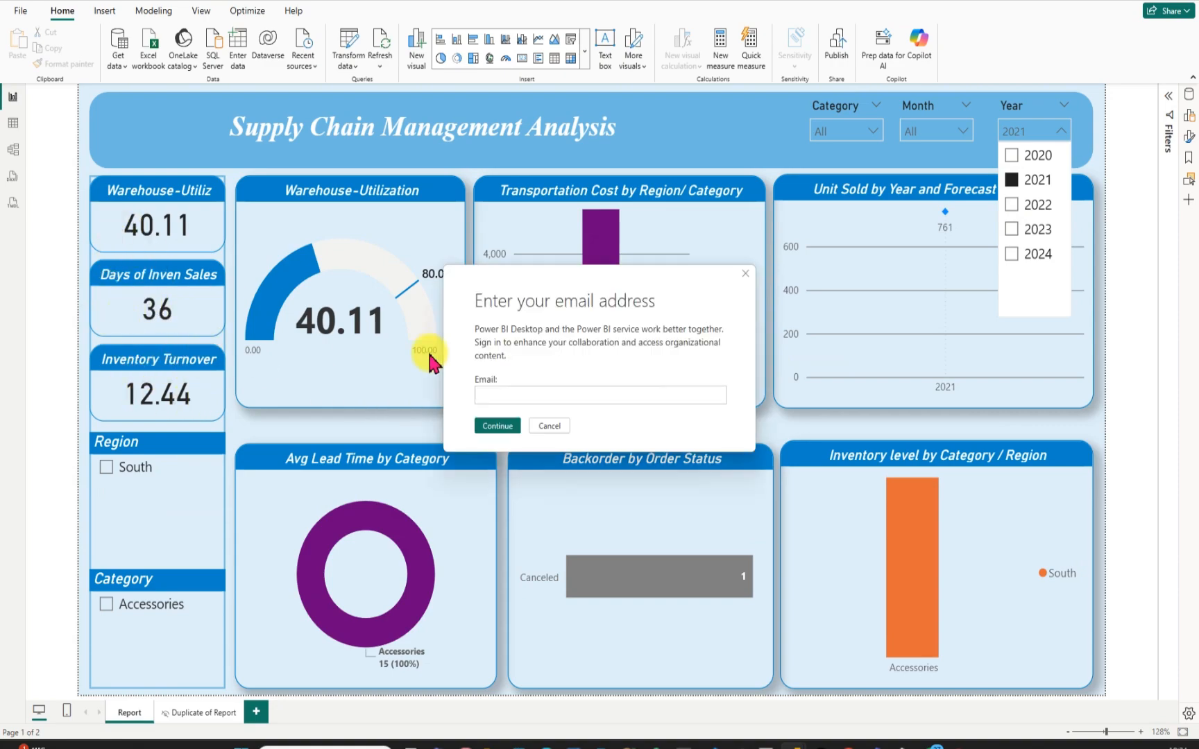
{"action": "left_click", "coordinate": [552, 426]}
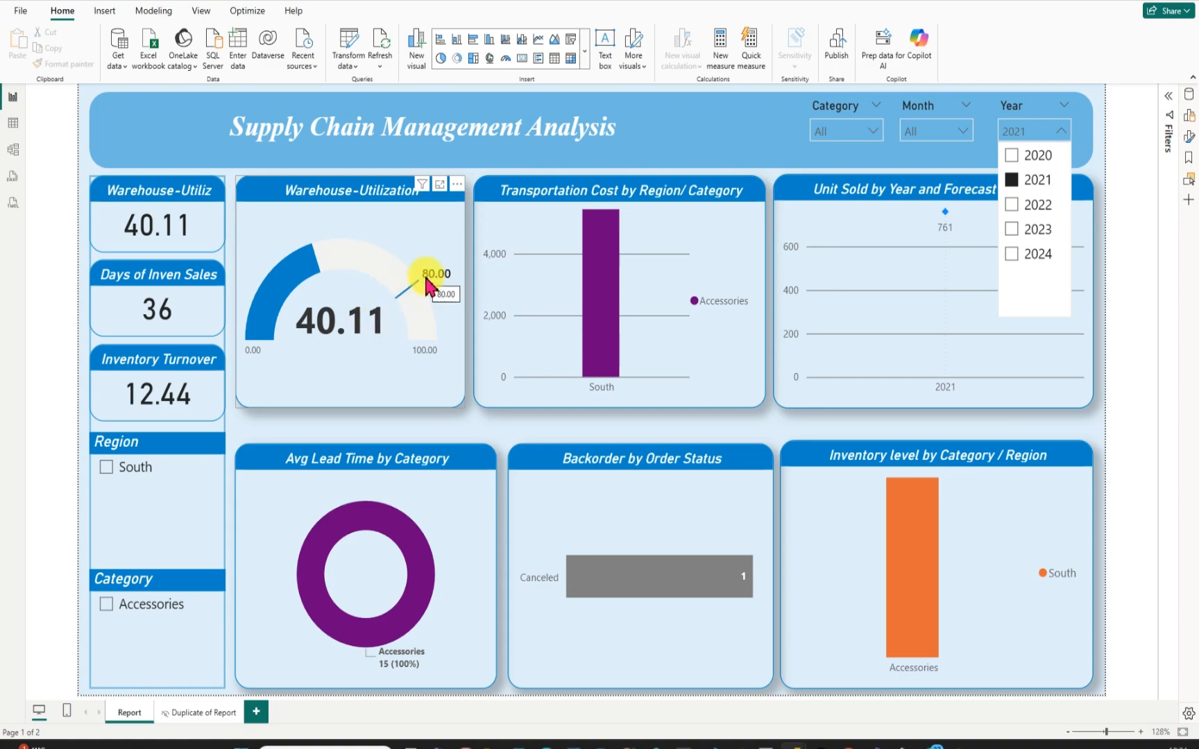
{"action": "mouse_move", "coordinate": [428, 281]}
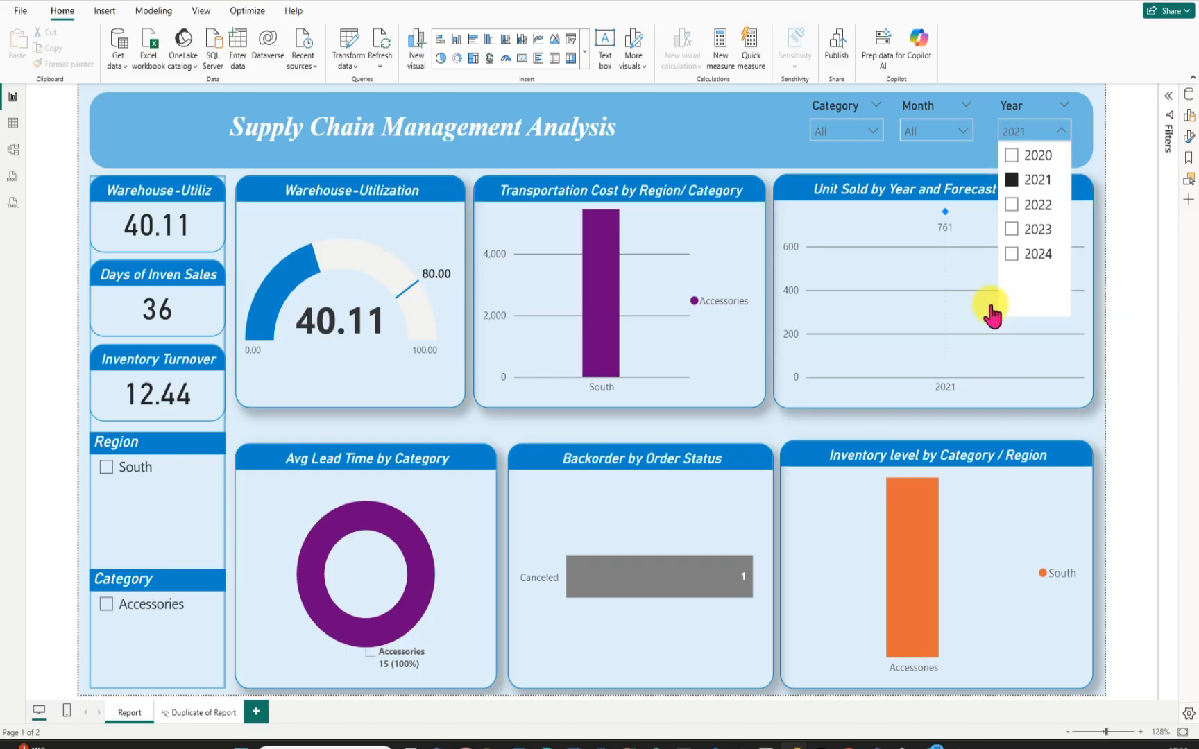
{"action": "mouse_move", "coordinate": [948, 237]}
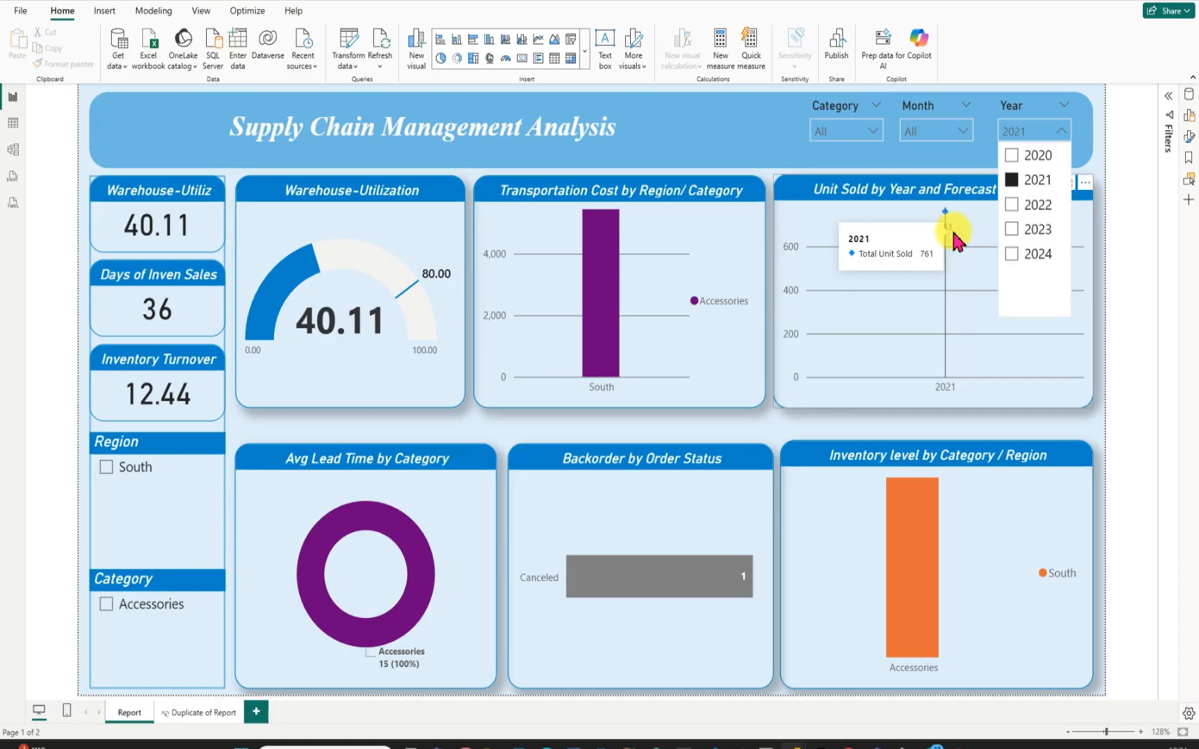
Switch the year filter to 2022 and dismiss the sign-in prompt.
{"action": "left_click", "coordinate": [1012, 205]}
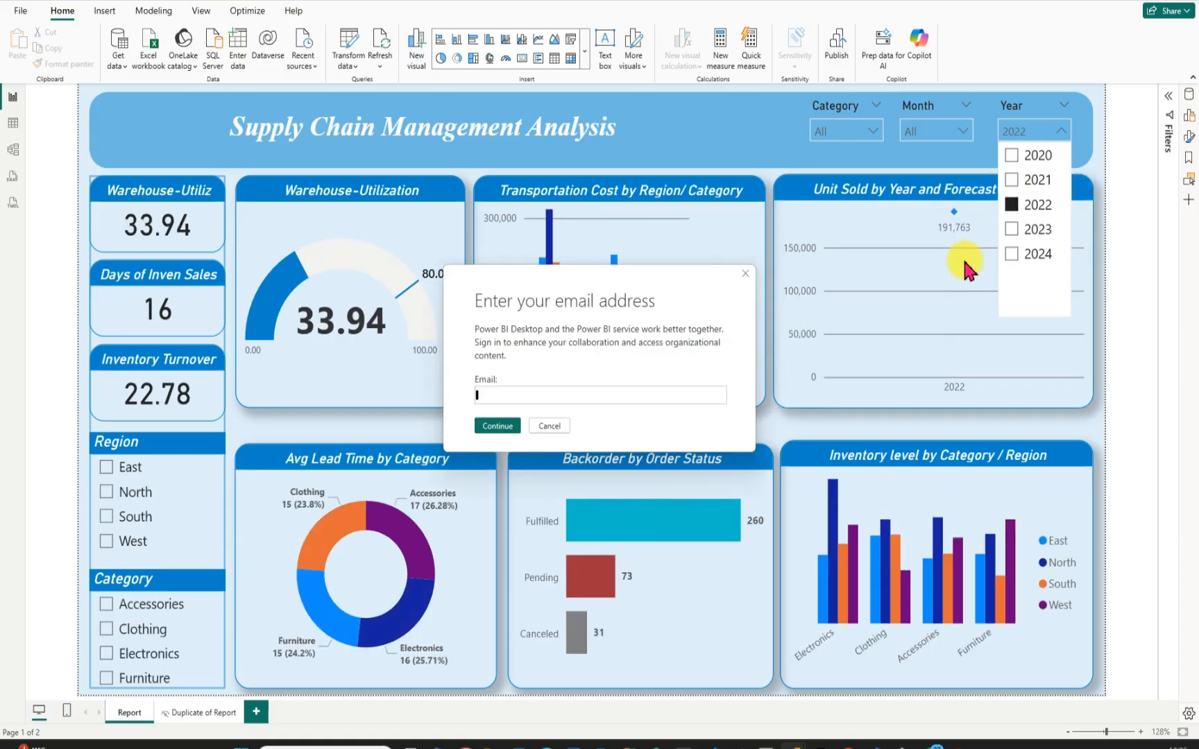
{"action": "left_click", "coordinate": [549, 426]}
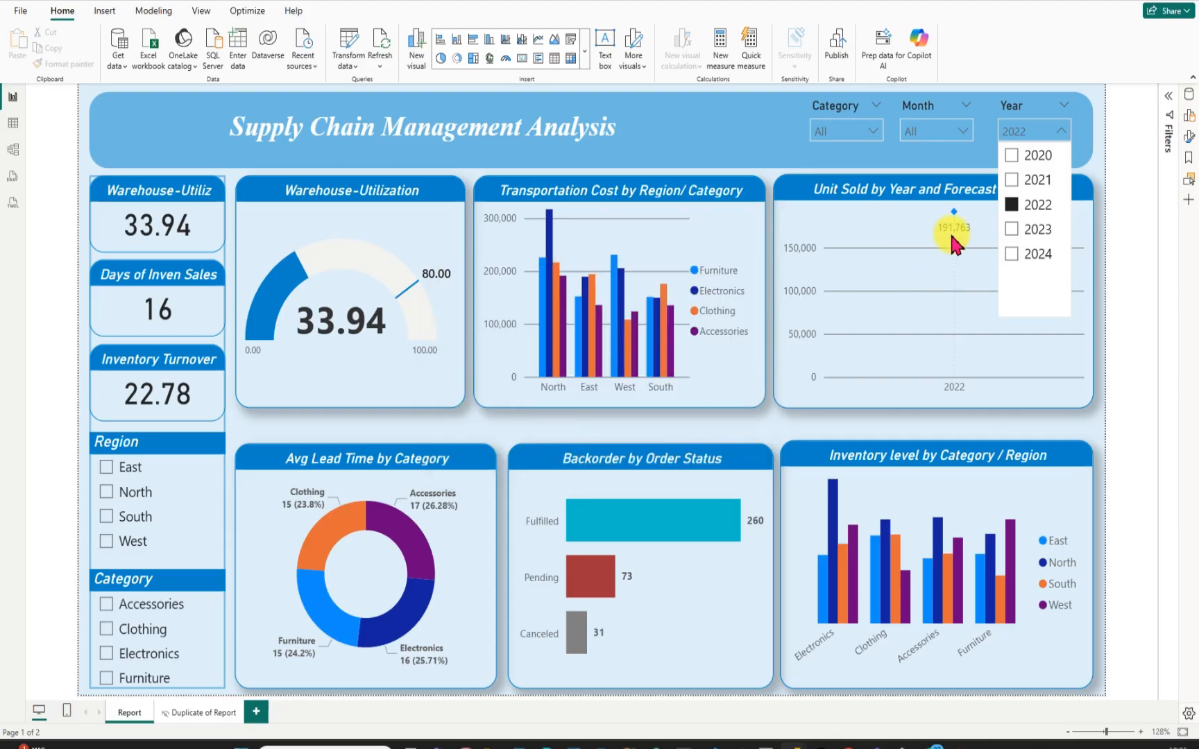
{"action": "left_click", "coordinate": [558, 425]}
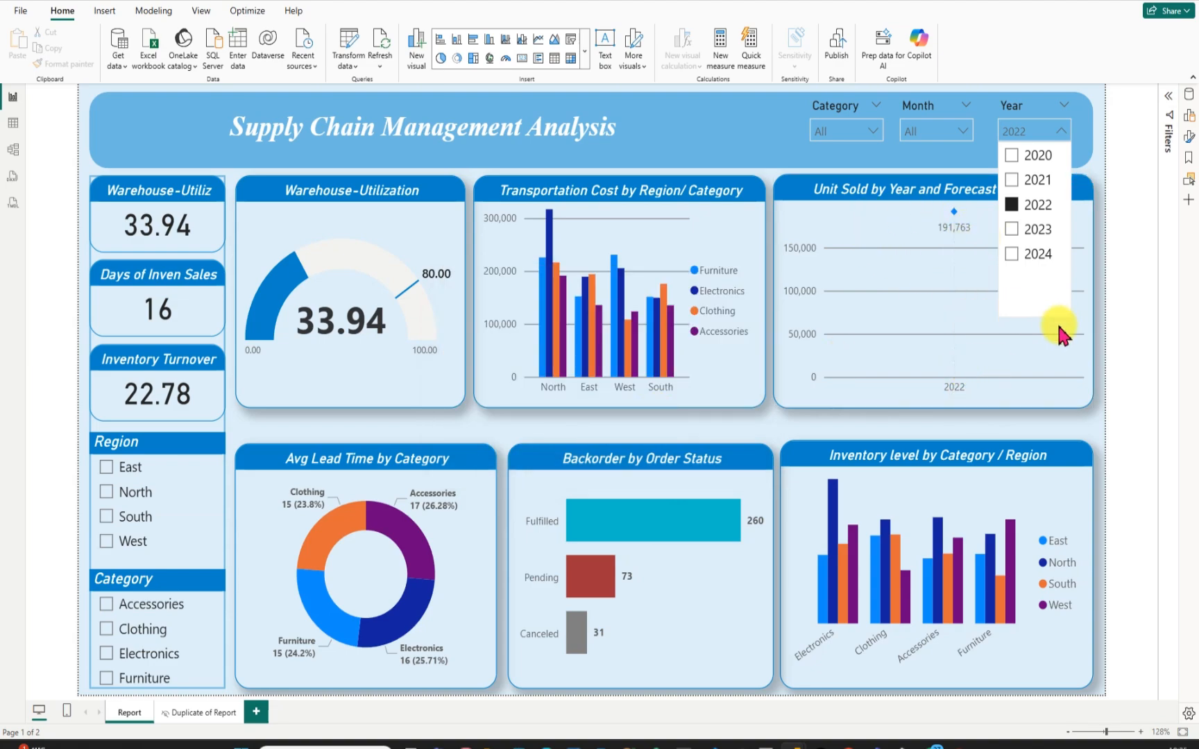
Clear the 2022 selection so the dashboard covers all years, and cancel the sign-in prompts.
{"action": "left_click", "coordinate": [1012, 208]}
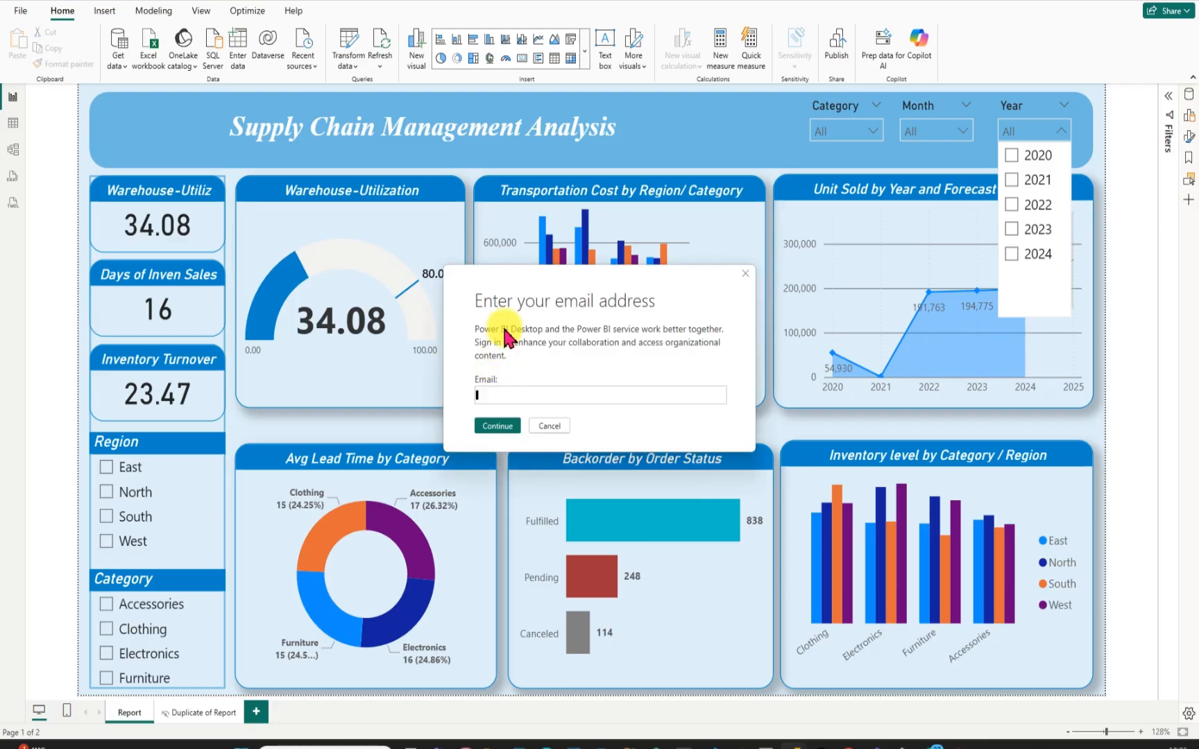
{"action": "left_click", "coordinate": [547, 425]}
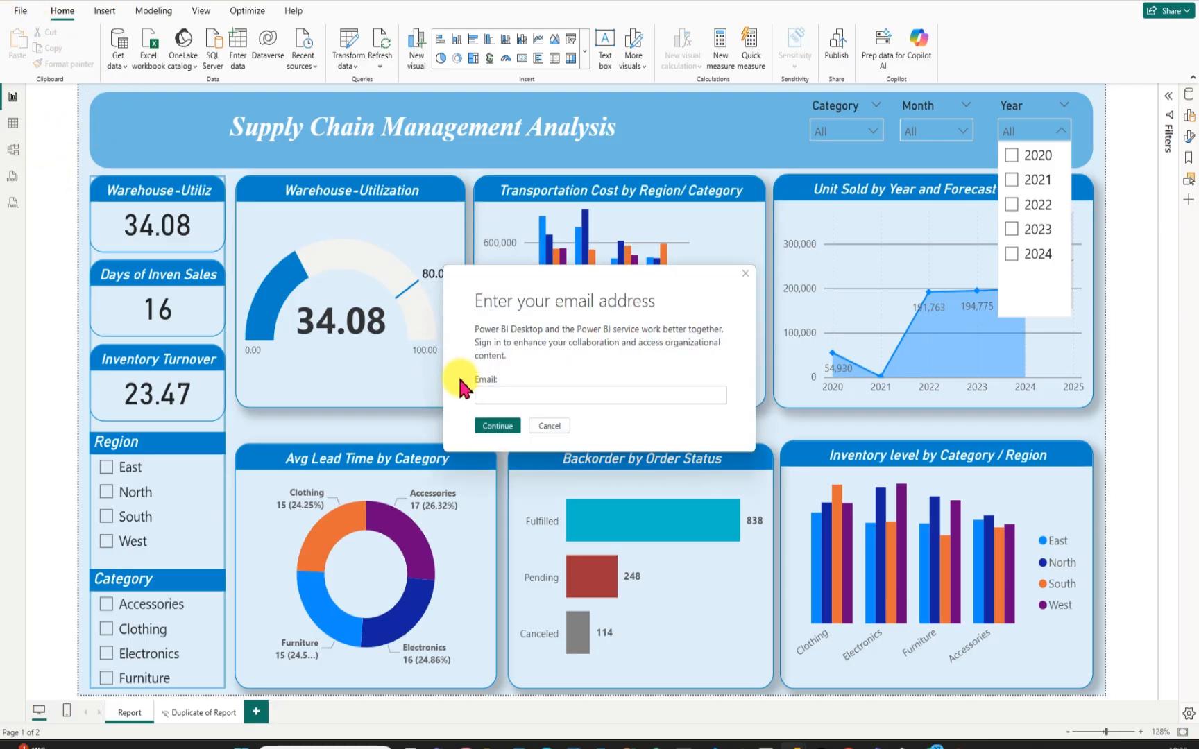
{"action": "left_click", "coordinate": [547, 425]}
Create a new blank report.
{"action": "left_click", "coordinate": [14, 1]}
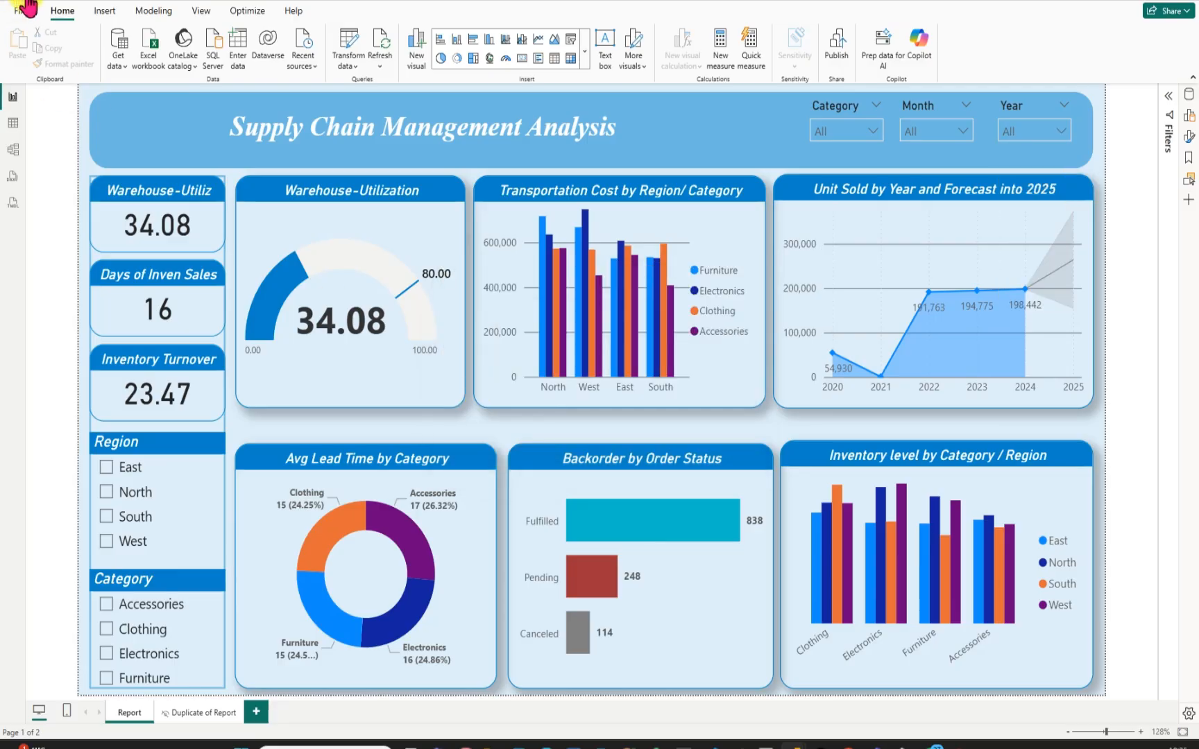
{"action": "left_click", "coordinate": [20, 11]}
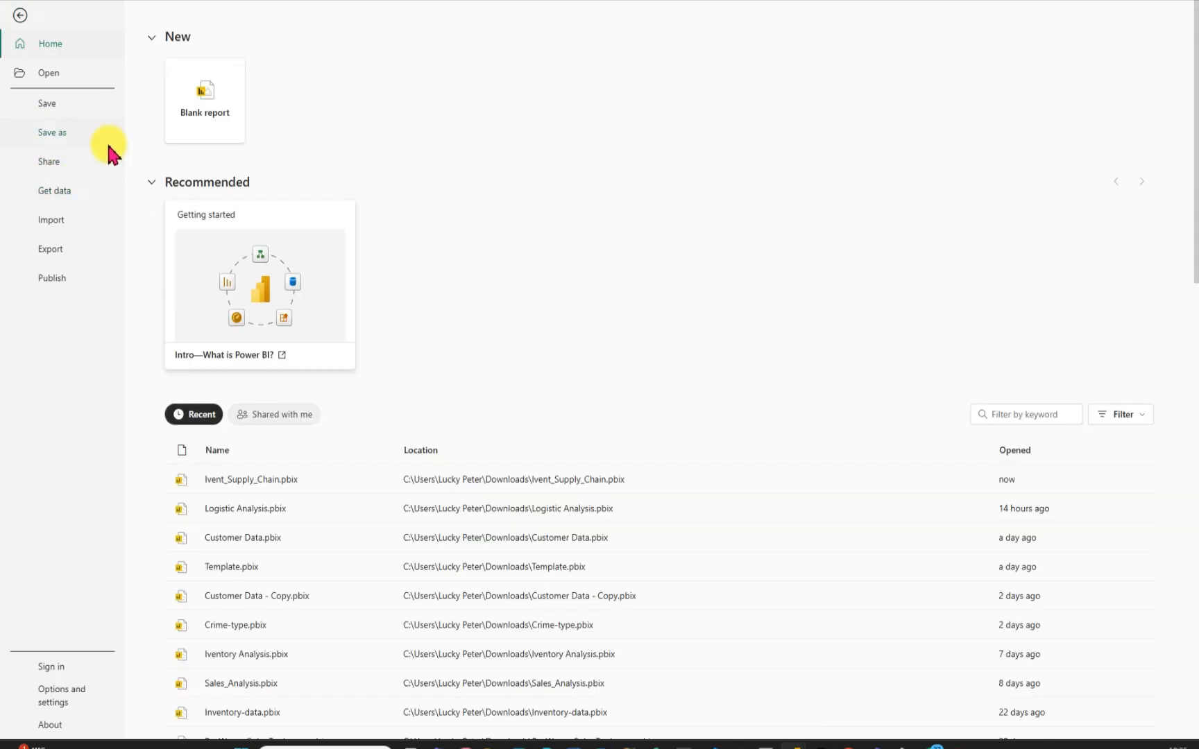
{"action": "left_click", "coordinate": [196, 110]}
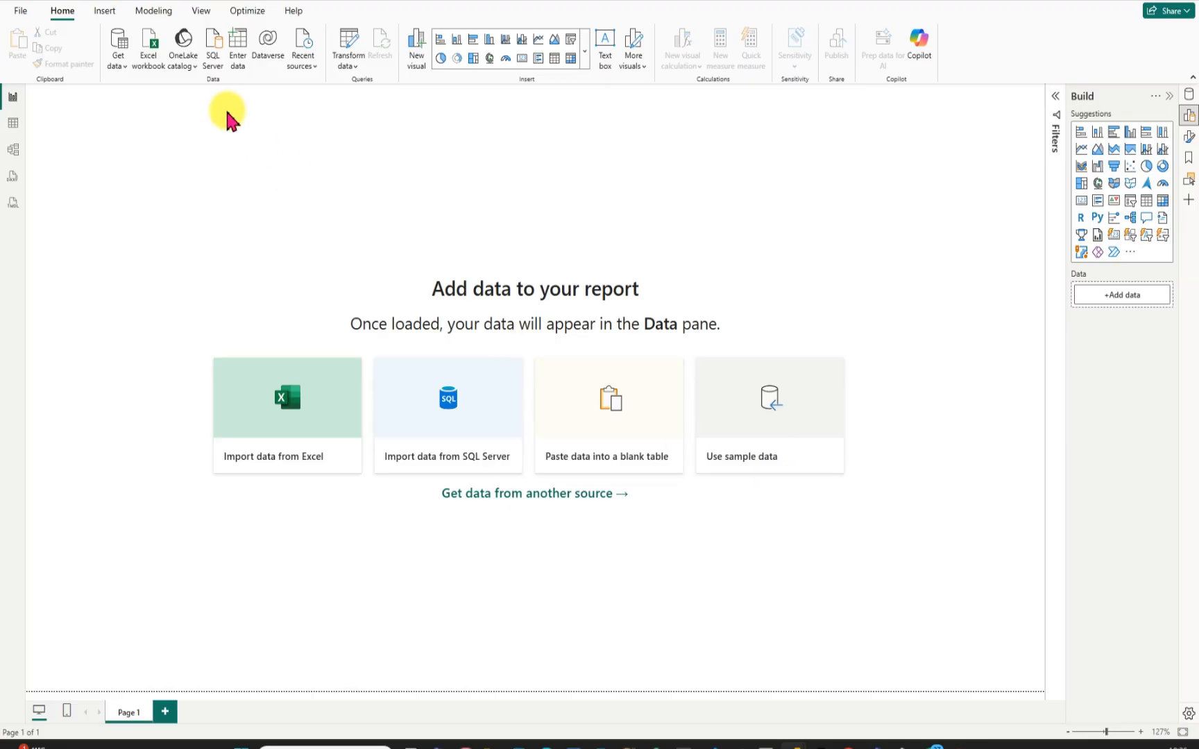
{"action": "left_click", "coordinate": [126, 72]}
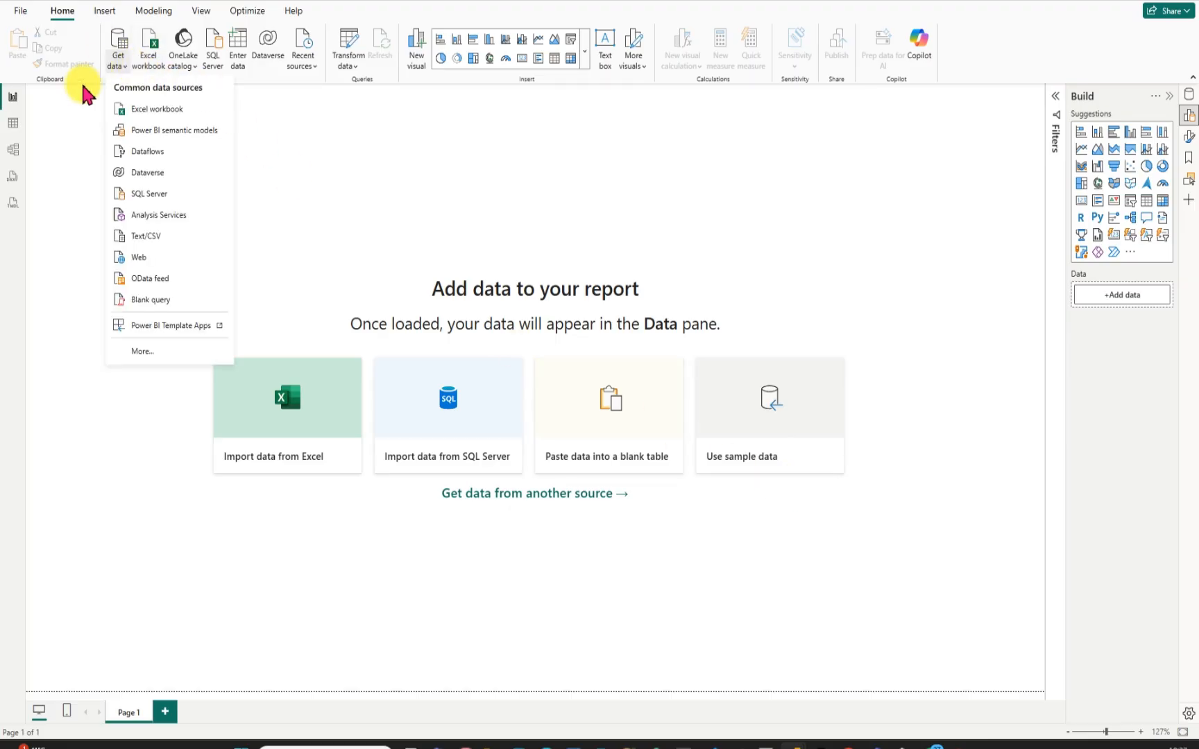
{"action": "left_click", "coordinate": [154, 115]}
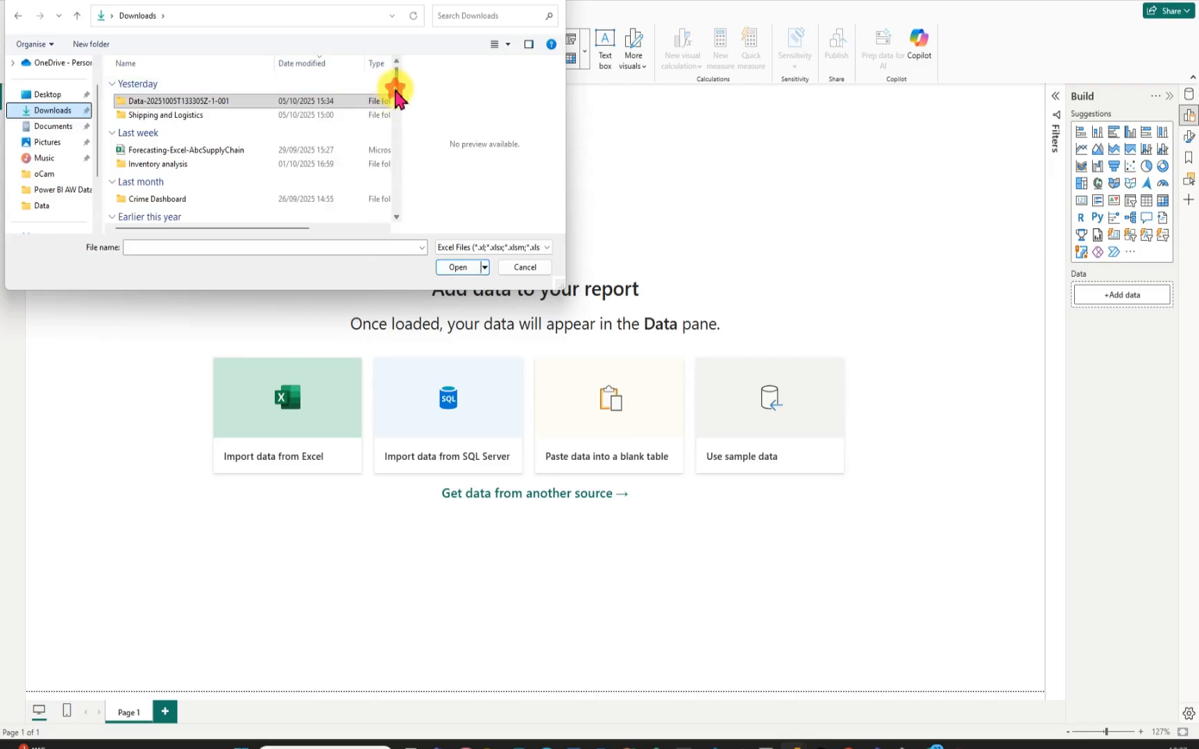
{"action": "left_click_drag", "start_coordinate": [396, 88], "coordinate": [395, 102]}
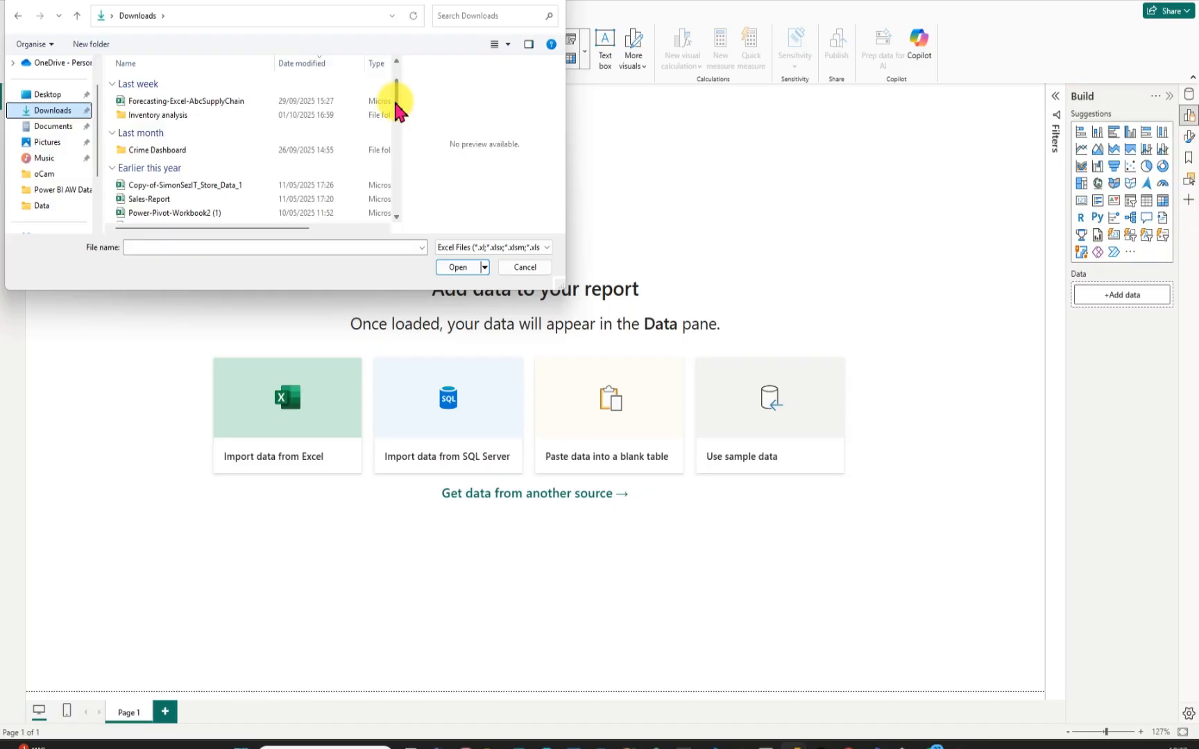
{"action": "left_click_drag", "start_coordinate": [395, 103], "coordinate": [393, 133]}
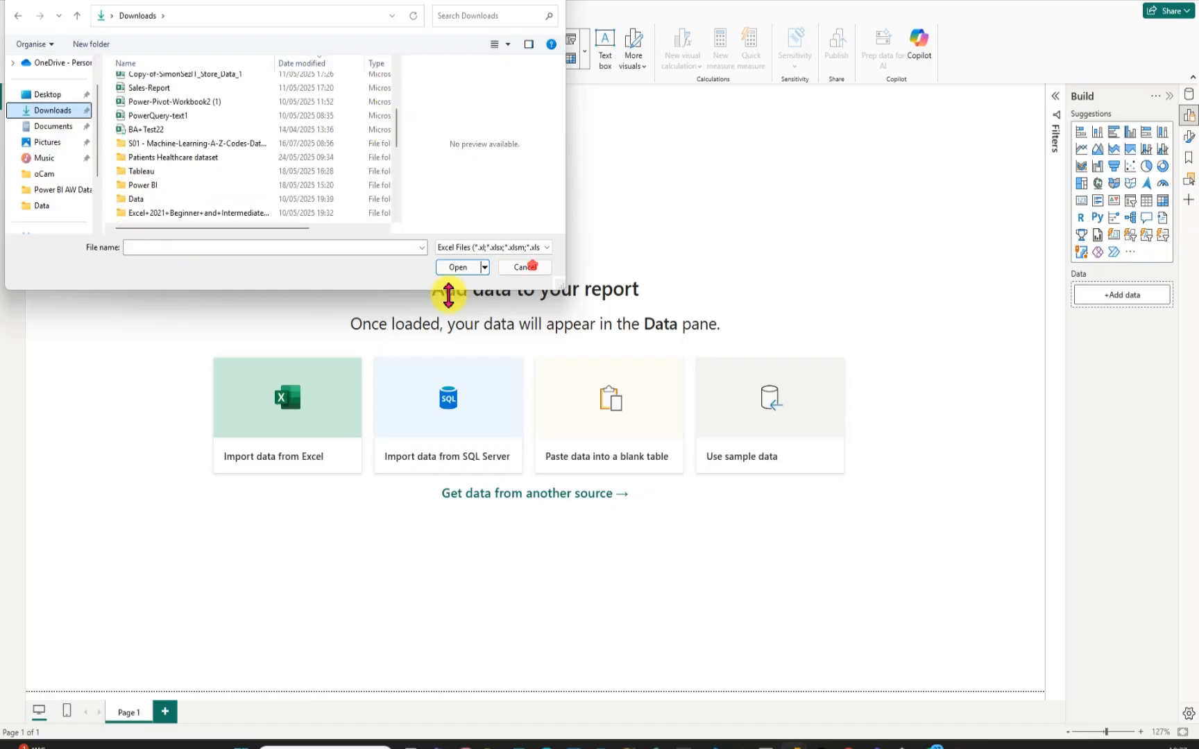
{"action": "left_click", "coordinate": [526, 267]}
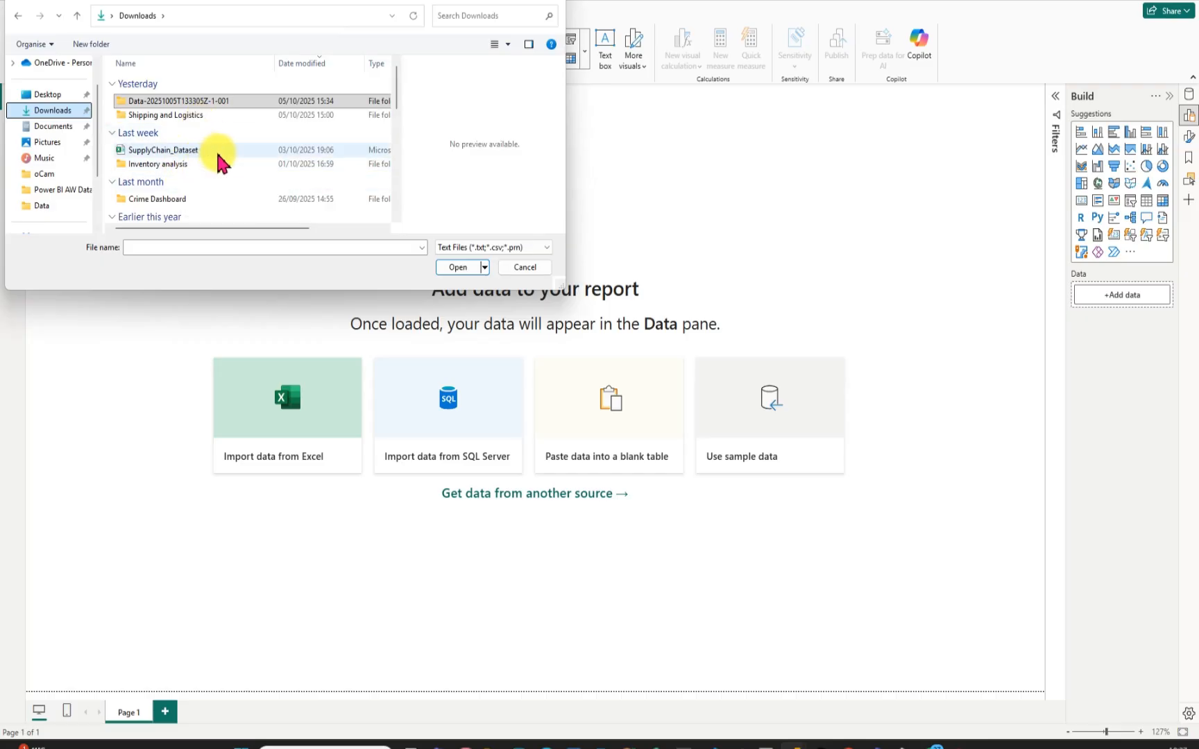
Open the SupplyChain_Dataset CSV file from Downloads as a data source and look through its preview columns.
{"action": "left_click", "coordinate": [193, 153]}
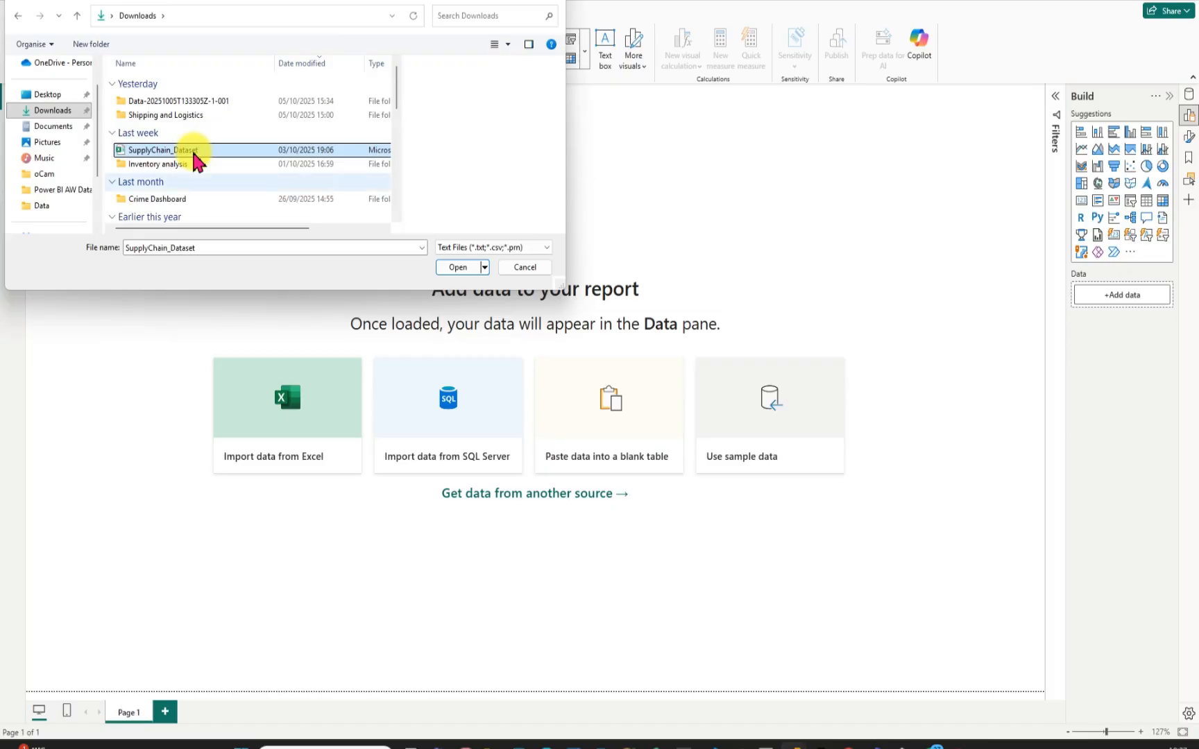
{"action": "left_click", "coordinate": [458, 267]}
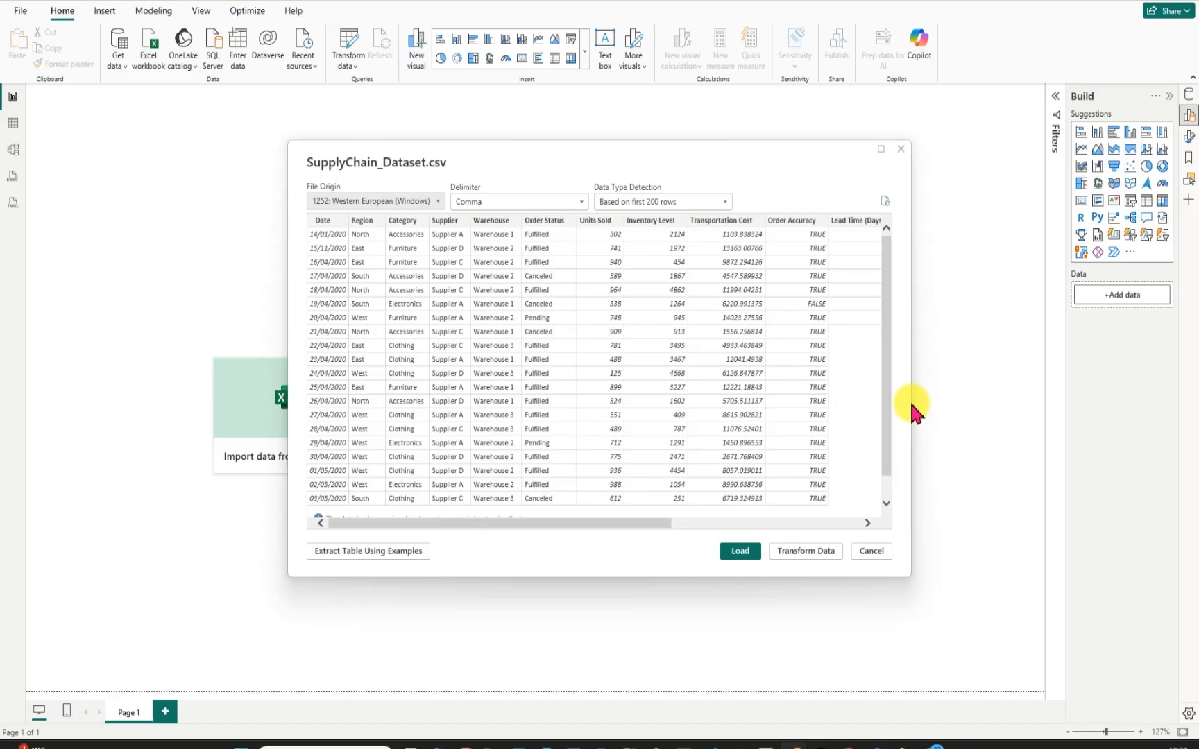
{"action": "left_click", "coordinate": [836, 523]}
{"action": "left_click_drag", "start_coordinate": [836, 523], "coordinate": [472, 522]}
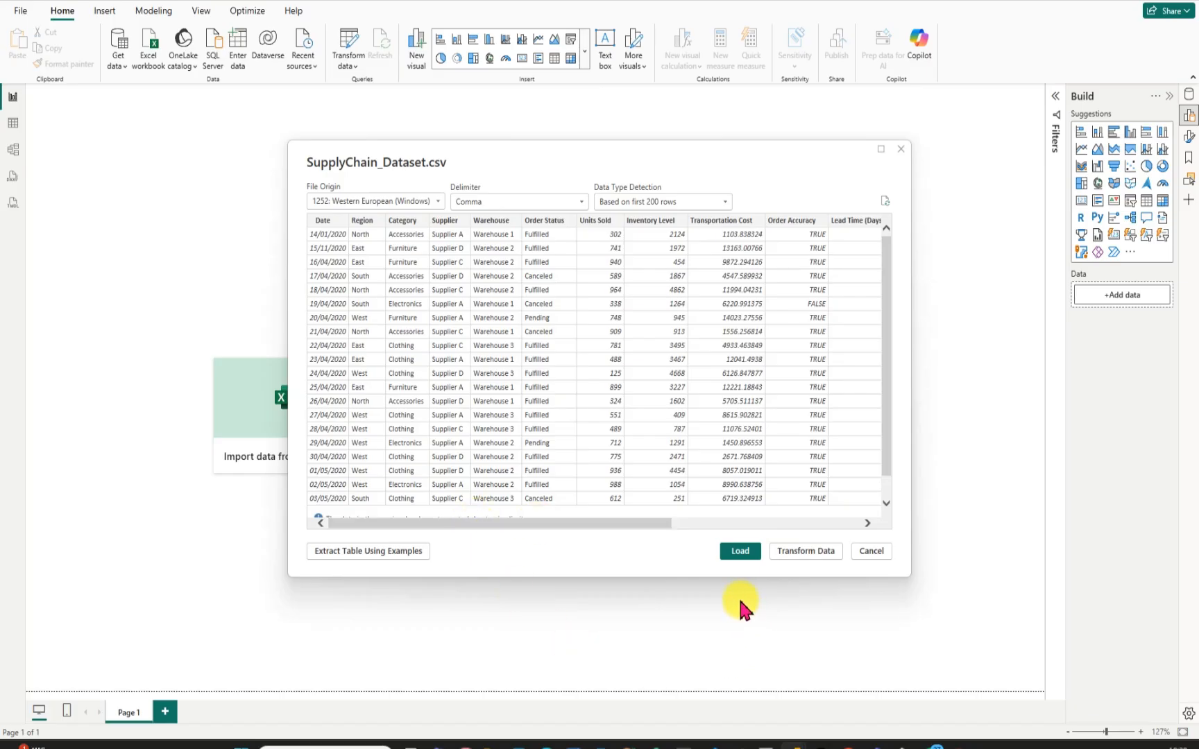
{"action": "mouse_move", "coordinate": [628, 528]}
{"action": "left_mouse_down"}
{"action": "mouse_move", "coordinate": [870, 545]}
{"action": "mouse_move", "coordinate": [856, 529]}
{"action": "mouse_move", "coordinate": [741, 514]}
{"action": "mouse_move", "coordinate": [617, 509]}
{"action": "left_mouse_up"}
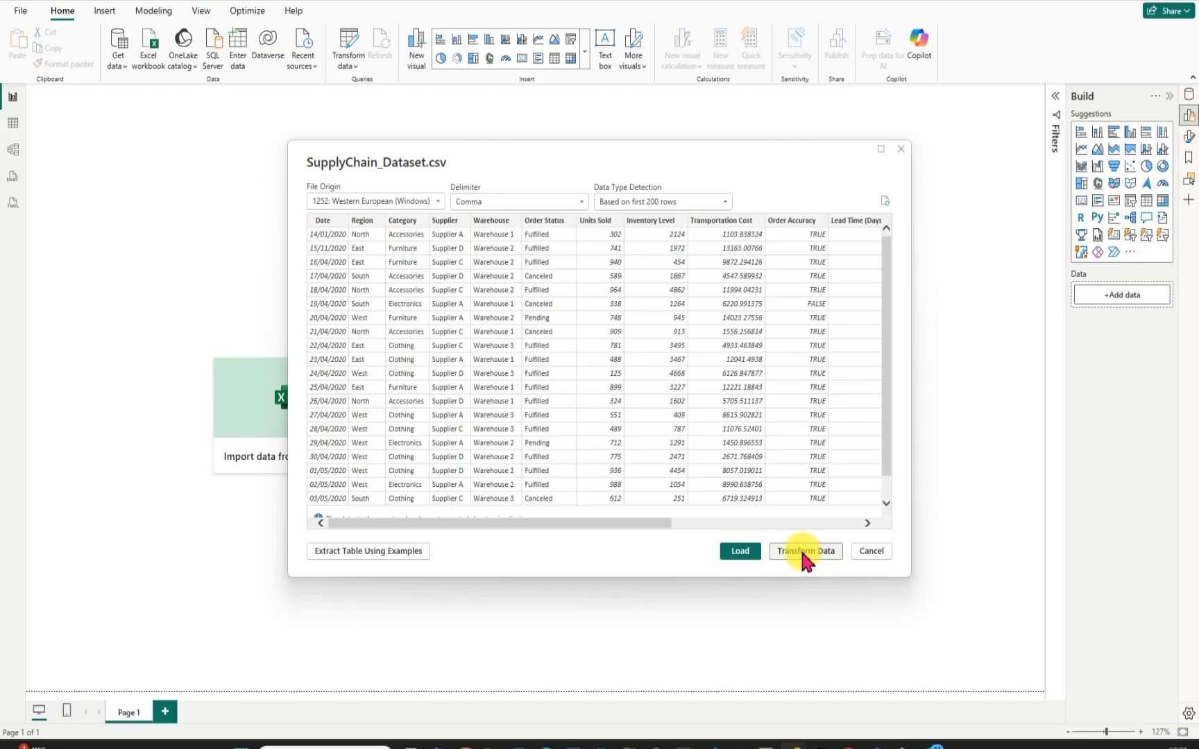
Switch to the finished Ivent_Supply_Chain report and review the list of tables in its data model.
{"action": "mouse_move", "coordinate": [795, 745]}
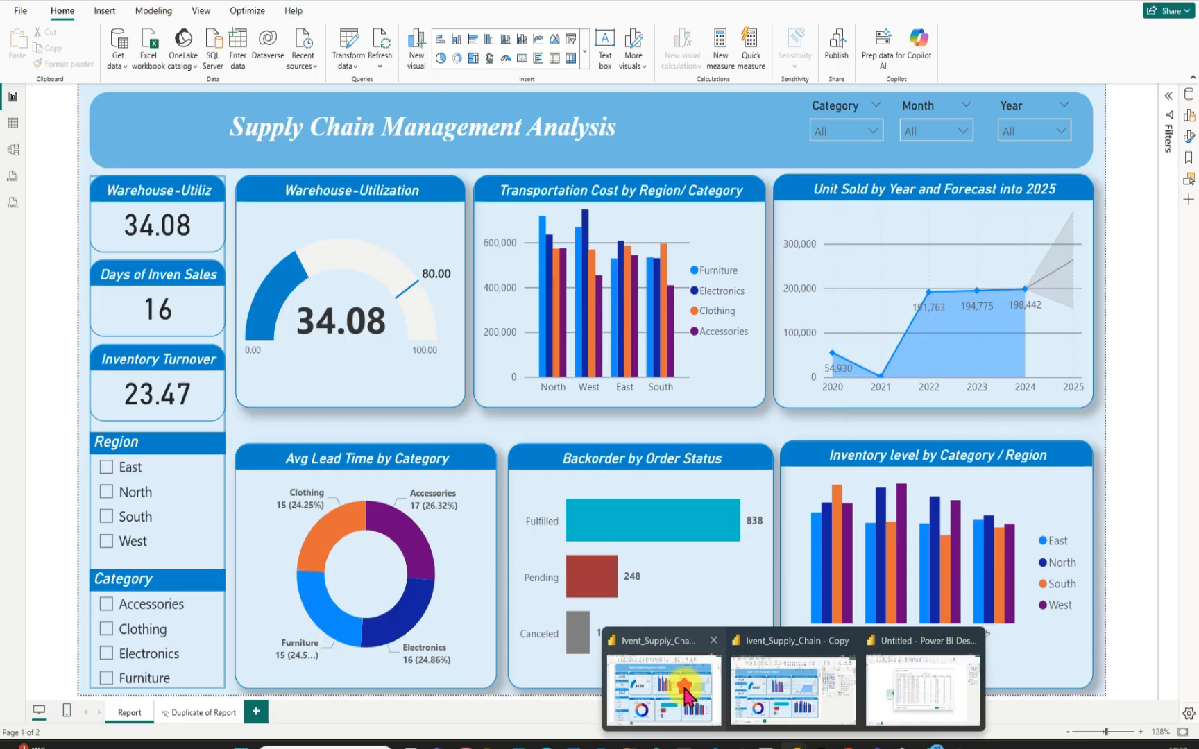
{"action": "left_click", "coordinate": [687, 690]}
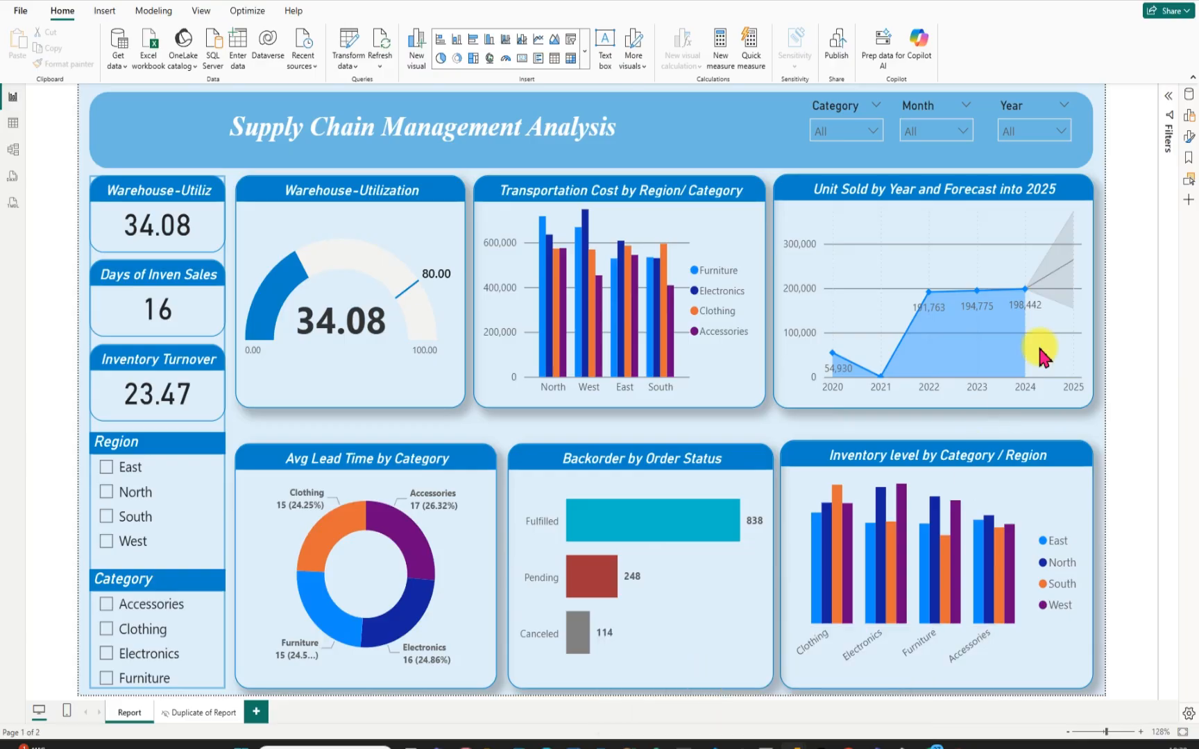
{"action": "left_click", "coordinate": [1188, 97]}
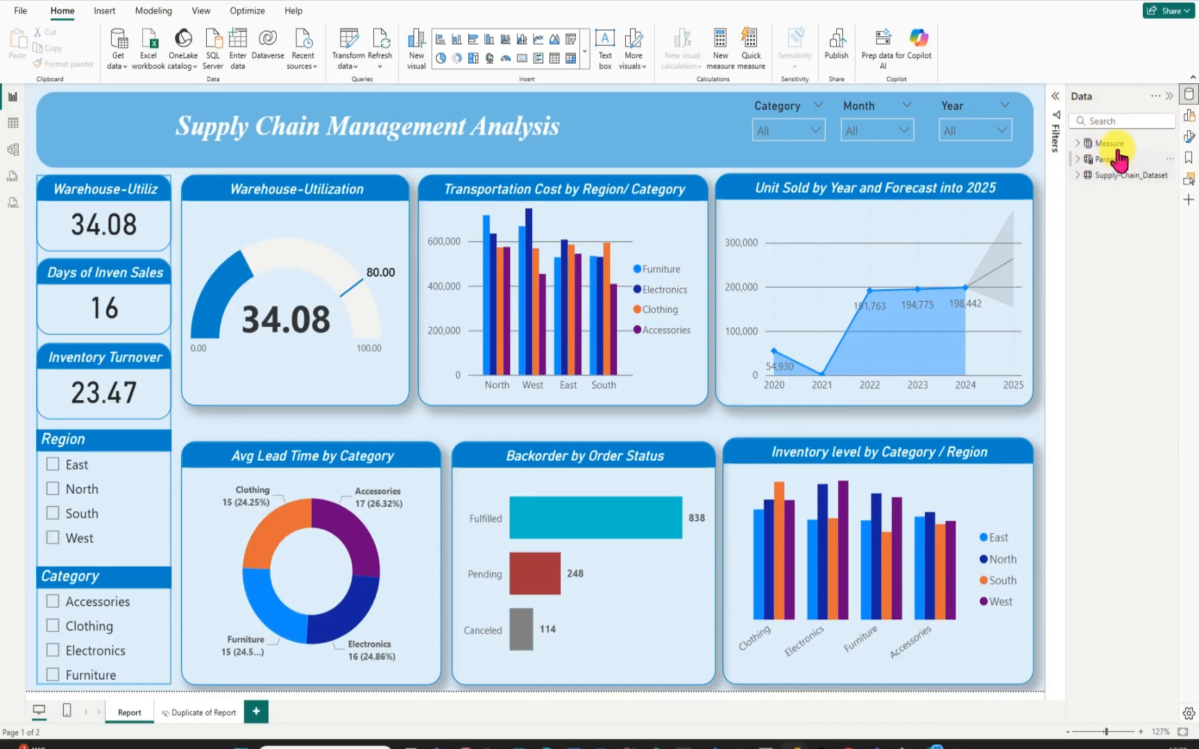
{"action": "left_click", "coordinate": [1169, 98]}
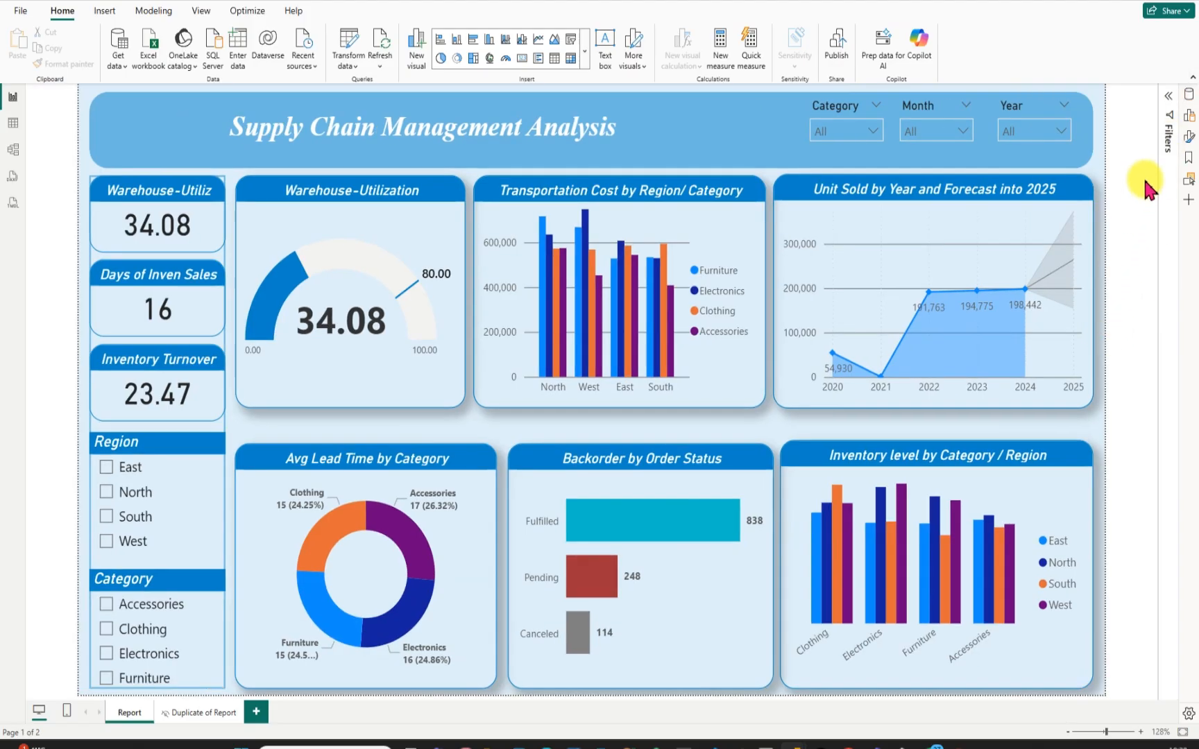
{"action": "left_click", "coordinate": [1187, 95]}
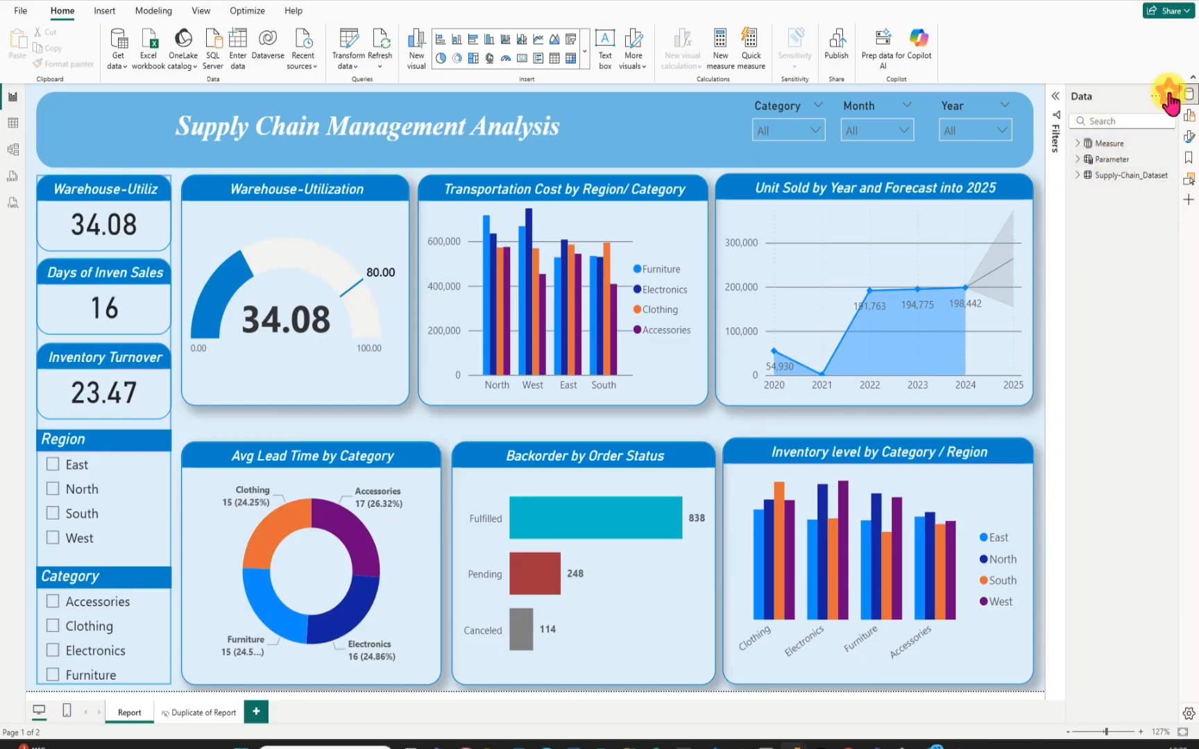
{"action": "left_click", "coordinate": [1187, 95]}
{"action": "mouse_move", "coordinate": [787, 744]}
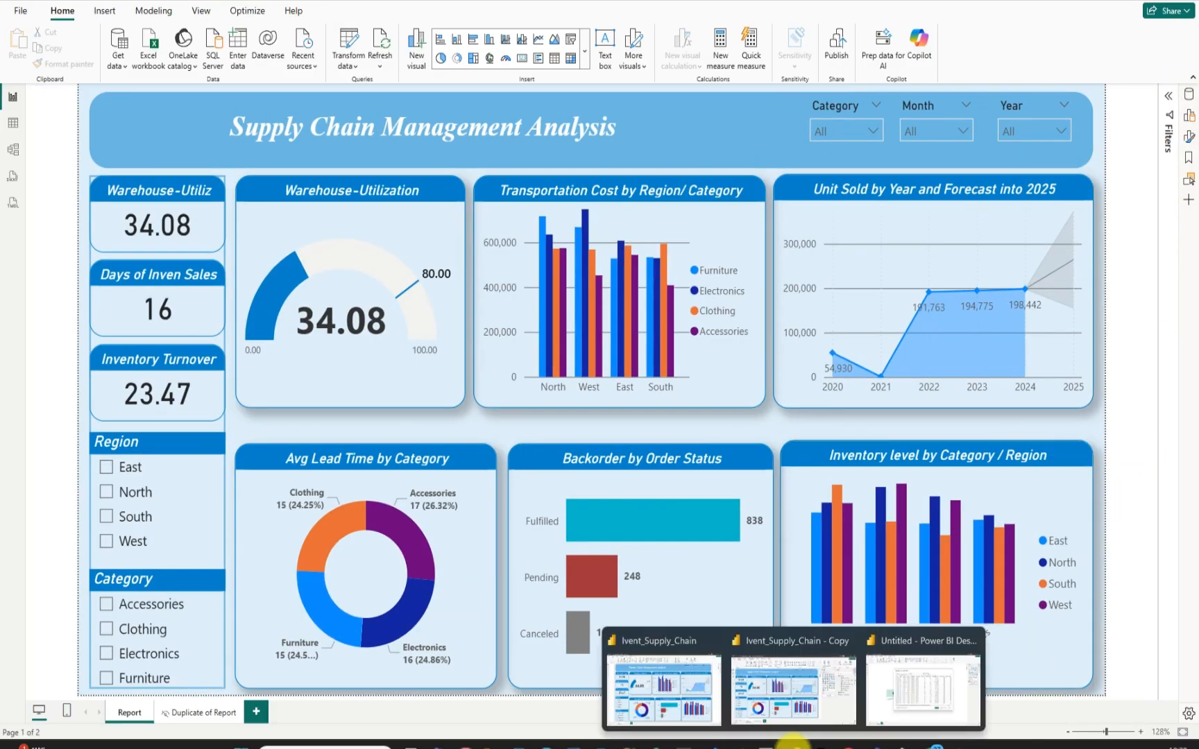
Switch to the untitled report, open the SupplyChain_Dataset preview in Power Query for transformation, and access the column quality setting.
{"action": "left_click", "coordinate": [879, 671]}
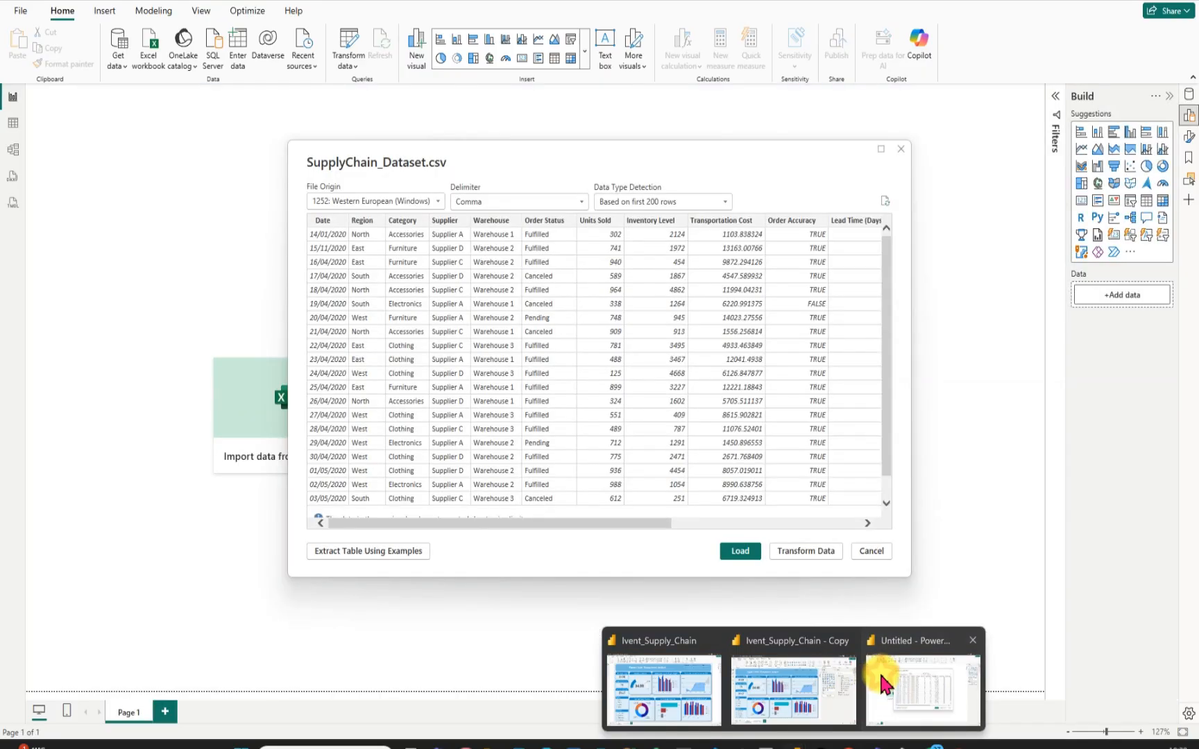
{"action": "left_click", "coordinate": [806, 552]}
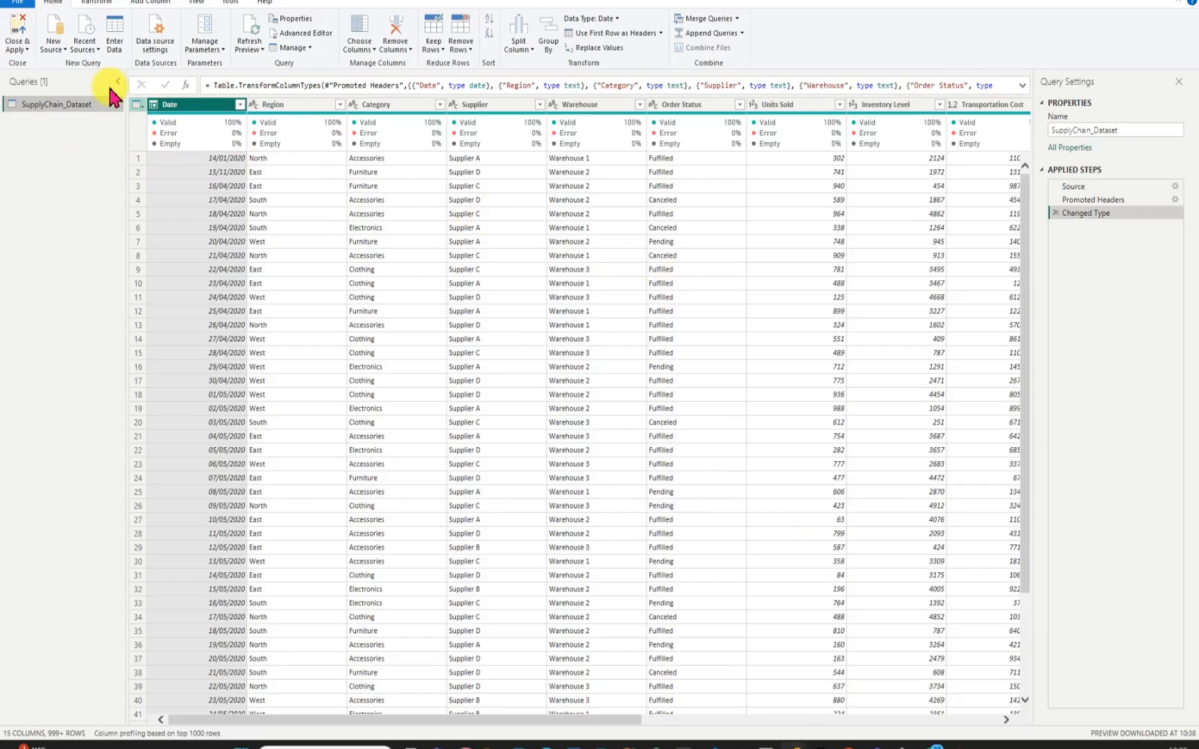
{"action": "left_click", "coordinate": [191, 5]}
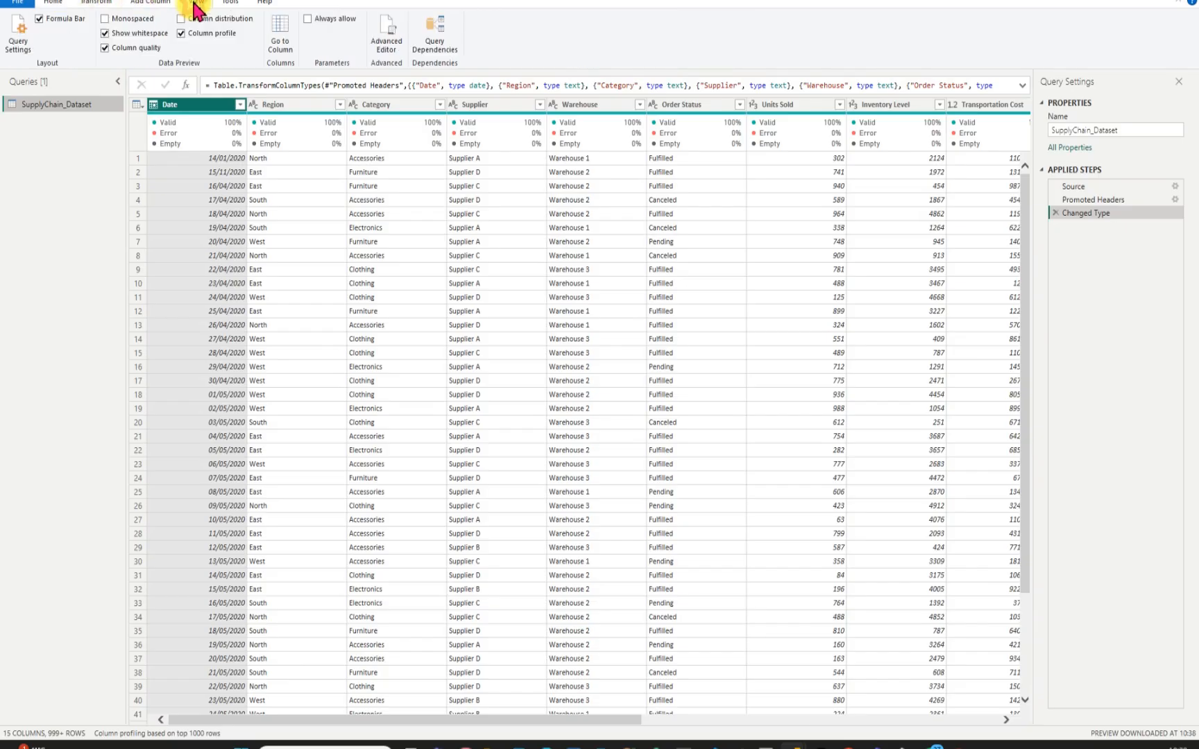
{"action": "left_click", "coordinate": [105, 48]}
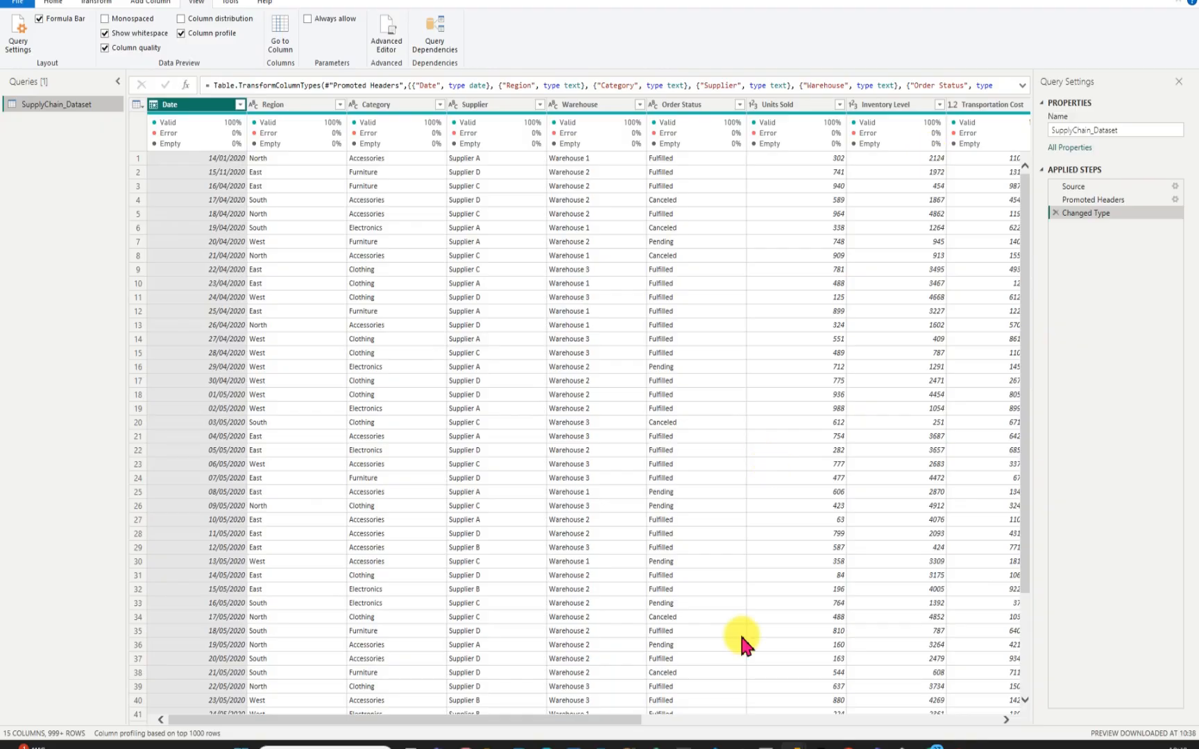
Examine the quality statistics and data types across all SupplyChain_Dataset columns, including the type options for Units Sold.
{"action": "left_click_drag", "start_coordinate": [621, 719], "coordinate": [1034, 720]}
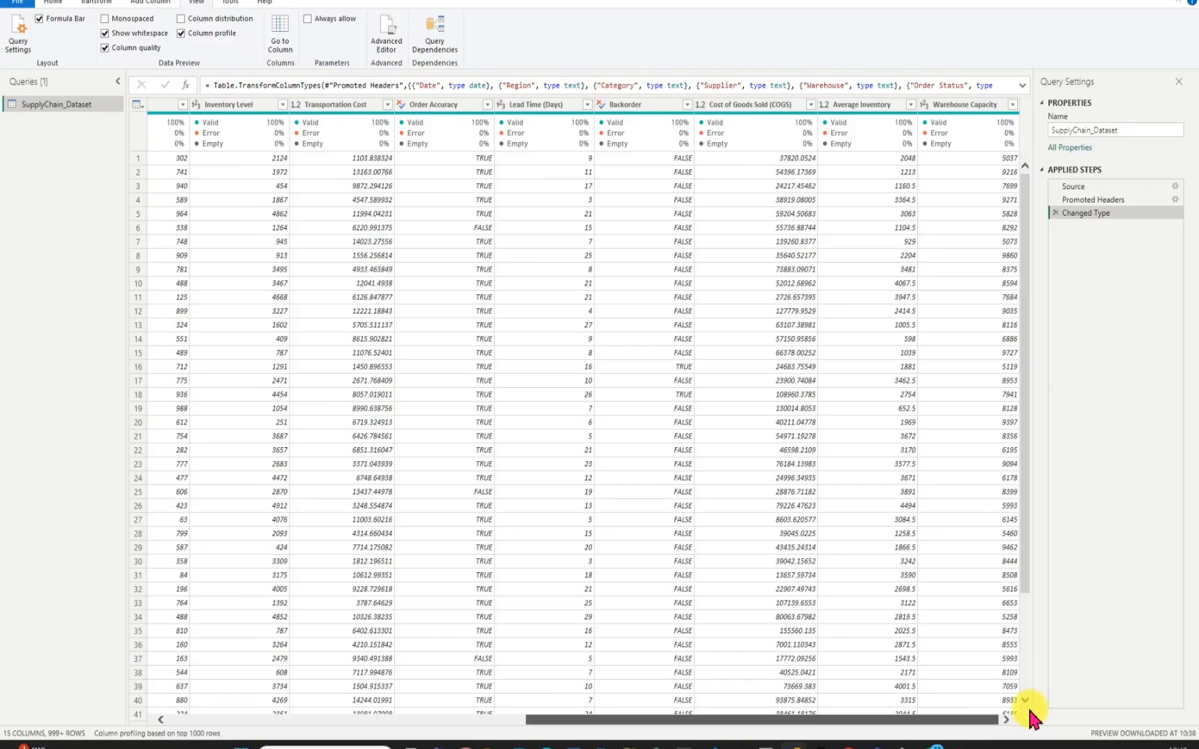
{"action": "left_click_drag", "start_coordinate": [1032, 715], "coordinate": [459, 634]}
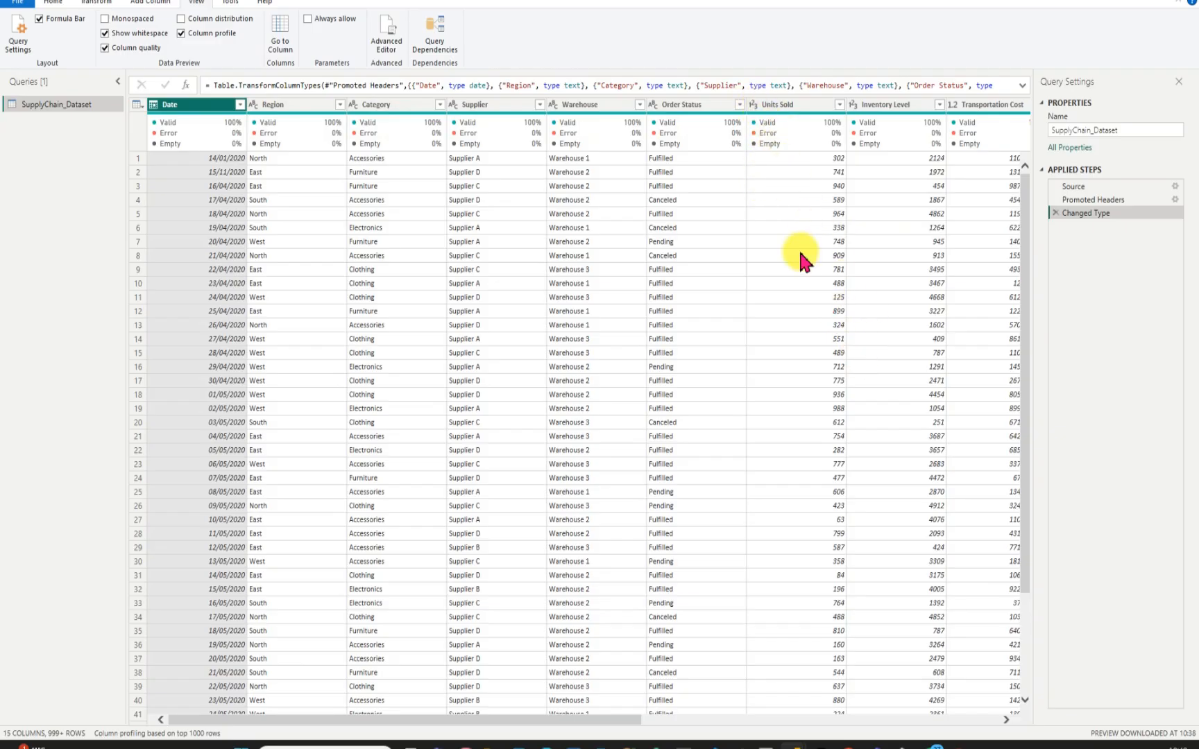
{"action": "left_click", "coordinate": [751, 104]}
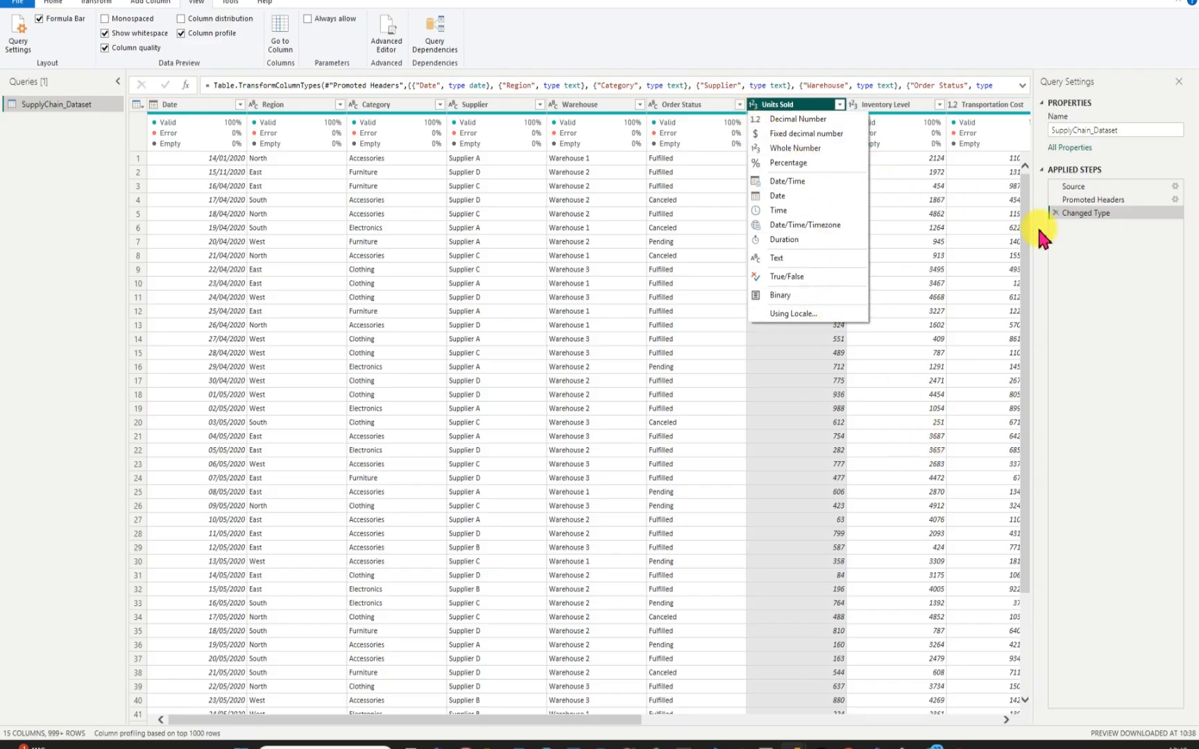
{"action": "left_click", "coordinate": [1057, 283]}
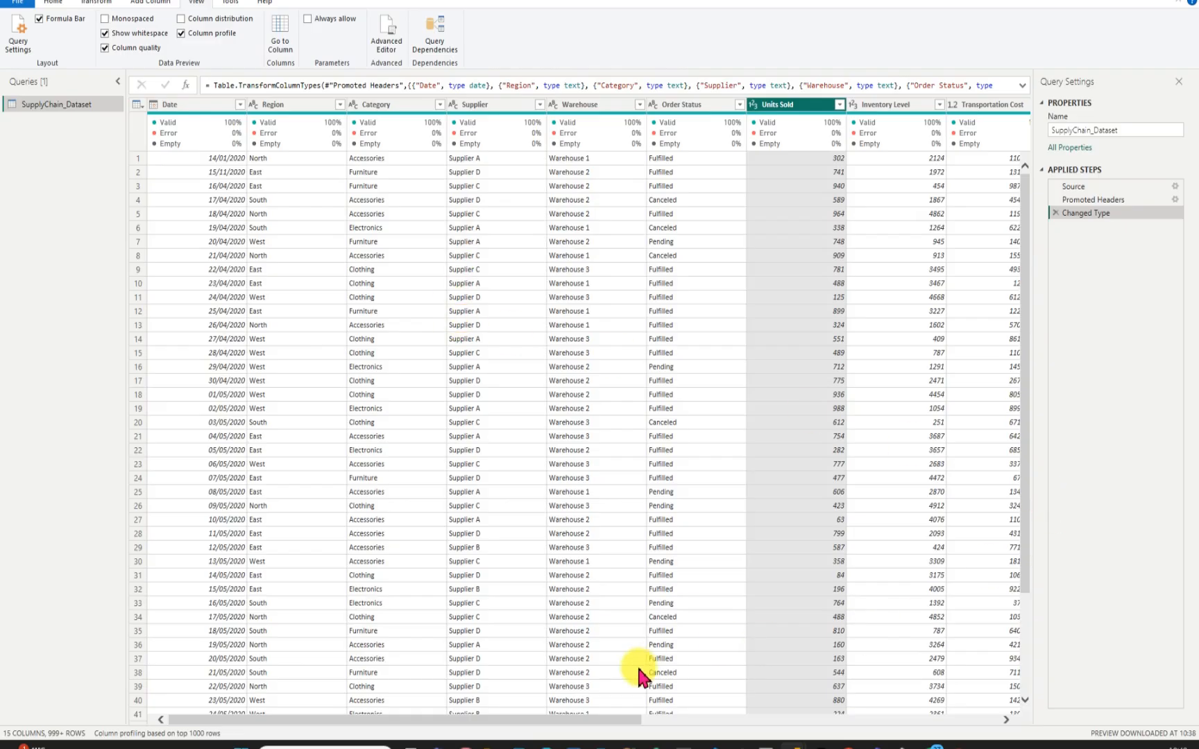
{"action": "mouse_move", "coordinate": [615, 720]}
{"action": "left_mouse_down"}
{"action": "mouse_move", "coordinate": [786, 737]}
{"action": "mouse_move", "coordinate": [999, 721]}
{"action": "left_mouse_up"}
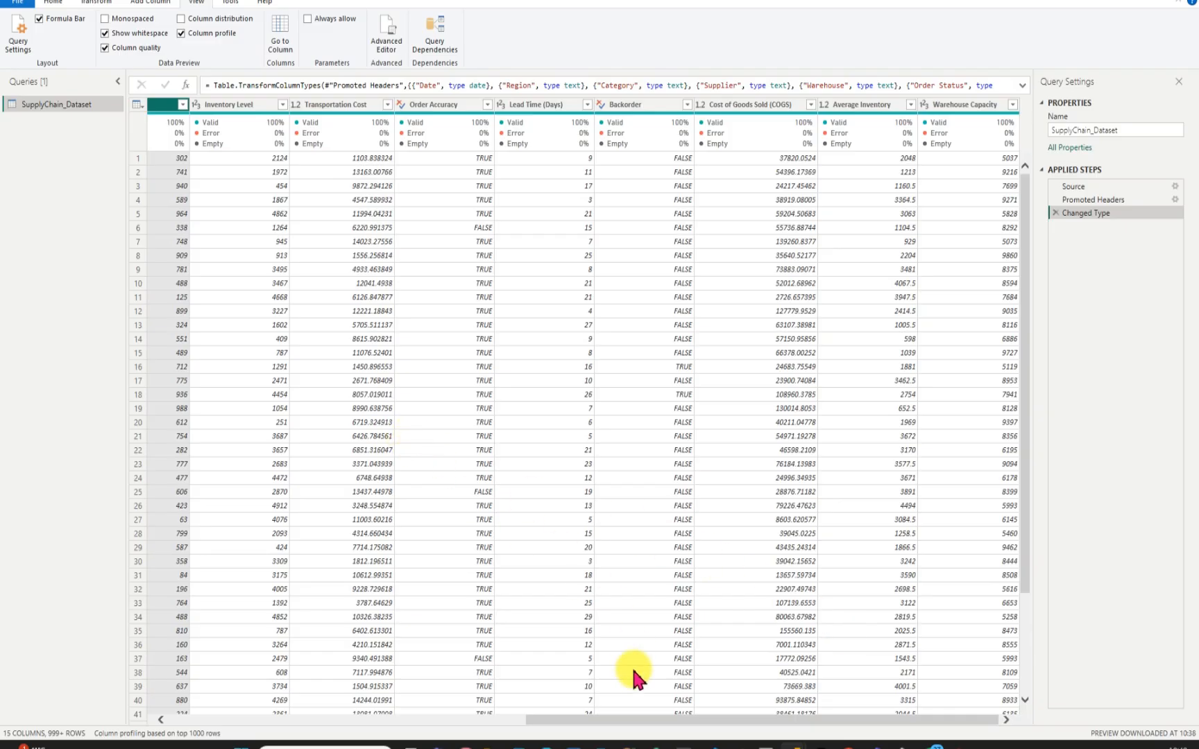
{"action": "left_click_drag", "start_coordinate": [621, 721], "coordinate": [618, 723]}
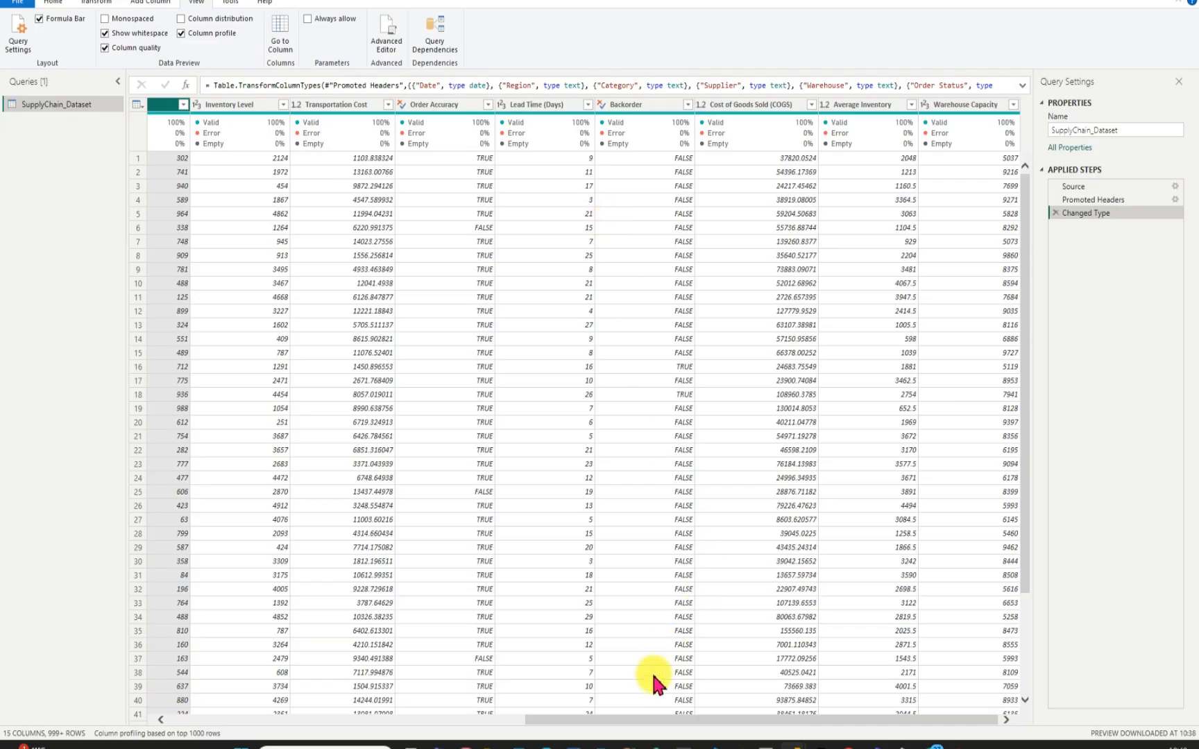
{"action": "left_click_drag", "start_coordinate": [637, 719], "coordinate": [174, 722]}
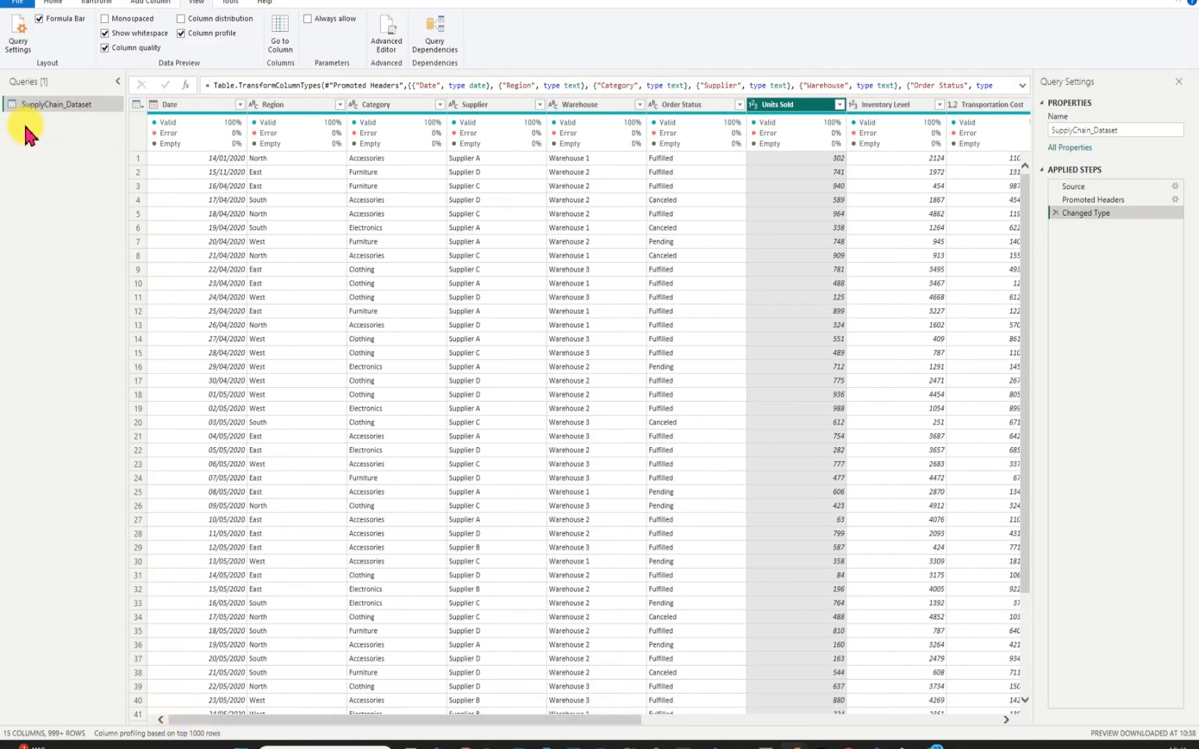
Close Power Query and apply the query to load SupplyChain_Dataset into the report.
{"action": "left_click", "coordinate": [60, 4]}
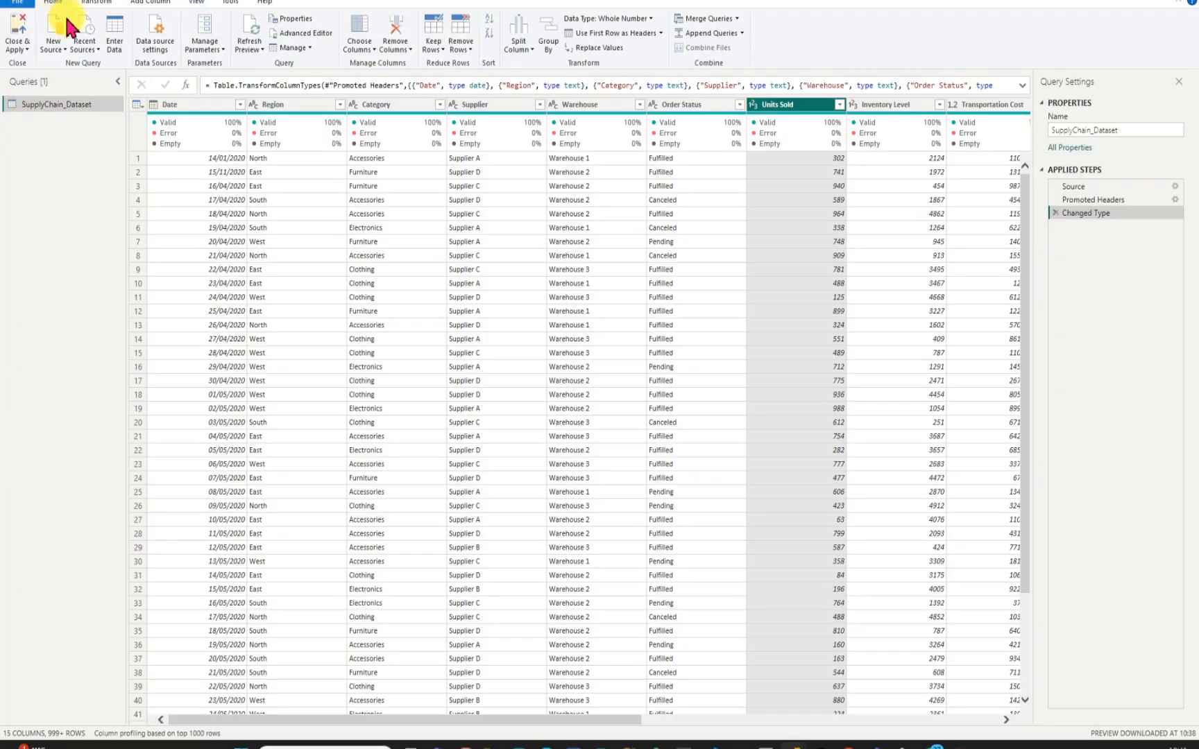
{"action": "left_click", "coordinate": [16, 23]}
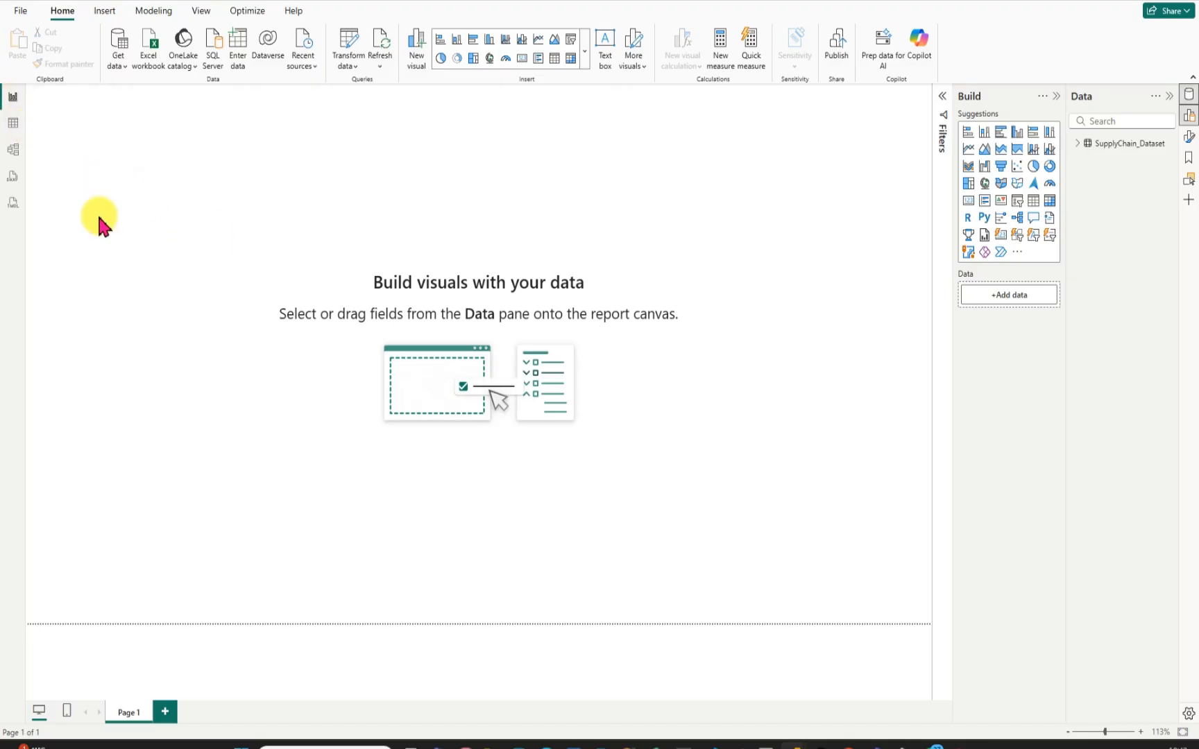
Review the loaded SupplyChain_Dataset in the model view and table view, including its fields, and return to the report view.
{"action": "left_click", "coordinate": [14, 150]}
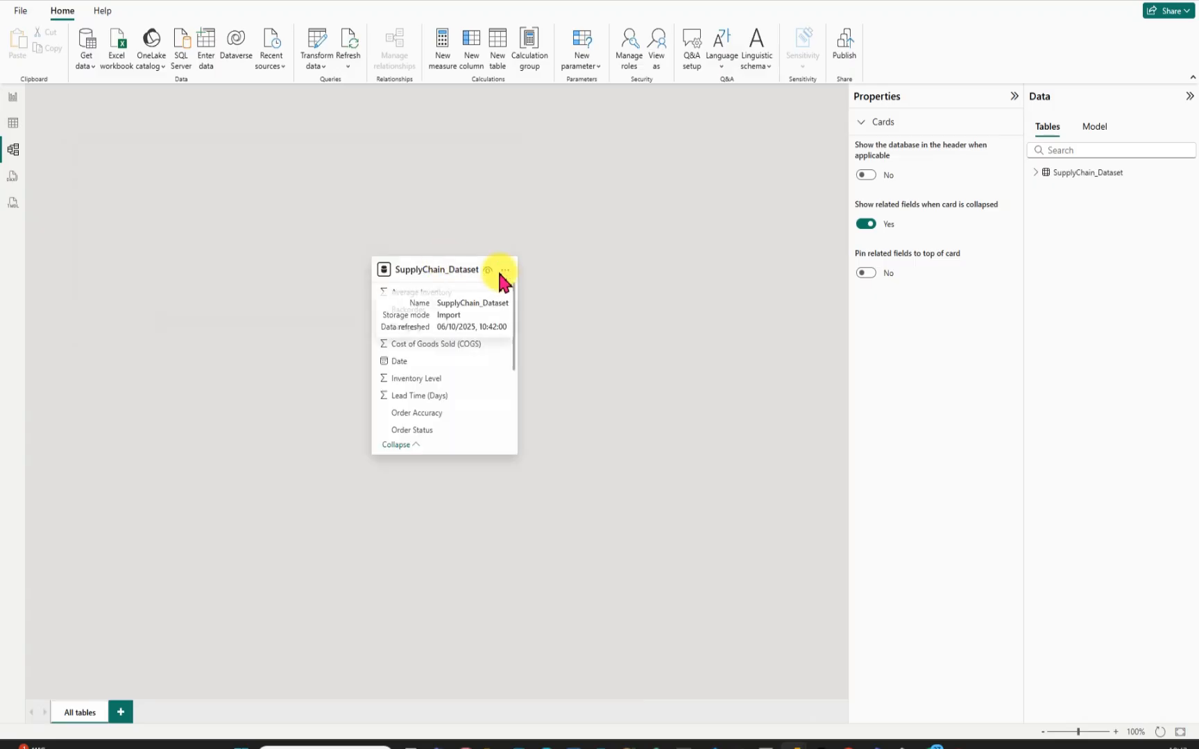
{"action": "left_click", "coordinate": [14, 124]}
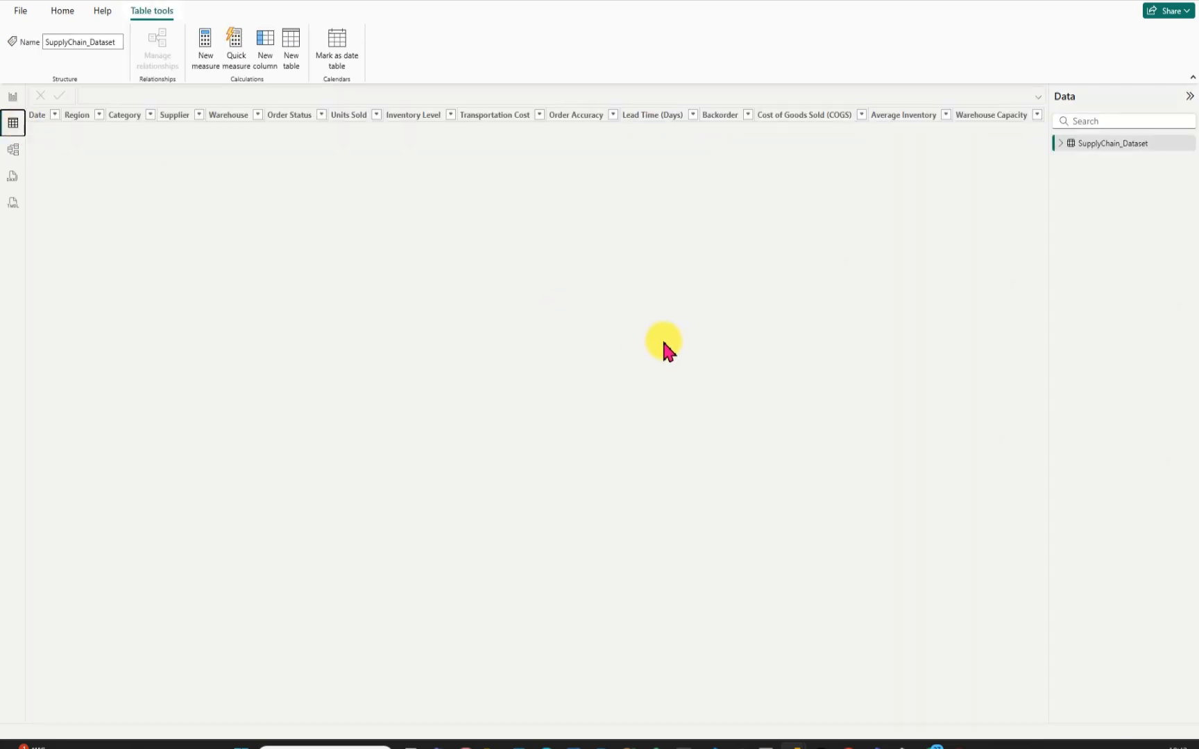
{"action": "left_click", "coordinate": [1058, 143]}
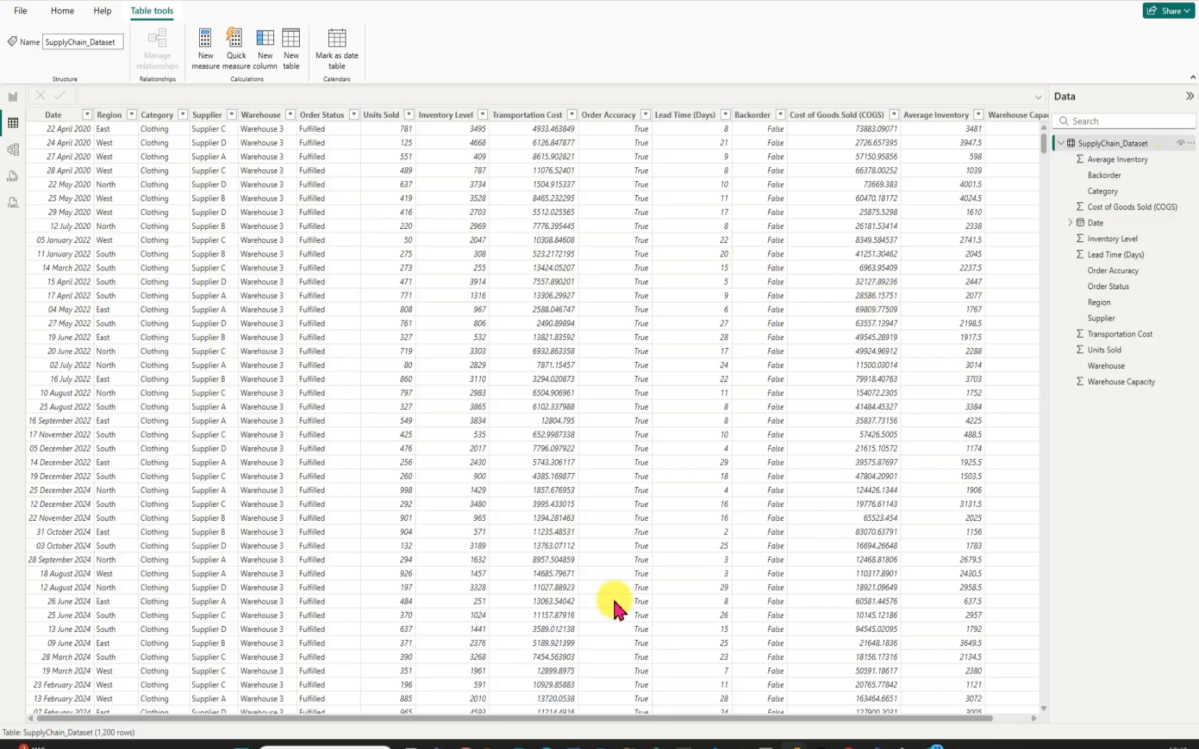
{"action": "left_click_drag", "start_coordinate": [471, 719], "coordinate": [345, 692]}
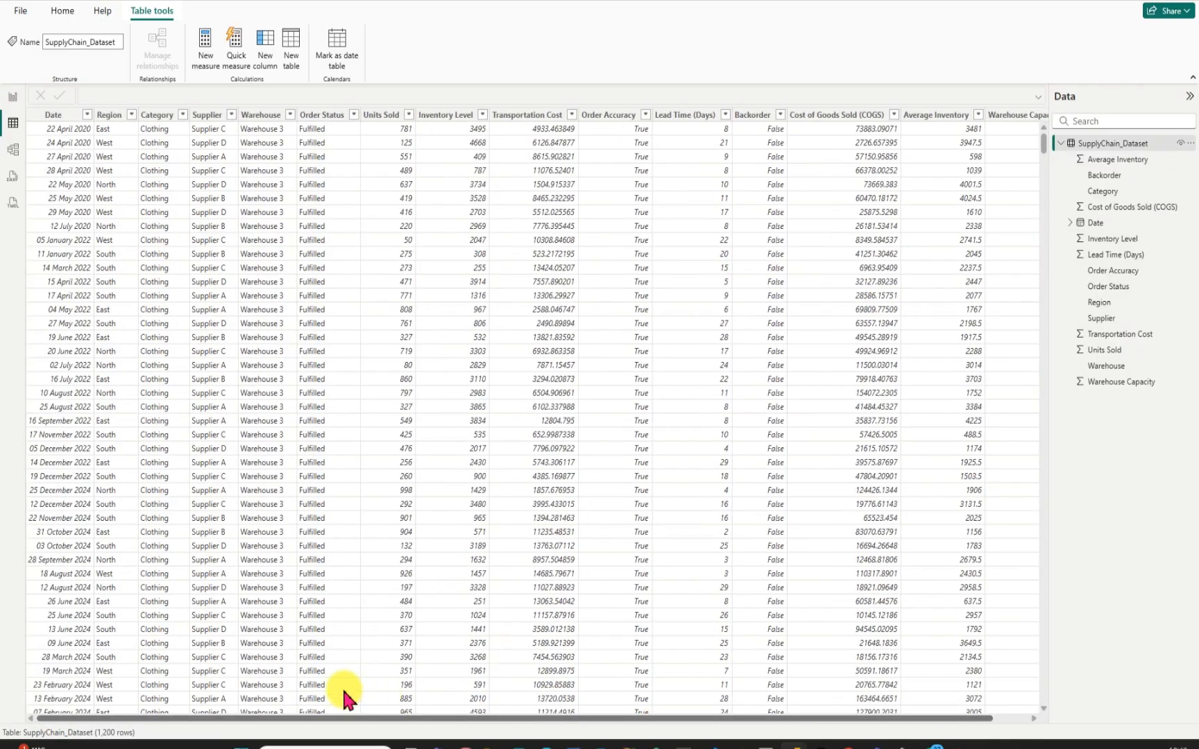
{"action": "left_click", "coordinate": [13, 96]}
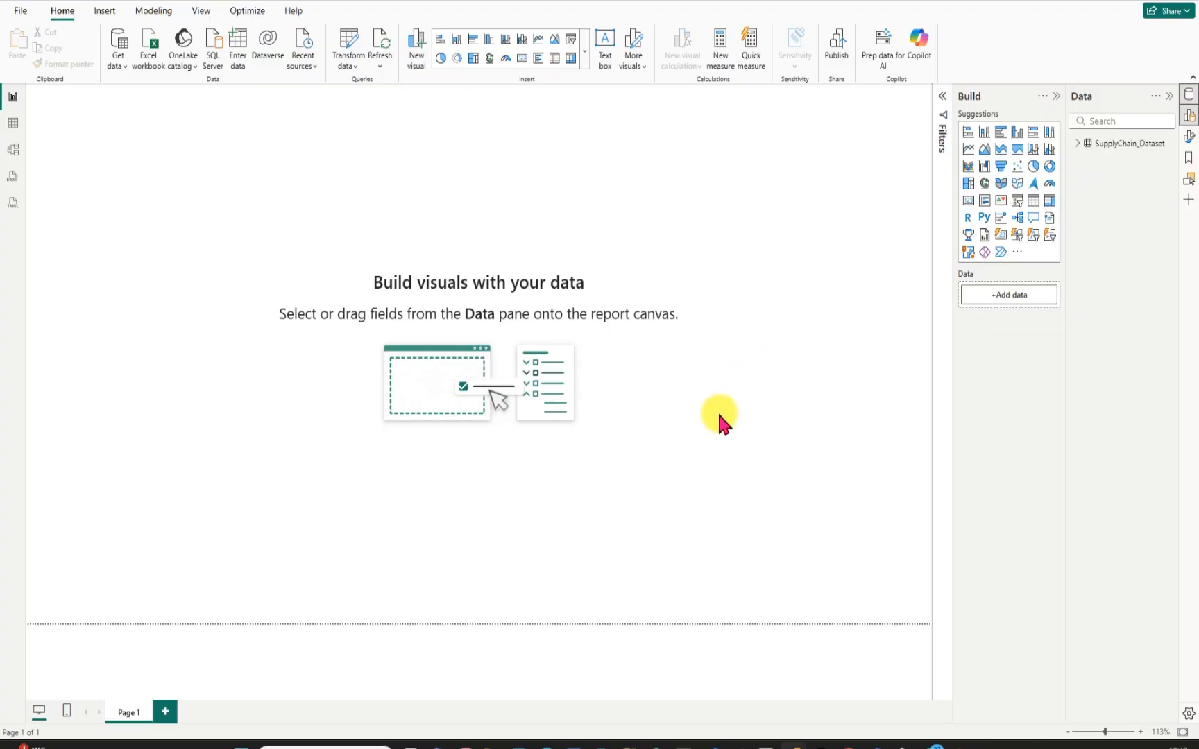
Rename the report page Page 1 as Report.
{"action": "double_click", "coordinate": [132, 711]}
{"action": "type", "text": "P"}
{"action": "type", "text": "eport"}
{"action": "key", "text": "Return"}
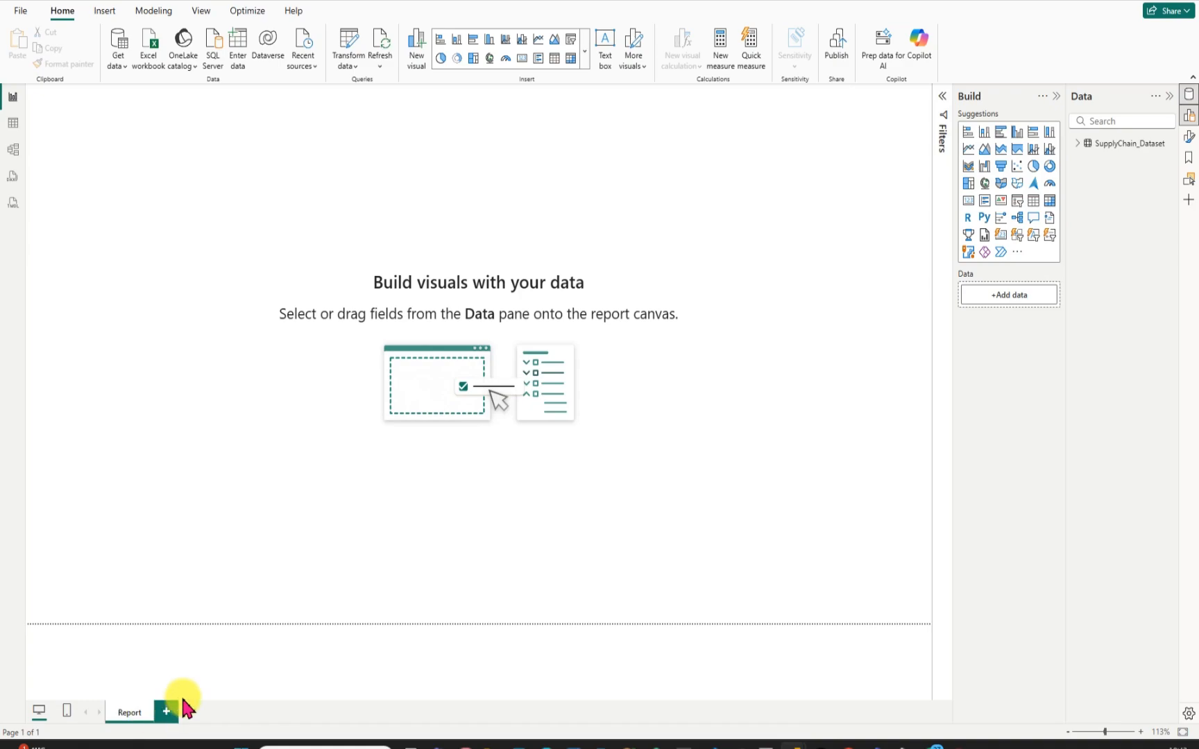
Save the report in the Downloads folder as a Power BI file named Supply-Inventory Analysis.
{"action": "left_click", "coordinate": [21, 12]}
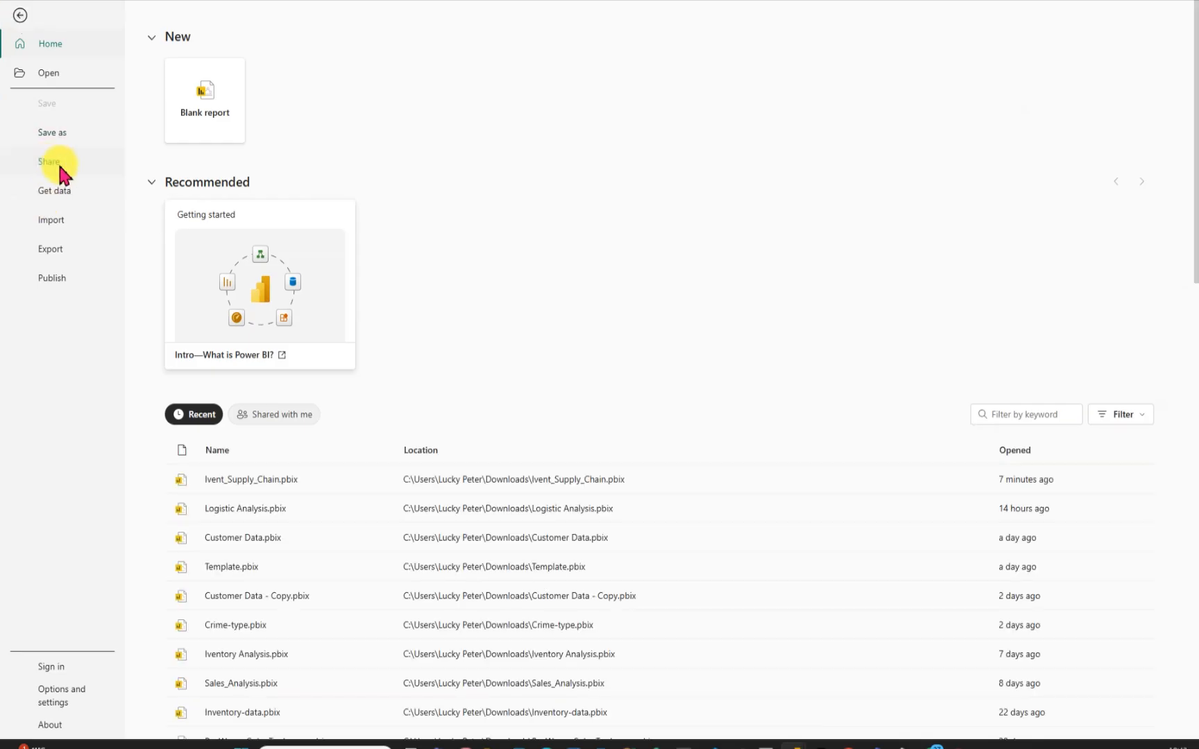
{"action": "left_click", "coordinate": [77, 138]}
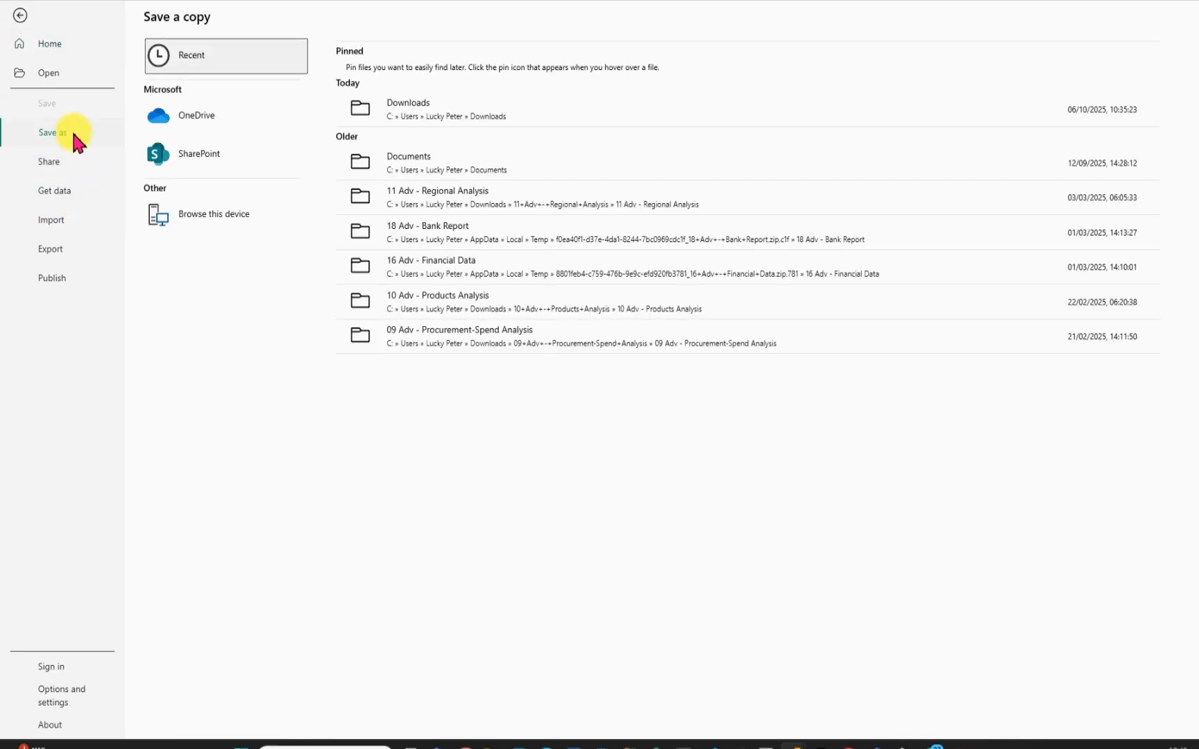
{"action": "left_click", "coordinate": [187, 217]}
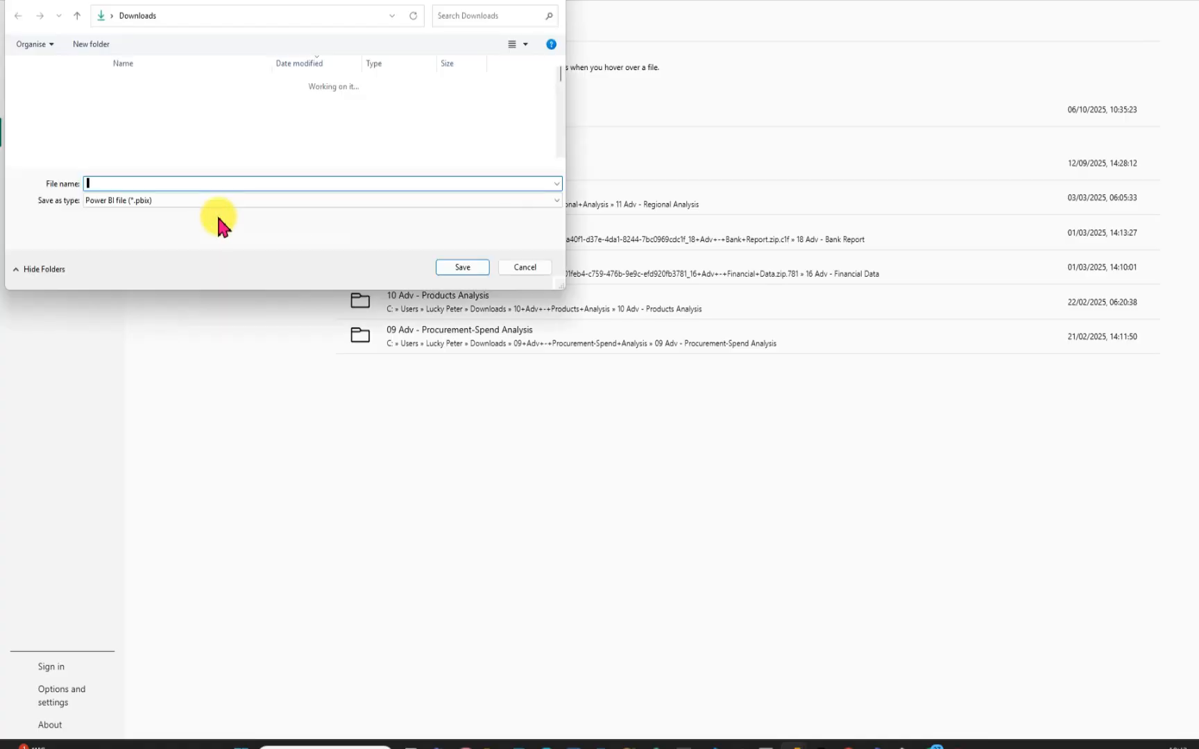
{"action": "left_click", "coordinate": [53, 110]}
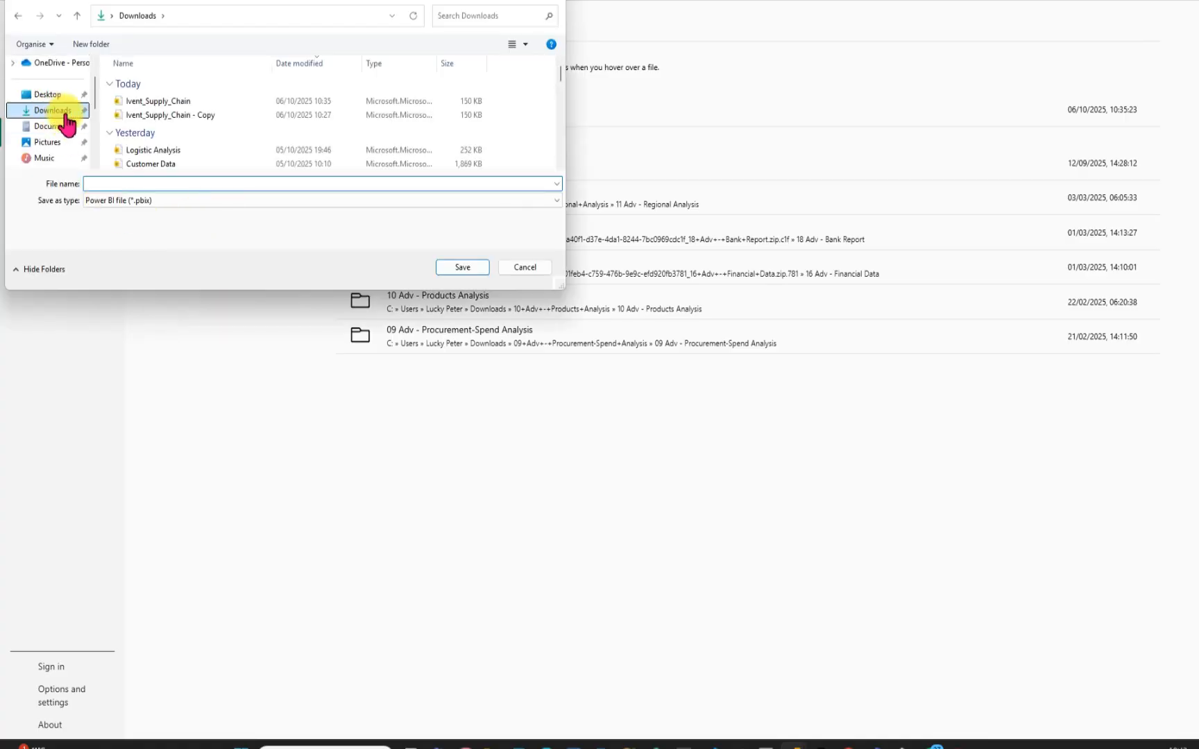
{"action": "left_click", "coordinate": [149, 184]}
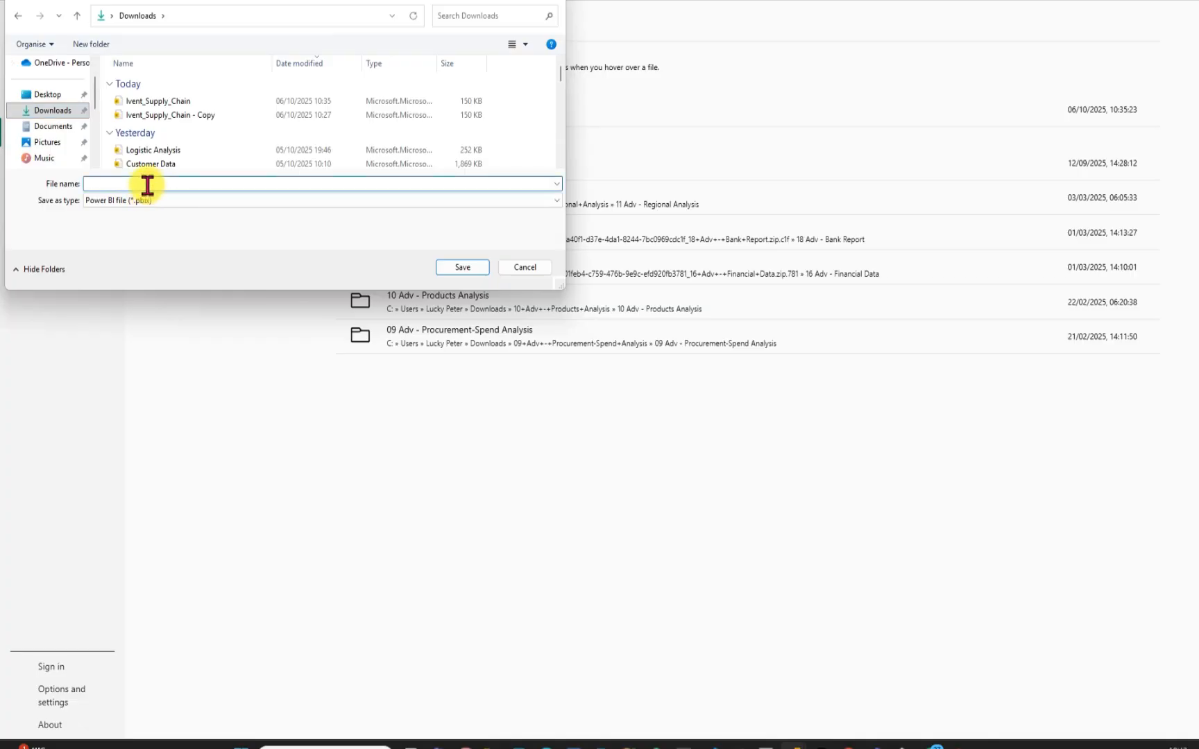
{"action": "type", "text": "Supply"}
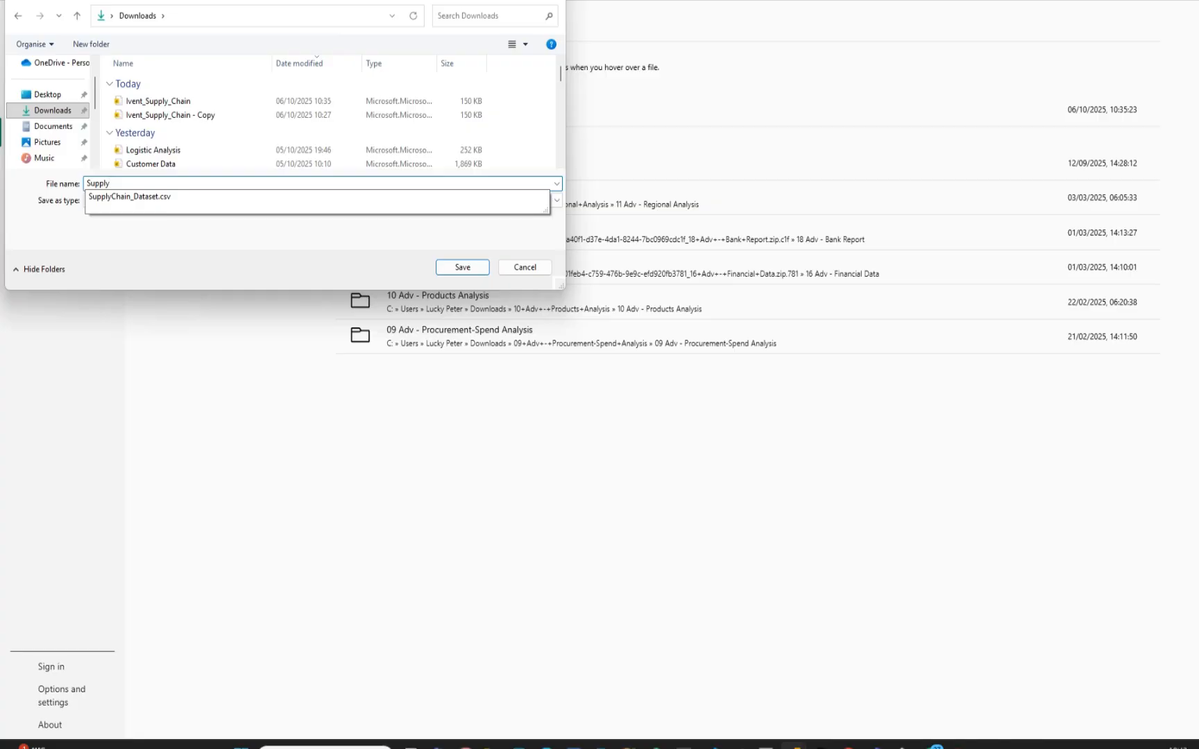
{"action": "type", "text": "-I"}
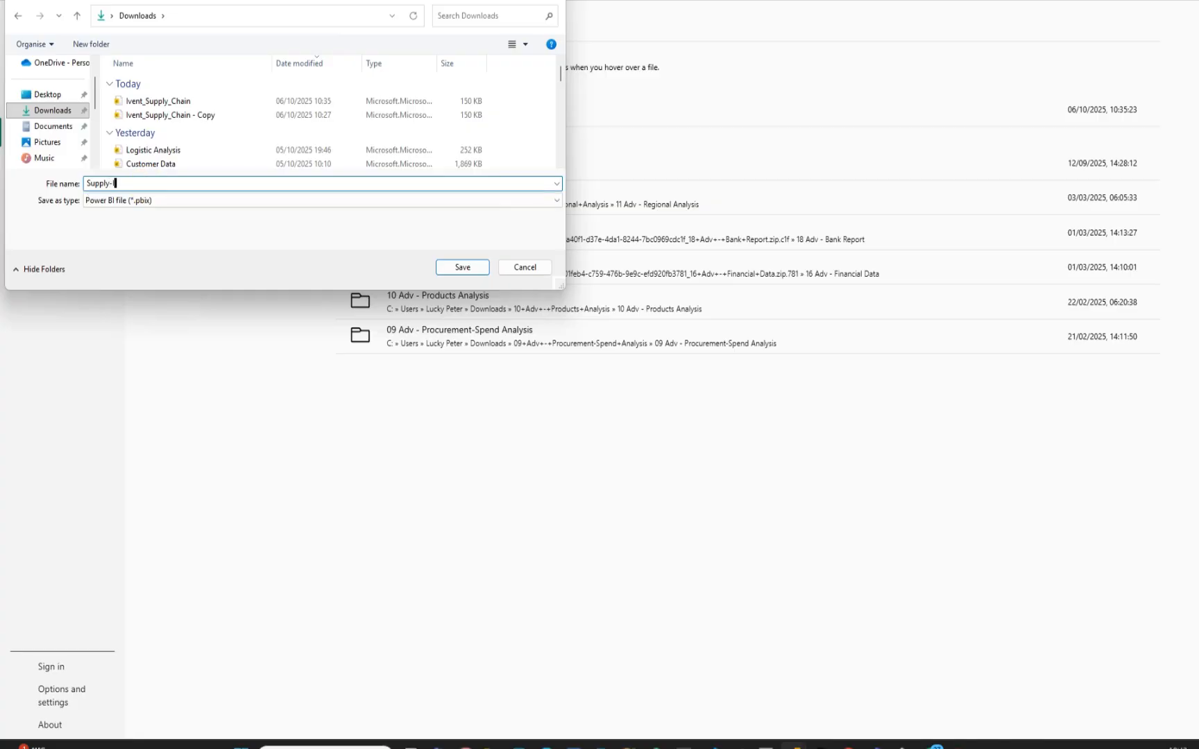
{"action": "type", "text": "nventory Analysis"}
{"action": "left_click", "coordinate": [471, 271]}
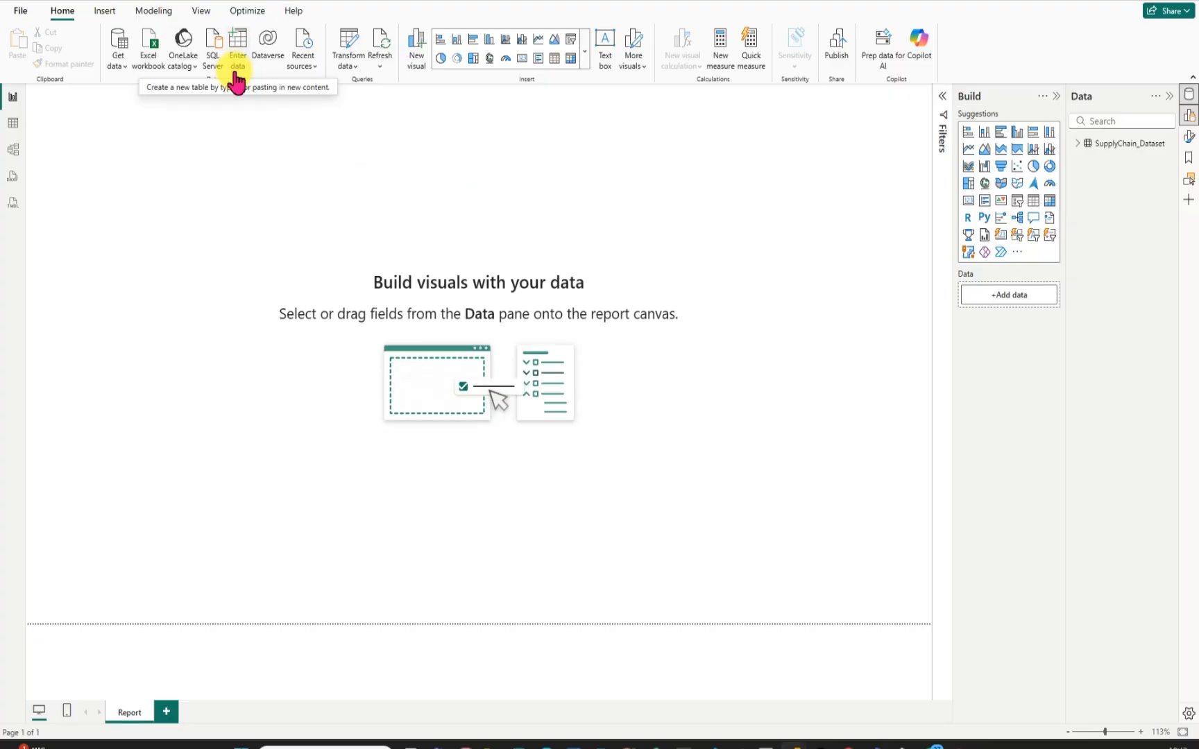
Expand the SupplyChain_Dataset field list and look through the options available for the table.
{"action": "left_click", "coordinate": [1077, 144]}
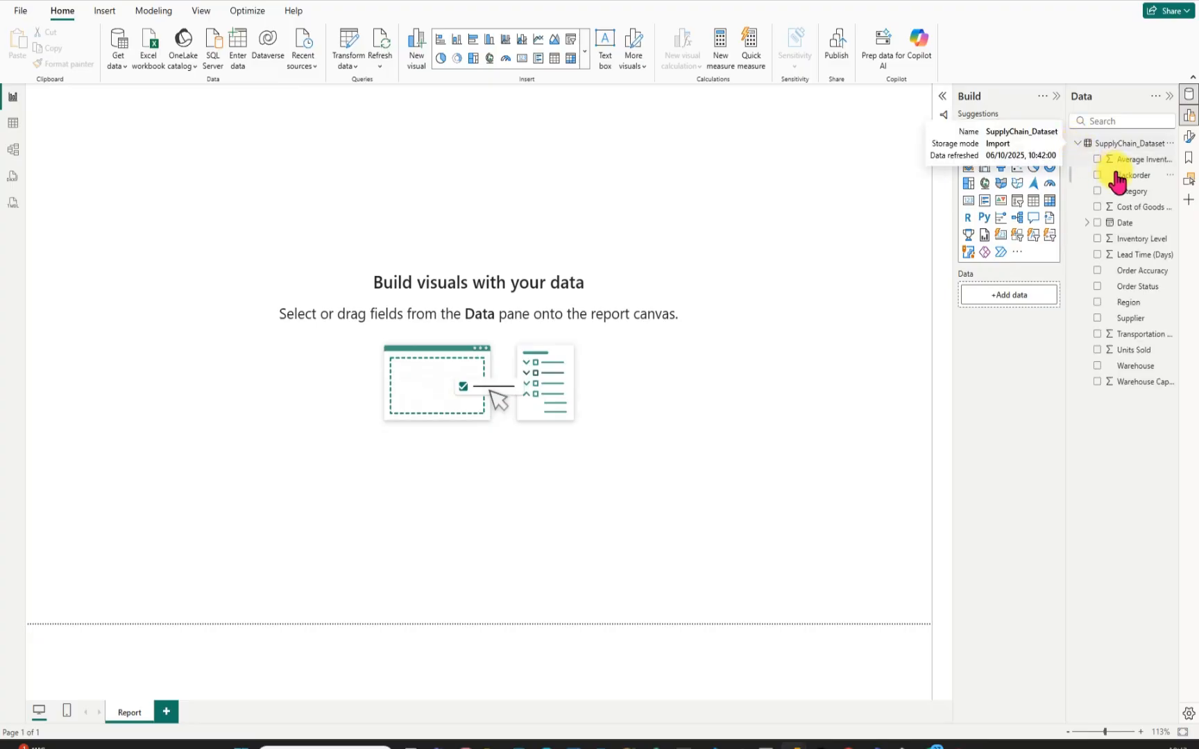
{"action": "left_click", "coordinate": [1171, 144]}
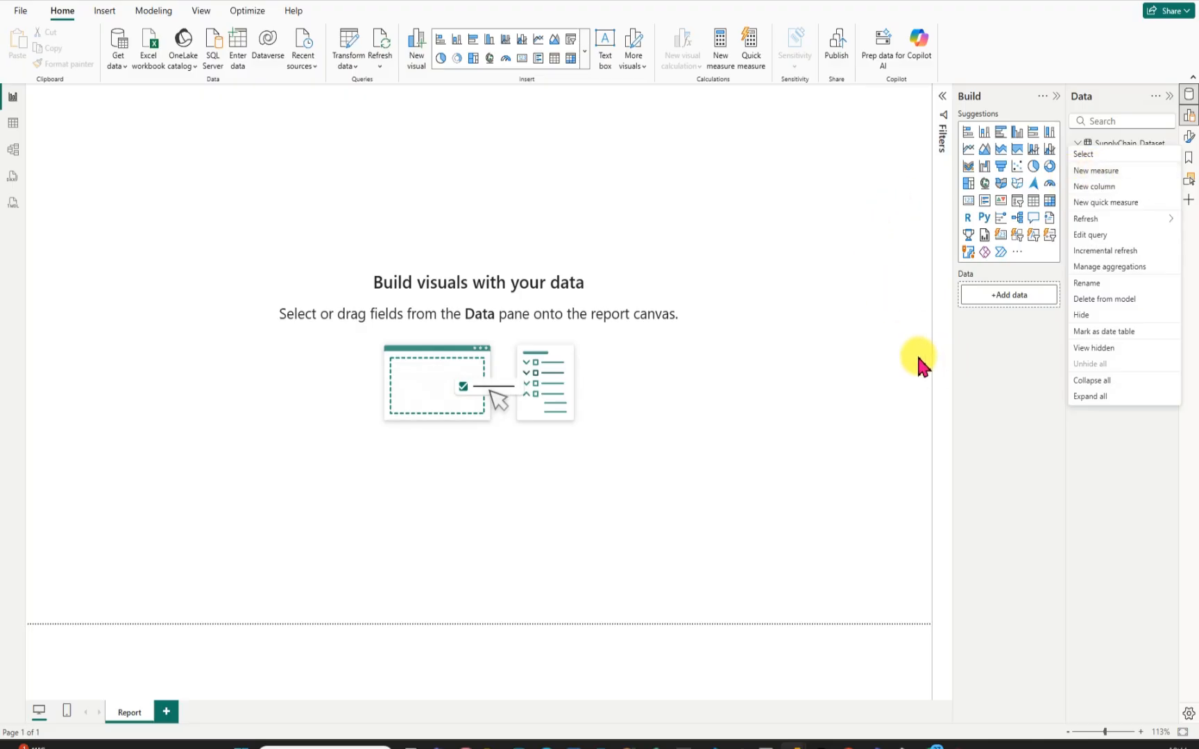
{"action": "key", "text": "Escape"}
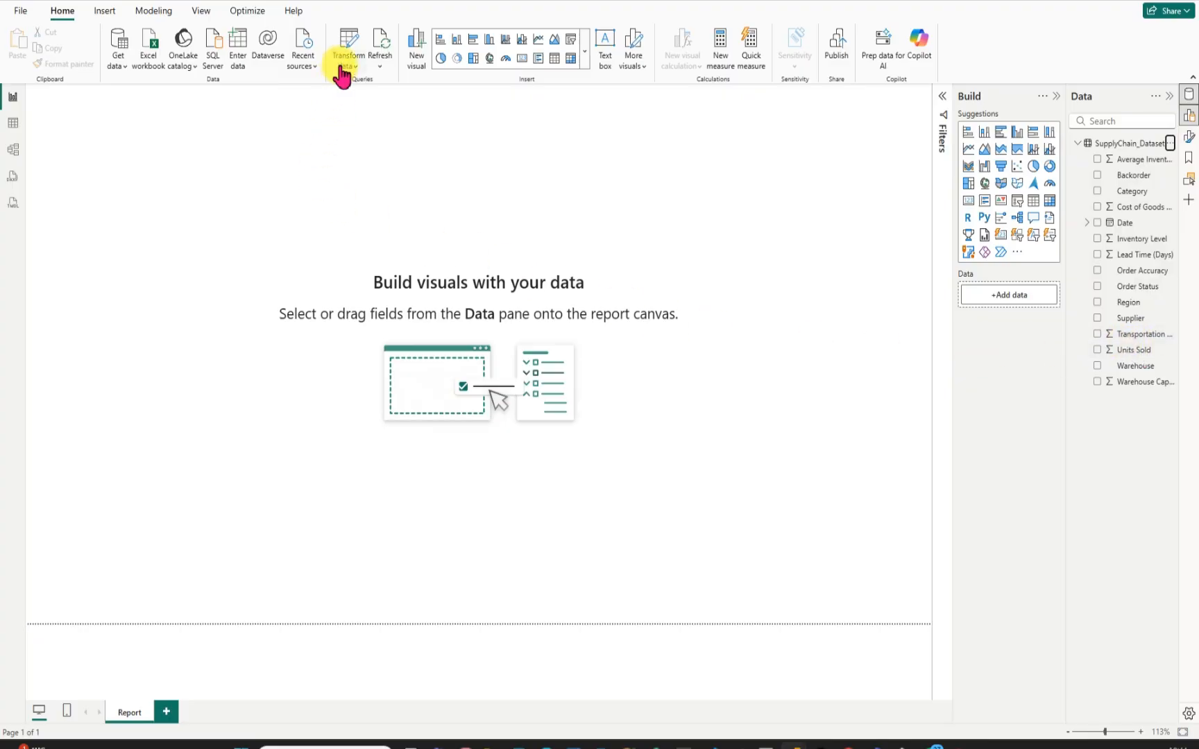
Create an empty manually entered table named All measure and load it into the model.
{"action": "left_click", "coordinate": [240, 67]}
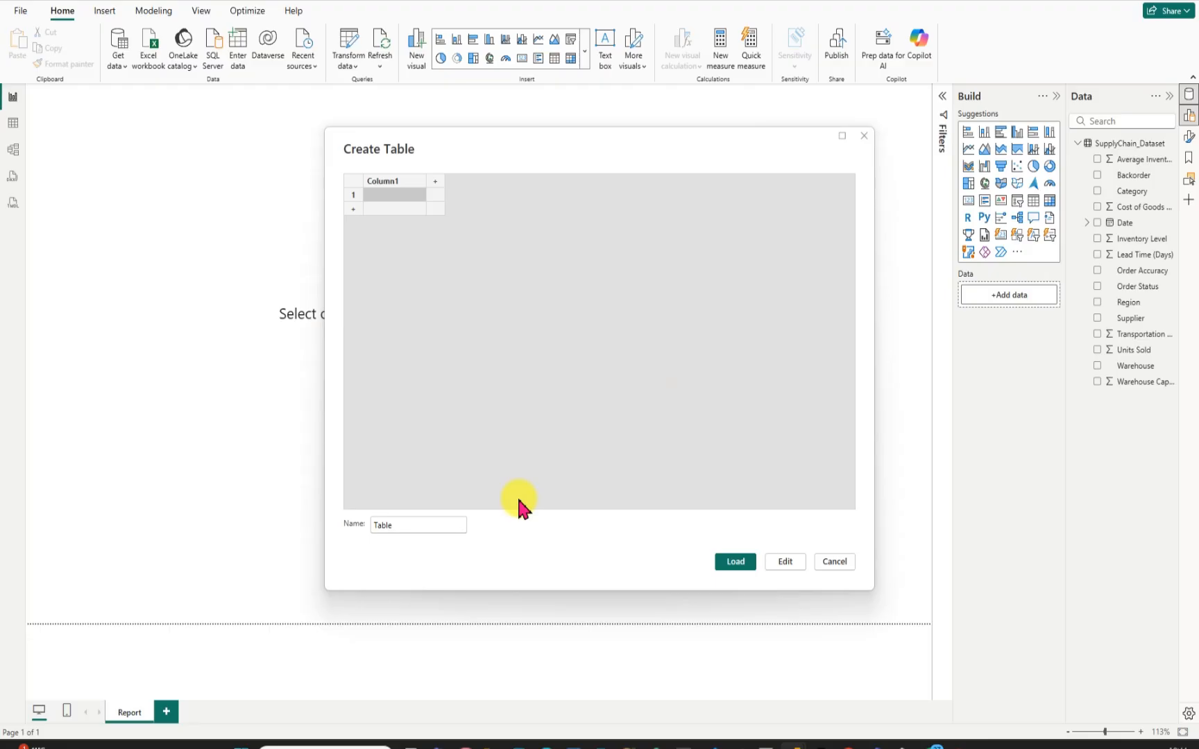
{"action": "left_click", "coordinate": [410, 525]}
{"action": "key", "text": "BackSpace"}
{"action": "key", "text": "BackSpace"}
{"action": "key", "text": "BackSpace"}
{"action": "key", "text": "BackSpace"}
{"action": "key", "text": "BackSpace"}
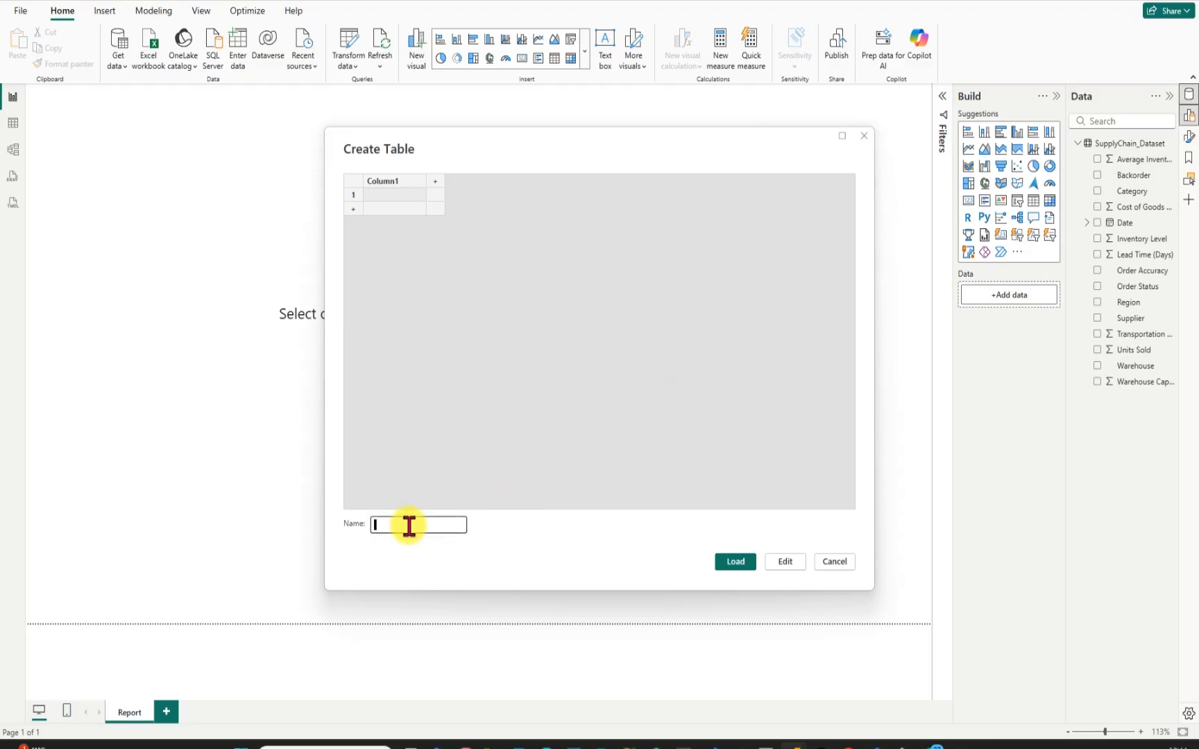
{"action": "type", "text": "All measure"}
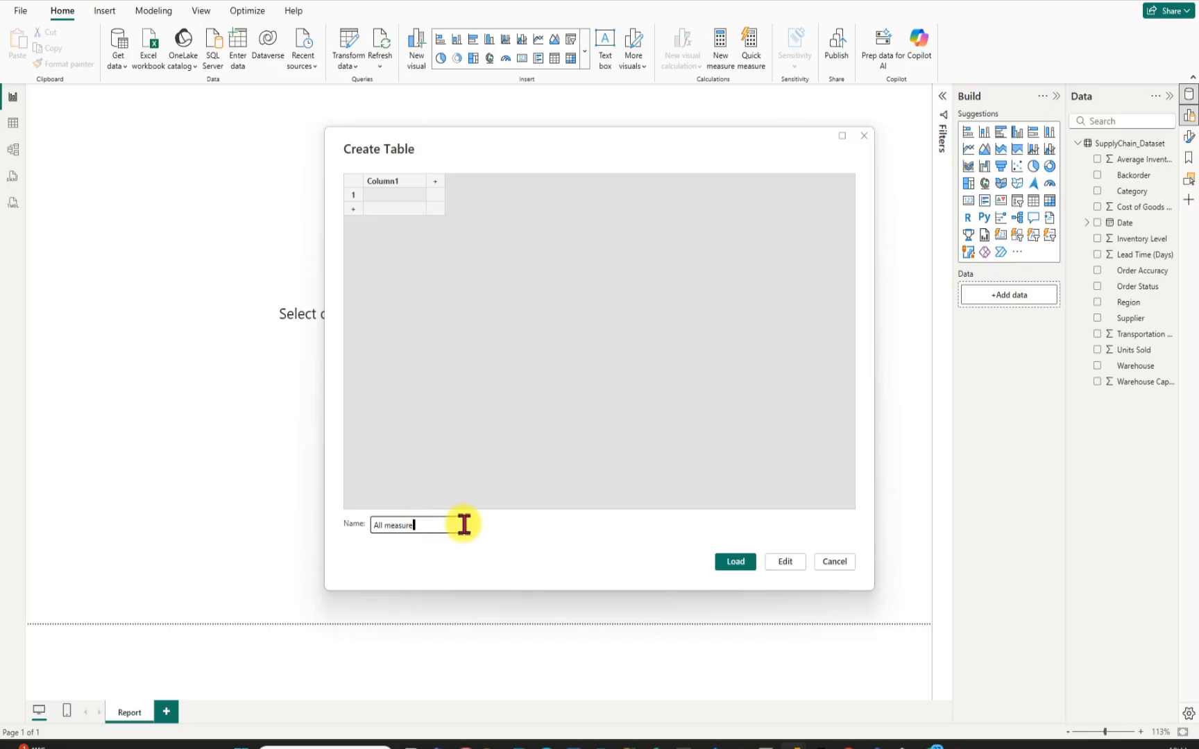
{"action": "left_click", "coordinate": [735, 561]}
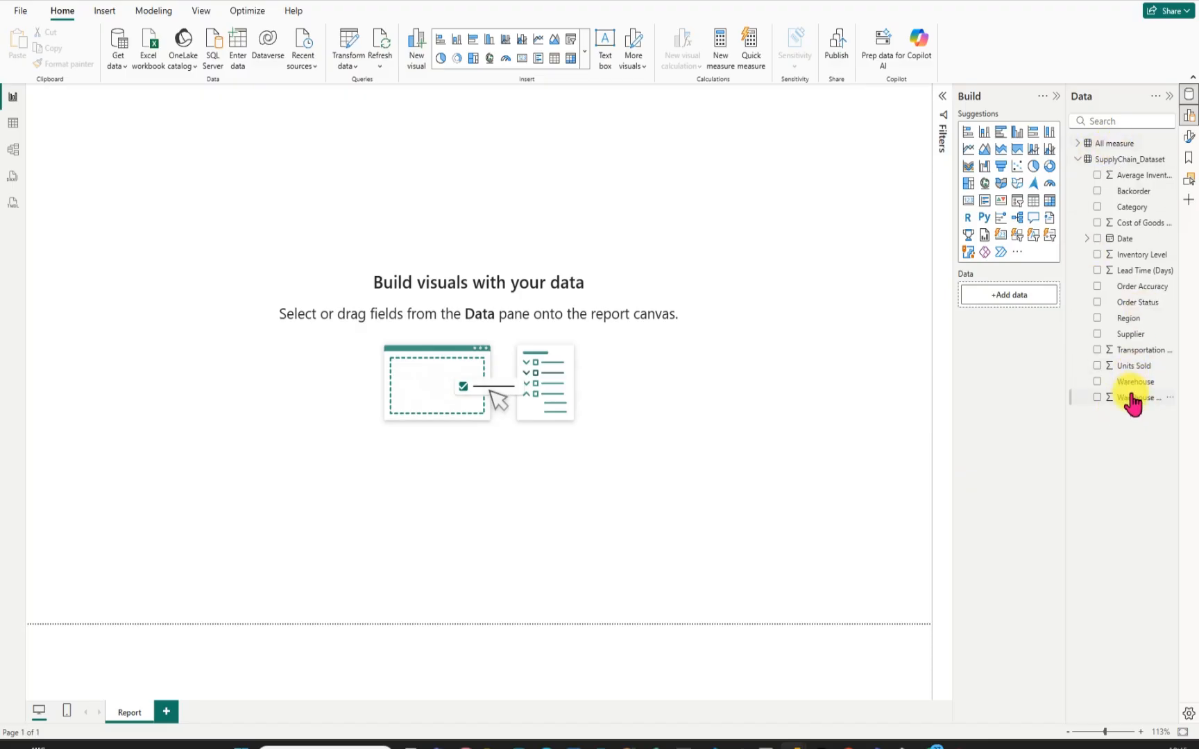
Add a card of Warehouse Capacity to the report canvas, reduce its height and move it toward the canvas centre.
{"action": "left_click_drag", "start_coordinate": [1132, 402], "coordinate": [826, 471]}
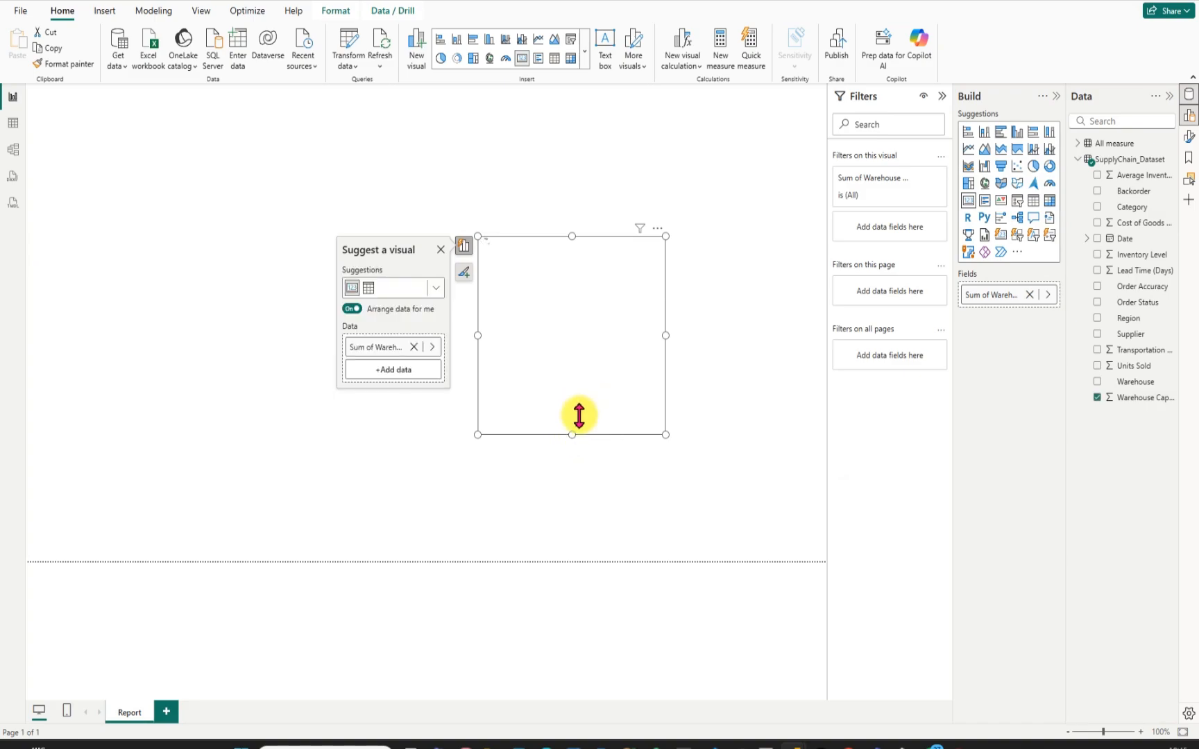
{"action": "left_click", "coordinate": [574, 442]}
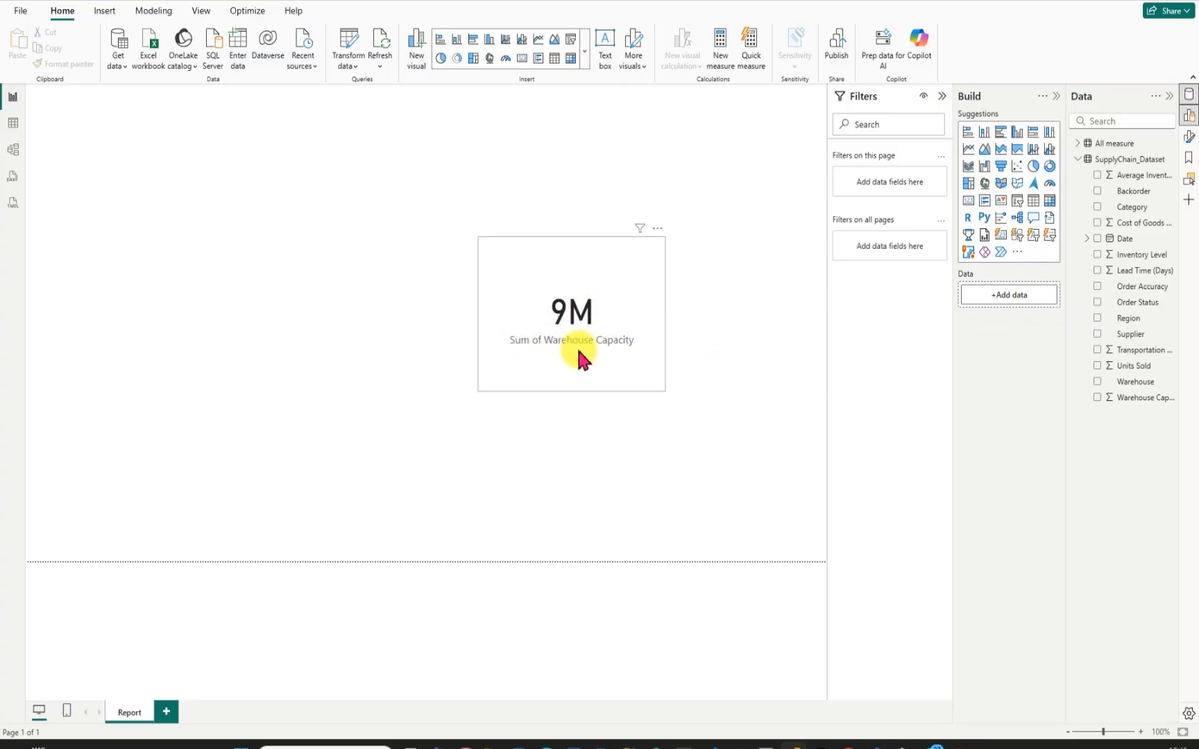
{"action": "left_click_drag", "start_coordinate": [578, 356], "coordinate": [416, 404]}
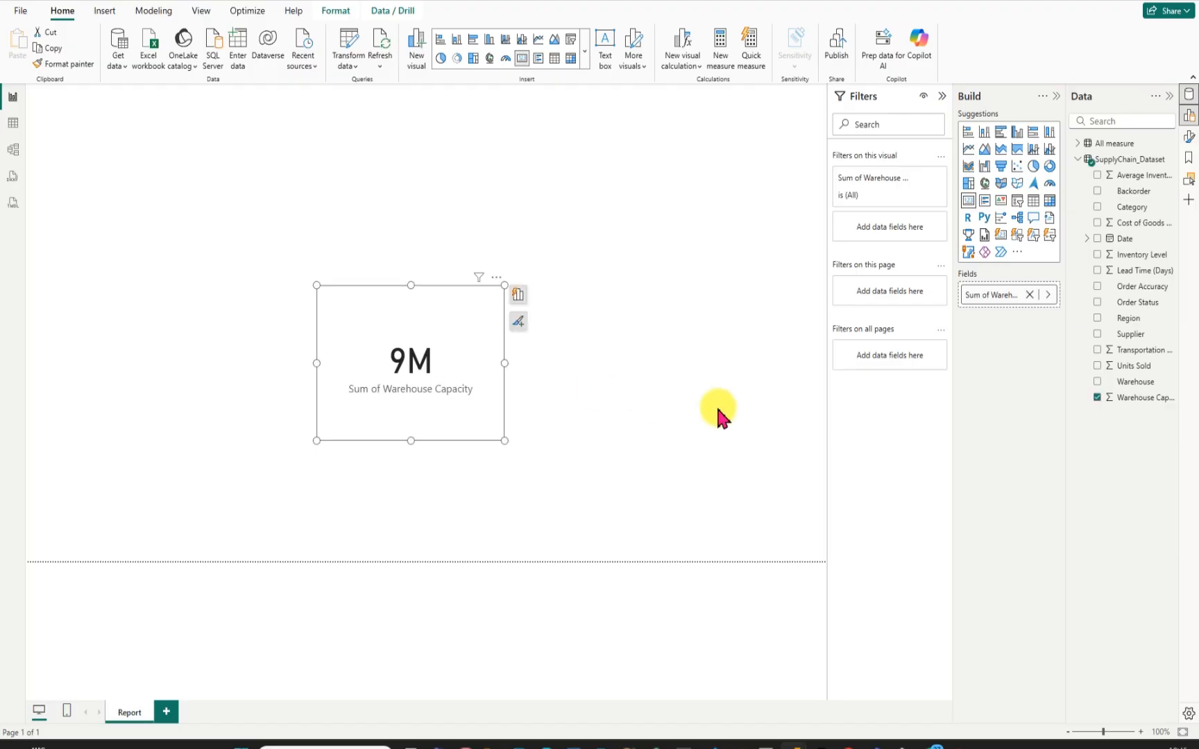
Start a new measure named Warehouse- Utiliz in the All measure table, with a formula beginning with the DIVIDE function.
{"action": "left_click", "coordinate": [1077, 143]}
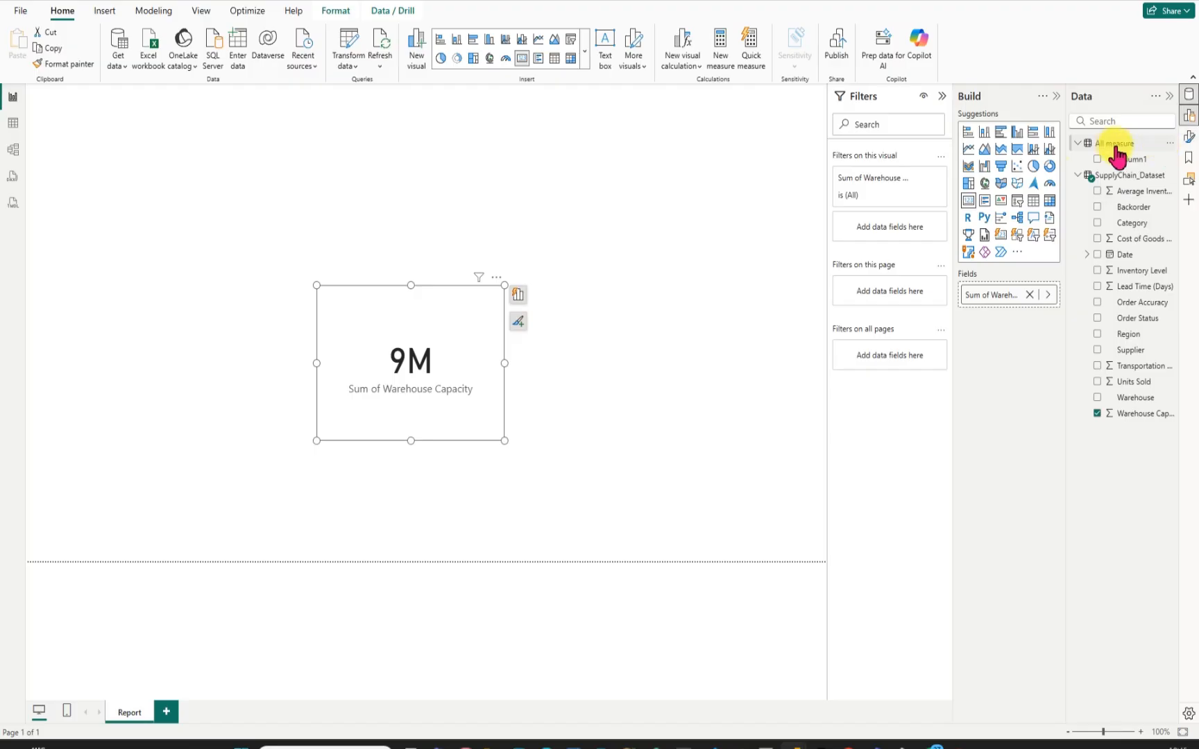
{"action": "left_click", "coordinate": [1171, 152]}
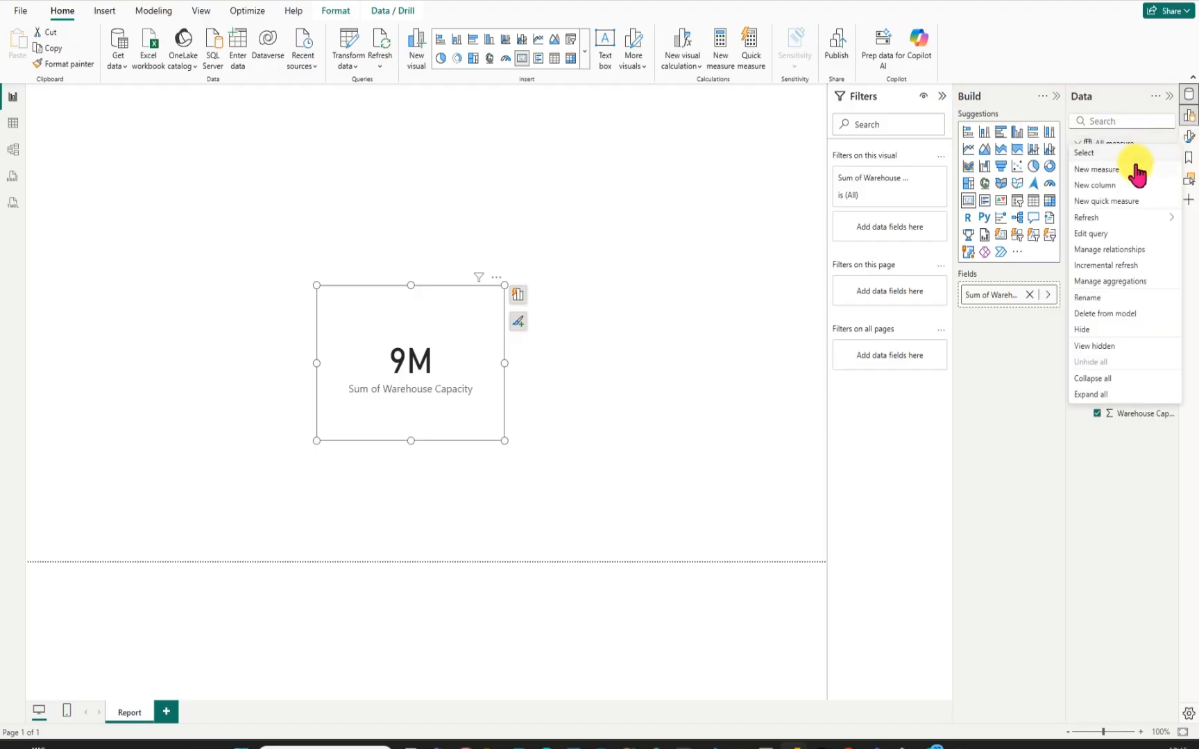
{"action": "left_click", "coordinate": [1117, 173]}
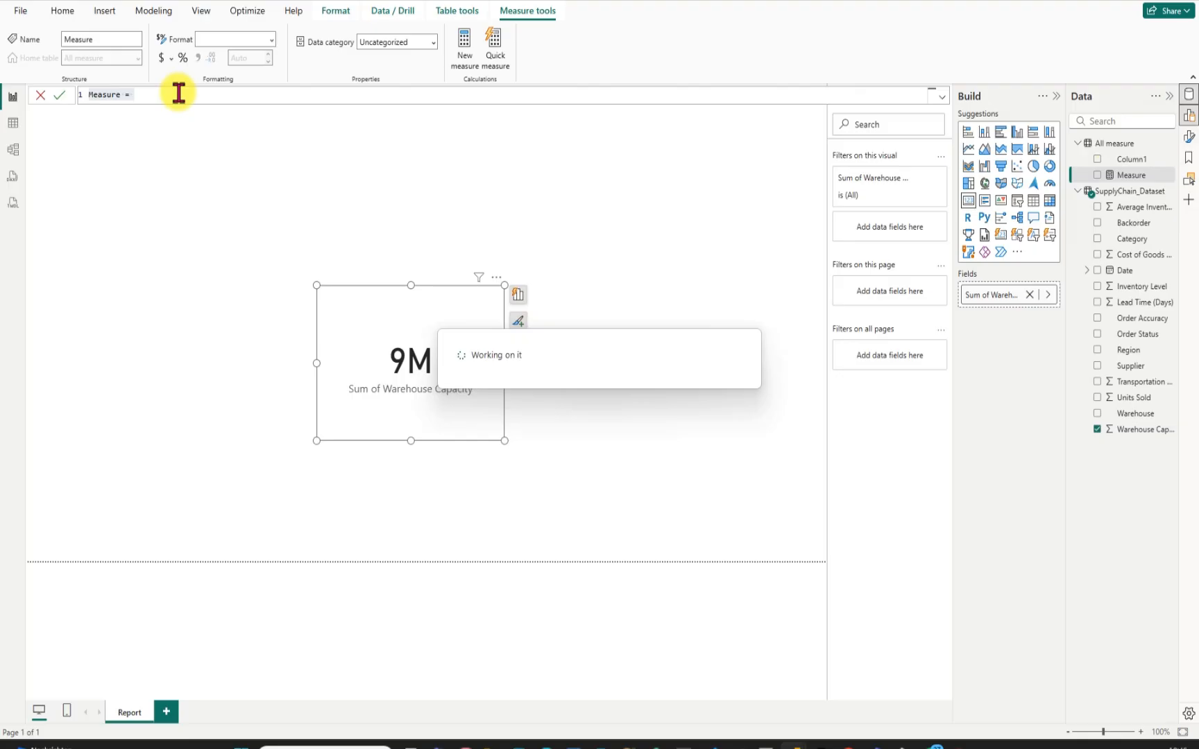
{"action": "scroll", "coordinate": [173, 96], "scroll_direction": "up", "scroll_amount": 5}
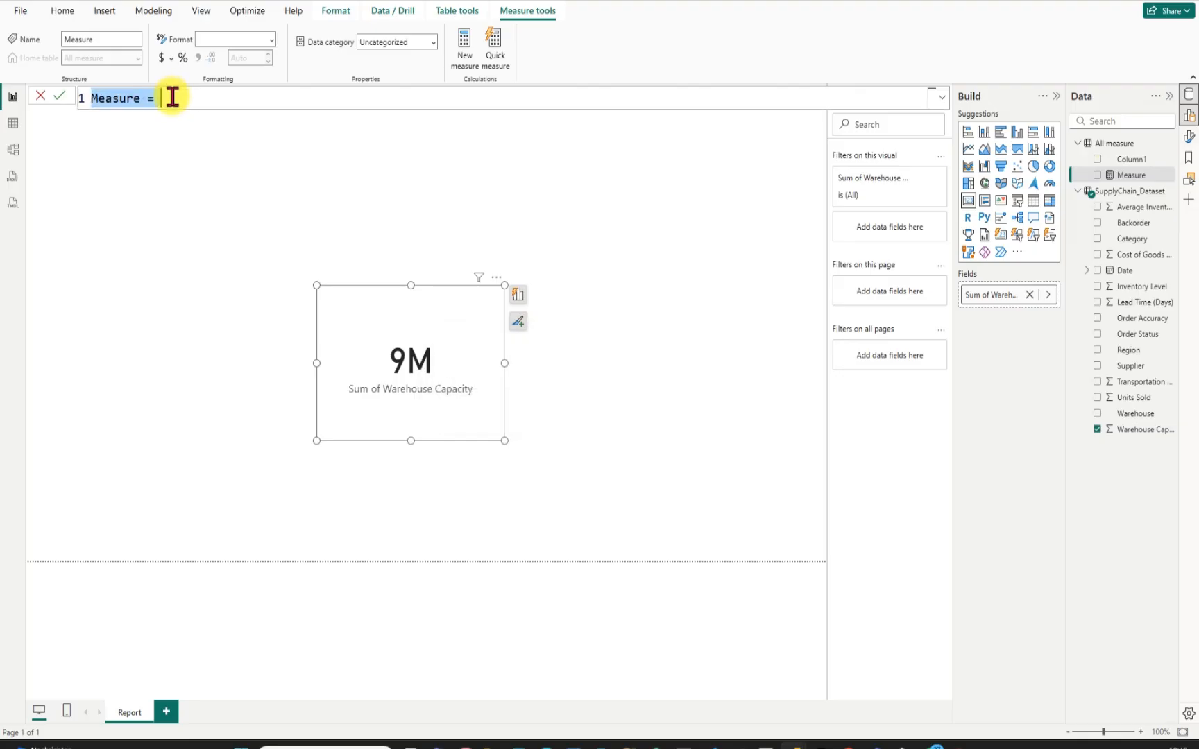
{"action": "scroll", "coordinate": [171, 97], "scroll_direction": "up", "scroll_amount": 1}
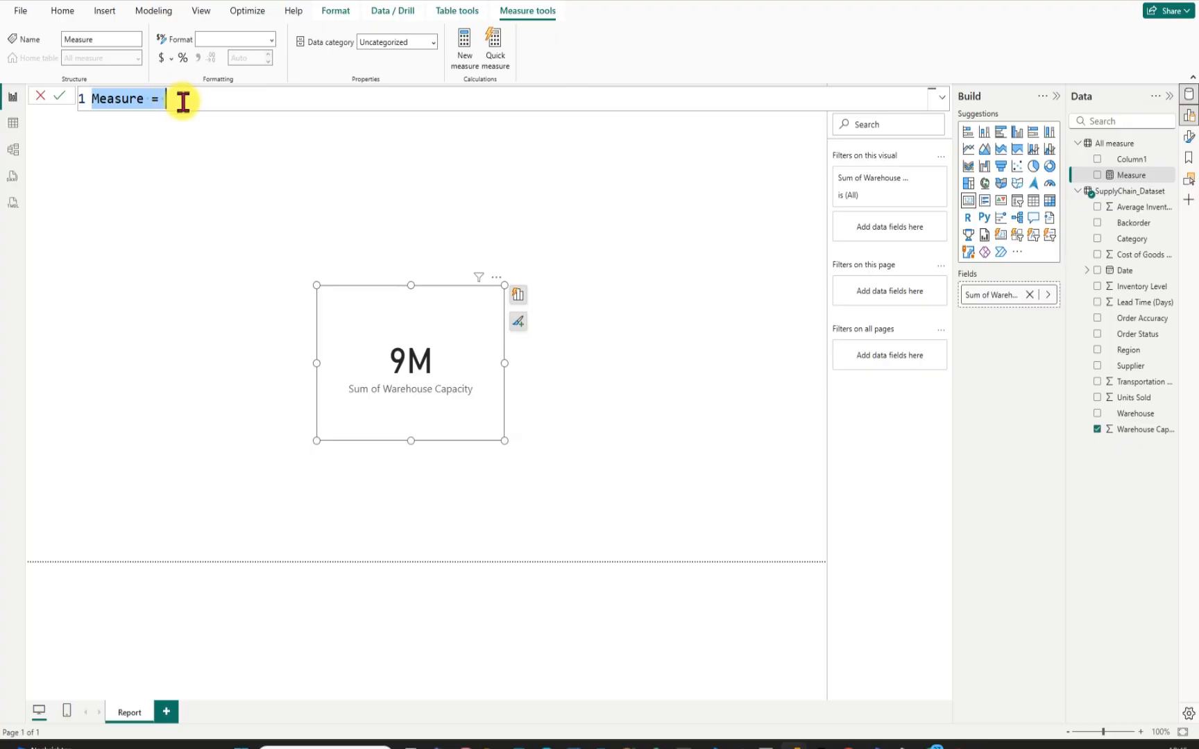
{"action": "key", "text": "BackSpace"}
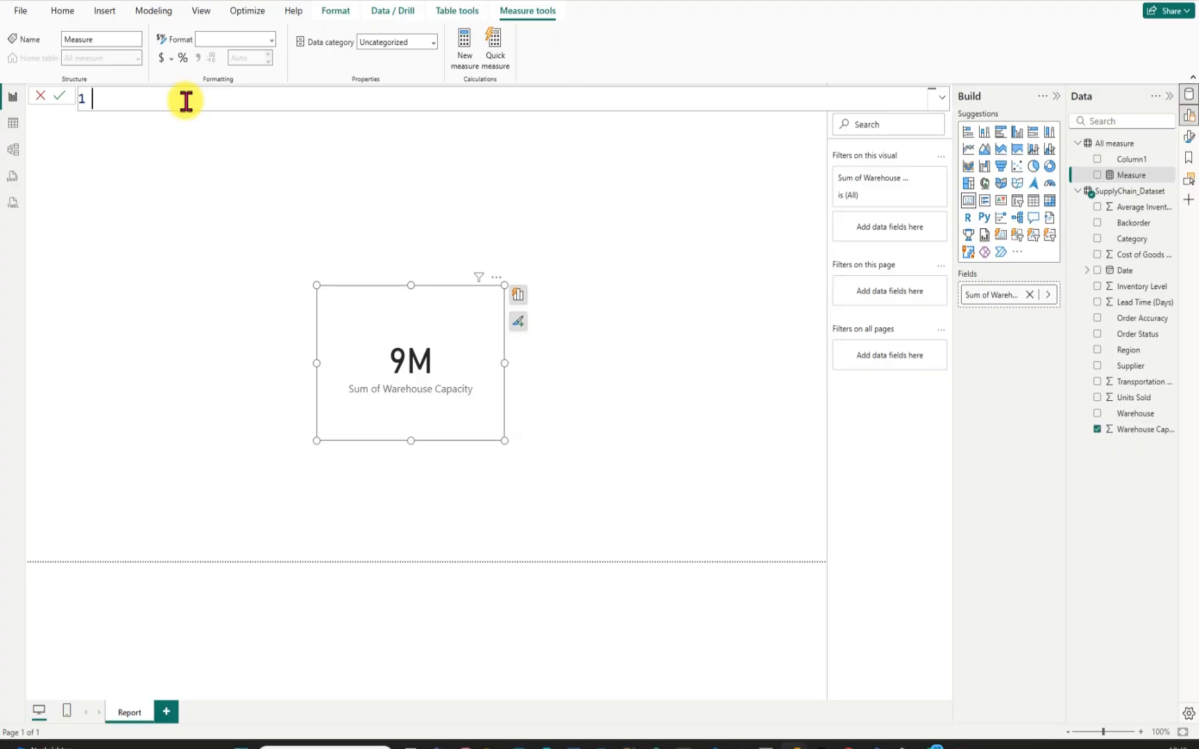
{"action": "type", "text": "Warehouse- U"}
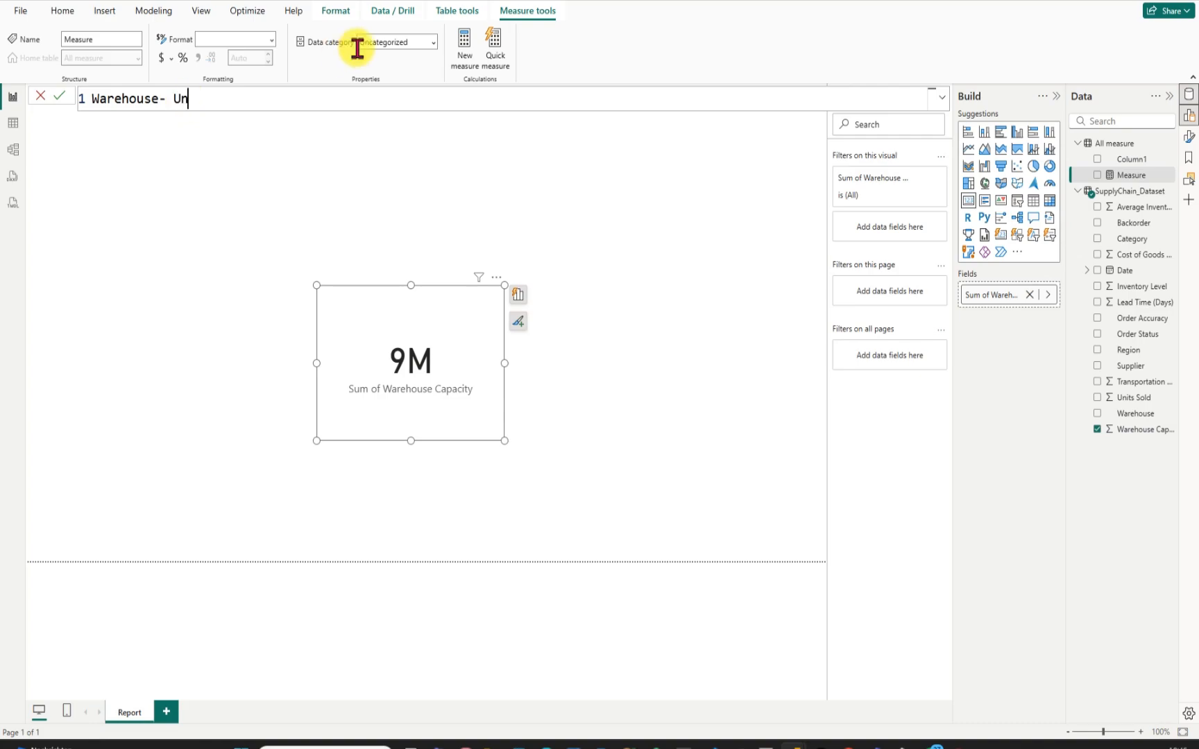
{"action": "type", "text": "t"}
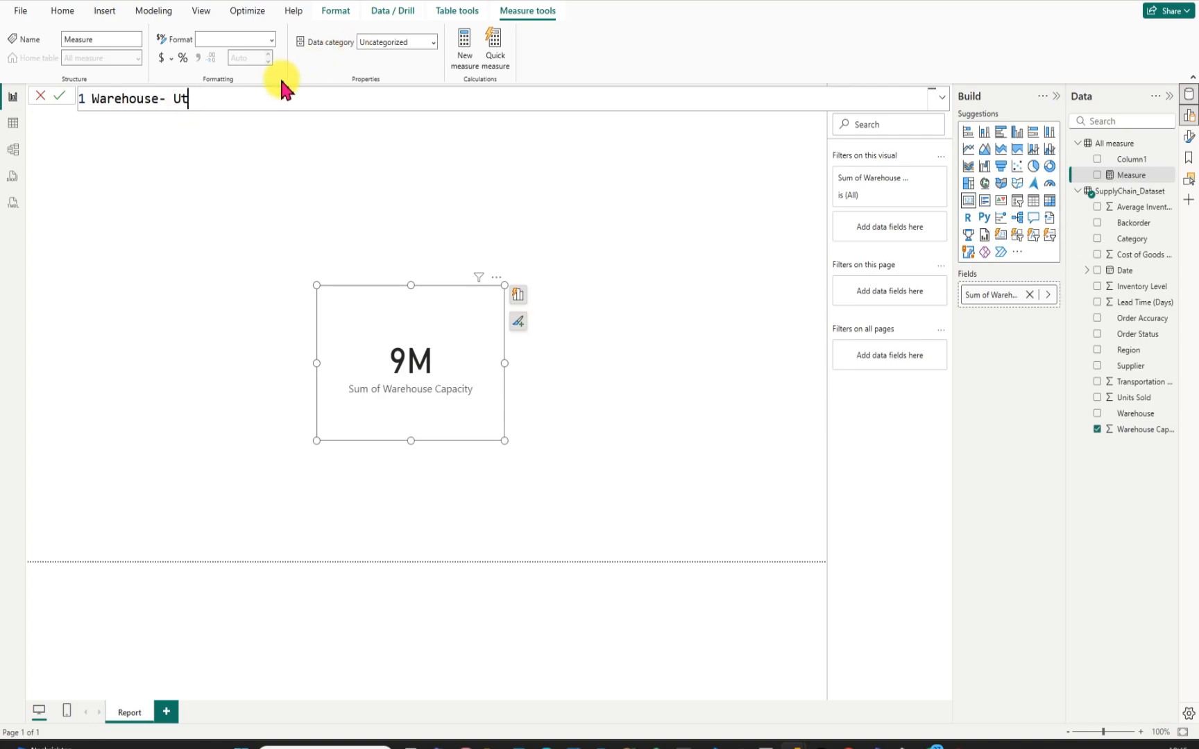
{"action": "type", "text": "iliz = div"}
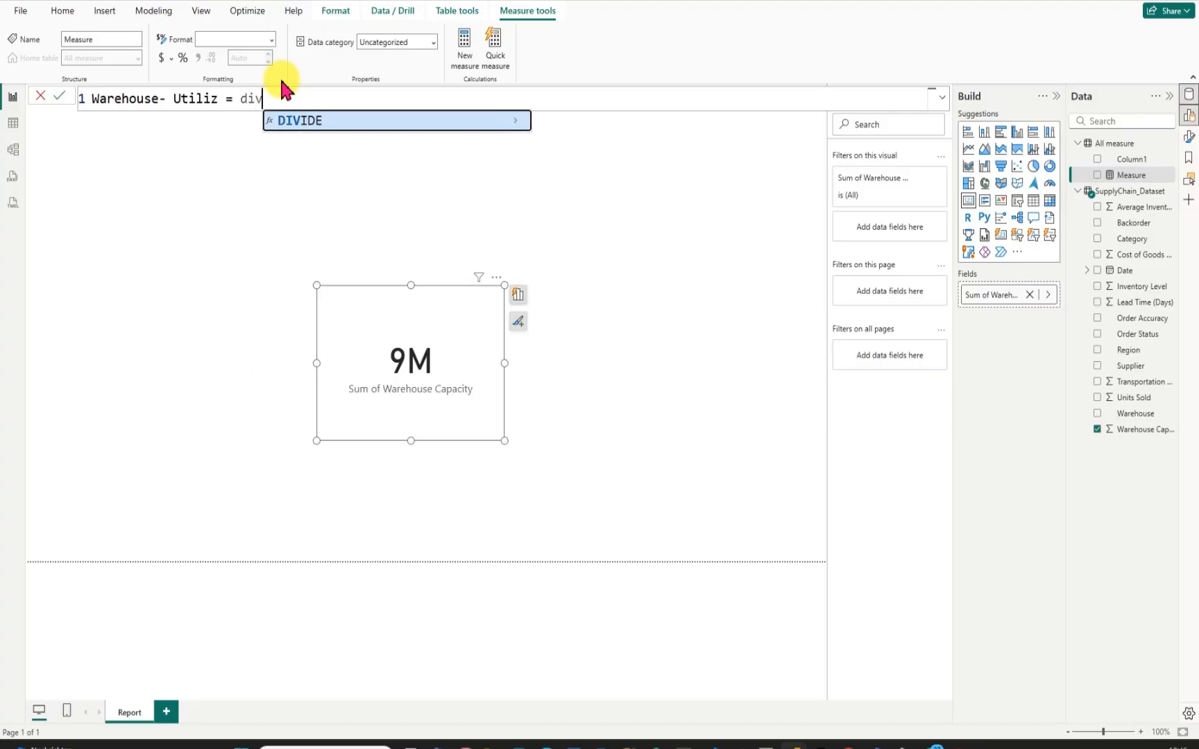
{"action": "key", "text": "Tab"}
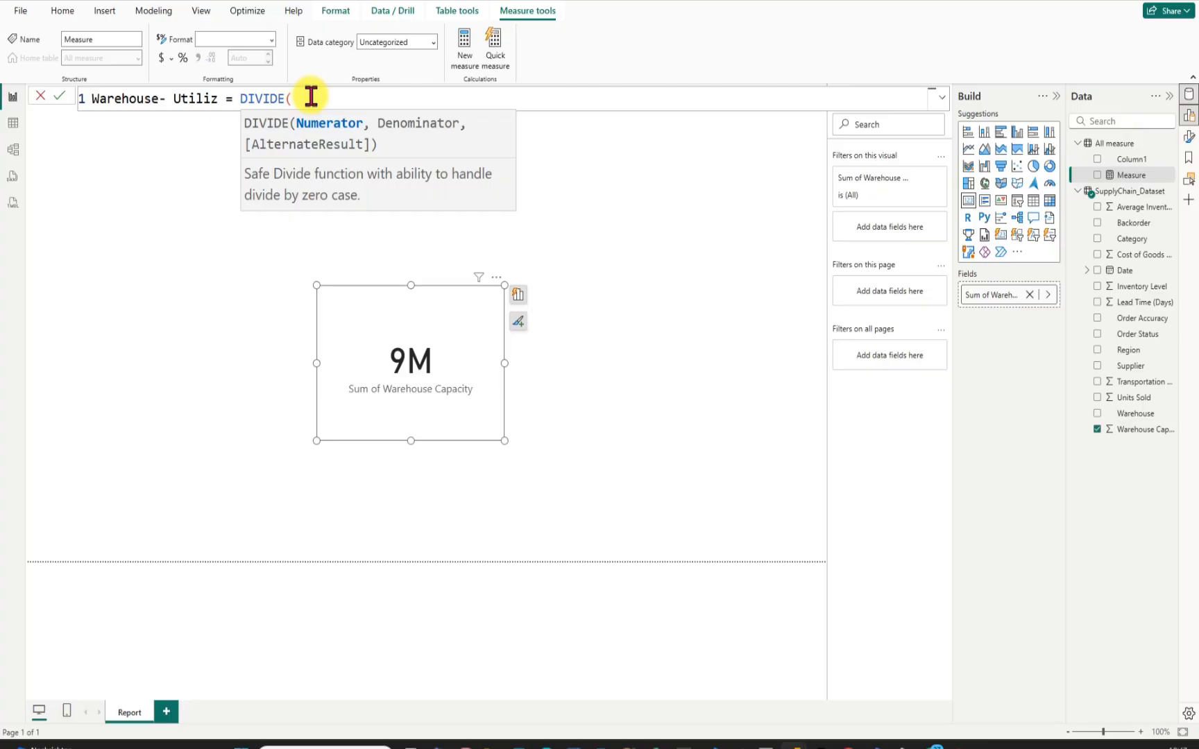
Enter SUM(SupplyChain_Dataset[Inventory Level]) as the numerator of the DIVIDE formula.
{"action": "type", "text": "su"}
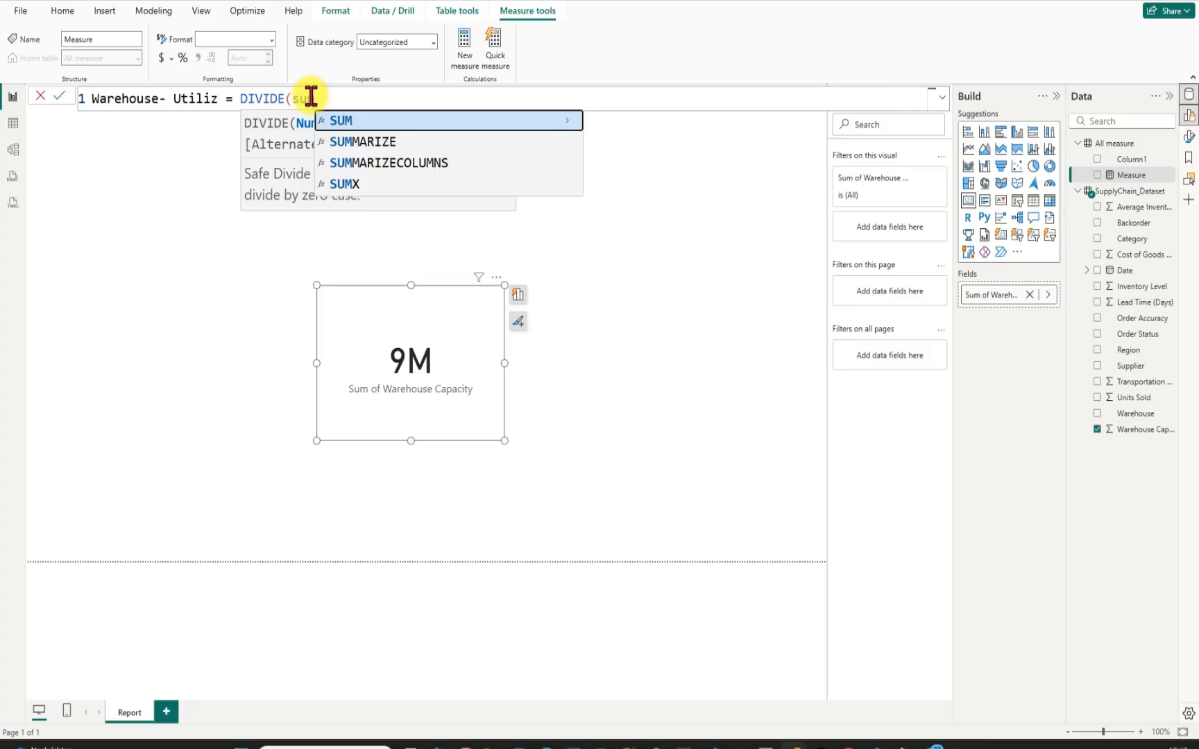
{"action": "key", "text": "Tab"}
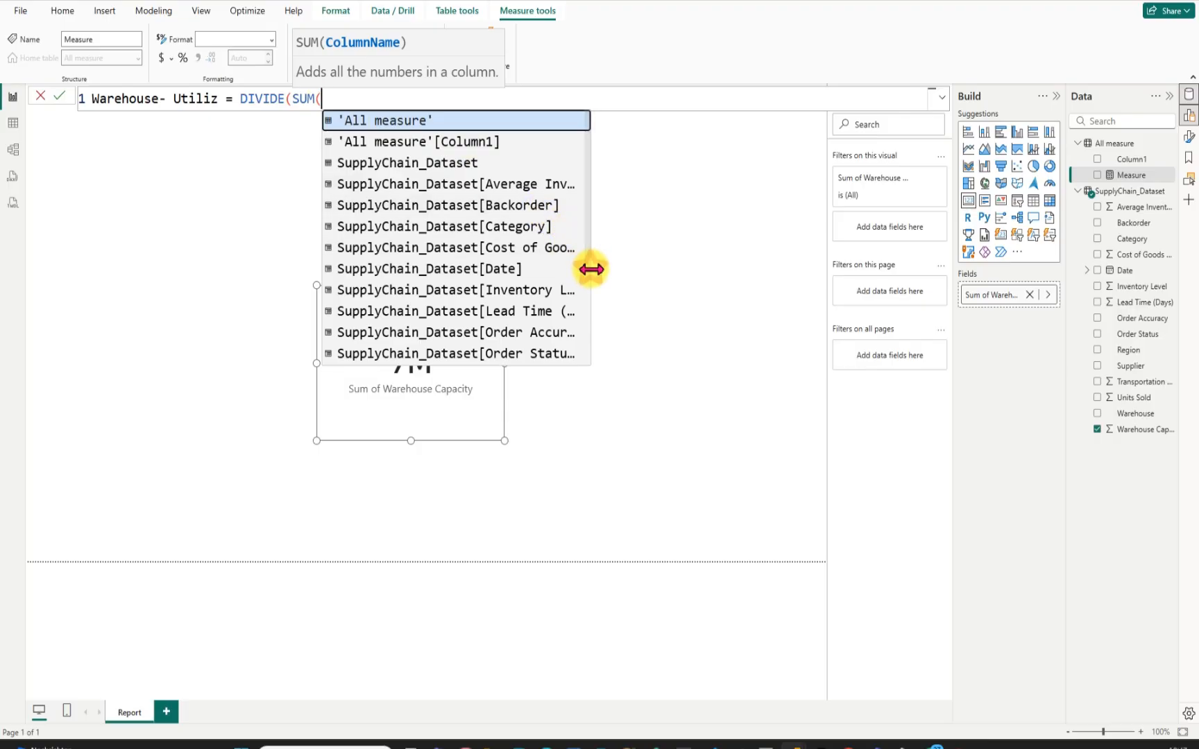
{"action": "left_click_drag", "start_coordinate": [589, 266], "coordinate": [659, 264]}
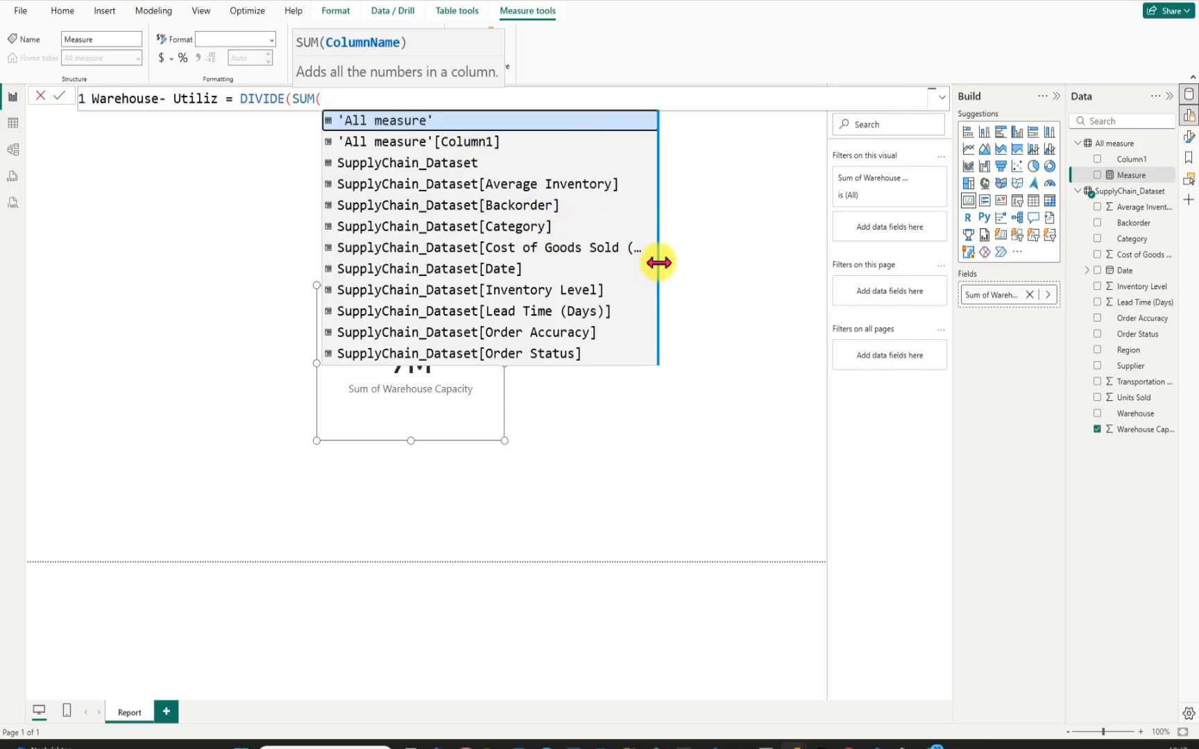
{"action": "scroll", "coordinate": [654, 229], "scroll_direction": "down", "scroll_amount": 2}
{"action": "scroll", "coordinate": [654, 239], "scroll_direction": "down", "scroll_amount": 3}
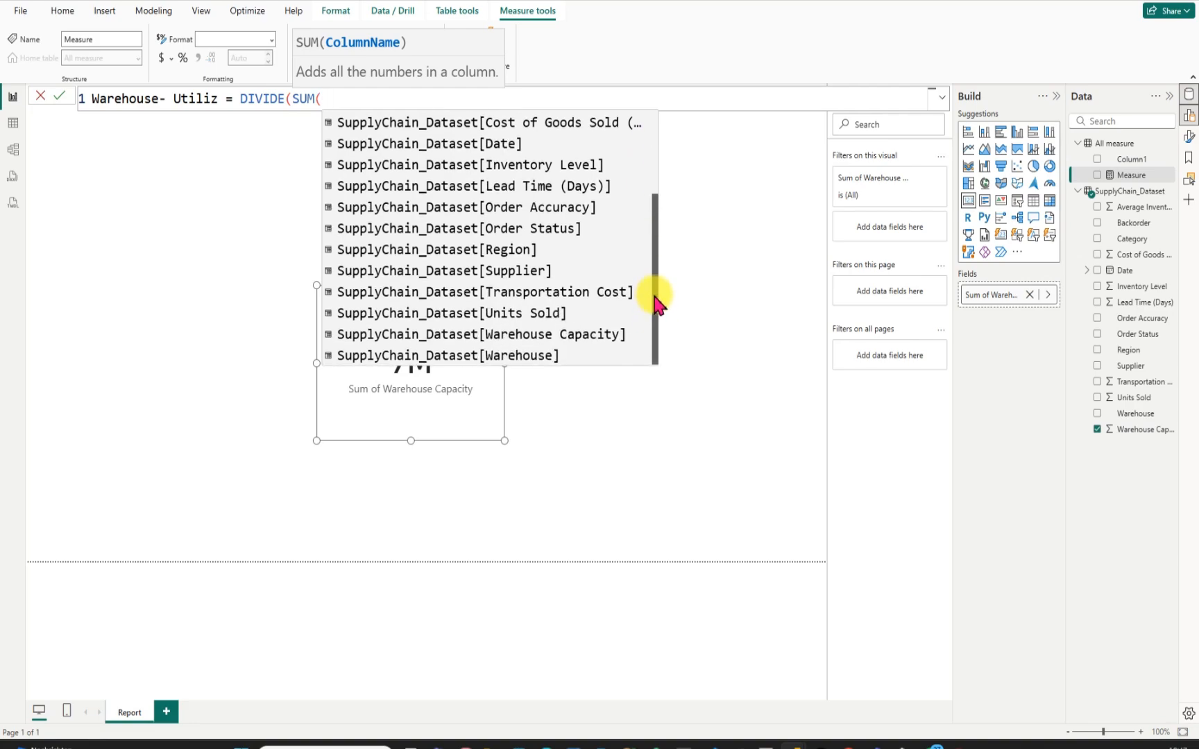
{"action": "scroll", "coordinate": [653, 292], "scroll_direction": "up", "scroll_amount": 3}
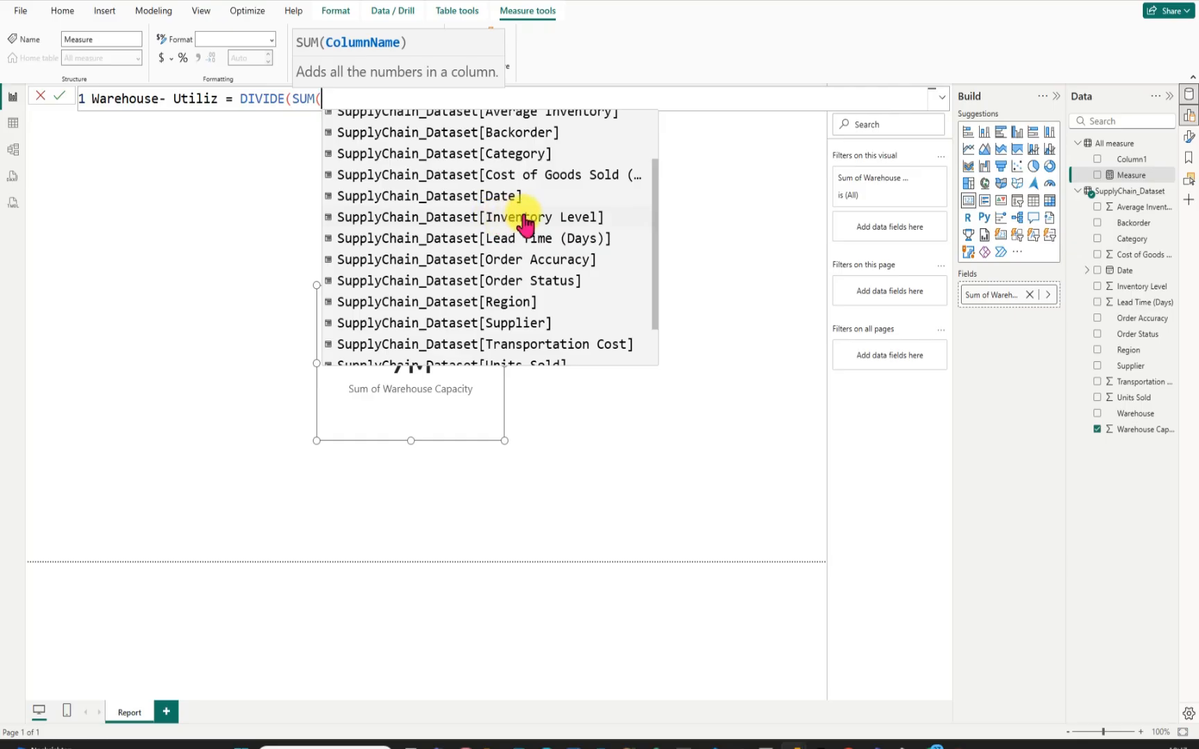
{"action": "left_click", "coordinate": [538, 220]}
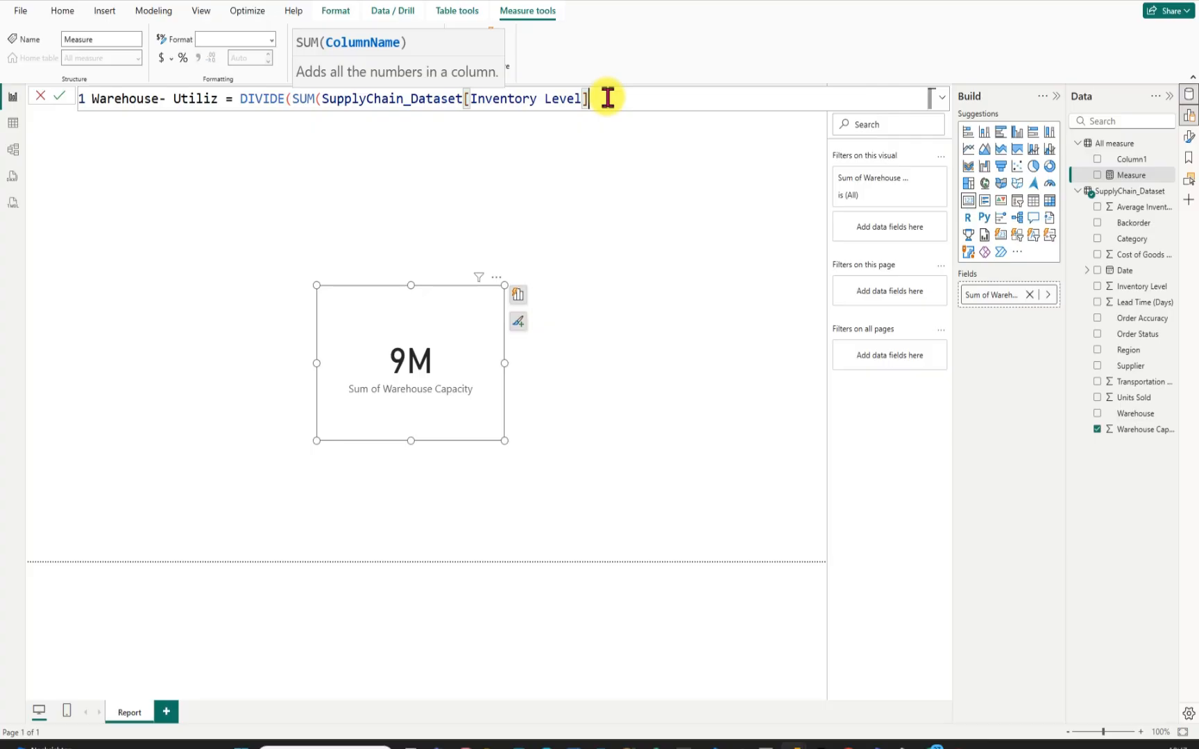
{"action": "type", "text": "),"}
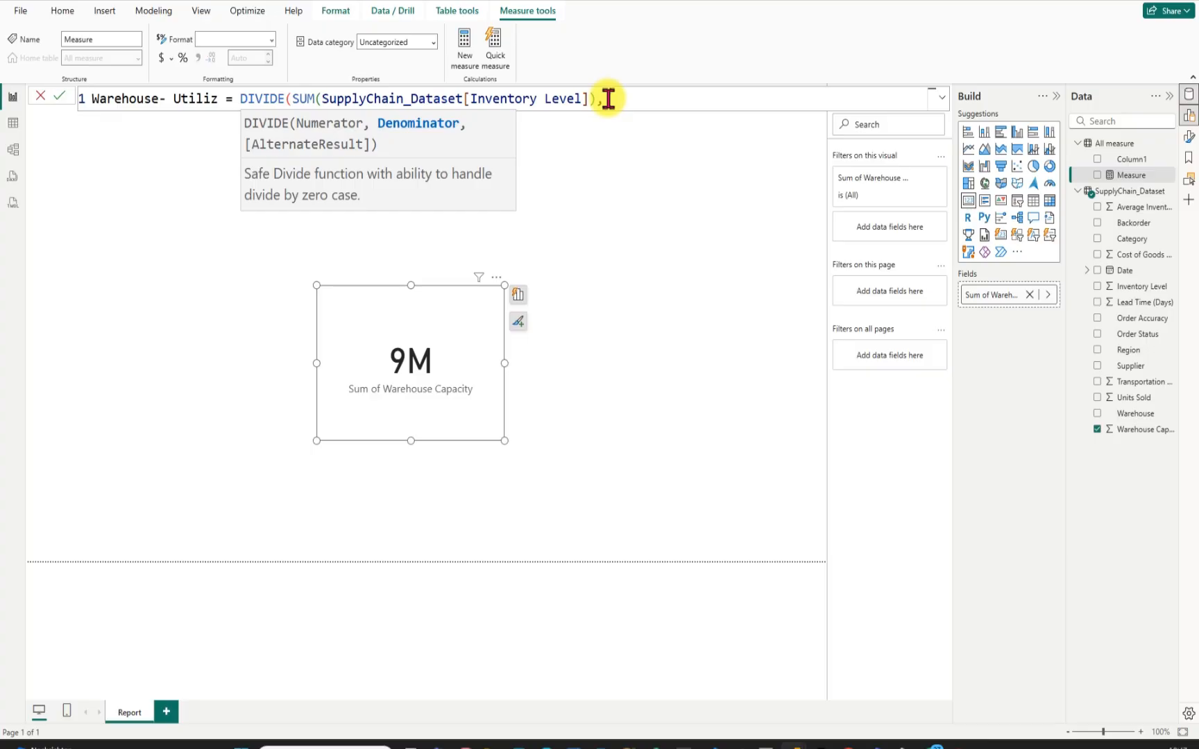
Enter SUM(SupplyChain_Dataset[Warehouse Capacity])* 100 as the denominator, close the DIVIDE formula and commit the measure.
{"action": "type", "text": "sum"}
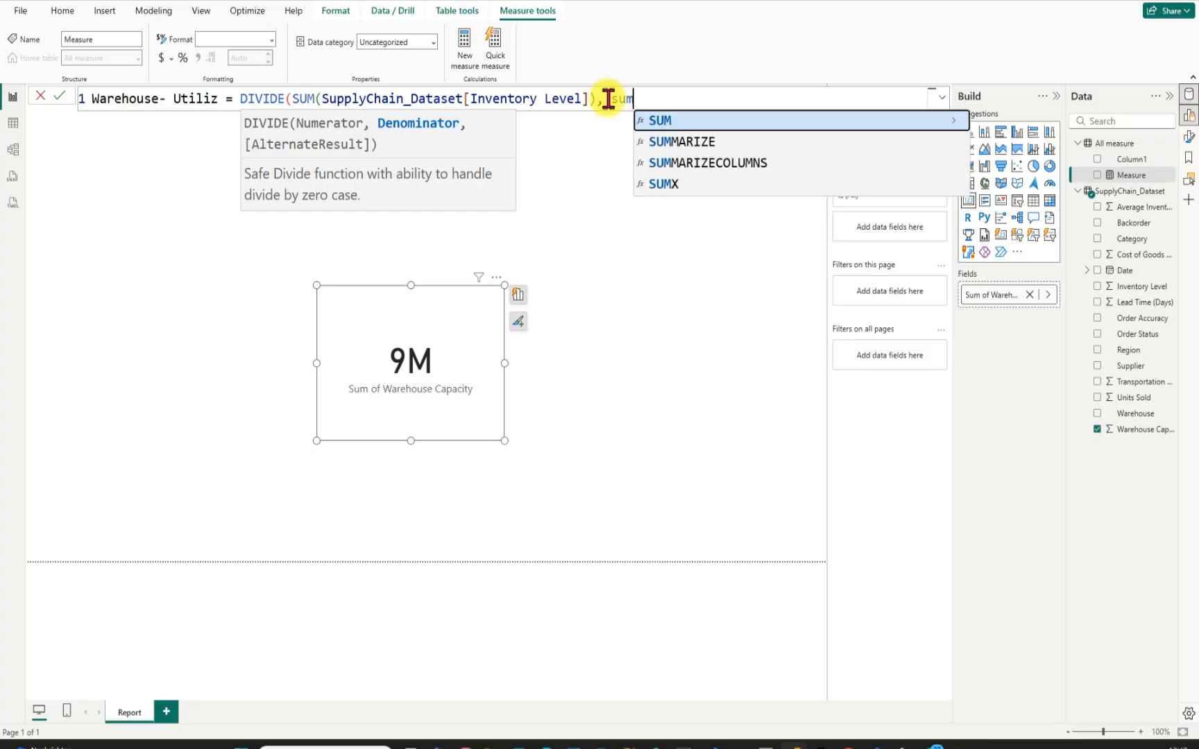
{"action": "key", "text": "Tab"}
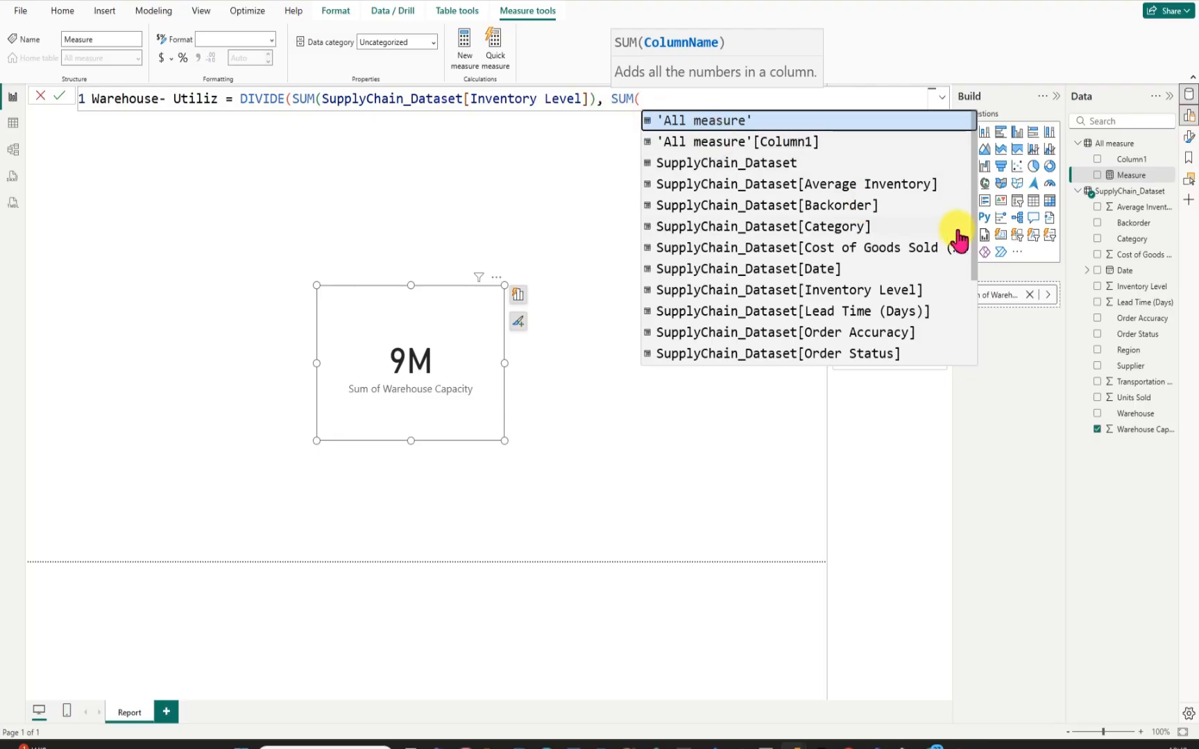
{"action": "left_click_drag", "start_coordinate": [975, 236], "coordinate": [980, 339]}
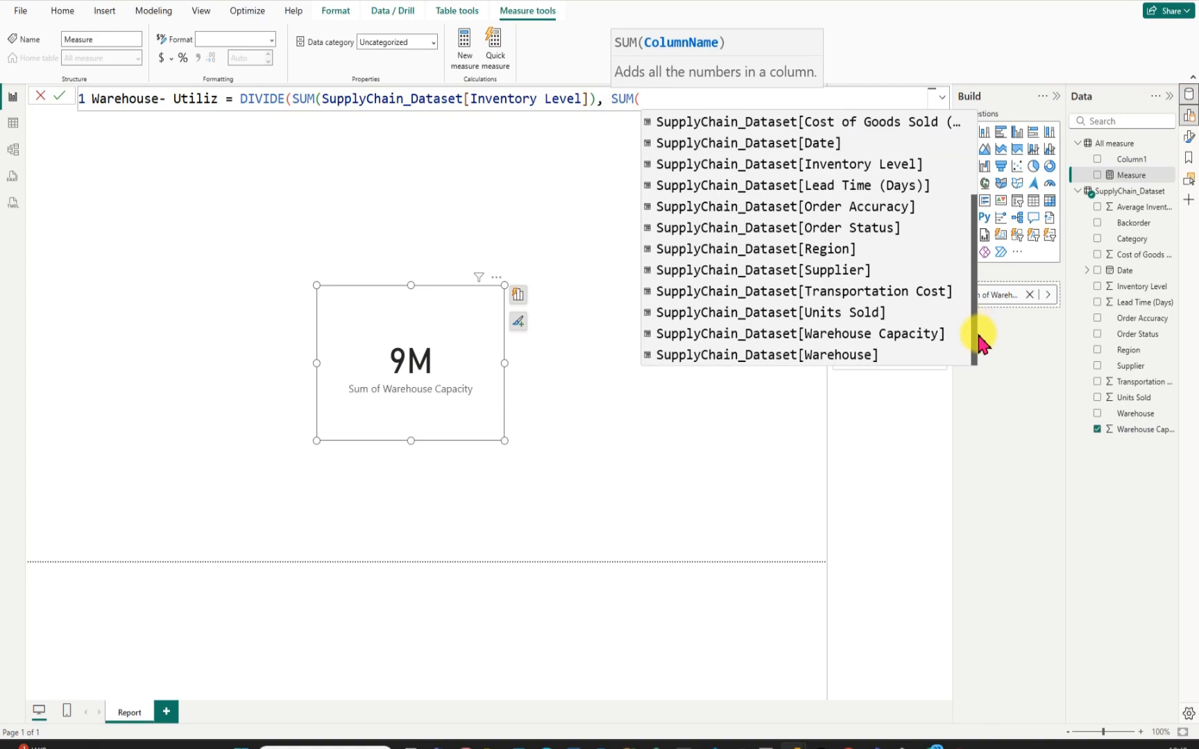
{"action": "left_click", "coordinate": [864, 333]}
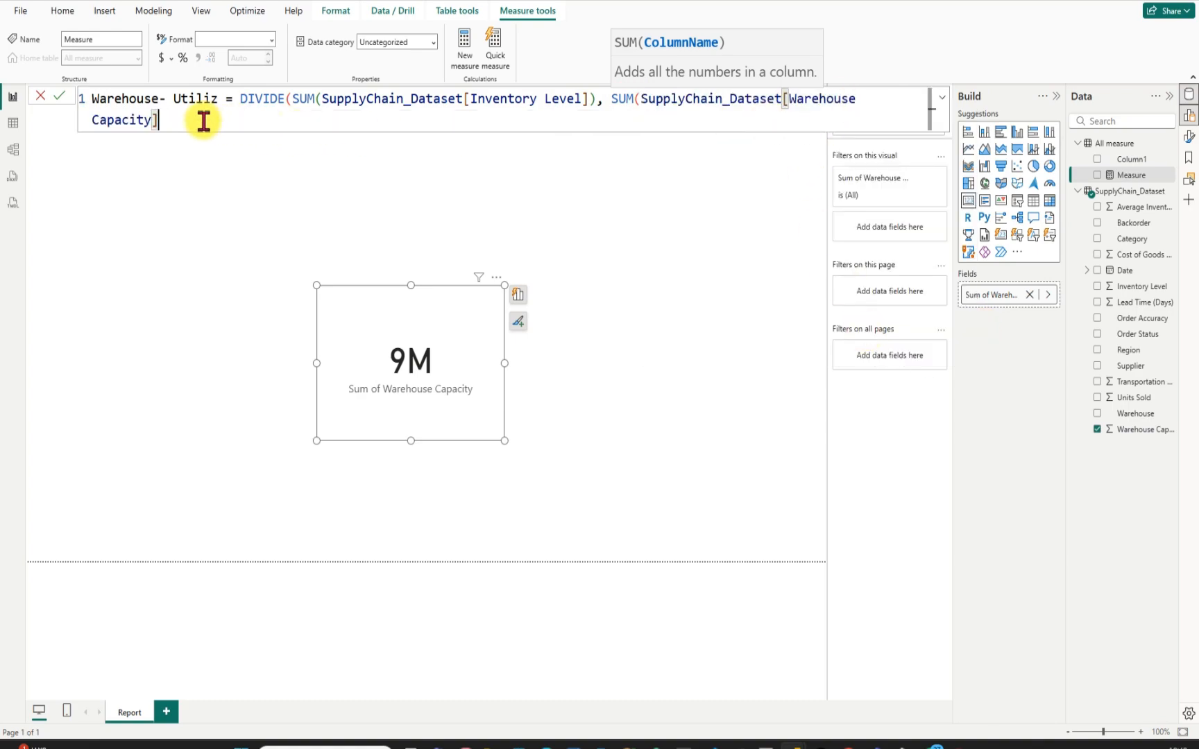
{"action": "type", "text": ")"}
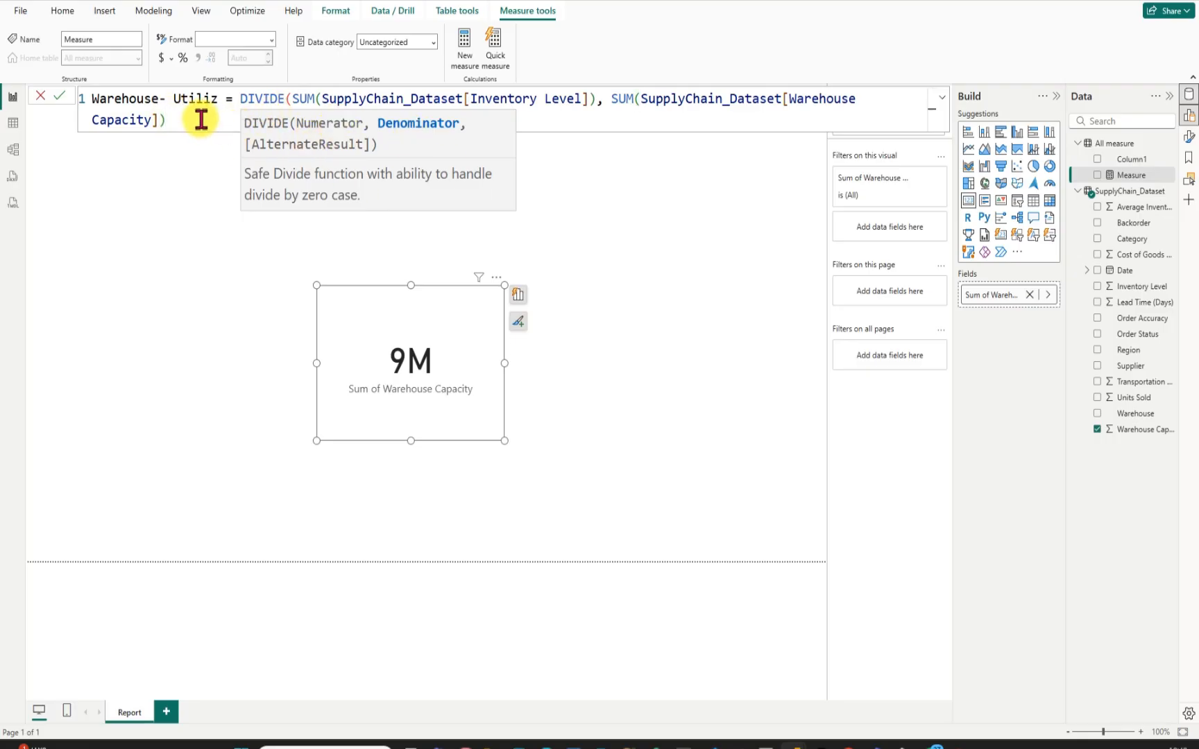
{"action": "type", "text": "* 100"}
{"action": "left_click", "coordinate": [174, 122]}
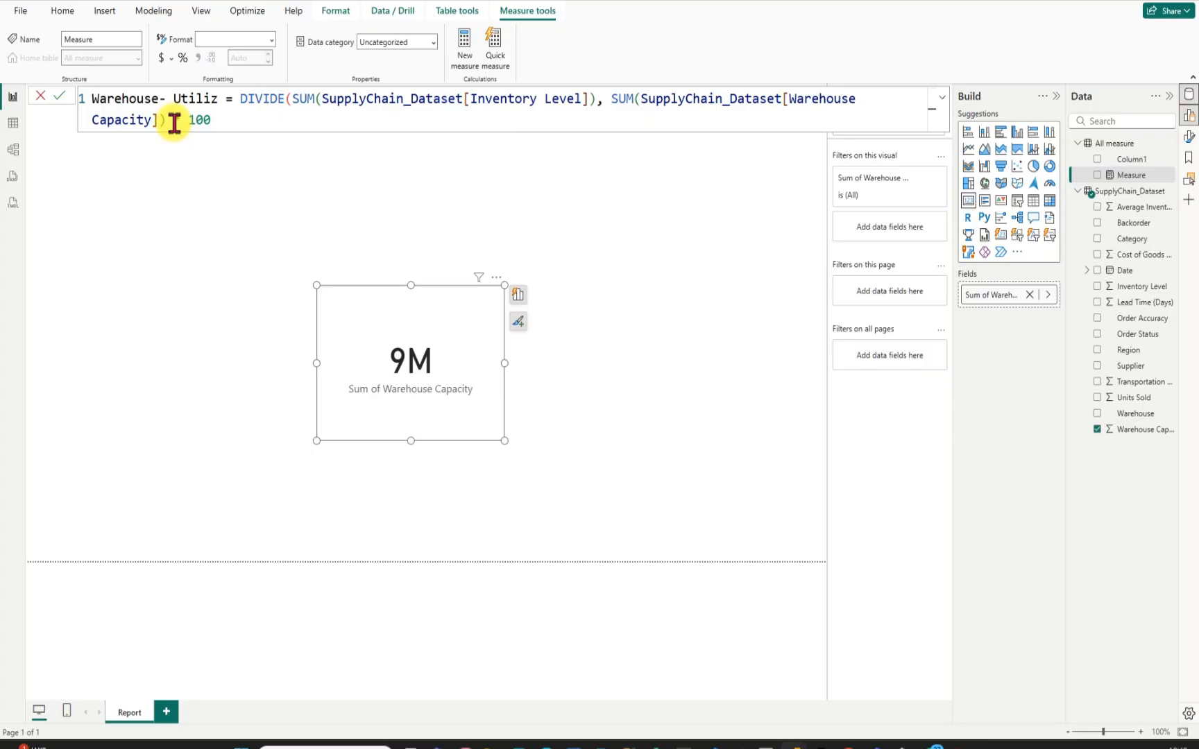
{"action": "key", "text": "BackSpace"}
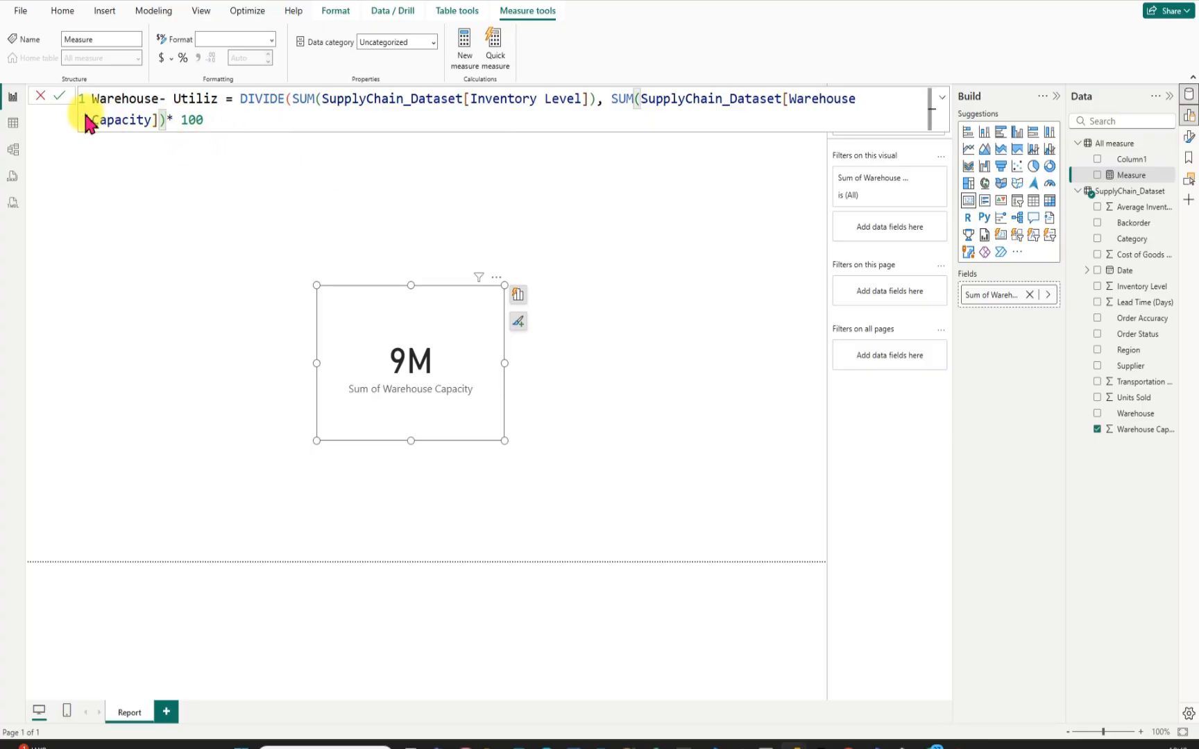
{"action": "left_click", "coordinate": [63, 100]}
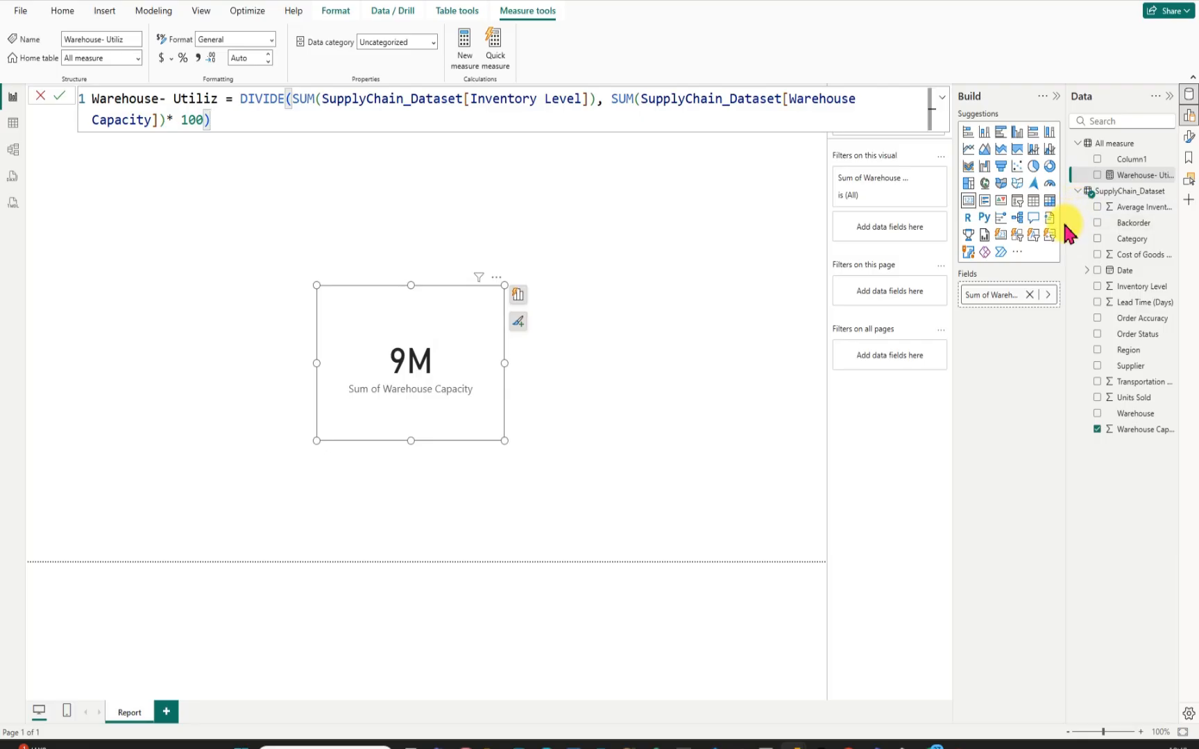
Widen the field list and delete the empty Column1 from the All measure table.
{"action": "mouse_move", "coordinate": [1073, 220]}
{"action": "left_mouse_down"}
{"action": "mouse_move", "coordinate": [1035, 219]}
{"action": "mouse_move", "coordinate": [1059, 221]}
{"action": "left_mouse_up"}
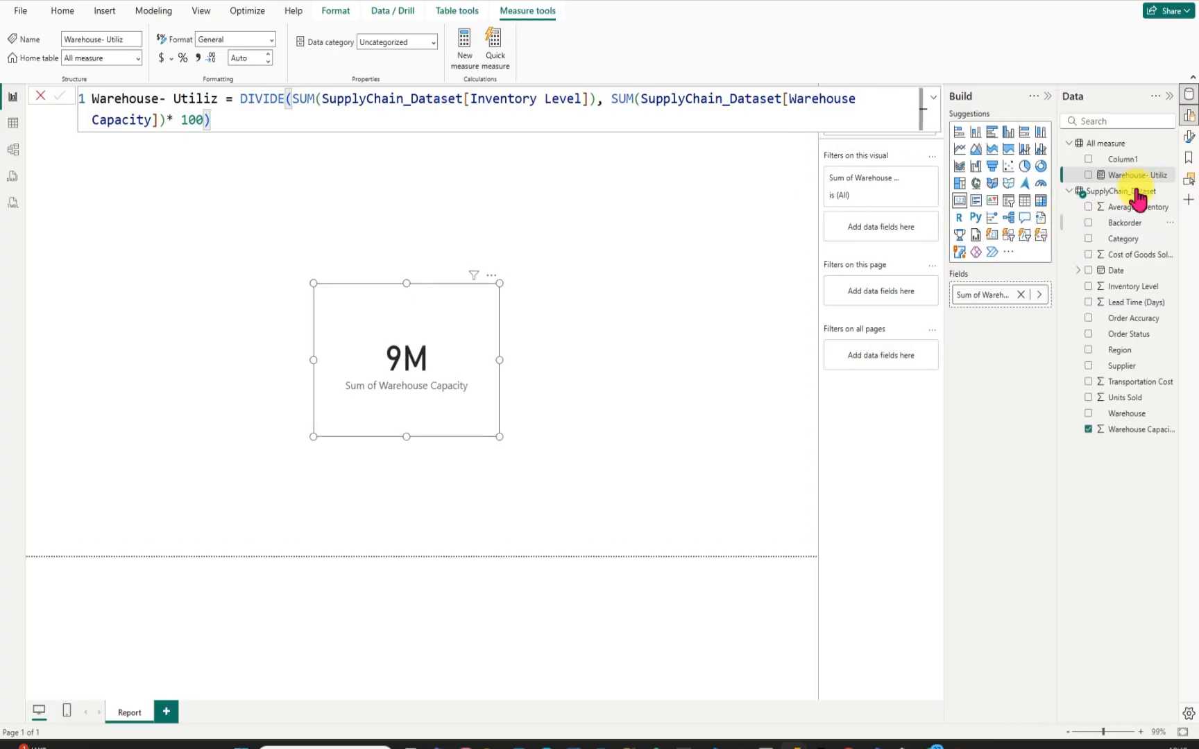
{"action": "right_click", "coordinate": [1172, 168]}
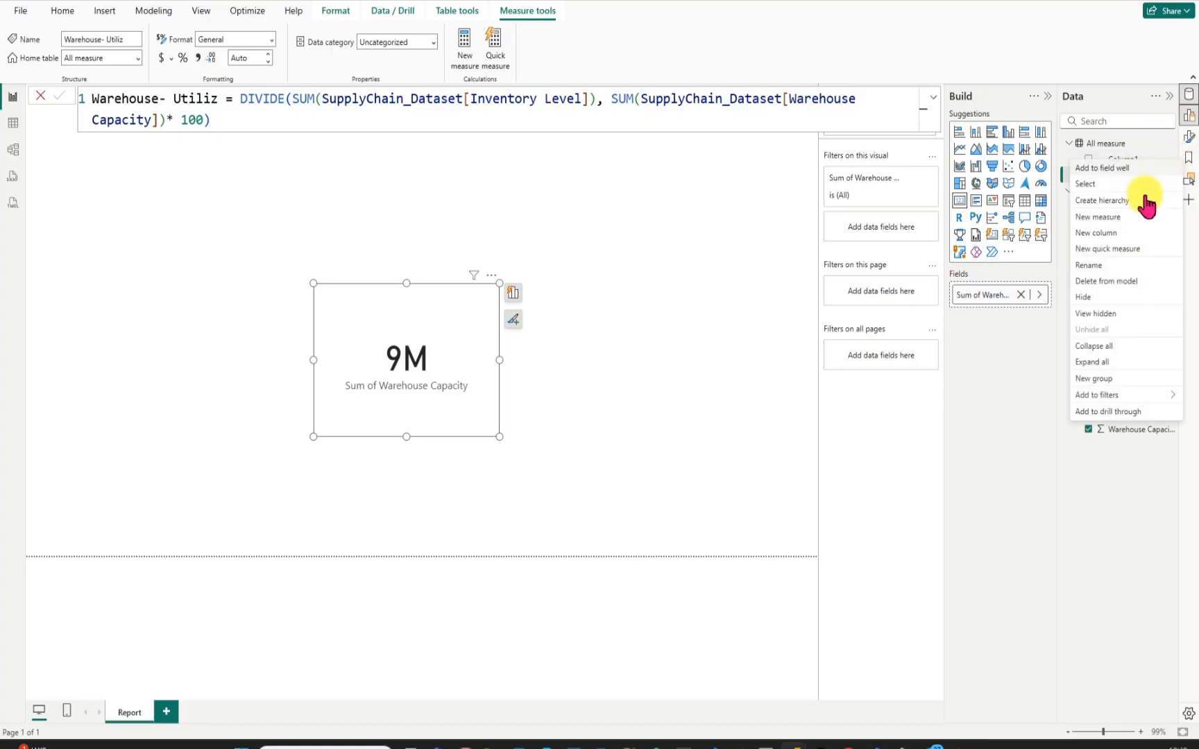
{"action": "left_click", "coordinate": [1110, 281]}
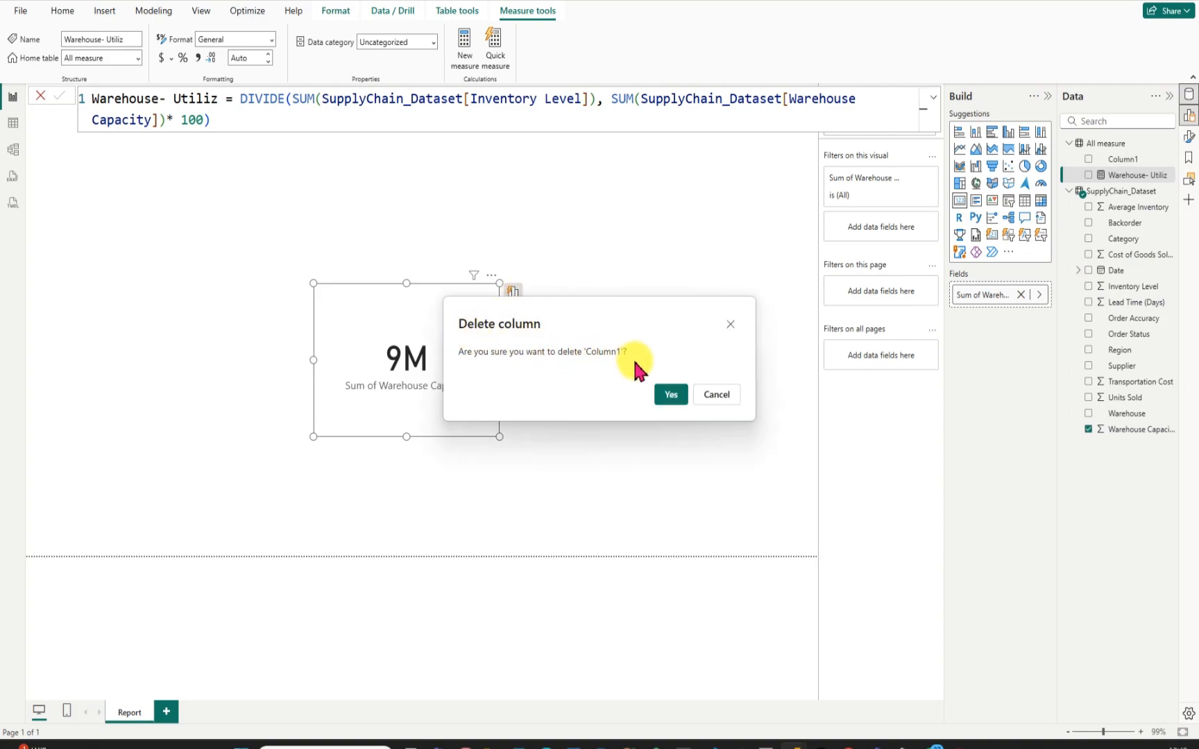
{"action": "left_click", "coordinate": [670, 394]}
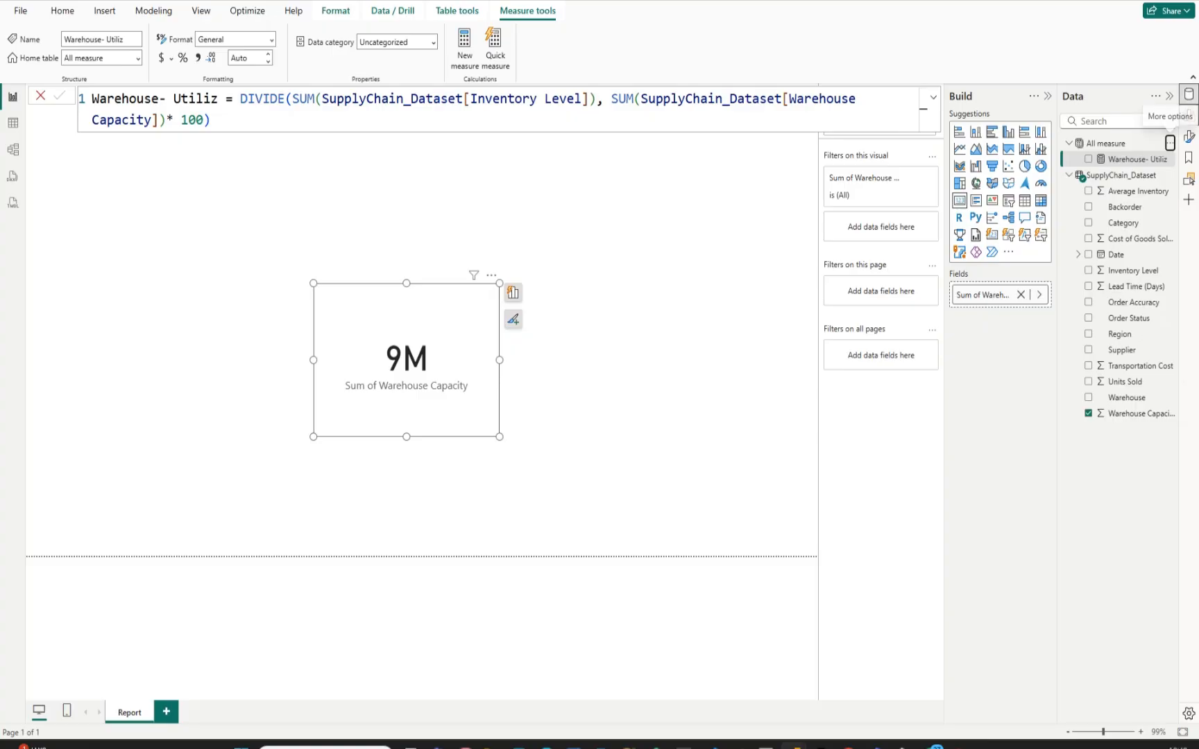
Create the measure Total Unit Sold = SUM(SupplyChain_Dataset[Units Sold]) in the All measure table.
{"action": "left_click", "coordinate": [1169, 143]}
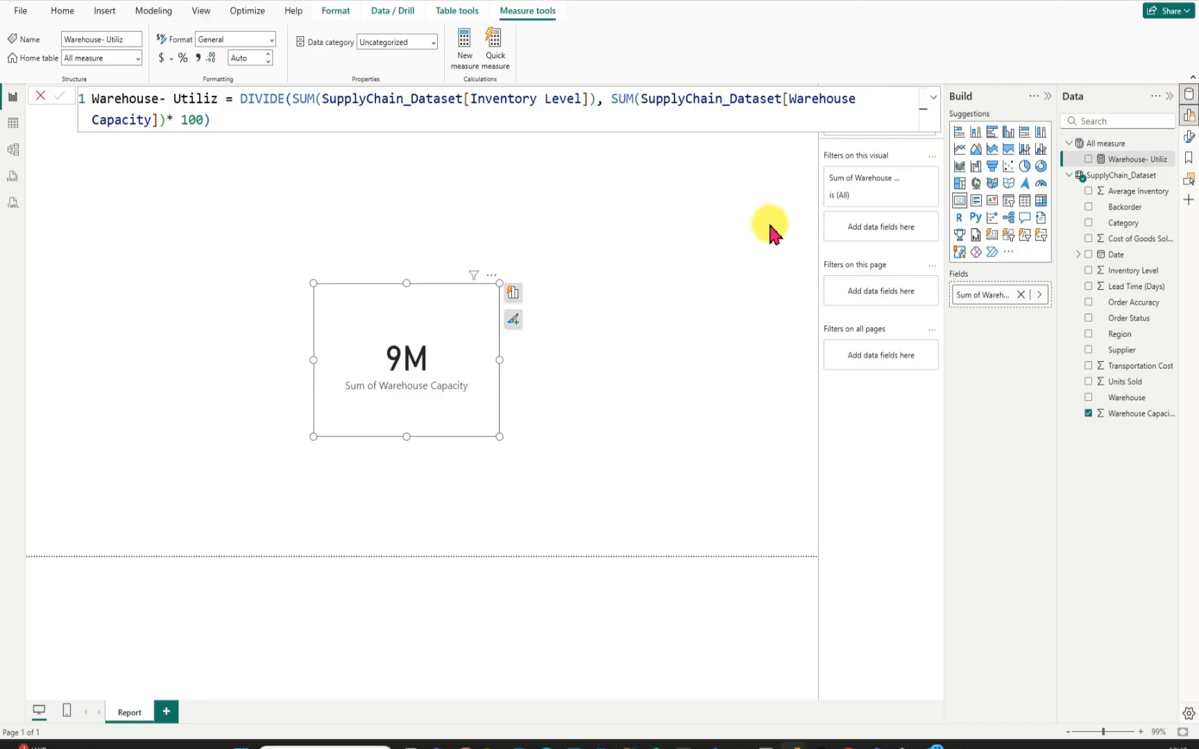
{"action": "left_click", "coordinate": [1169, 142]}
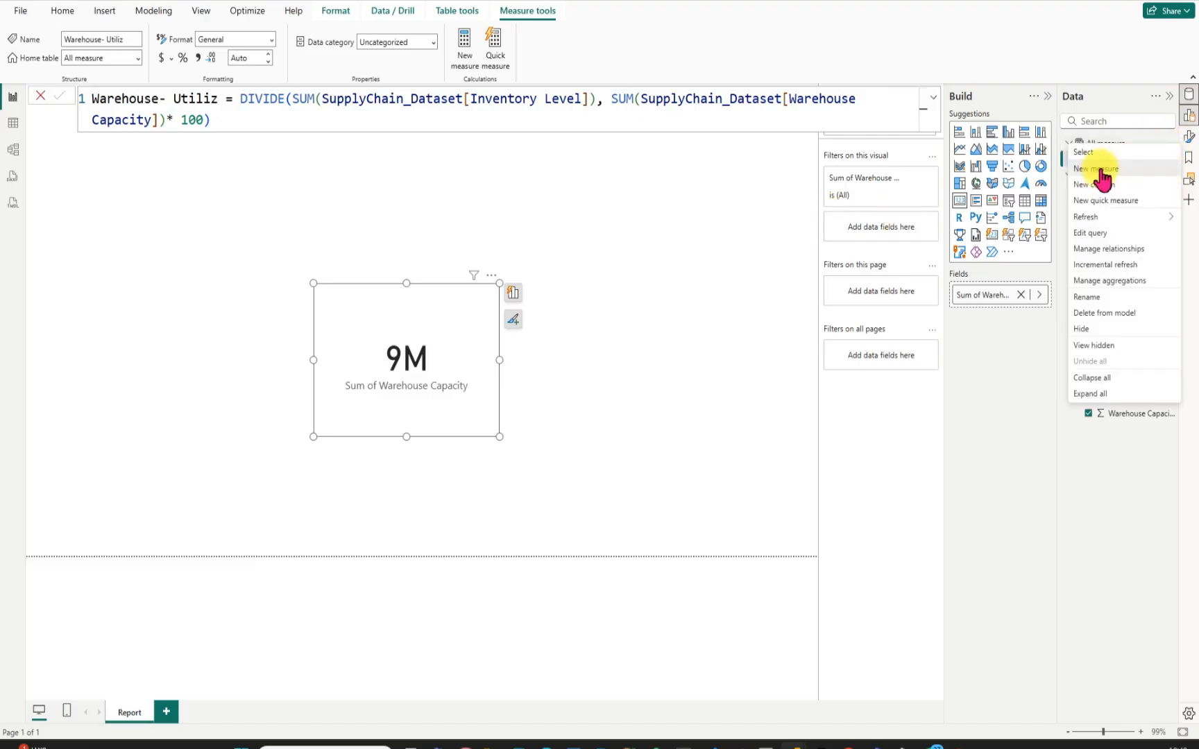
{"action": "left_click", "coordinate": [1097, 170]}
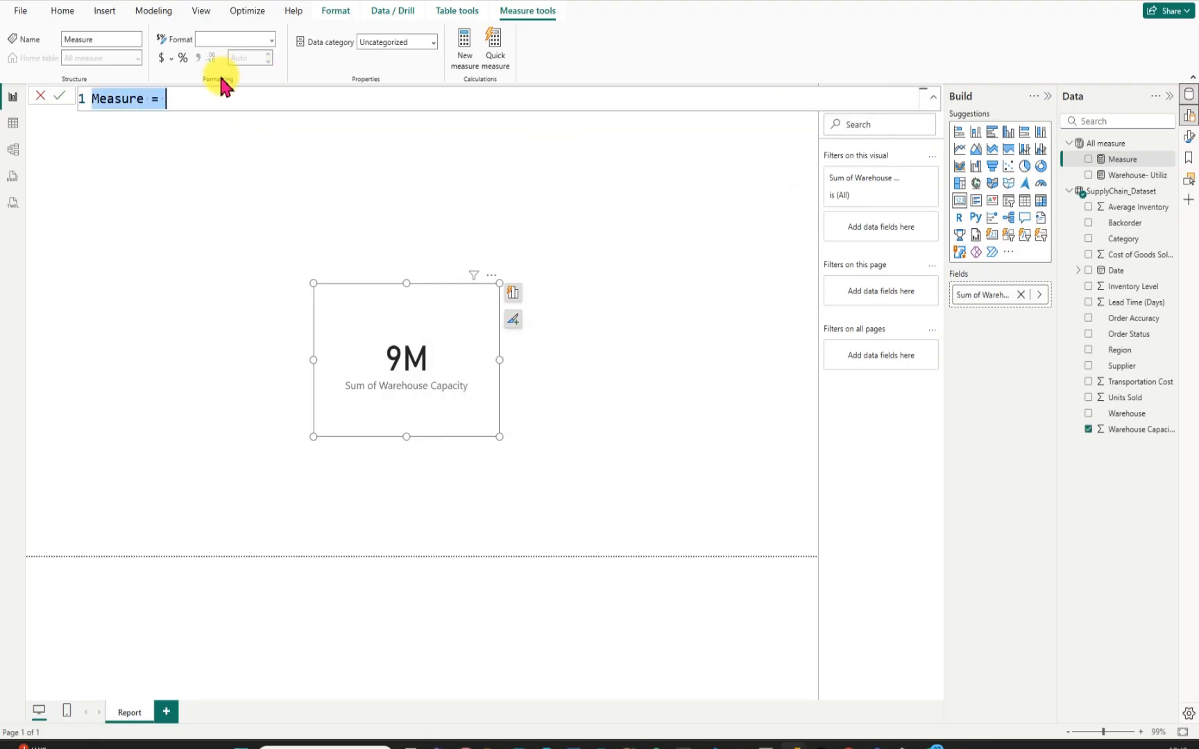
{"action": "key", "text": "BackSpace"}
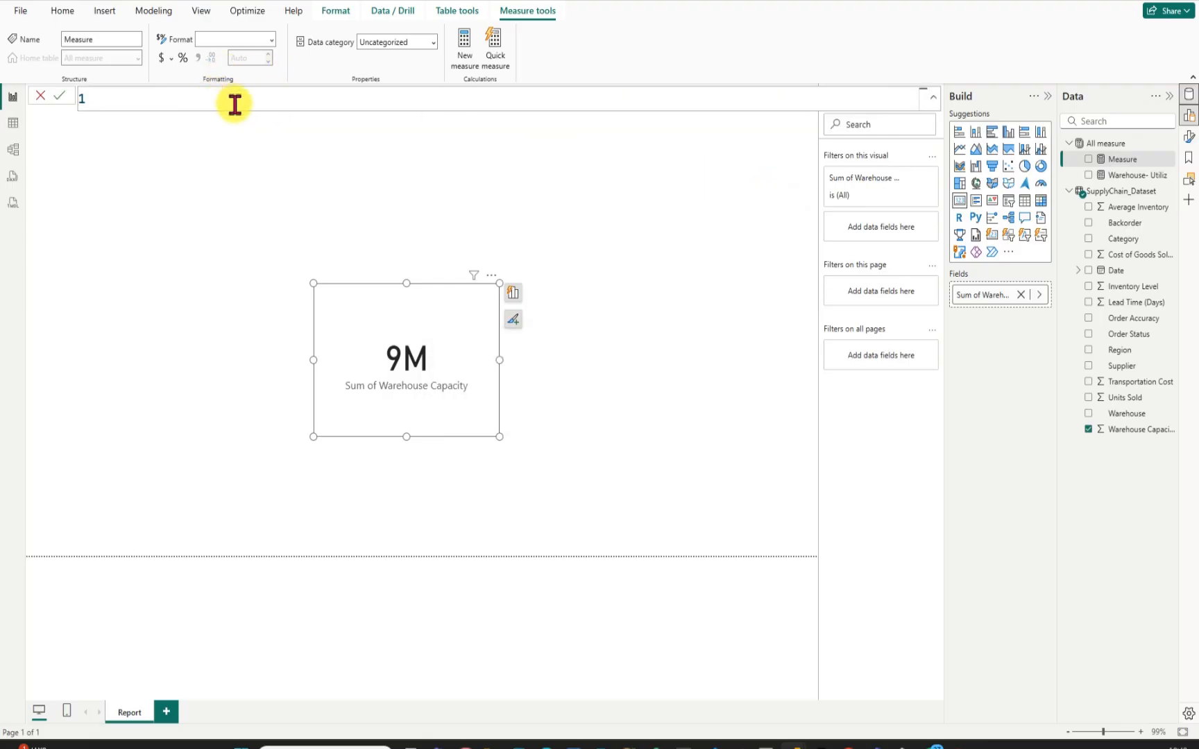
{"action": "type", "text": "Total Unit Sold = Sum"}
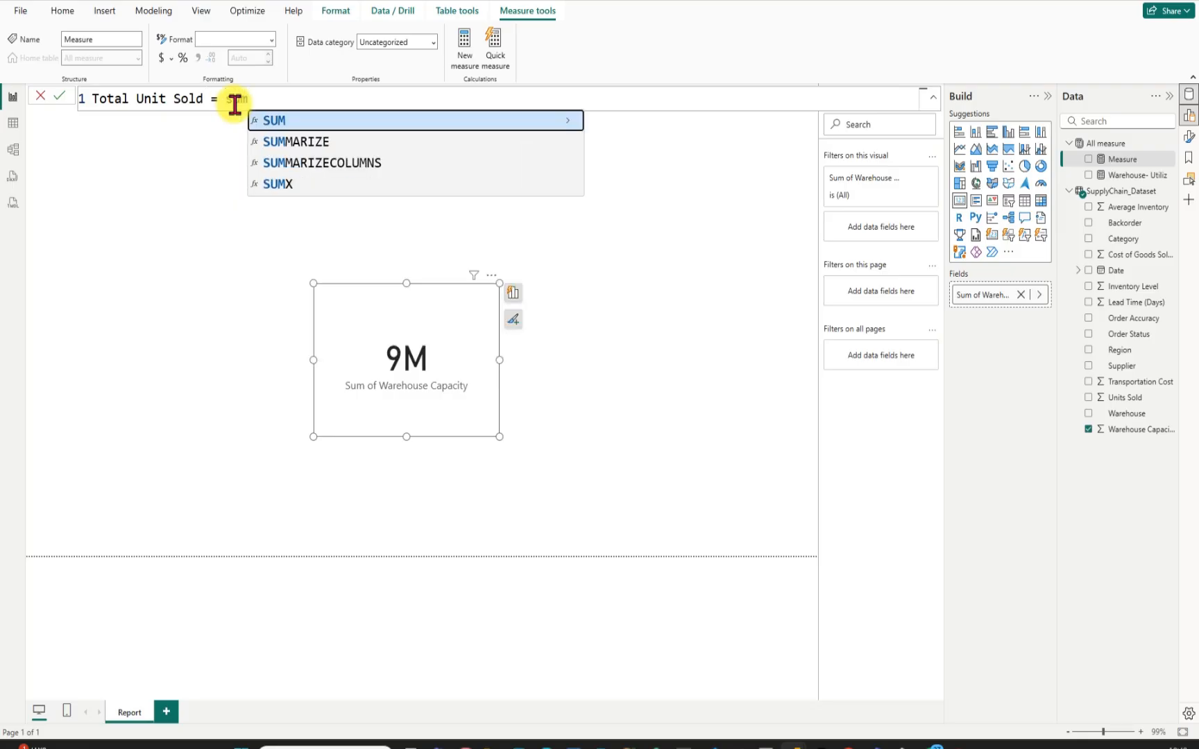
{"action": "key", "text": "Tab"}
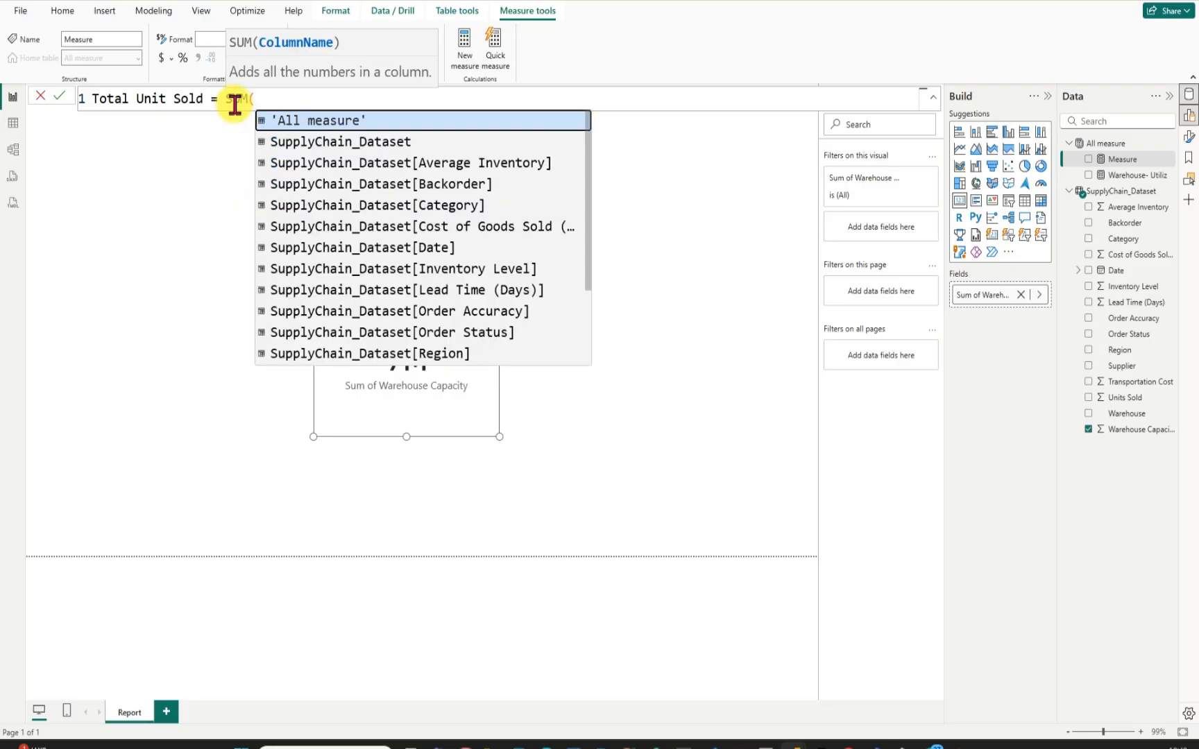
{"action": "type", "text": "unit"}
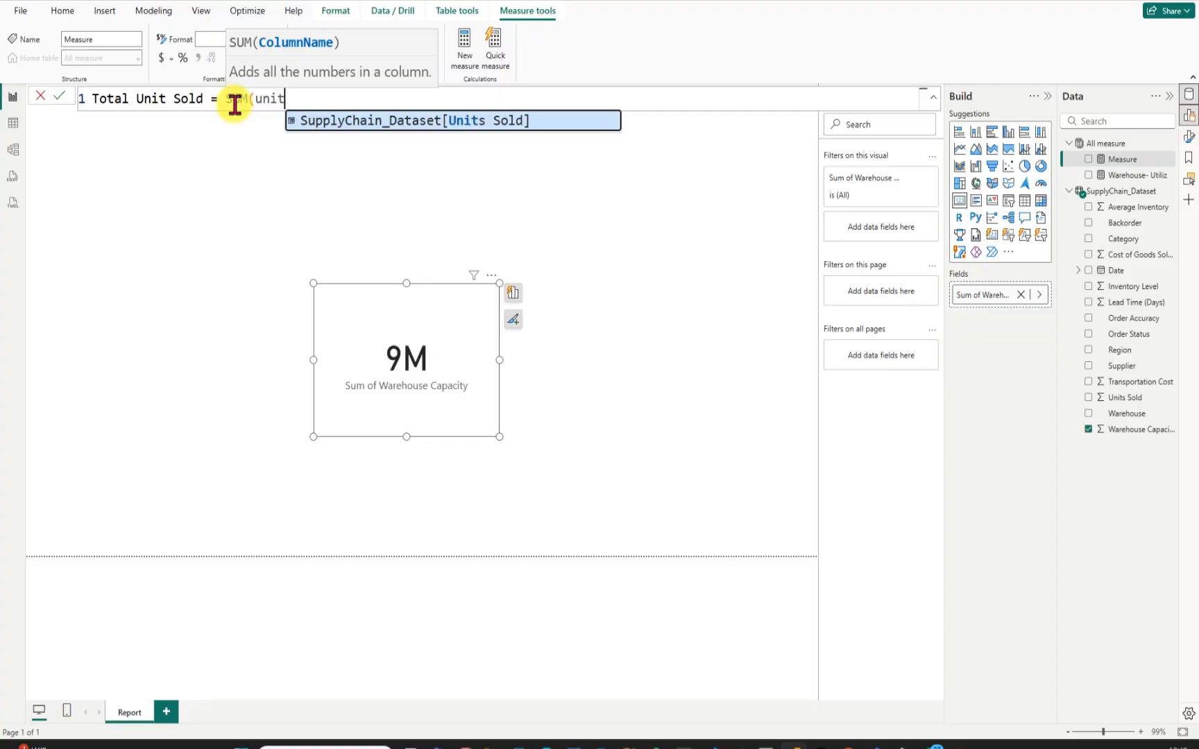
{"action": "key", "text": "Tab"}
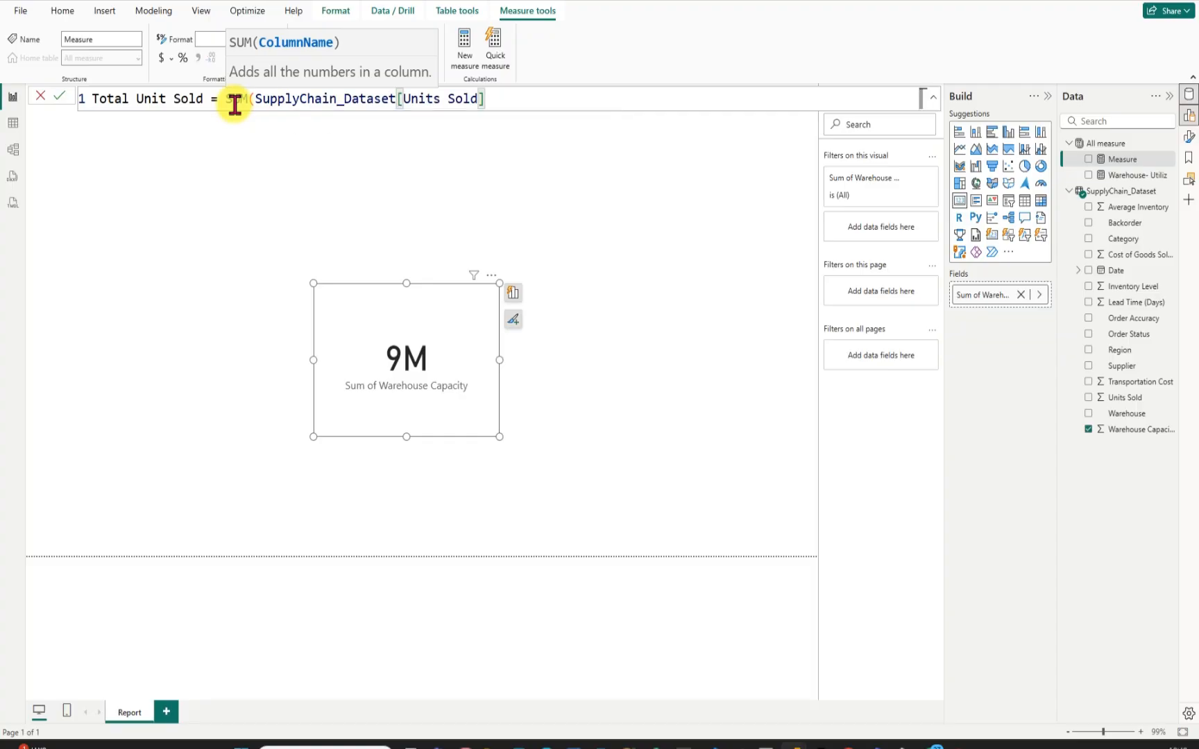
{"action": "type", "text": ")"}
{"action": "key", "text": "Return"}
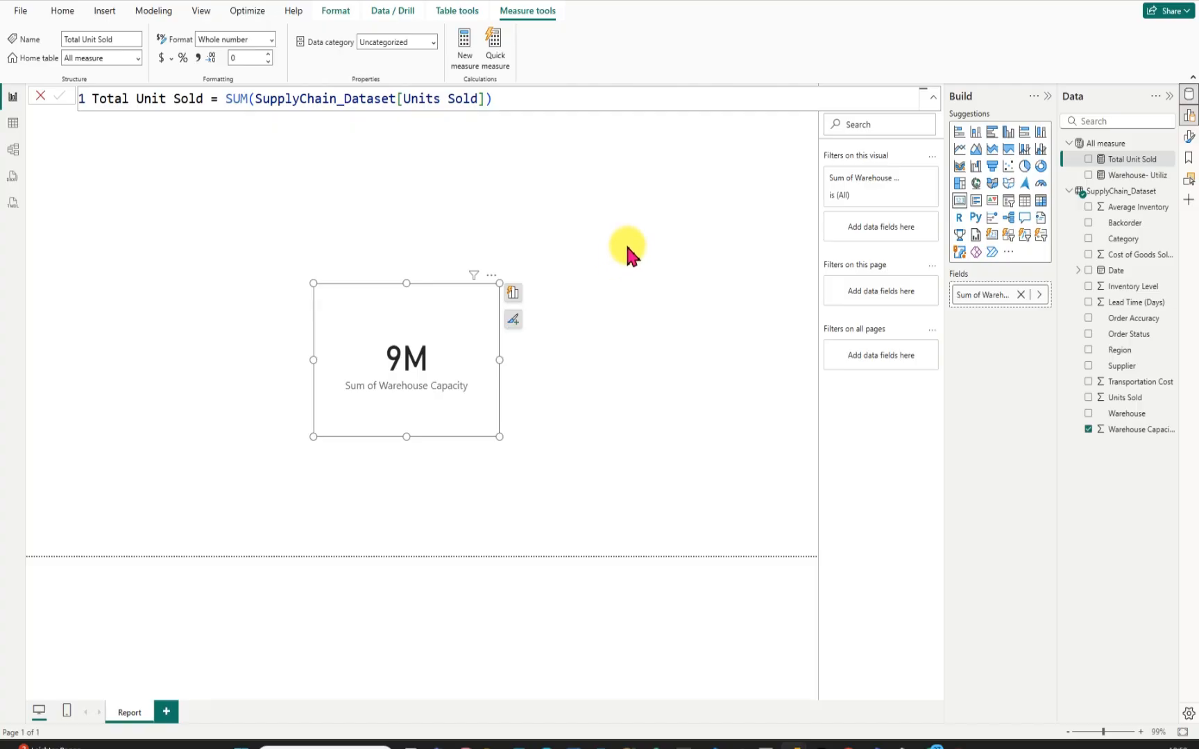
Create the measure Total Backorder = SUM(SupplyChain_Dataset[Backorder]) in the All measure table.
{"action": "left_click", "coordinate": [1172, 147]}
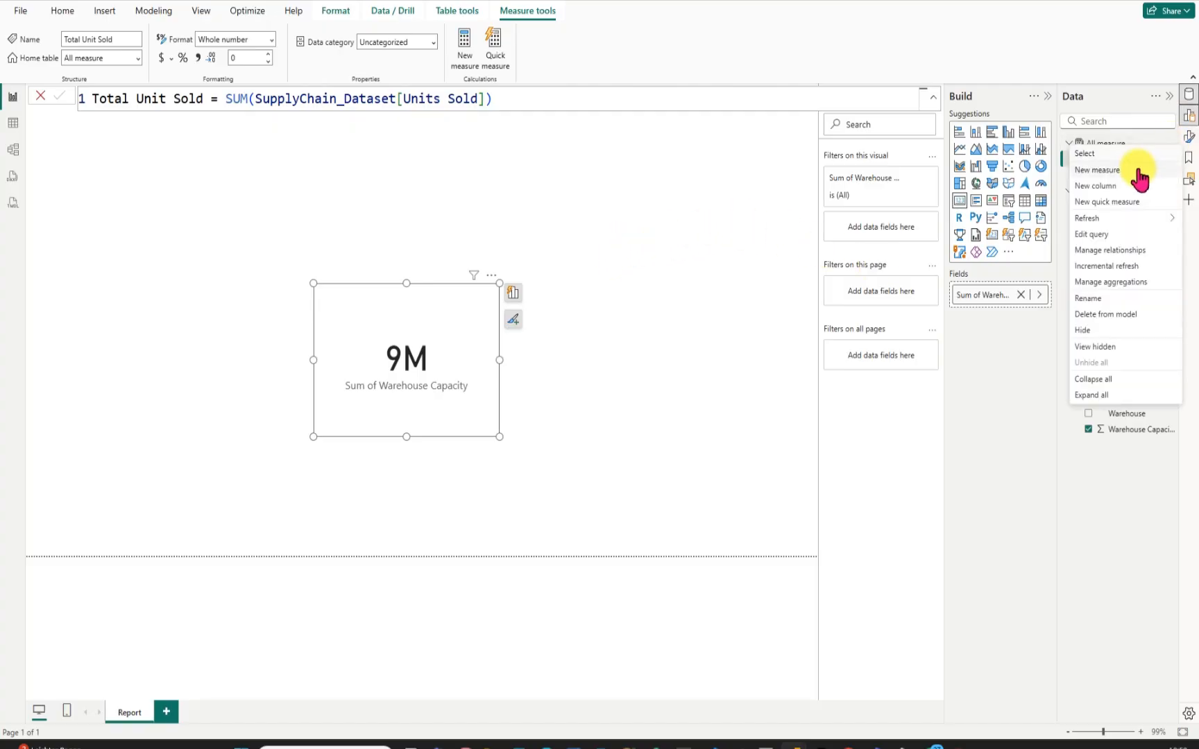
{"action": "left_click", "coordinate": [1113, 172]}
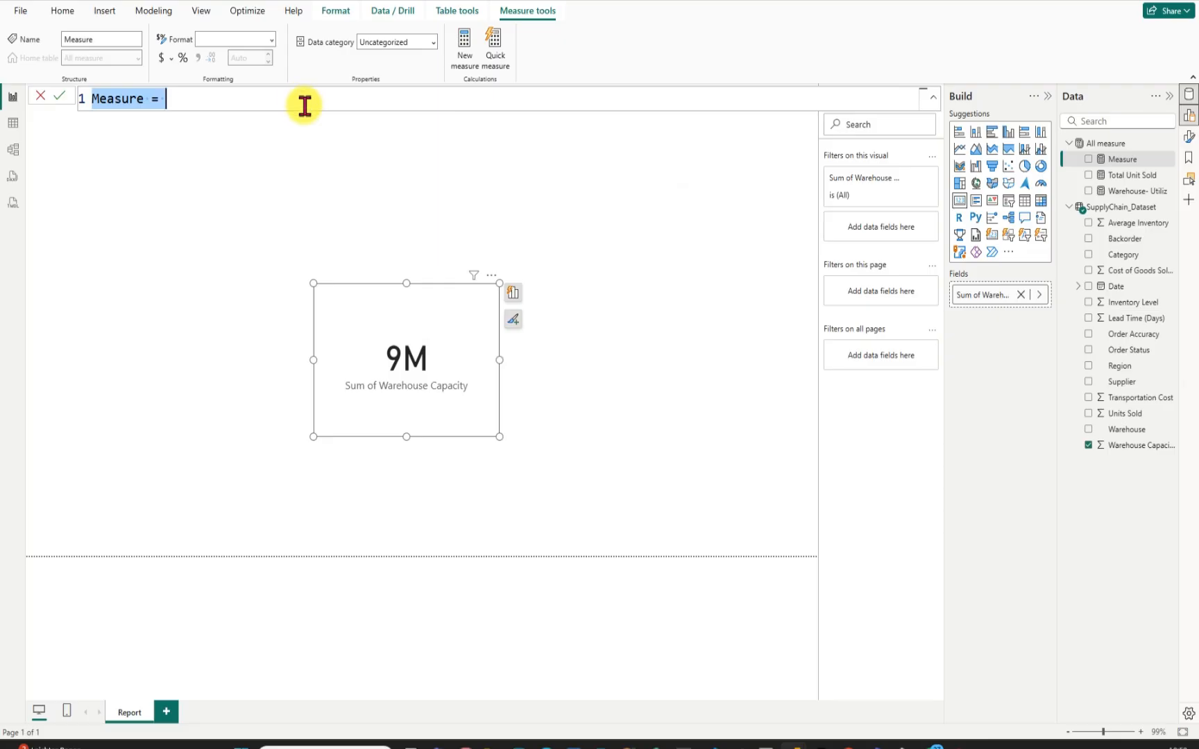
{"action": "key", "text": "BackSpace"}
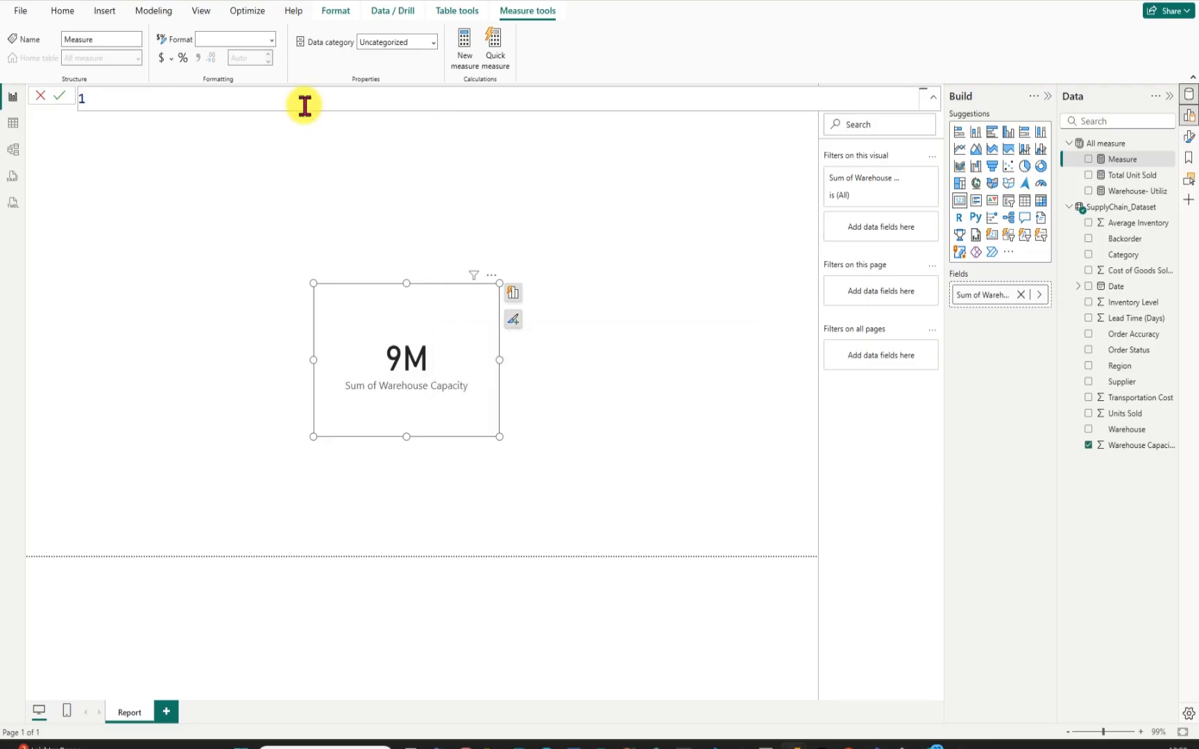
{"action": "type", "text": "Total Backorde"}
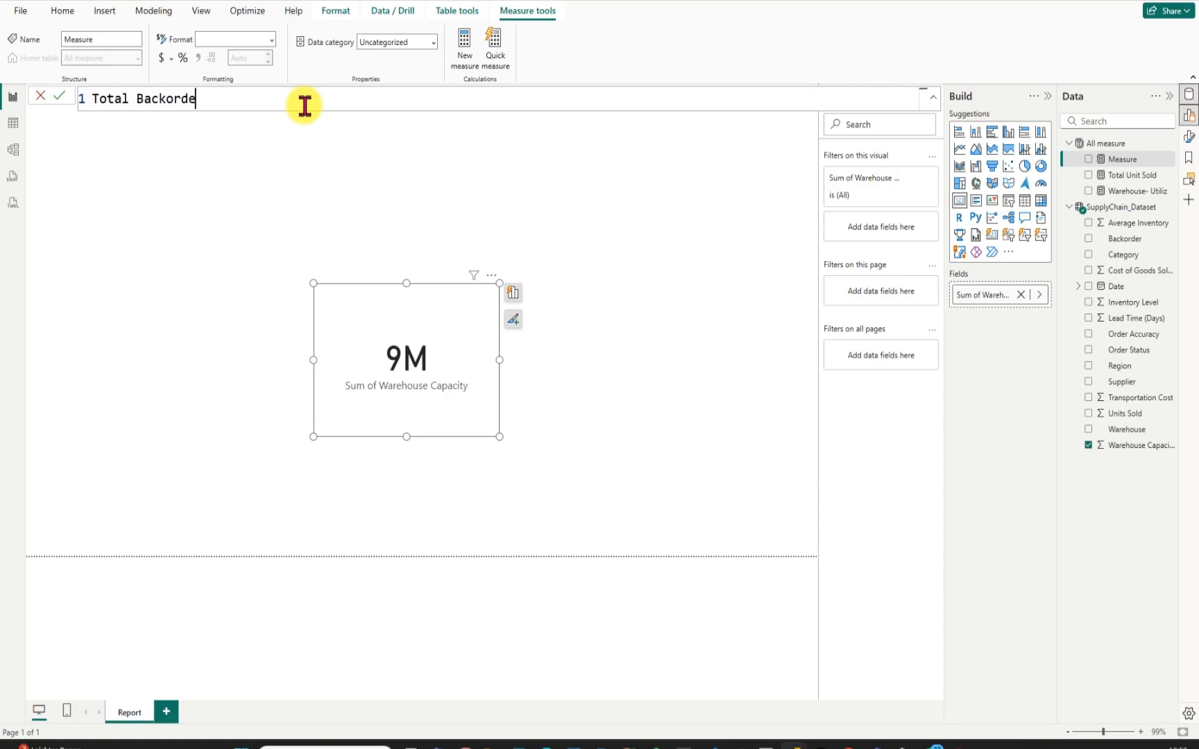
{"action": "type", "text": "r = sum"}
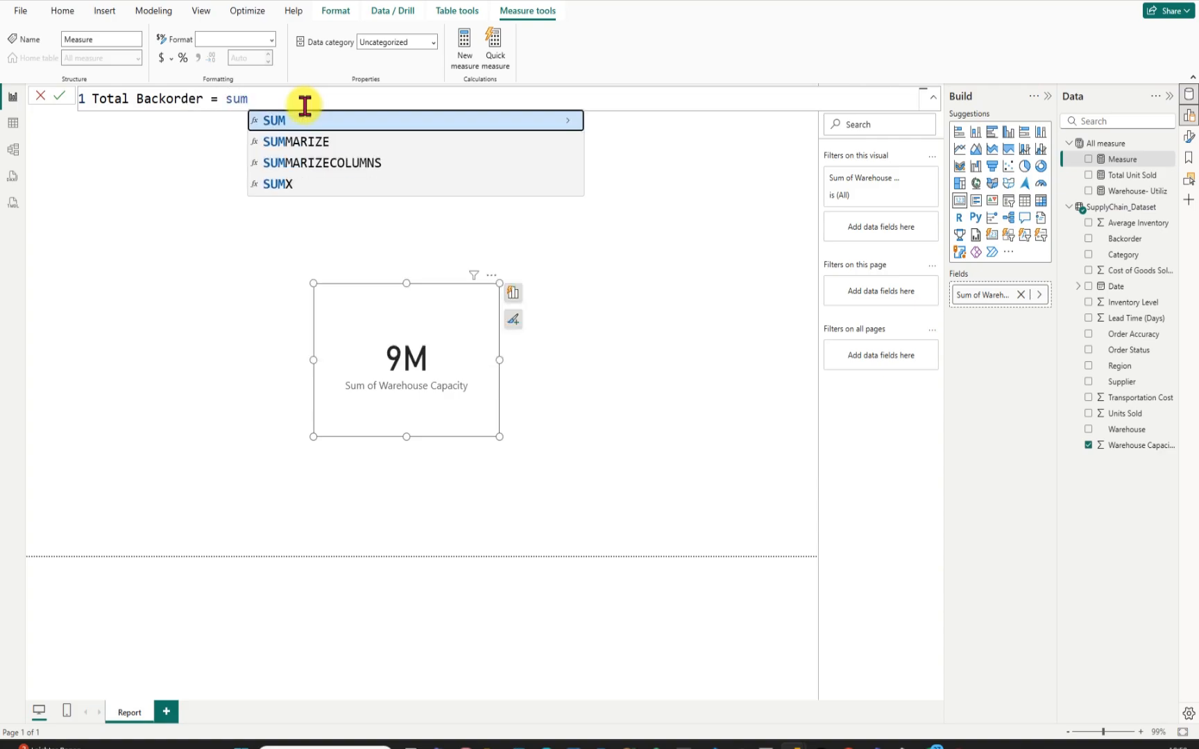
{"action": "key", "text": "Tab"}
{"action": "type", "text": "back"}
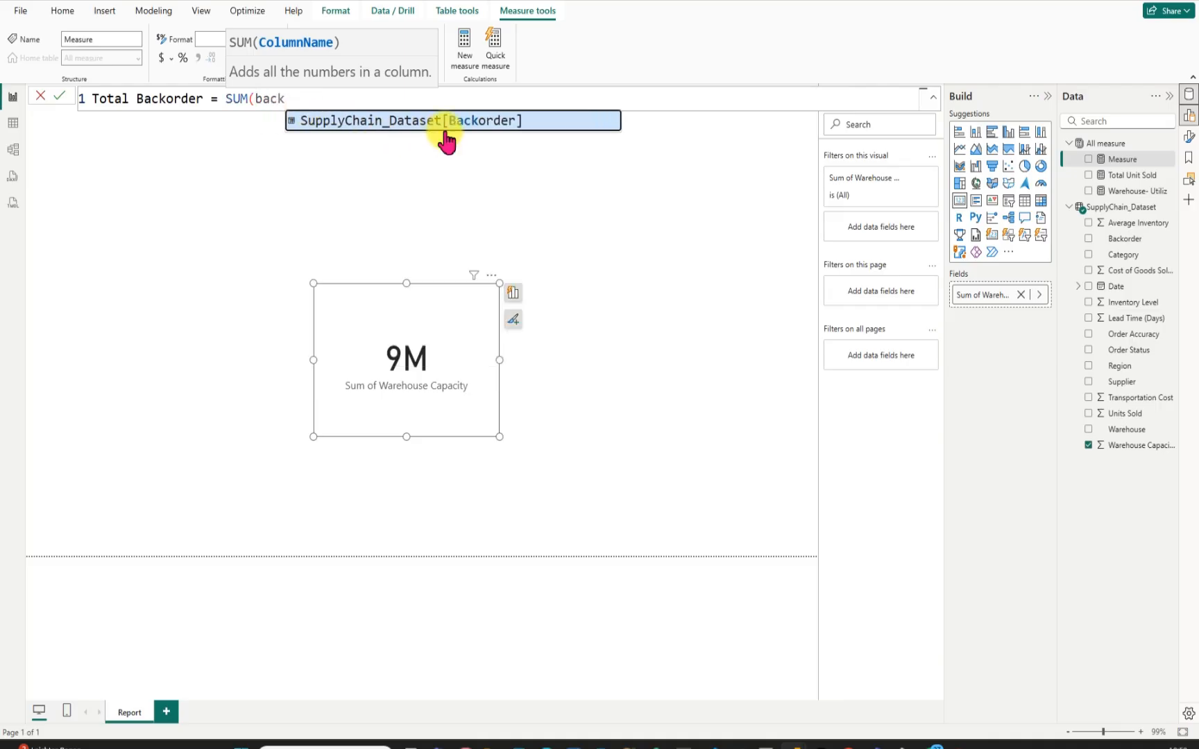
{"action": "left_click", "coordinate": [479, 130]}
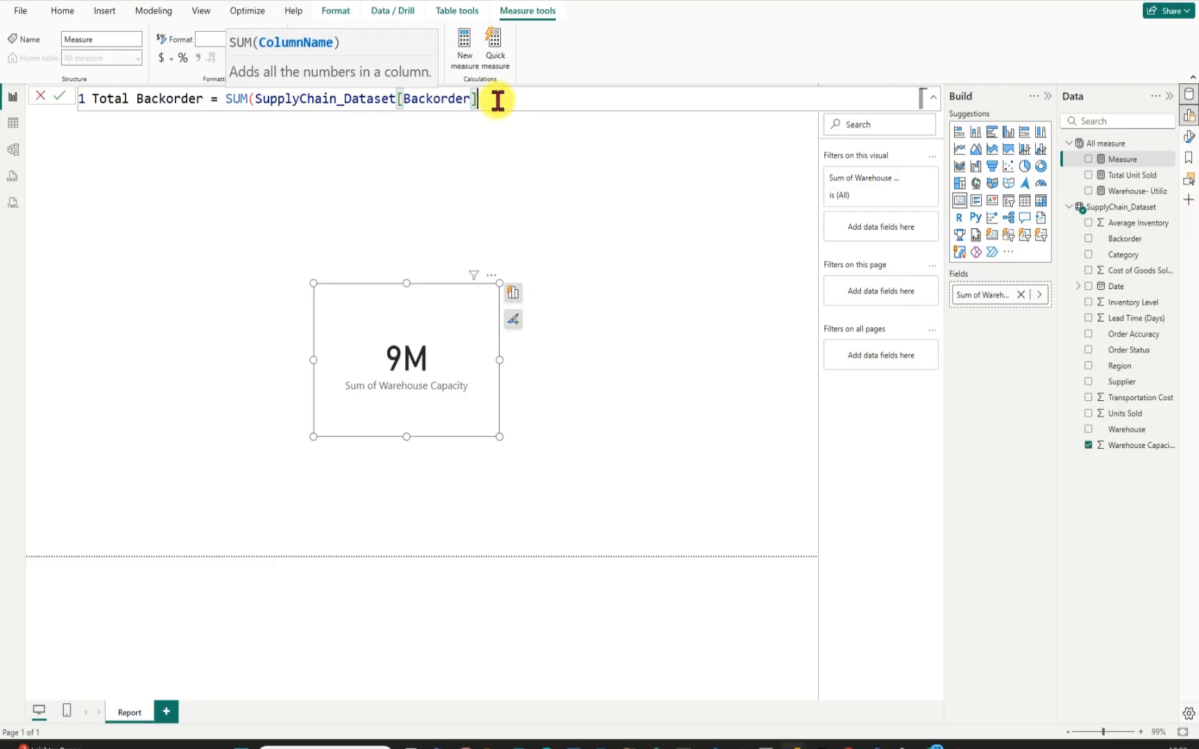
{"action": "type", "text": ")"}
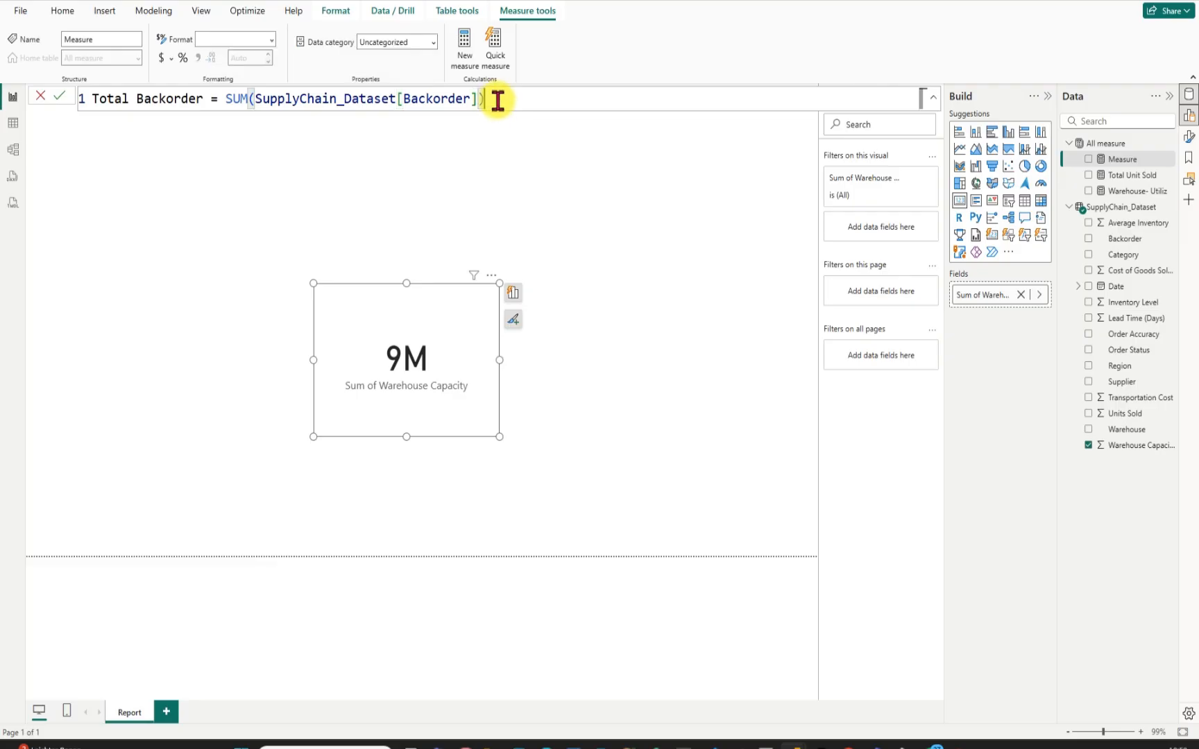
{"action": "key", "text": "Return"}
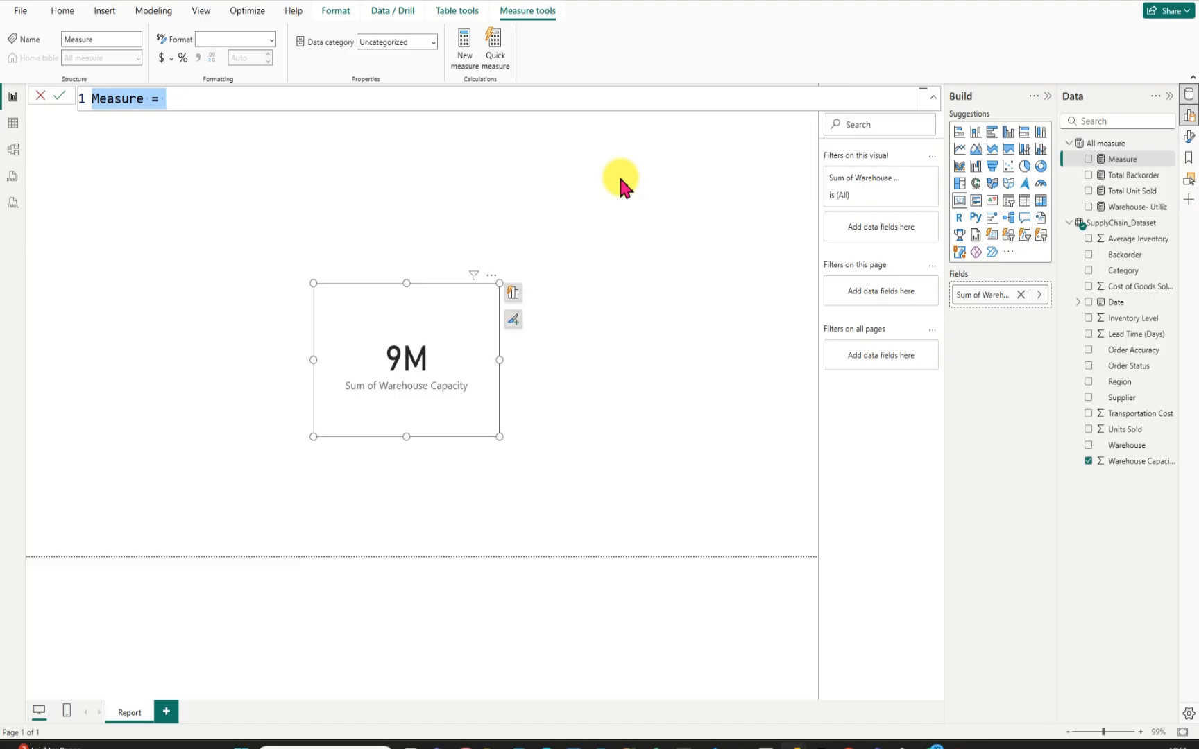
Name another new measure Iventory Turnover Ratio and begin its formula with the DIVIDE function.
{"action": "key", "text": "BackSpace"}
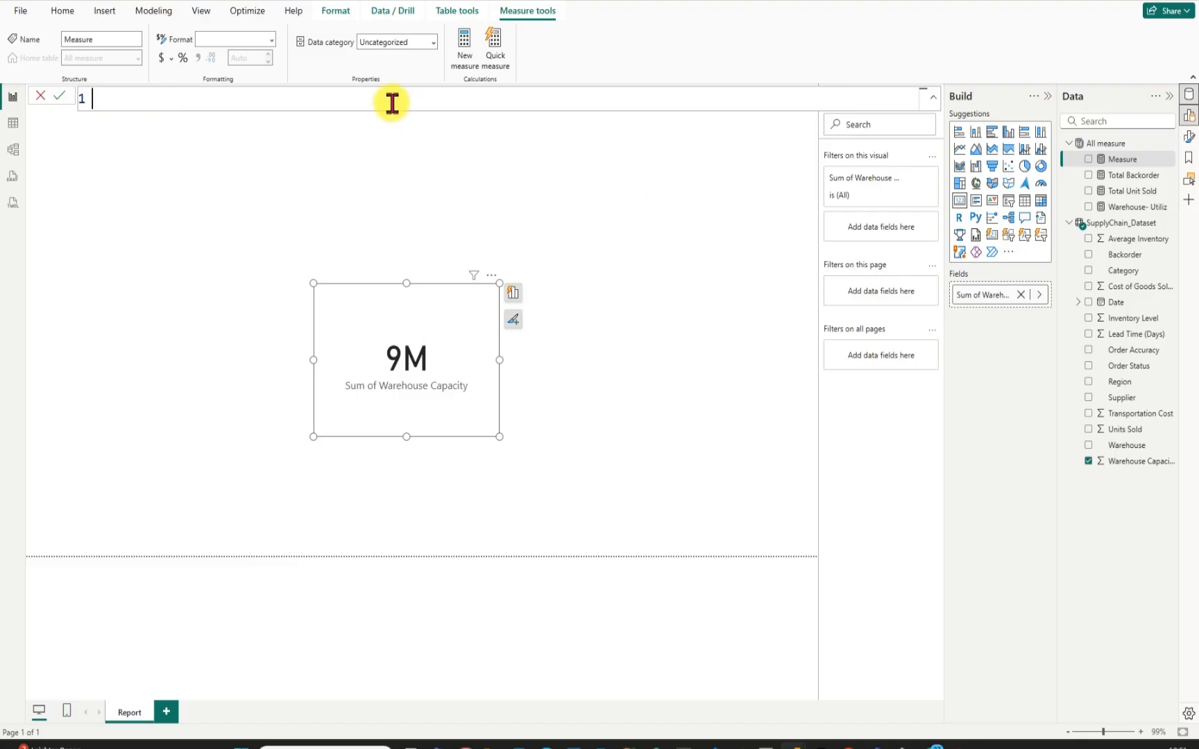
{"action": "type", "text": "Iventory Turno"}
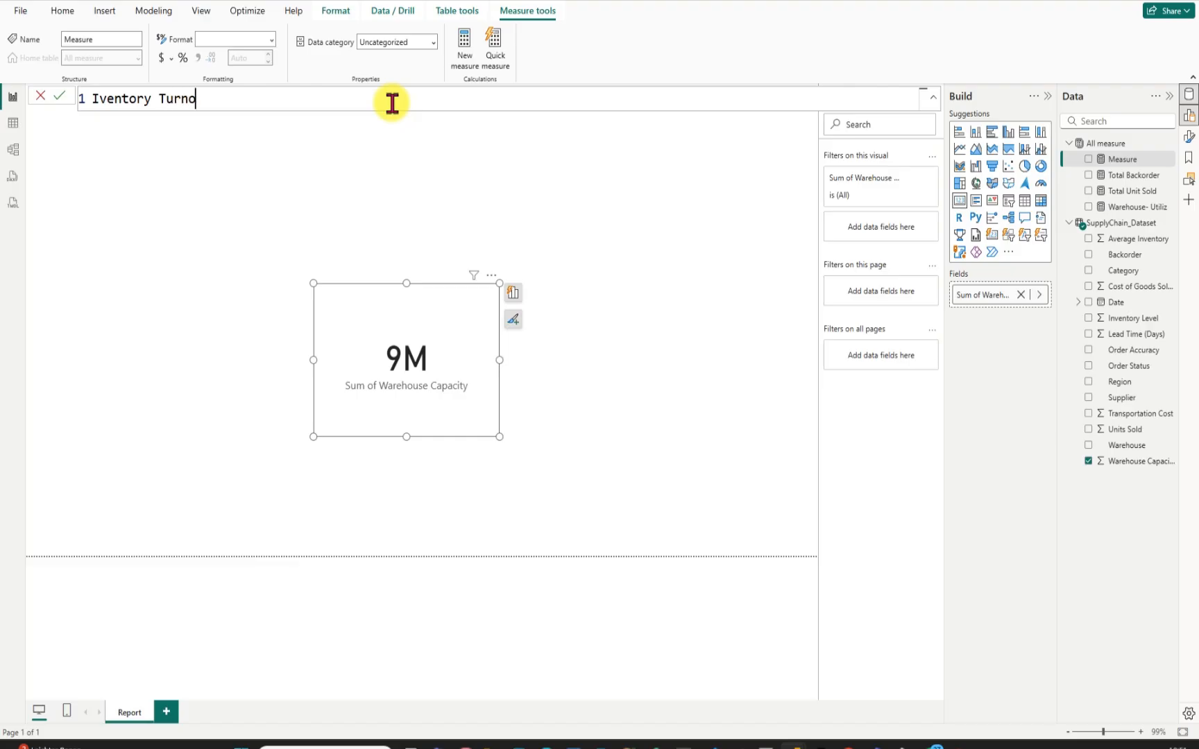
{"action": "type", "text": "ver Ratio = div"}
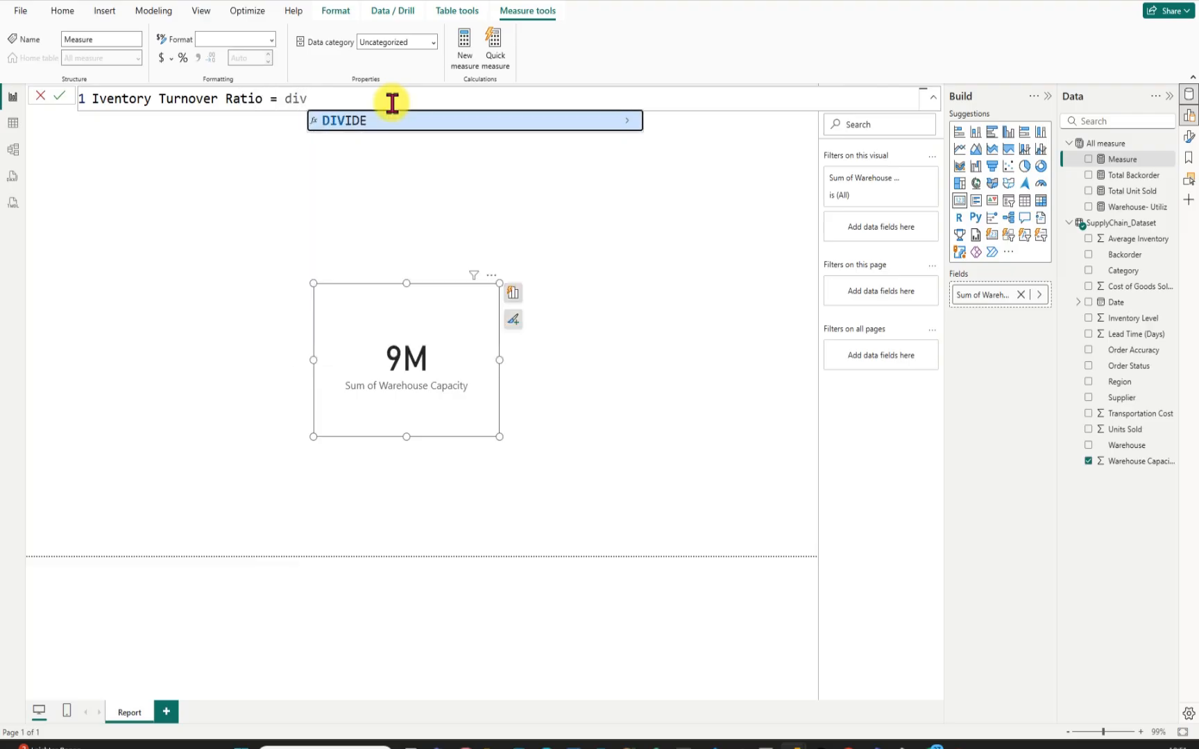
{"action": "key", "text": "Tab"}
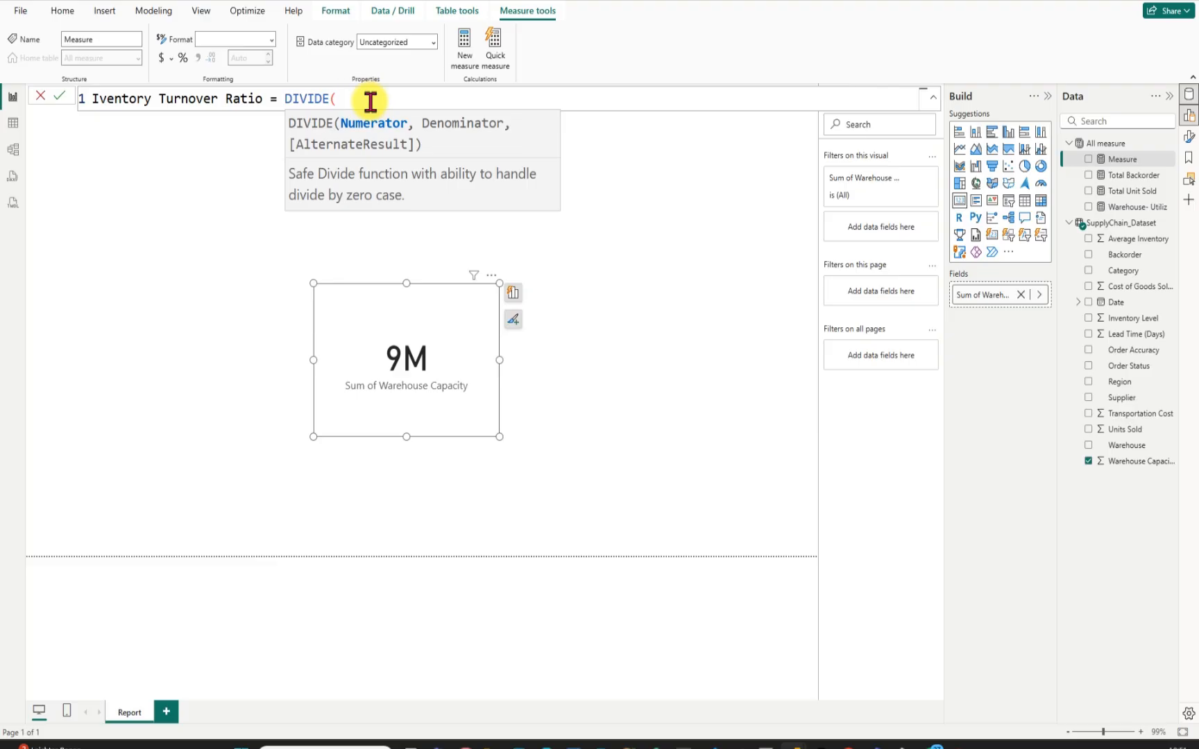
{"action": "type", "text": "cost"}
{"action": "key", "text": "BackSpace"}
{"action": "key", "text": "BackSpace"}
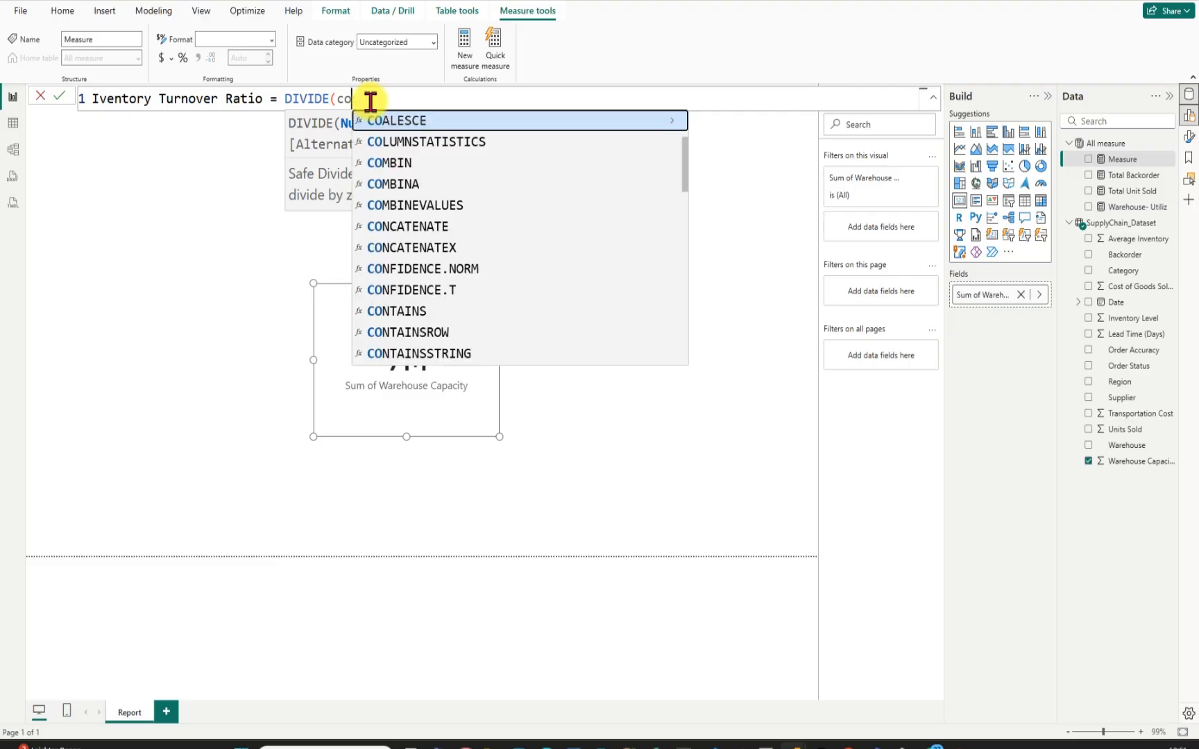
{"action": "key", "text": "BackSpace"}
{"action": "key", "text": "BackSpace"}
Enter SUM(SupplyChain_Dataset[Cost of Goods Sold (COGS)]) as the numerator of the DIVIDE formula.
{"action": "type", "text": "sum"}
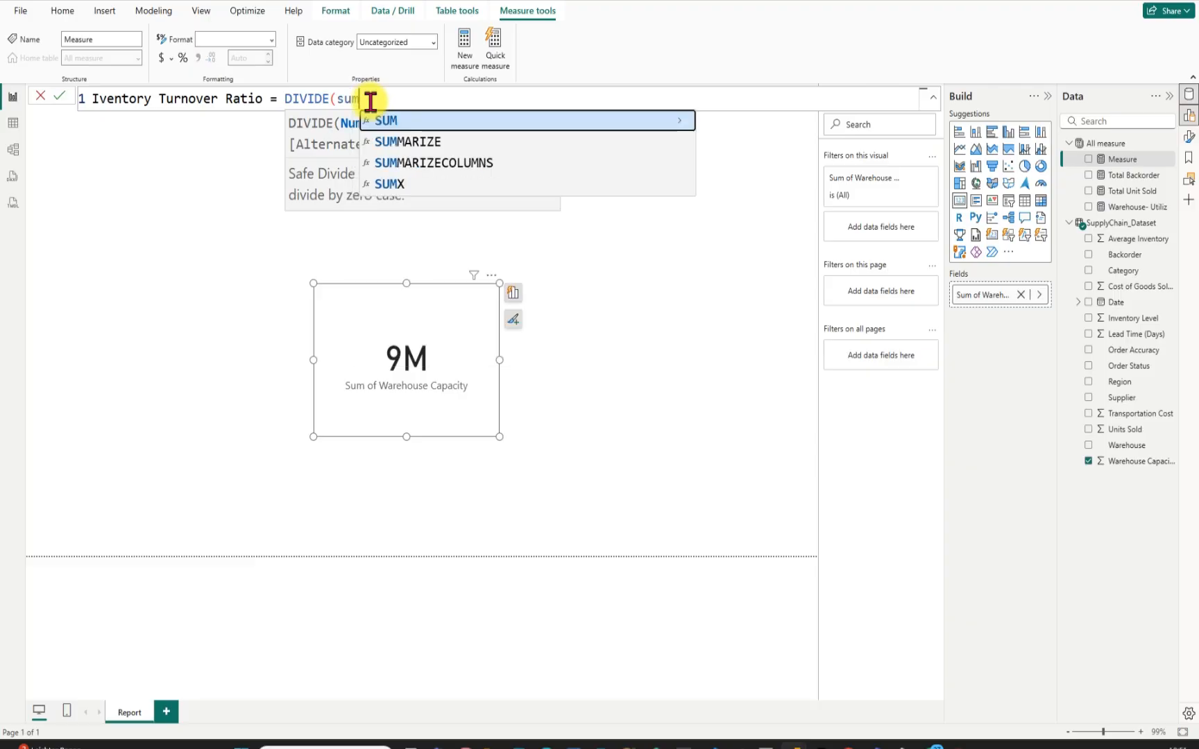
{"action": "key", "text": "Tab"}
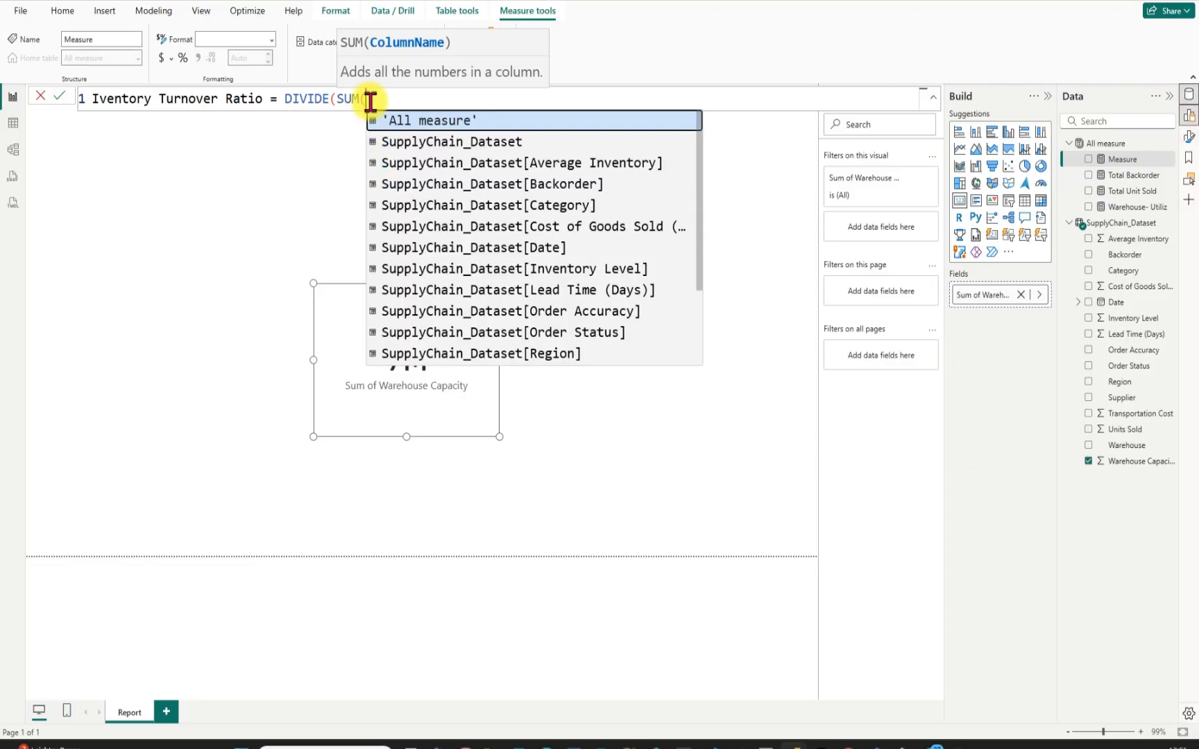
{"action": "type", "text": "Cost"}
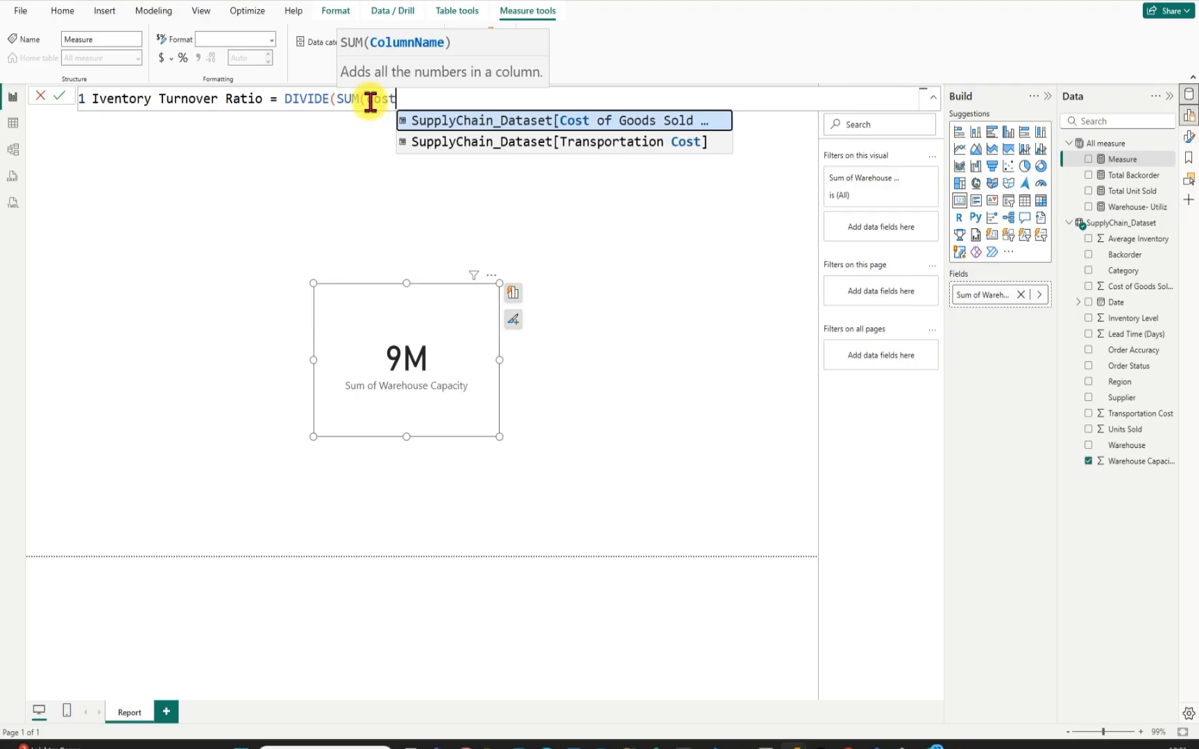
{"action": "key", "text": "Tab"}
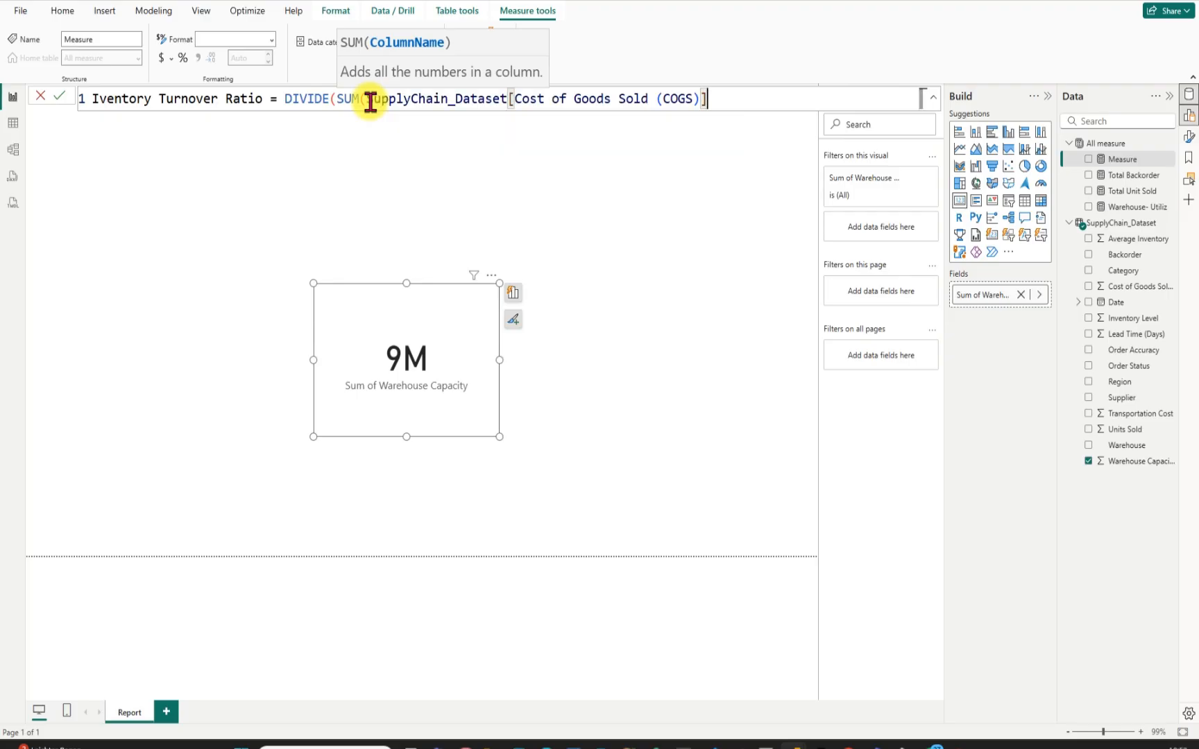
{"action": "type", "text": "), "}
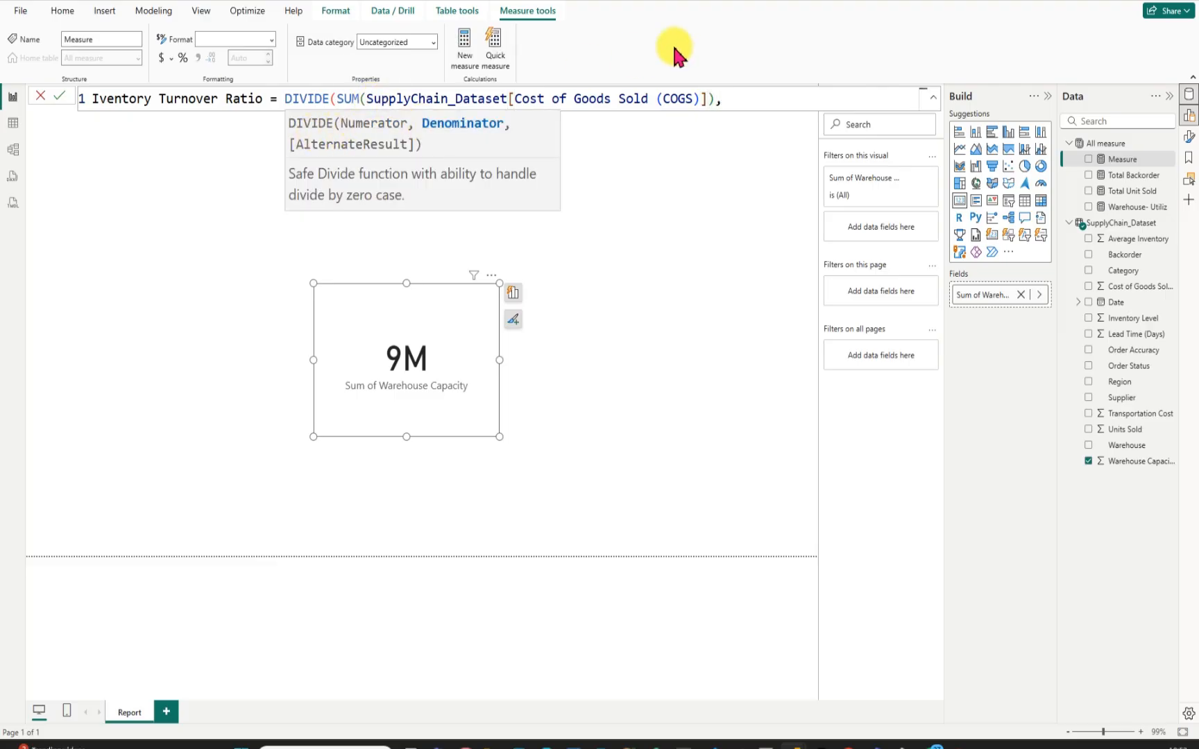
Enter SUM(SupplyChain_Dataset[Average Inventory]) as the denominator, close the DIVIDE formula and commit the turnover ratio measure.
{"action": "type", "text": "su"}
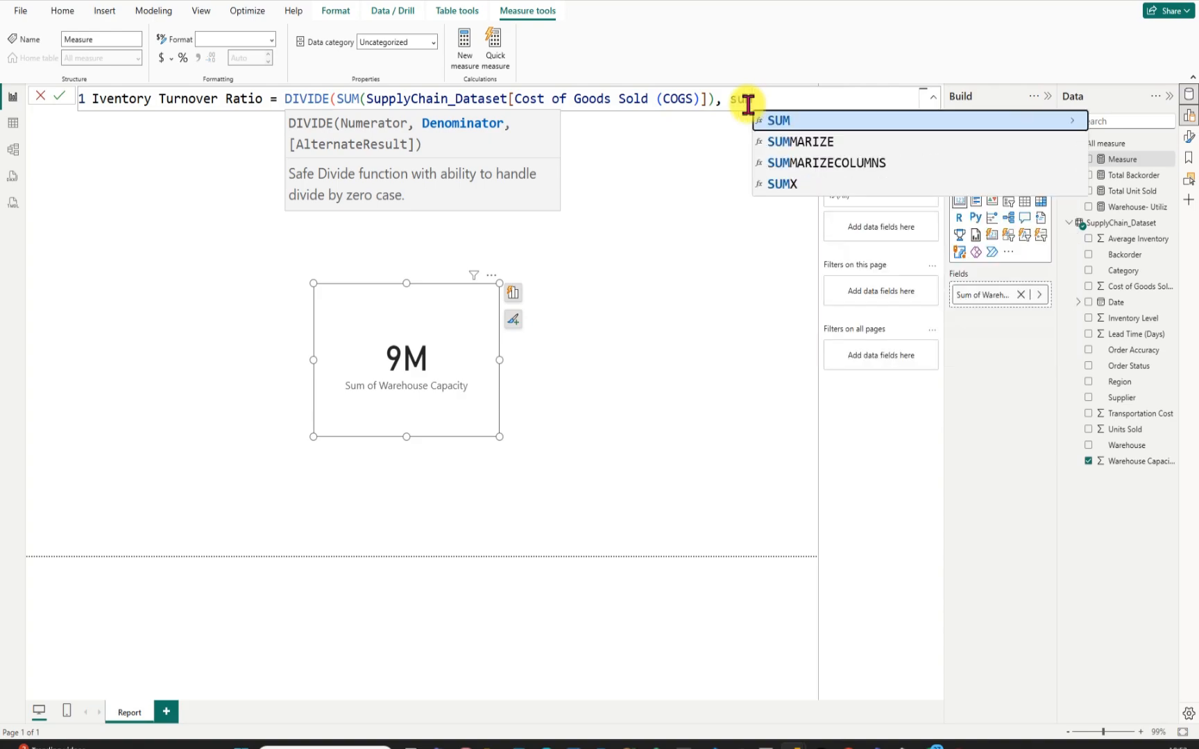
{"action": "key", "text": "Tab"}
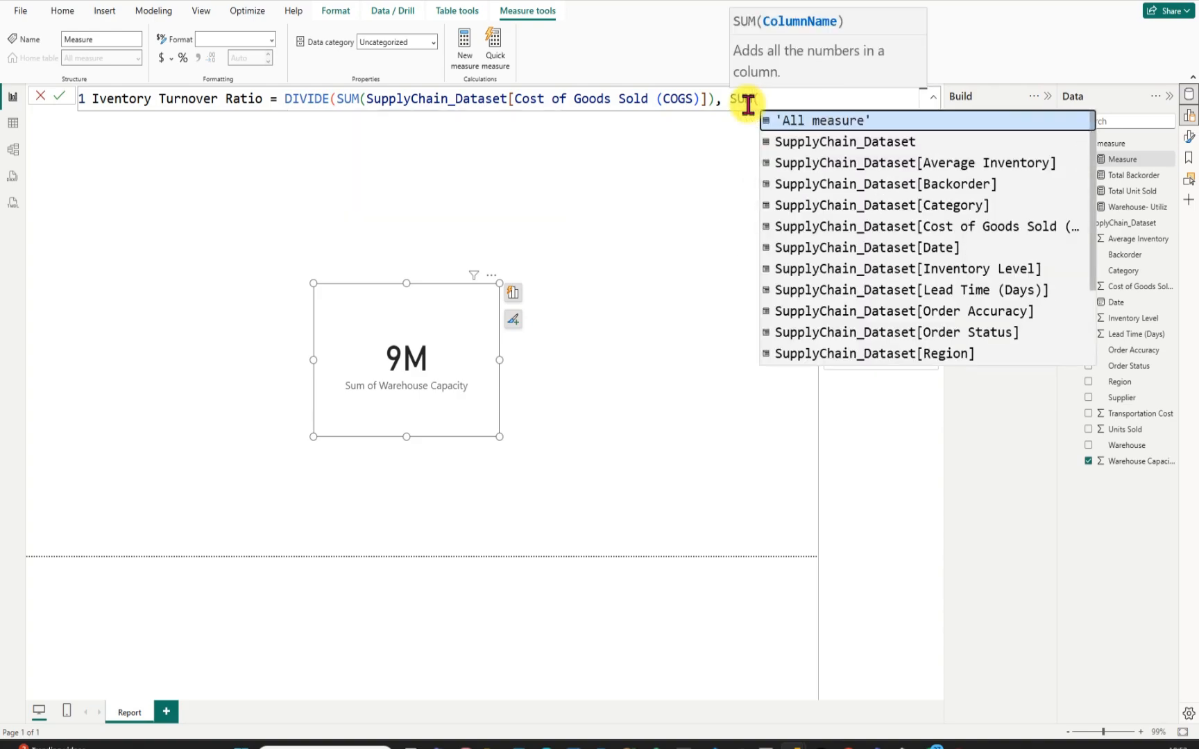
{"action": "type", "text": "a"}
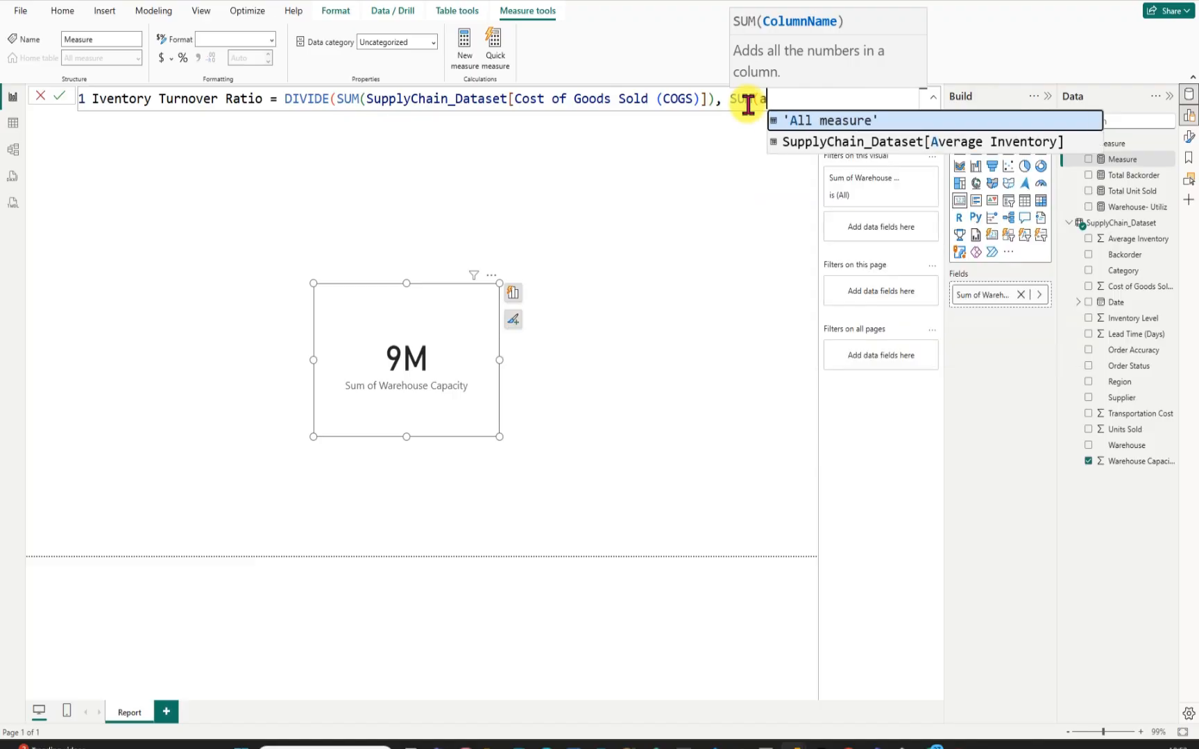
{"action": "type", "text": "vera"}
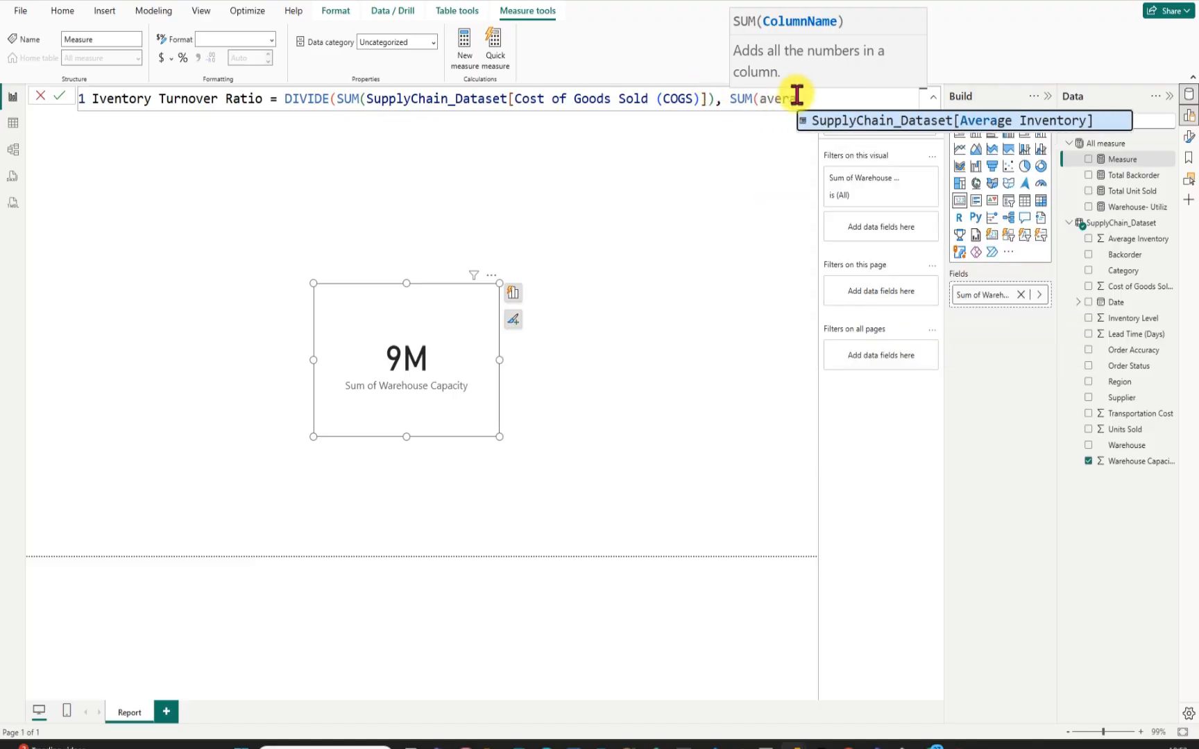
{"action": "left_click", "coordinate": [854, 122]}
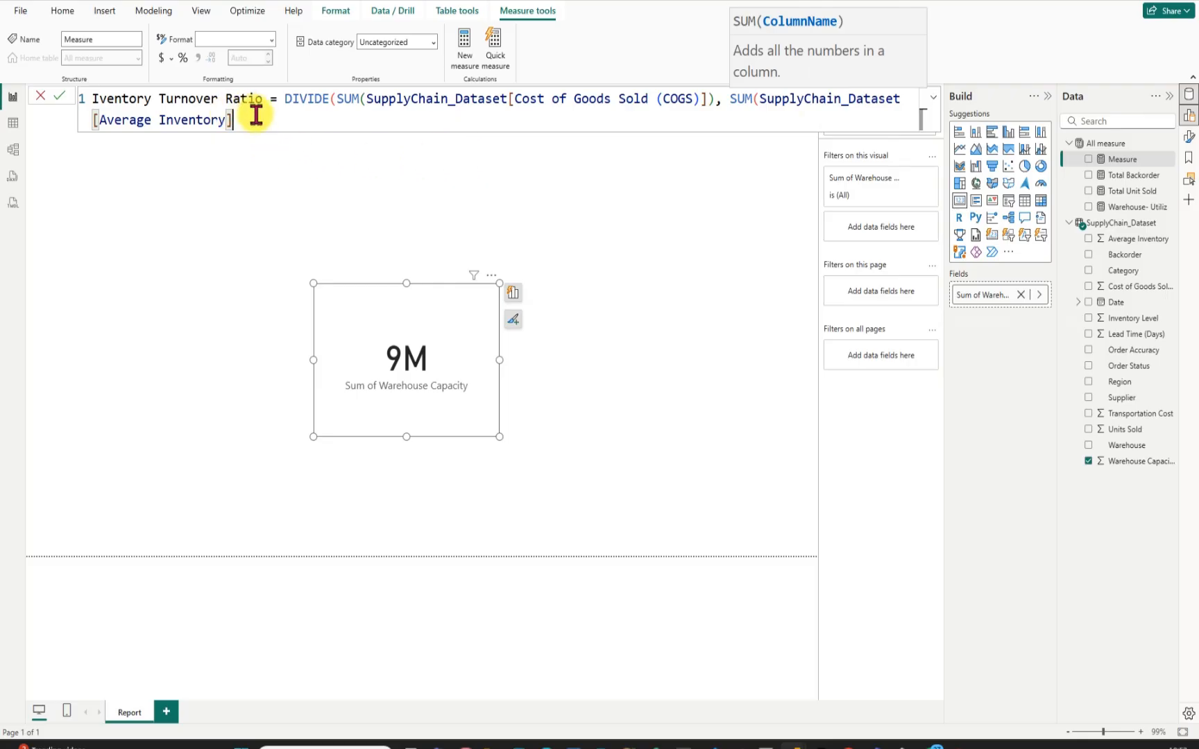
{"action": "type", "text": ")"}
{"action": "key", "text": "Return"}
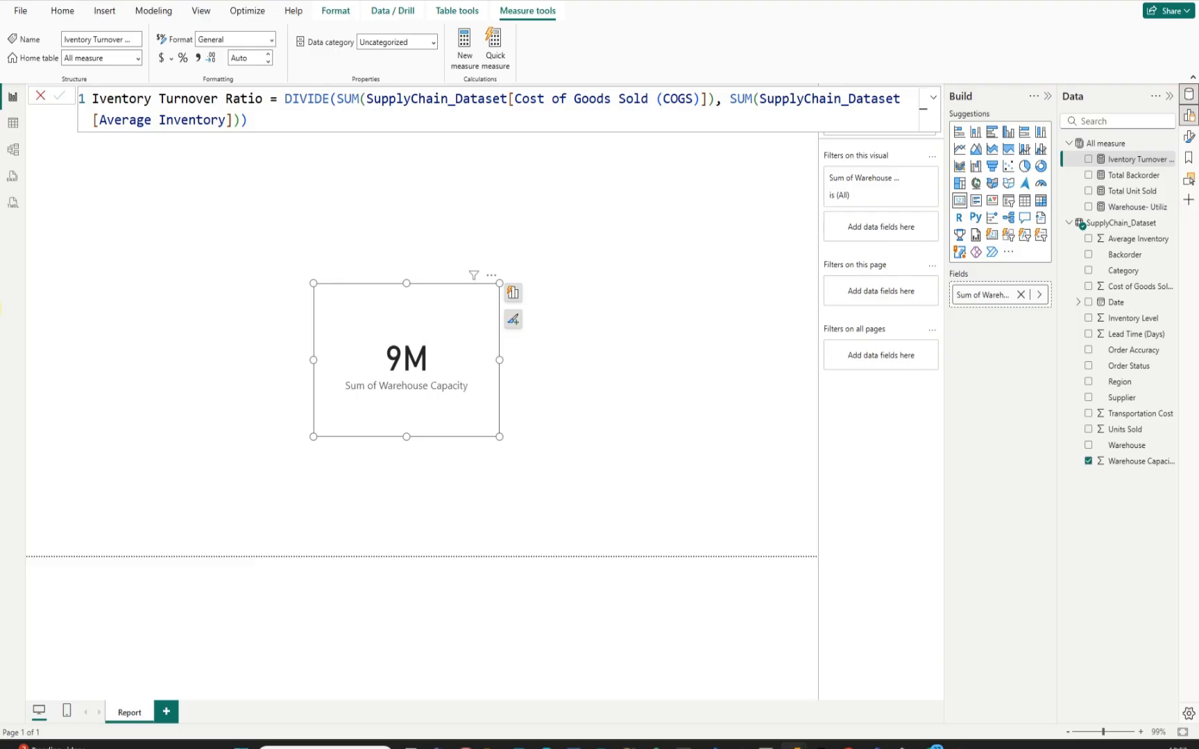
Create the measure Inventory level = SUM(SupplyChain_Dataset[Inventory Level]) in the All measure table.
{"action": "left_click", "coordinate": [1169, 144]}
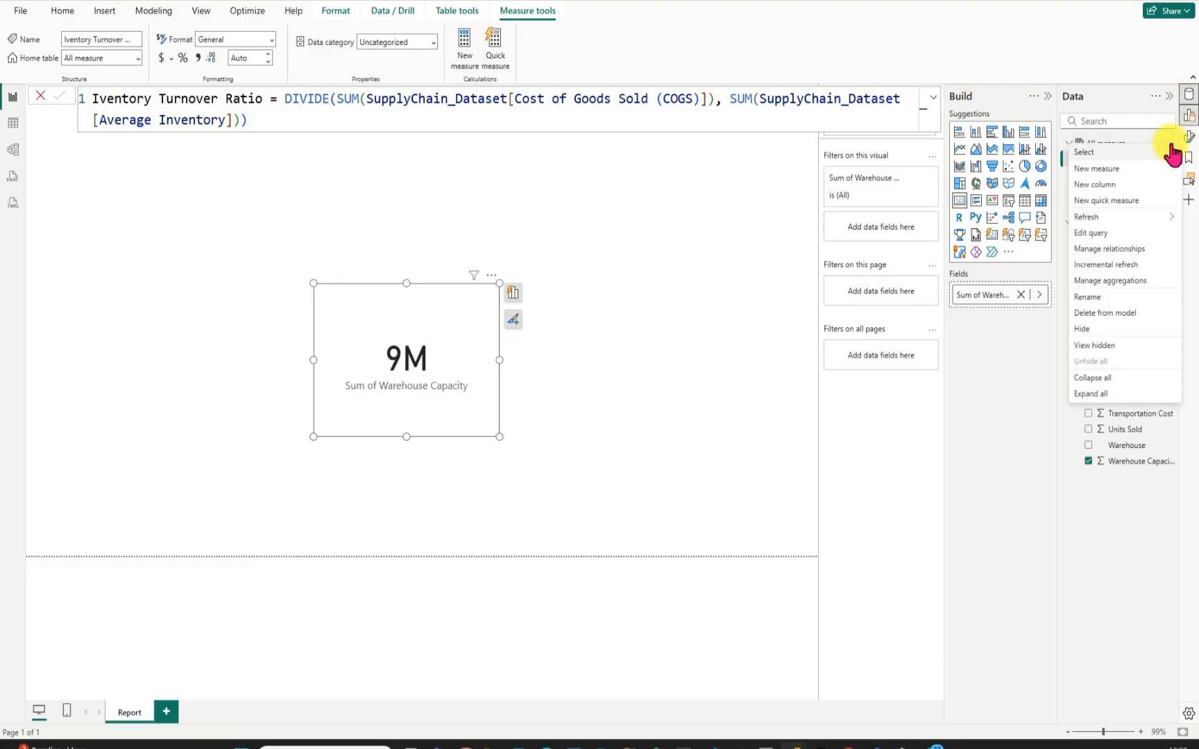
{"action": "left_click", "coordinate": [1108, 169]}
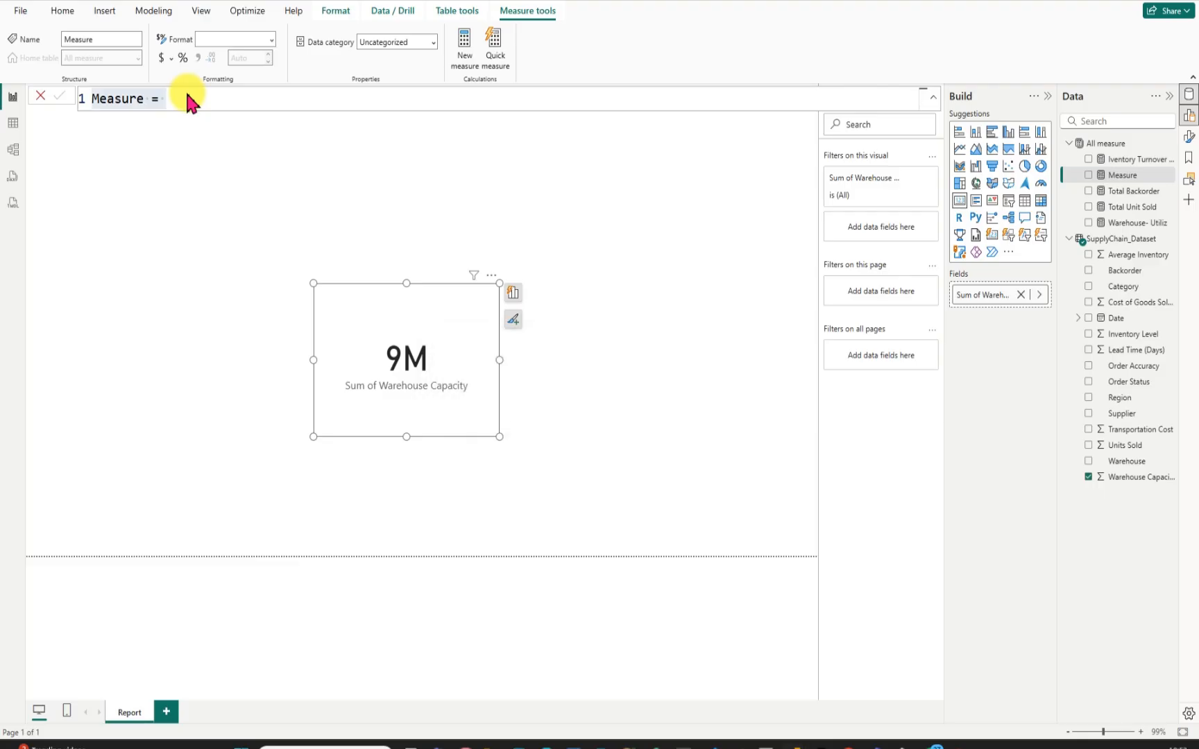
{"action": "key", "text": "BackSpace"}
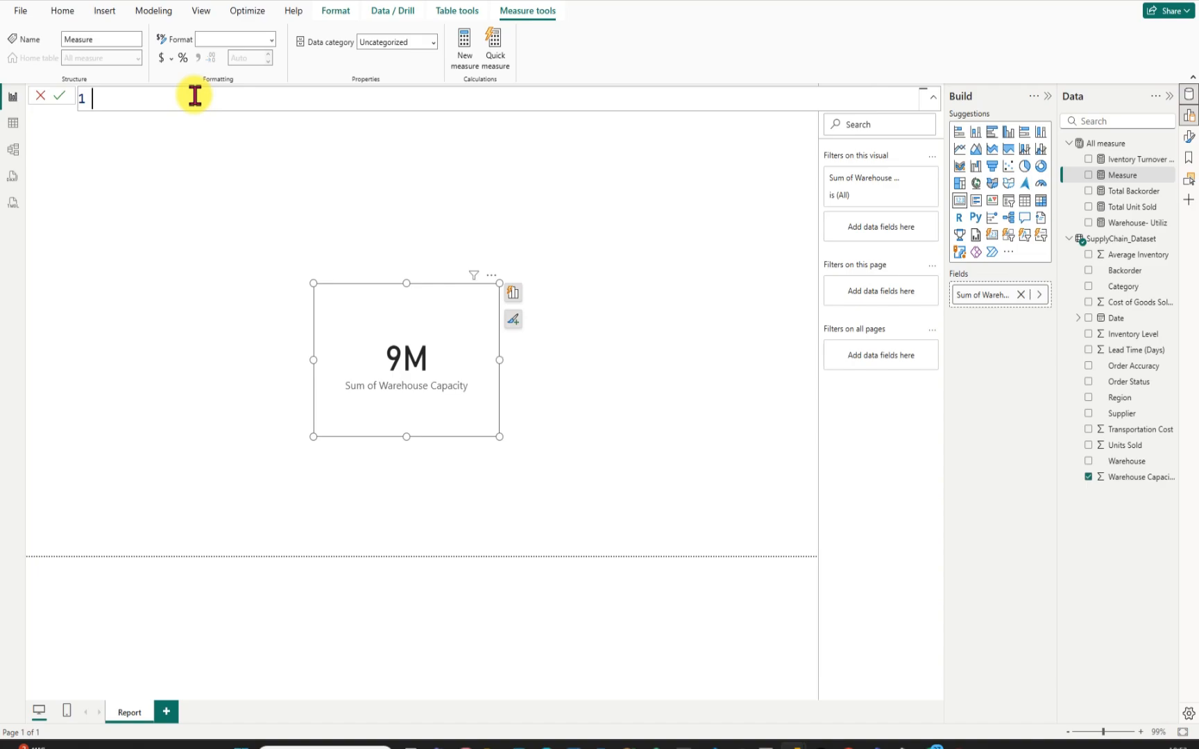
{"action": "type", "text": "Inventory level ="}
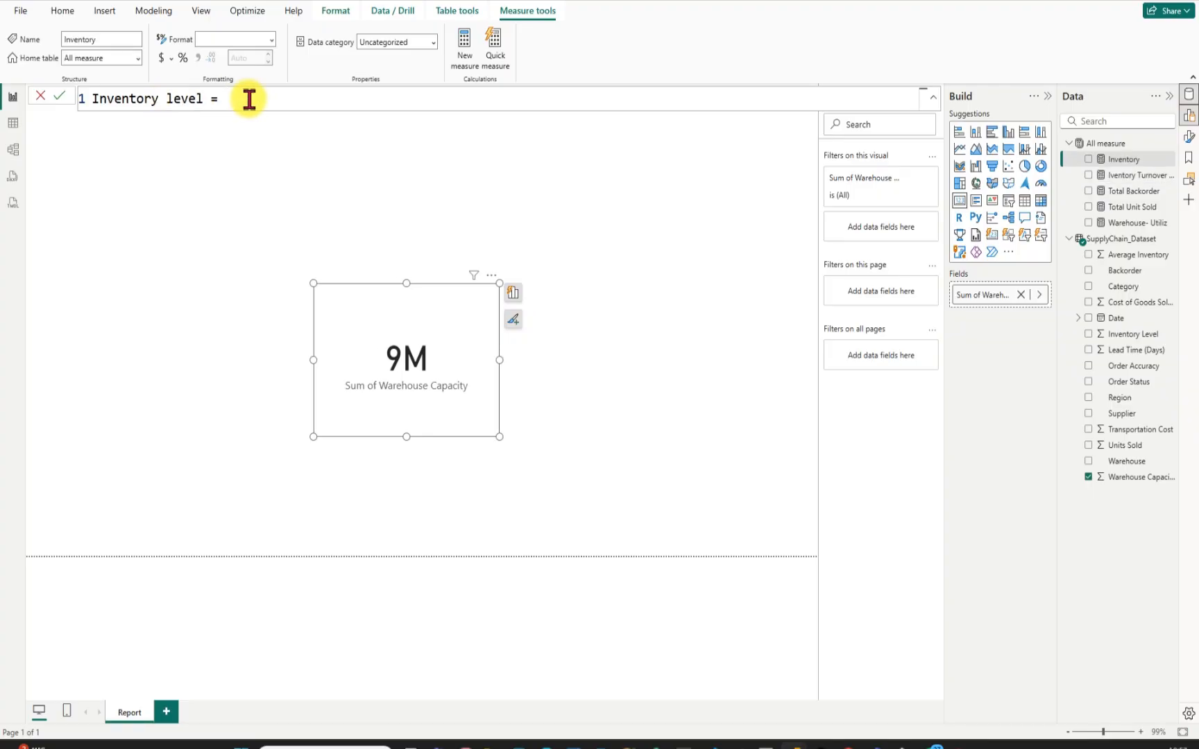
{"action": "type", "text": "sum"}
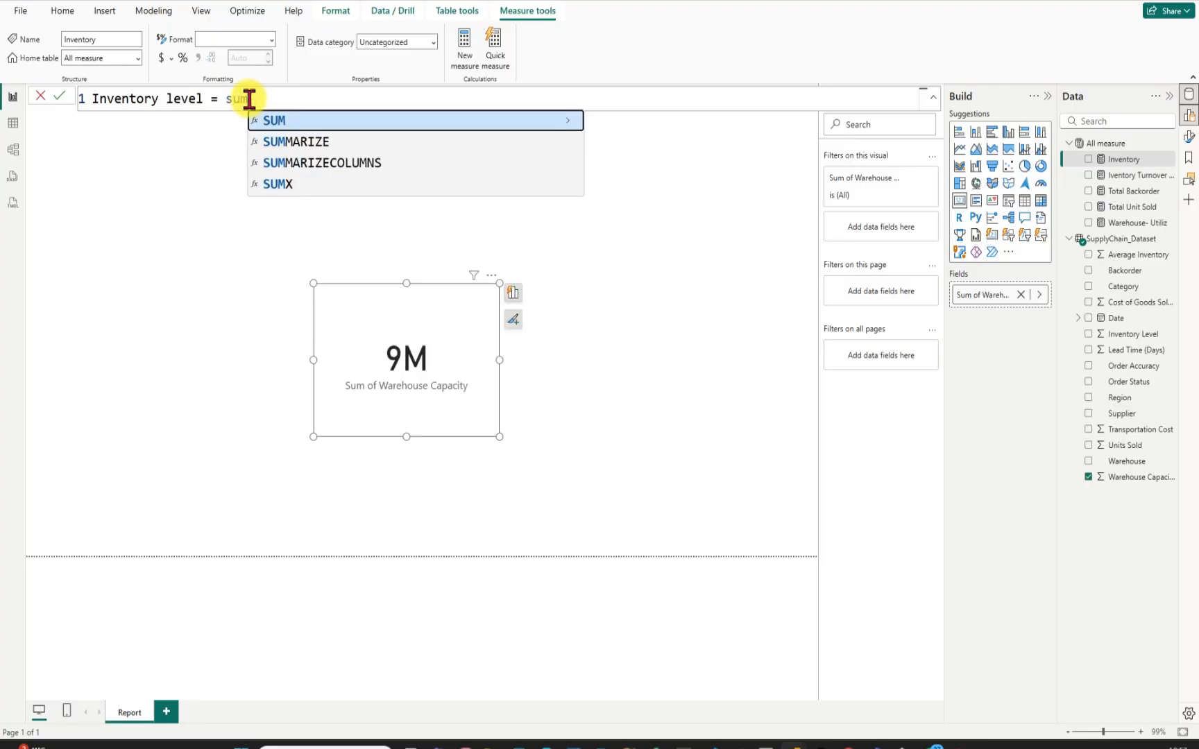
{"action": "key", "text": "Tab"}
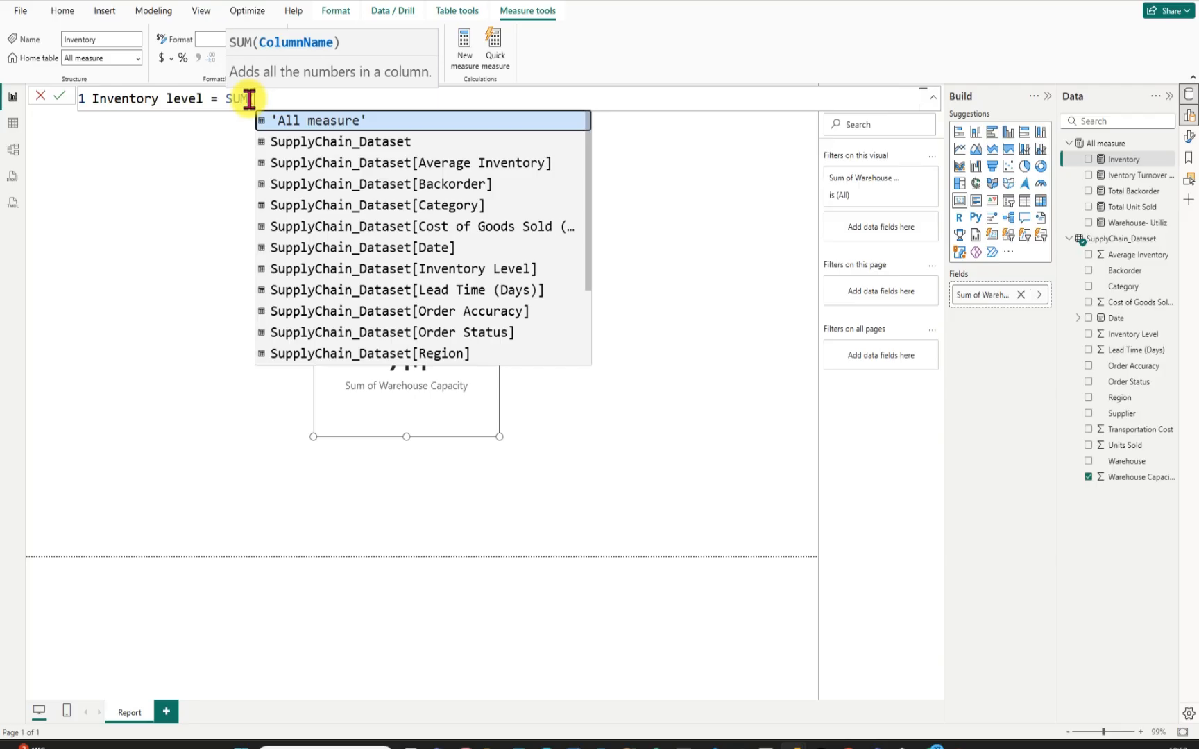
{"action": "type", "text": "inve"}
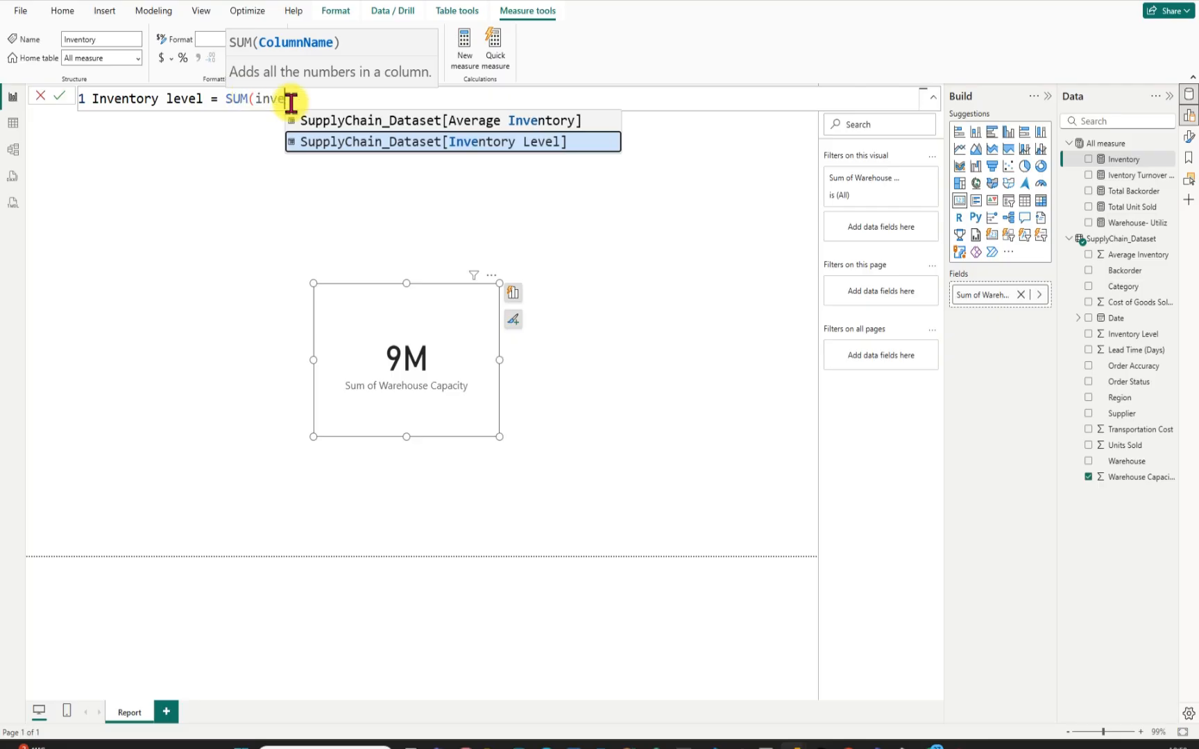
{"action": "left_click", "coordinate": [484, 144]}
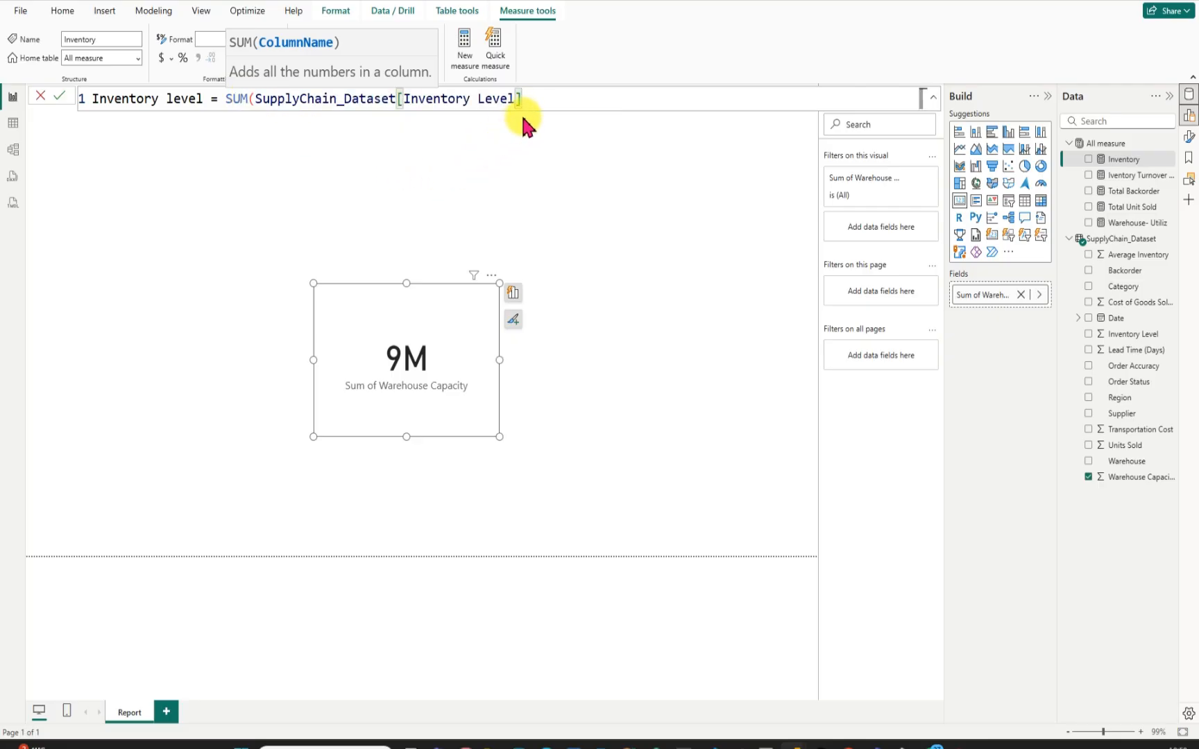
{"action": "type", "text": ")"}
{"action": "key", "text": "Return"}
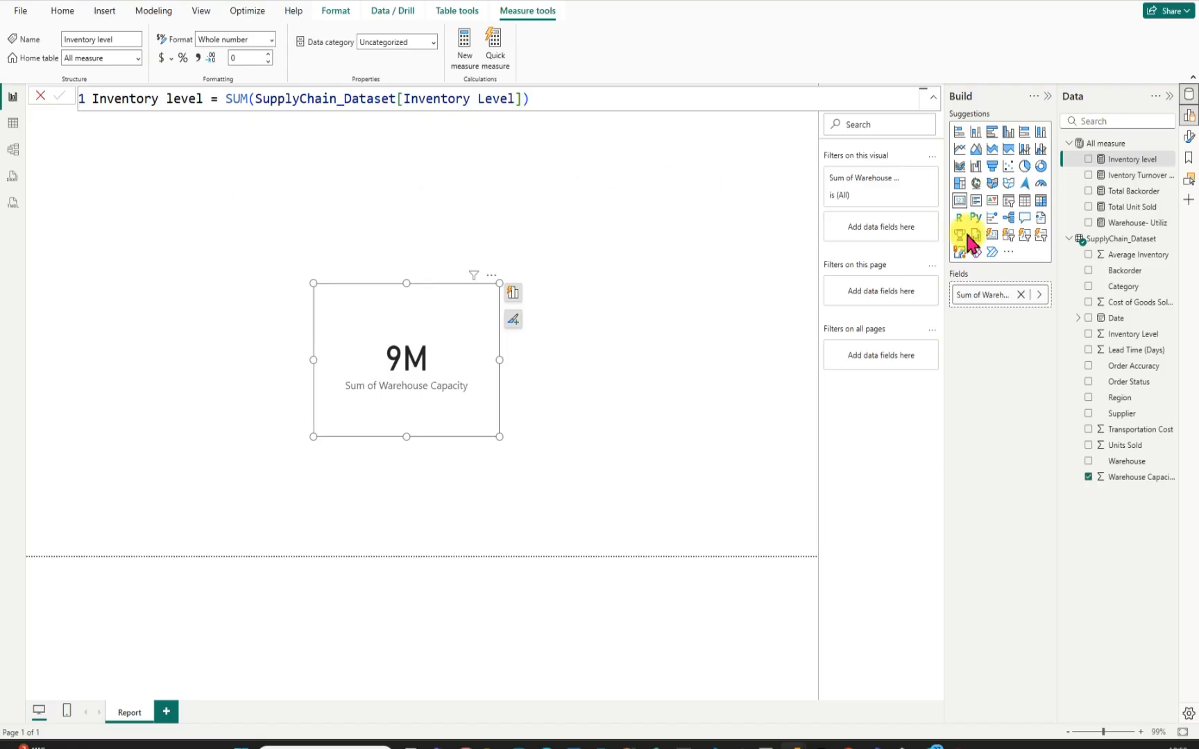
Add another measure to the All measure table named Days of Inventory Sales and begin its formula with the DIVIDE function.
{"action": "left_click", "coordinate": [1168, 144]}
{"action": "left_click", "coordinate": [1118, 168]}
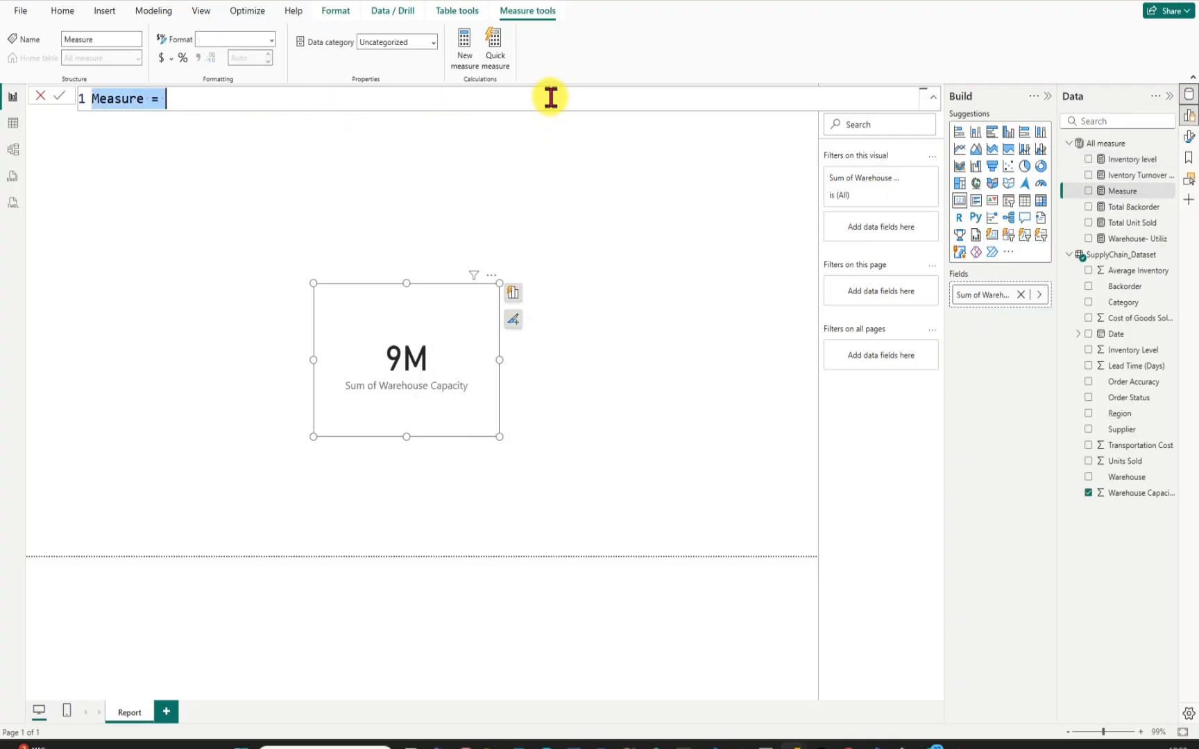
{"action": "key", "text": "BackSpace"}
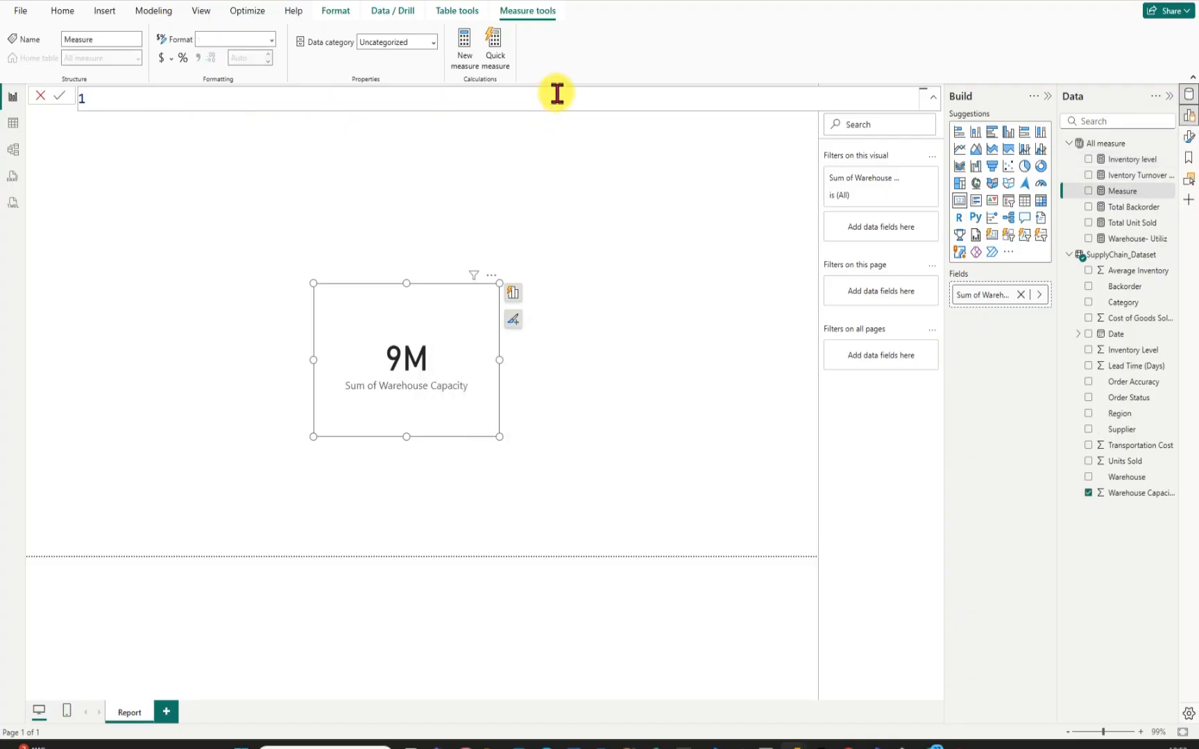
{"action": "type", "text": "Days od"}
{"action": "key", "text": "BackSpace"}
{"action": "type", "text": "f Inventory "}
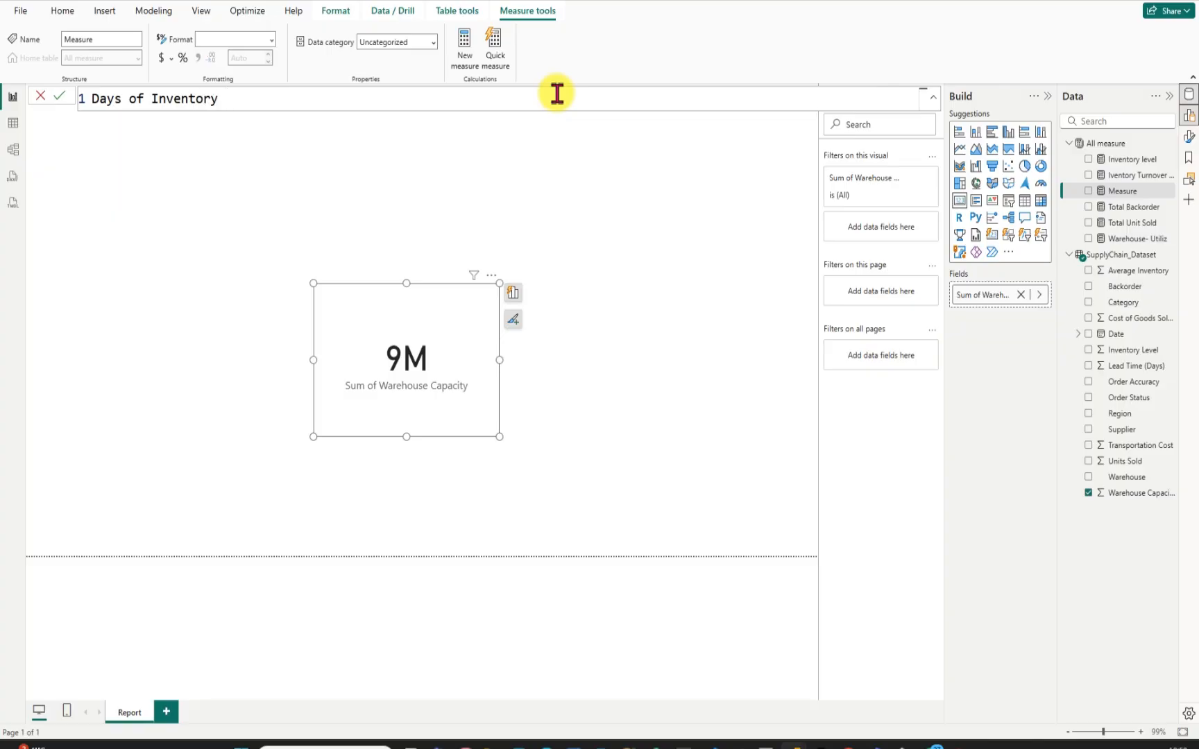
{"action": "type", "text": "Sales"}
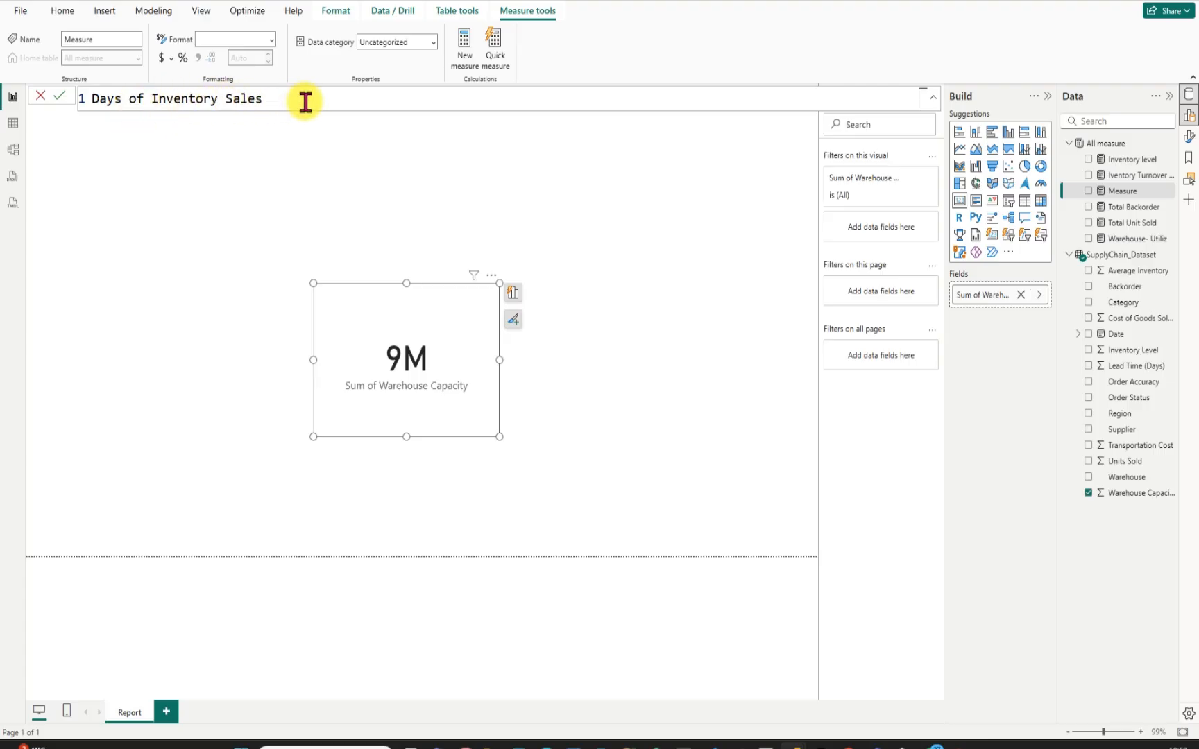
{"action": "type", "text": "div"}
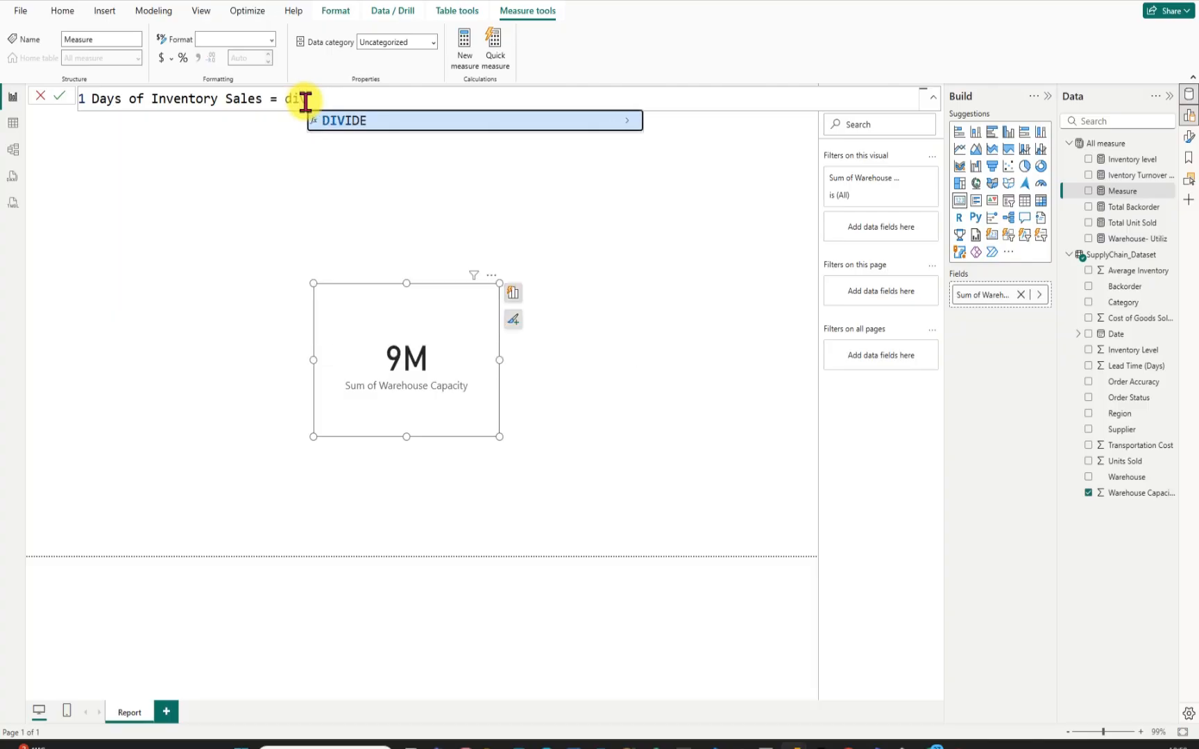
{"action": "key", "text": "Tab"}
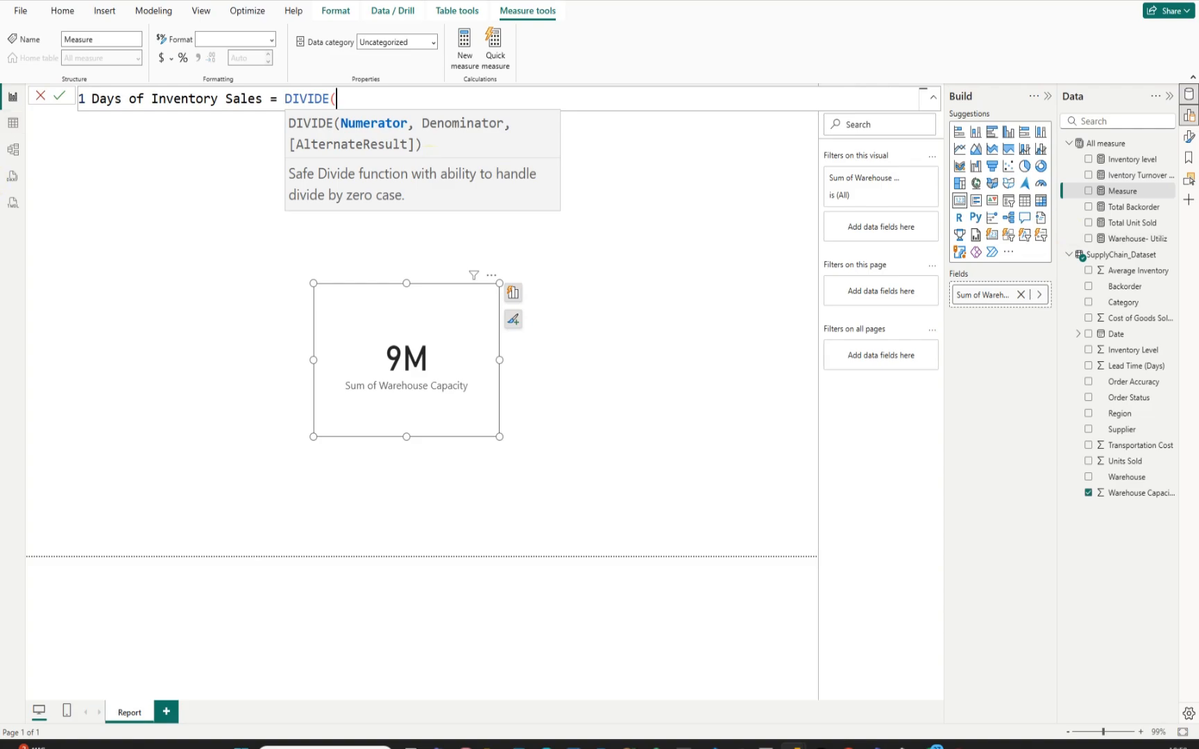
Enter SUM(SupplyChain_Dataset[Inventory Level]) as the numerator of the Days of Inventory Sales formula.
{"action": "type", "text": "sum"}
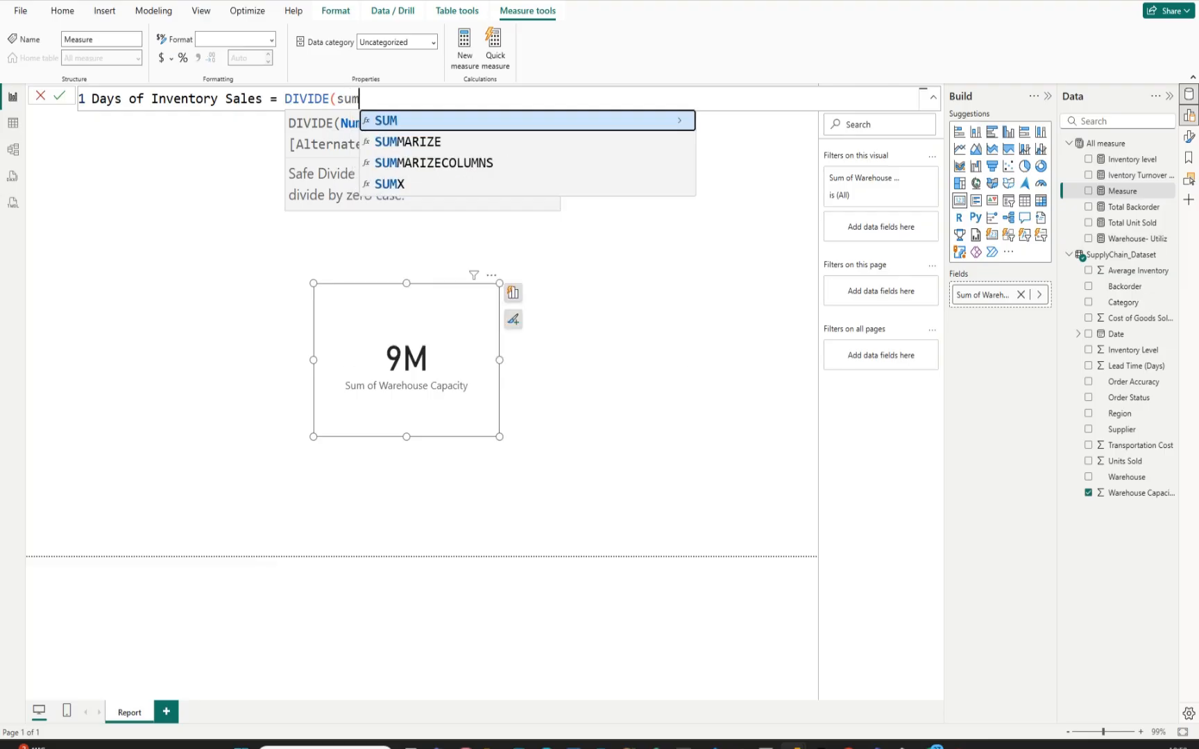
{"action": "key", "text": "Tab"}
{"action": "type", "text": "inv"}
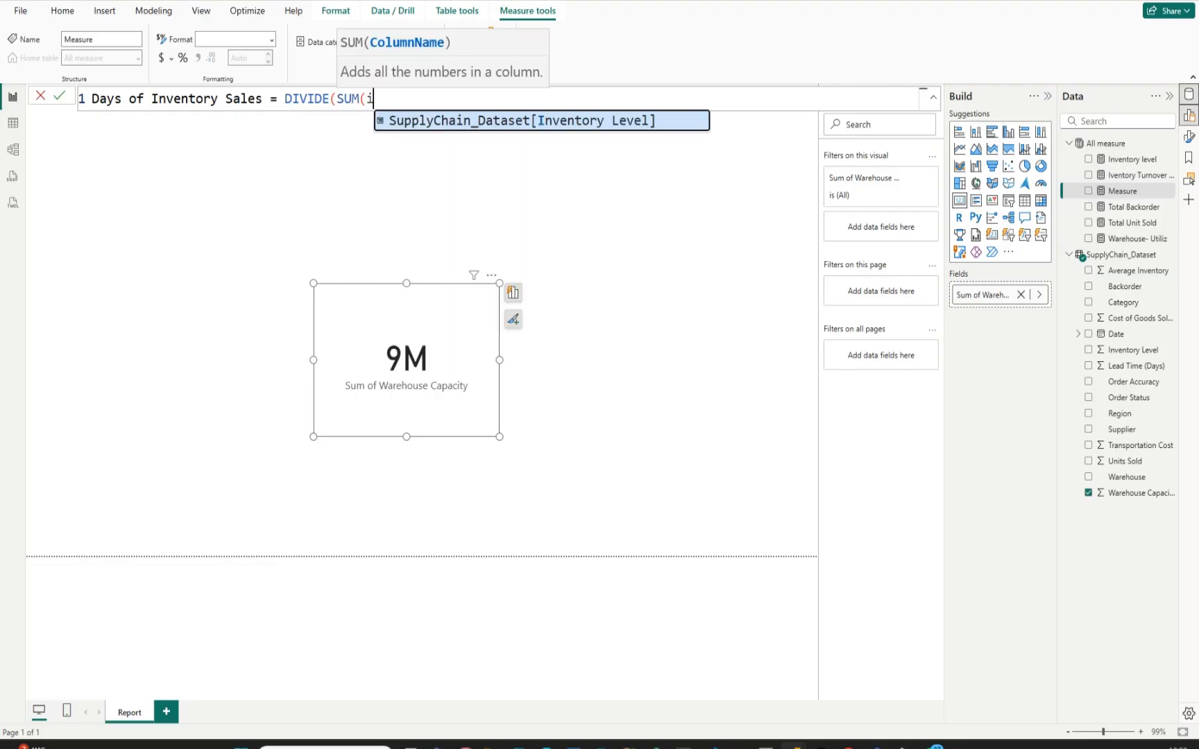
{"action": "type", "text": "en"}
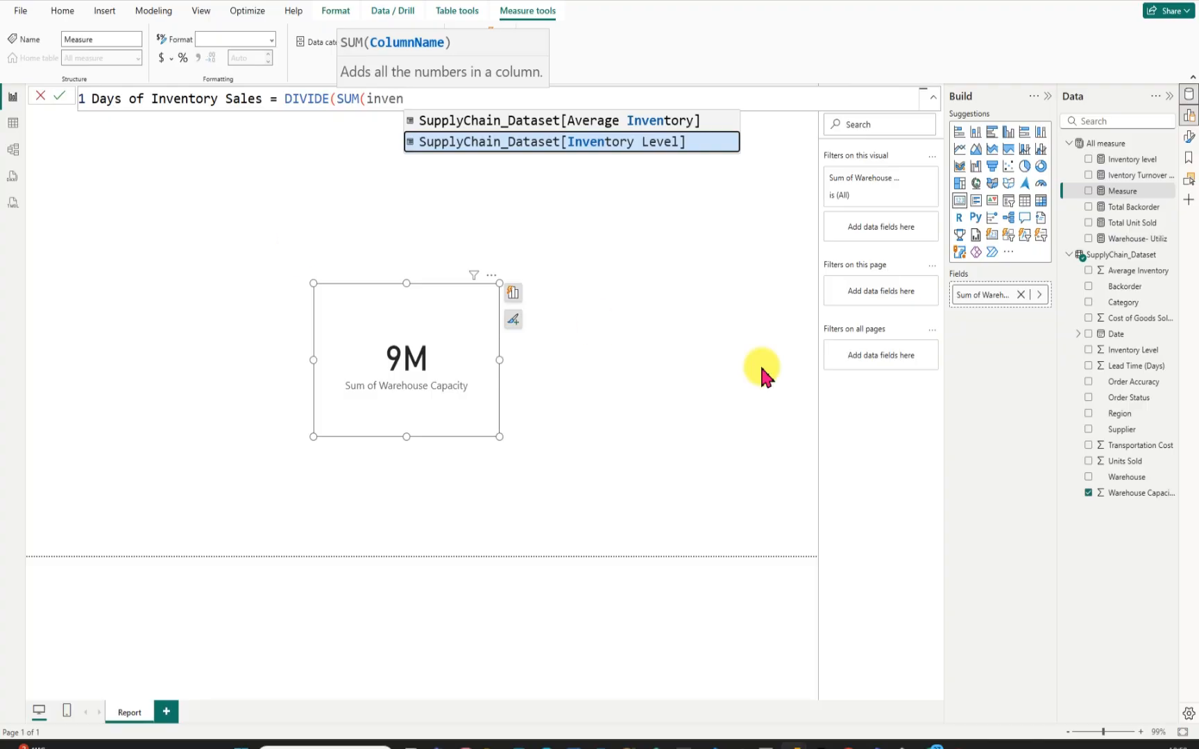
{"action": "left_click", "coordinate": [563, 143]}
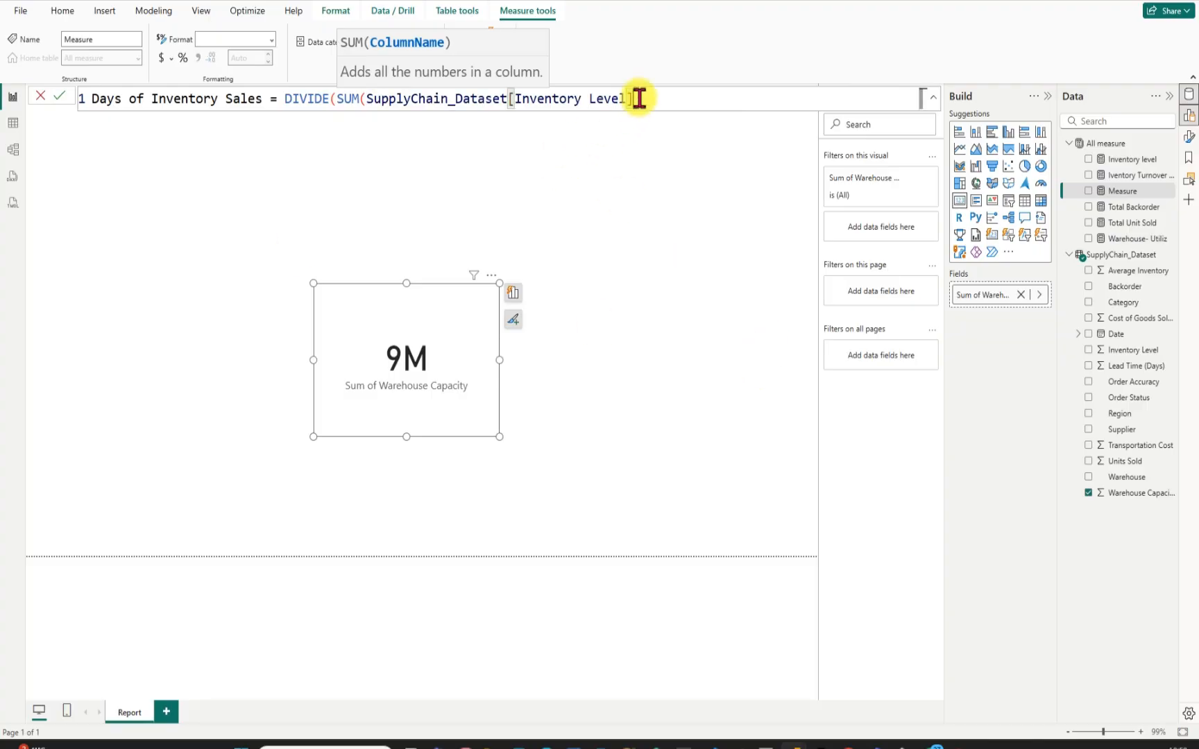
{"action": "type", "text": "), s"}
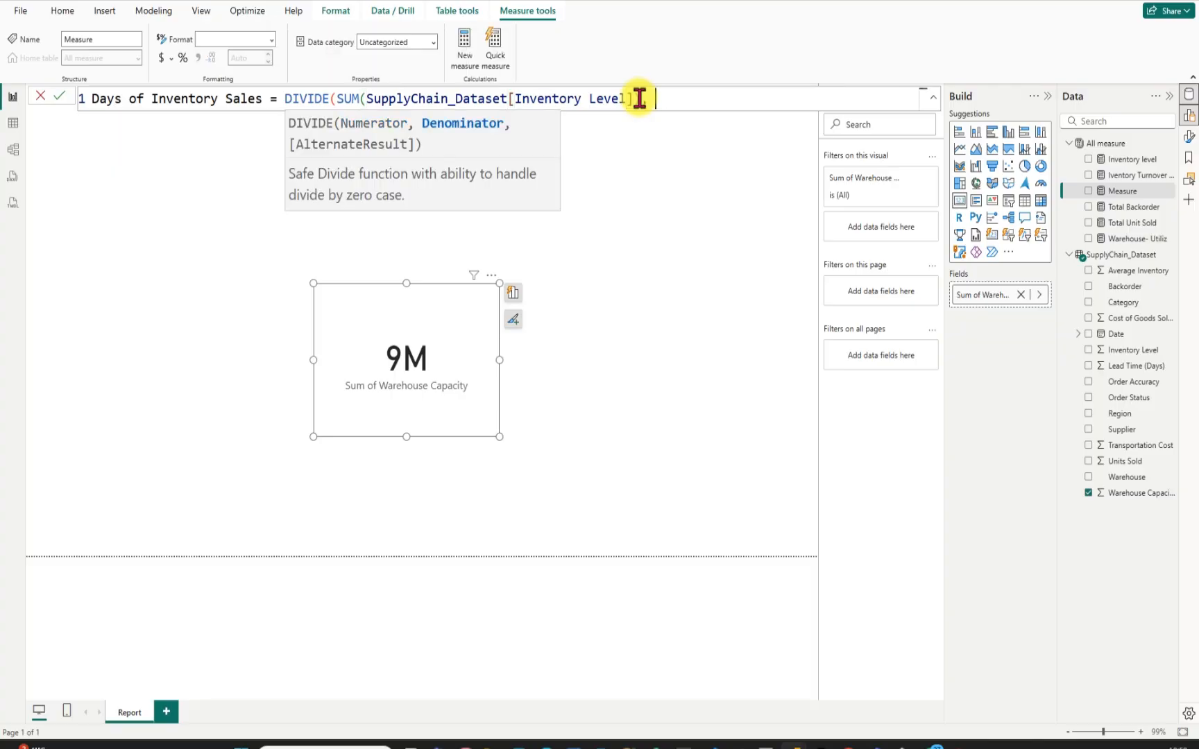
Complete the DIVIDE formula with SUM(SupplyChain_Dataset[Cost of Goods Sold (COGS)]) as denominator and commit it multiplied by 365.
{"action": "type", "text": "um"}
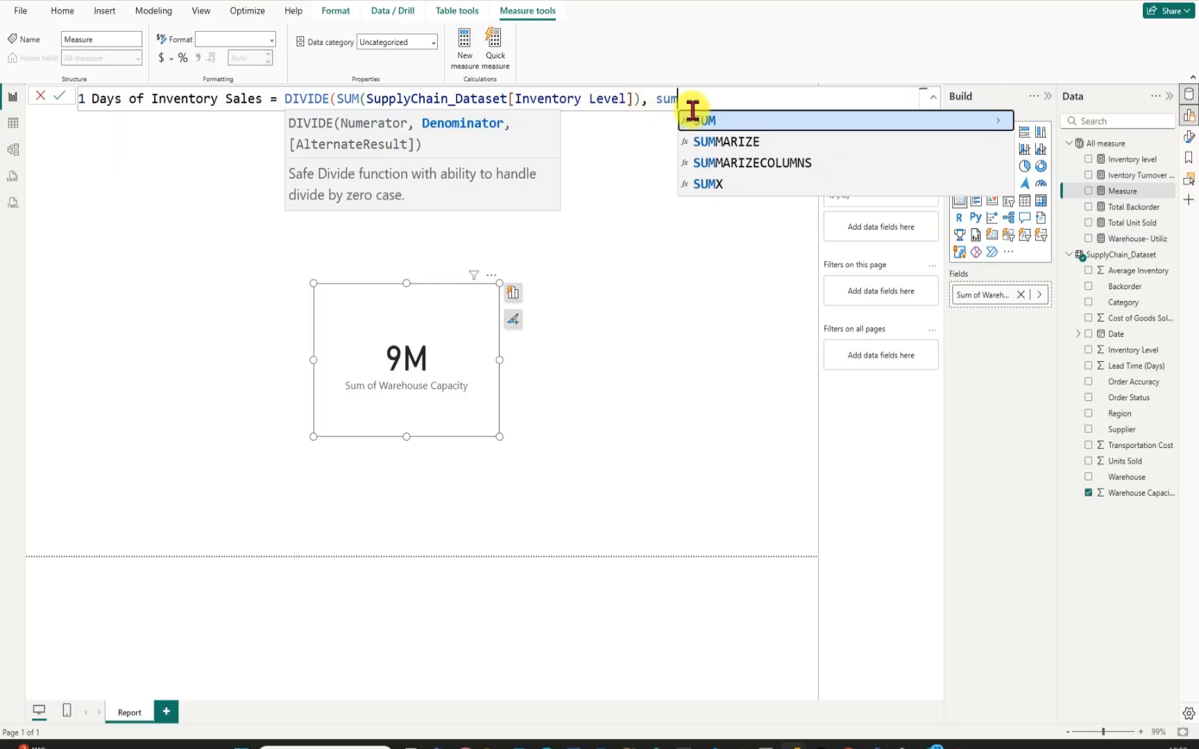
{"action": "left_click", "coordinate": [715, 125]}
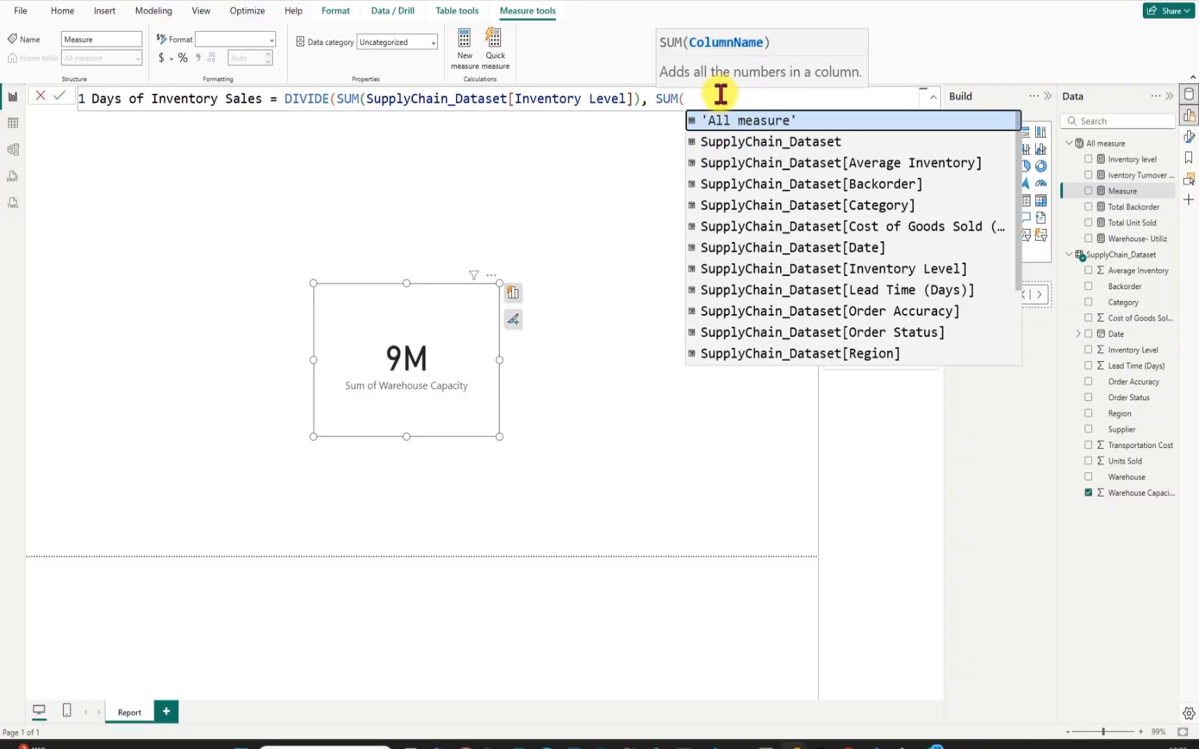
{"action": "type", "text": "cos"}
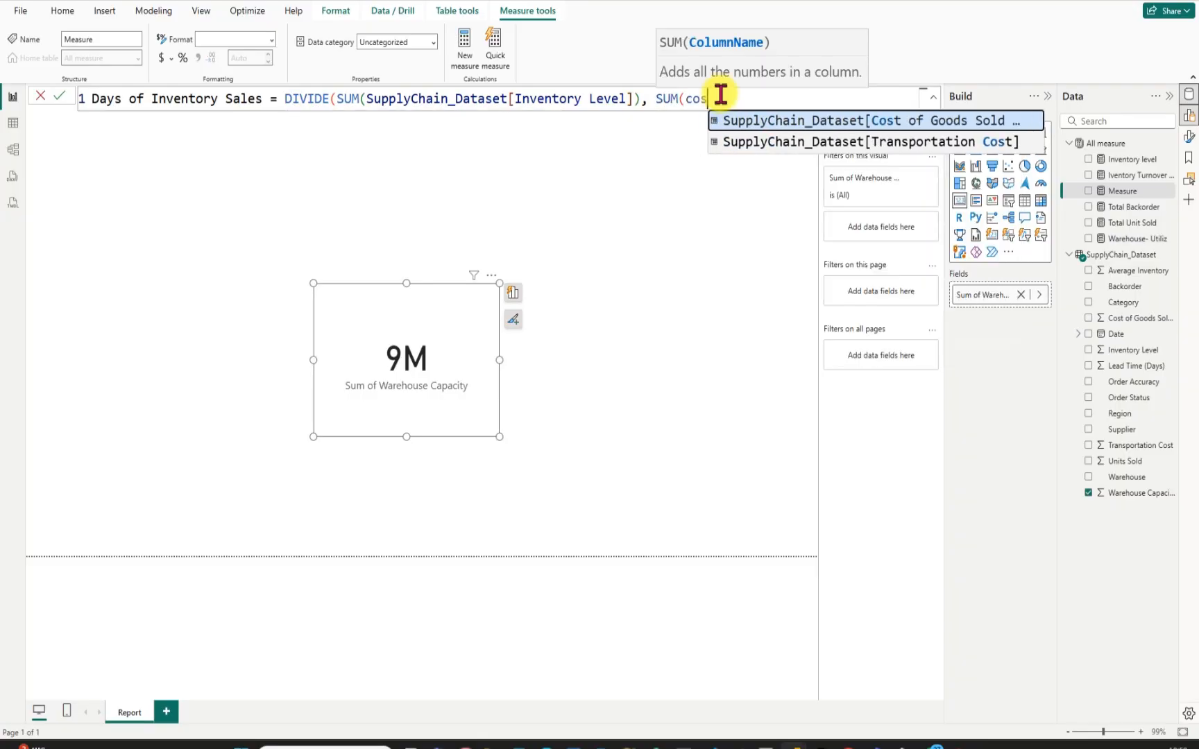
{"action": "left_click", "coordinate": [792, 122]}
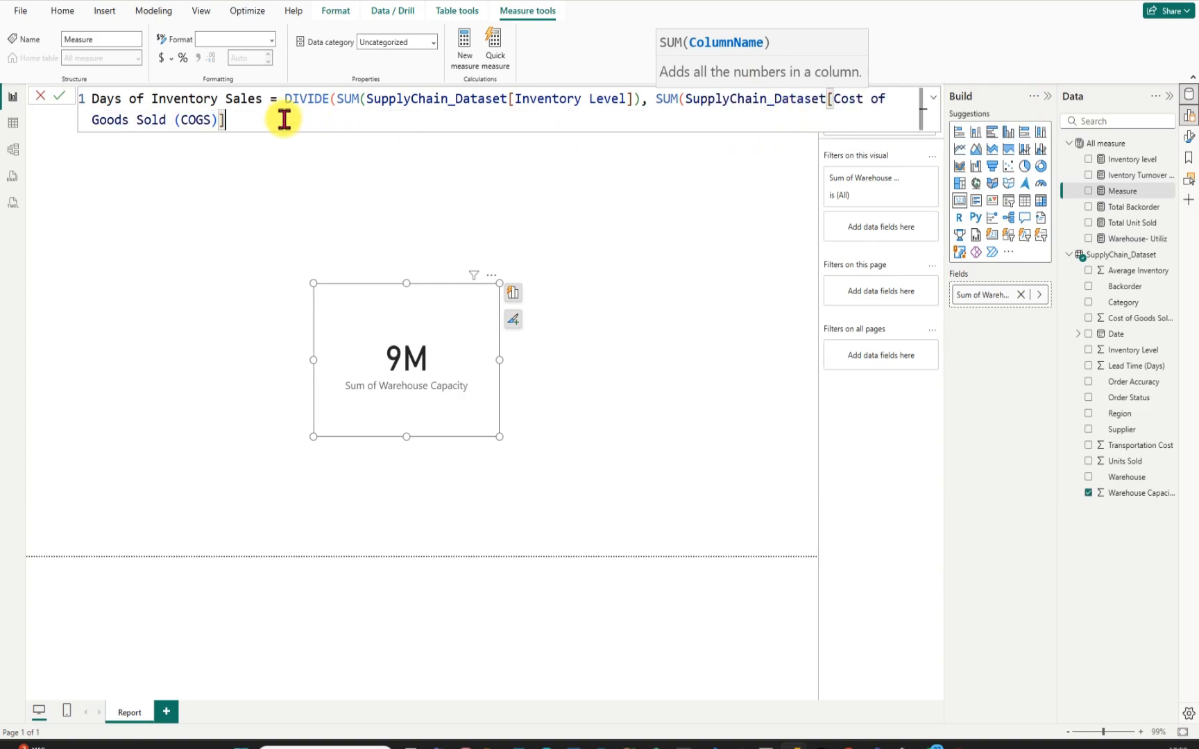
{"action": "type", "text": ")"}
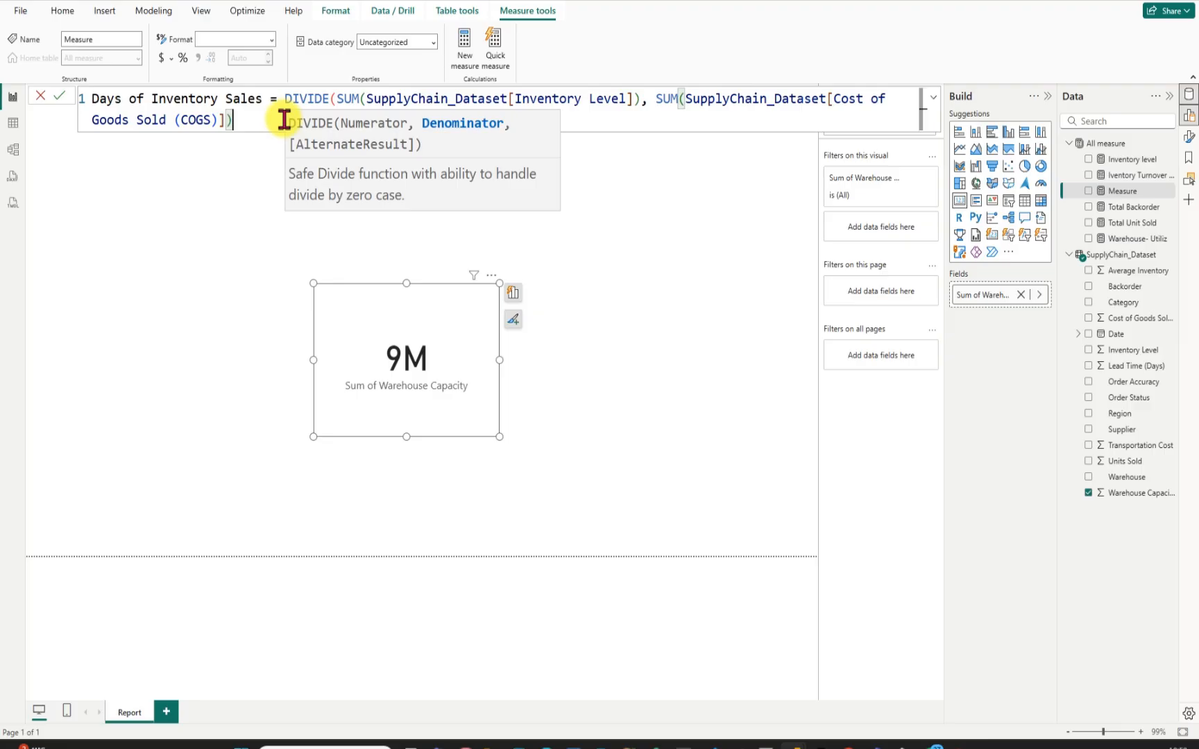
{"action": "type", "text": ")"}
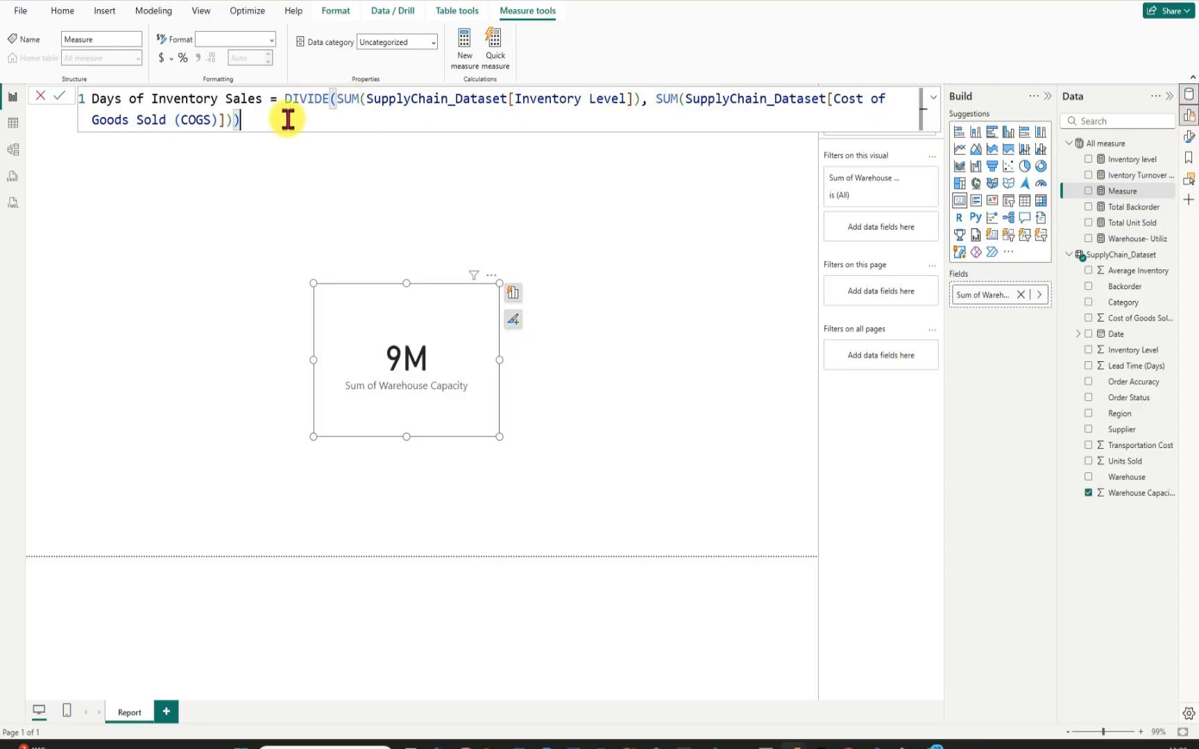
{"action": "type", "text": "*365"}
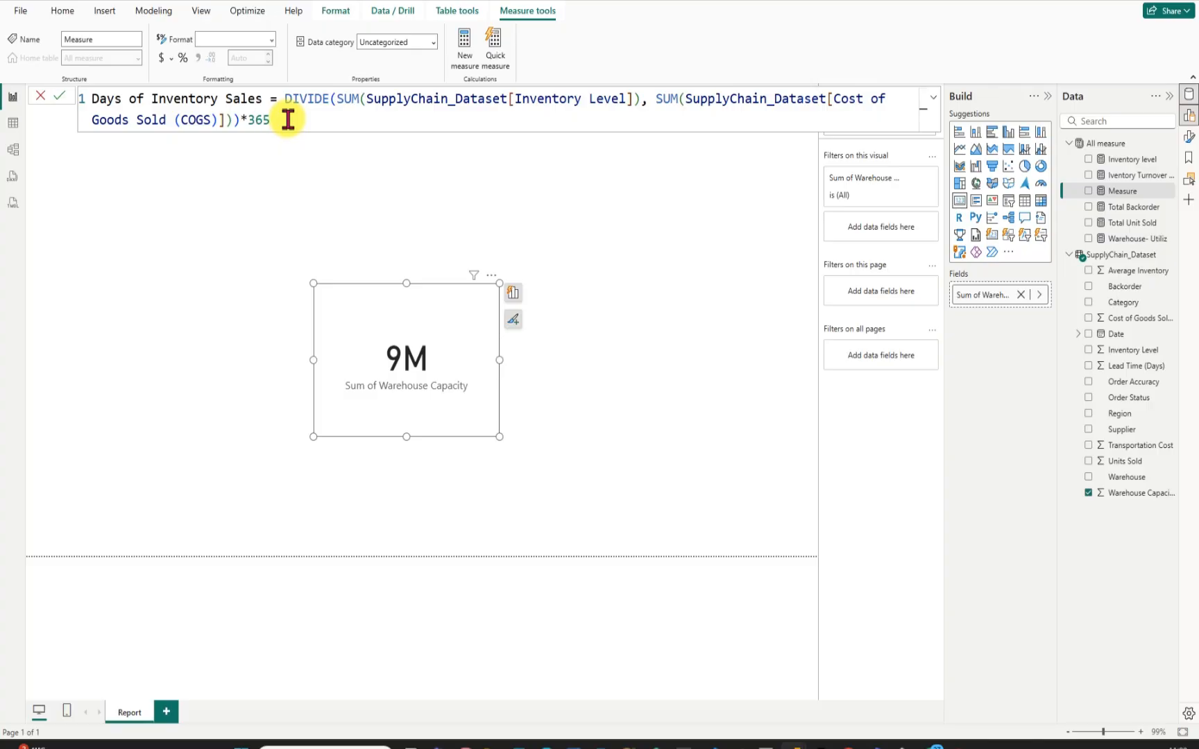
{"action": "key", "text": "Return"}
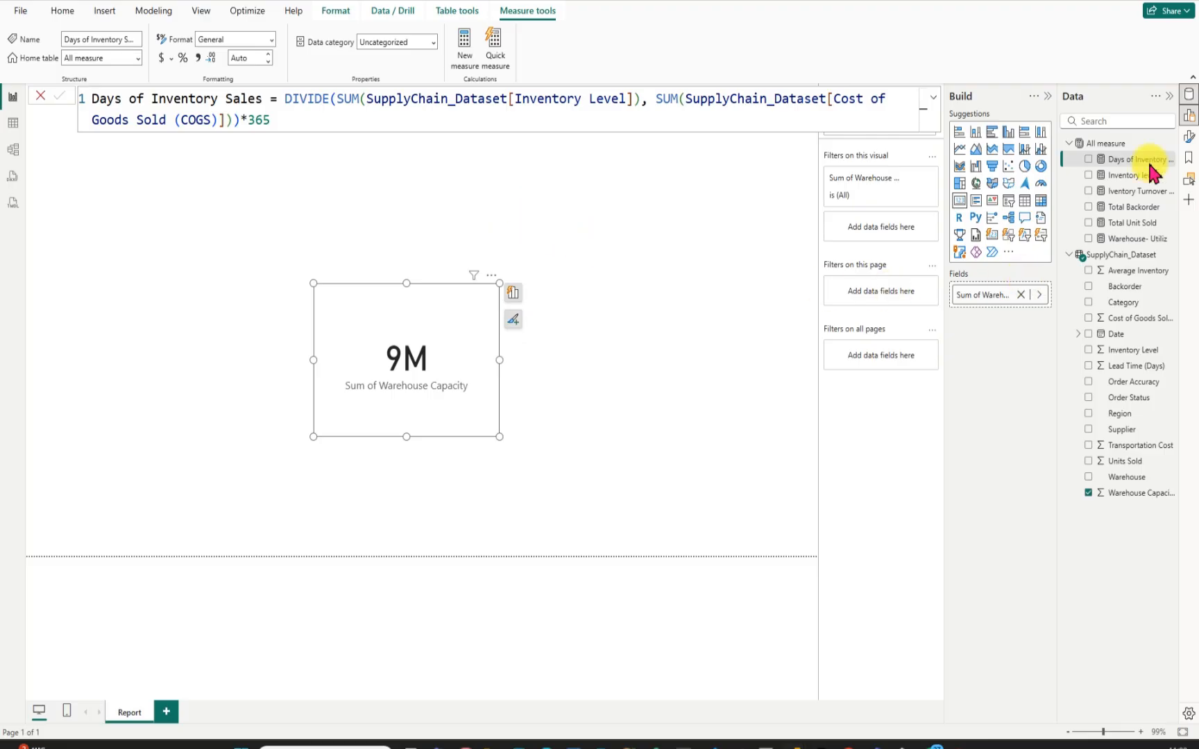
Create the measure Avg Lead Time = AVERAGE(SupplyChain_Dataset[Lead Time (Days)]) in the All measure table.
{"action": "left_click", "coordinate": [1169, 157]}
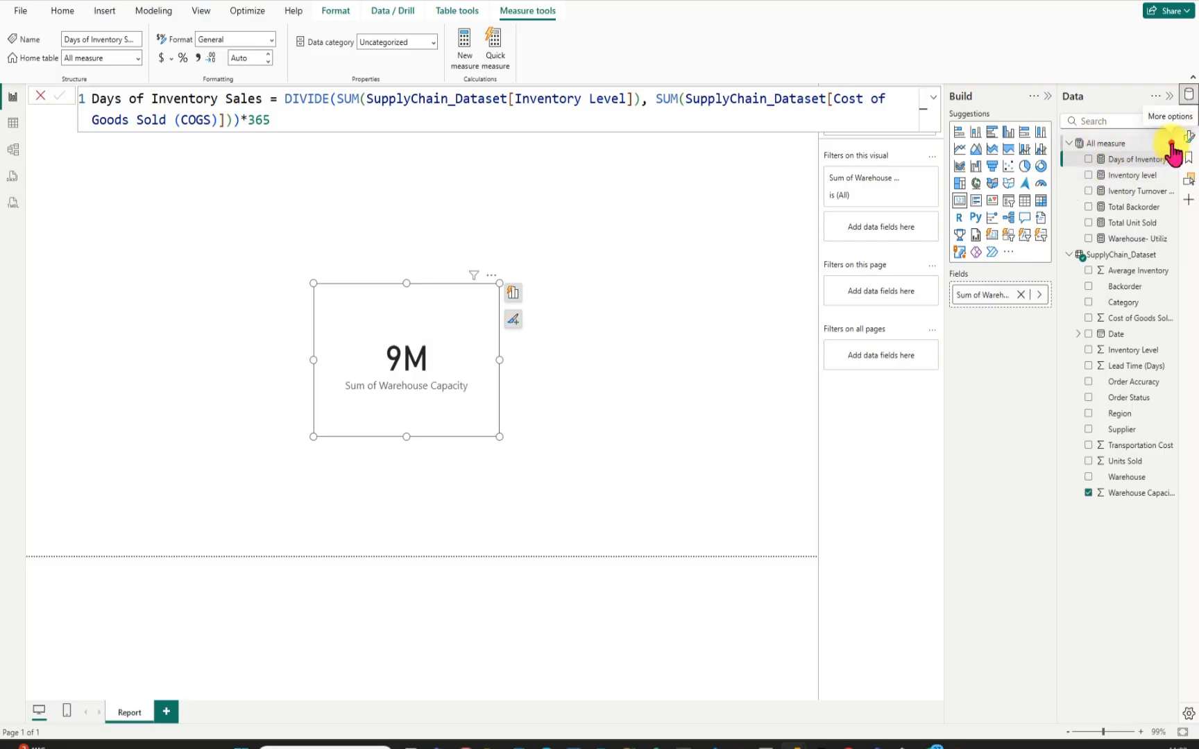
{"action": "left_click", "coordinate": [1171, 144]}
{"action": "left_click", "coordinate": [1115, 169]}
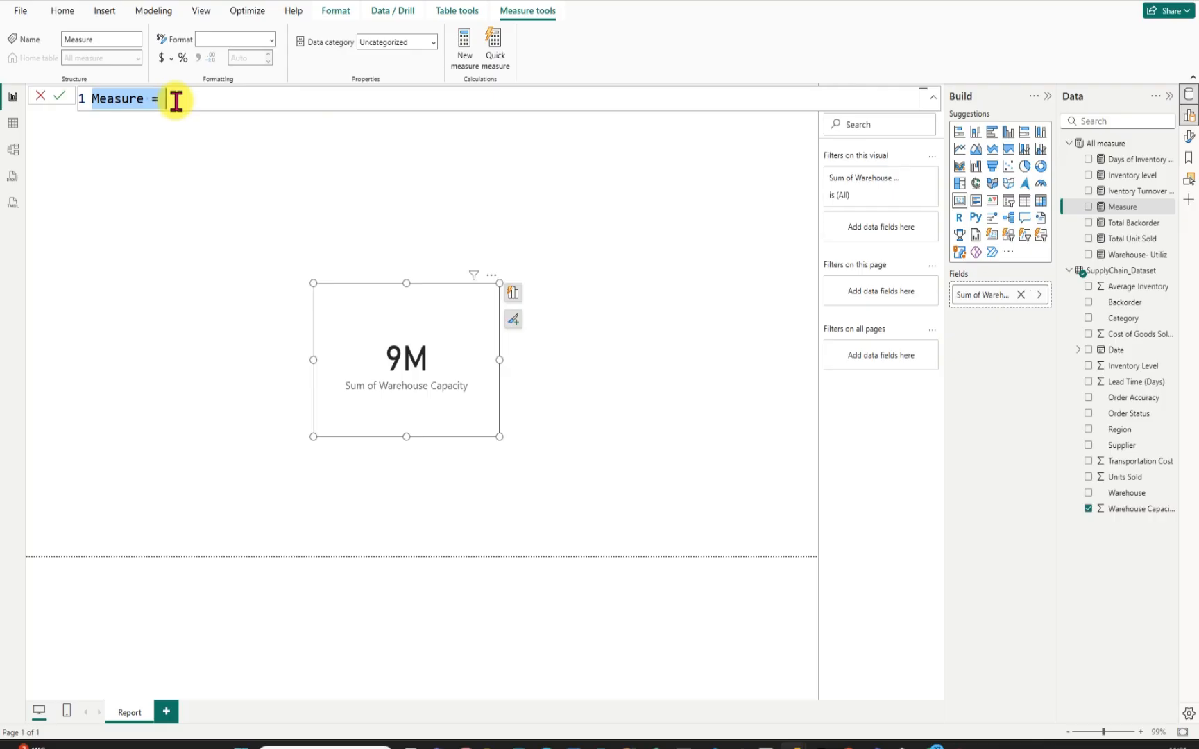
{"action": "key", "text": "BackSpace"}
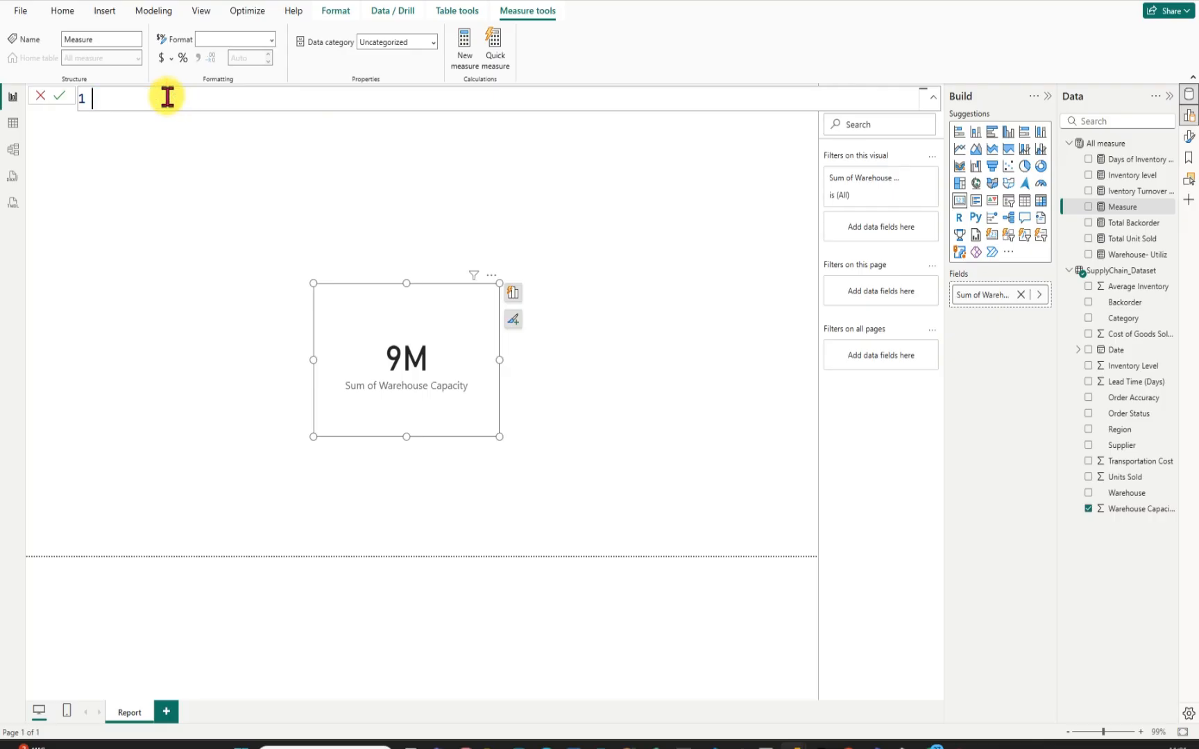
{"action": "type", "text": "Avg Lead Time = aver"}
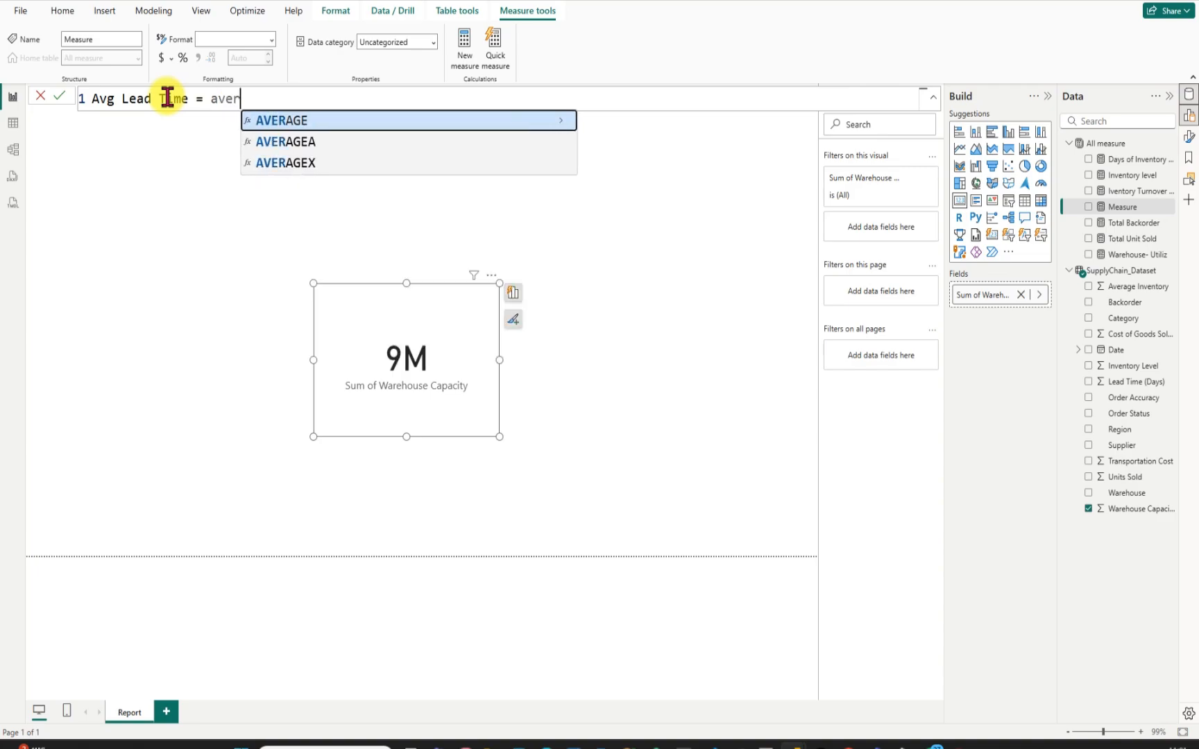
{"action": "key", "text": "Tab"}
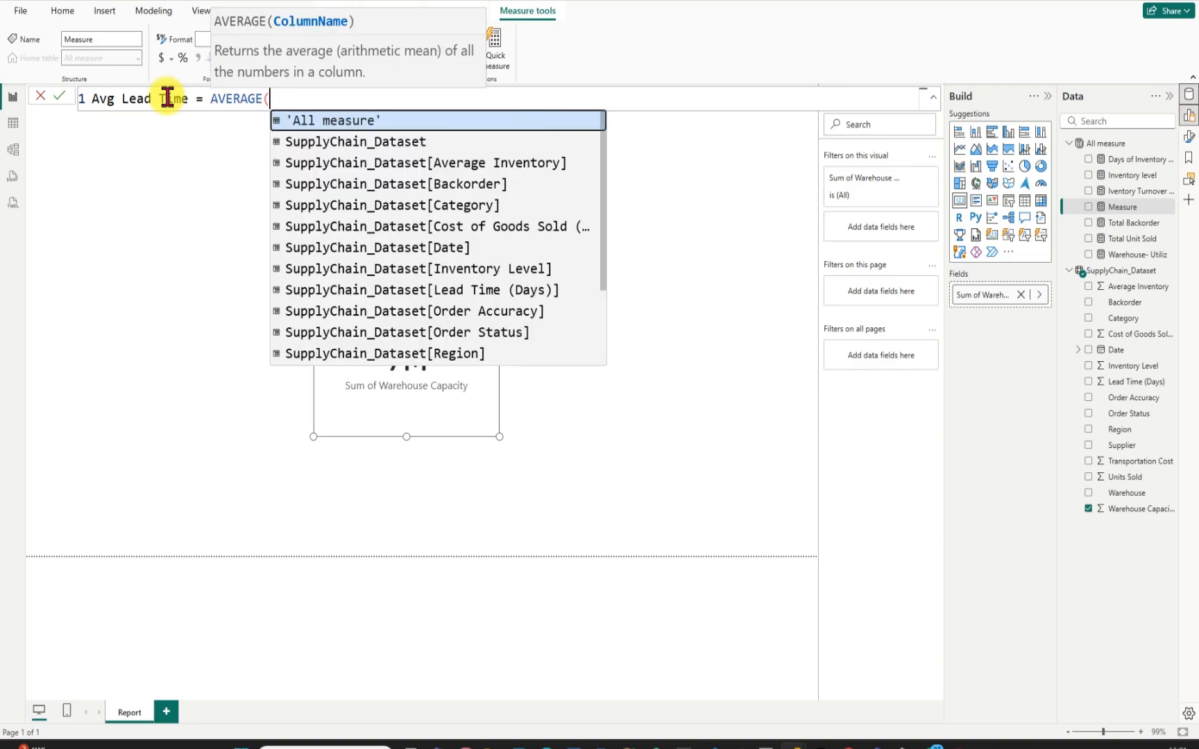
{"action": "type", "text": "lead"}
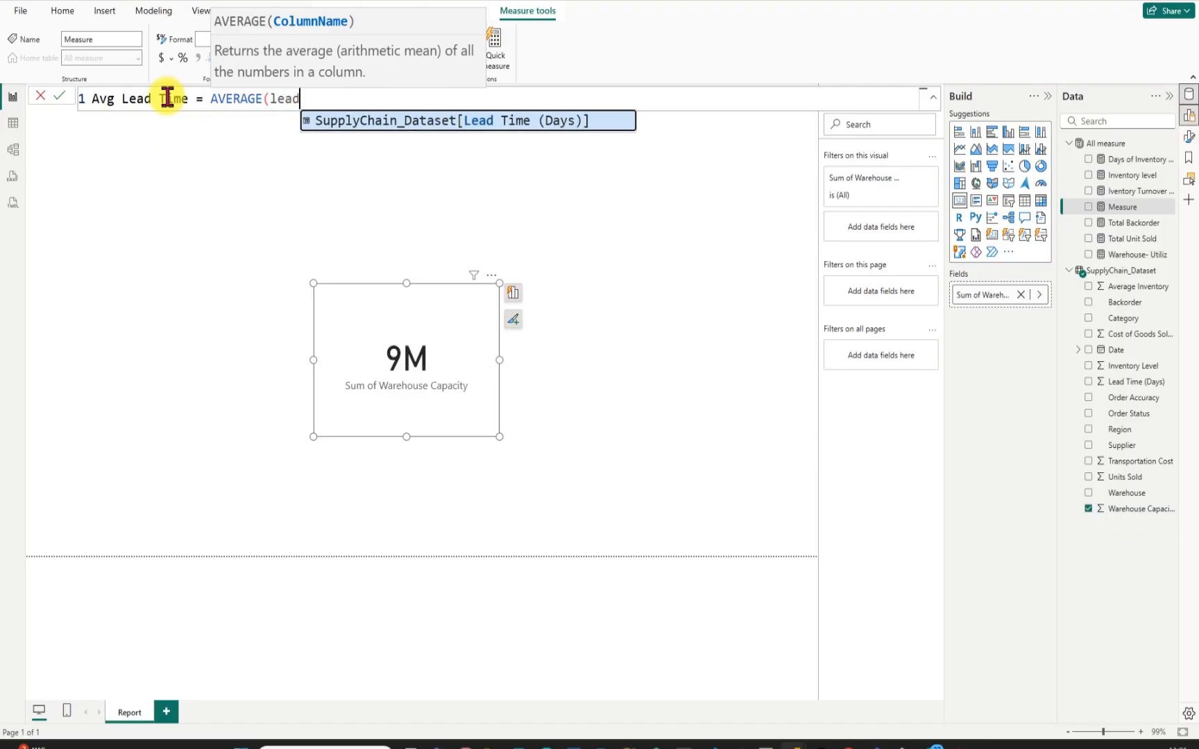
{"action": "left_click", "coordinate": [436, 120]}
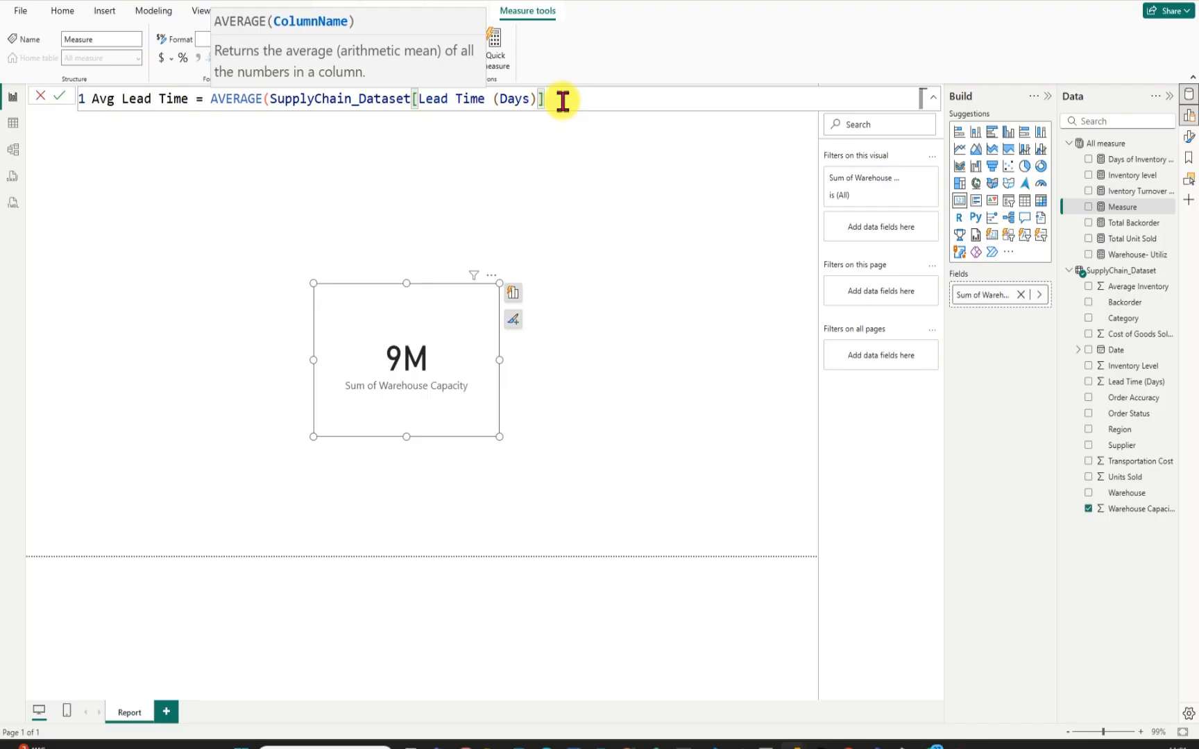
{"action": "type", "text": ")"}
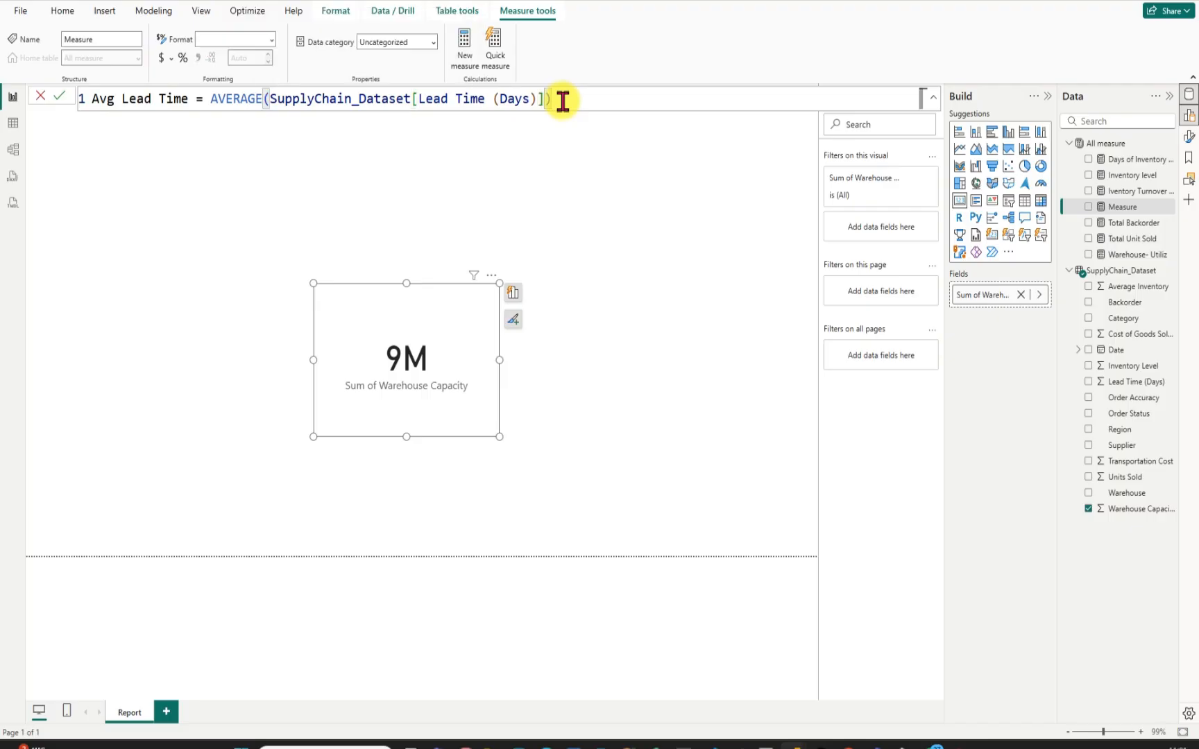
{"action": "key", "text": "Return"}
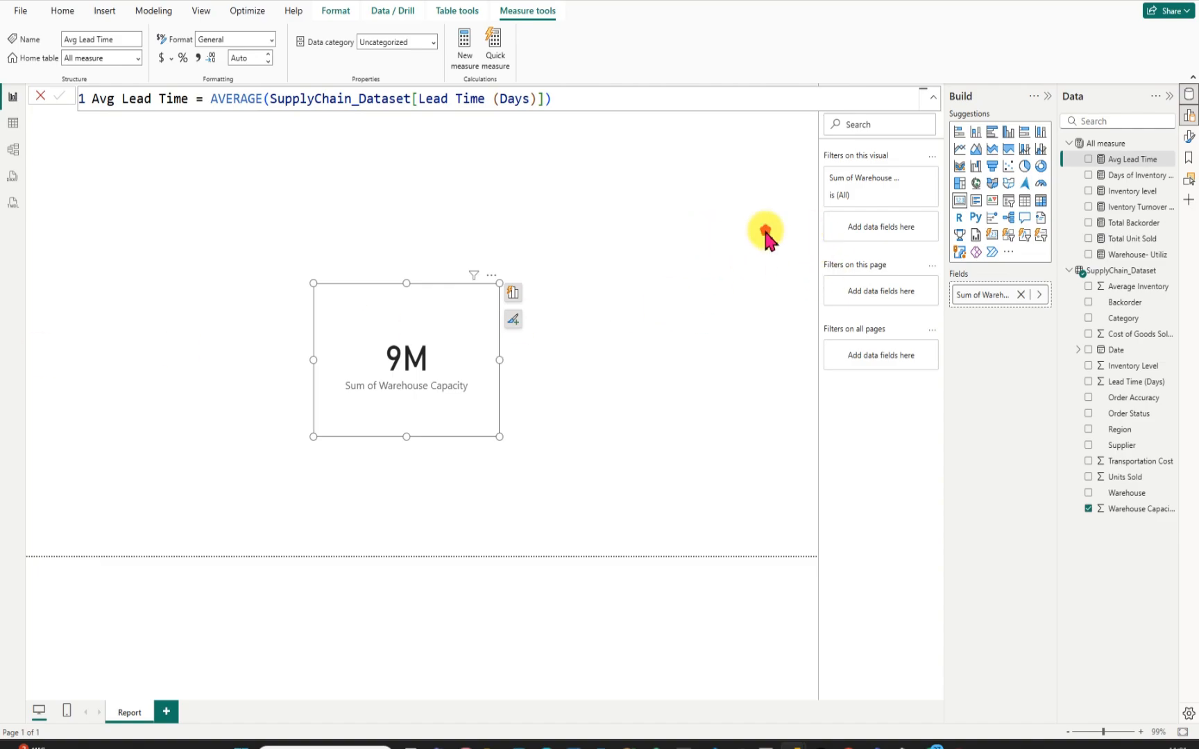
{"action": "left_click", "coordinate": [708, 269]}
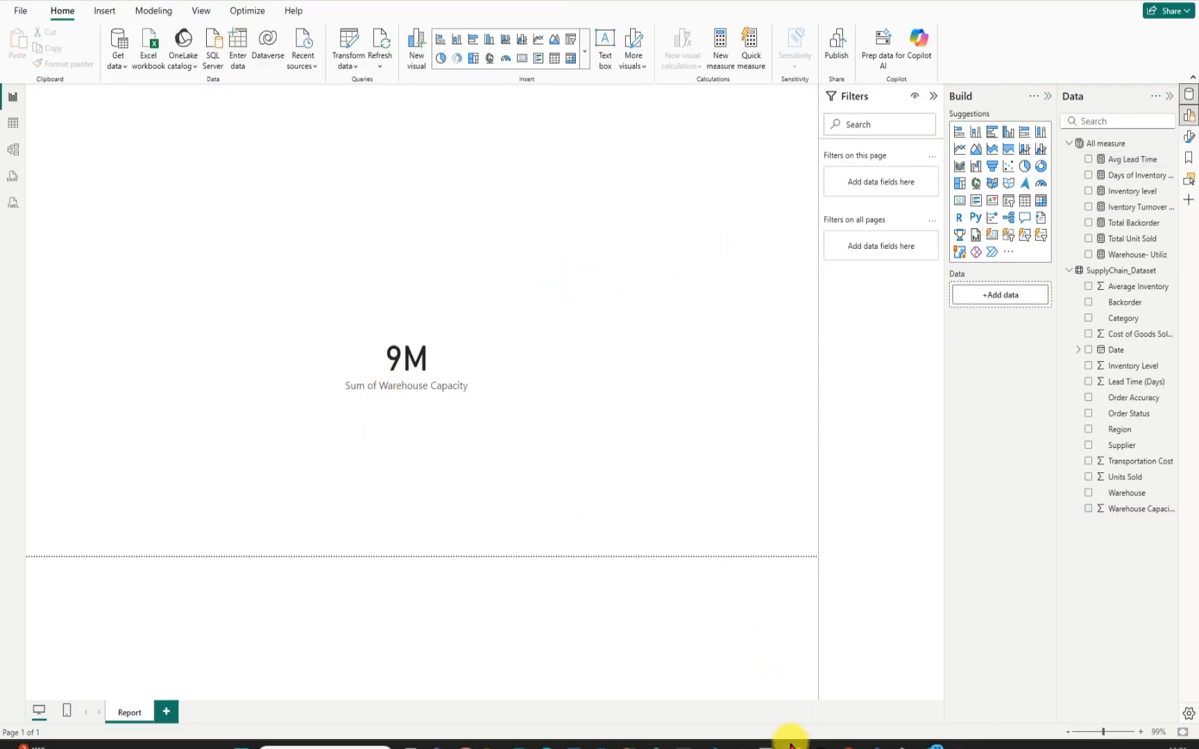
Review the dashboard layout and available rectangle shapes in the finished Ivent_Supply_Chain report, returning to the report being built.
{"action": "mouse_move", "coordinate": [794, 743]}
{"action": "left_click", "coordinate": [705, 713]}
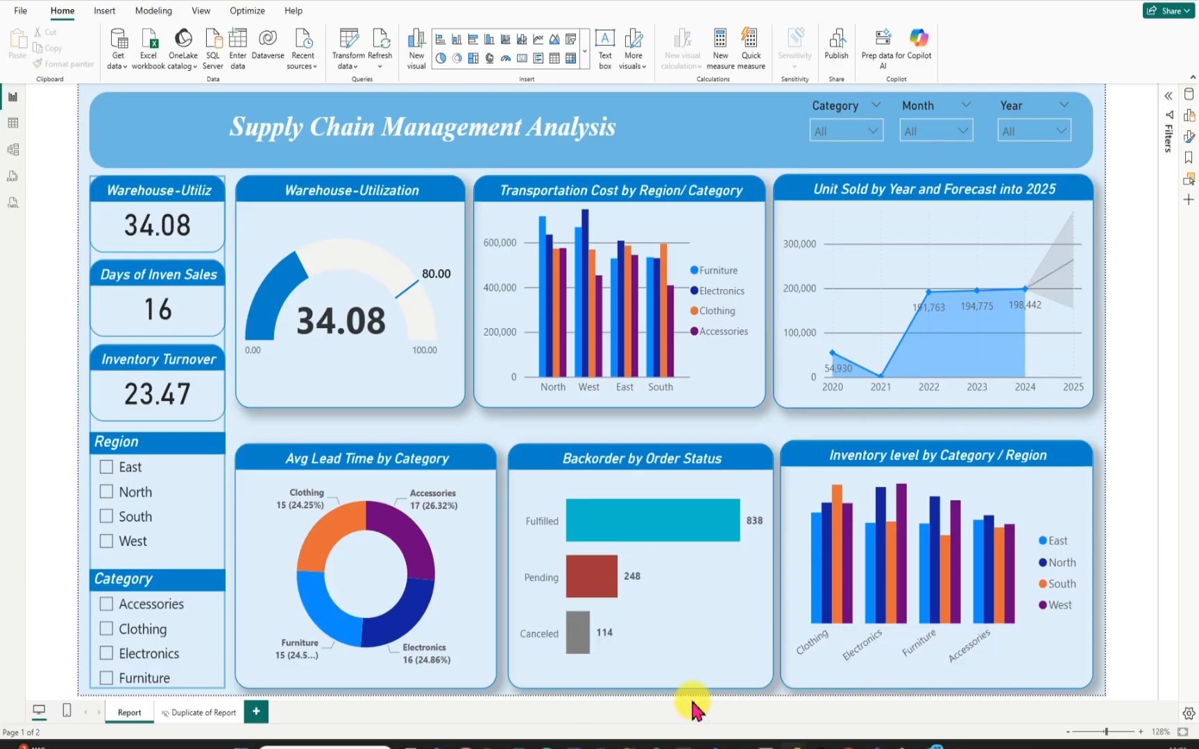
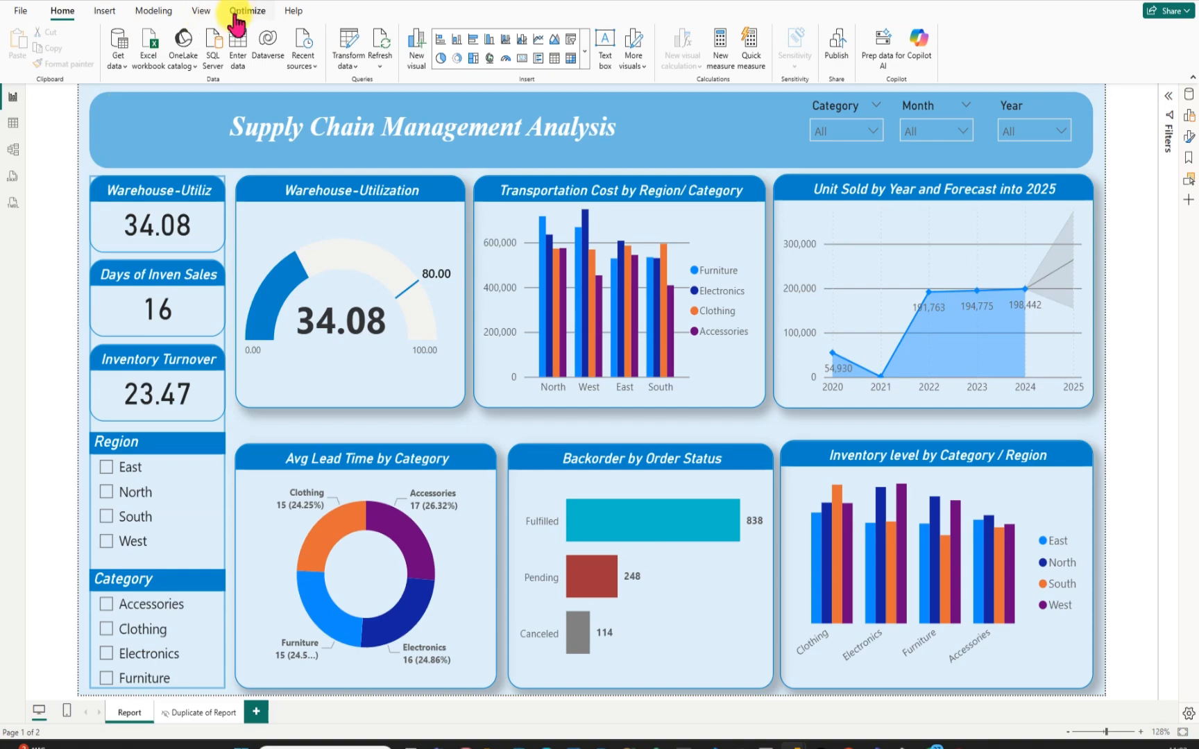
{"action": "left_click", "coordinate": [112, 15]}
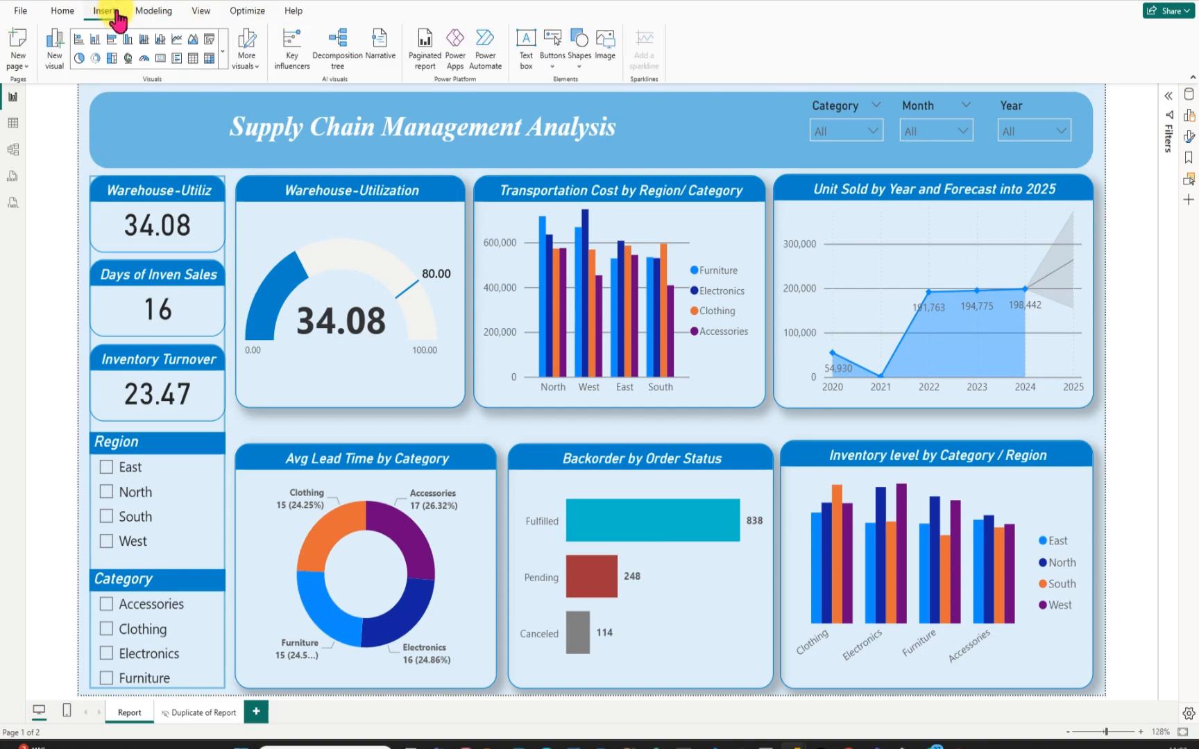
{"action": "left_click", "coordinate": [580, 67]}
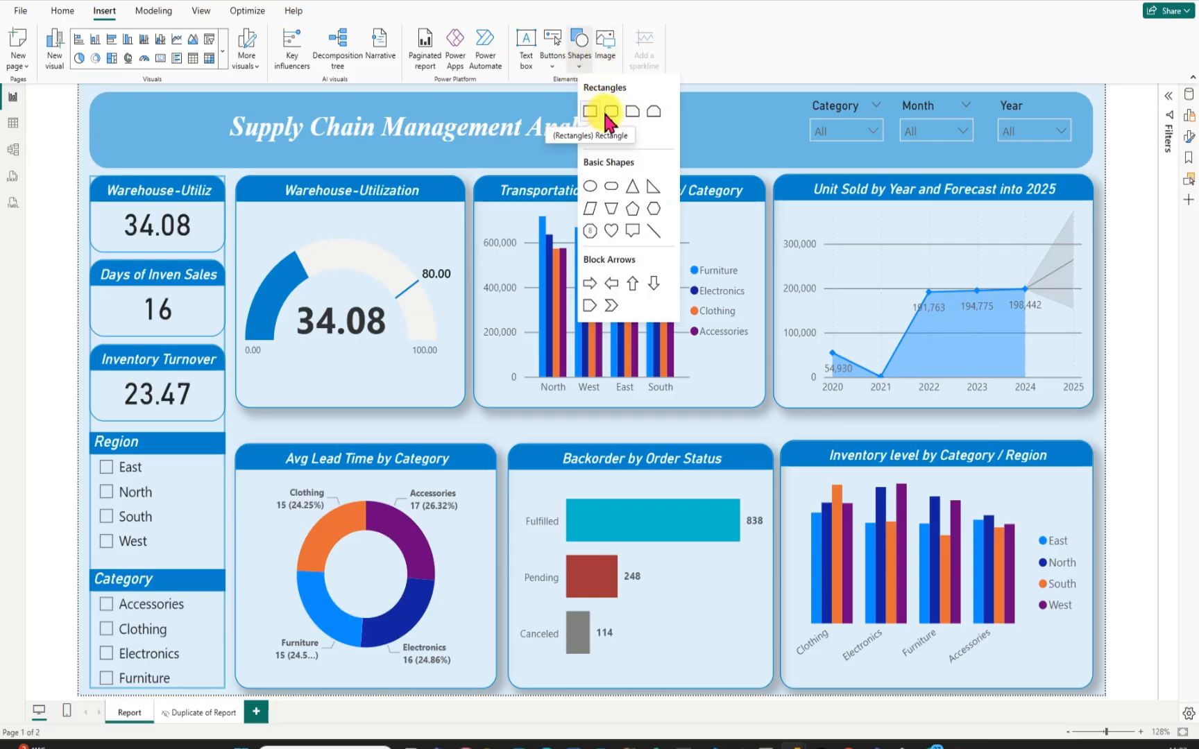
{"action": "left_click", "coordinate": [58, 166]}
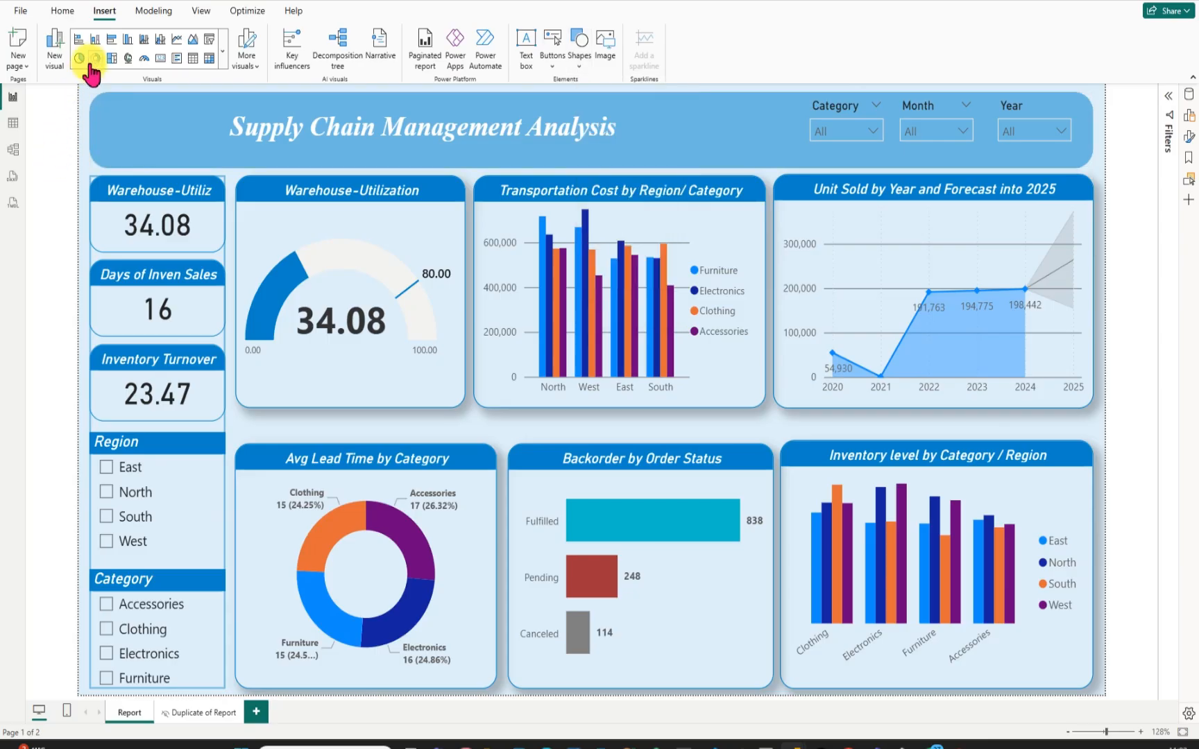
{"action": "left_click", "coordinate": [62, 11]}
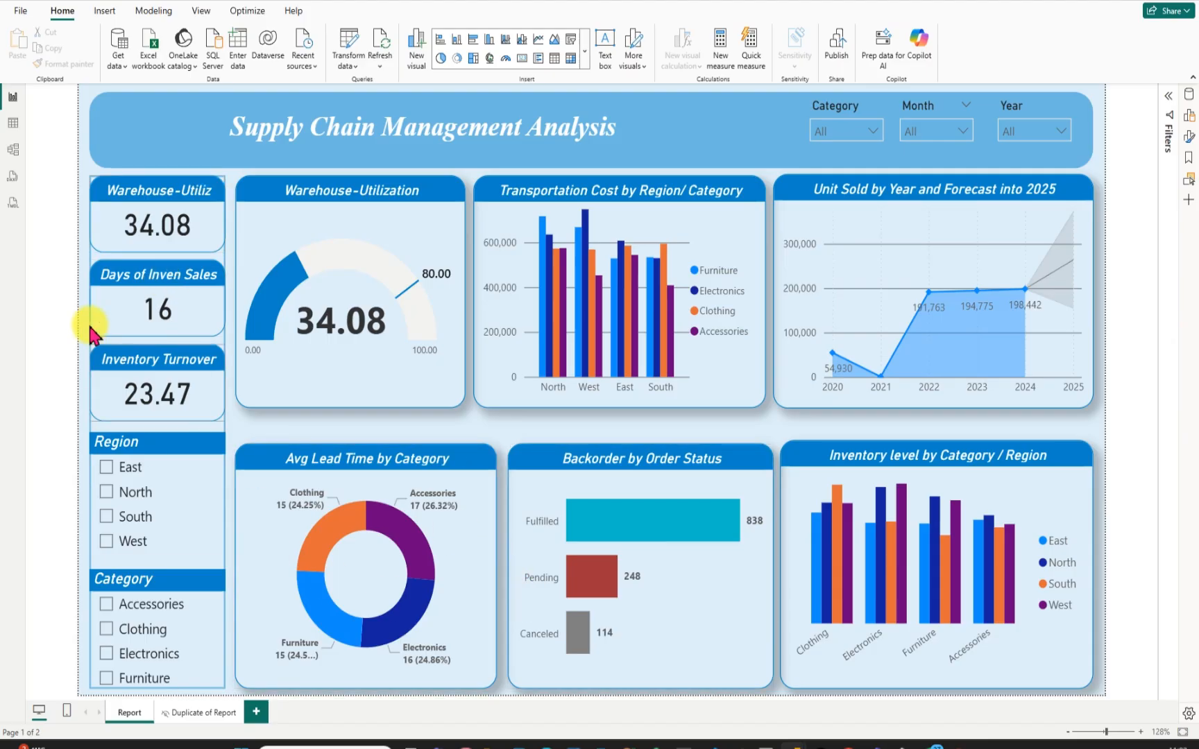
{"action": "mouse_move", "coordinate": [795, 743]}
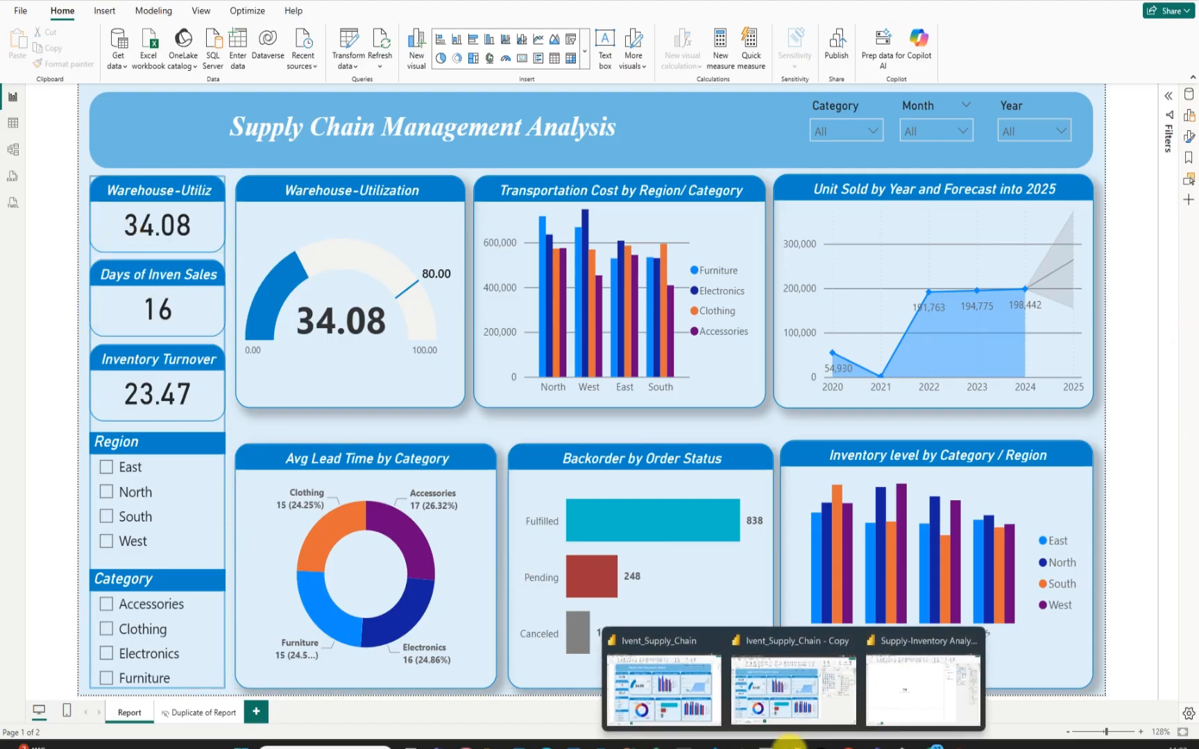
{"action": "left_click", "coordinate": [893, 702]}
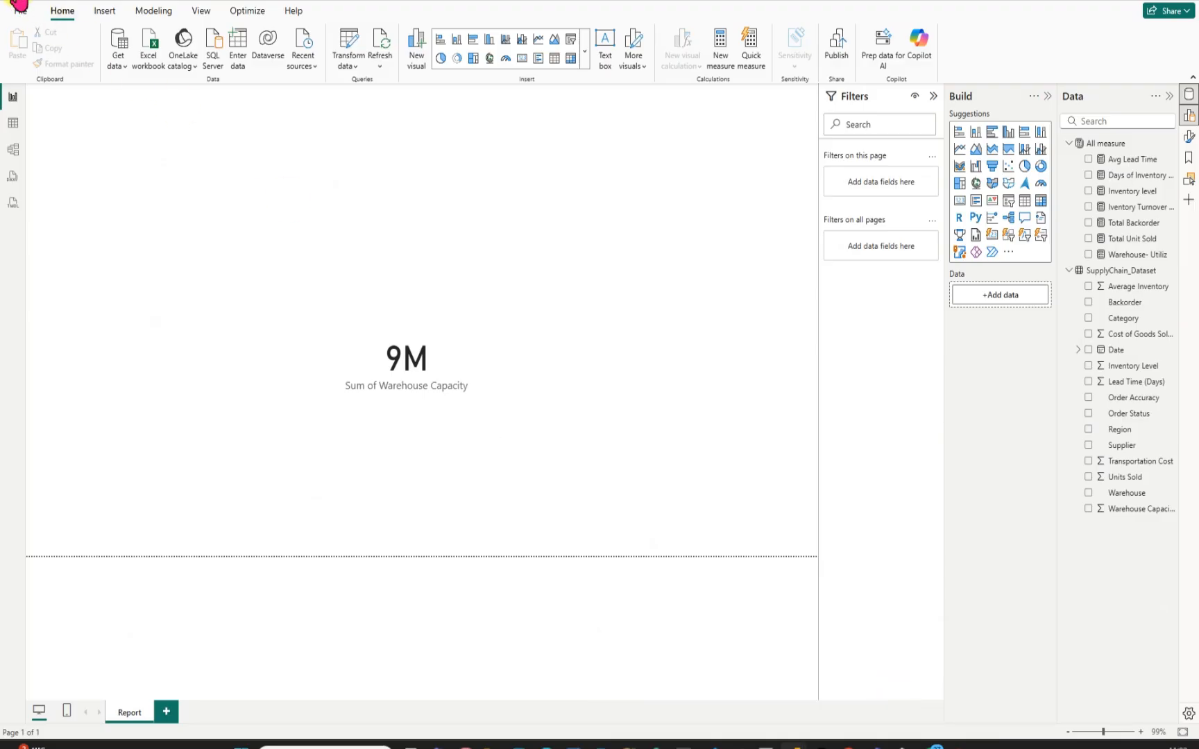
Move the Sum of Warehouse Capacity card up on the canvas and shrink it to a small KPI card.
{"action": "left_click", "coordinate": [448, 355]}
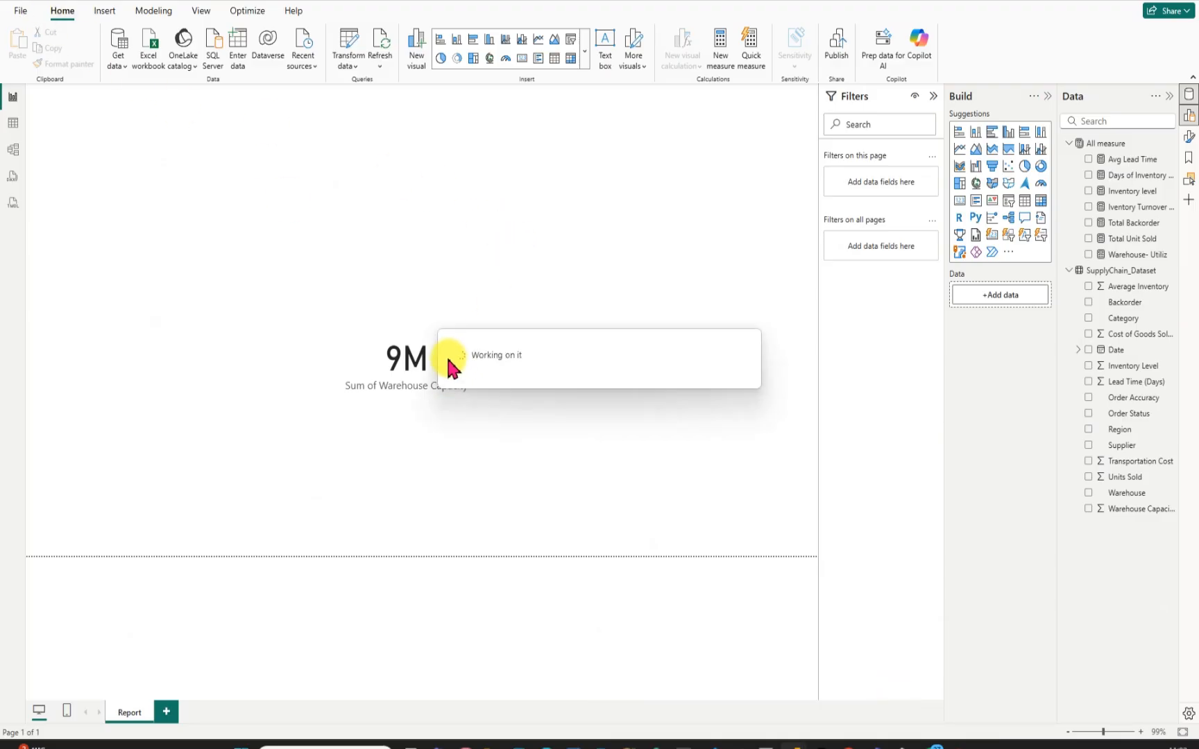
{"action": "left_click", "coordinate": [445, 326]}
{"action": "left_click_drag", "start_coordinate": [445, 326], "coordinate": [517, 223]}
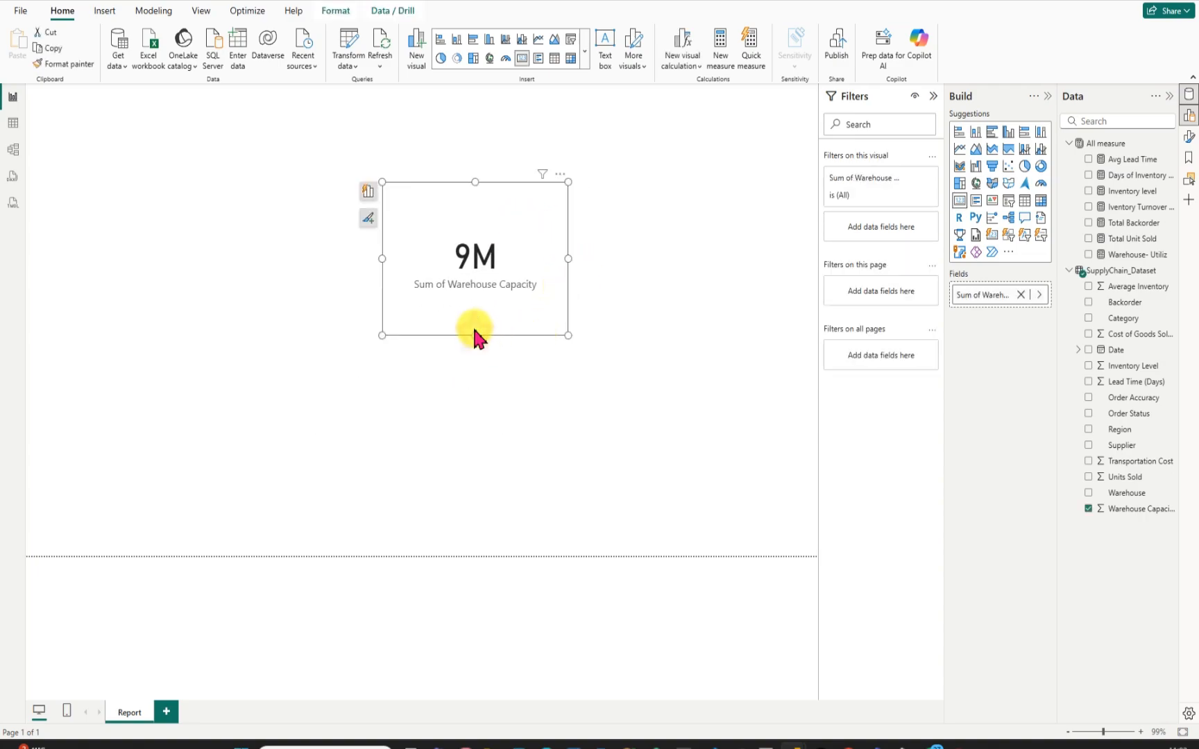
{"action": "left_click_drag", "start_coordinate": [474, 335], "coordinate": [500, 279]}
{"action": "left_click_drag", "start_coordinate": [569, 233], "coordinate": [503, 238]}
{"action": "left_click_drag", "start_coordinate": [441, 274], "coordinate": [441, 258]}
{"action": "left_click_drag", "start_coordinate": [386, 219], "coordinate": [396, 220]}
{"action": "left_click_drag", "start_coordinate": [451, 182], "coordinate": [450, 197]}
{"action": "left_click_drag", "start_coordinate": [451, 258], "coordinate": [451, 249]}
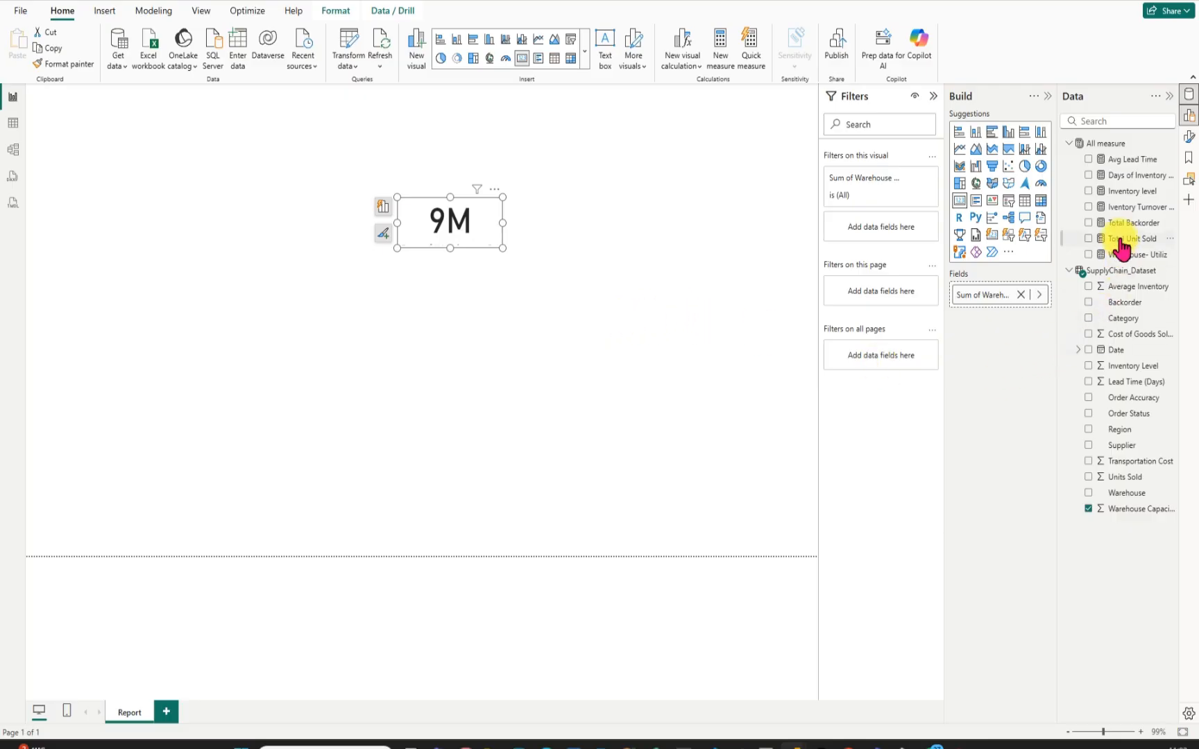
Replace the card's Warehouse Capacity field with the Warehouse- Utiliz measure and make the card tall enough for its label.
{"action": "left_click", "coordinate": [1088, 510]}
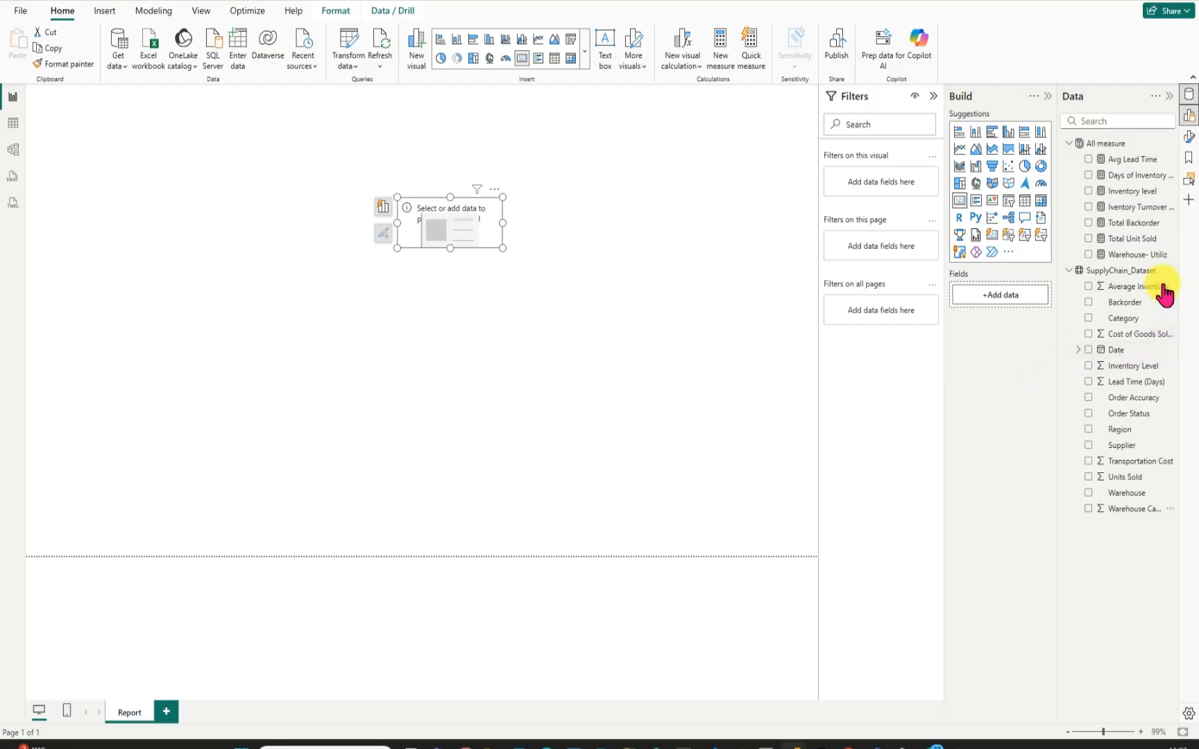
{"action": "left_click", "coordinate": [1091, 258]}
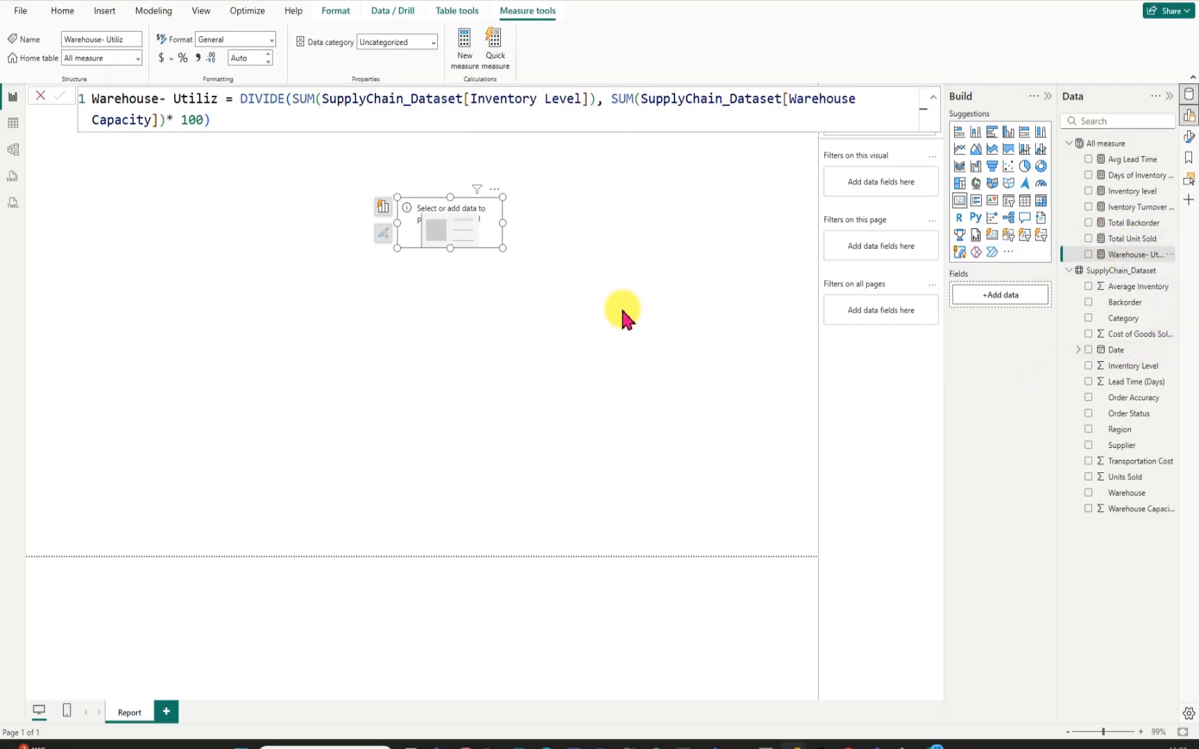
{"action": "left_click", "coordinate": [1088, 255]}
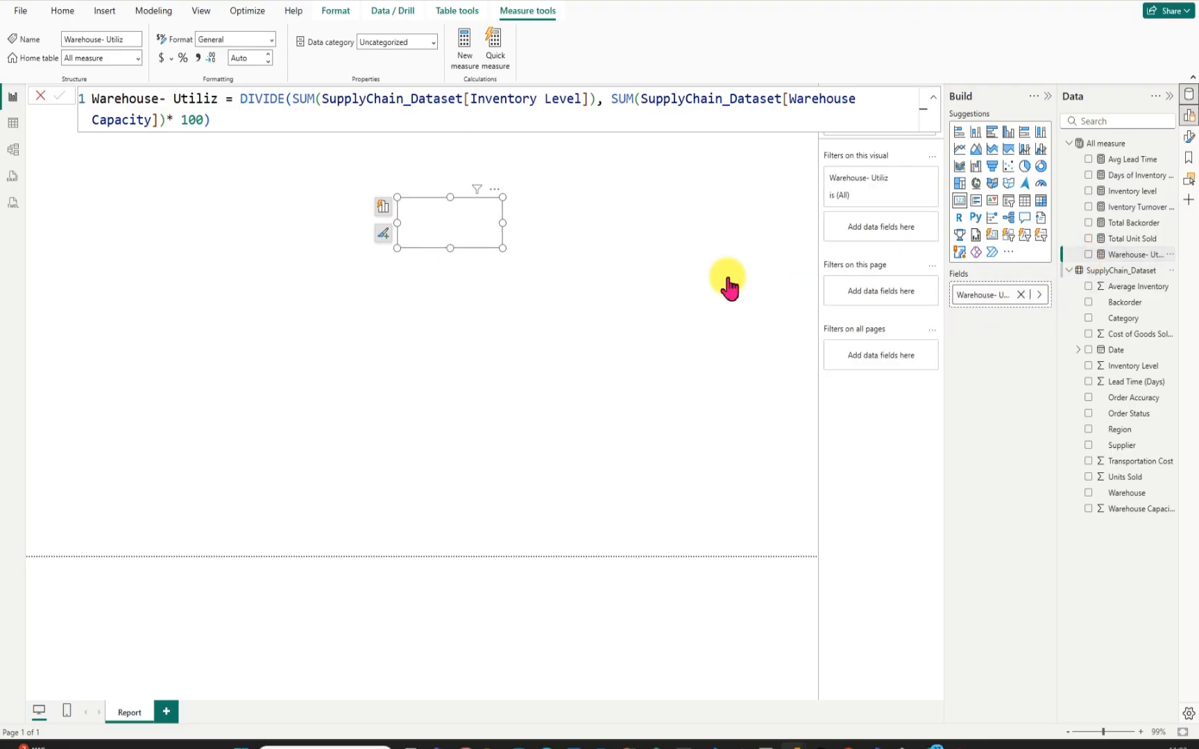
{"action": "left_click_drag", "start_coordinate": [450, 247], "coordinate": [450, 255]}
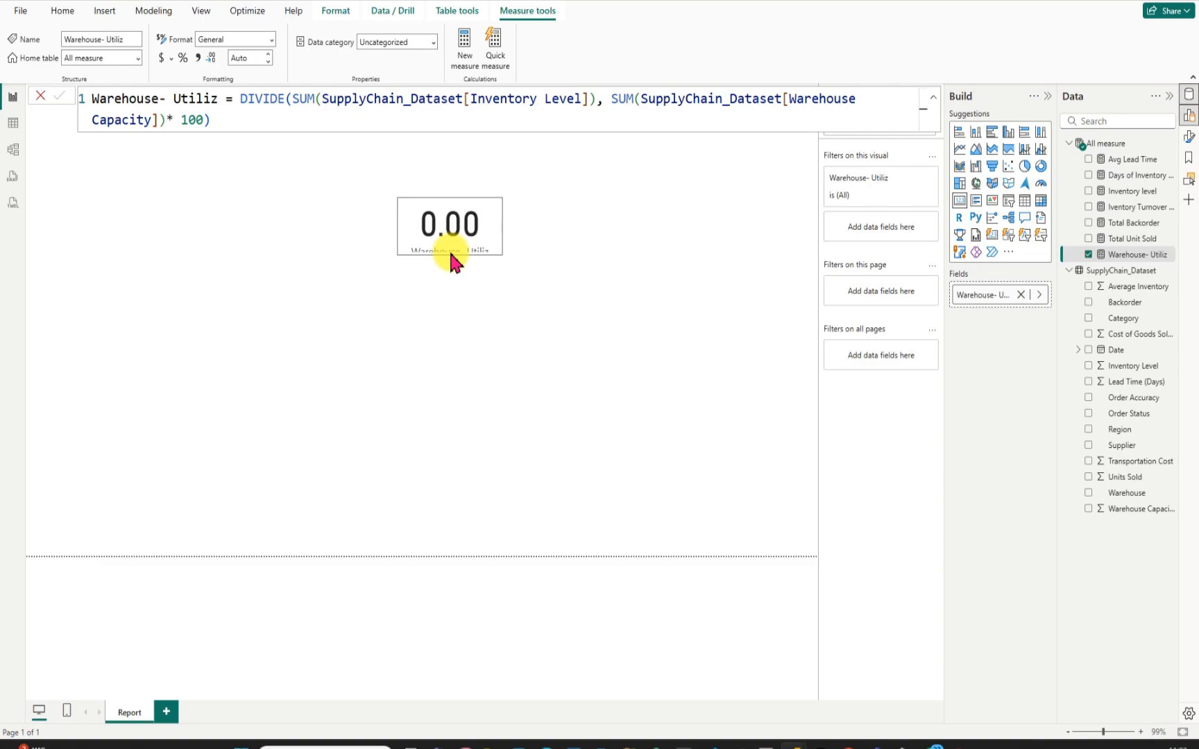
{"action": "left_click_drag", "start_coordinate": [451, 255], "coordinate": [451, 267]}
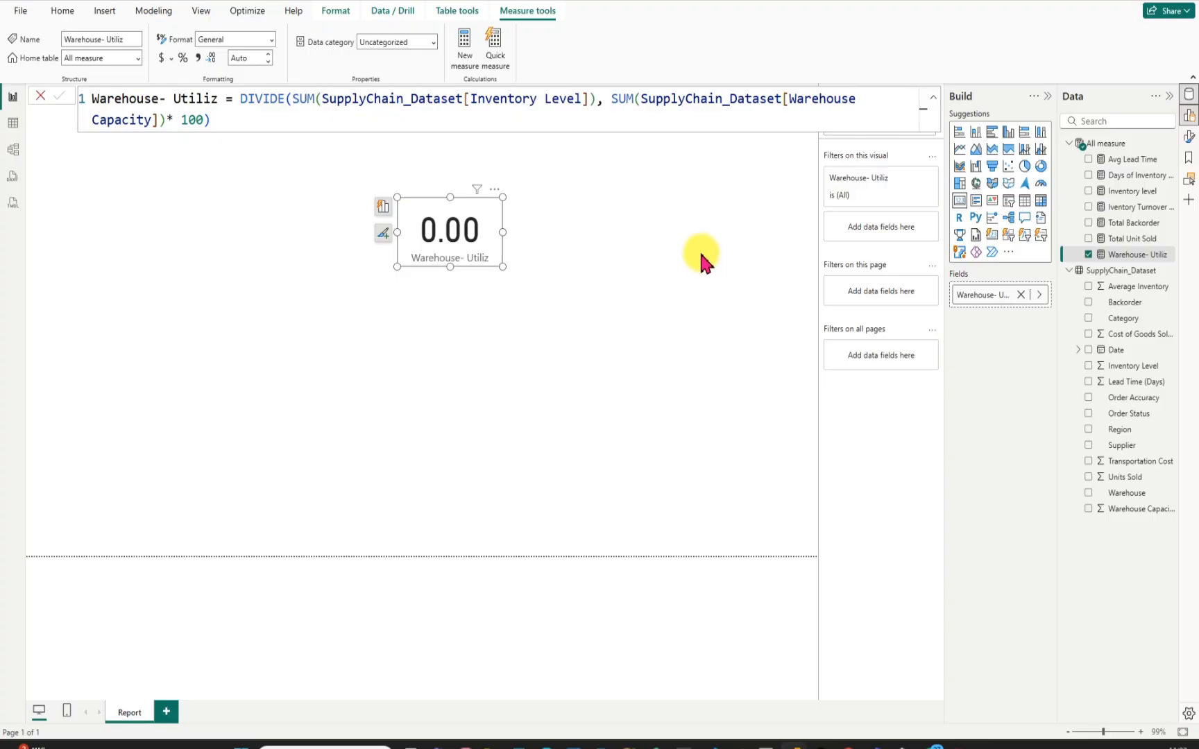
Correct the Warehouse- Utiliz formula so that the DIVIDE function closes before the multiplication by 100, and commit it.
{"action": "left_click", "coordinate": [216, 118]}
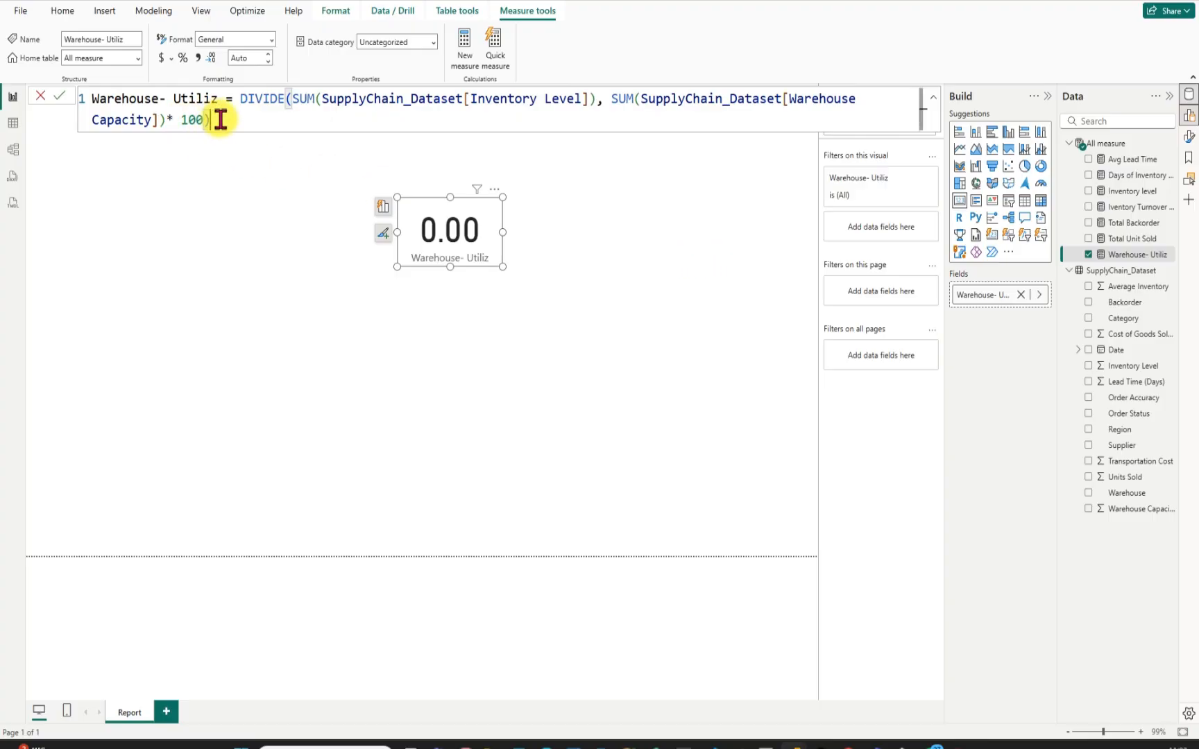
{"action": "left_click", "coordinate": [167, 123]}
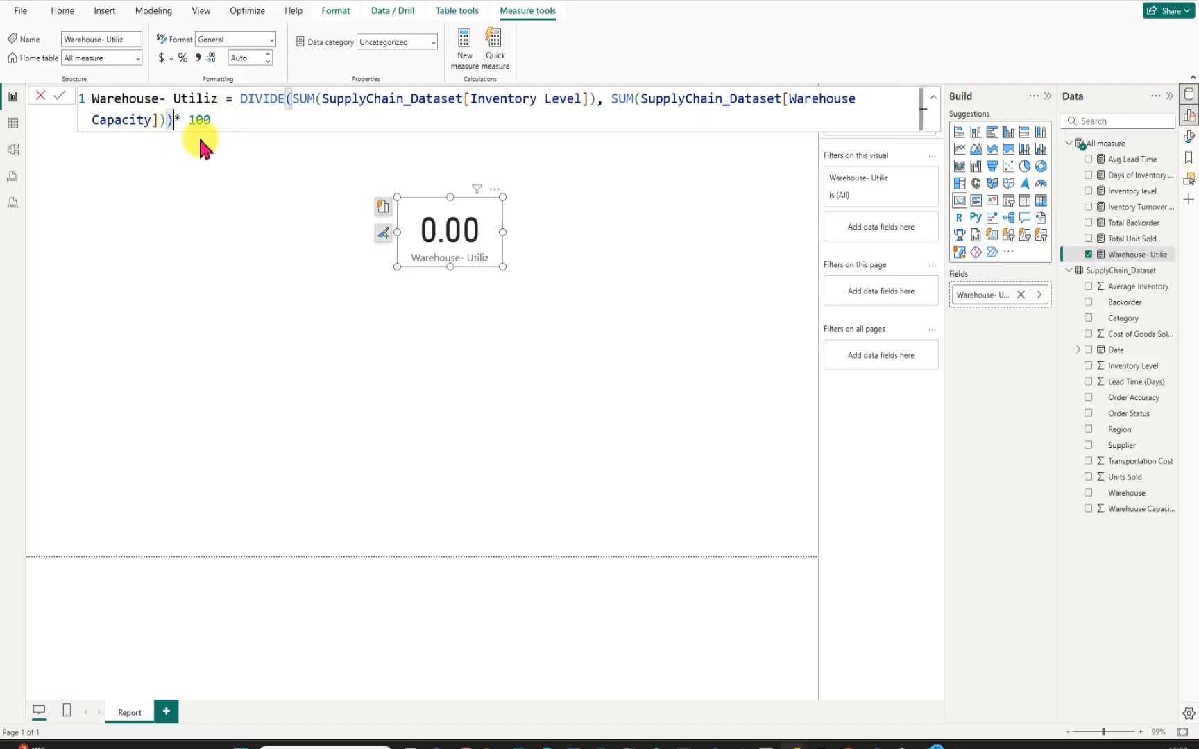
{"action": "left_click", "coordinate": [195, 121]}
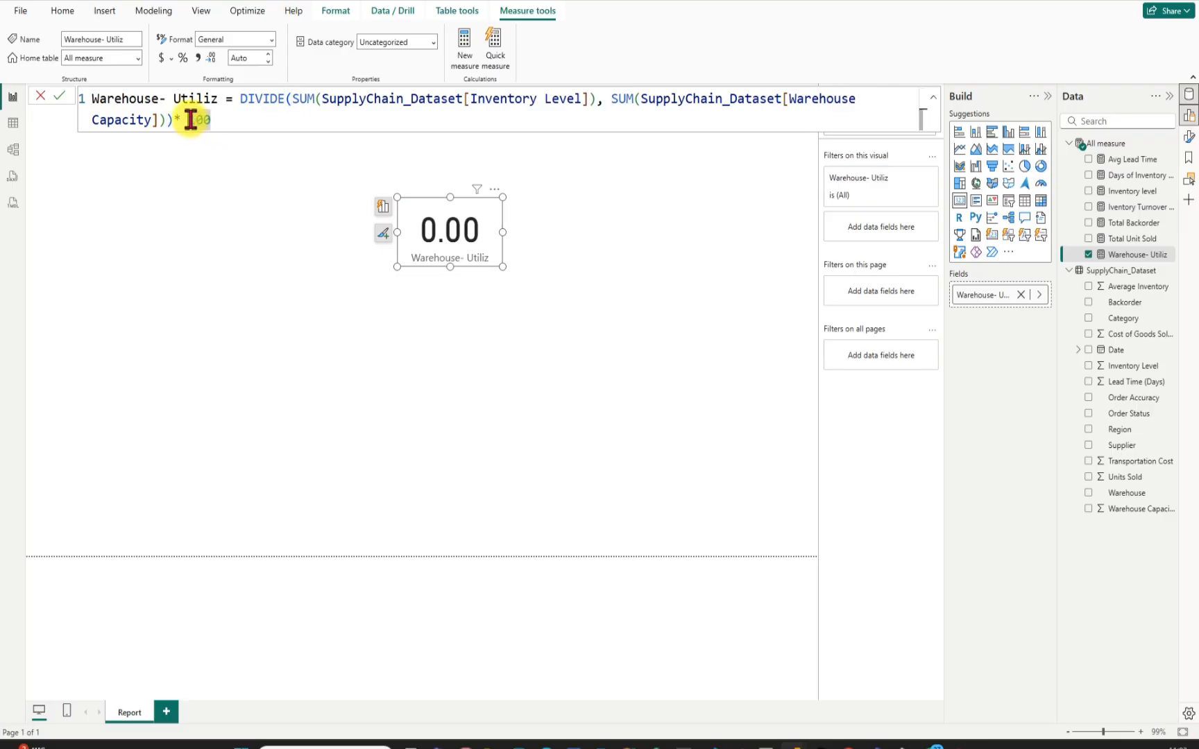
{"action": "left_click", "coordinate": [59, 96]}
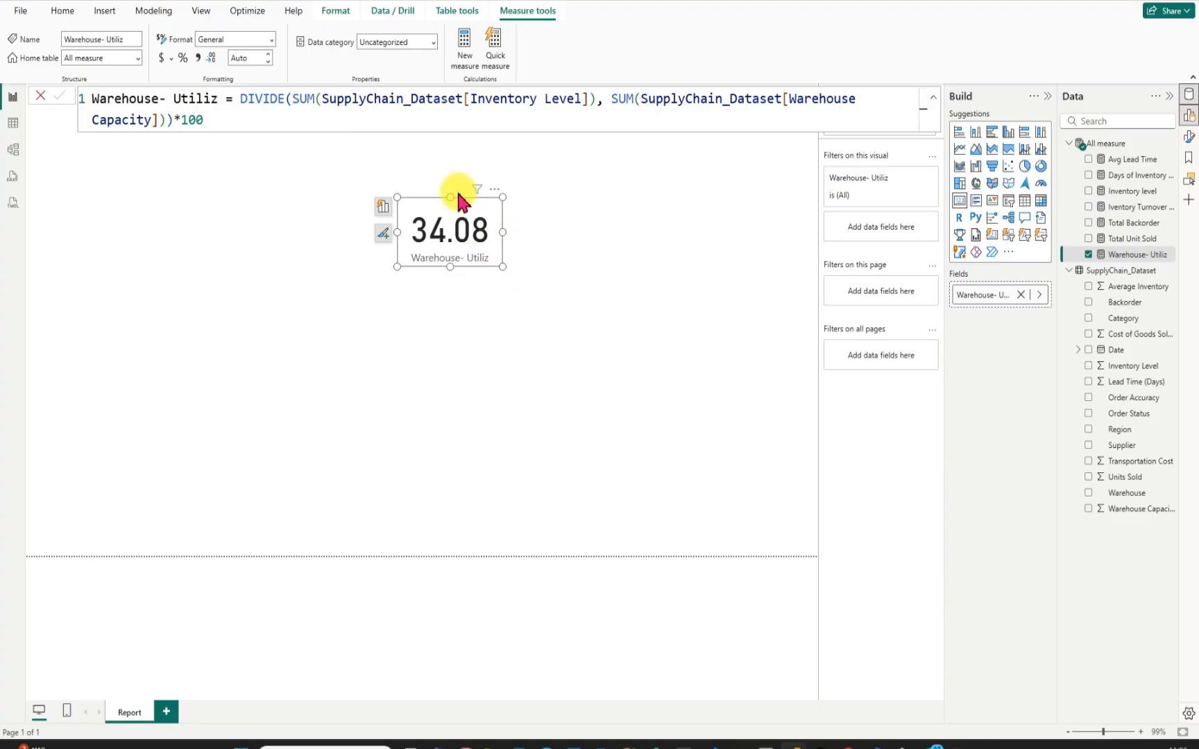
Trim the height of the Warehouse- Utiliz card, turning off its category label and turning on its title.
{"action": "left_click_drag", "start_coordinate": [449, 199], "coordinate": [448, 206]}
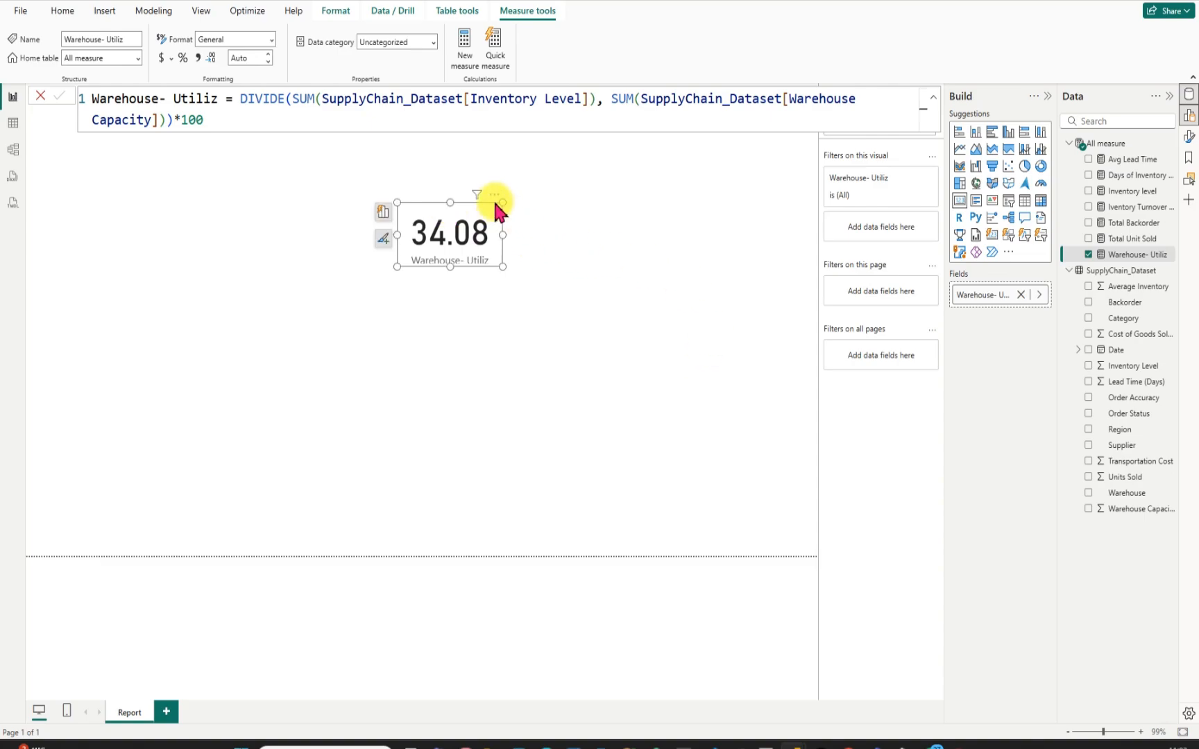
{"action": "left_click", "coordinate": [494, 197]}
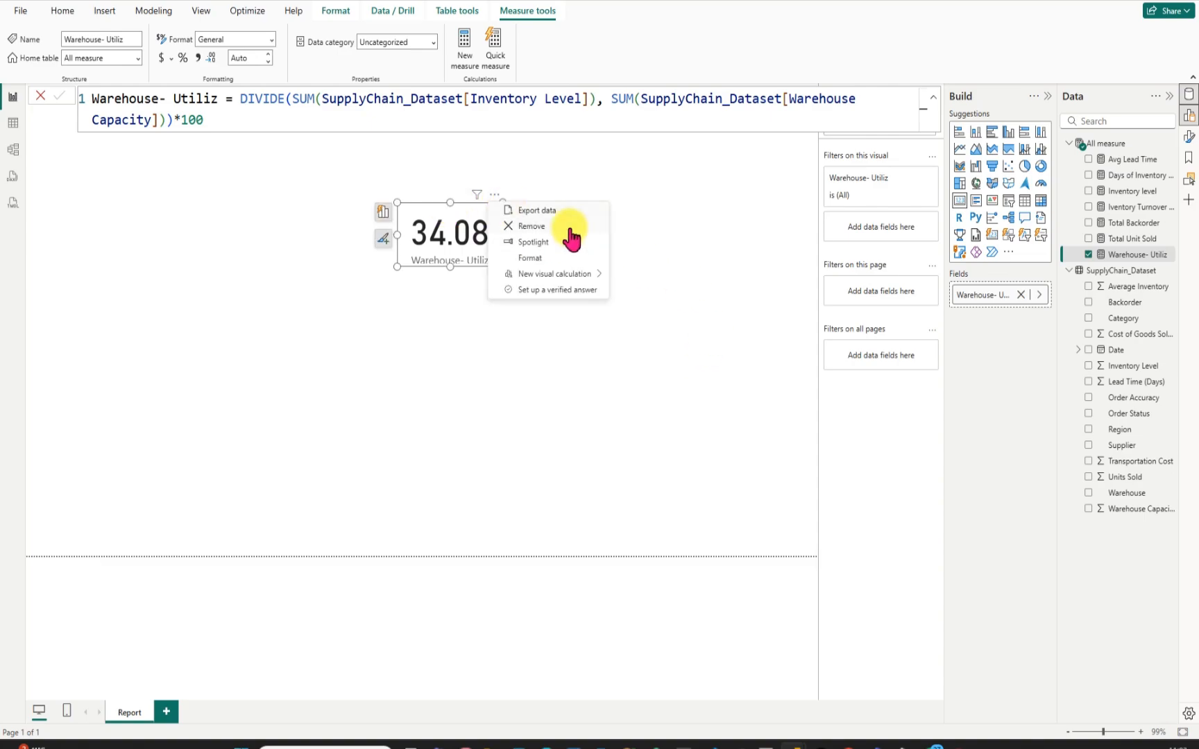
{"action": "left_click", "coordinate": [540, 260]}
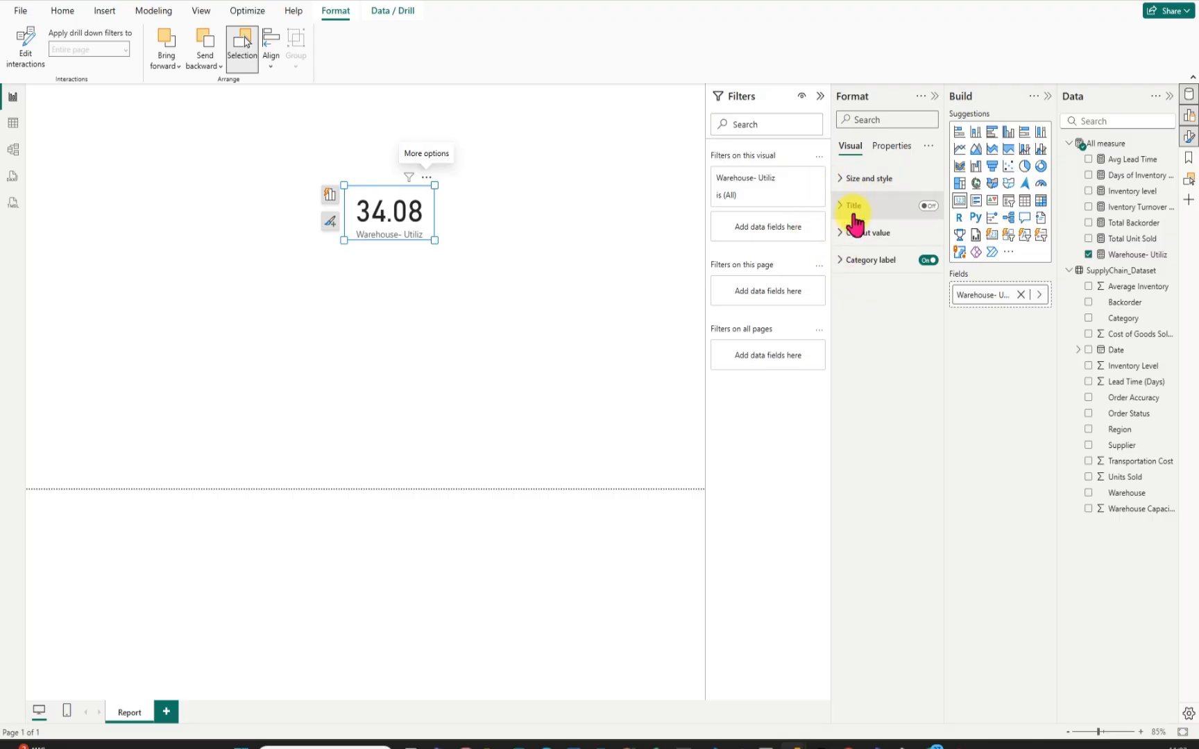
{"action": "left_click", "coordinate": [928, 262]}
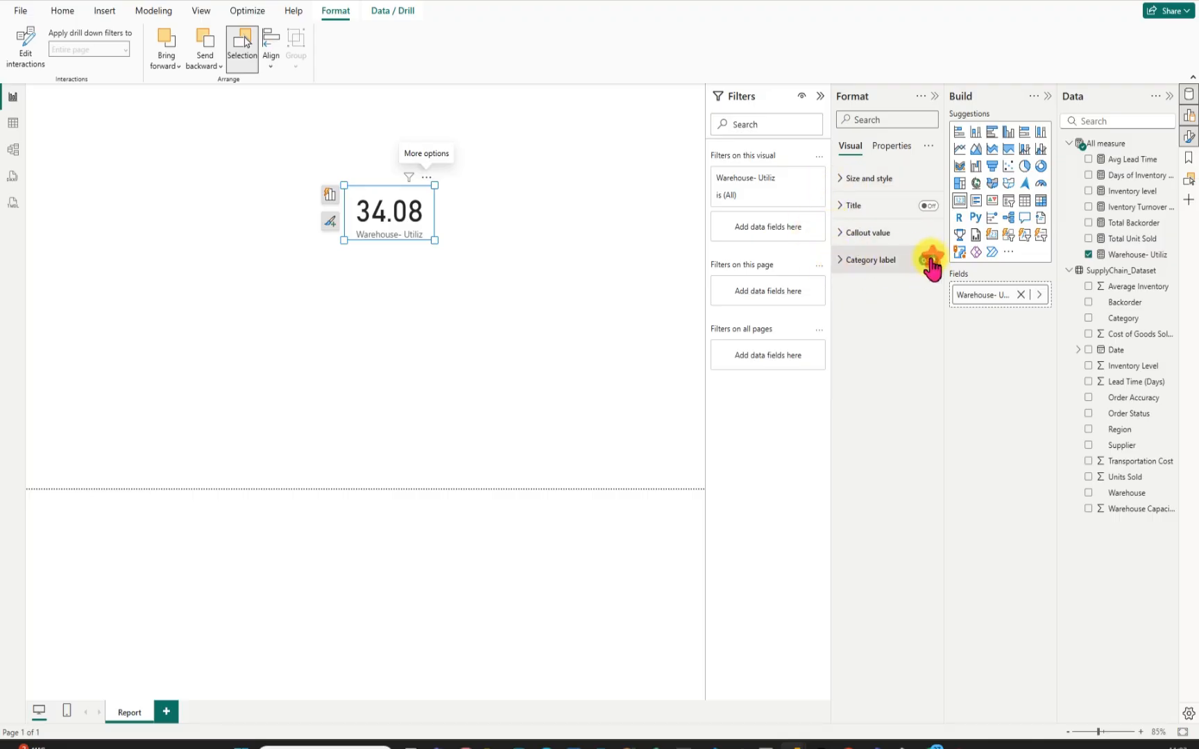
{"action": "left_click", "coordinate": [927, 206]}
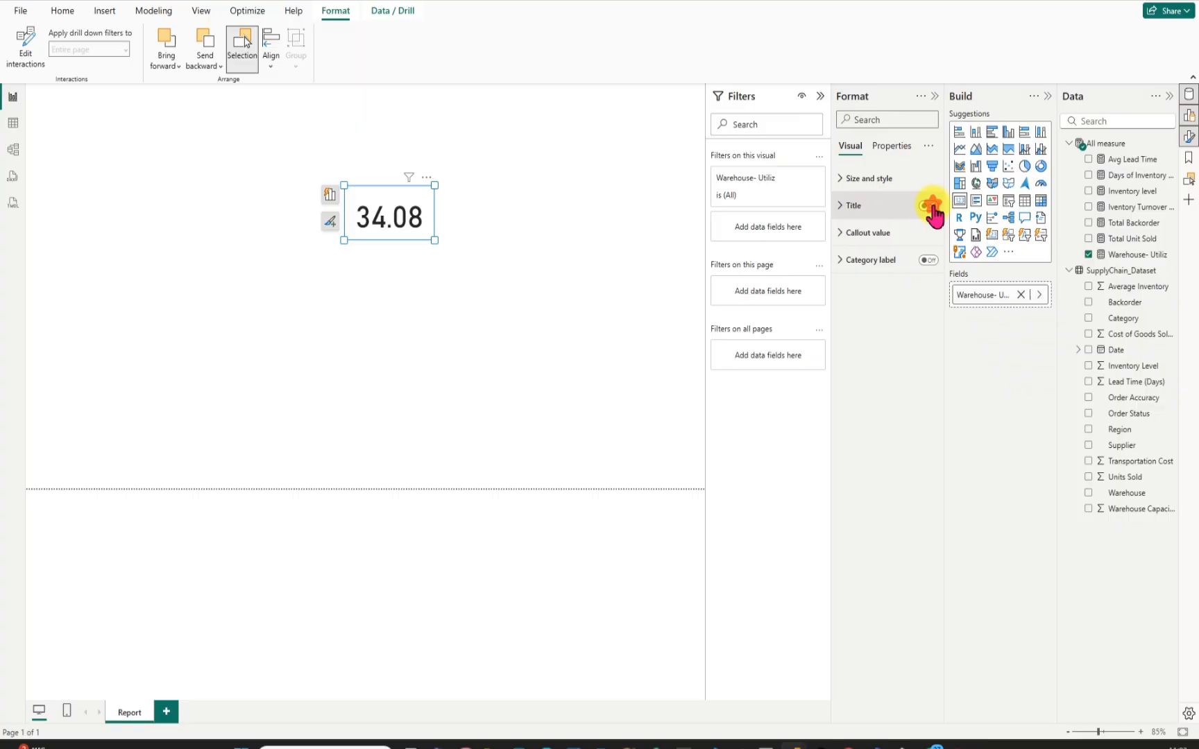
Set the card's title to Warehouse Utiliz, centered and in italics, and widen the card slightly while reducing its height.
{"action": "left_click", "coordinate": [841, 207]}
{"action": "left_click", "coordinate": [861, 270]}
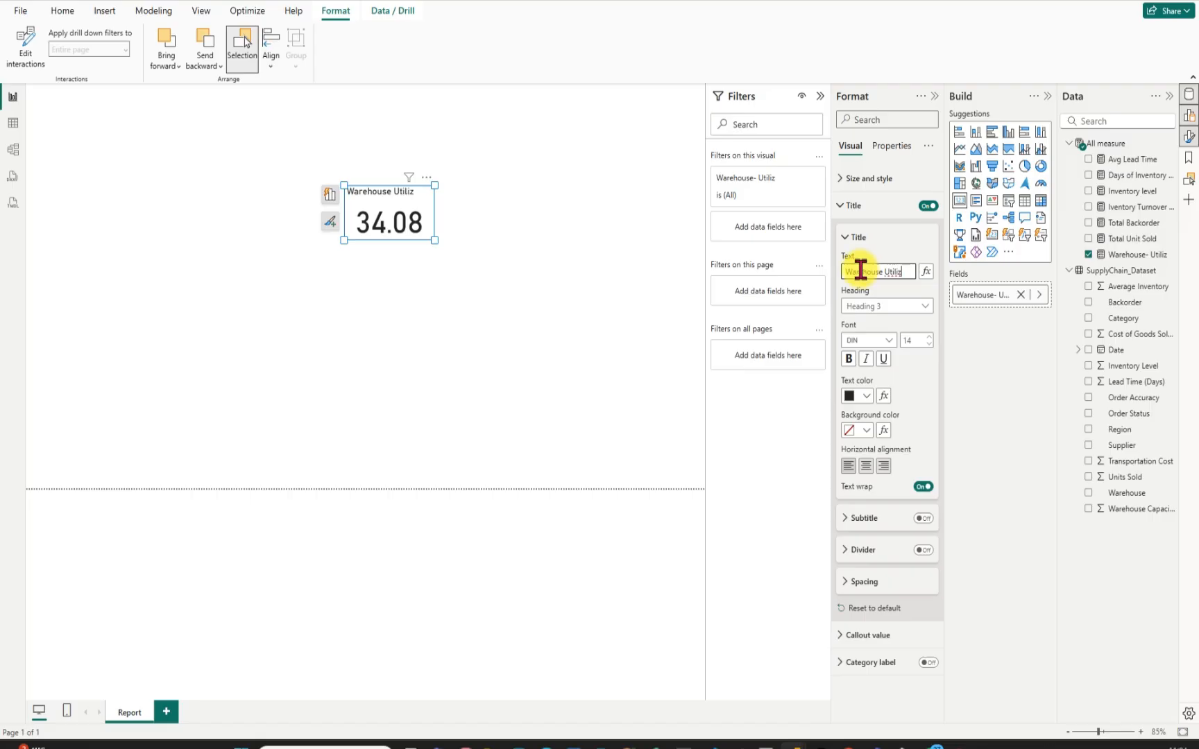
{"action": "left_click_drag", "start_coordinate": [434, 241], "coordinate": [451, 235]}
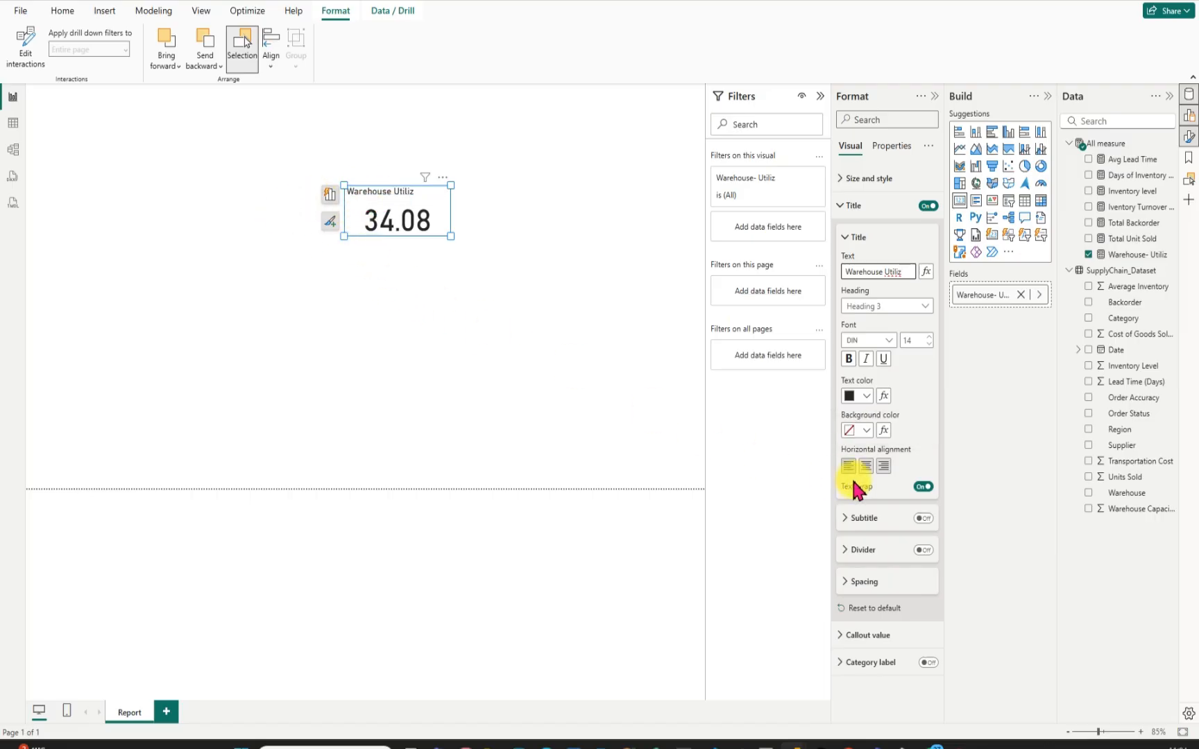
{"action": "left_click", "coordinate": [866, 466]}
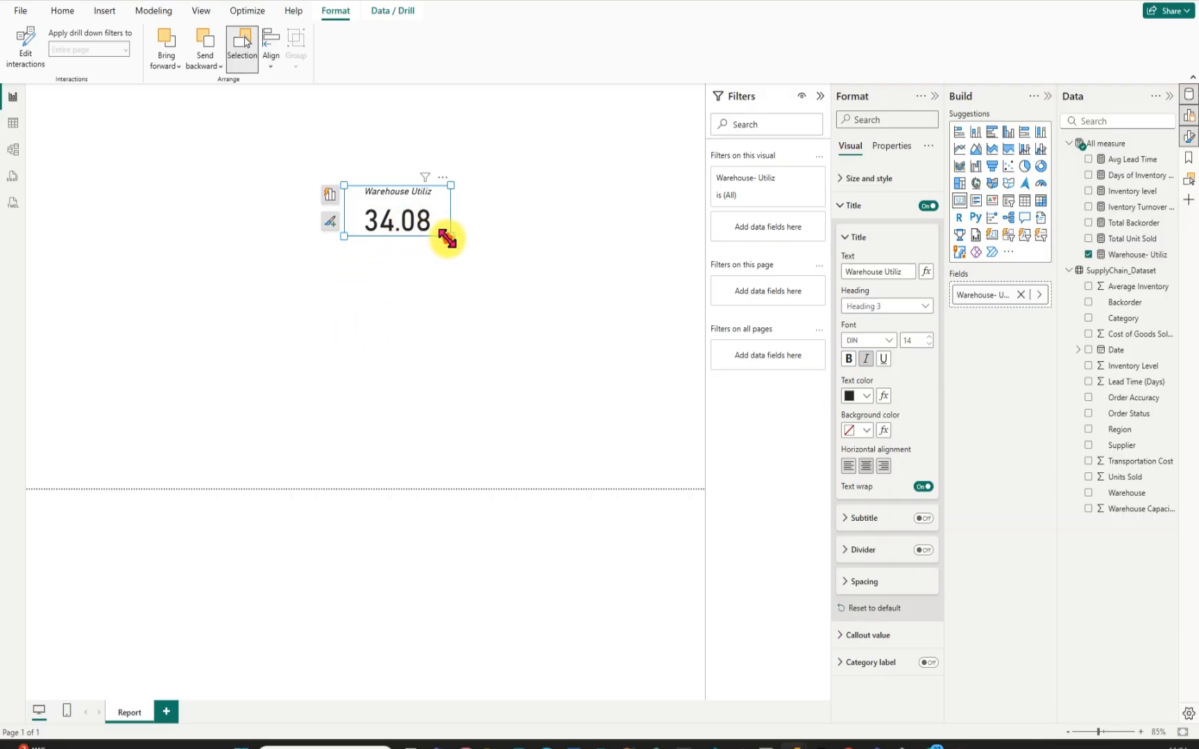
Narrow the Warehouse Utiliz card slightly and turn on its visual border.
{"action": "left_click_drag", "start_coordinate": [447, 238], "coordinate": [445, 239]}
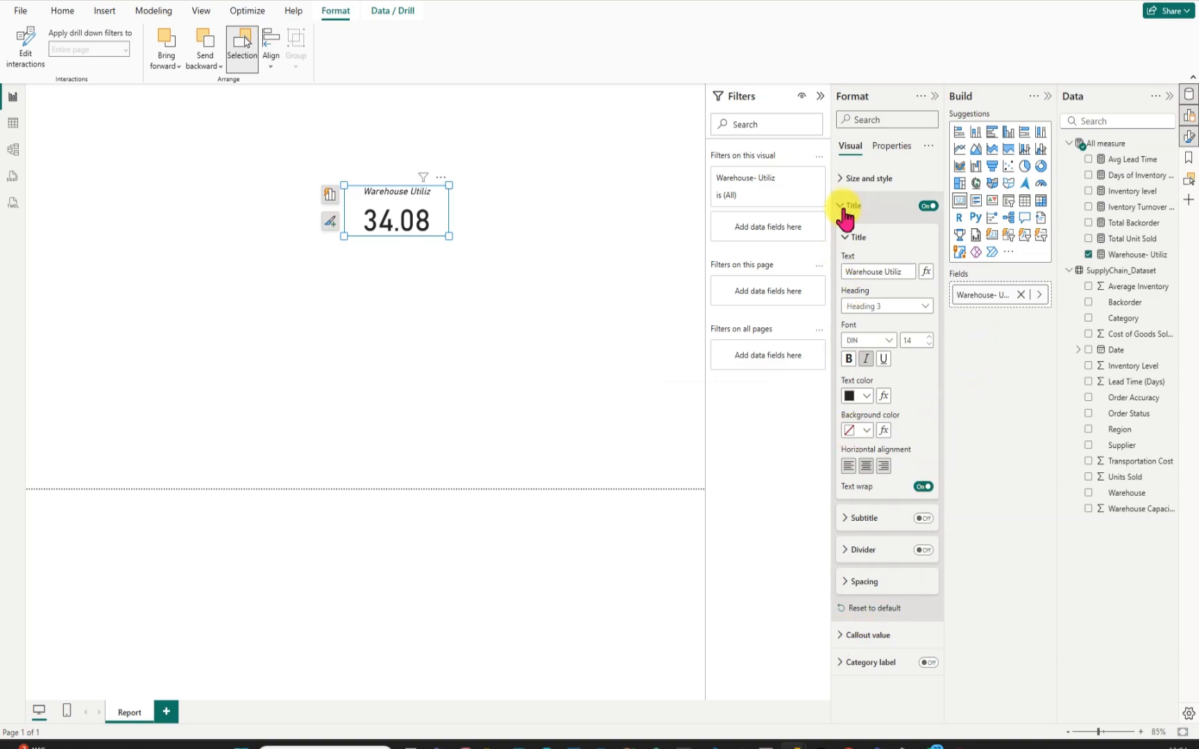
{"action": "left_click", "coordinate": [841, 181]}
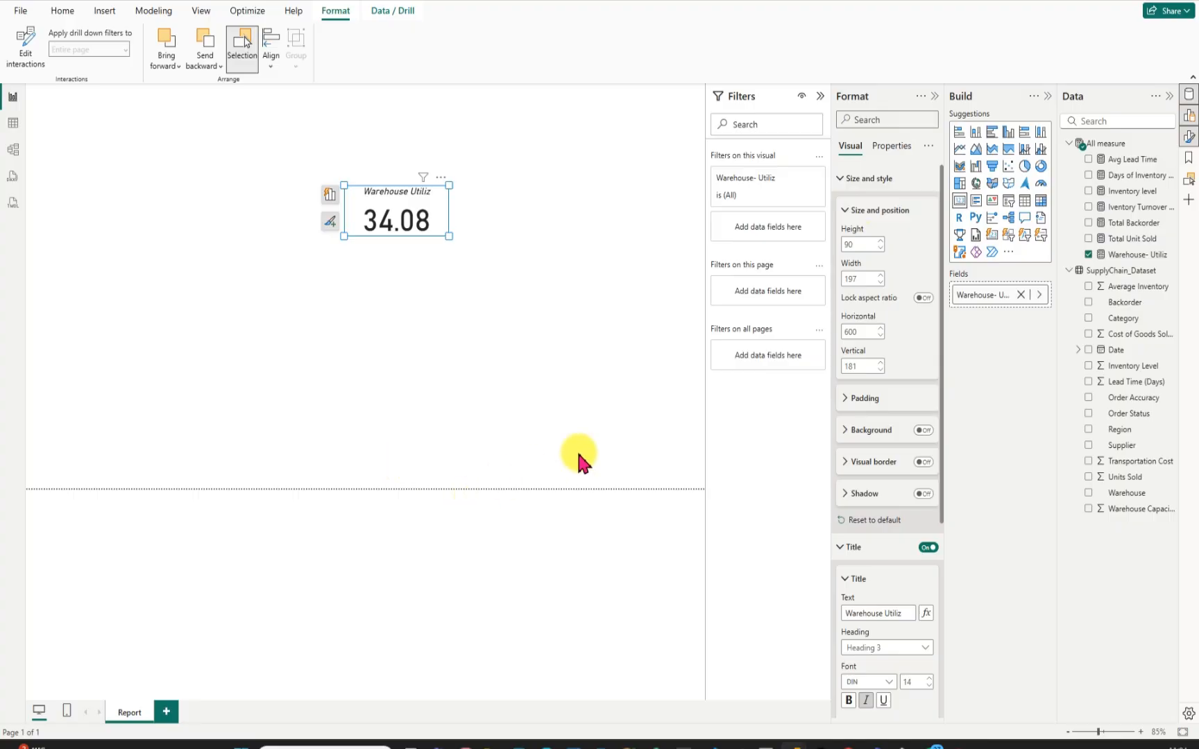
{"action": "left_click", "coordinate": [922, 463]}
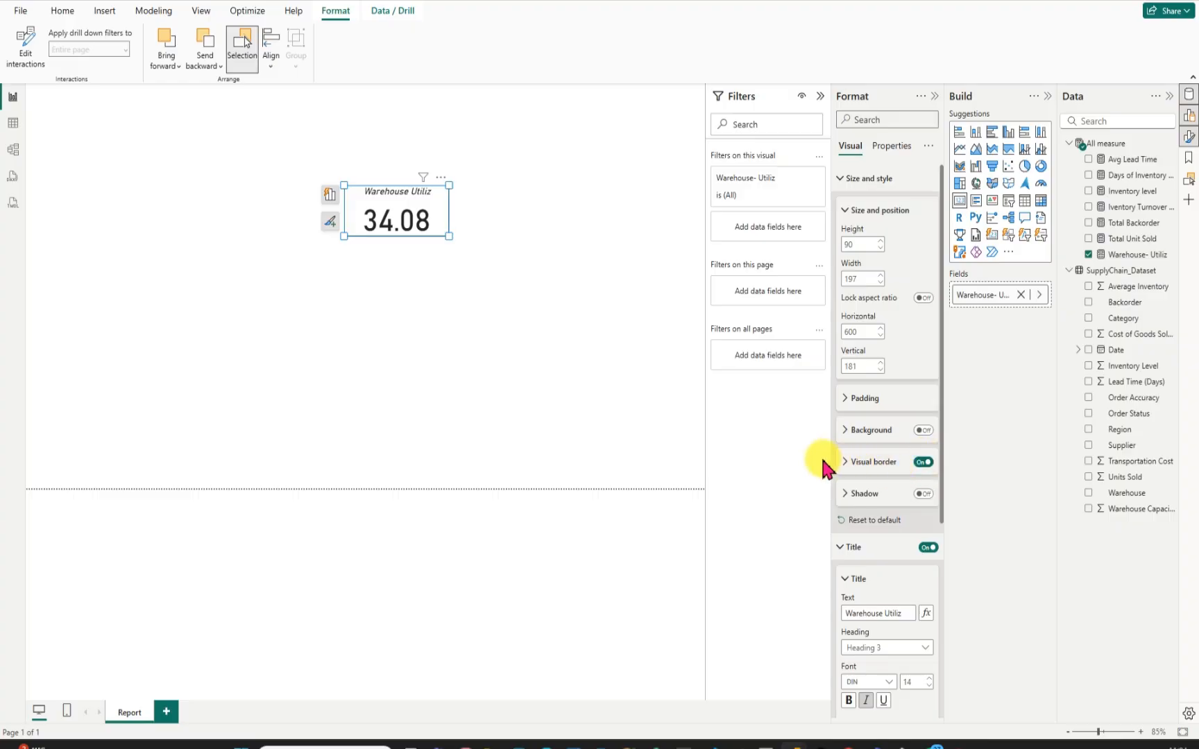
Switch to the Ivent_Supply_Chain report and open the size and style settings of its Warehouse-Utiliz card.
{"action": "mouse_move", "coordinate": [765, 725]}
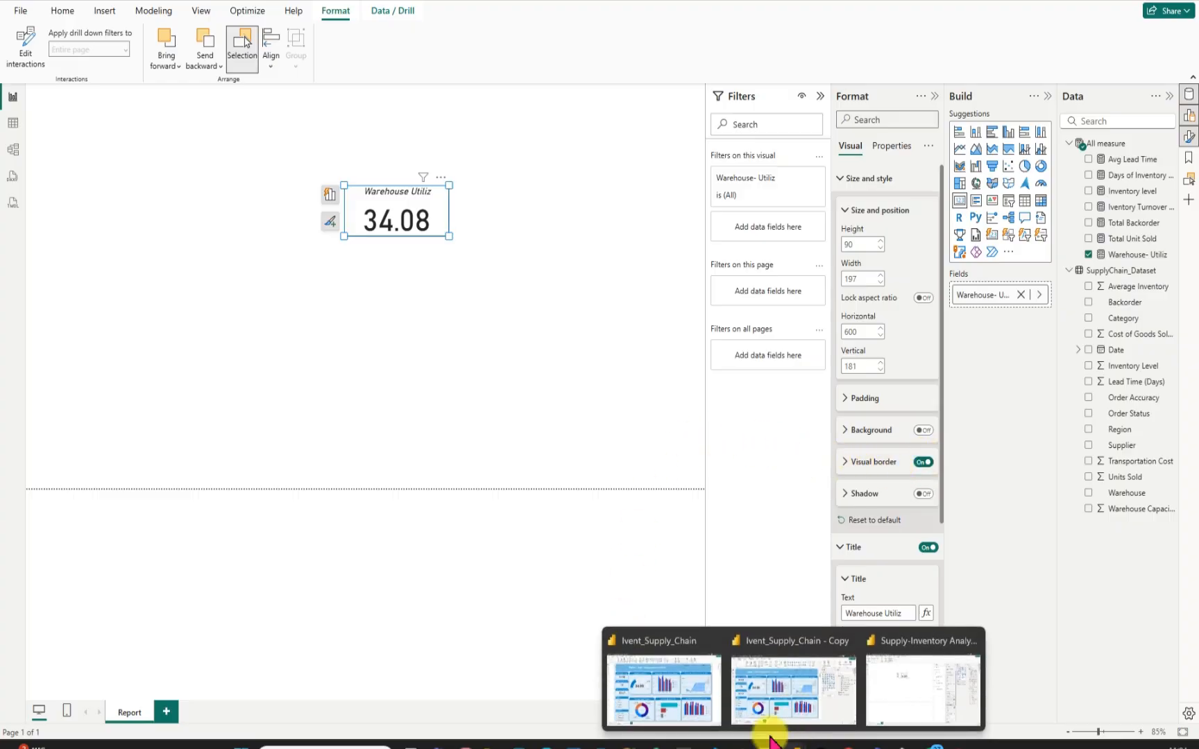
{"action": "left_click", "coordinate": [687, 687]}
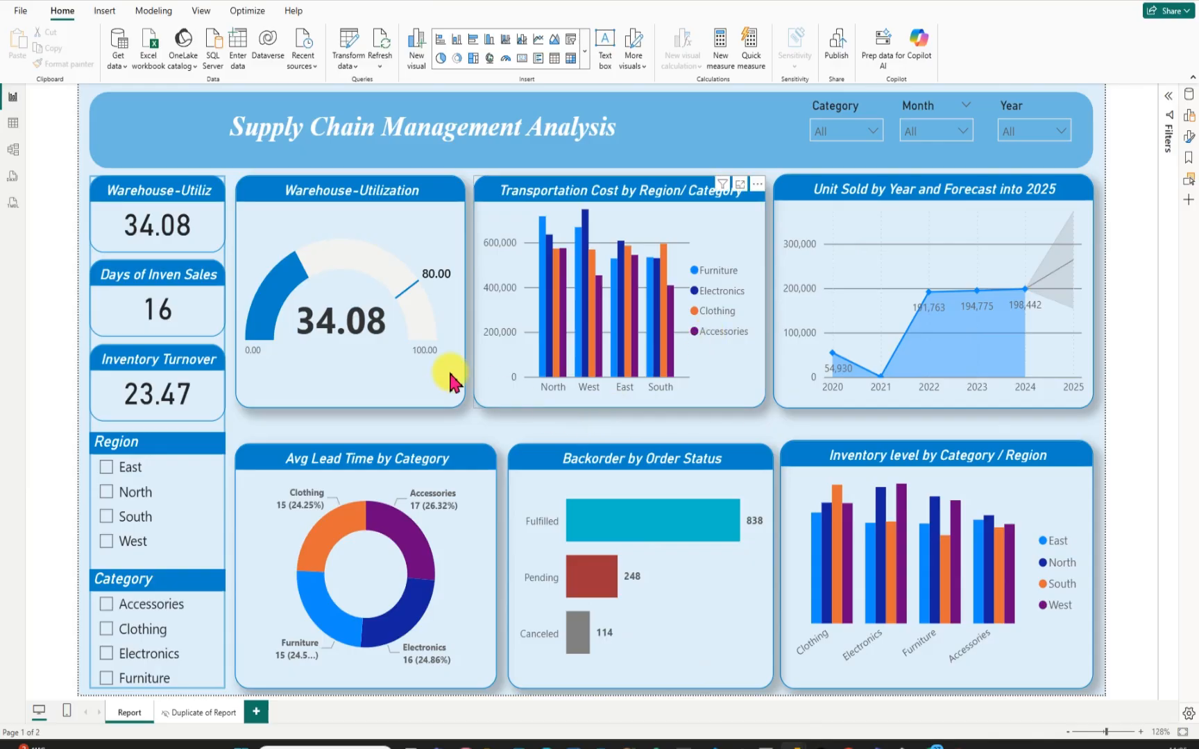
{"action": "left_click", "coordinate": [98, 190]}
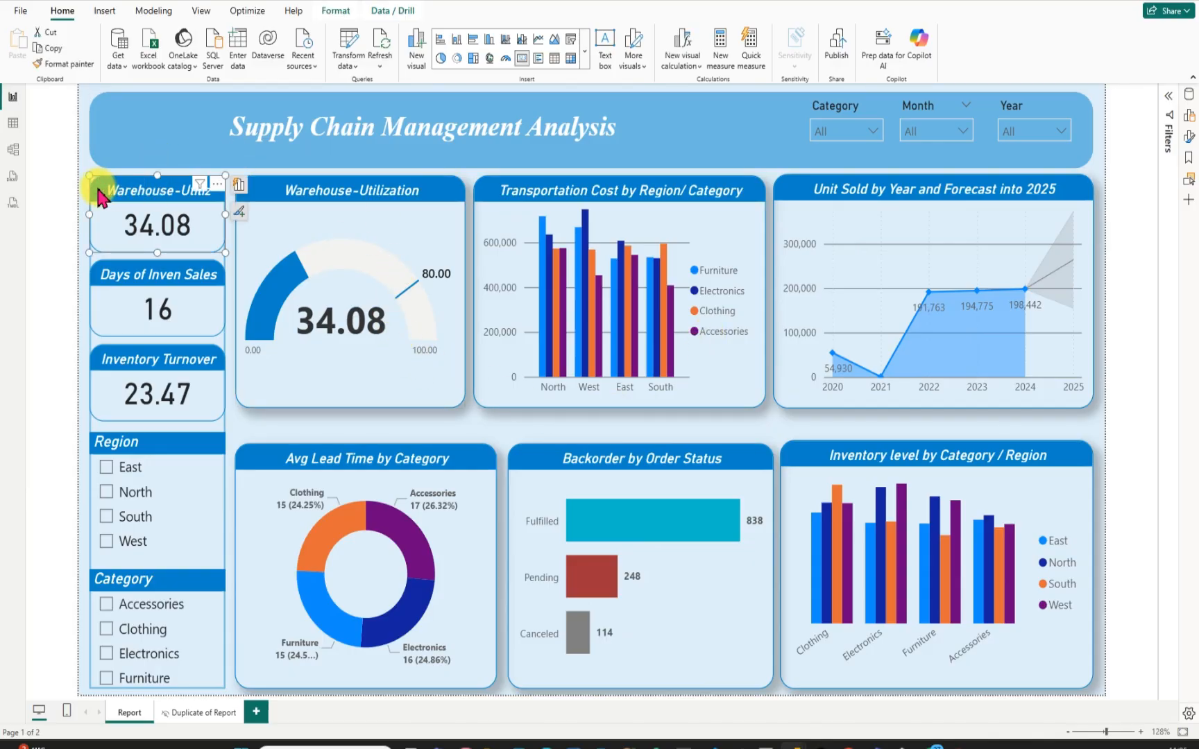
{"action": "left_click", "coordinate": [217, 185]}
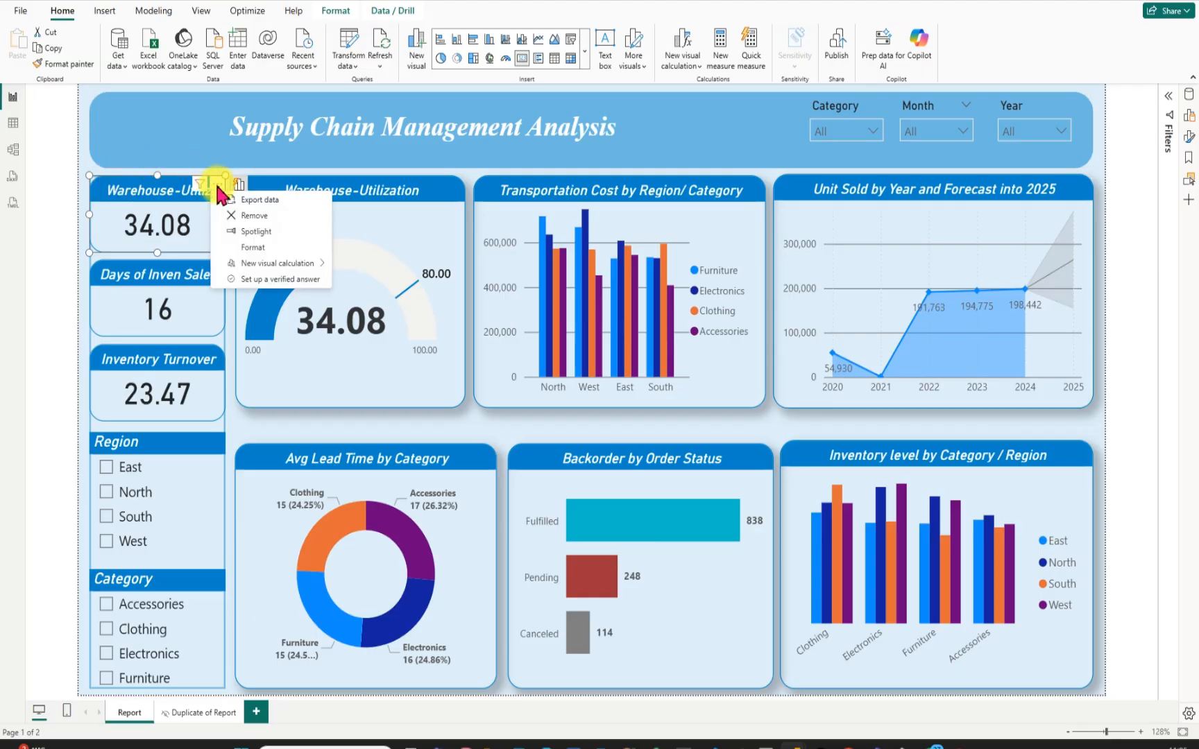
{"action": "left_click", "coordinate": [271, 249]}
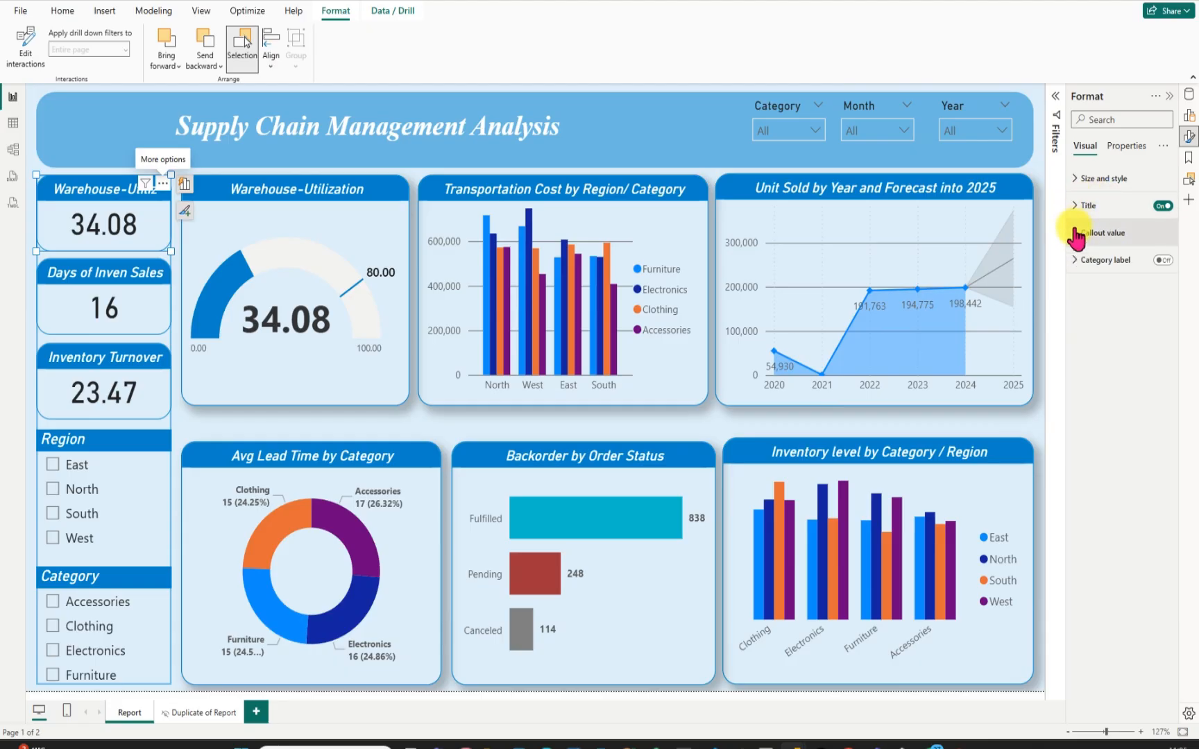
{"action": "left_click", "coordinate": [1076, 182]}
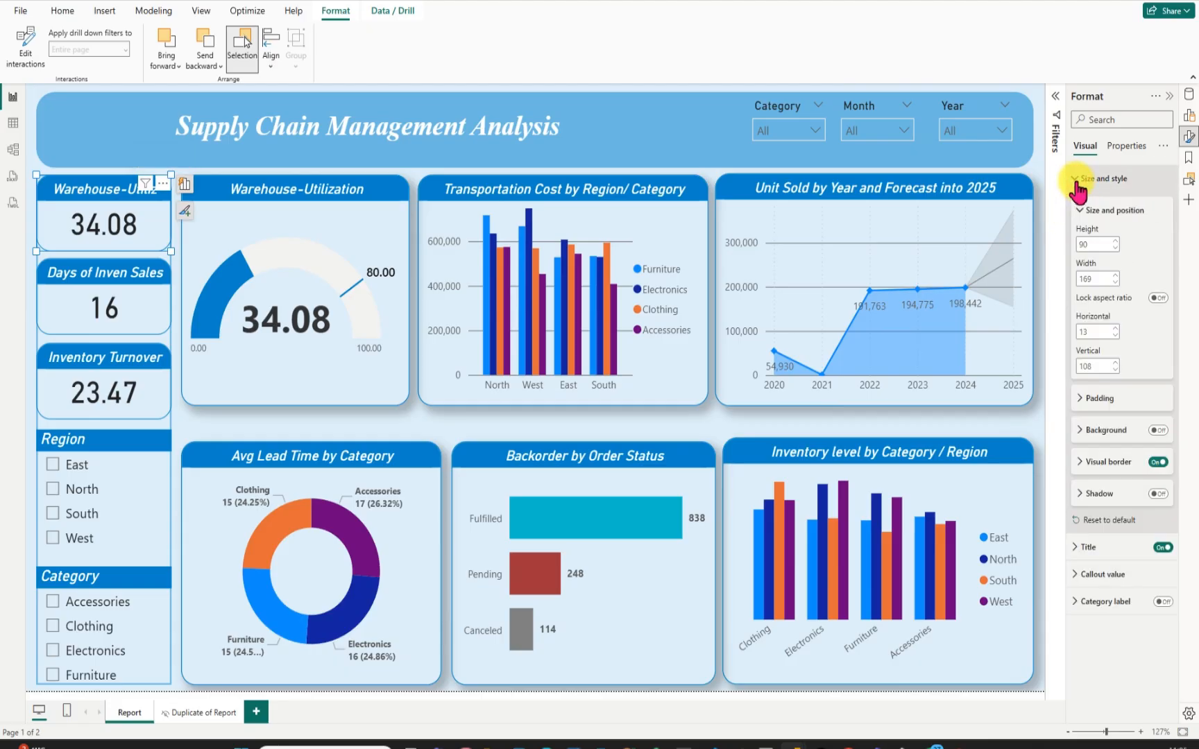
Copy the hex code of the reference card's visual border color.
{"action": "left_click", "coordinate": [1081, 464]}
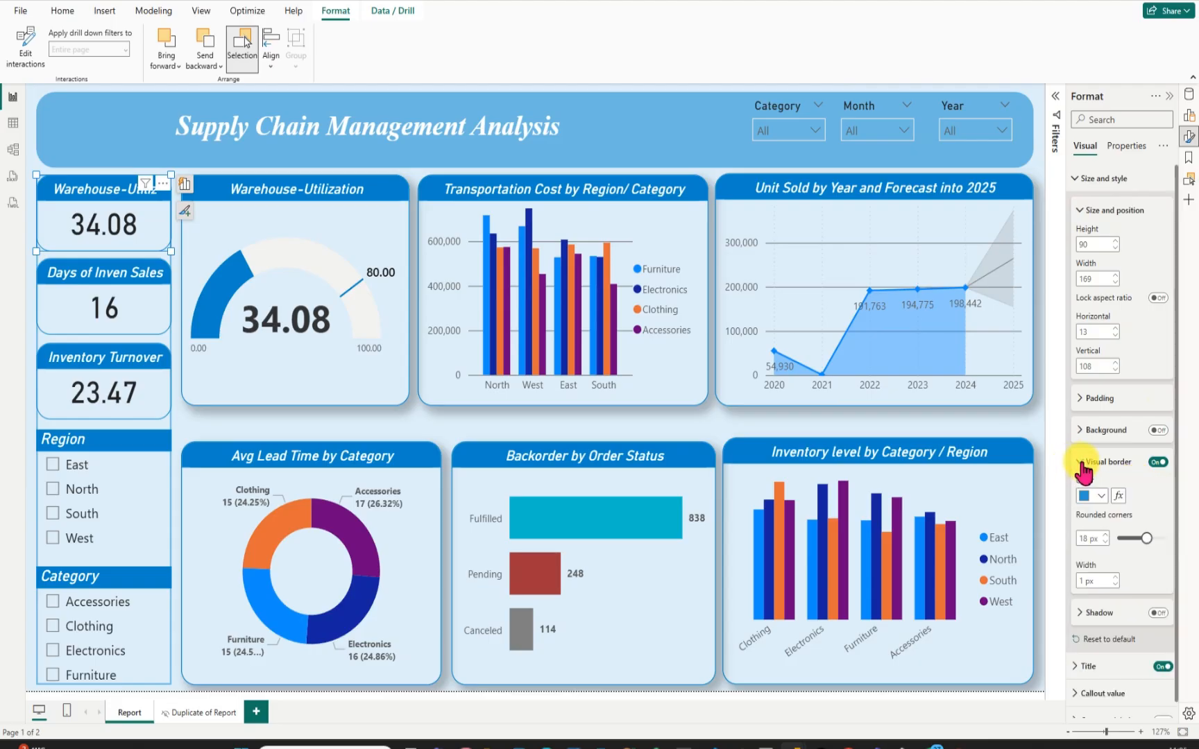
{"action": "left_click", "coordinate": [1103, 494]}
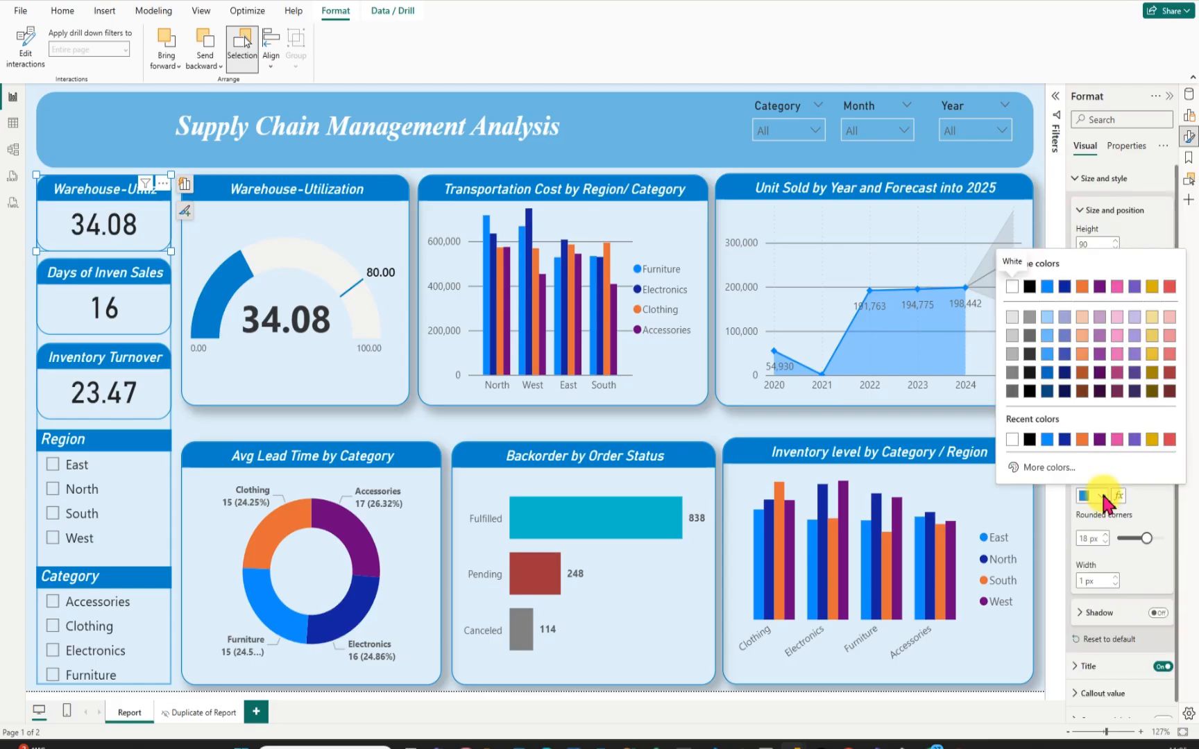
{"action": "left_click", "coordinate": [1055, 467]}
{"action": "left_click", "coordinate": [1048, 457]}
{"action": "key", "text": "ctrl+c"}
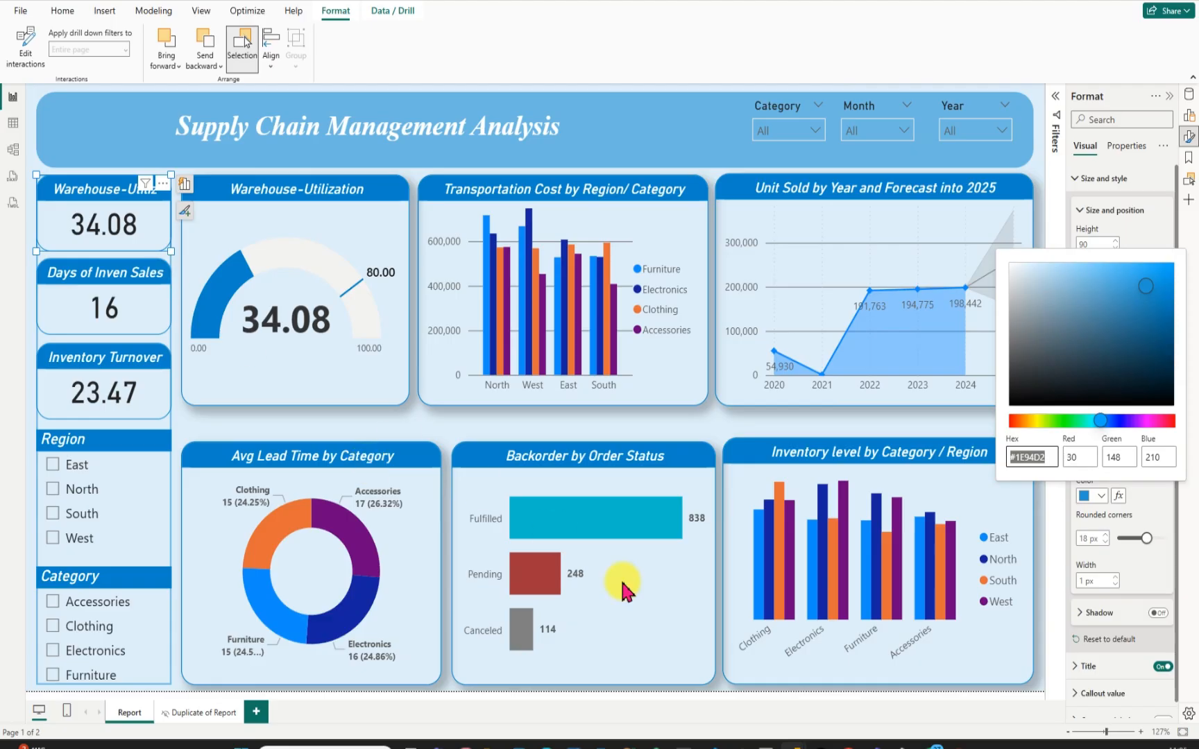
Return to the Supply-Inventory report and set the Warehouse Utiliz card's title background color to the copied hex value #1E94D2.
{"action": "mouse_move", "coordinate": [796, 744]}
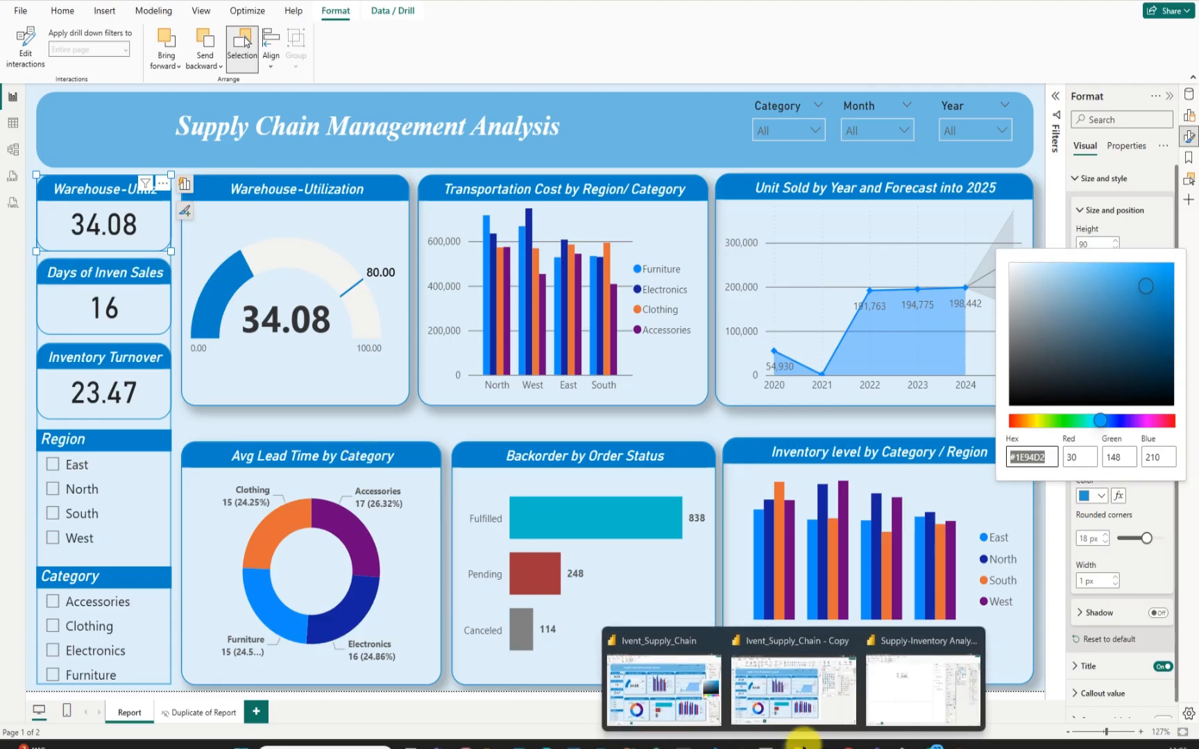
{"action": "left_click", "coordinate": [886, 707]}
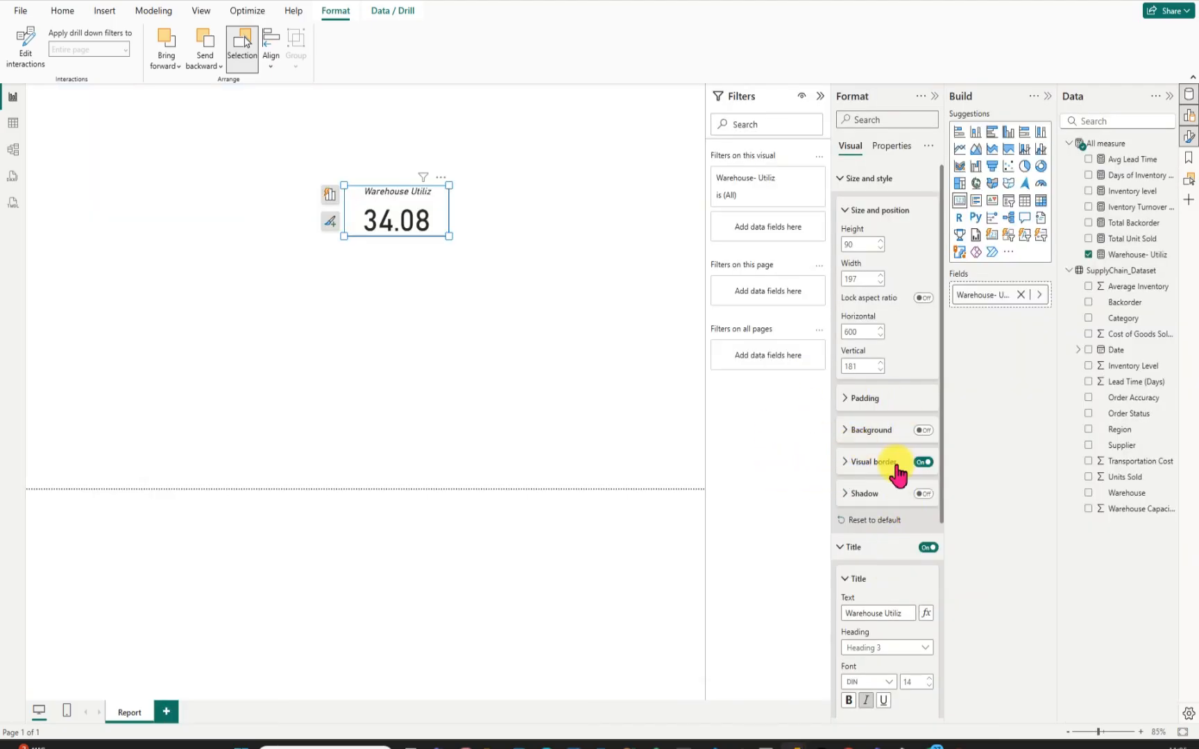
{"action": "left_click_drag", "start_coordinate": [940, 416], "coordinate": [939, 549]}
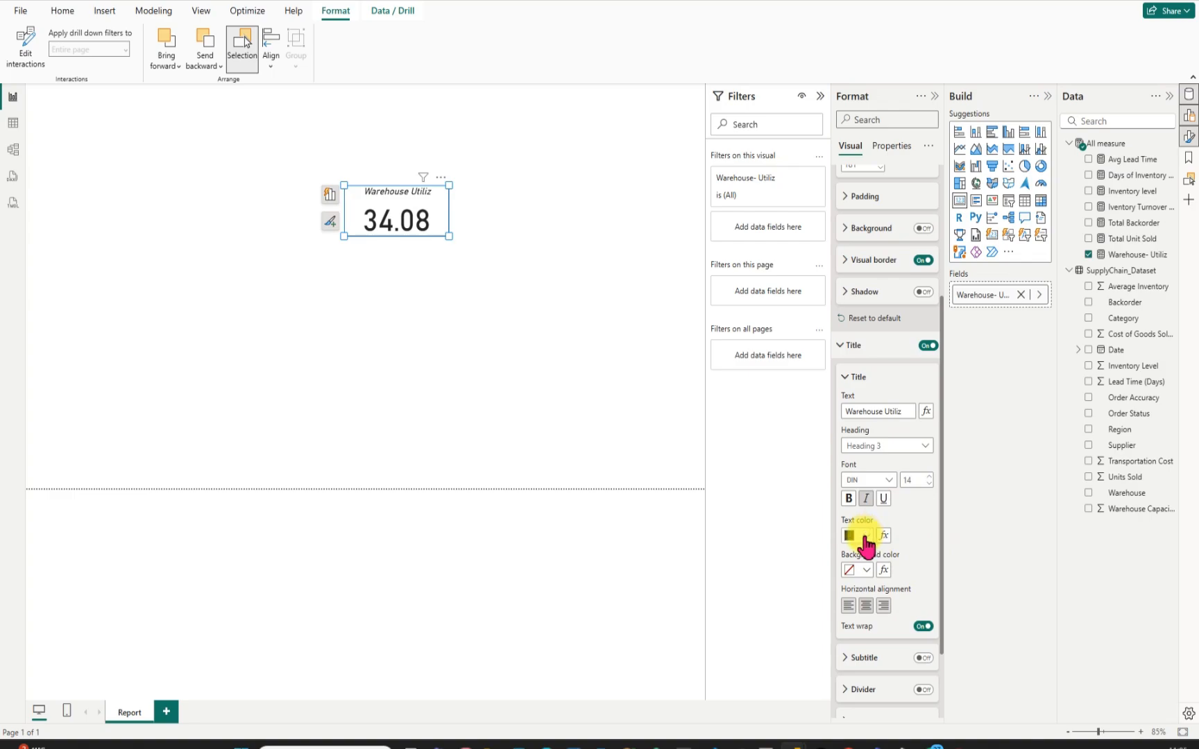
{"action": "left_click", "coordinate": [867, 570]}
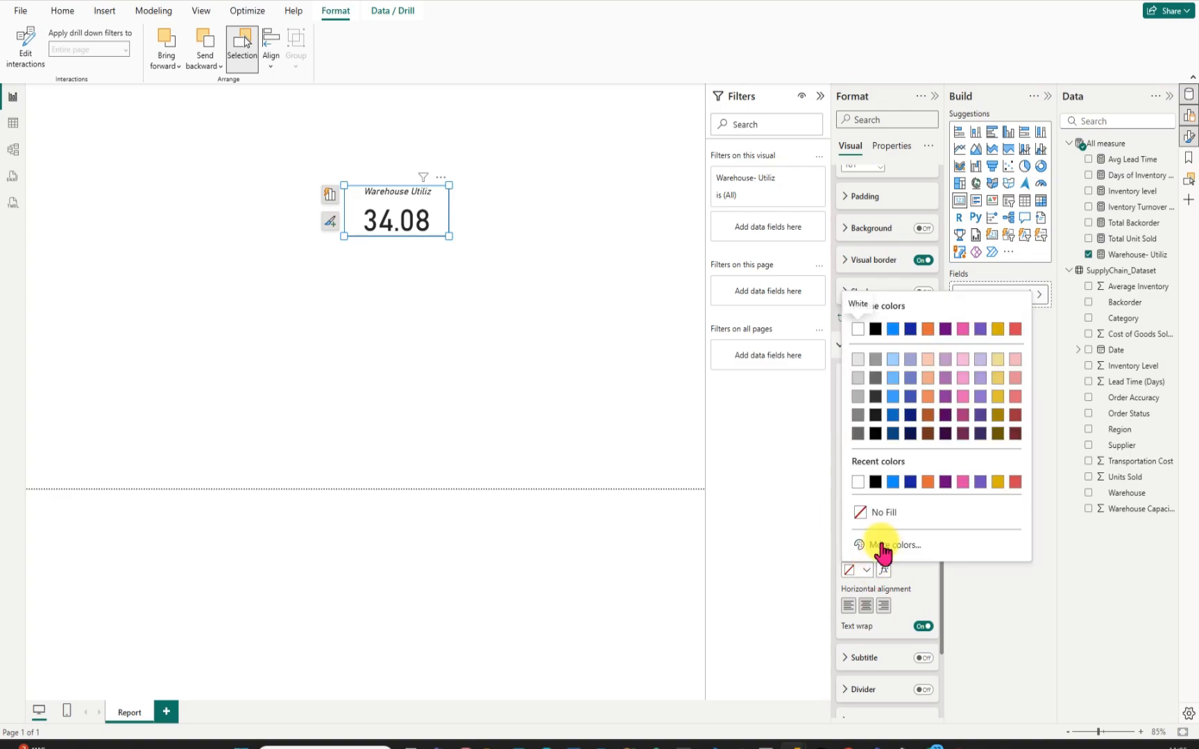
{"action": "left_click", "coordinate": [879, 544]}
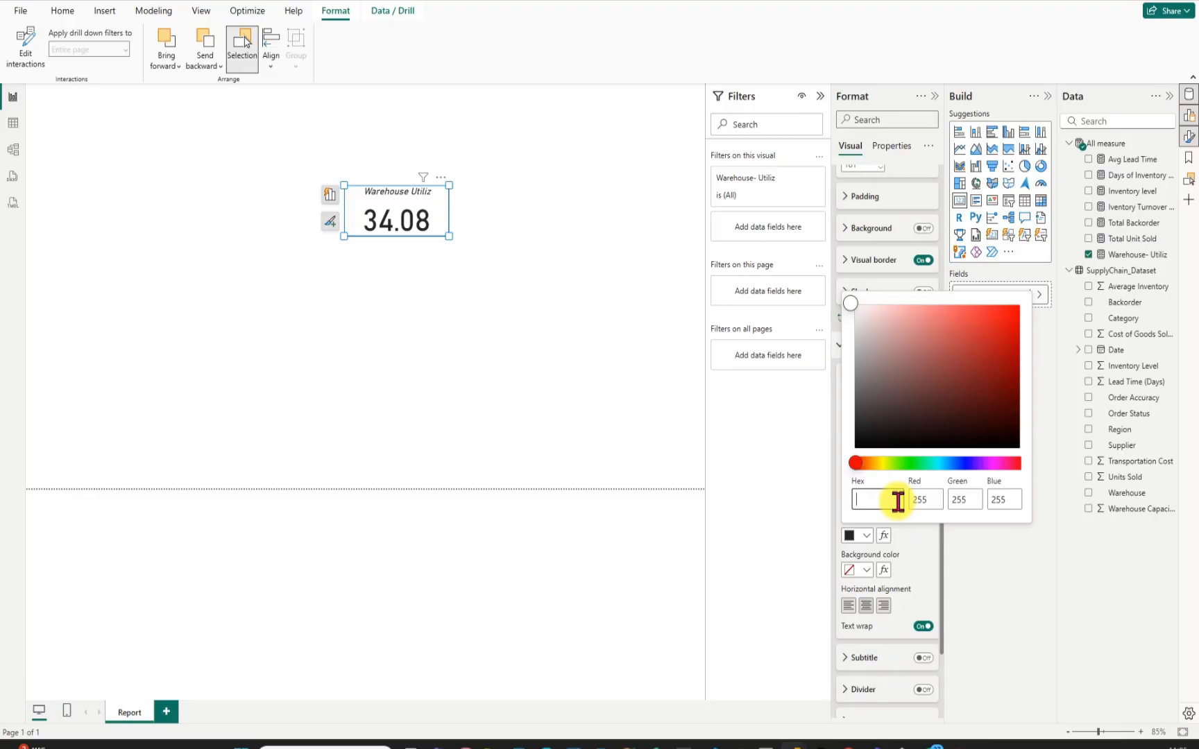
{"action": "key", "text": "ctrl+v"}
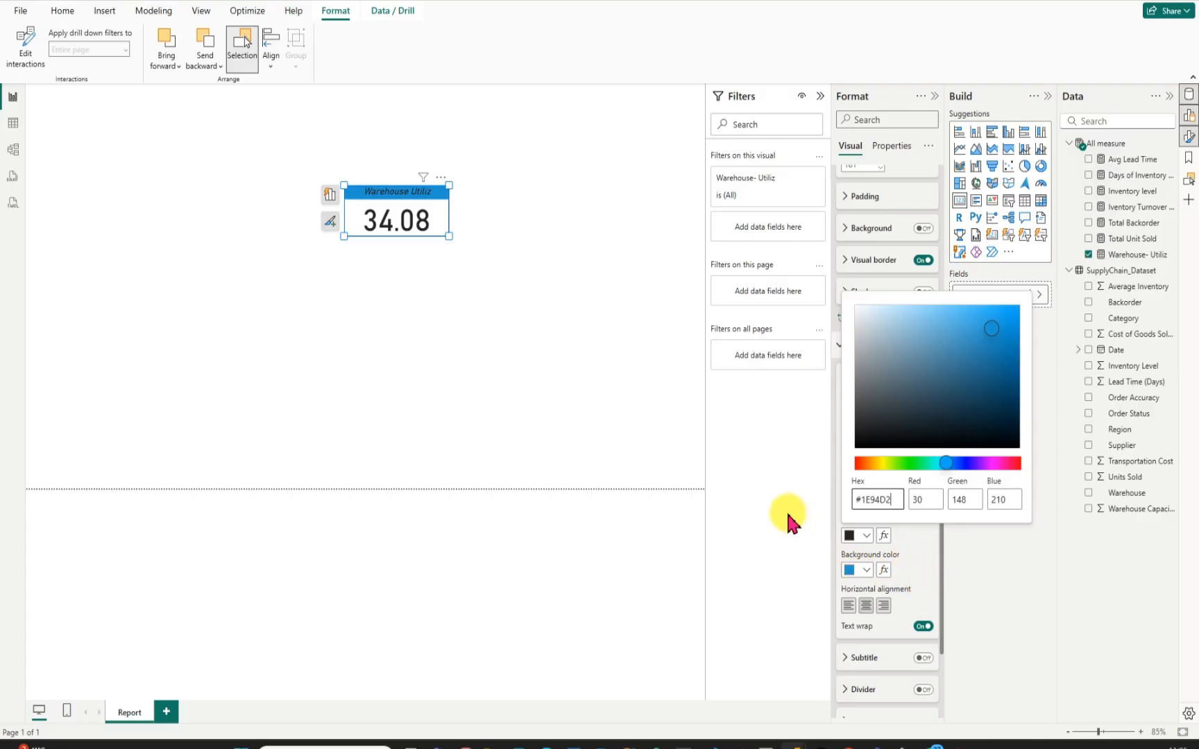
{"action": "mouse_move", "coordinate": [793, 743]}
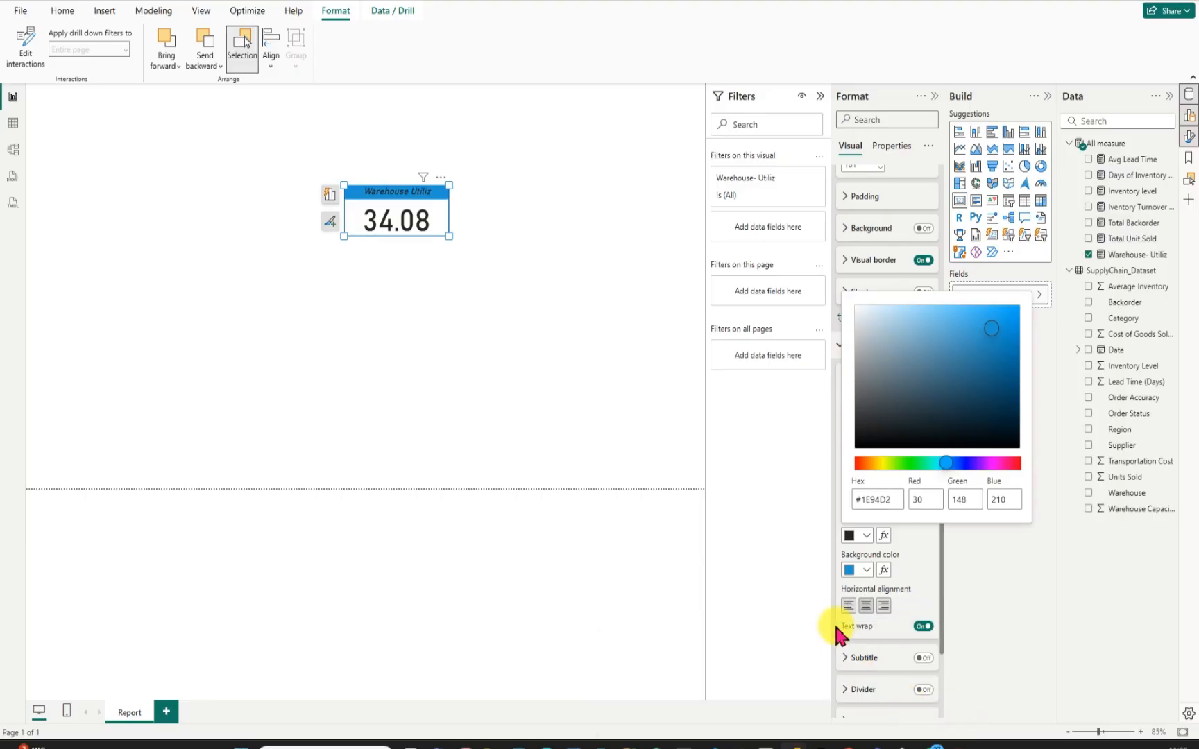
{"action": "left_click", "coordinate": [816, 577]}
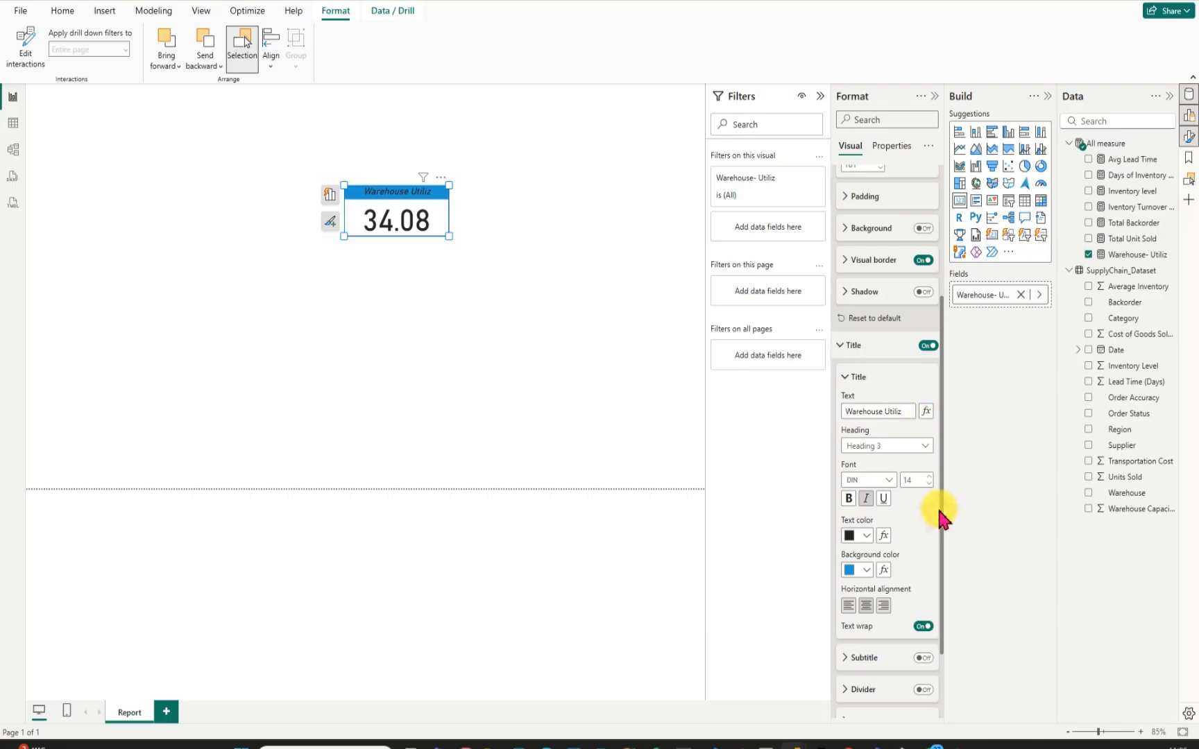
Set the card's visual border color to #1E94D2 and its rounded corners to 14 px.
{"action": "left_click", "coordinate": [845, 260]}
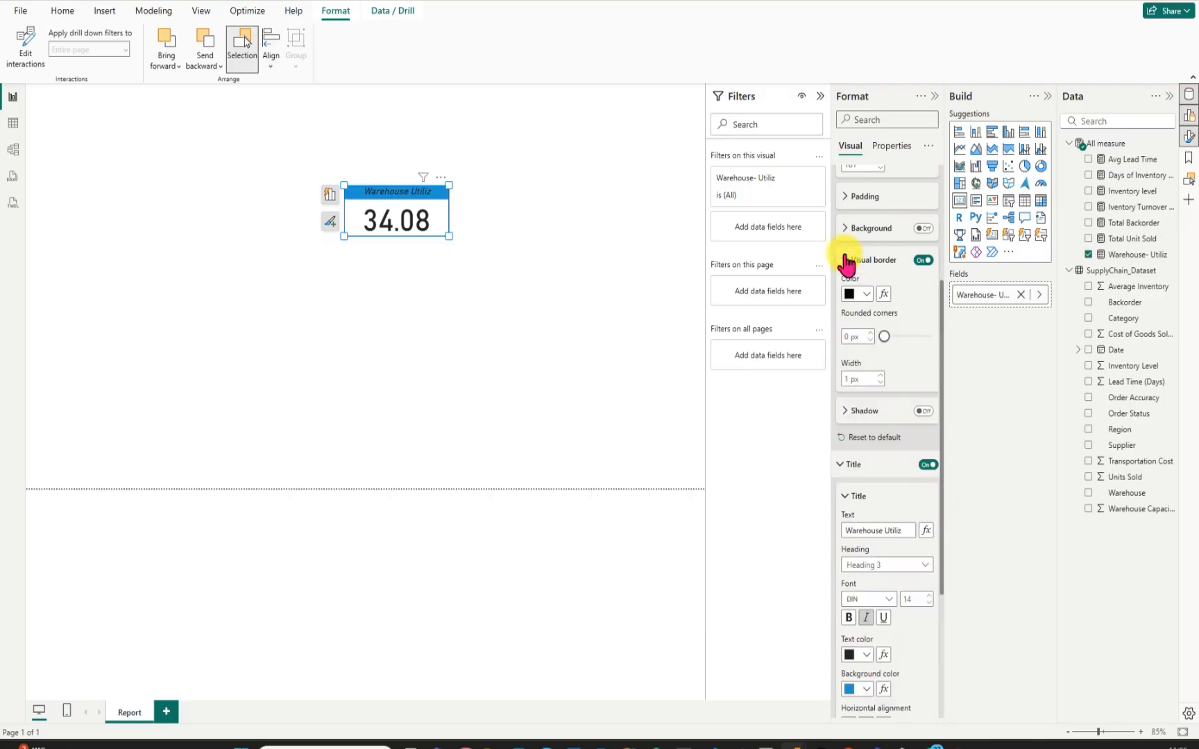
{"action": "left_click", "coordinate": [866, 296]}
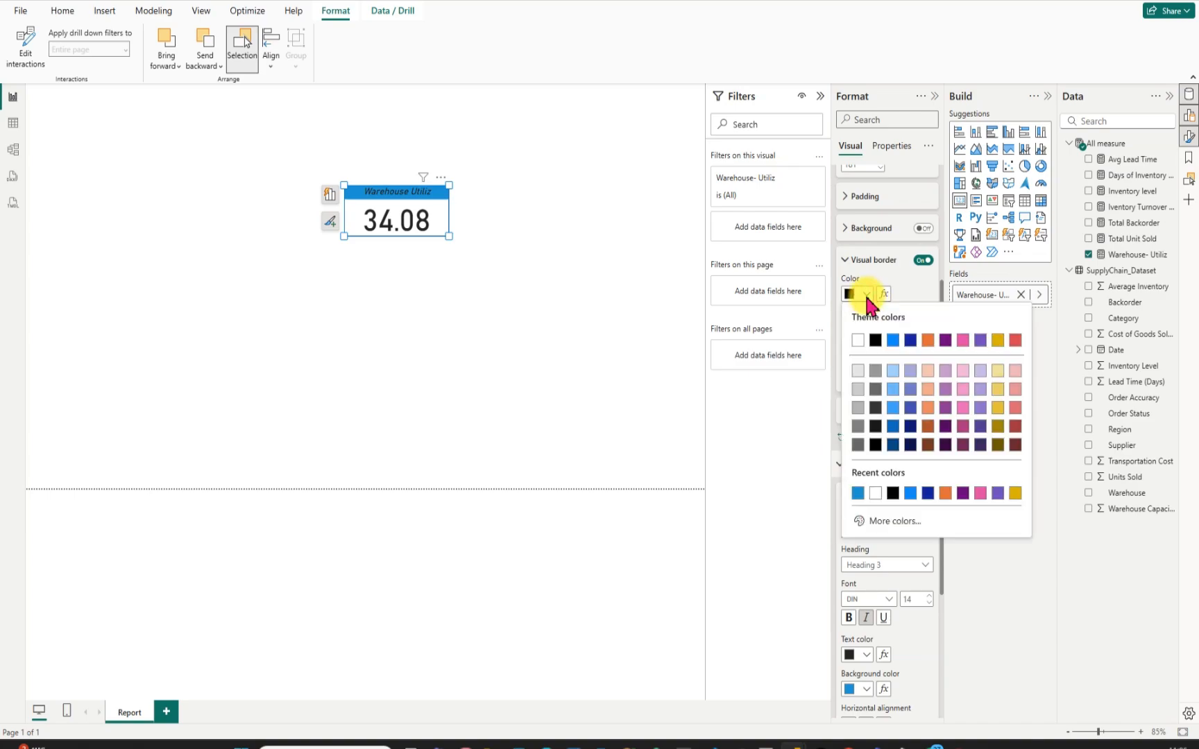
{"action": "left_click", "coordinate": [878, 522]}
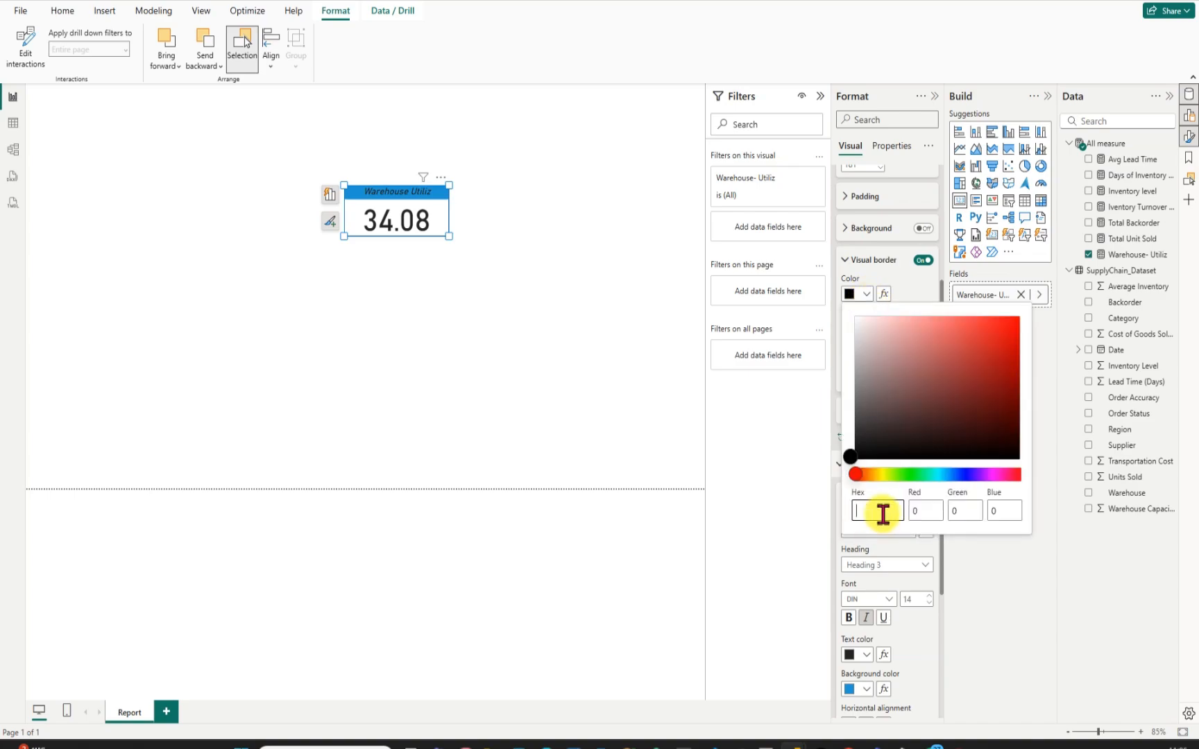
{"action": "key", "text": "ctrl+v"}
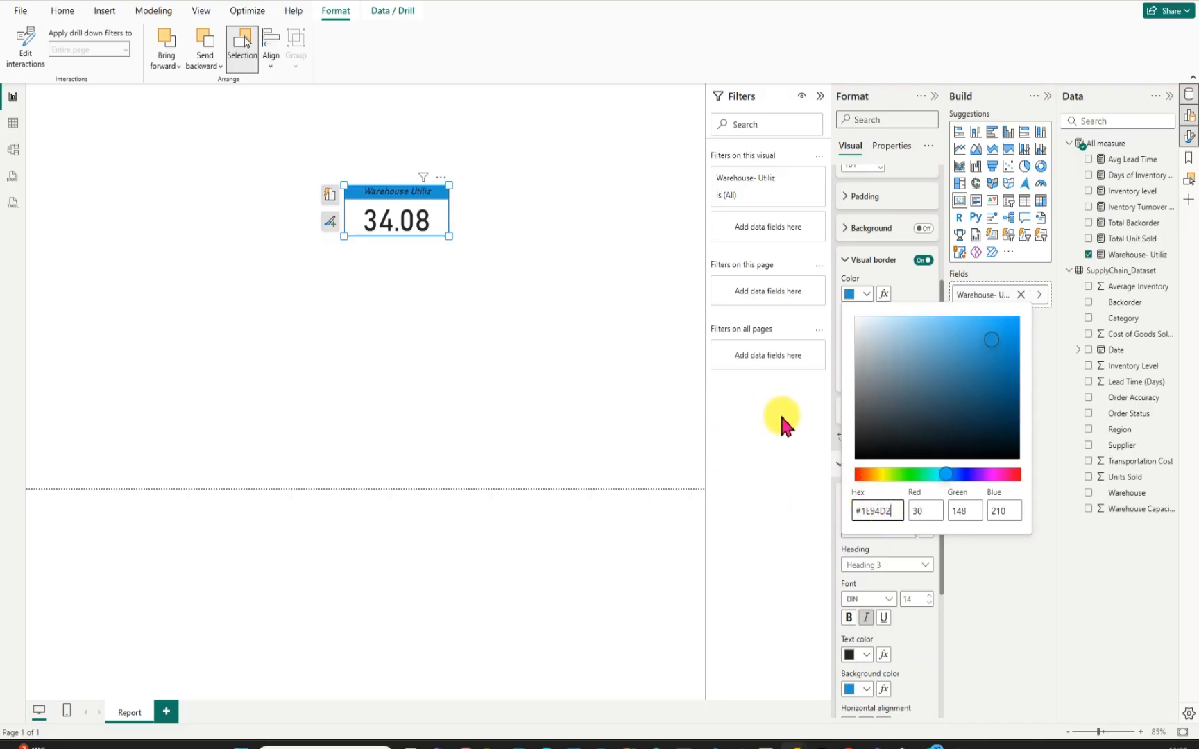
{"action": "left_click", "coordinate": [803, 424]}
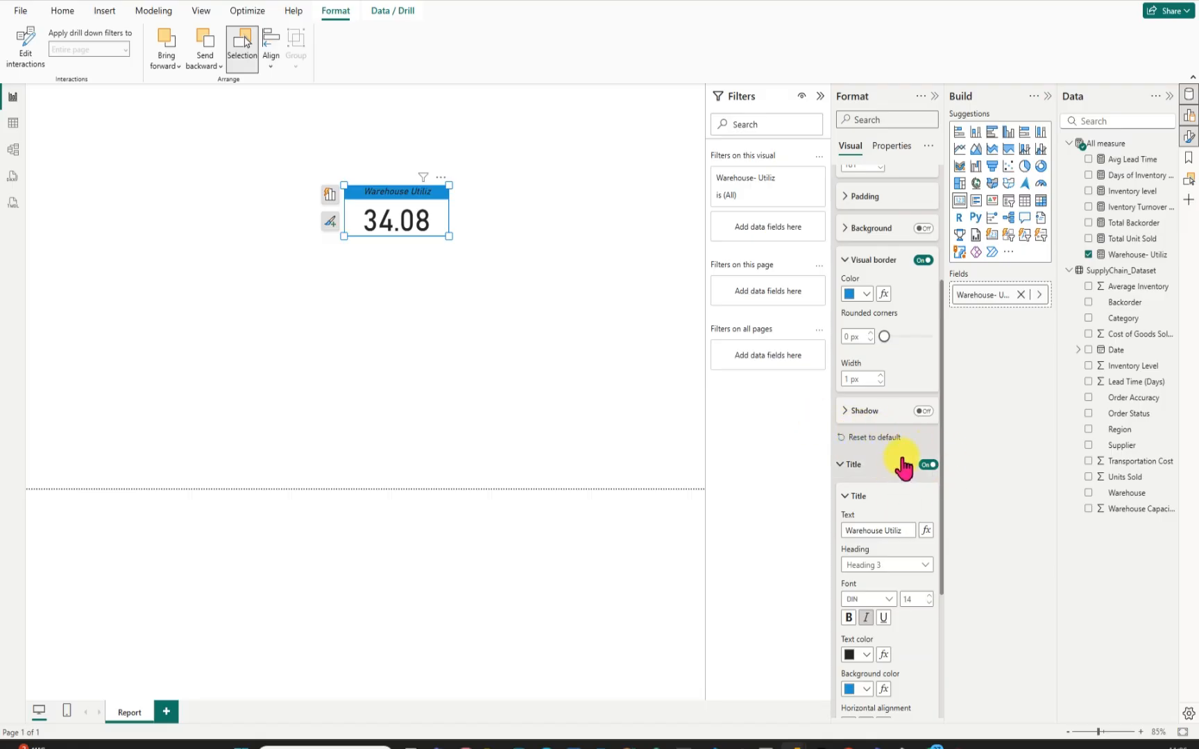
{"action": "left_click_drag", "start_coordinate": [882, 340], "coordinate": [906, 345]}
{"action": "left_click", "coordinate": [560, 268]}
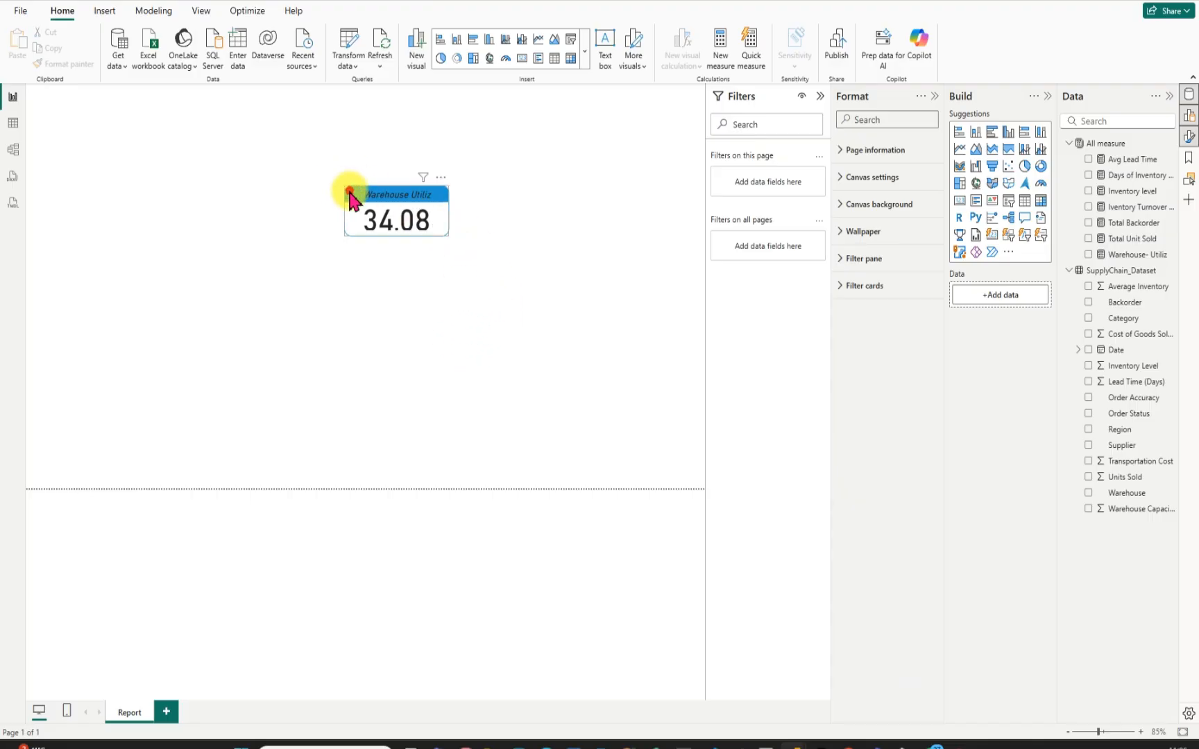
Move the Warehouse Utiliz card to the upper-left area of the page and make it slightly taller.
{"action": "left_click_drag", "start_coordinate": [316, 223], "coordinate": [48, 165]}
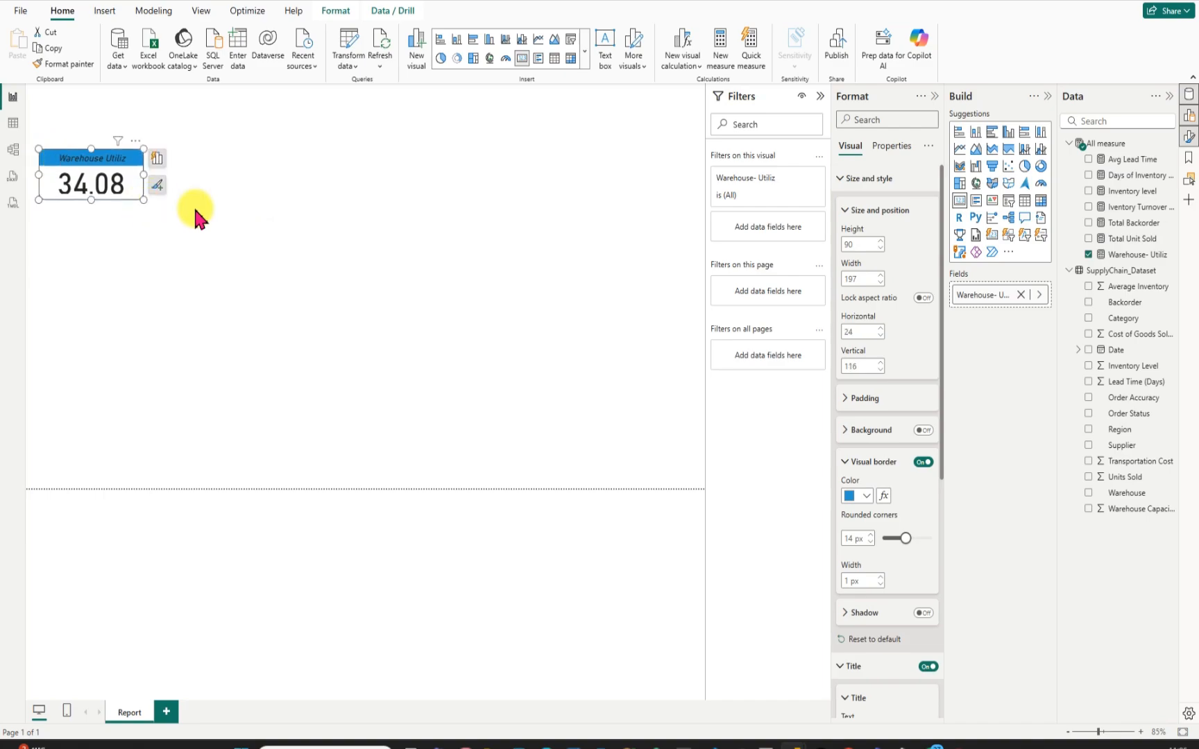
{"action": "left_click", "coordinate": [317, 250]}
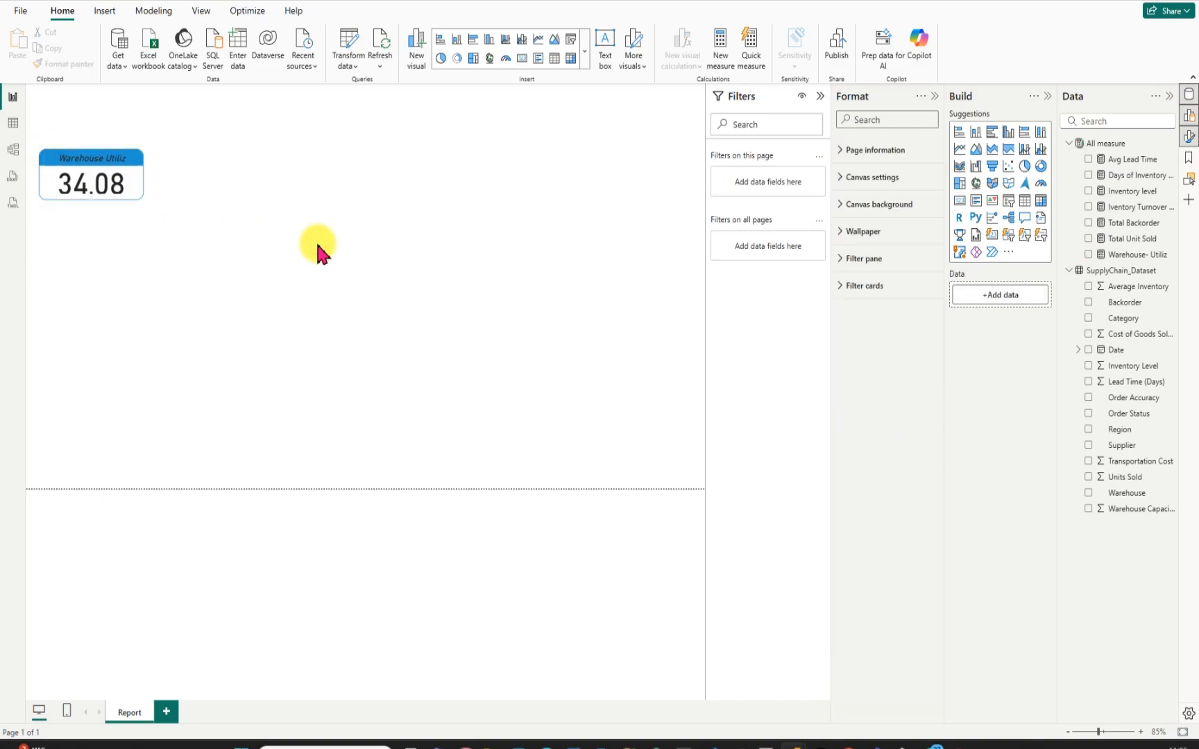
{"action": "left_click", "coordinate": [98, 203]}
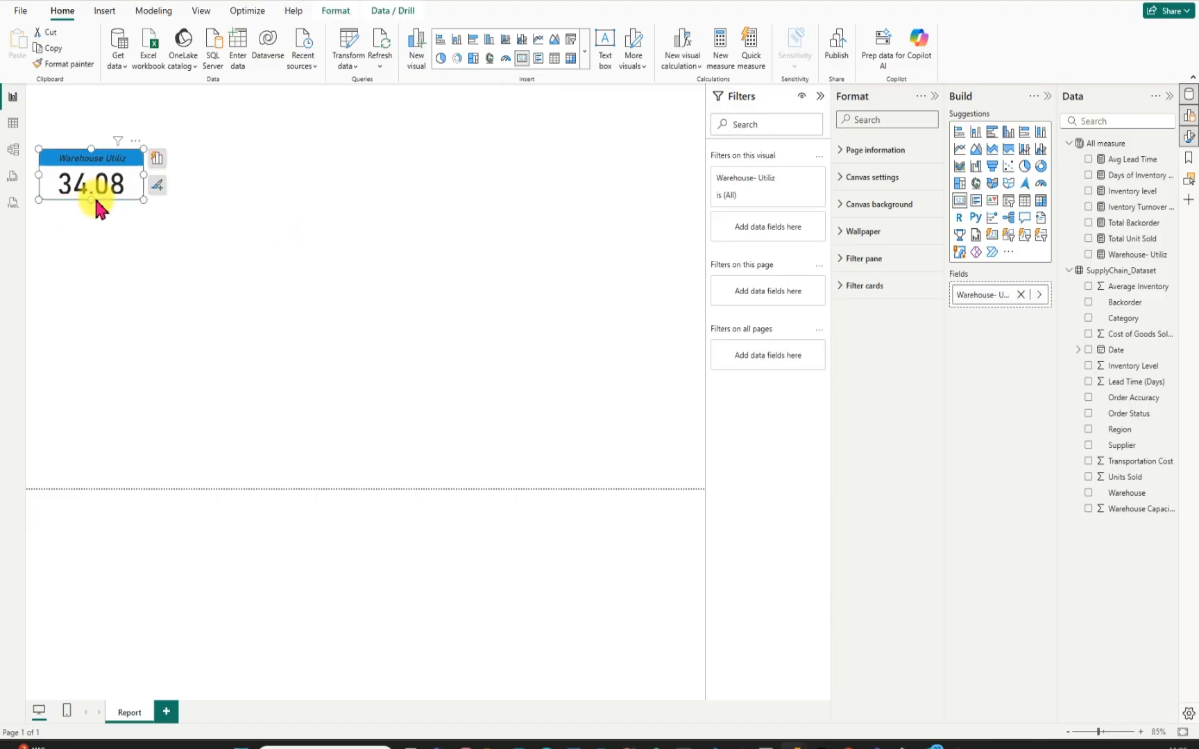
{"action": "left_click", "coordinate": [239, 250]}
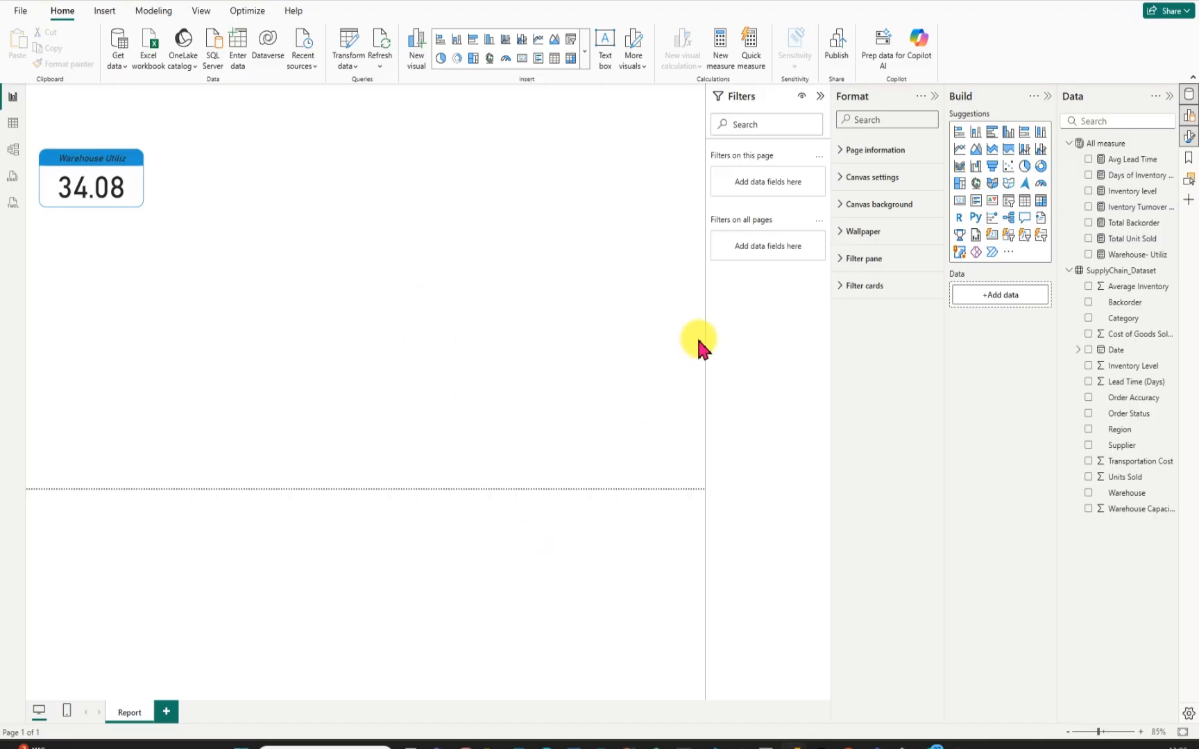
Set the page's canvas background color to #1E94D2 and its transparency to 82%.
{"action": "left_click", "coordinate": [821, 103]}
{"action": "left_click", "coordinate": [844, 205]}
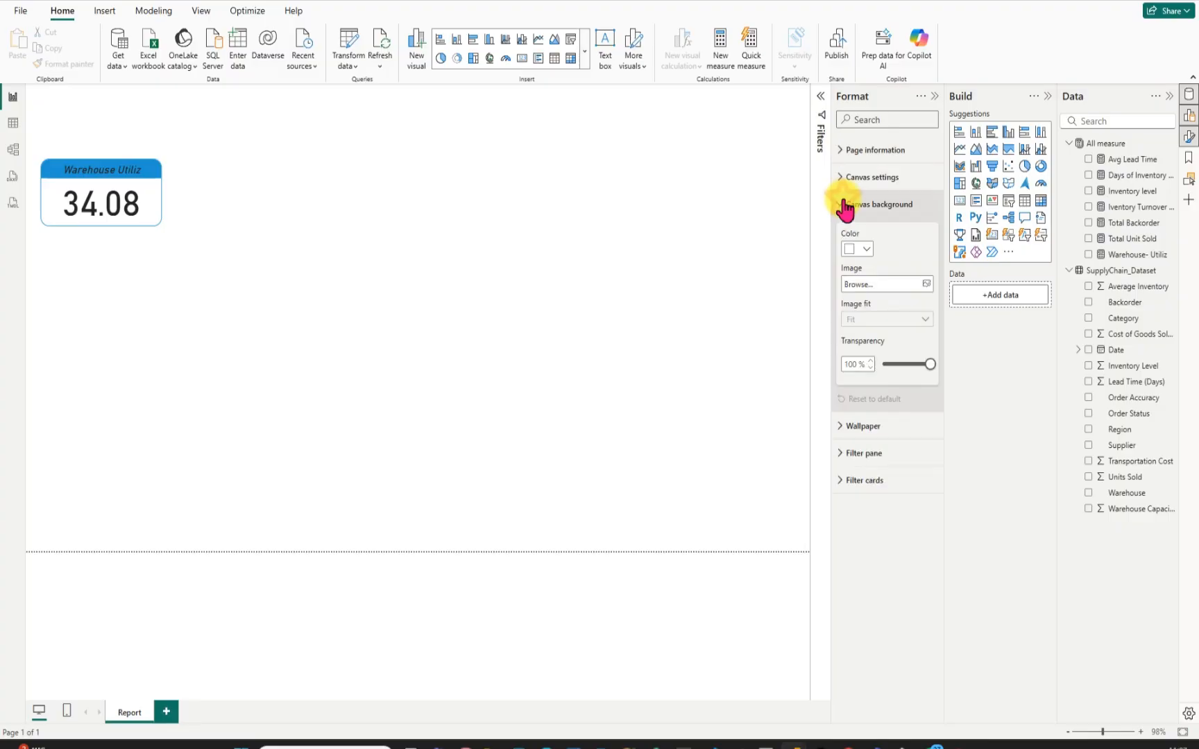
{"action": "left_click", "coordinate": [867, 249]}
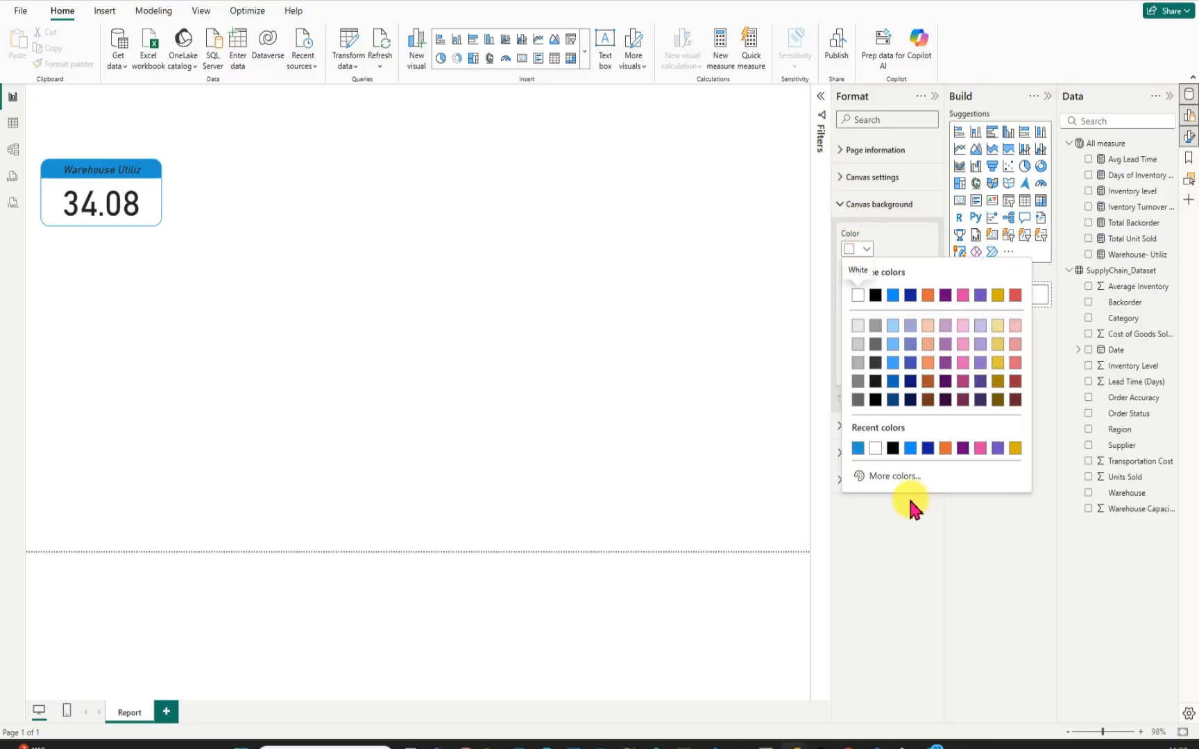
{"action": "left_click", "coordinate": [895, 476]}
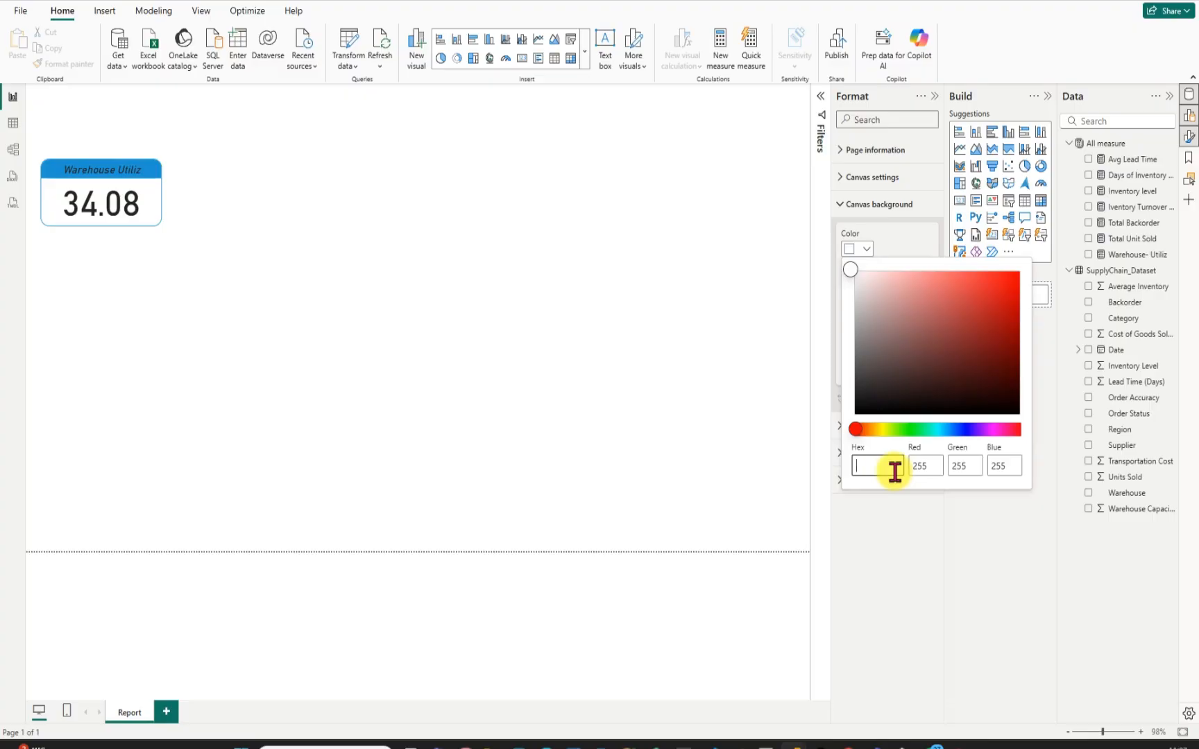
{"action": "type", "text": "#1E94D2"}
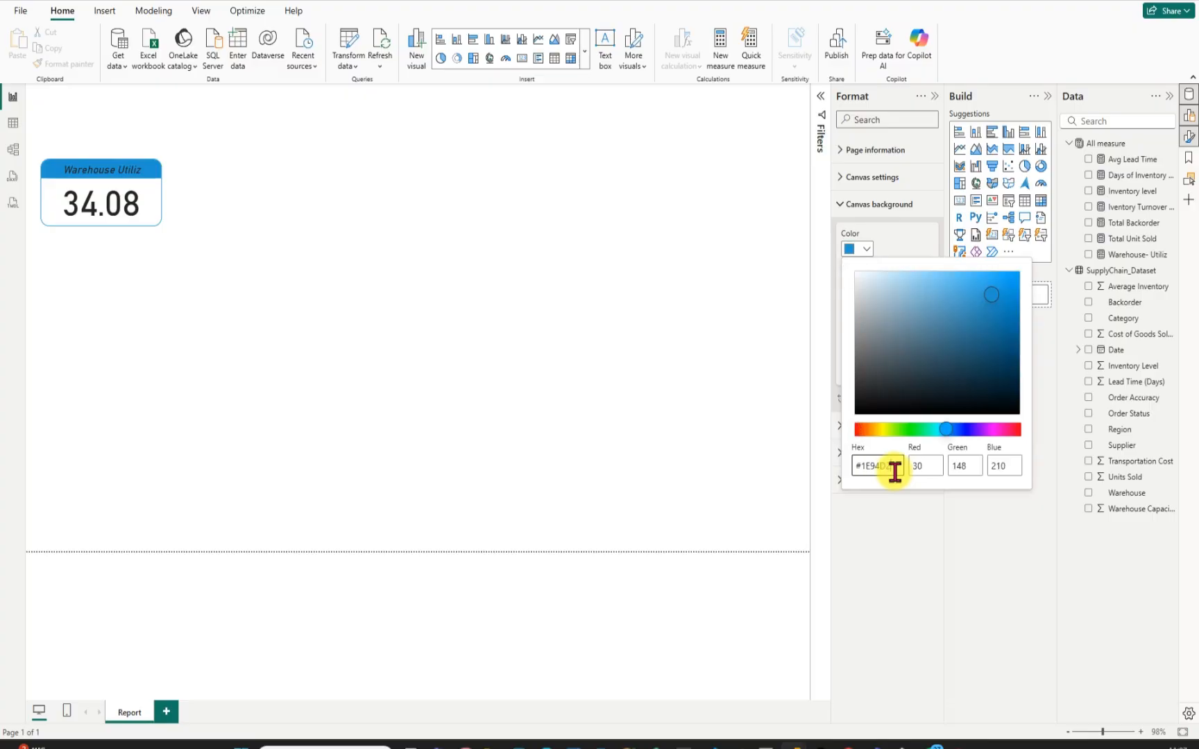
{"action": "left_click", "coordinate": [827, 464]}
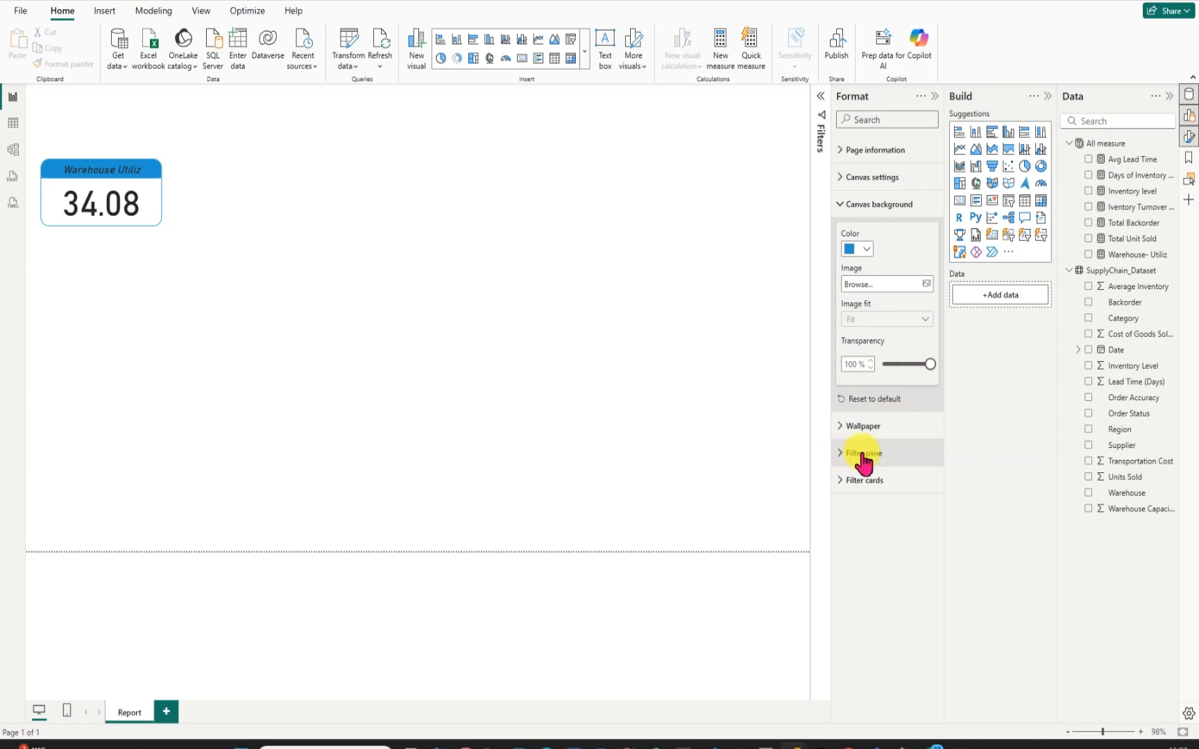
{"action": "mouse_move", "coordinate": [929, 364]}
{"action": "left_mouse_down"}
{"action": "mouse_move", "coordinate": [909, 365]}
{"action": "mouse_move", "coordinate": [921, 366]}
{"action": "left_mouse_up"}
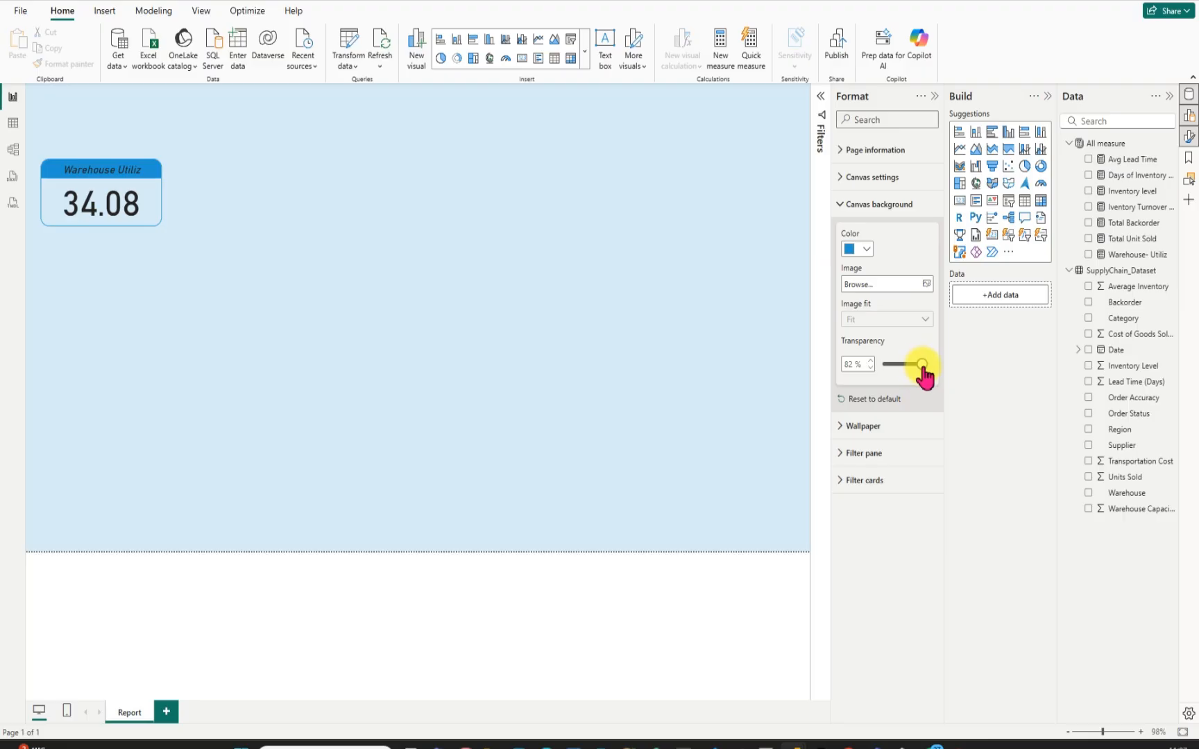
{"action": "left_click_drag", "start_coordinate": [923, 375], "coordinate": [927, 375]}
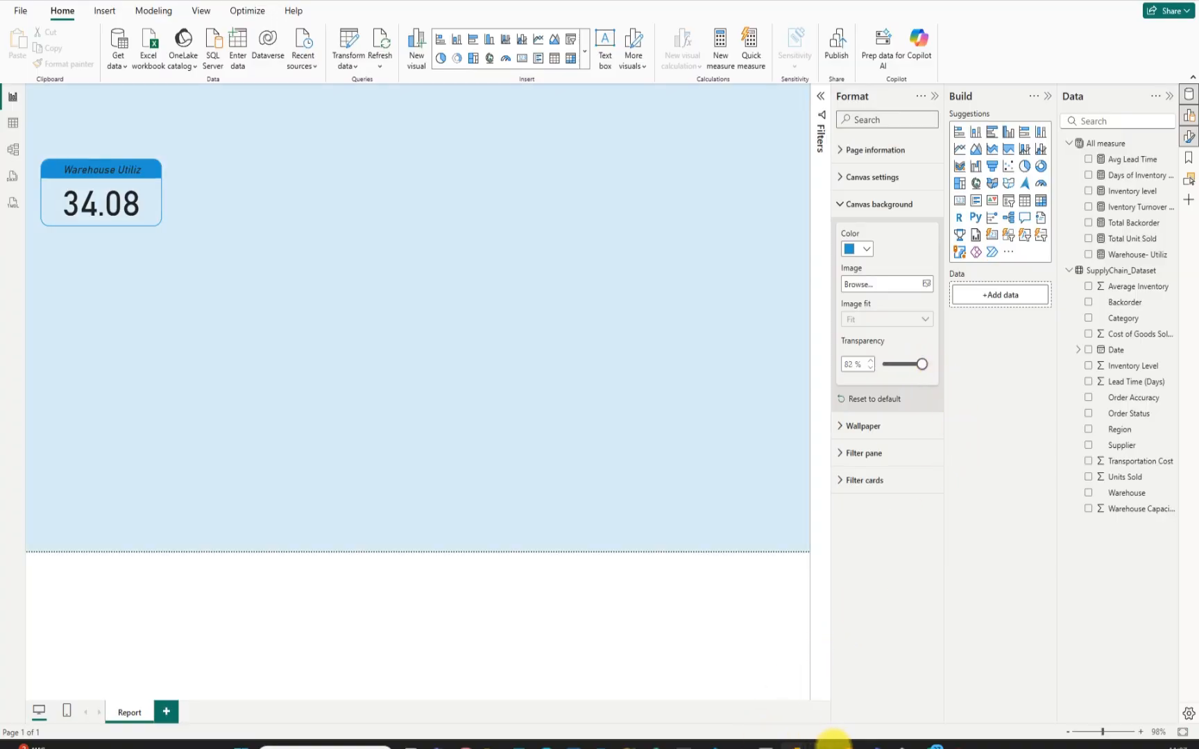
Switch to the reference supply chain report and check its canvas background color code and transparency.
{"action": "mouse_move", "coordinate": [798, 743]}
{"action": "left_click", "coordinate": [733, 702]}
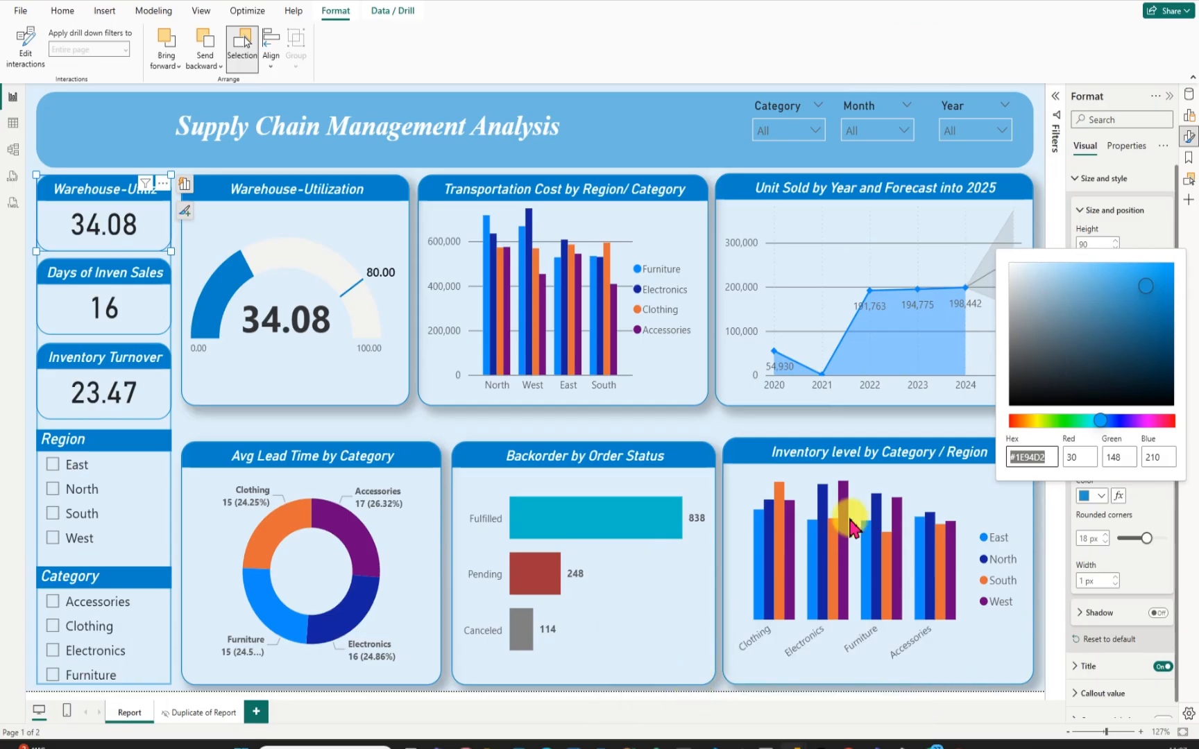
{"action": "left_click", "coordinate": [1041, 510]}
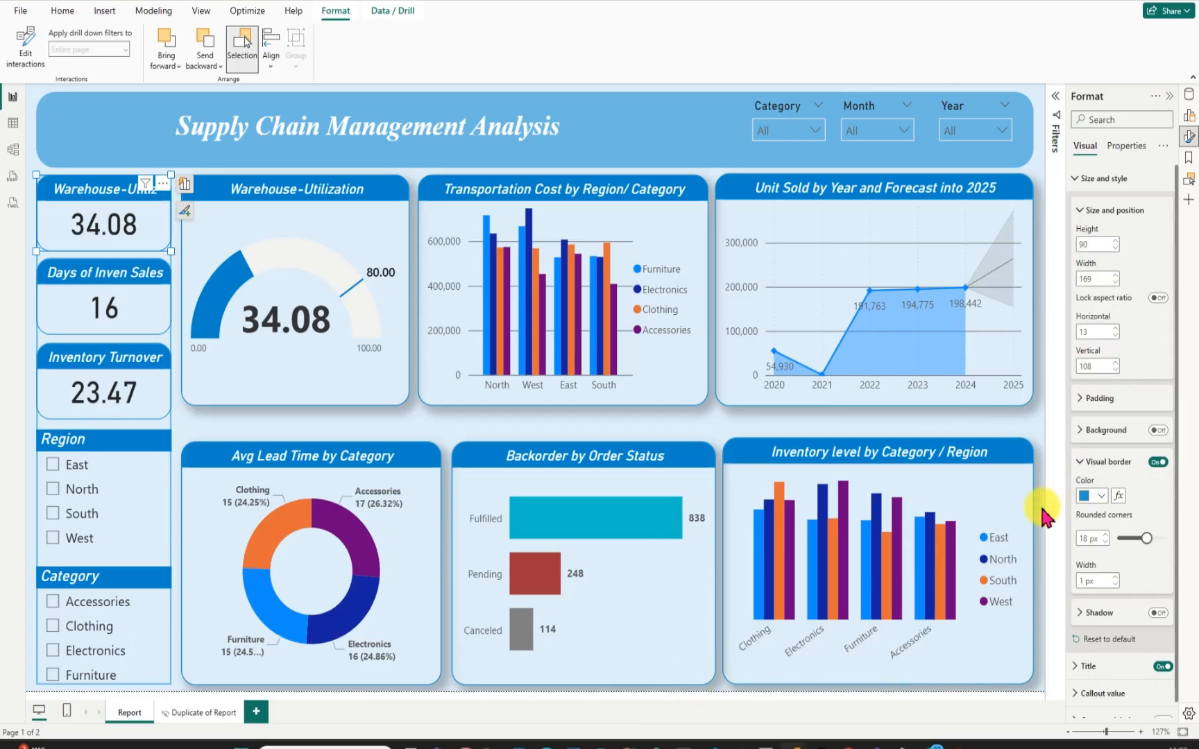
{"action": "left_click", "coordinate": [1044, 270]}
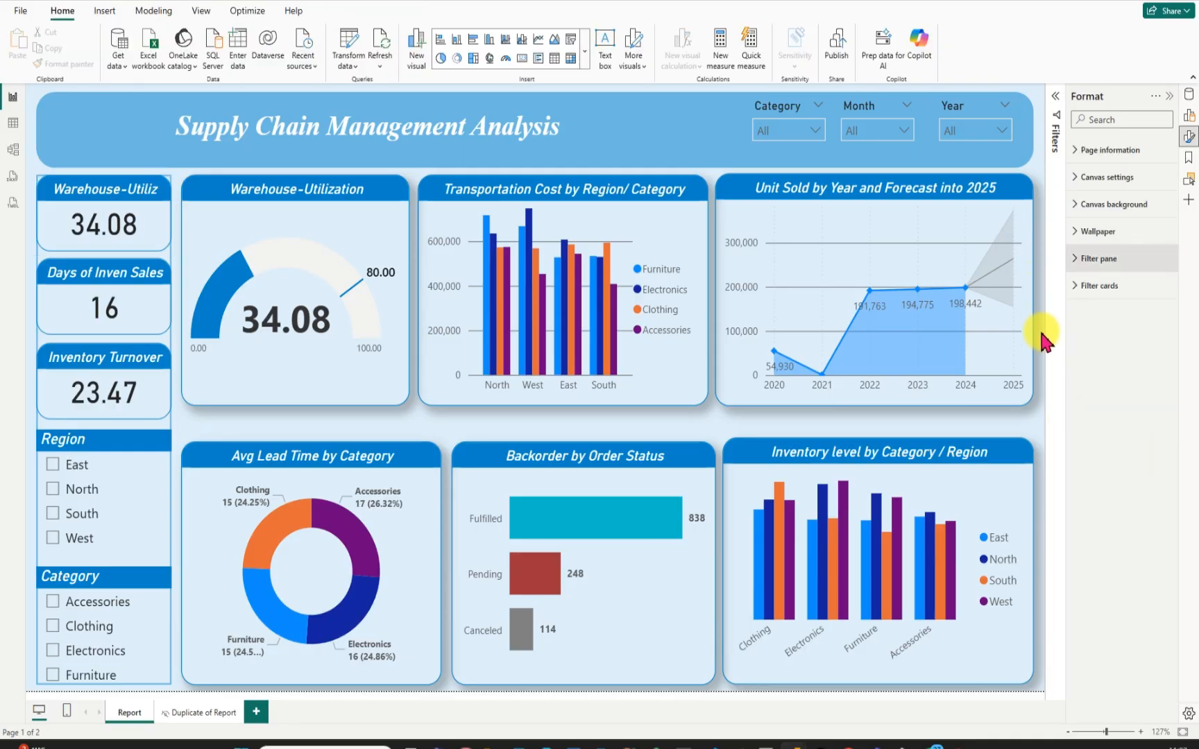
{"action": "left_click", "coordinate": [1080, 205]}
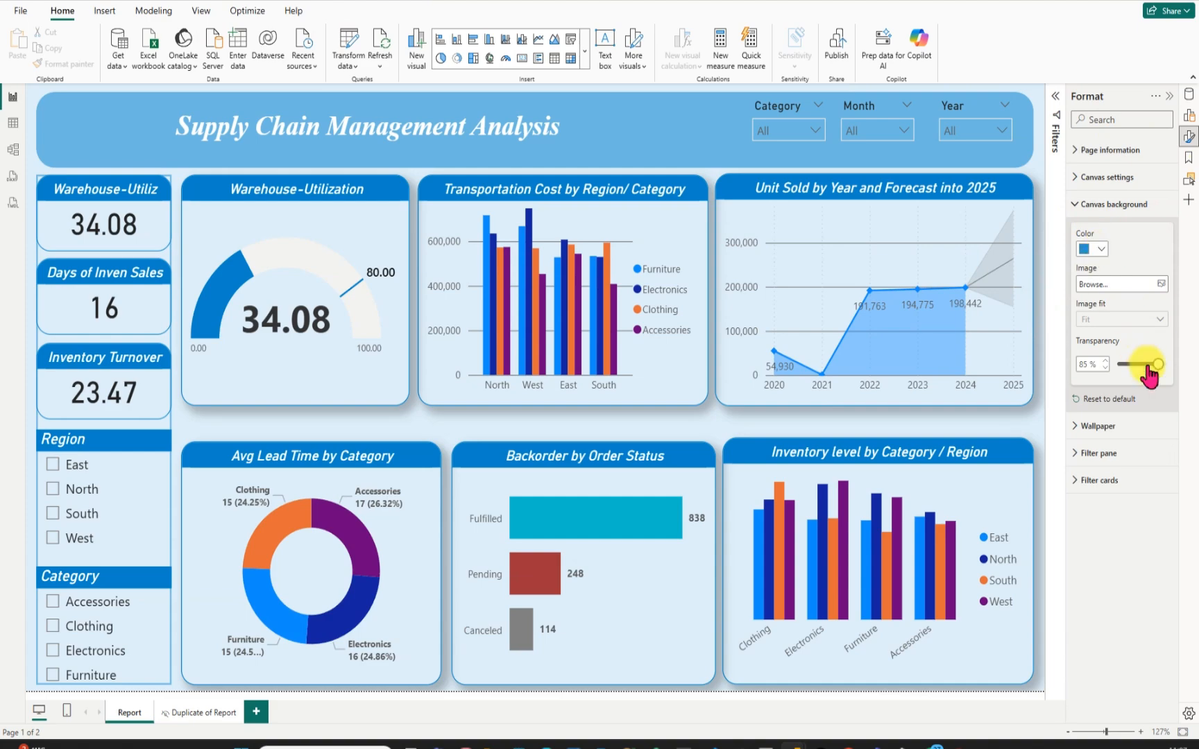
{"action": "left_click", "coordinate": [1099, 249]}
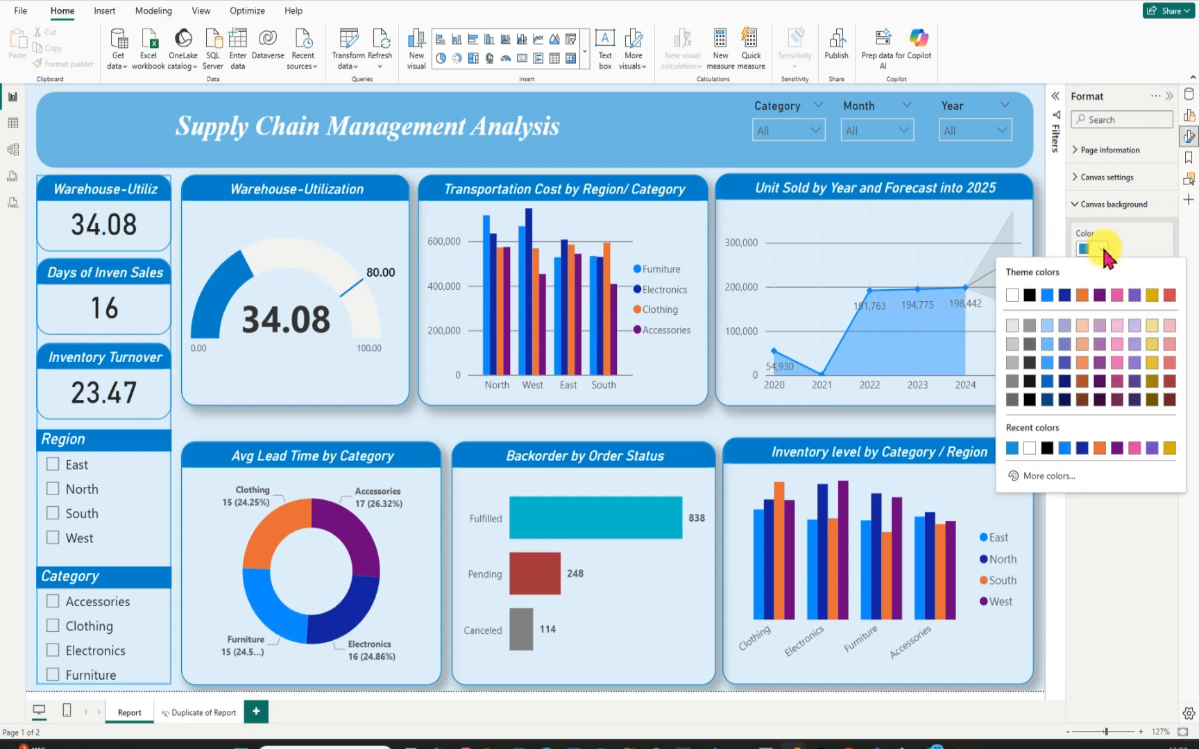
{"action": "left_click", "coordinate": [1033, 476]}
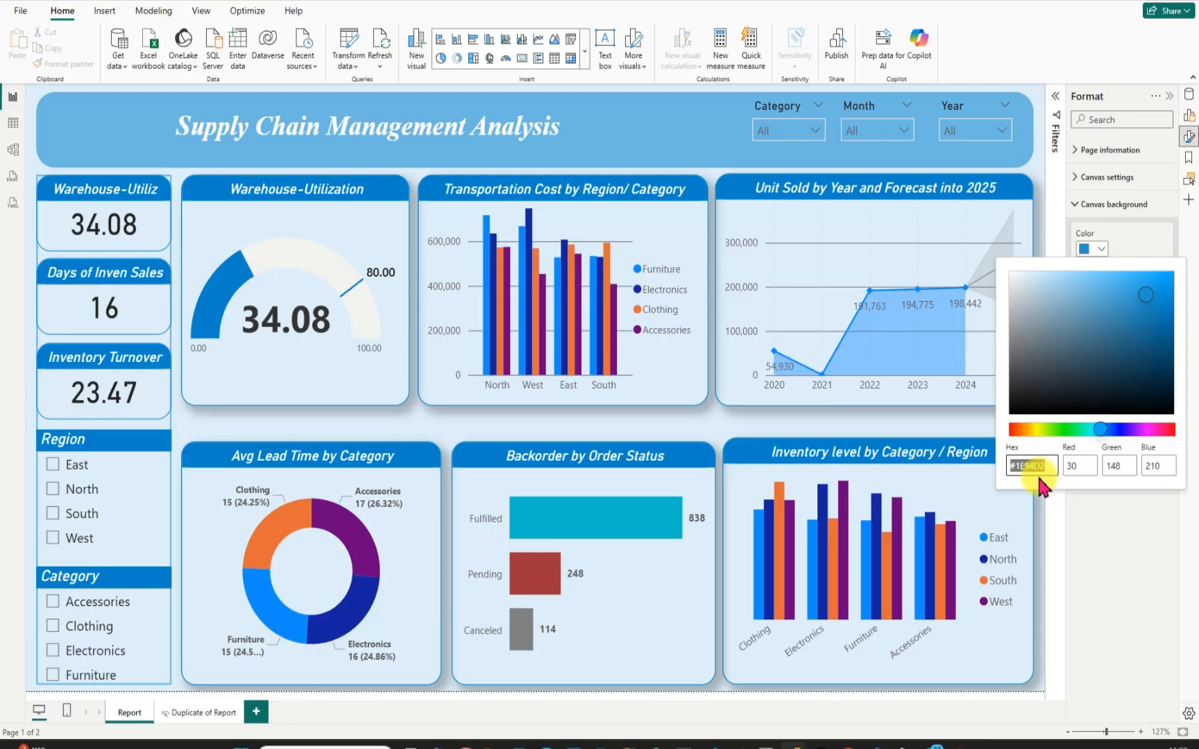
{"action": "left_click", "coordinate": [881, 420]}
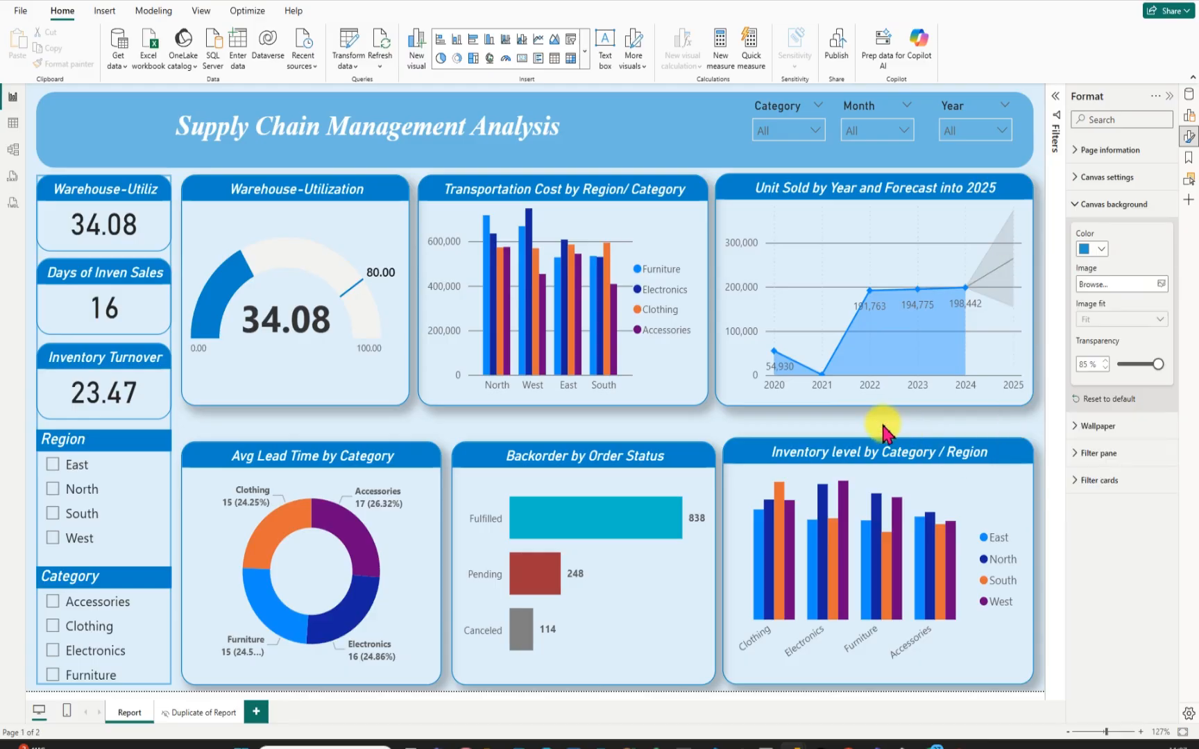
{"action": "left_click", "coordinate": [1079, 207]}
Return to the Supply-Inventory report, check the canvas background's hex color, and set its transparency to 85%.
{"action": "mouse_move", "coordinate": [825, 736]}
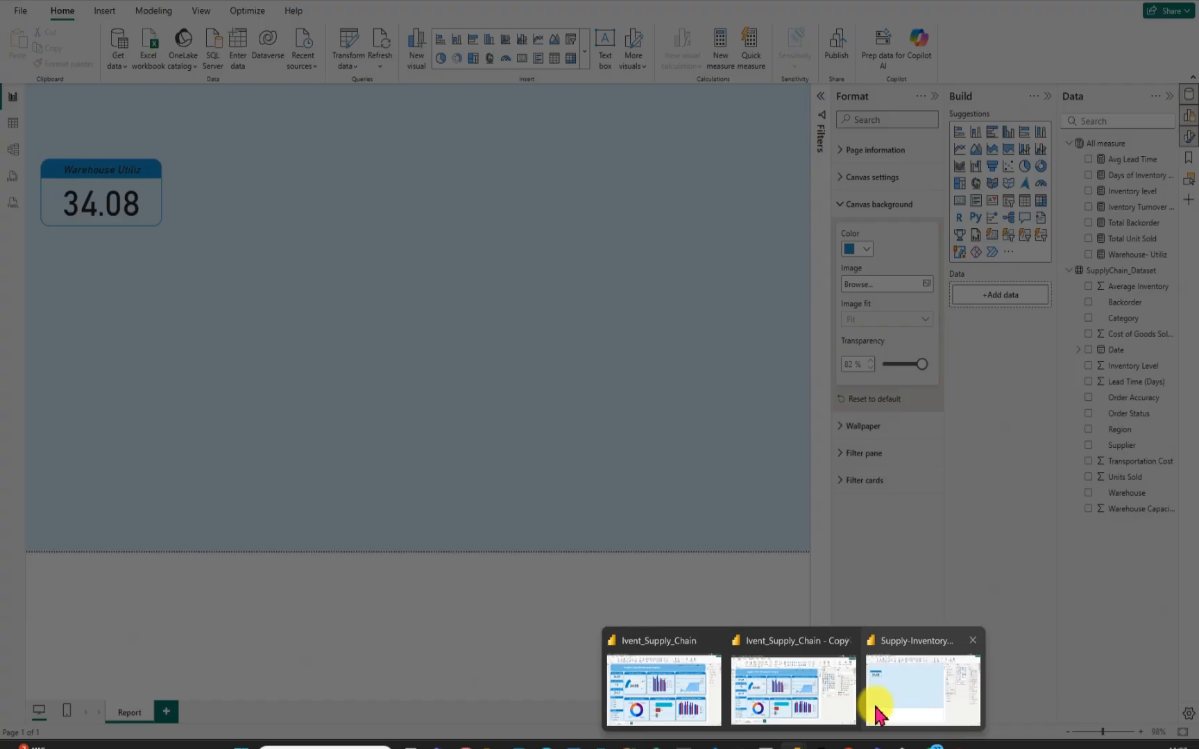
{"action": "left_click", "coordinate": [877, 715]}
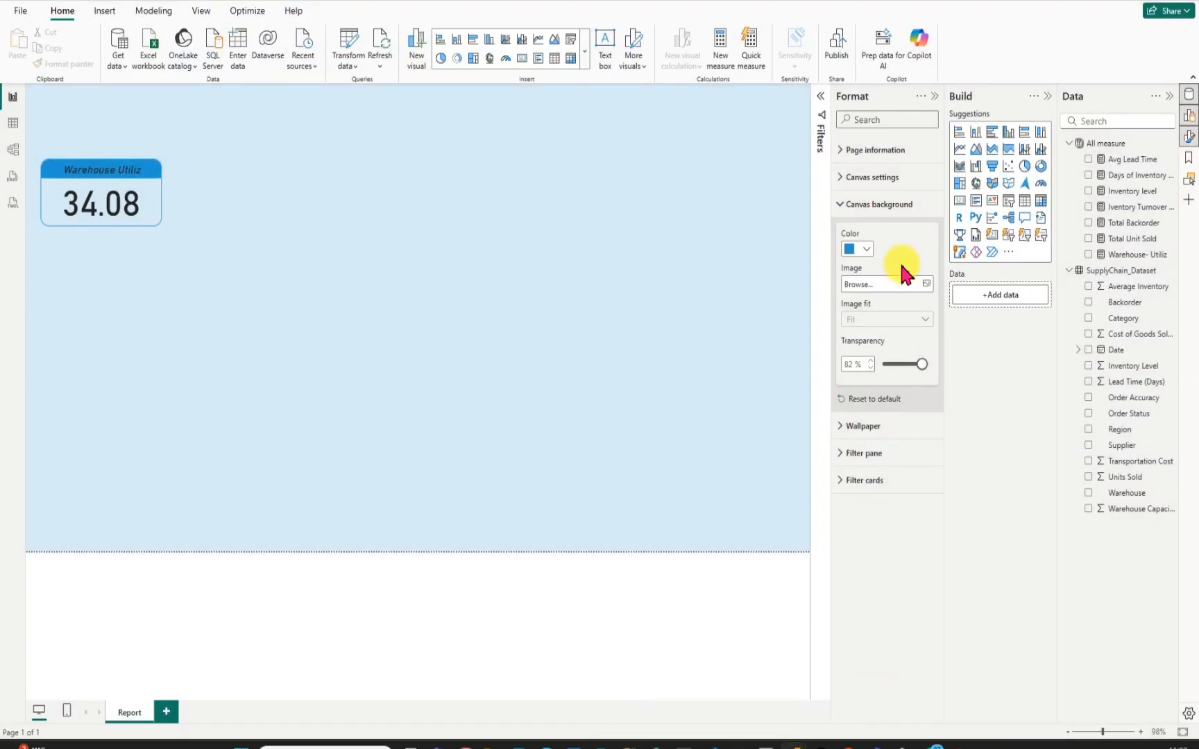
{"action": "left_click", "coordinate": [866, 255]}
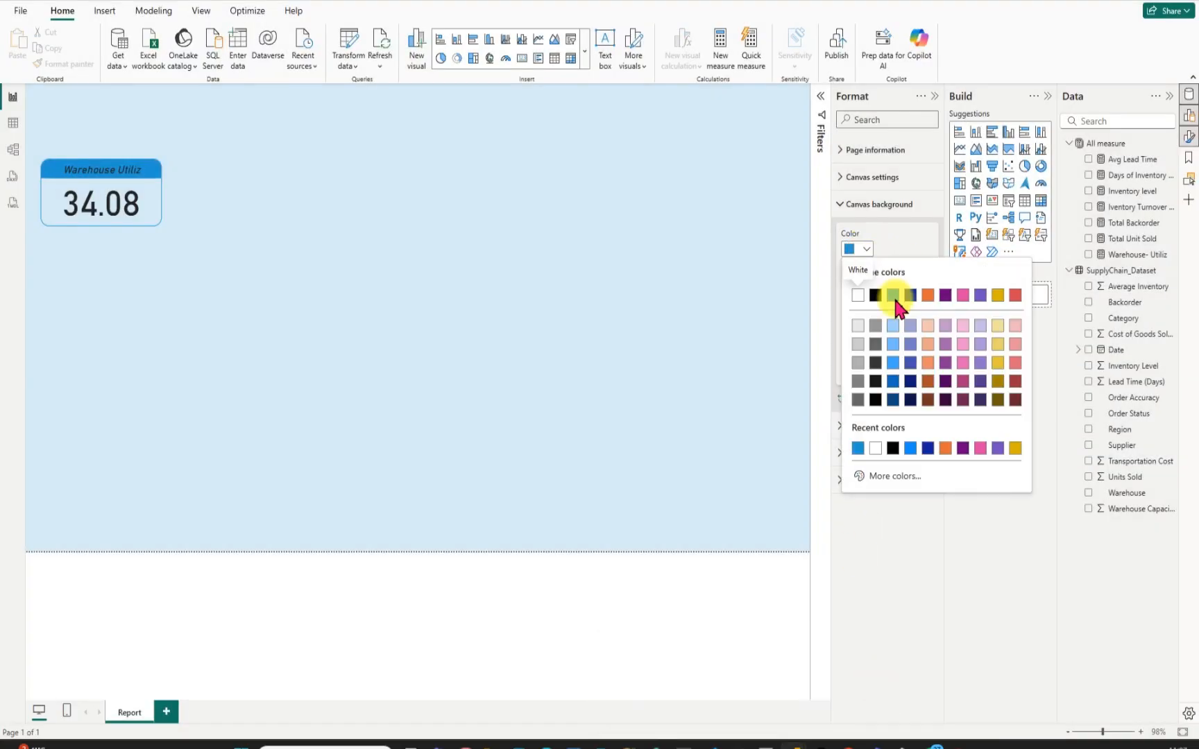
{"action": "left_click", "coordinate": [896, 475]}
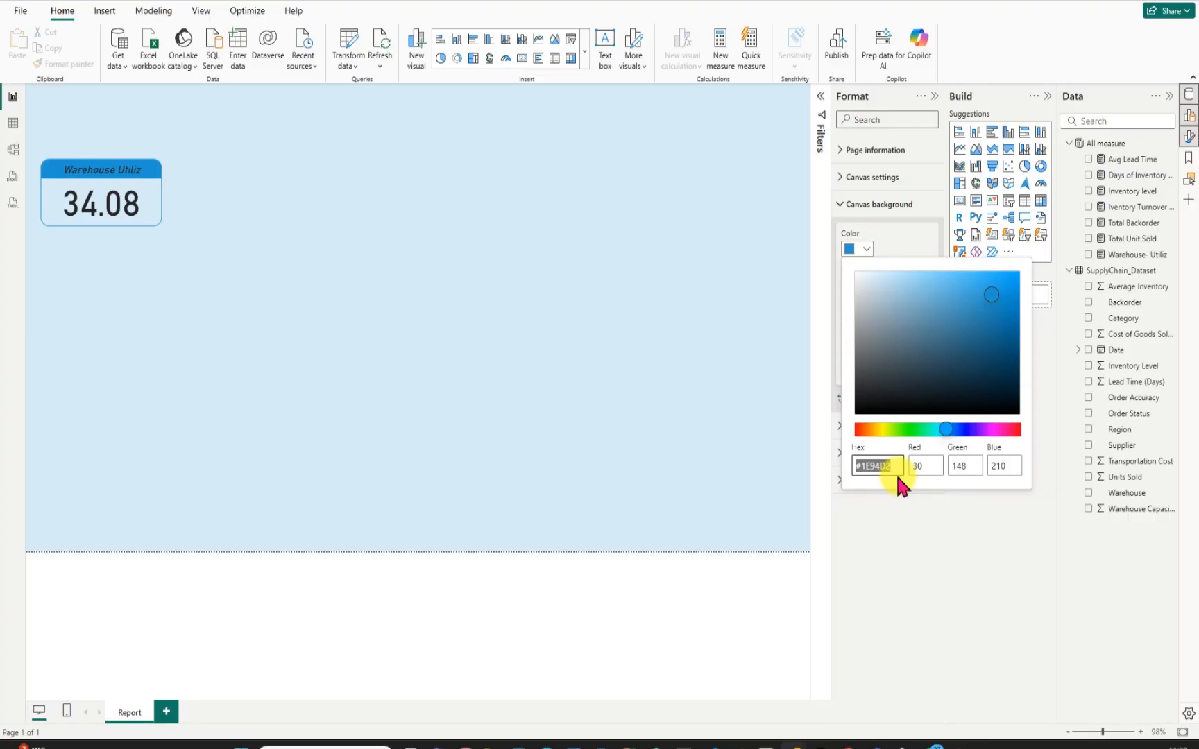
{"action": "left_click", "coordinate": [777, 379]}
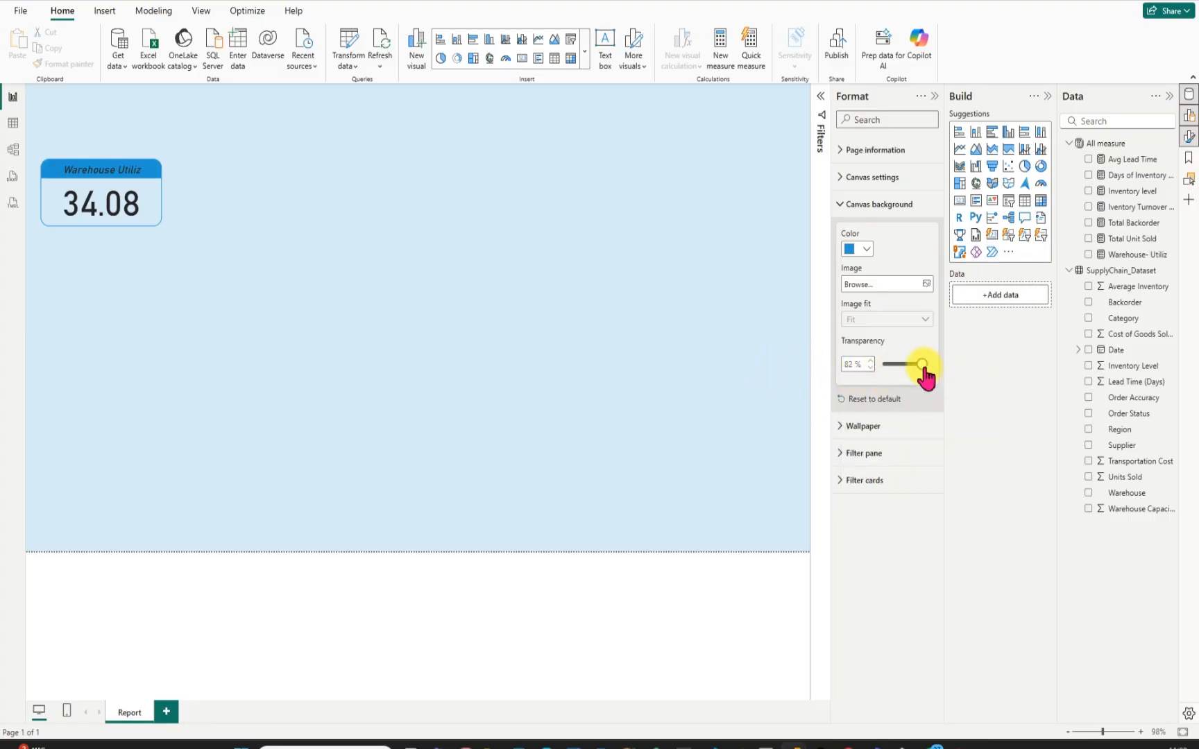
{"action": "double_click", "coordinate": [855, 365]}
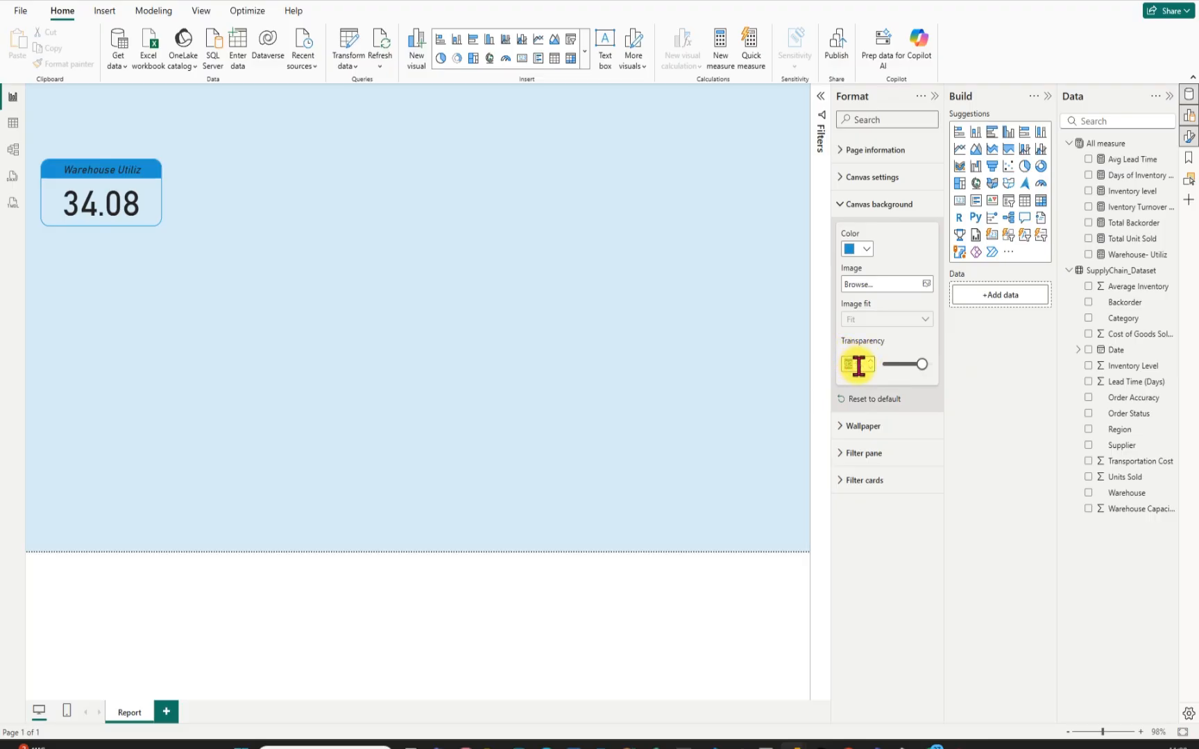
{"action": "type", "text": "85"}
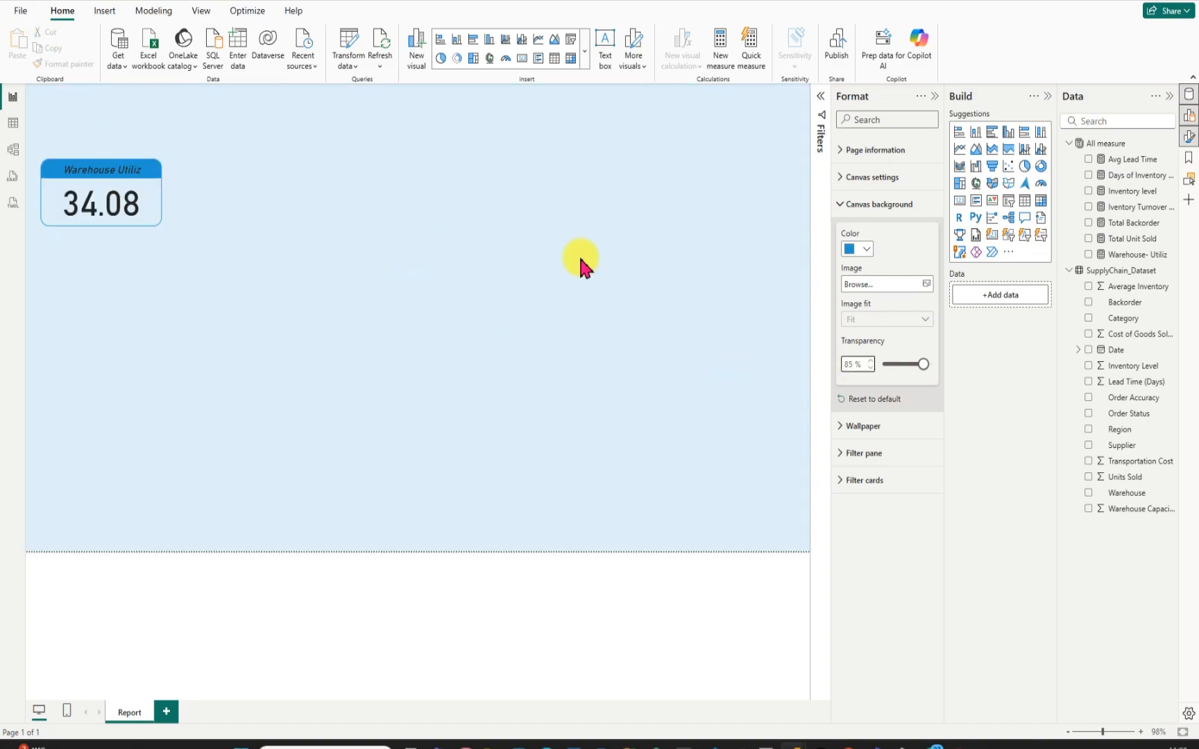
{"action": "left_click", "coordinate": [838, 205]}
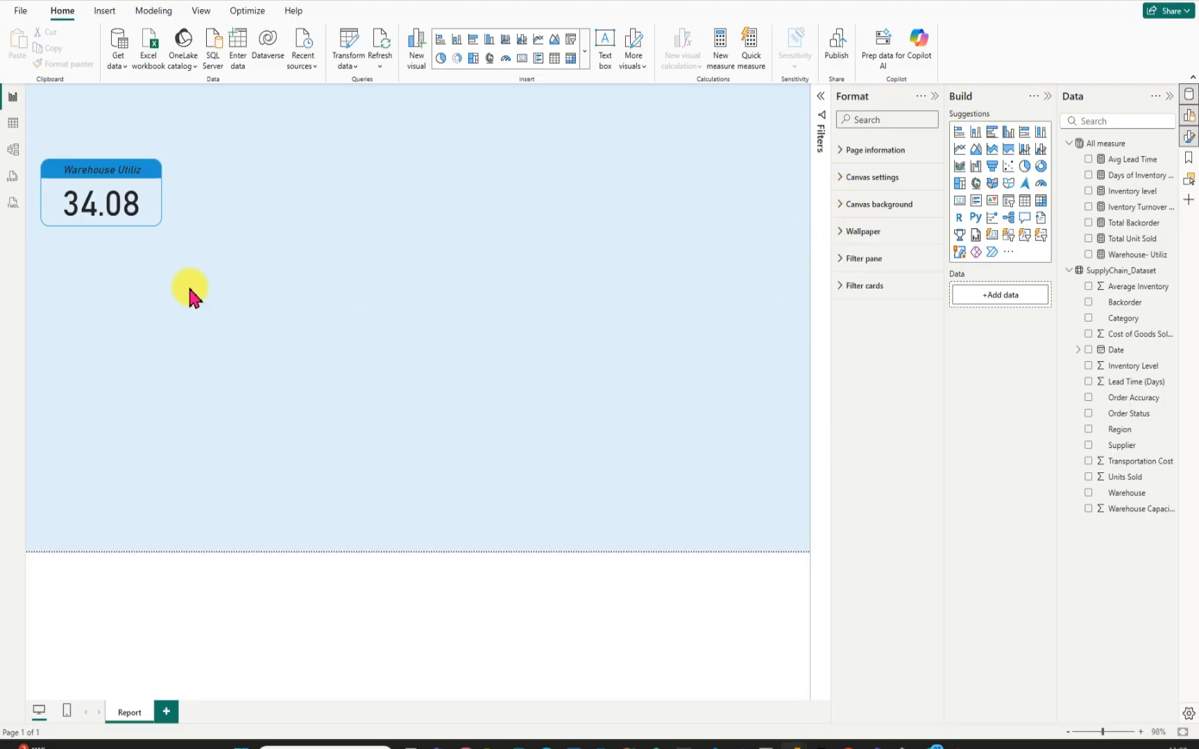
Duplicate the Warehouse Utiliz card twice and stack the three cards in an aligned, evenly spaced column along the page's left edge.
{"action": "left_click", "coordinate": [55, 176]}
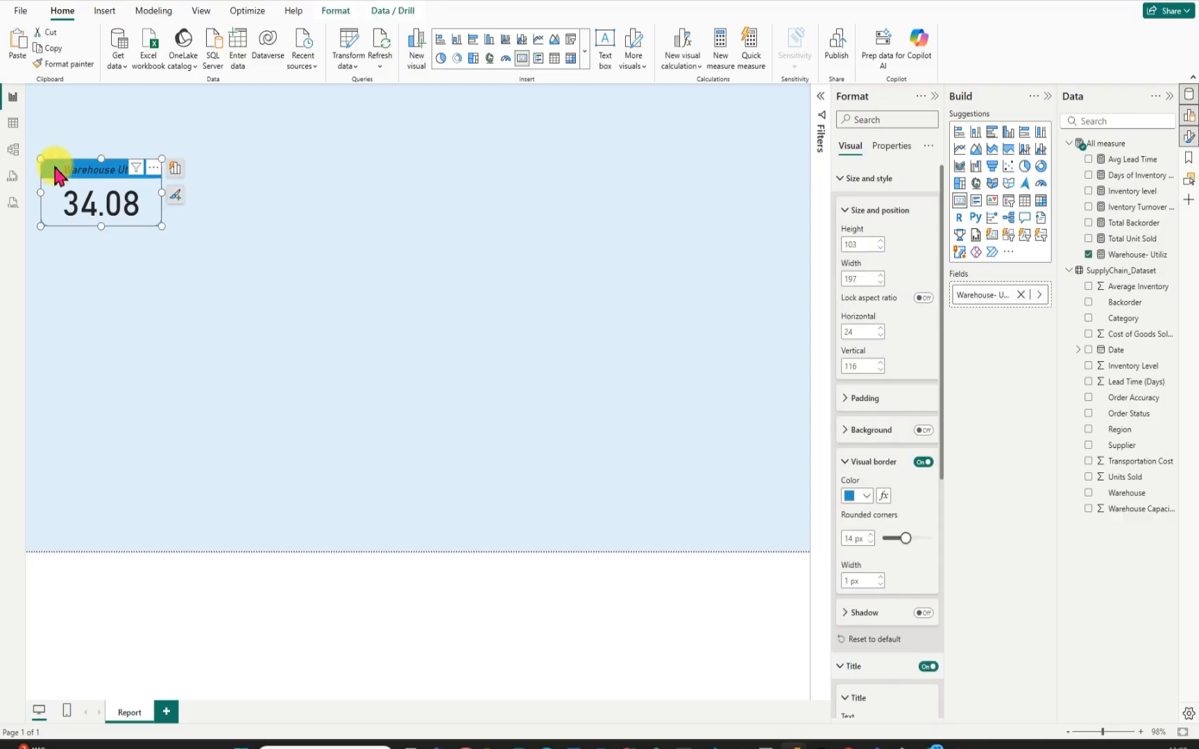
{"action": "left_click_drag", "start_coordinate": [55, 175], "coordinate": [62, 182]}
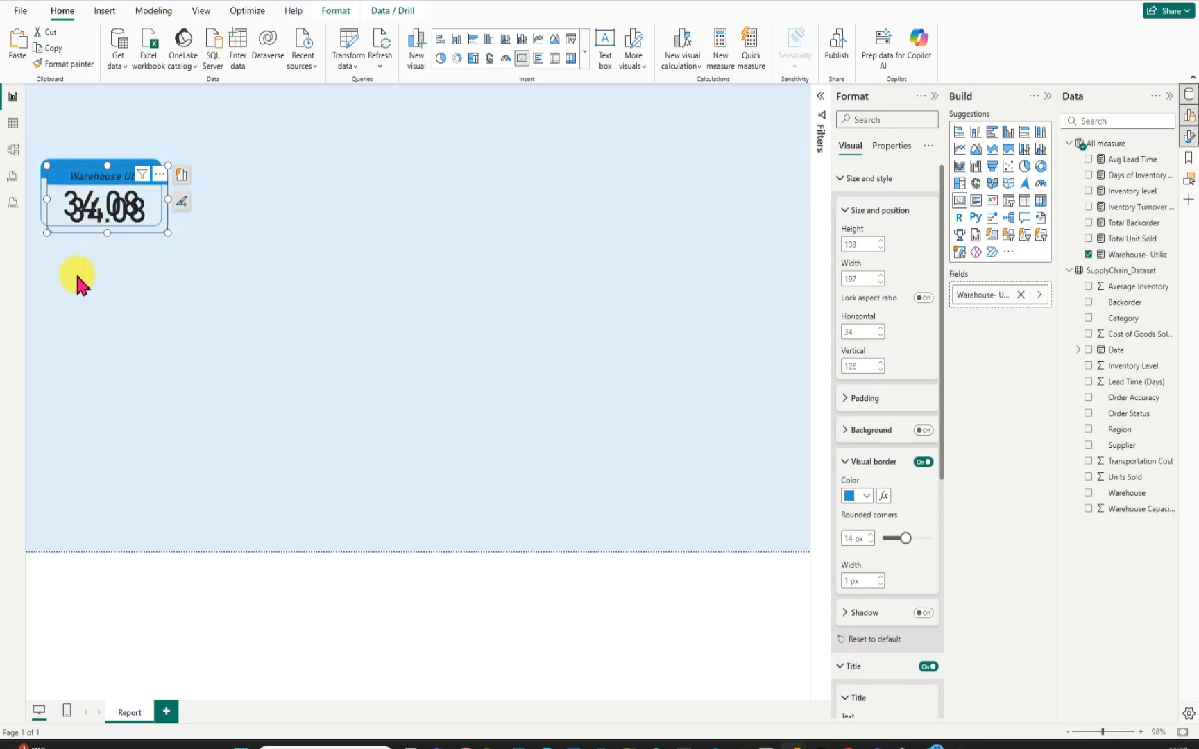
{"action": "key", "text": "ctrl+v"}
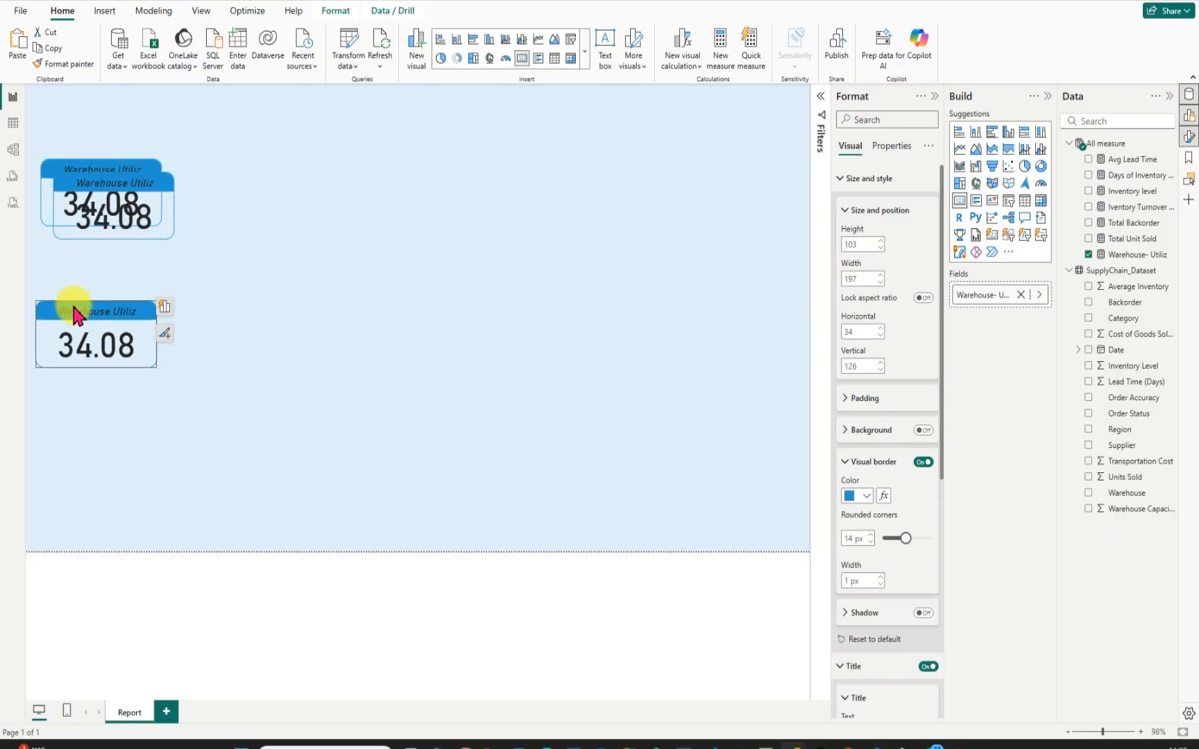
{"action": "left_click_drag", "start_coordinate": [83, 193], "coordinate": [77, 245]}
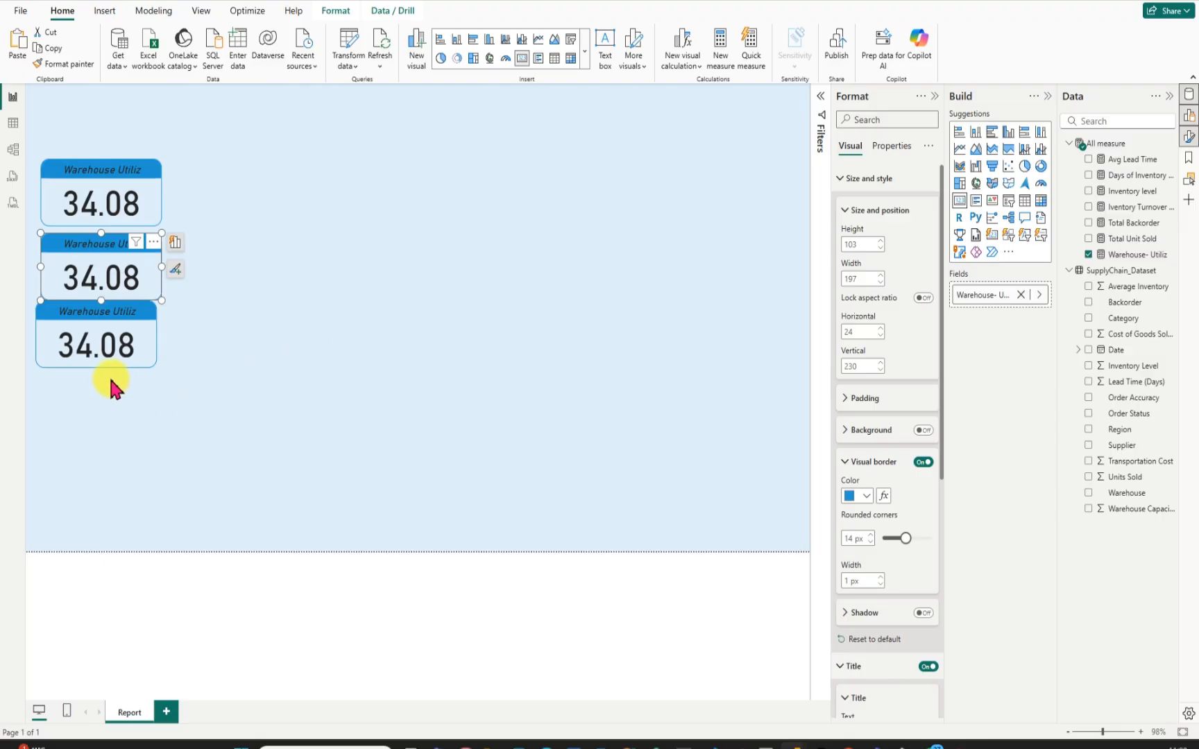
{"action": "mouse_move", "coordinate": [72, 377]}
{"action": "left_mouse_down"}
{"action": "mouse_move", "coordinate": [78, 385]}
{"action": "mouse_move", "coordinate": [76, 376]}
{"action": "left_mouse_up"}
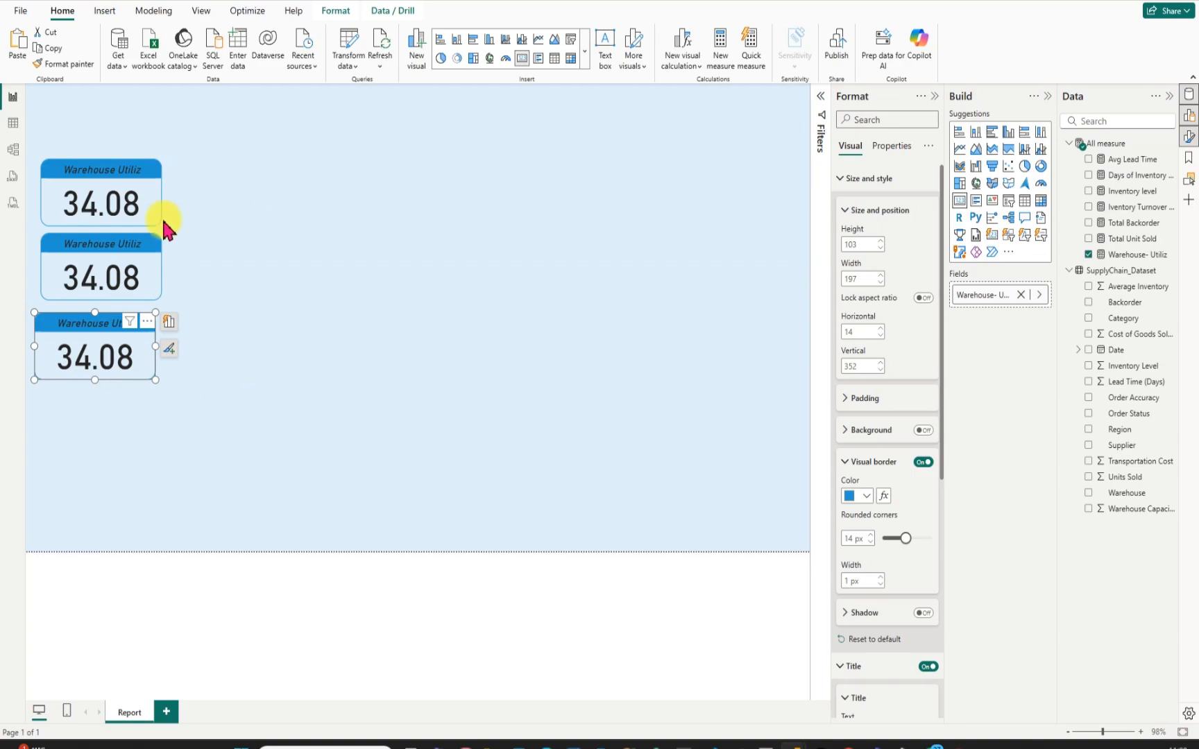
{"action": "left_click_drag", "start_coordinate": [74, 177], "coordinate": [70, 162]}
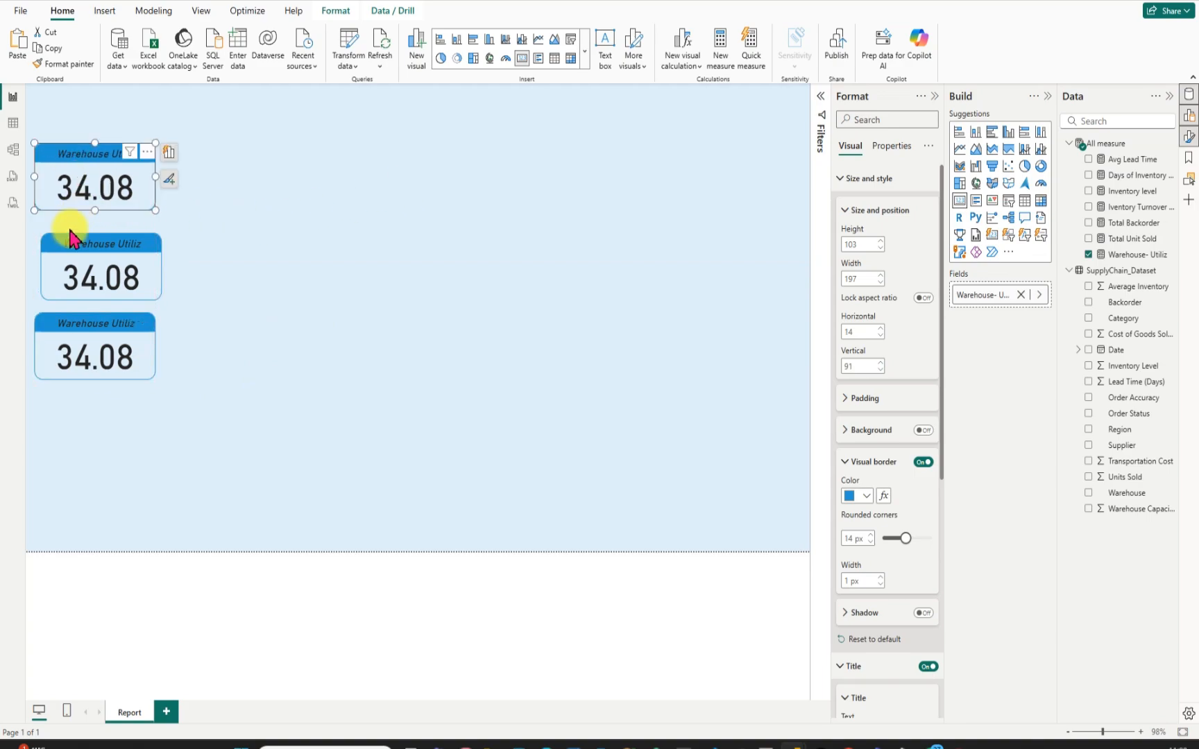
{"action": "mouse_move", "coordinate": [59, 241]}
{"action": "left_mouse_down"}
{"action": "mouse_move", "coordinate": [45, 229]}
{"action": "mouse_move", "coordinate": [55, 229]}
{"action": "left_mouse_up"}
{"action": "mouse_move", "coordinate": [46, 316]}
{"action": "left_mouse_down"}
{"action": "mouse_move", "coordinate": [56, 303]}
{"action": "mouse_move", "coordinate": [46, 294]}
{"action": "left_mouse_up"}
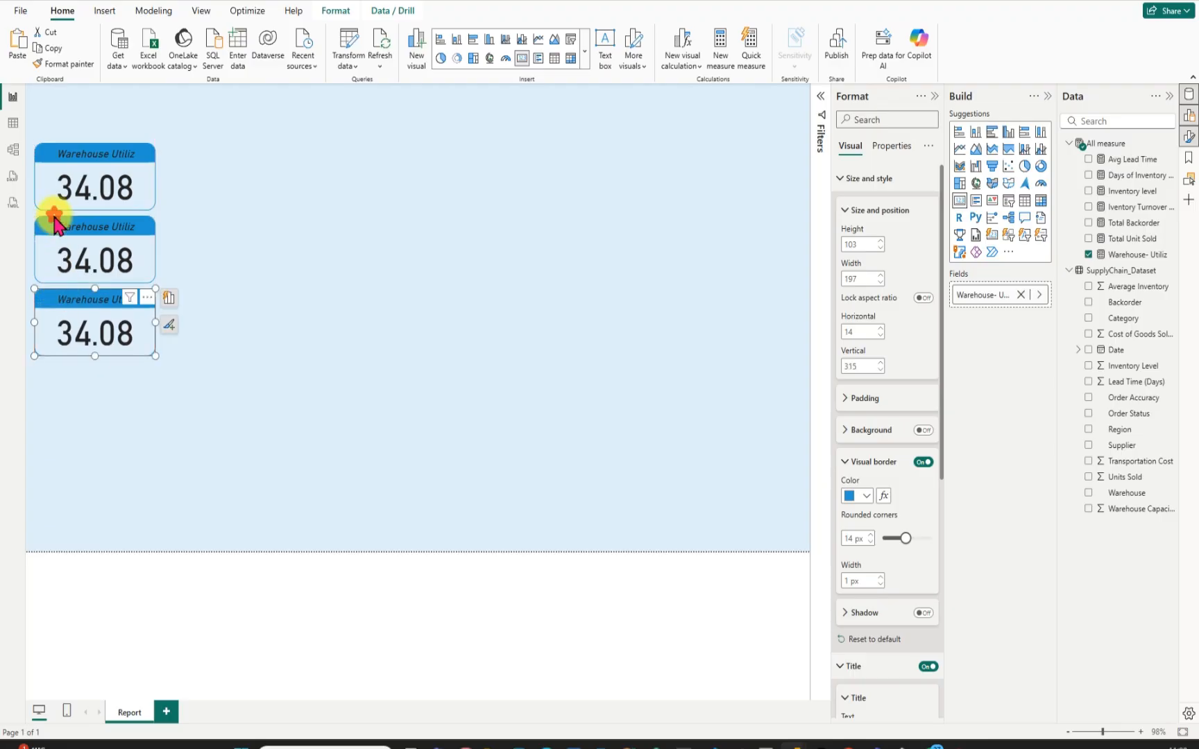
Replace the Warehouse- Utiliz measure in the middle card with Days of Inventory Sales.
{"action": "left_click", "coordinate": [208, 225]}
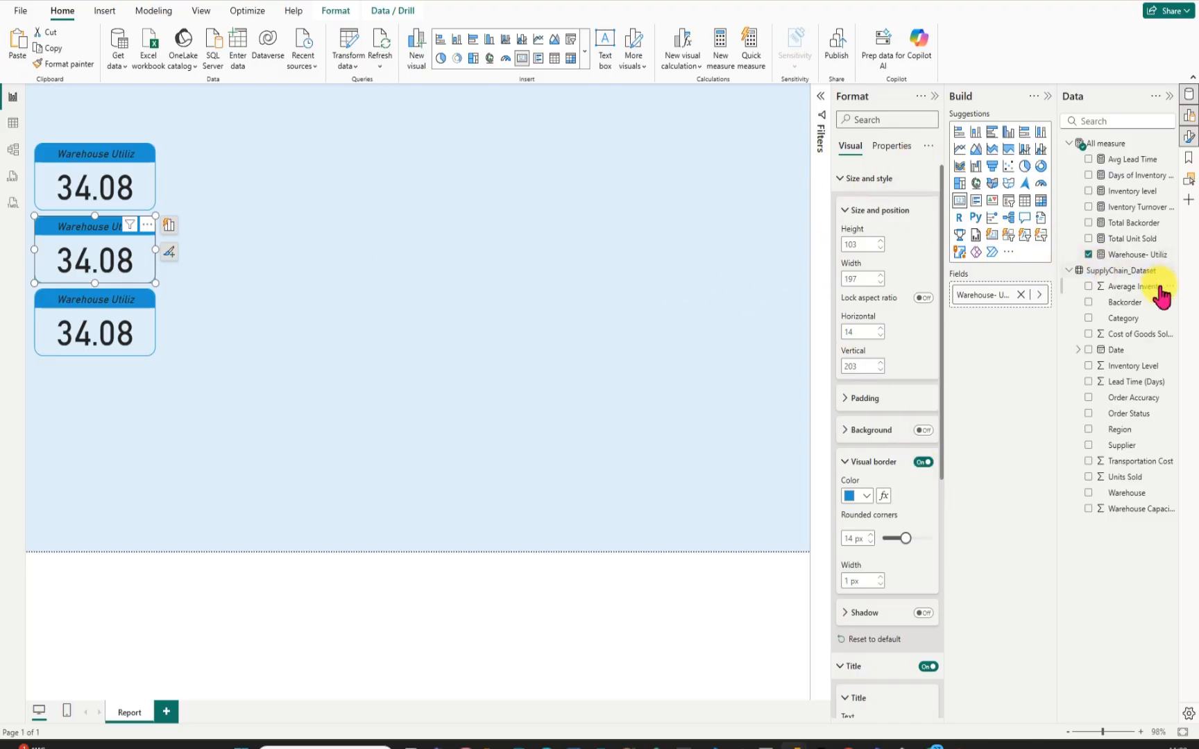
{"action": "left_click", "coordinate": [1086, 253]}
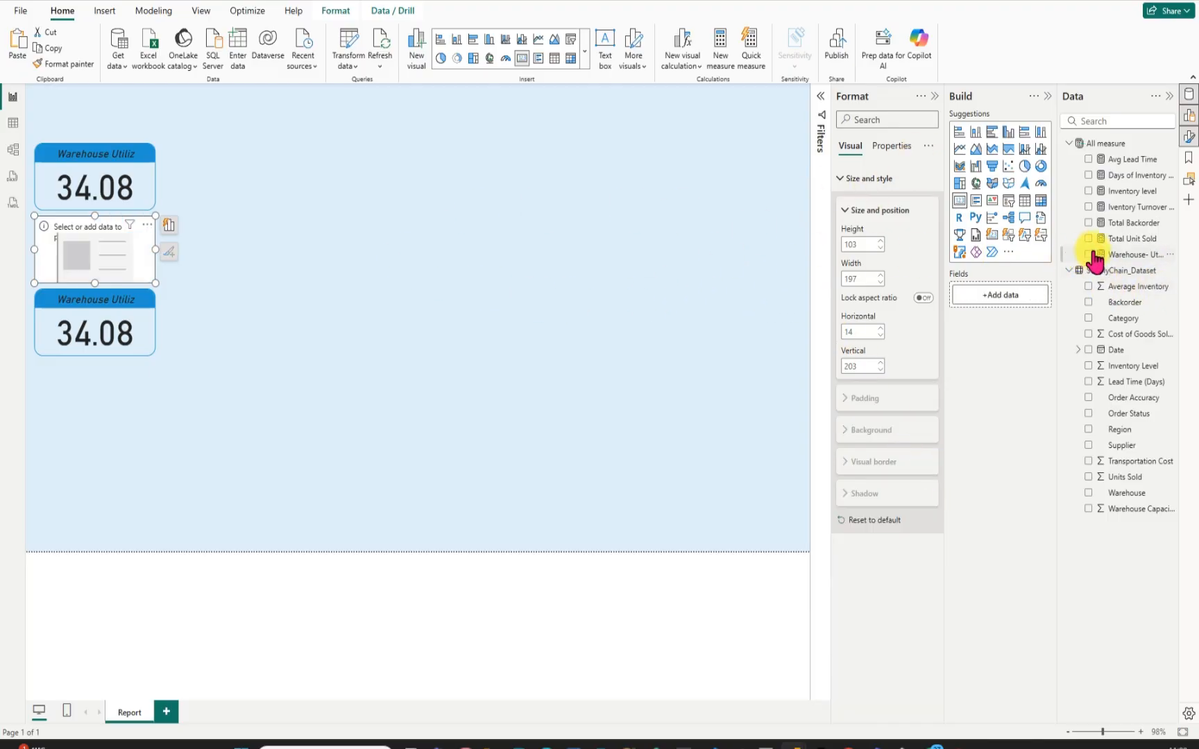
{"action": "left_click", "coordinate": [1089, 175]}
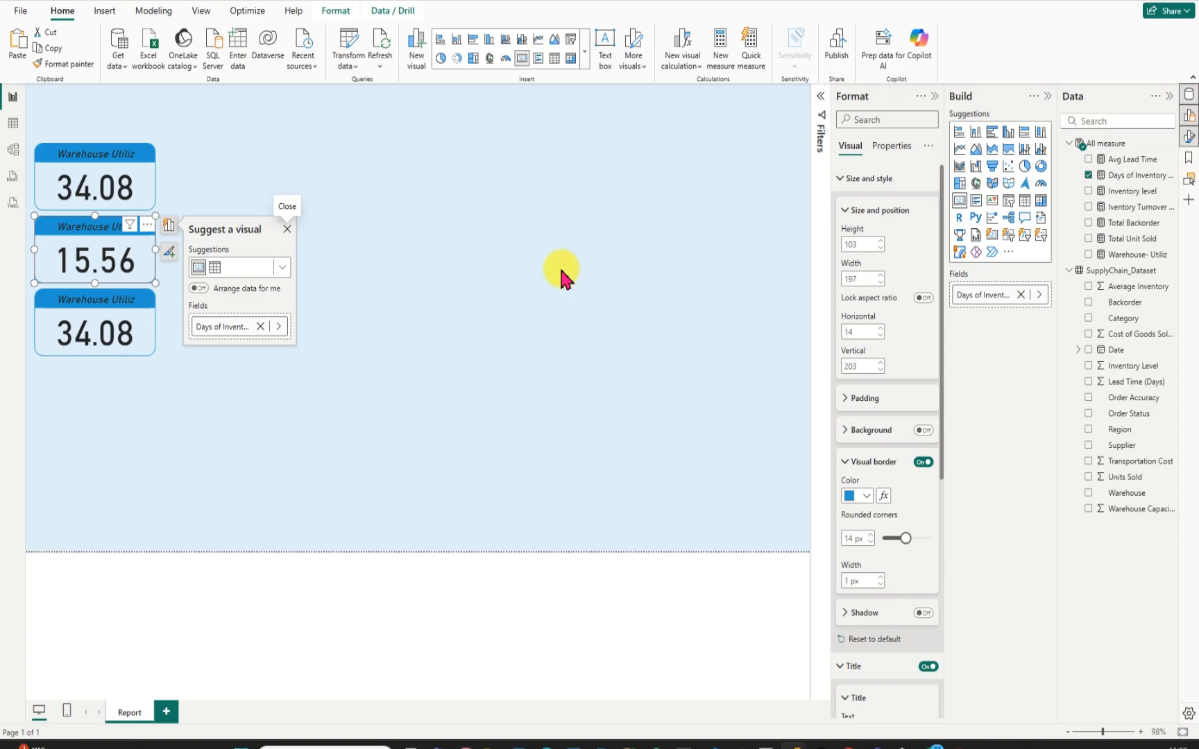
Format the Days of Inventory Sales measure to show 0 decimal places.
{"action": "left_click", "coordinate": [1133, 178]}
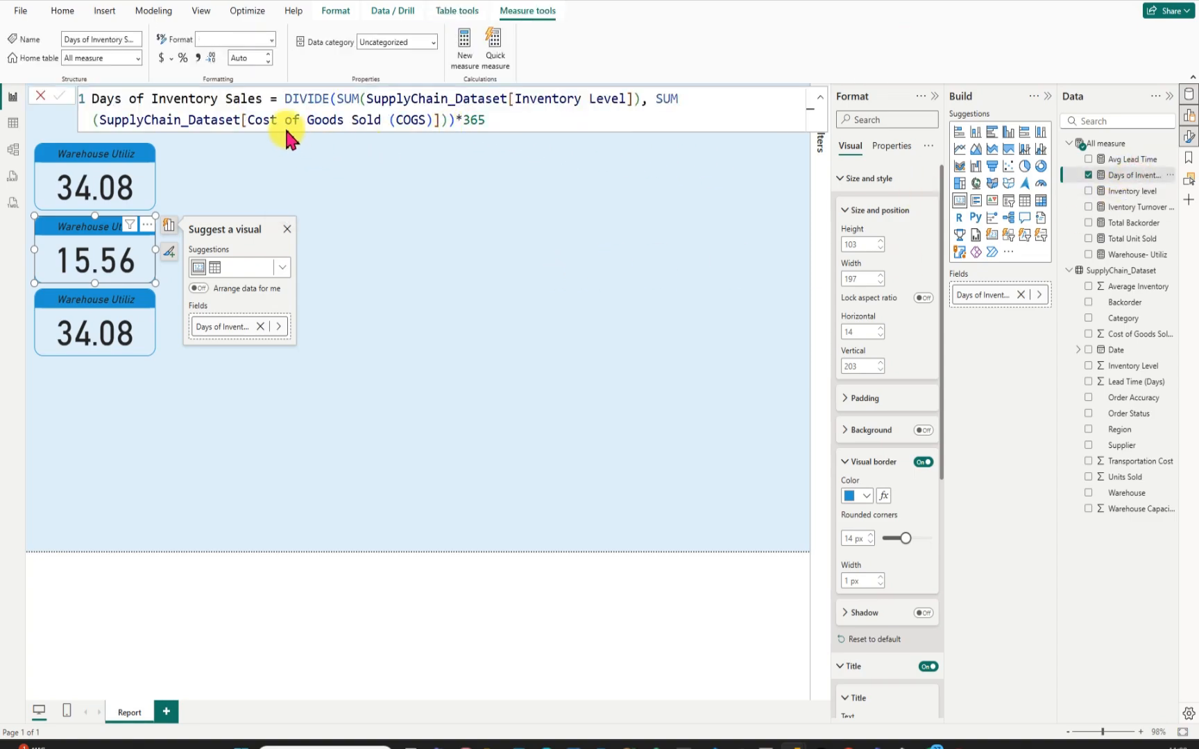
{"action": "left_click", "coordinate": [253, 58]}
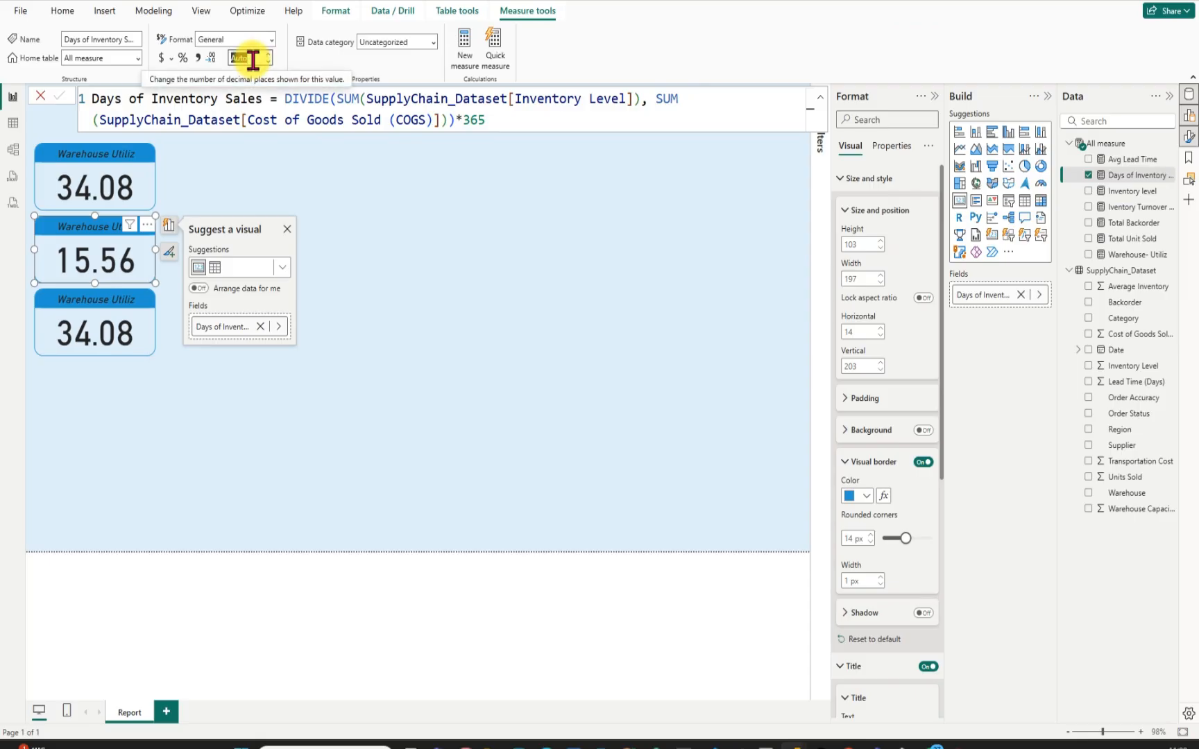
{"action": "type", "text": "0"}
{"action": "key", "text": "Return"}
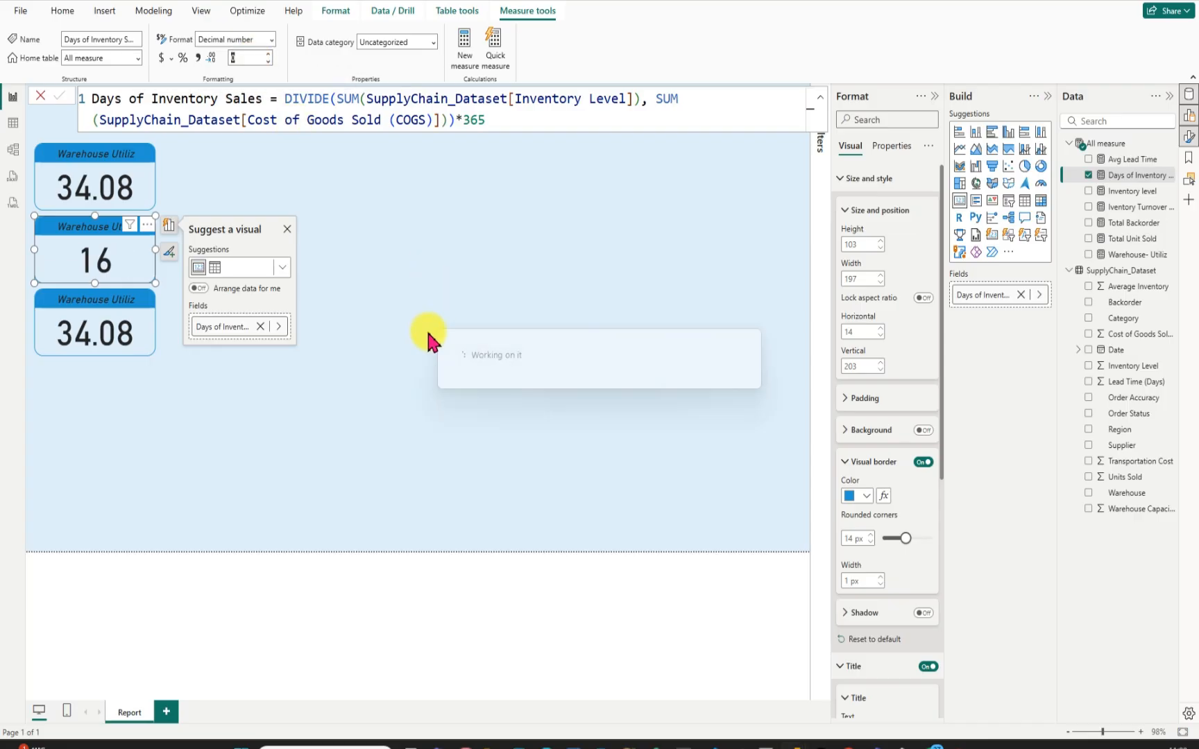
Replace the Warehouse- Utiliz measure in the lowest card with the Iventory Turnover measure.
{"action": "left_click", "coordinate": [645, 236]}
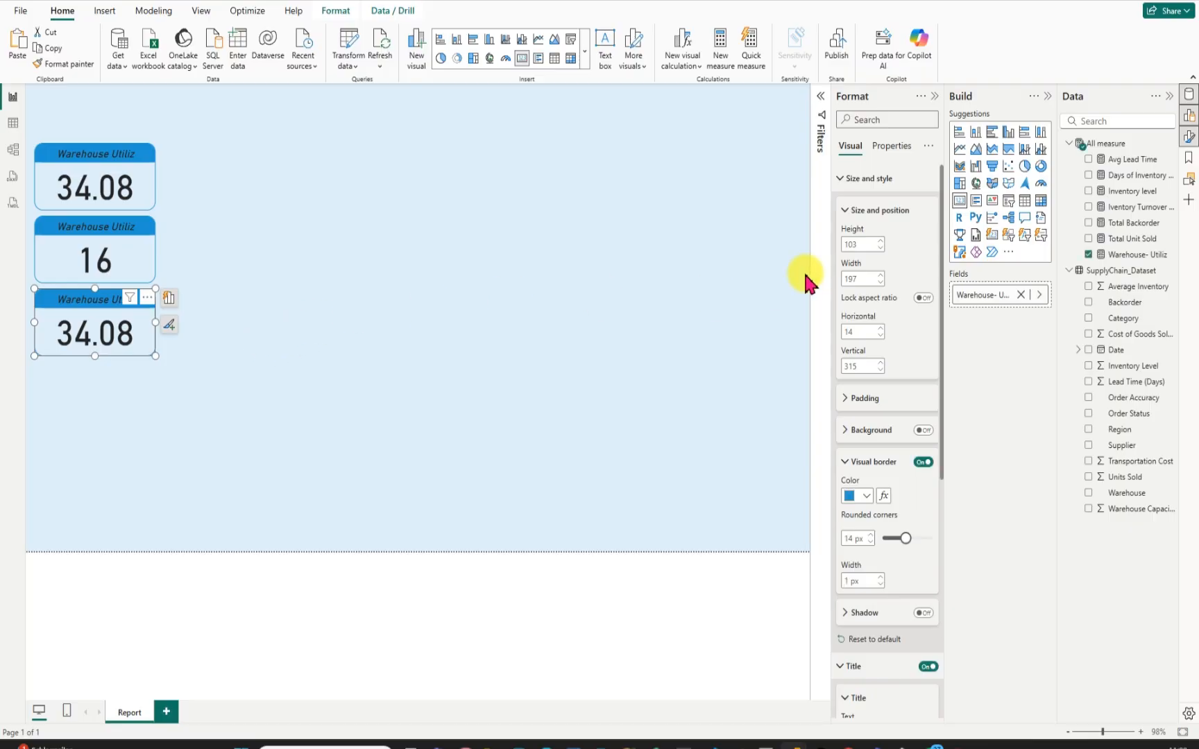
{"action": "left_click", "coordinate": [1087, 254]}
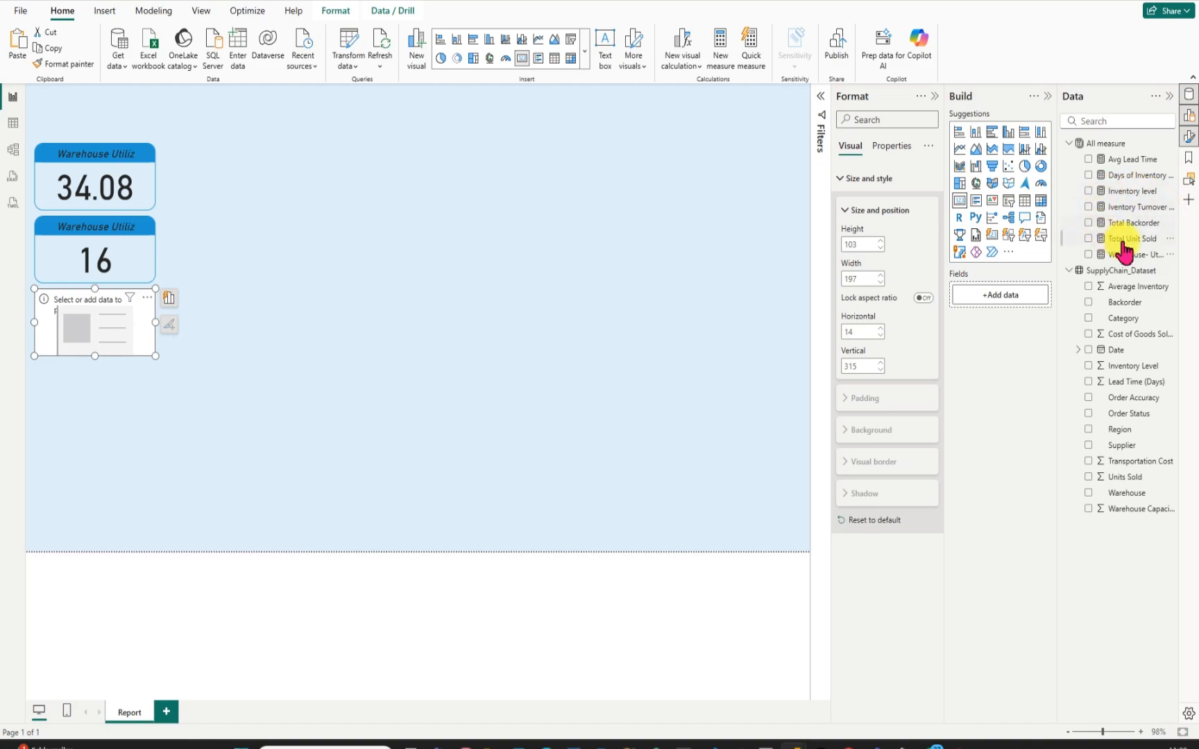
{"action": "left_click", "coordinate": [1088, 207]}
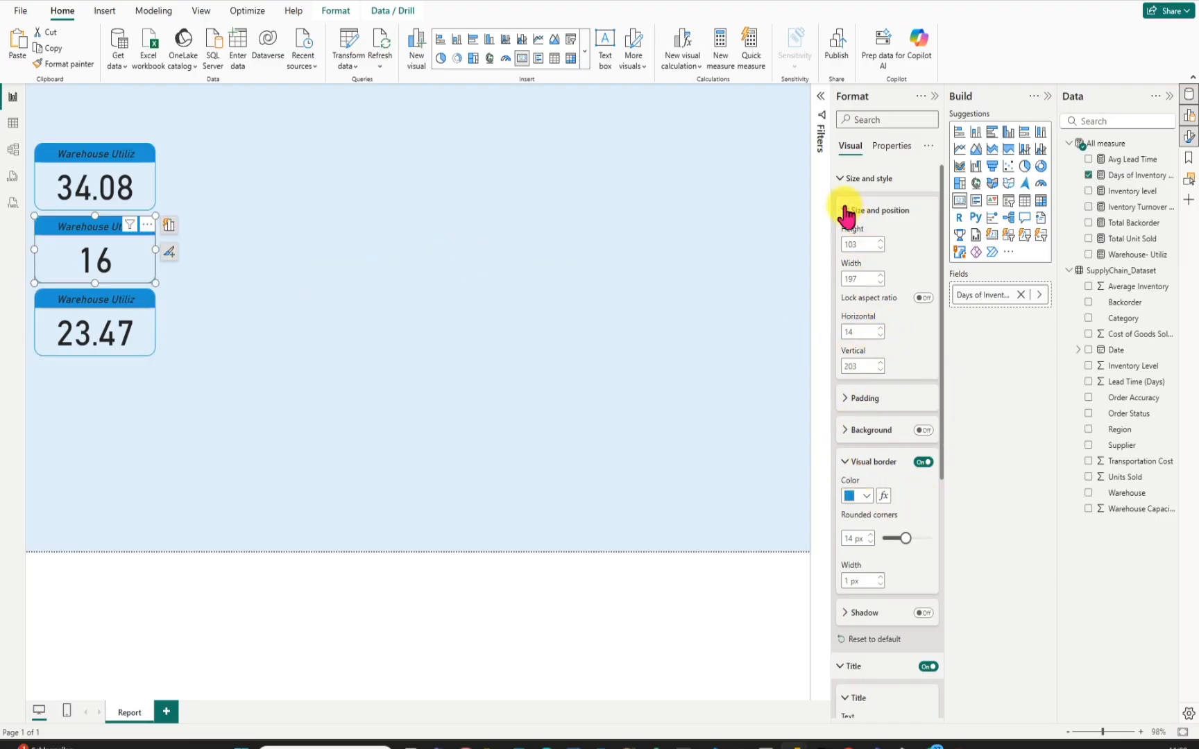
Change the middle card's title text to "Days of Invent Sales".
{"action": "left_click", "coordinate": [840, 179]}
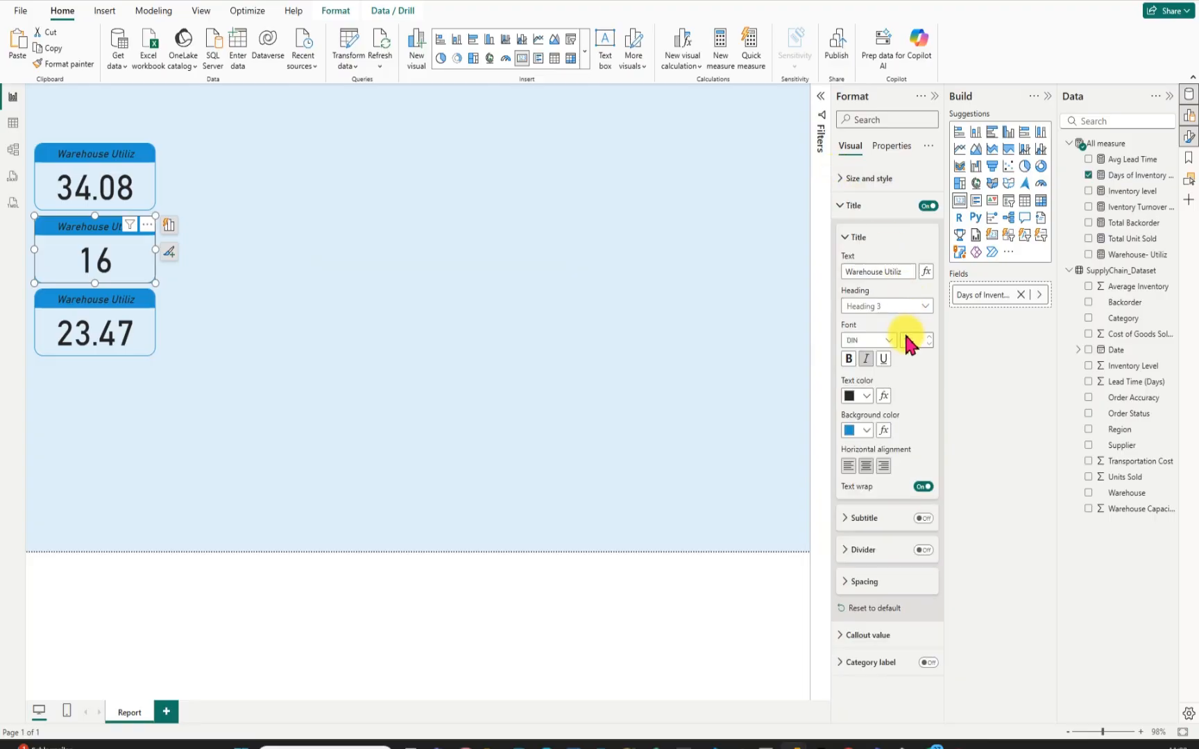
{"action": "left_click_drag", "start_coordinate": [906, 272], "coordinate": [839, 278]}
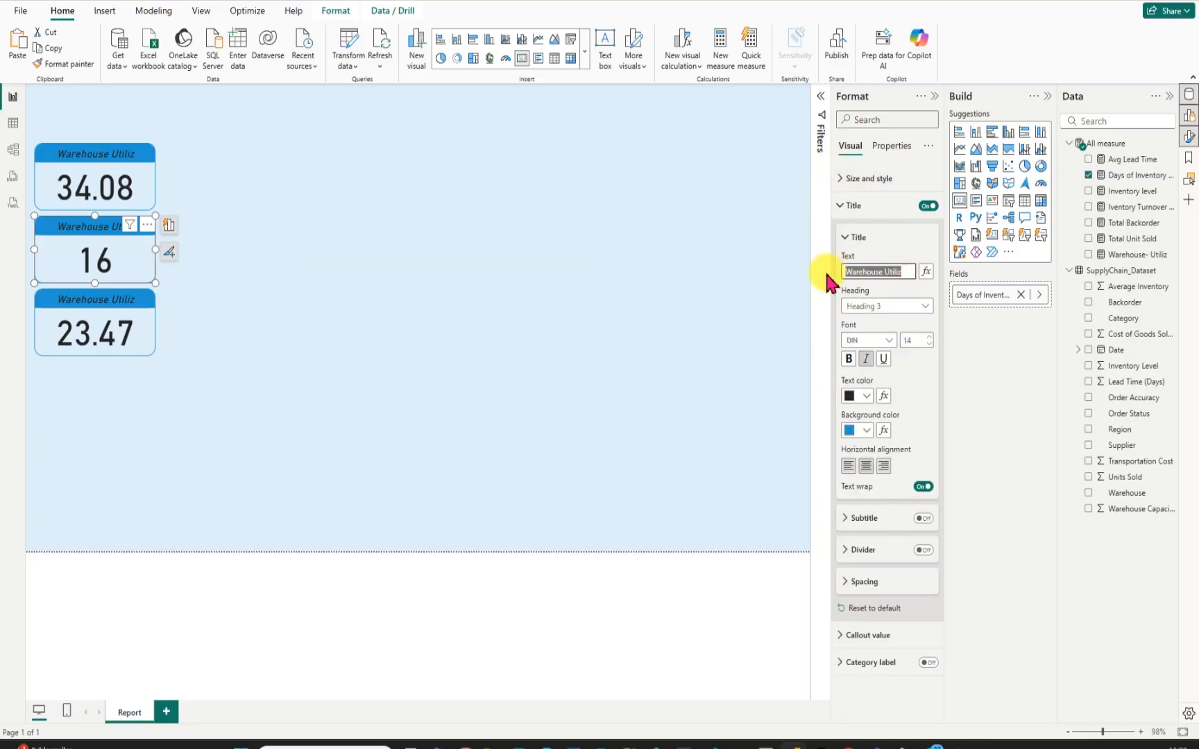
{"action": "type", "text": "Days od"}
{"action": "key", "text": "BackSpace"}
{"action": "type", "text": "f Ivent Sale"}
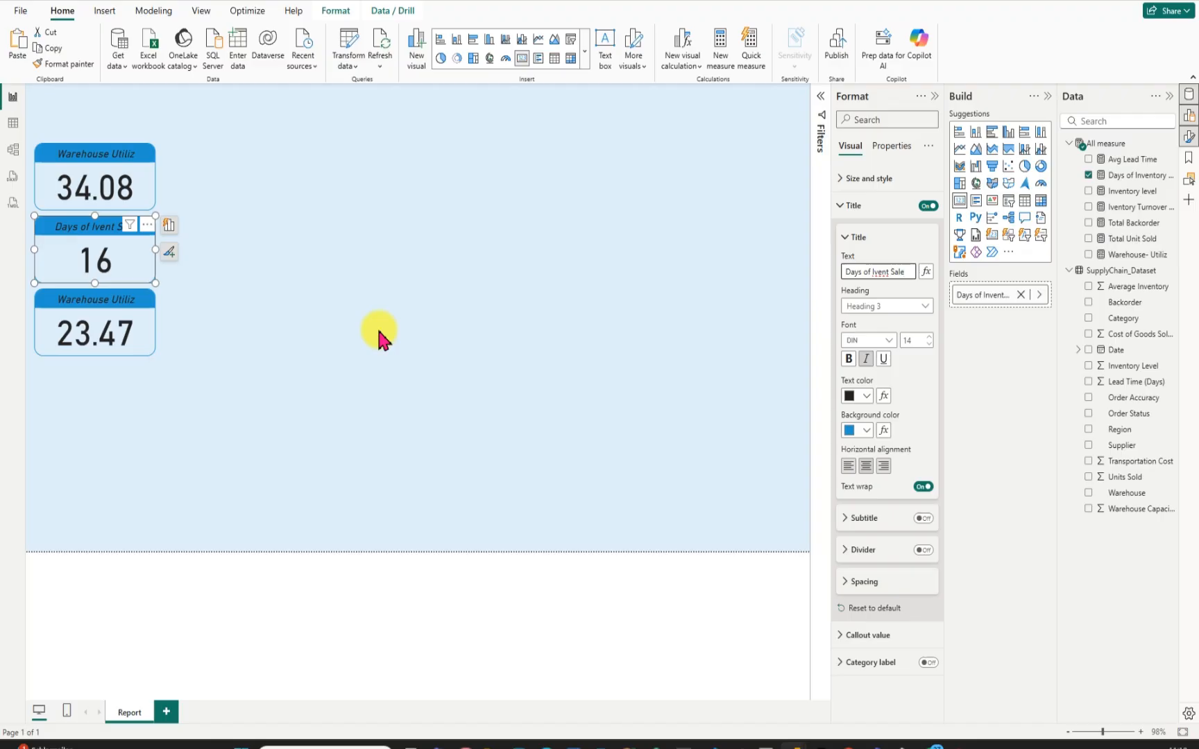
{"action": "type", "text": "s"}
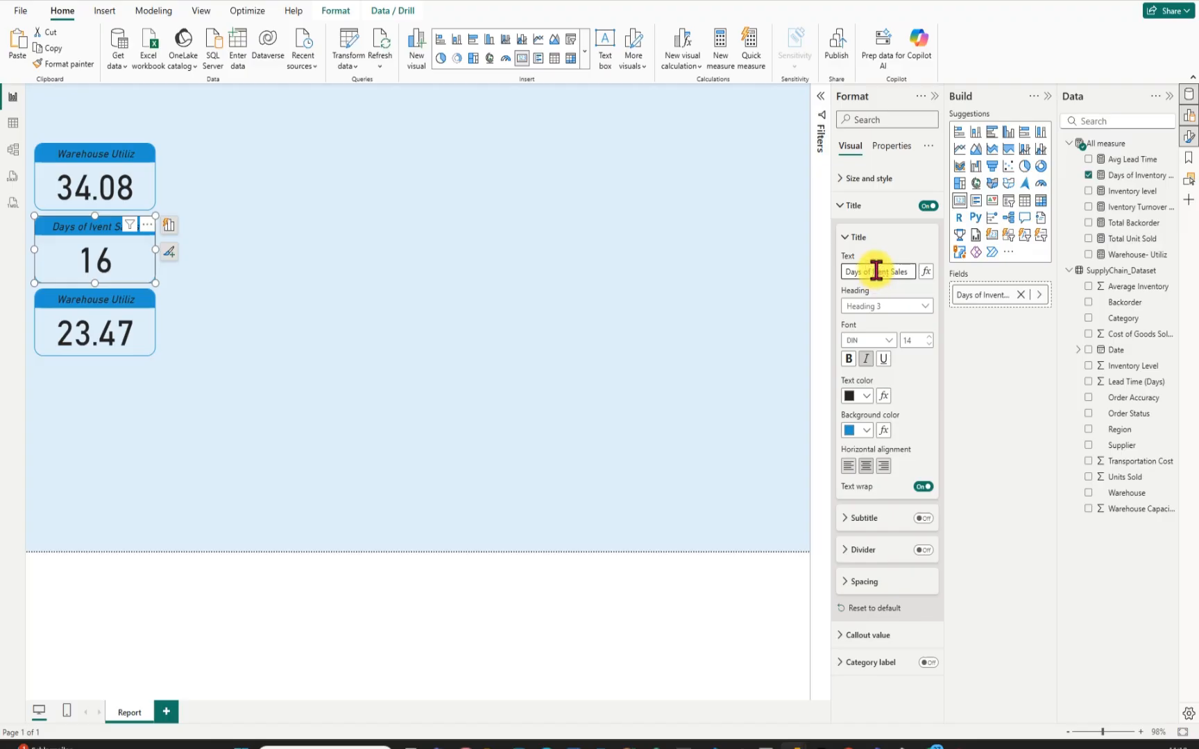
{"action": "type", "text": "n"}
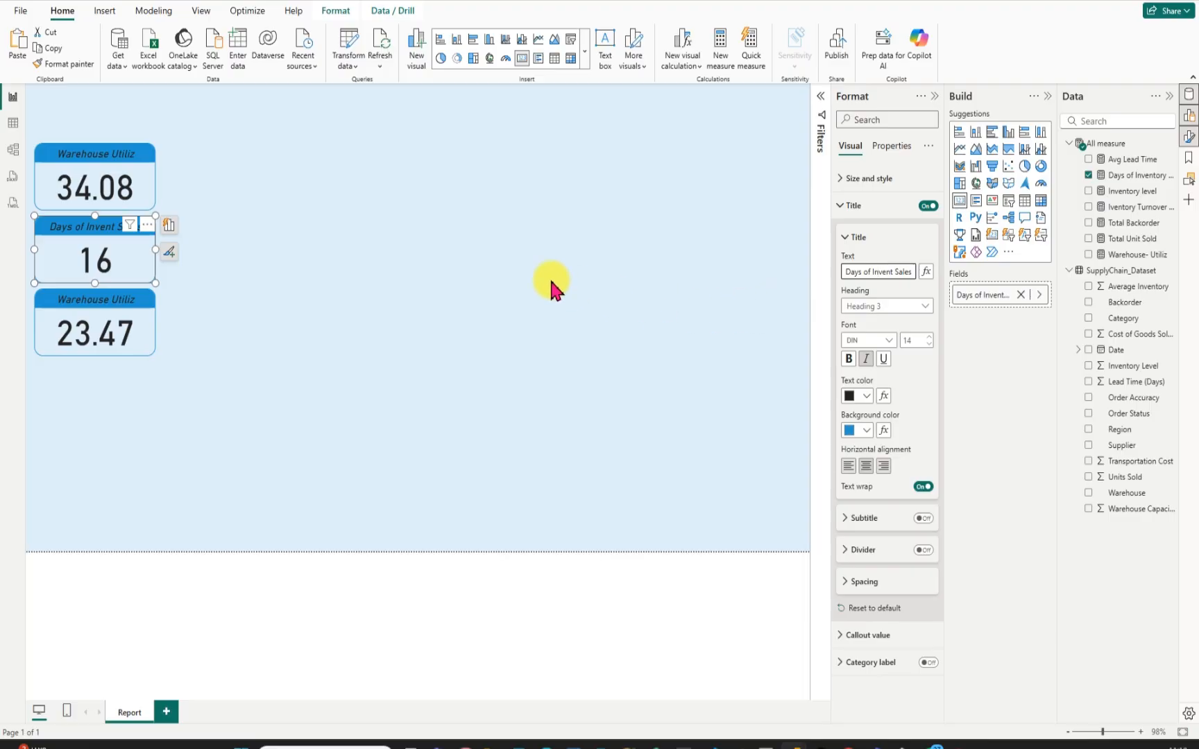
{"action": "left_click", "coordinate": [523, 277]}
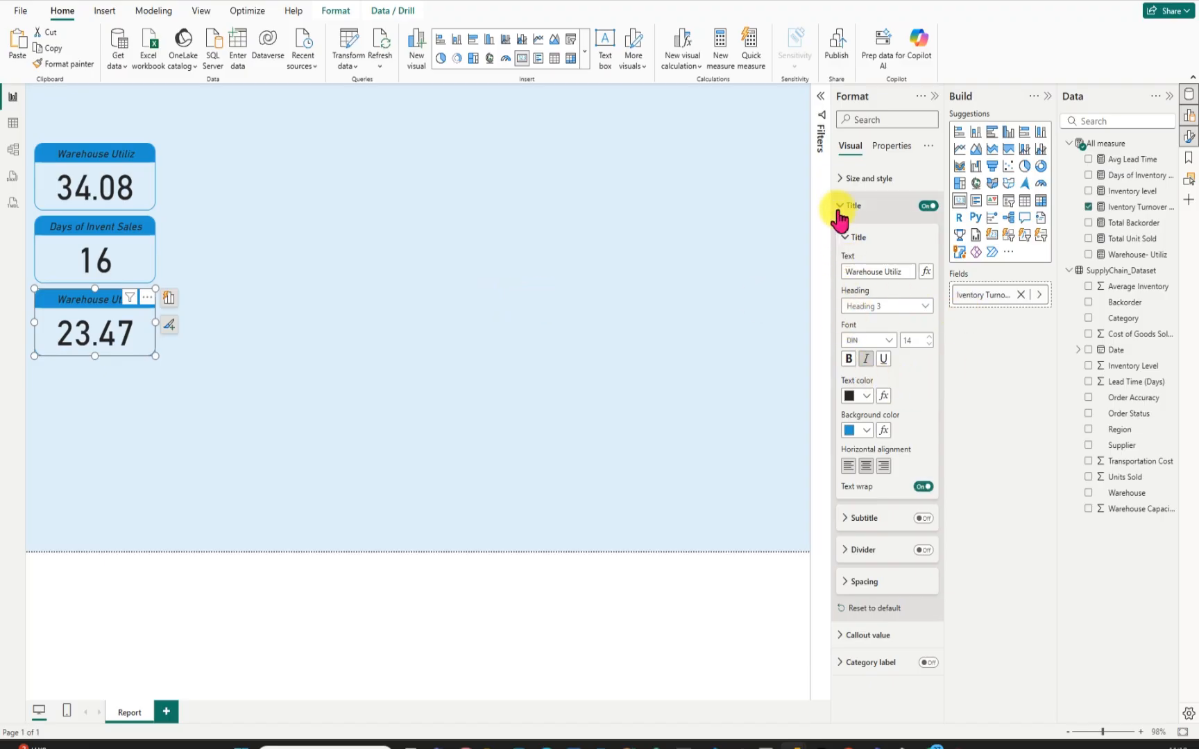
Change the lowest card's title text to "Inventory Turnover".
{"action": "left_click_drag", "start_coordinate": [910, 272], "coordinate": [808, 288]}
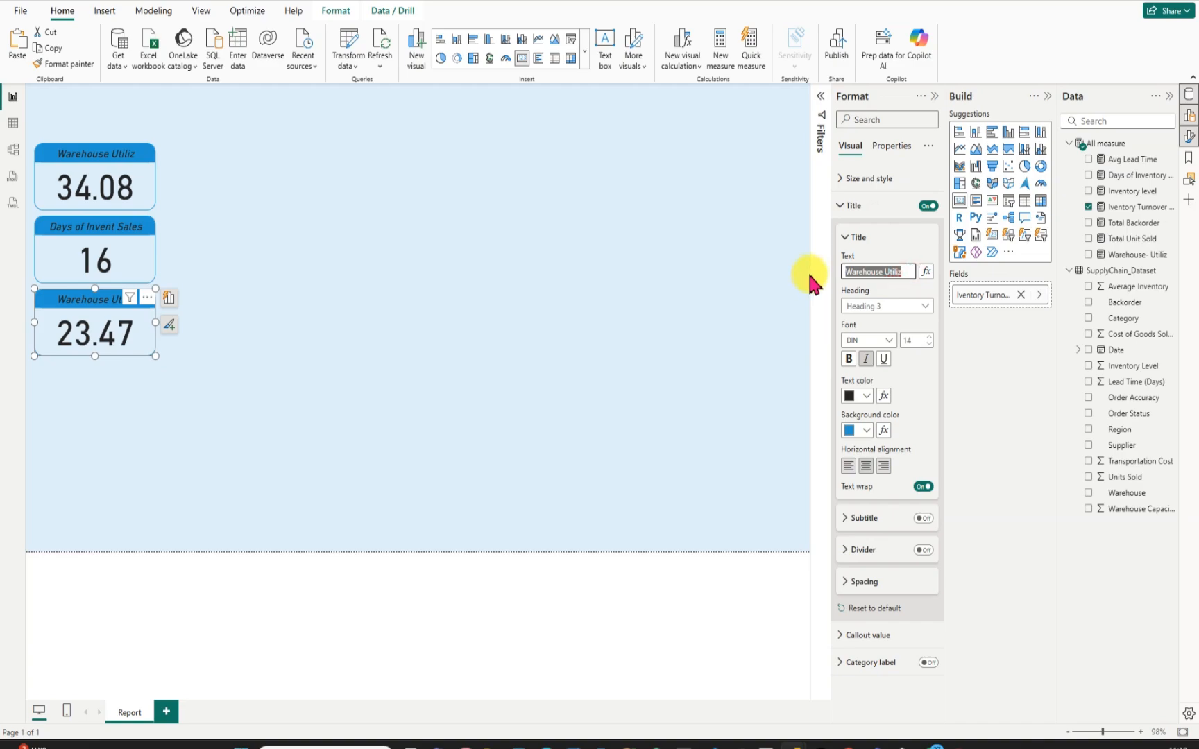
{"action": "key", "text": "BackSpace"}
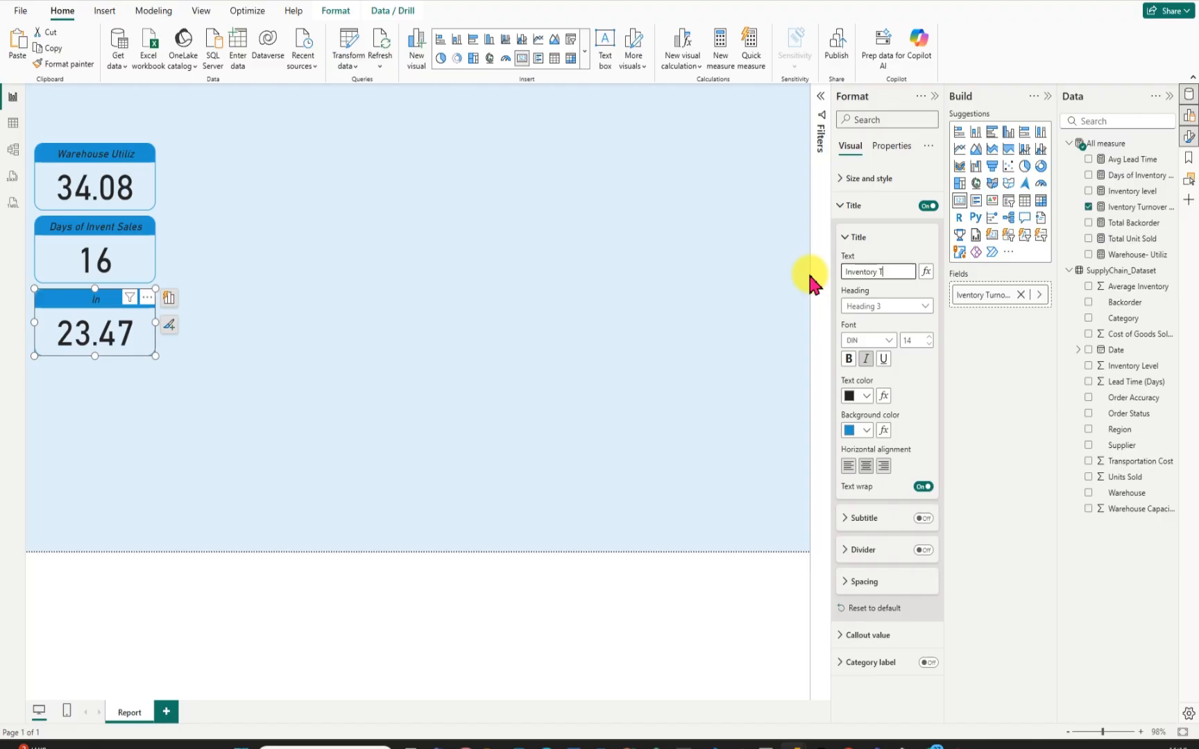
{"action": "type", "text": "b"}
{"action": "left_click", "coordinate": [351, 357]}
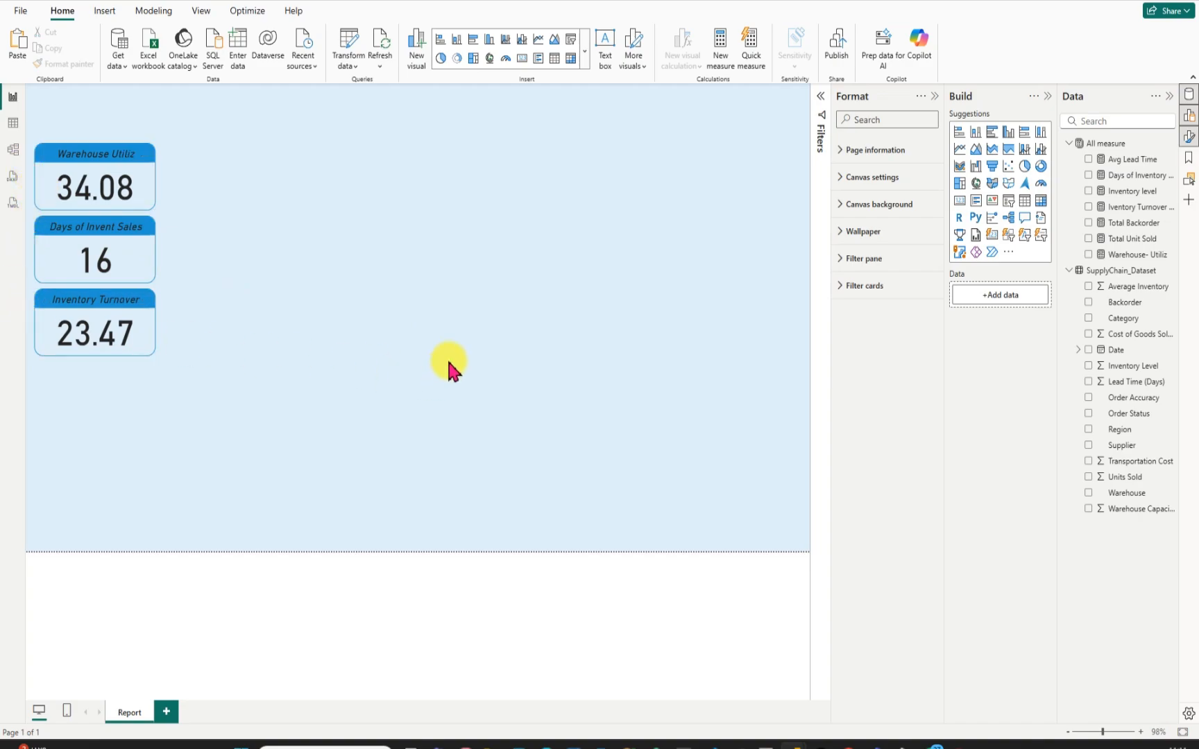
{"action": "left_click", "coordinate": [47, 248]}
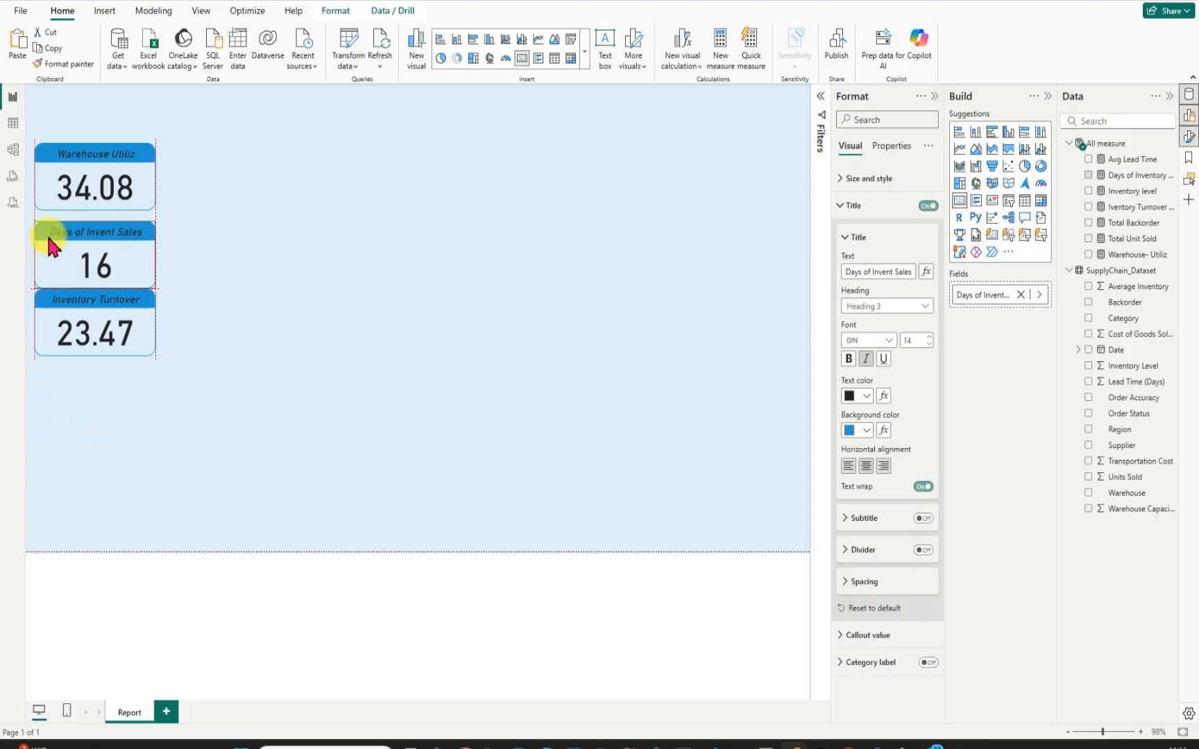
{"action": "left_click", "coordinate": [383, 324]}
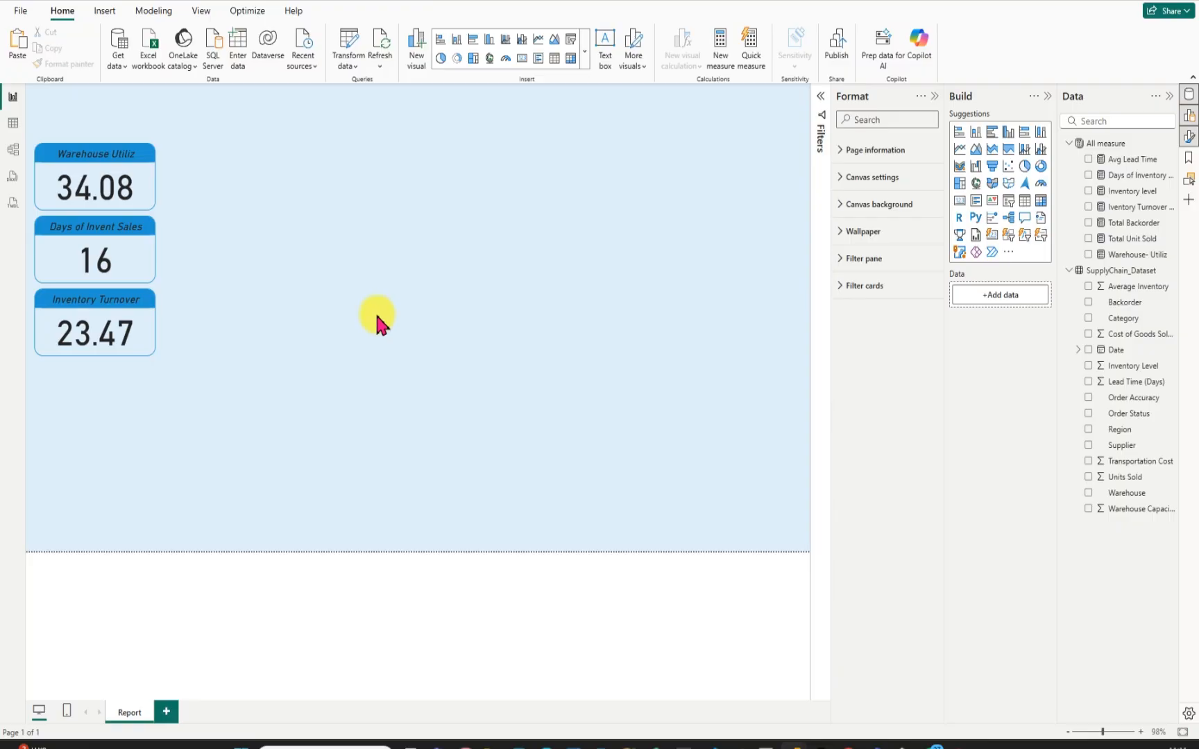
Add an empty slicer visual and place it in the upper part of the page, well away from the cards.
{"action": "left_click", "coordinate": [10, 7]}
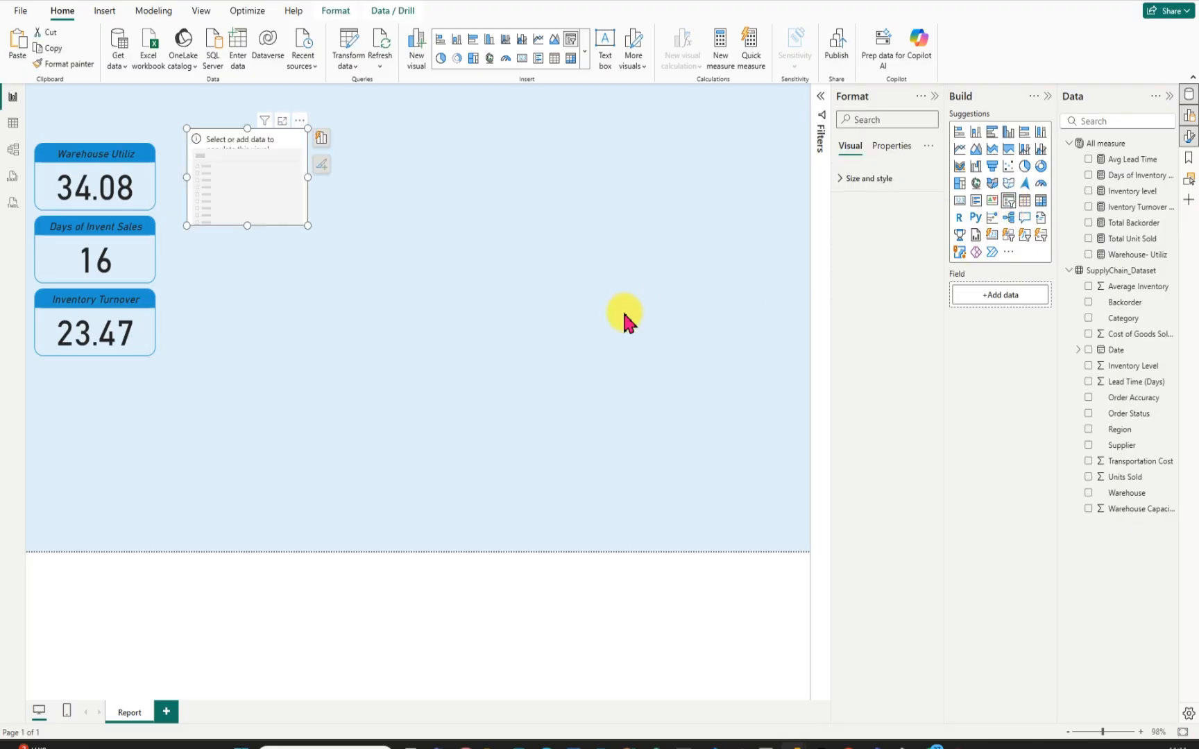
{"action": "left_click_drag", "start_coordinate": [287, 214], "coordinate": [614, 222]}
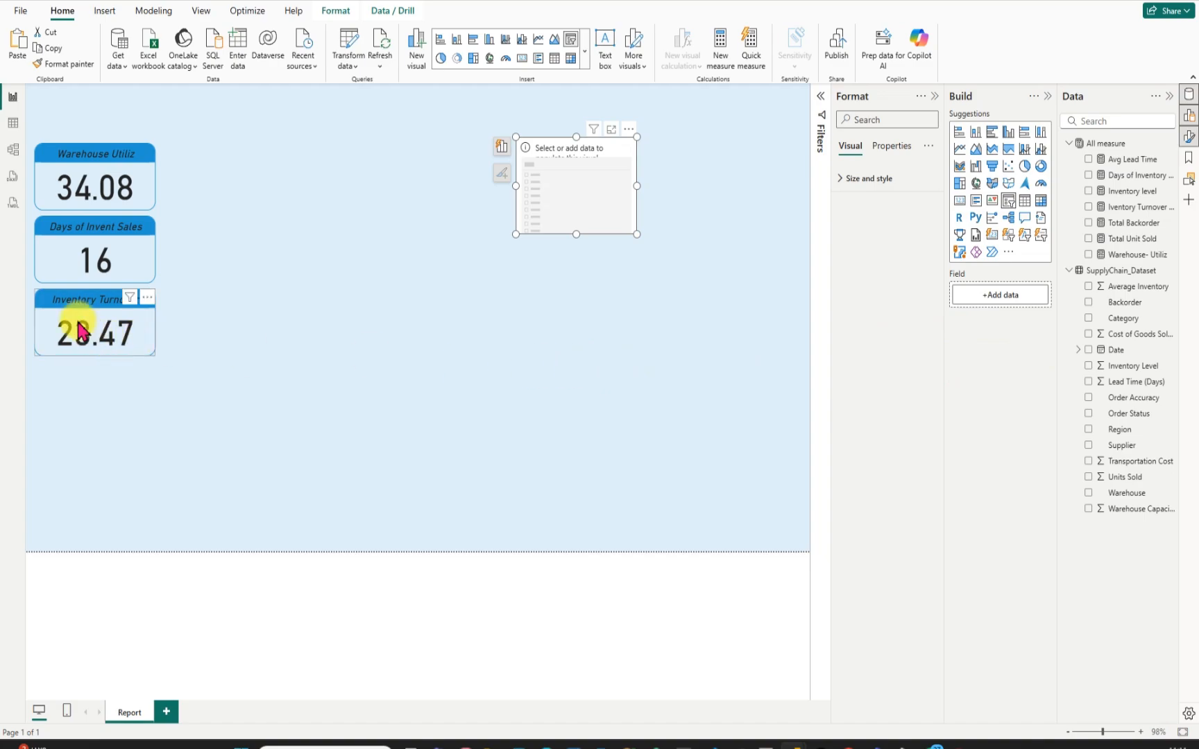
Duplicate the Inventory Turnover card and place the copy in the empty middle of the page.
{"action": "left_click", "coordinate": [59, 308]}
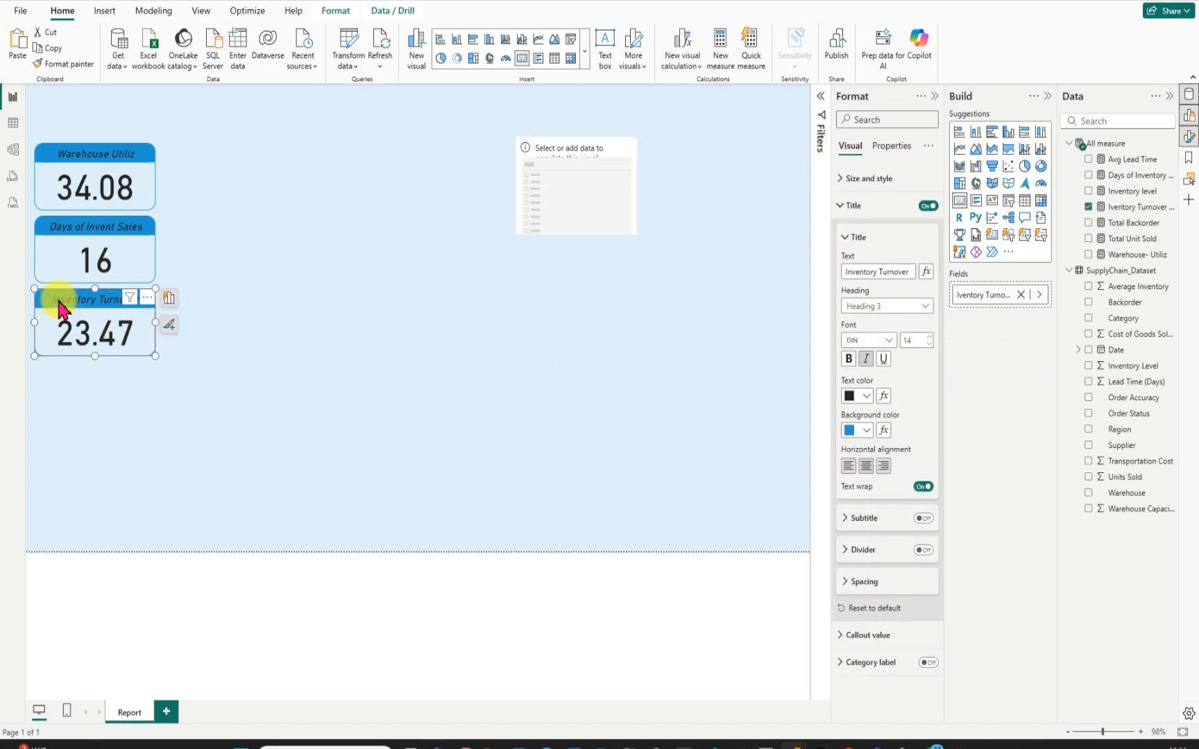
{"action": "key", "text": "ctrl+c"}
{"action": "key", "text": "ctrl+v"}
{"action": "left_click_drag", "start_coordinate": [59, 309], "coordinate": [516, 340]}
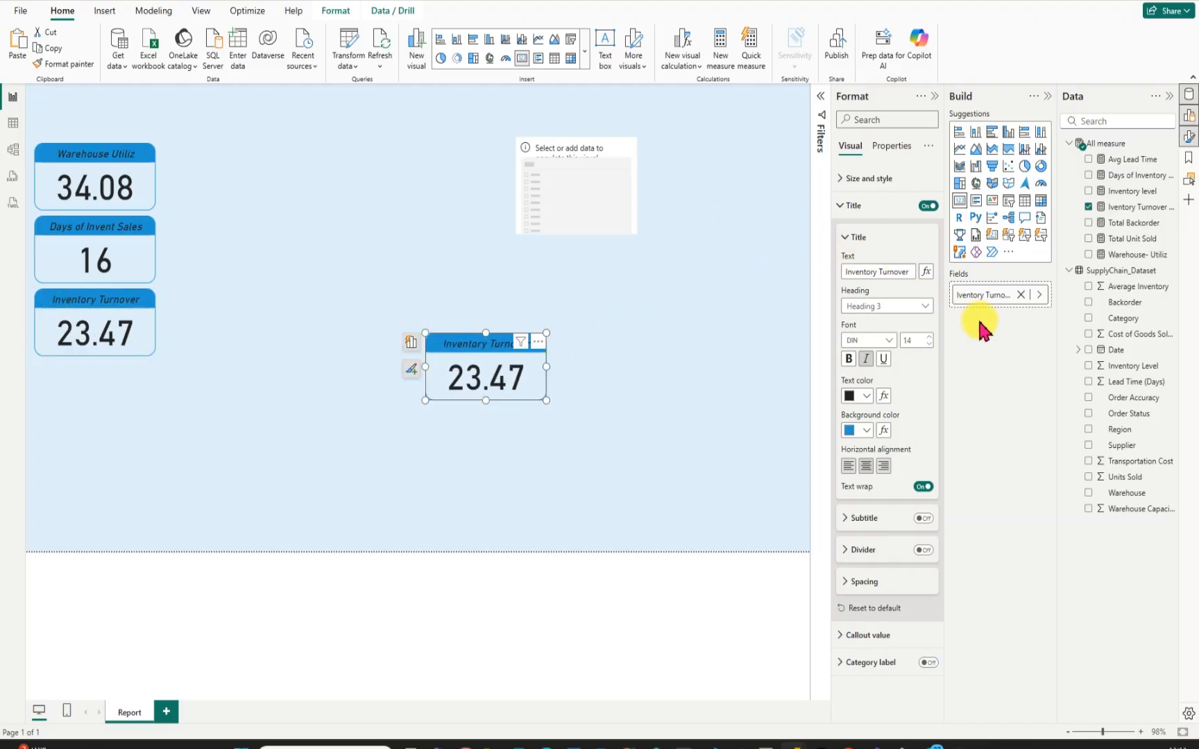
Convert the copied card into a slicer on the Region field and make it taller to fit the region options.
{"action": "left_click", "coordinate": [1089, 207]}
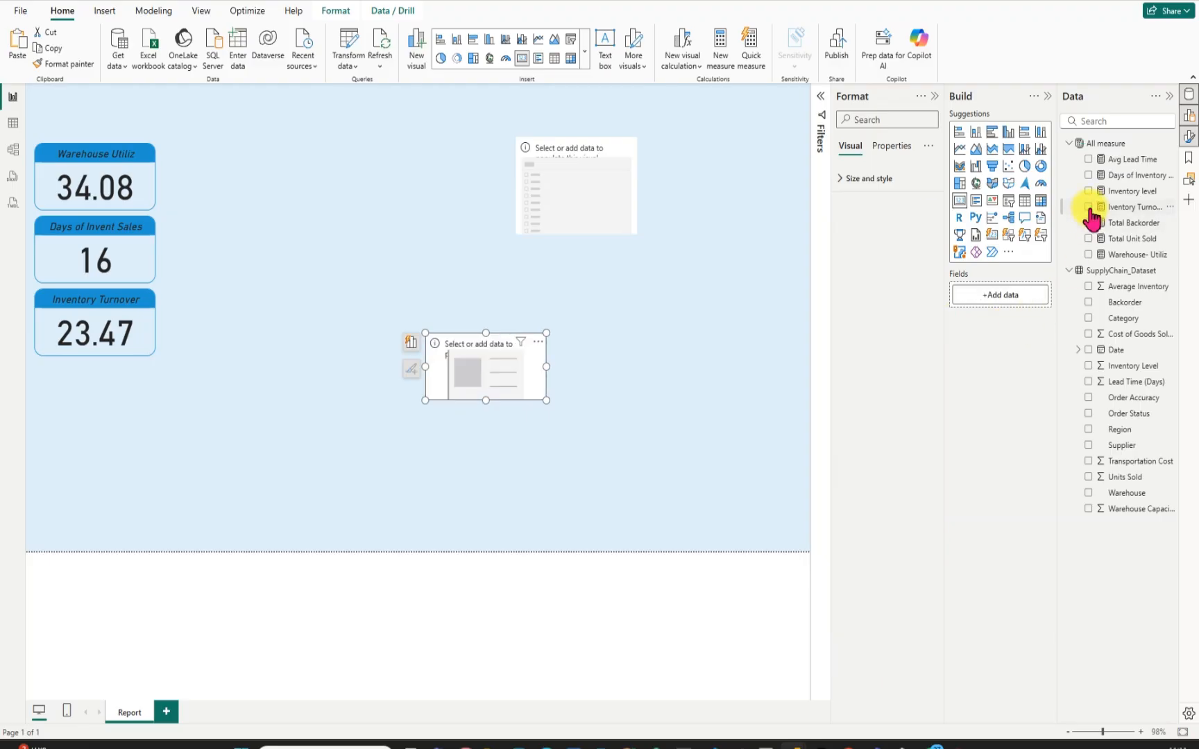
{"action": "left_click", "coordinate": [1008, 200]}
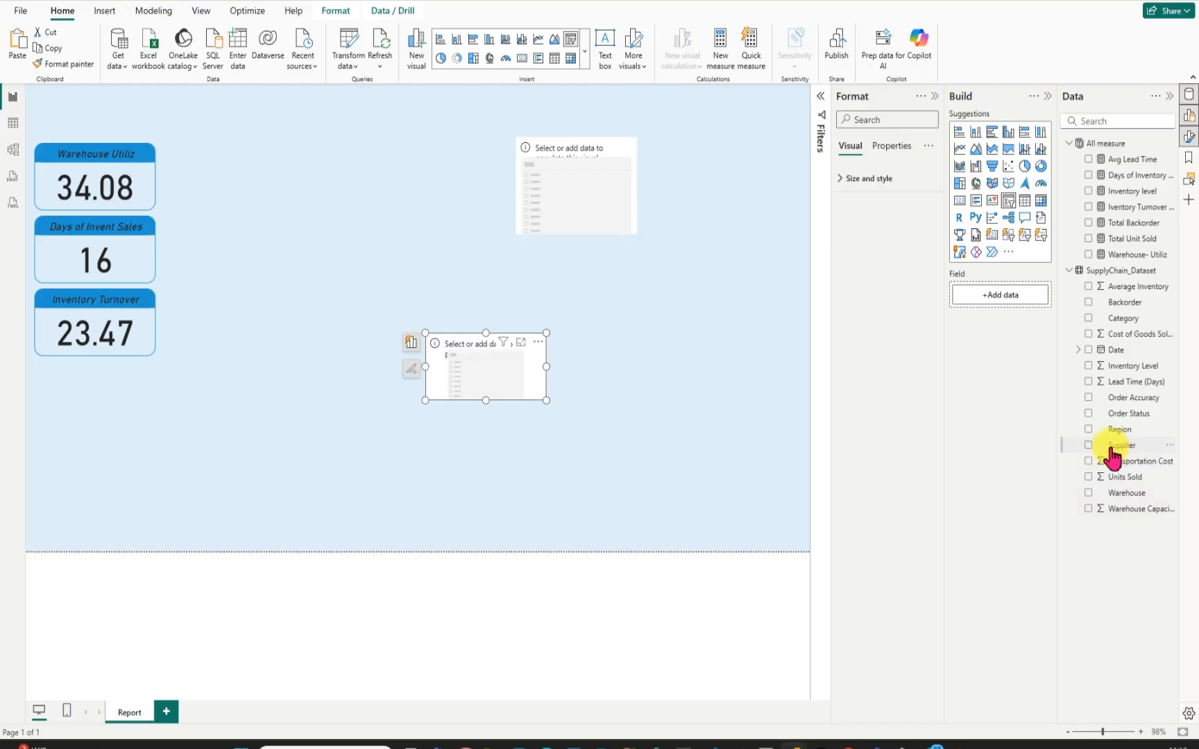
{"action": "left_click", "coordinate": [1088, 429]}
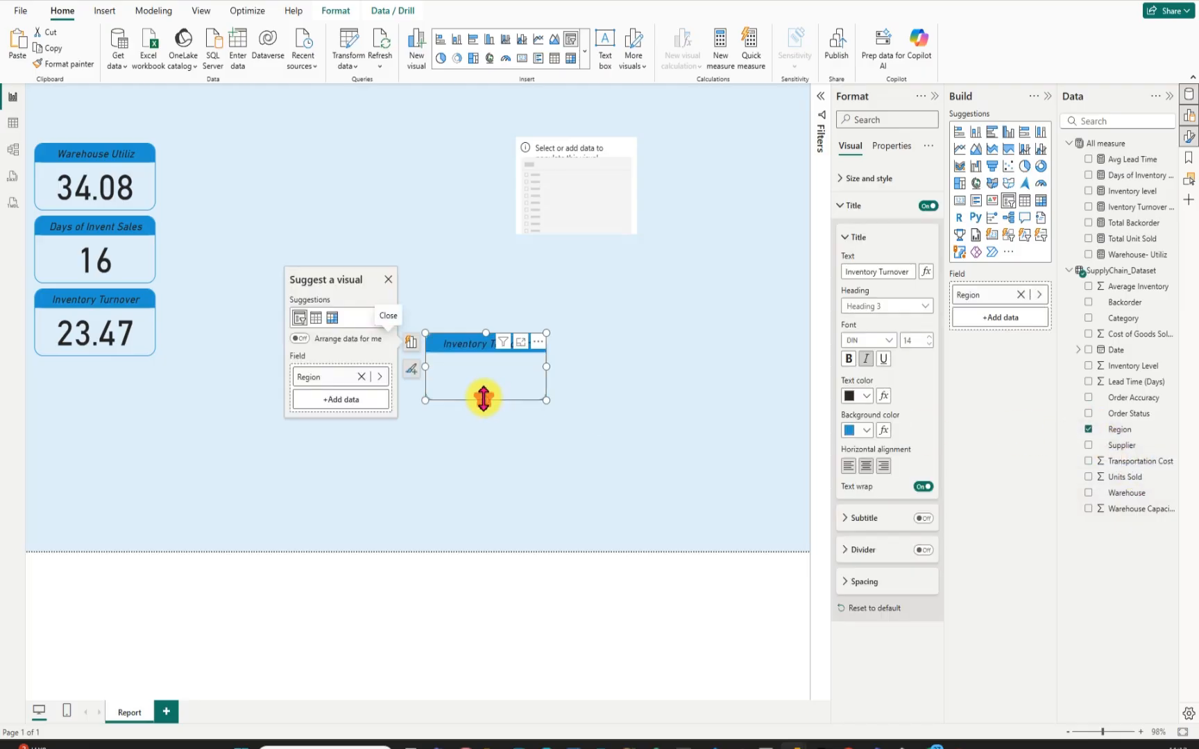
{"action": "left_click_drag", "start_coordinate": [485, 400], "coordinate": [489, 447]}
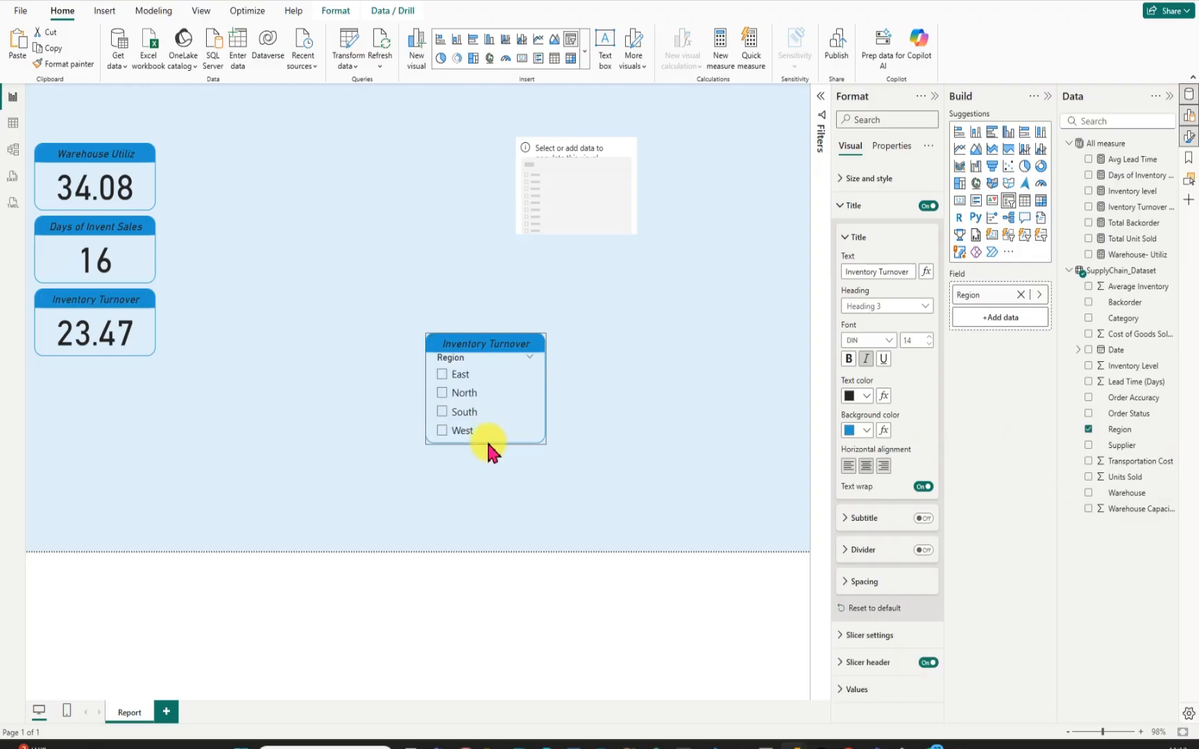
{"action": "left_click", "coordinate": [654, 455]}
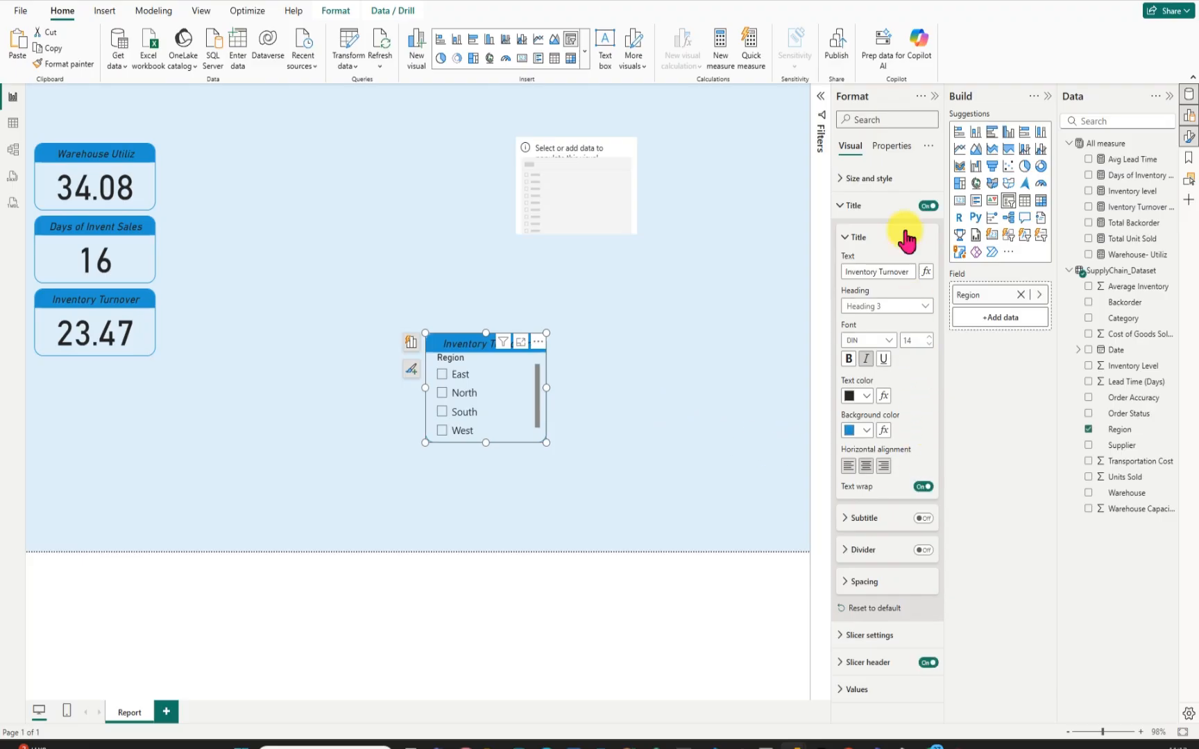
Turn off the slicer header and change the slicer's title text to "Region".
{"action": "left_click", "coordinate": [927, 207]}
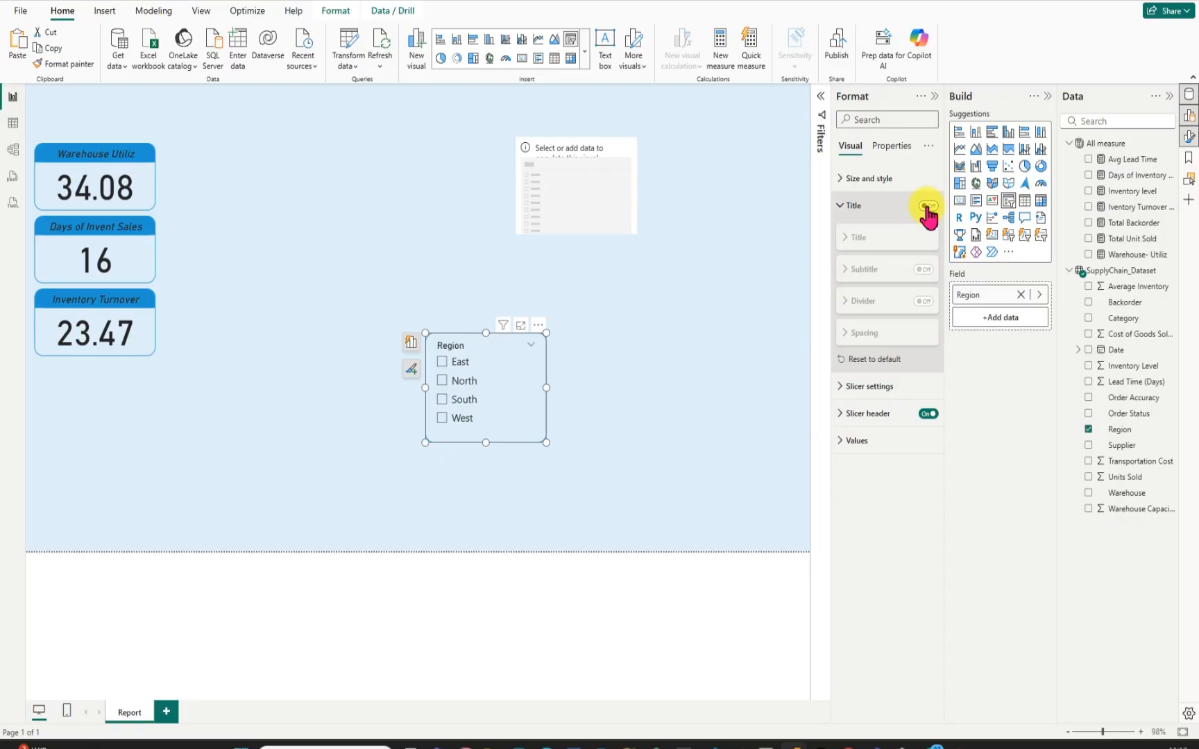
{"action": "left_click", "coordinate": [927, 207]}
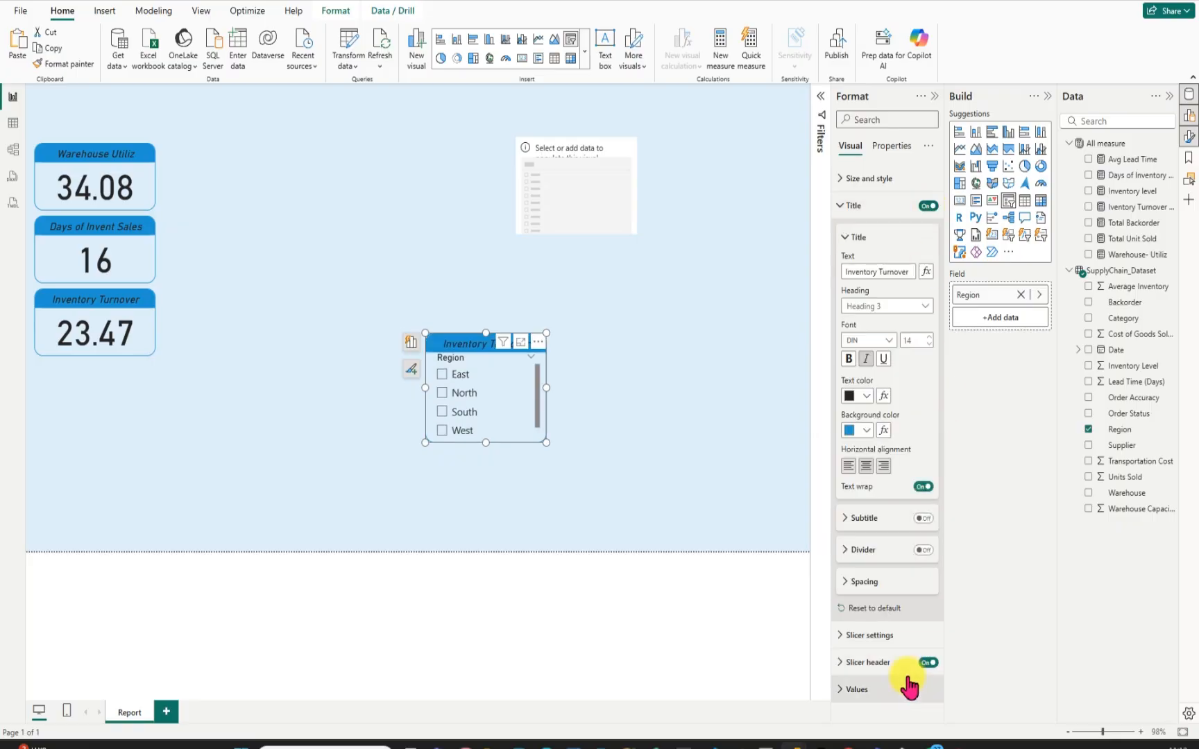
{"action": "left_click", "coordinate": [930, 662]}
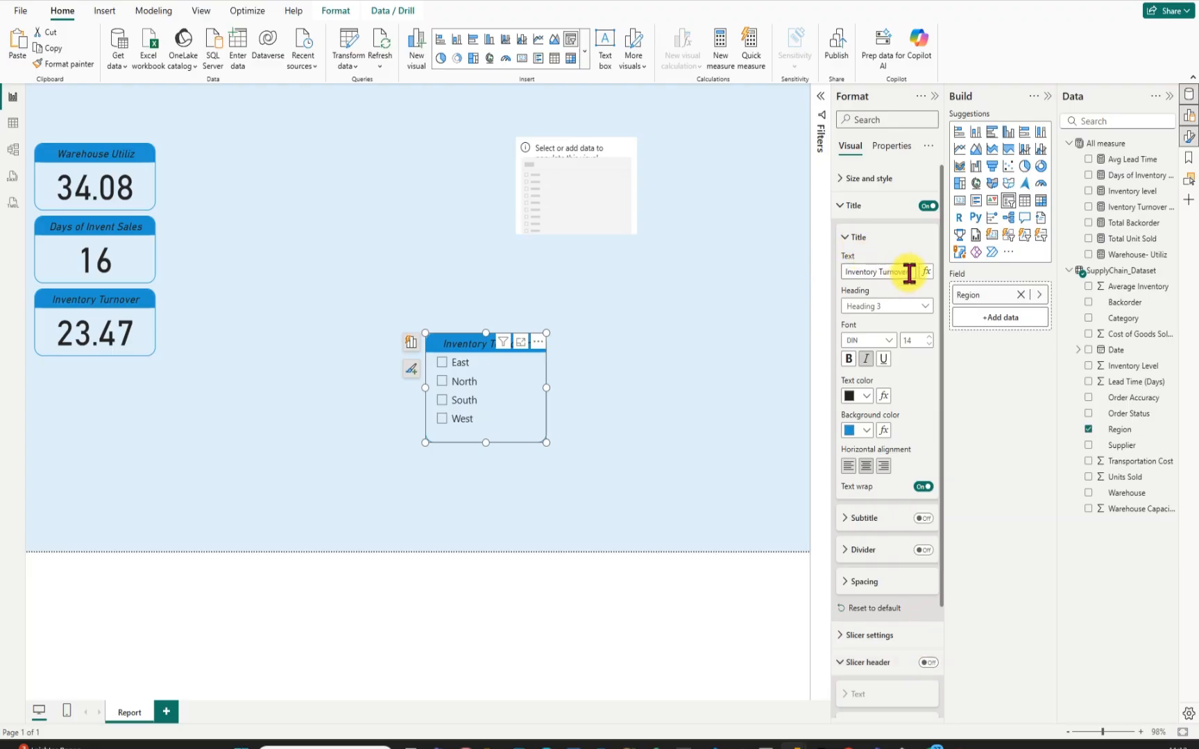
{"action": "left_click_drag", "start_coordinate": [909, 272], "coordinate": [830, 277]}
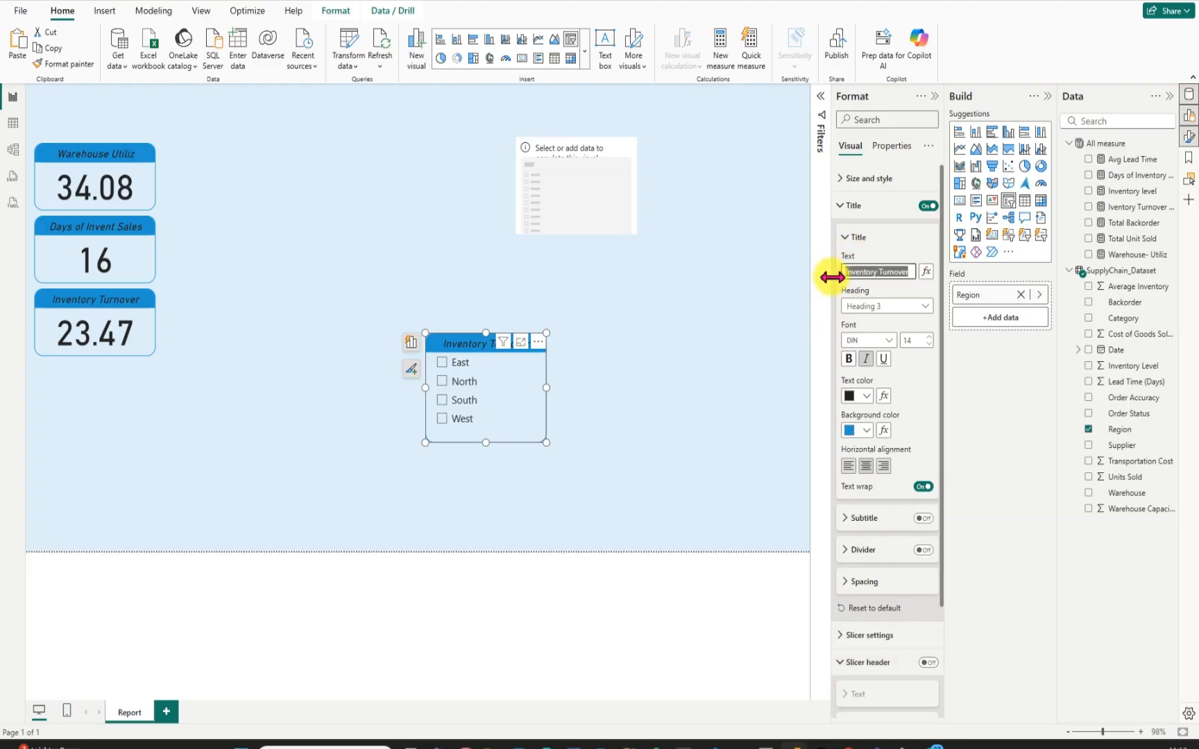
{"action": "key", "text": "BackSpace"}
{"action": "type", "text": "Region"}
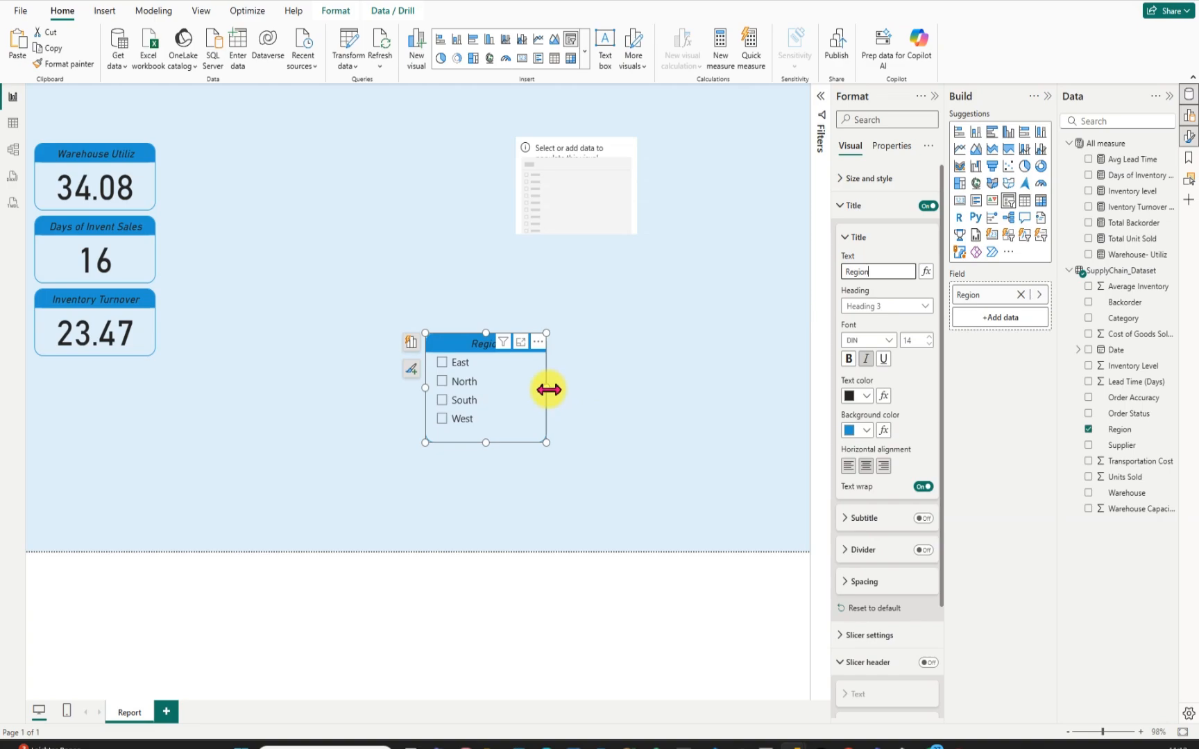
{"action": "left_click", "coordinate": [648, 397]}
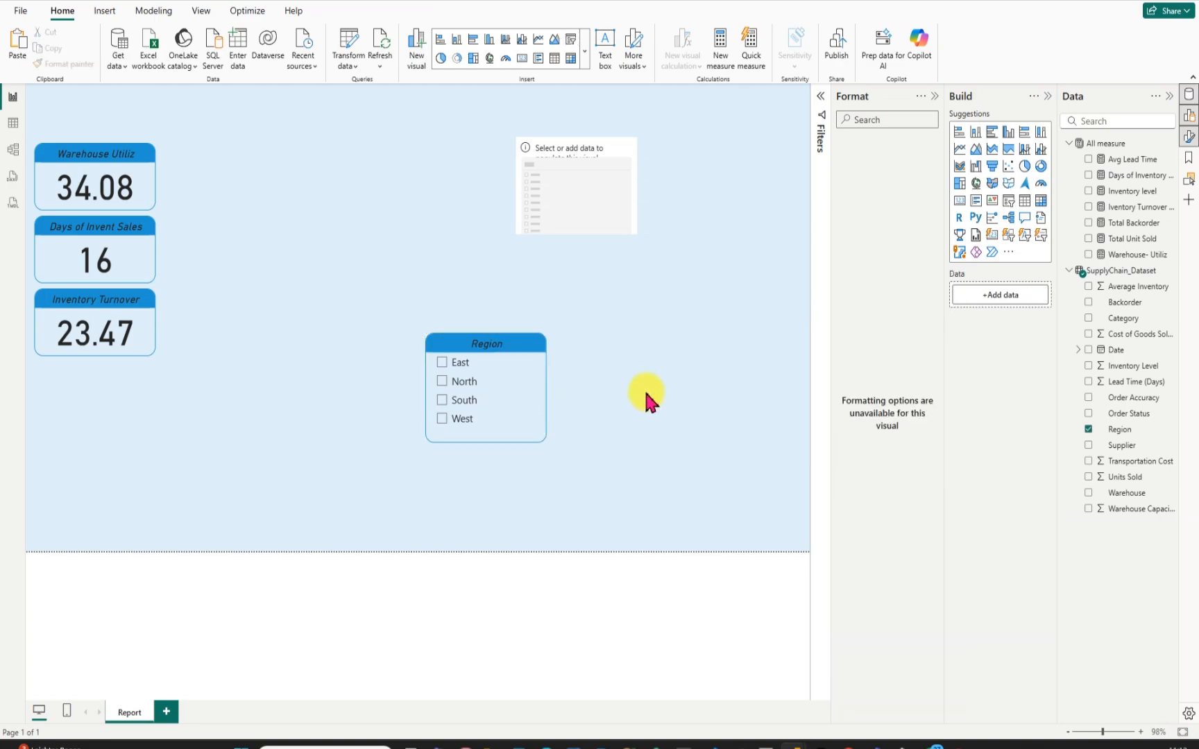
Place the Region slicer directly below the Inventory Turnover card and slightly reduce its height and width.
{"action": "left_click_drag", "start_coordinate": [451, 349], "coordinate": [59, 380]}
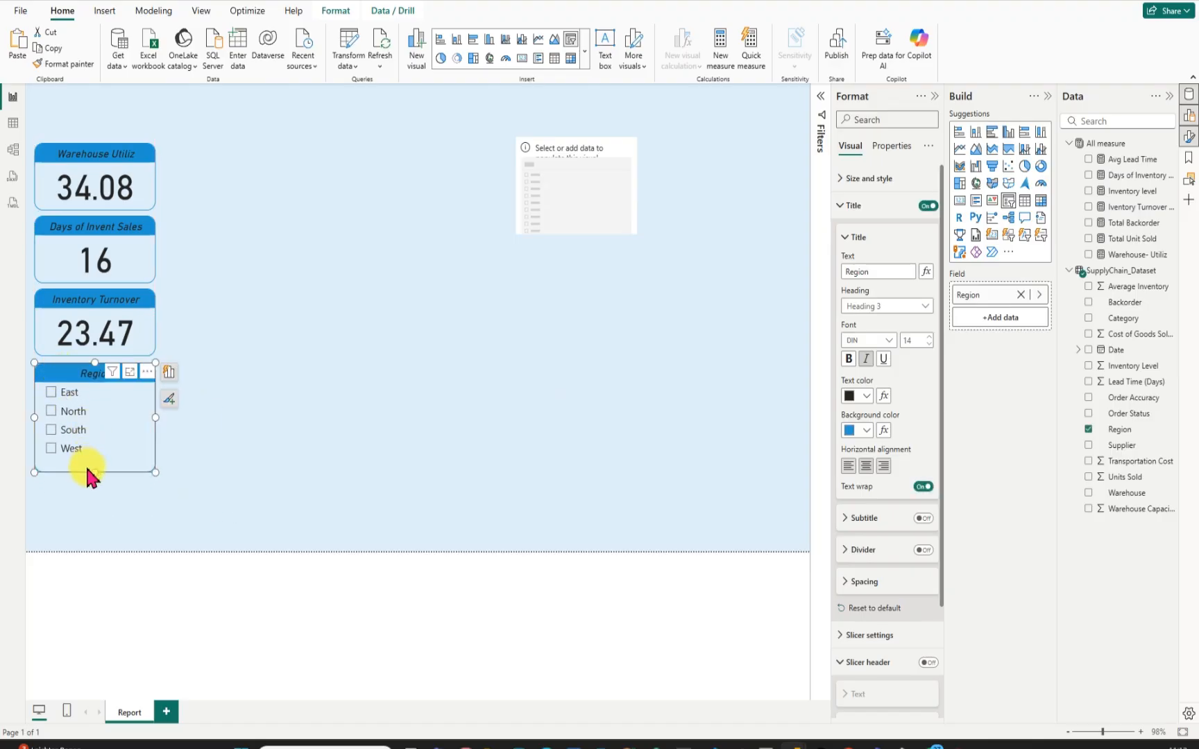
{"action": "left_click_drag", "start_coordinate": [95, 472], "coordinate": [96, 464]}
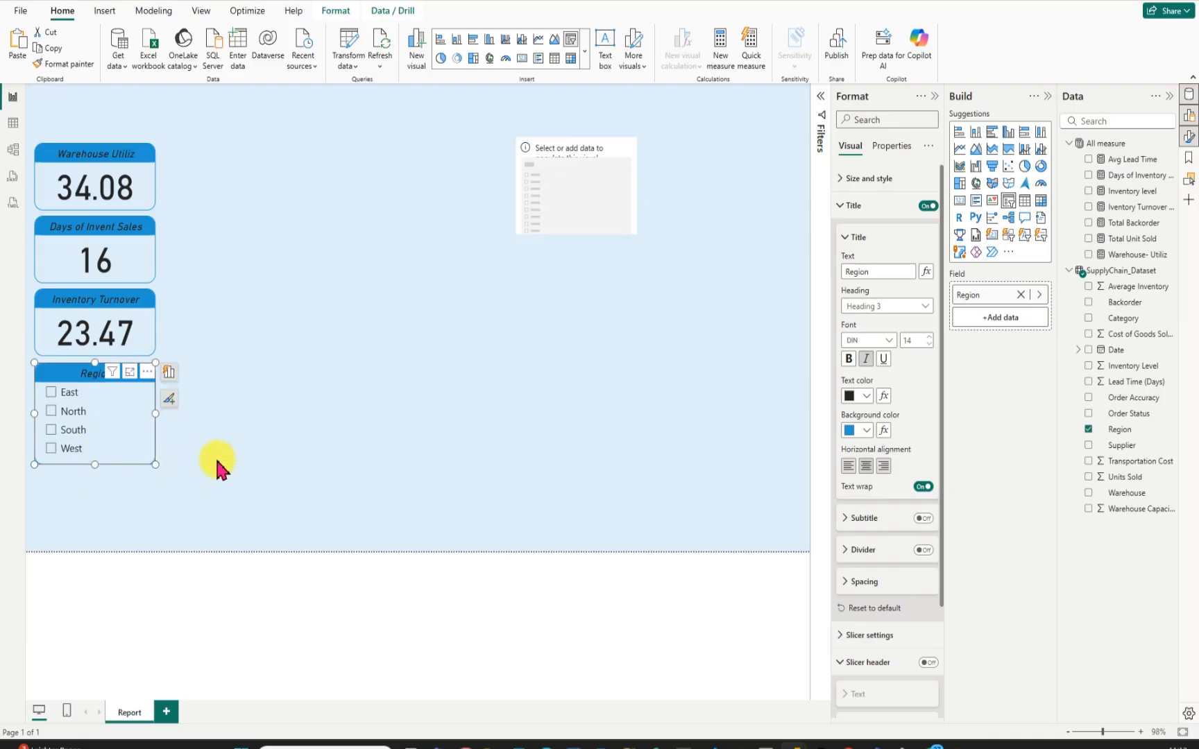
{"action": "left_click", "coordinate": [300, 437]}
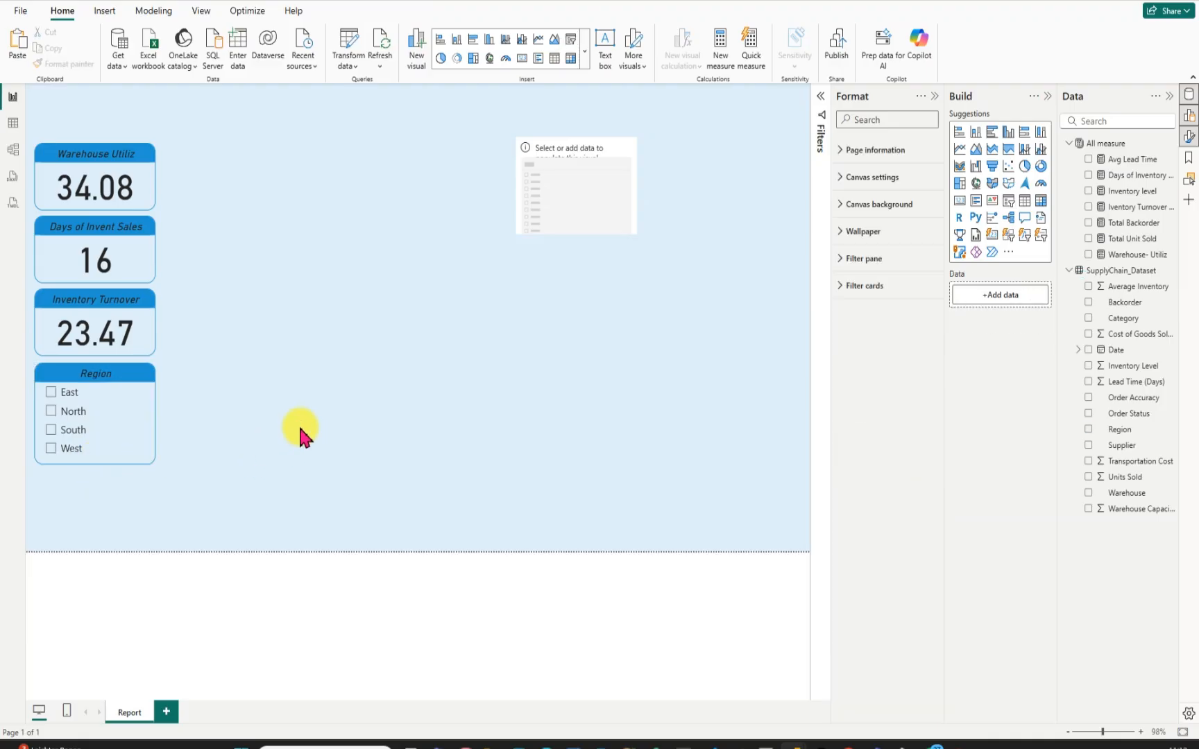
{"action": "left_click", "coordinate": [157, 426]}
{"action": "left_click_drag", "start_coordinate": [156, 414], "coordinate": [147, 415]}
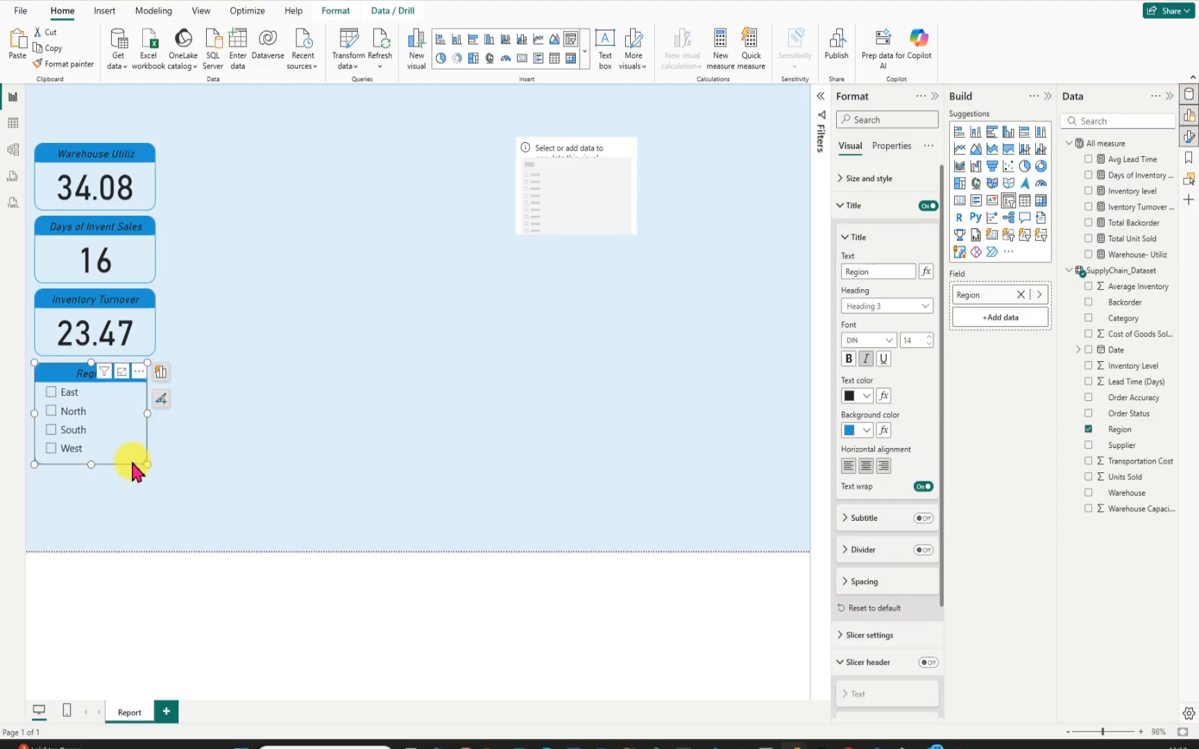
{"action": "left_click", "coordinate": [271, 457]}
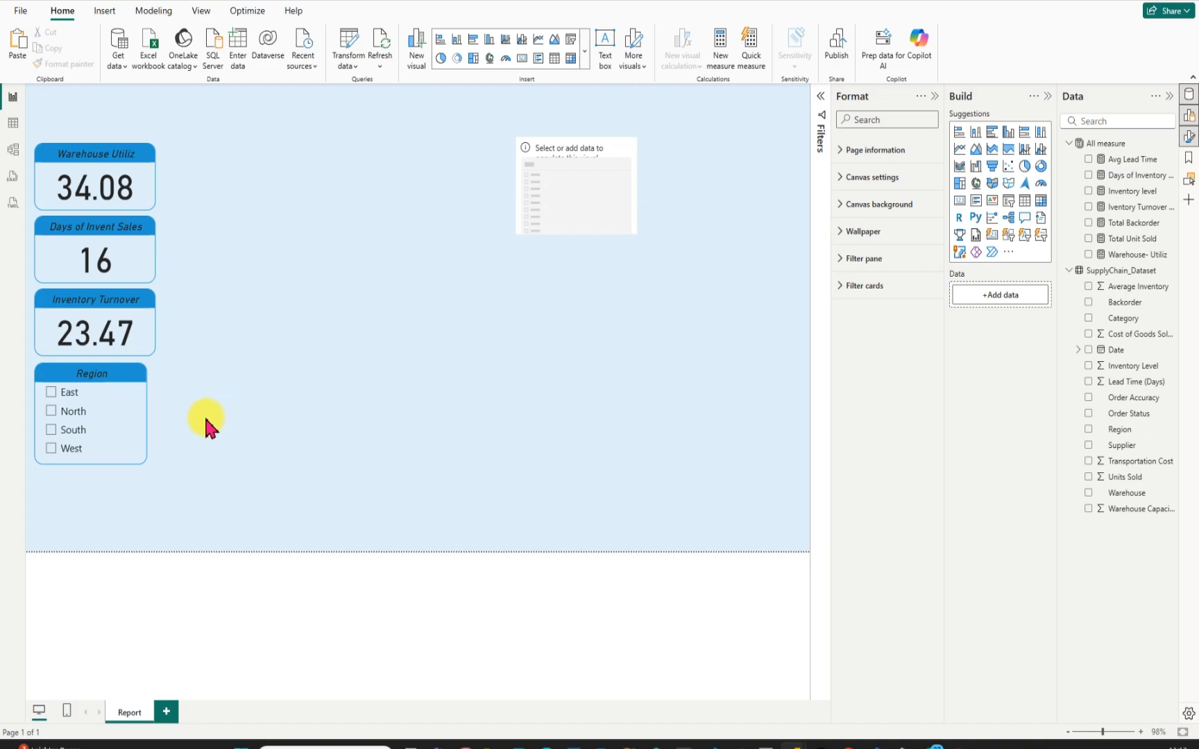
{"action": "left_click", "coordinate": [65, 378]}
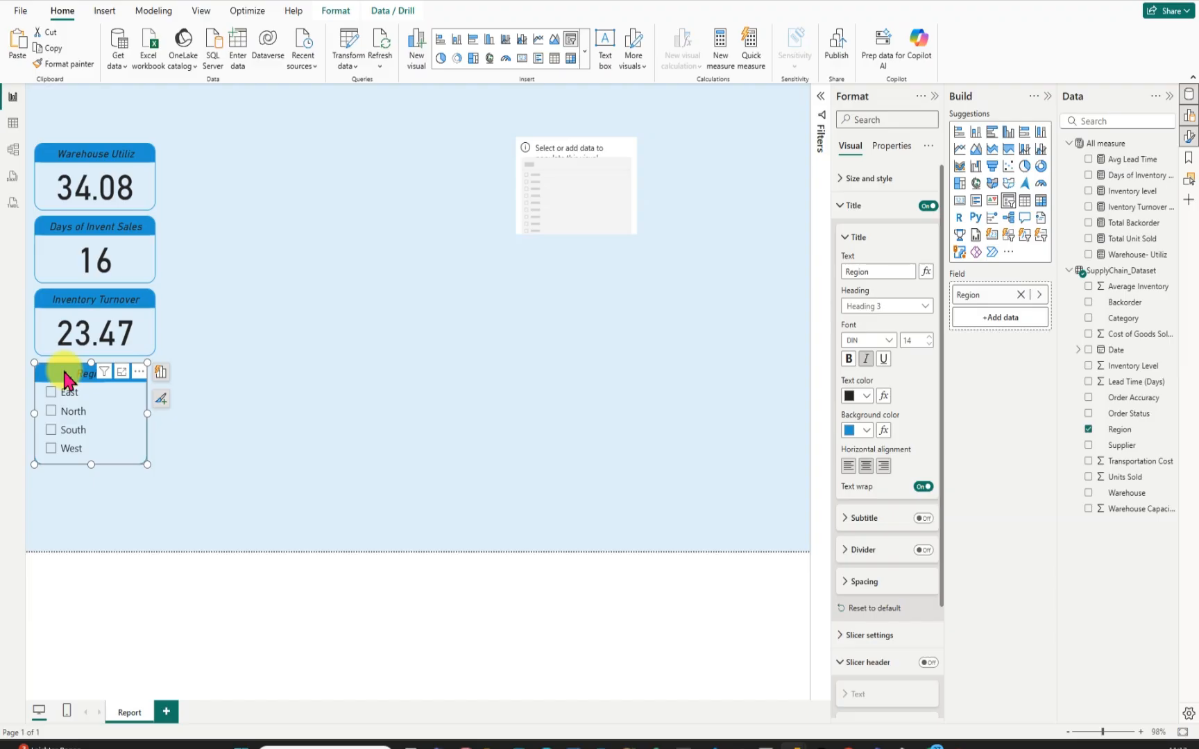
Paste a copy of the Region slicer onto the empty canvas area and replace its field with Category.
{"action": "key", "text": "ctrl+v"}
{"action": "left_click_drag", "start_coordinate": [65, 375], "coordinate": [428, 392]}
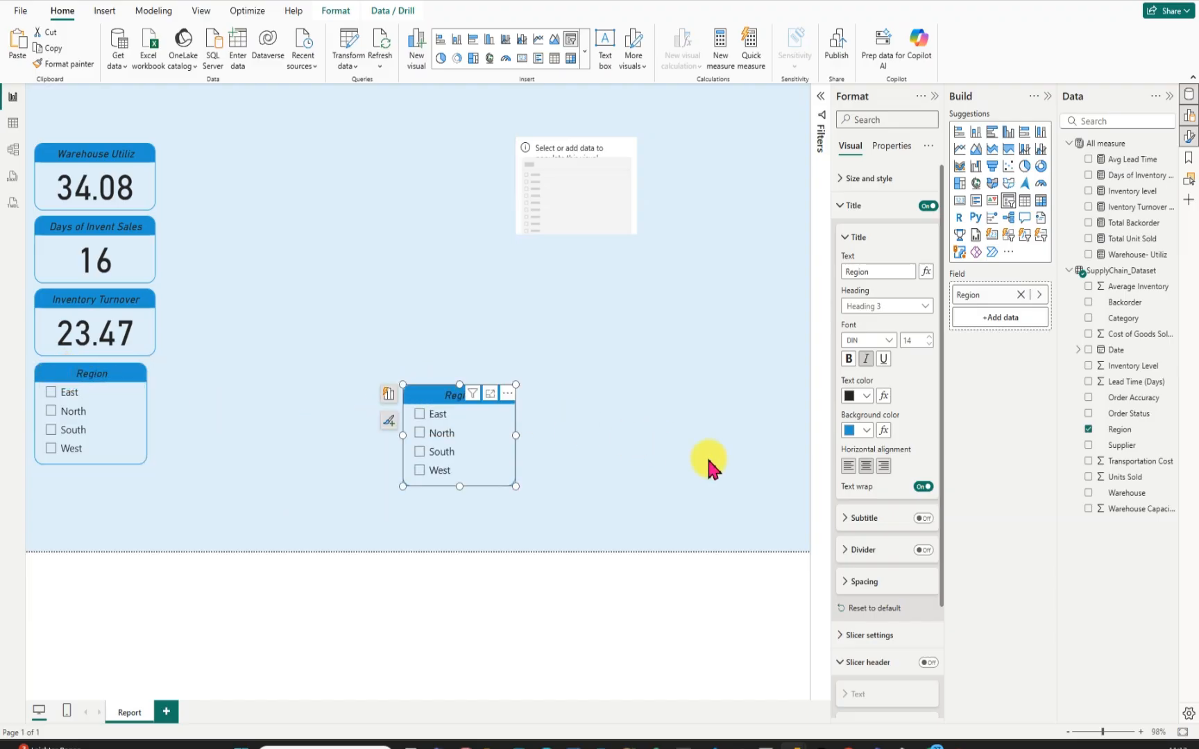
{"action": "left_click", "coordinate": [1089, 433]}
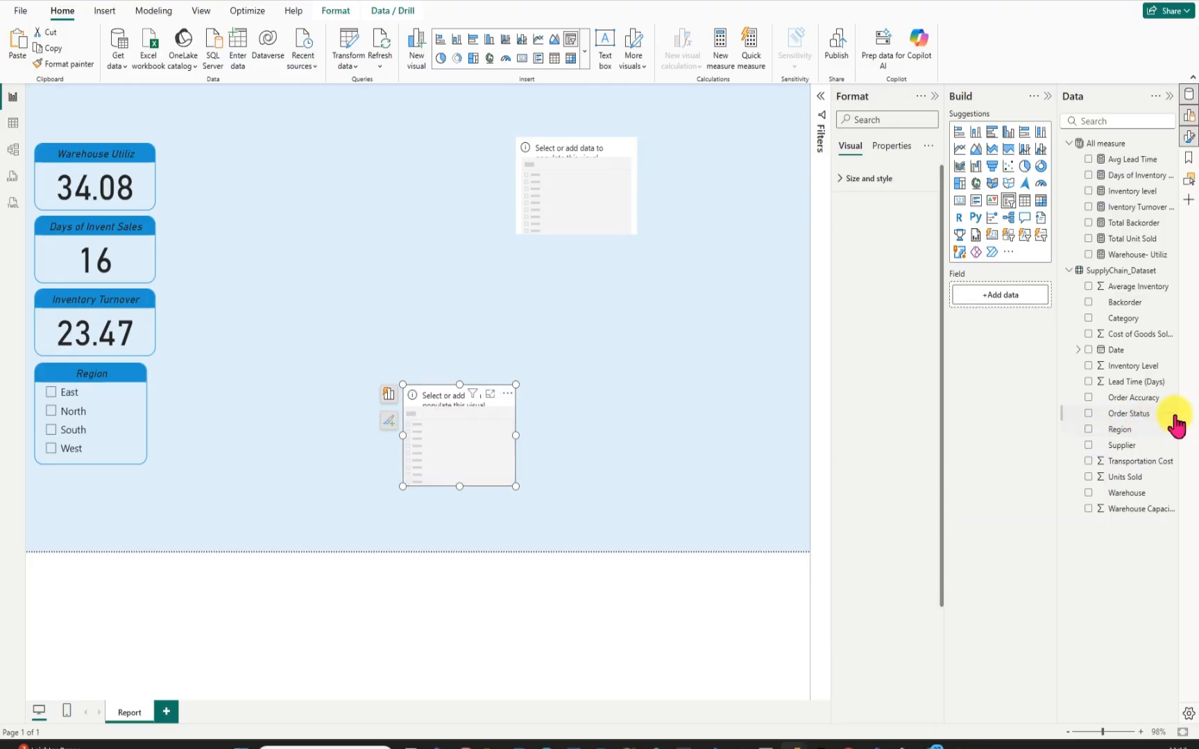
{"action": "left_click", "coordinate": [1116, 321]}
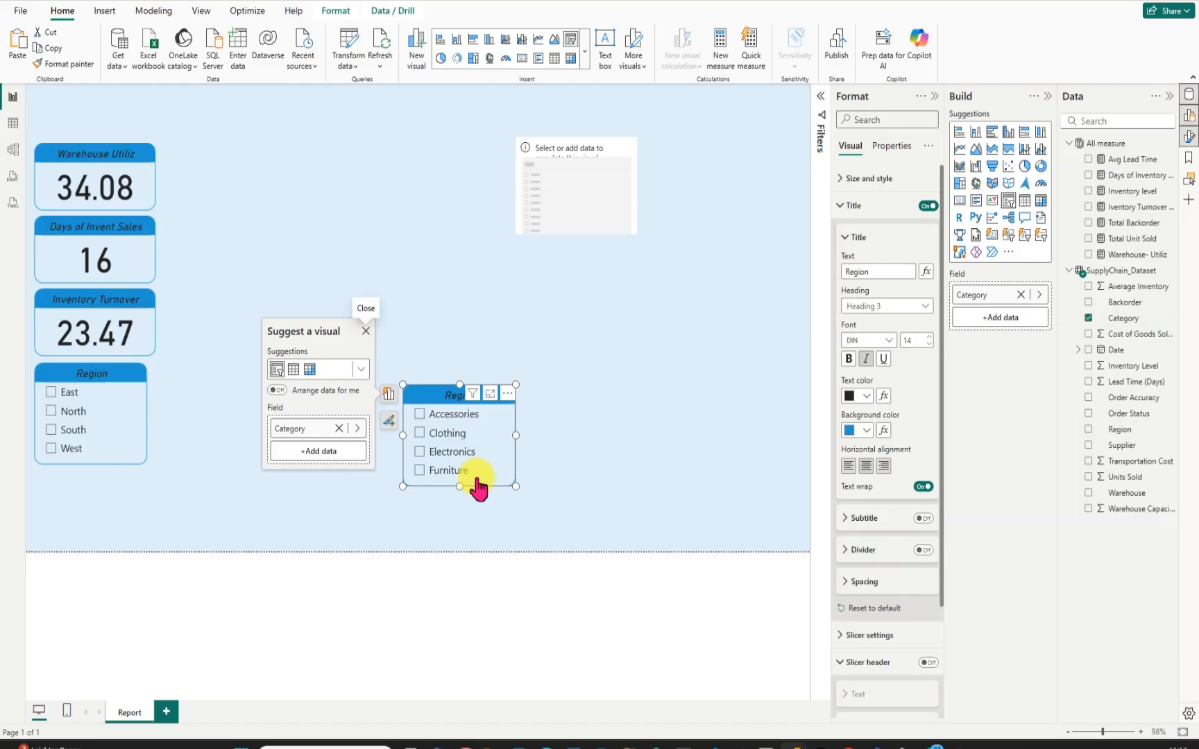
Make the Category slicer slightly taller, about 164, and move it to the lower-left corner of the report page.
{"action": "mouse_move", "coordinate": [456, 487]}
{"action": "left_mouse_down"}
{"action": "mouse_move", "coordinate": [463, 478]}
{"action": "mouse_move", "coordinate": [462, 493]}
{"action": "left_mouse_up"}
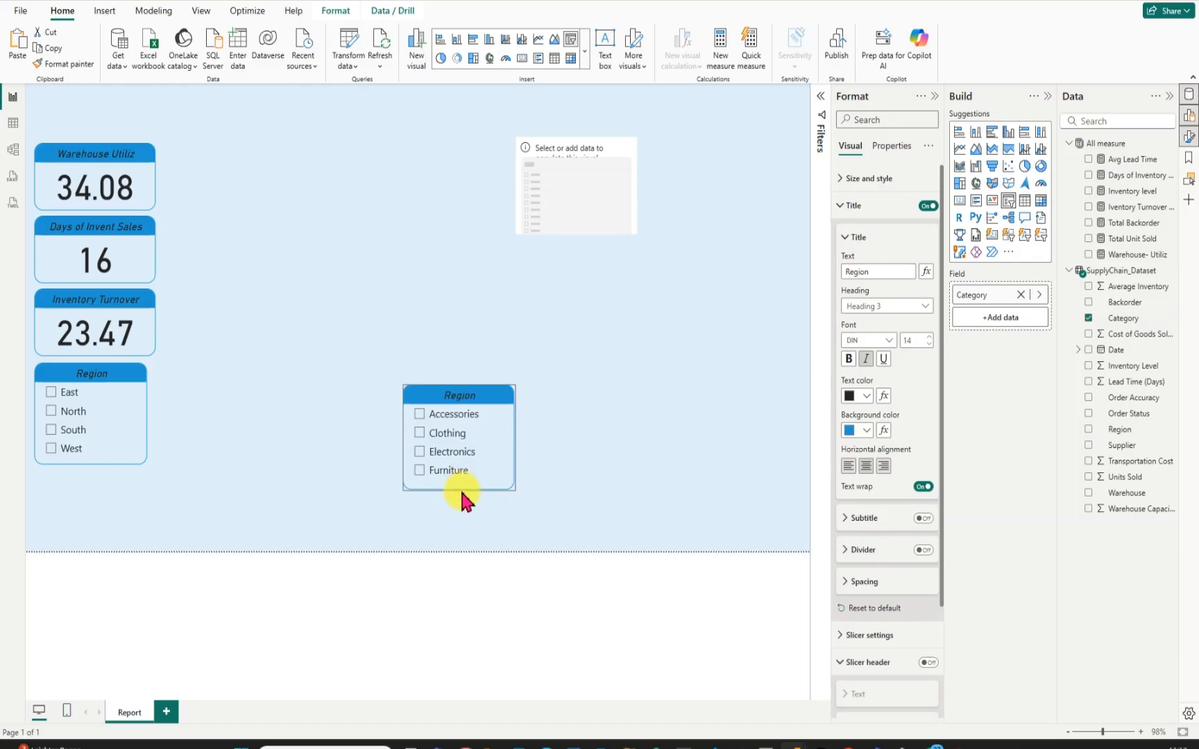
{"action": "left_click", "coordinate": [417, 394]}
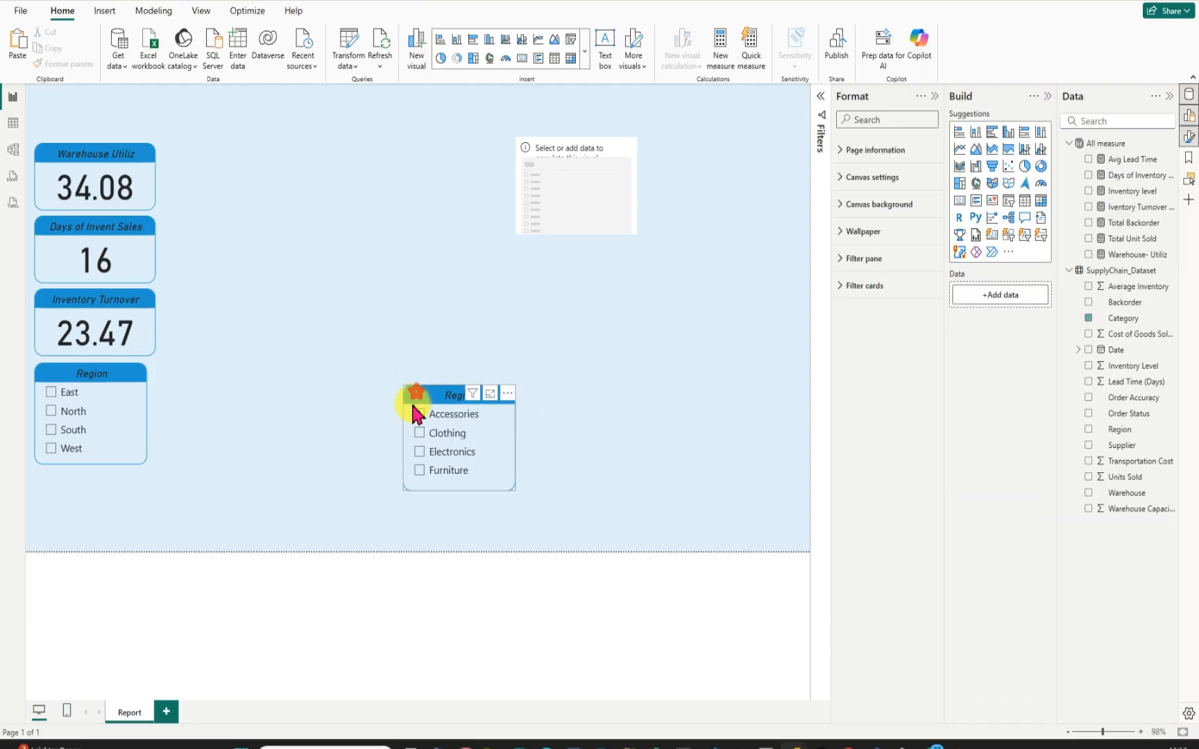
{"action": "left_click_drag", "start_coordinate": [416, 411], "coordinate": [32, 498]}
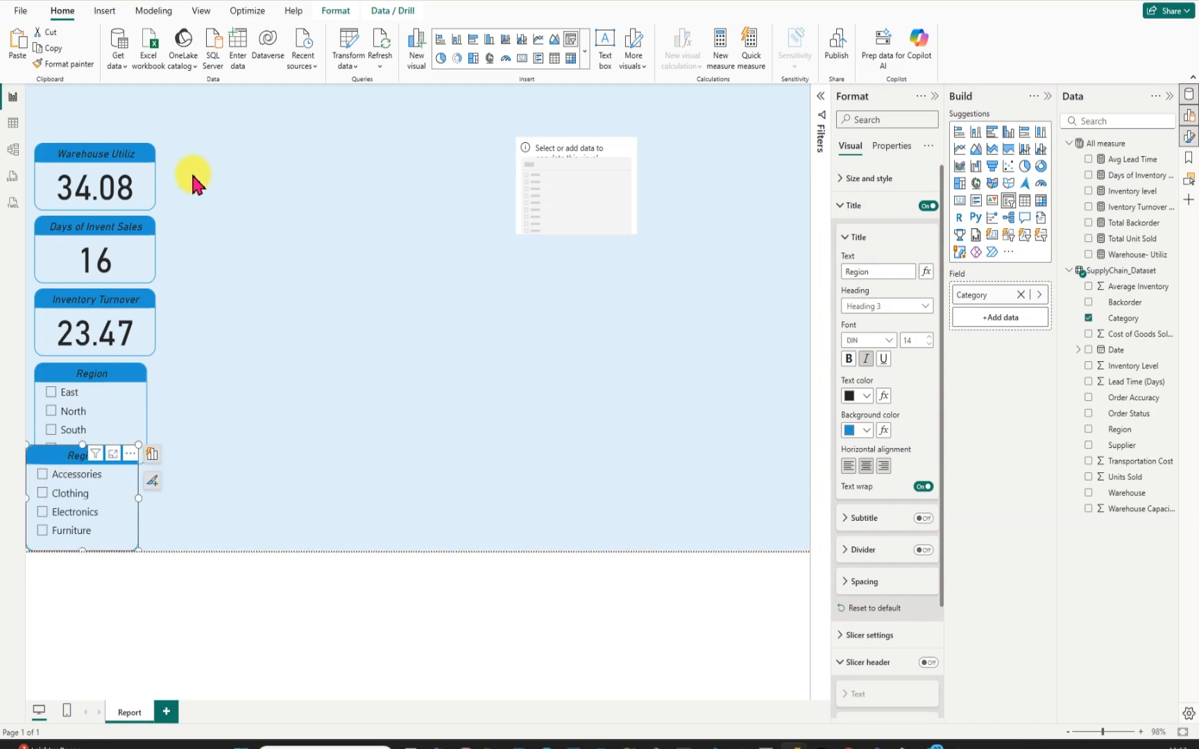
Set the height of the Warehouse Utiliz, Days of Invent Sales and Inventory Turnover cards to 90.
{"action": "left_click", "coordinate": [50, 160]}
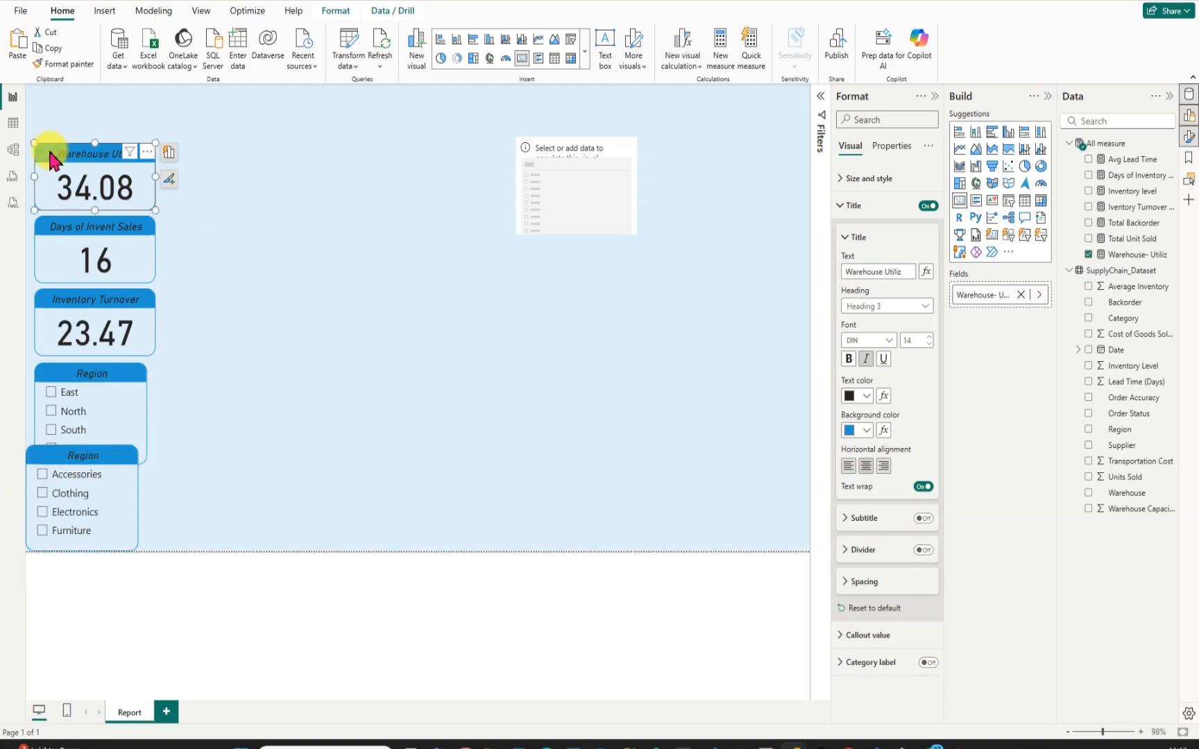
{"action": "left_click", "coordinate": [45, 229], "text": "ctrl"}
{"action": "left_click", "coordinate": [45, 299], "text": "ctrl"}
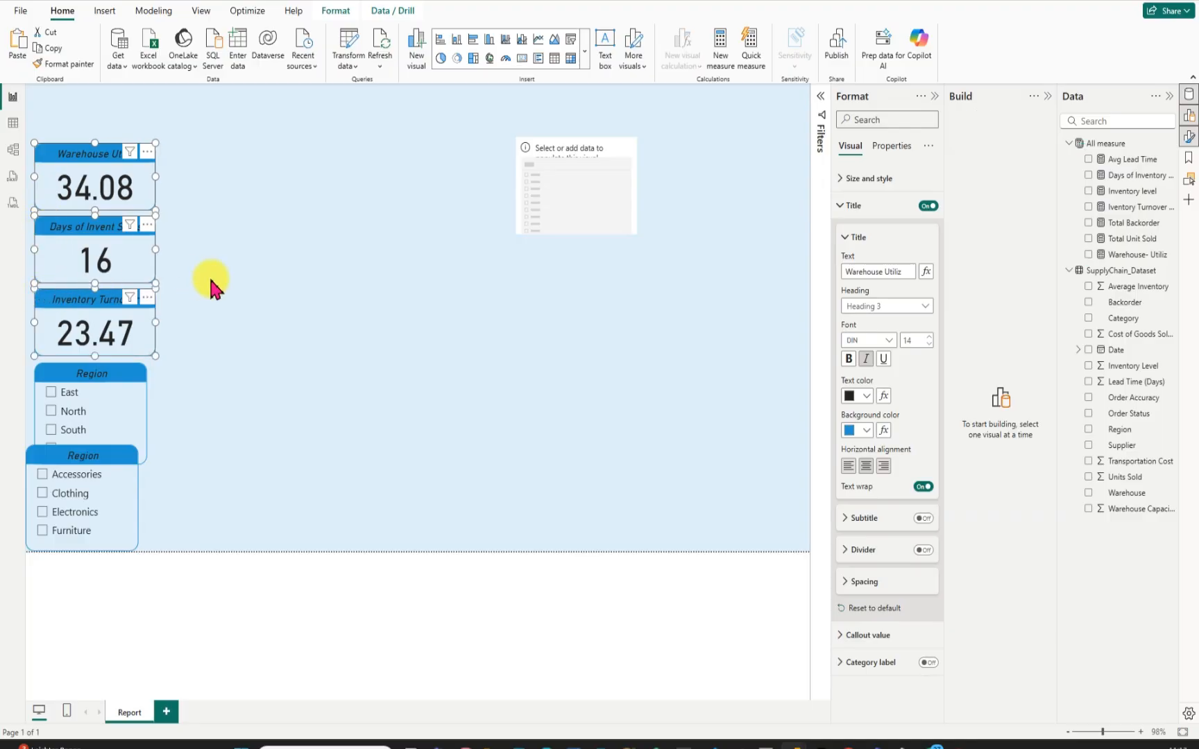
{"action": "left_click", "coordinate": [838, 180]}
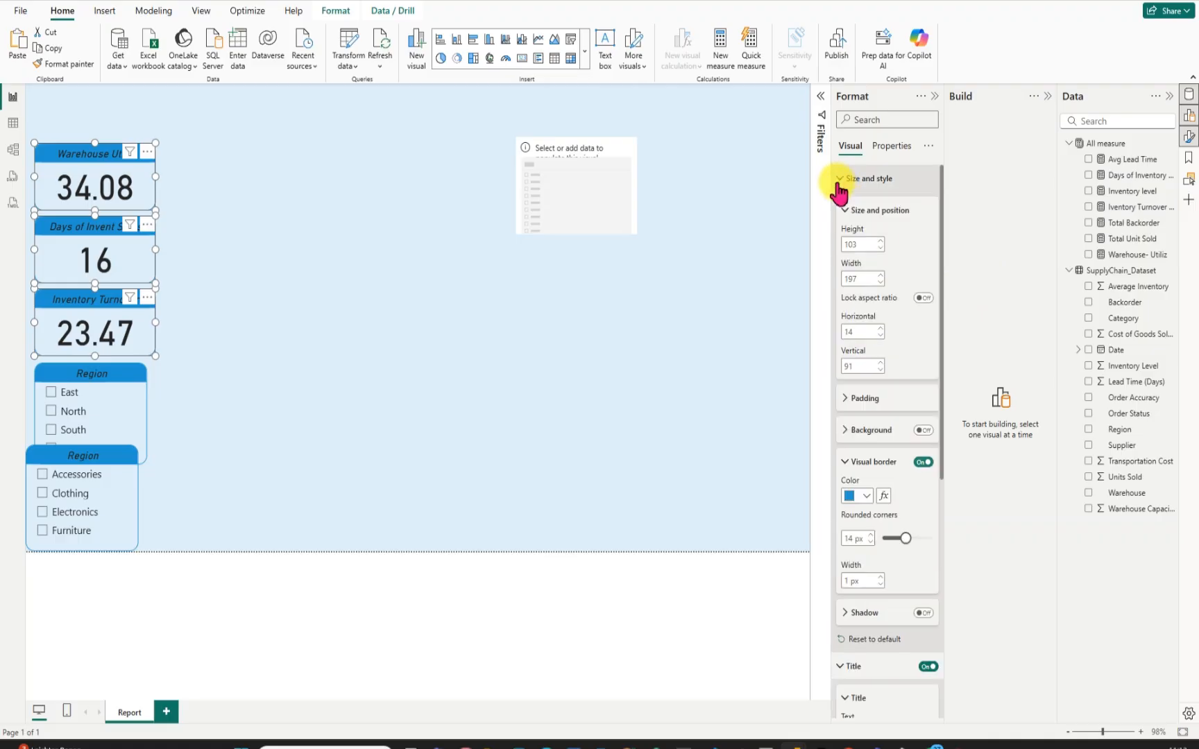
{"action": "double_click", "coordinate": [858, 244]}
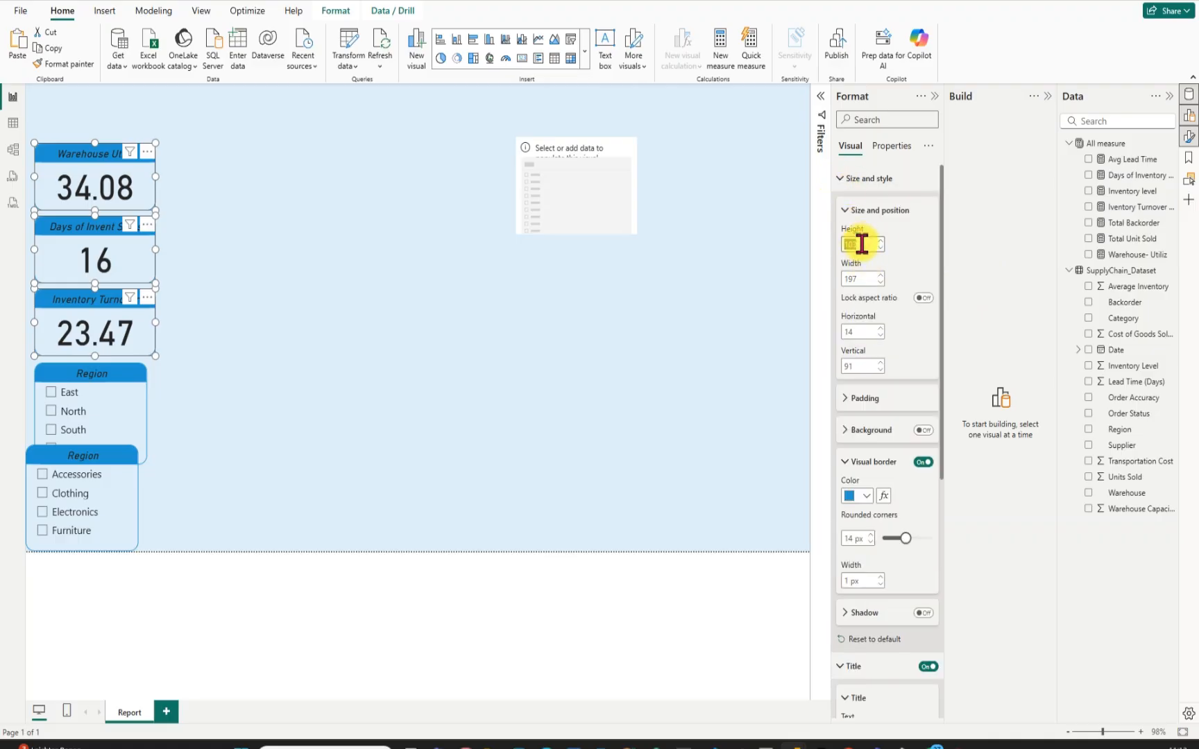
{"action": "type", "text": "9"}
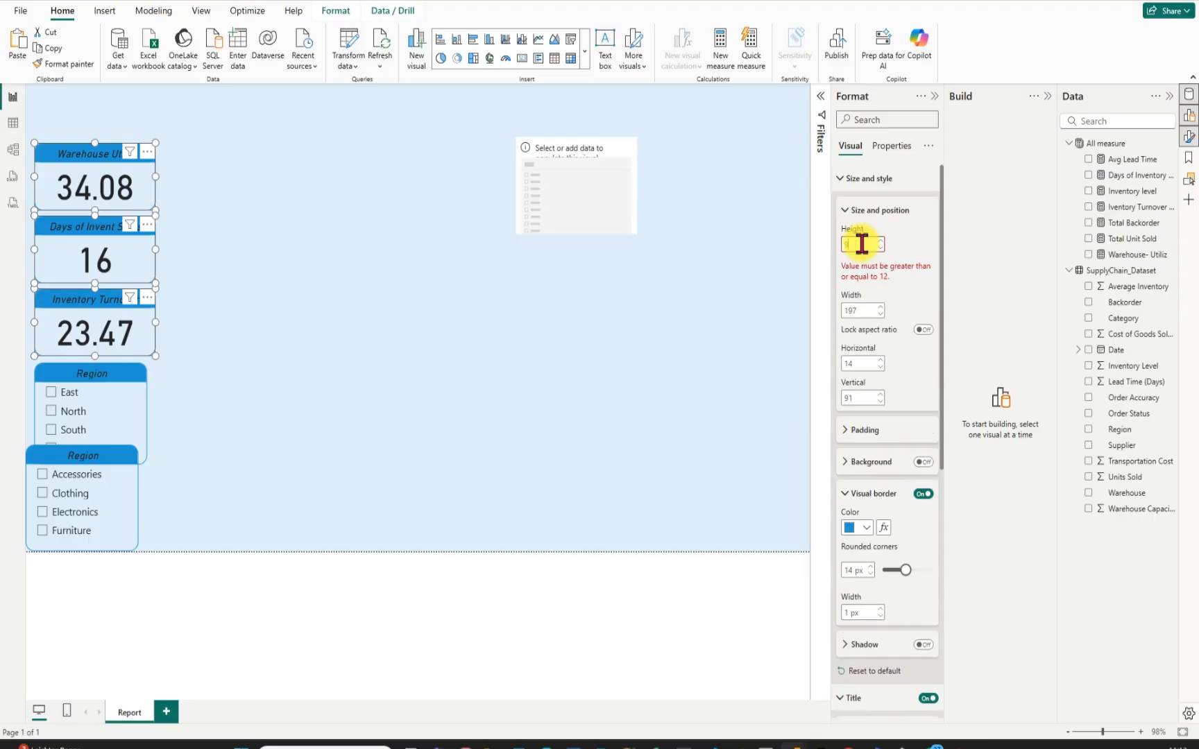
{"action": "type", "text": "0"}
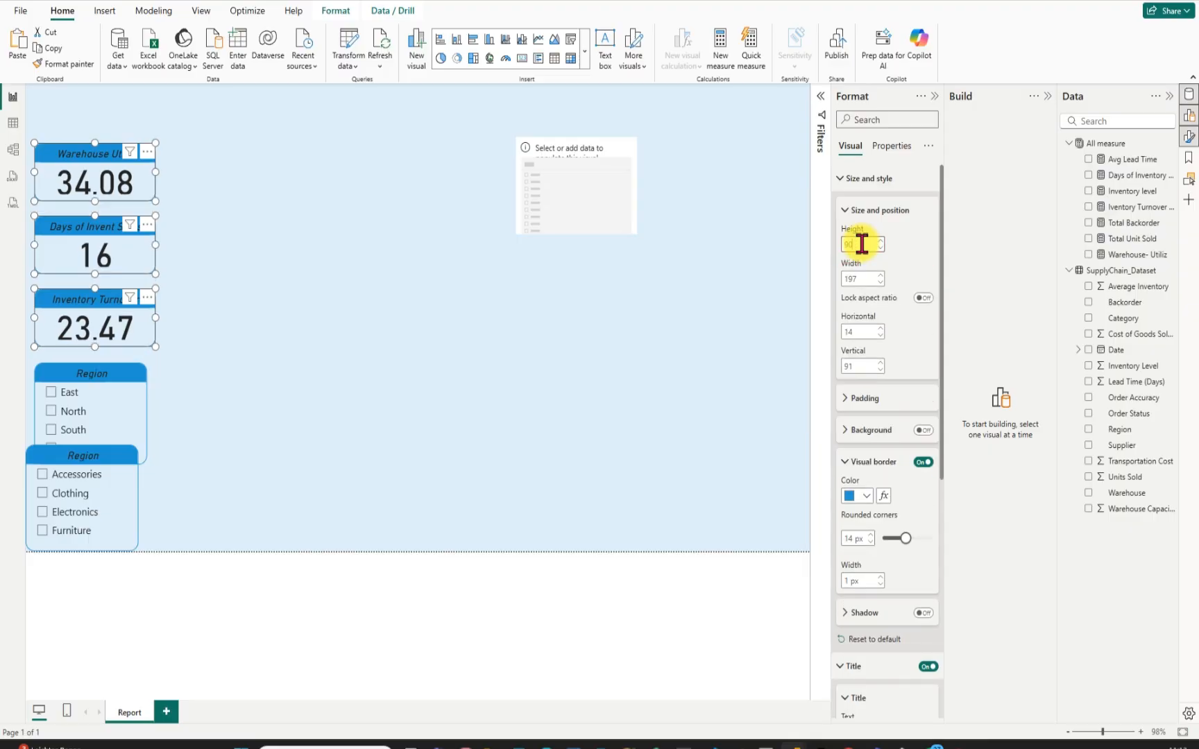
Set the width of the three KPI cards to 180.
{"action": "double_click", "coordinate": [861, 279]}
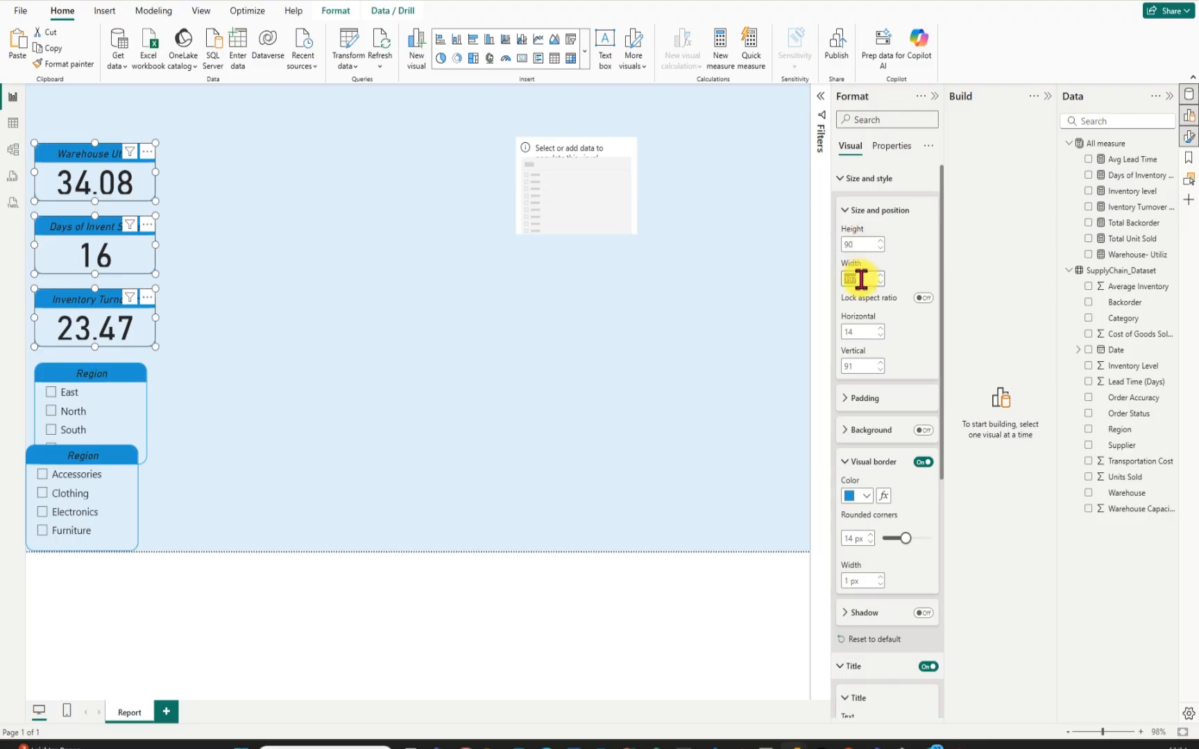
{"action": "type", "text": "170"}
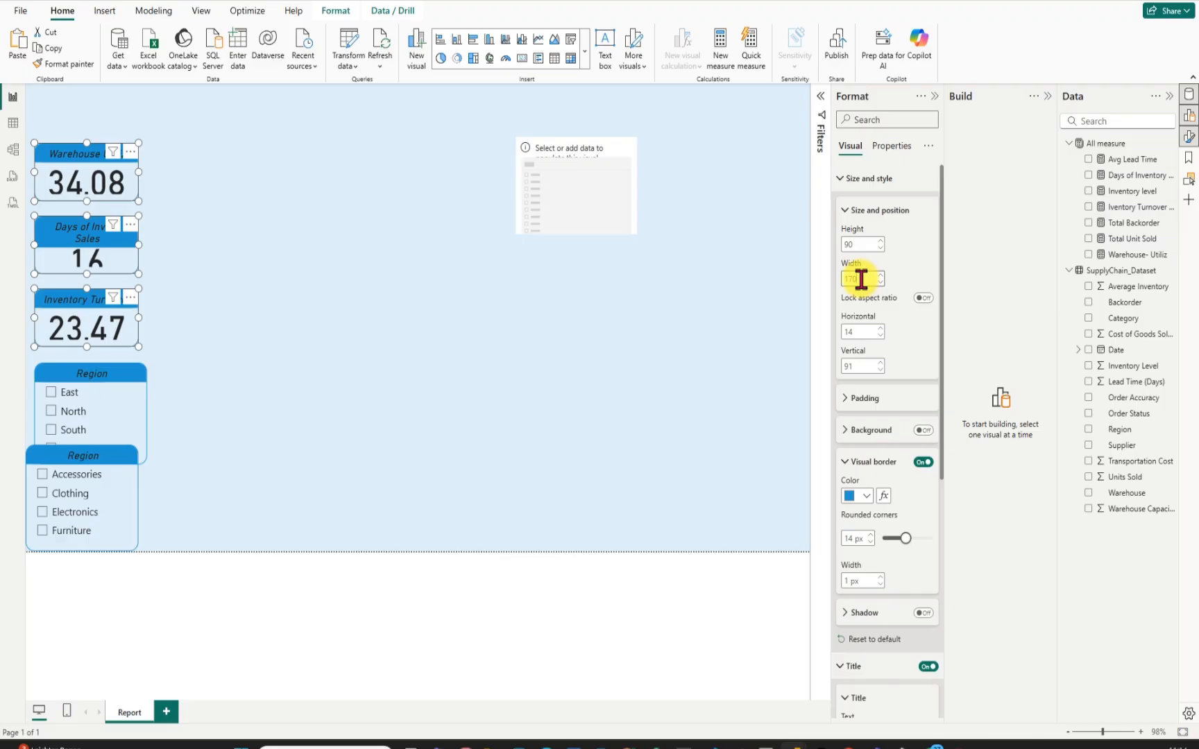
{"action": "key", "text": "BackSpace"}
{"action": "key", "text": "BackSpace"}
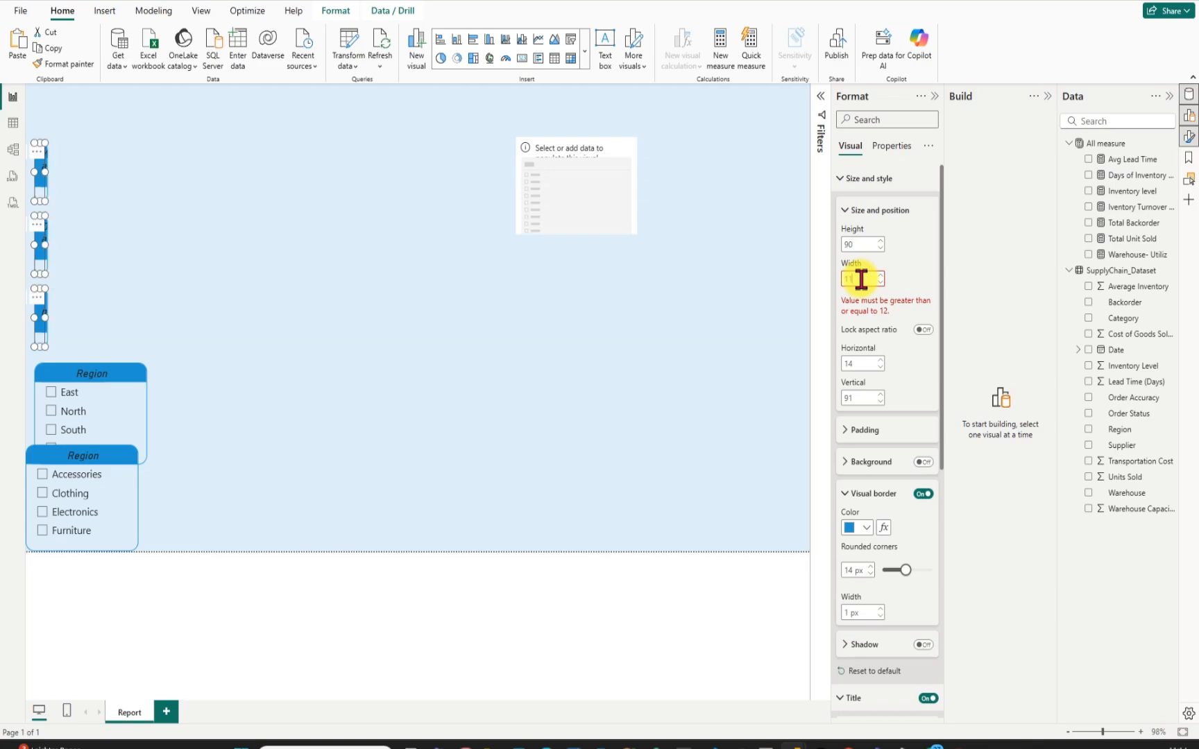
{"action": "type", "text": "180"}
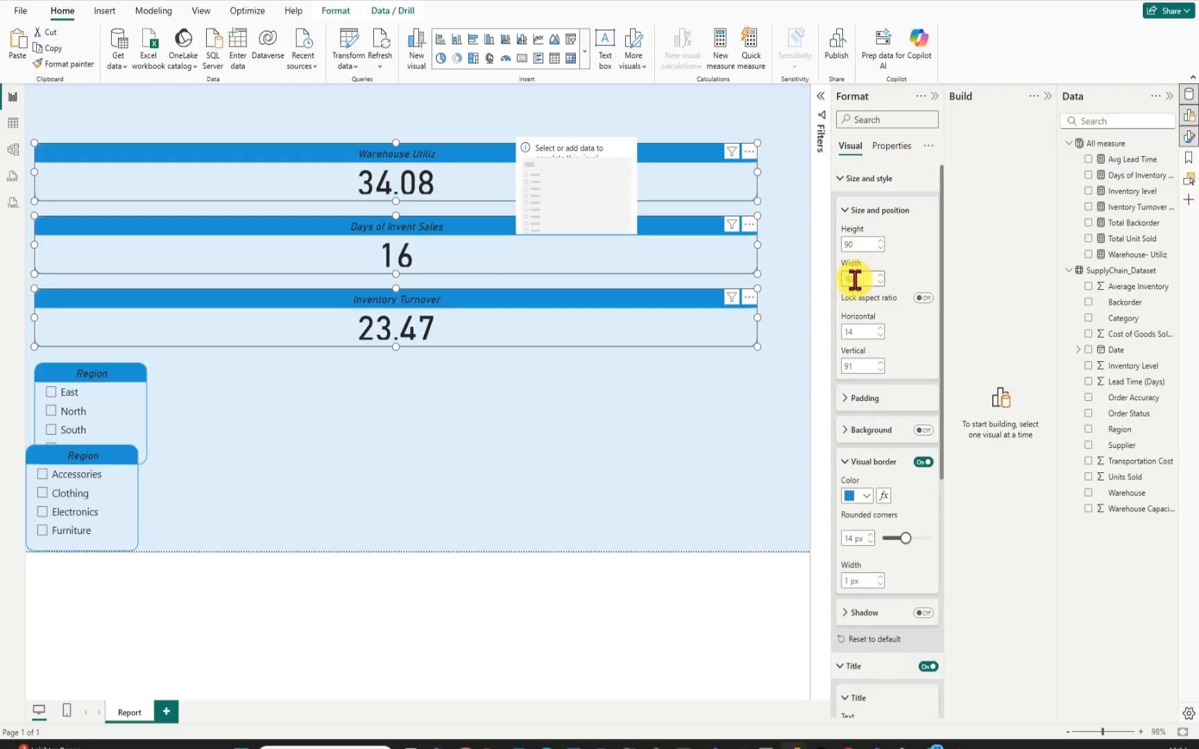
{"action": "key", "text": "BackSpace"}
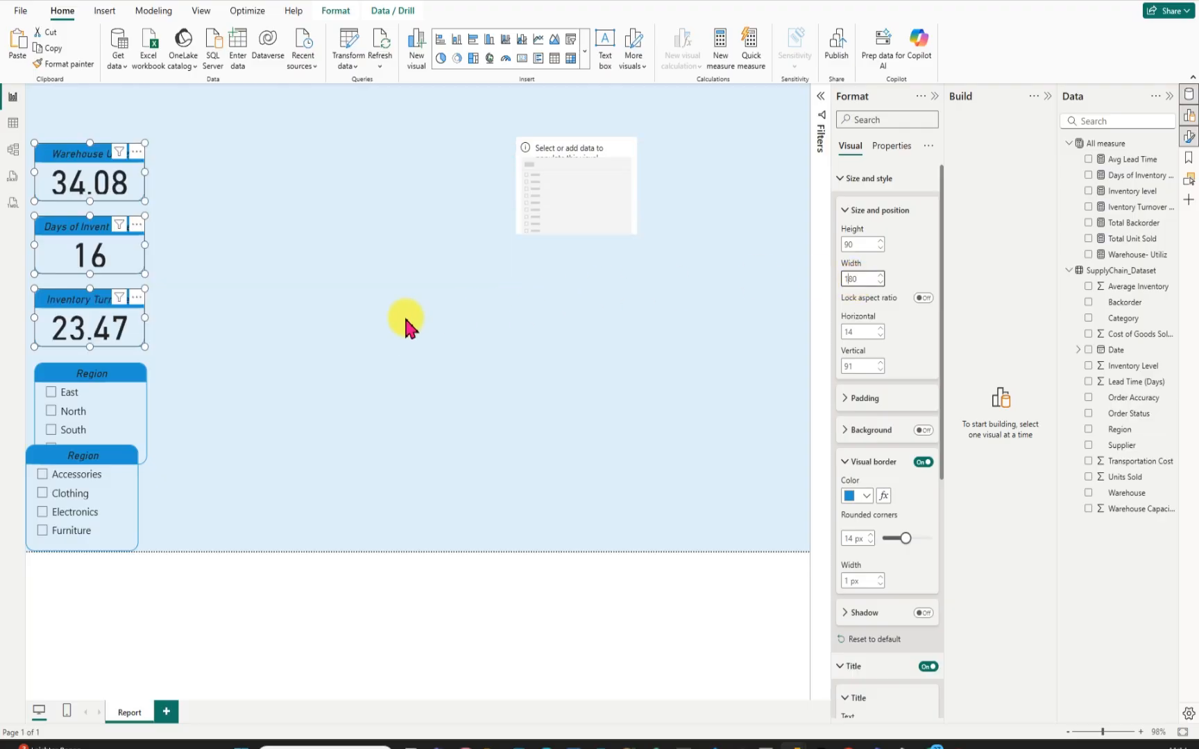
{"action": "left_click", "coordinate": [340, 326]}
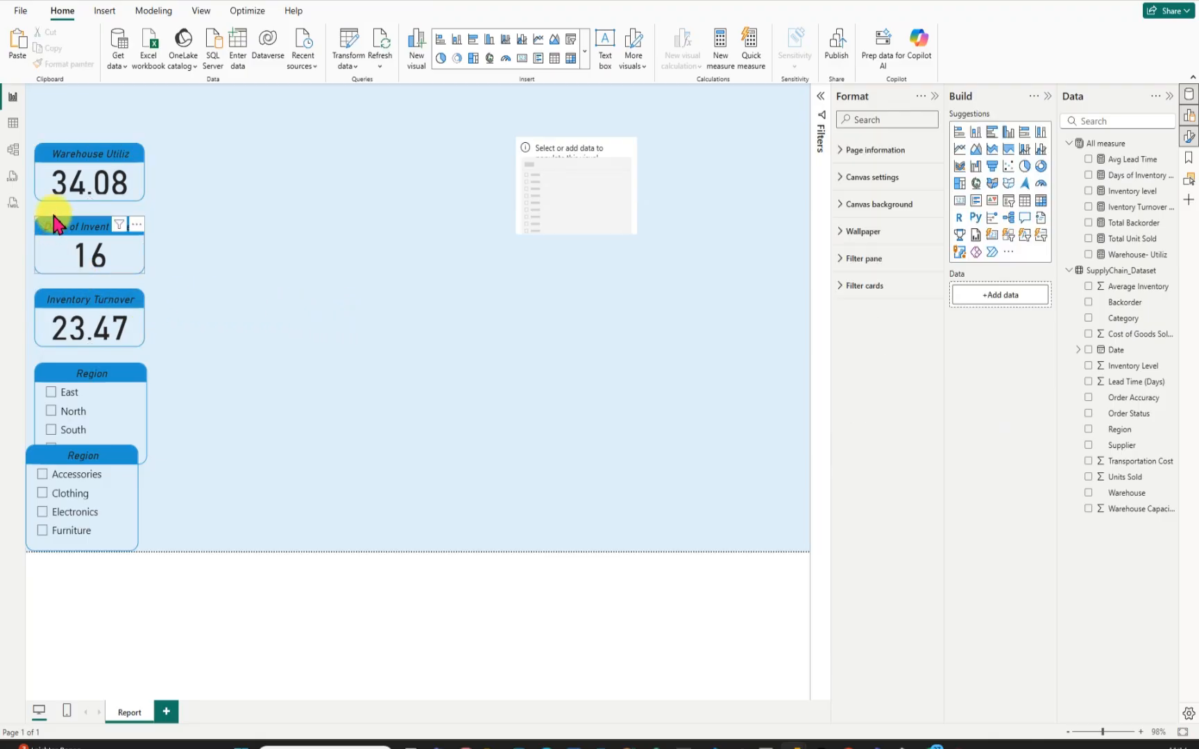
Stack the Days of Invent Sales and Inventory Turnover cards closely under Warehouse Utiliz, aligned with its left edge at horizontal 14.
{"action": "mouse_move", "coordinate": [53, 225]}
{"action": "left_mouse_down"}
{"action": "mouse_move", "coordinate": [54, 210]}
{"action": "mouse_move", "coordinate": [58, 231]}
{"action": "left_mouse_up"}
{"action": "left_click", "coordinate": [56, 303]}
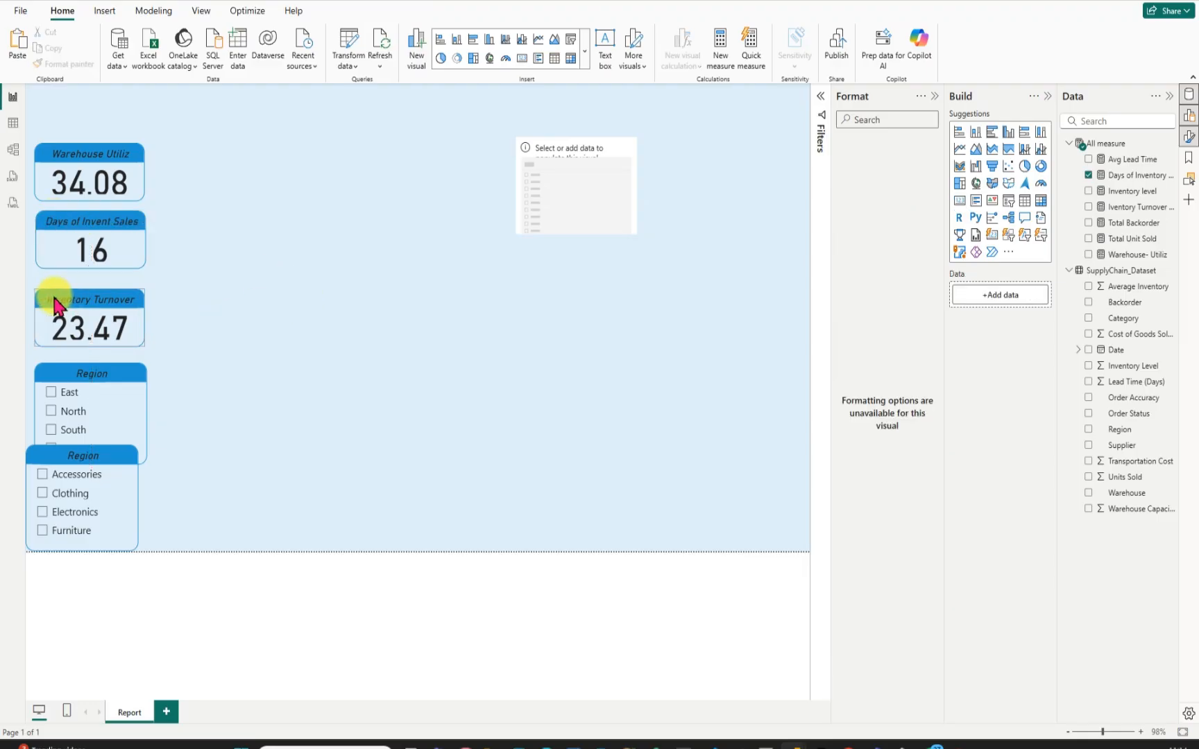
{"action": "mouse_move", "coordinate": [55, 303]}
{"action": "left_mouse_down"}
{"action": "mouse_move", "coordinate": [59, 266]}
{"action": "mouse_move", "coordinate": [59, 289]}
{"action": "left_mouse_up"}
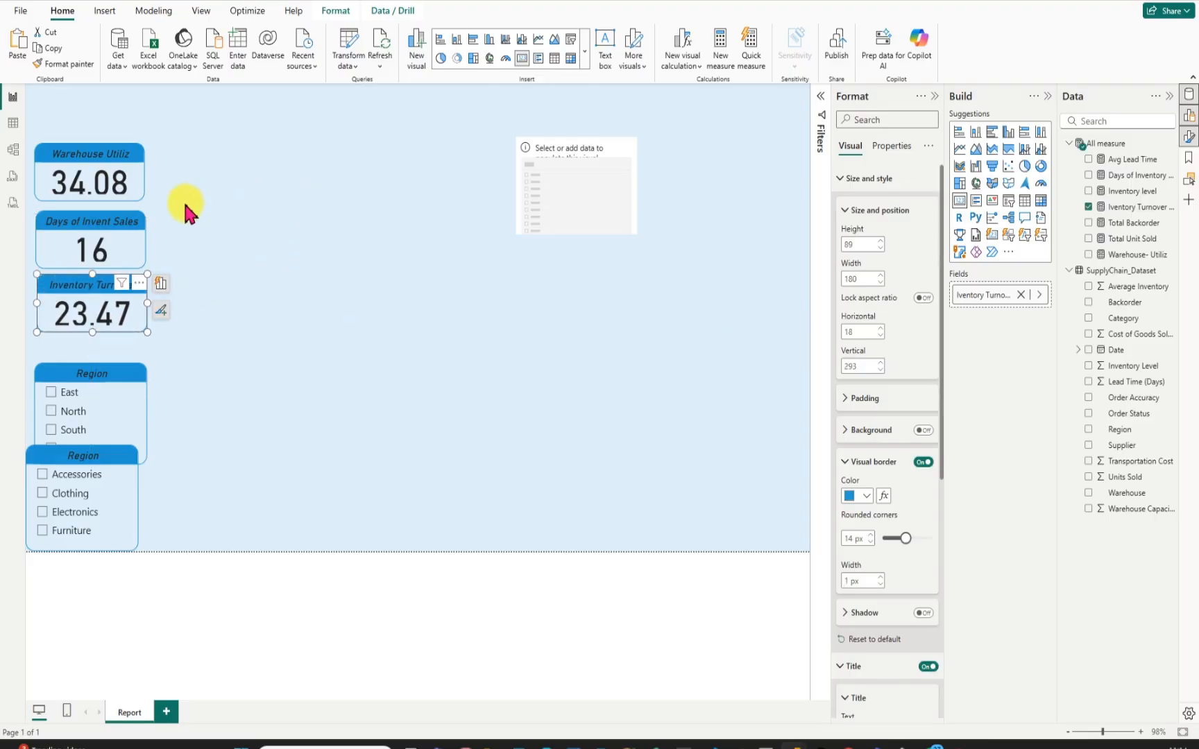
{"action": "mouse_move", "coordinate": [59, 216]}
{"action": "left_mouse_down"}
{"action": "mouse_move", "coordinate": [54, 198]}
{"action": "mouse_move", "coordinate": [62, 220]}
{"action": "left_mouse_up"}
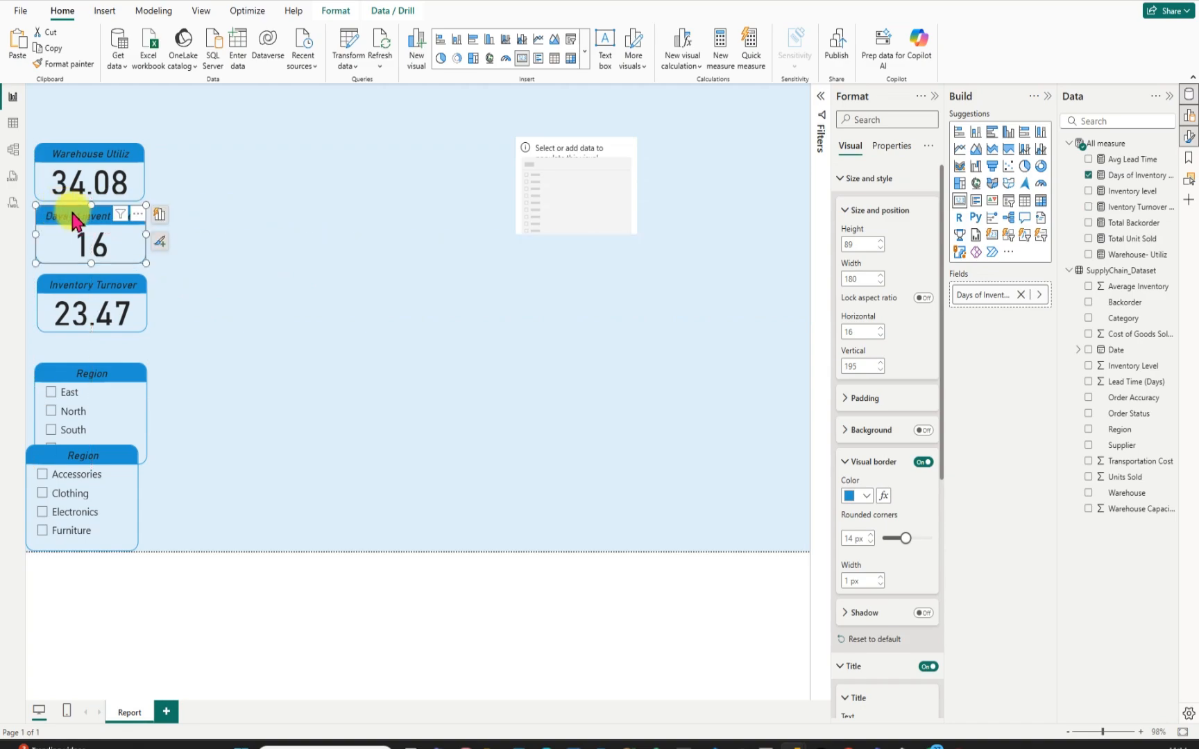
{"action": "left_click", "coordinate": [312, 292]}
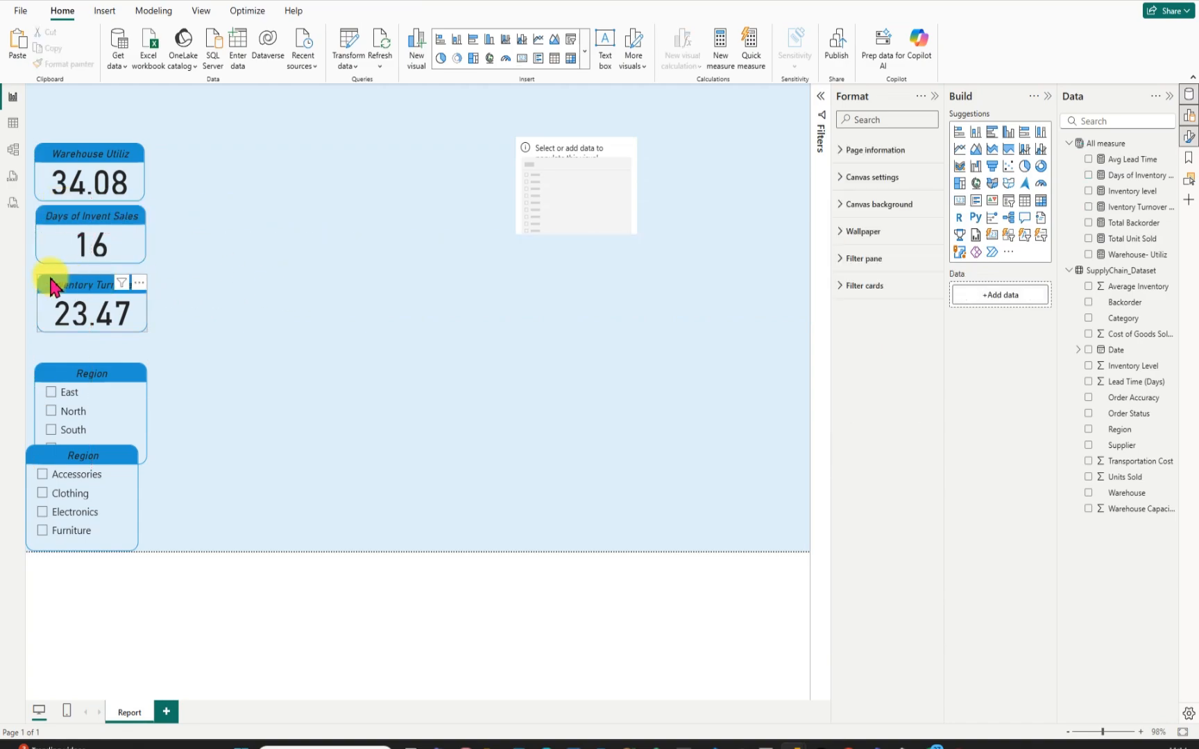
{"action": "left_click_drag", "start_coordinate": [51, 285], "coordinate": [48, 279]}
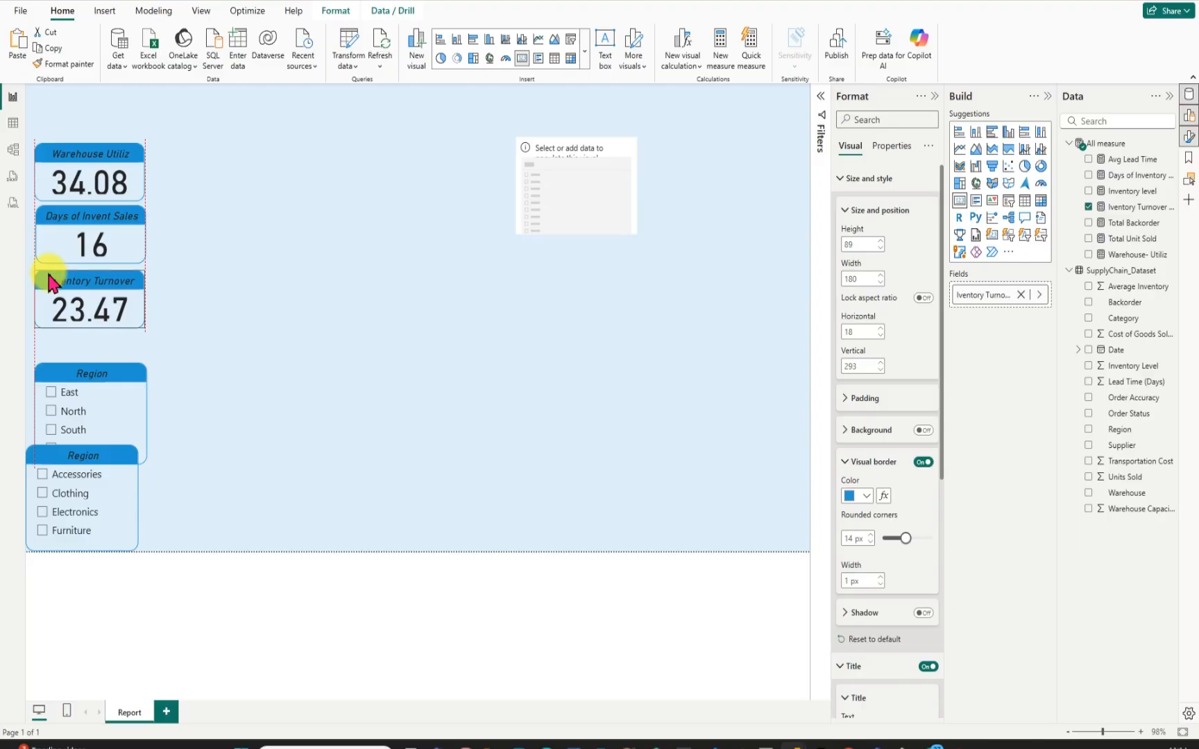
{"action": "left_click", "coordinate": [339, 367]}
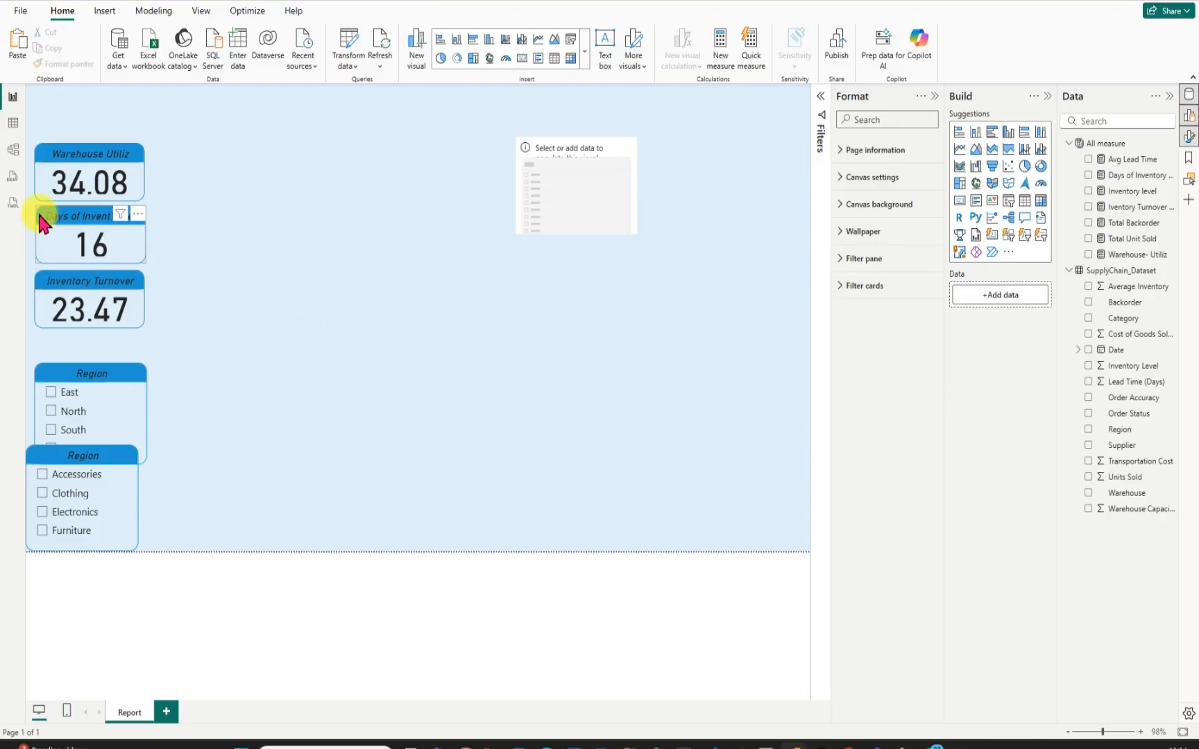
{"action": "left_click_drag", "start_coordinate": [32, 224], "coordinate": [42, 226]}
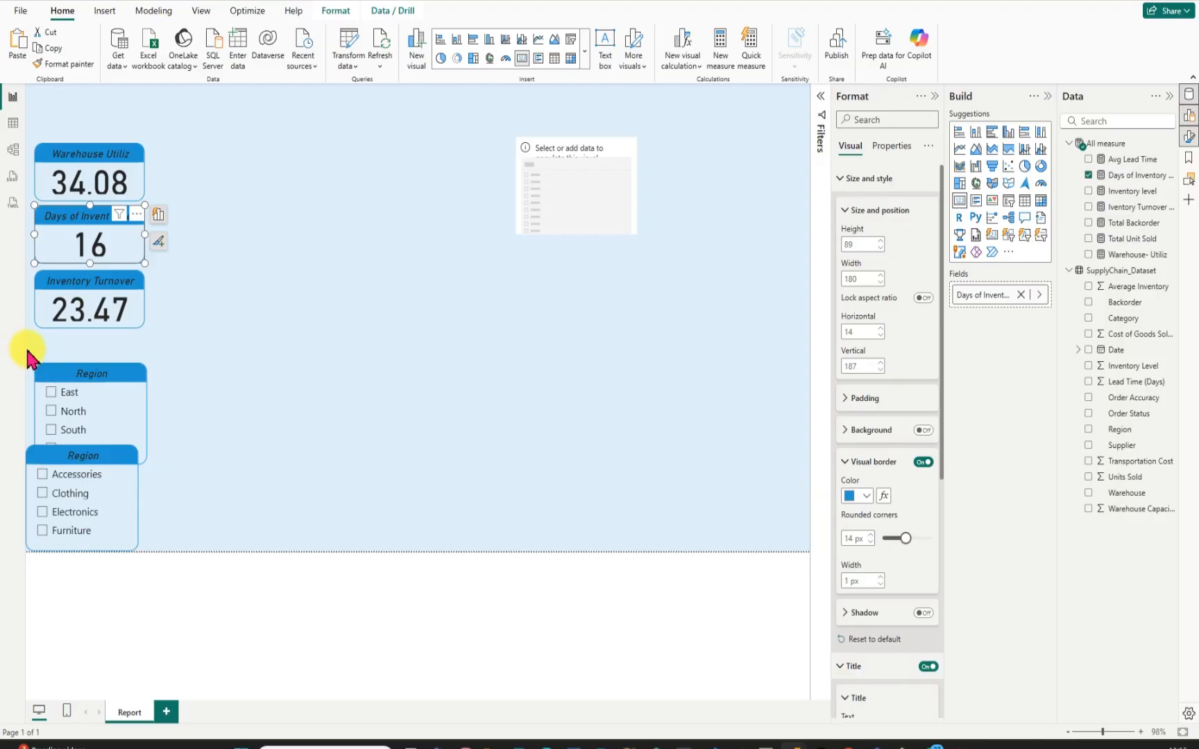
Move the Region slicer up beneath Inventory Turnover and align the Category slicer below it, both at horizontal position 10.
{"action": "mouse_move", "coordinate": [32, 351]}
{"action": "left_mouse_down"}
{"action": "mouse_move", "coordinate": [34, 340]}
{"action": "mouse_move", "coordinate": [47, 347]}
{"action": "left_mouse_up"}
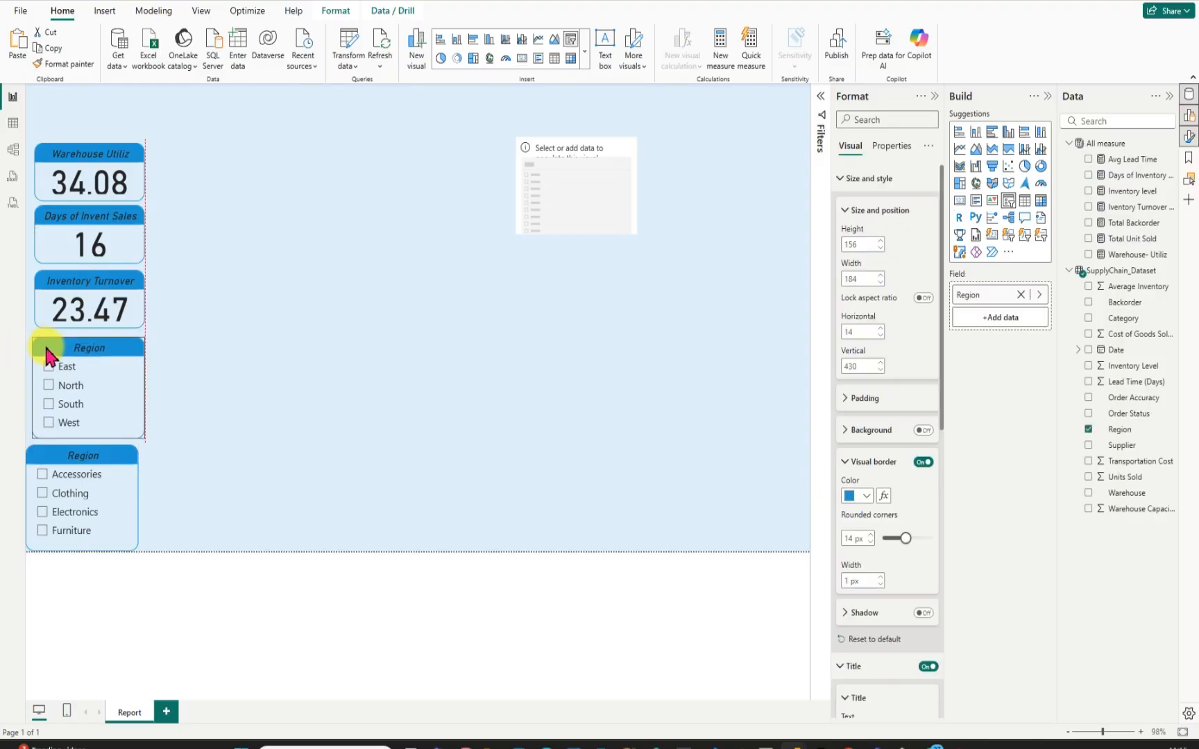
{"action": "left_click_drag", "start_coordinate": [47, 347], "coordinate": [47, 348]}
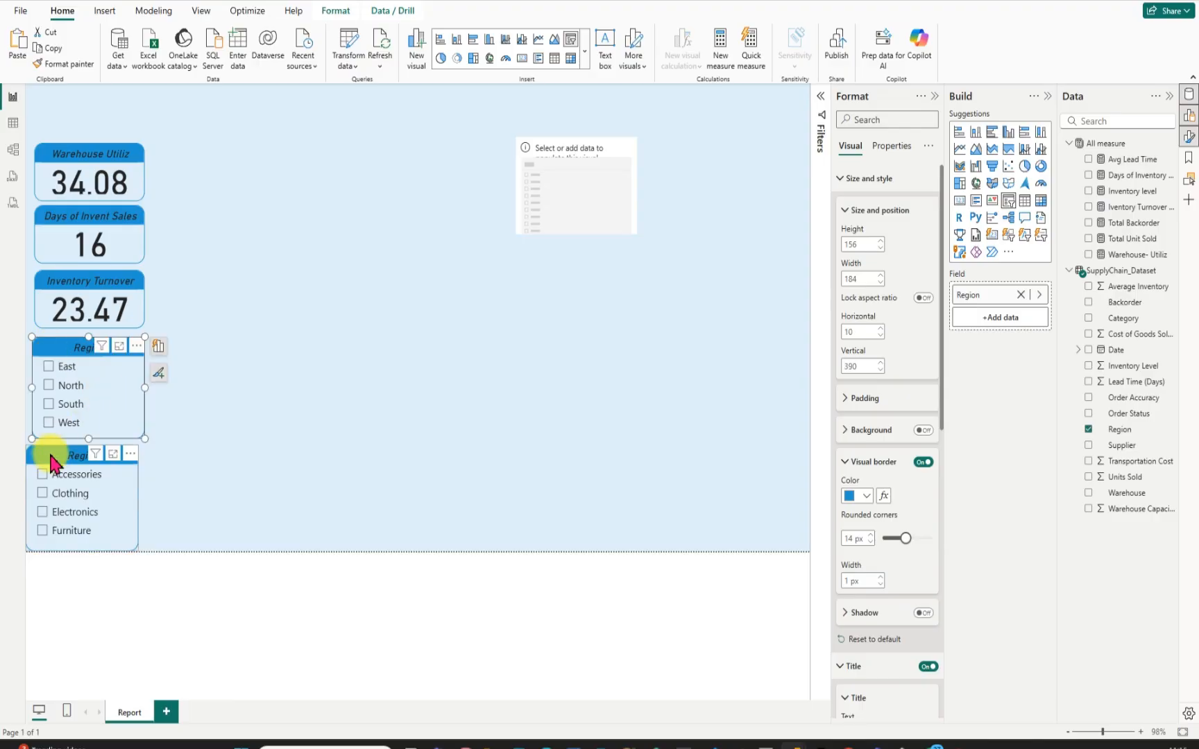
{"action": "left_click_drag", "start_coordinate": [56, 455], "coordinate": [57, 456]}
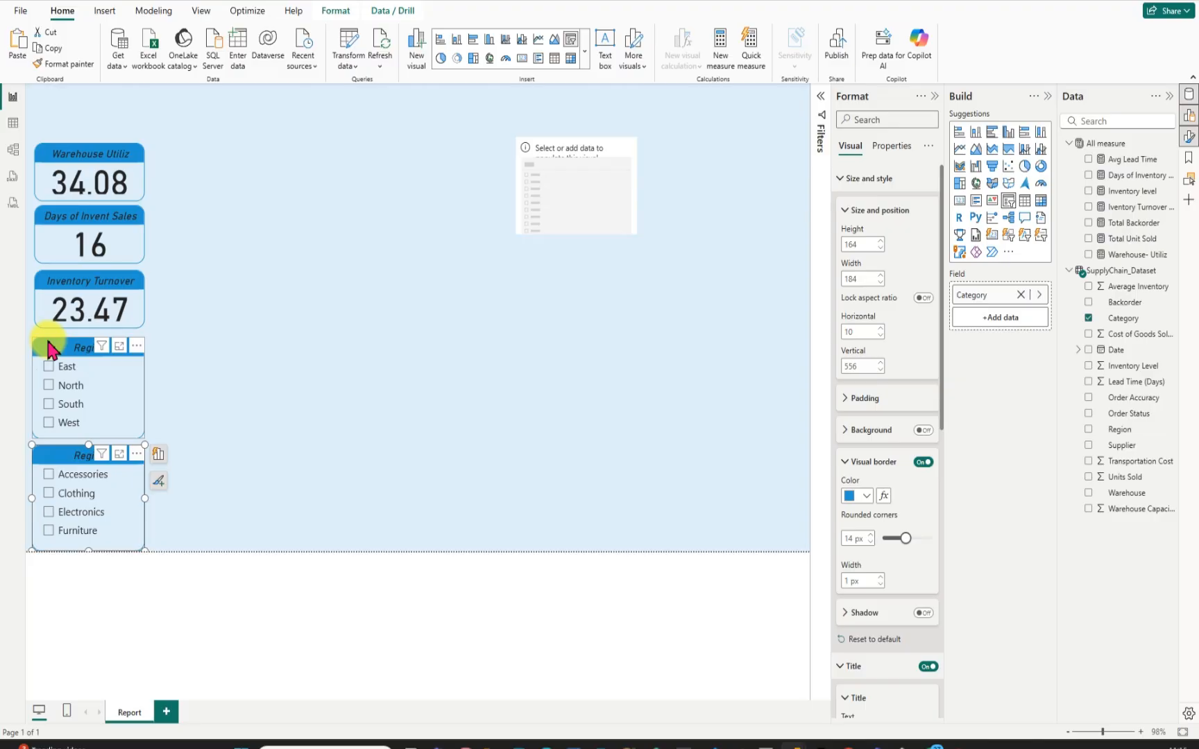
Set the height of the Region and Category slicers to 156.
{"action": "left_click", "coordinate": [50, 349]}
{"action": "left_click", "coordinate": [47, 455], "text": "ctrl"}
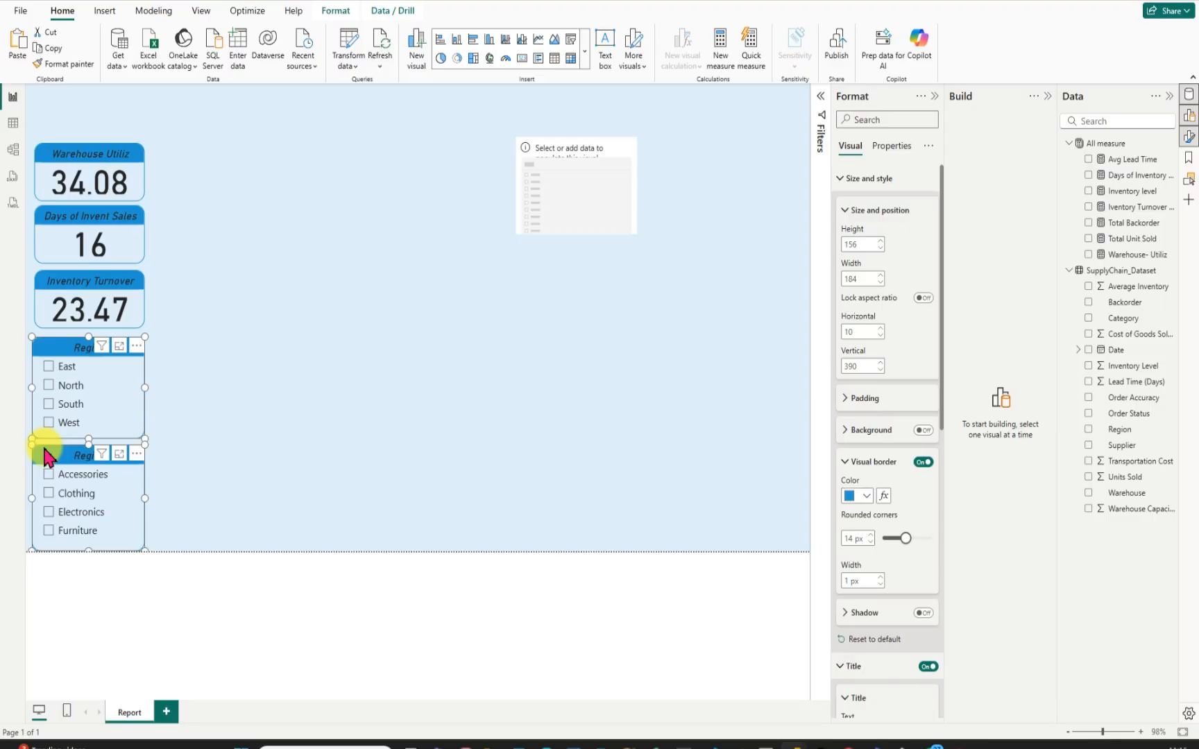
{"action": "left_click", "coordinate": [858, 245]}
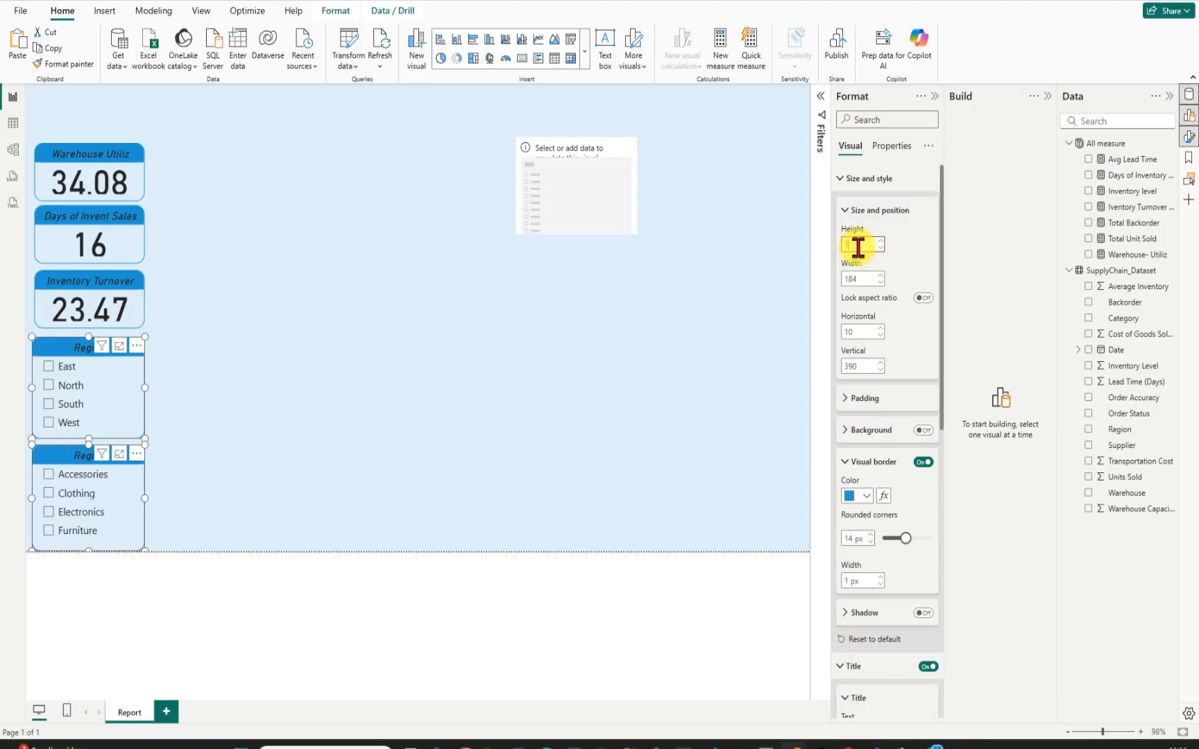
{"action": "key", "text": "BackSpace"}
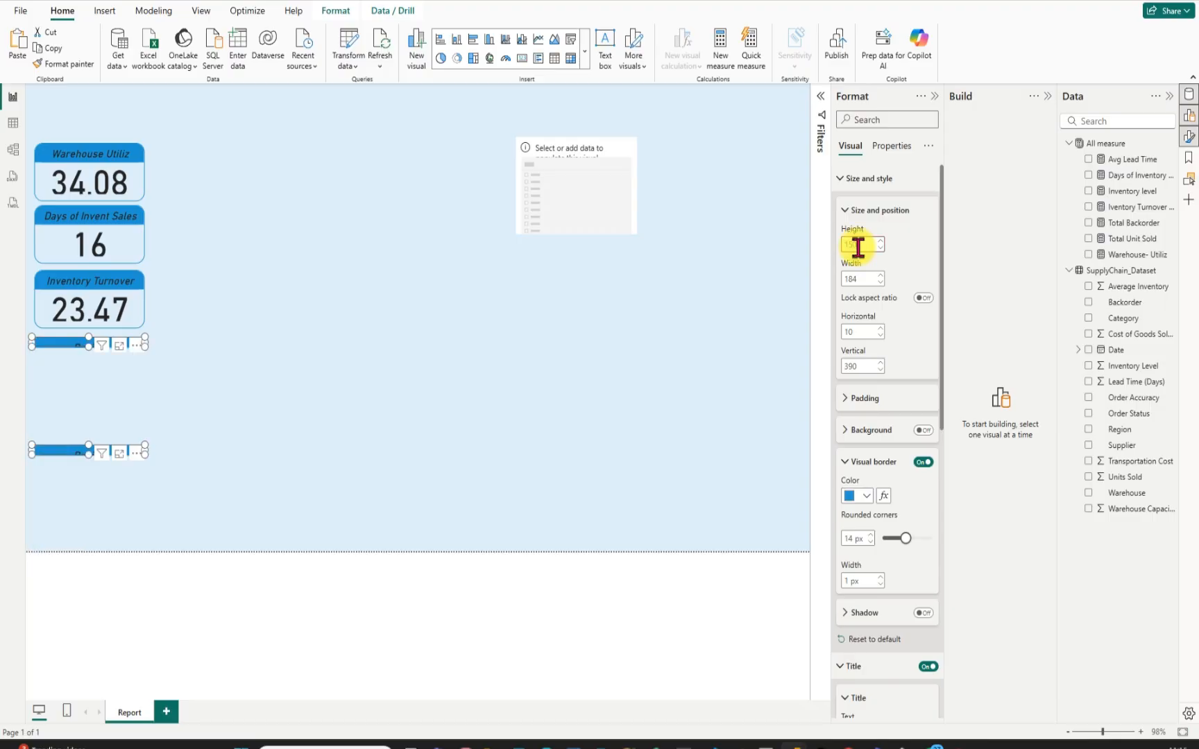
{"action": "type", "text": "0"}
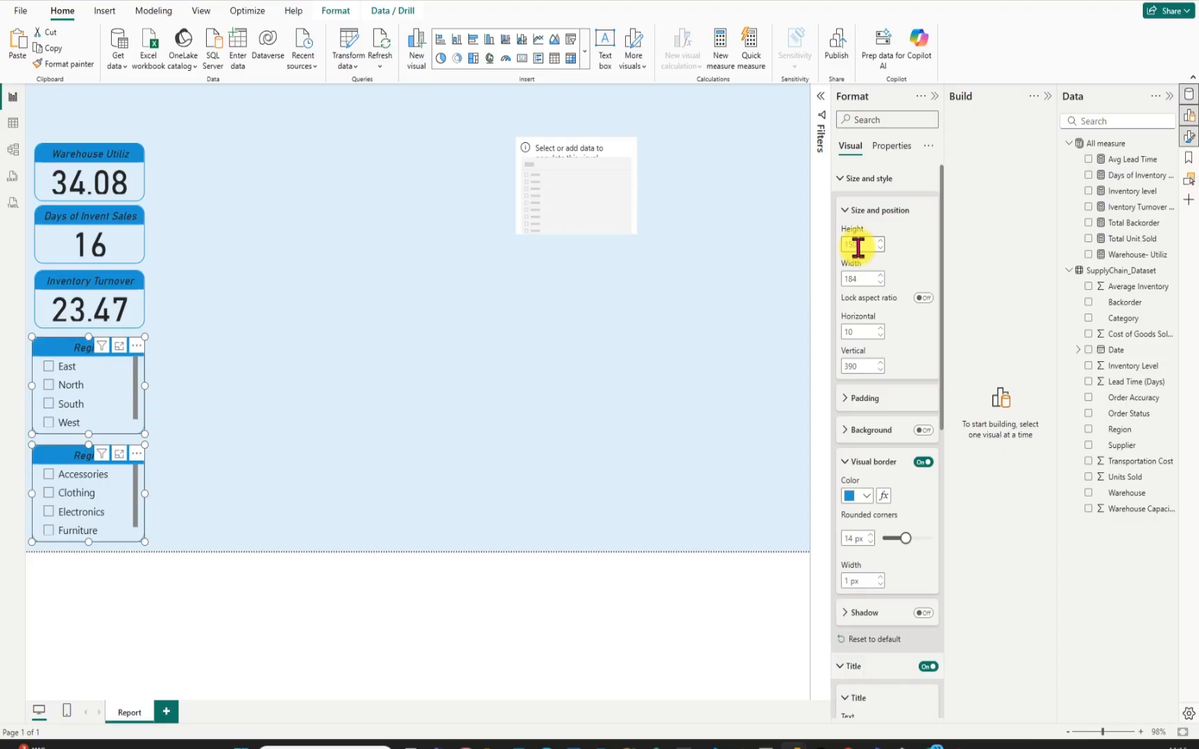
{"action": "key", "text": "BackSpace"}
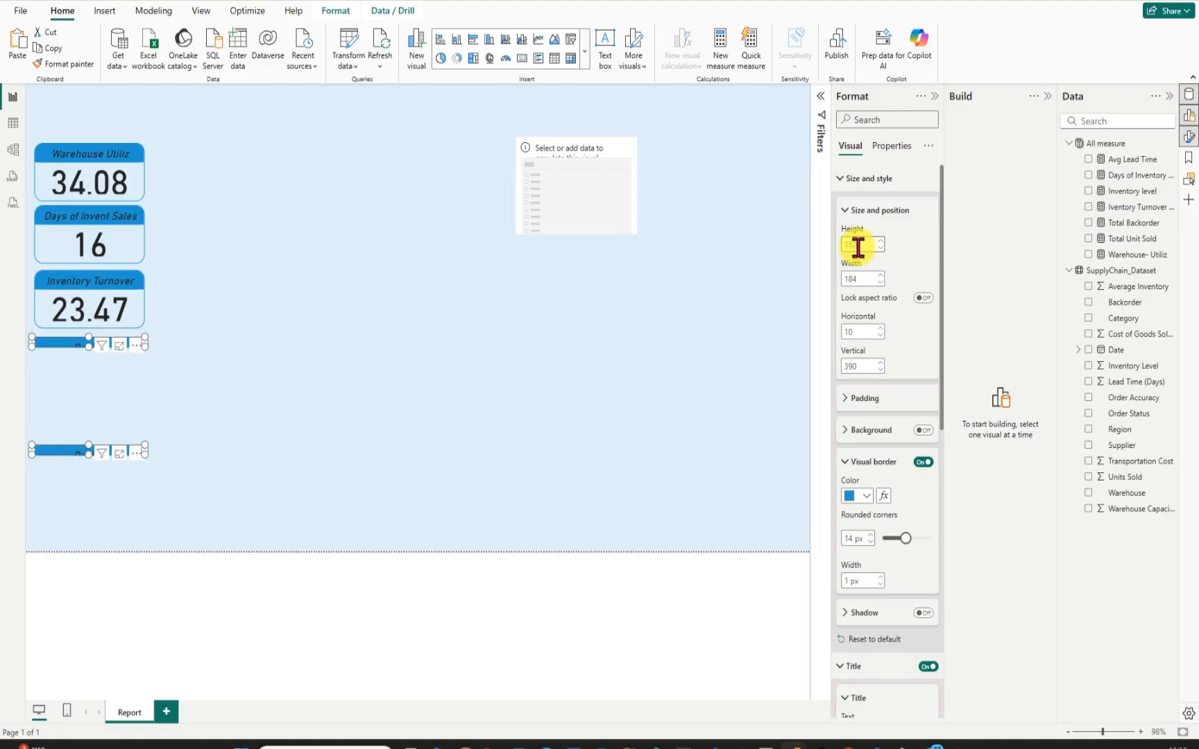
{"action": "type", "text": "9"}
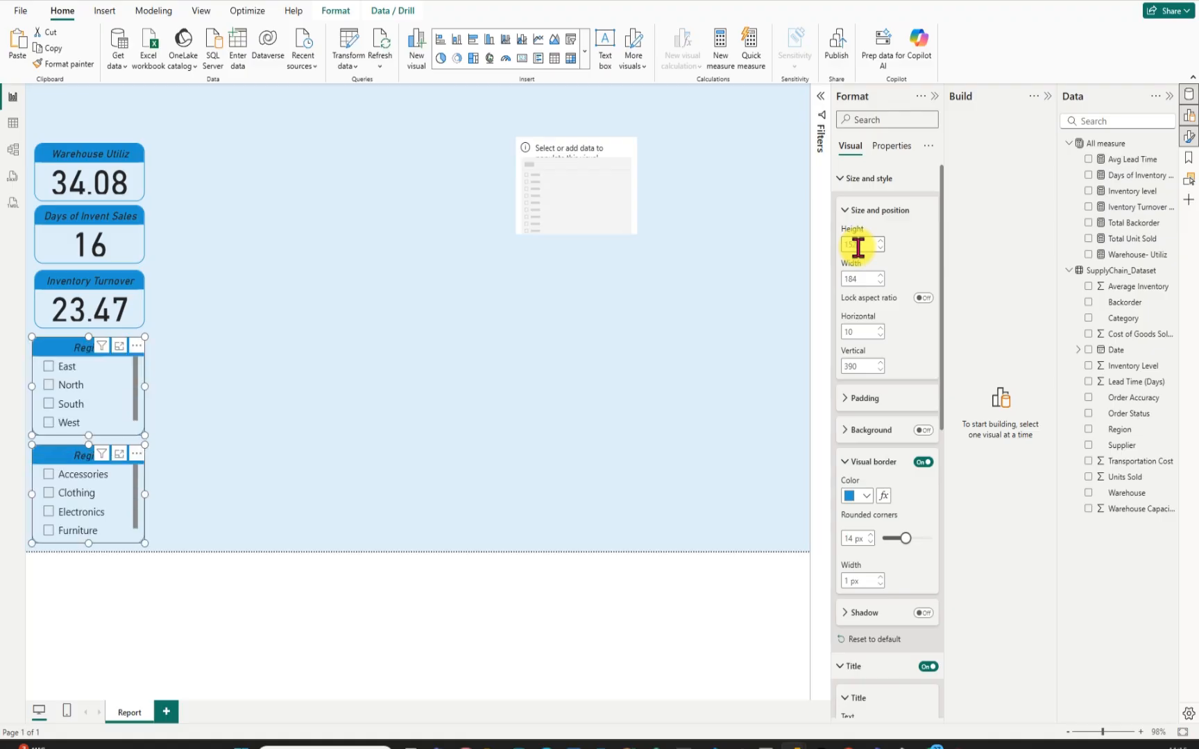
{"action": "key", "text": "BackSpace"}
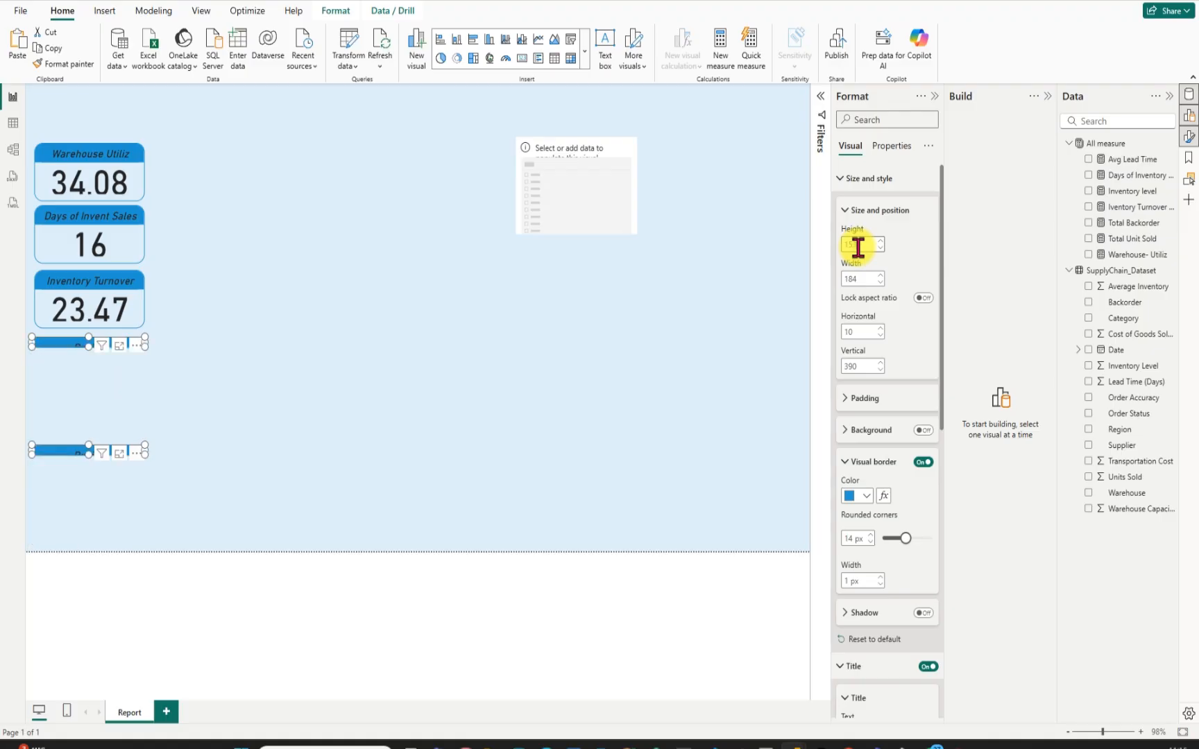
{"action": "type", "text": "3"}
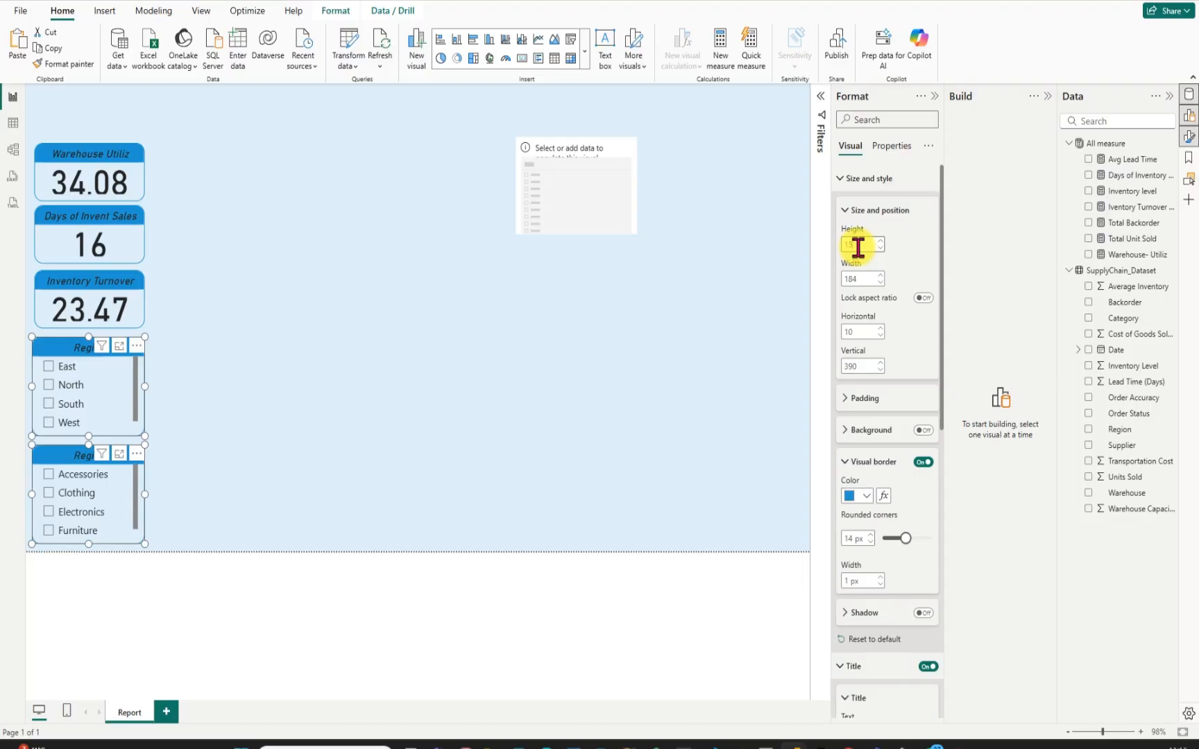
{"action": "key", "text": "BackSpace"}
{"action": "type", "text": "5"}
{"action": "key", "text": "BackSpace"}
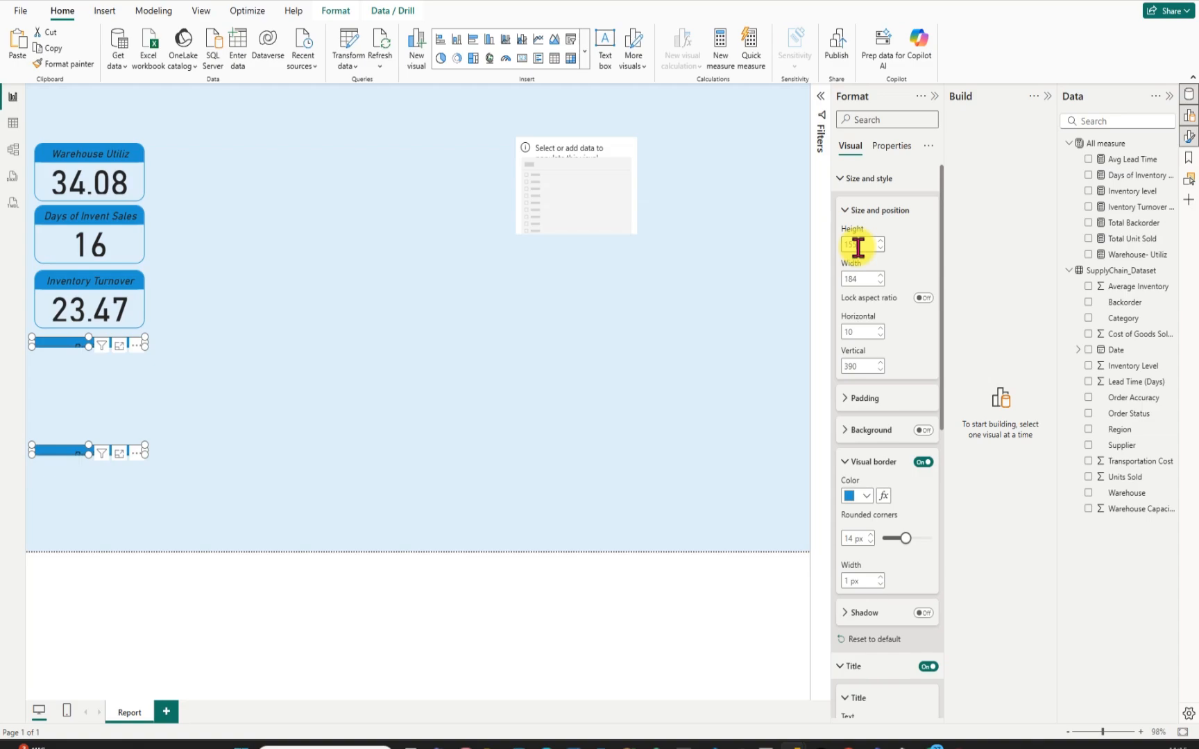
{"action": "type", "text": "5"}
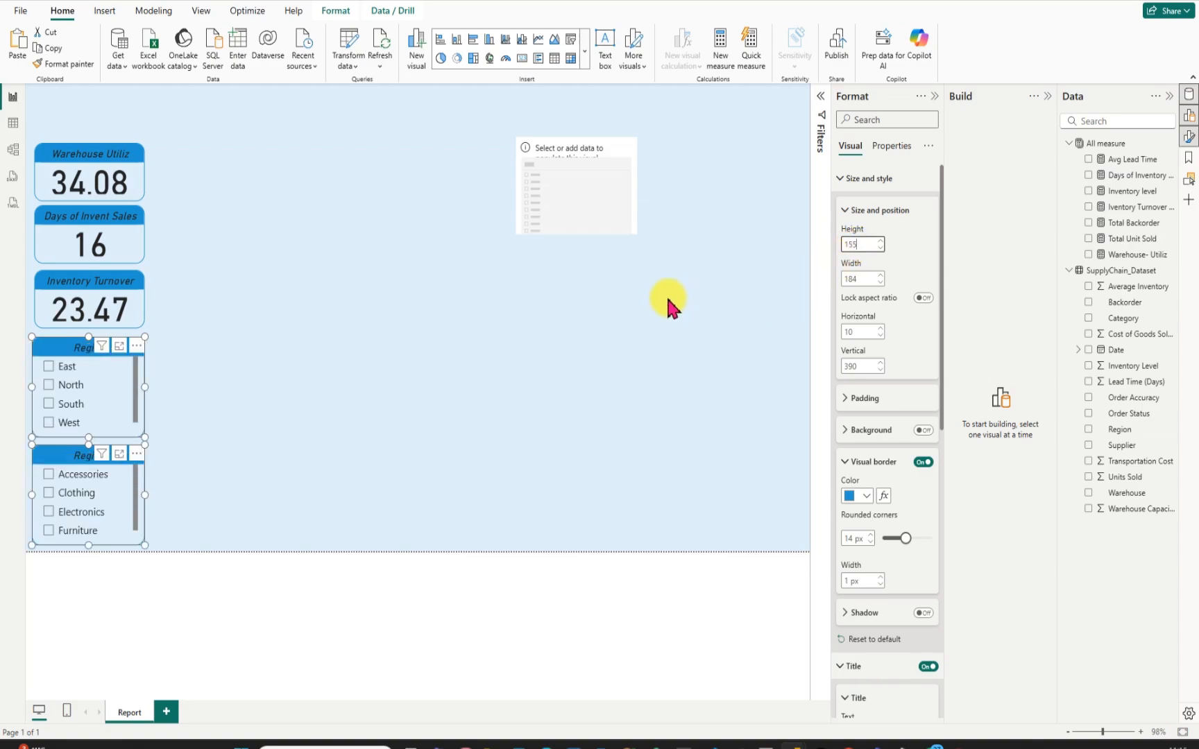
{"action": "type", "text": "6"}
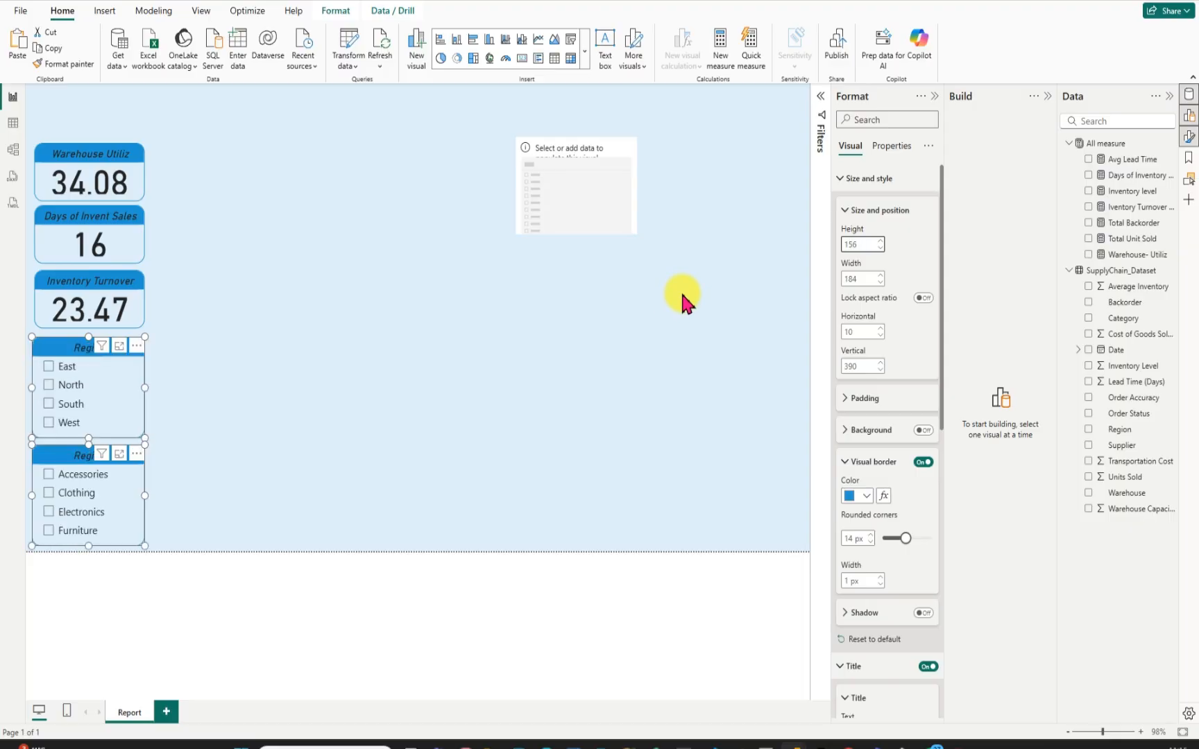
{"action": "left_click", "coordinate": [423, 379]}
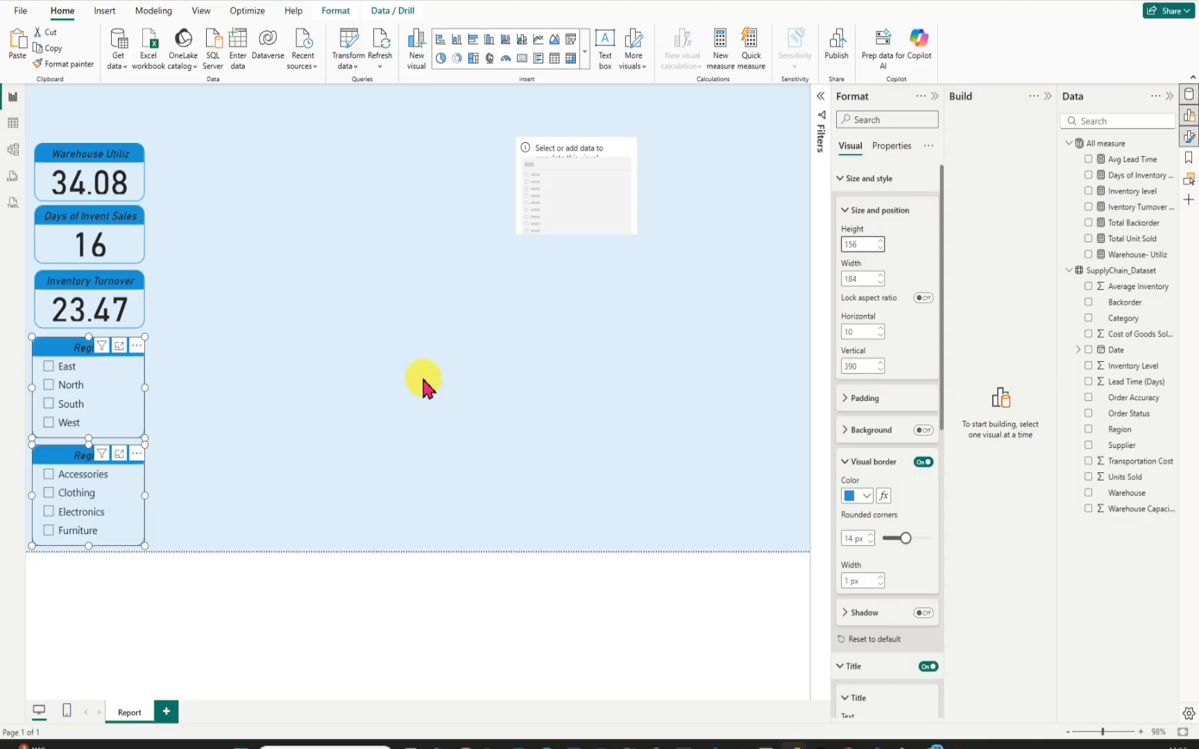
{"action": "left_click", "coordinate": [423, 380]}
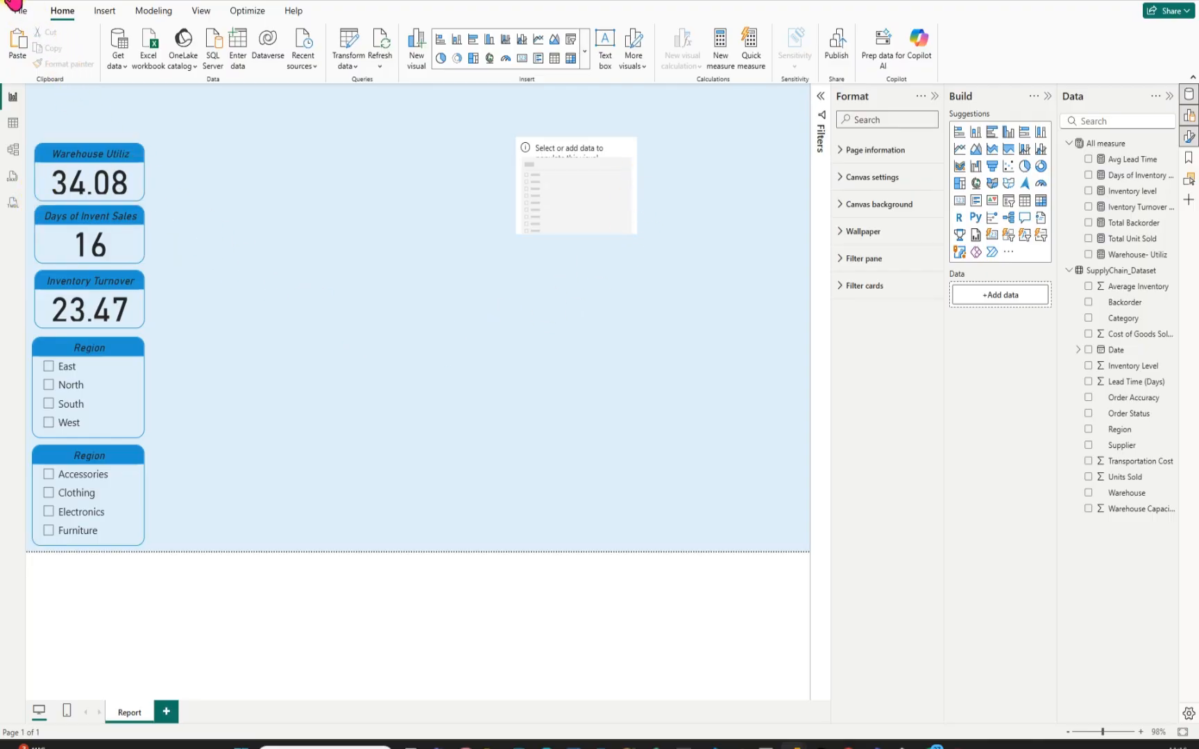
Remove the empty slicer visual from the report page.
{"action": "left_click", "coordinate": [629, 133]}
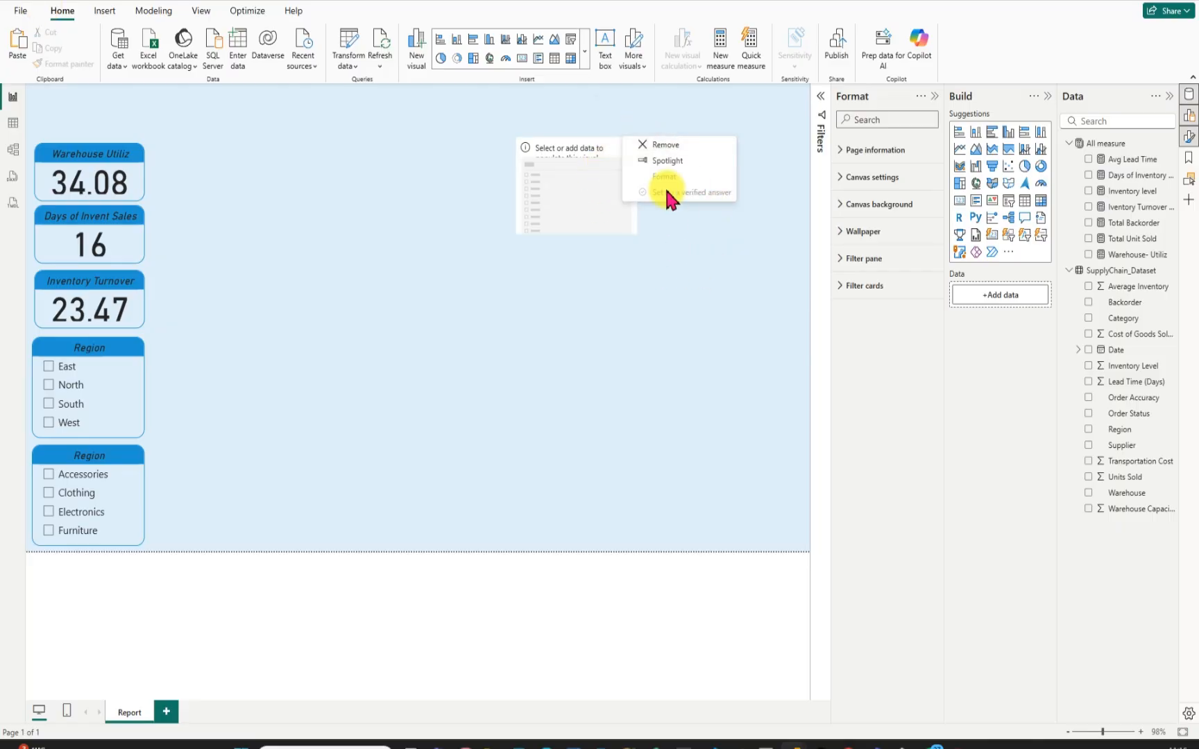
{"action": "left_click", "coordinate": [672, 146]}
{"action": "left_click", "coordinate": [663, 145]}
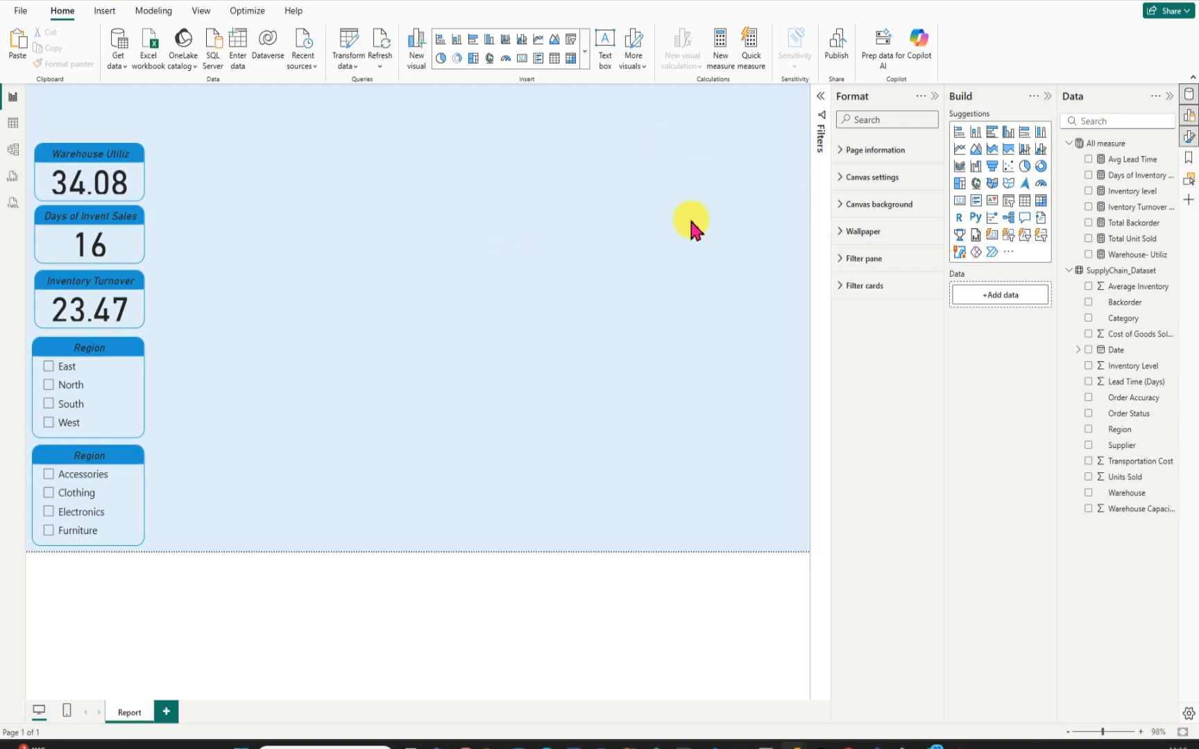
Add a gauge visual beside the Warehouse Utiliz card, aligned with its top edge and enlarged to about 281 wide by 248 high.
{"action": "left_click", "coordinate": [1041, 185]}
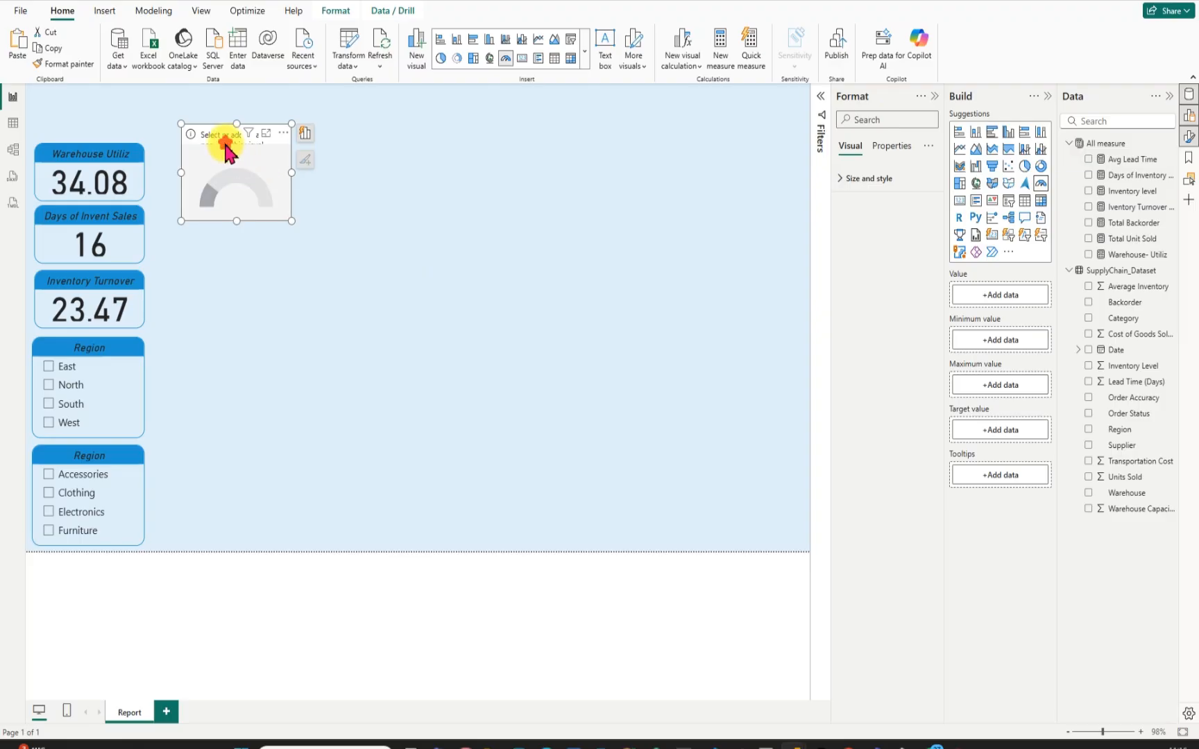
{"action": "left_click_drag", "start_coordinate": [228, 139], "coordinate": [218, 170]}
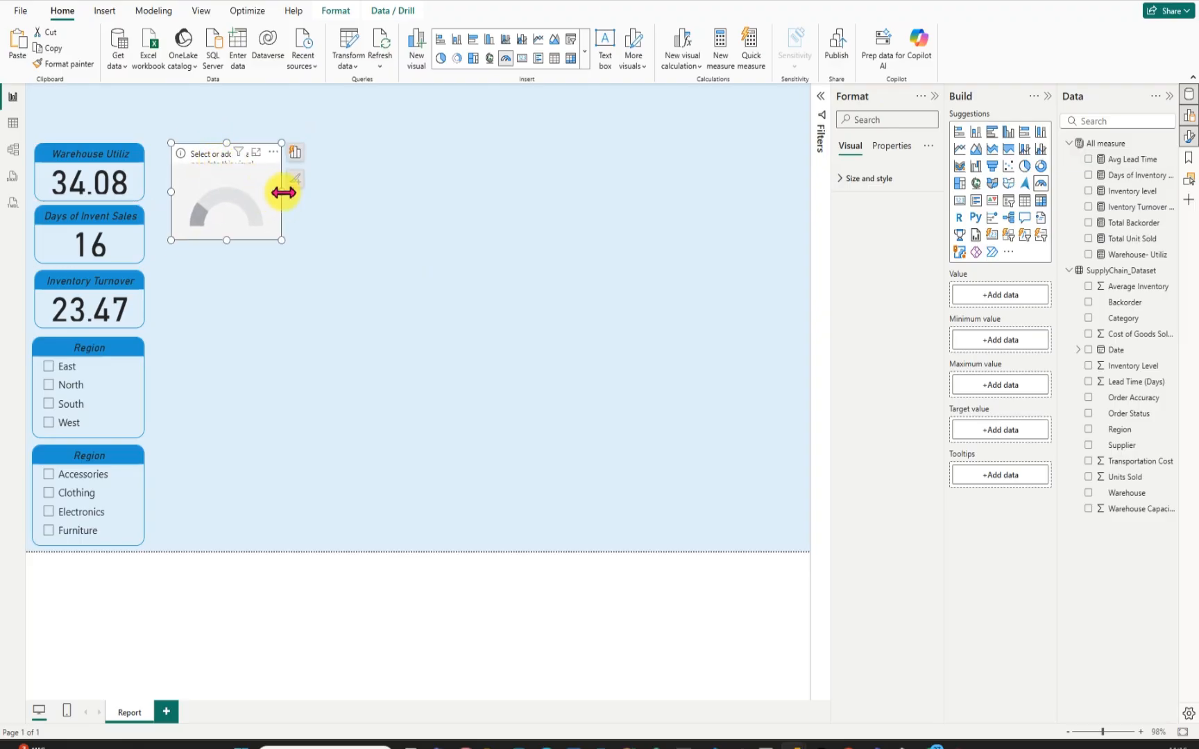
{"action": "left_click_drag", "start_coordinate": [283, 192], "coordinate": [340, 192]}
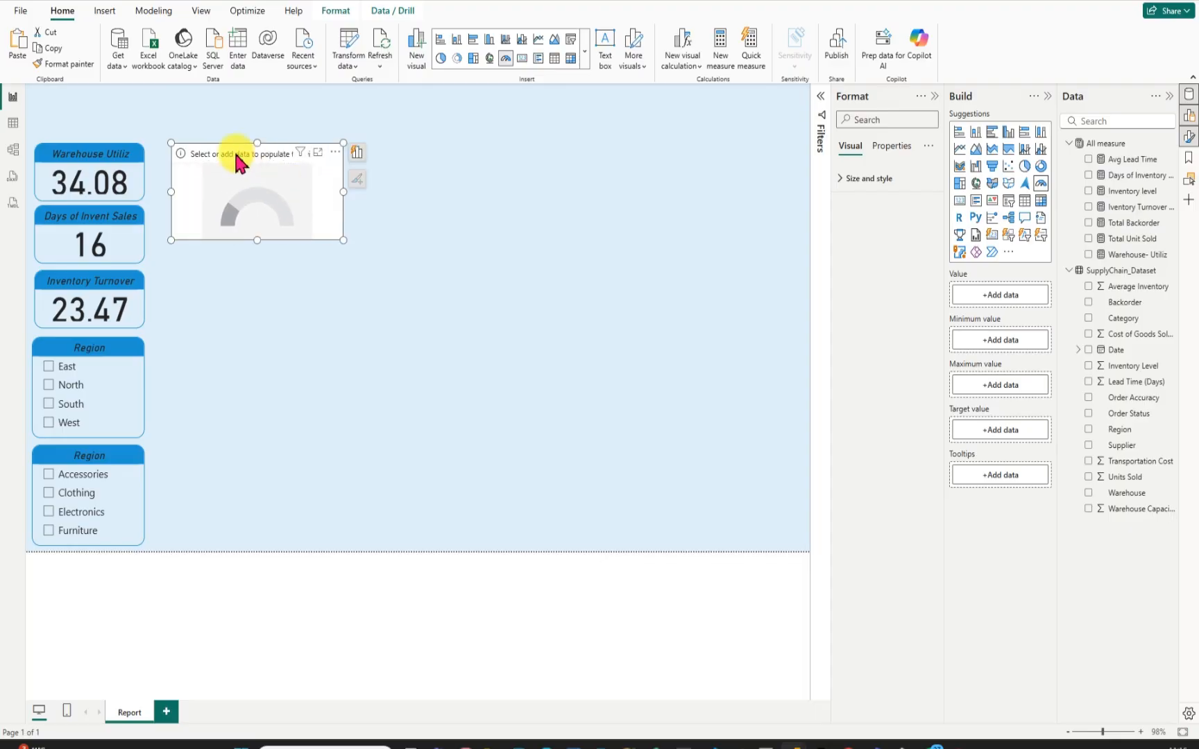
{"action": "mouse_move", "coordinate": [233, 149]}
{"action": "left_mouse_down"}
{"action": "mouse_move", "coordinate": [216, 160]}
{"action": "mouse_move", "coordinate": [235, 159]}
{"action": "mouse_move", "coordinate": [226, 154]}
{"action": "left_mouse_up"}
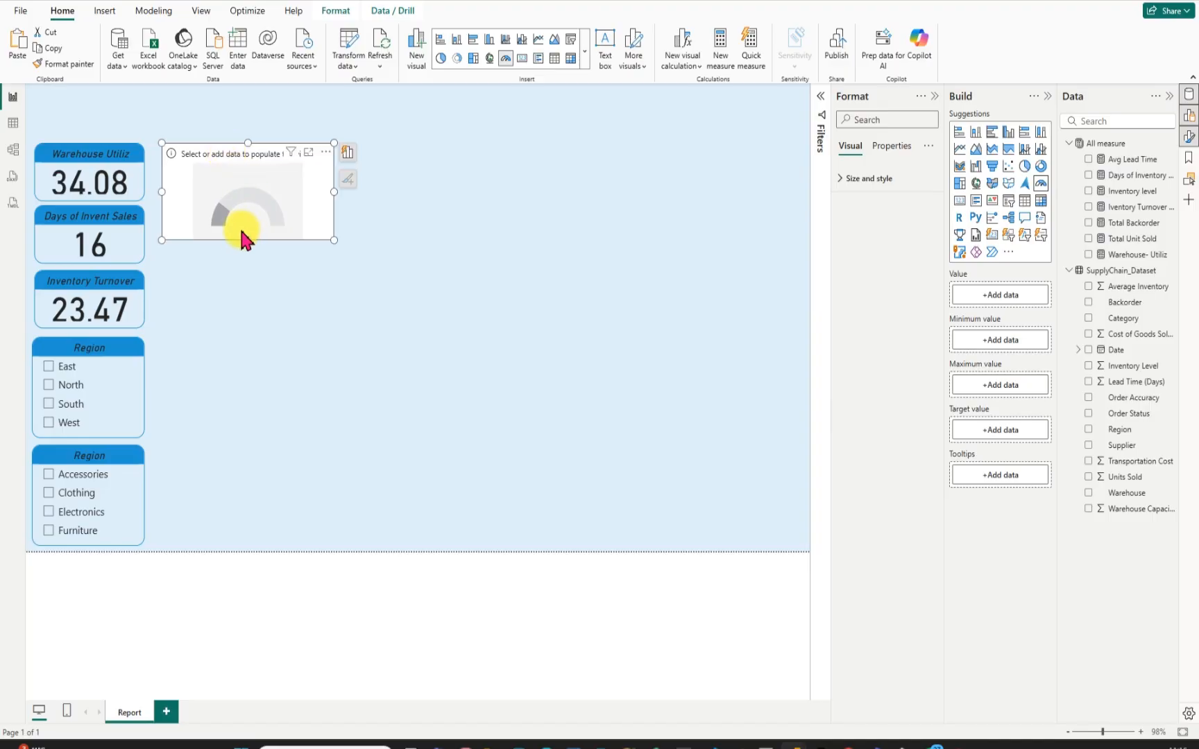
{"action": "left_click_drag", "start_coordinate": [245, 239], "coordinate": [241, 330]}
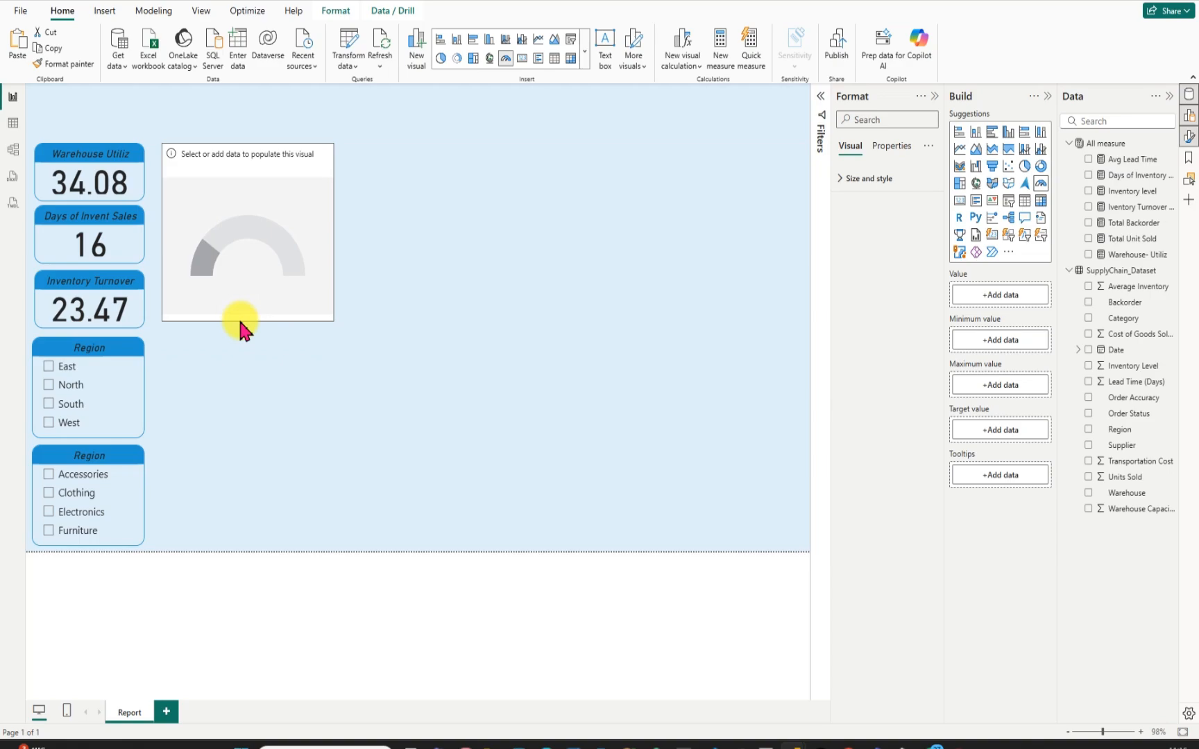
{"action": "left_click_drag", "start_coordinate": [242, 330], "coordinate": [248, 304]}
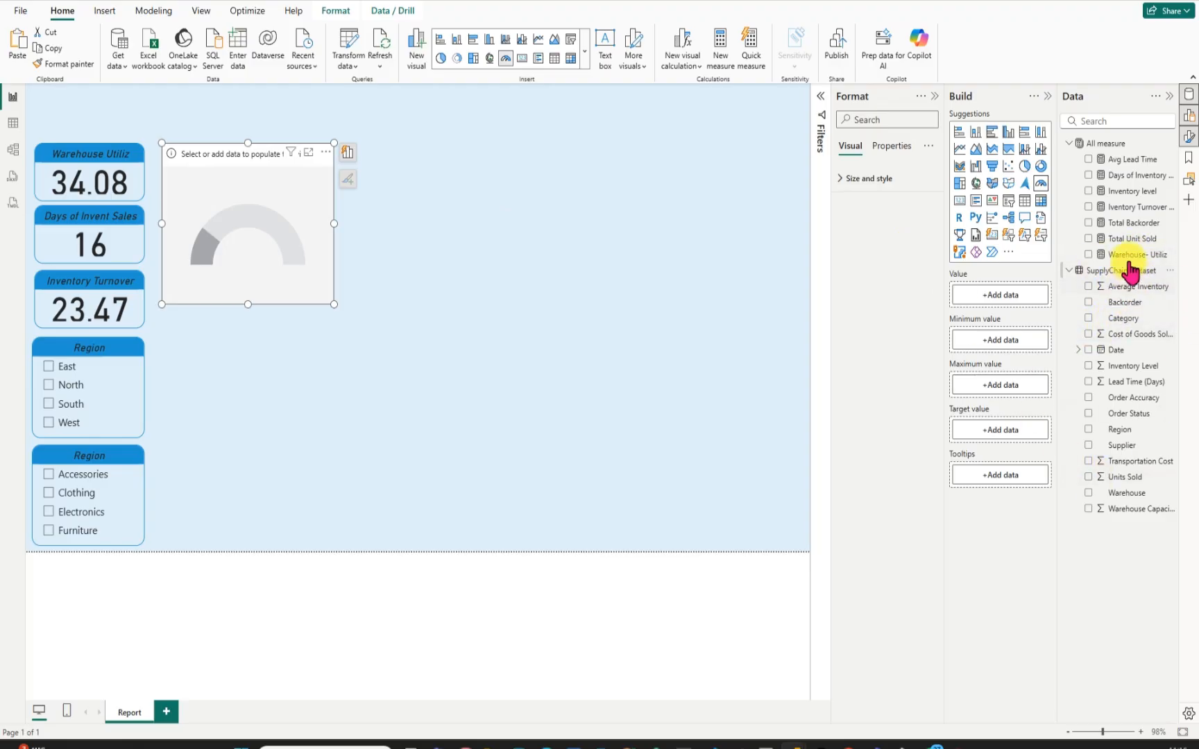
Use the Warehouse- Utiliz measure as the gauge's value and set its axis to minimum 0, maximum 100 and target 80.
{"action": "left_click", "coordinate": [1088, 255]}
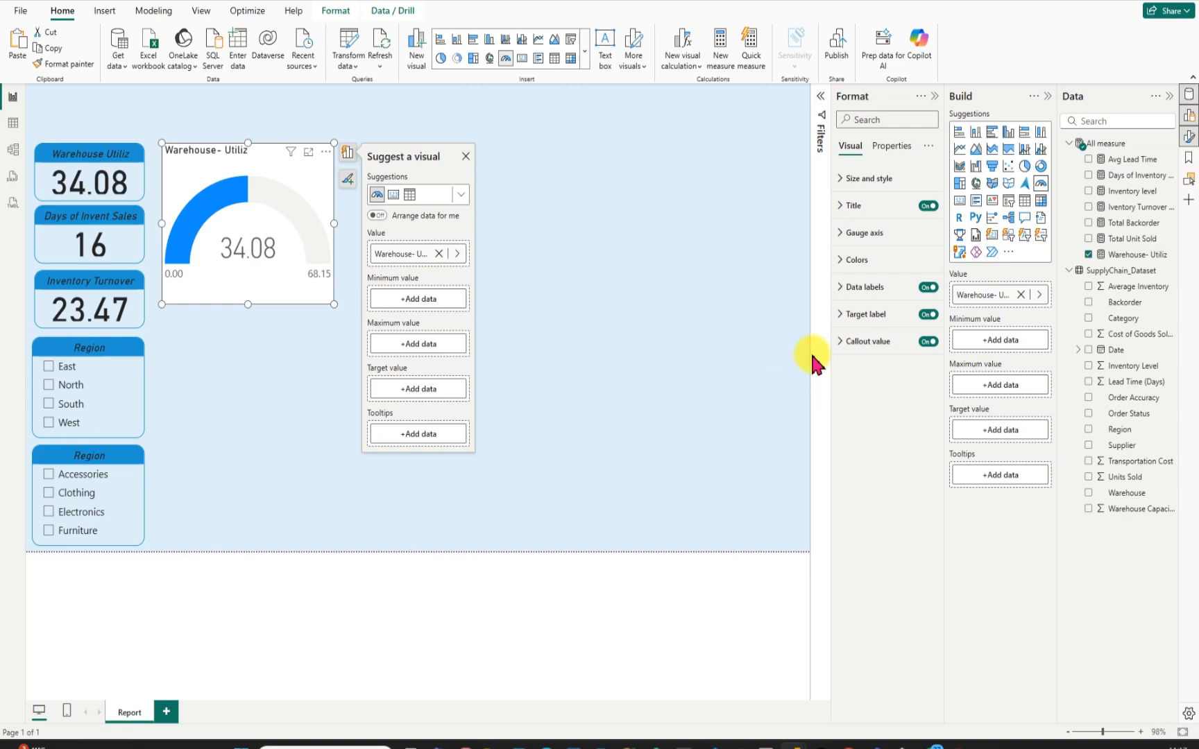
{"action": "left_click", "coordinate": [845, 236]}
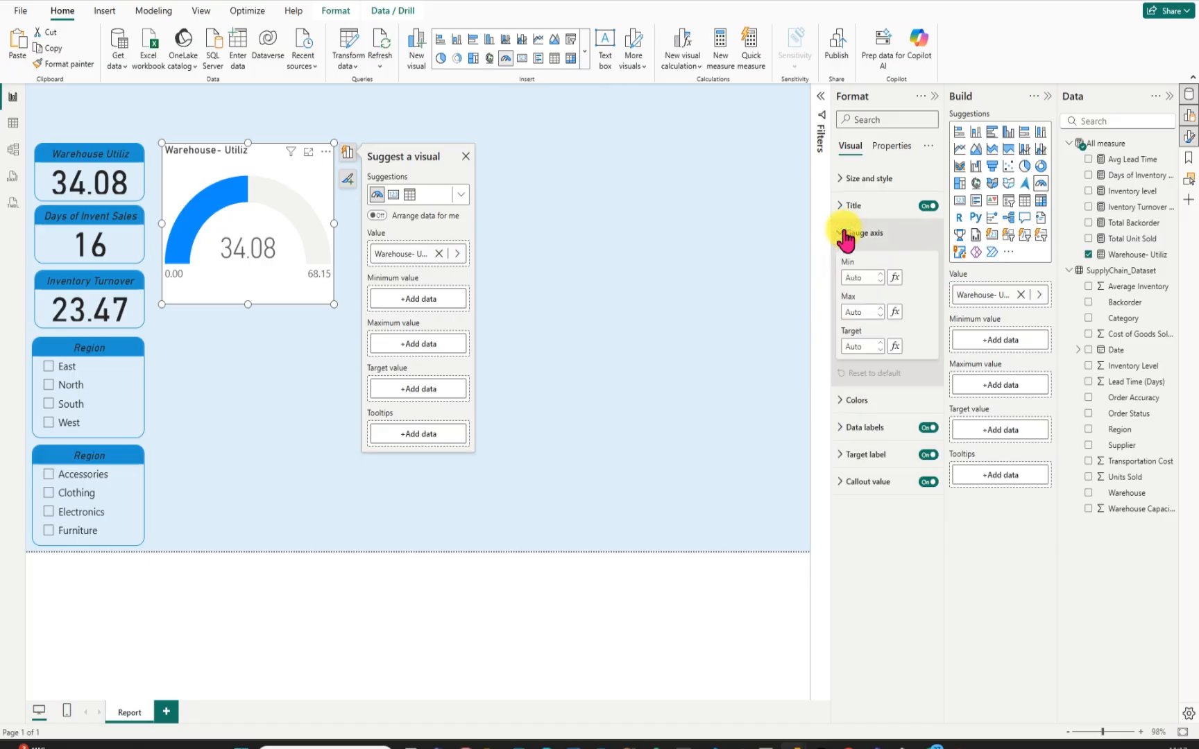
{"action": "left_click", "coordinate": [860, 278]}
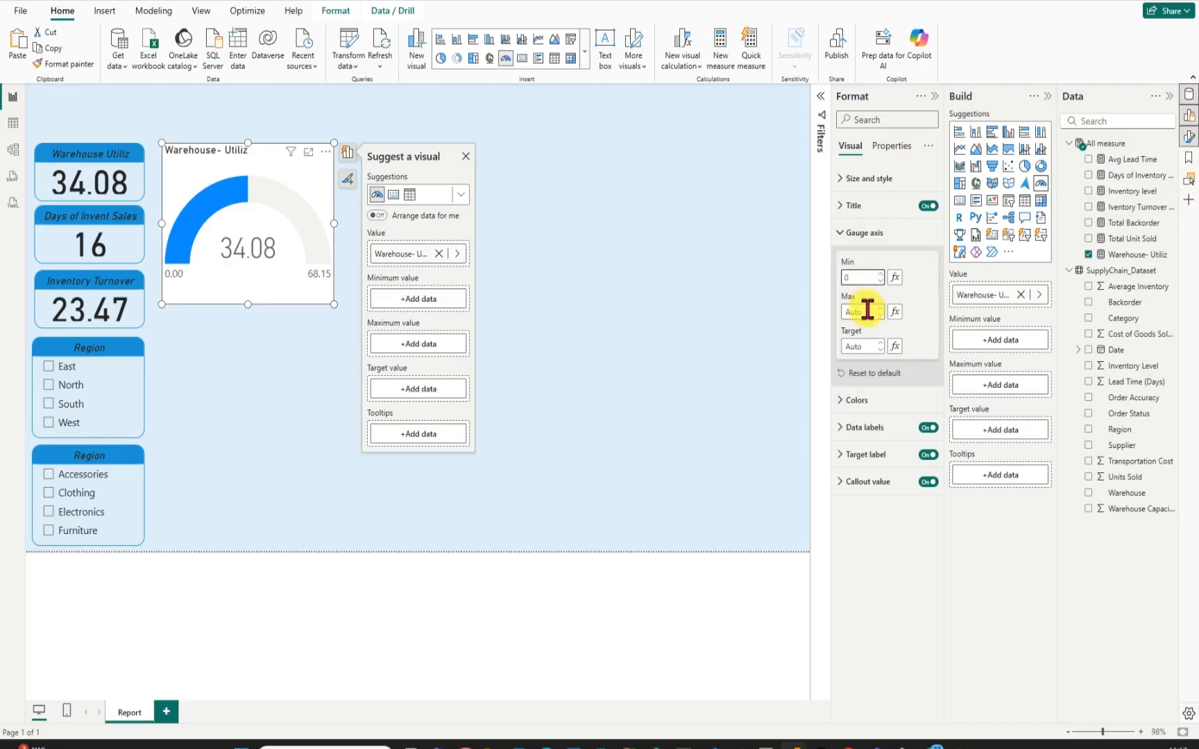
{"action": "left_click", "coordinate": [867, 310]}
{"action": "type", "text": "100"}
{"action": "key", "text": "Return"}
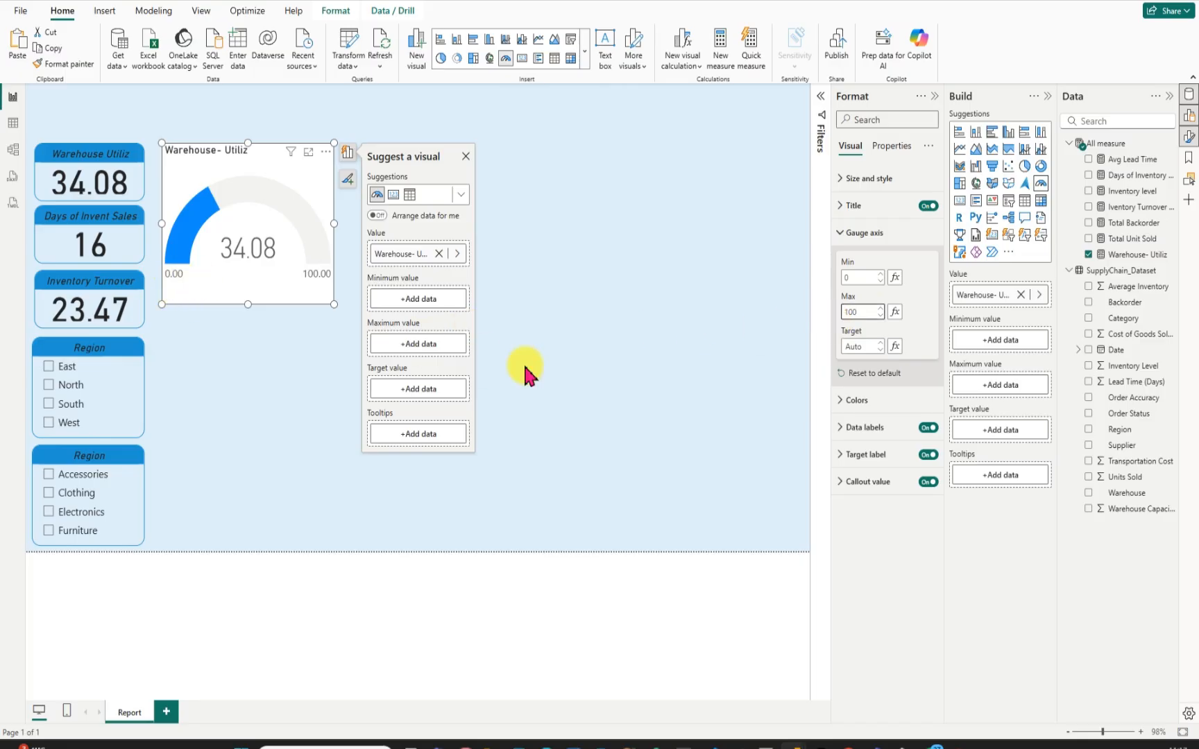
{"action": "left_click", "coordinate": [863, 348]}
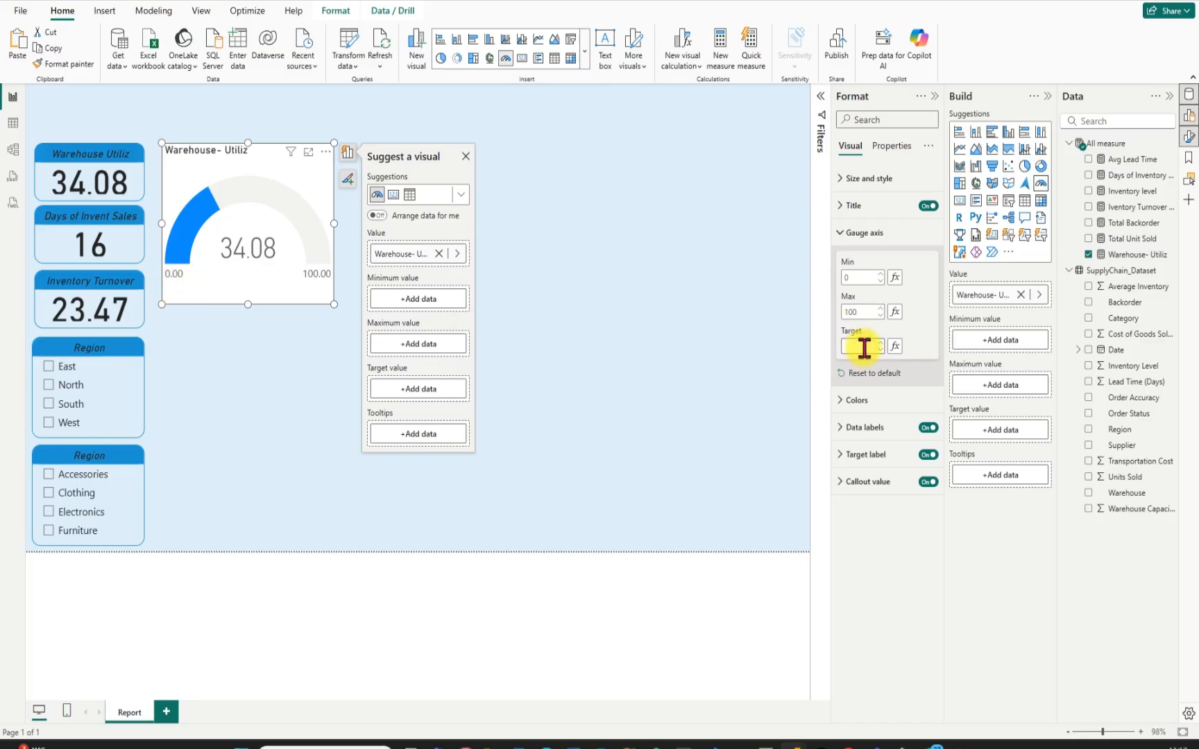
{"action": "type", "text": "80"}
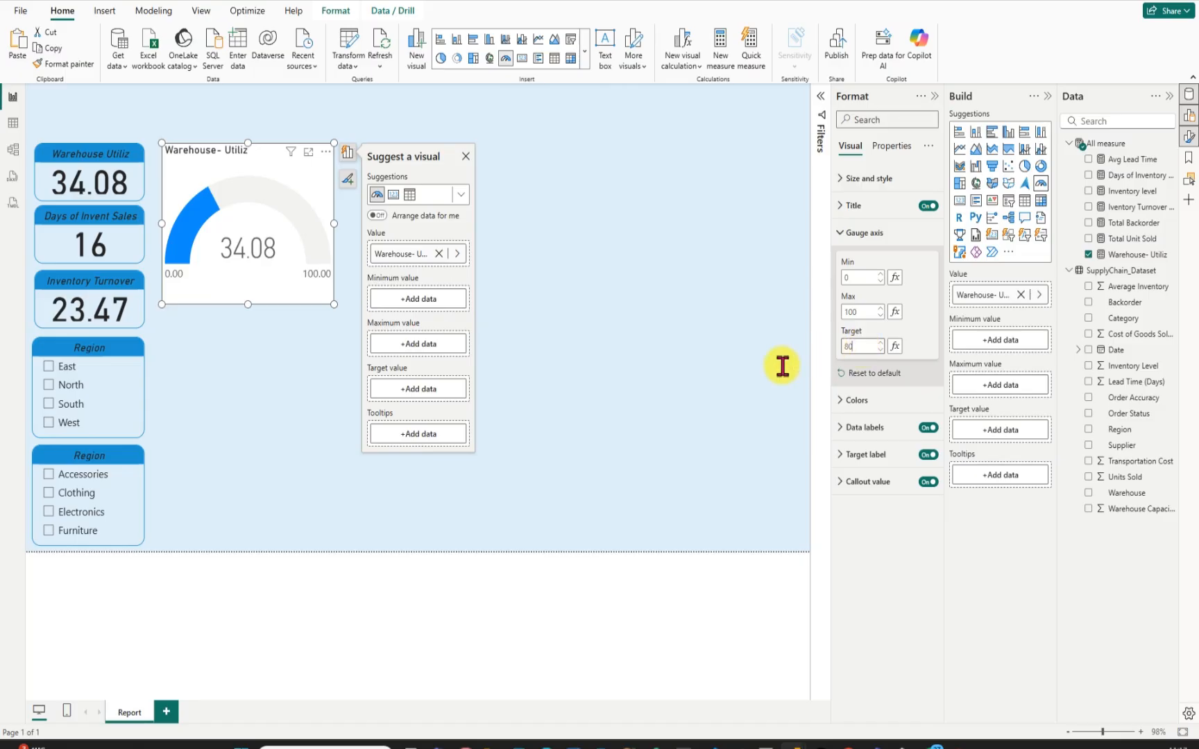
{"action": "key", "text": "Return"}
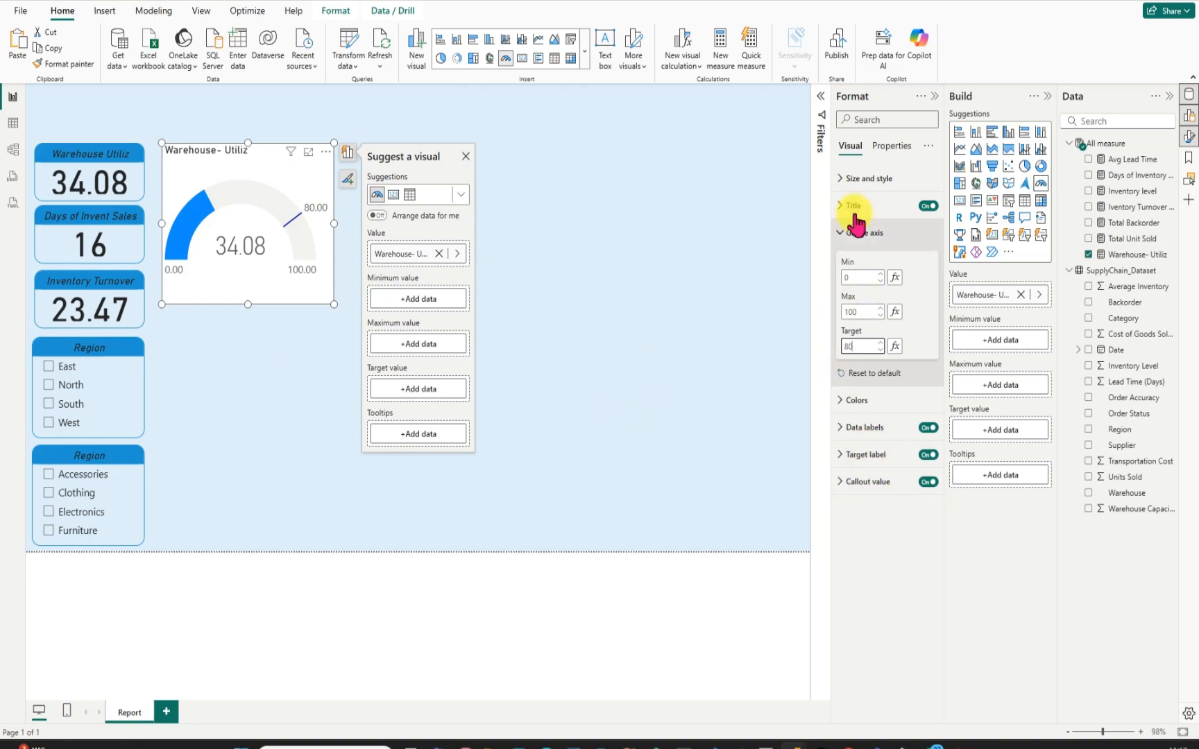
Turn off the gauge's background.
{"action": "left_click", "coordinate": [845, 178]}
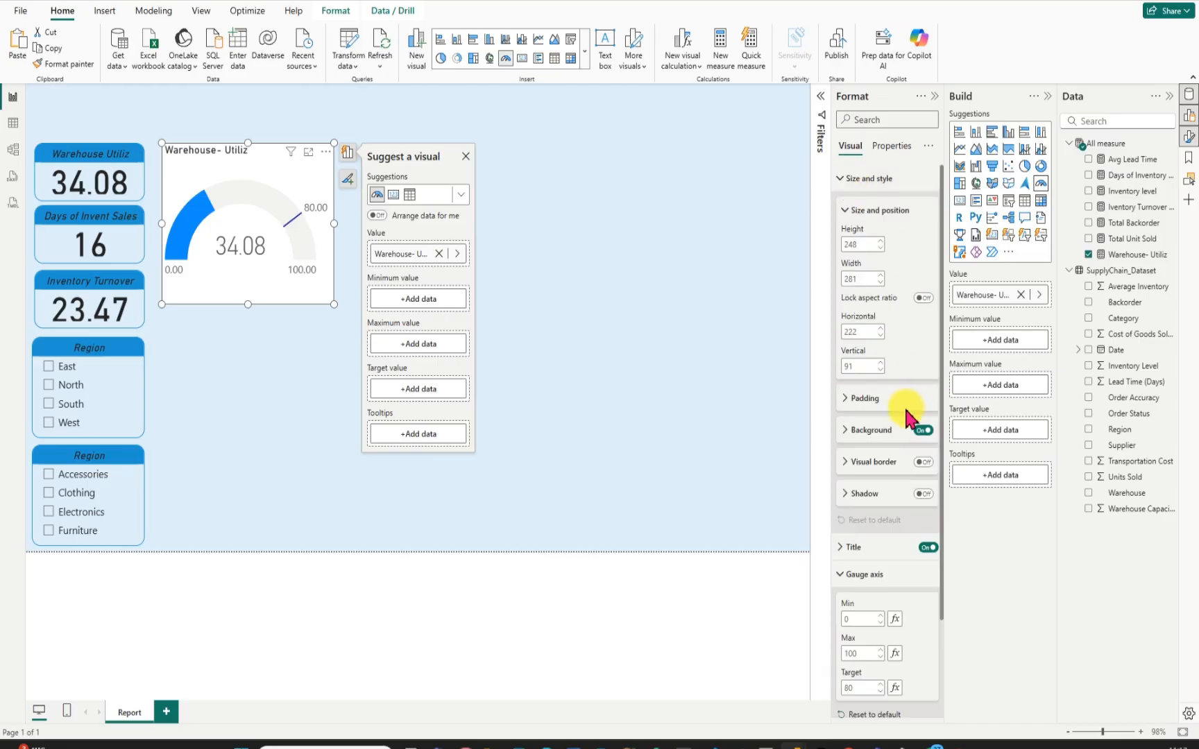
{"action": "left_click", "coordinate": [923, 430]}
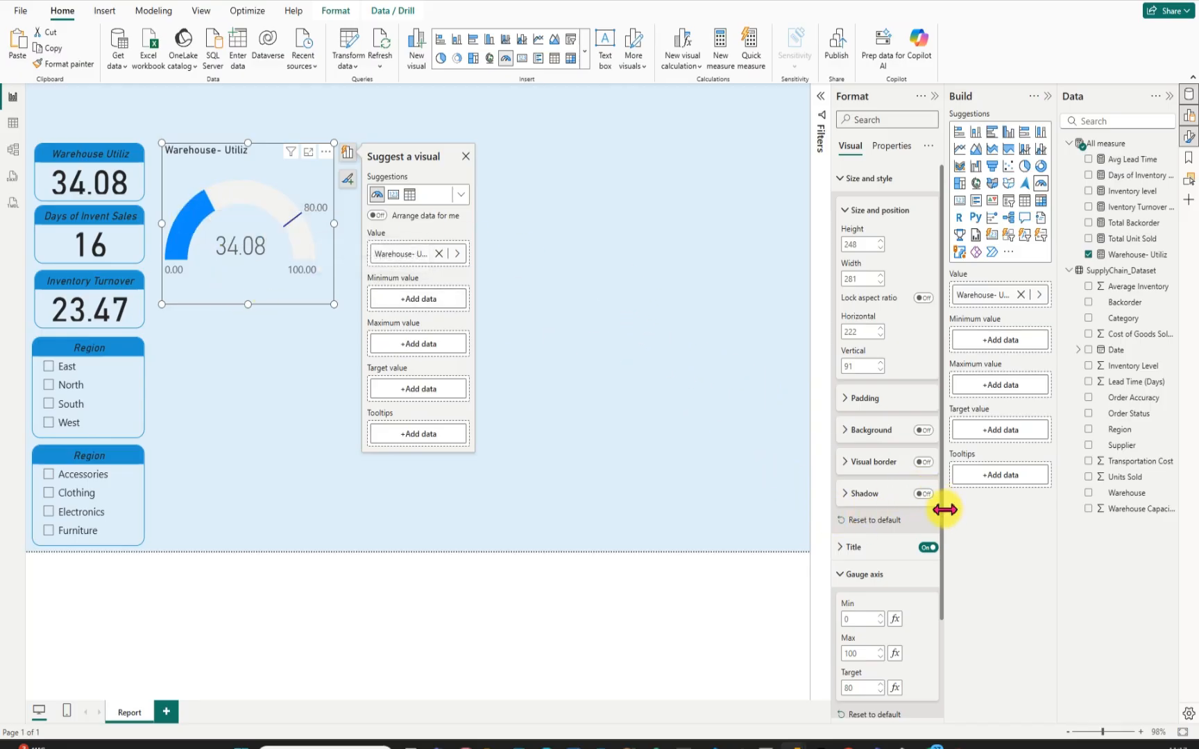
Open the custom color editor for the gauge's fill color and clear its hex code.
{"action": "scroll", "coordinate": [942, 527], "scroll_direction": "down", "scroll_amount": 1}
{"action": "left_click_drag", "start_coordinate": [940, 524], "coordinate": [934, 617]}
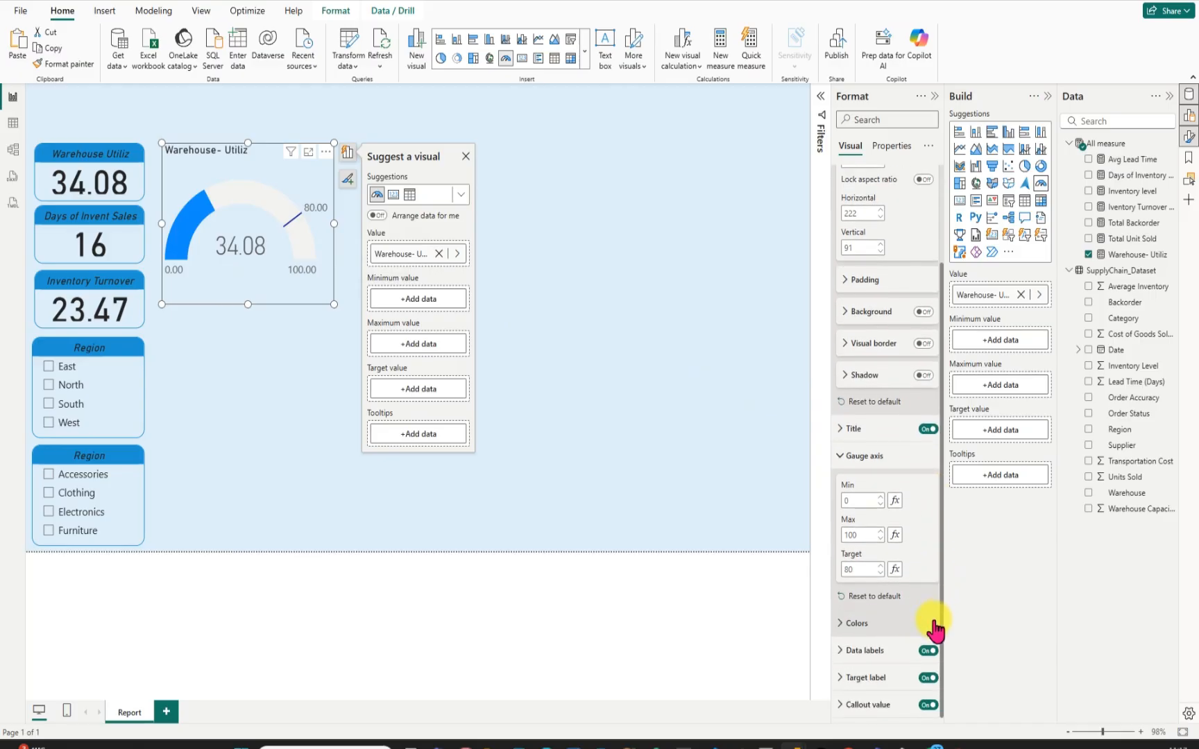
{"action": "left_click", "coordinate": [860, 623]}
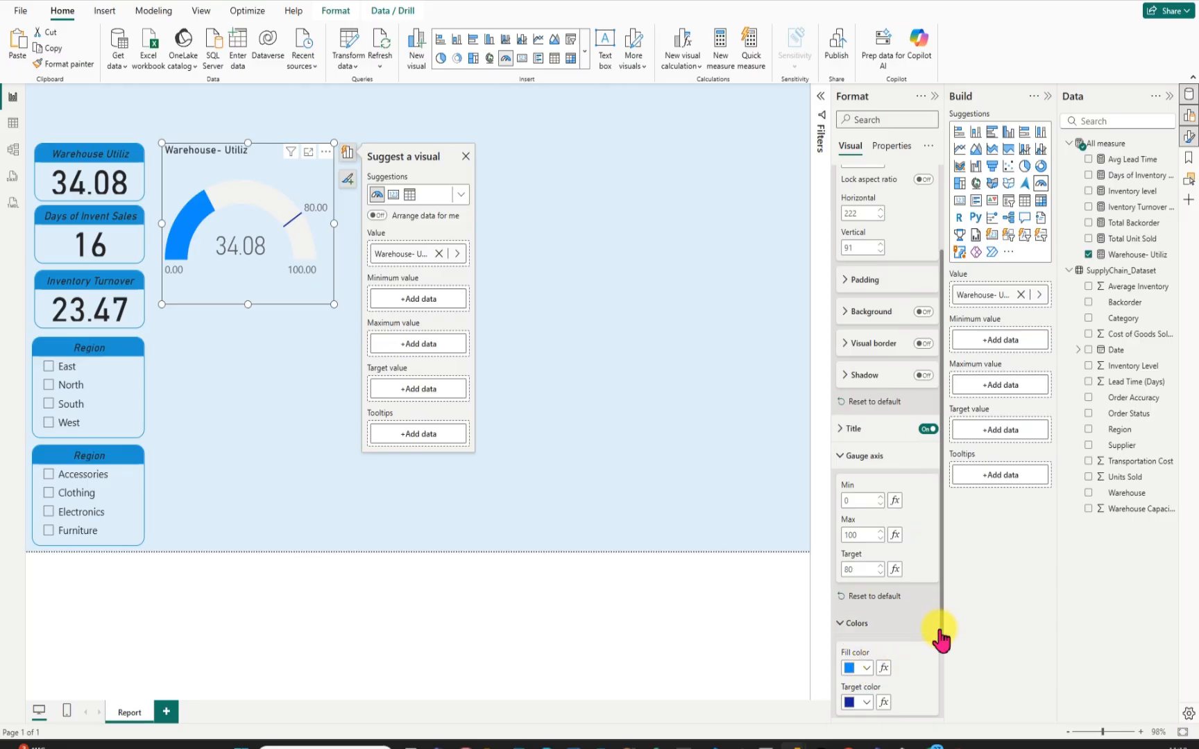
{"action": "left_click_drag", "start_coordinate": [942, 634], "coordinate": [936, 682]}
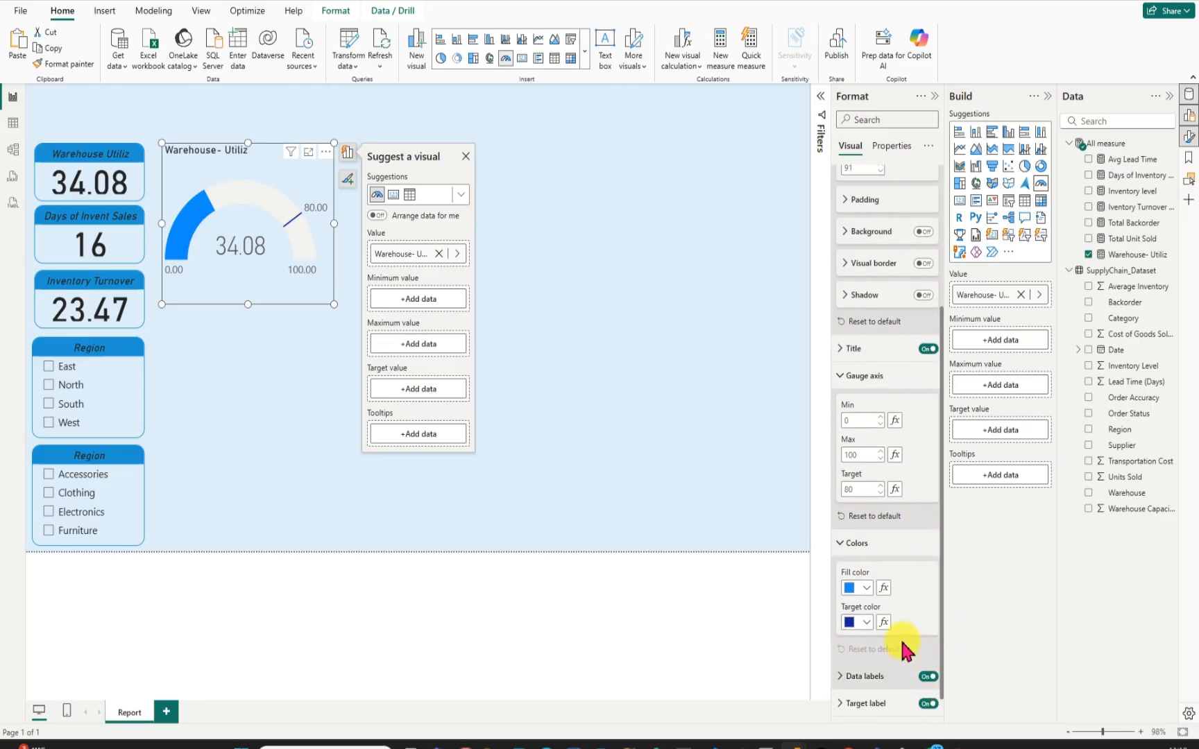
{"action": "left_click", "coordinate": [865, 587]}
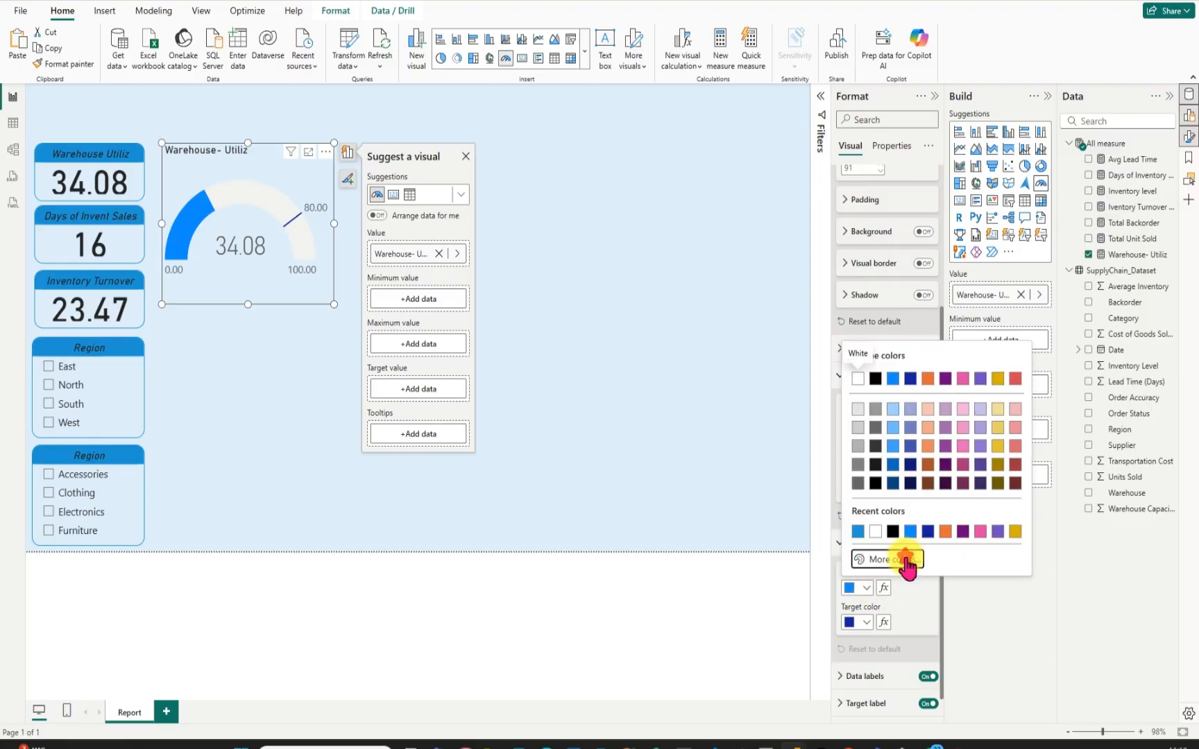
{"action": "left_click", "coordinate": [905, 559]}
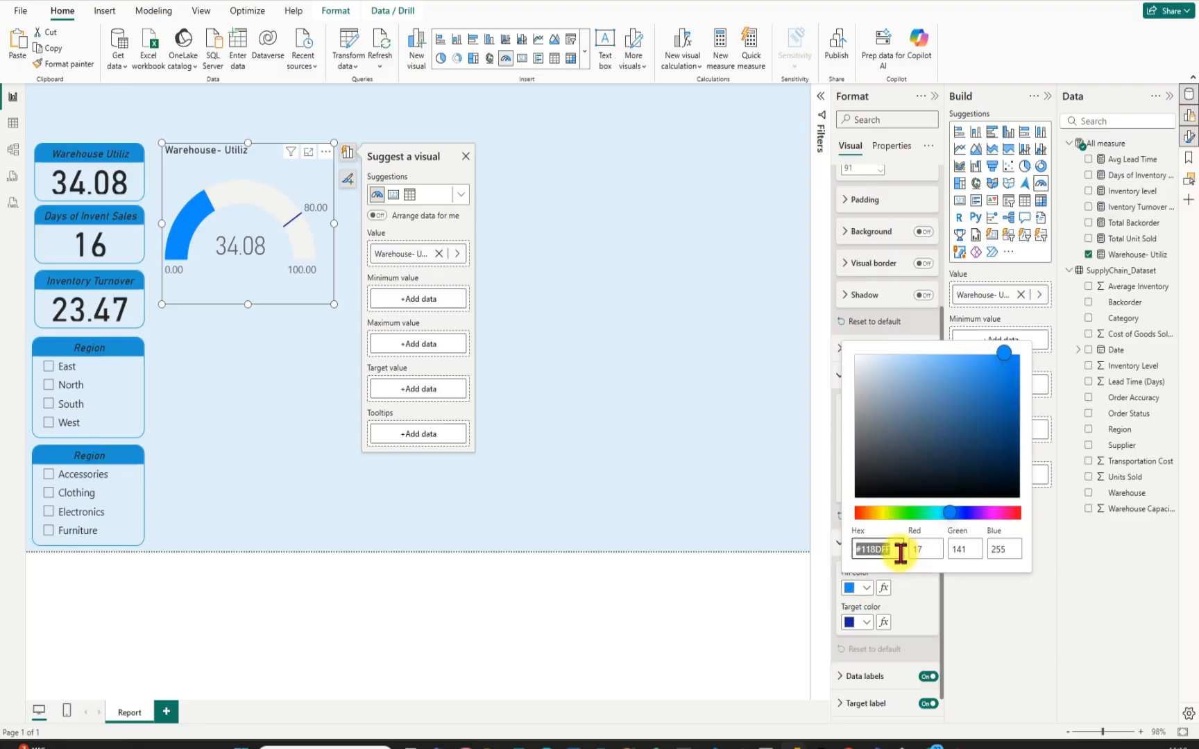
{"action": "key", "text": "BackSpace"}
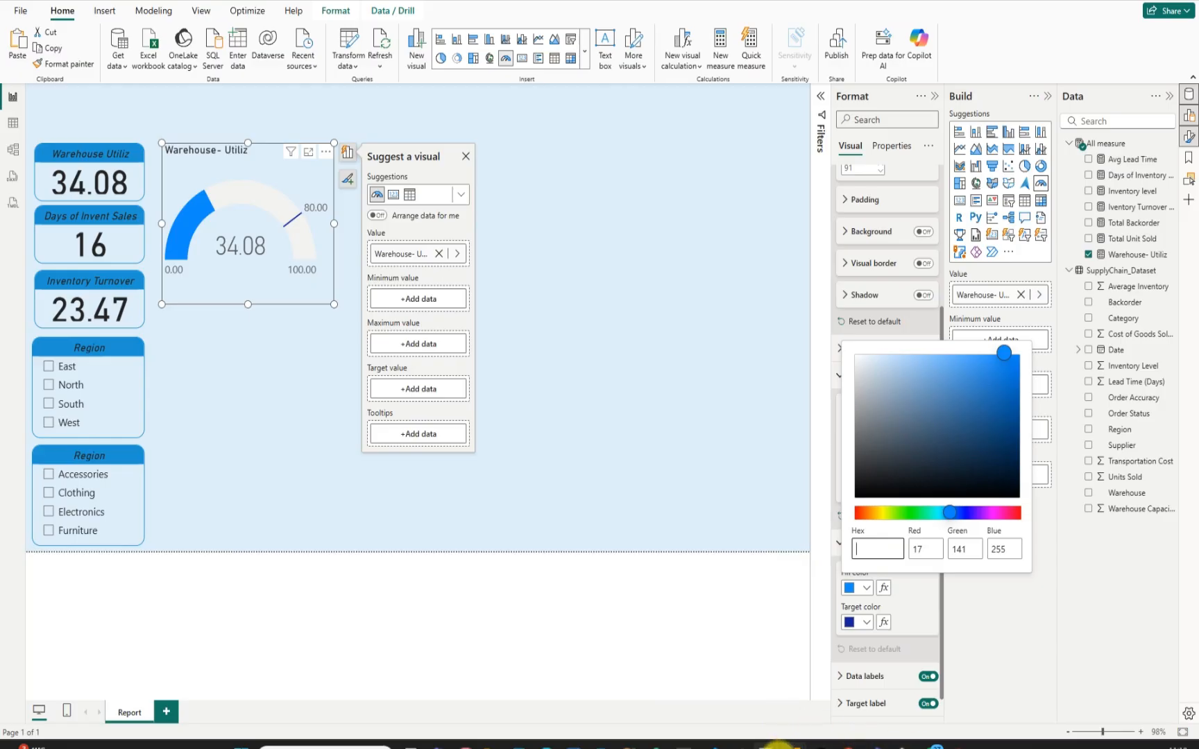
Switch to the Ivent_Supply_Chain report and copy the hex code of the Warehouse-Utiliz card's border color.
{"action": "mouse_move", "coordinate": [794, 744]}
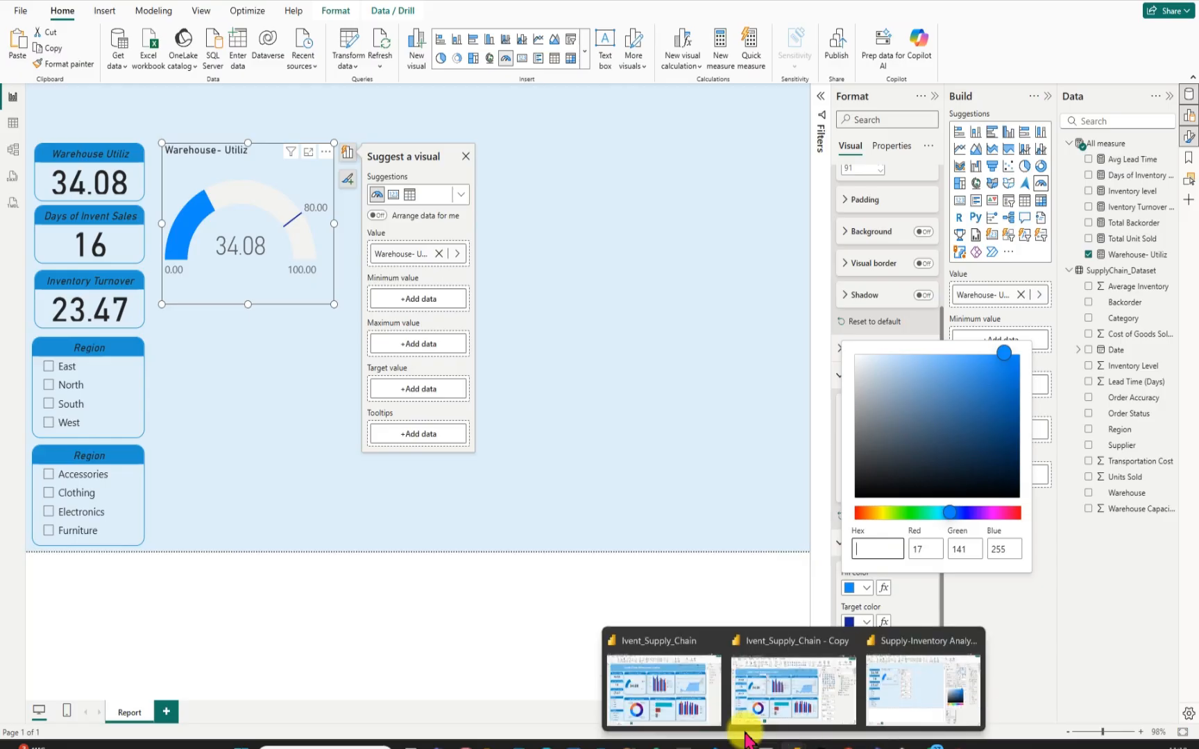
{"action": "left_click", "coordinate": [677, 659]}
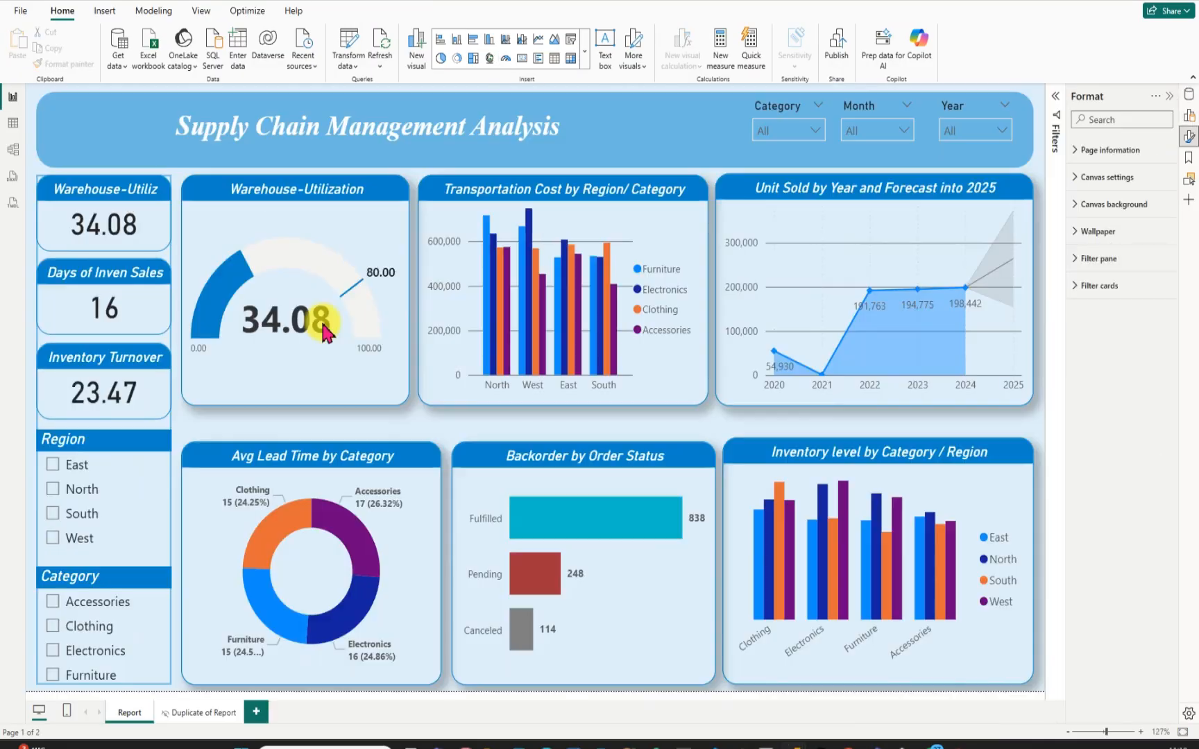
{"action": "left_click", "coordinate": [56, 201]}
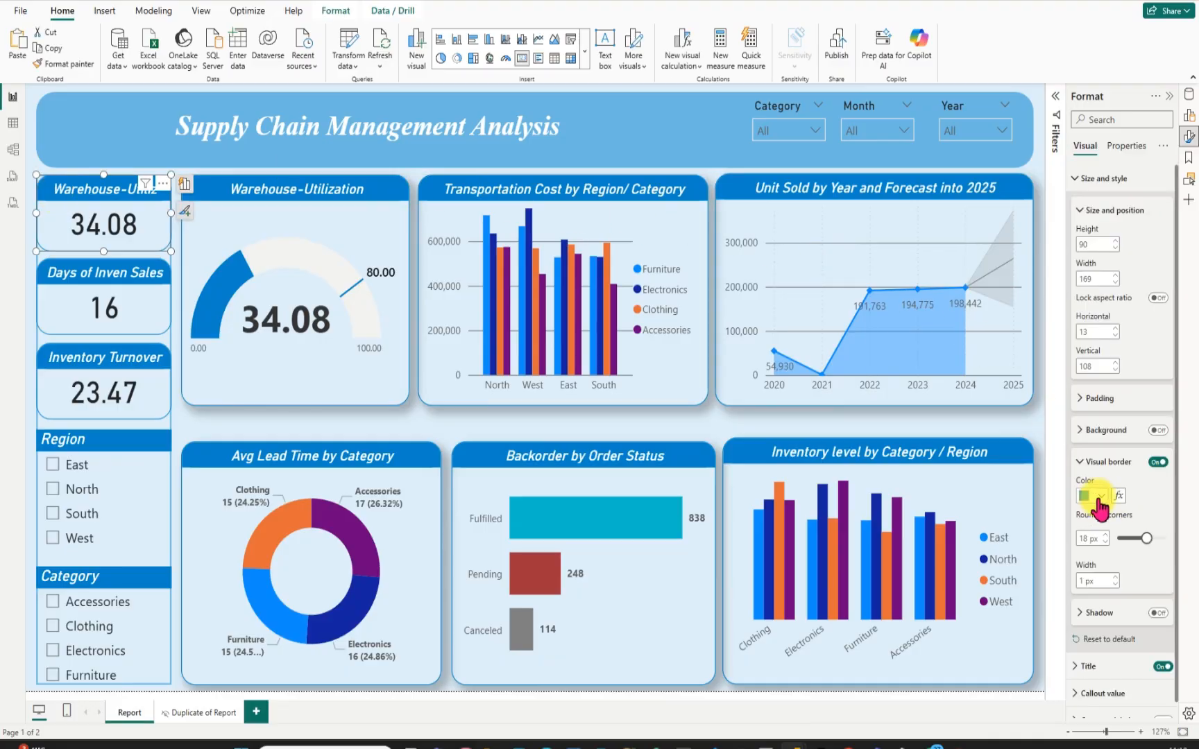
{"action": "left_click", "coordinate": [1099, 497]}
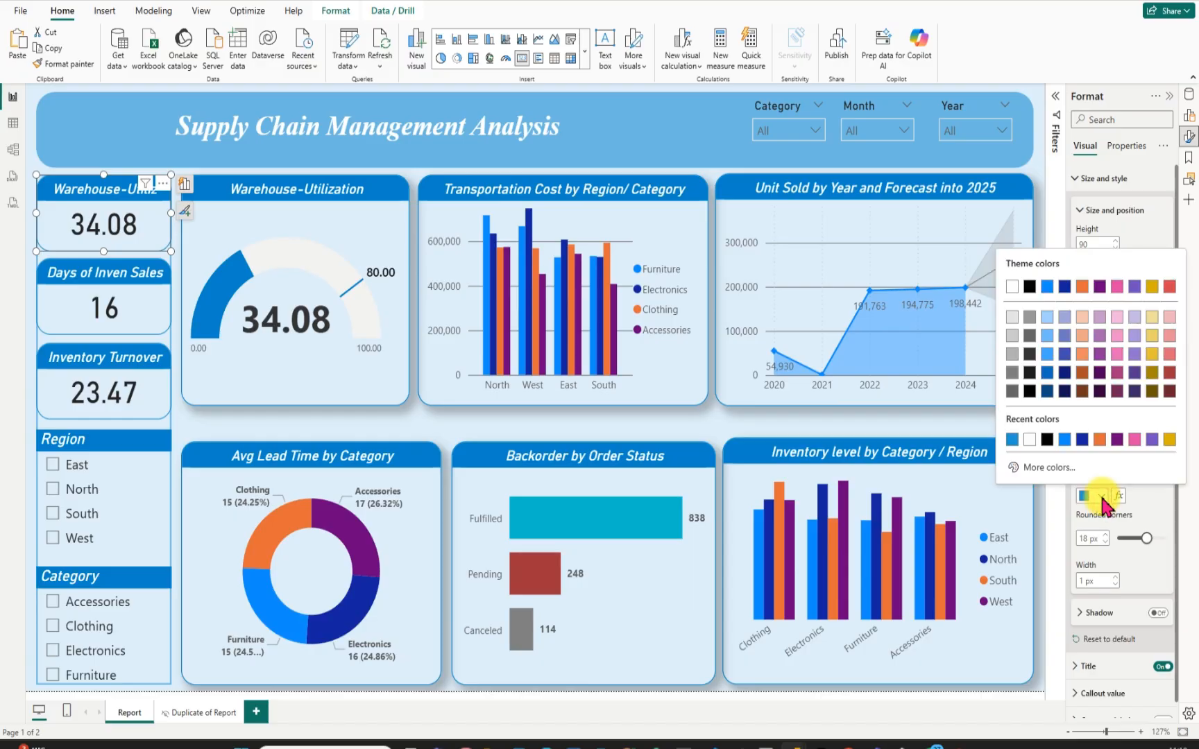
{"action": "left_click", "coordinate": [1062, 468]}
{"action": "left_click", "coordinate": [1053, 456]}
{"action": "key", "text": "ctrl+c"}
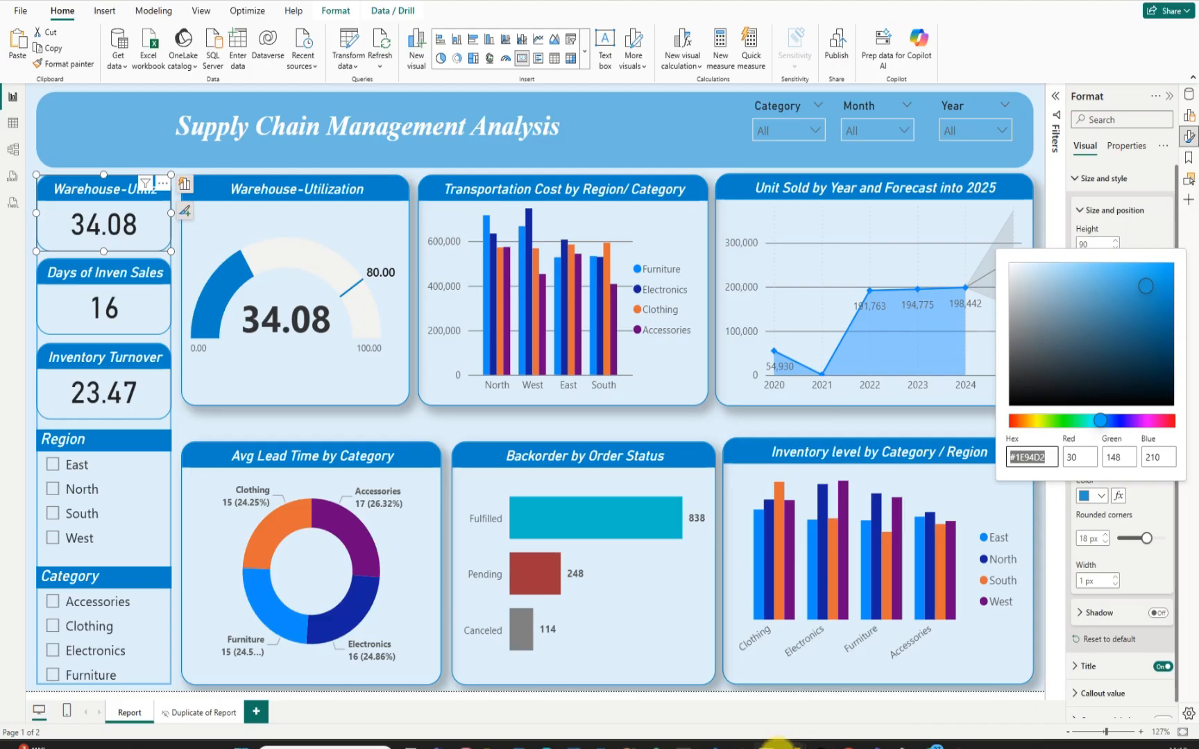
Switch back to the Supply-Inventory report and set the gauge's fill color to the copied hex code #1E94D2.
{"action": "mouse_move", "coordinate": [787, 741]}
{"action": "left_click", "coordinate": [870, 697]}
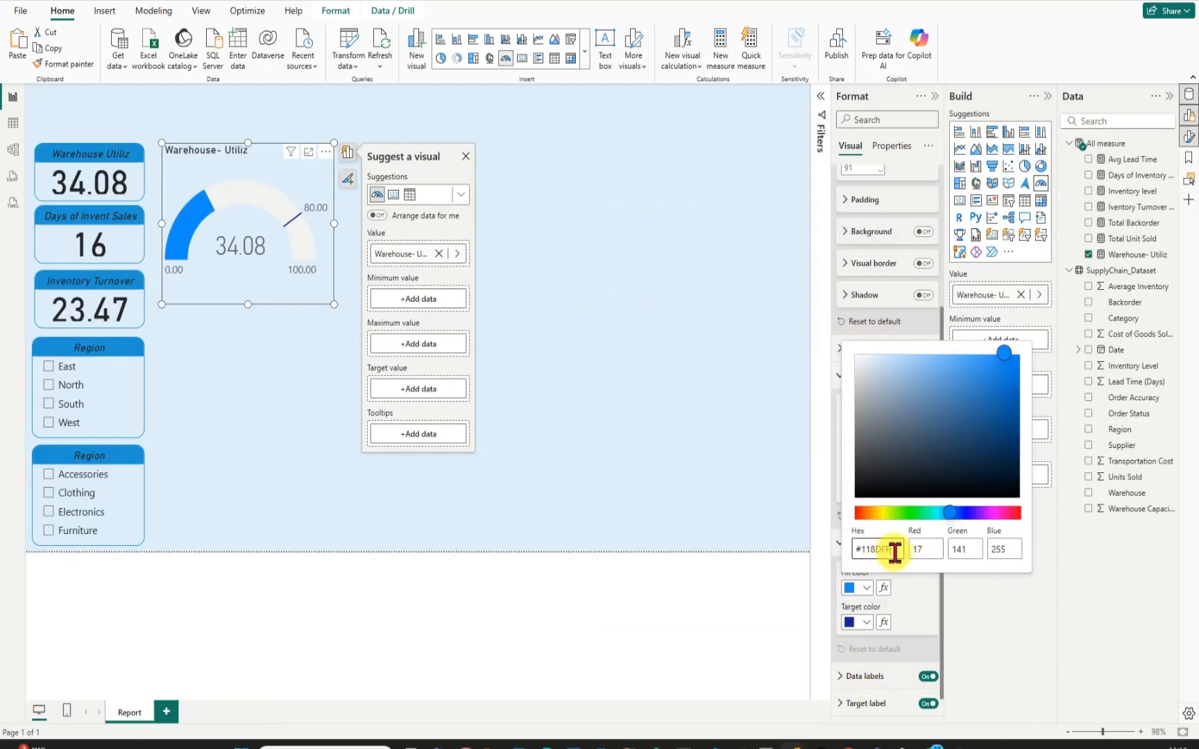
{"action": "left_click_drag", "start_coordinate": [894, 549], "coordinate": [864, 550]}
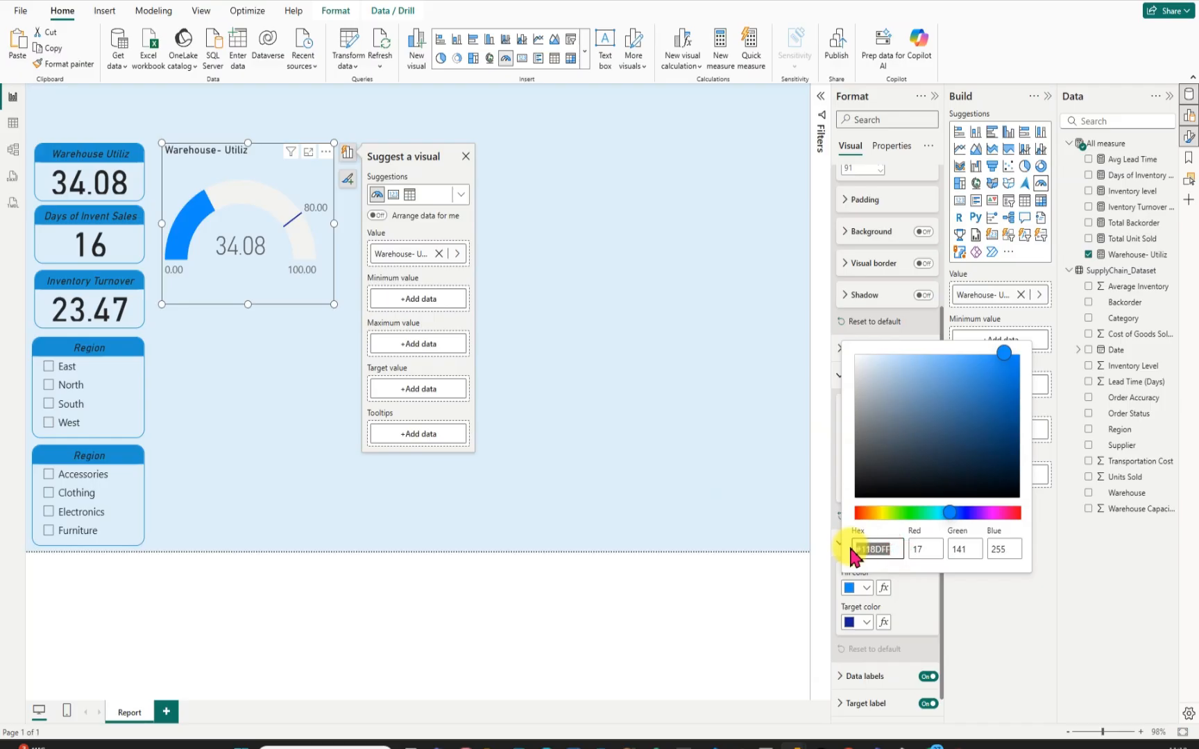
{"action": "key", "text": "ctrl+v"}
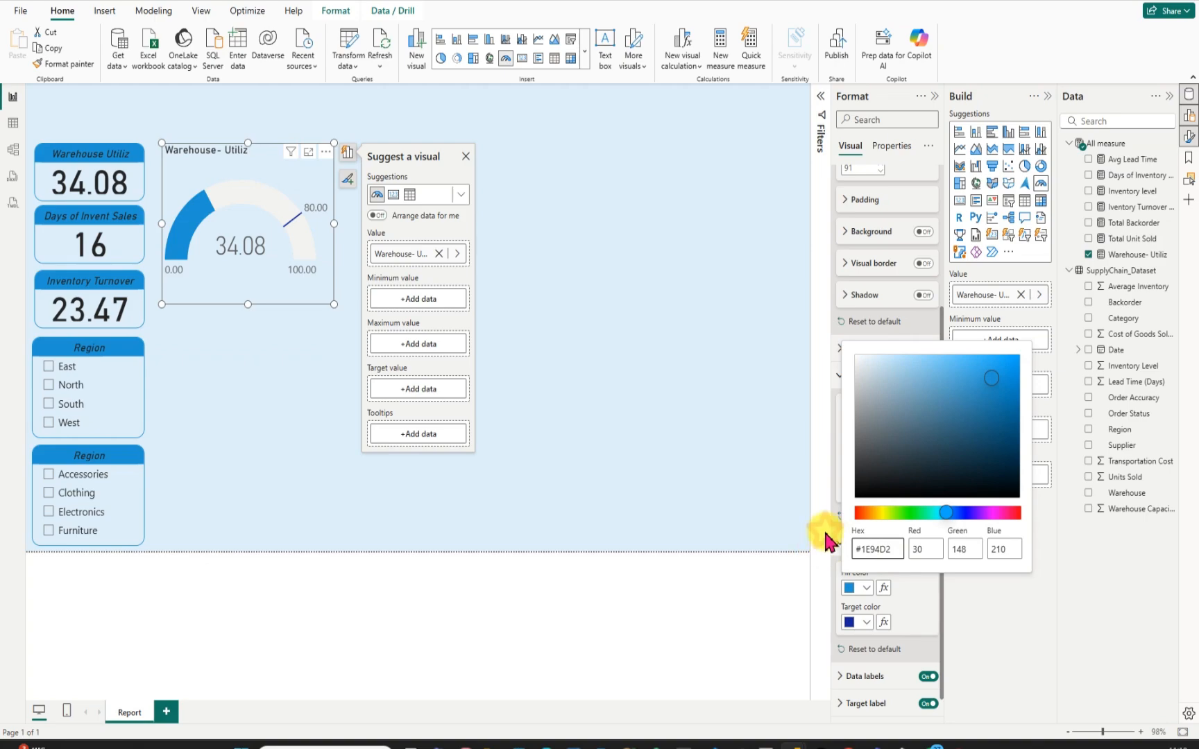
{"action": "left_click", "coordinate": [826, 541]}
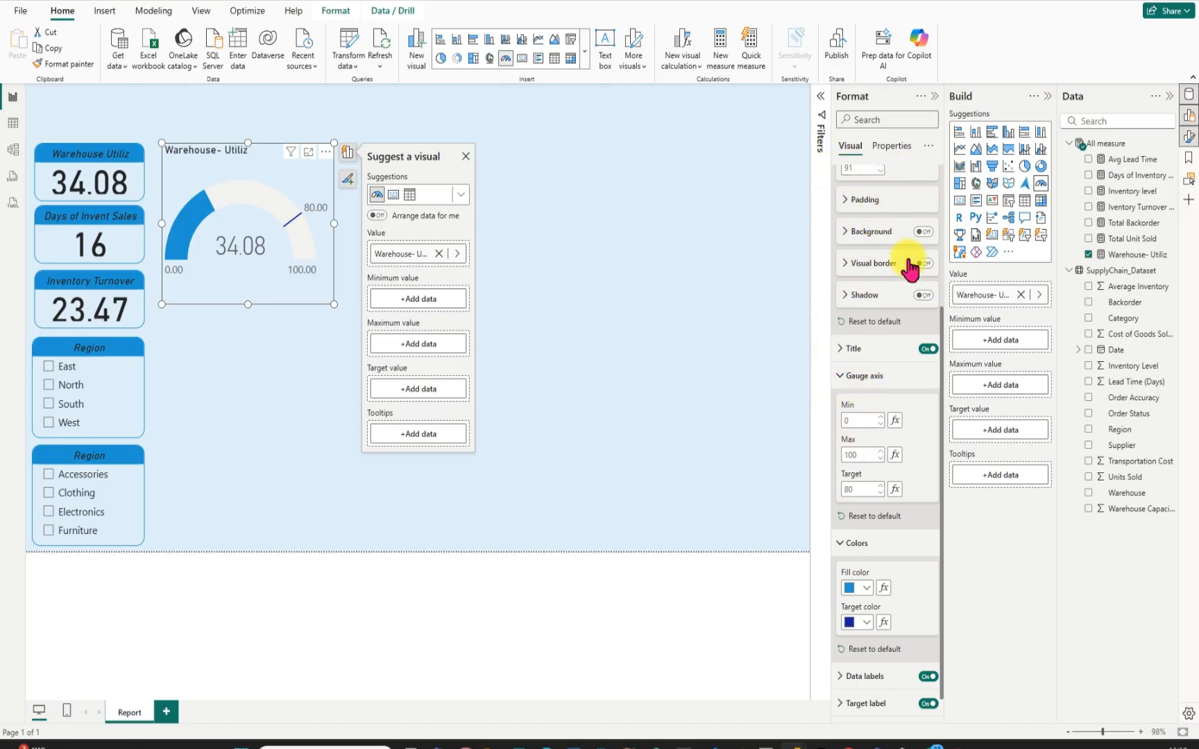
Turn on the gauge's visual border and set its color to #1E94D2.
{"action": "scroll", "coordinate": [909, 267], "scroll_direction": "up", "scroll_amount": 3}
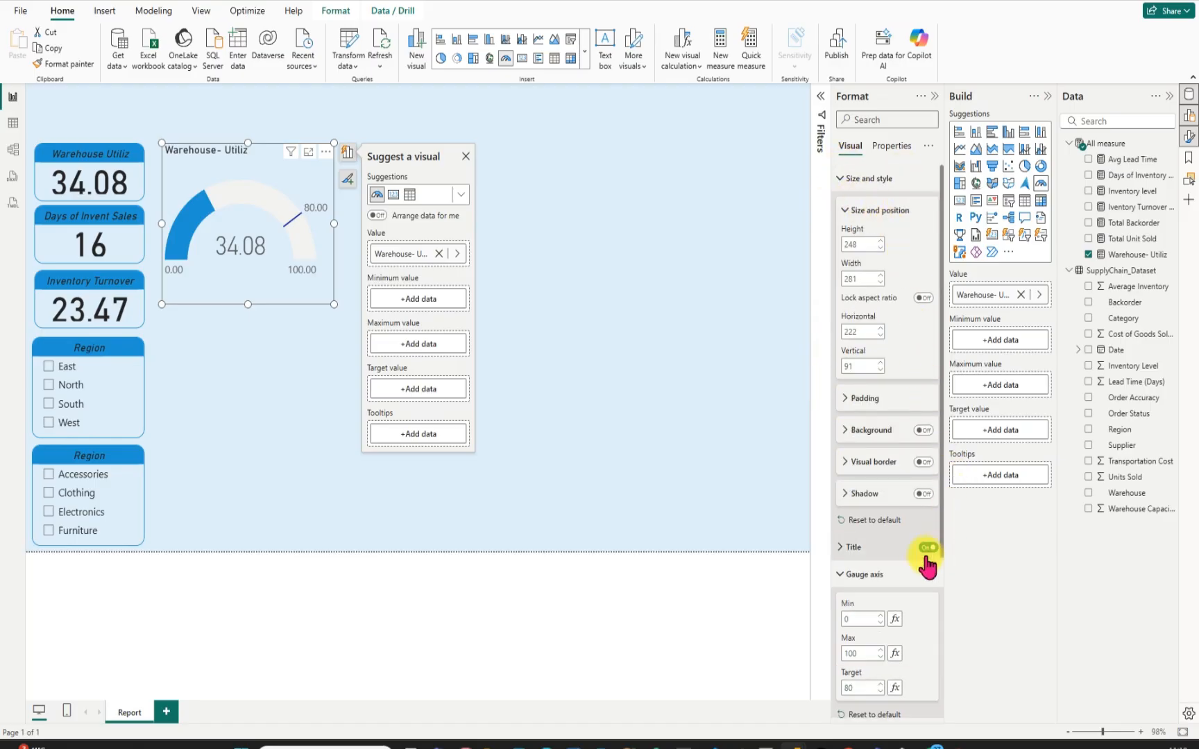
{"action": "left_click", "coordinate": [922, 463]}
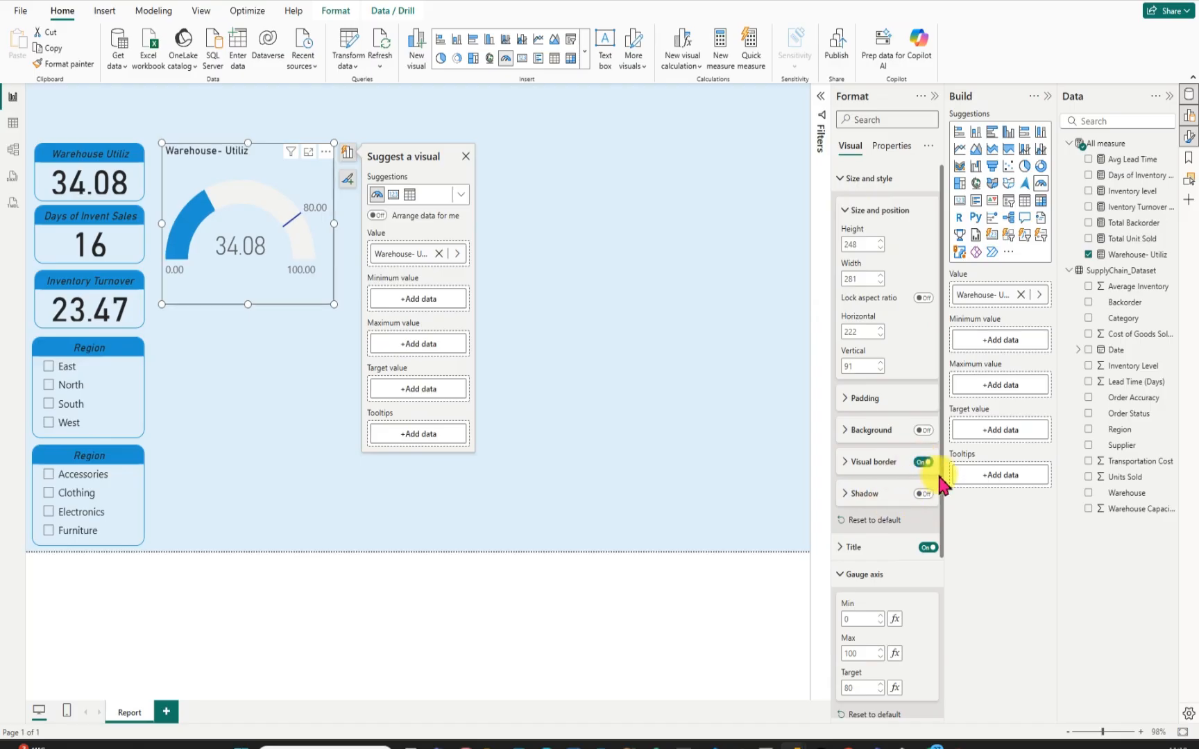
{"action": "left_click", "coordinate": [846, 461]}
{"action": "left_click", "coordinate": [860, 495]}
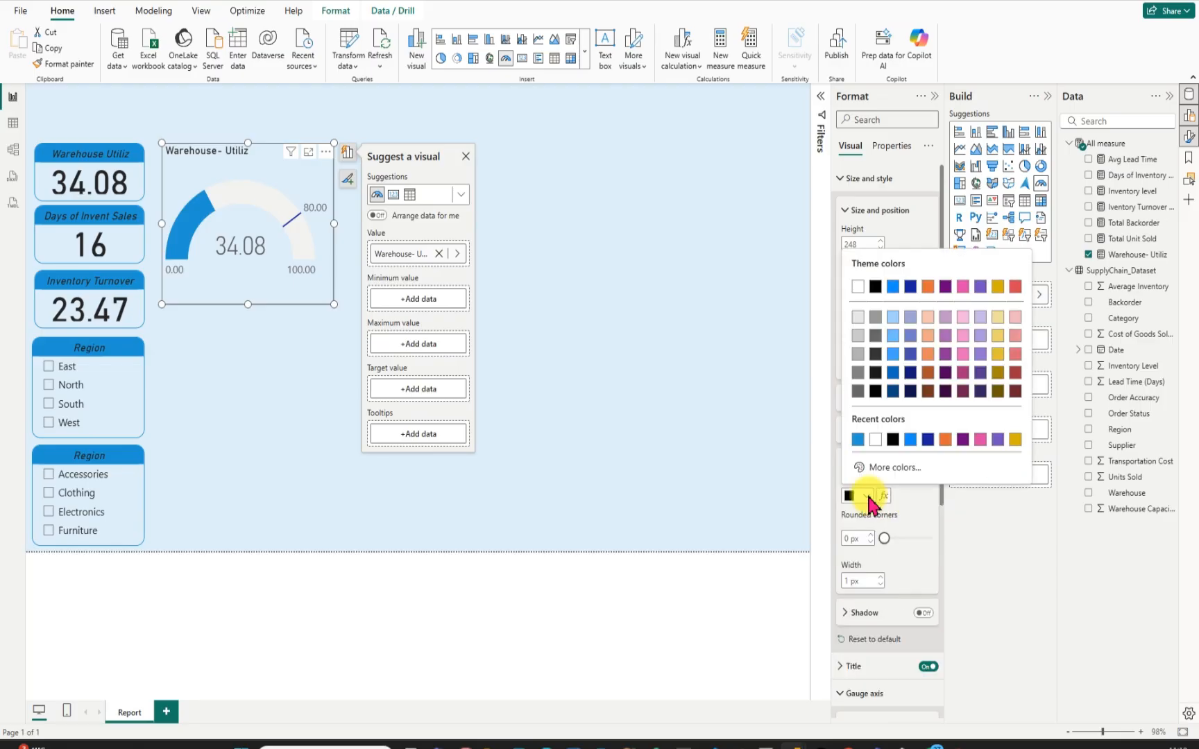
{"action": "left_click", "coordinate": [891, 469]}
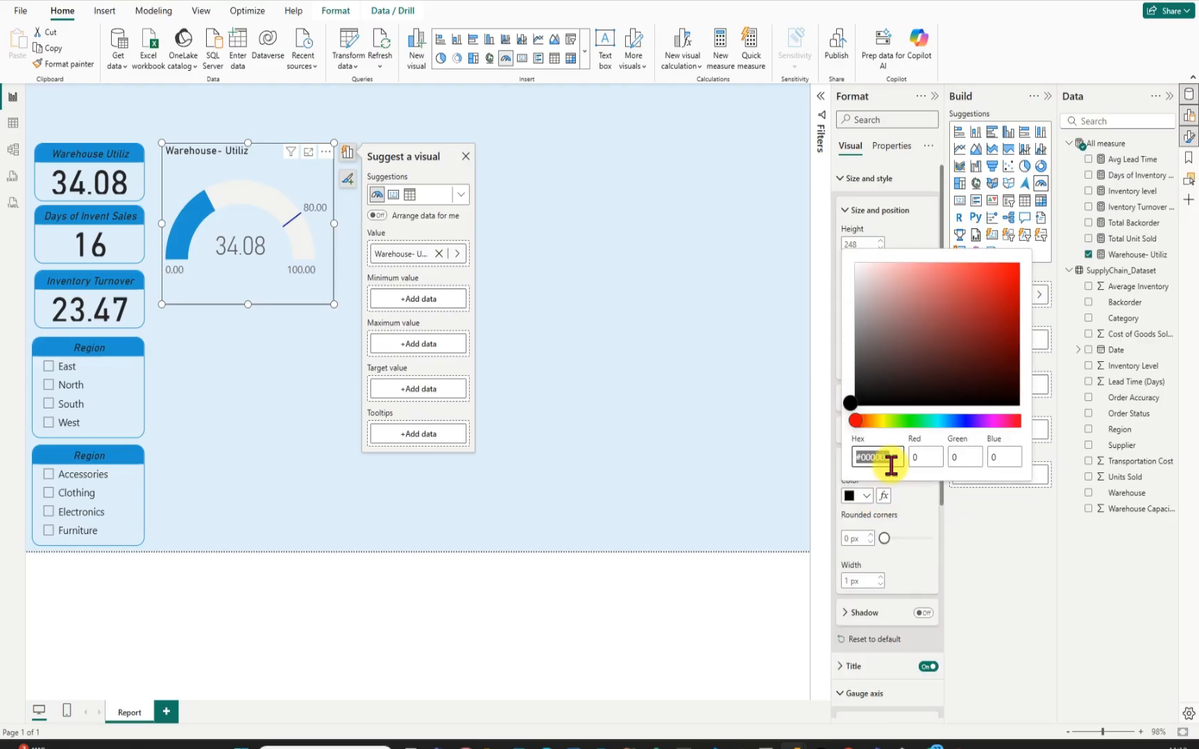
{"action": "key", "text": "BackSpace"}
{"action": "key", "text": "ctrl+v"}
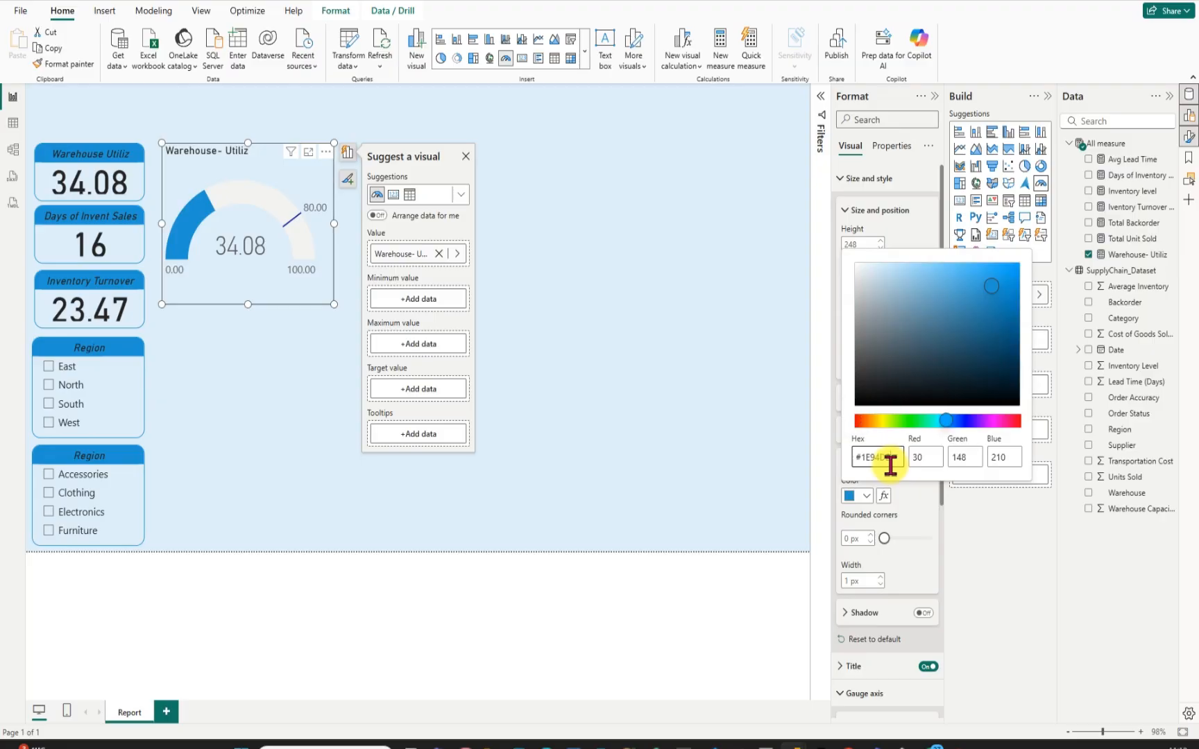
{"action": "left_click", "coordinate": [747, 424]}
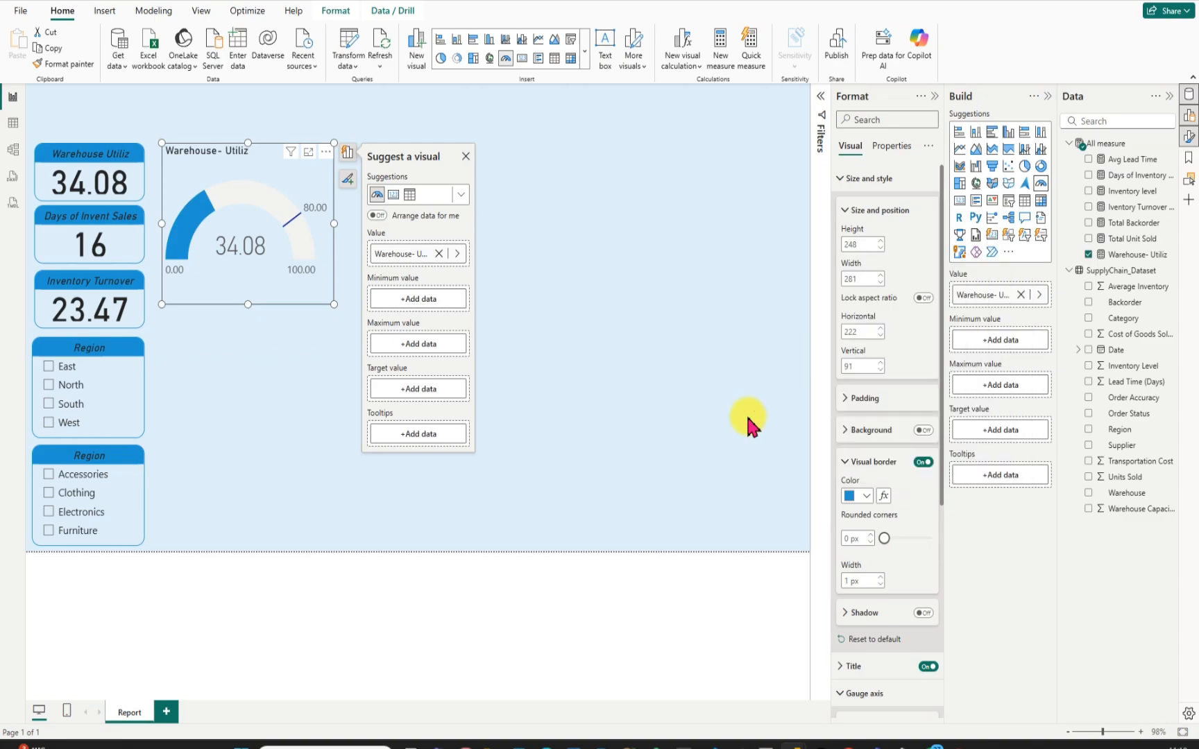
{"action": "left_click", "coordinate": [662, 347]}
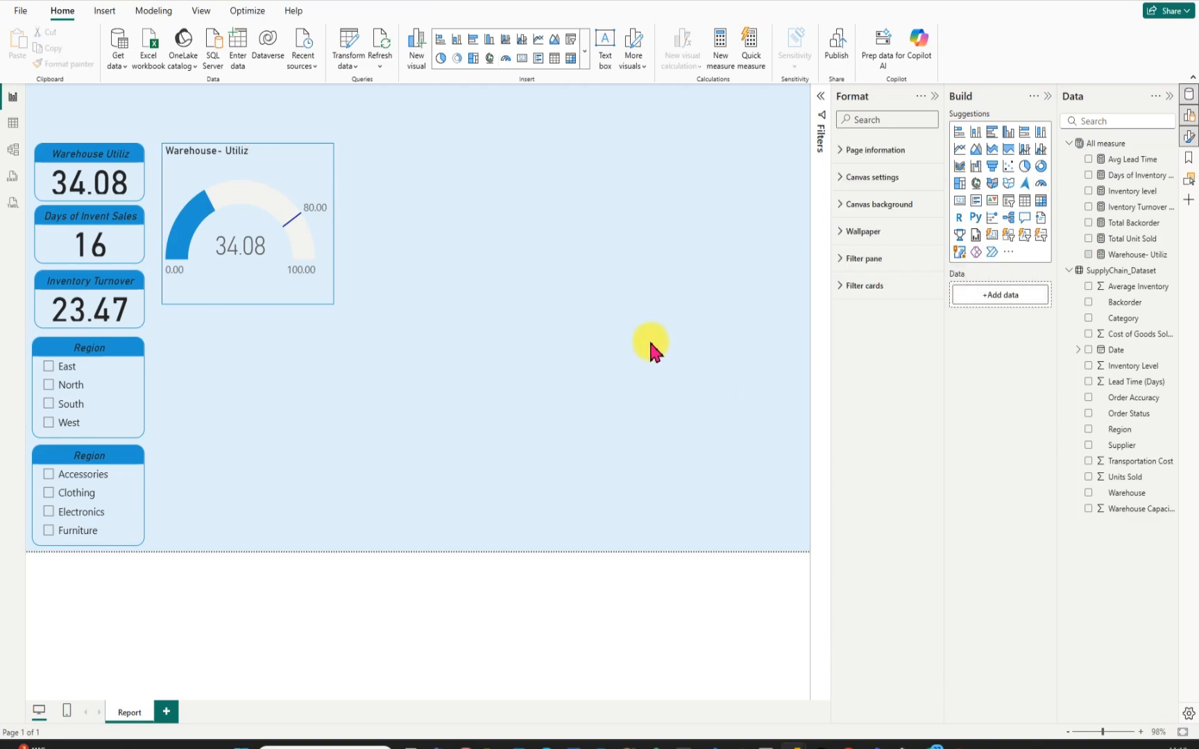
Turn on the shadow for the Warehouse- Utiliz gauge.
{"action": "left_click", "coordinate": [295, 295]}
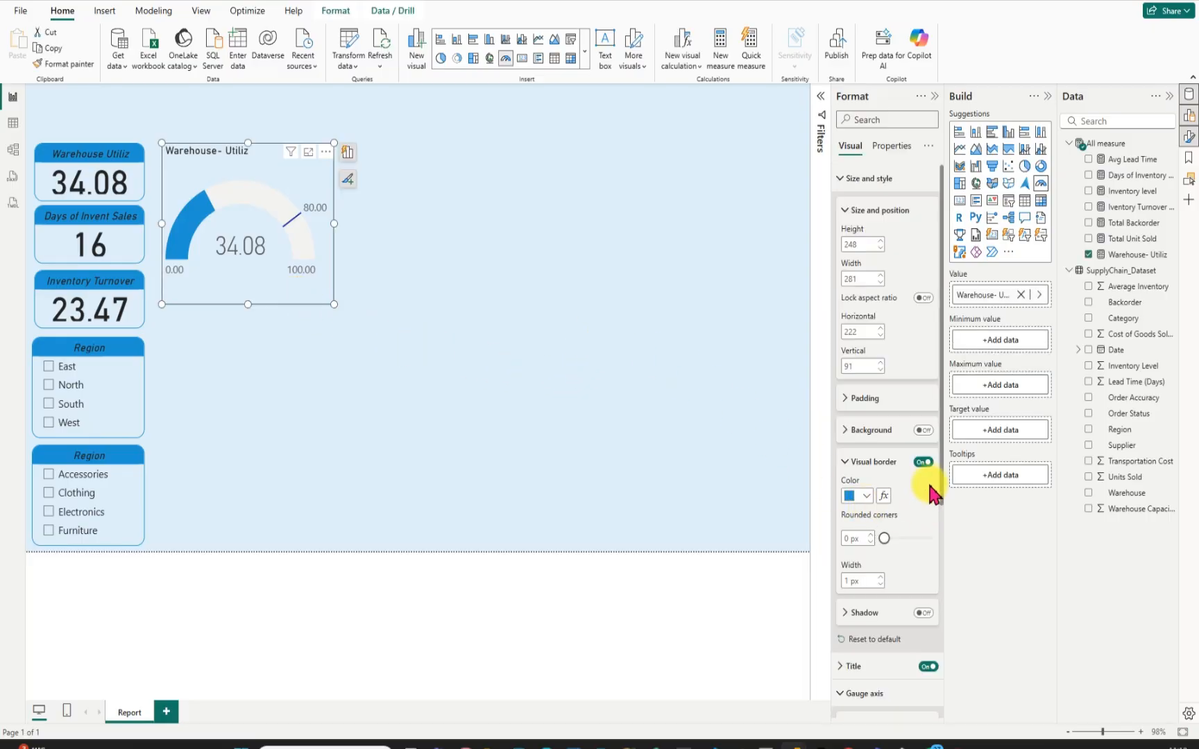
{"action": "scroll", "coordinate": [941, 489], "scroll_direction": "down", "scroll_amount": 3}
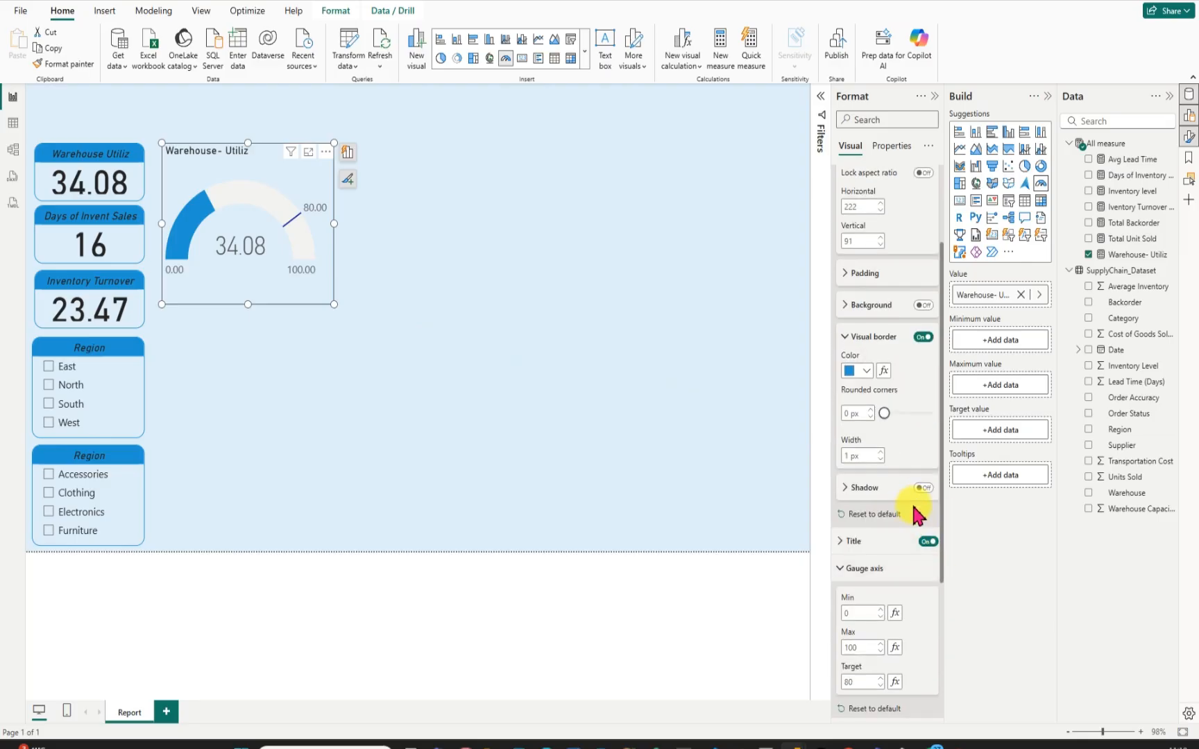
{"action": "left_click", "coordinate": [921, 489]}
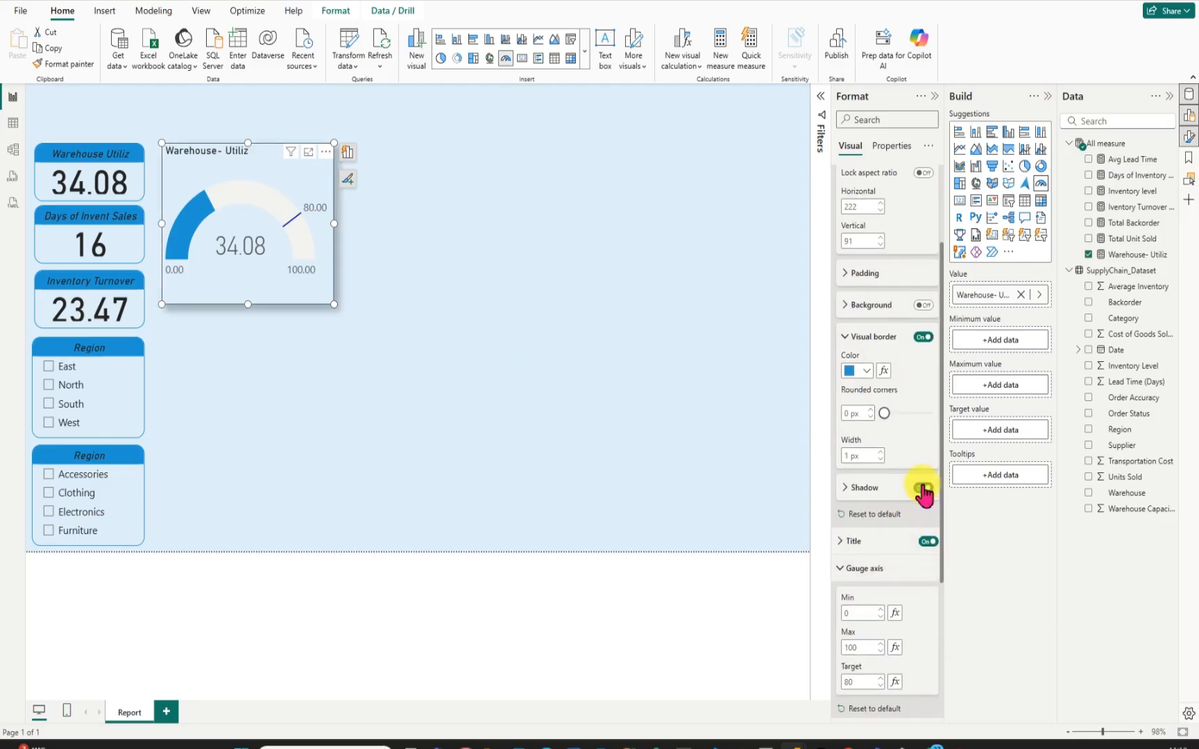
{"action": "left_click", "coordinate": [580, 419]}
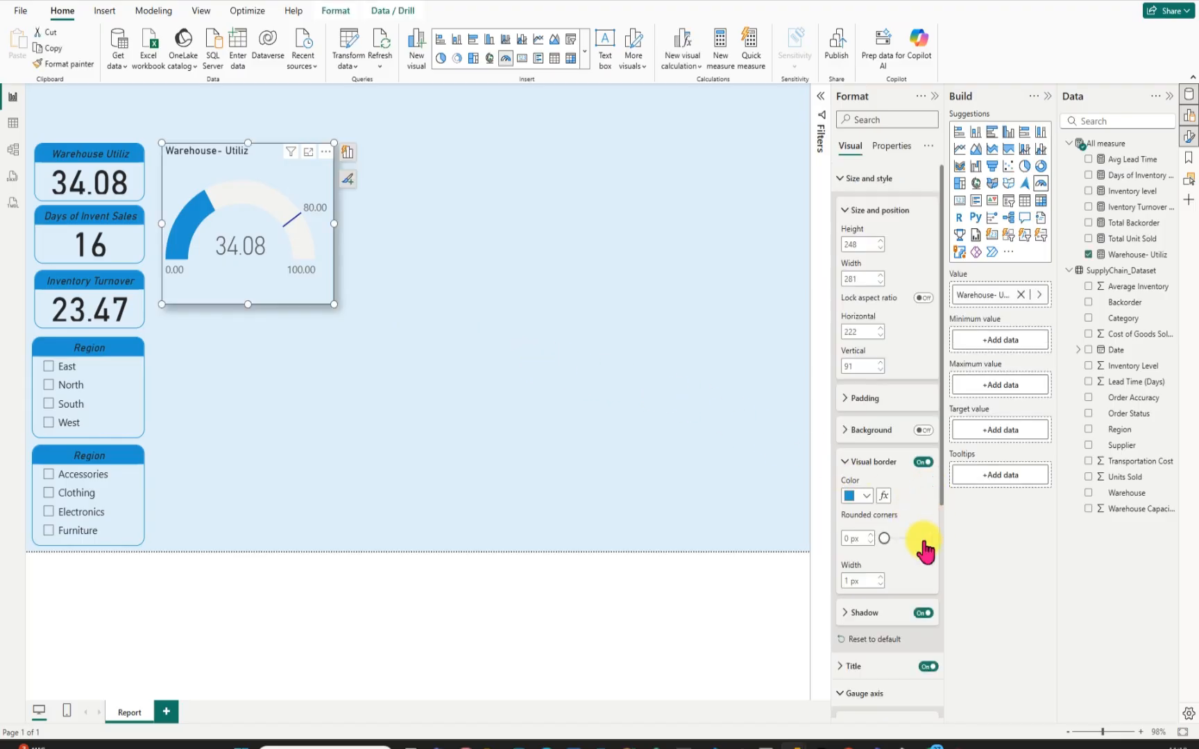
Set the gauge border's rounded corners to 1 px and its width to 2 px.
{"action": "left_click_drag", "start_coordinate": [884, 538], "coordinate": [888, 546]}
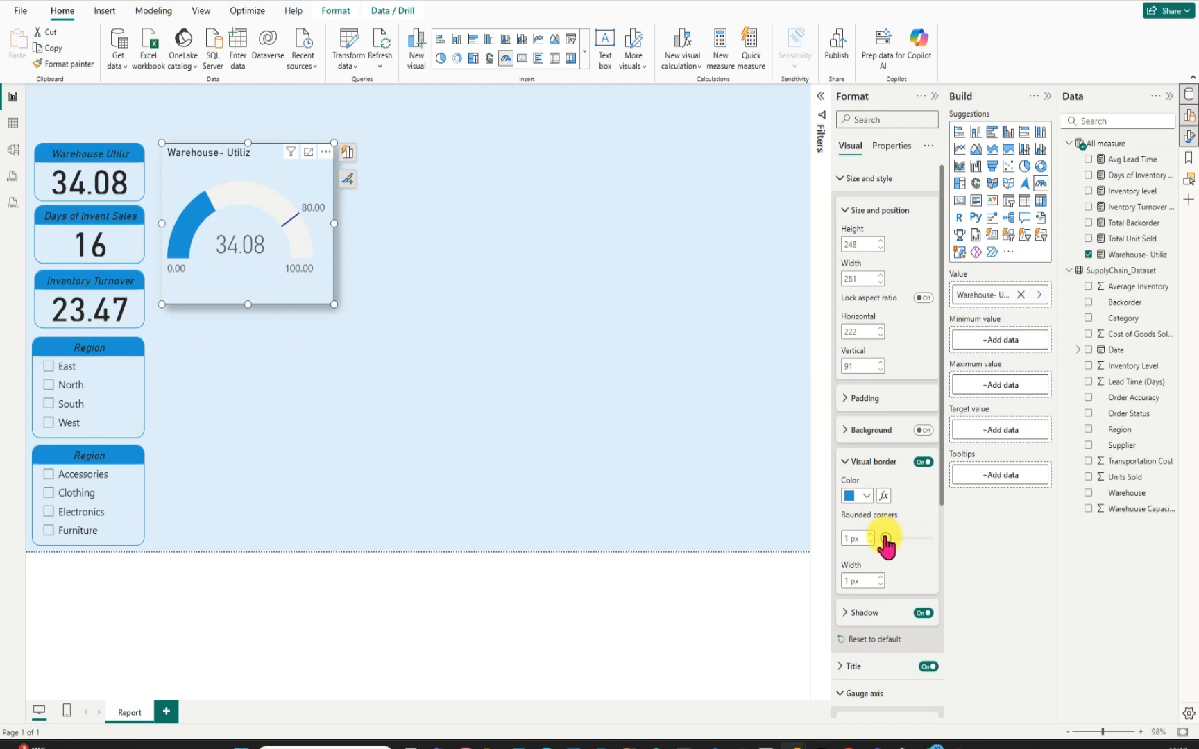
{"action": "left_click", "coordinate": [564, 410]}
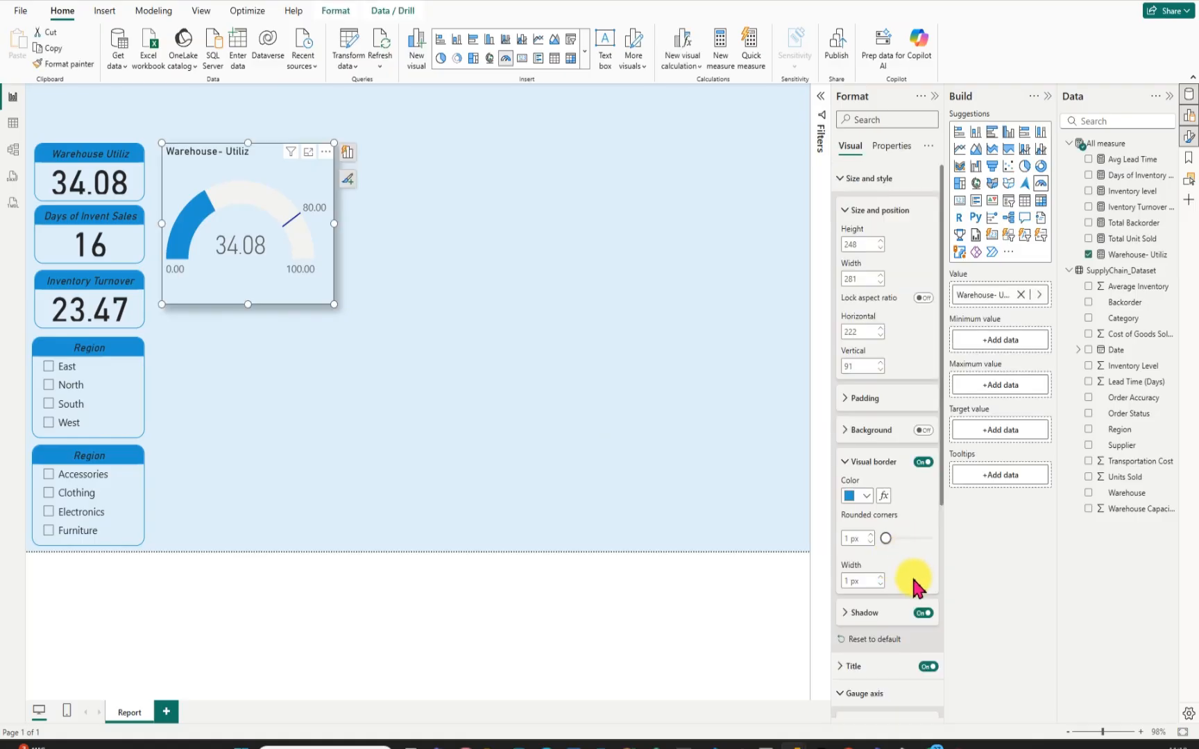
{"action": "left_click", "coordinate": [862, 612]}
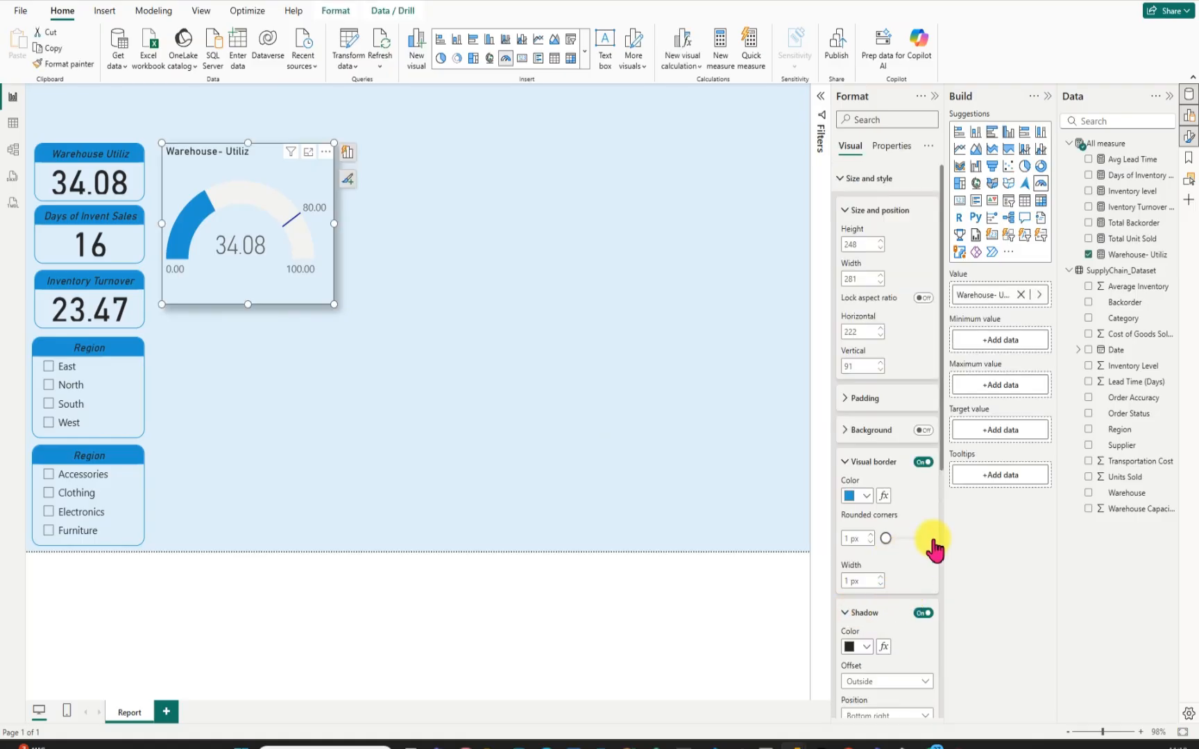
{"action": "left_click_drag", "start_coordinate": [940, 463], "coordinate": [944, 584]}
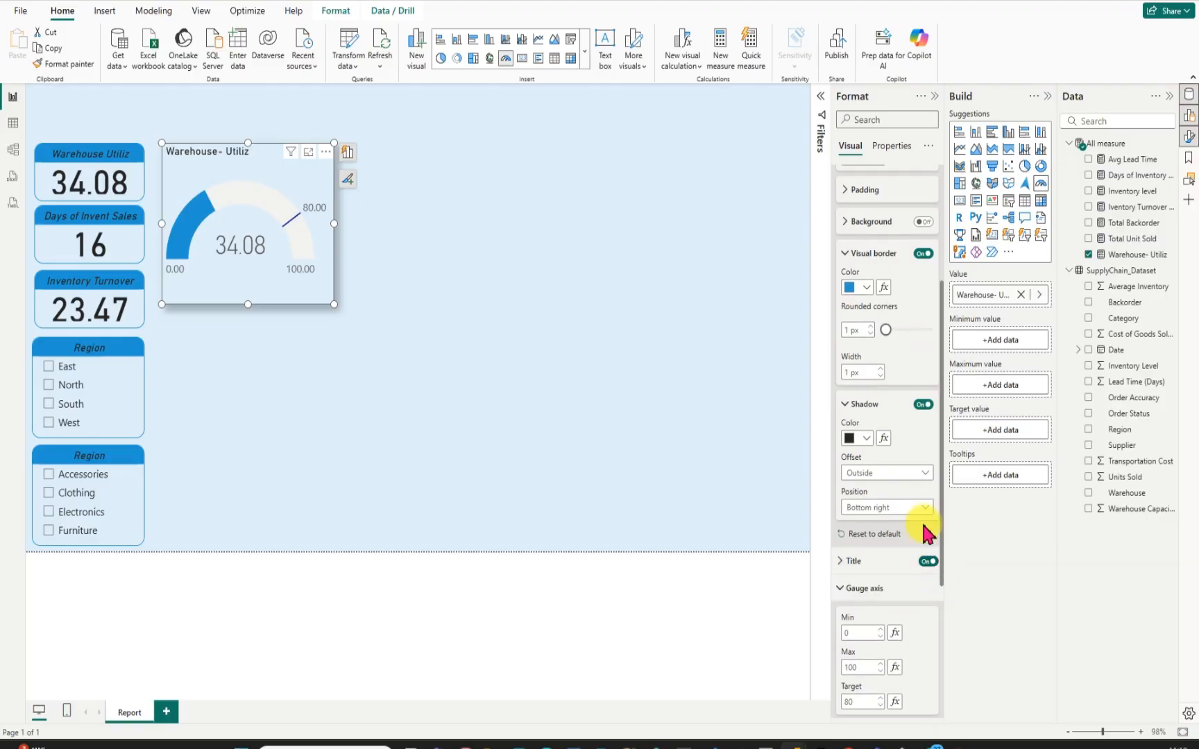
{"action": "left_click", "coordinate": [879, 368]}
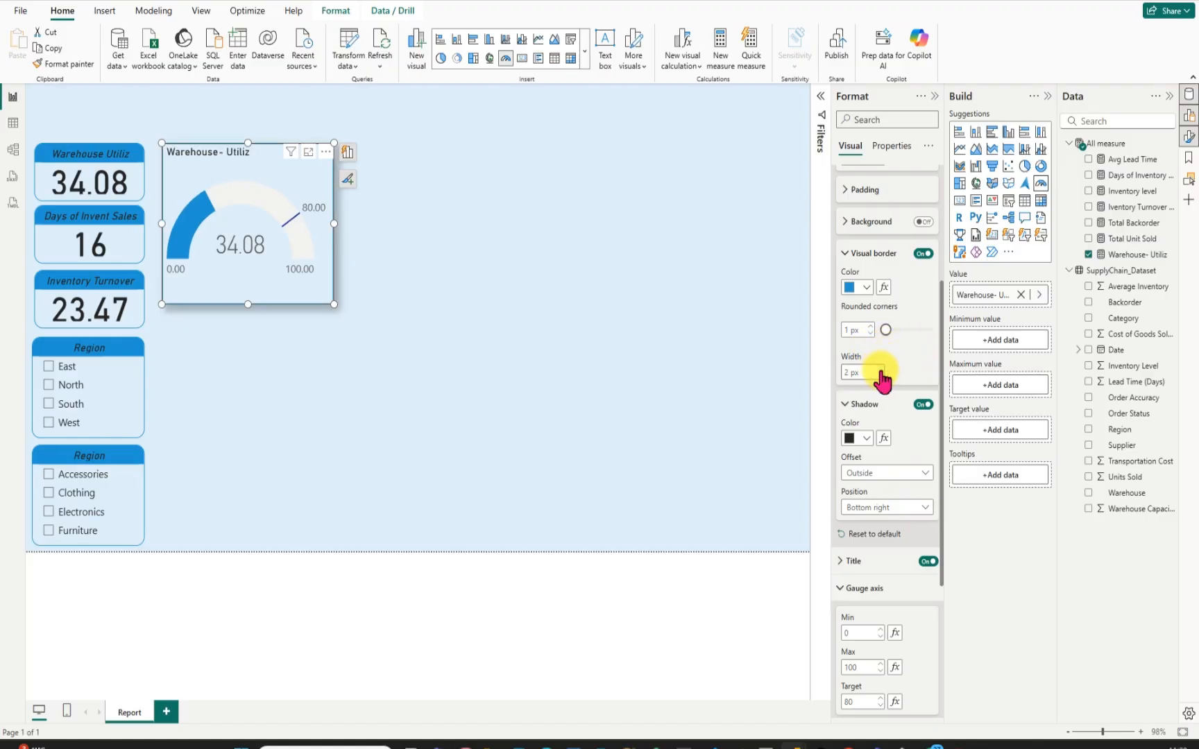
{"action": "left_click", "coordinate": [564, 291]}
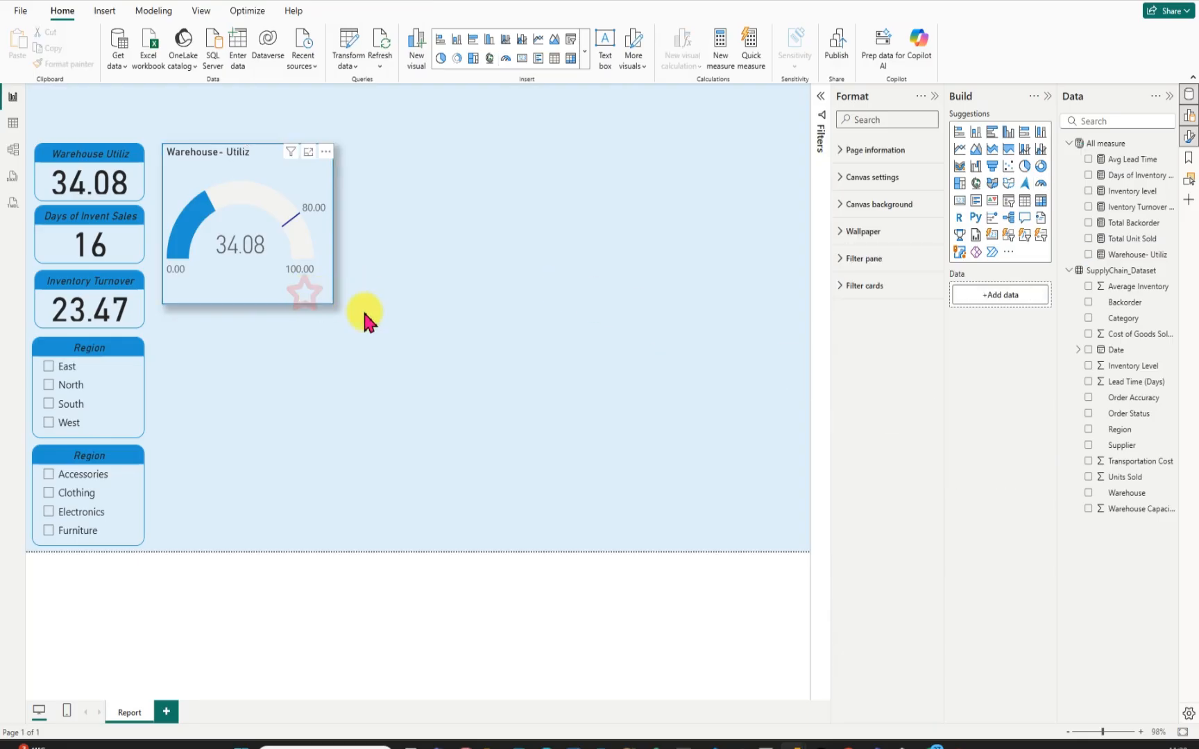
Set the rounded corners of the gauge's visual border to 18 px.
{"action": "left_click", "coordinate": [300, 278]}
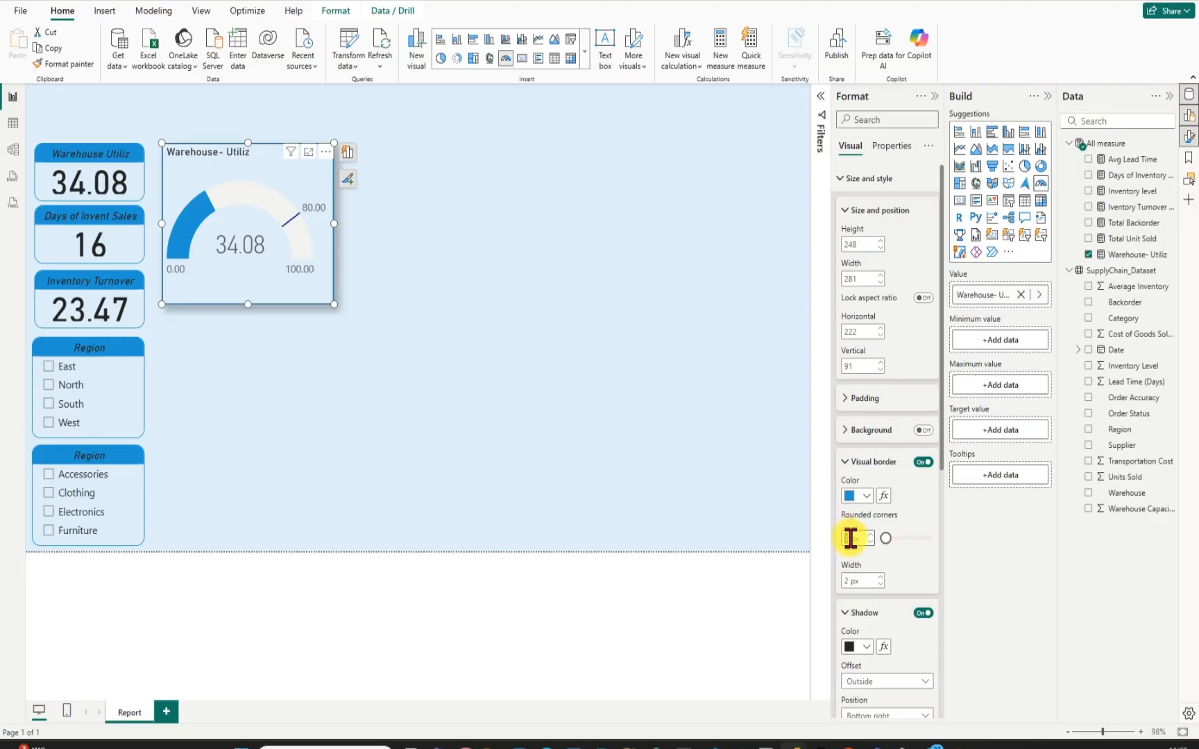
{"action": "key", "text": "BackSpace"}
{"action": "type", "text": "18"}
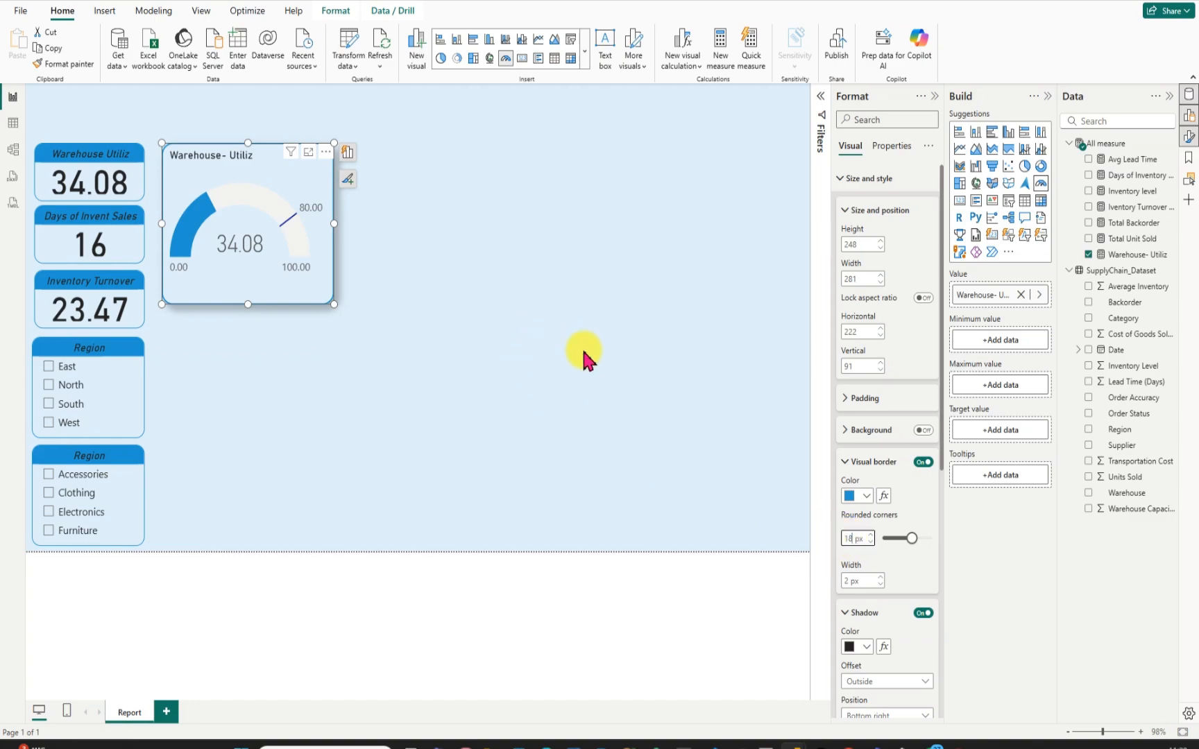
{"action": "scroll", "coordinate": [895, 562], "scroll_direction": "down", "scroll_amount": 1}
{"action": "scroll", "coordinate": [901, 562], "scroll_direction": "down", "scroll_amount": 5}
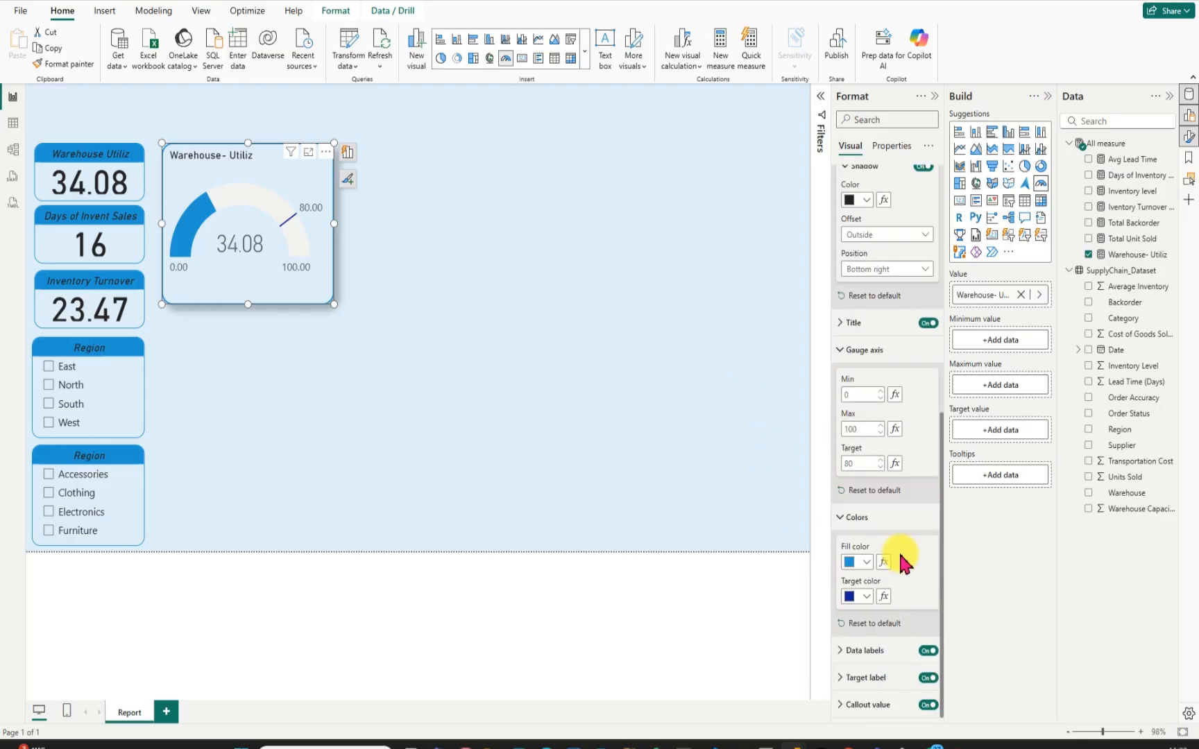
Set the title background color of the Warehouse- Utiliz gauge to #1E94D2.
{"action": "scroll", "coordinate": [906, 555], "scroll_direction": "up", "scroll_amount": 5}
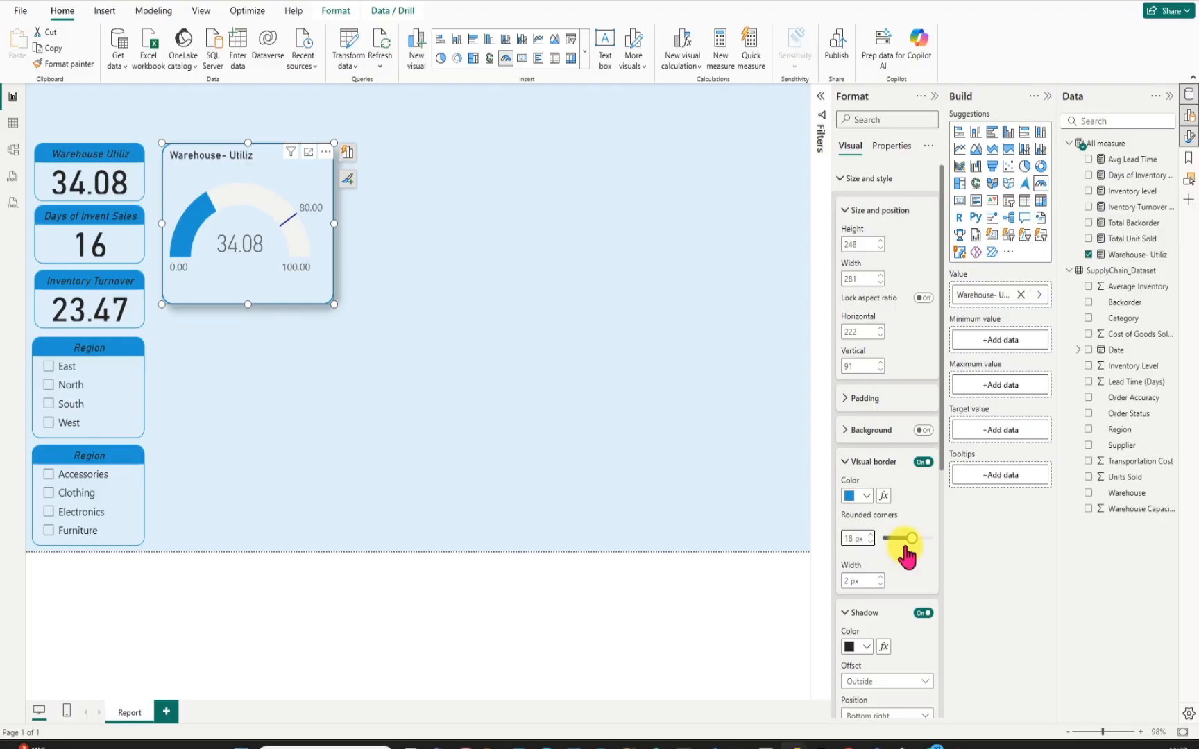
{"action": "scroll", "coordinate": [907, 555], "scroll_direction": "down", "scroll_amount": 5}
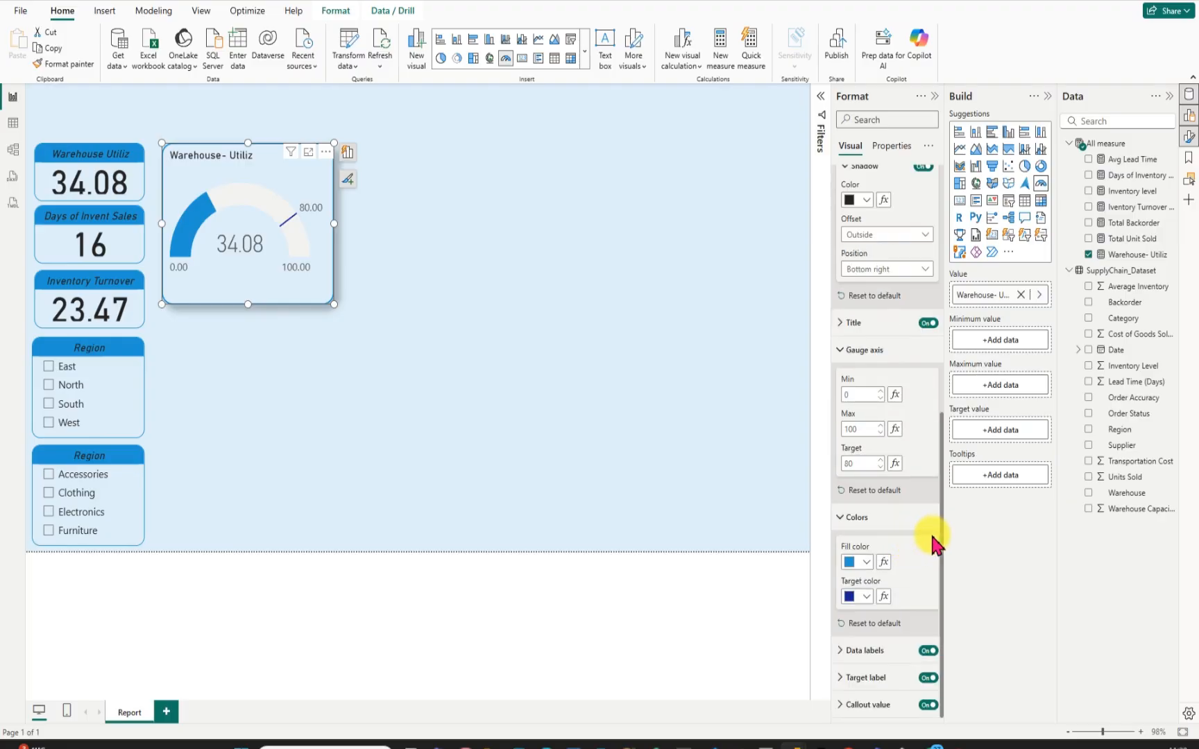
{"action": "left_click", "coordinate": [842, 323]}
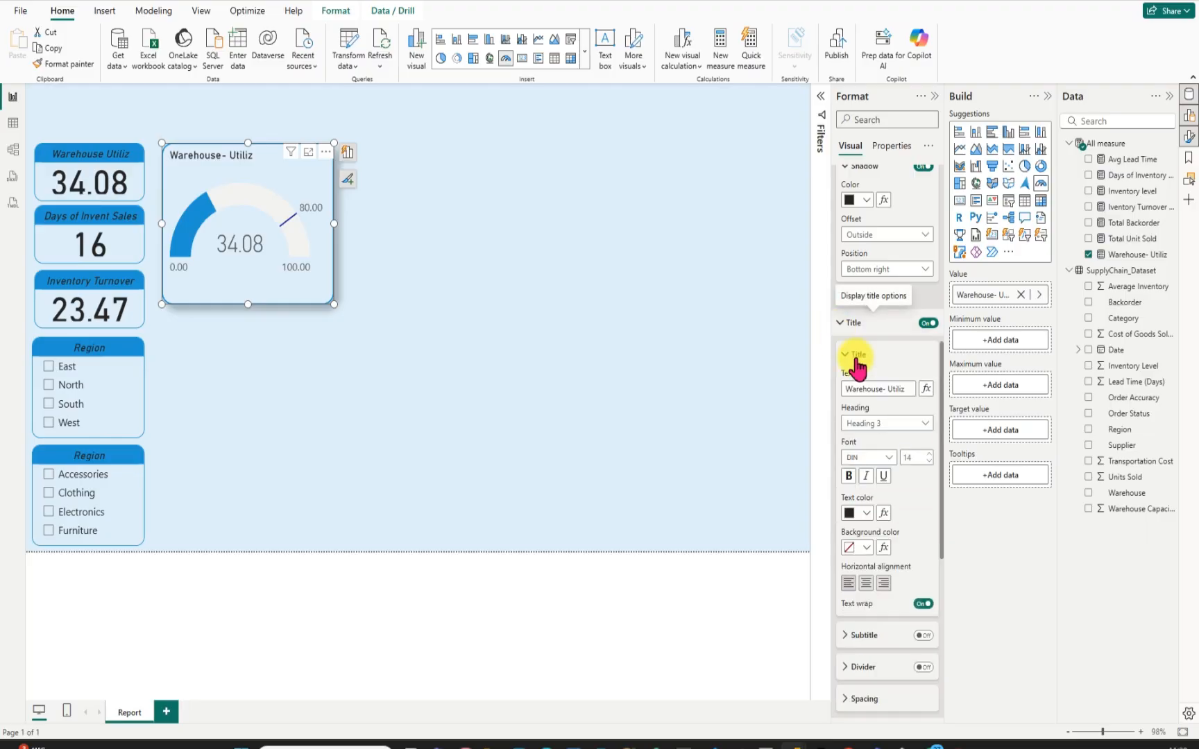
{"action": "left_click", "coordinate": [862, 551]}
{"action": "left_click", "coordinate": [893, 527]}
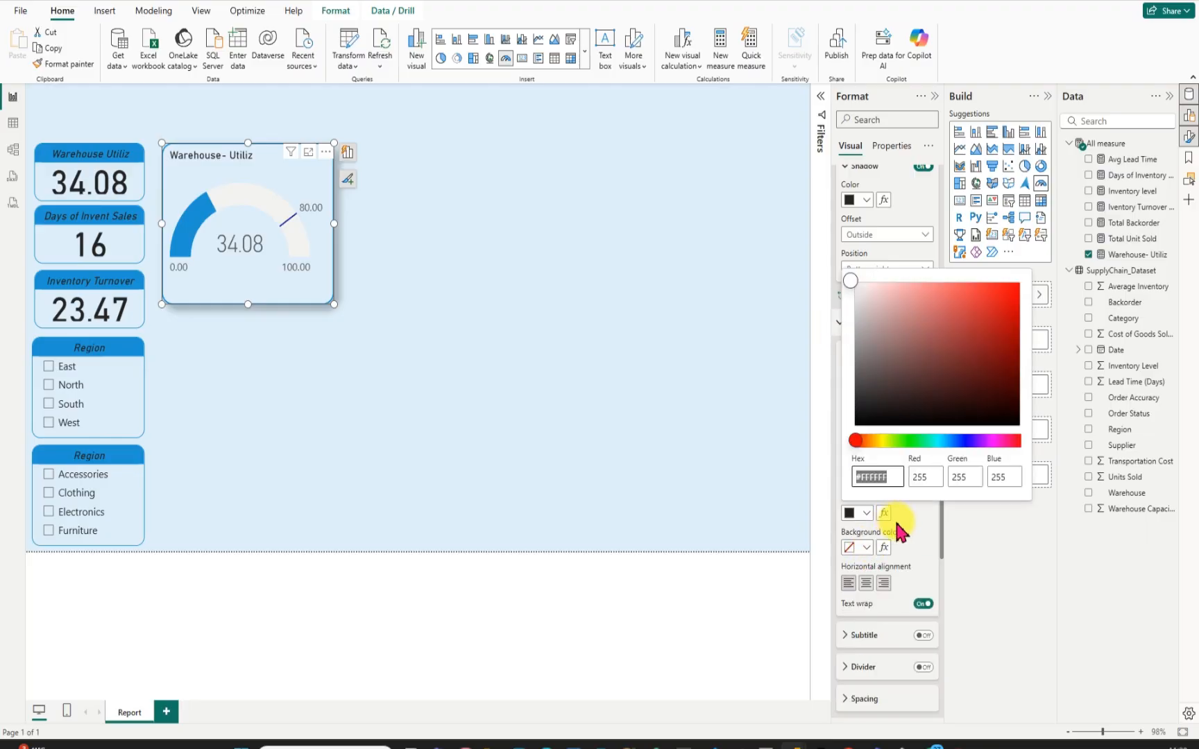
{"action": "left_click", "coordinate": [891, 477]}
{"action": "key", "text": "BackSpace"}
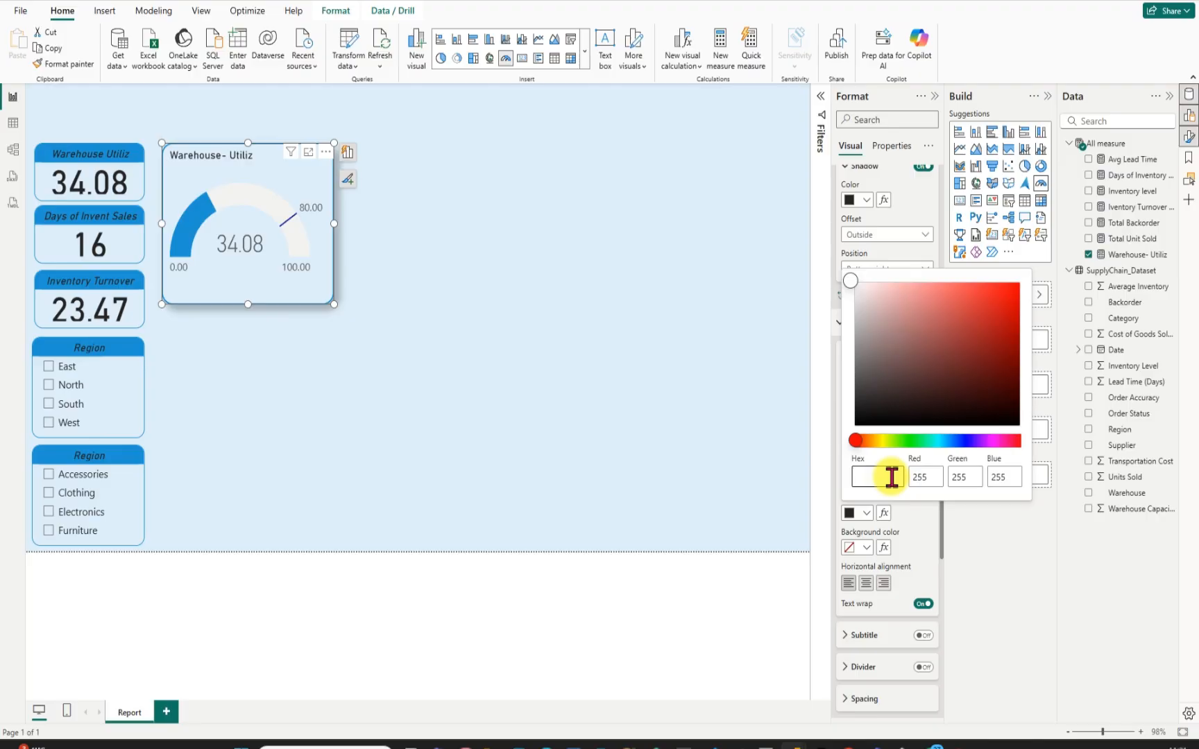
{"action": "type", "text": "#1E94D2"}
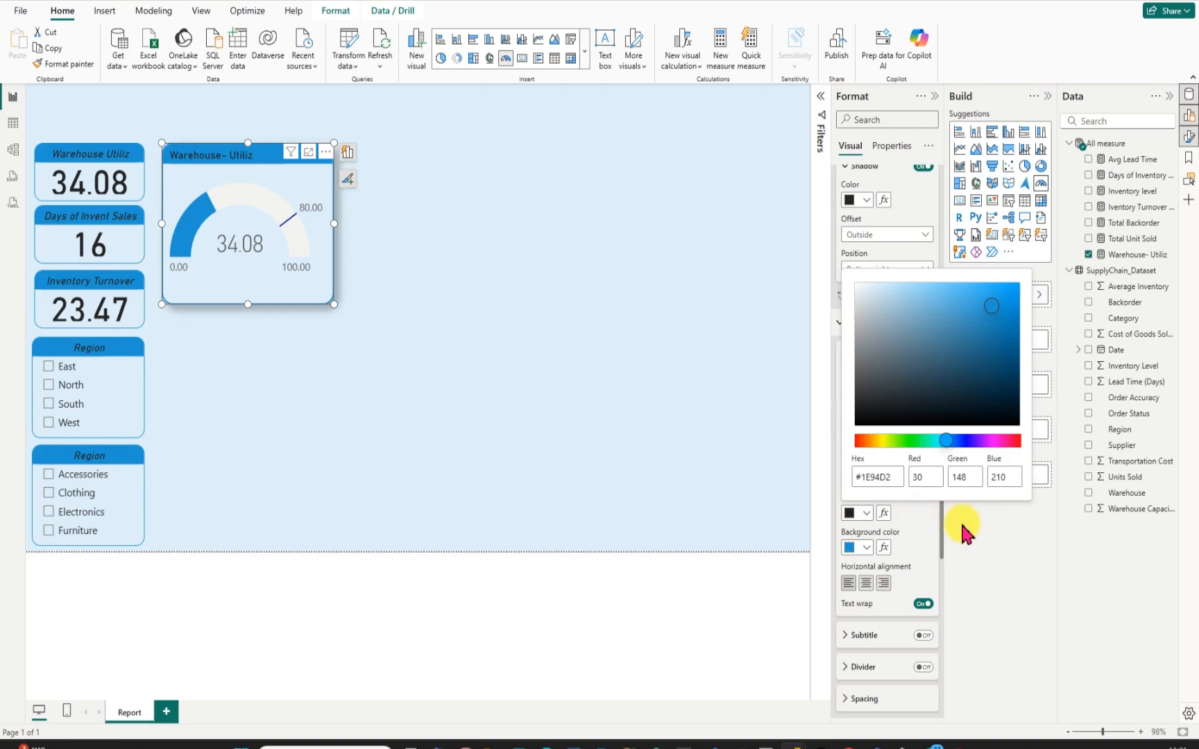
{"action": "left_click", "coordinate": [824, 491]}
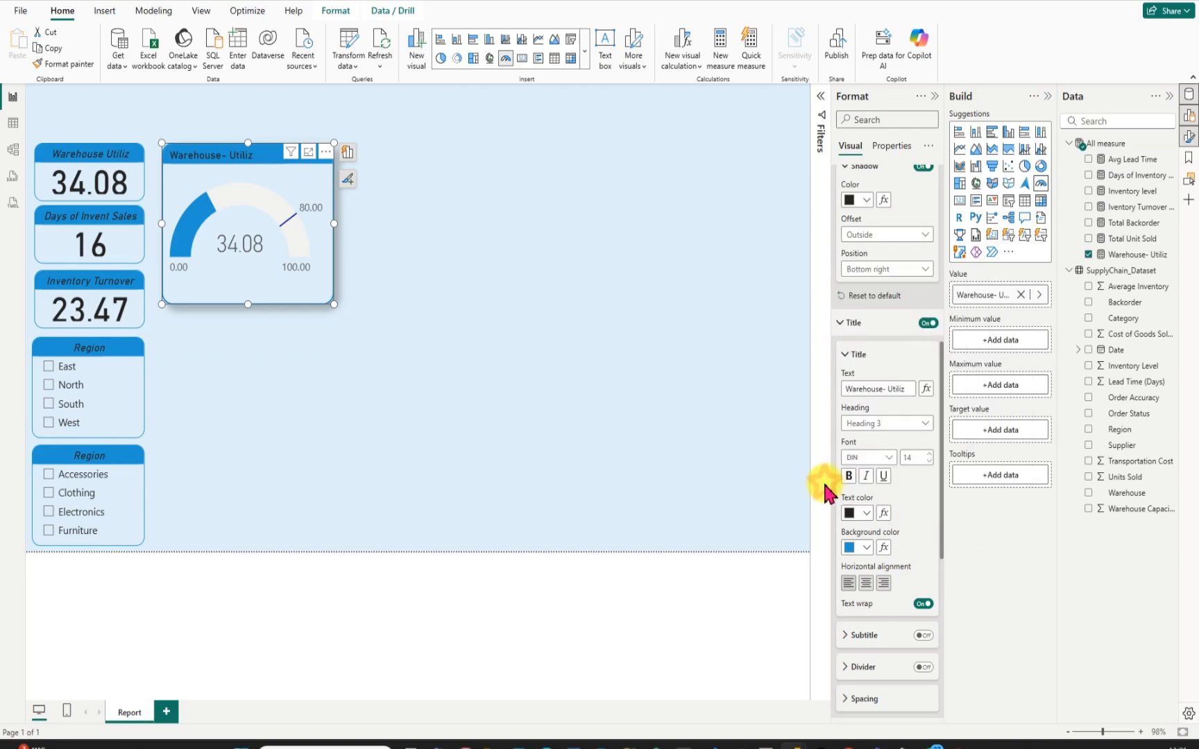
Change the gauge's title text to "Warehouse- Utilization" and center it horizontally.
{"action": "double_click", "coordinate": [904, 390]}
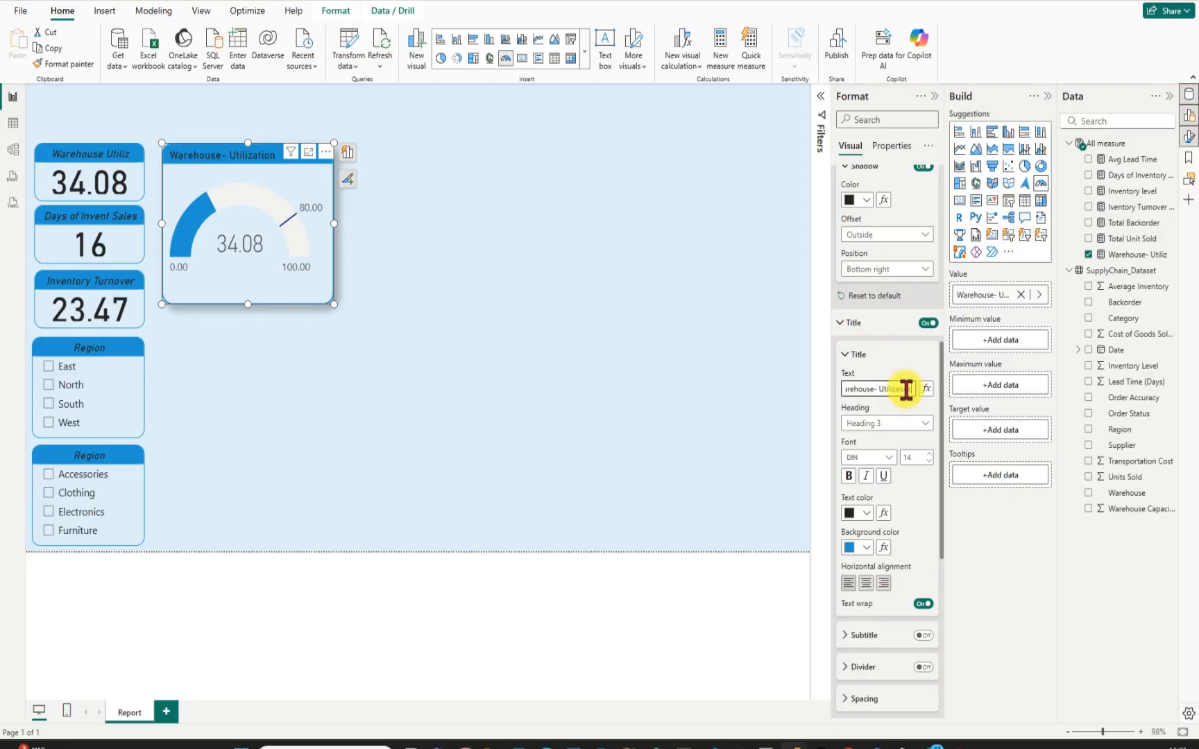
{"action": "left_click", "coordinate": [866, 585]}
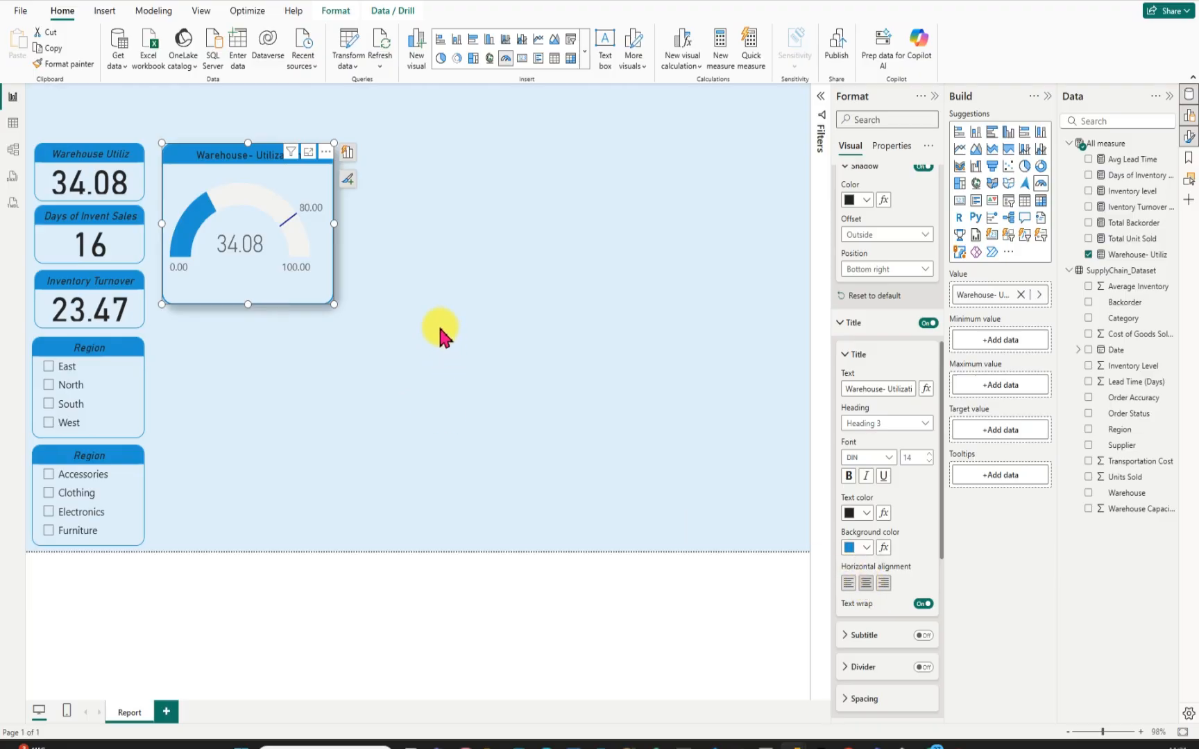
{"action": "left_click", "coordinate": [427, 255]}
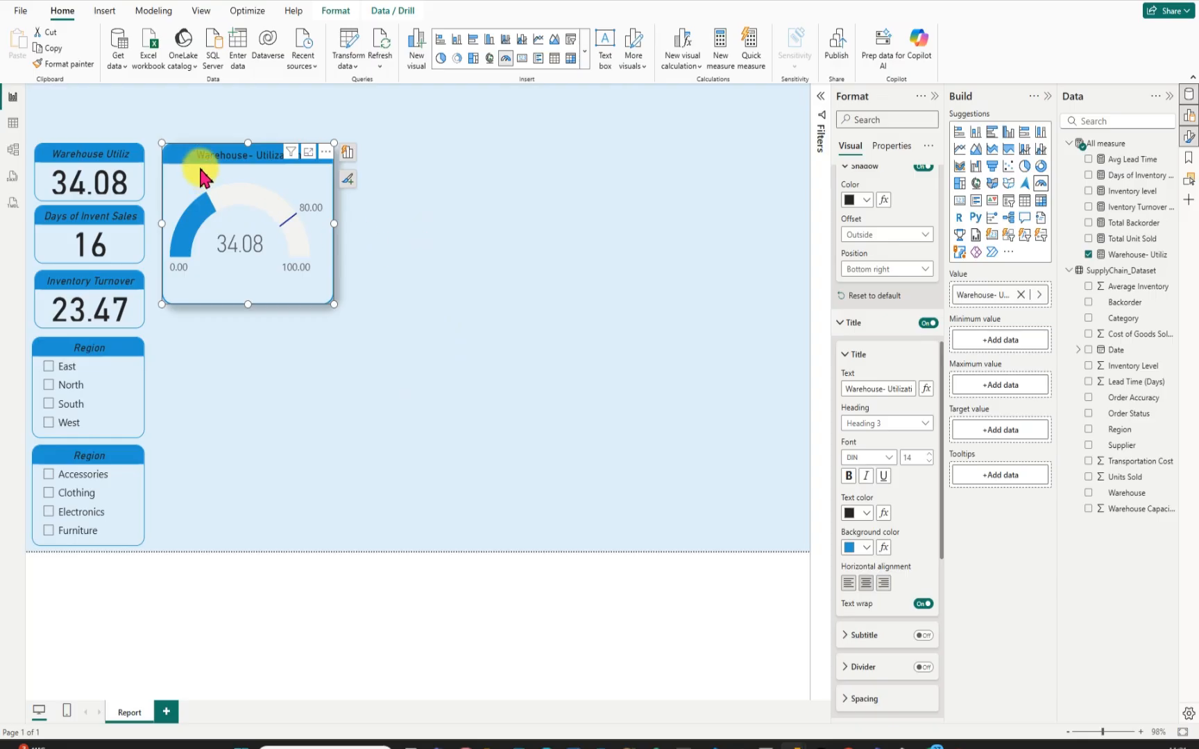
Move the gauge closer to the KPI cards, to a horizontal position of about 206, and widen it to about 309.
{"action": "mouse_move", "coordinate": [193, 158]}
{"action": "left_mouse_down"}
{"action": "mouse_move", "coordinate": [159, 166]}
{"action": "mouse_move", "coordinate": [184, 160]}
{"action": "left_mouse_up"}
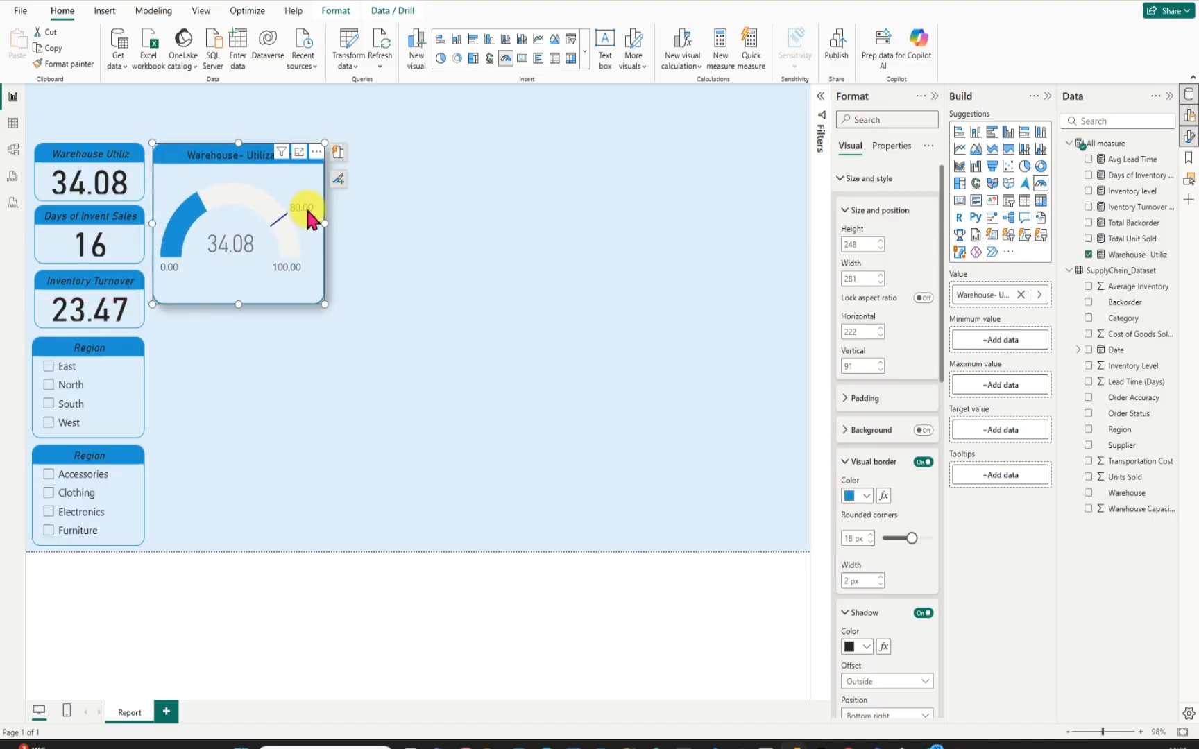
{"action": "left_click_drag", "start_coordinate": [323, 225], "coordinate": [341, 228]}
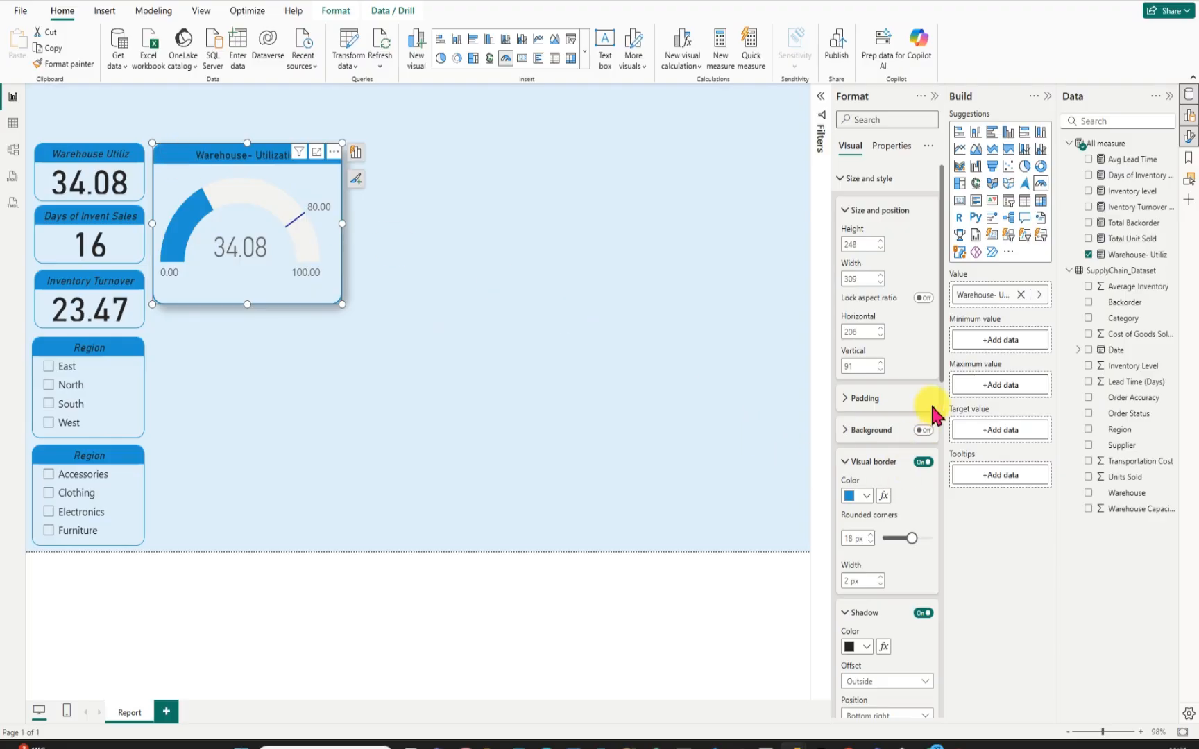
Set the target color of the Warehouse- Utilization gauge to #1E94D2.
{"action": "scroll", "coordinate": [937, 416], "scroll_direction": "down", "scroll_amount": 5}
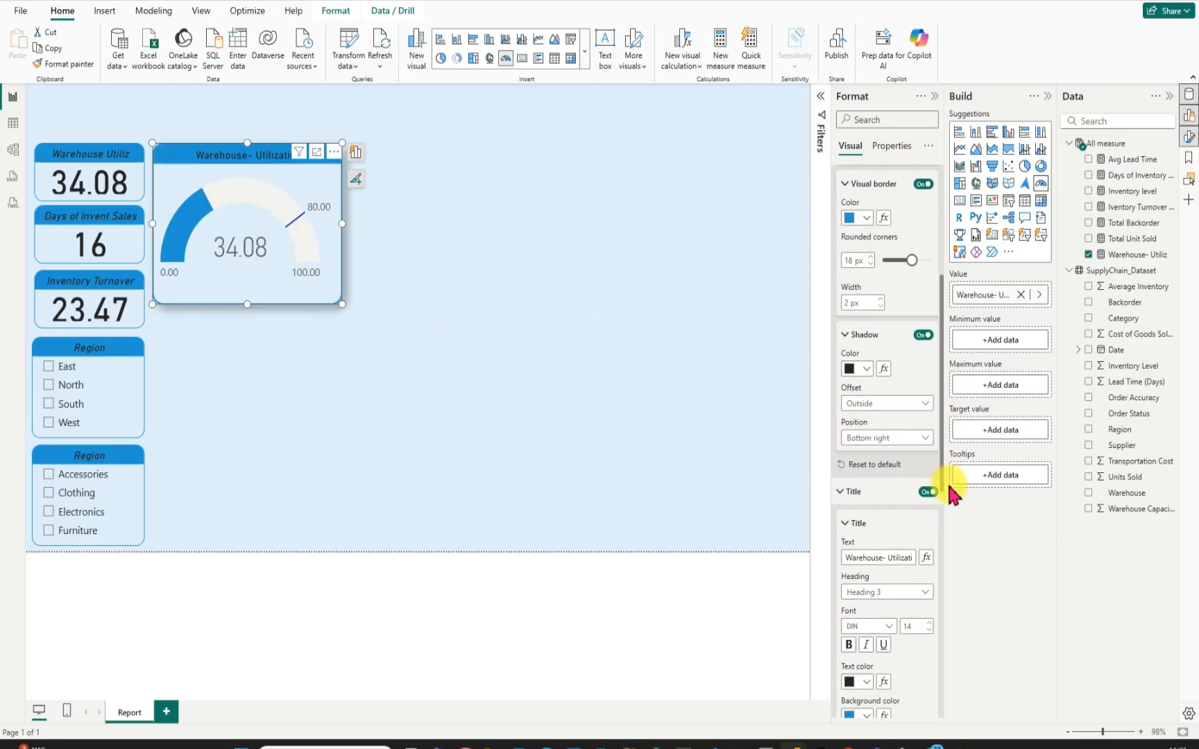
{"action": "scroll", "coordinate": [947, 489], "scroll_direction": "down", "scroll_amount": 4}
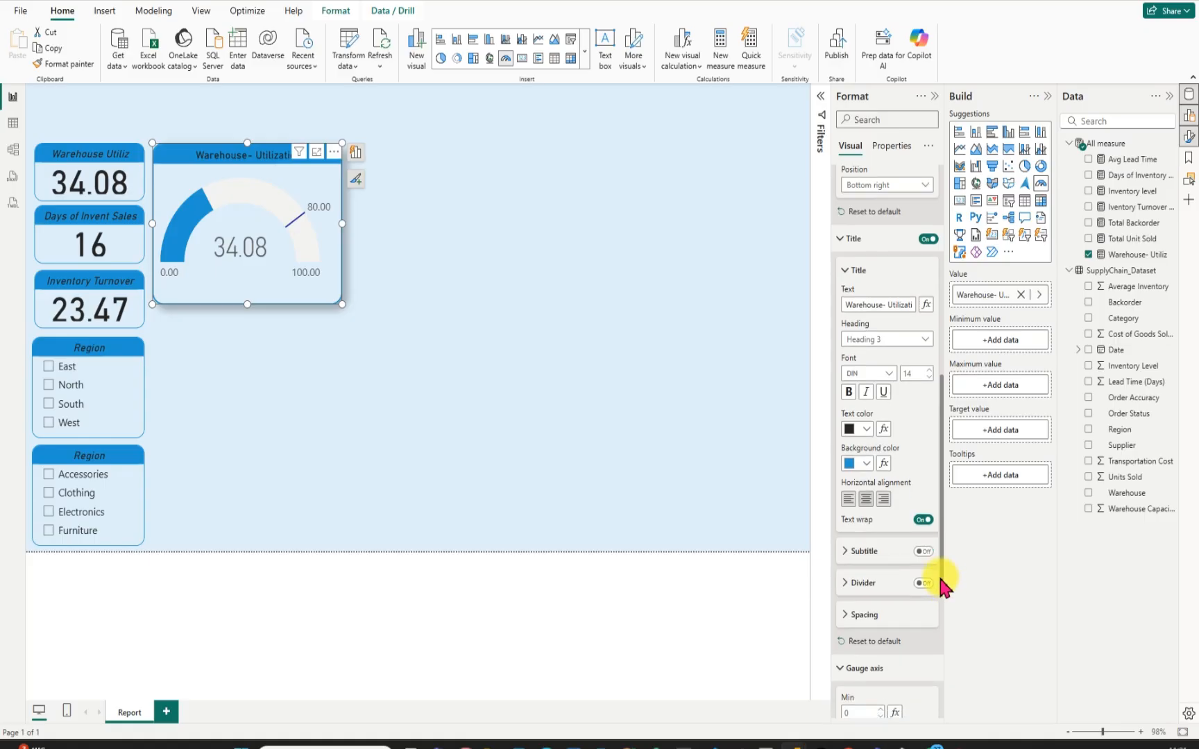
{"action": "left_click_drag", "start_coordinate": [941, 524], "coordinate": [945, 676]}
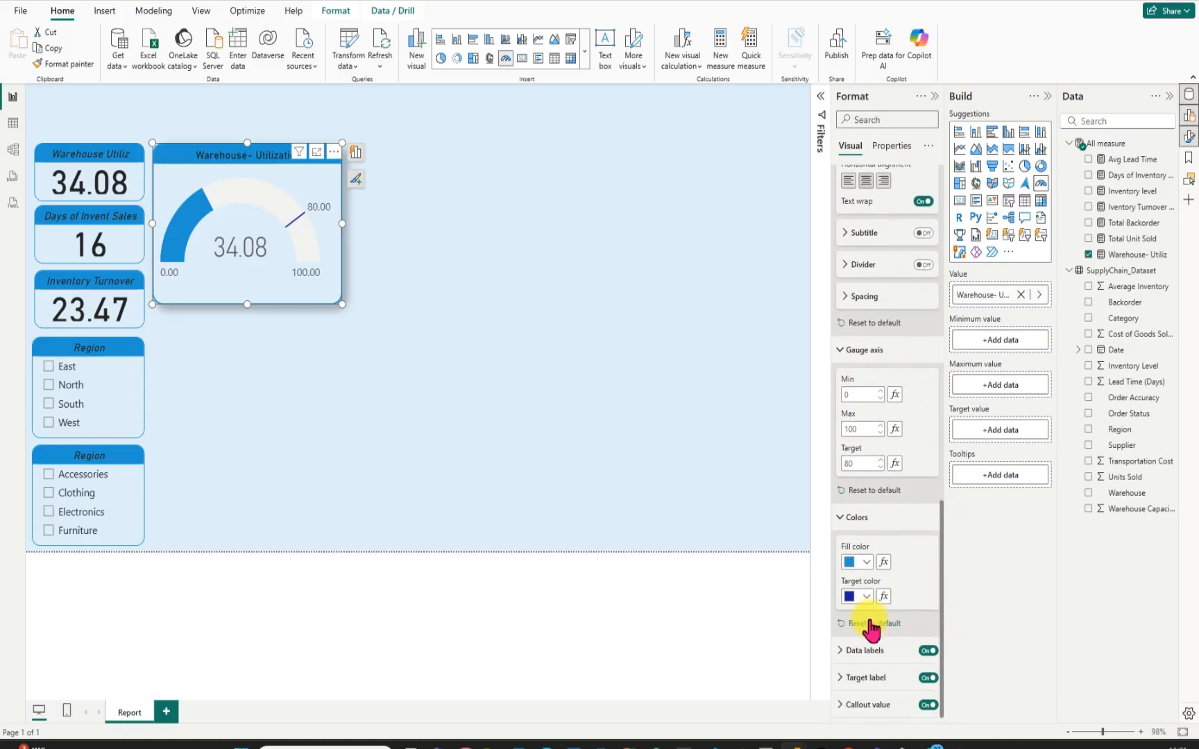
{"action": "left_click", "coordinate": [867, 598]}
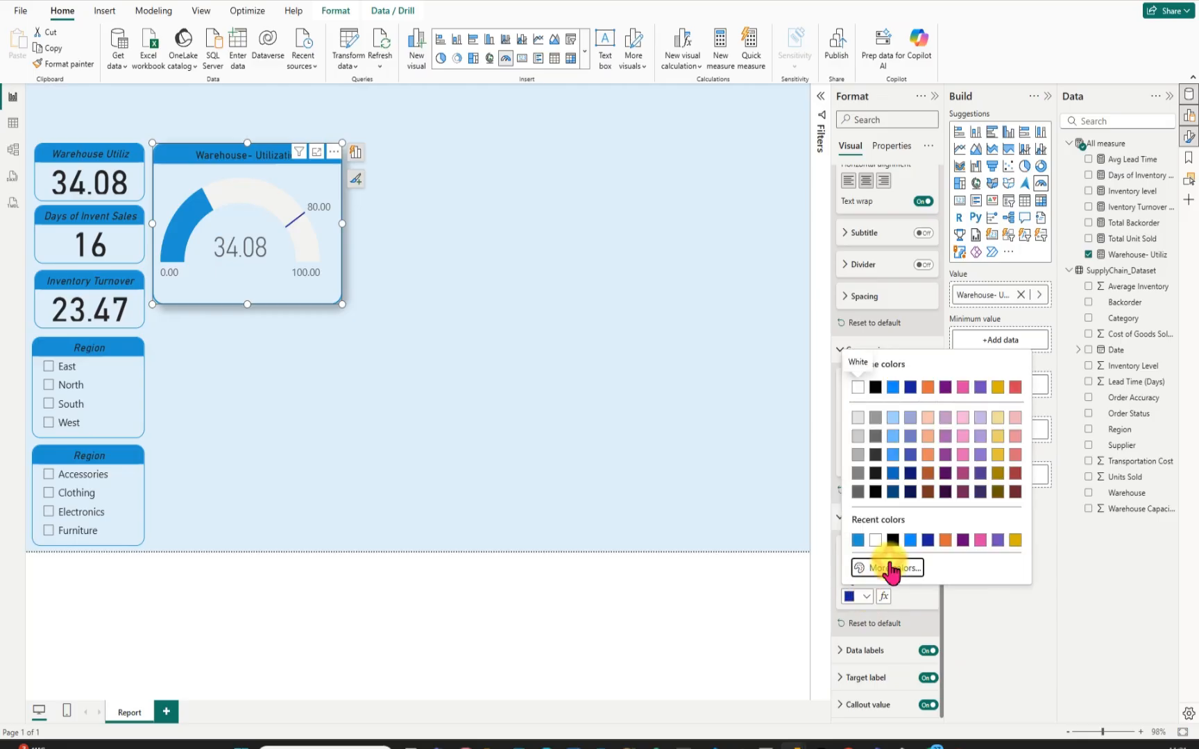
{"action": "left_click", "coordinate": [889, 563]}
{"action": "key", "text": "BackSpace"}
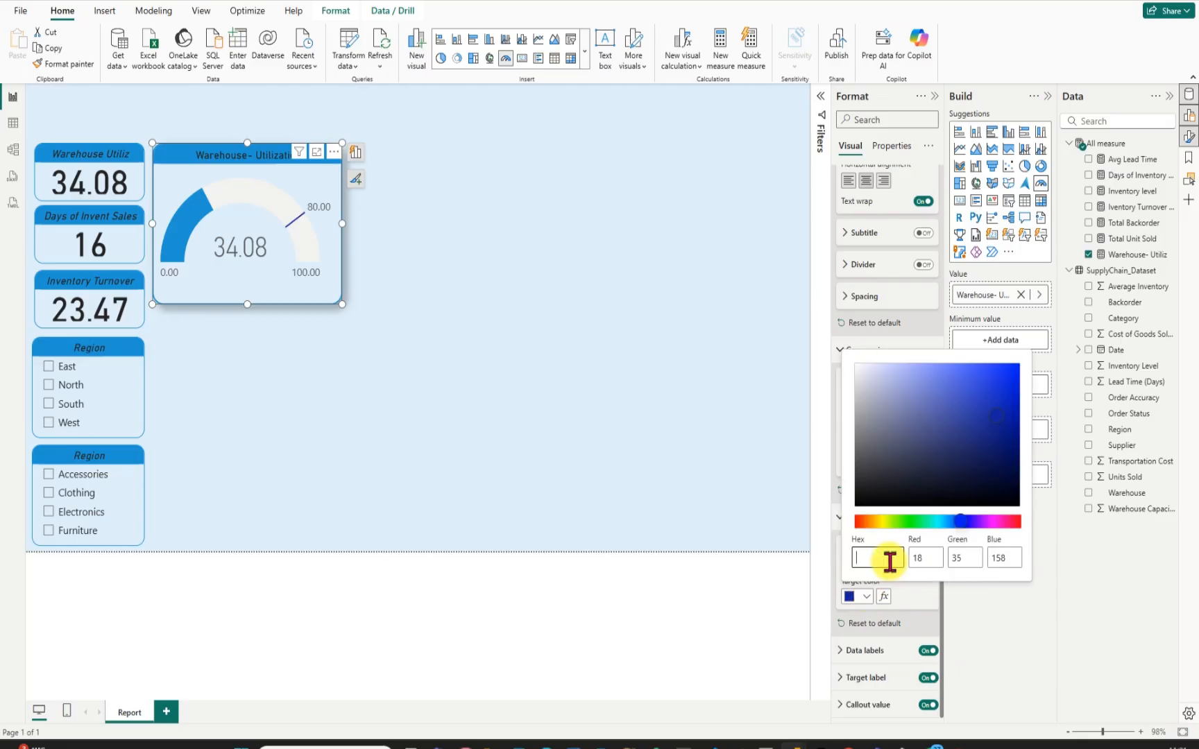
{"action": "type", "text": "#1E94D2"}
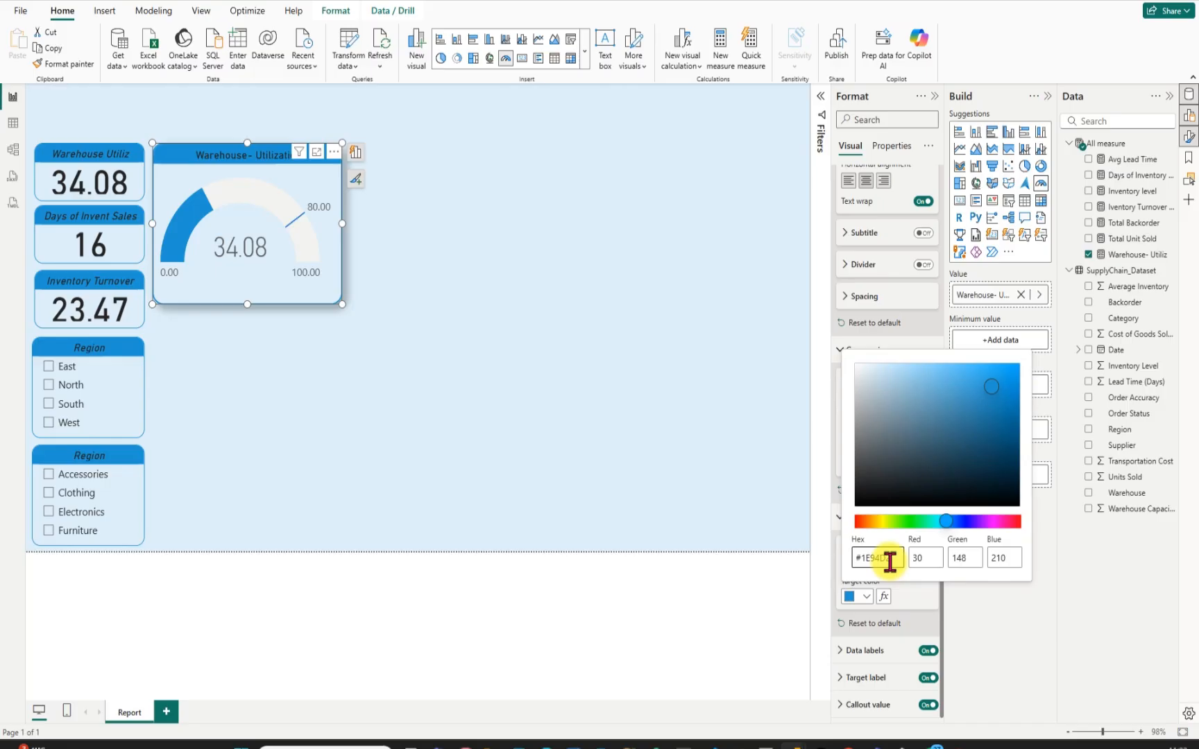
{"action": "left_click", "coordinate": [769, 531]}
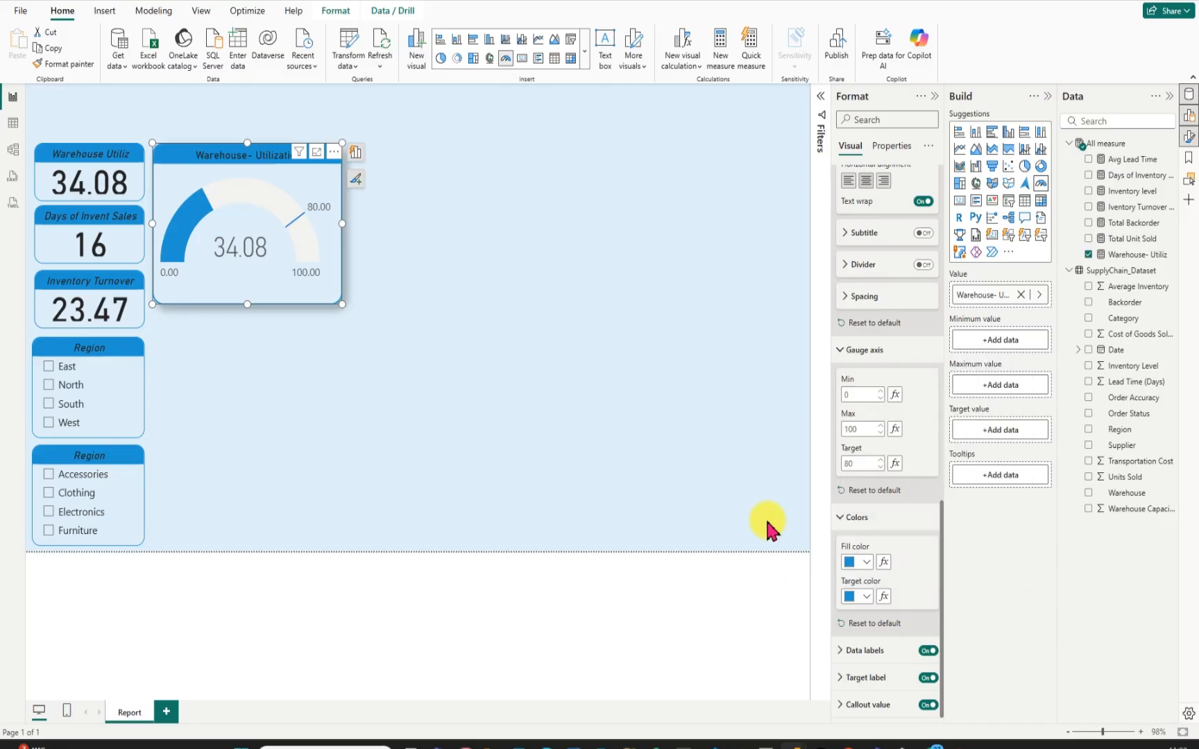
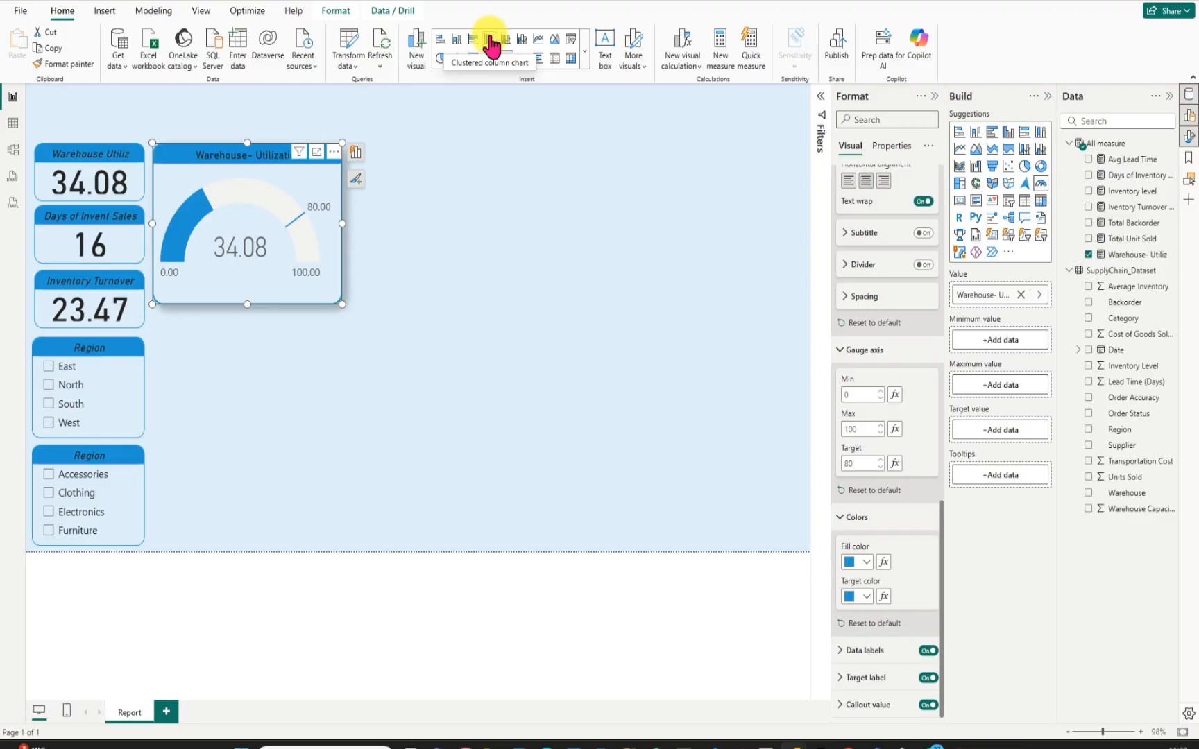
Insert a clustered column chart beside the gauge, about 382 wide and 249 high, at horizontal position about 547.
{"action": "left_click", "coordinate": [489, 202]}
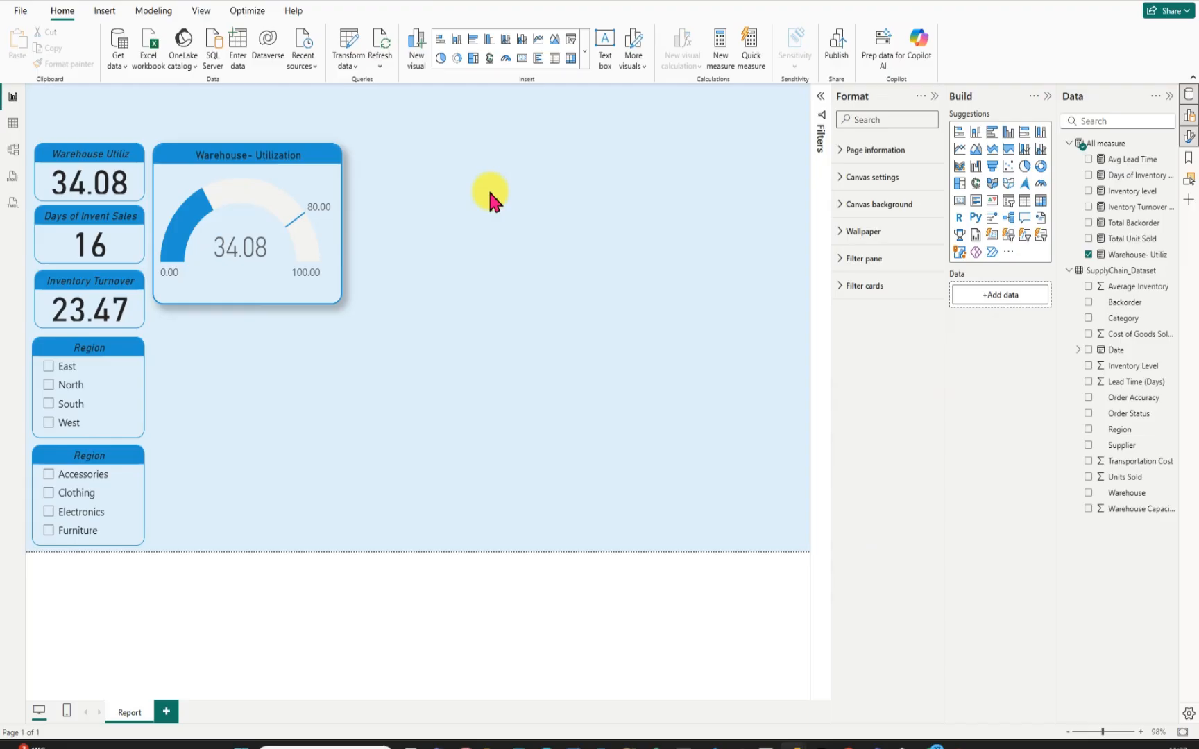
{"action": "left_click", "coordinate": [489, 42]}
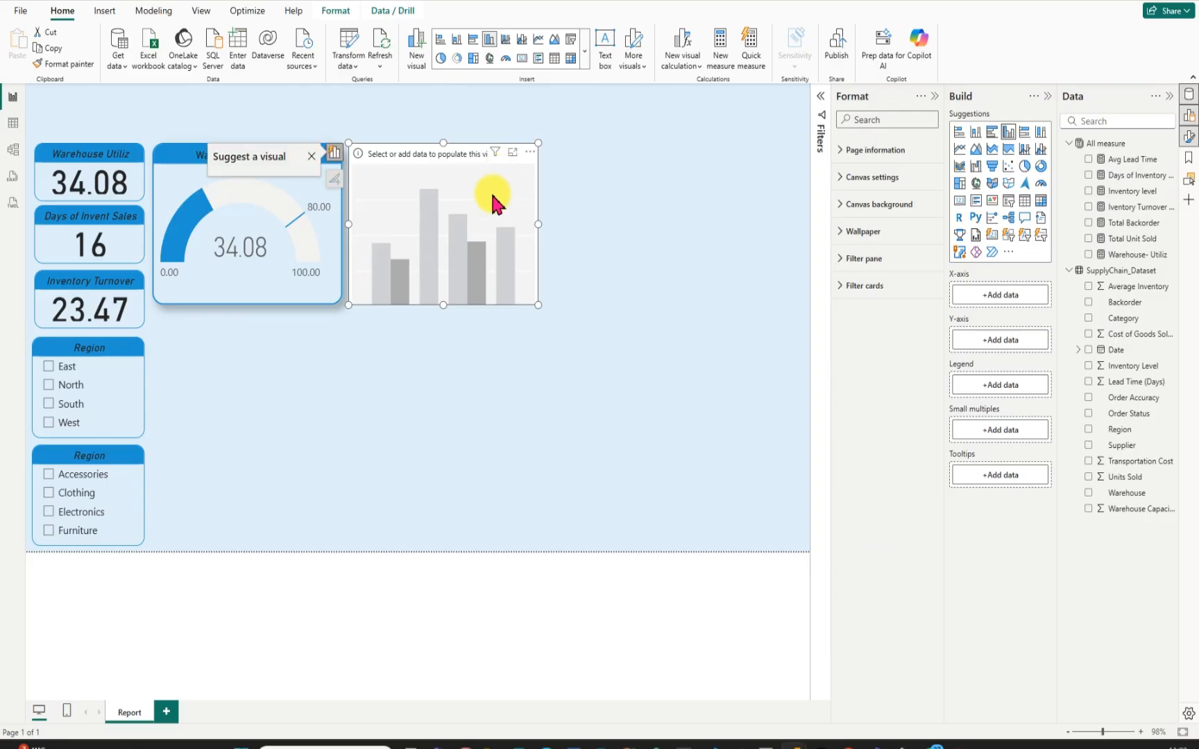
{"action": "left_click_drag", "start_coordinate": [513, 206], "coordinate": [597, 231]}
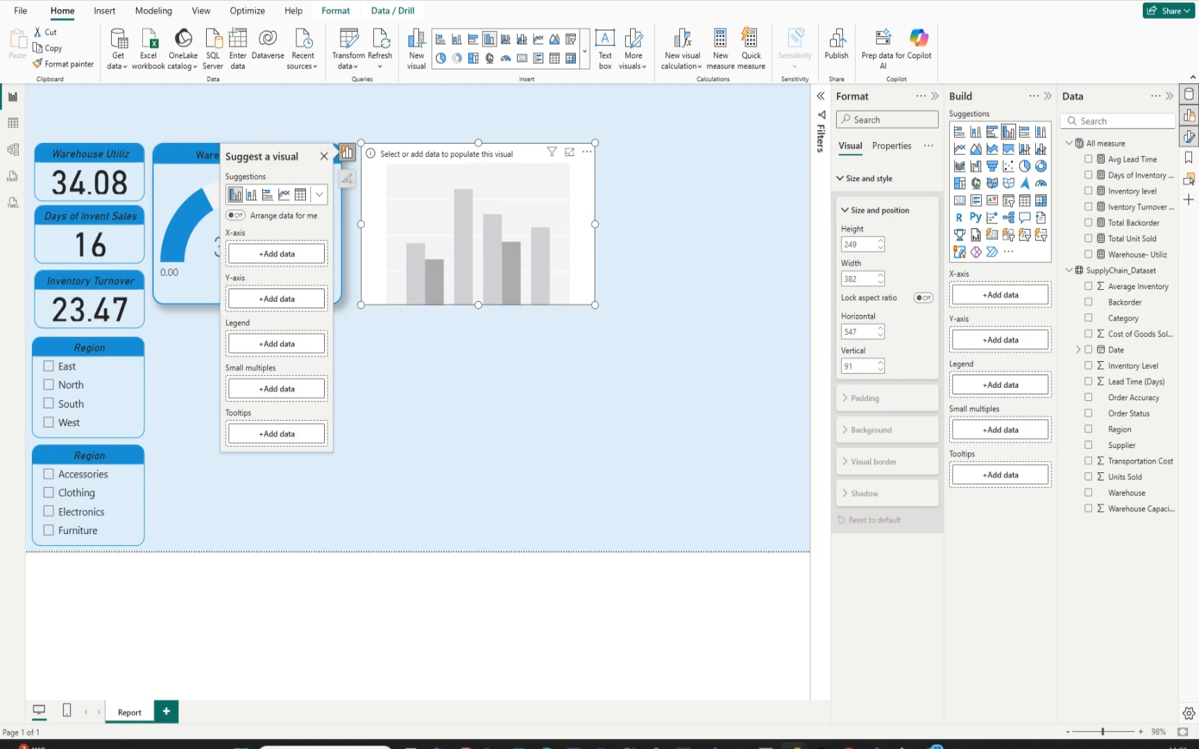
Add Category as the column chart's X-axis, Region as its legend, and Transportation Cost as its Y-axis.
{"action": "left_click", "coordinate": [1088, 319]}
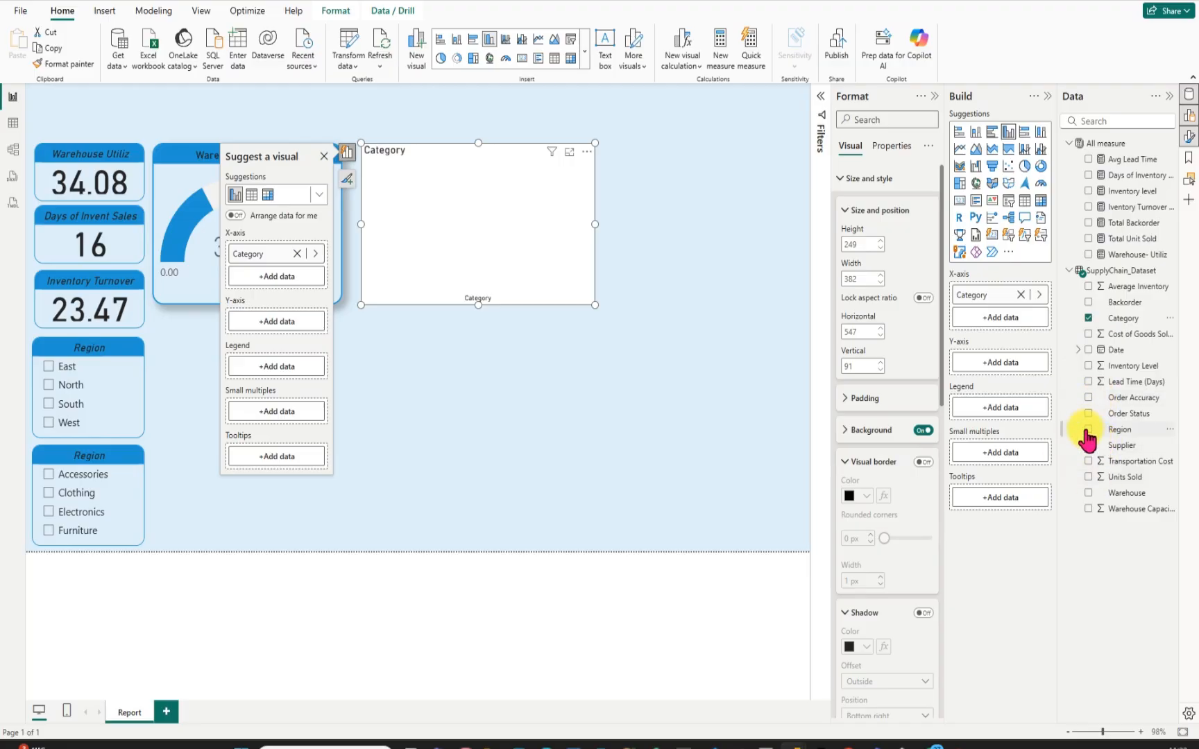
{"action": "left_click", "coordinate": [1087, 430]}
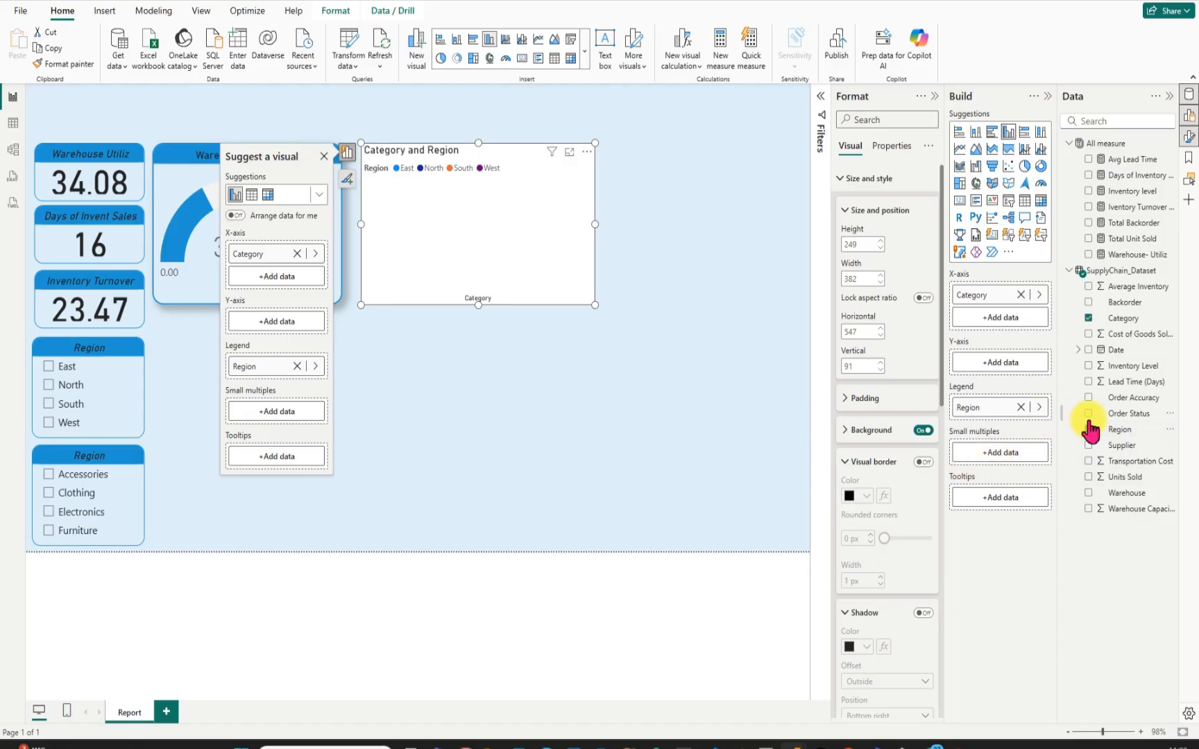
{"action": "left_click", "coordinate": [1087, 461]}
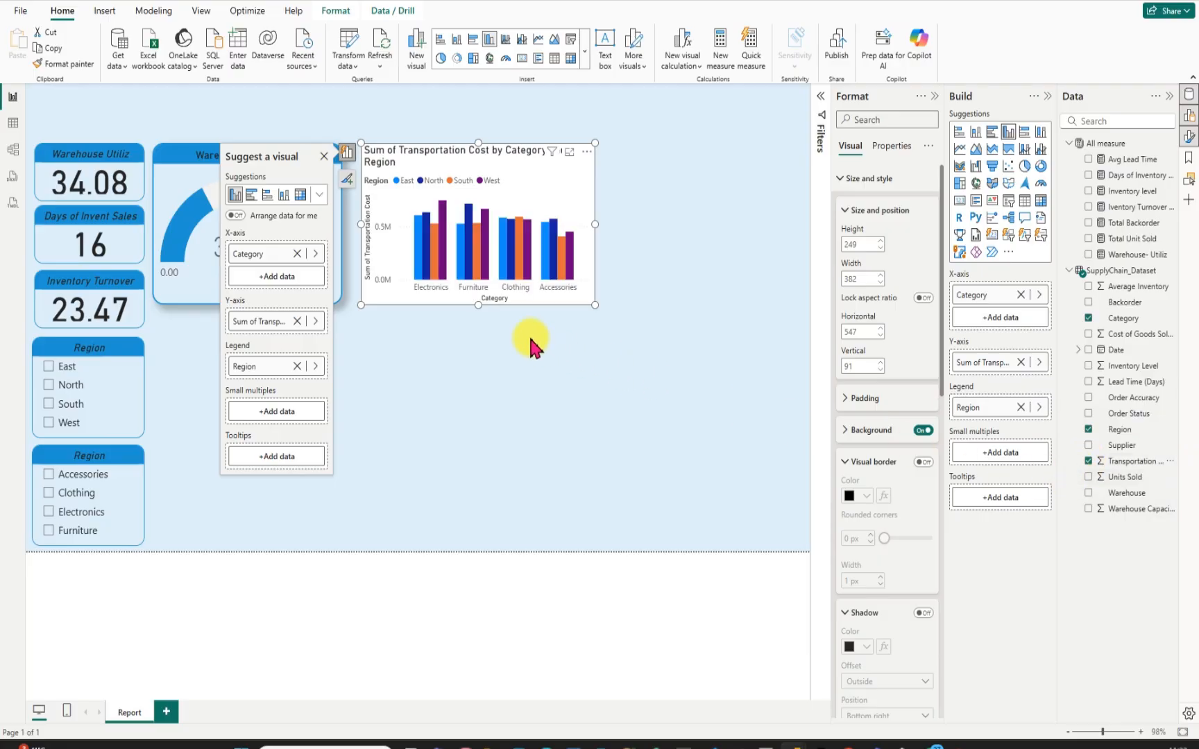
Increase the column chart's height to about 298 and stretch the Warehouse- Utilization gauge down to just below the chart's lower edge.
{"action": "left_click", "coordinate": [474, 325]}
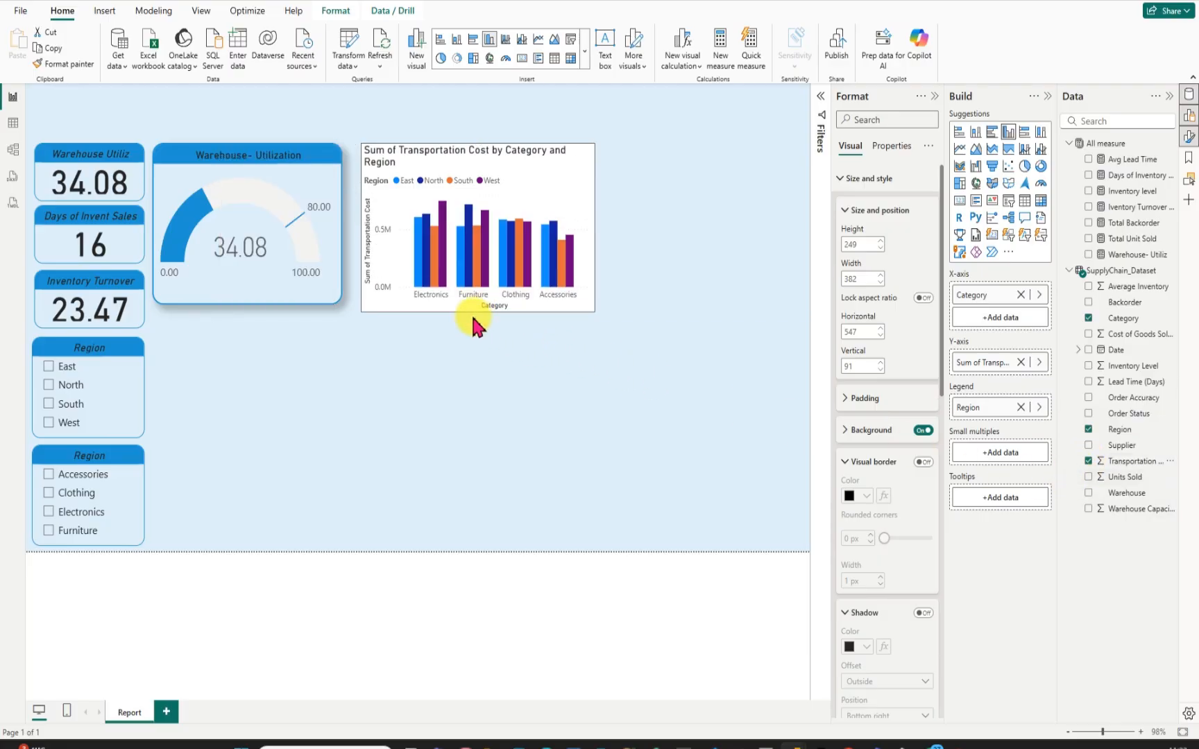
{"action": "left_click_drag", "start_coordinate": [473, 319], "coordinate": [476, 315]}
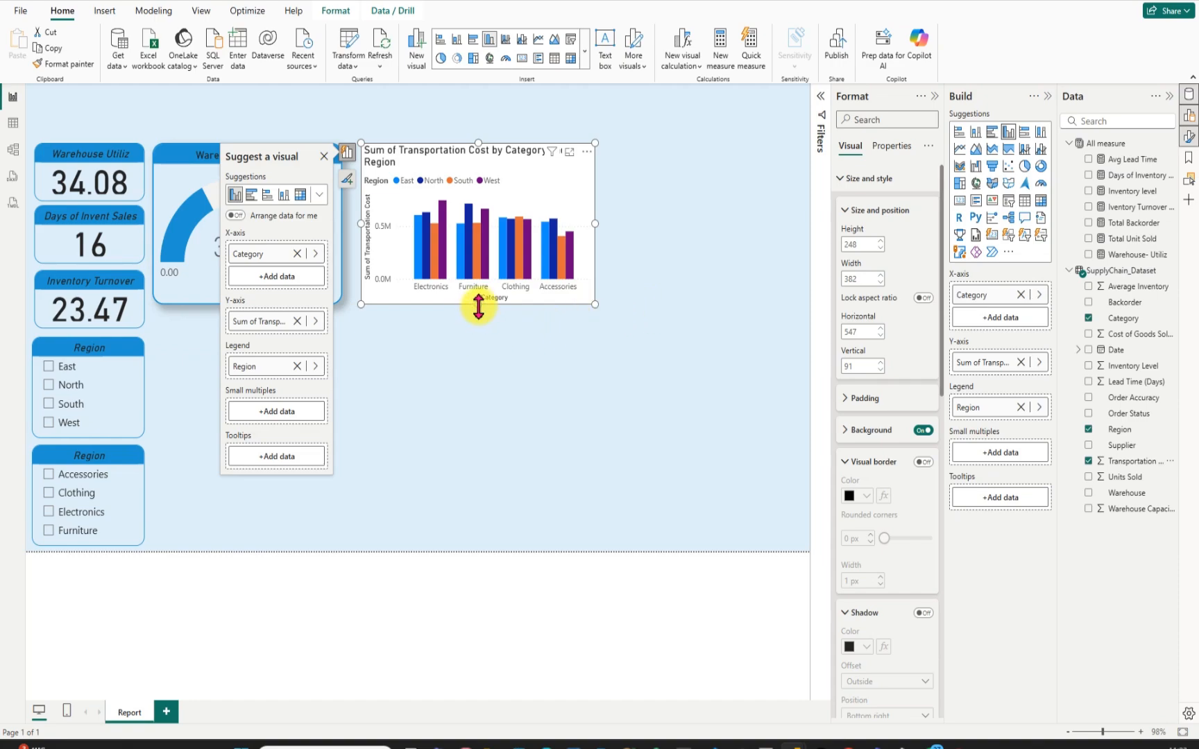
{"action": "left_click_drag", "start_coordinate": [478, 306], "coordinate": [437, 340]}
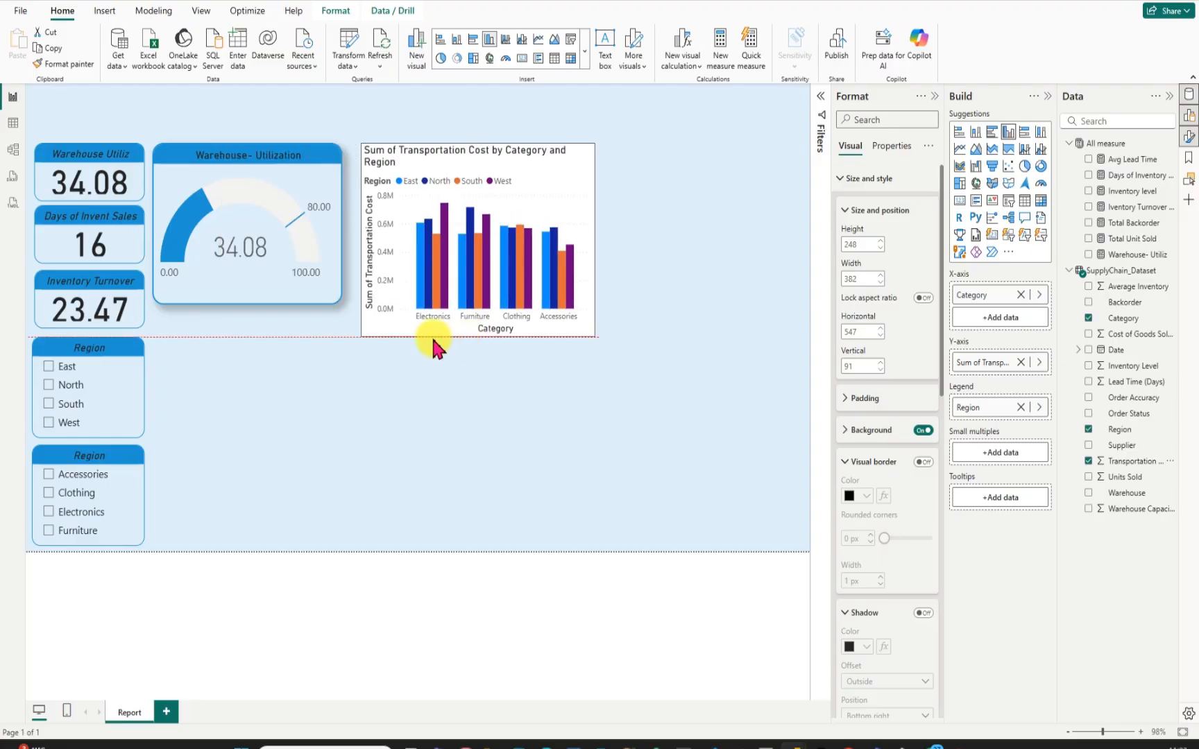
{"action": "left_click", "coordinate": [240, 299]}
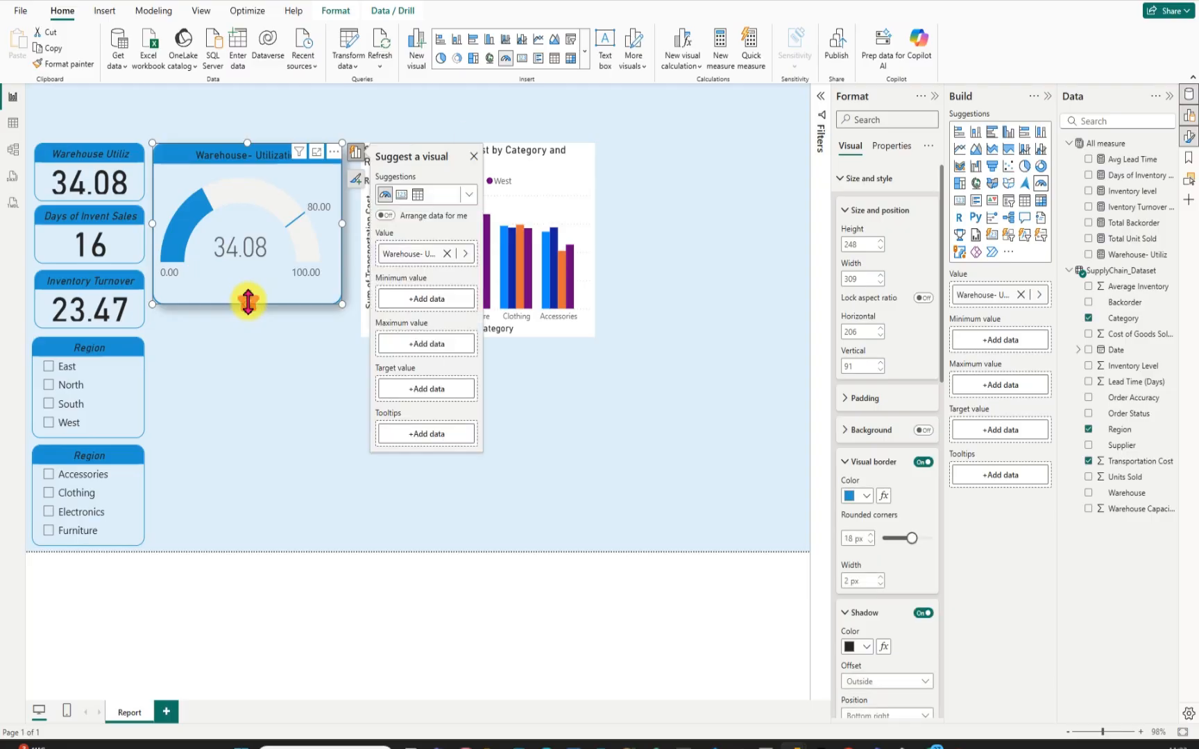
{"action": "left_click_drag", "start_coordinate": [243, 326], "coordinate": [236, 346]}
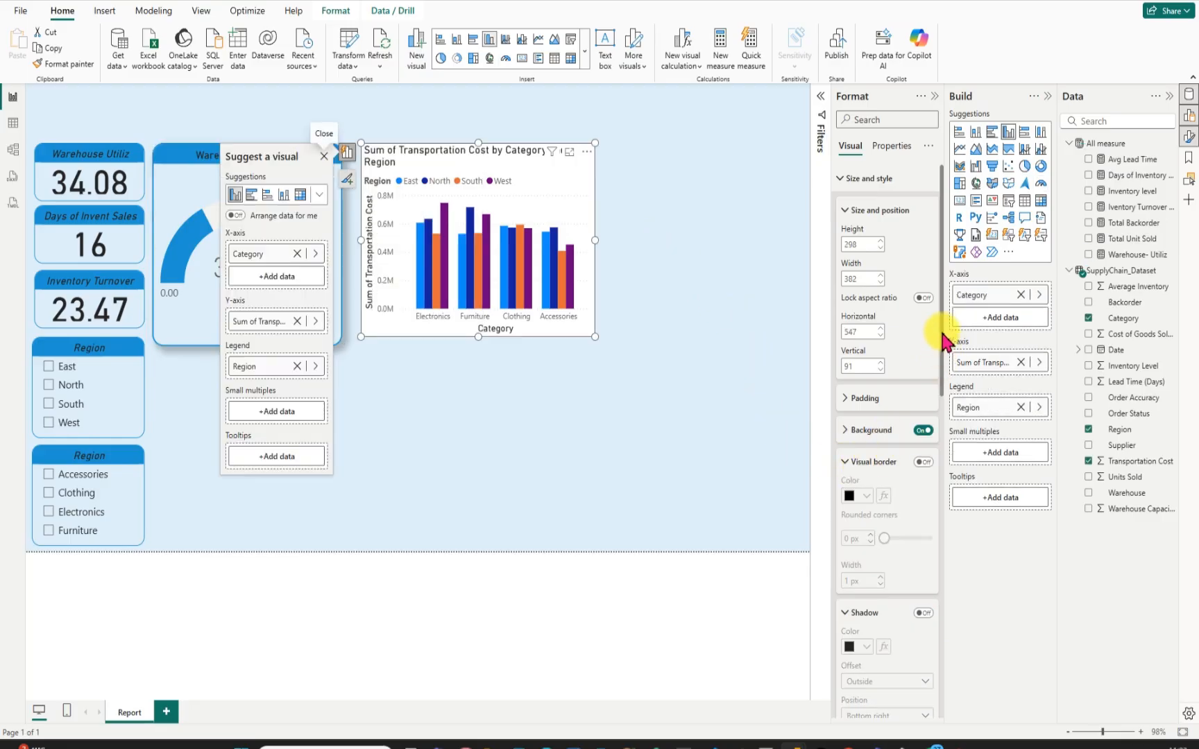
Turn off the column chart's background and turn on its visual border.
{"action": "left_click", "coordinate": [921, 431]}
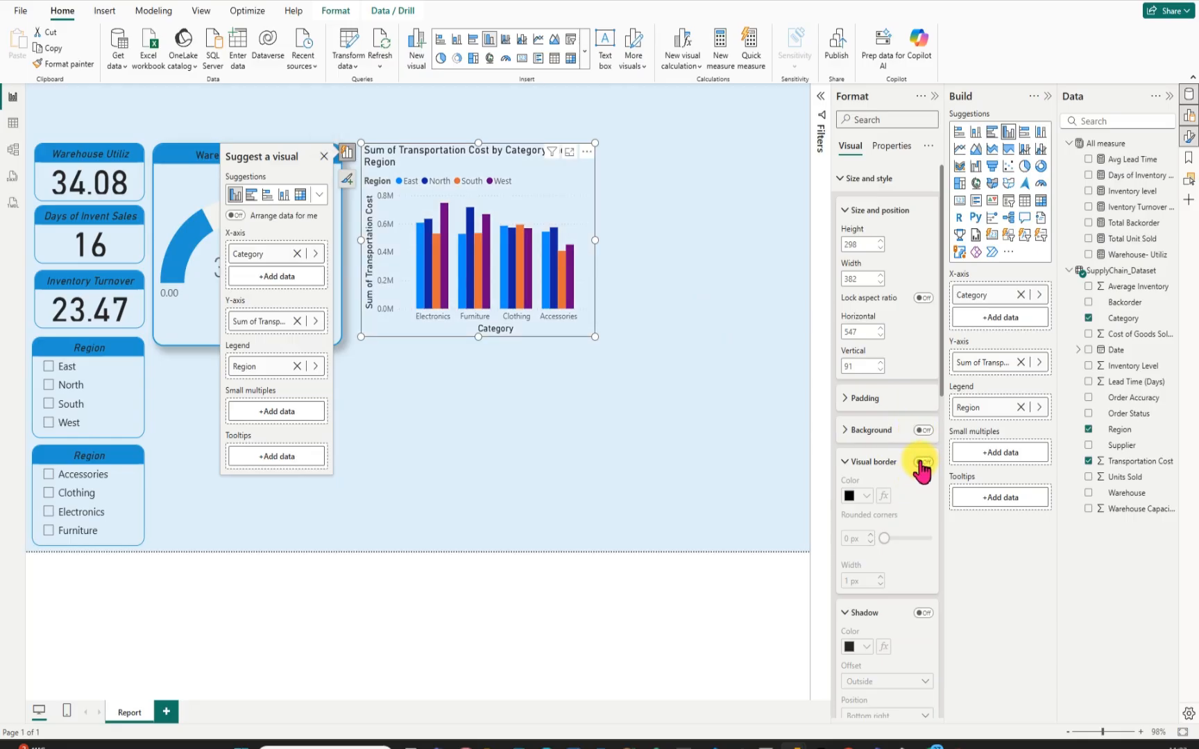
{"action": "left_click", "coordinate": [921, 462]}
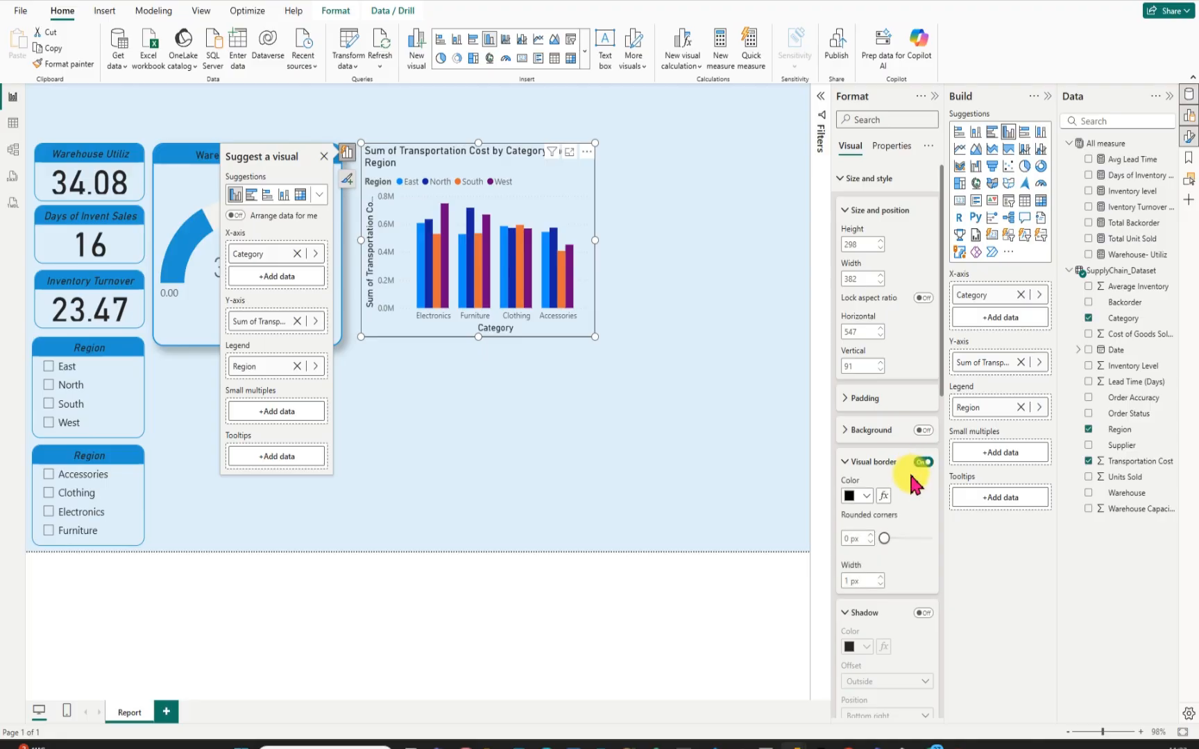
Set the column chart's visual border colour to #1E94D2.
{"action": "left_click", "coordinate": [867, 497]}
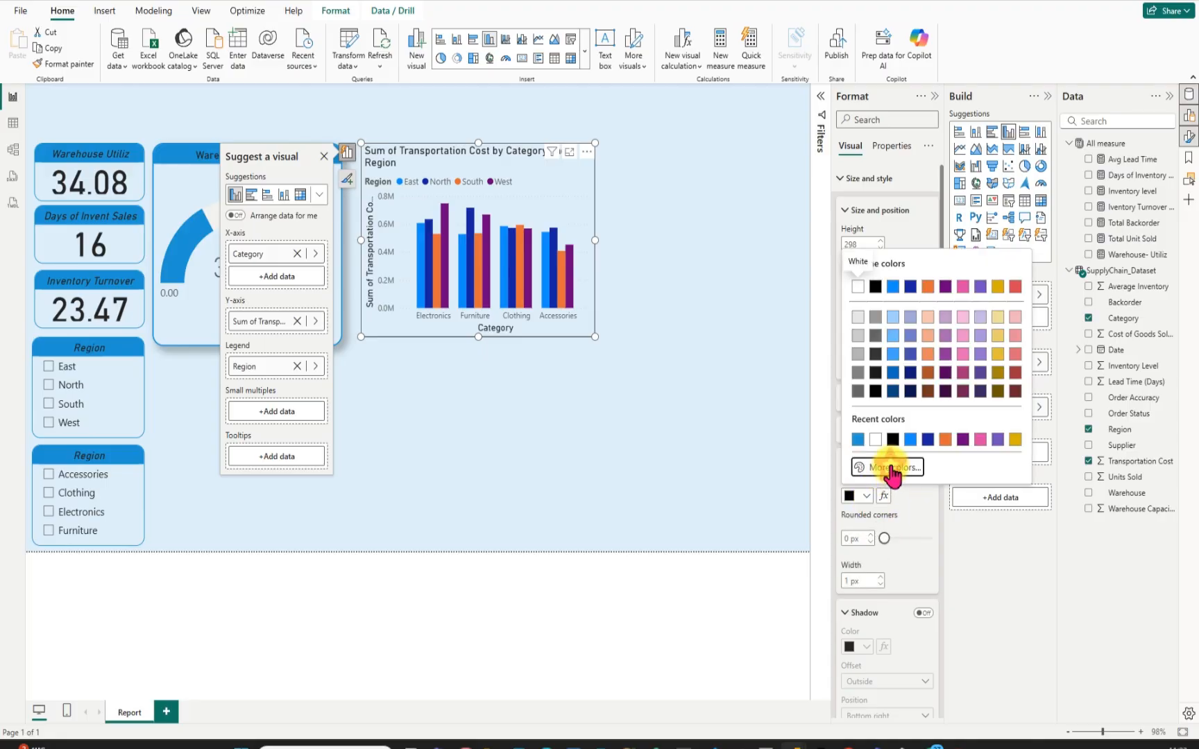
{"action": "left_click", "coordinate": [893, 470]}
{"action": "key", "text": "BackSpace"}
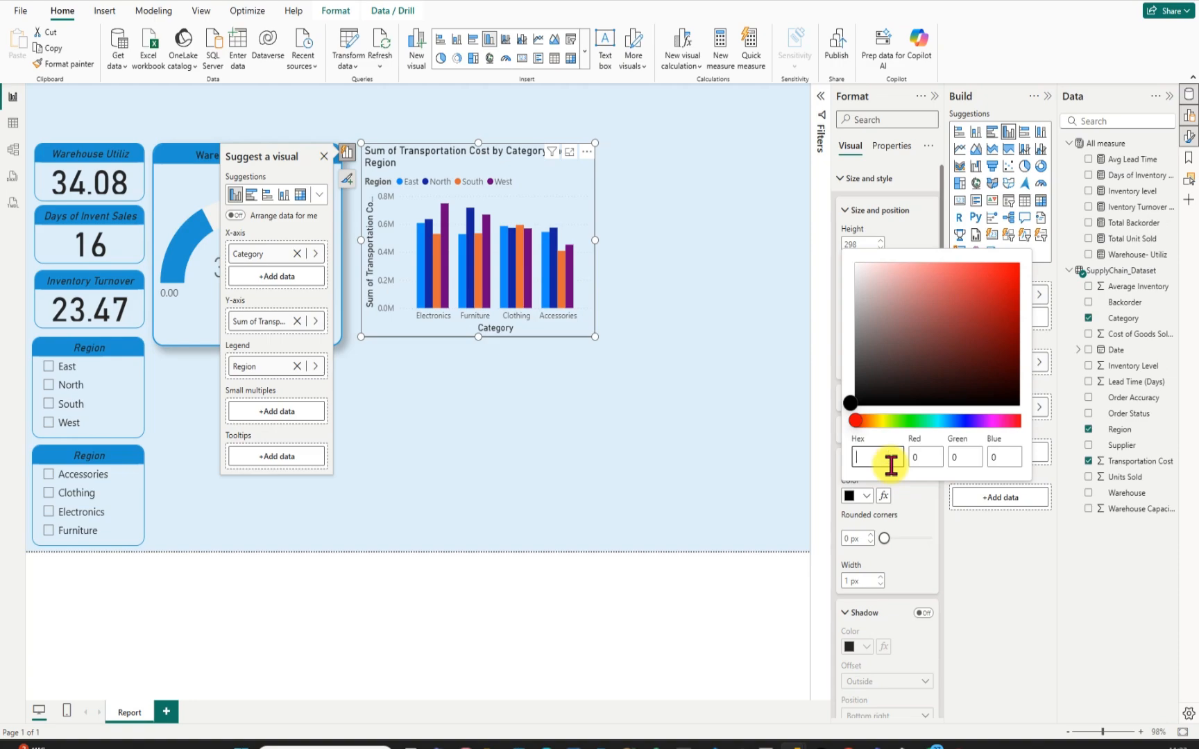
{"action": "type", "text": "#1E94D2"}
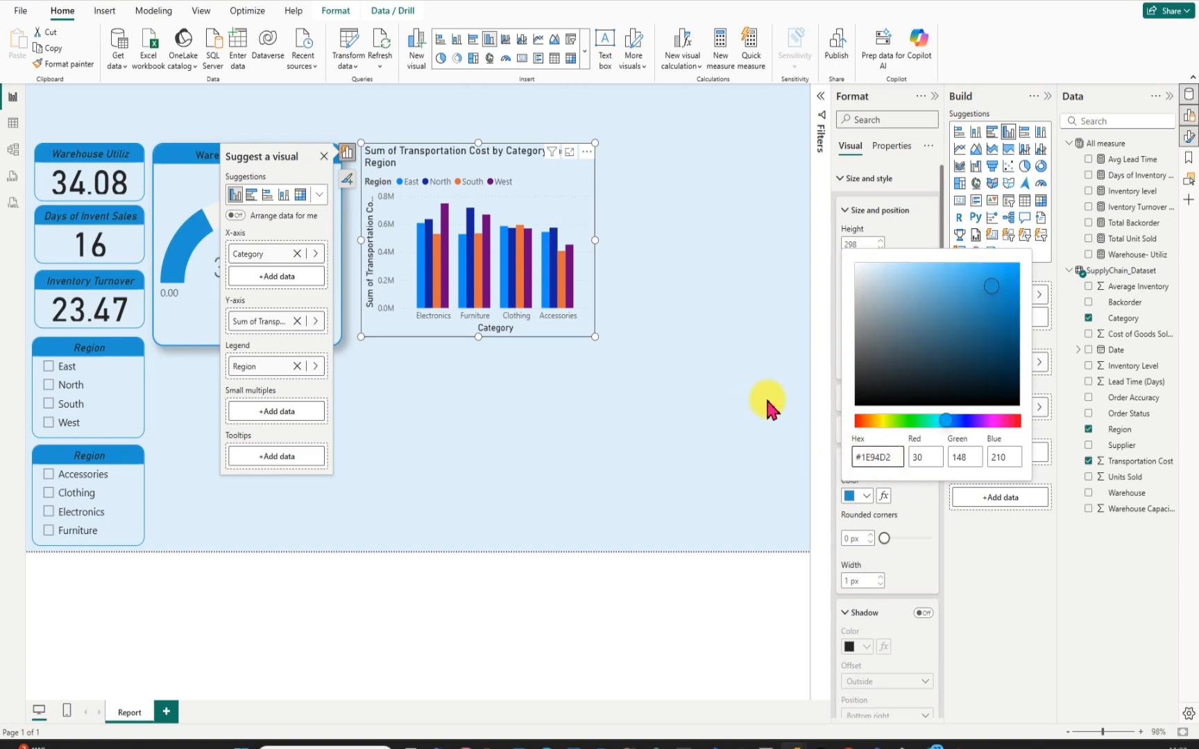
{"action": "left_click", "coordinate": [785, 380]}
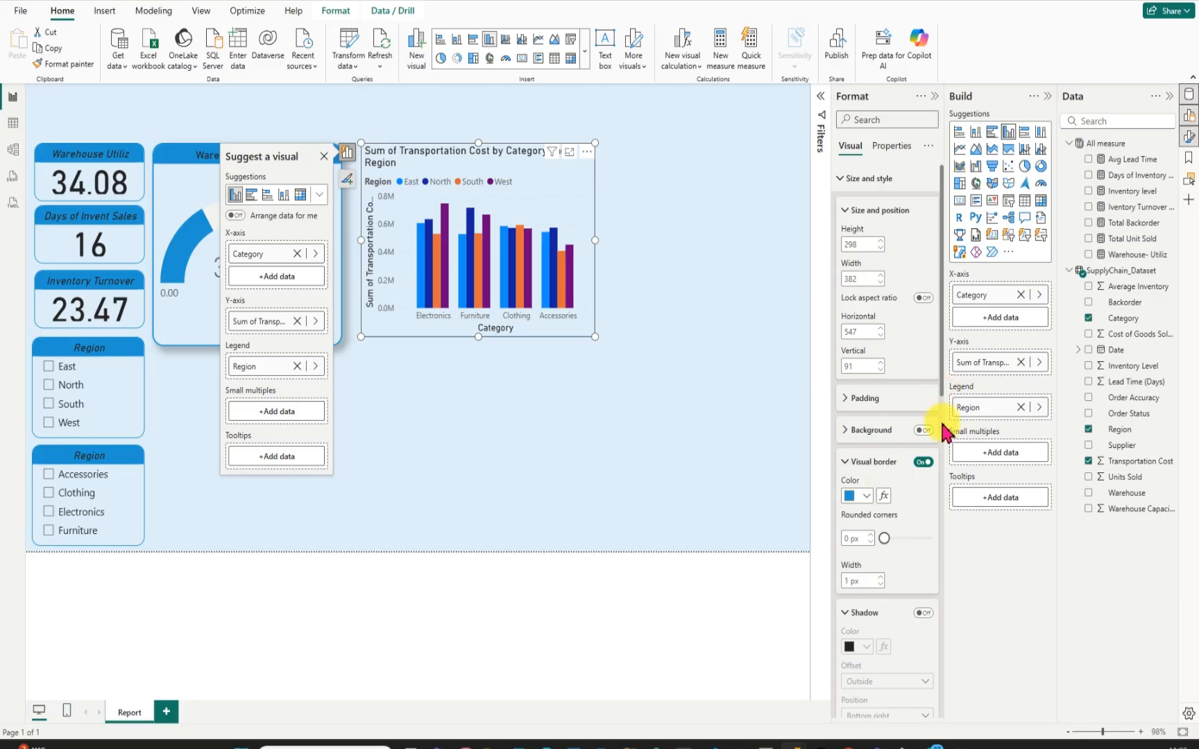
Turn on the column chart's shadow in colour #1E94D2 and set the border's rounded corners to 18 px.
{"action": "scroll", "coordinate": [939, 392], "scroll_direction": "down", "scroll_amount": 3}
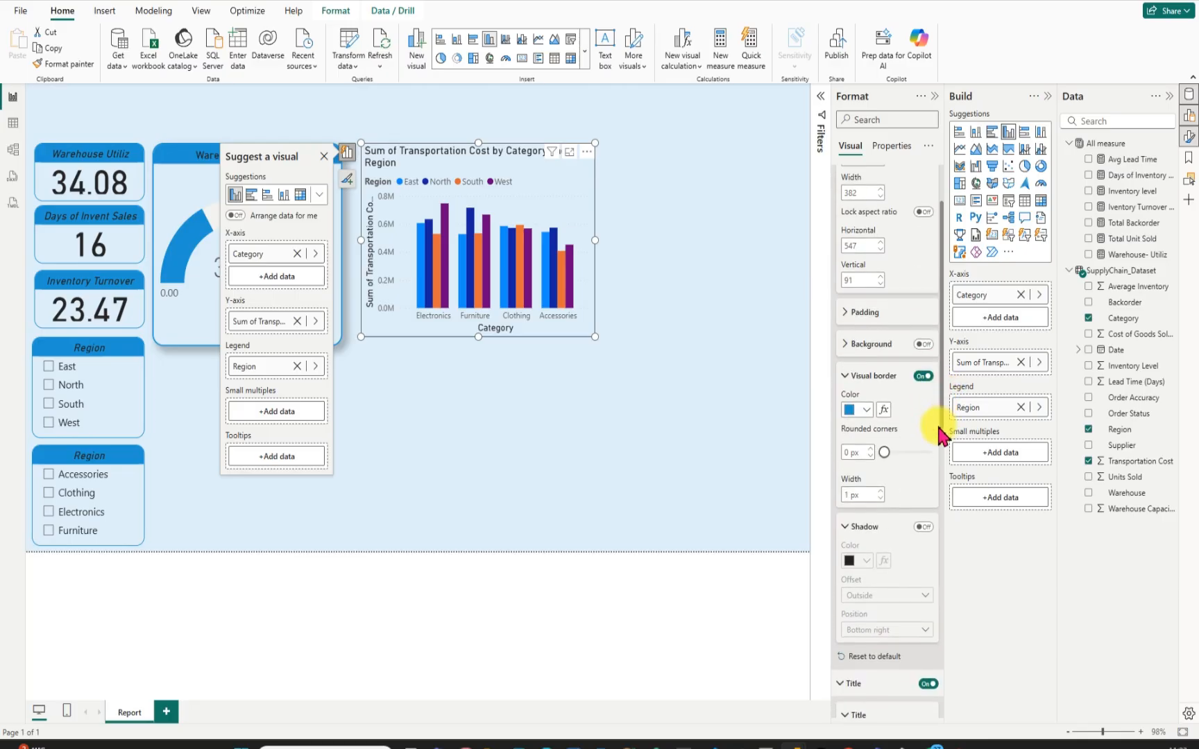
{"action": "left_click", "coordinate": [922, 386]}
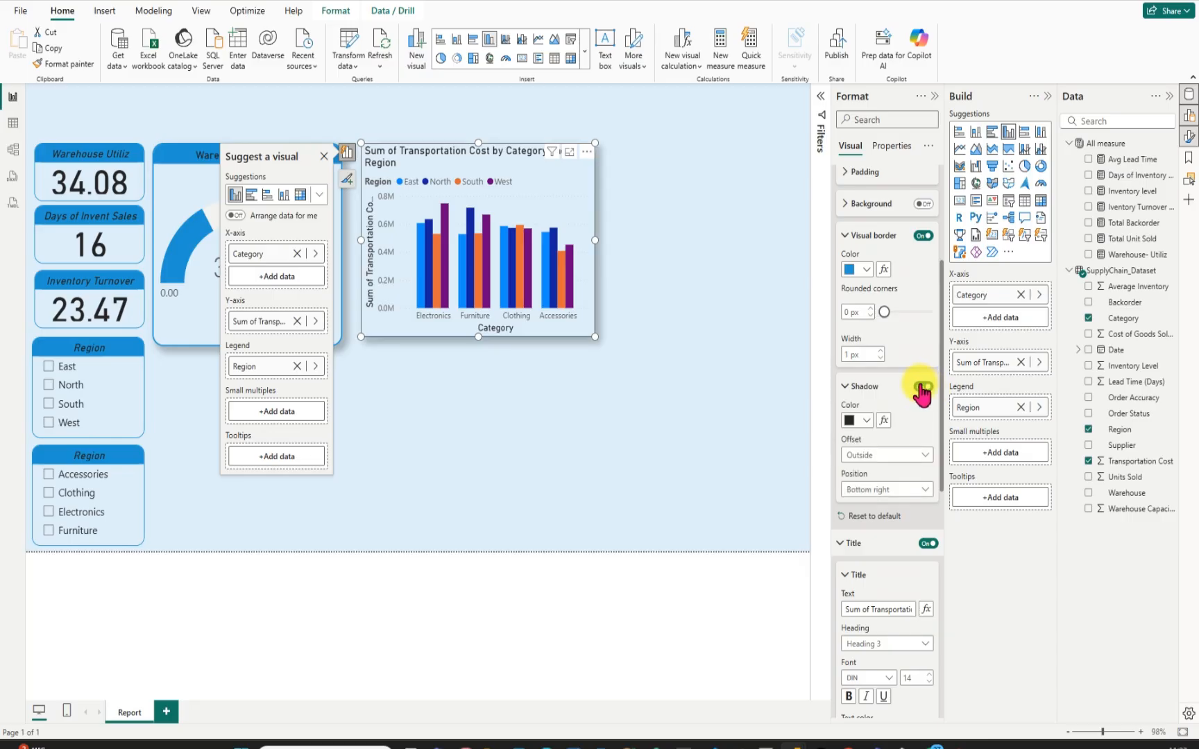
{"action": "left_click", "coordinate": [867, 421]}
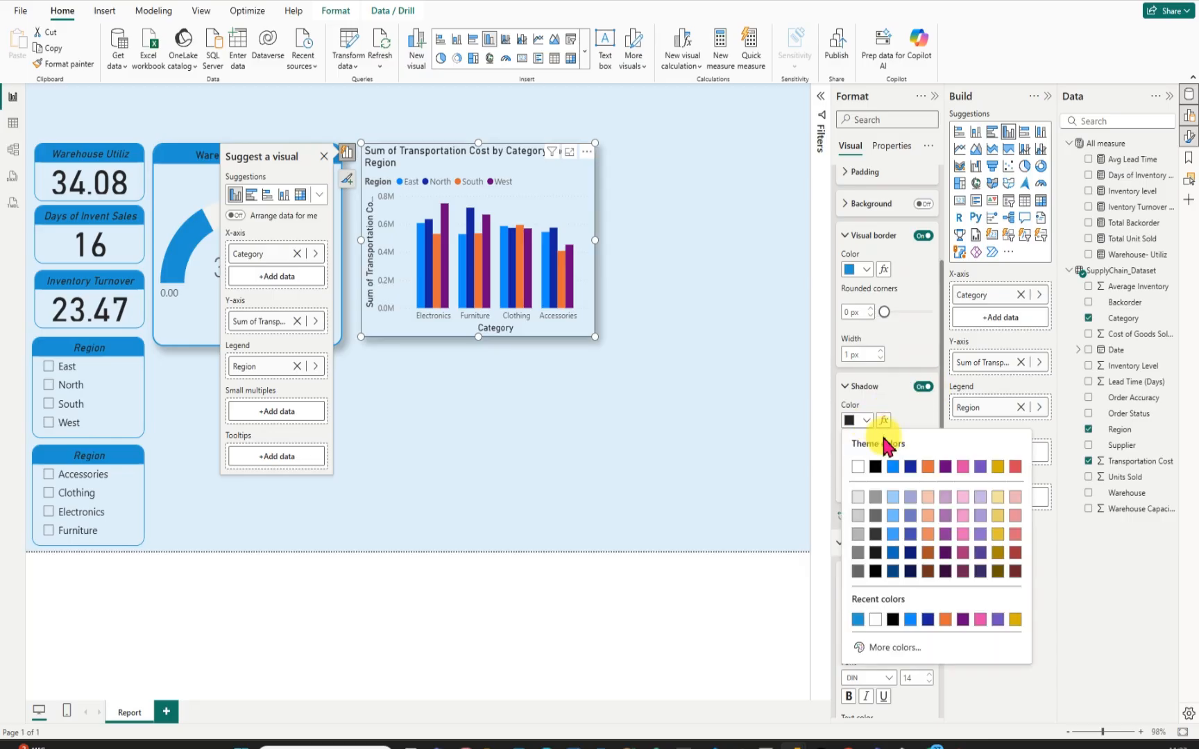
{"action": "left_click", "coordinate": [892, 642]}
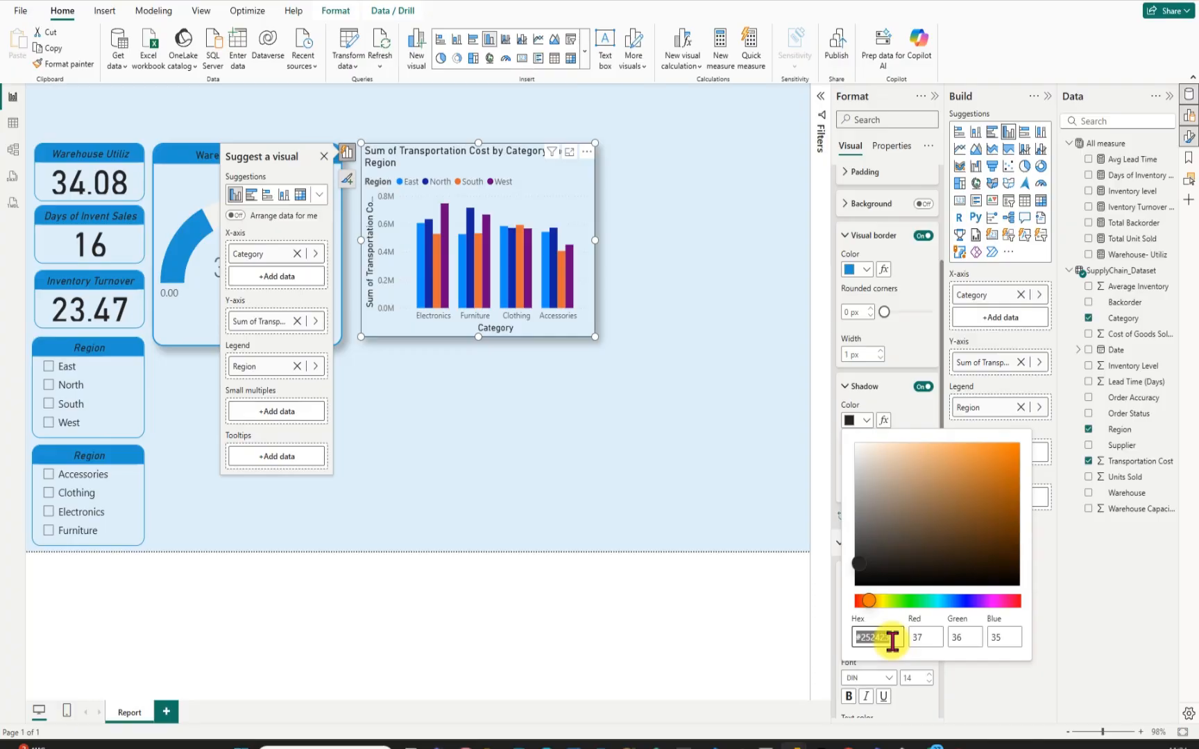
{"action": "key", "text": "BackSpace"}
{"action": "type", "text": "#1E94D2"}
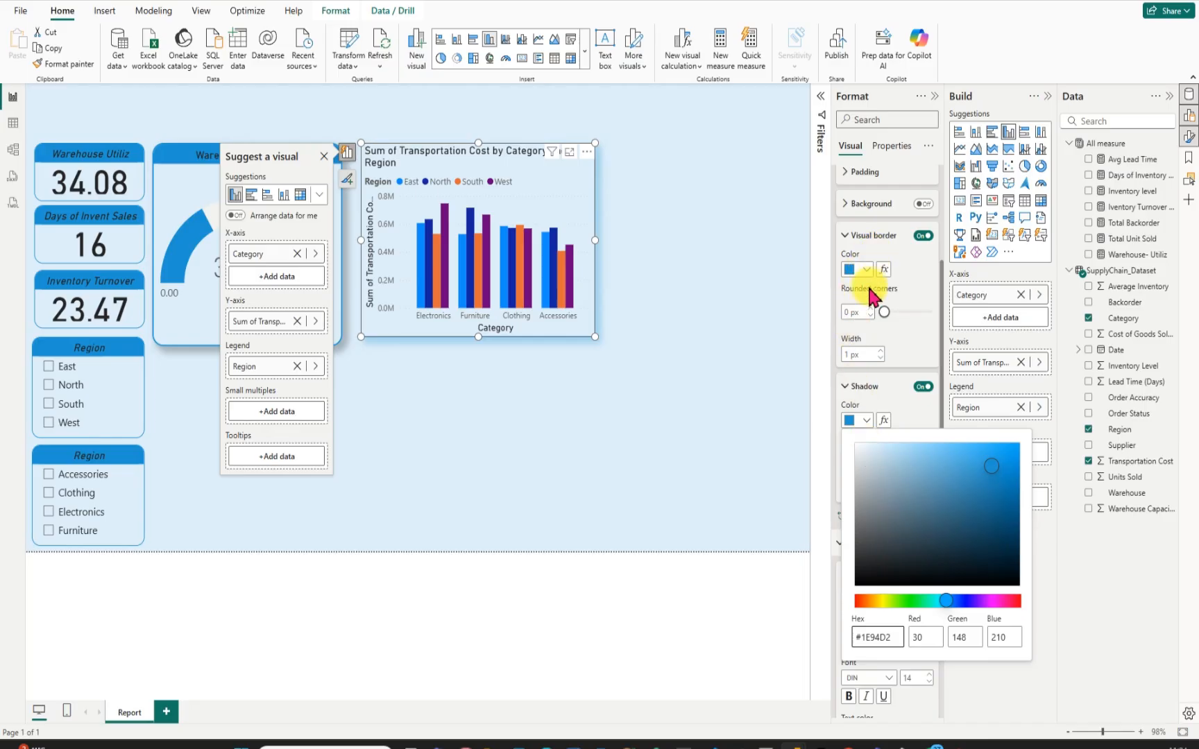
{"action": "left_click", "coordinate": [848, 312]}
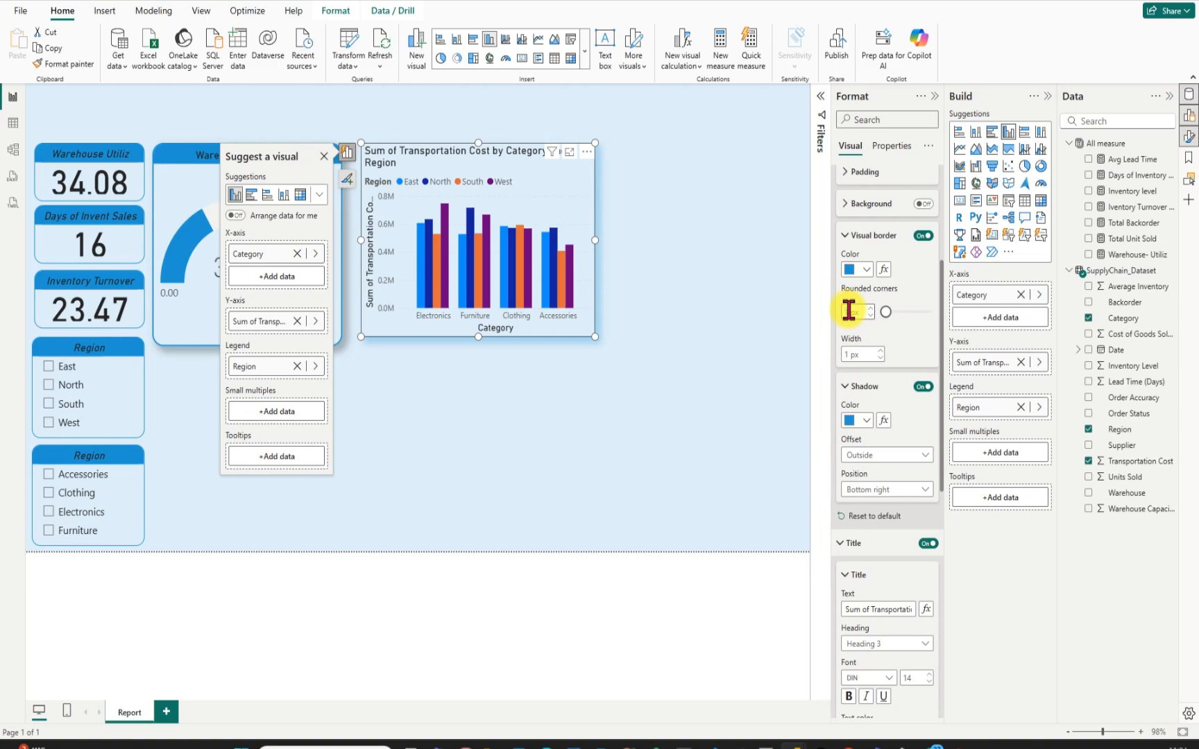
{"action": "type", "text": "18"}
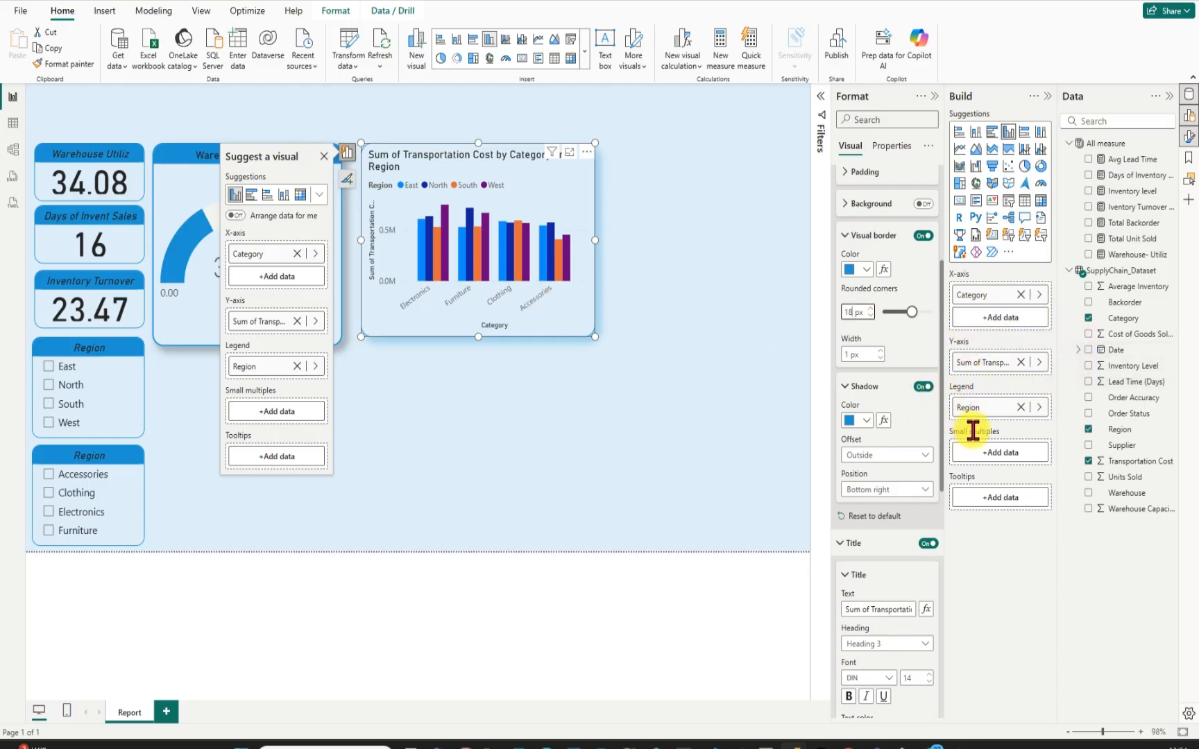
Swap the column chart's fields to Region on the X-axis and Category as legend, and extend its lower edge level with the gauge.
{"action": "left_click", "coordinate": [1020, 294]}
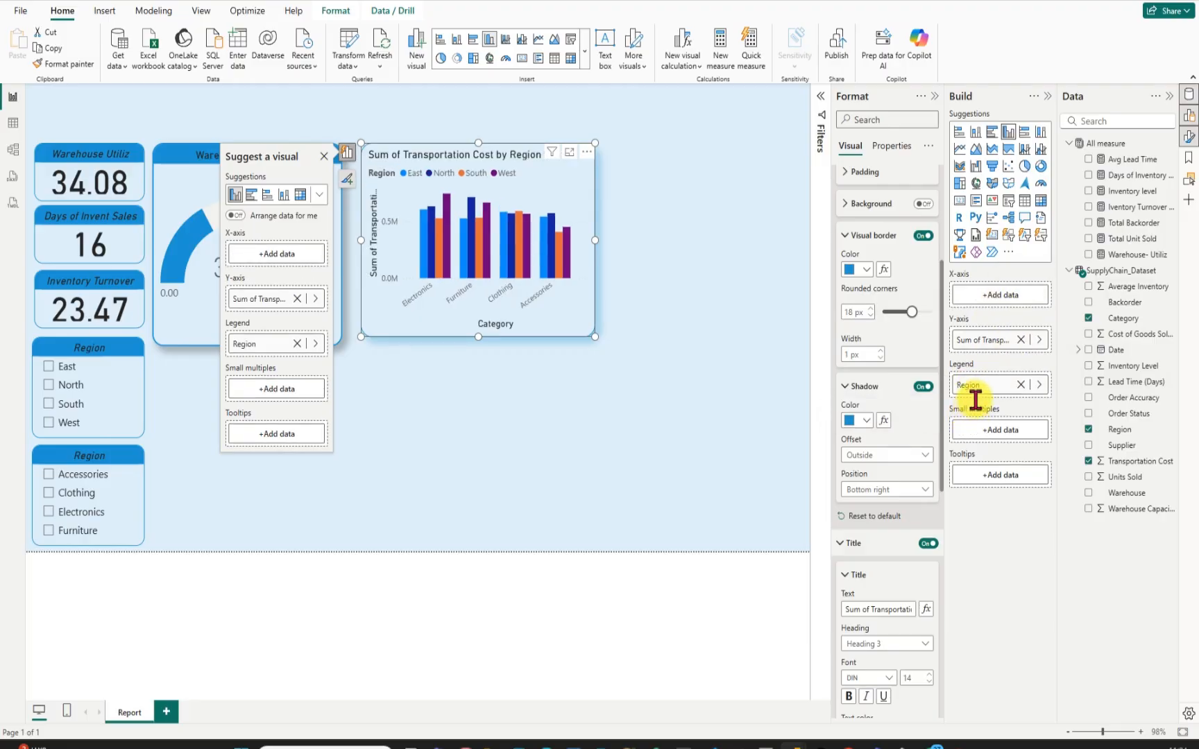
{"action": "left_click_drag", "start_coordinate": [977, 386], "coordinate": [992, 295]}
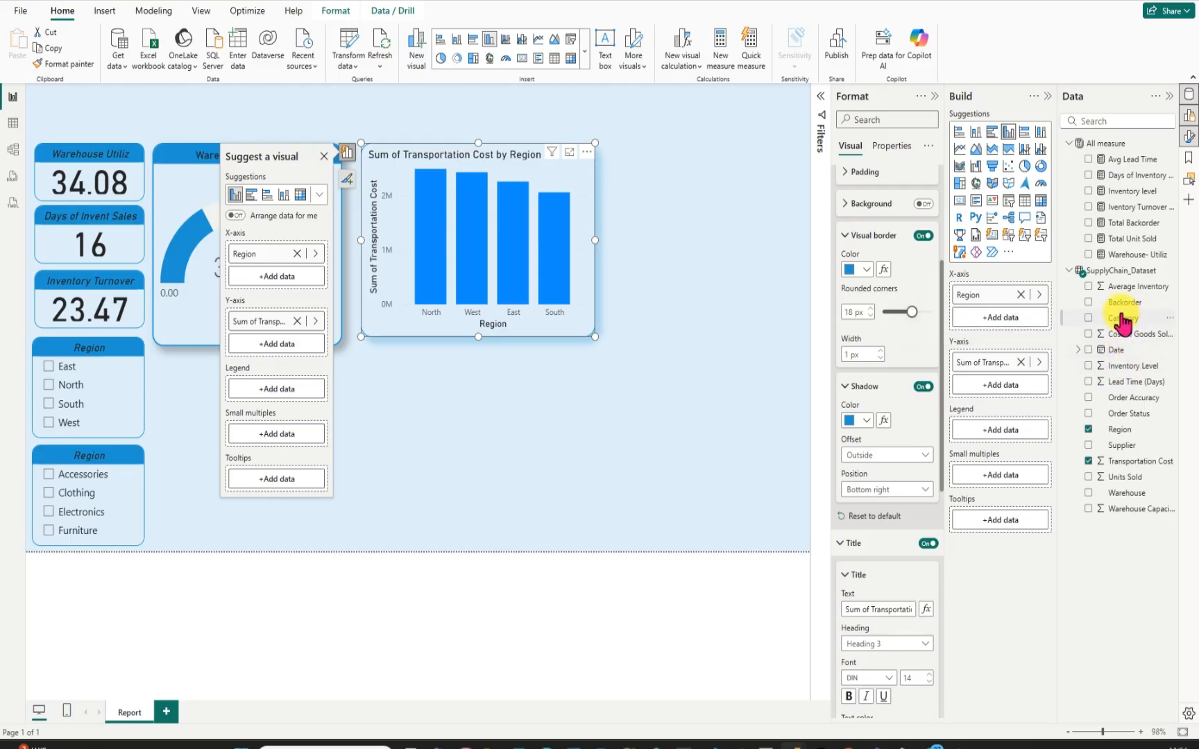
{"action": "left_click_drag", "start_coordinate": [1122, 323], "coordinate": [999, 433]}
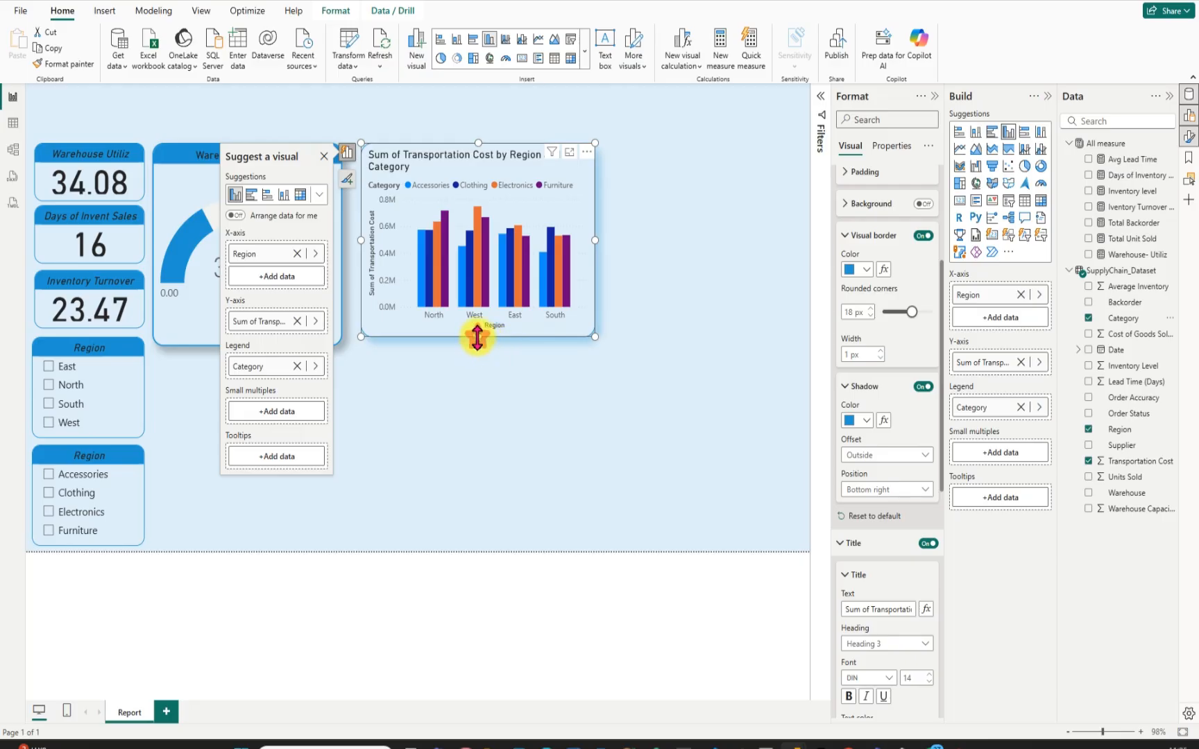
{"action": "left_click_drag", "start_coordinate": [477, 337], "coordinate": [476, 354]}
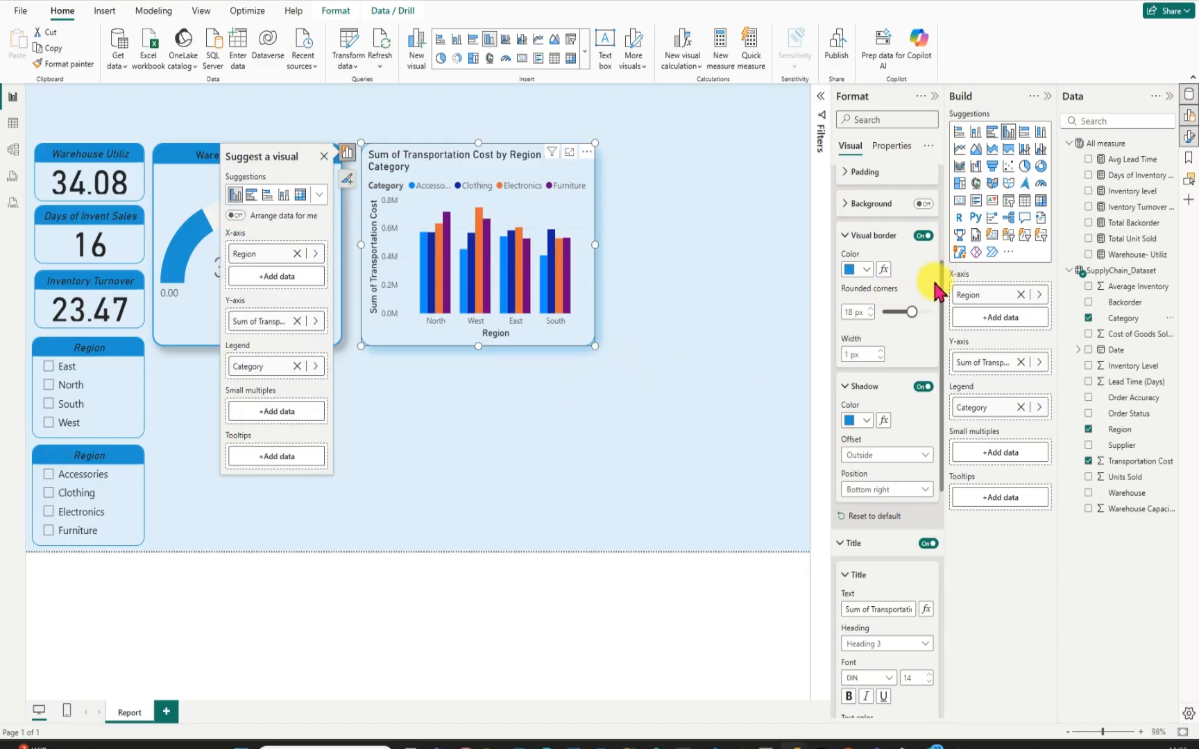
Remove "Sum of" from the column chart's title text and set the title's background colour to #1E94D2.
{"action": "left_click_drag", "start_coordinate": [945, 292], "coordinate": [942, 401]}
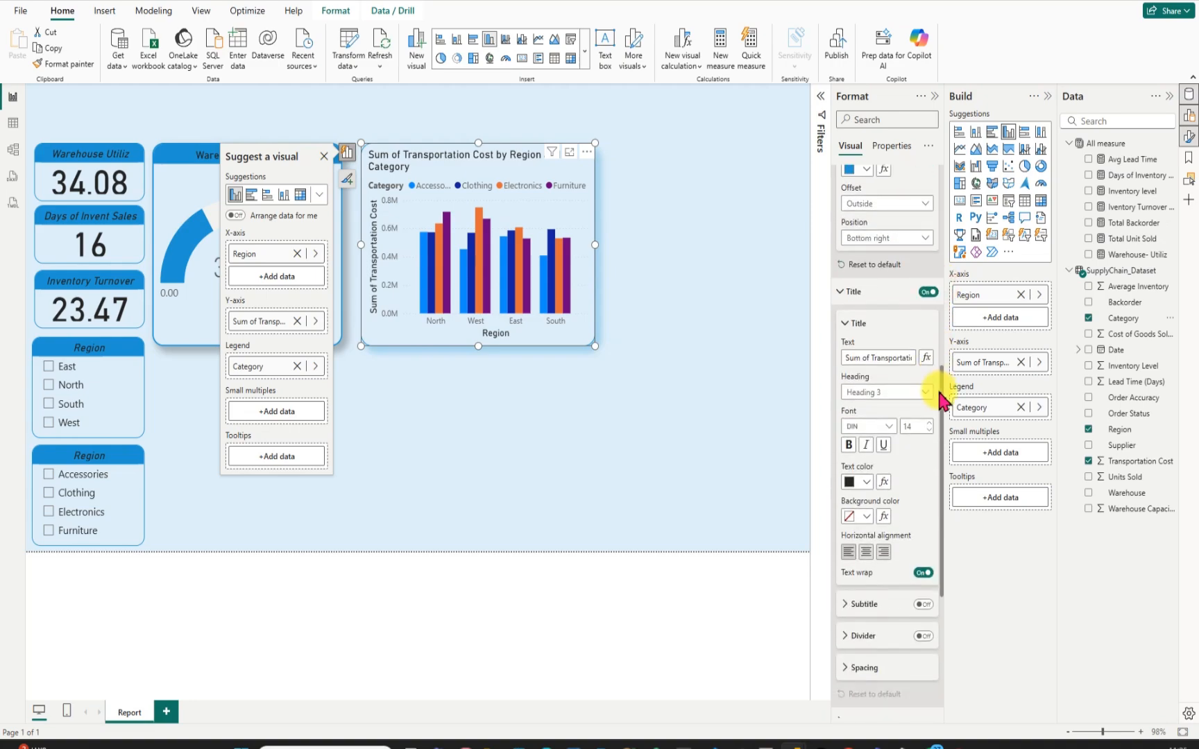
{"action": "left_click", "coordinate": [870, 357]}
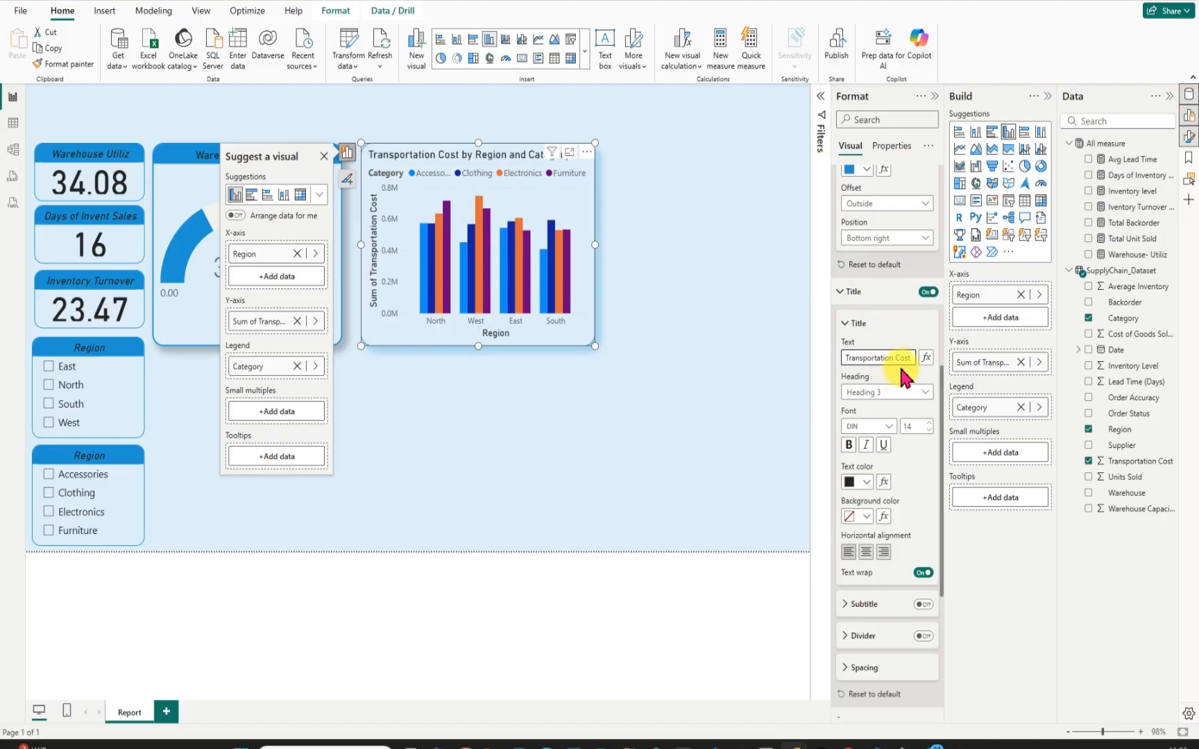
{"action": "left_click", "coordinate": [867, 516]}
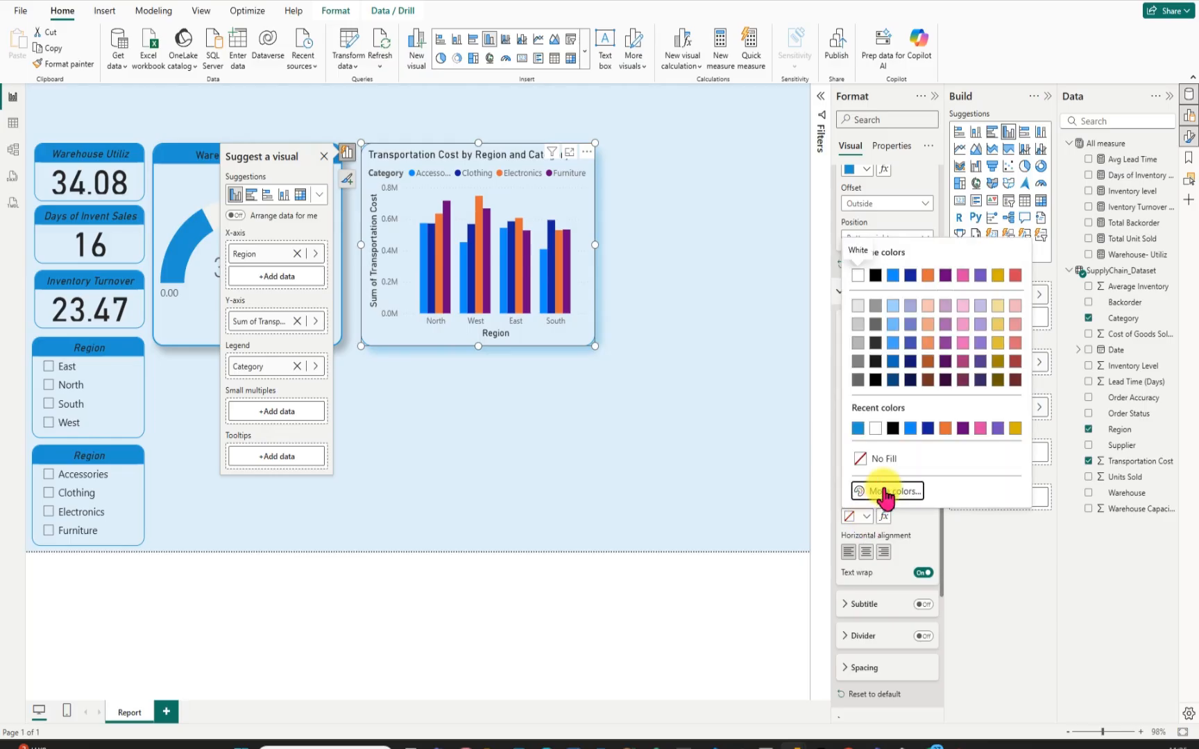
{"action": "left_click", "coordinate": [884, 492]}
{"action": "key", "text": "BackSpace"}
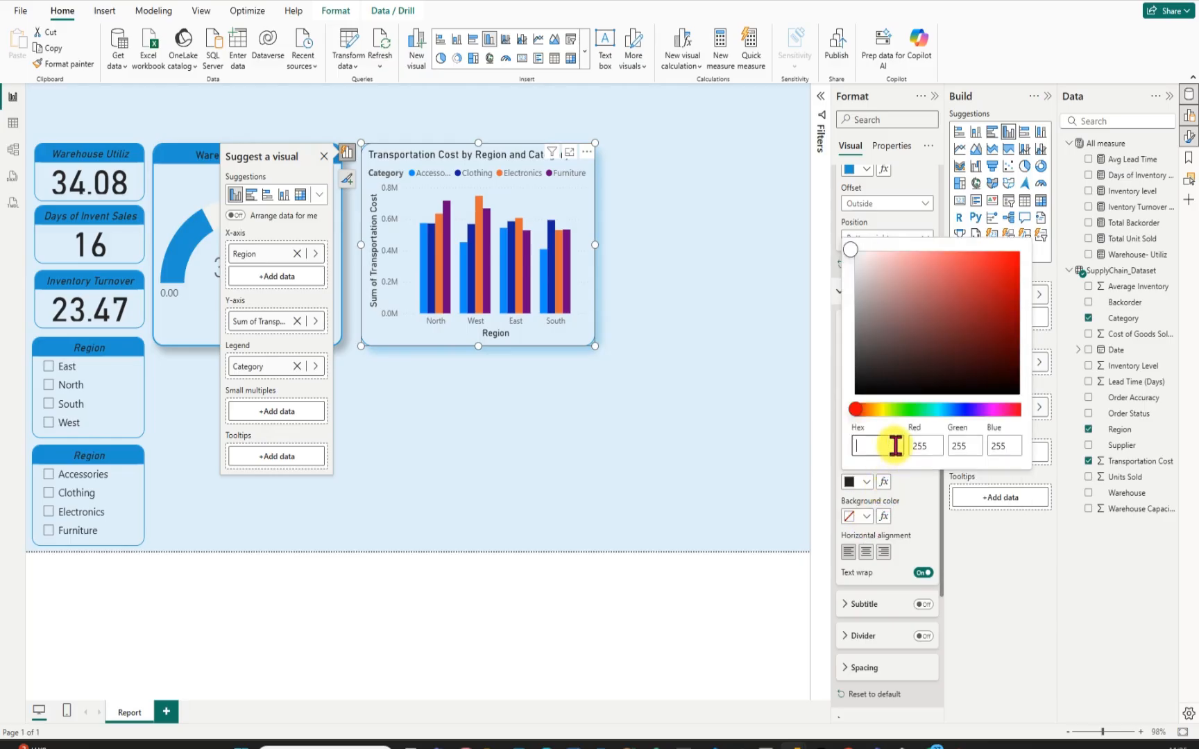
{"action": "type", "text": "#1E94D2"}
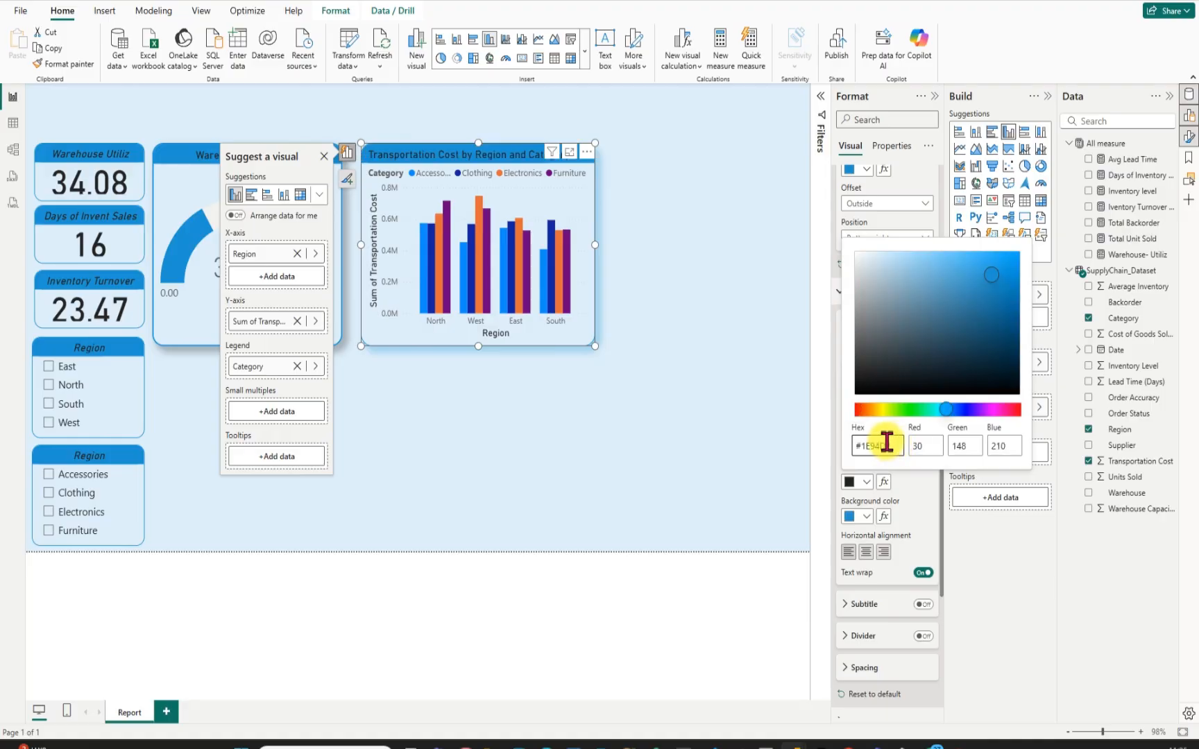
{"action": "left_click", "coordinate": [940, 554]}
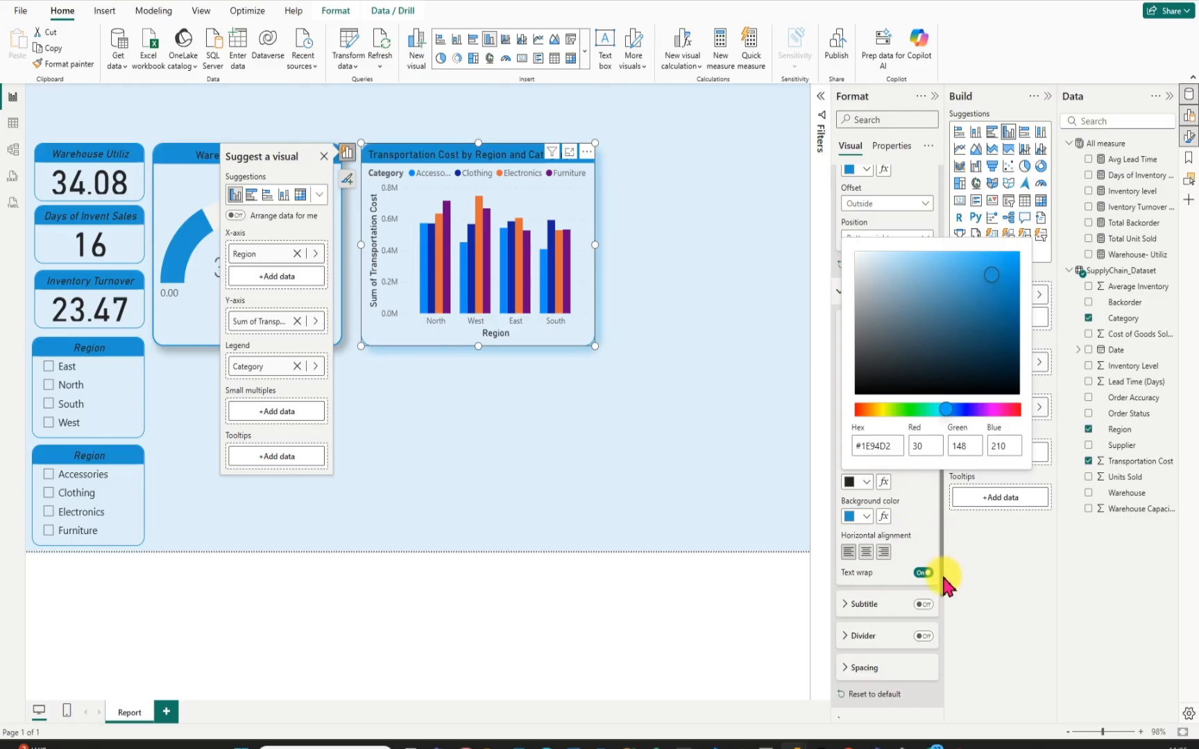
{"action": "left_click", "coordinate": [958, 546]}
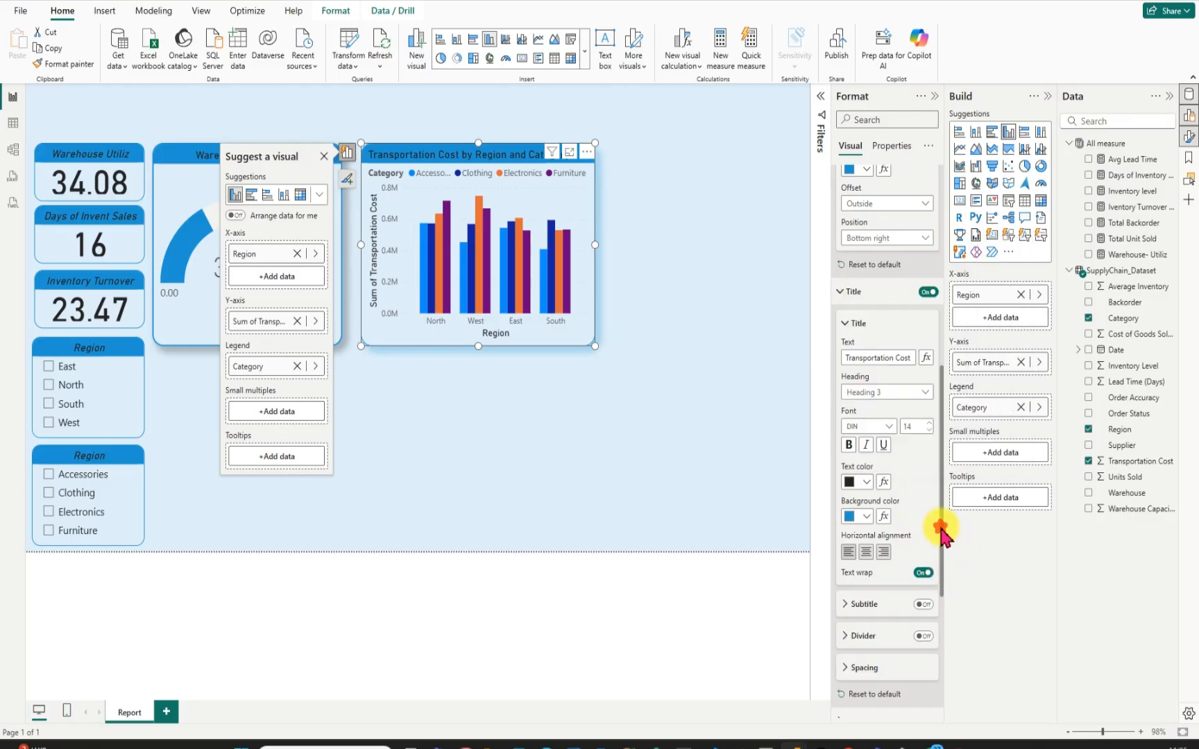
Set the column chart's legend position to Center right and turn off the legend title.
{"action": "left_click_drag", "start_coordinate": [942, 529], "coordinate": [945, 652]}
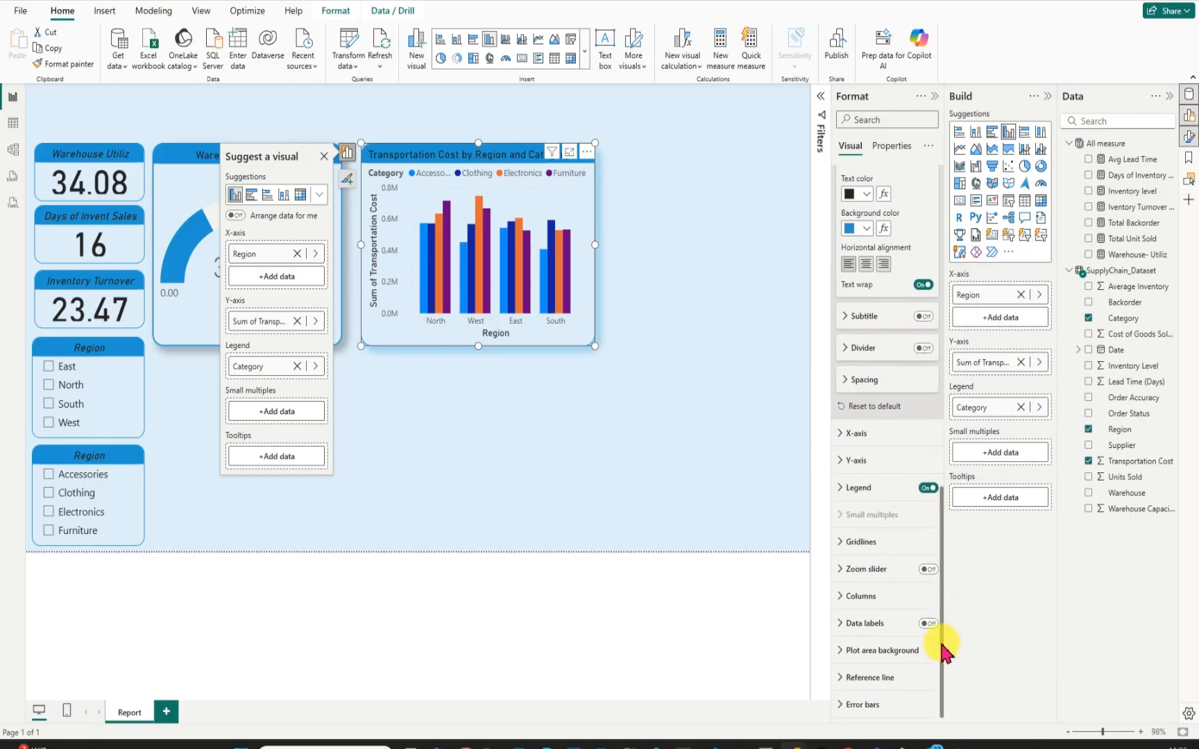
{"action": "left_click", "coordinate": [837, 489]}
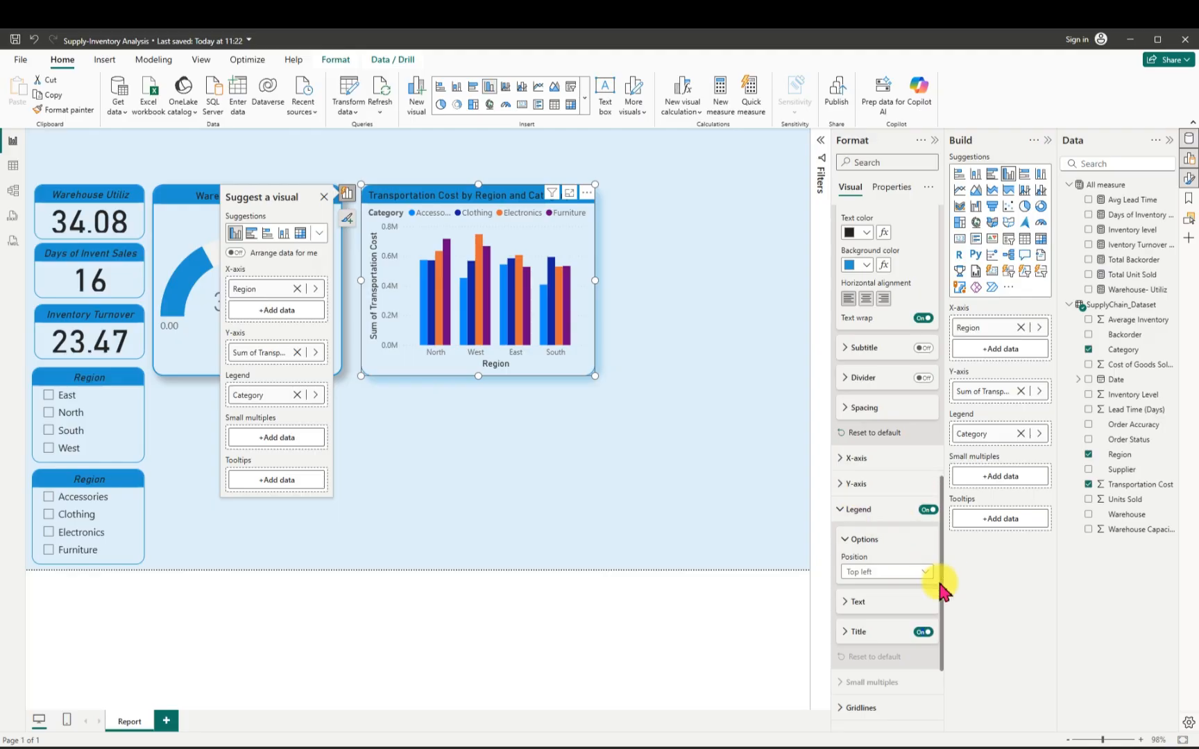
{"action": "left_click_drag", "start_coordinate": [942, 590], "coordinate": [940, 616]}
{"action": "left_click", "coordinate": [922, 495]}
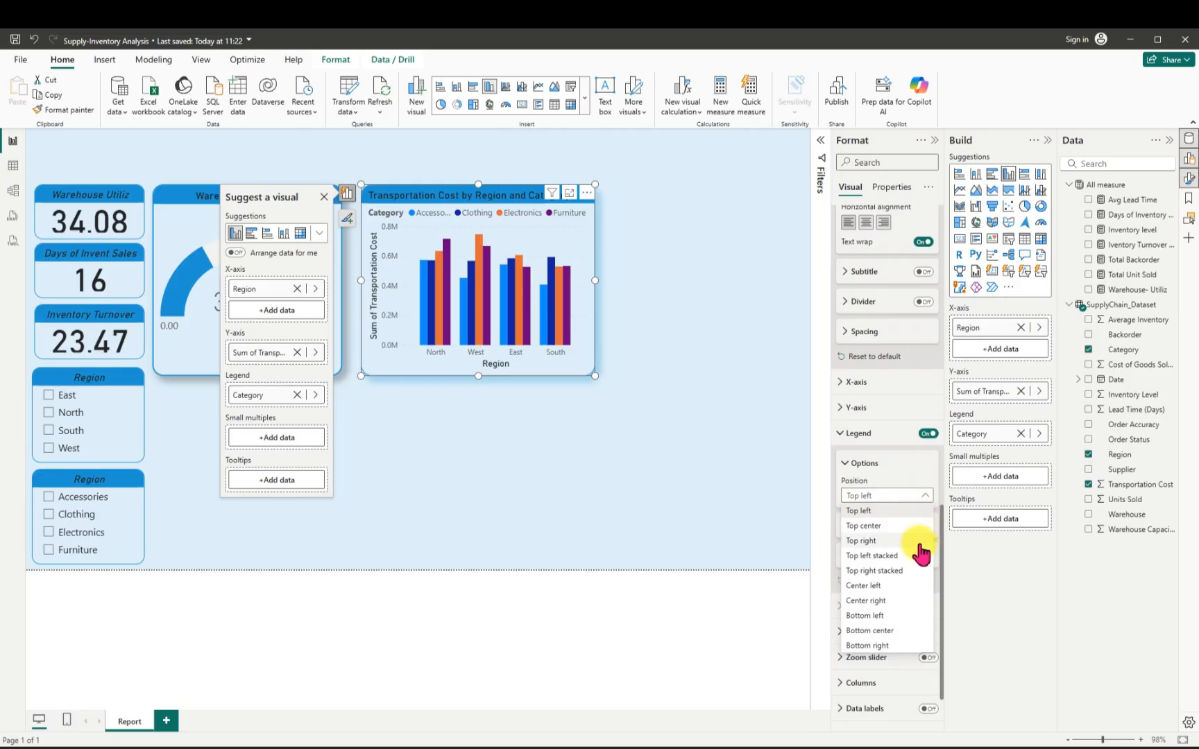
{"action": "left_click", "coordinate": [879, 600]}
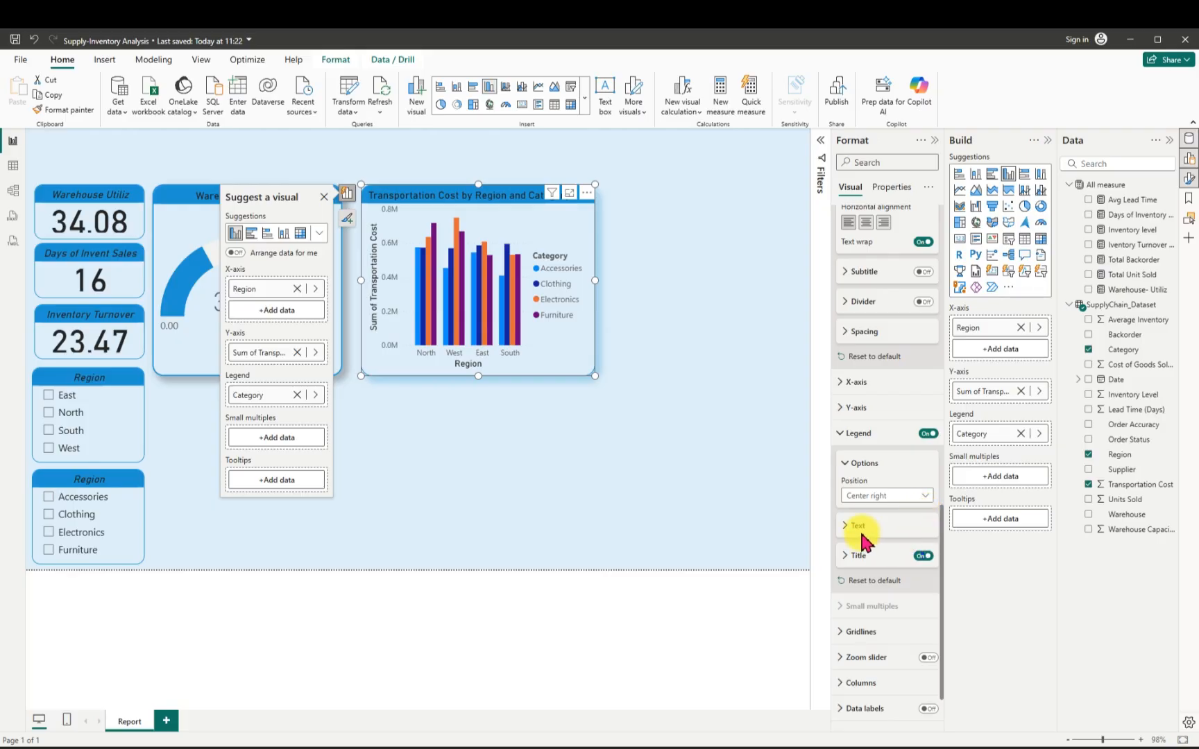
{"action": "left_click", "coordinate": [923, 555]}
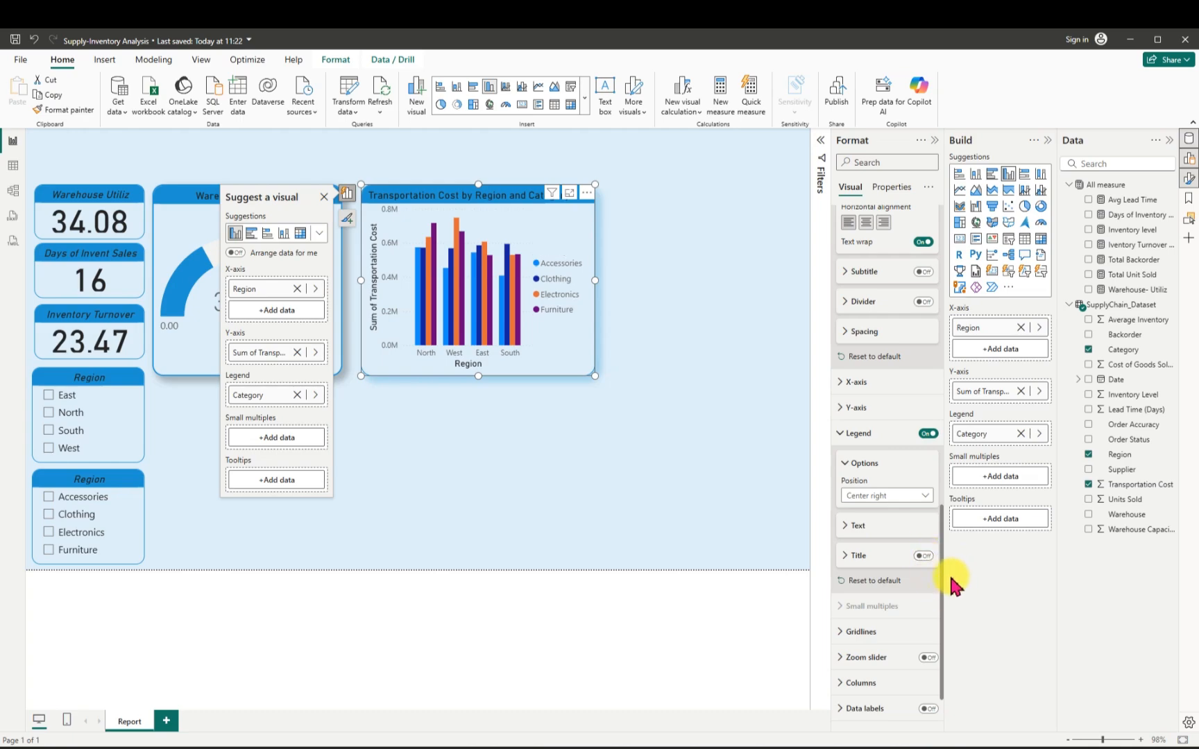
Turn off the X-axis title and the Y-axis title of the column chart.
{"action": "scroll", "coordinate": [941, 592], "scroll_direction": "down", "scroll_amount": 1}
{"action": "left_click_drag", "start_coordinate": [940, 589], "coordinate": [940, 580]}
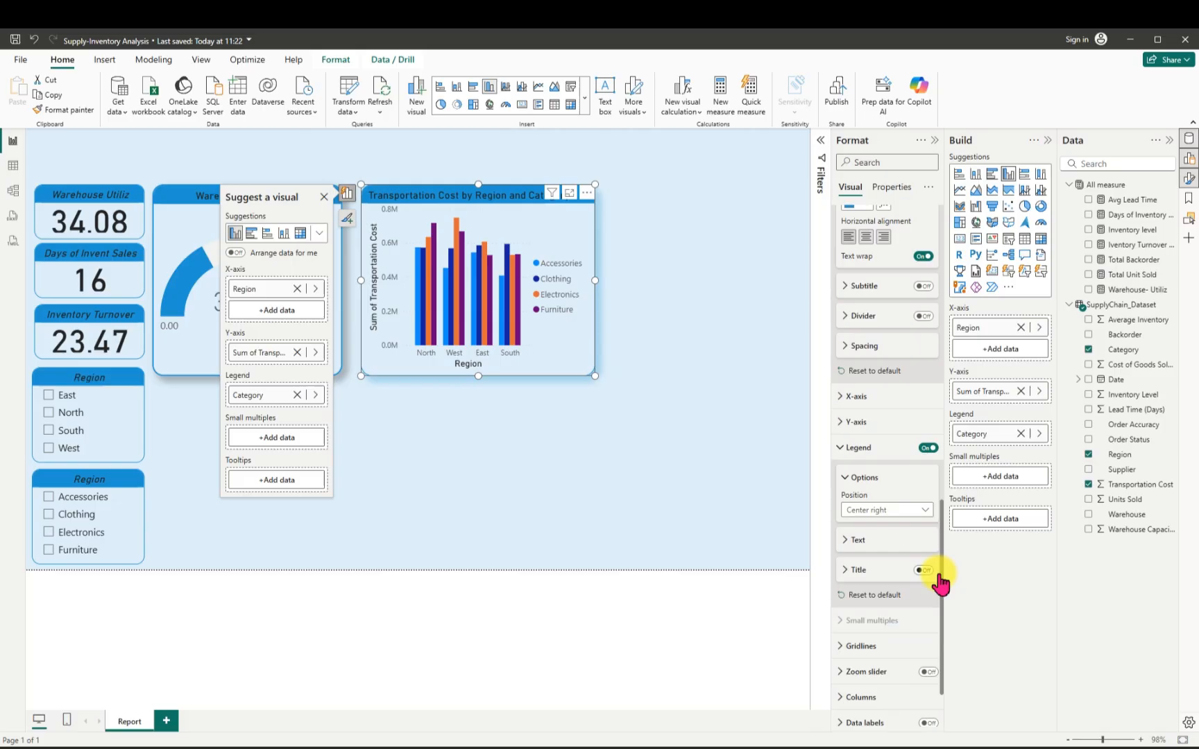
{"action": "left_click", "coordinate": [844, 401]}
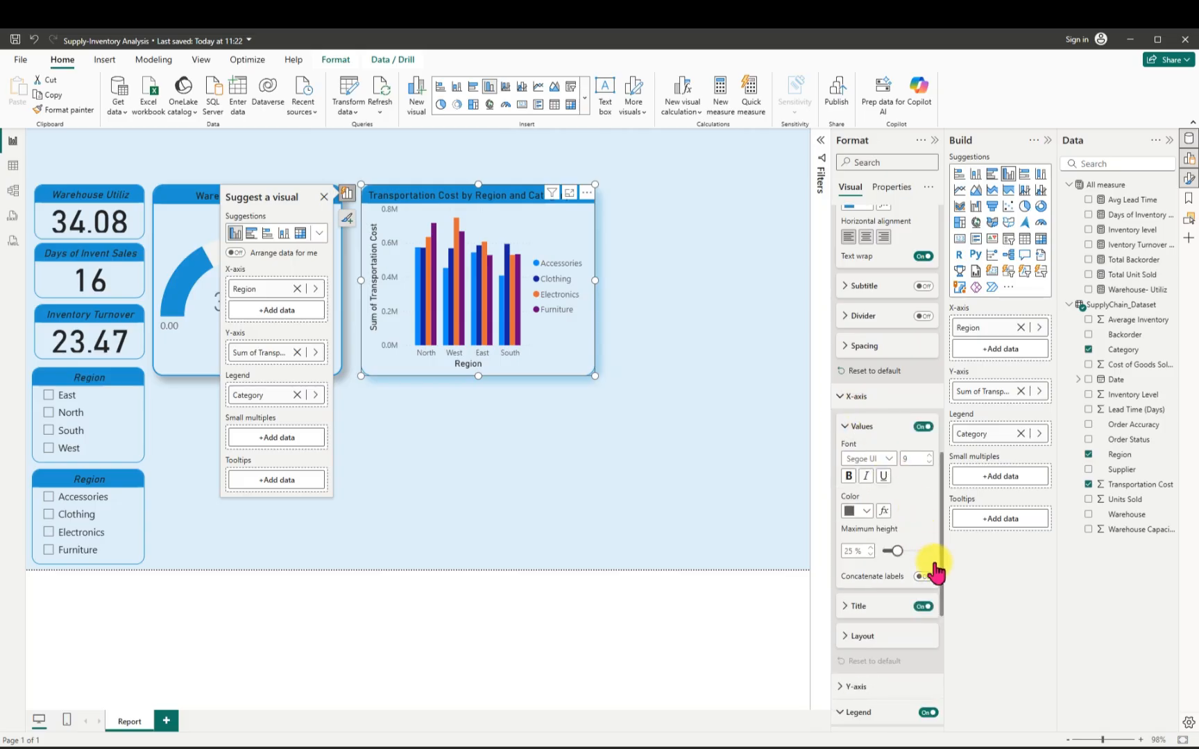
{"action": "left_click", "coordinate": [923, 607]}
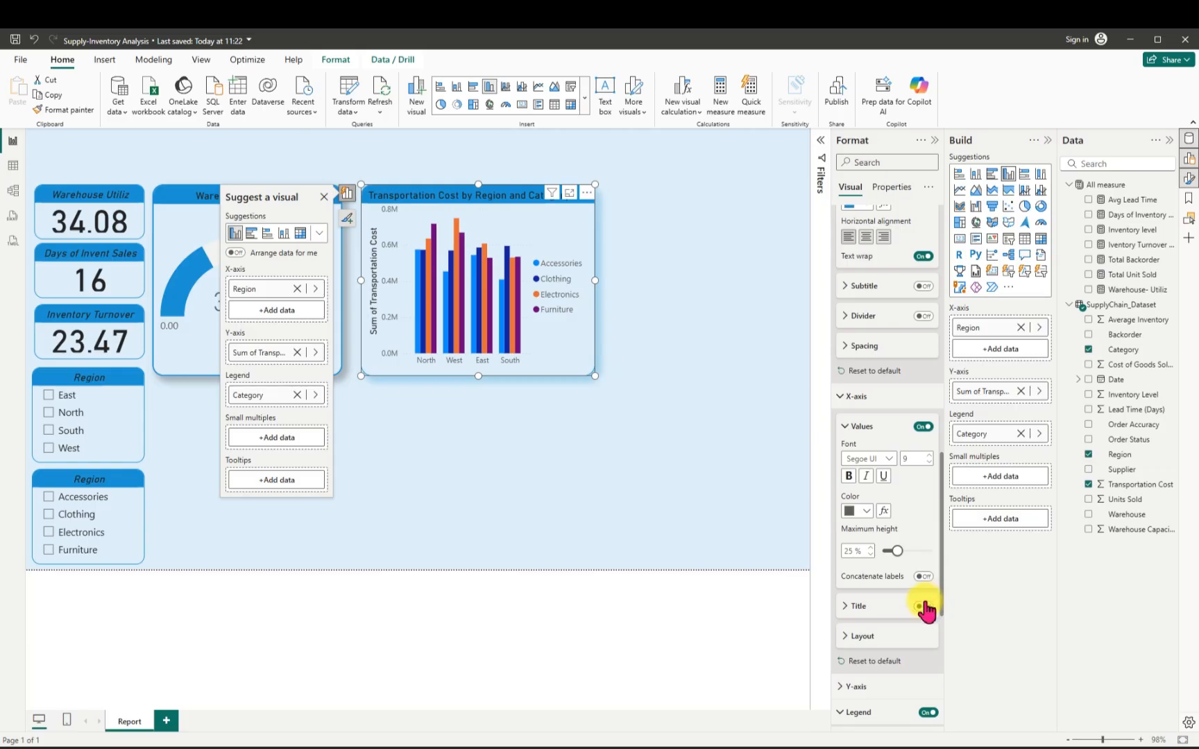
{"action": "left_click_drag", "start_coordinate": [941, 568], "coordinate": [942, 613]}
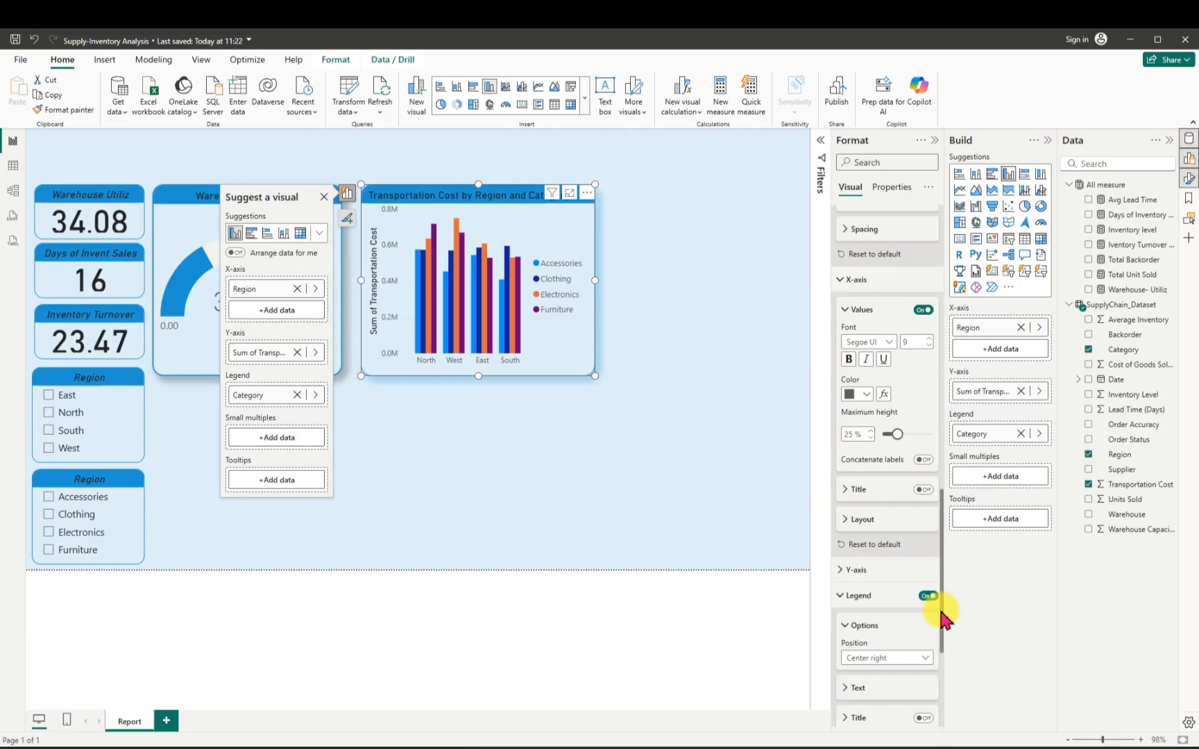
{"action": "left_click", "coordinate": [842, 571]}
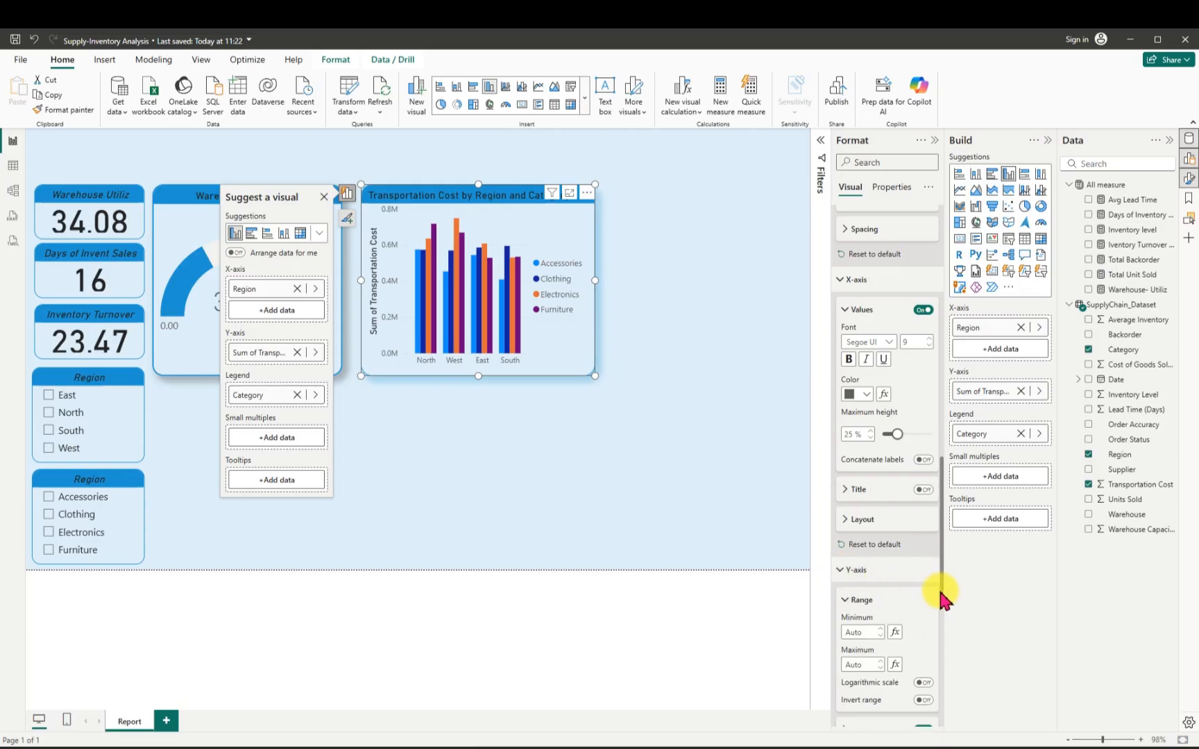
{"action": "scroll", "coordinate": [942, 607], "scroll_direction": "down", "scroll_amount": 3}
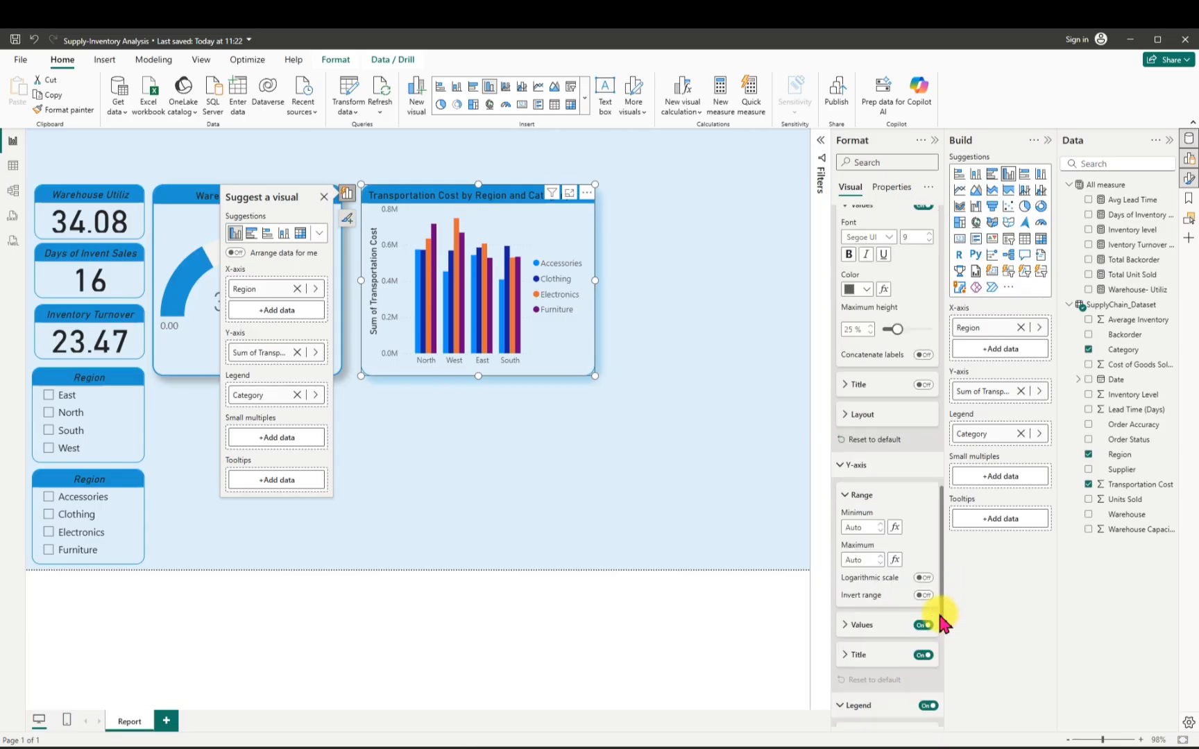
{"action": "scroll", "coordinate": [942, 621], "scroll_direction": "down", "scroll_amount": 2}
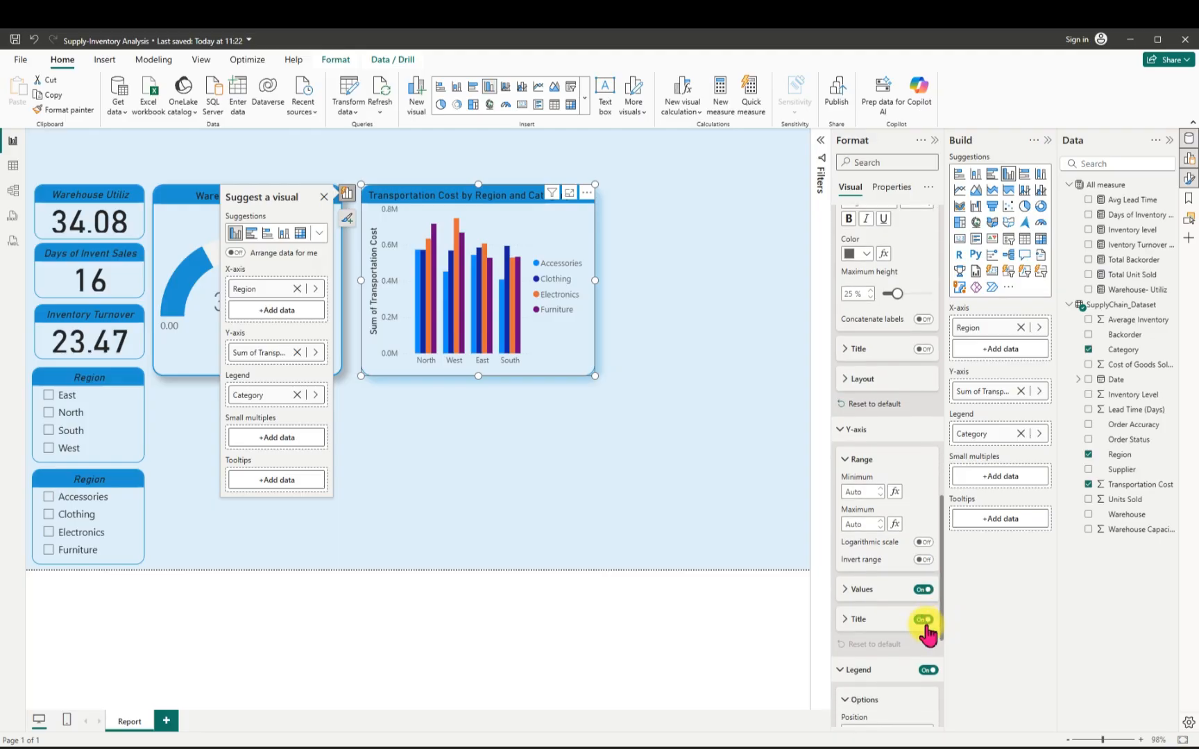
{"action": "left_click", "coordinate": [923, 621]}
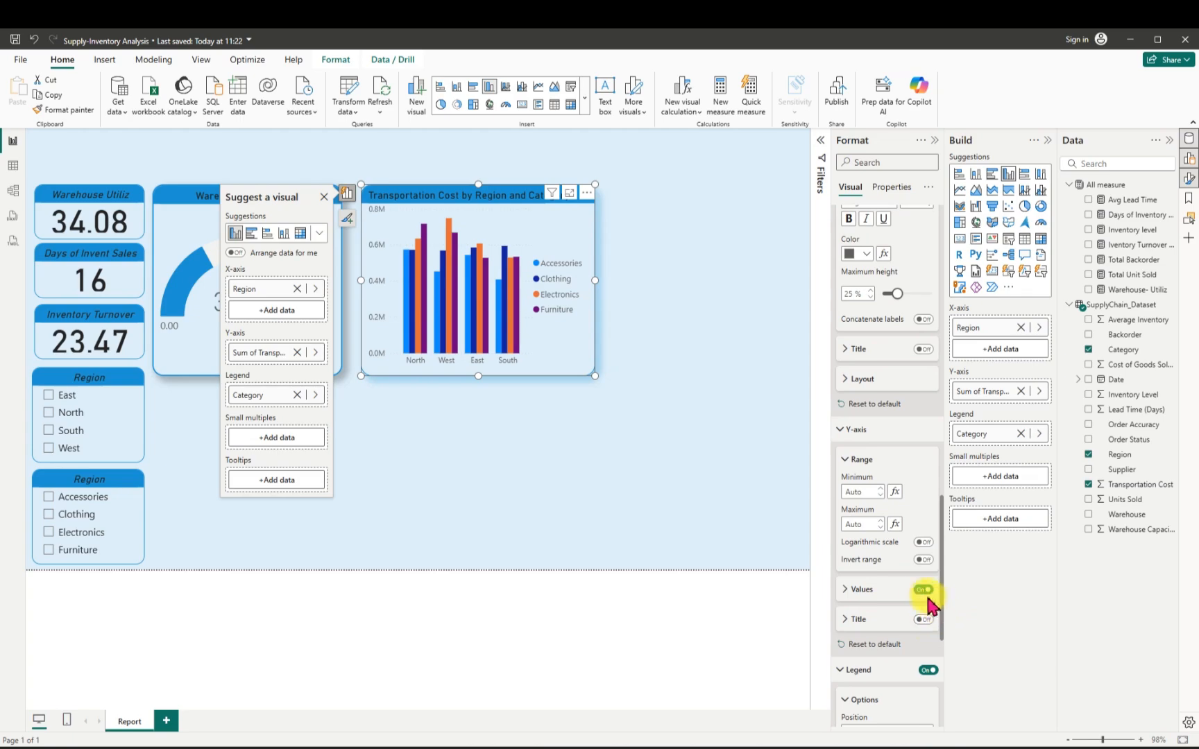
Set the display units of the column chart's Y-axis values to None.
{"action": "left_click", "coordinate": [847, 591]}
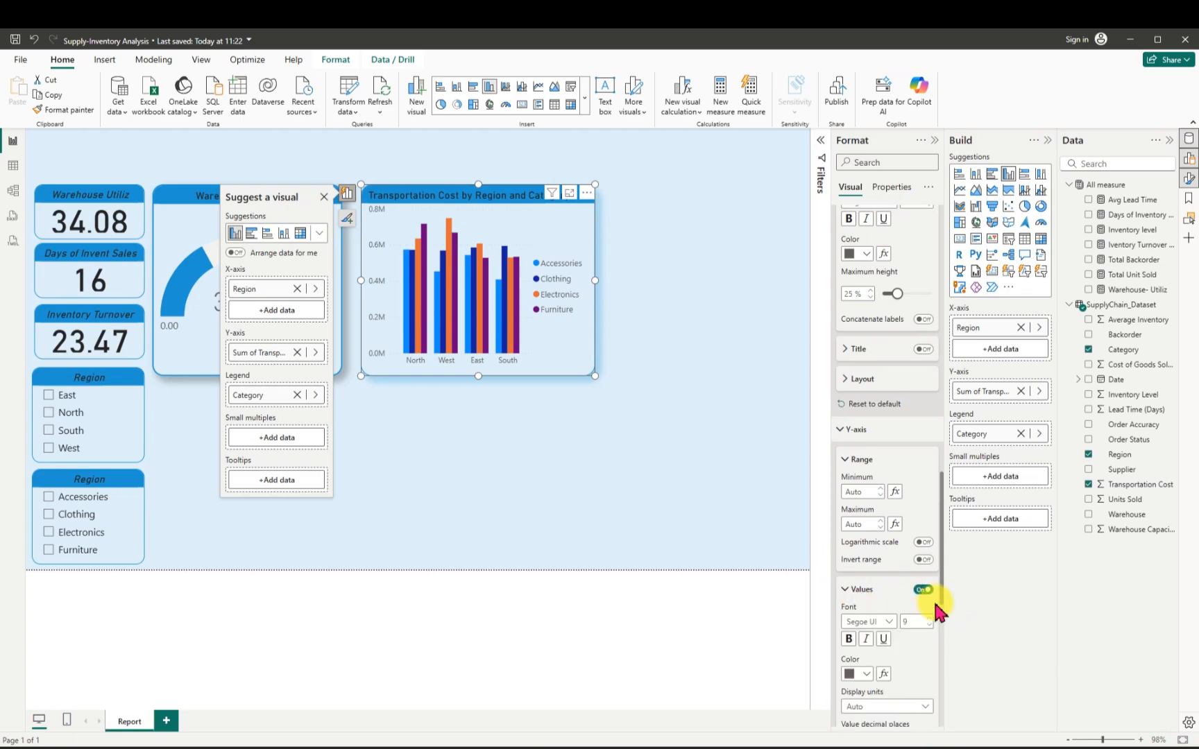
{"action": "left_click_drag", "start_coordinate": [938, 603], "coordinate": [937, 641]}
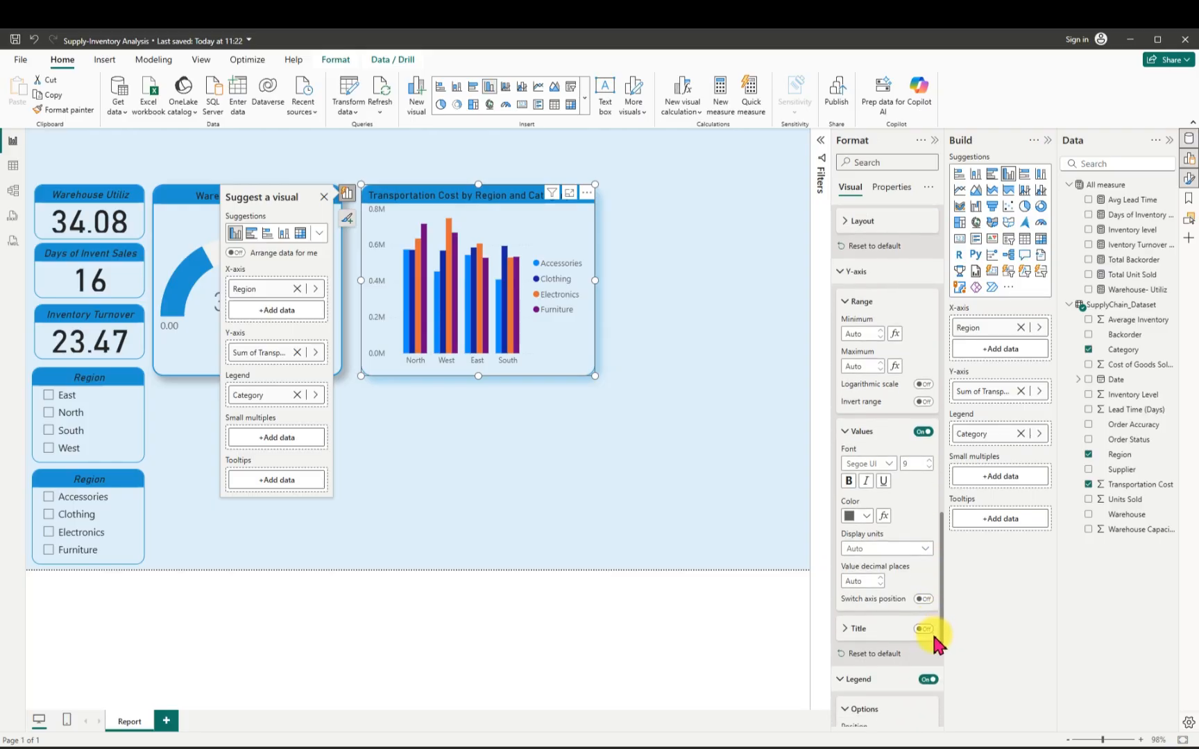
{"action": "left_click", "coordinate": [926, 549]}
{"action": "left_click", "coordinate": [867, 565]}
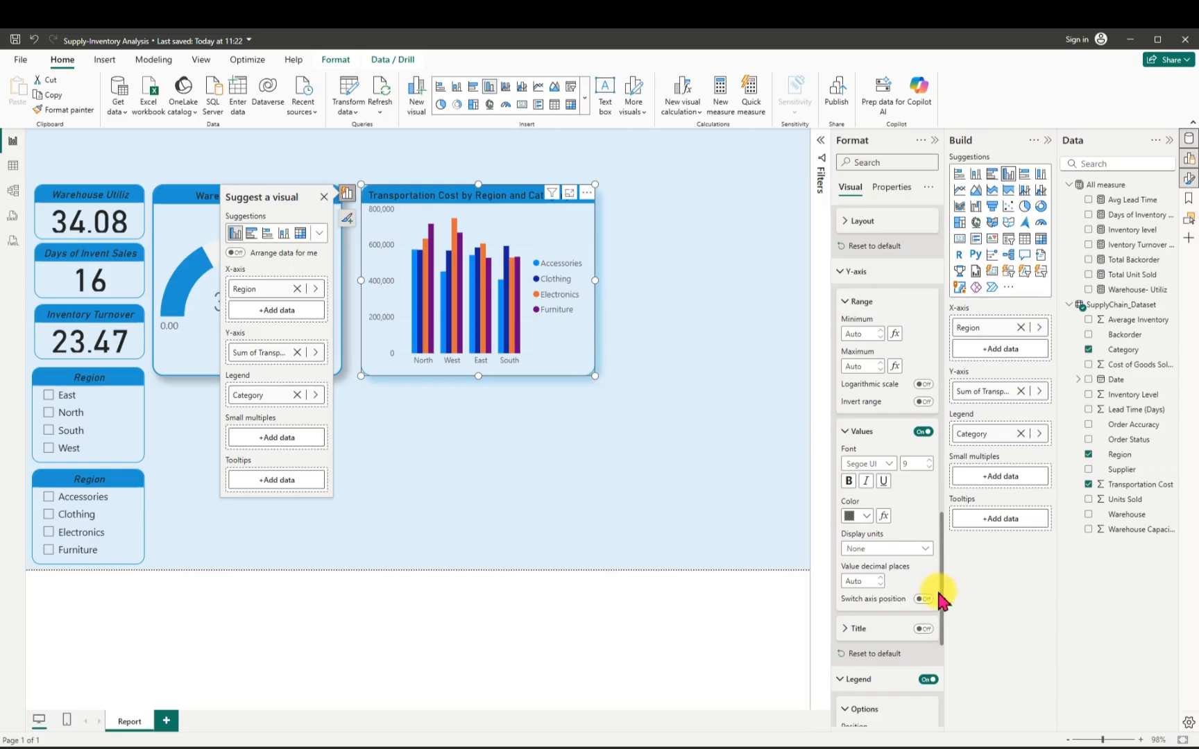
Set the colour of the column chart's horizontal gridlines to a darker grey from the theme's white shades.
{"action": "scroll", "coordinate": [941, 583], "scroll_direction": "down", "scroll_amount": 2}
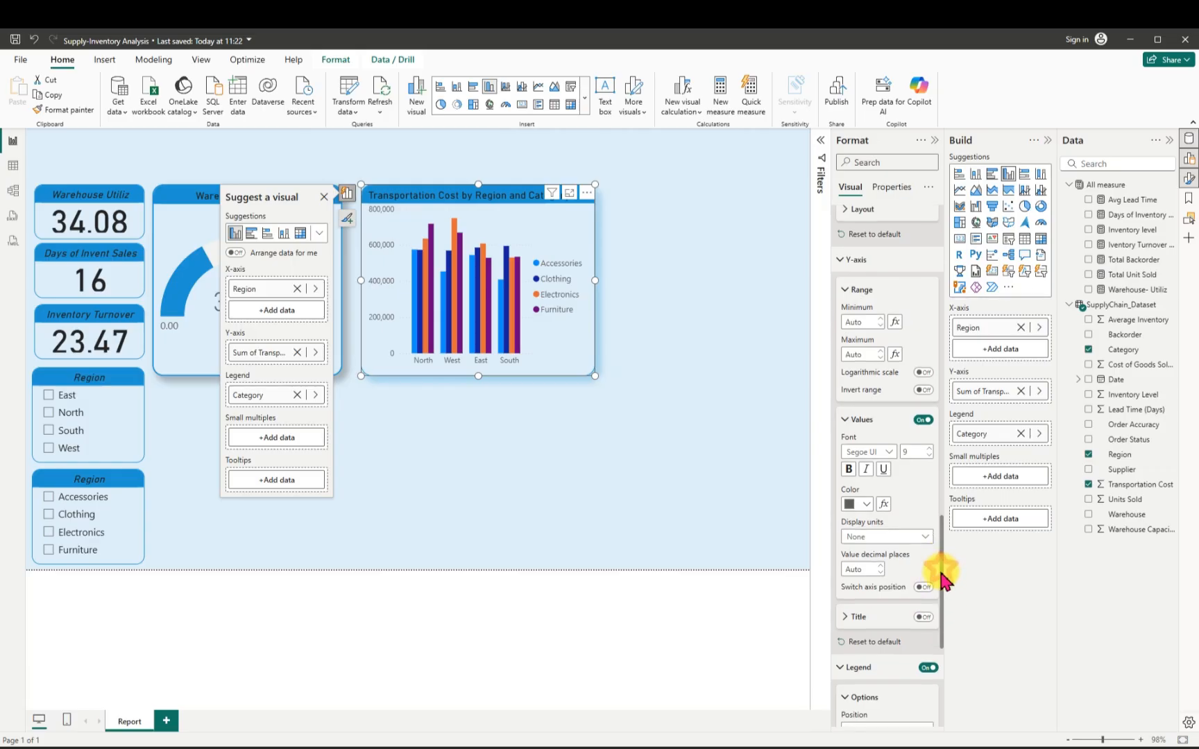
{"action": "left_click_drag", "start_coordinate": [942, 583], "coordinate": [943, 672]}
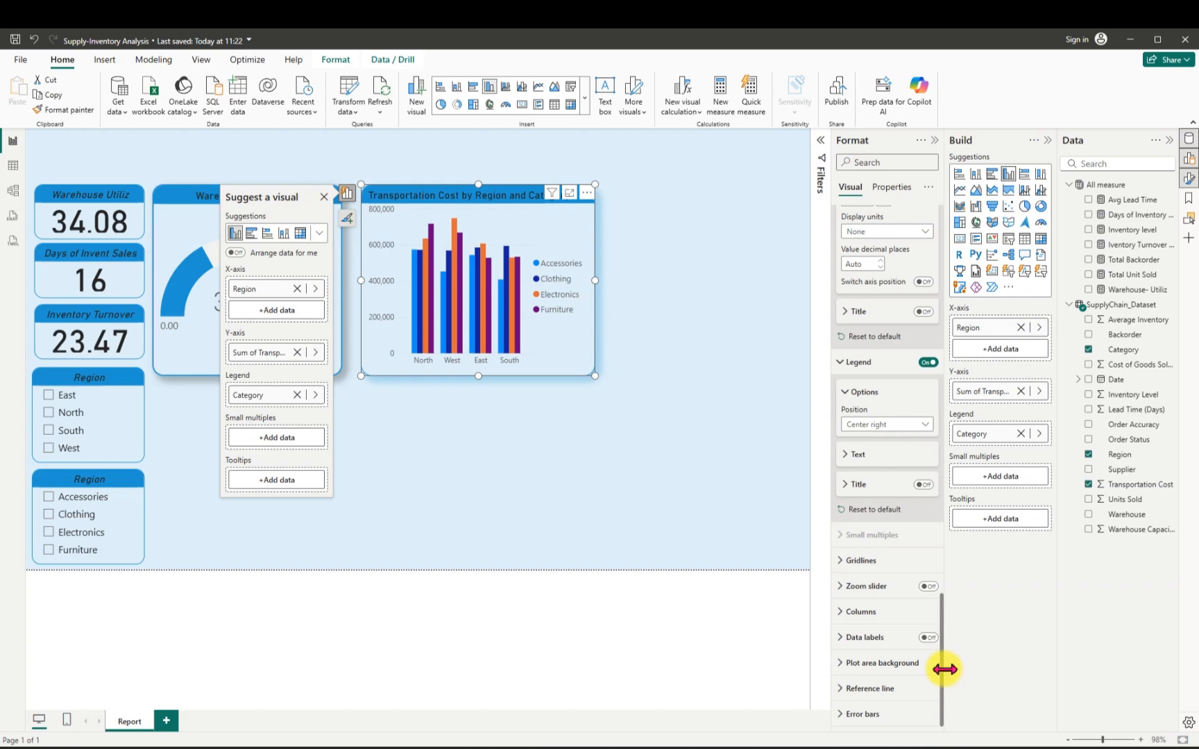
{"action": "left_click", "coordinate": [844, 562]}
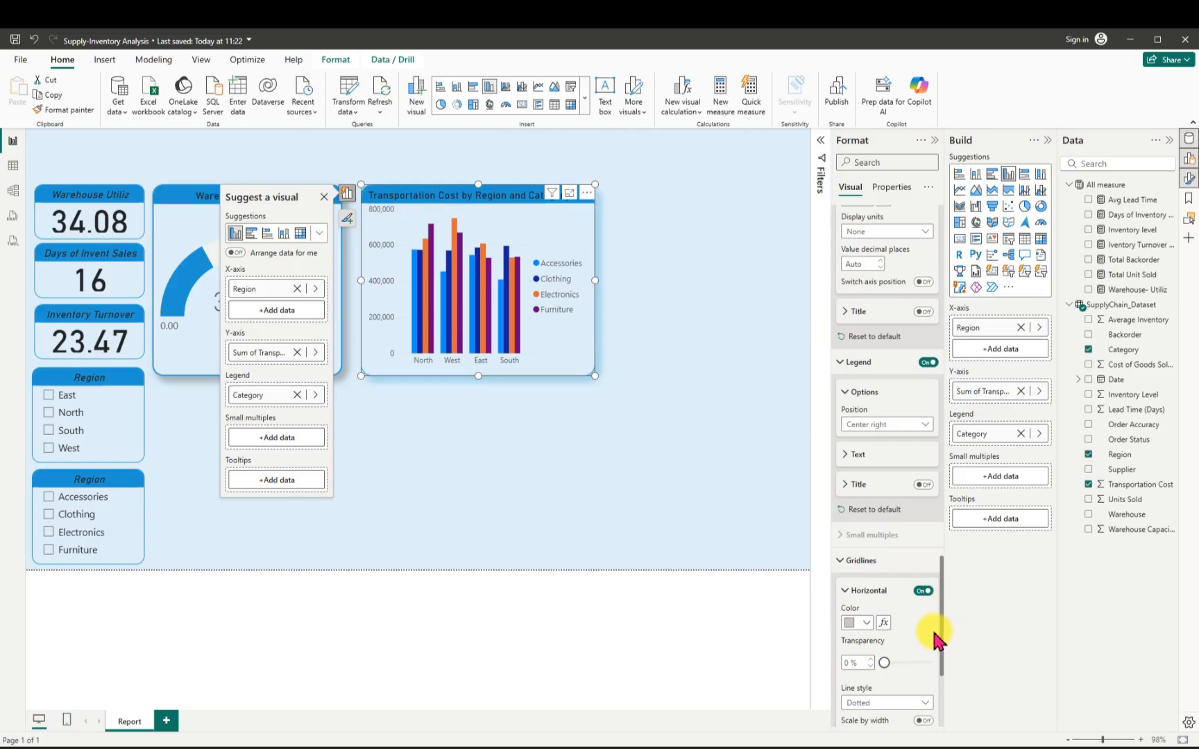
{"action": "left_click_drag", "start_coordinate": [942, 628], "coordinate": [941, 648]}
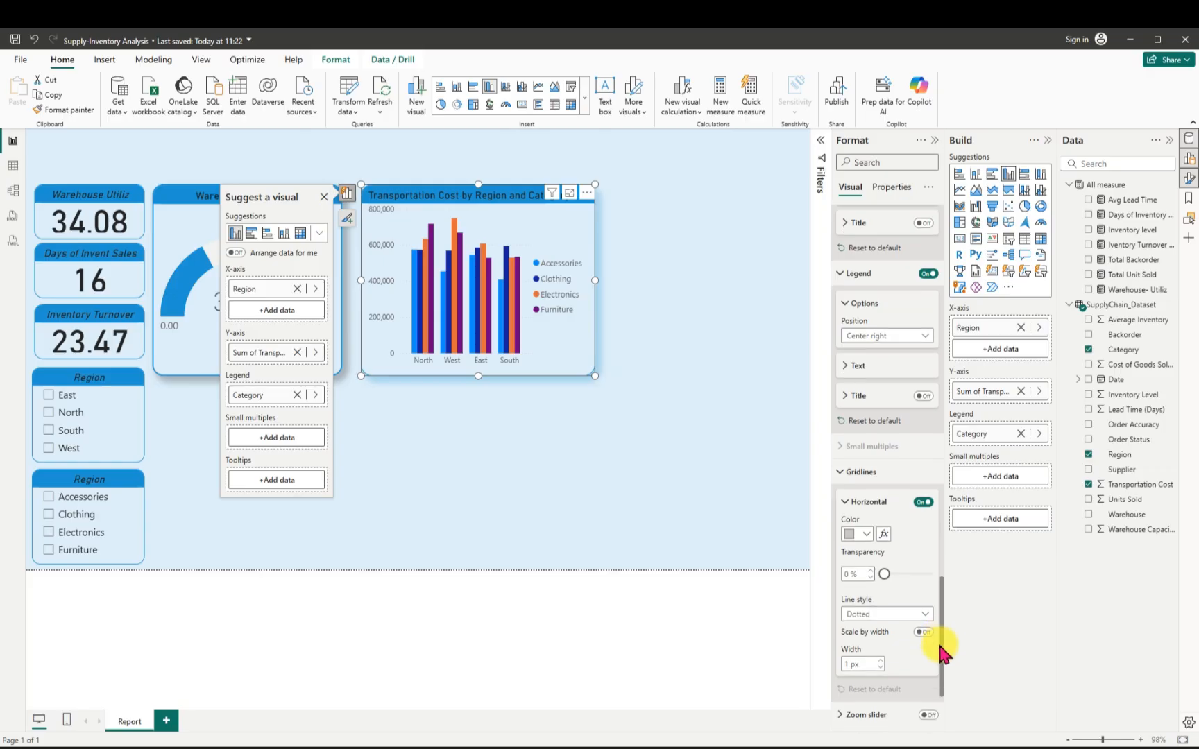
{"action": "left_click", "coordinate": [866, 536]}
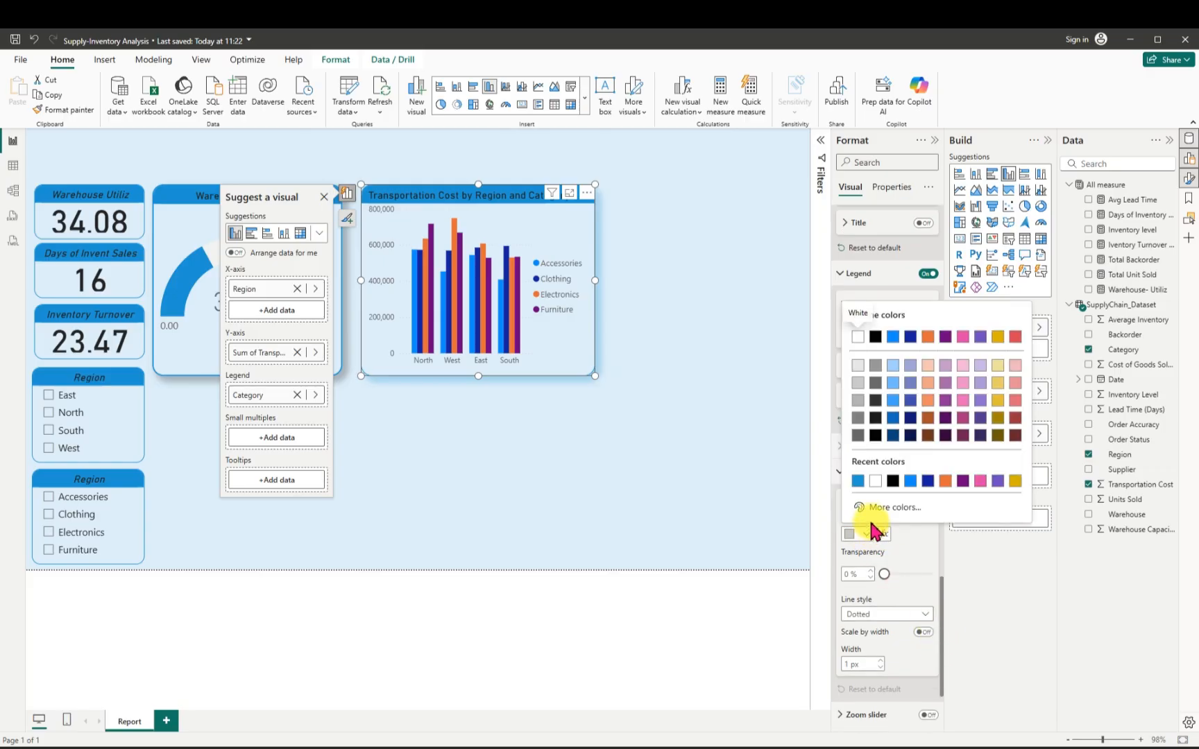
{"action": "left_click", "coordinate": [858, 419]}
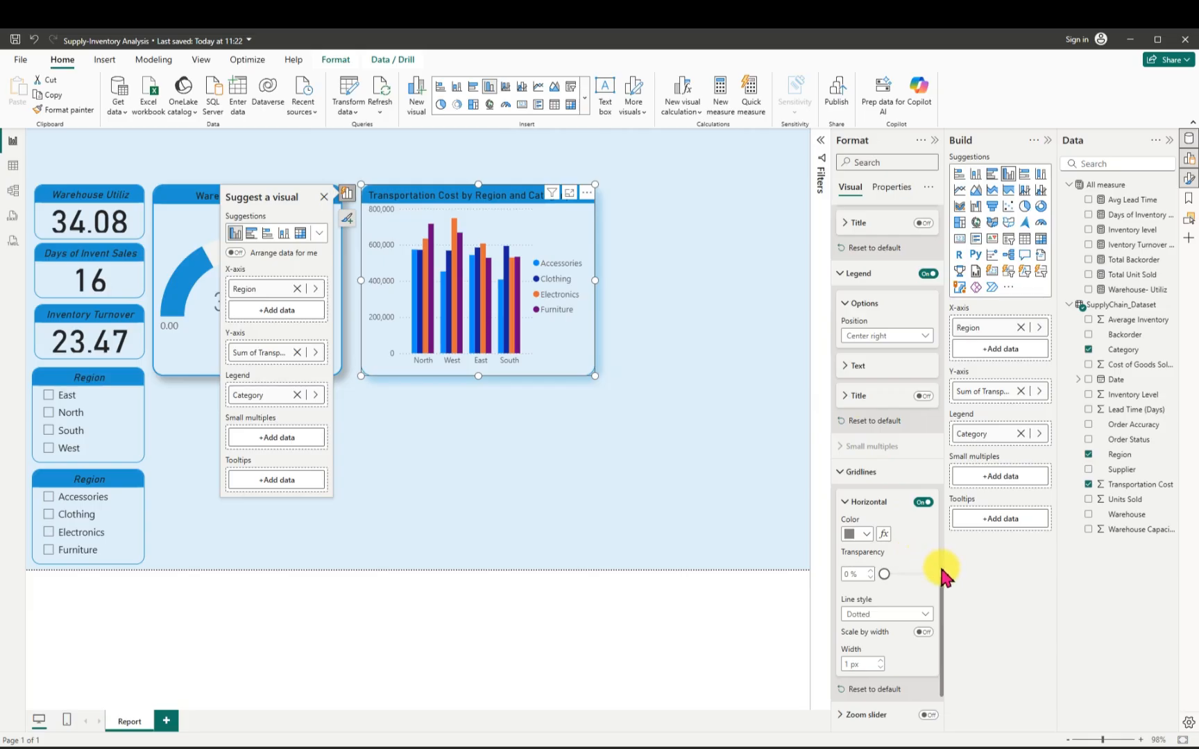
Change the column chart's horizontal gridlines to the Solid line style and raise their transparency slightly.
{"action": "left_click", "coordinate": [922, 616]}
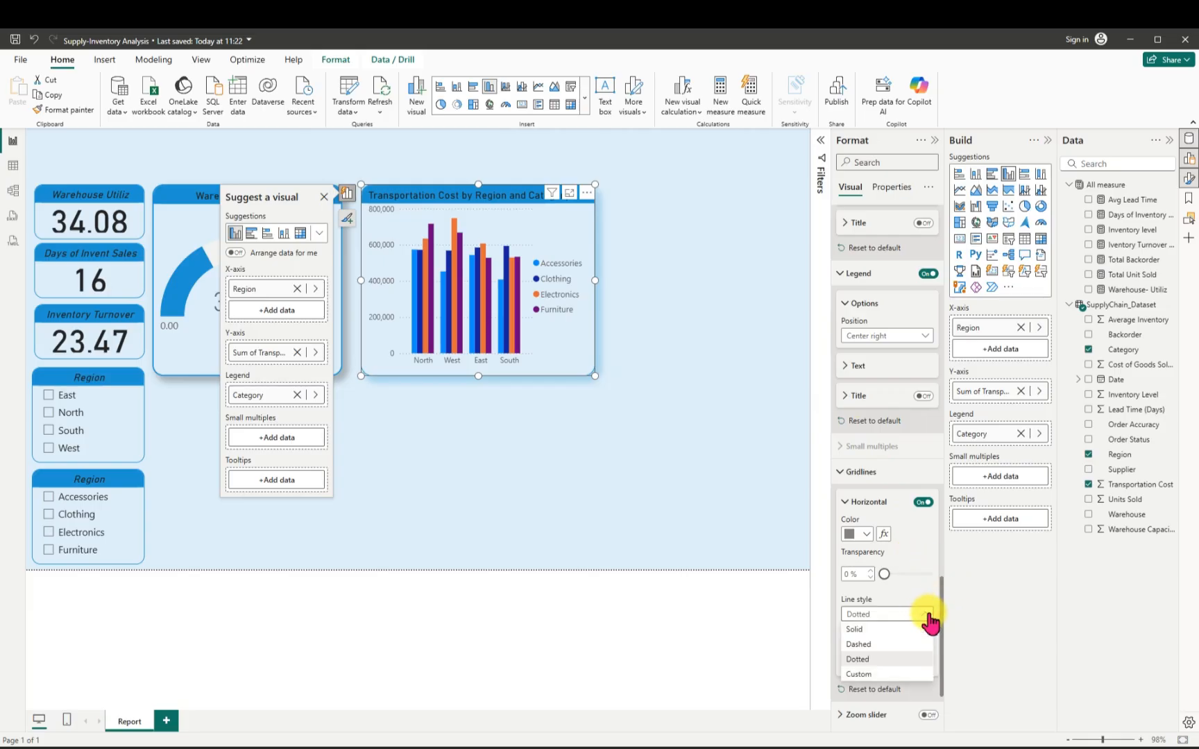
{"action": "left_click", "coordinate": [862, 629]}
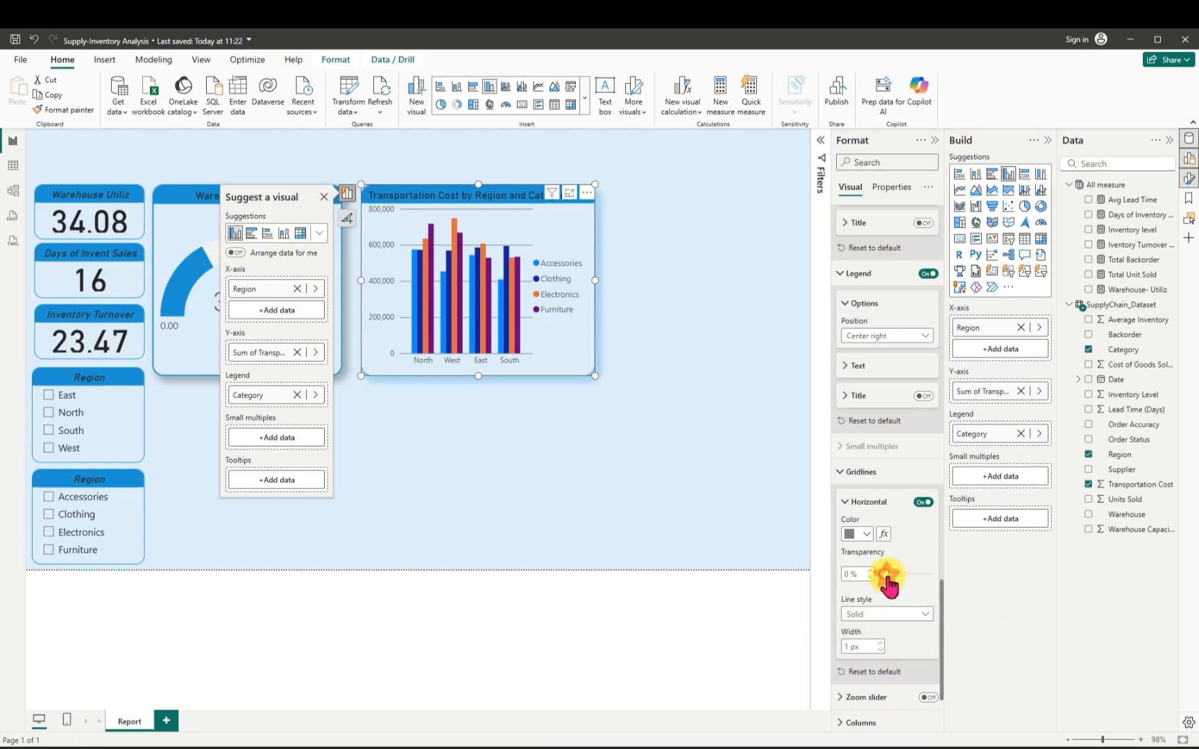
{"action": "left_click_drag", "start_coordinate": [885, 573], "coordinate": [893, 575]}
{"action": "left_click_drag", "start_coordinate": [895, 575], "coordinate": [905, 575]}
{"action": "left_click", "coordinate": [631, 404]}
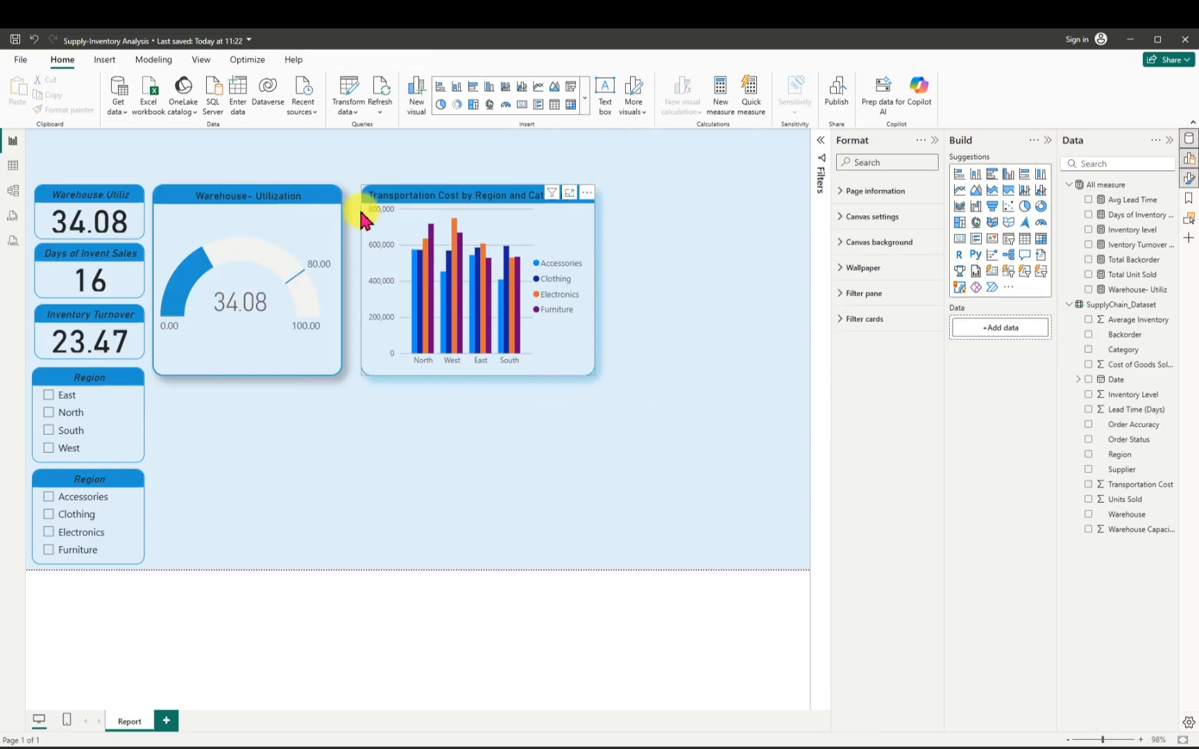
Move the Transportation Cost column chart closer to the Warehouse Utilization gauge, and save the report.
{"action": "mouse_move", "coordinate": [360, 211]}
{"action": "left_mouse_down"}
{"action": "mouse_move", "coordinate": [339, 203]}
{"action": "mouse_move", "coordinate": [348, 210]}
{"action": "left_mouse_up"}
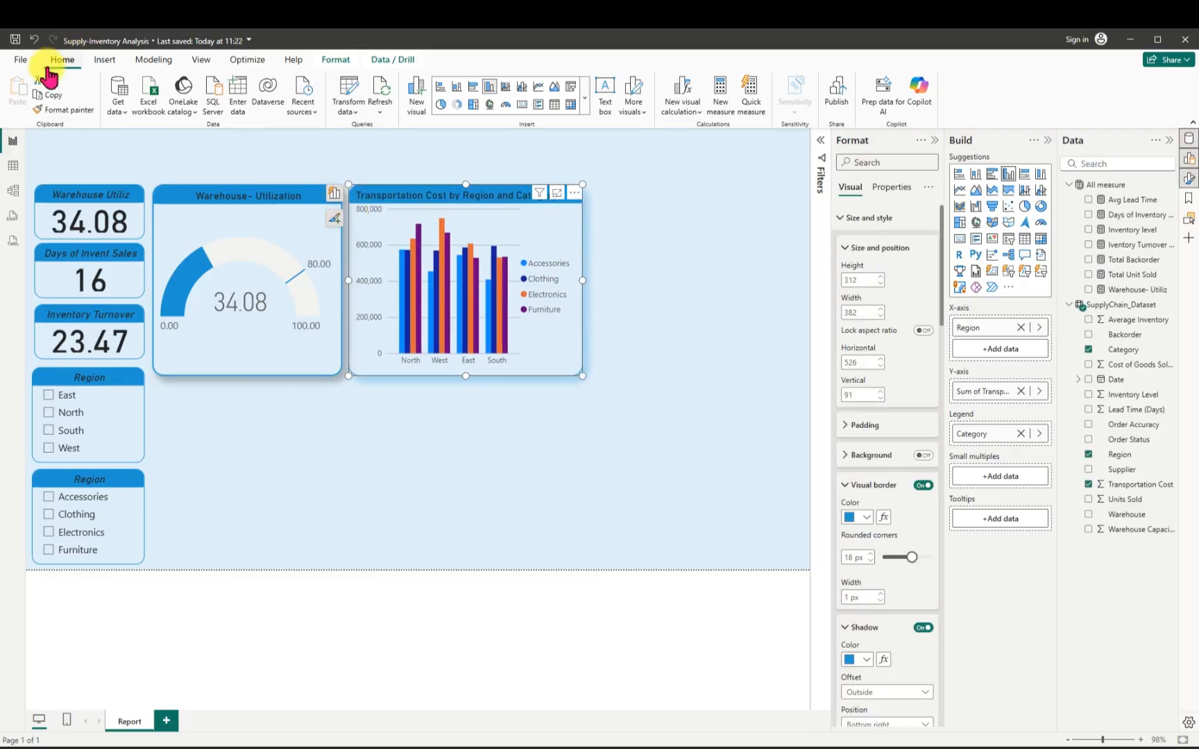
{"action": "left_click", "coordinate": [14, 40]}
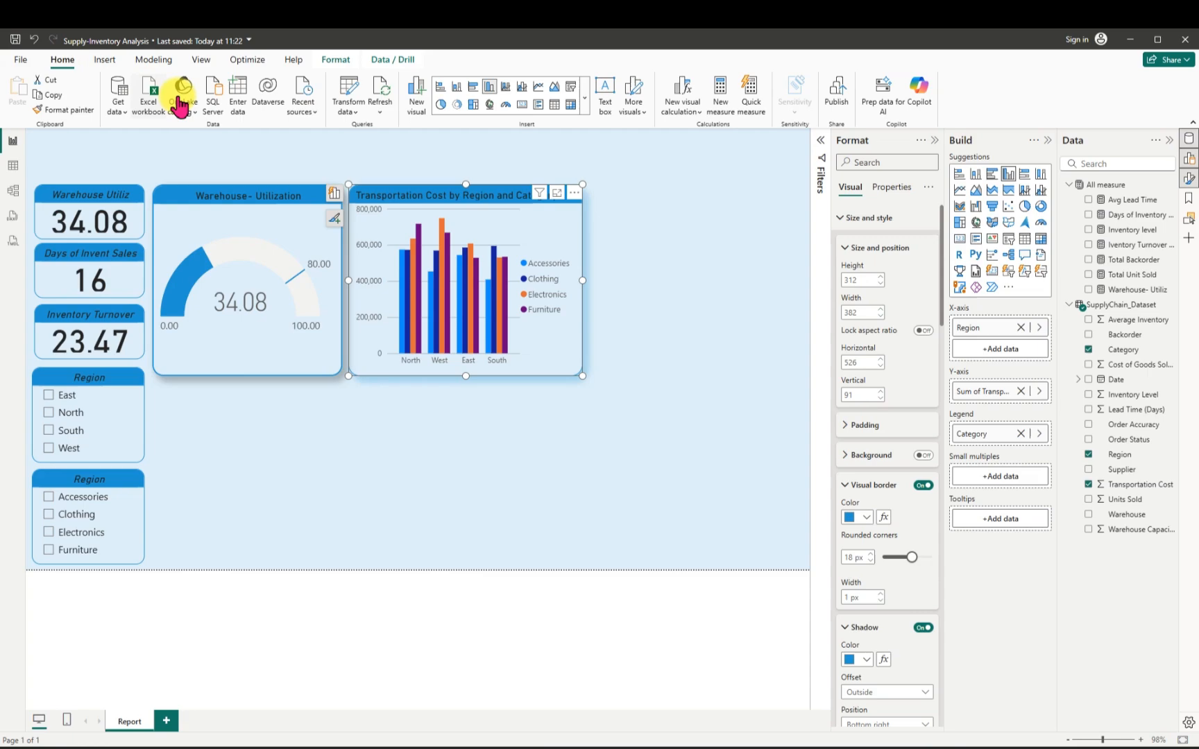
{"action": "left_click", "coordinate": [741, 324]}
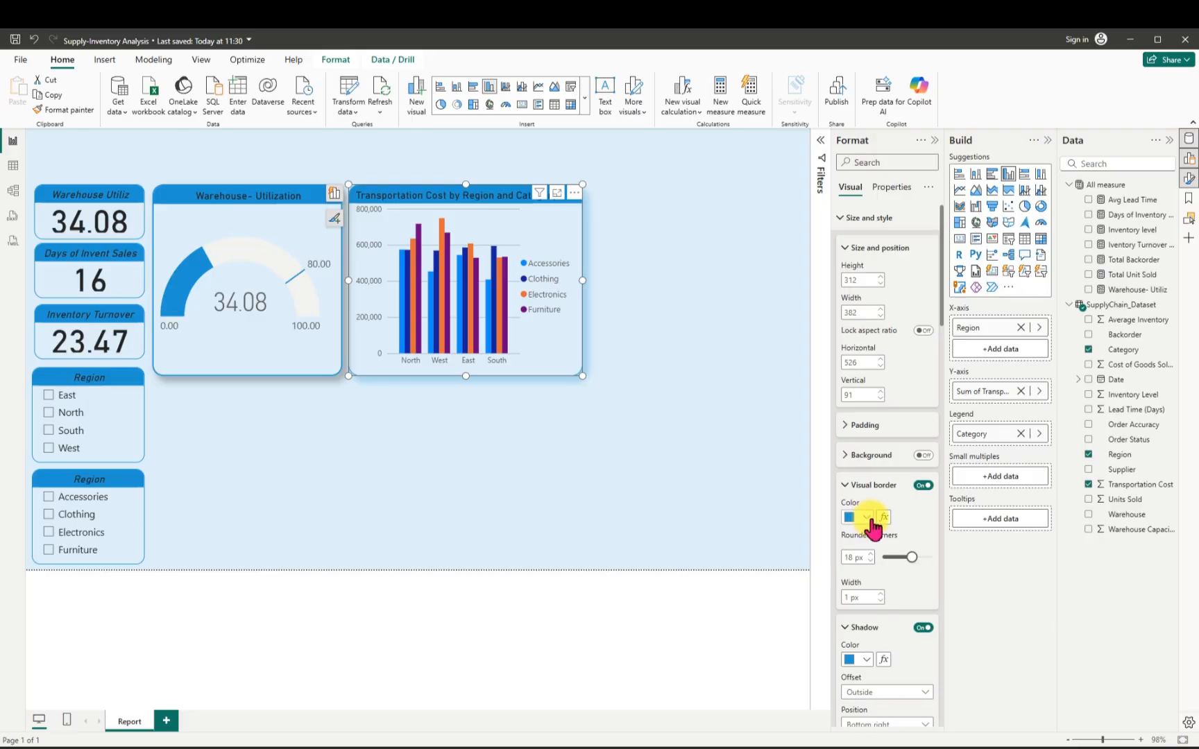
Look up the hex code of the column chart's border colour without changing it.
{"action": "left_click", "coordinate": [867, 518]}
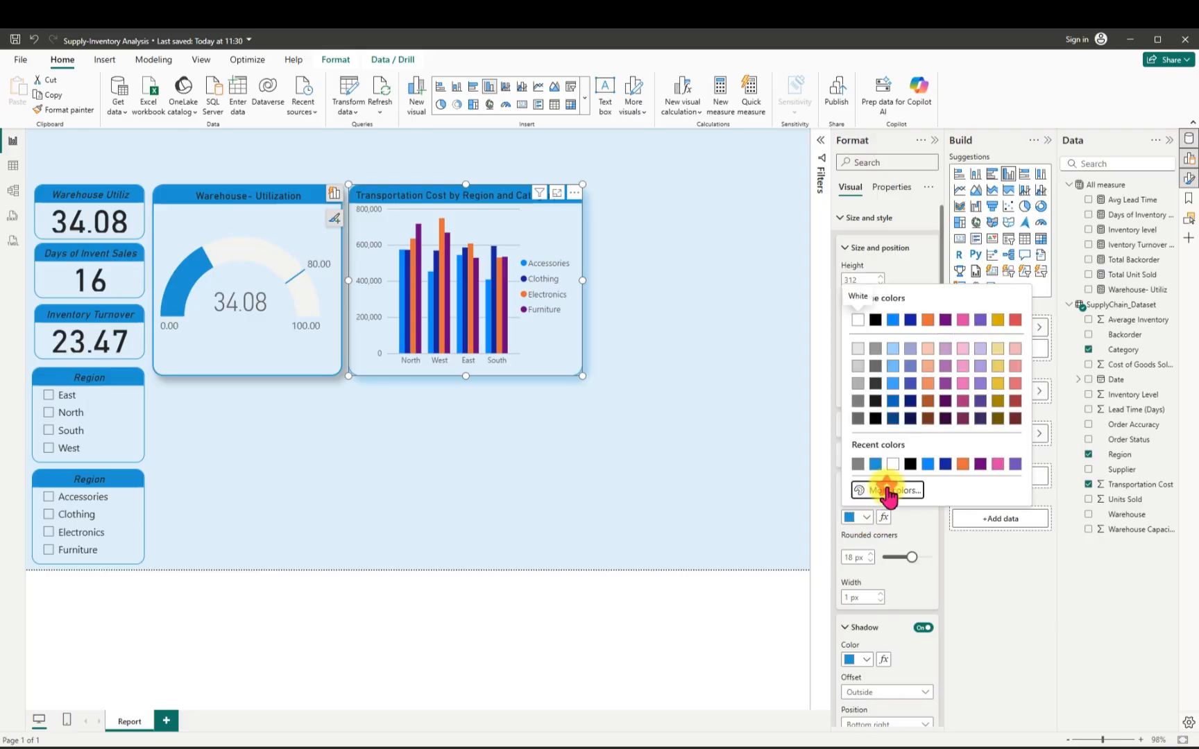
{"action": "left_click", "coordinate": [888, 491]}
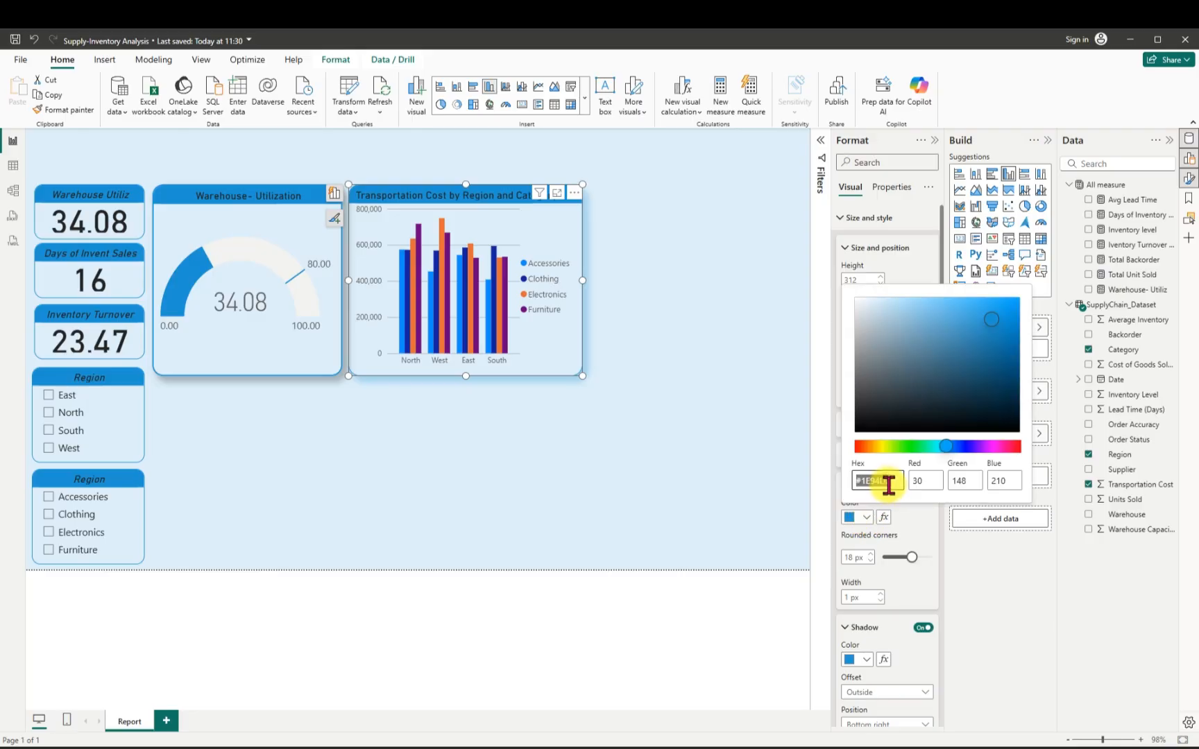
{"action": "left_click", "coordinate": [767, 458]}
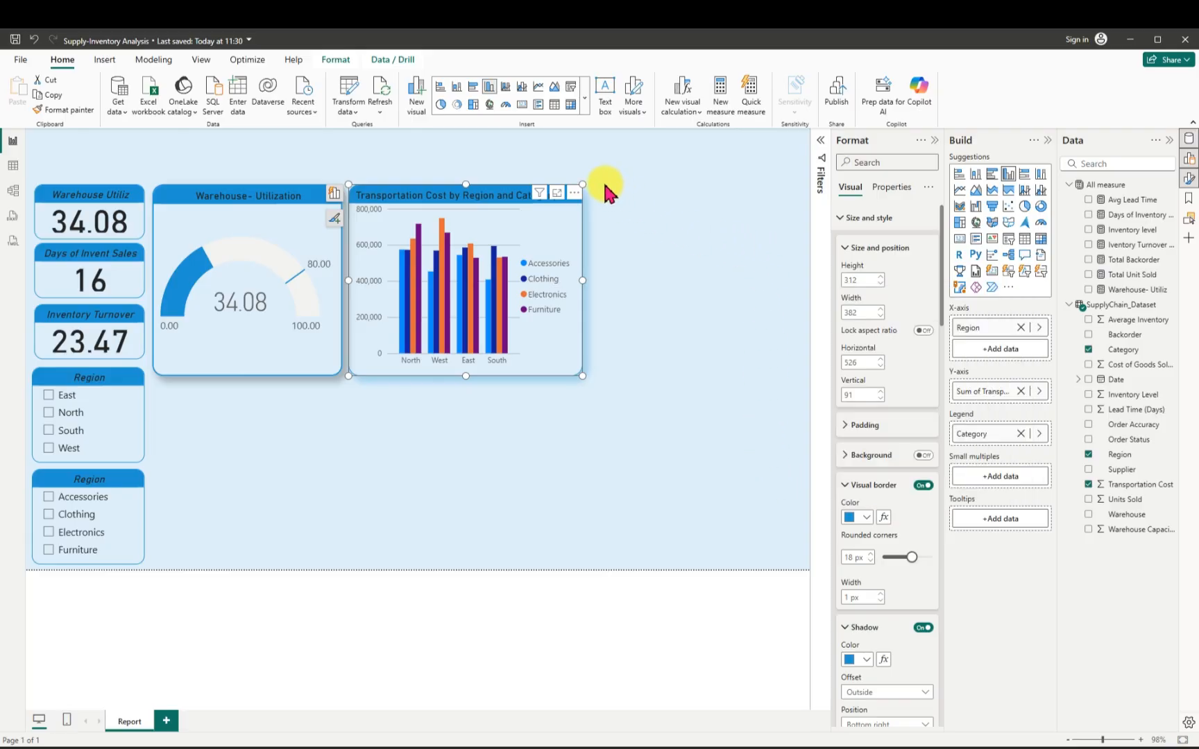
Add an empty line chart beside the column chart and resize it to about 305 wide by 305 high.
{"action": "left_click", "coordinate": [660, 200]}
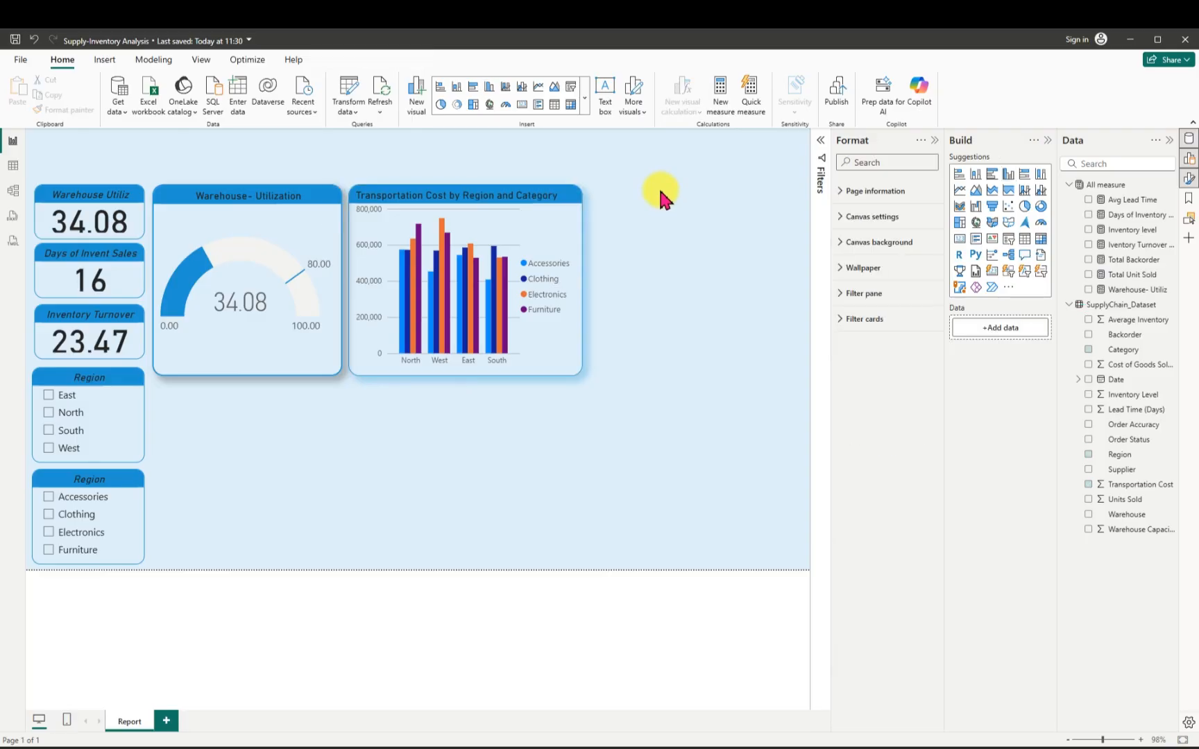
{"action": "left_click", "coordinate": [539, 90]}
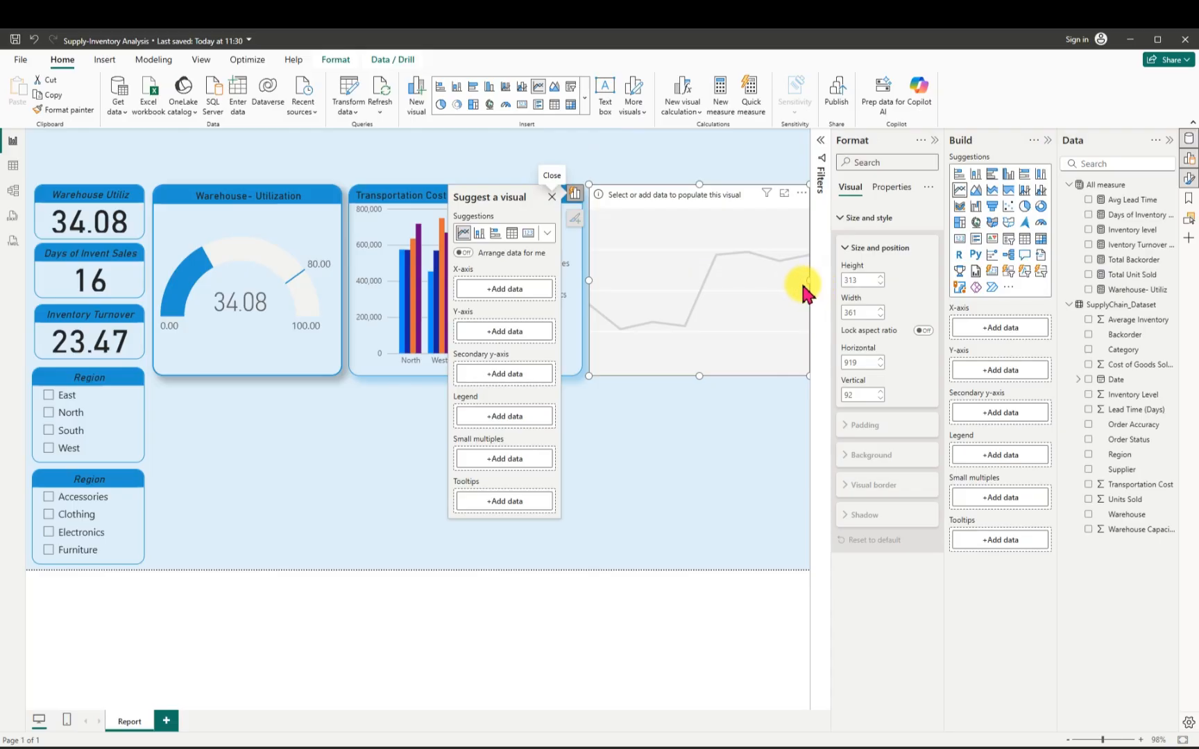
{"action": "left_click_drag", "start_coordinate": [807, 280], "coordinate": [773, 279]}
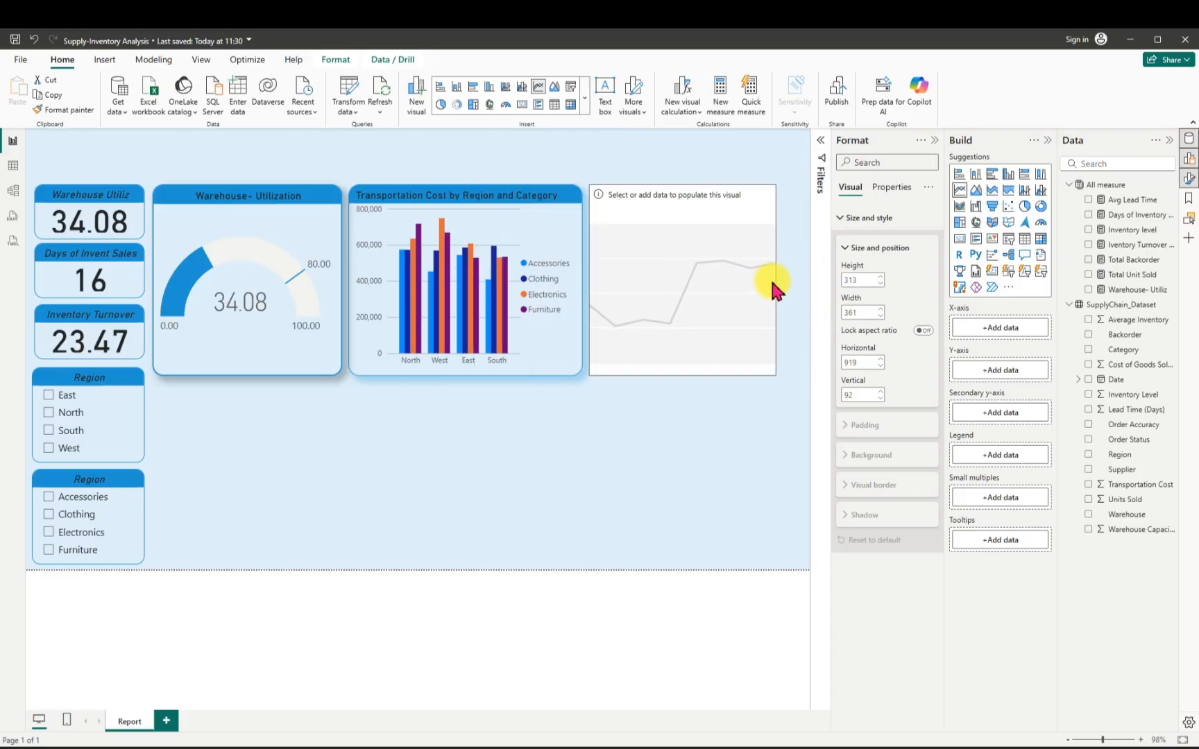
{"action": "left_click_drag", "start_coordinate": [680, 374], "coordinate": [686, 372]}
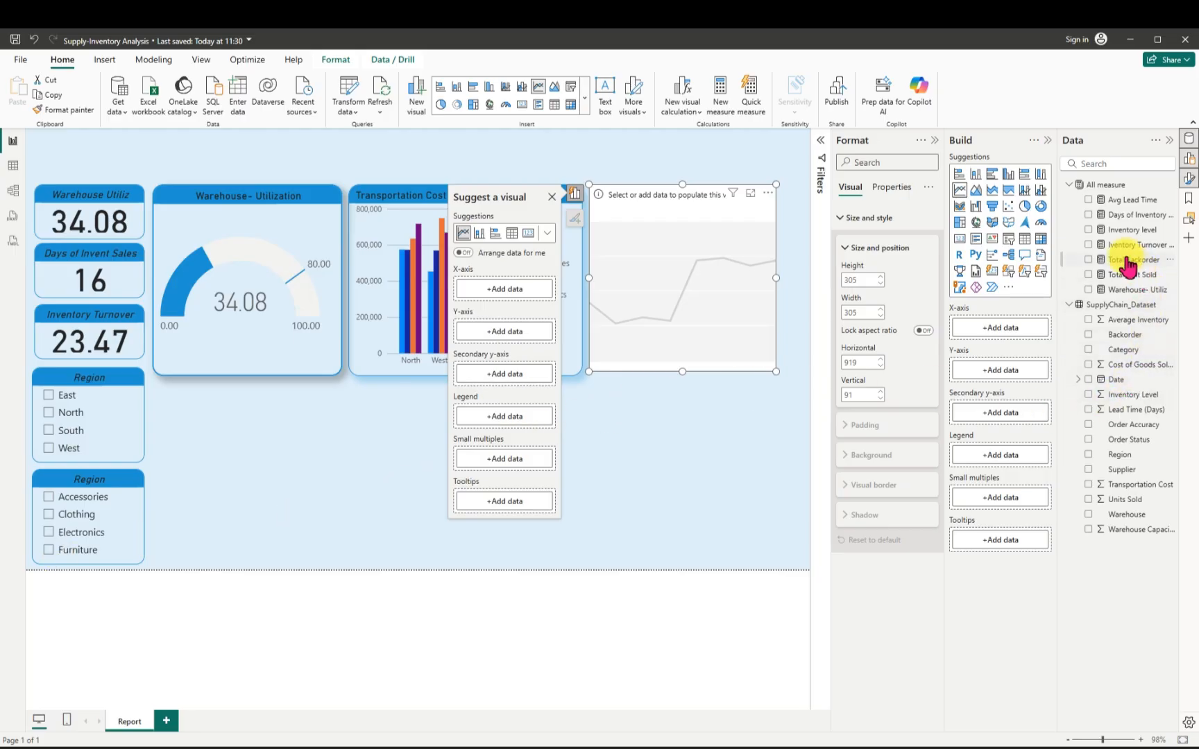
Plot Total Unit Sold on the line chart's Y-axis against Year from the Date hierarchy on the X-axis.
{"action": "mouse_move", "coordinate": [1105, 320]}
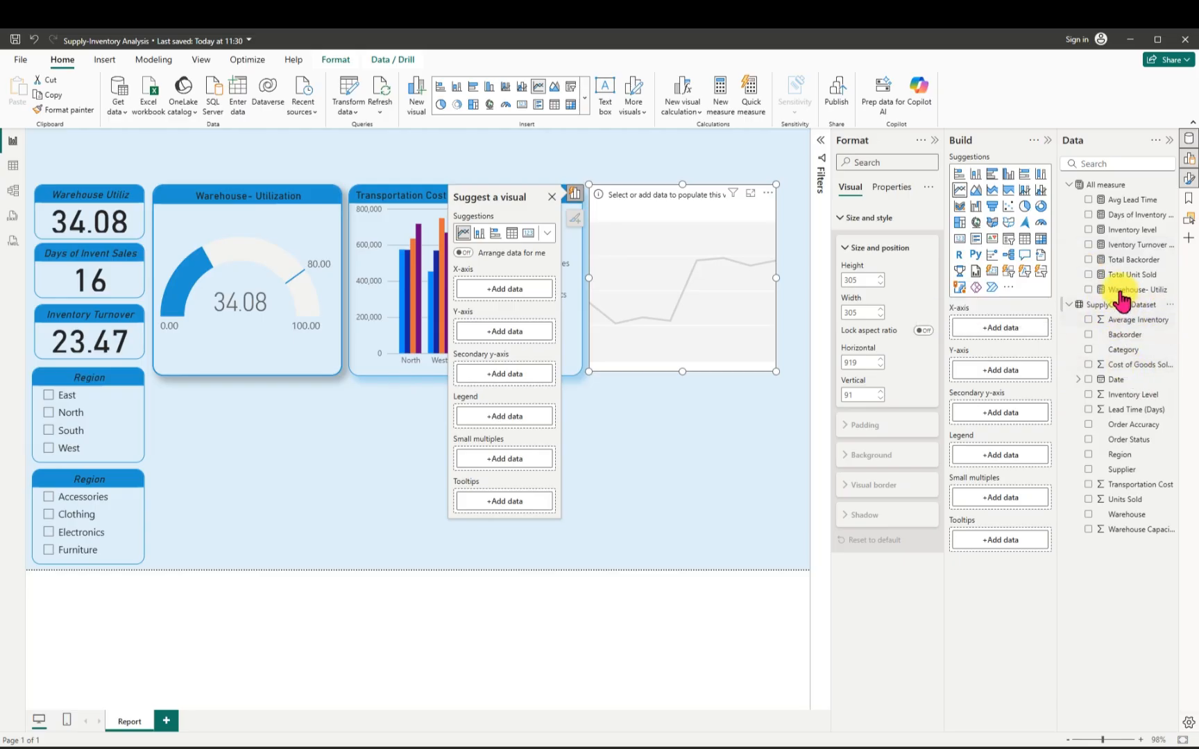
{"action": "left_click", "coordinate": [1089, 275]}
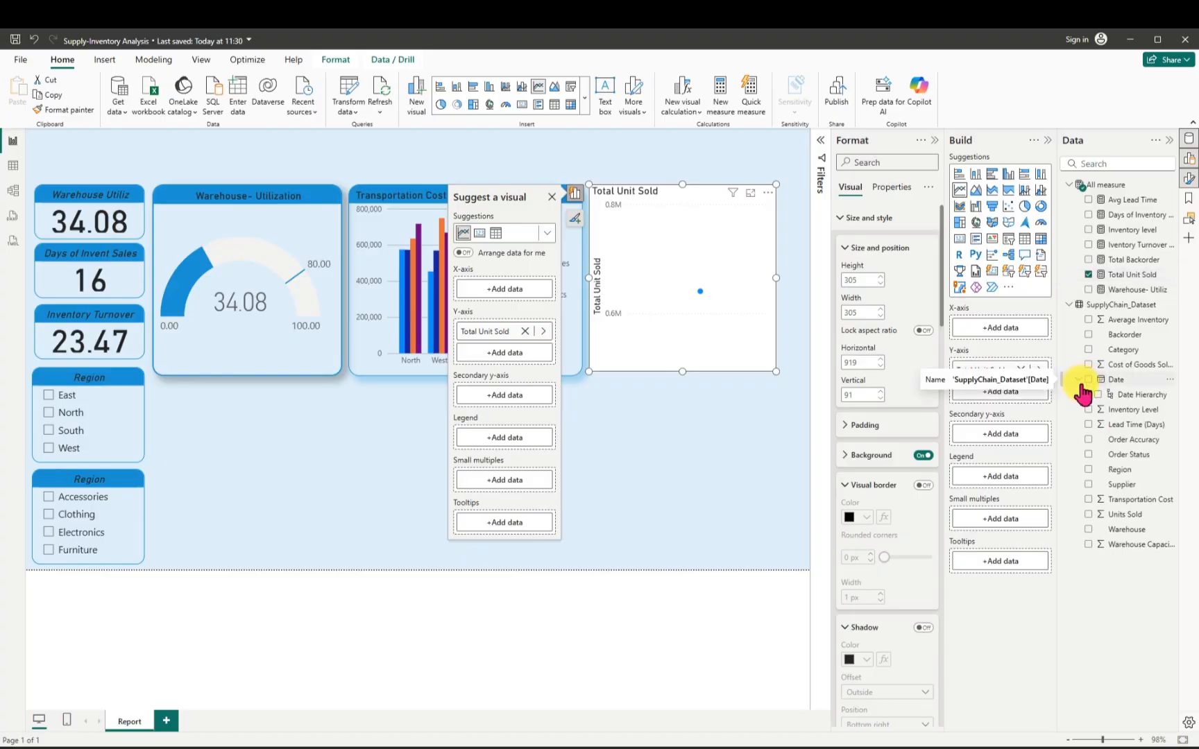
{"action": "left_click", "coordinate": [1079, 380]}
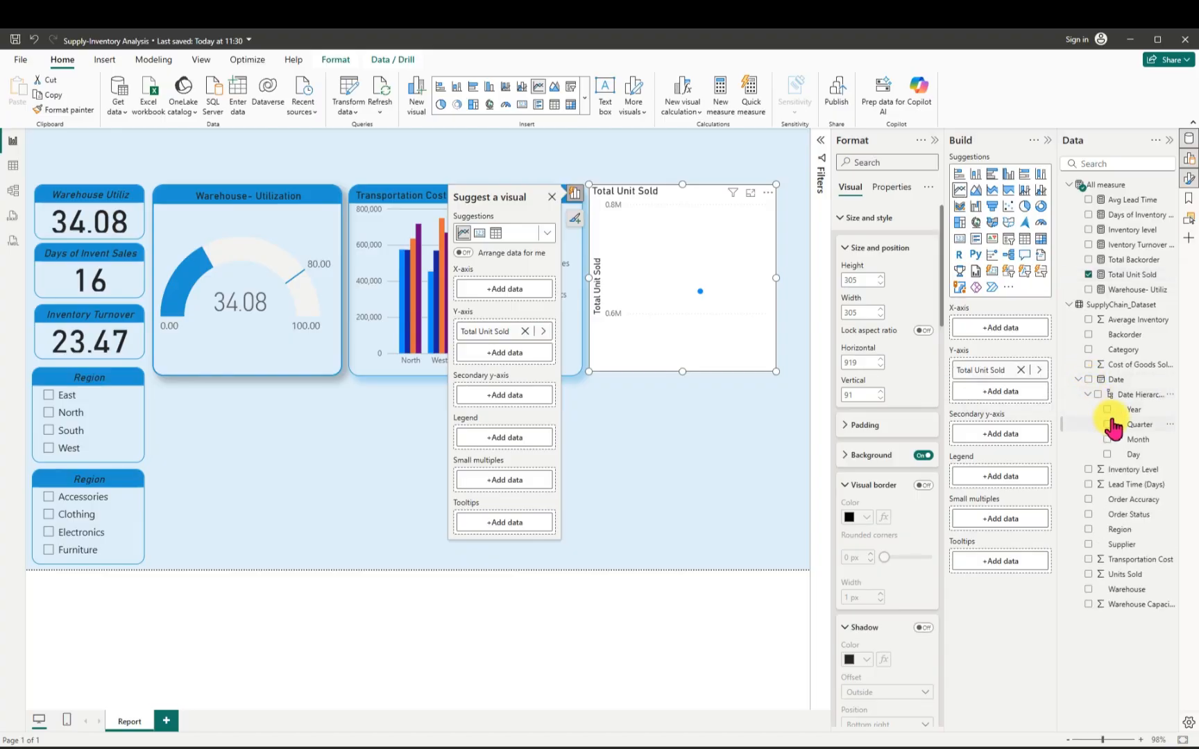
{"action": "left_click", "coordinate": [1108, 410]}
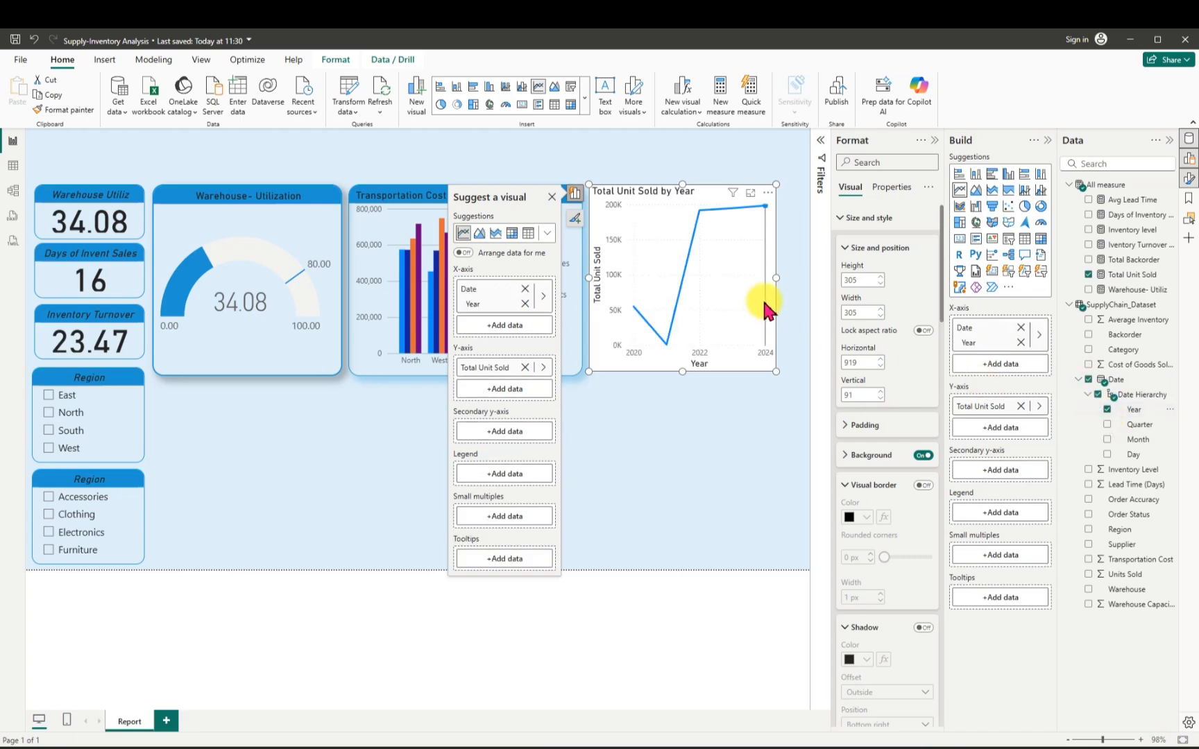
Narrow the column chart to about 352 wide and stretch the line chart between it and the page's right edge.
{"action": "left_click_drag", "start_coordinate": [776, 279], "coordinate": [816, 281]}
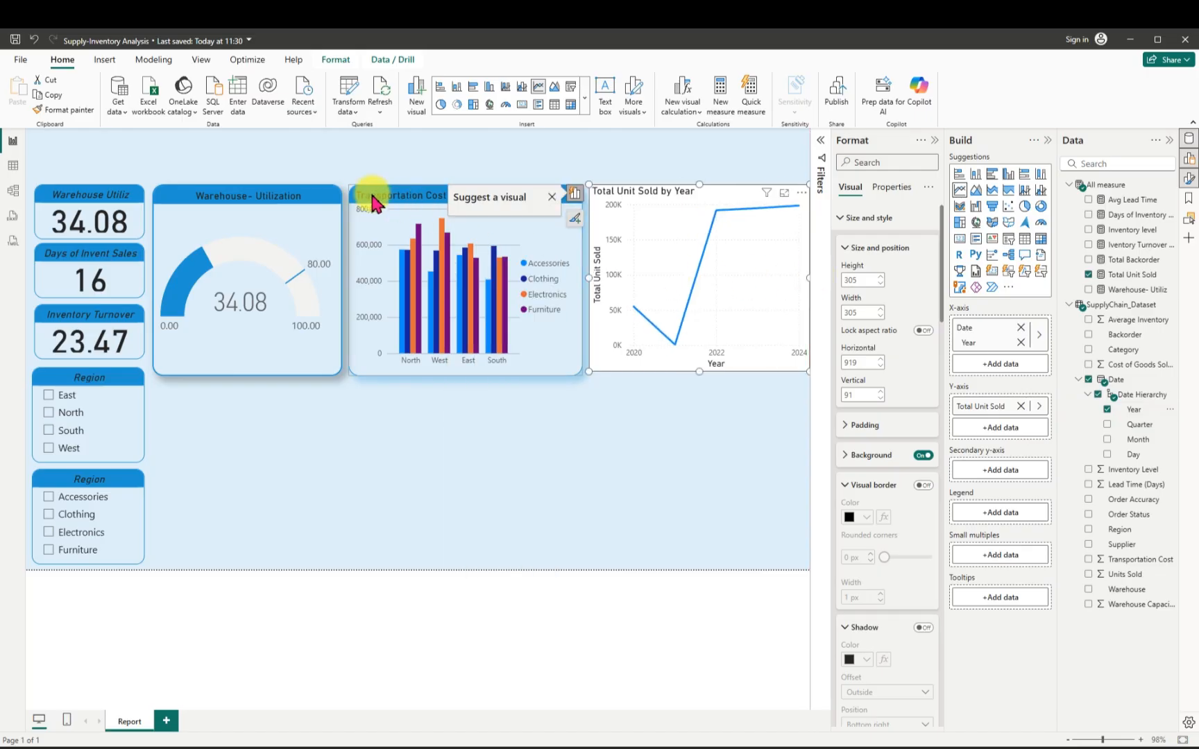
{"action": "left_click", "coordinate": [583, 284]}
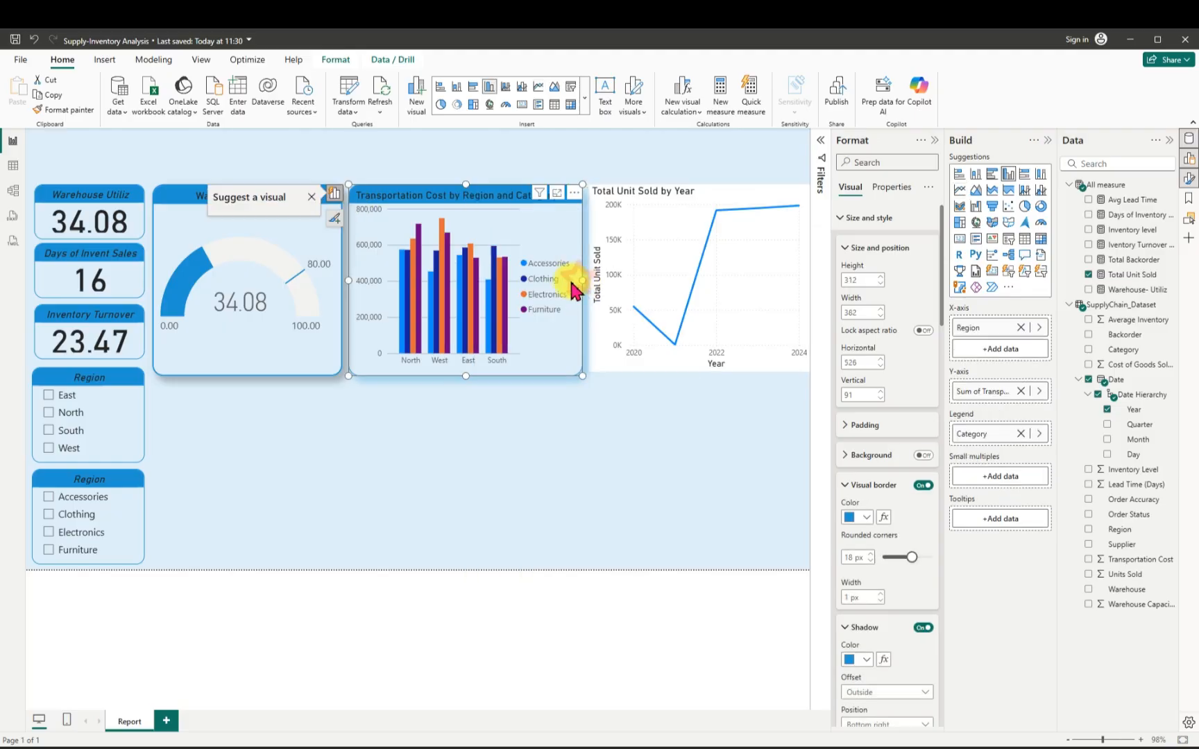
{"action": "mouse_move", "coordinate": [559, 286]}
{"action": "left_mouse_down"}
{"action": "mouse_move", "coordinate": [549, 285]}
{"action": "mouse_move", "coordinate": [563, 298]}
{"action": "left_mouse_up"}
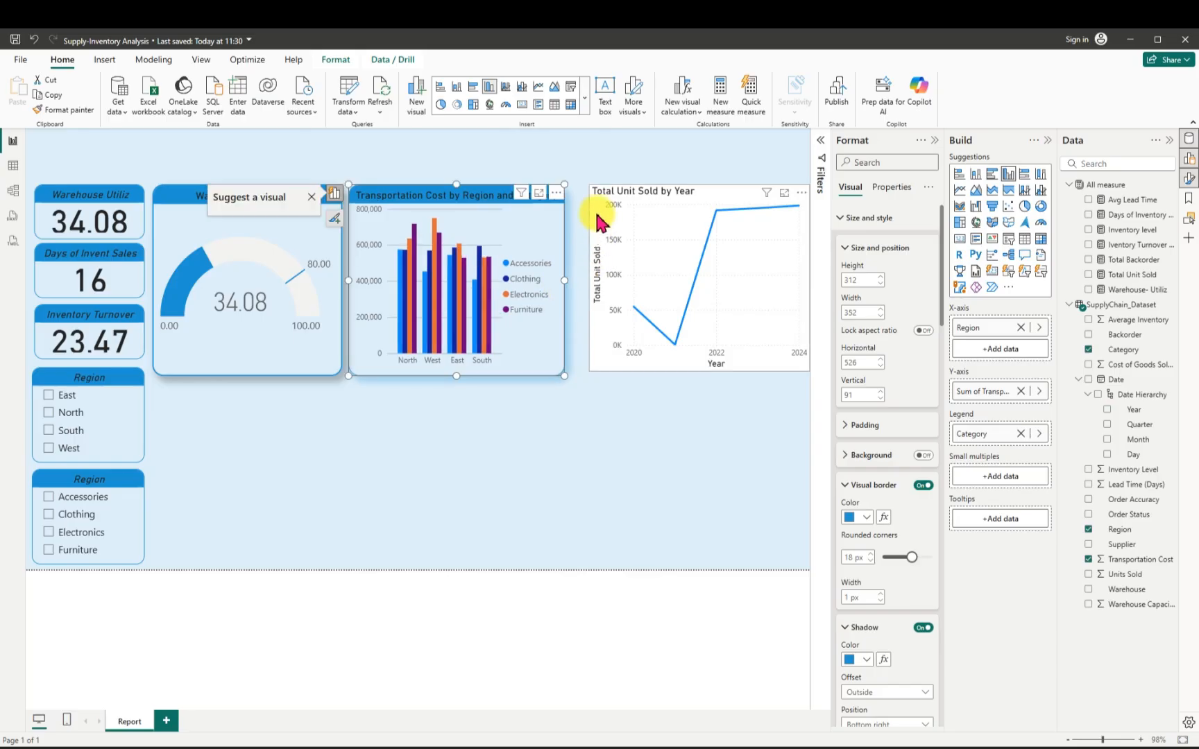
{"action": "left_click", "coordinate": [594, 282]}
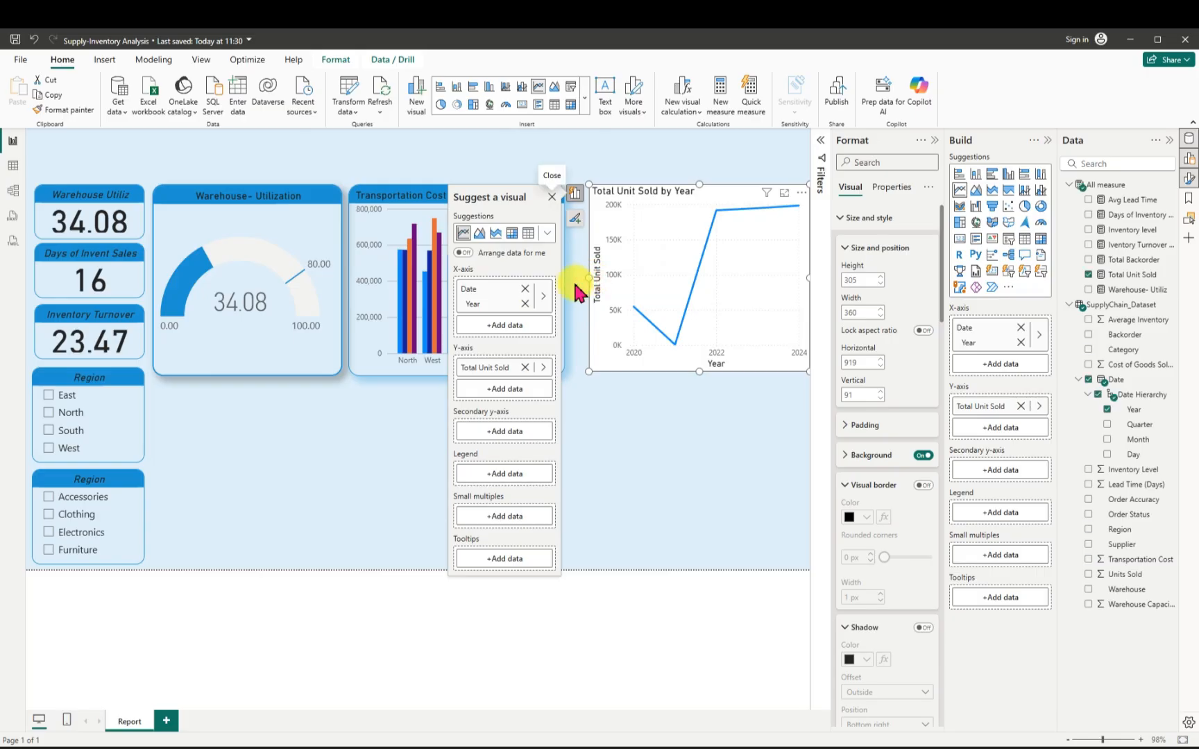
{"action": "mouse_move", "coordinate": [587, 281]}
{"action": "left_mouse_down"}
{"action": "mouse_move", "coordinate": [562, 287]}
{"action": "mouse_move", "coordinate": [580, 297]}
{"action": "left_mouse_up"}
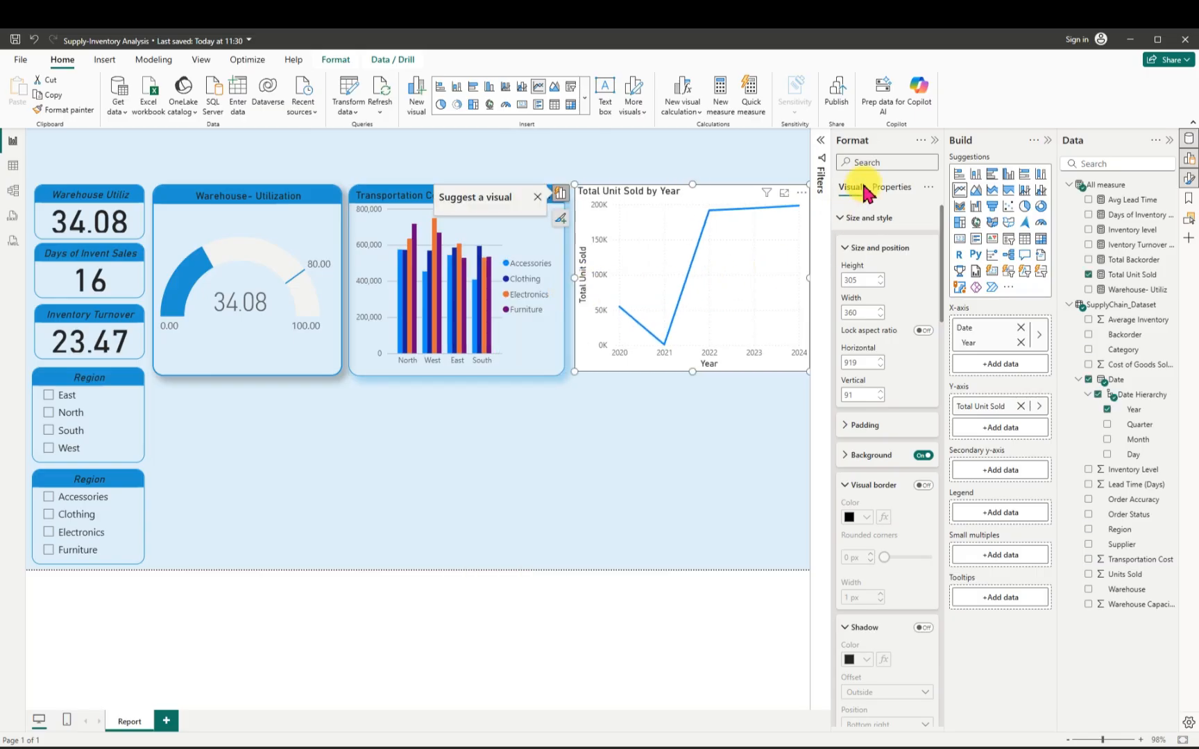
Collapse the Format pane and narrow the Warehouse Utilization gauge slightly by moving its right edge inward.
{"action": "left_click", "coordinate": [934, 140]}
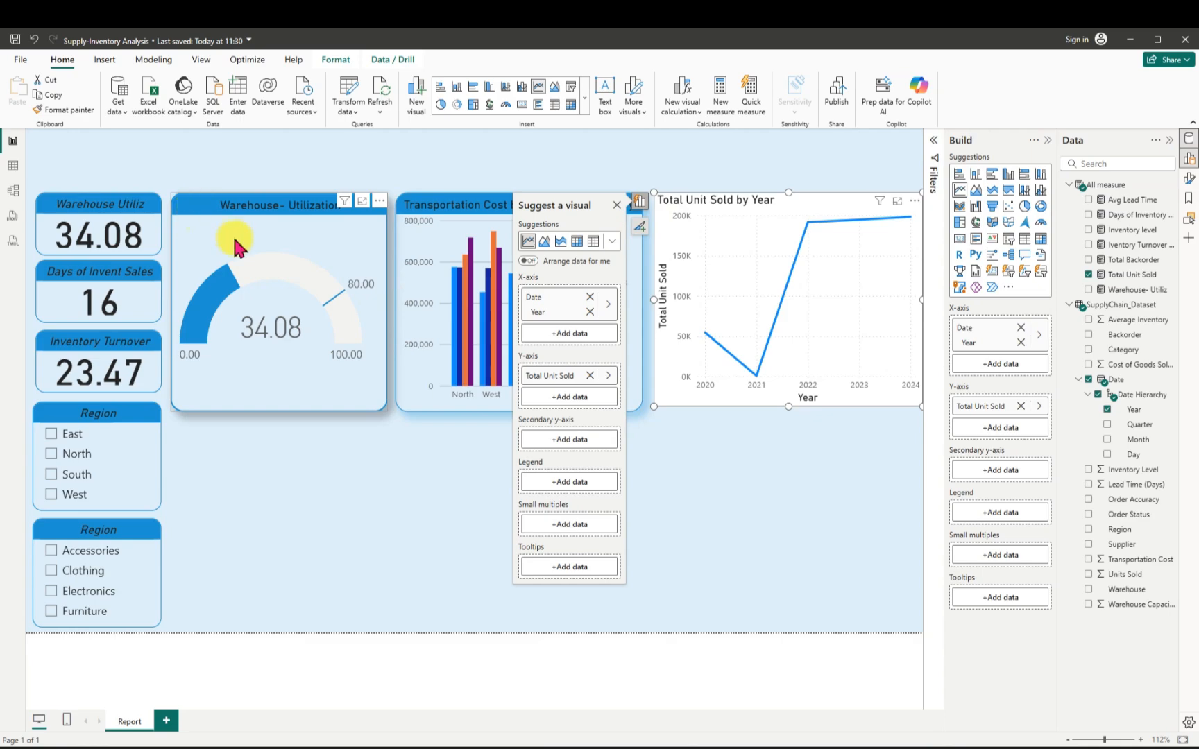
{"action": "left_click", "coordinate": [340, 336]}
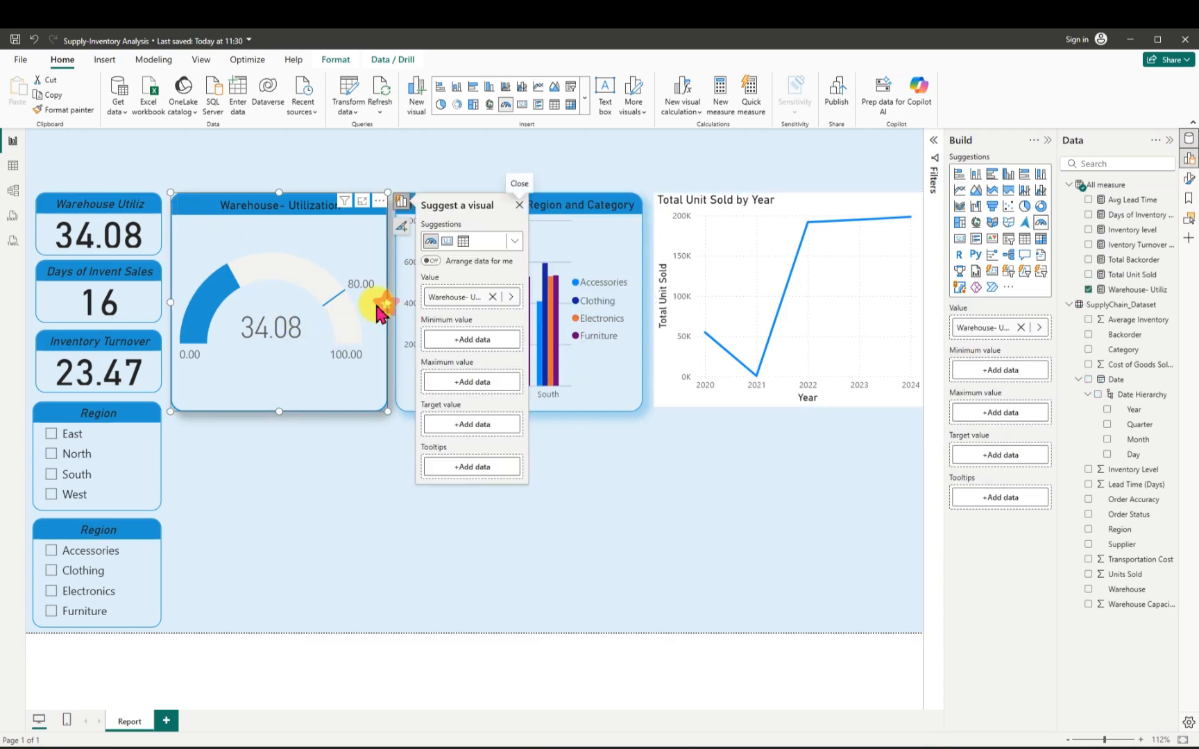
{"action": "left_click_drag", "start_coordinate": [386, 302], "coordinate": [372, 318]}
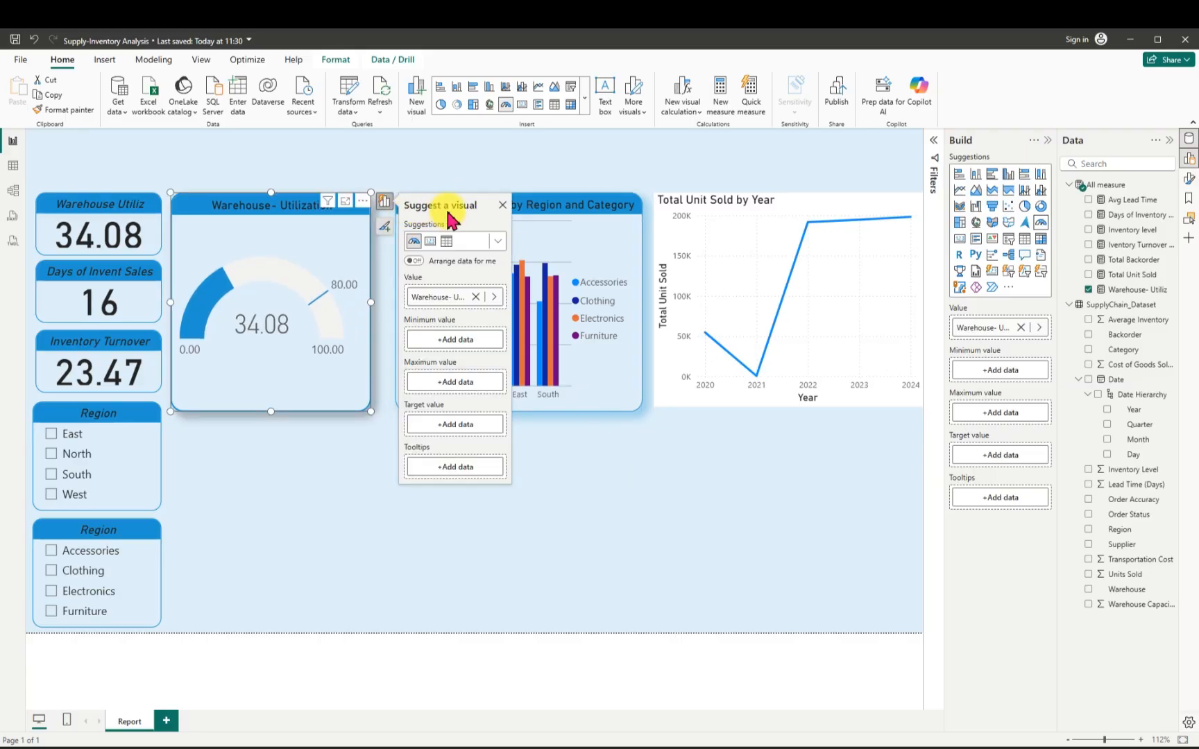
{"action": "left_click", "coordinate": [500, 205]}
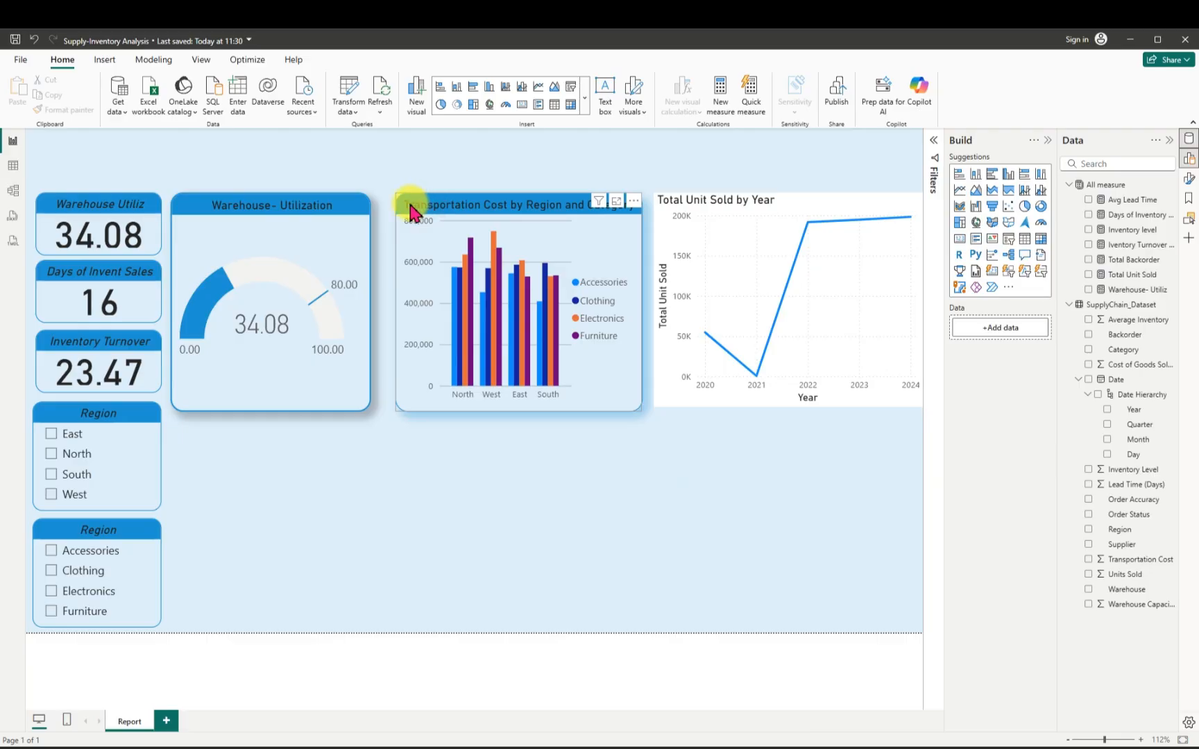
Move the column chart closer to the gauge, then reposition and resize the line chart beside it to about 389 wide by 305 high.
{"action": "left_click_drag", "start_coordinate": [410, 210], "coordinate": [417, 212]}
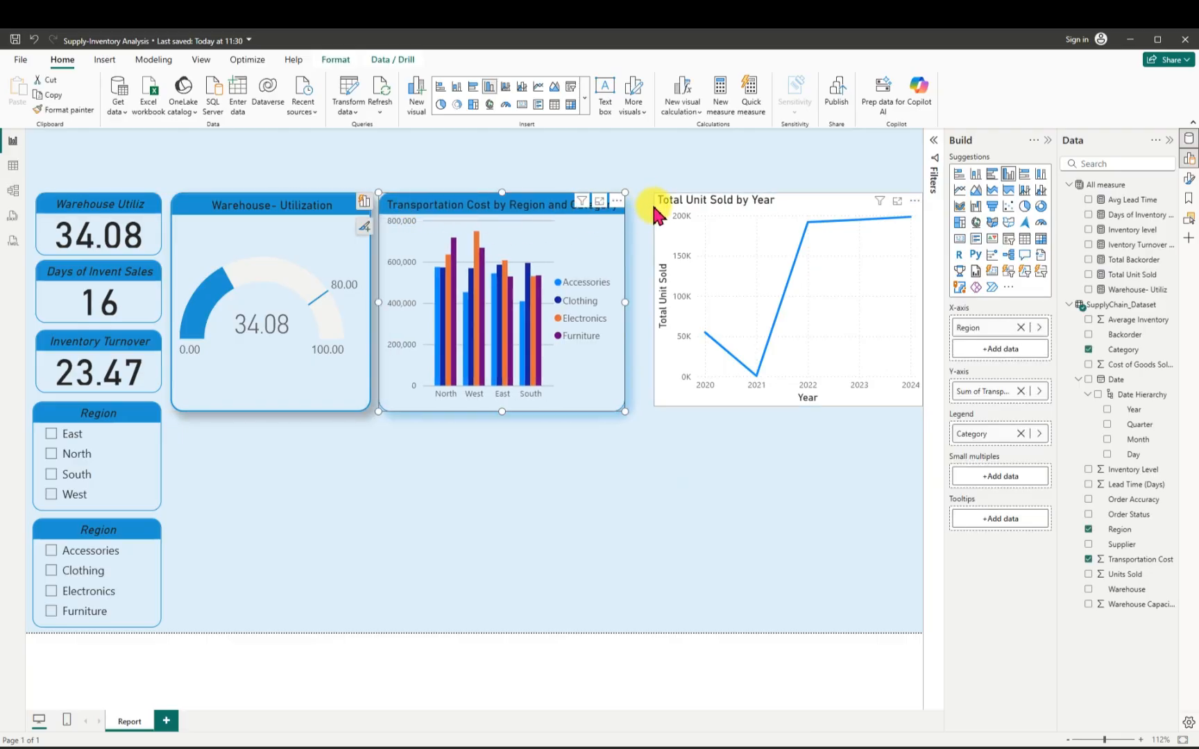
{"action": "left_click", "coordinate": [657, 300]}
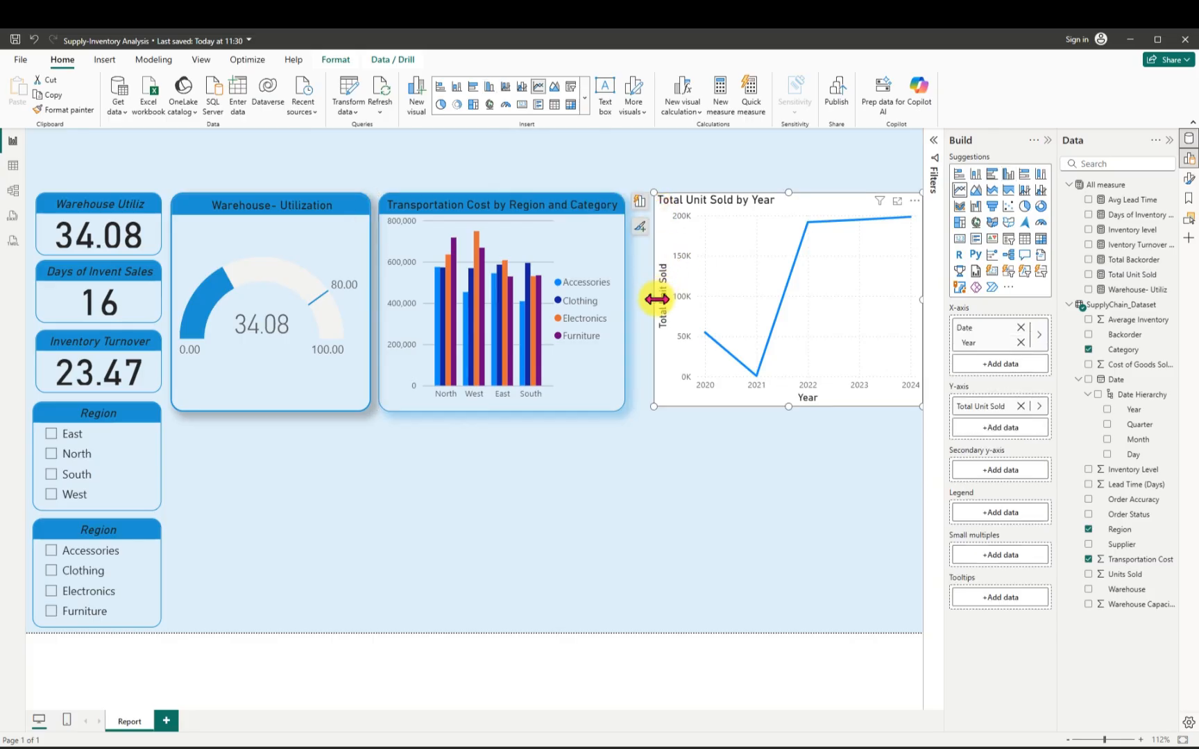
{"action": "left_click_drag", "start_coordinate": [646, 308], "coordinate": [631, 307]}
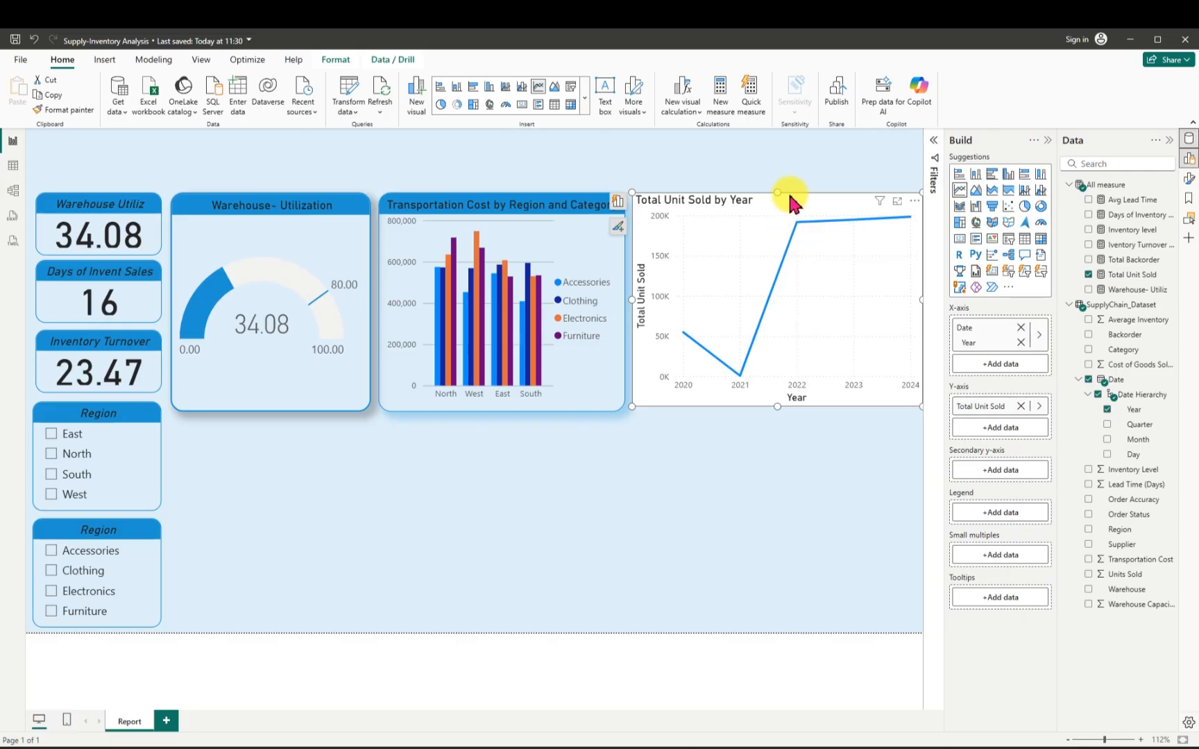
{"action": "left_click_drag", "start_coordinate": [789, 198], "coordinate": [788, 205]}
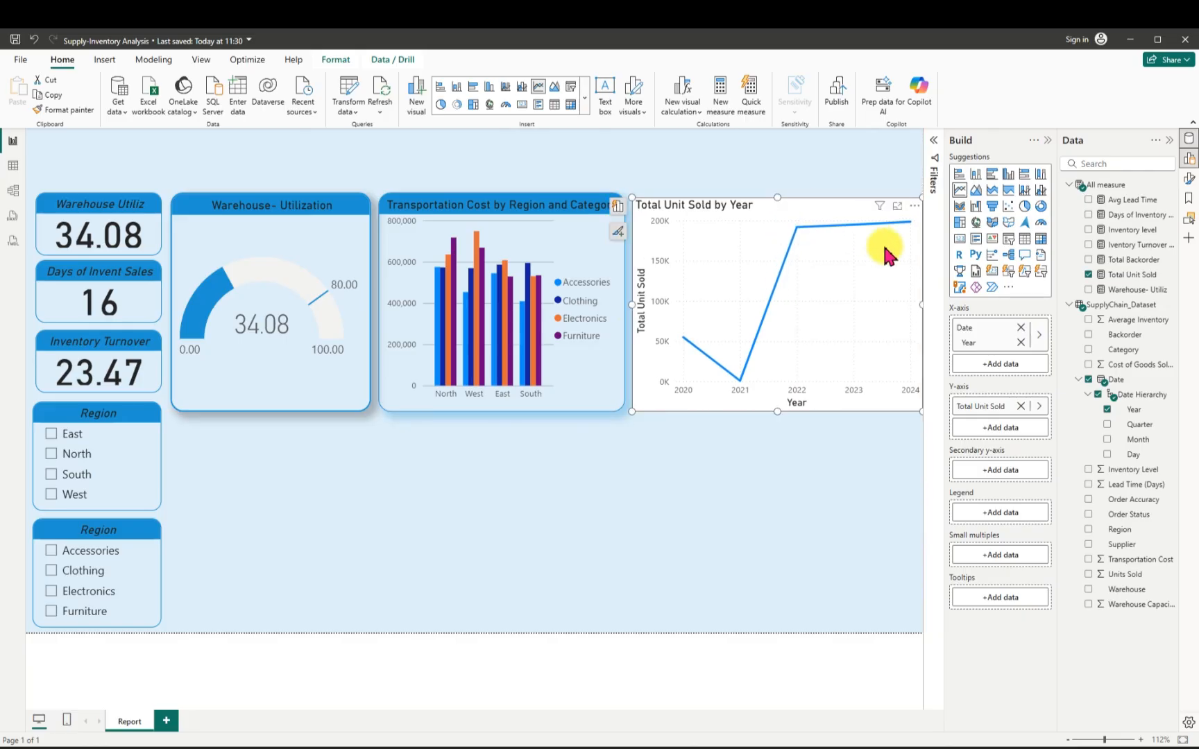
{"action": "left_click_drag", "start_coordinate": [921, 304], "coordinate": [902, 319]}
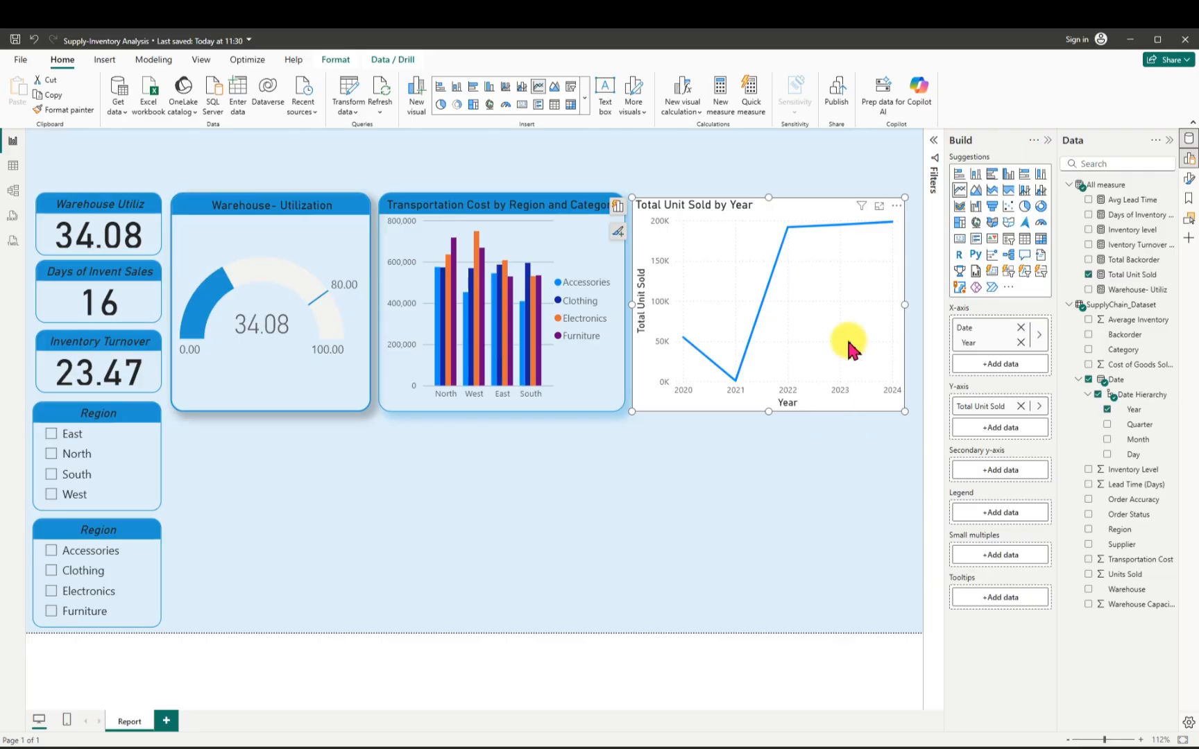
Open the line chart's formatting options and turn off its background.
{"action": "left_click", "coordinate": [896, 207]}
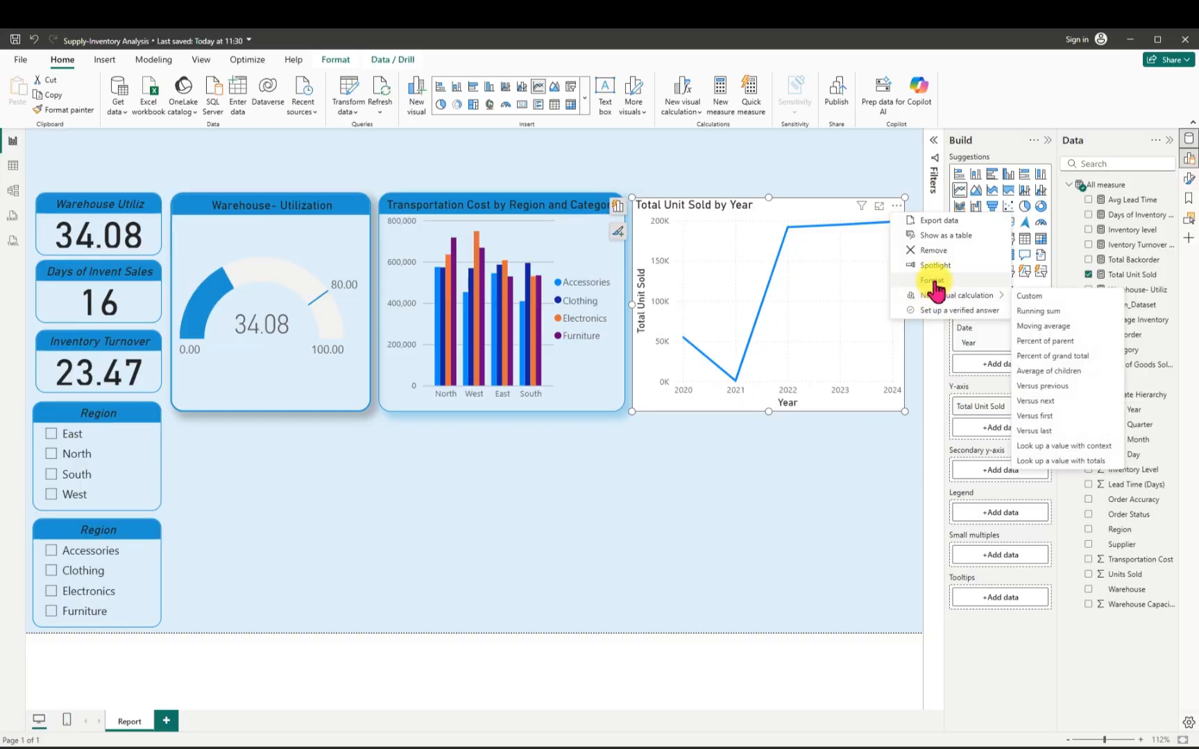
{"action": "left_click", "coordinate": [931, 281]}
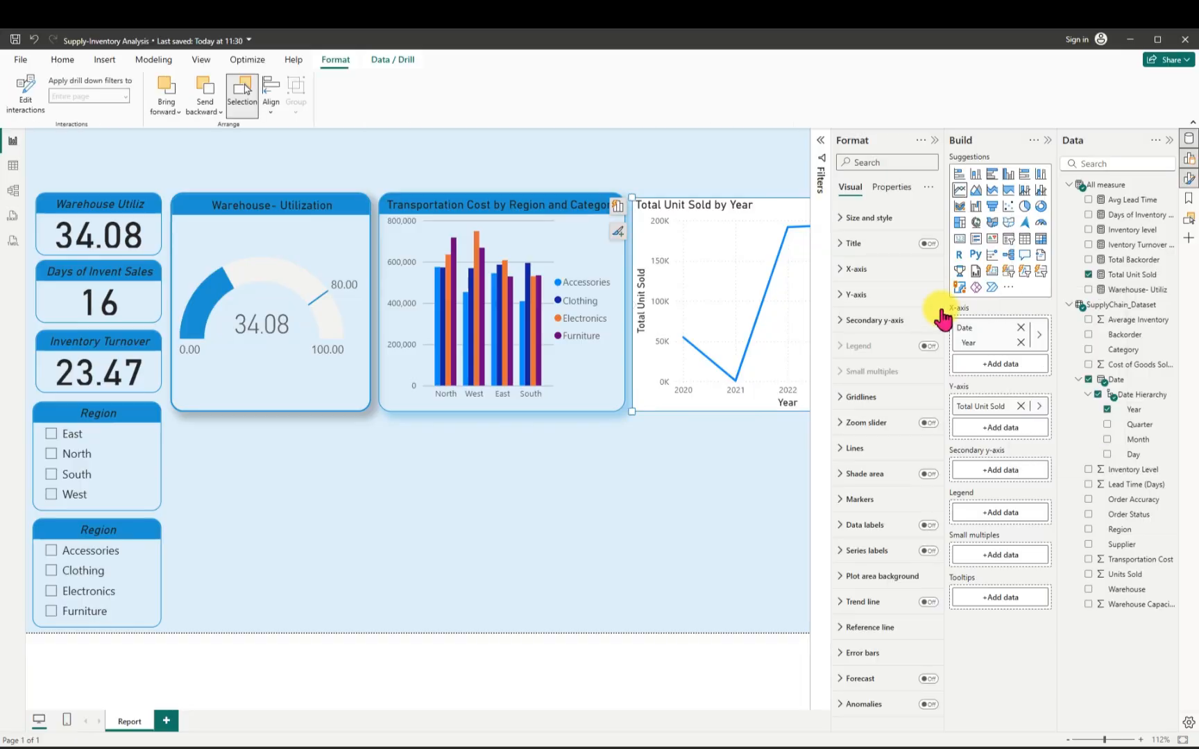
{"action": "left_click", "coordinate": [850, 217]}
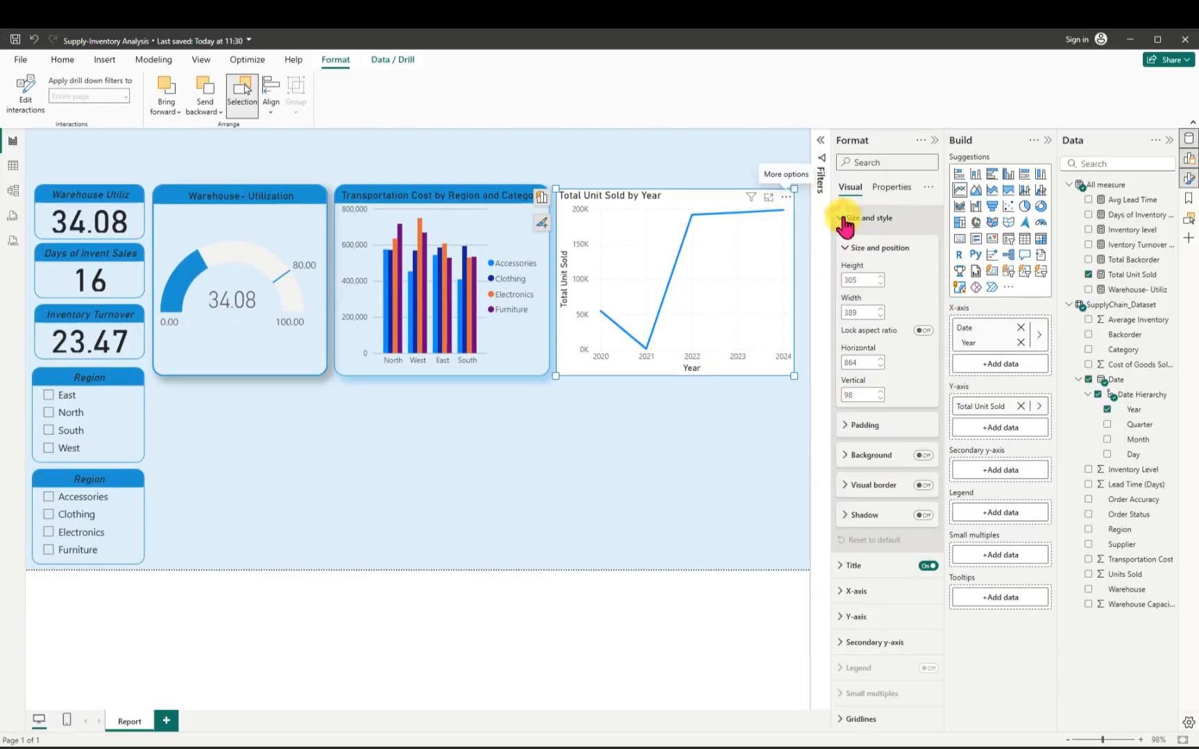
{"action": "left_click", "coordinate": [925, 456]}
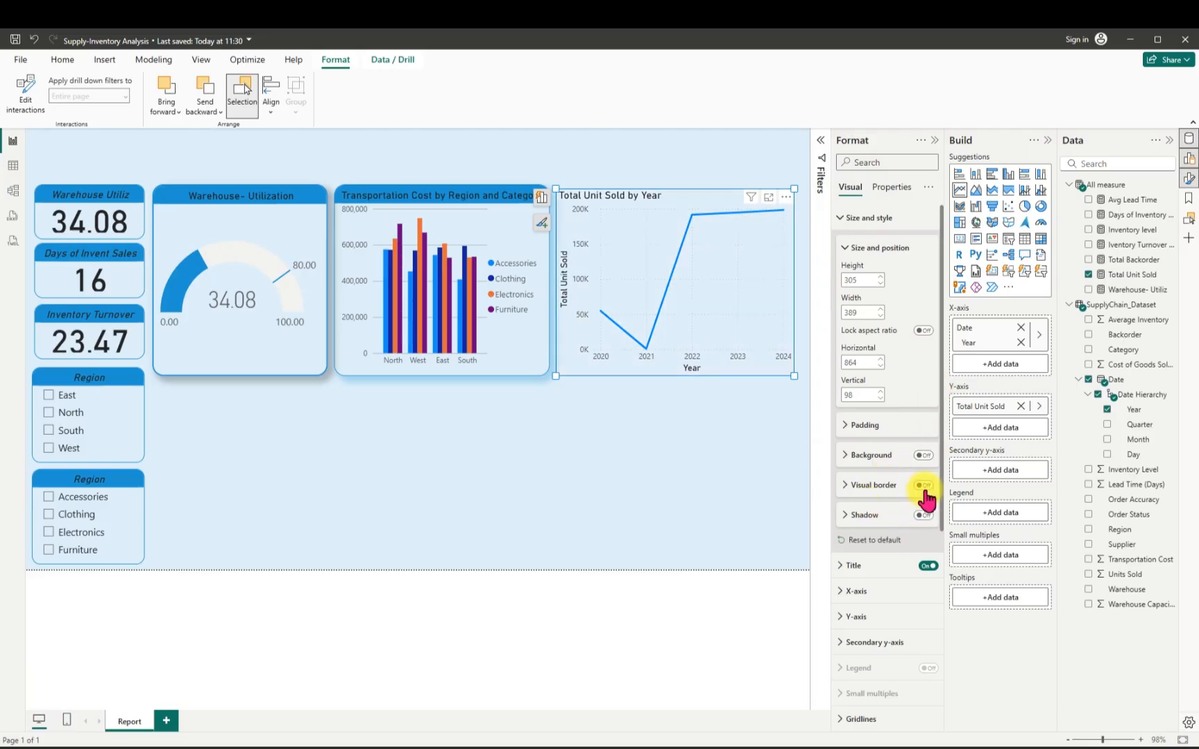
Turn on the line chart's visual border with color #1E94D2 and 18 px rounded corners.
{"action": "left_click", "coordinate": [923, 486]}
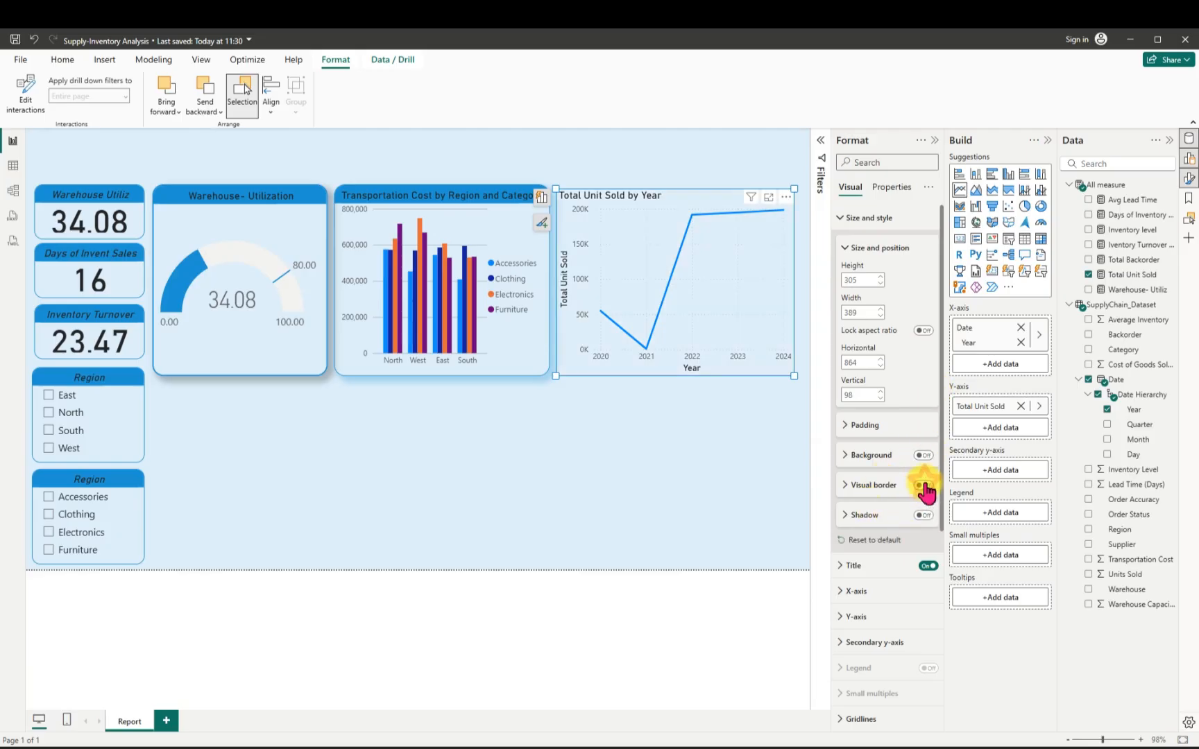
{"action": "left_click", "coordinate": [846, 489]}
{"action": "left_click", "coordinate": [864, 517]}
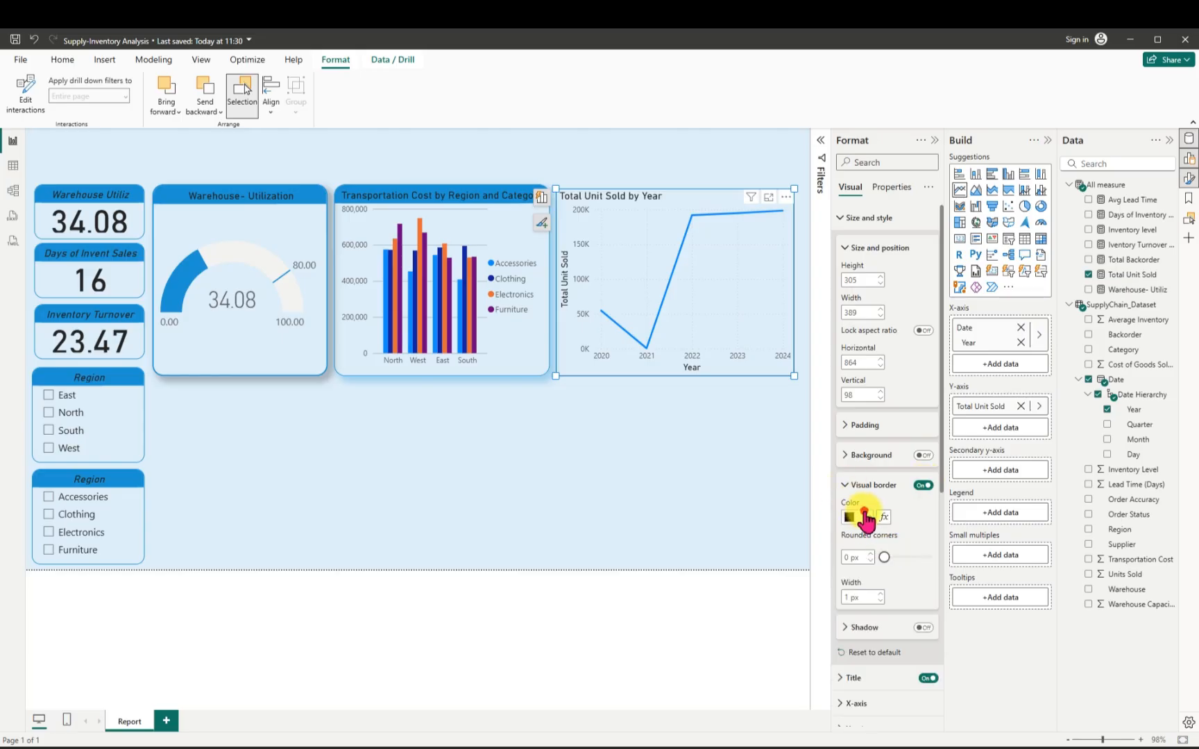
{"action": "left_click", "coordinate": [890, 489]}
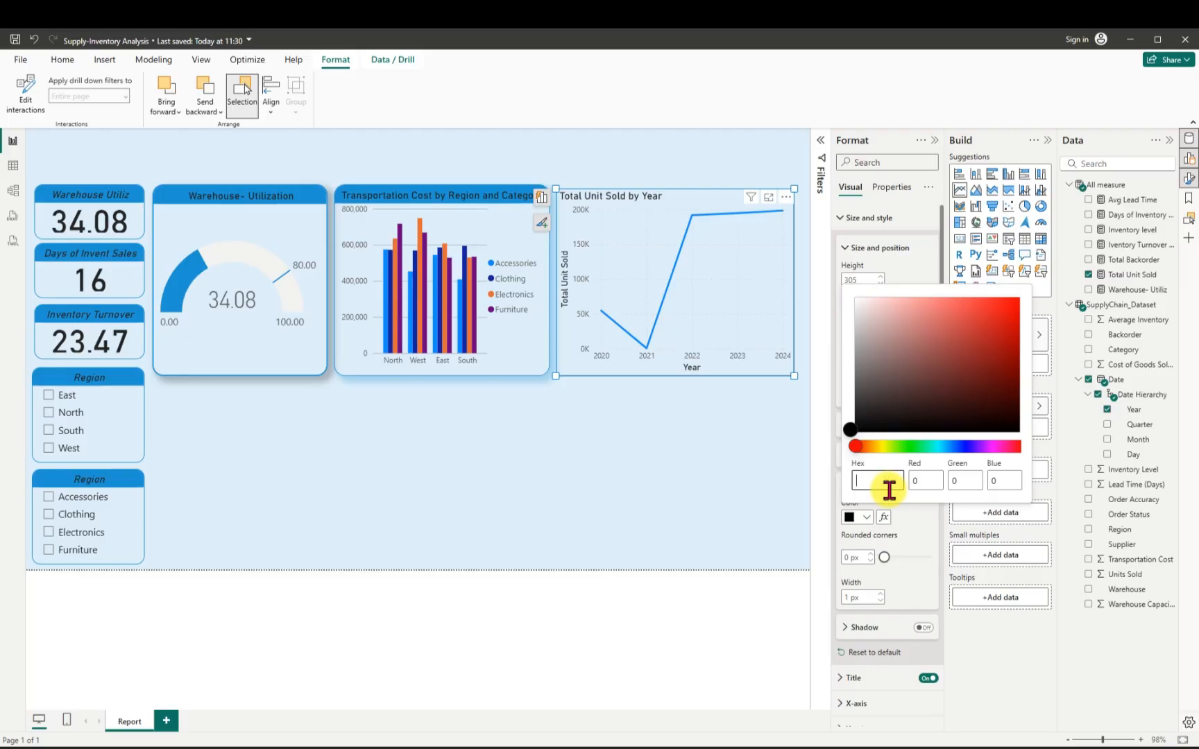
{"action": "type", "text": "#1E94D2"}
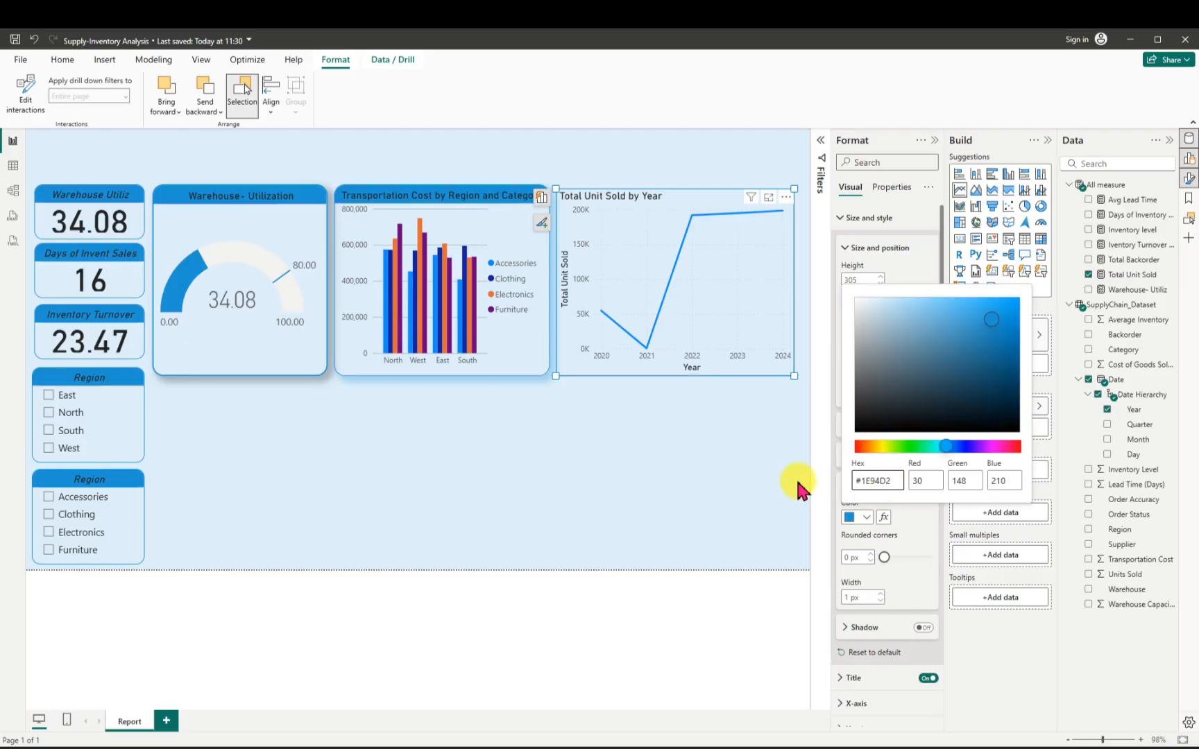
{"action": "key", "text": "Escape"}
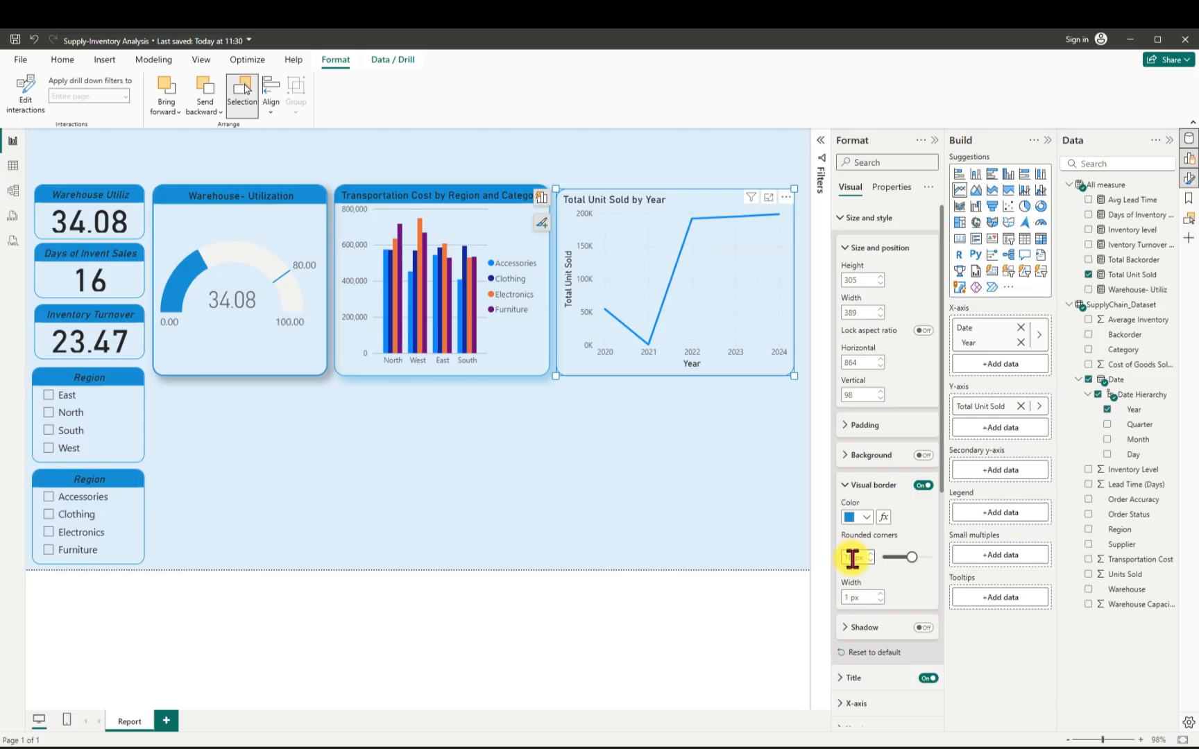
Turn on the line chart's shadow and set its color to #1E94D2.
{"action": "left_click", "coordinate": [924, 627]}
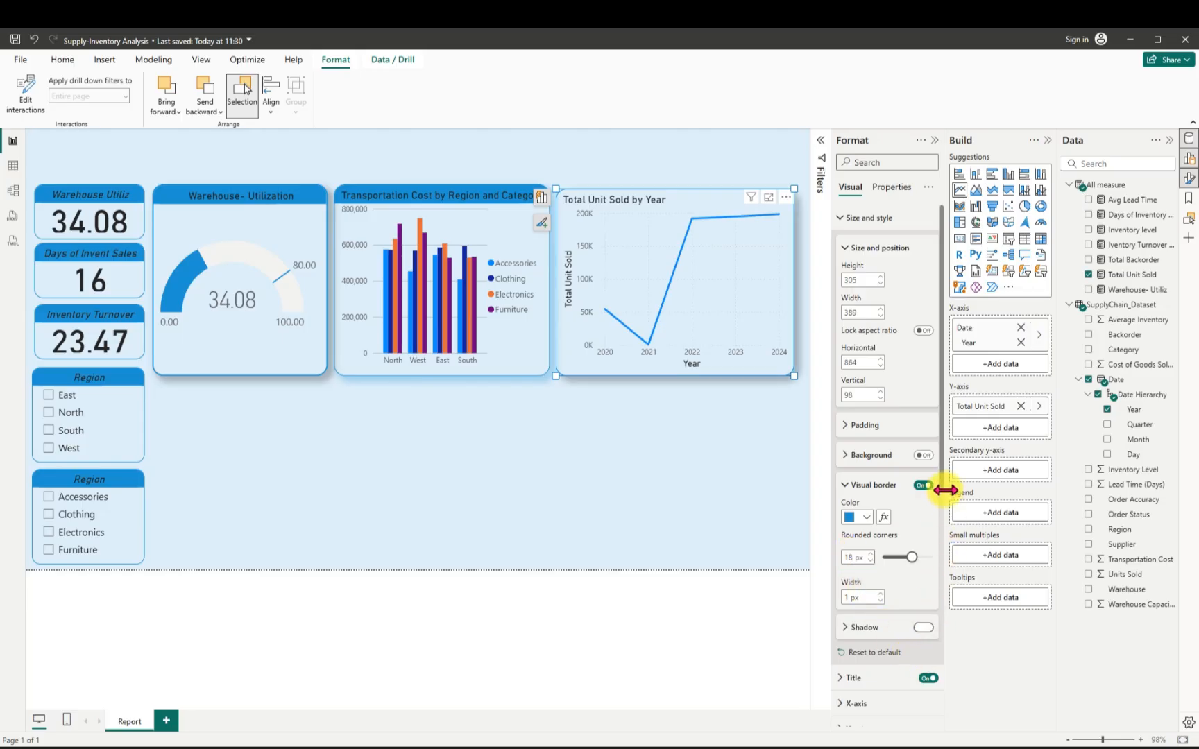
{"action": "scroll", "coordinate": [940, 520], "scroll_direction": "down", "scroll_amount": 2}
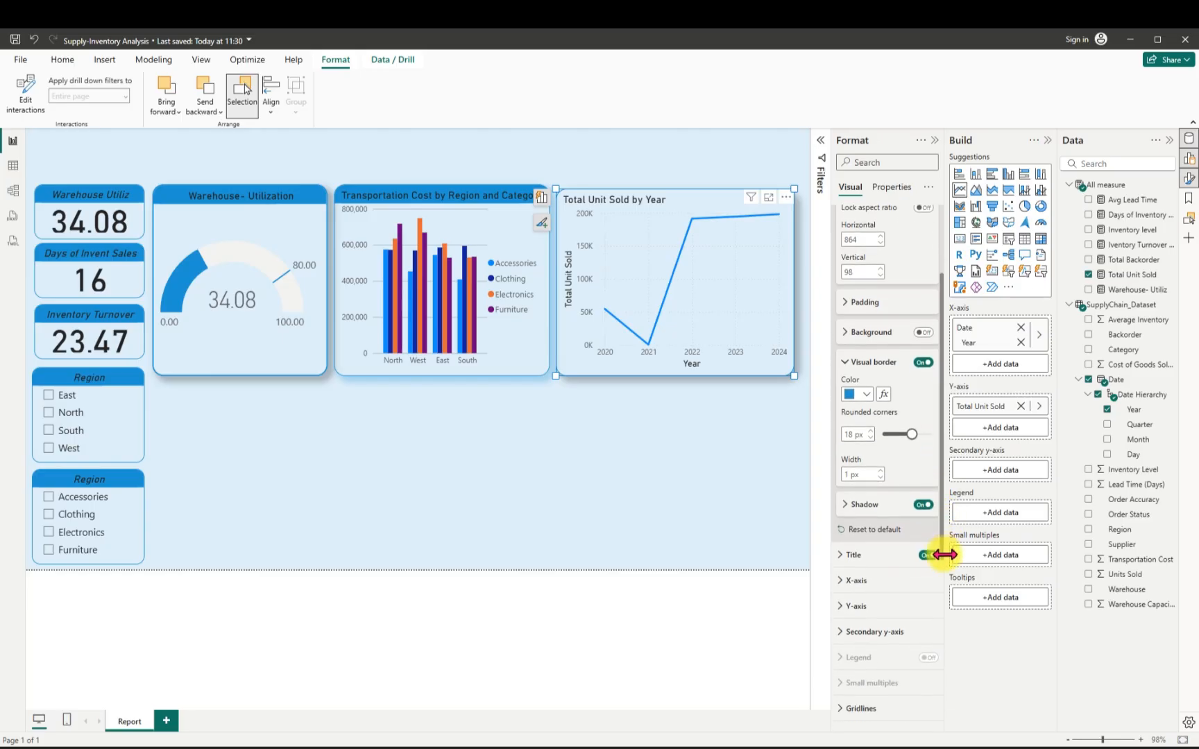
{"action": "left_click", "coordinate": [845, 510]}
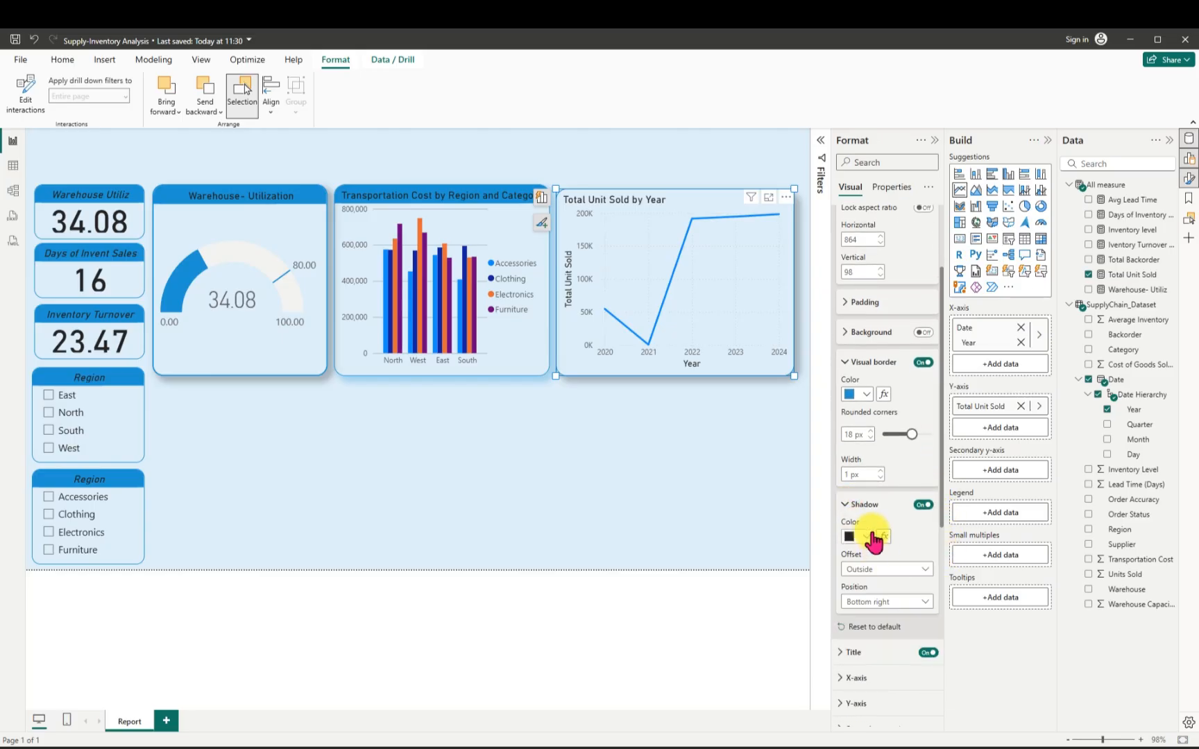
{"action": "left_click", "coordinate": [867, 536]}
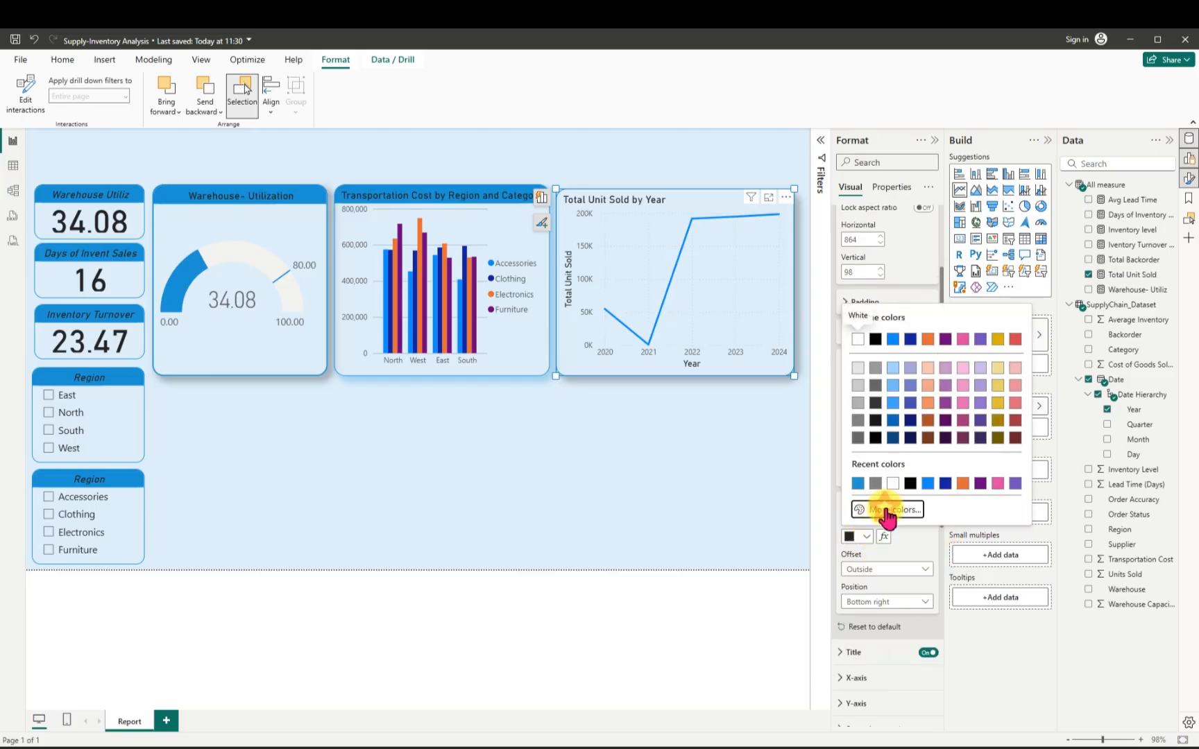
{"action": "left_click", "coordinate": [888, 510]}
{"action": "key", "text": "BackSpace"}
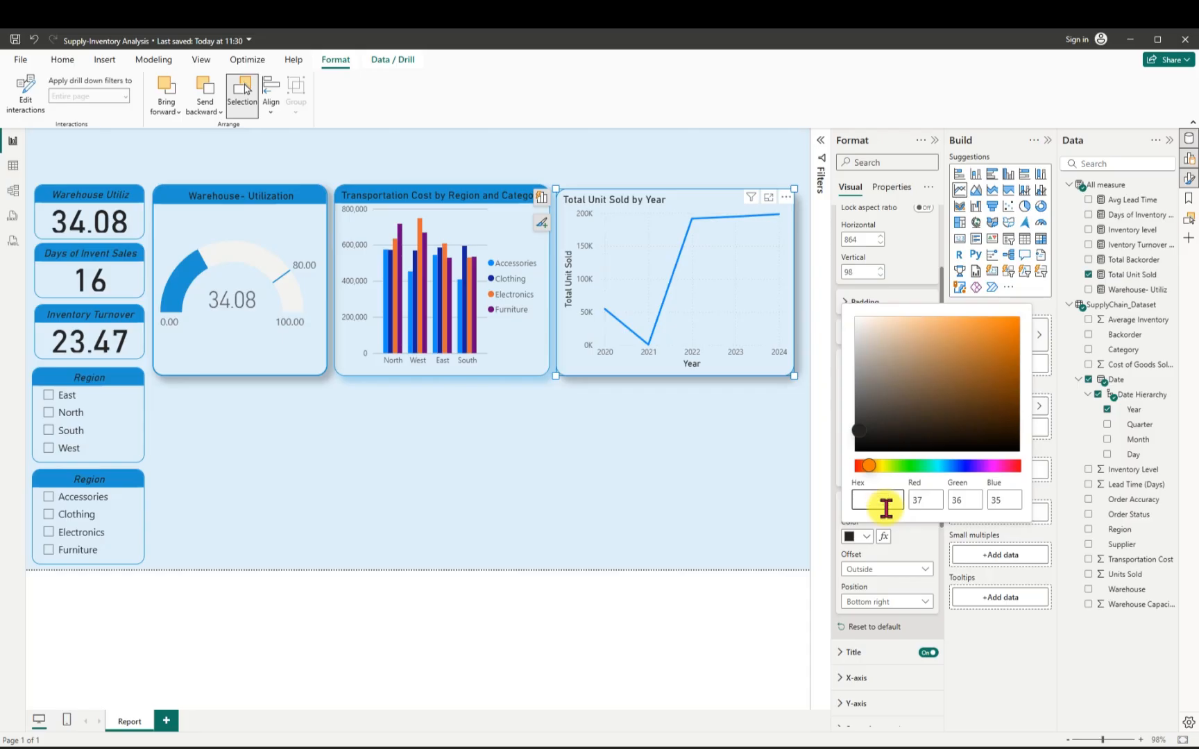
{"action": "type", "text": "#1E94D2"}
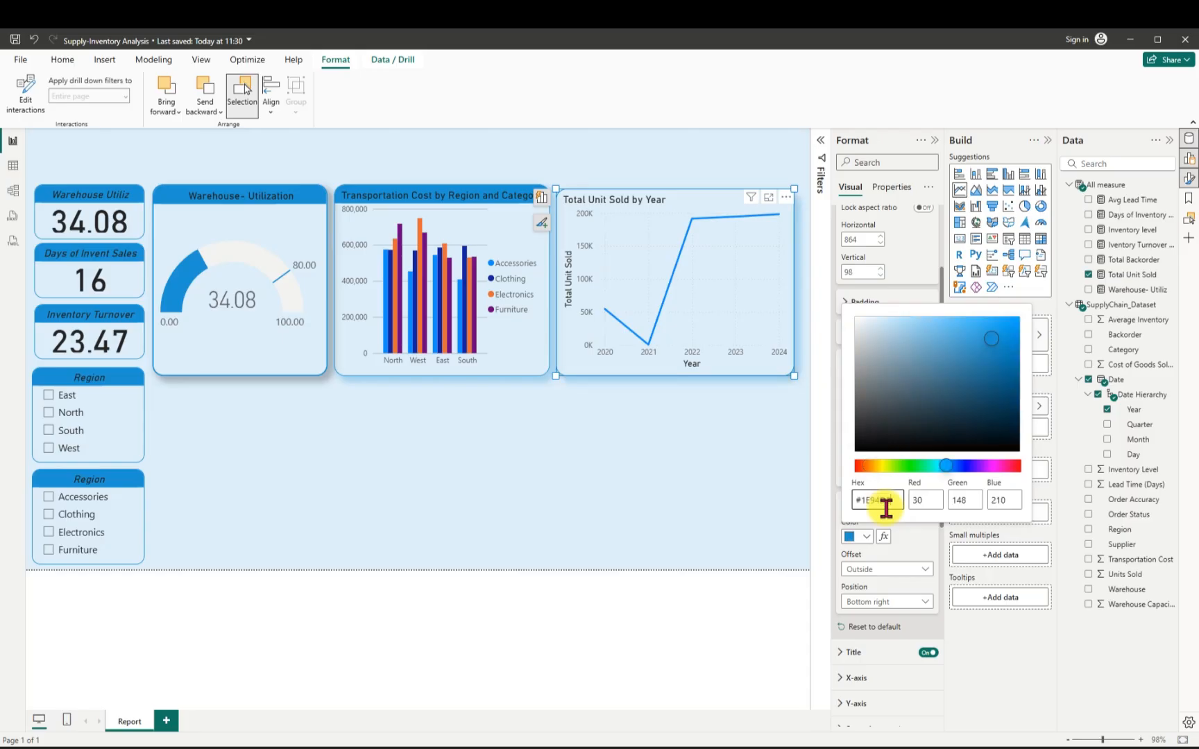
{"action": "left_click", "coordinate": [743, 469]}
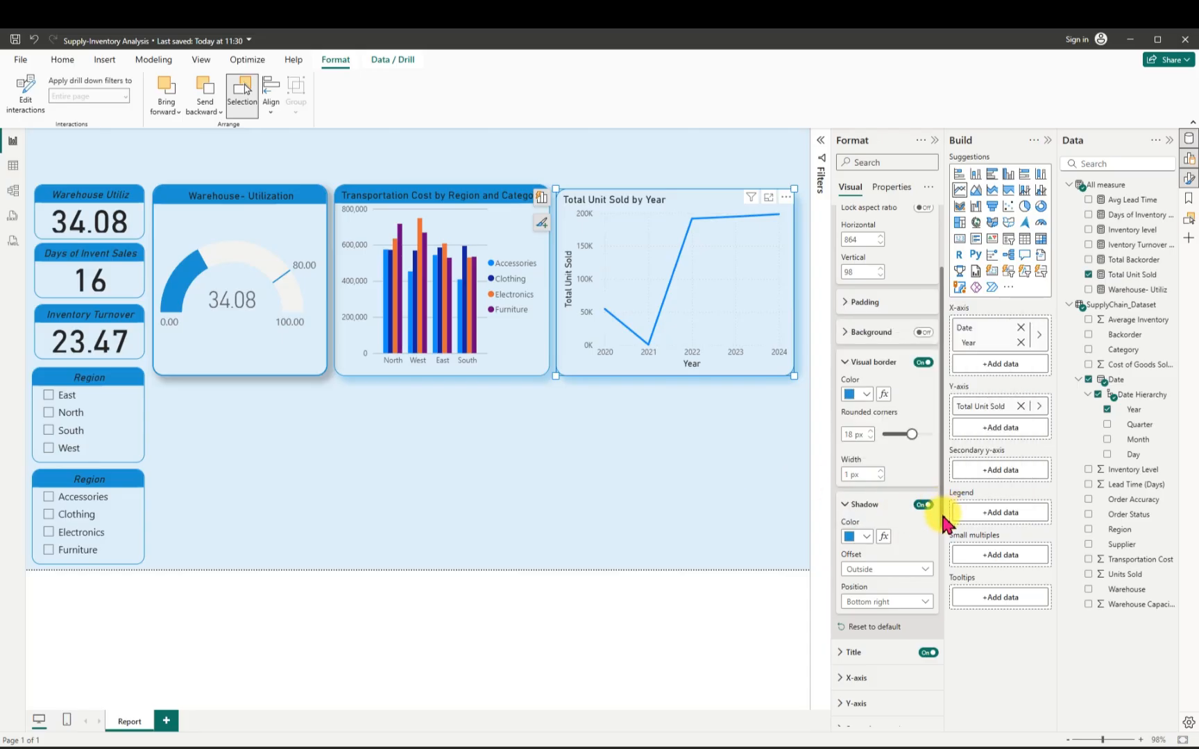
Change the line chart's title text to "Unit Sold by Year and Forecasted for 2025".
{"action": "scroll", "coordinate": [936, 542], "scroll_direction": "down", "scroll_amount": 2}
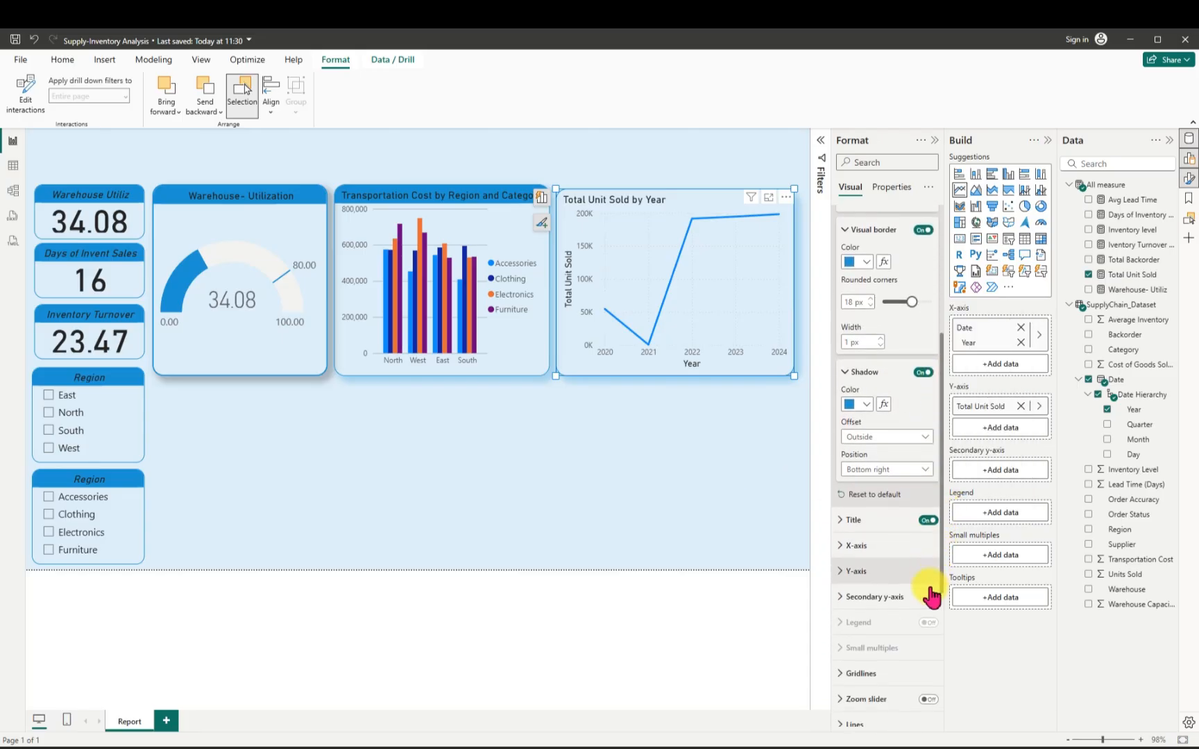
{"action": "scroll", "coordinate": [923, 583], "scroll_direction": "down", "scroll_amount": 1}
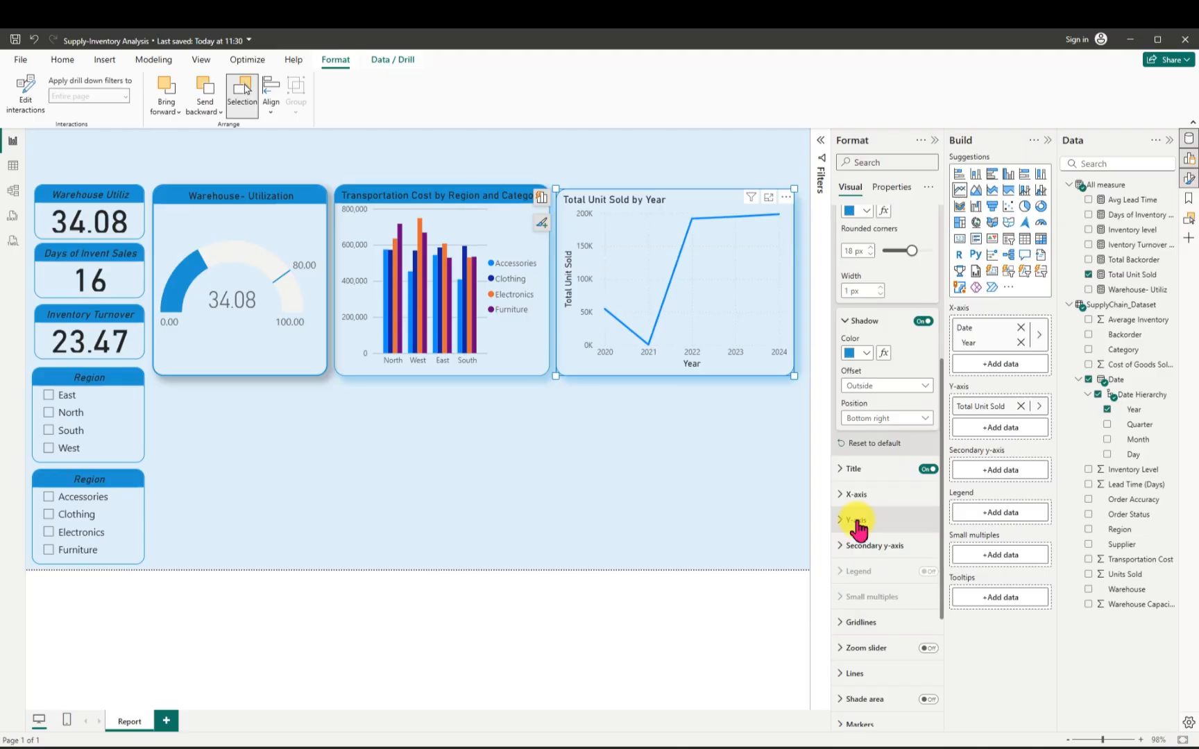
{"action": "left_click", "coordinate": [841, 477]}
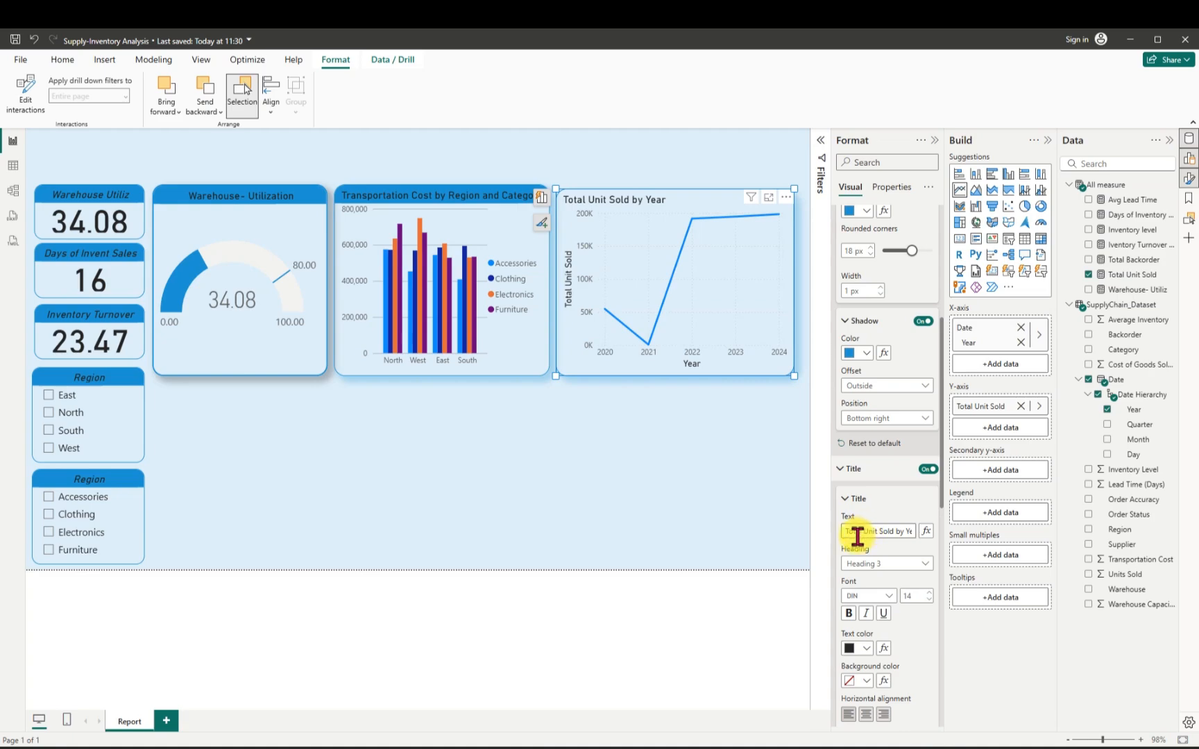
{"action": "left_click_drag", "start_coordinate": [855, 533], "coordinate": [862, 532]}
{"action": "left_click", "coordinate": [864, 529]}
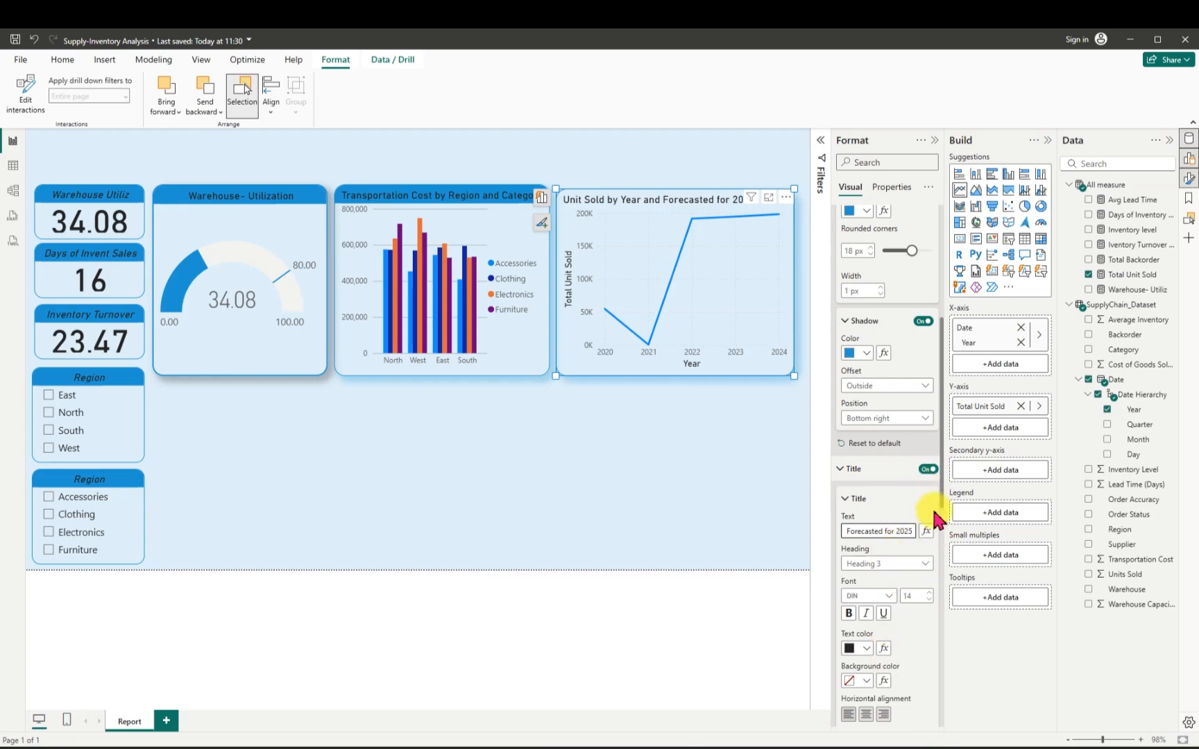
Set the background color of the line chart's title to #1E94D2.
{"action": "left_click_drag", "start_coordinate": [941, 507], "coordinate": [937, 594]}
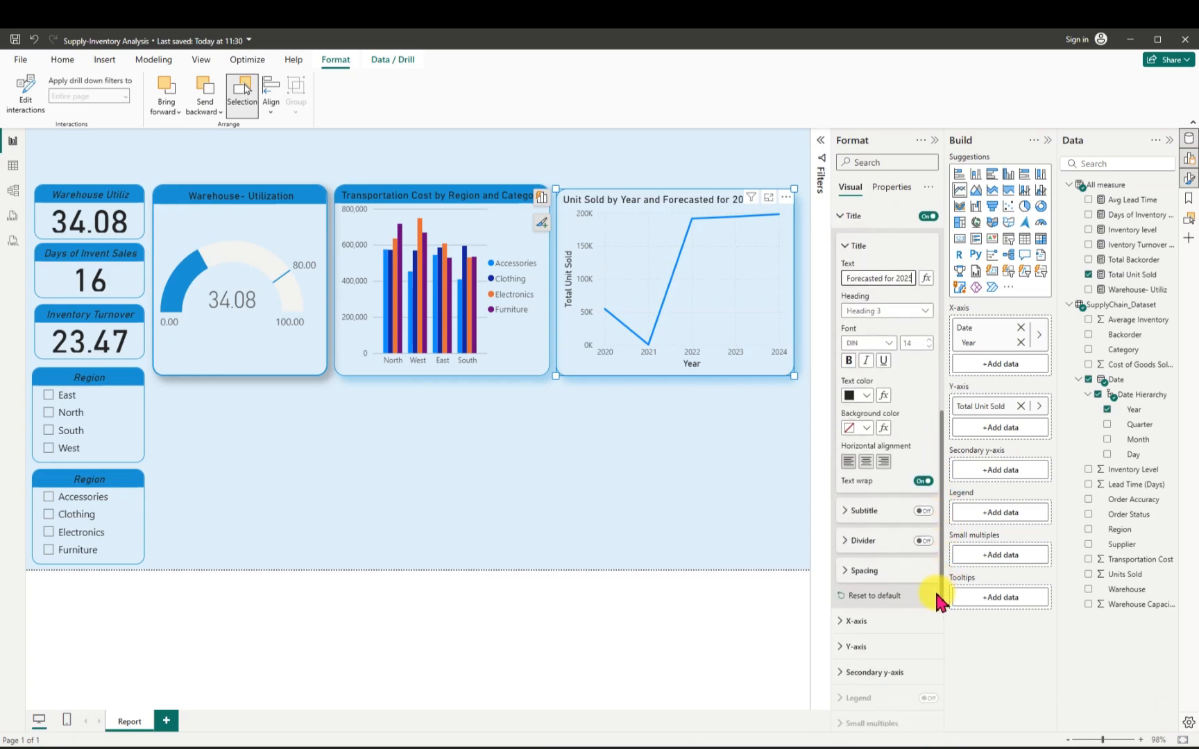
{"action": "left_click", "coordinate": [867, 430]}
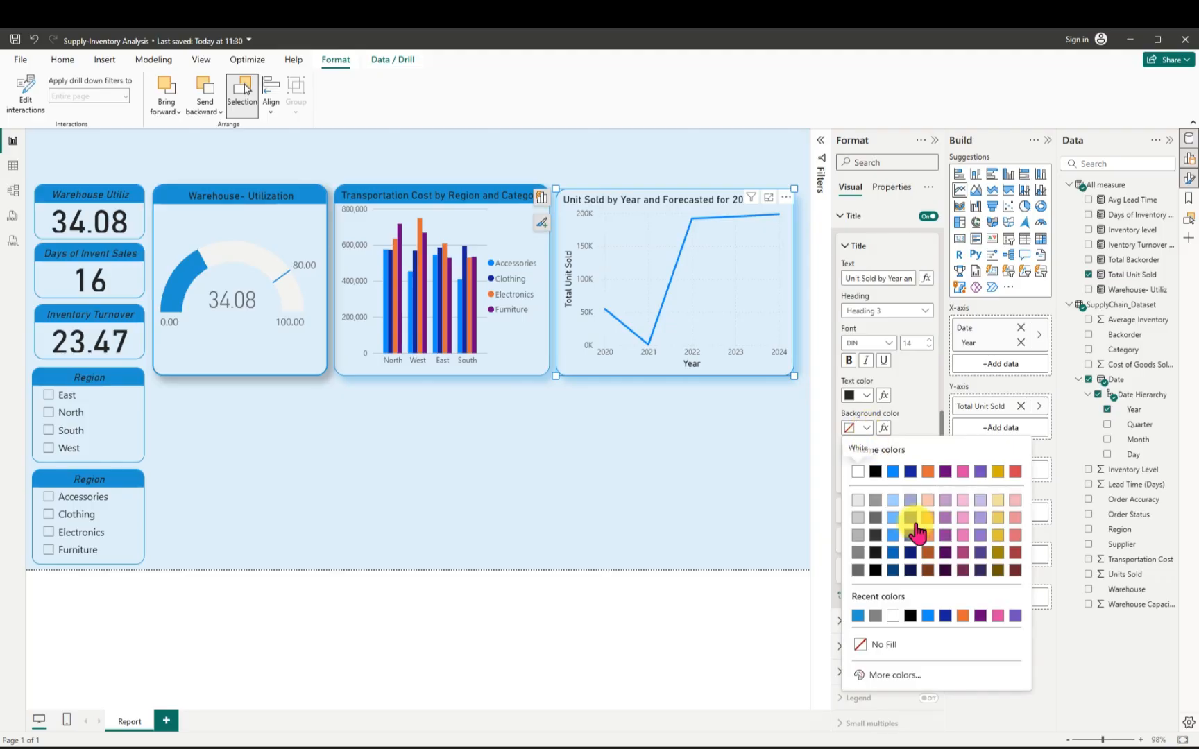
{"action": "left_click", "coordinate": [898, 676]}
{"action": "left_click", "coordinate": [892, 632]}
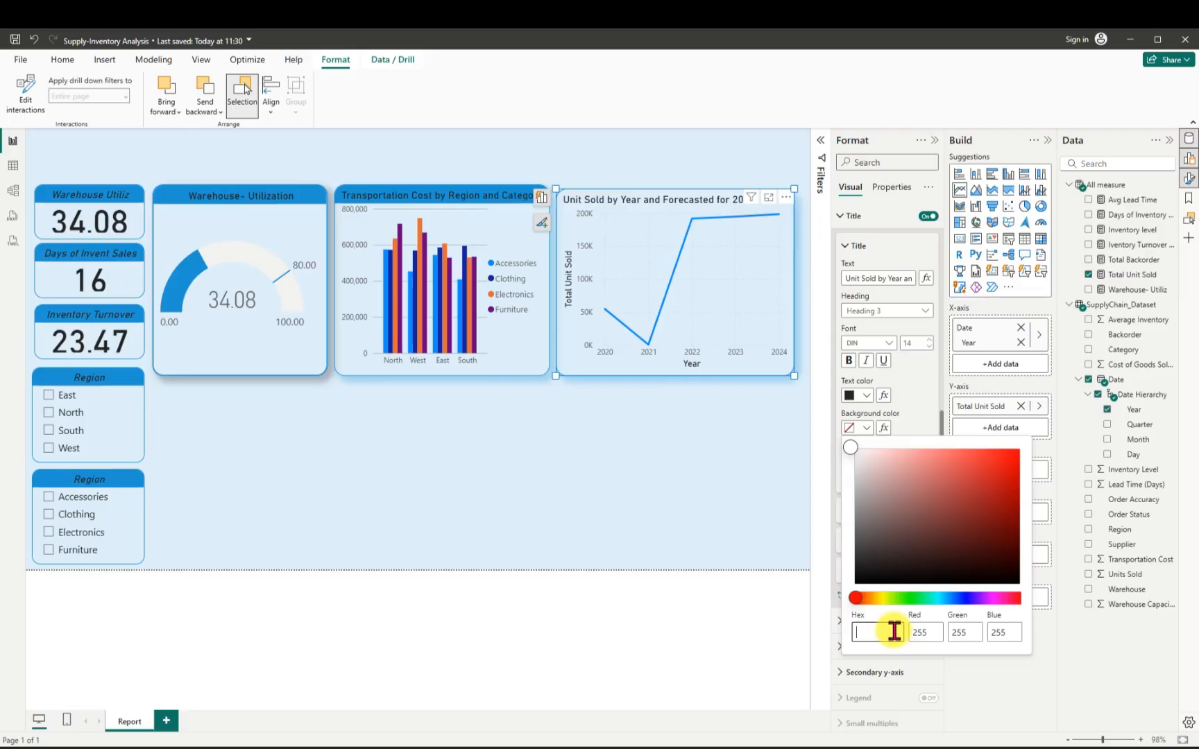
{"action": "type", "text": "#1E94D2"}
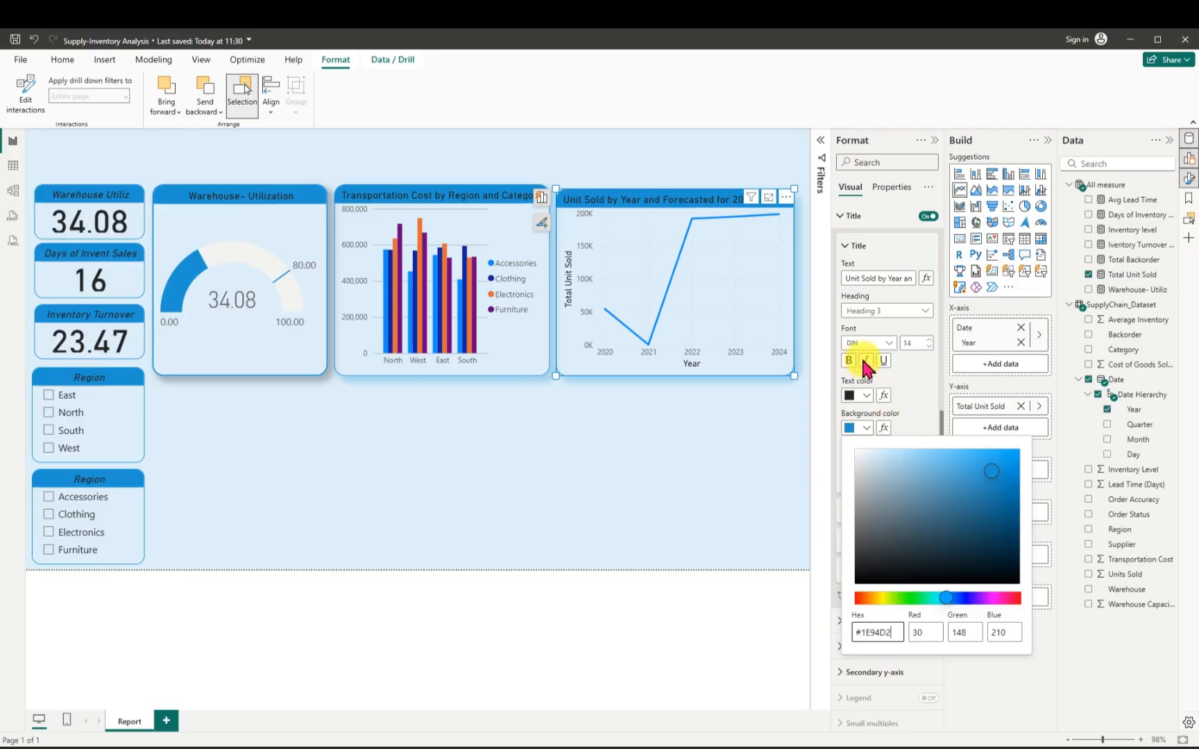
{"action": "left_click", "coordinate": [875, 695]}
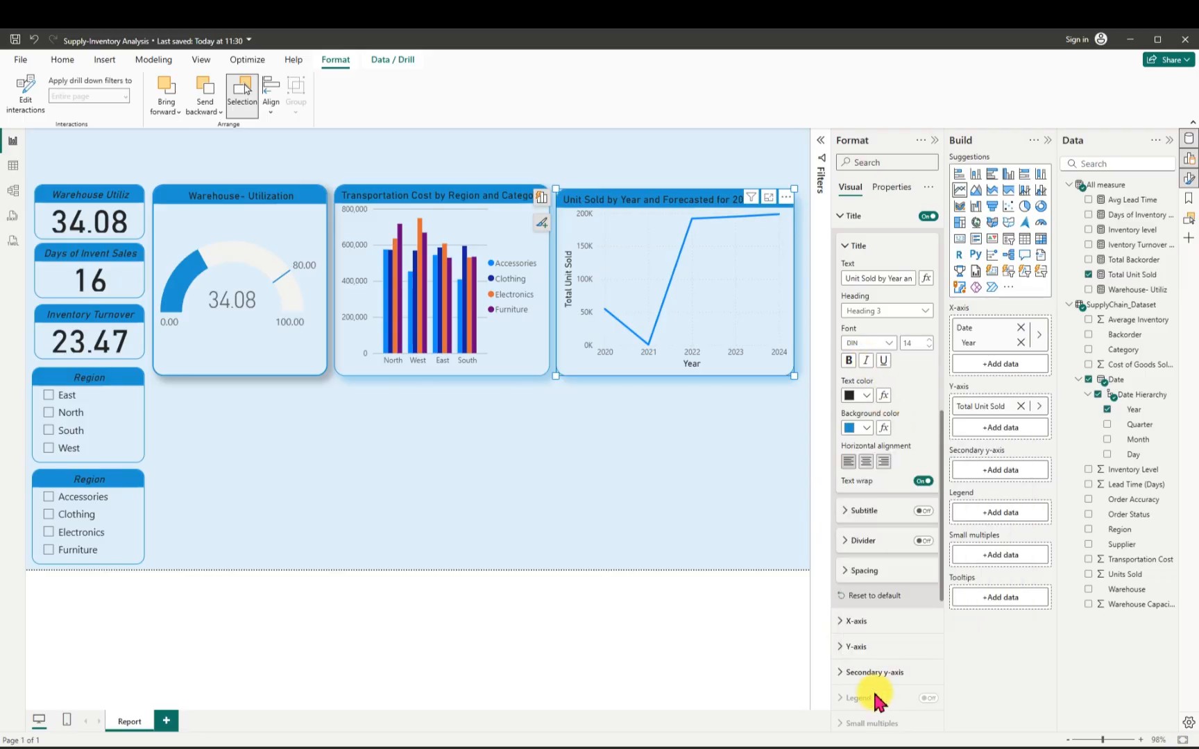
Italicize the titles of the line chart, the Transportation Cost column chart and the Warehouse Utilization gauge.
{"action": "left_click", "coordinate": [866, 362]}
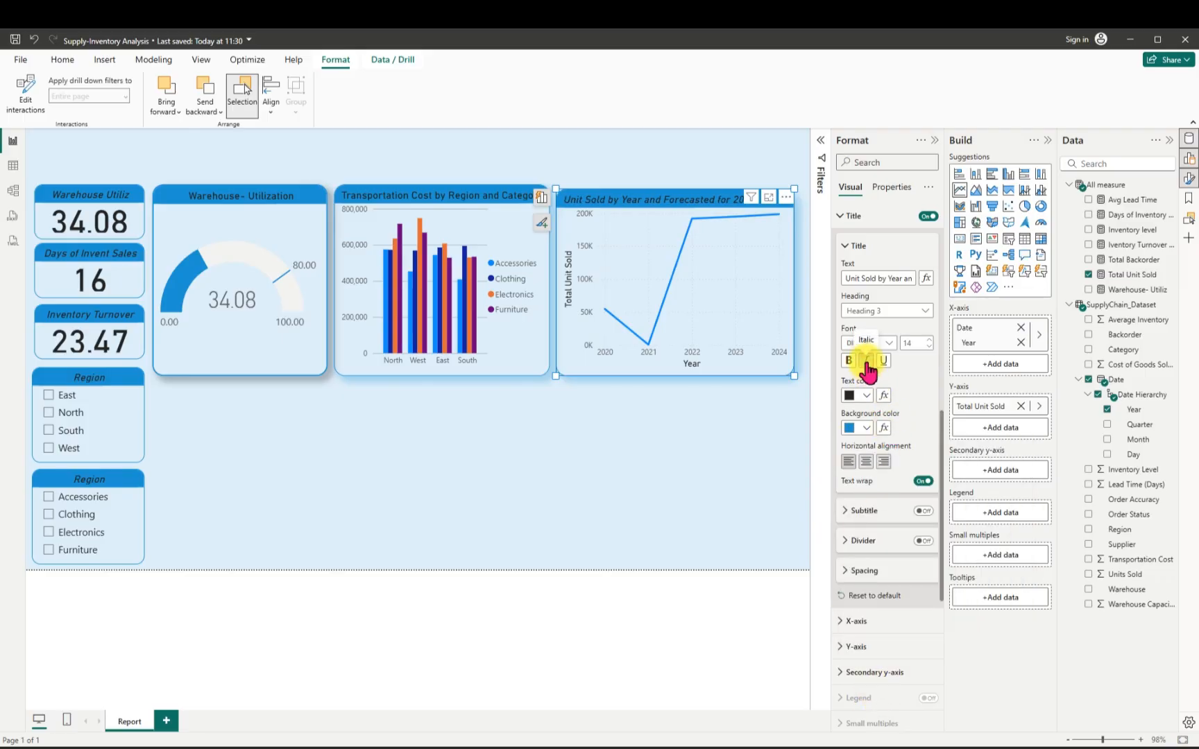
{"action": "left_click", "coordinate": [385, 200]}
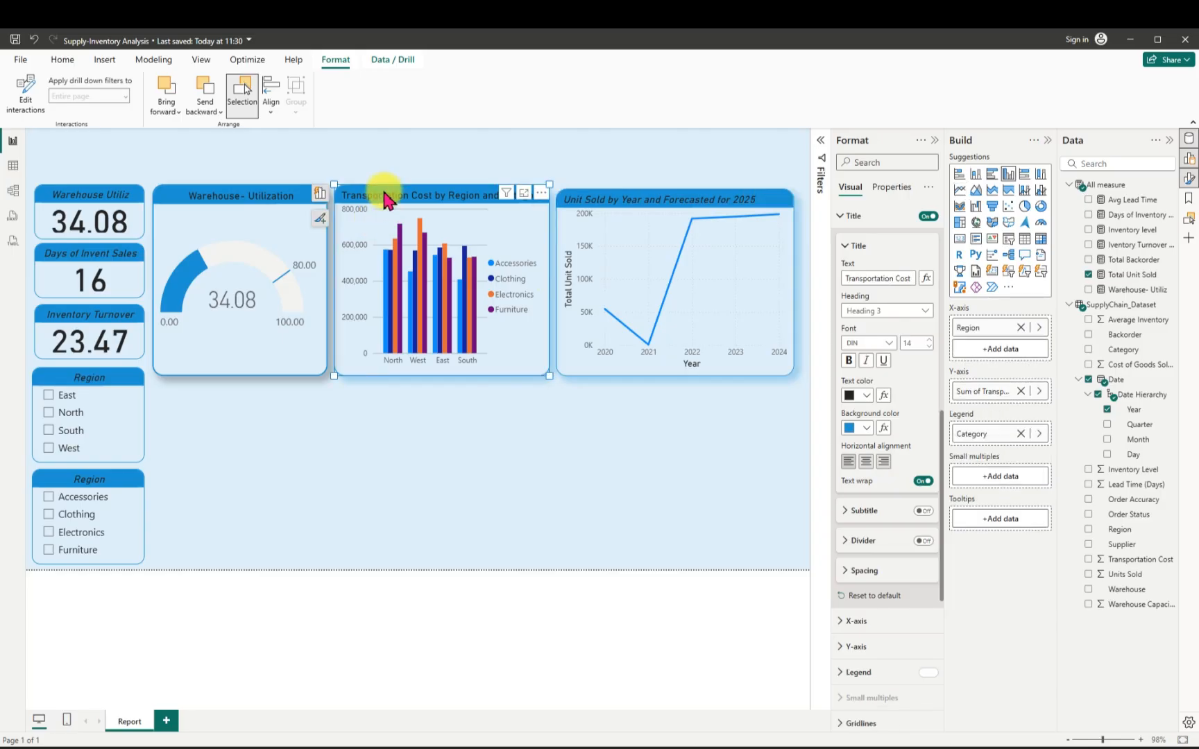
{"action": "left_click", "coordinate": [867, 360]}
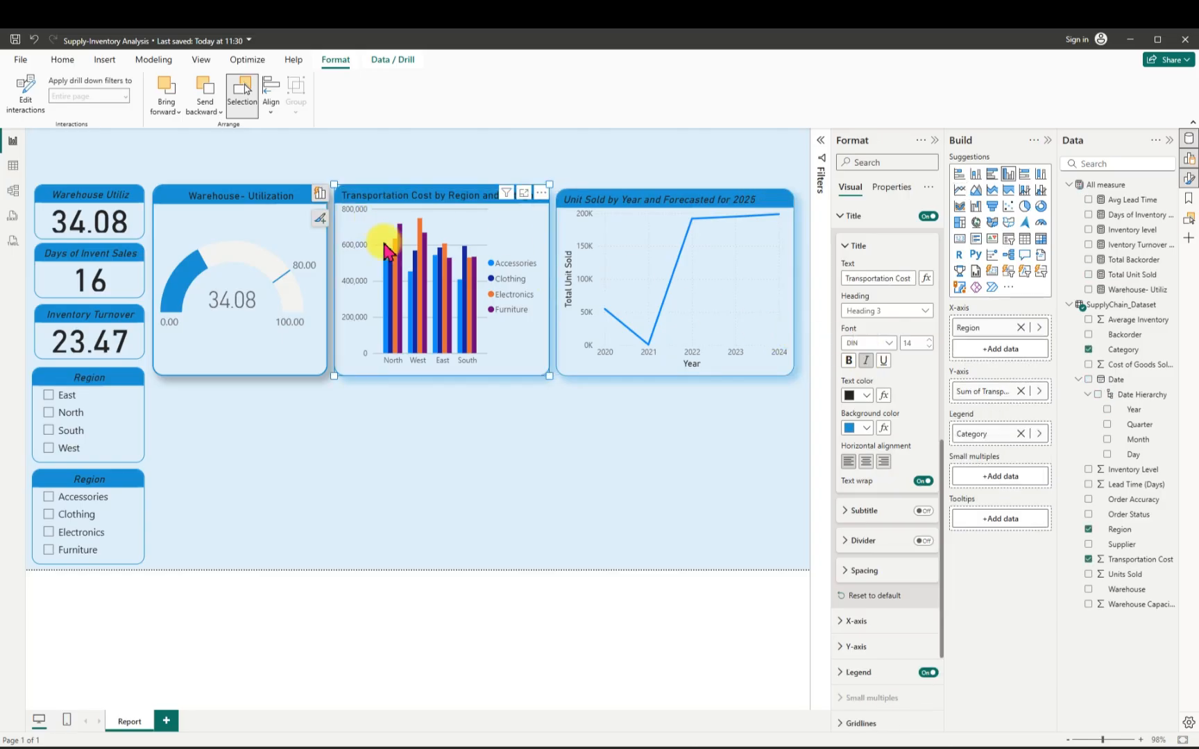
{"action": "left_click", "coordinate": [189, 194]}
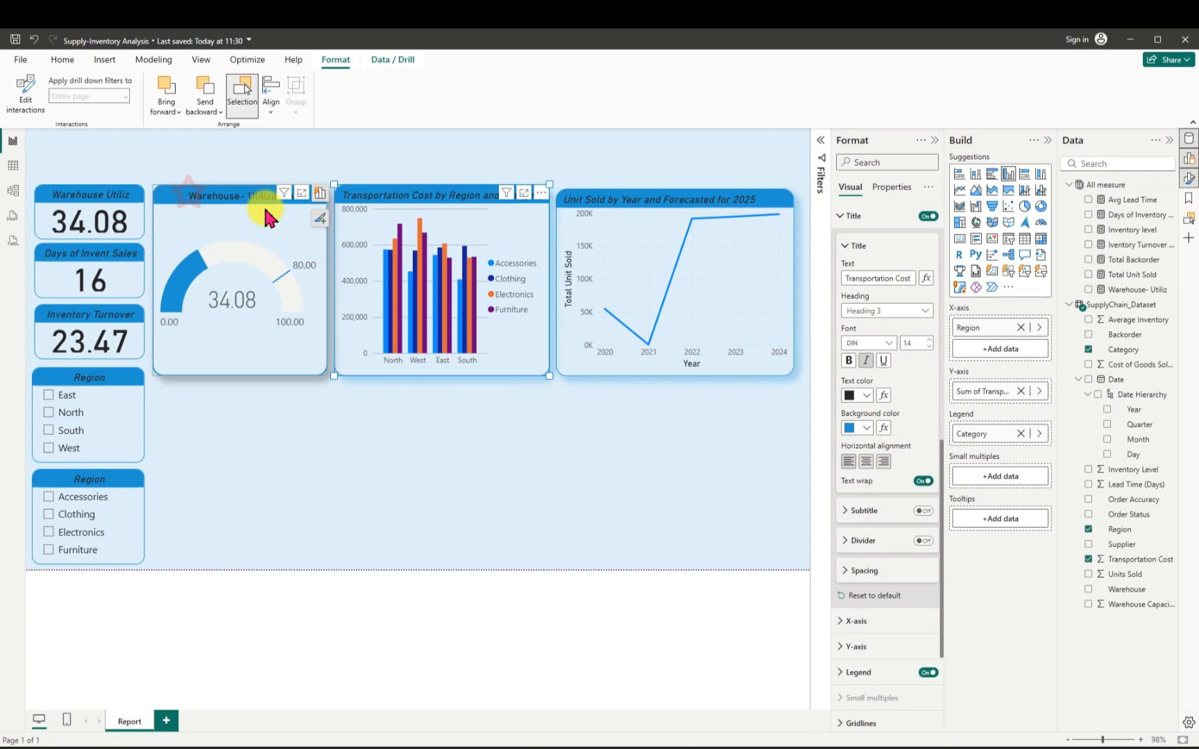
{"action": "left_click", "coordinate": [867, 360]}
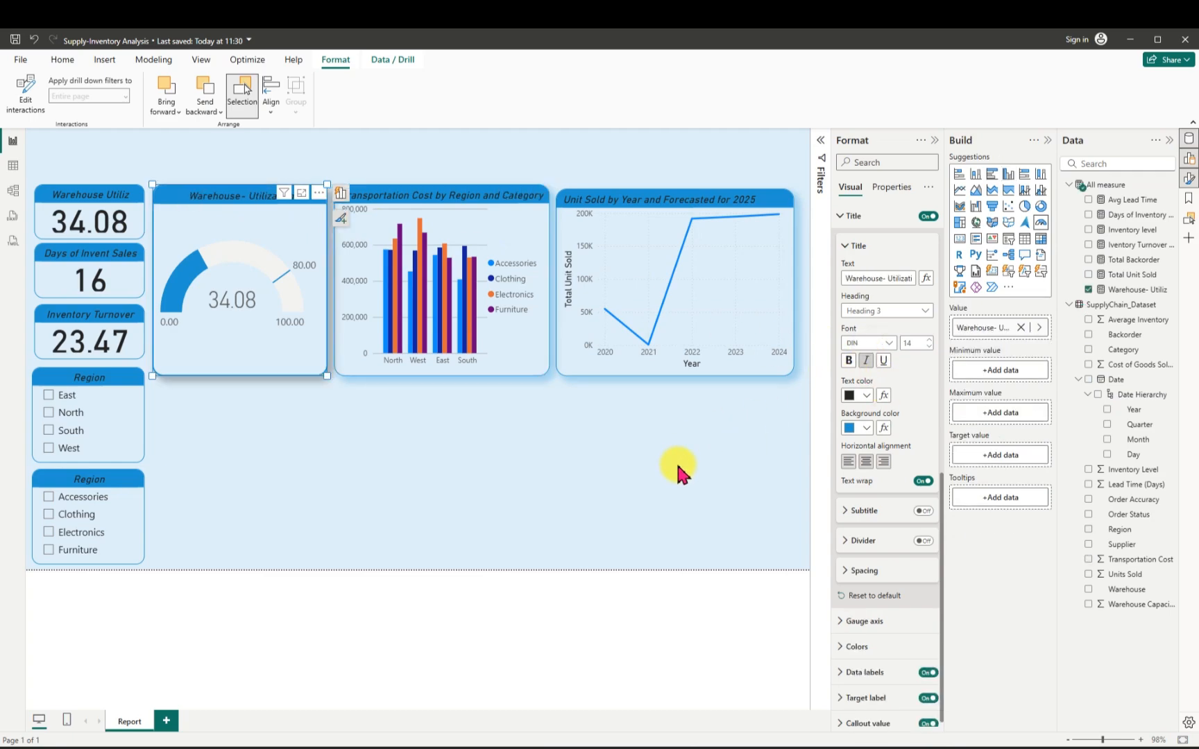
Turn off the X-axis title of the Unit Sold by Year line chart.
{"action": "left_click", "coordinate": [602, 203]}
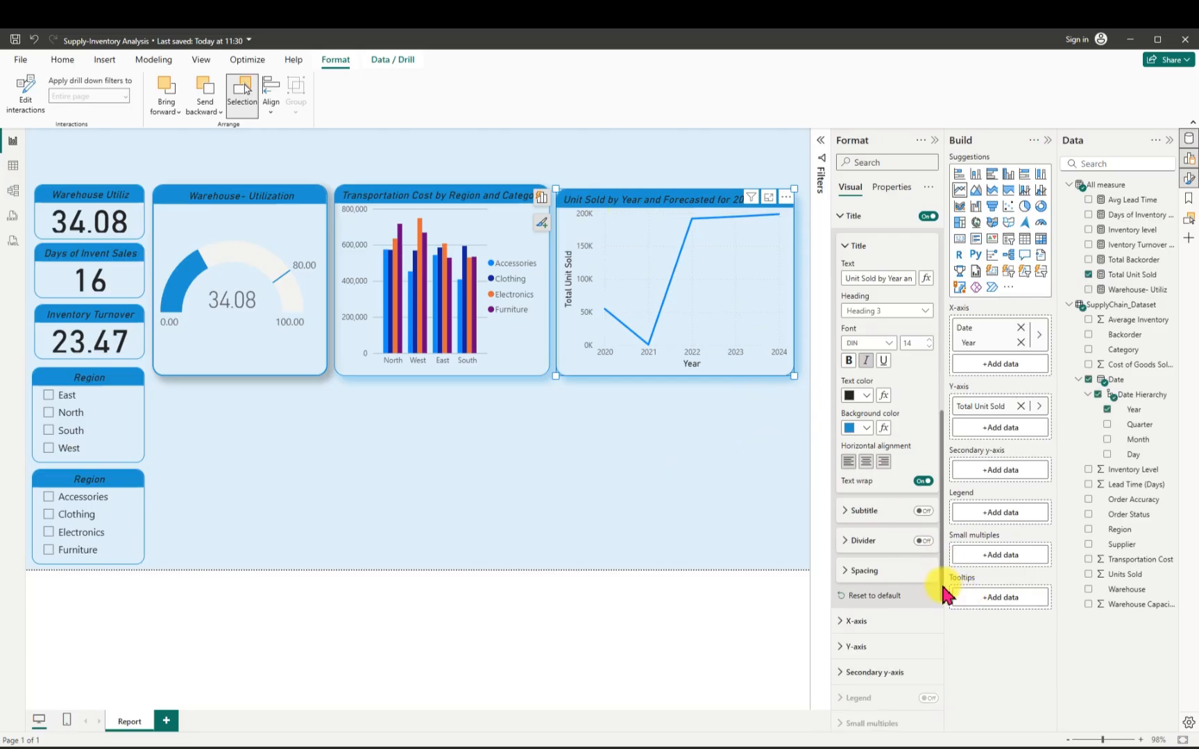
{"action": "scroll", "coordinate": [942, 589], "scroll_direction": "down", "scroll_amount": 4}
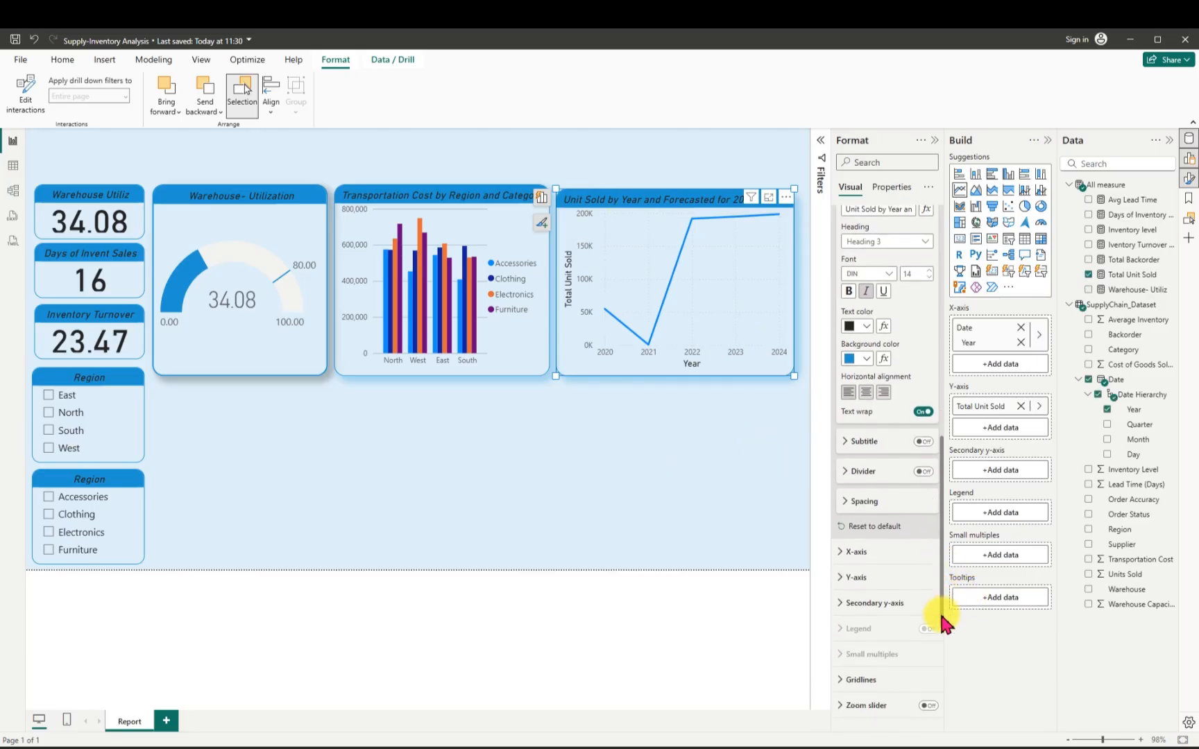
{"action": "left_click", "coordinate": [839, 492]}
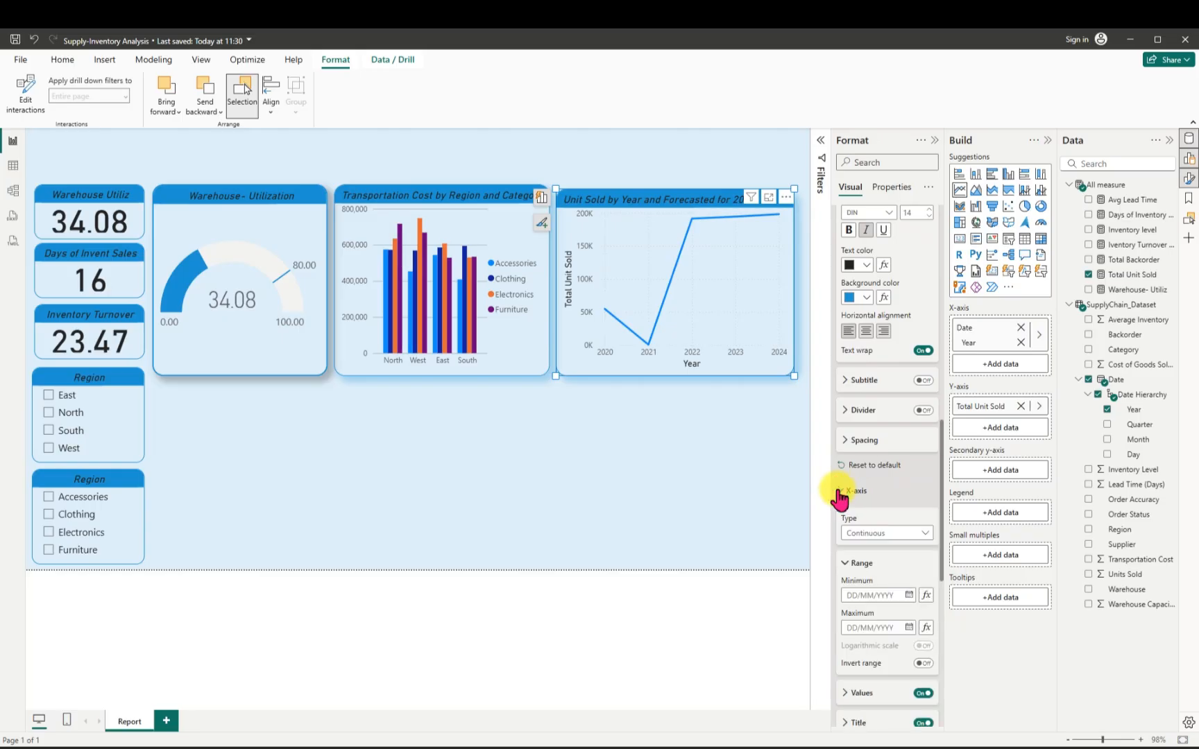
{"action": "left_click", "coordinate": [922, 723]}
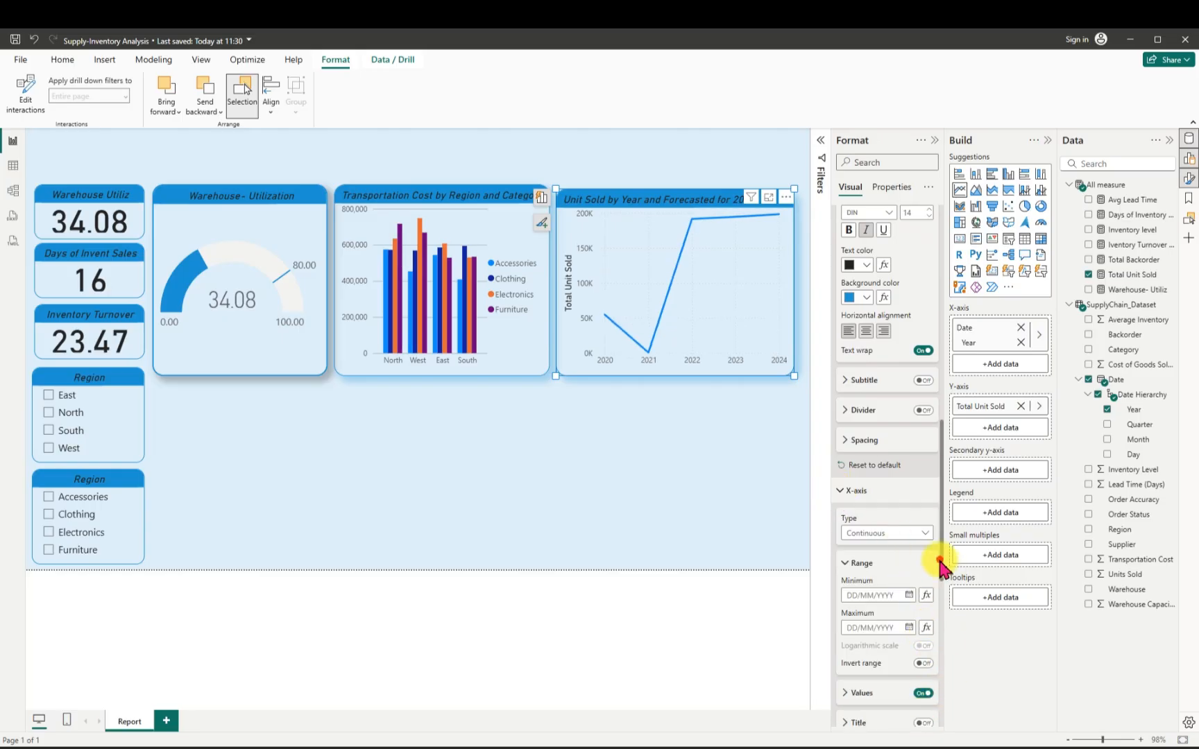
Turn off the Y-axis title of the Unit Sold by Year line chart.
{"action": "left_click_drag", "start_coordinate": [942, 560], "coordinate": [957, 683]}
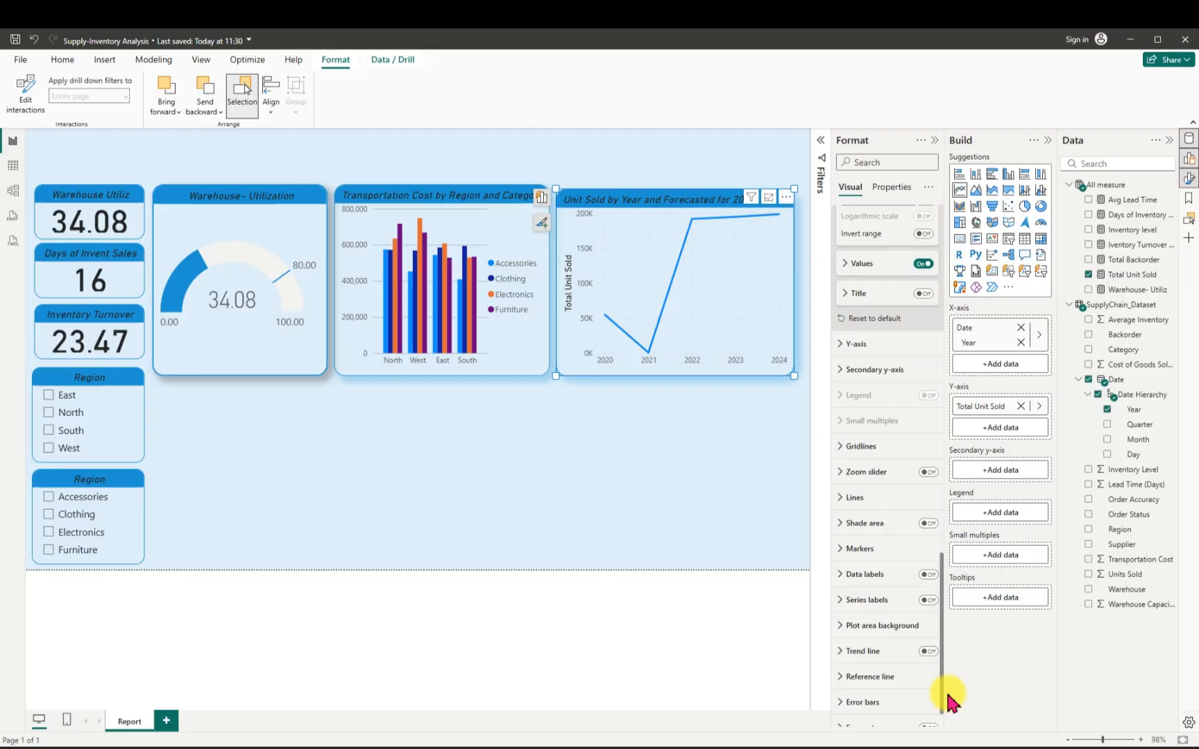
{"action": "scroll", "coordinate": [950, 693], "scroll_direction": "up", "scroll_amount": 1}
{"action": "left_click", "coordinate": [843, 395]}
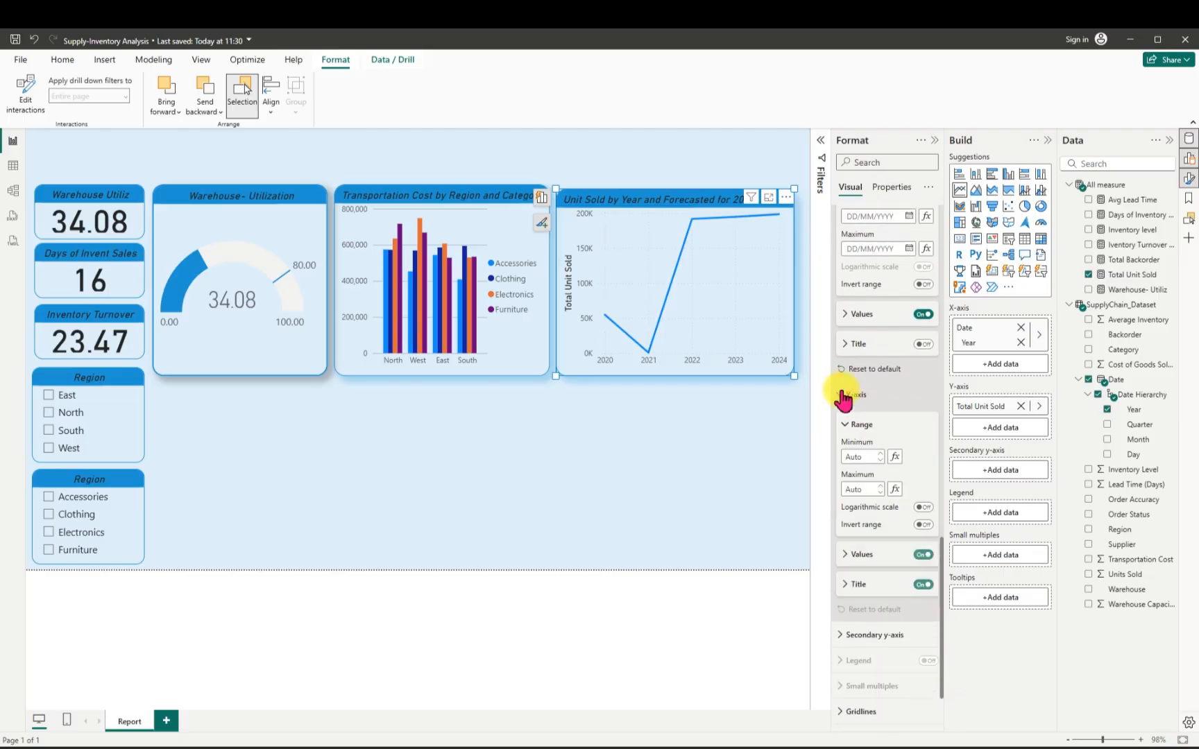
{"action": "left_click", "coordinate": [923, 585]}
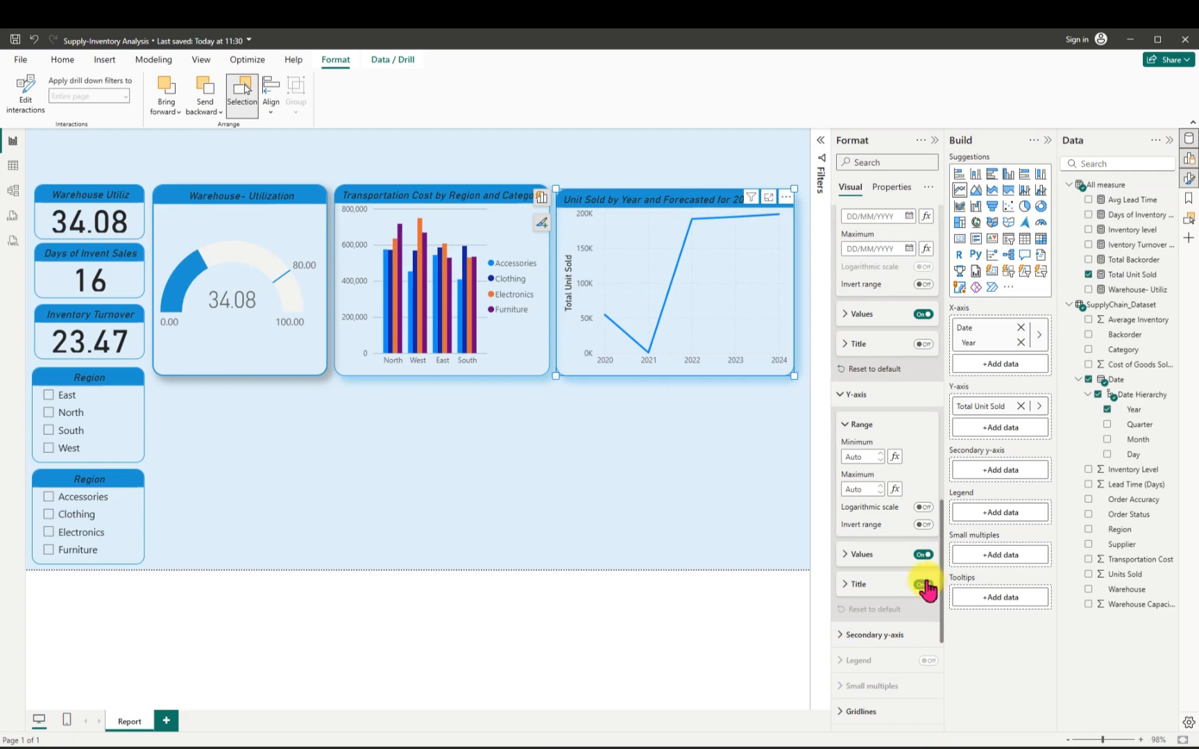
{"action": "left_click", "coordinate": [923, 586]}
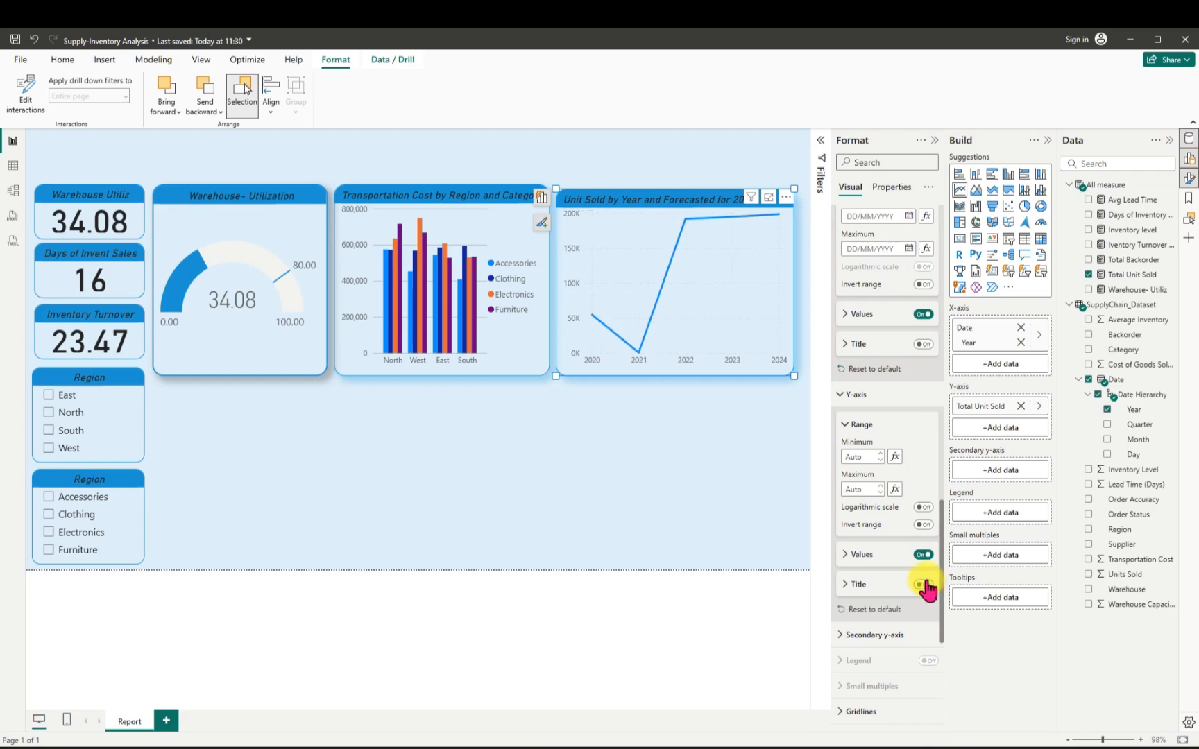
Set the line chart's Y-axis values to display units None with 0 decimal places.
{"action": "left_click", "coordinate": [843, 555]}
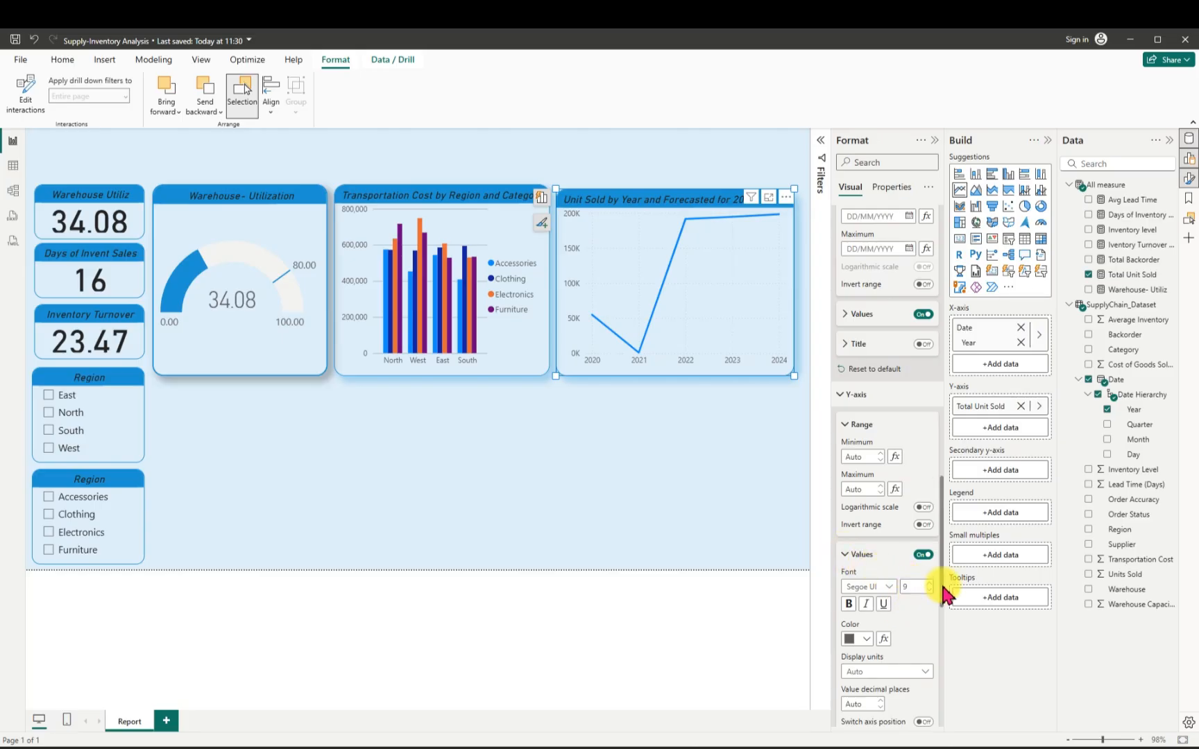
{"action": "scroll", "coordinate": [944, 593], "scroll_direction": "down", "scroll_amount": 2}
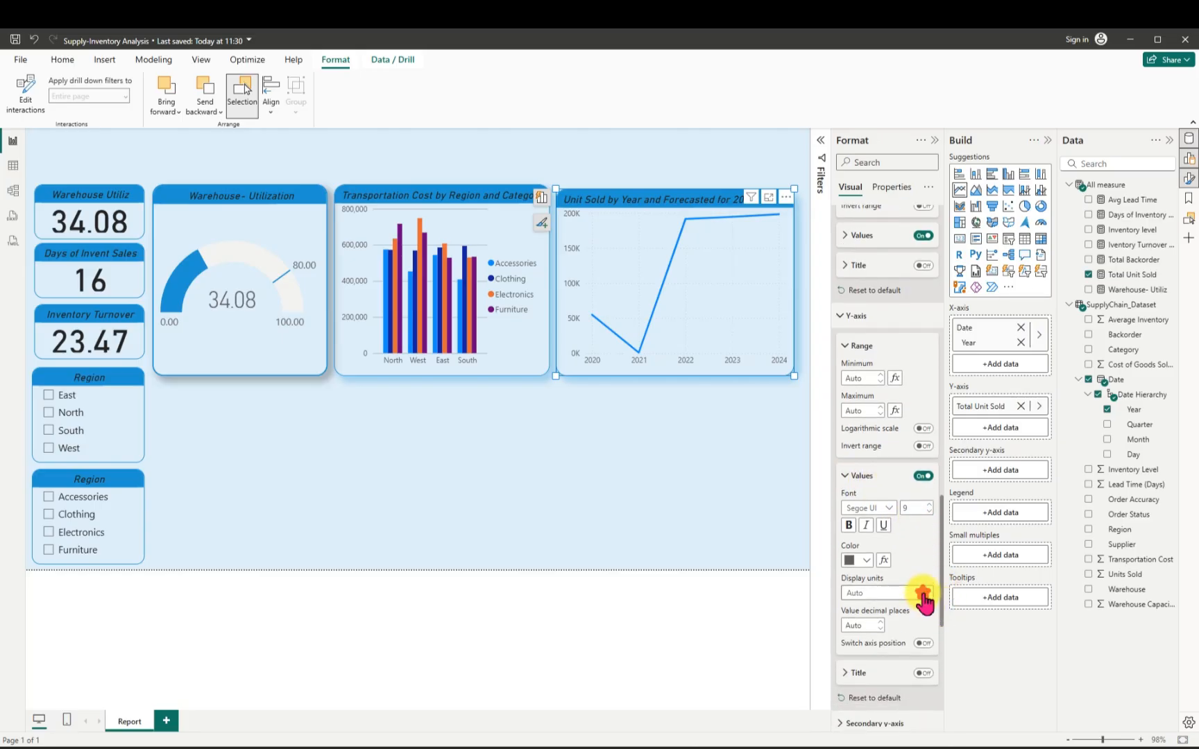
{"action": "left_click", "coordinate": [923, 593]}
{"action": "left_click", "coordinate": [870, 620]}
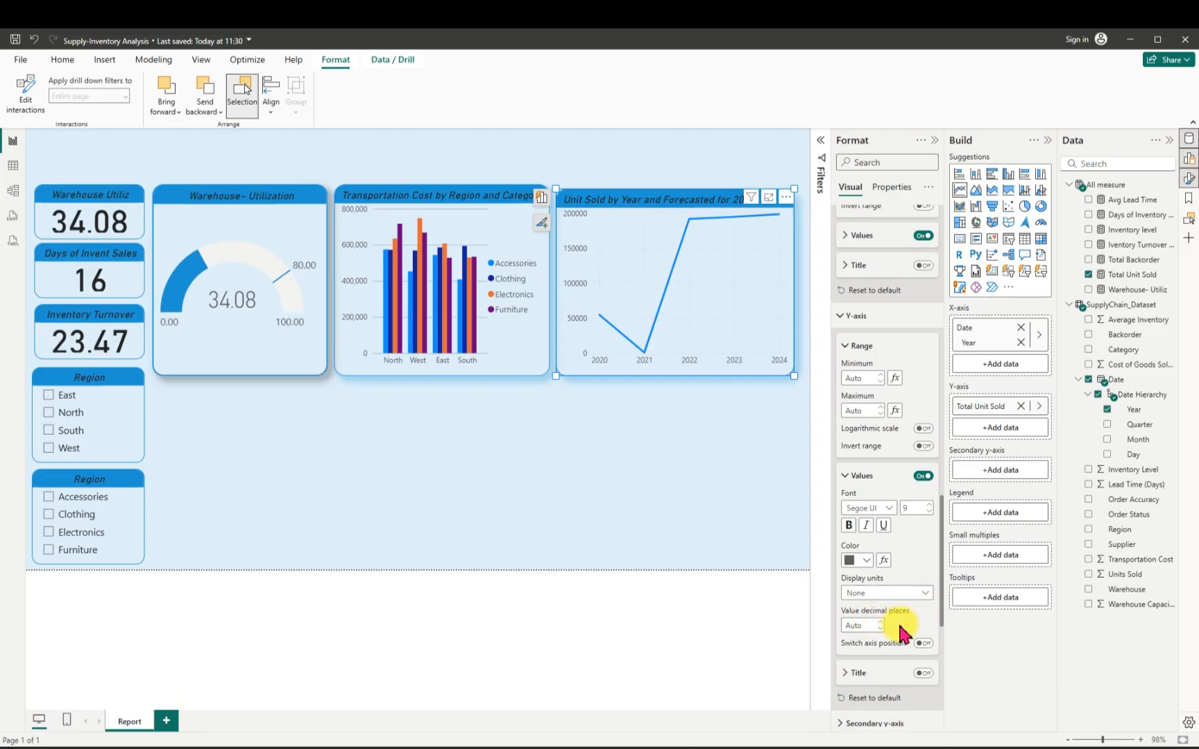
{"action": "left_click", "coordinate": [867, 627]}
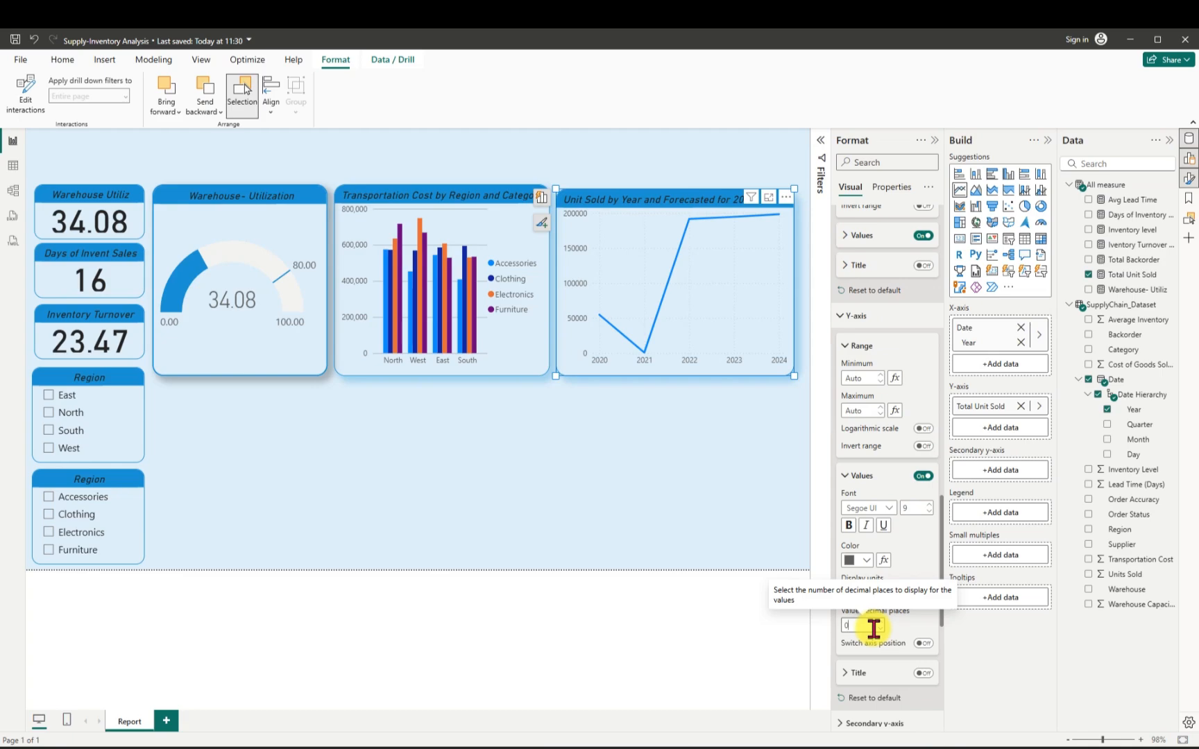
{"action": "left_click", "coordinate": [950, 641]}
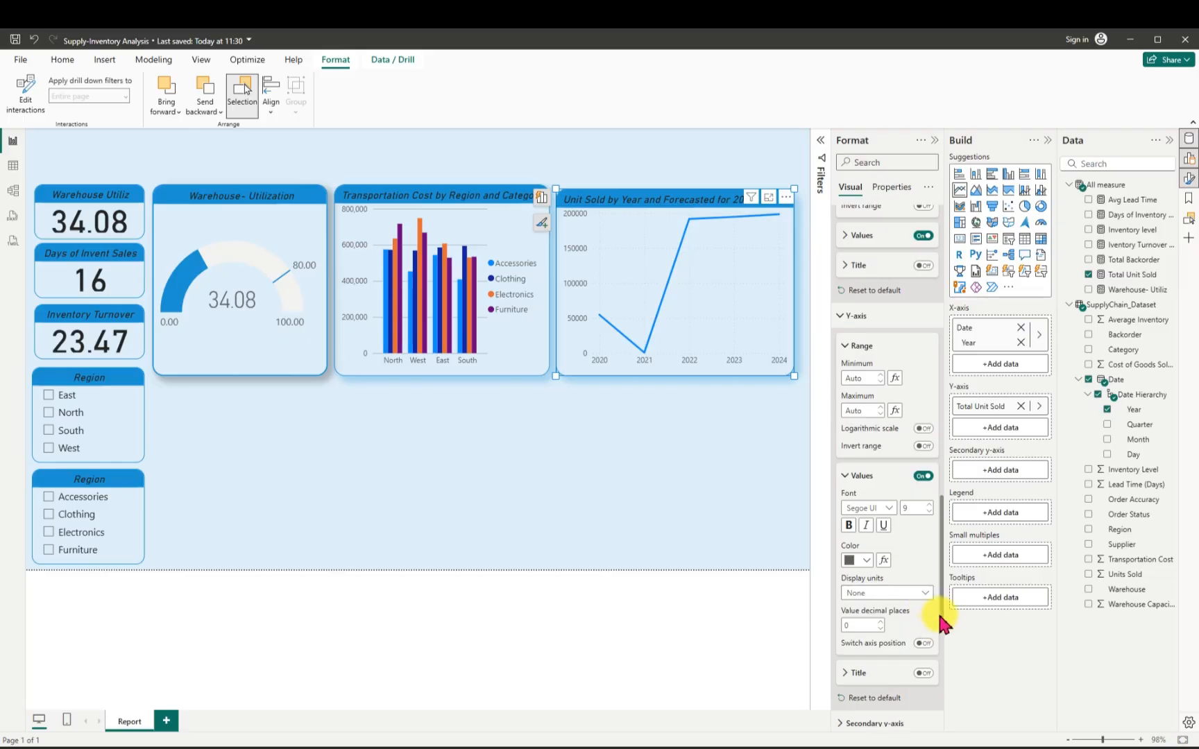
Try Thousands as the display units of the line chart's Y-axis values and return them to None.
{"action": "left_click", "coordinate": [924, 594]}
{"action": "left_click", "coordinate": [886, 635]}
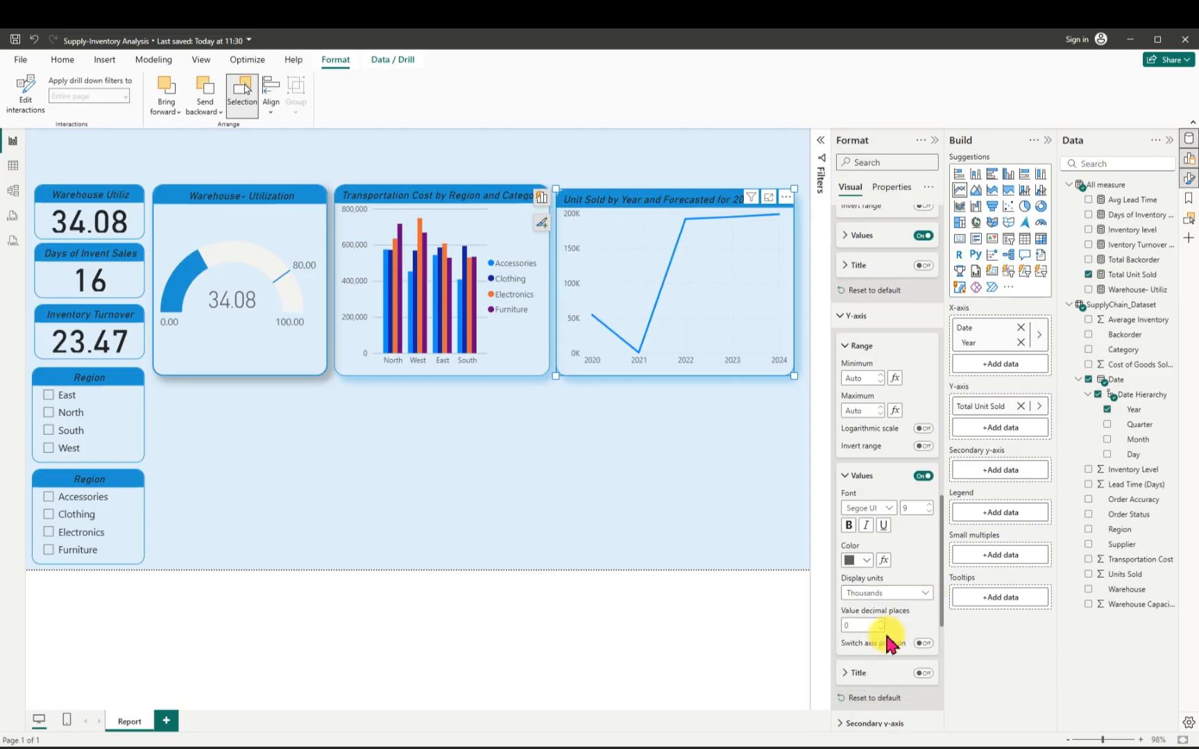
{"action": "left_click", "coordinate": [924, 593]}
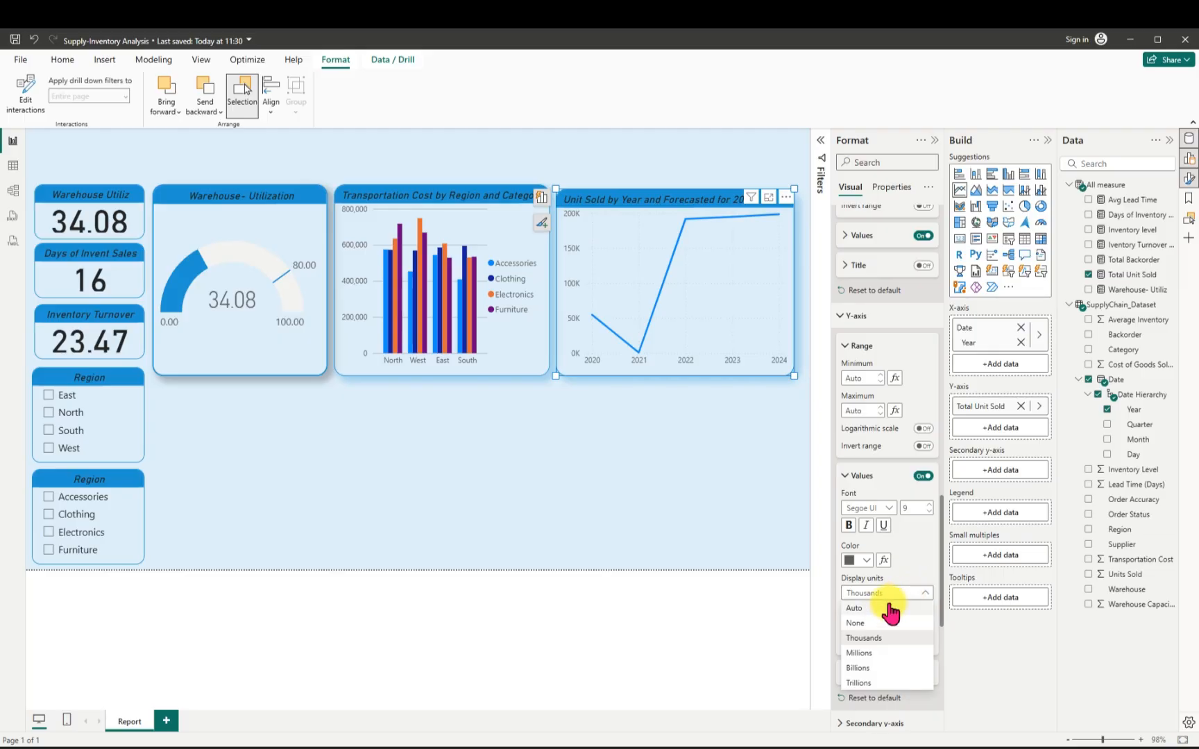
{"action": "left_click", "coordinate": [870, 622]}
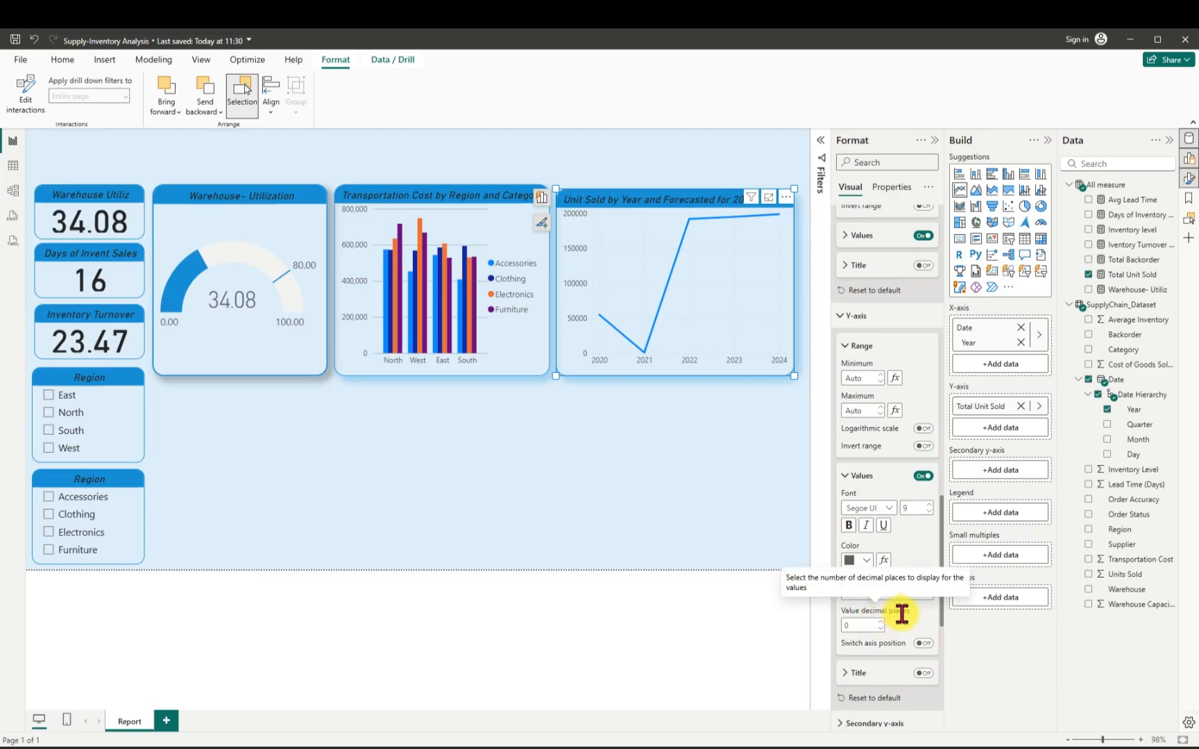
Try the line chart without its vertical gridlines and without its horizontal gridlines, turning each back on.
{"action": "scroll", "coordinate": [942, 634], "scroll_direction": "down", "scroll_amount": 2}
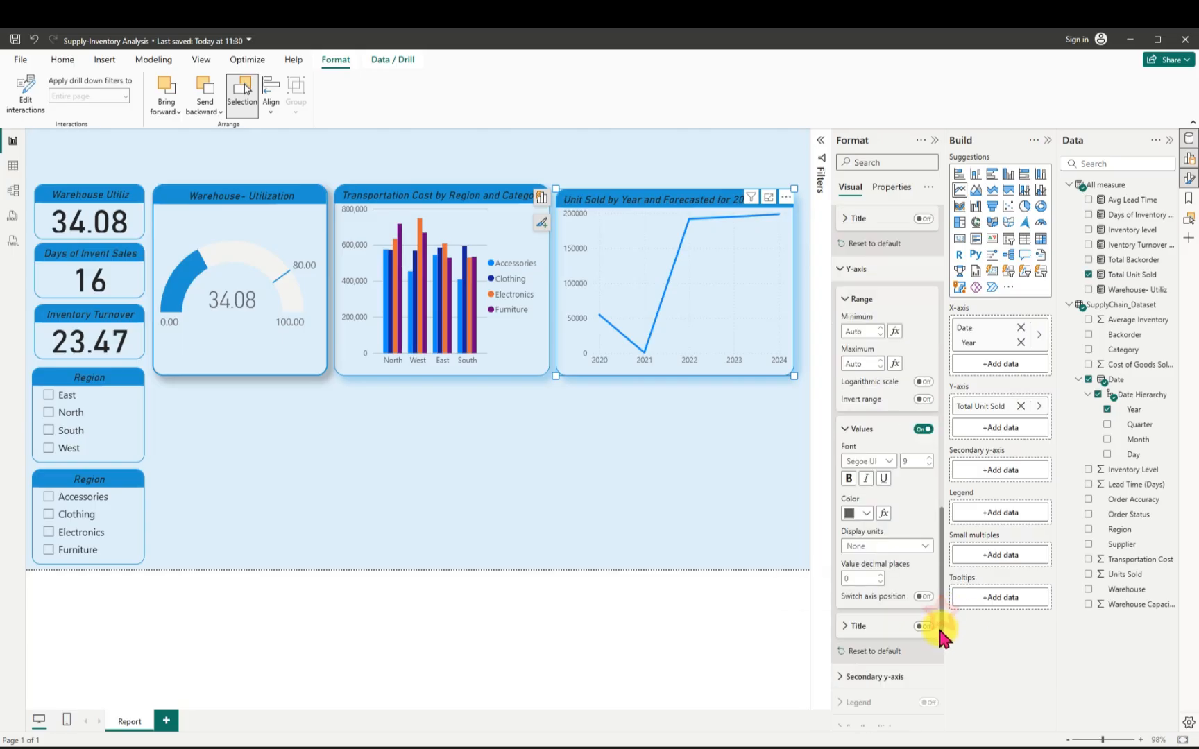
{"action": "scroll", "coordinate": [942, 635], "scroll_direction": "down", "scroll_amount": 8}
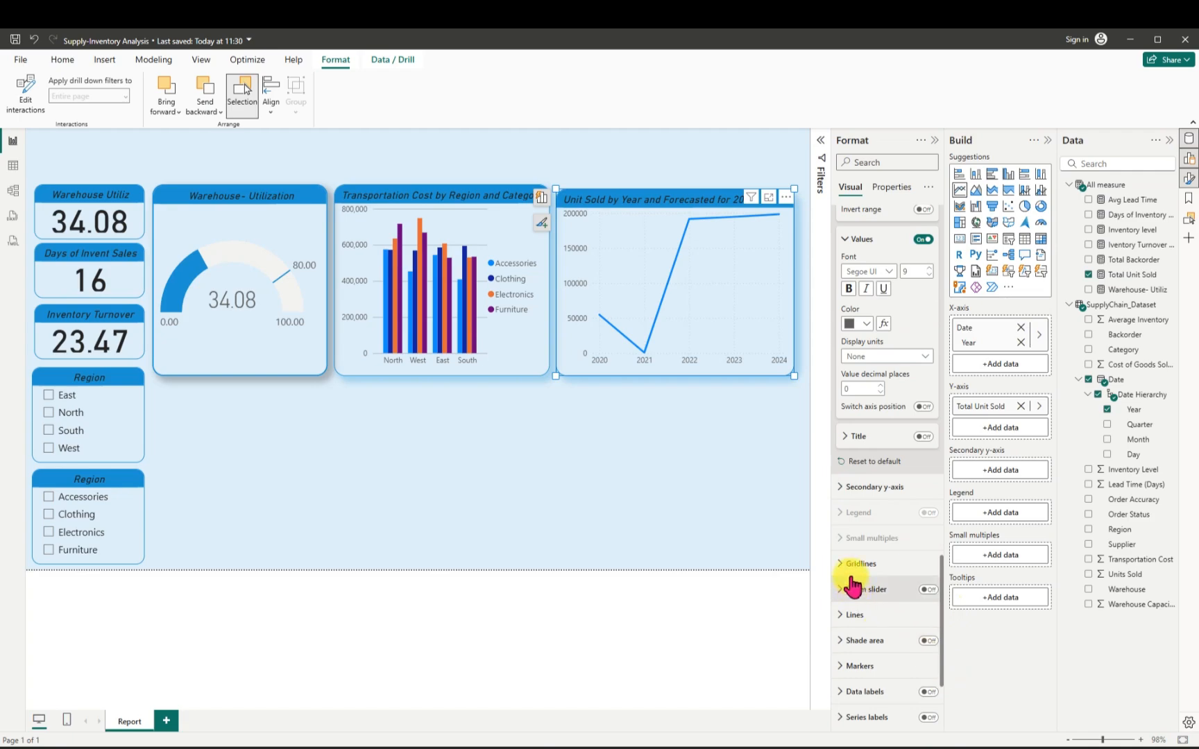
{"action": "left_click", "coordinate": [840, 566]}
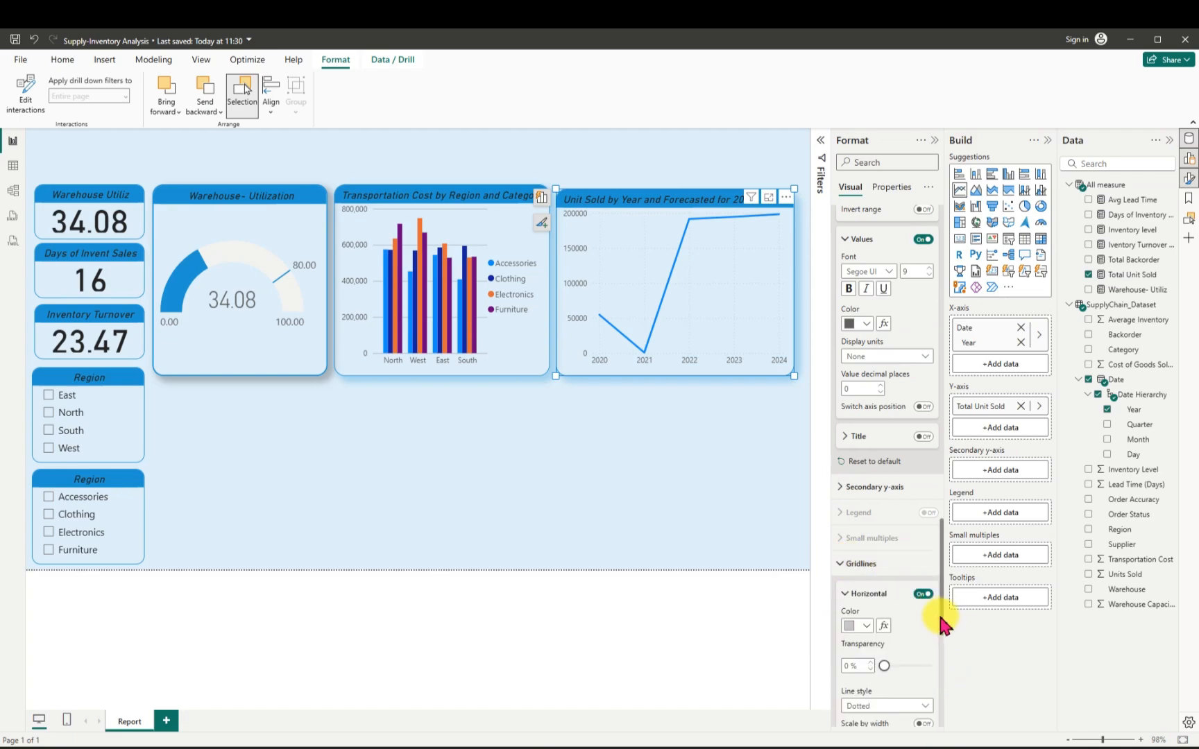
{"action": "scroll", "coordinate": [944, 624], "scroll_direction": "down", "scroll_amount": 6}
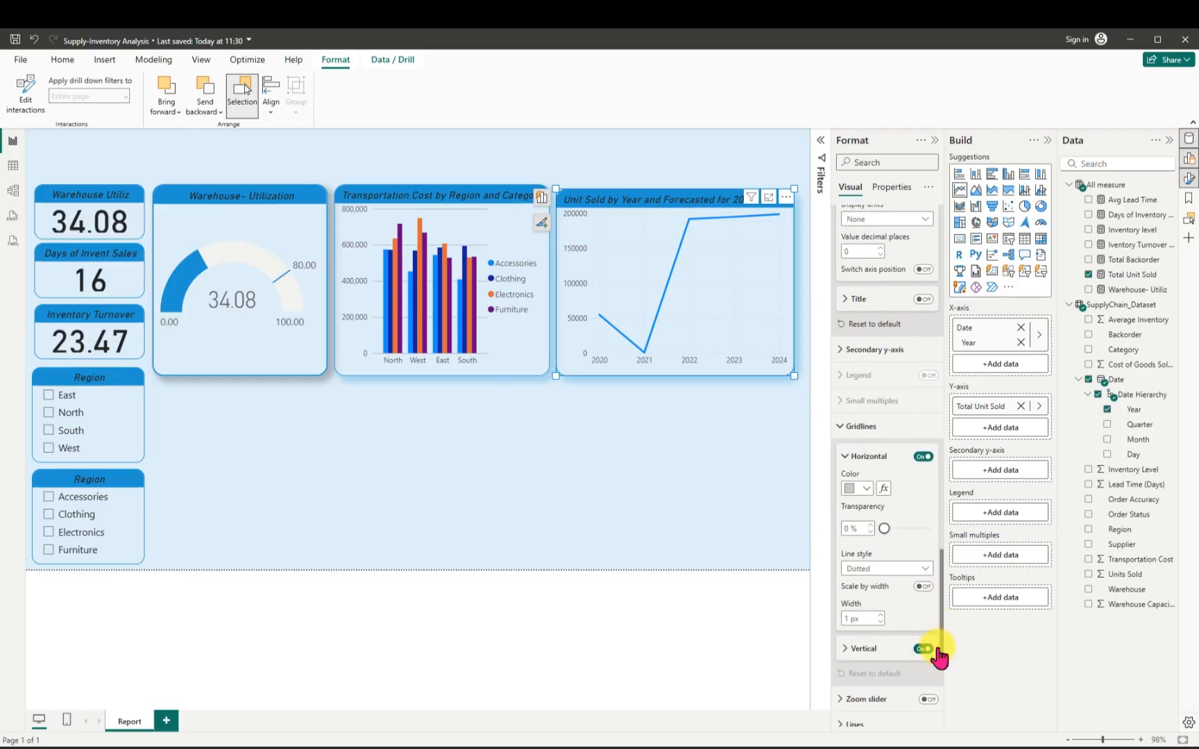
{"action": "scroll", "coordinate": [939, 657], "scroll_direction": "down", "scroll_amount": 1}
{"action": "scroll", "coordinate": [940, 656], "scroll_direction": "down", "scroll_amount": 1}
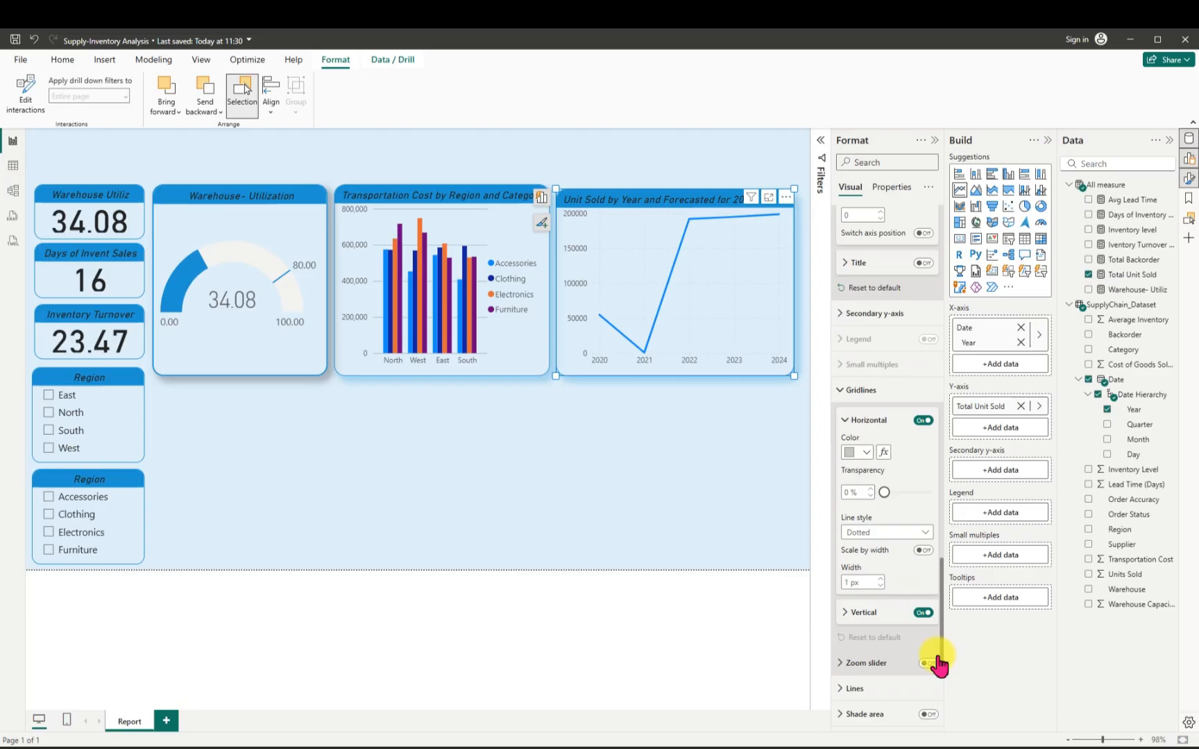
{"action": "left_click", "coordinate": [922, 614]}
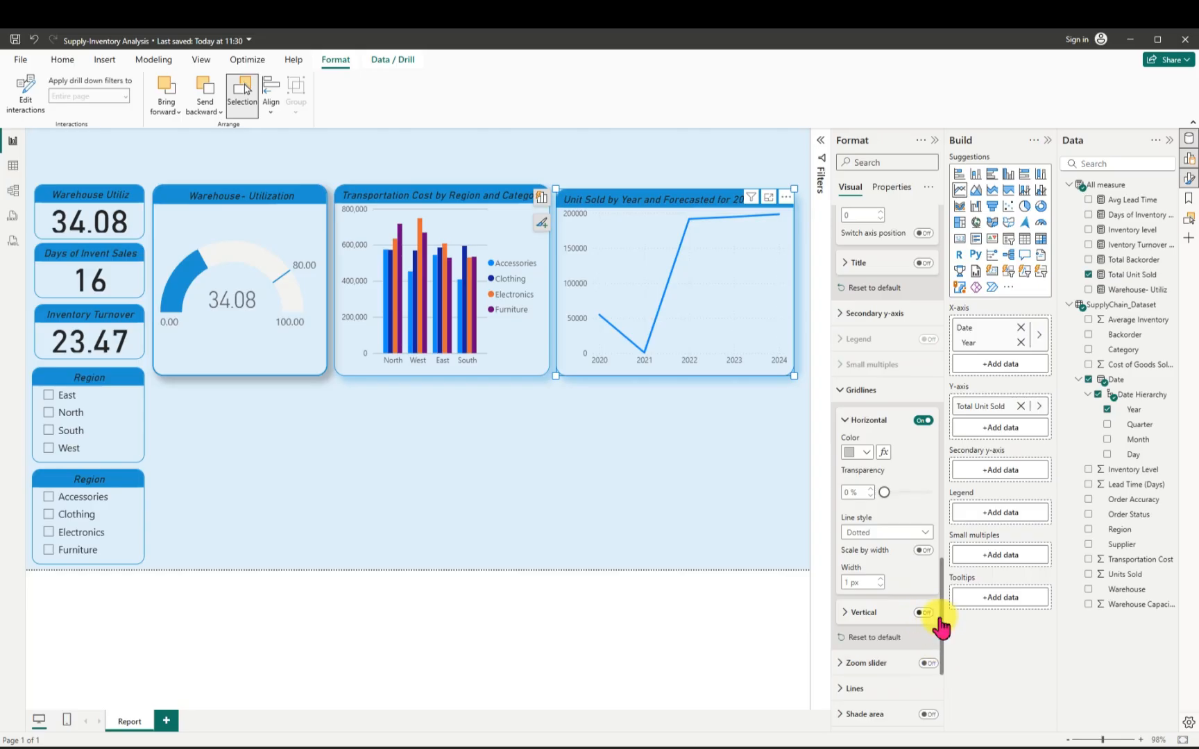
{"action": "left_click", "coordinate": [924, 613]}
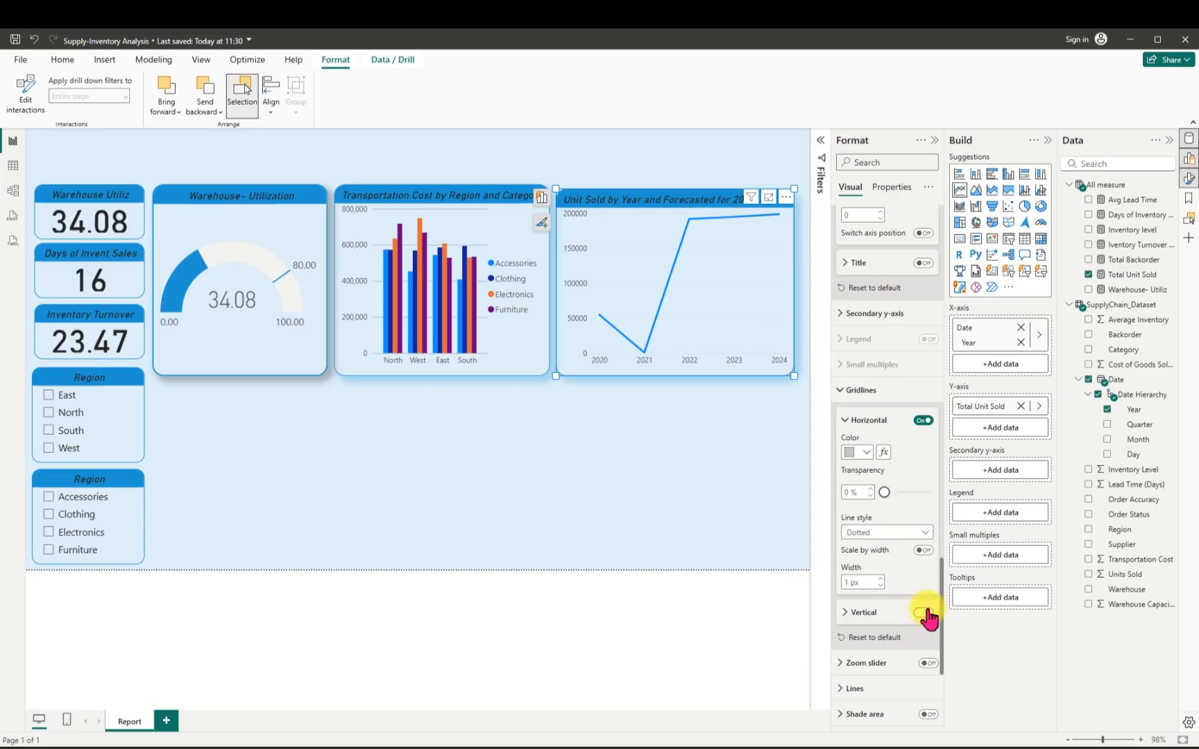
{"action": "left_click", "coordinate": [923, 419]}
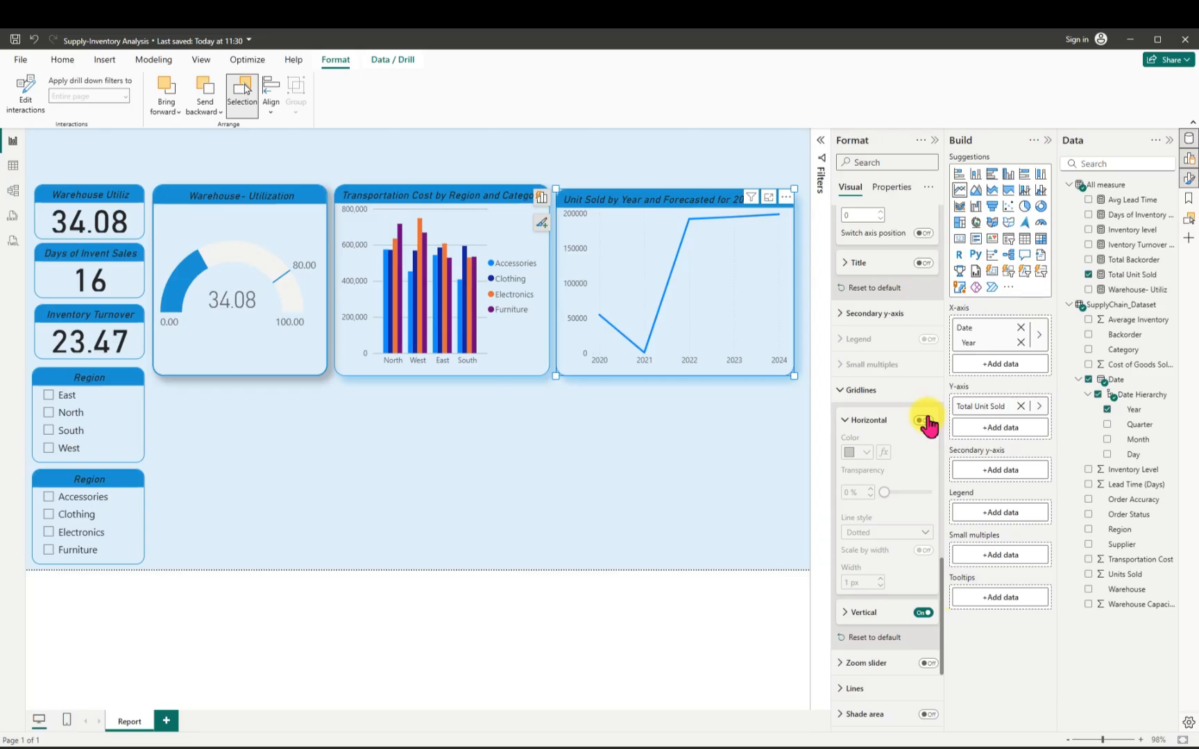
{"action": "left_click", "coordinate": [924, 421]}
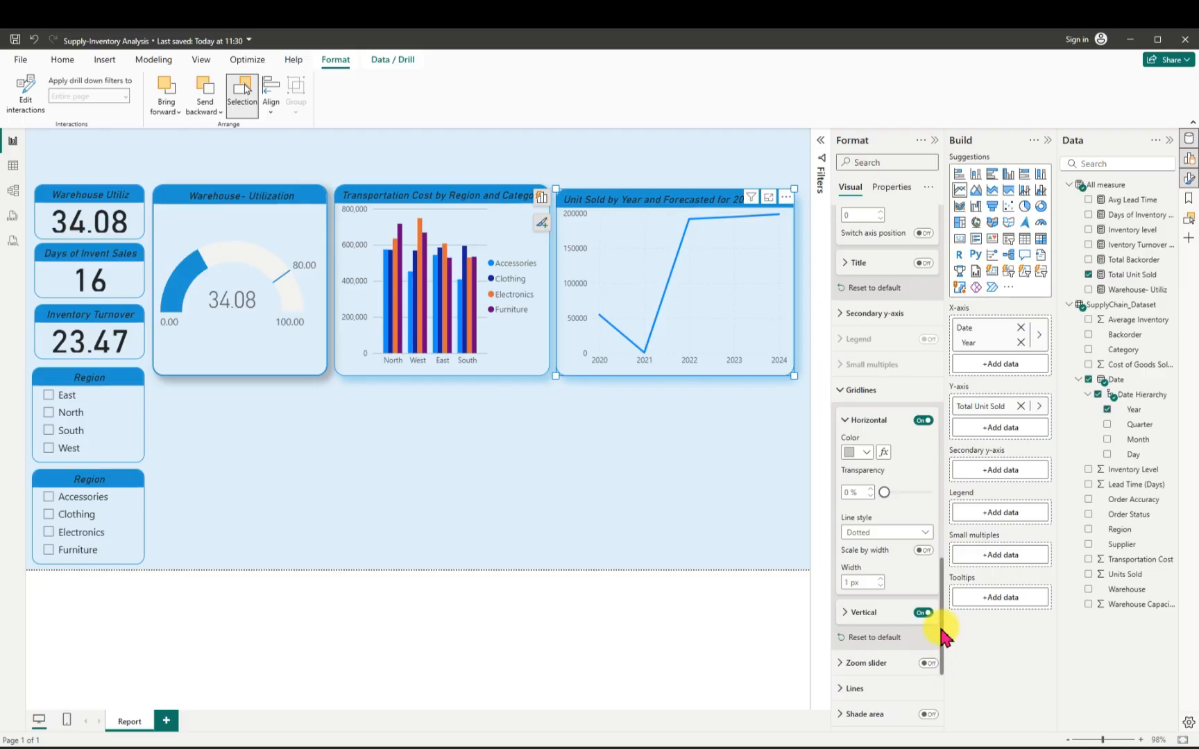
Set the line chart's horizontal gridlines to Solid with 18% transparency, and turn the horizontal gridlines off.
{"action": "left_click_drag", "start_coordinate": [943, 635], "coordinate": [944, 673]}
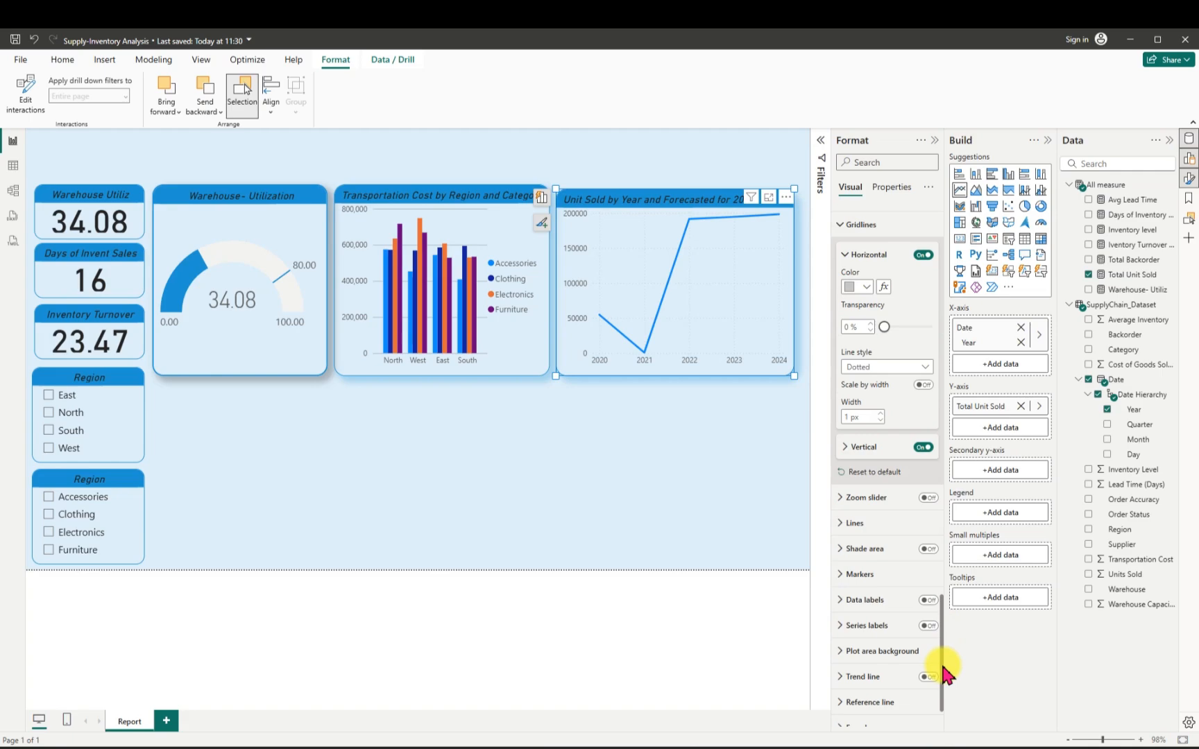
{"action": "left_click_drag", "start_coordinate": [944, 672], "coordinate": [946, 680]}
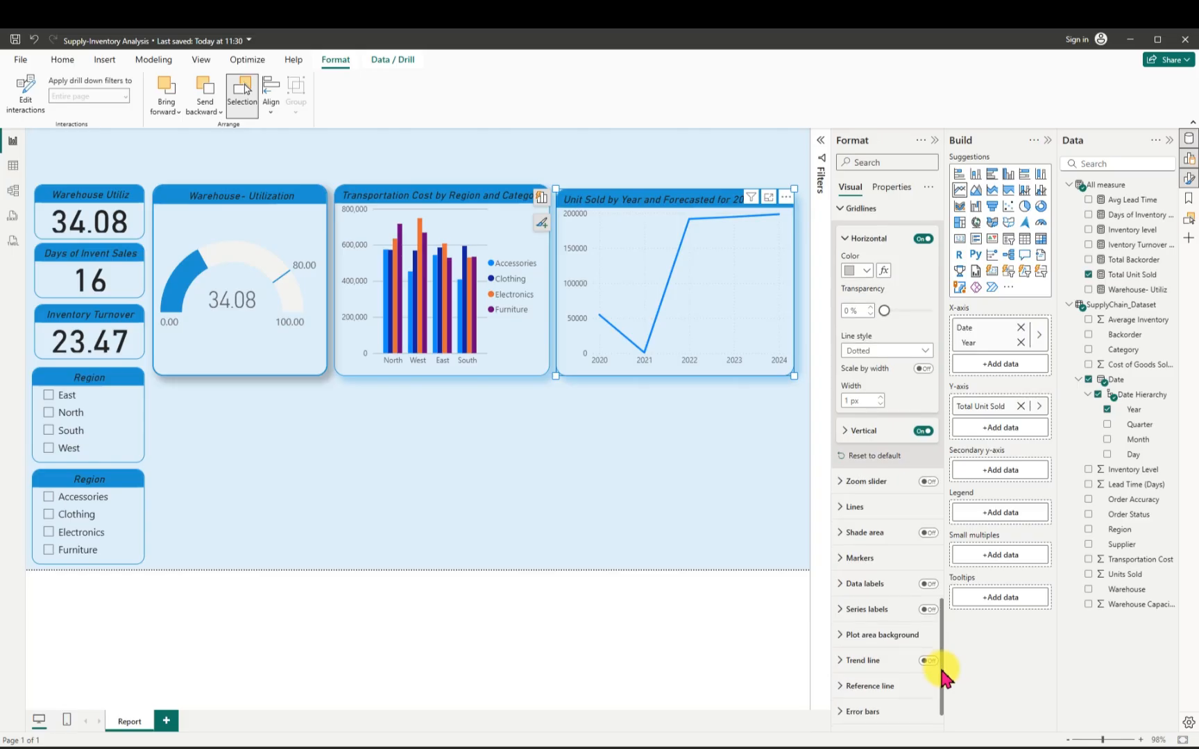
{"action": "scroll", "coordinate": [940, 664], "scroll_direction": "up", "scroll_amount": 3}
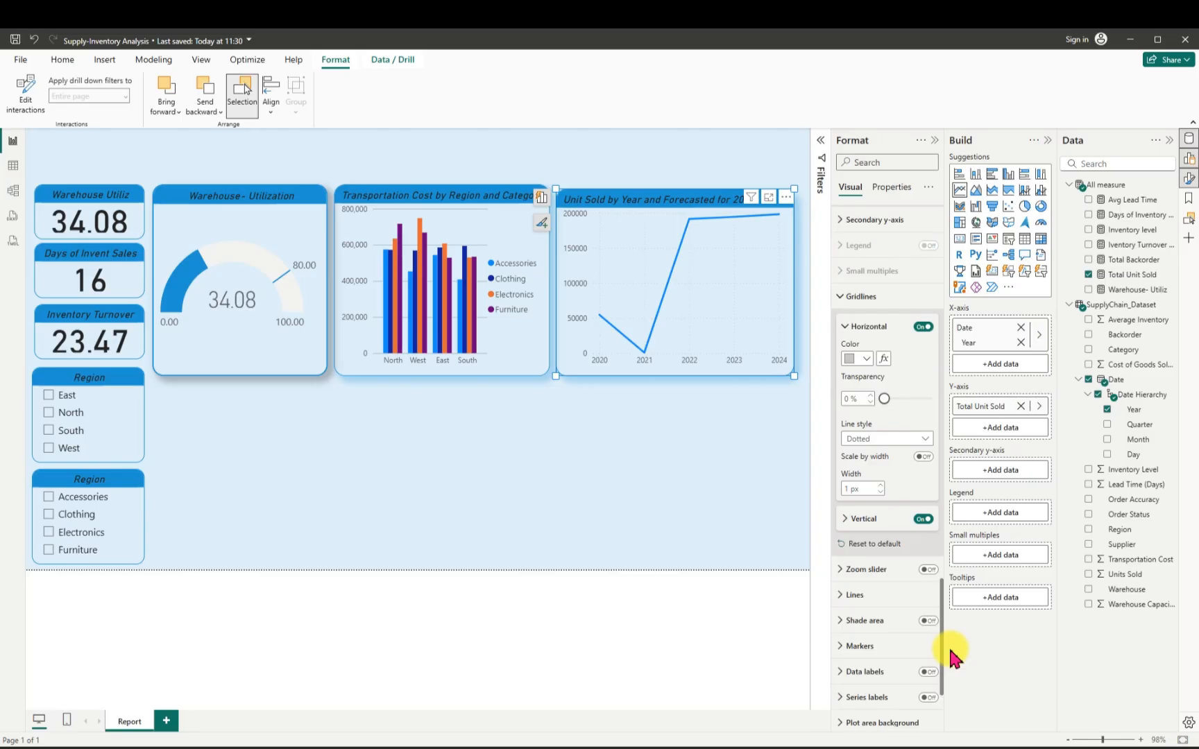
{"action": "left_click_drag", "start_coordinate": [950, 652], "coordinate": [955, 628]}
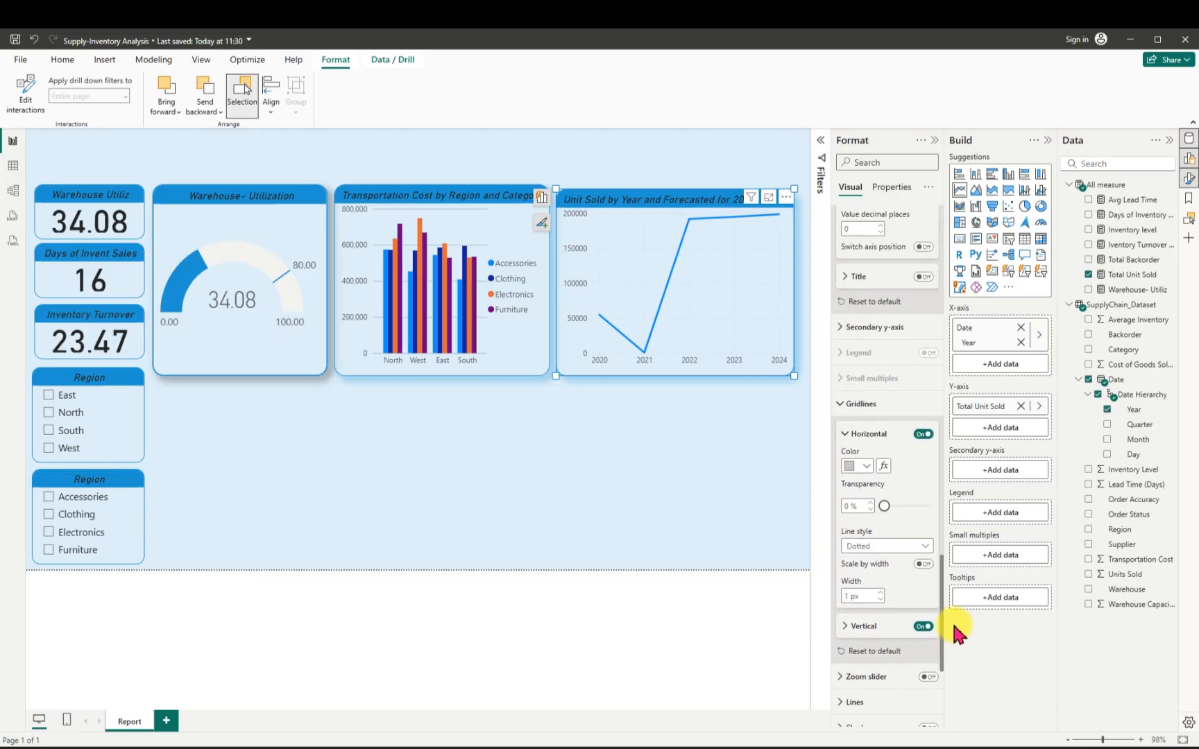
{"action": "left_click", "coordinate": [919, 552]}
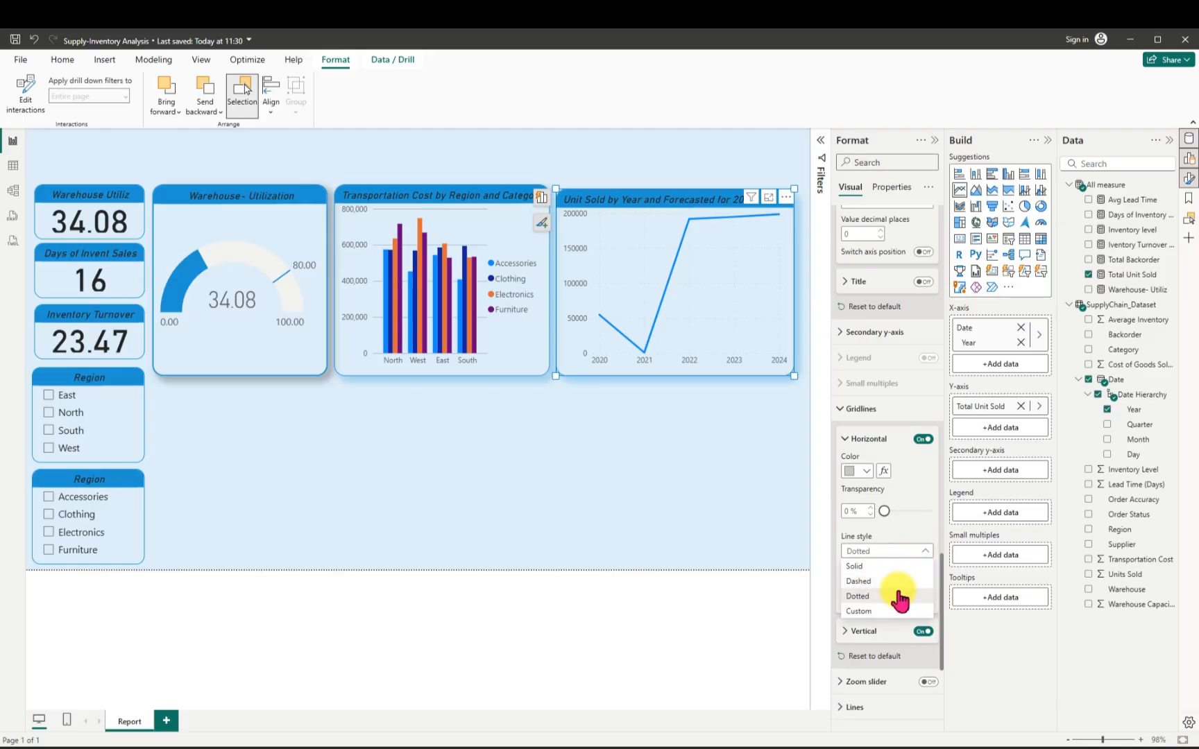
{"action": "left_click", "coordinate": [874, 566]}
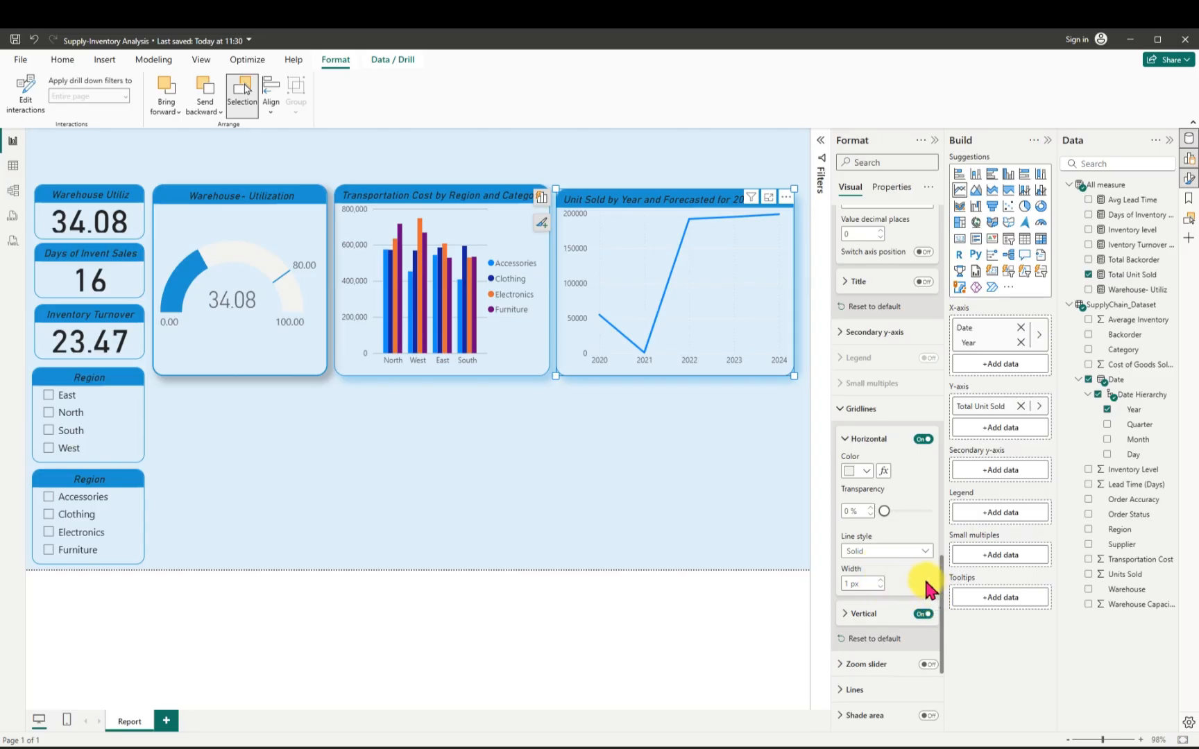
{"action": "left_click_drag", "start_coordinate": [885, 511], "coordinate": [892, 511]}
{"action": "mouse_move", "coordinate": [892, 512]}
{"action": "left_mouse_down"}
{"action": "mouse_move", "coordinate": [902, 511]}
{"action": "mouse_move", "coordinate": [891, 511]}
{"action": "left_mouse_up"}
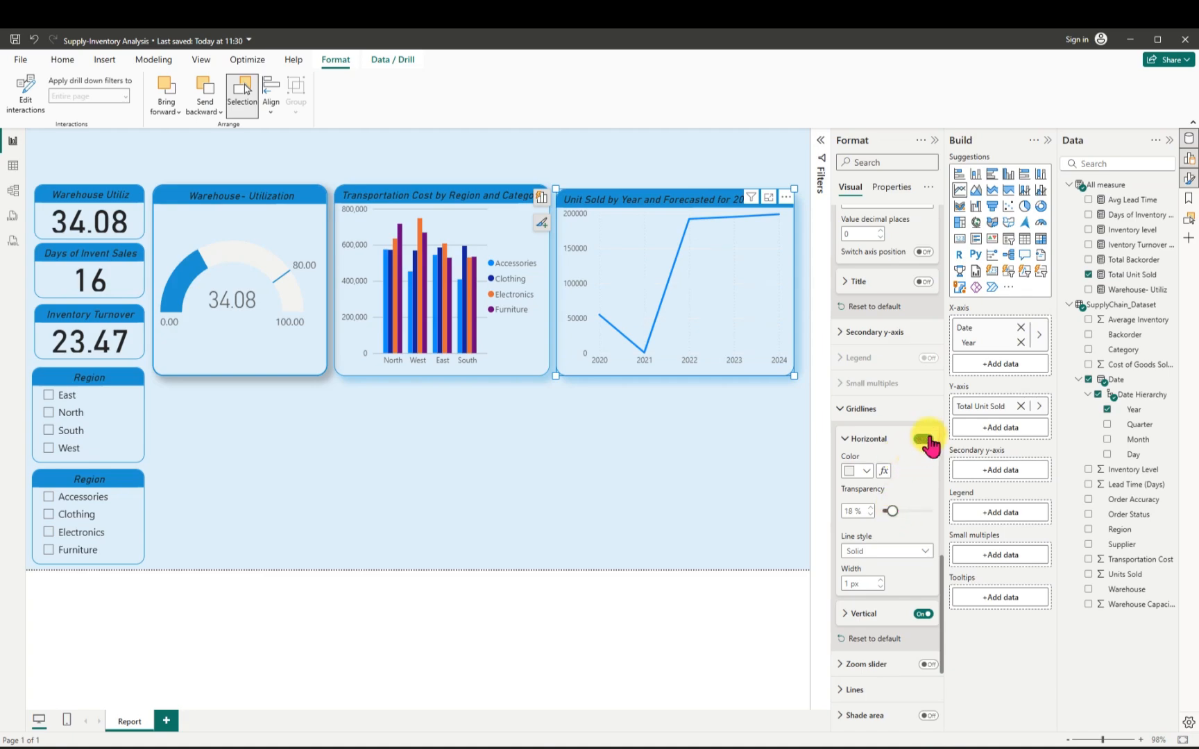
{"action": "left_click", "coordinate": [925, 439]}
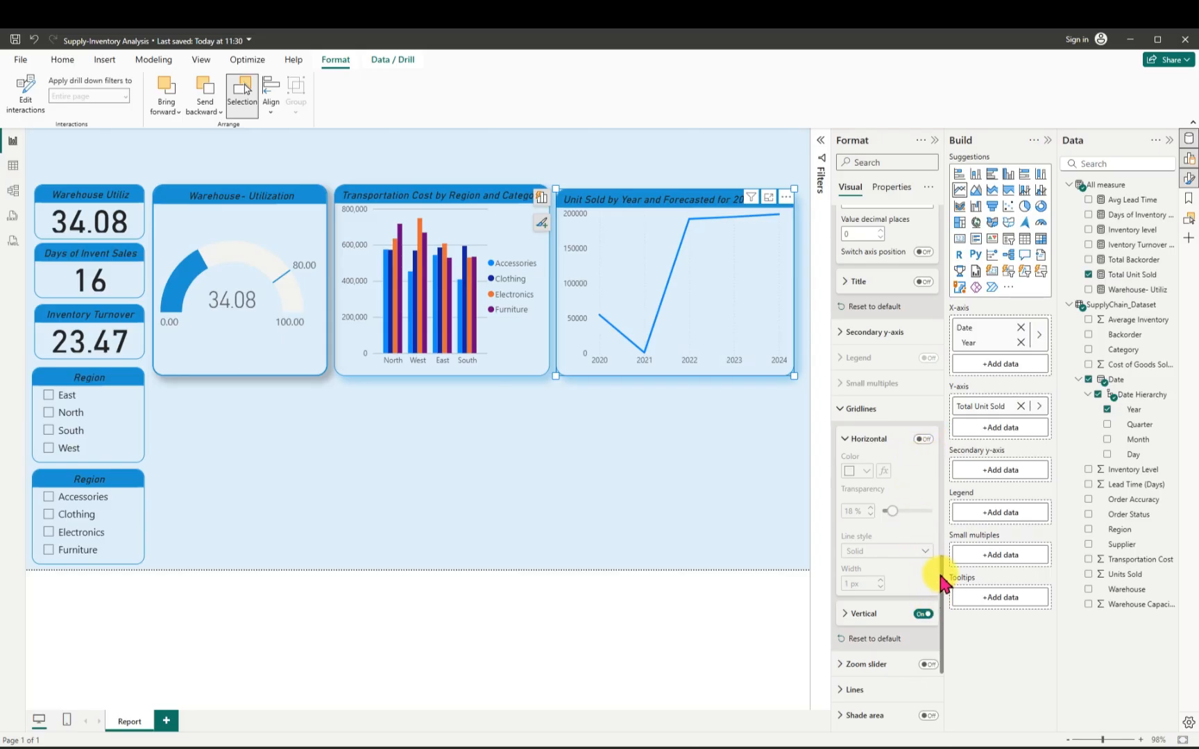
Set the line chart's vertical gridlines to Solid with a 2 px width, and turn the vertical gridlines off.
{"action": "left_click_drag", "start_coordinate": [941, 600], "coordinate": [942, 622]}
{"action": "left_click", "coordinate": [846, 527]}
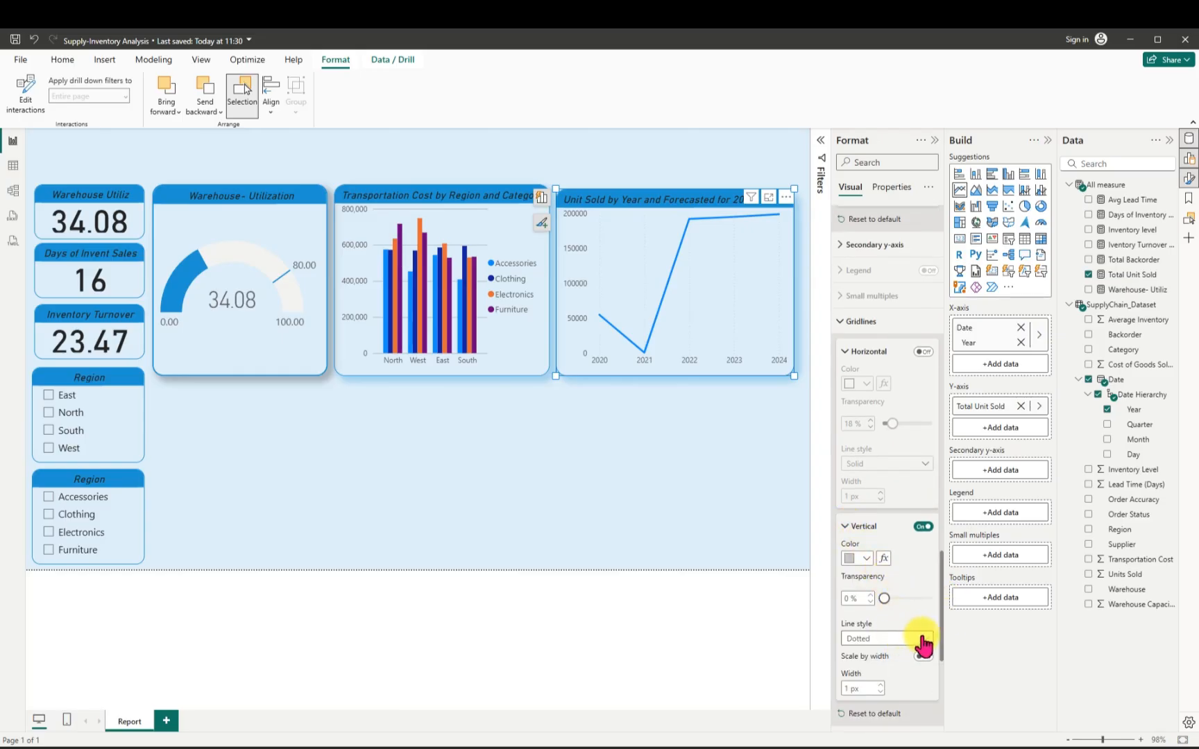
{"action": "left_click", "coordinate": [922, 637]}
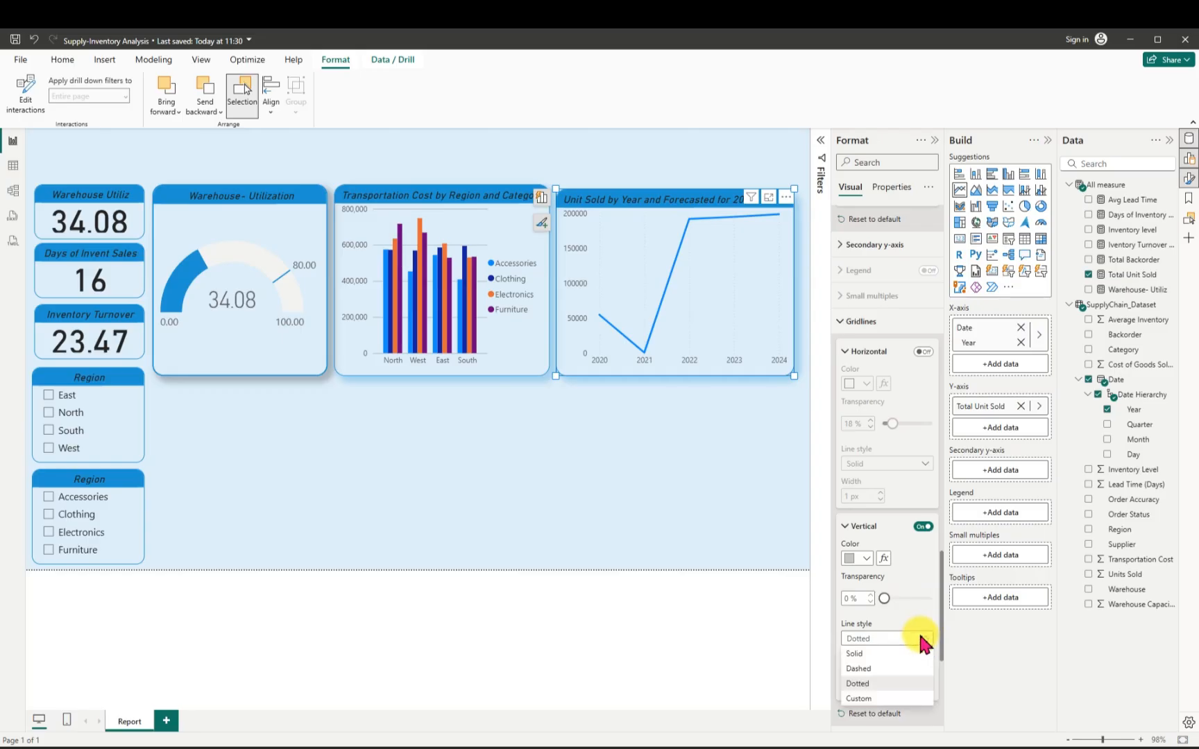
{"action": "left_click", "coordinate": [874, 655]}
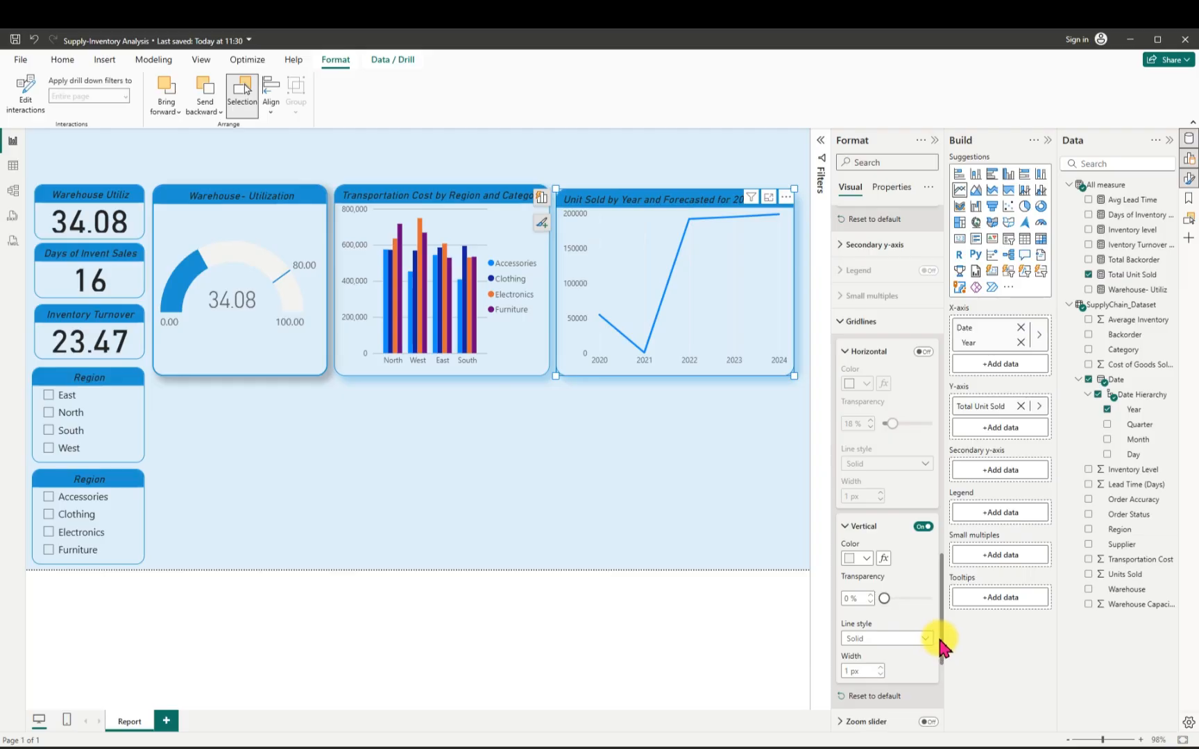
{"action": "left_click_drag", "start_coordinate": [940, 647], "coordinate": [933, 682]}
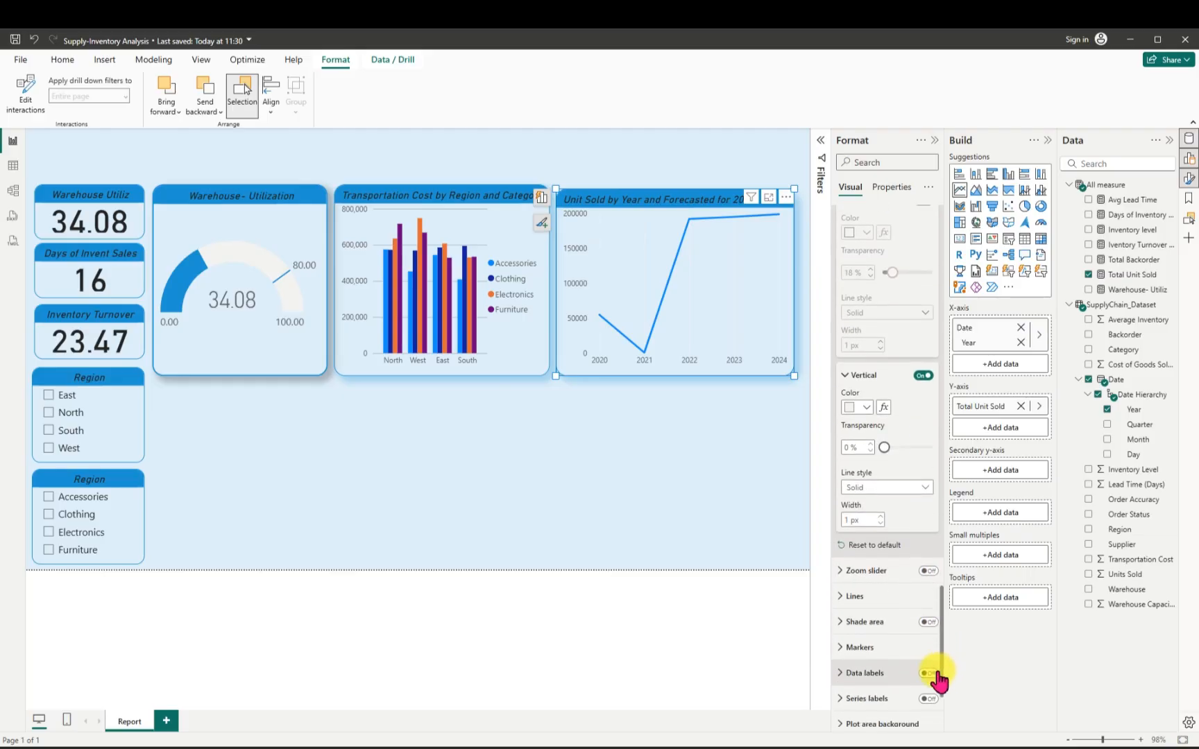
{"action": "left_click", "coordinate": [881, 517]}
{"action": "left_click_drag", "start_coordinate": [884, 447], "coordinate": [881, 449]}
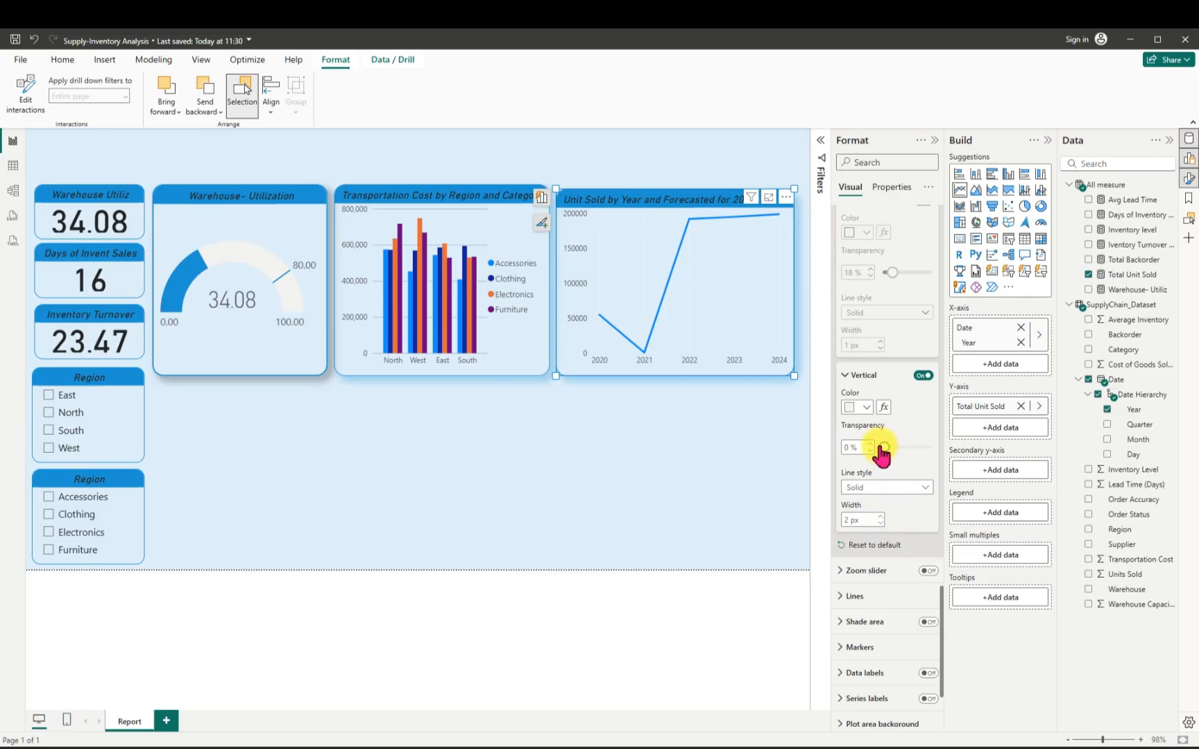
{"action": "left_click", "coordinate": [923, 376]}
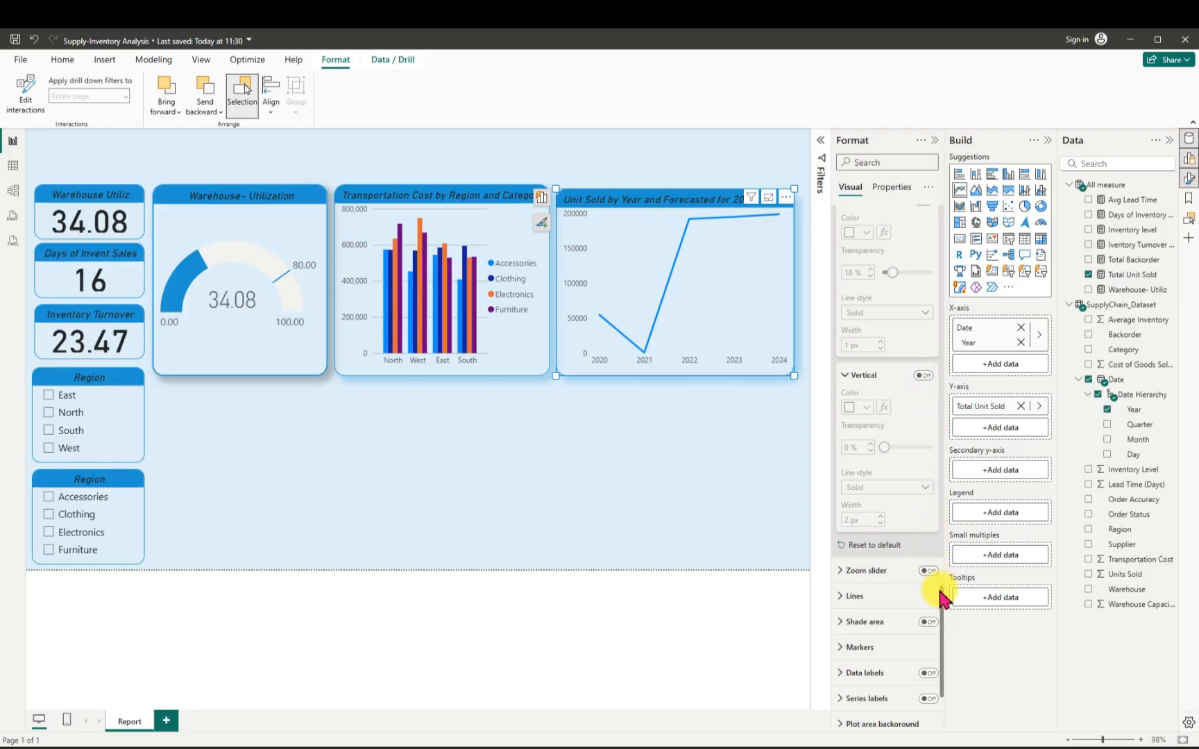
Turn on the line chart's horizontal gridlines in light grey with 0% transparency.
{"action": "left_click_drag", "start_coordinate": [940, 591], "coordinate": [944, 541]}
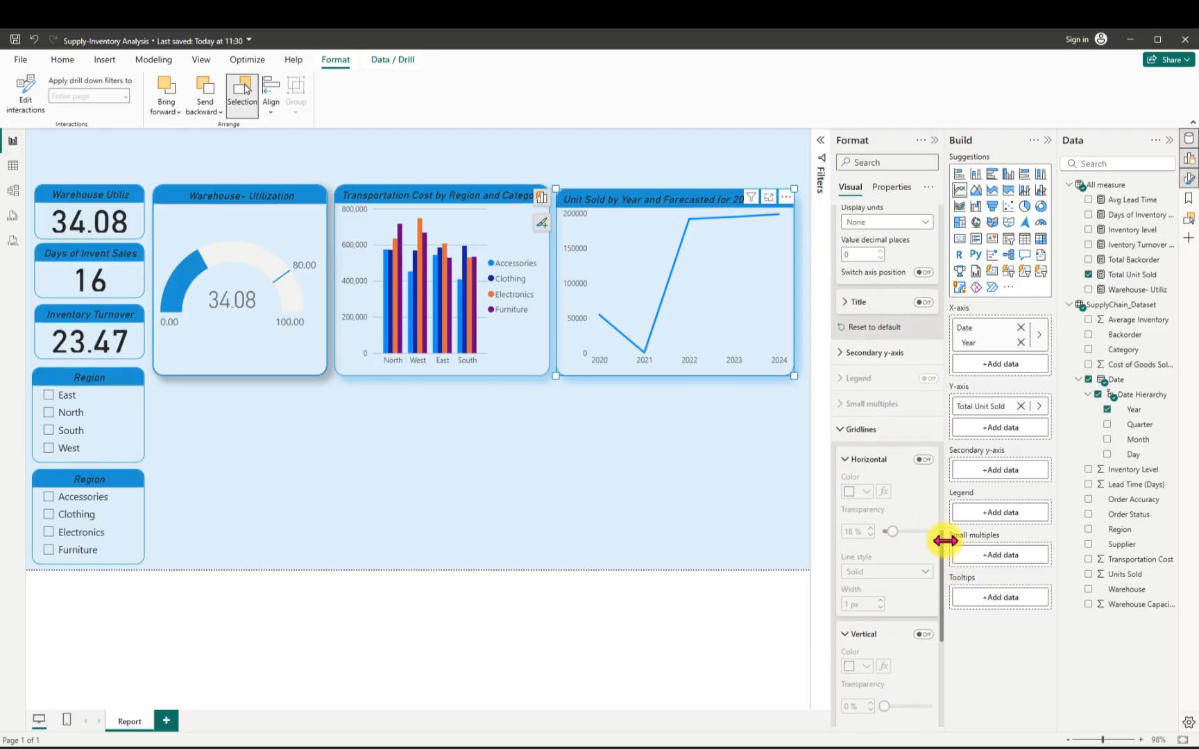
{"action": "left_click", "coordinate": [923, 460]}
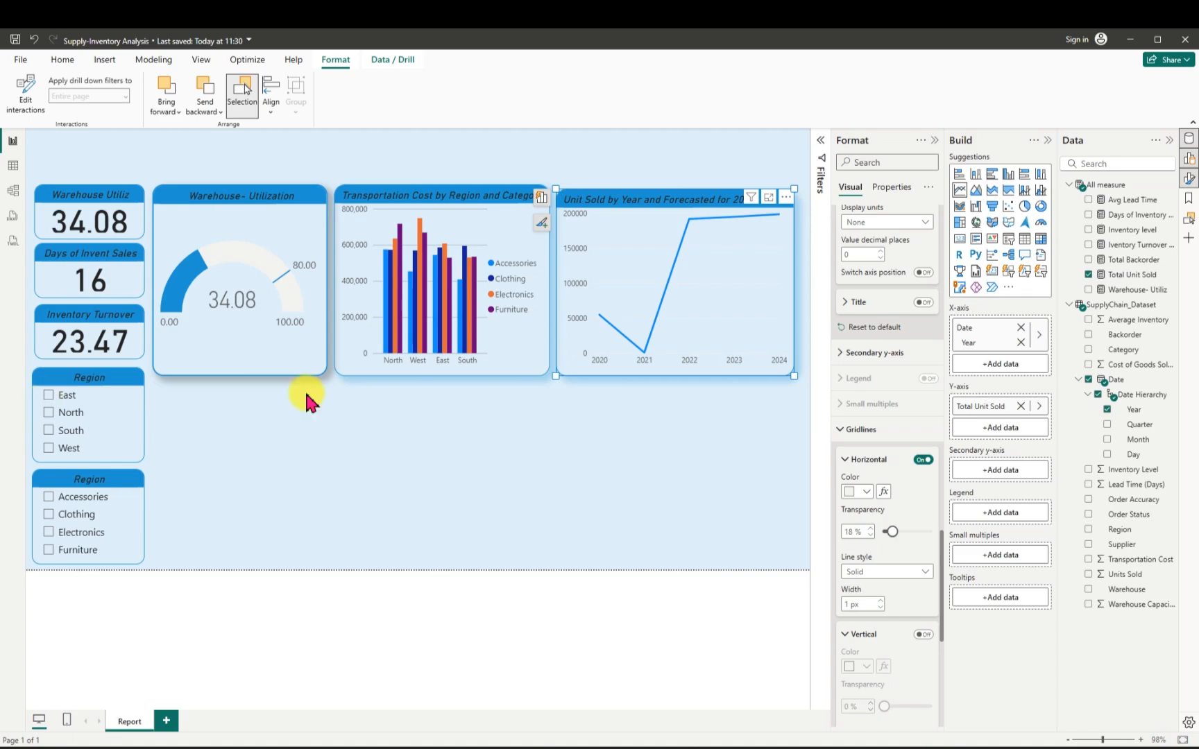
{"action": "left_click", "coordinate": [865, 491]}
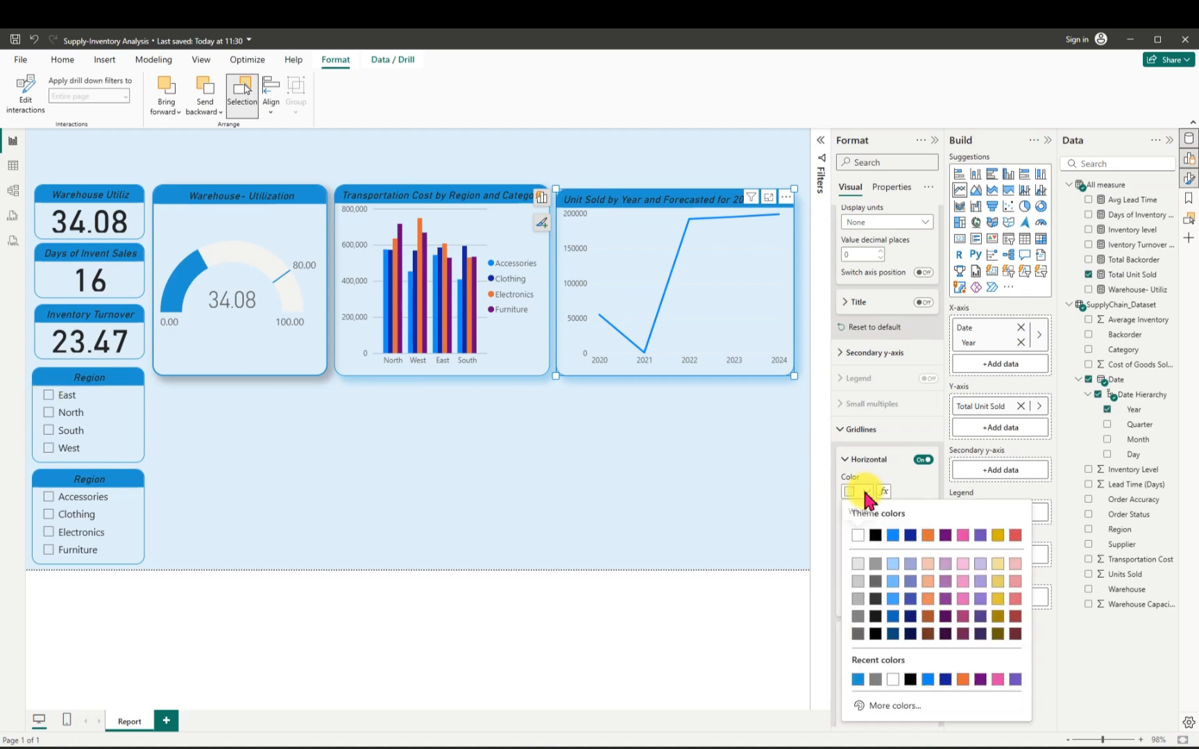
{"action": "left_click", "coordinate": [859, 582]}
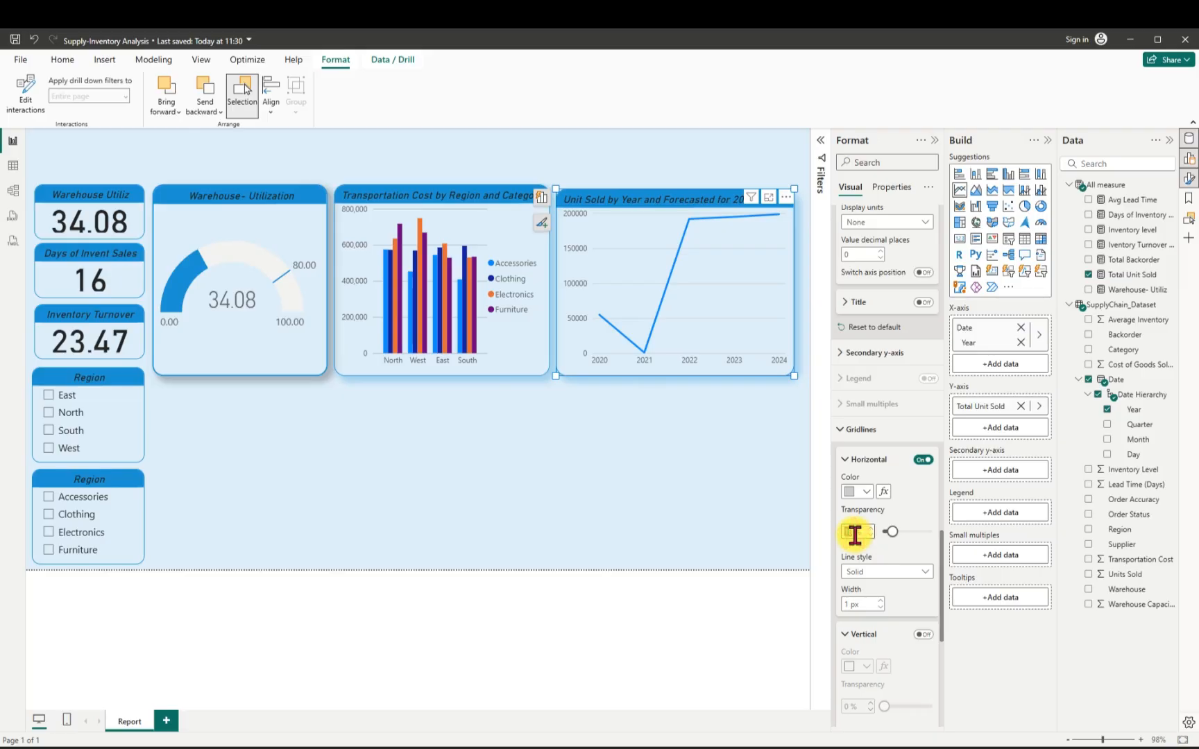
{"action": "key", "text": "BackSpace"}
{"action": "type", "text": "0"}
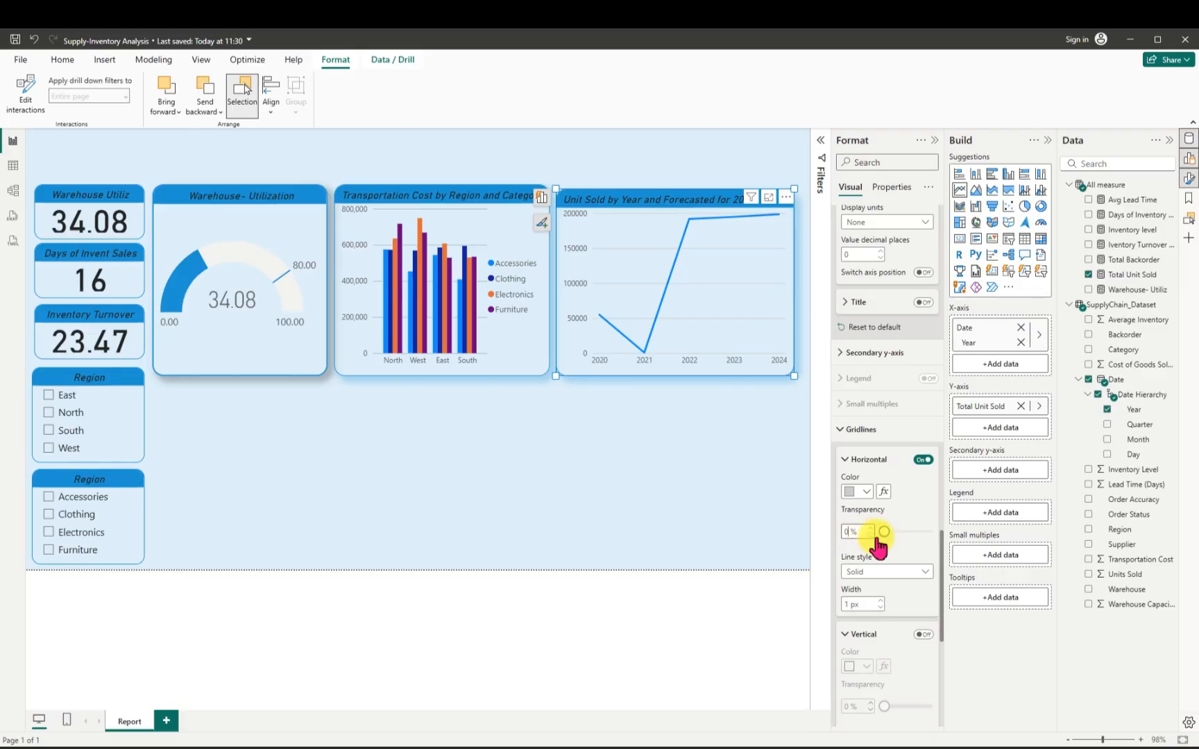
Turn on the line chart's data labels and set the display units of their values to None.
{"action": "left_click_drag", "start_coordinate": [941, 610], "coordinate": [937, 676]}
{"action": "left_click", "coordinate": [928, 585]}
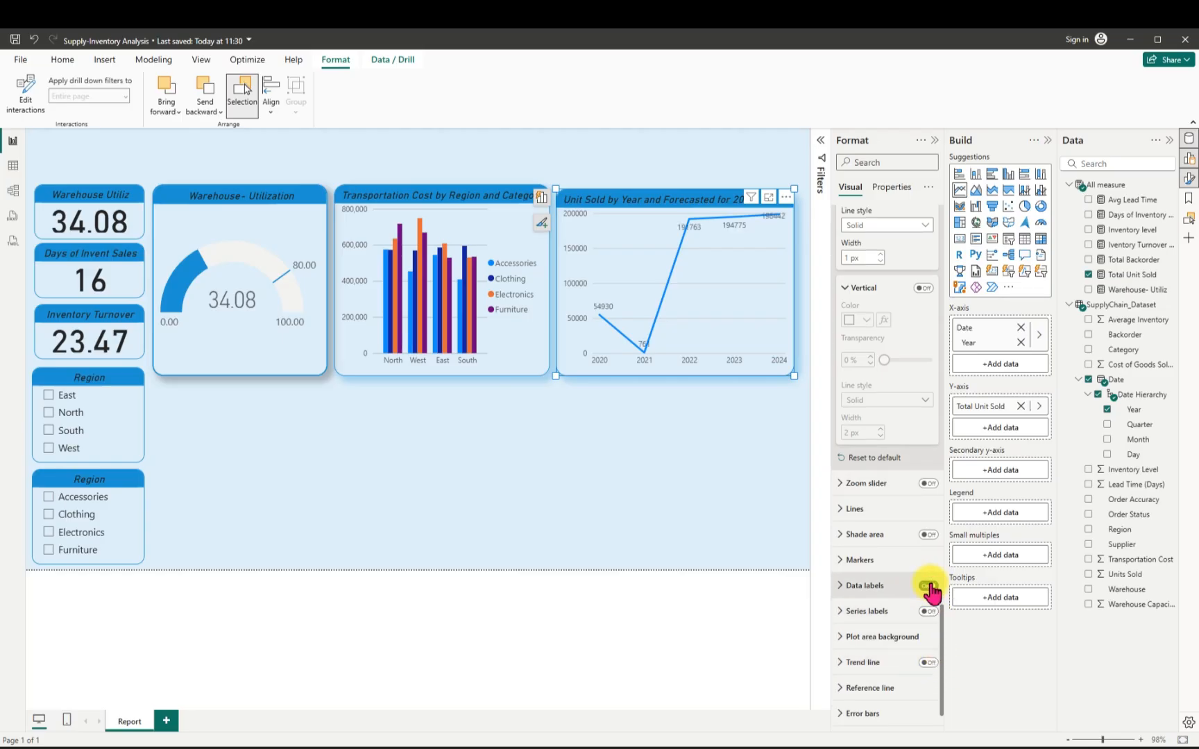
{"action": "left_click", "coordinate": [840, 591]}
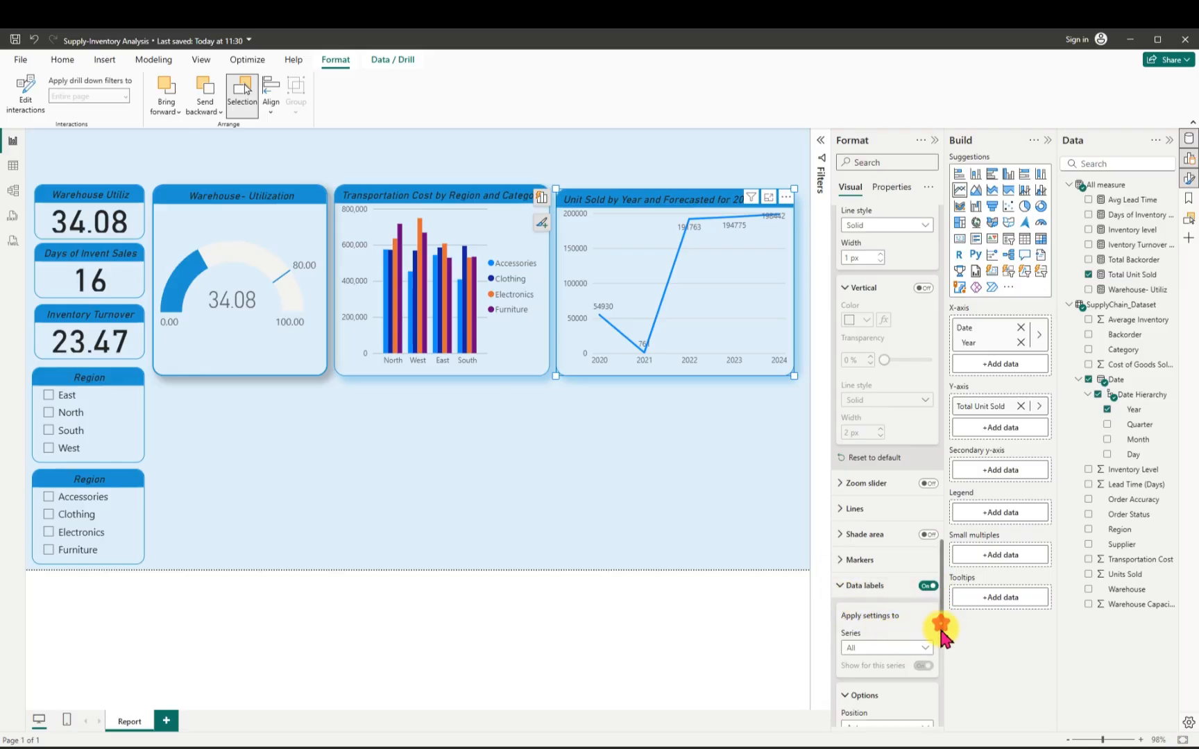
{"action": "left_click_drag", "start_coordinate": [938, 624], "coordinate": [943, 659]}
{"action": "scroll", "coordinate": [943, 659], "scroll_direction": "down", "scroll_amount": 1}
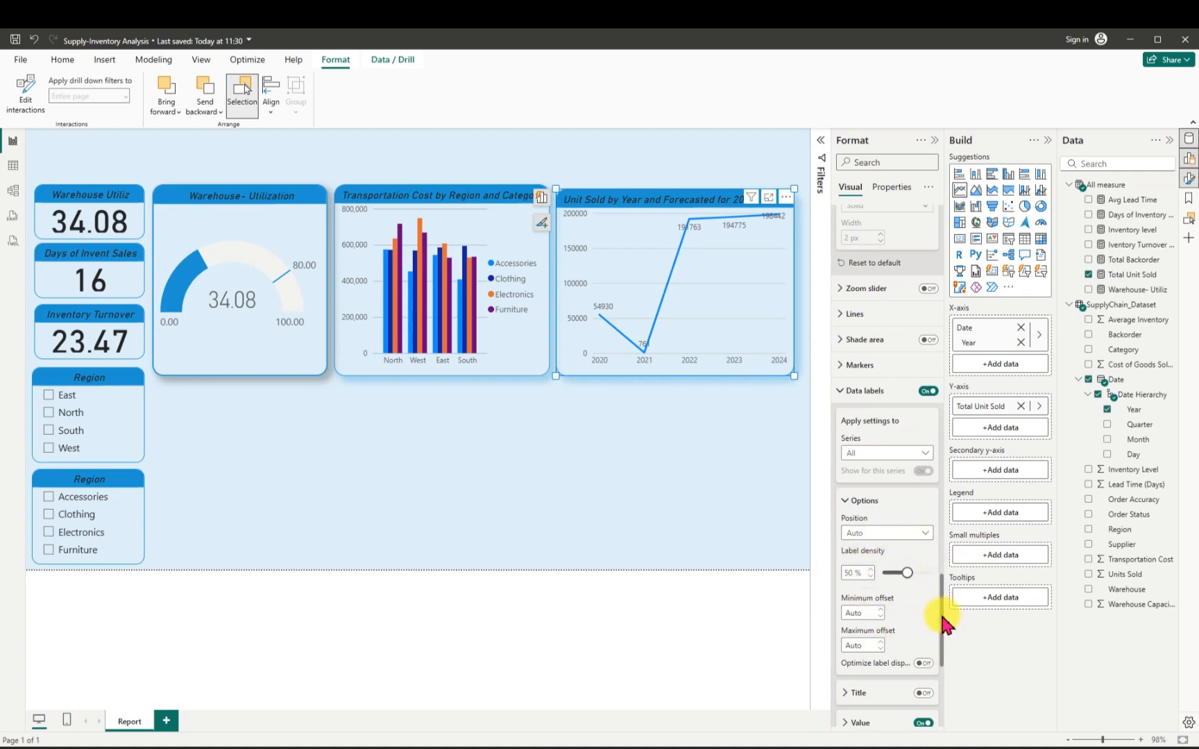
{"action": "scroll", "coordinate": [942, 627], "scroll_direction": "down", "scroll_amount": 2}
{"action": "scroll", "coordinate": [929, 631], "scroll_direction": "down", "scroll_amount": 3}
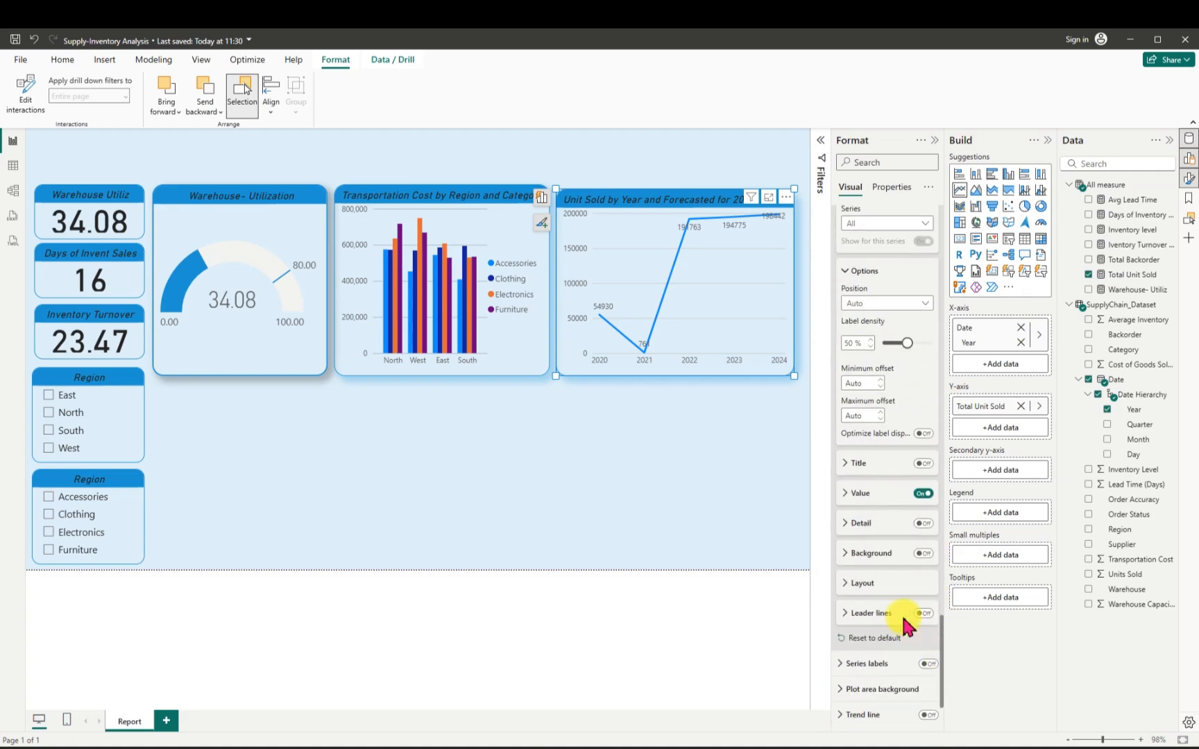
{"action": "left_click", "coordinate": [848, 495]}
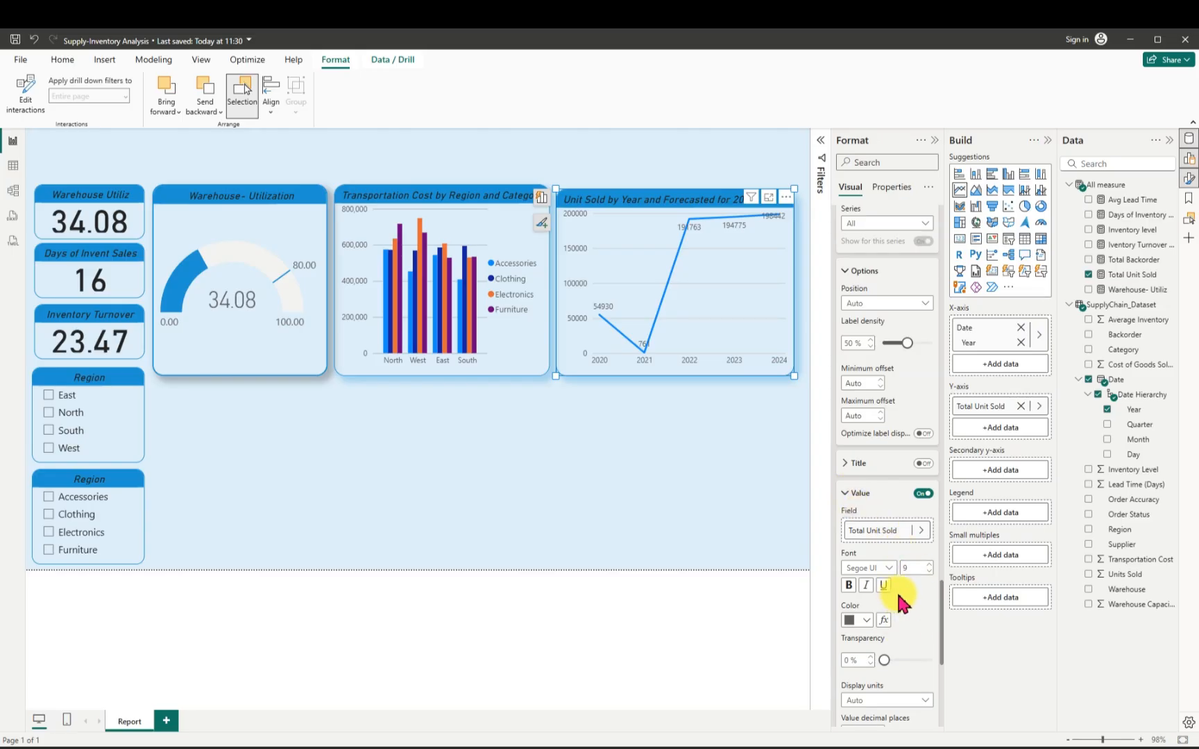
{"action": "scroll", "coordinate": [941, 662], "scroll_direction": "down", "scroll_amount": 2}
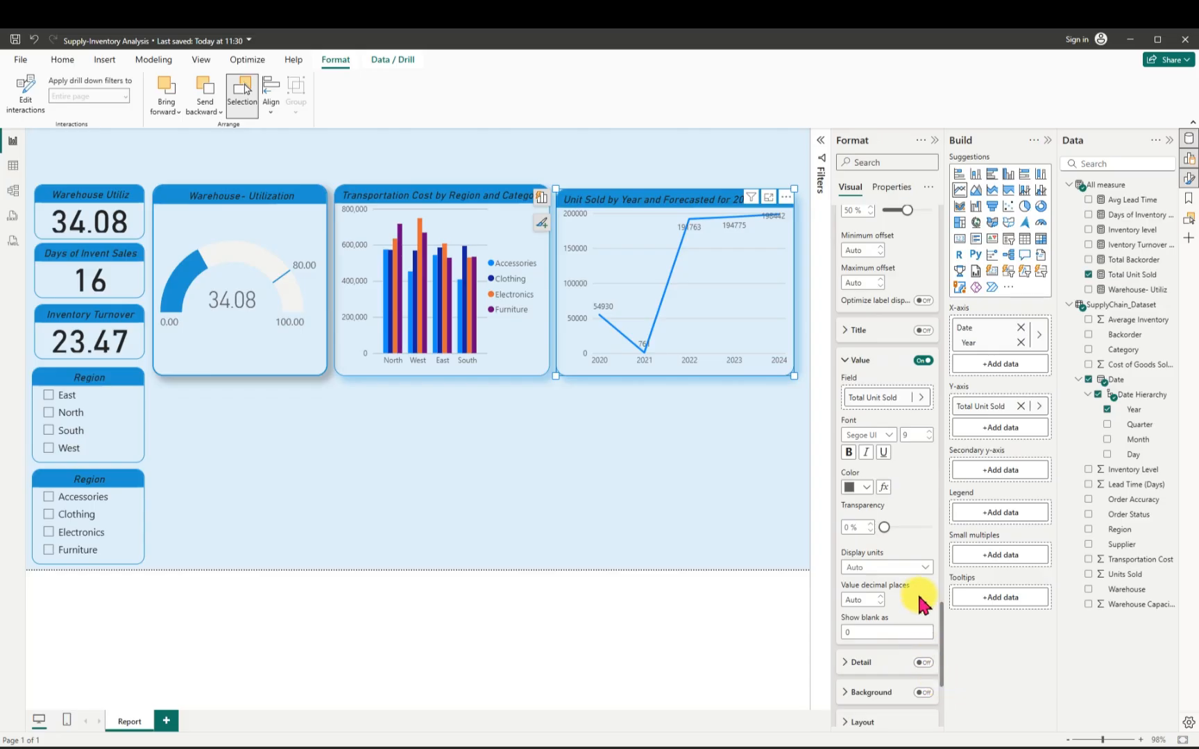
{"action": "left_click", "coordinate": [926, 569]}
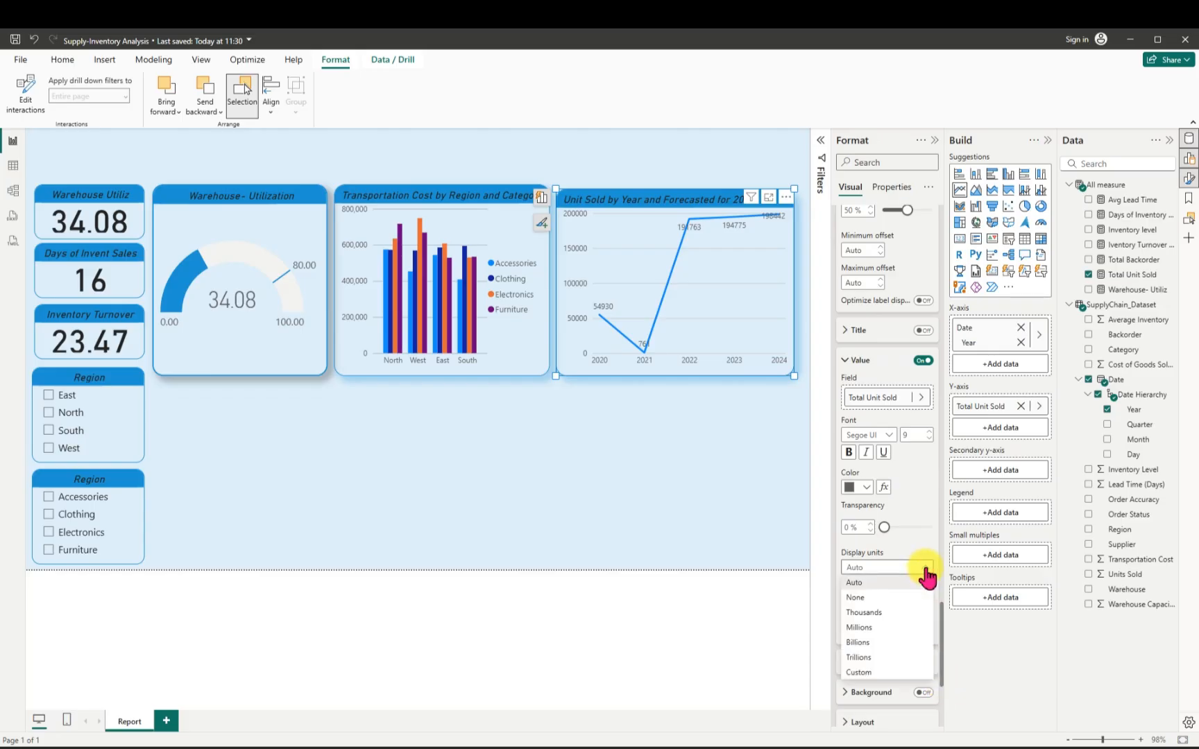
{"action": "left_click", "coordinate": [870, 598]}
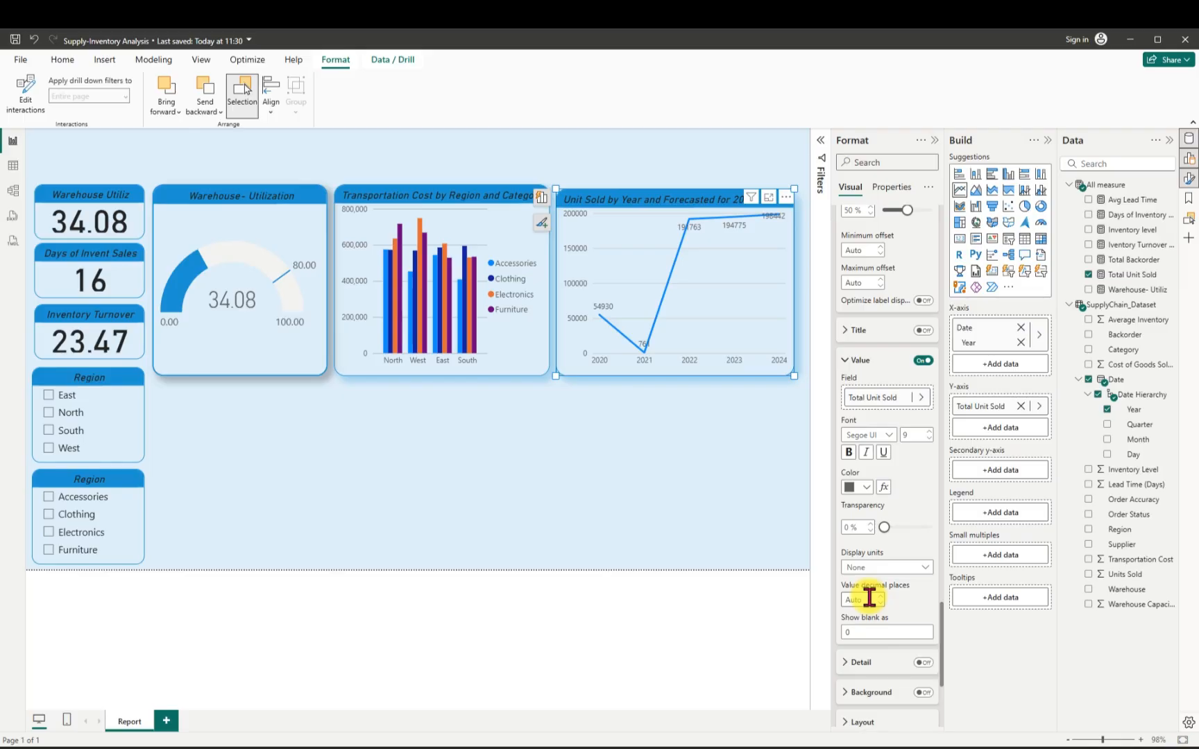
Try Thousands as the display units of the line chart's data labels.
{"action": "left_click", "coordinate": [927, 567]}
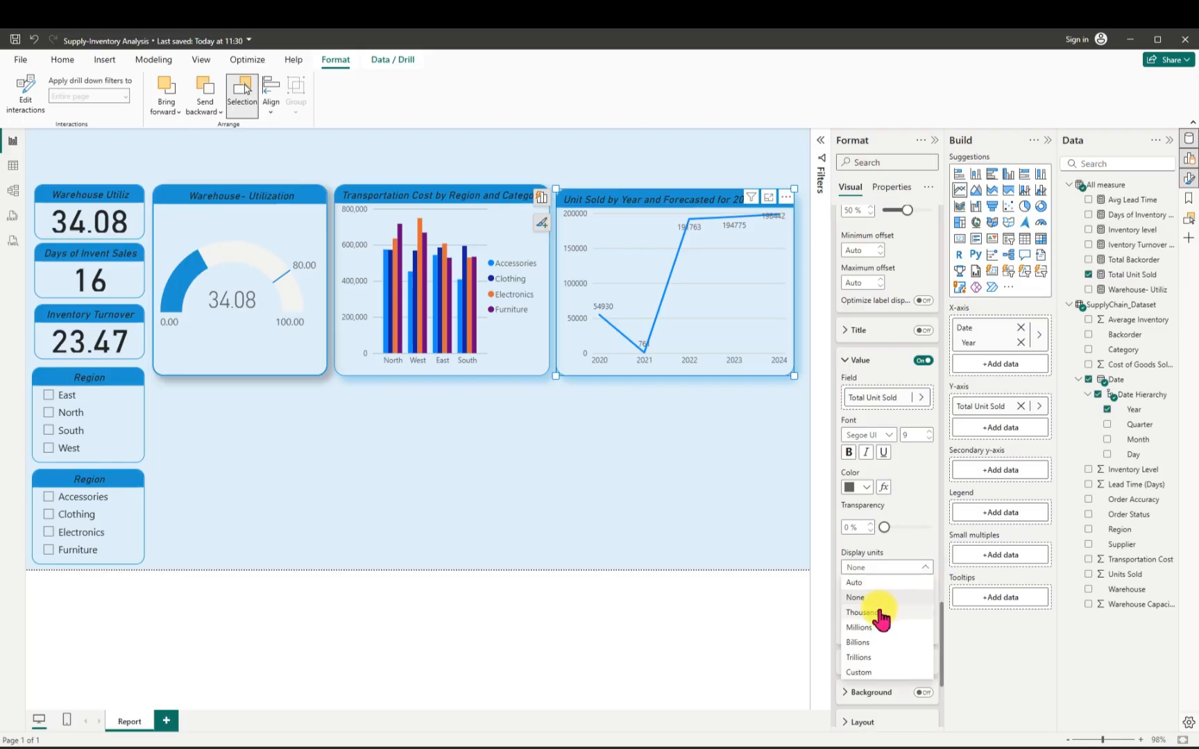
{"action": "left_click", "coordinate": [879, 611]}
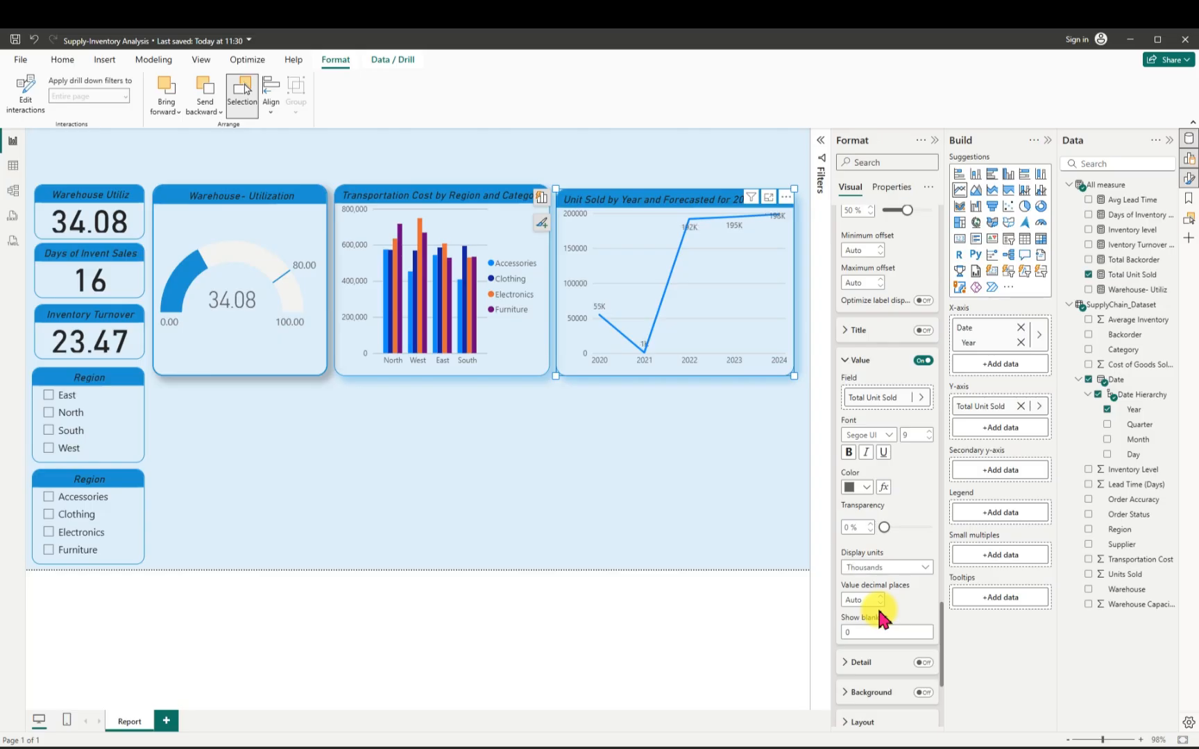
Format the Total Unit Sold measure with a thousands separator and set the data labels' display units to None.
{"action": "left_click", "coordinate": [1132, 276]}
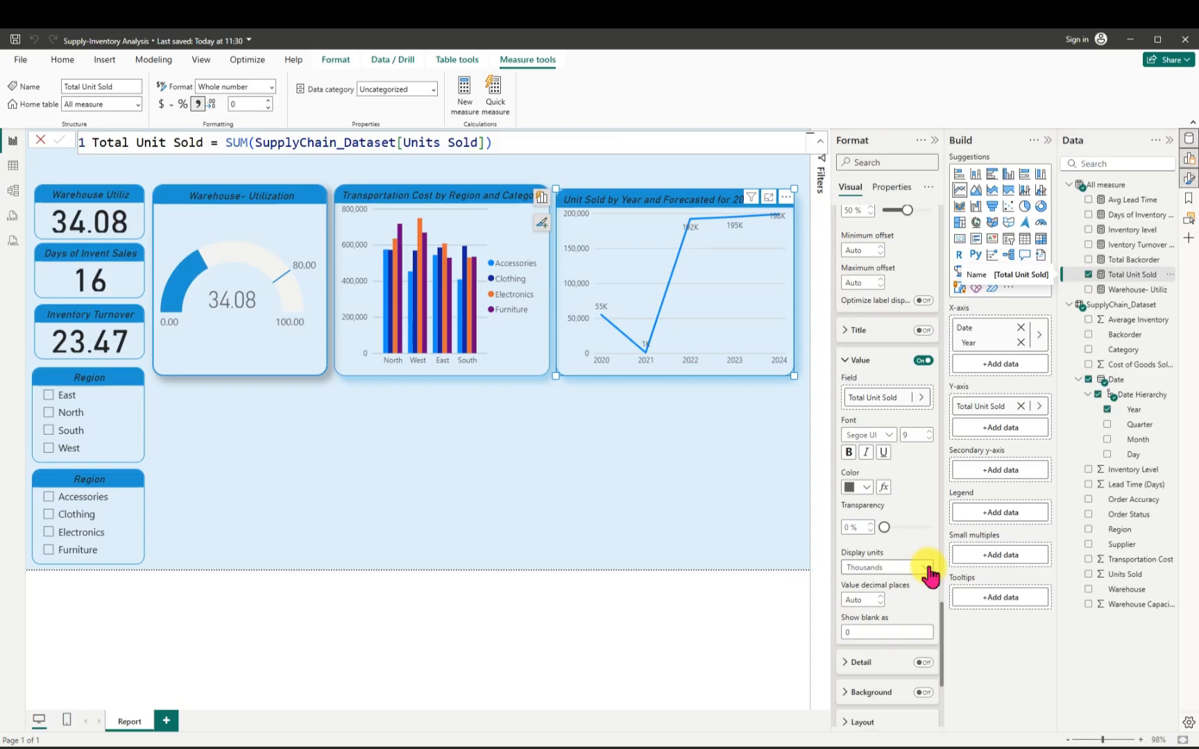
{"action": "left_click", "coordinate": [929, 574]}
{"action": "left_click", "coordinate": [865, 596]}
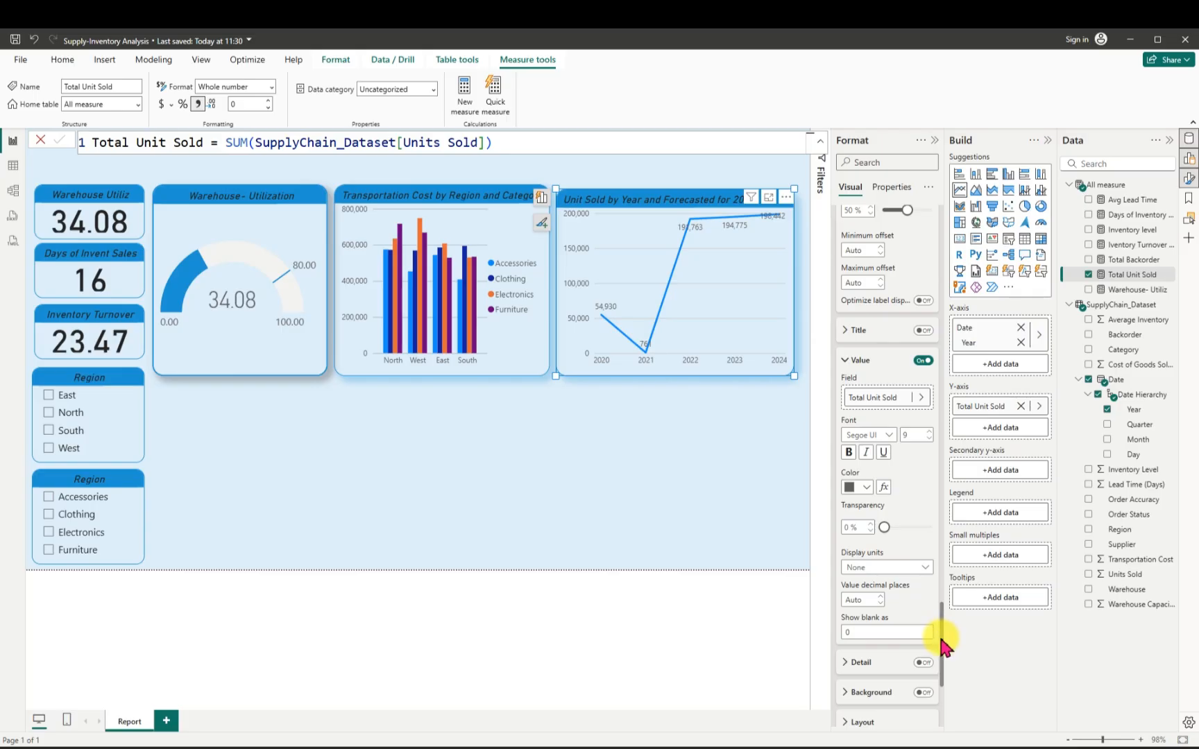
Set the line chart's data label position to Under and turn on the shade area below the line.
{"action": "left_click_drag", "start_coordinate": [944, 645], "coordinate": [939, 533]}
{"action": "left_click", "coordinate": [928, 424]}
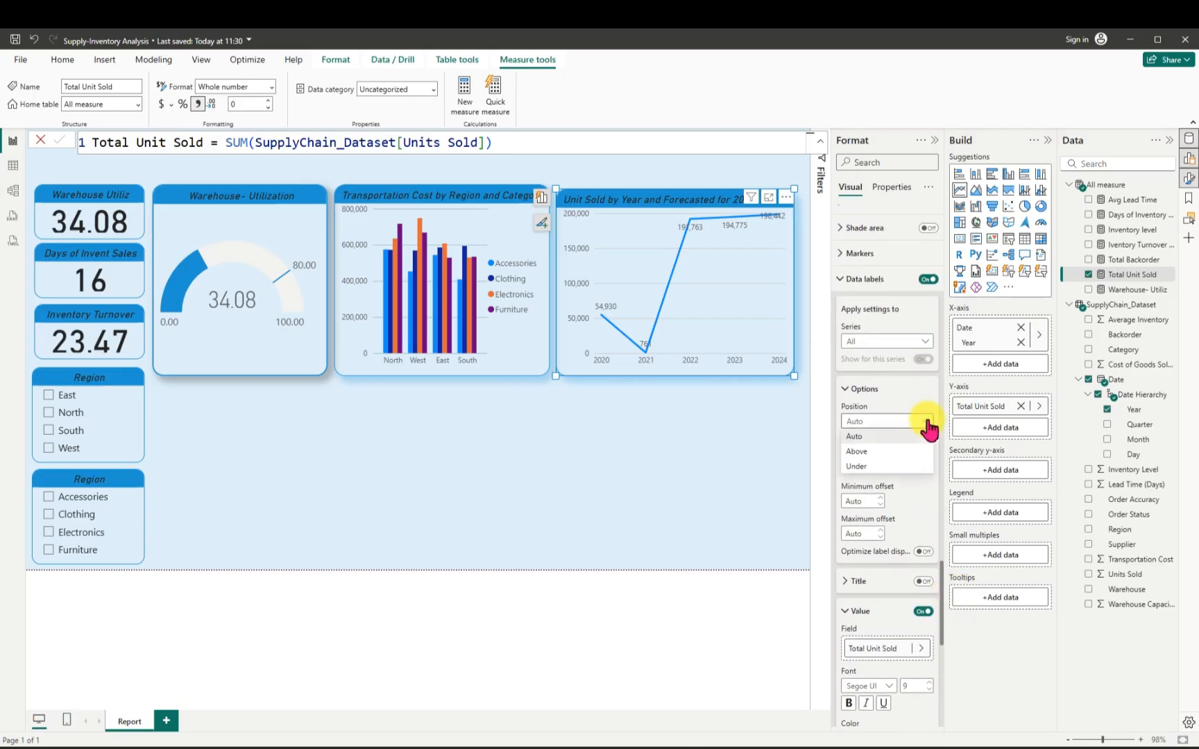
{"action": "left_click", "coordinate": [869, 465]}
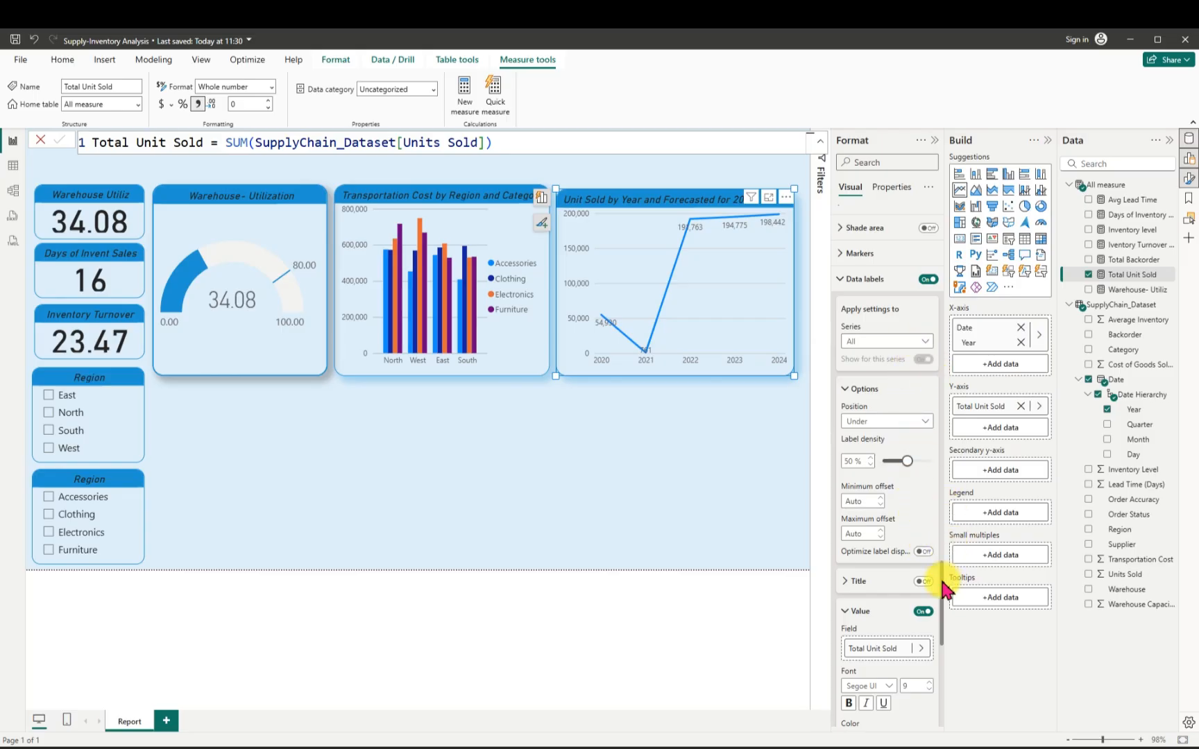
{"action": "left_click_drag", "start_coordinate": [943, 584], "coordinate": [942, 555]}
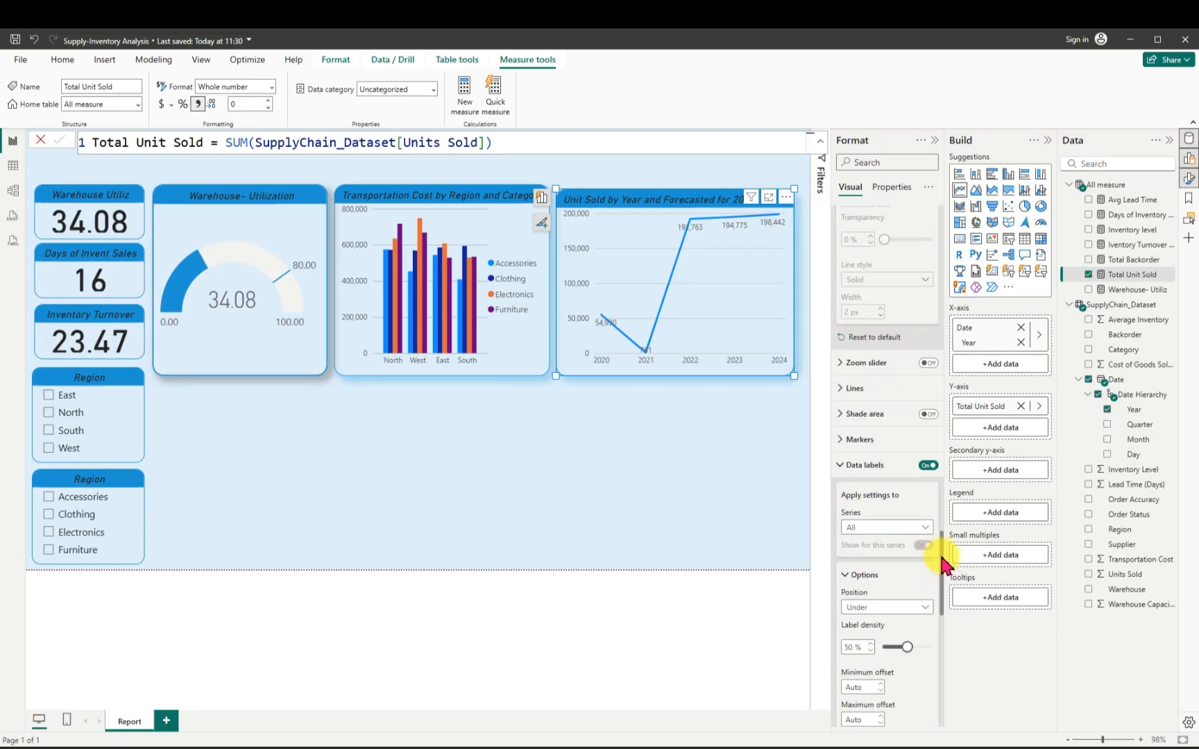
{"action": "left_click", "coordinate": [927, 415]}
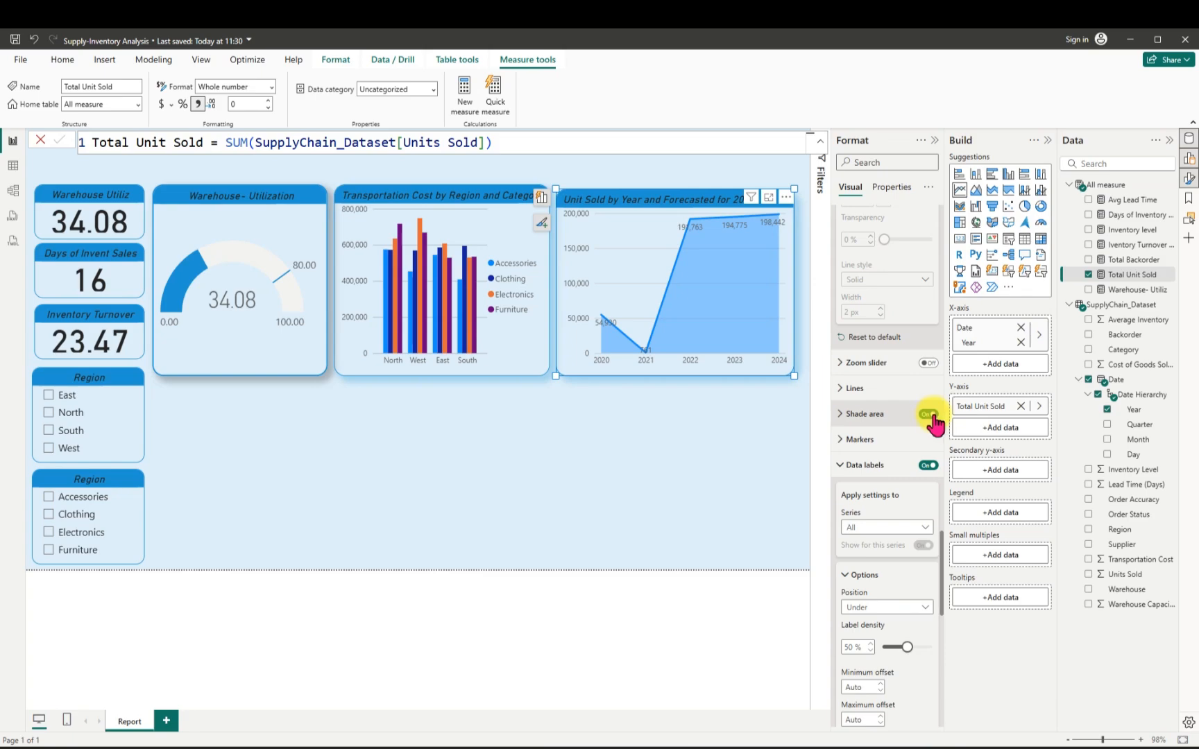
Turn on the forecast for the line chart and open its options.
{"action": "left_click_drag", "start_coordinate": [943, 570], "coordinate": [935, 667]}
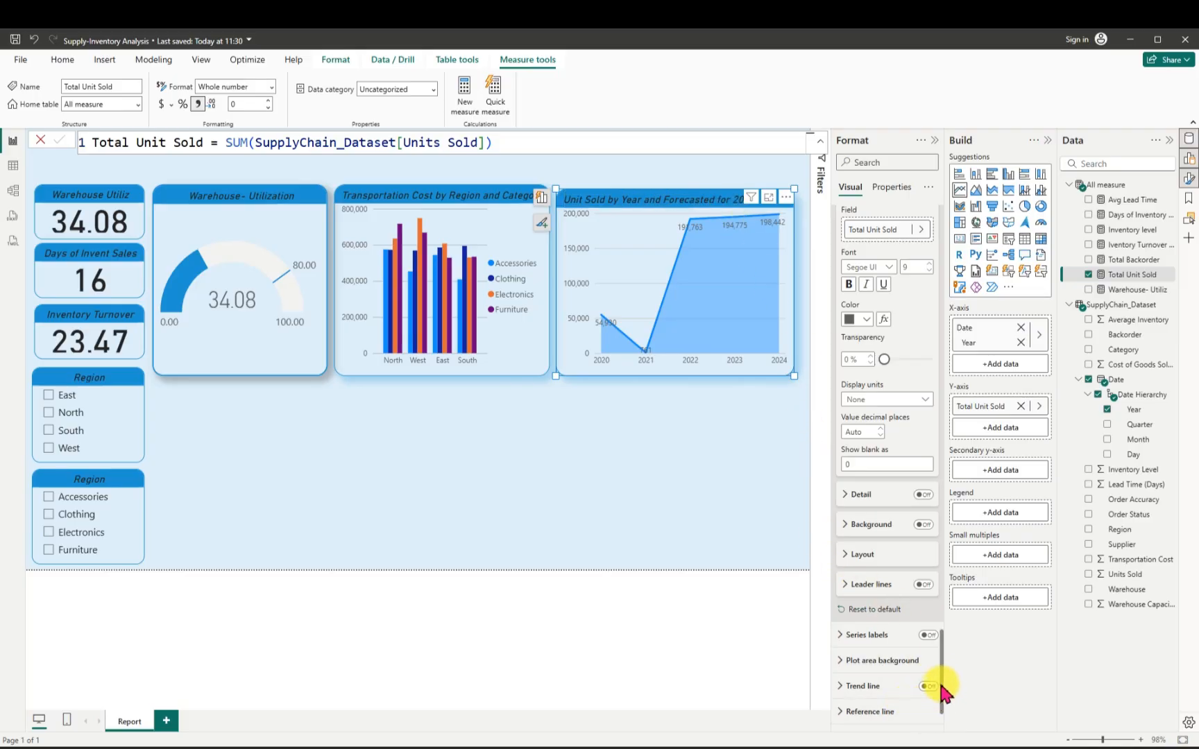
{"action": "scroll", "coordinate": [933, 693], "scroll_direction": "down", "scroll_amount": 2}
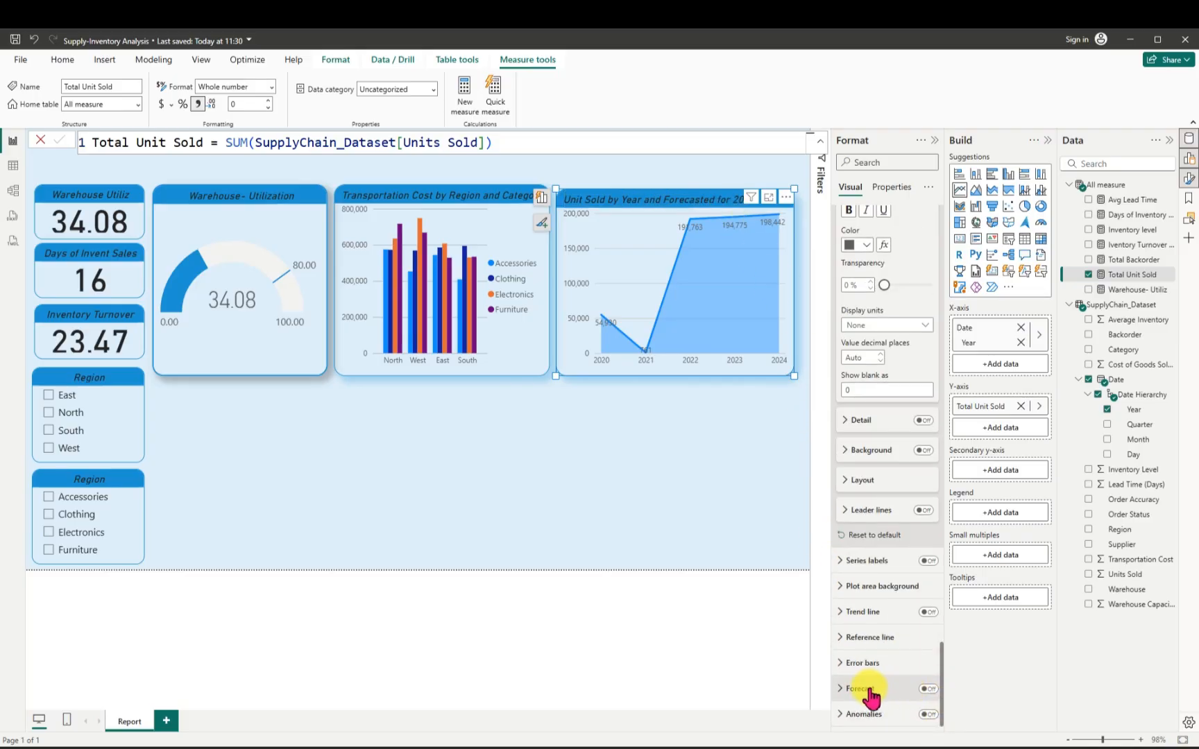
{"action": "left_click", "coordinate": [928, 689]}
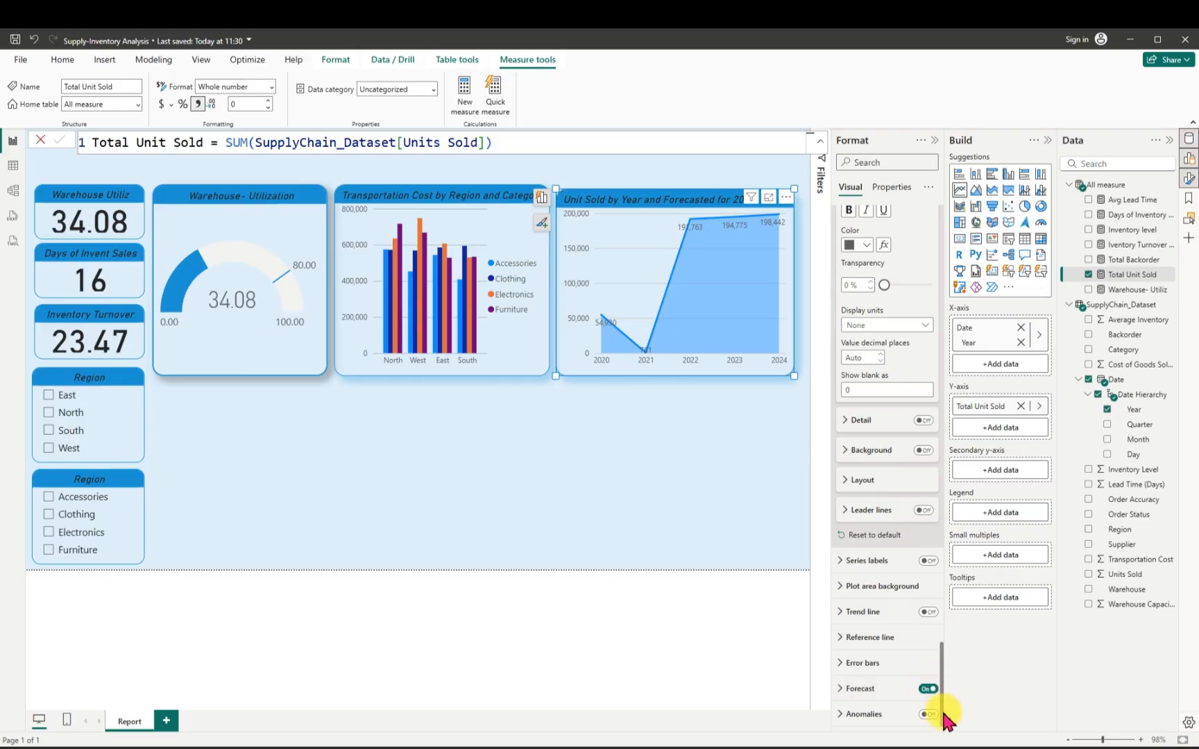
{"action": "left_click", "coordinate": [841, 689]}
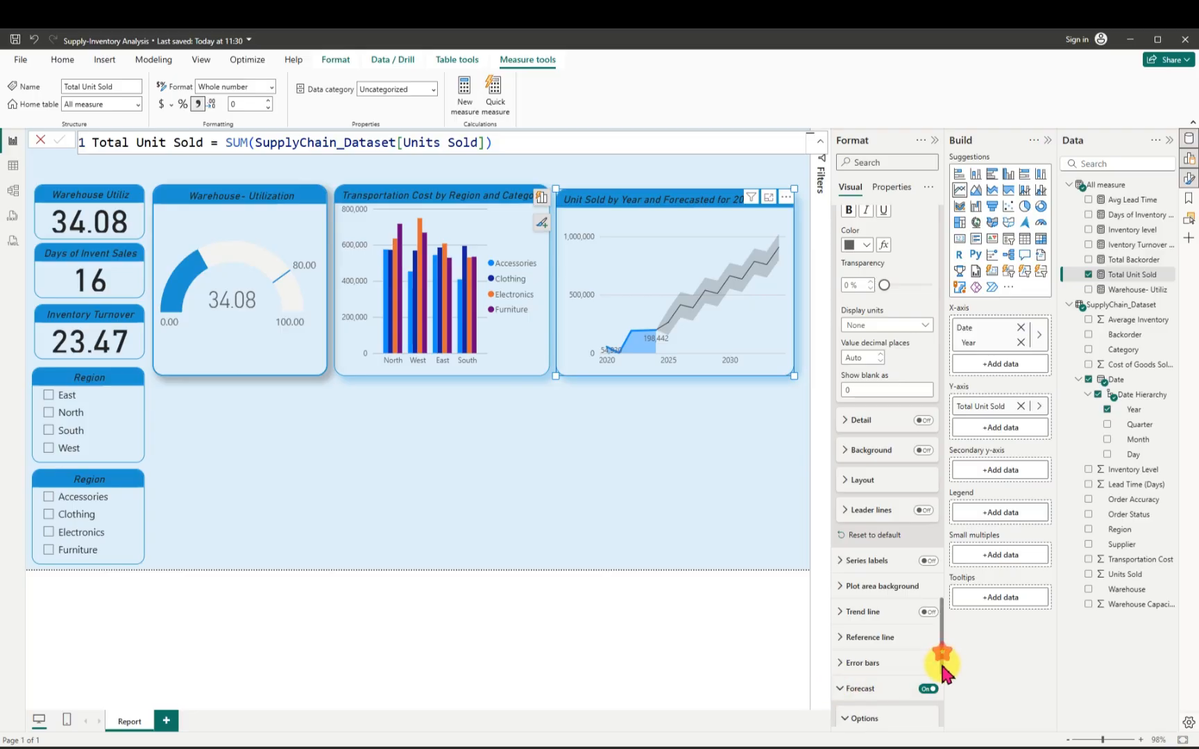
{"action": "scroll", "coordinate": [942, 687], "scroll_direction": "down", "scroll_amount": 5}
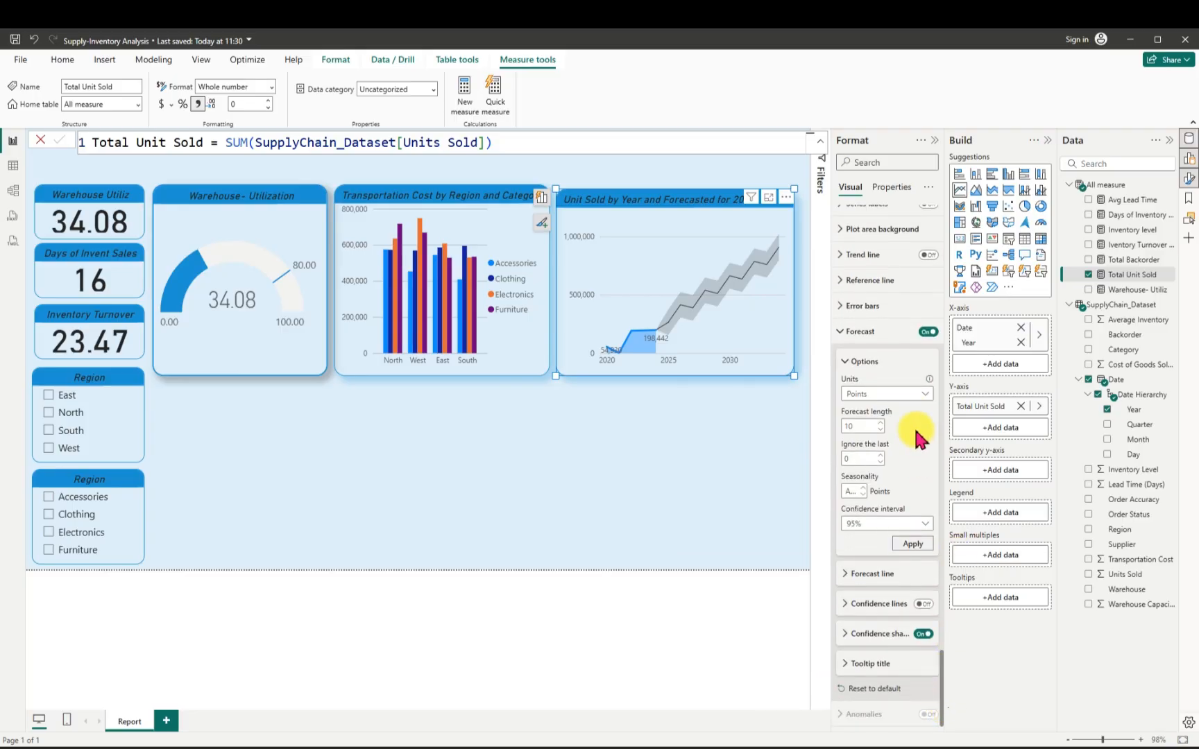
Set the forecast units to Months and the forecast length to 6, and open the confidence lines settings.
{"action": "left_click", "coordinate": [926, 397]}
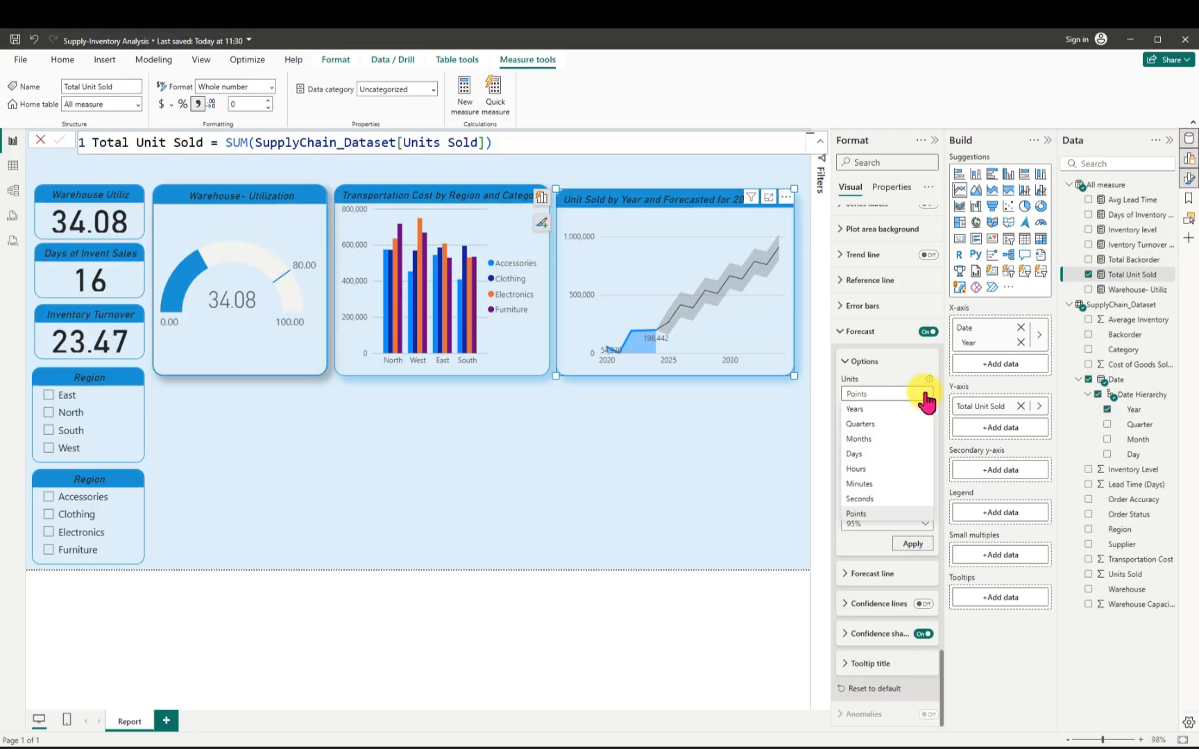
{"action": "left_click", "coordinate": [875, 440]}
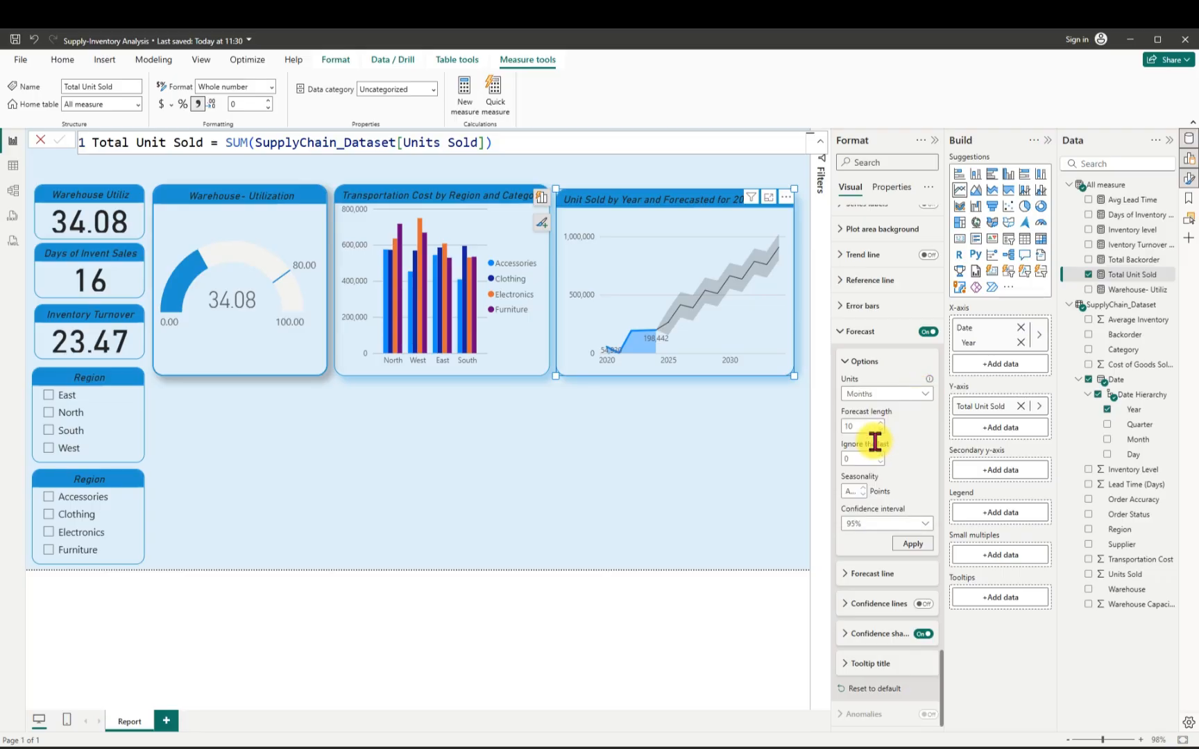
{"action": "double_click", "coordinate": [859, 427]}
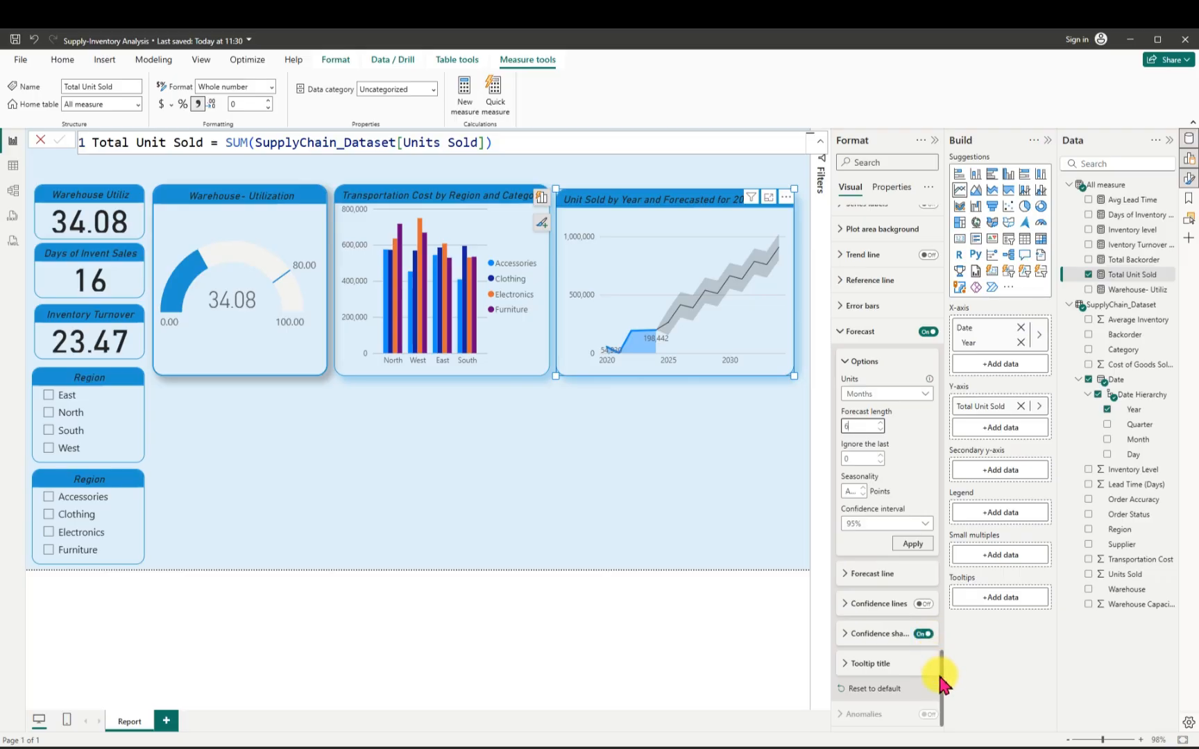
{"action": "left_click", "coordinate": [921, 604]}
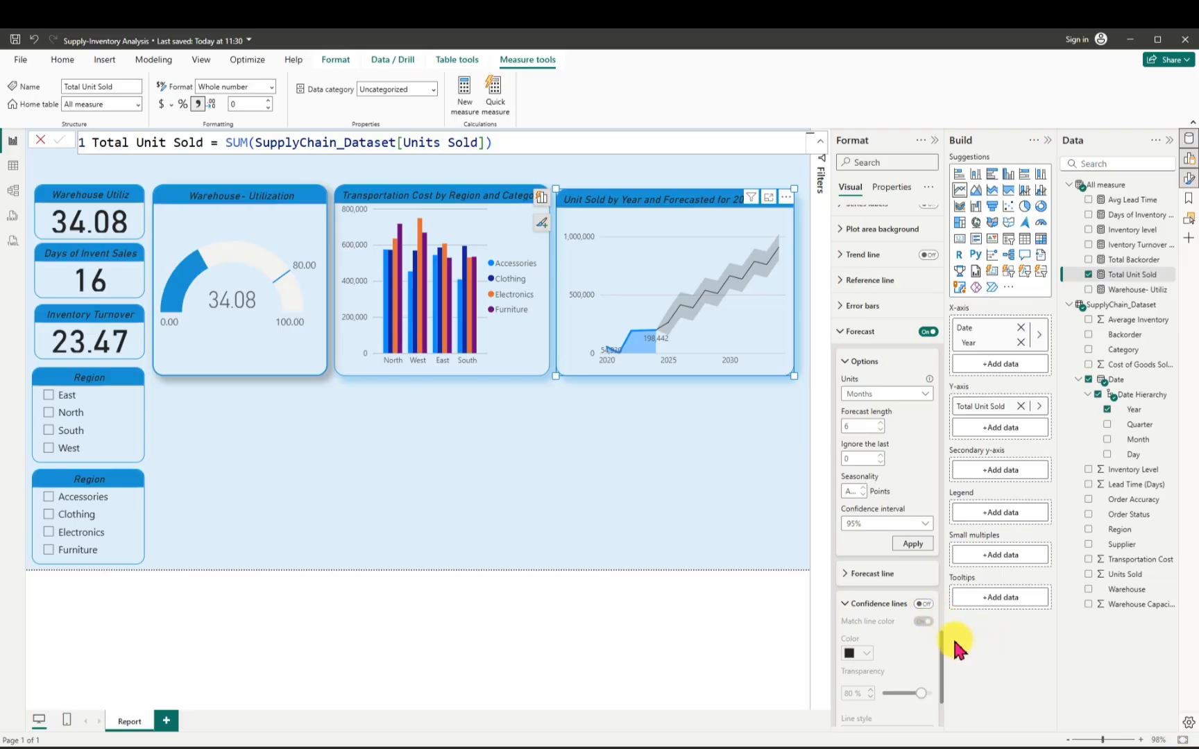
Turn on confidence lines for the Unit Sold by Year forecast and apply a forecast length of 6 points.
{"action": "left_click", "coordinate": [923, 605]}
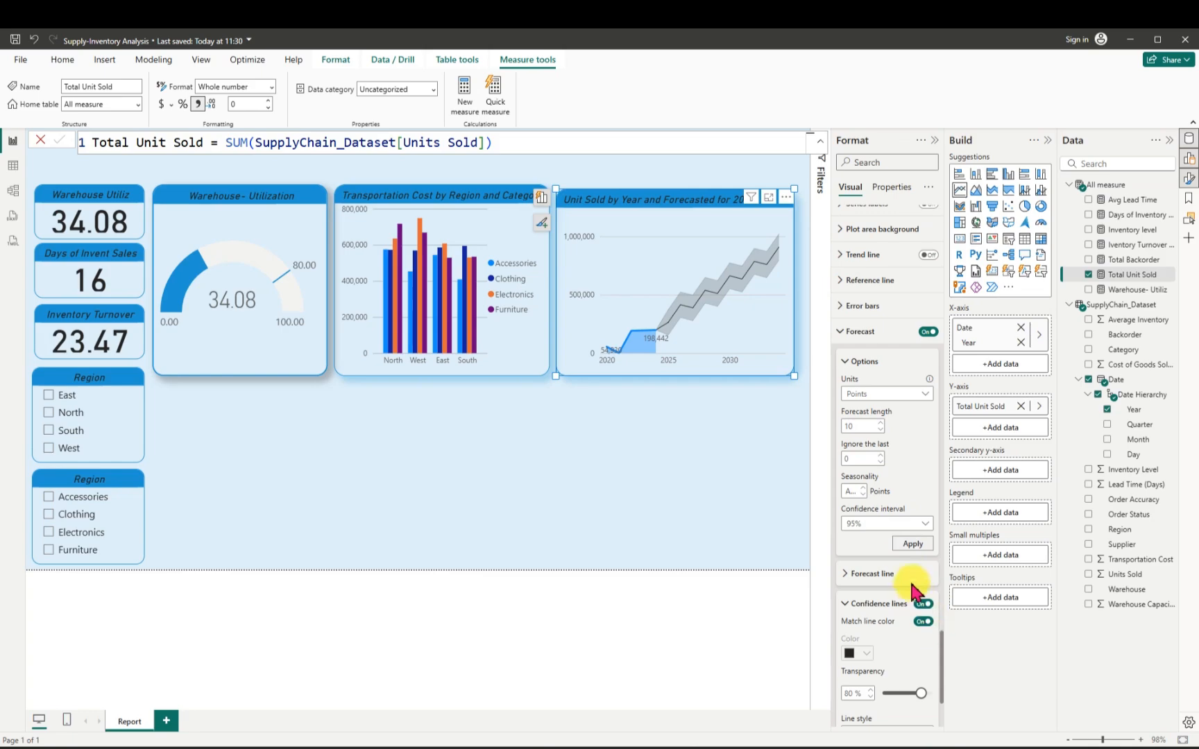
{"action": "left_click", "coordinate": [911, 545]}
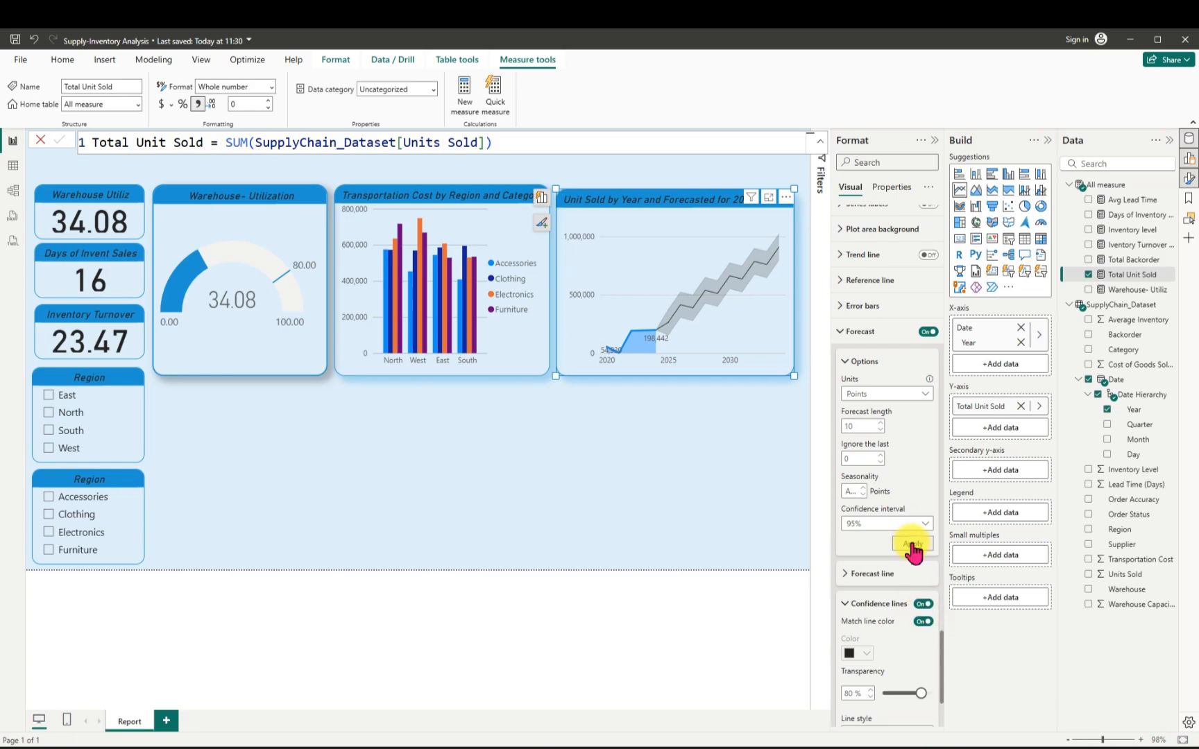
{"action": "double_click", "coordinate": [858, 426]}
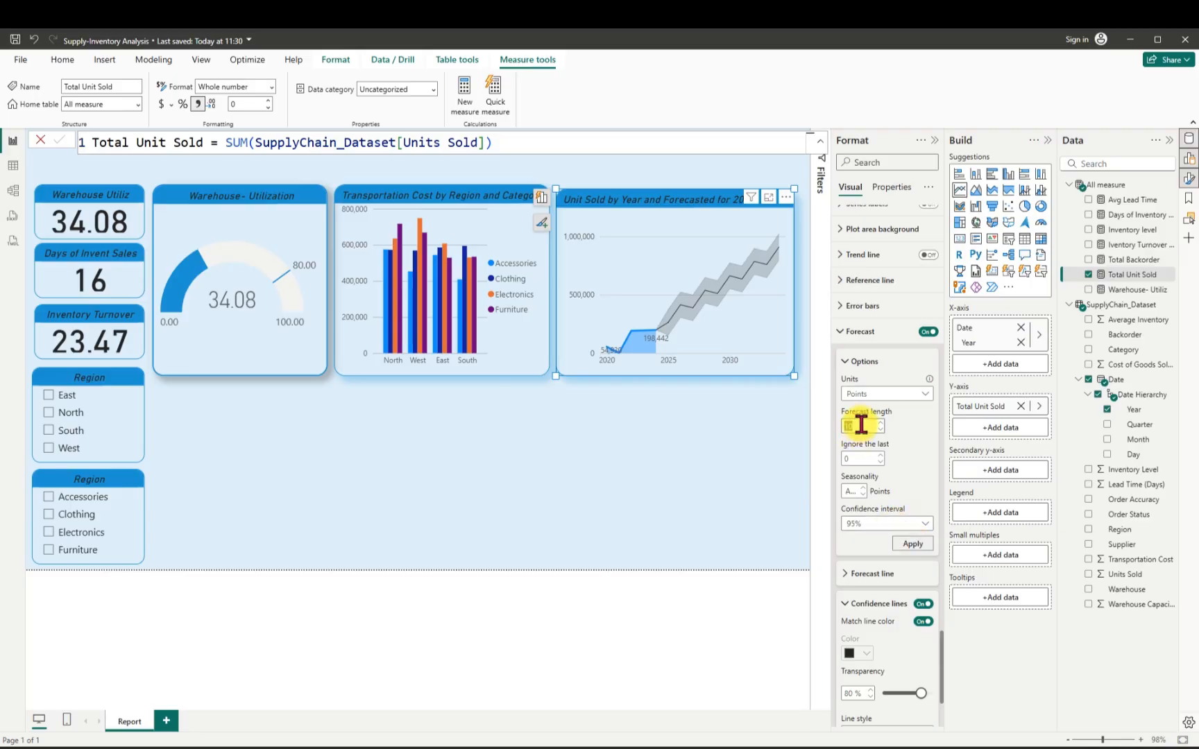
{"action": "key", "text": "BackSpace"}
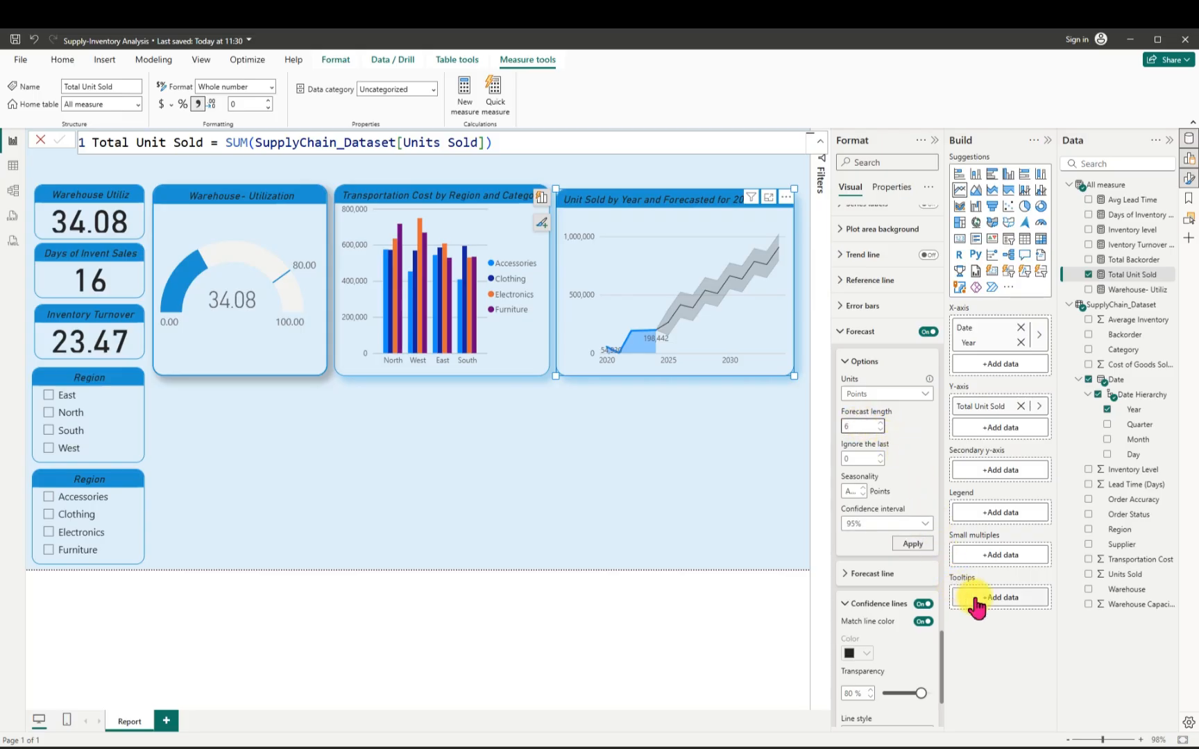
{"action": "left_click", "coordinate": [910, 546]}
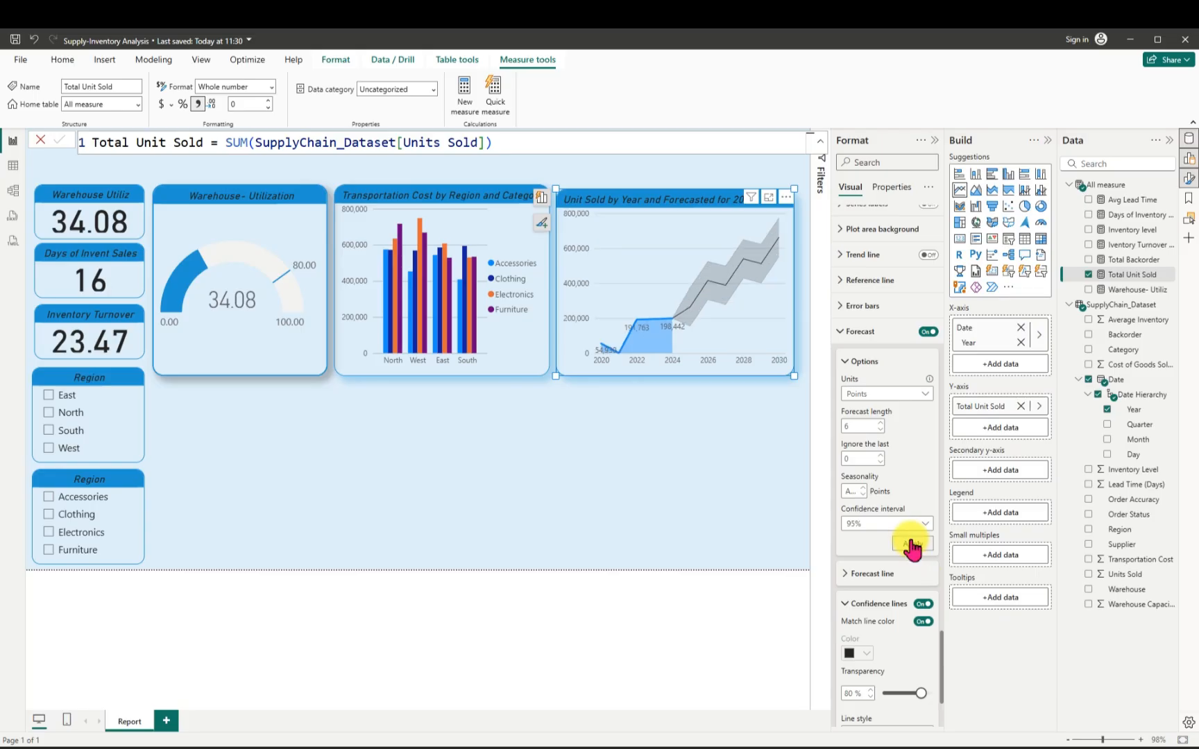
Apply Months as the forecast units, keeping the length at 6, and examine the 2025 forecast on the Unit Sold chart.
{"action": "left_click", "coordinate": [922, 393]}
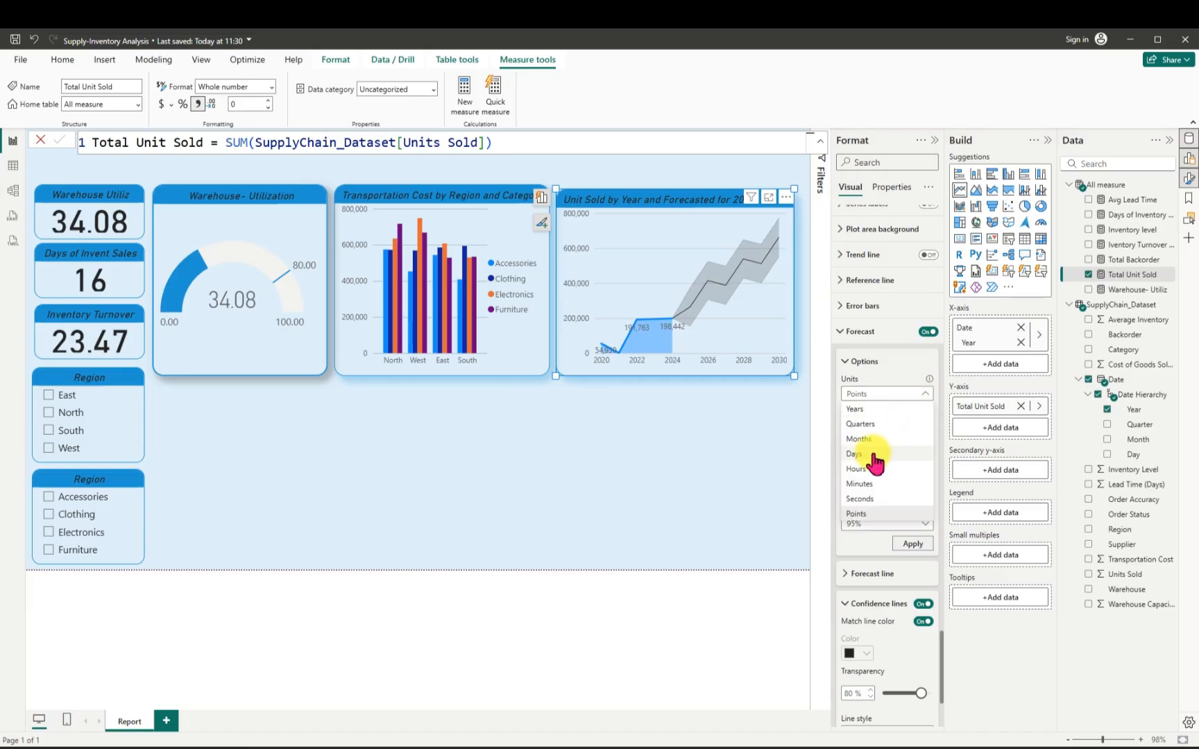
{"action": "left_click", "coordinate": [859, 439]}
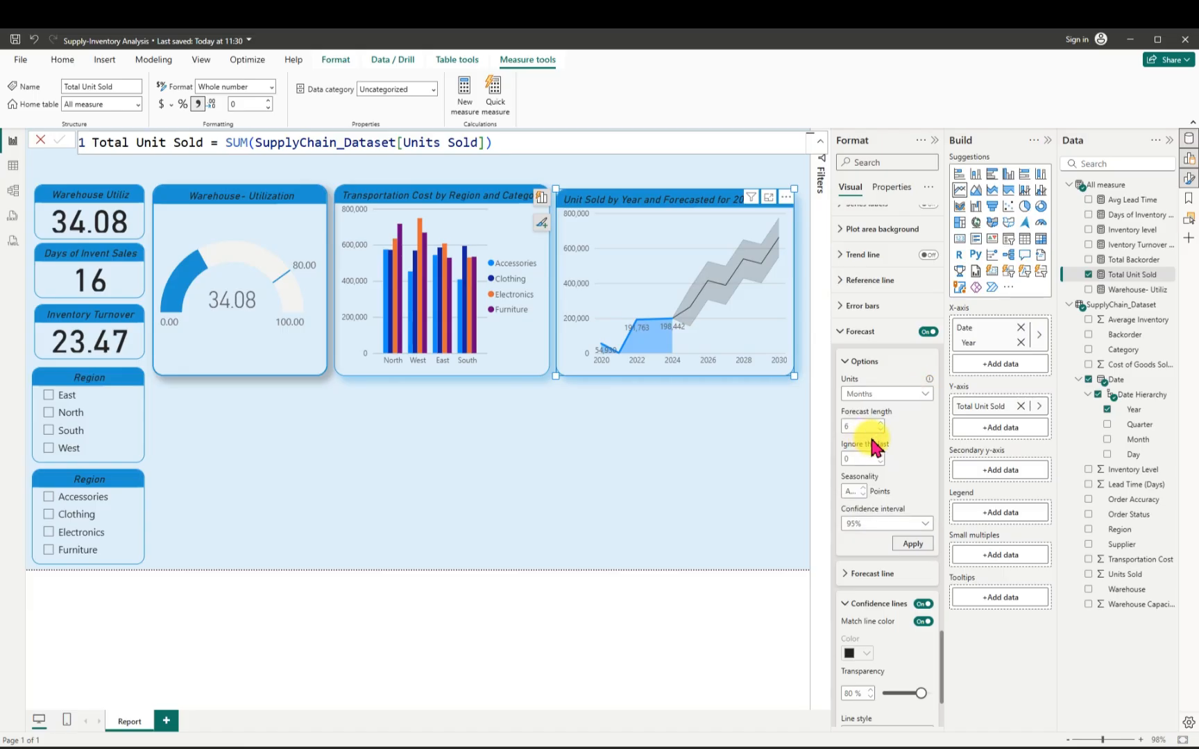
{"action": "left_click", "coordinate": [910, 548]}
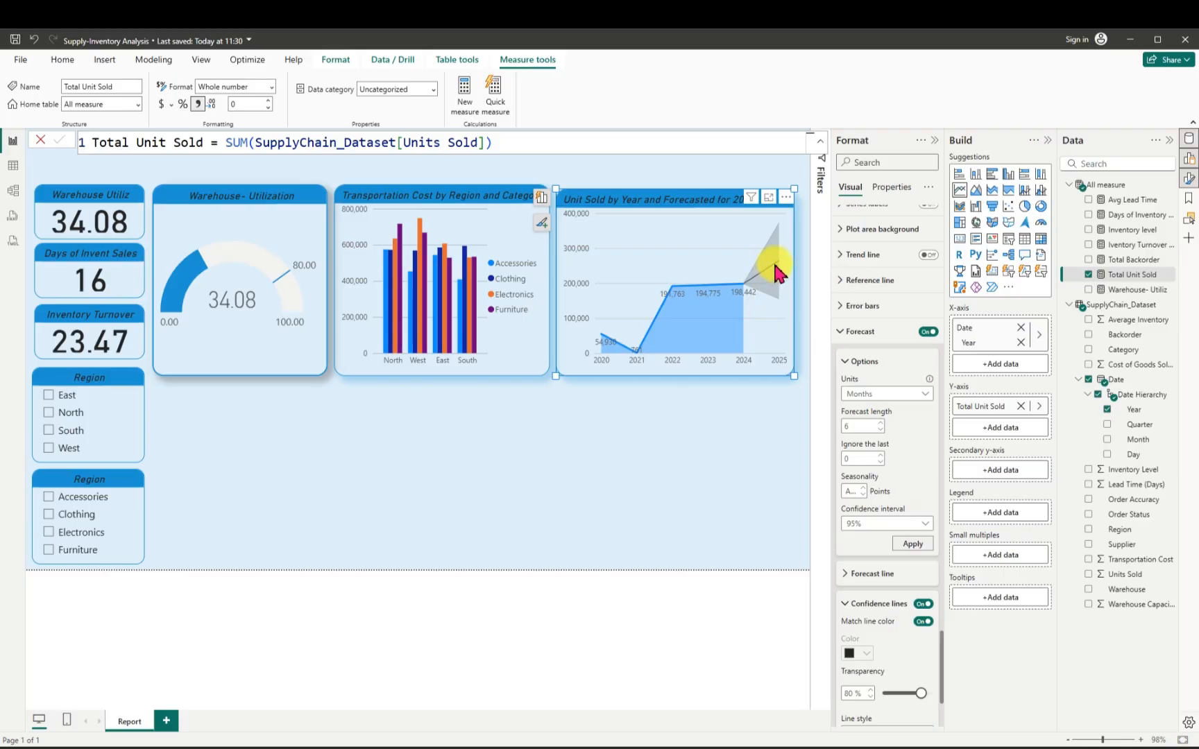
{"action": "left_click", "coordinate": [759, 434]}
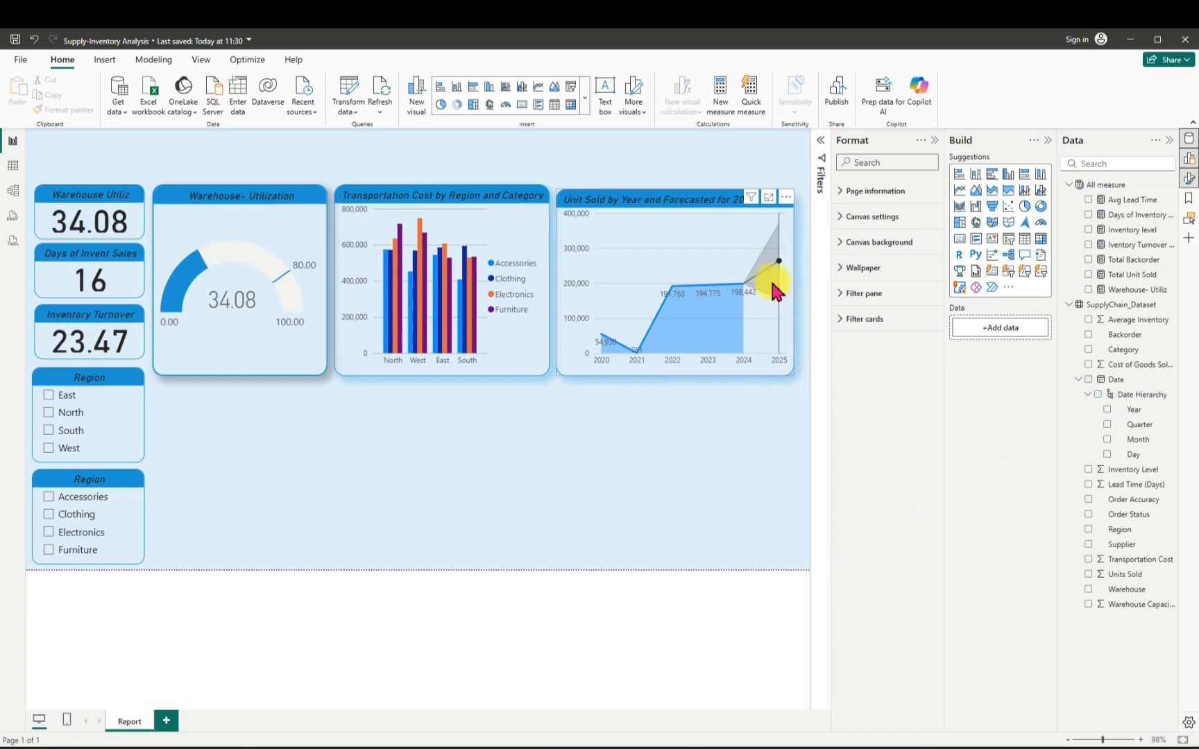
{"action": "mouse_move", "coordinate": [778, 268]}
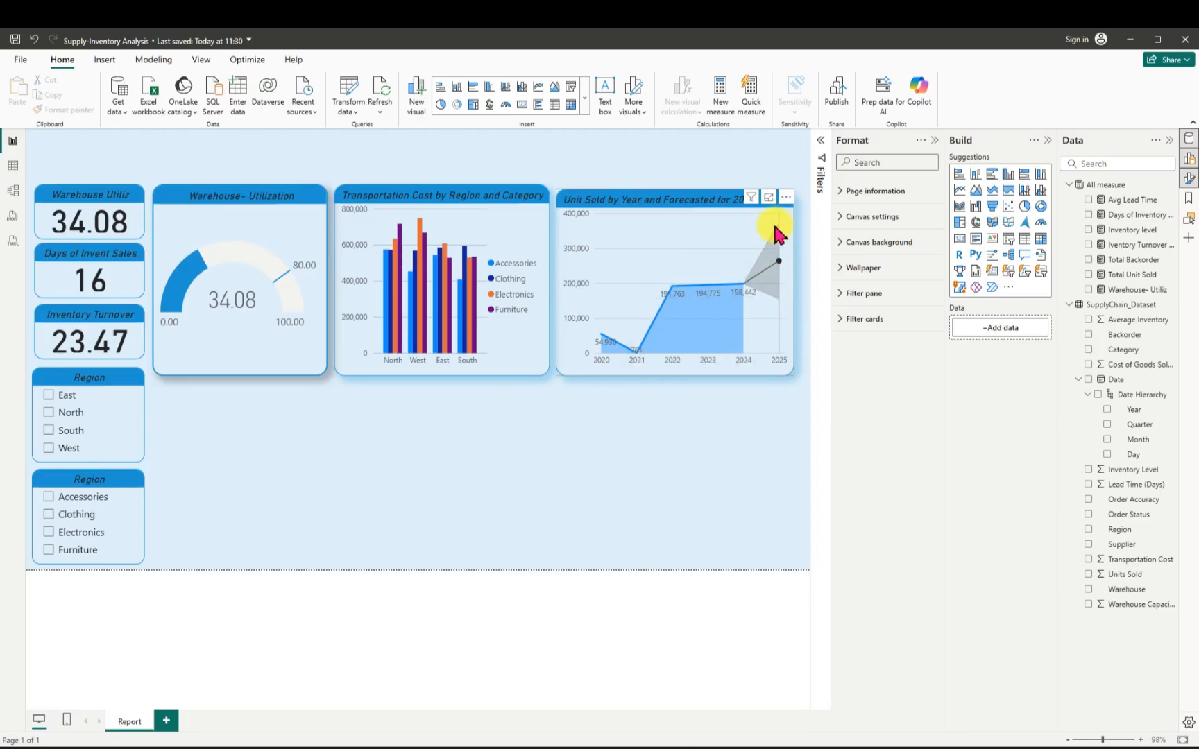
{"action": "mouse_move", "coordinate": [778, 235]}
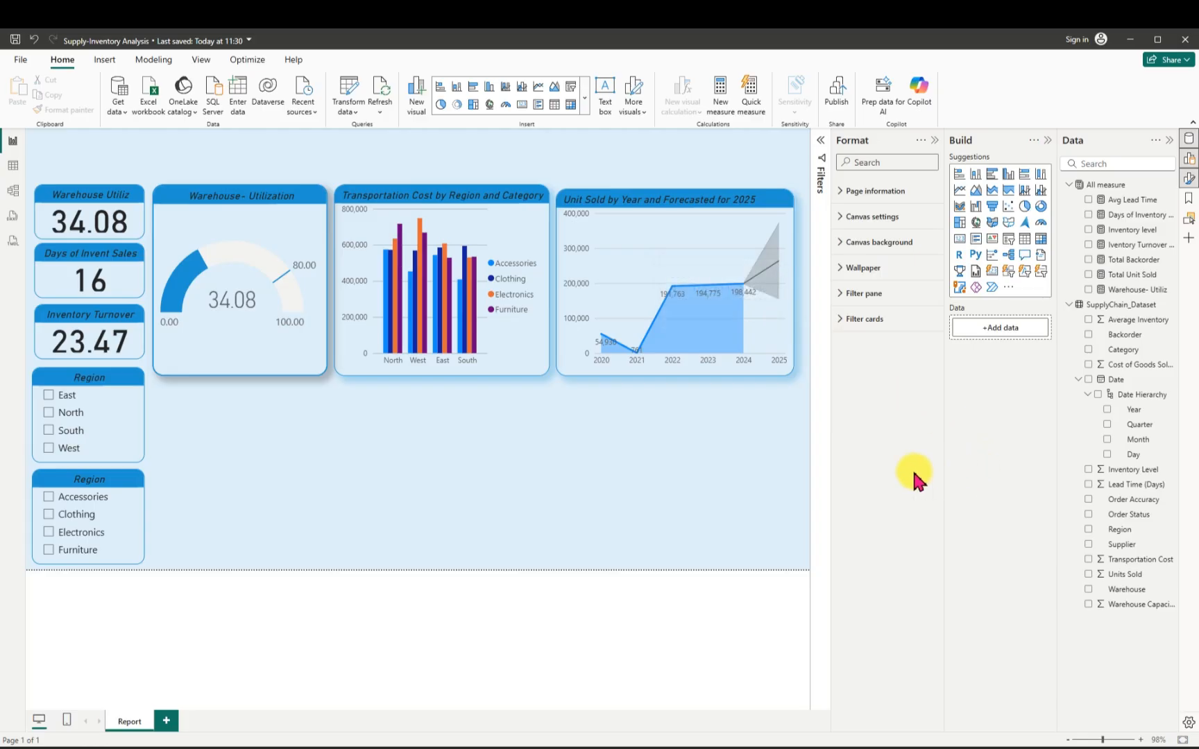
Try adding the Month level of the date hierarchy to the Unit Sold forecast chart.
{"action": "left_click", "coordinate": [569, 200]}
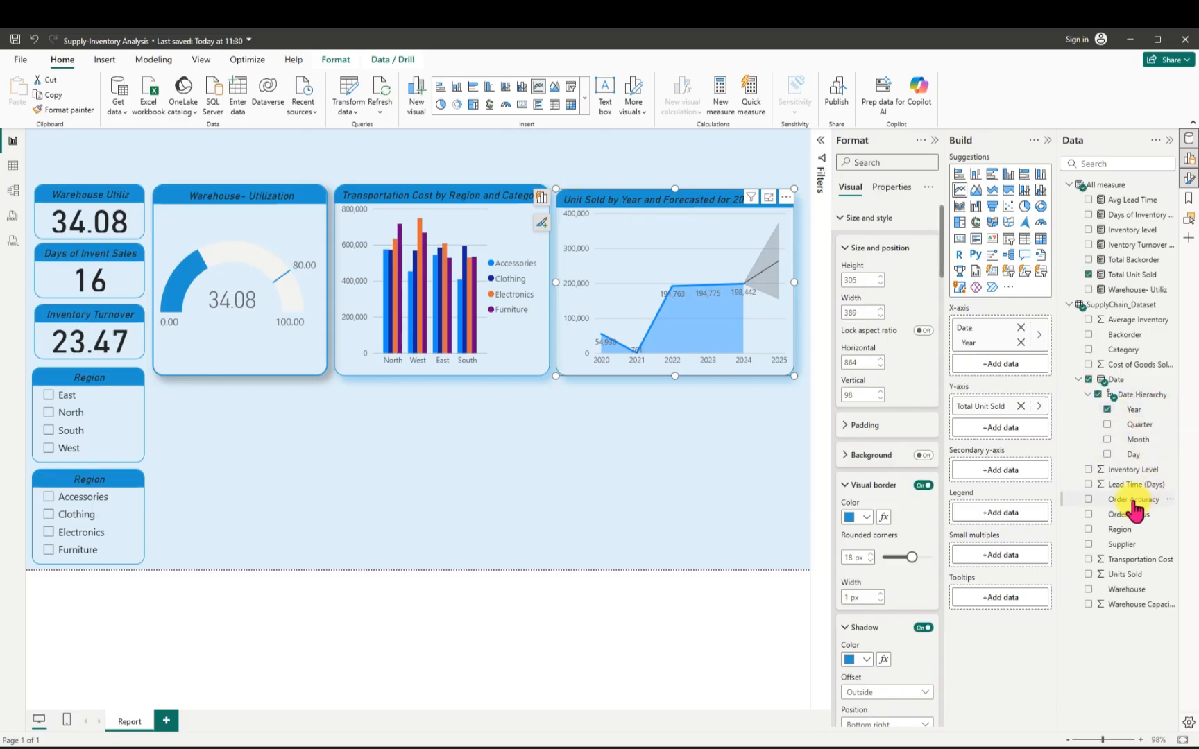
{"action": "left_click", "coordinate": [1107, 439]}
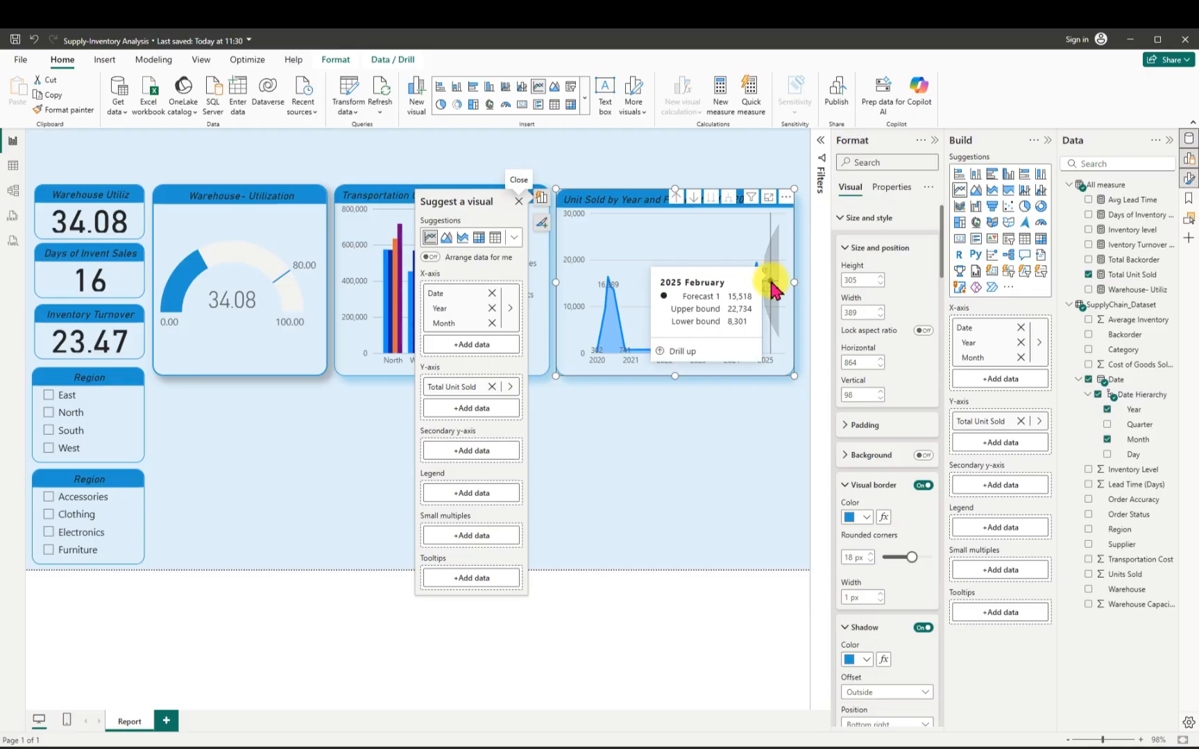
{"action": "left_click", "coordinate": [1107, 440]}
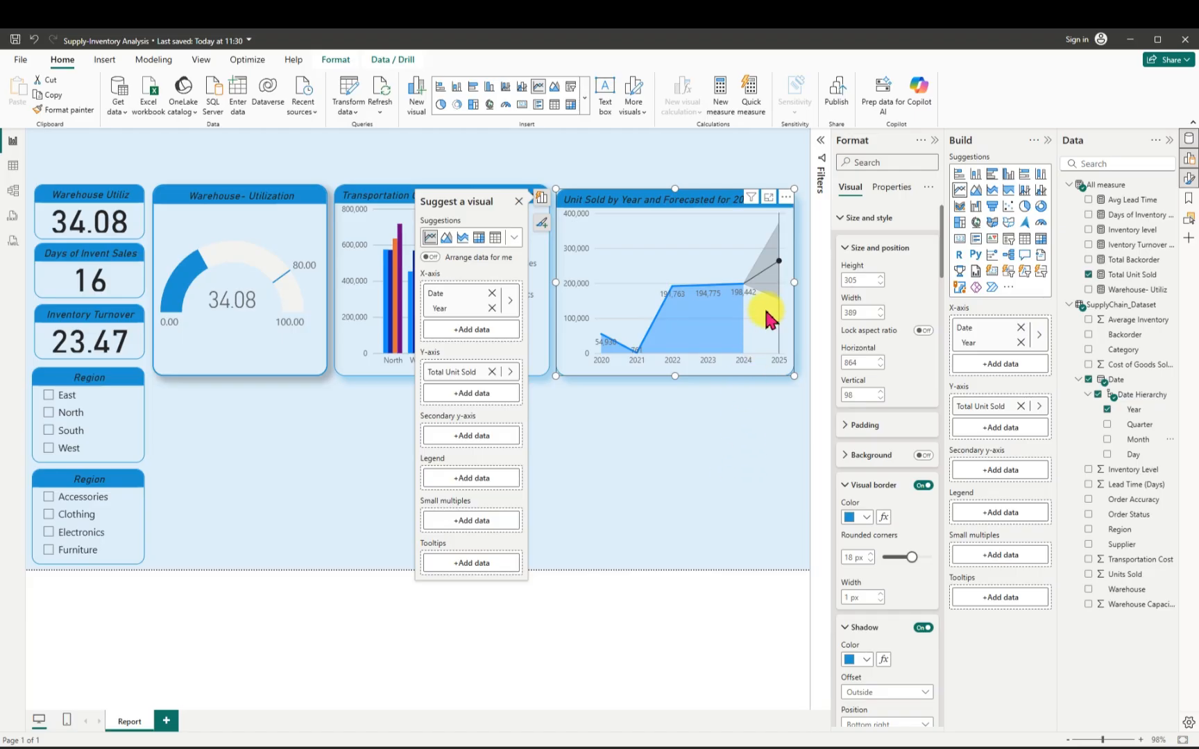
{"action": "mouse_move", "coordinate": [784, 276]}
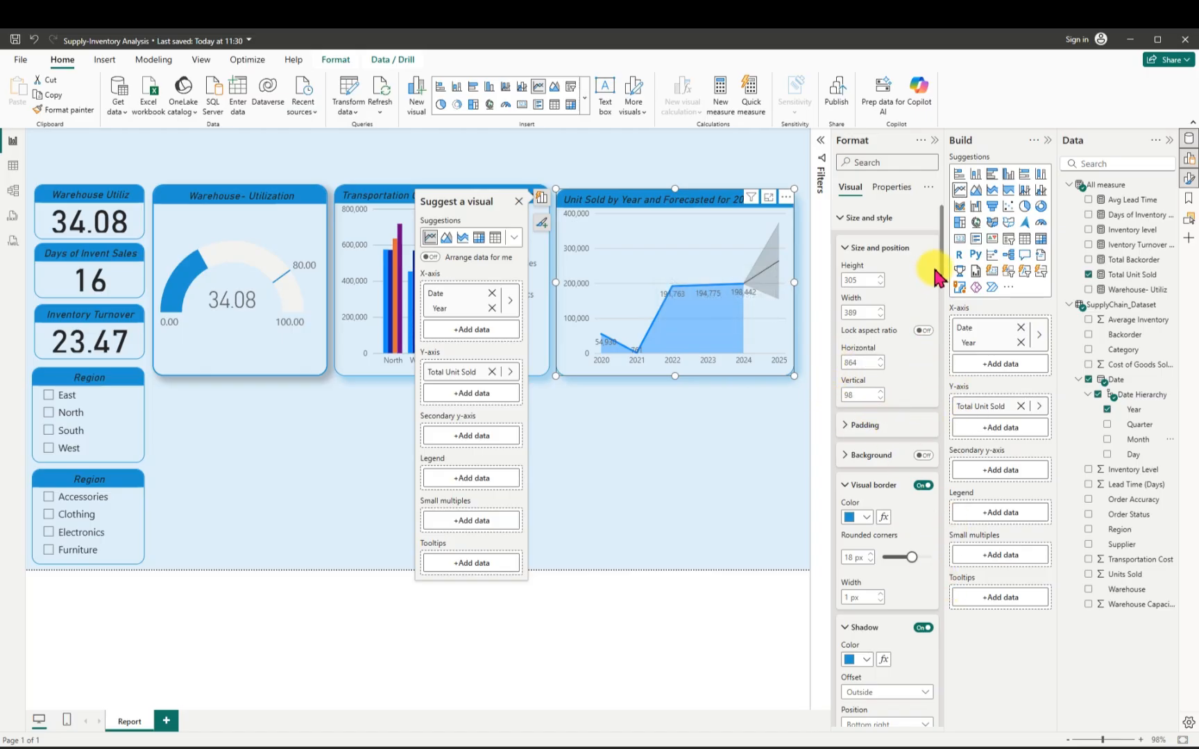
Apply a forecast length of 1 with Years as the units to the Unit Sold chart, and save the report.
{"action": "left_click_drag", "start_coordinate": [943, 281], "coordinate": [942, 687]}
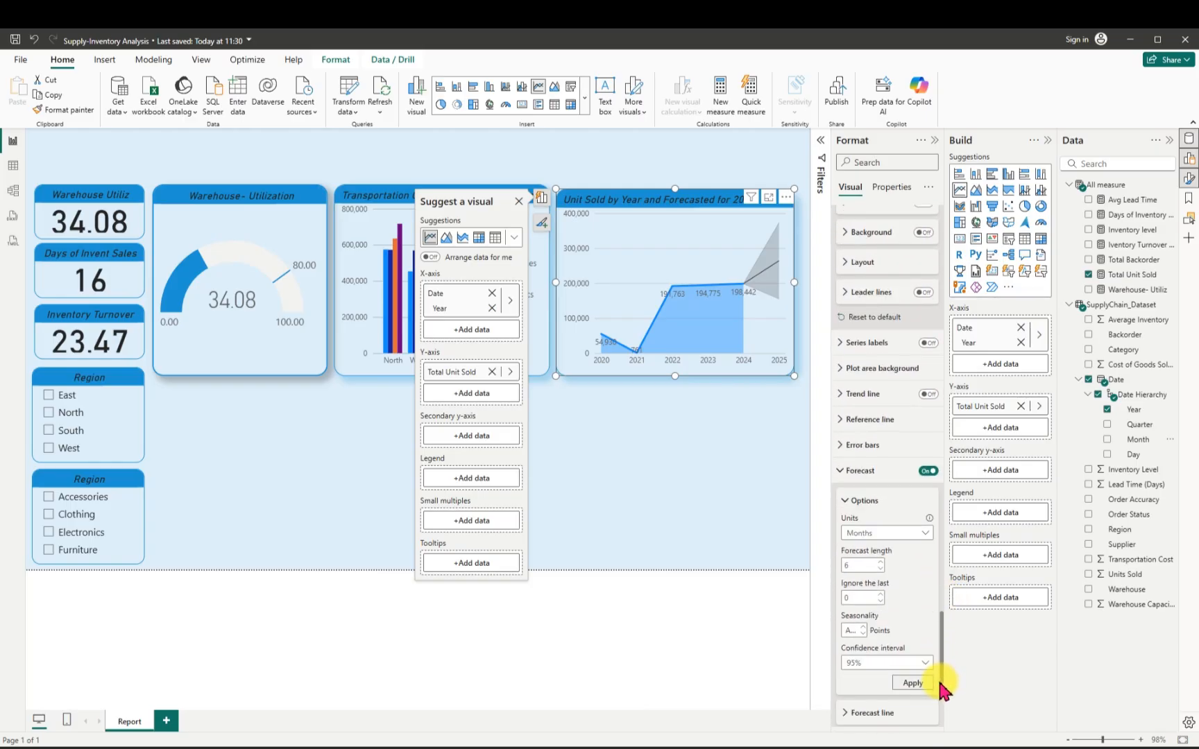
{"action": "left_click", "coordinate": [925, 534]}
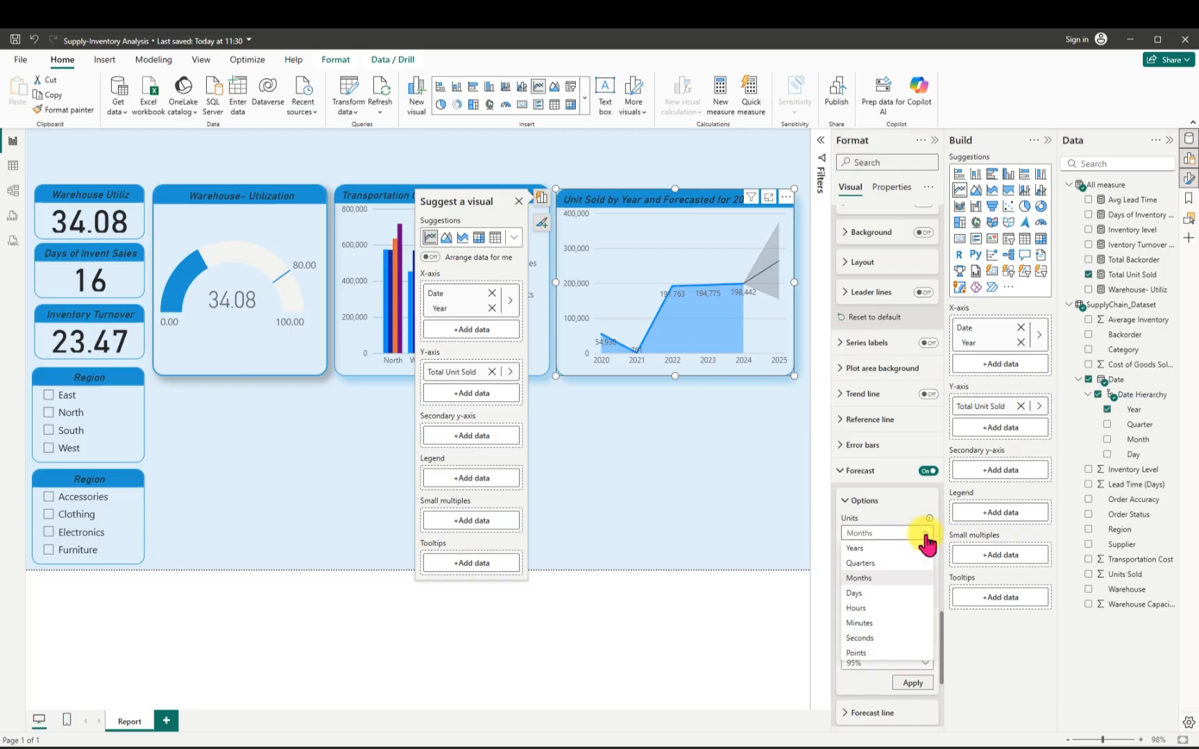
{"action": "left_click", "coordinate": [857, 548]}
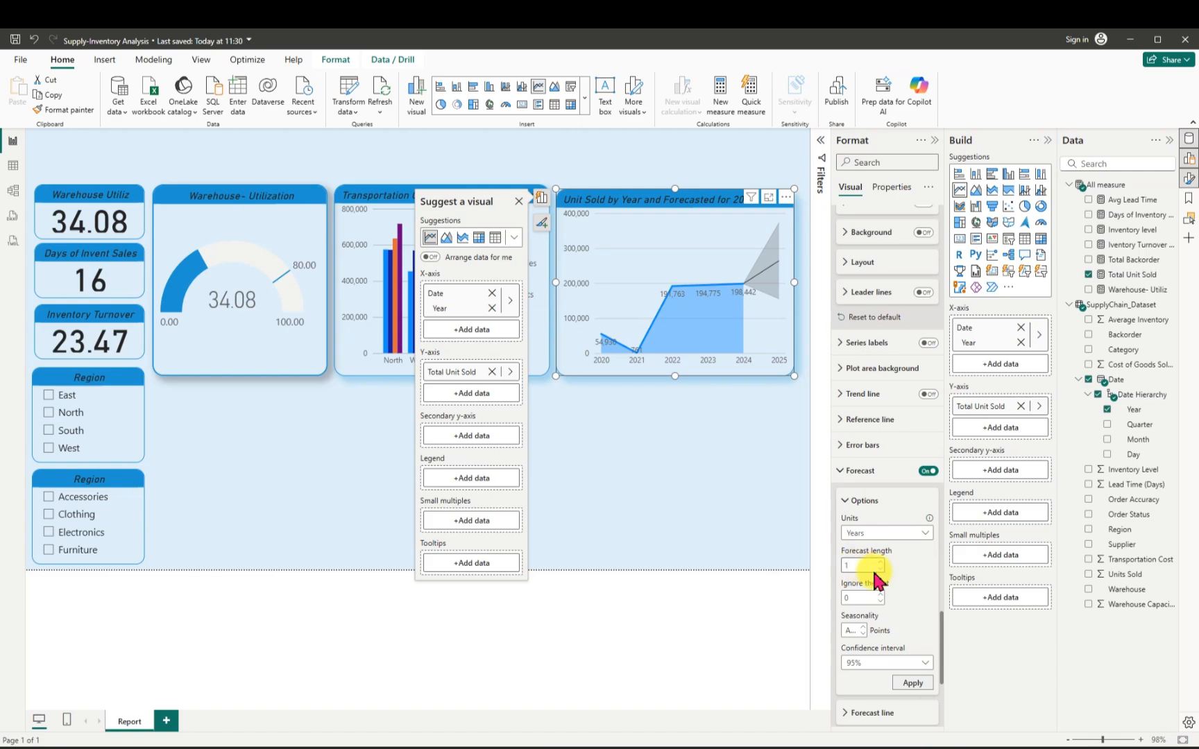
{"action": "left_click", "coordinate": [912, 683]}
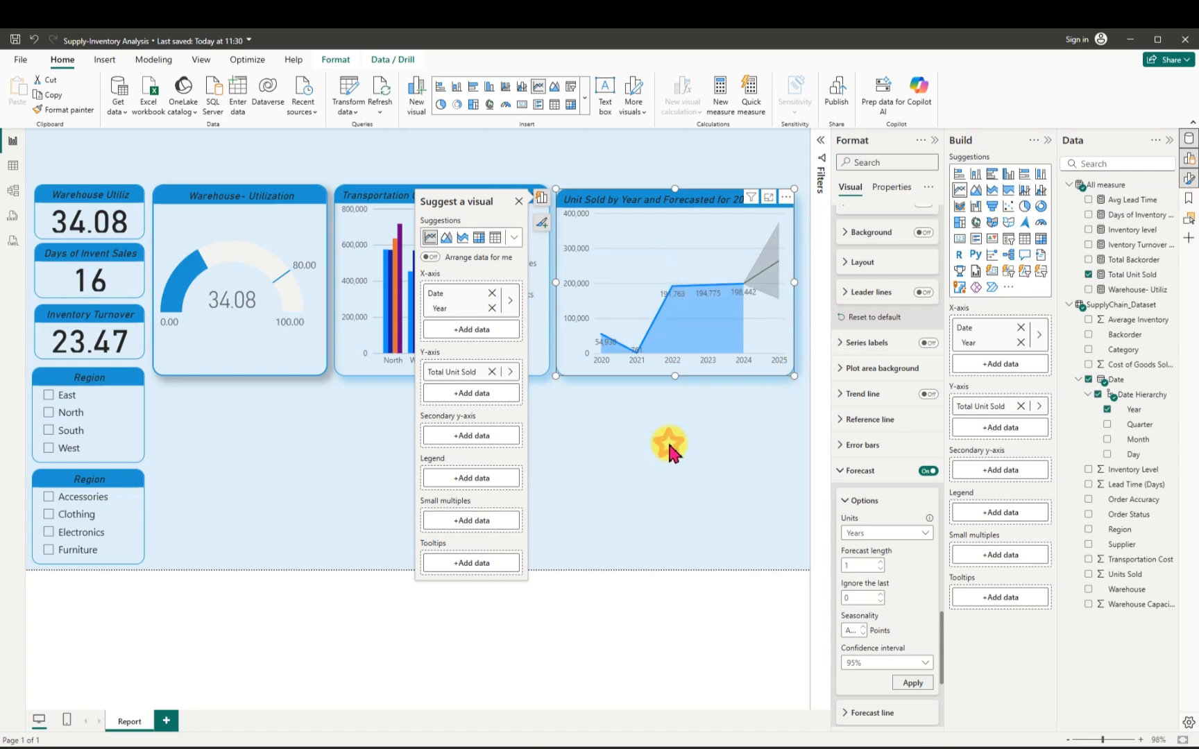
{"action": "left_click", "coordinate": [14, 38]}
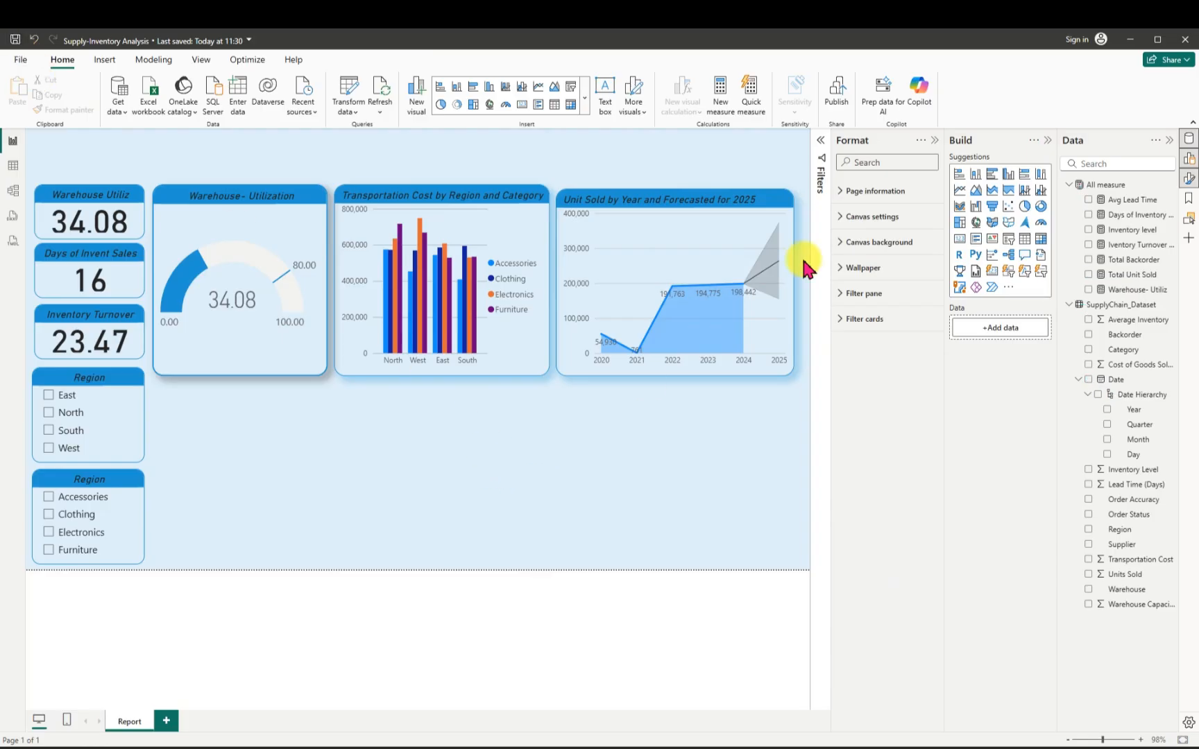
Insert a donut chart below the Warehouse-Utilization gauge, sized about 285 wide by 283 high.
{"action": "left_click", "coordinate": [935, 140]}
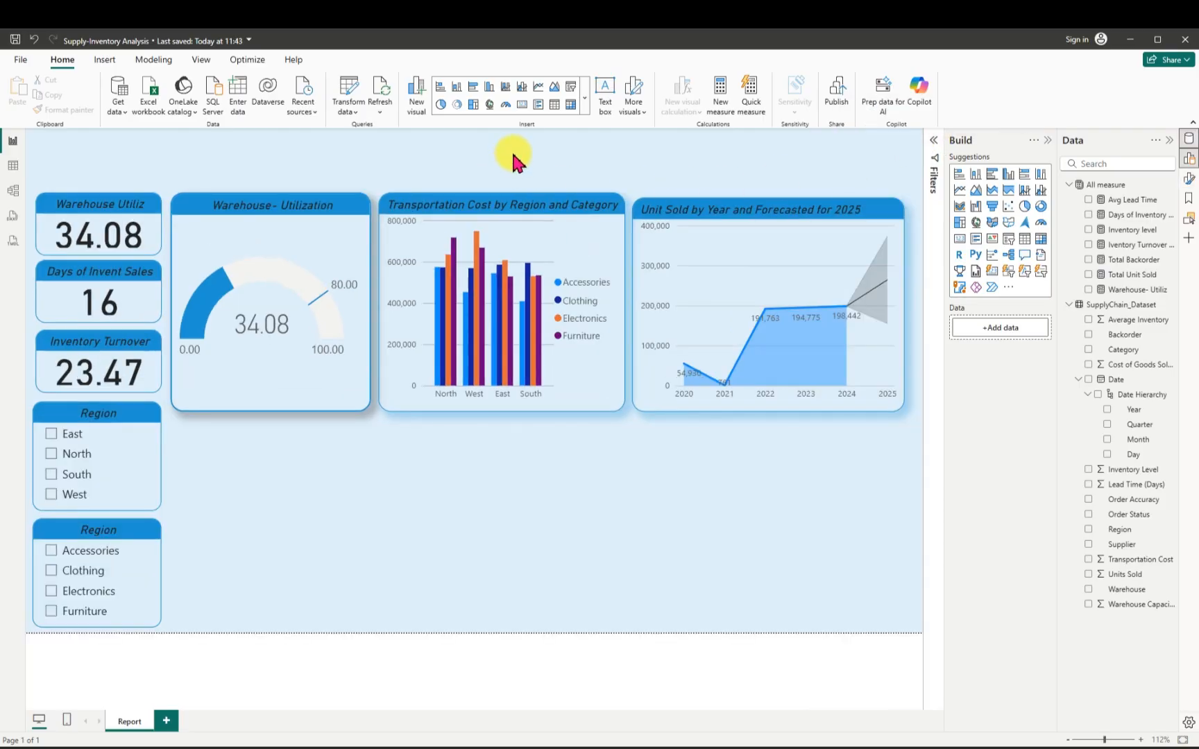
{"action": "left_click", "coordinate": [456, 106]}
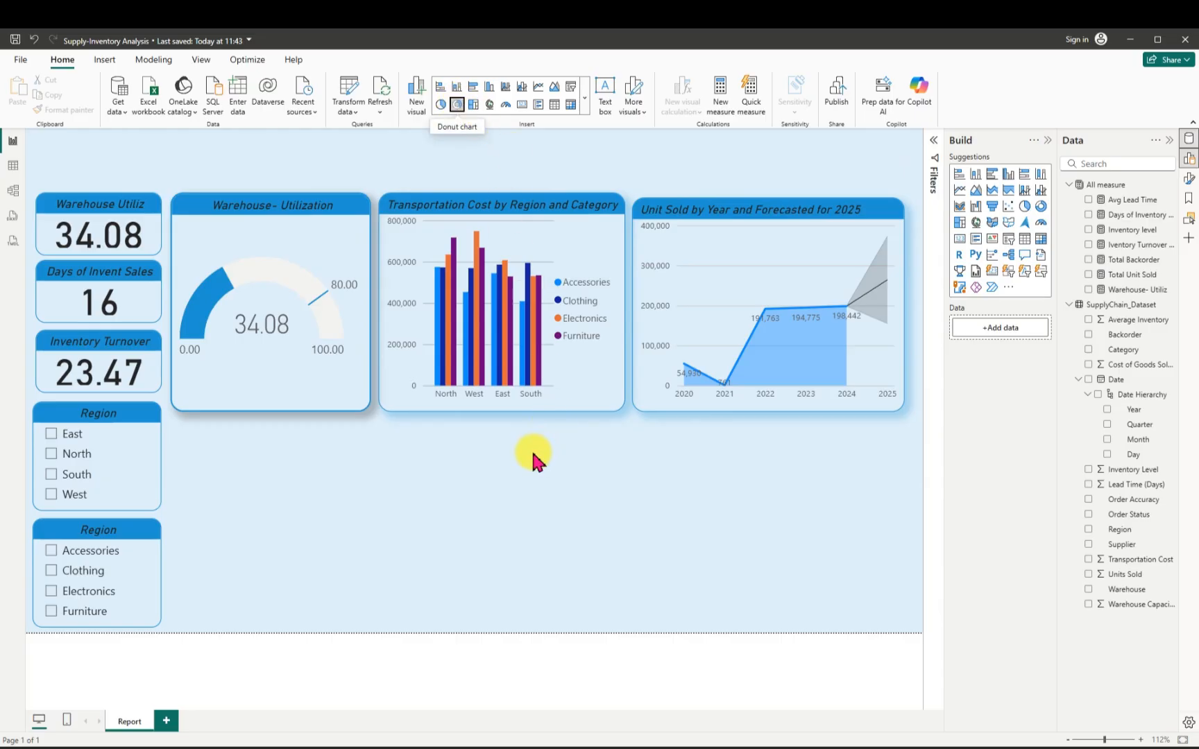
{"action": "left_click_drag", "start_coordinate": [291, 486], "coordinate": [287, 512]}
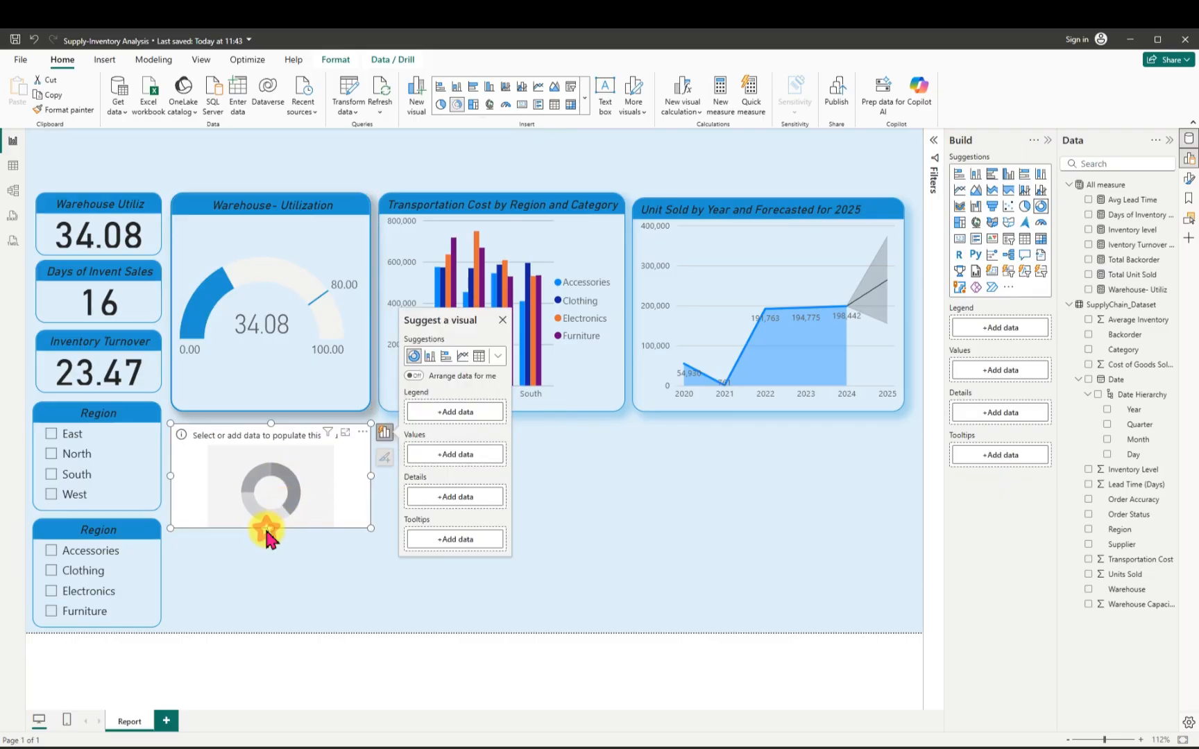
{"action": "left_click", "coordinate": [272, 531]}
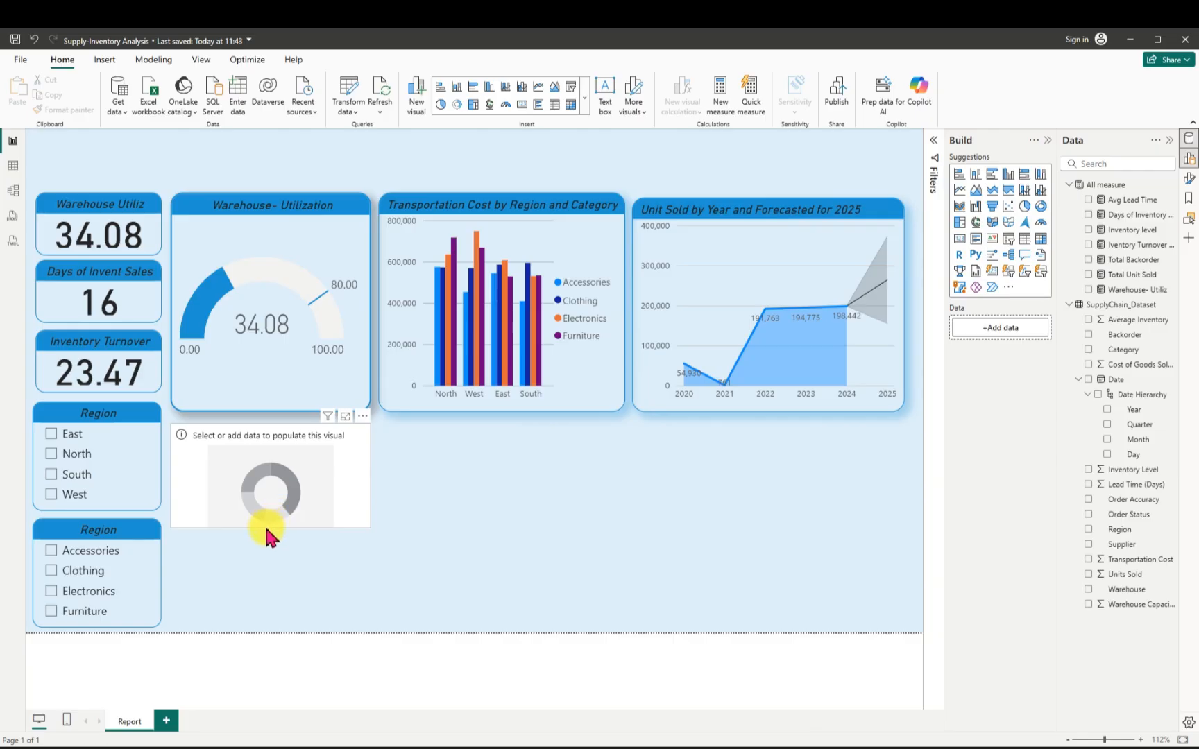
{"action": "left_click", "coordinate": [272, 529]}
{"action": "left_click_drag", "start_coordinate": [272, 529], "coordinate": [288, 622]}
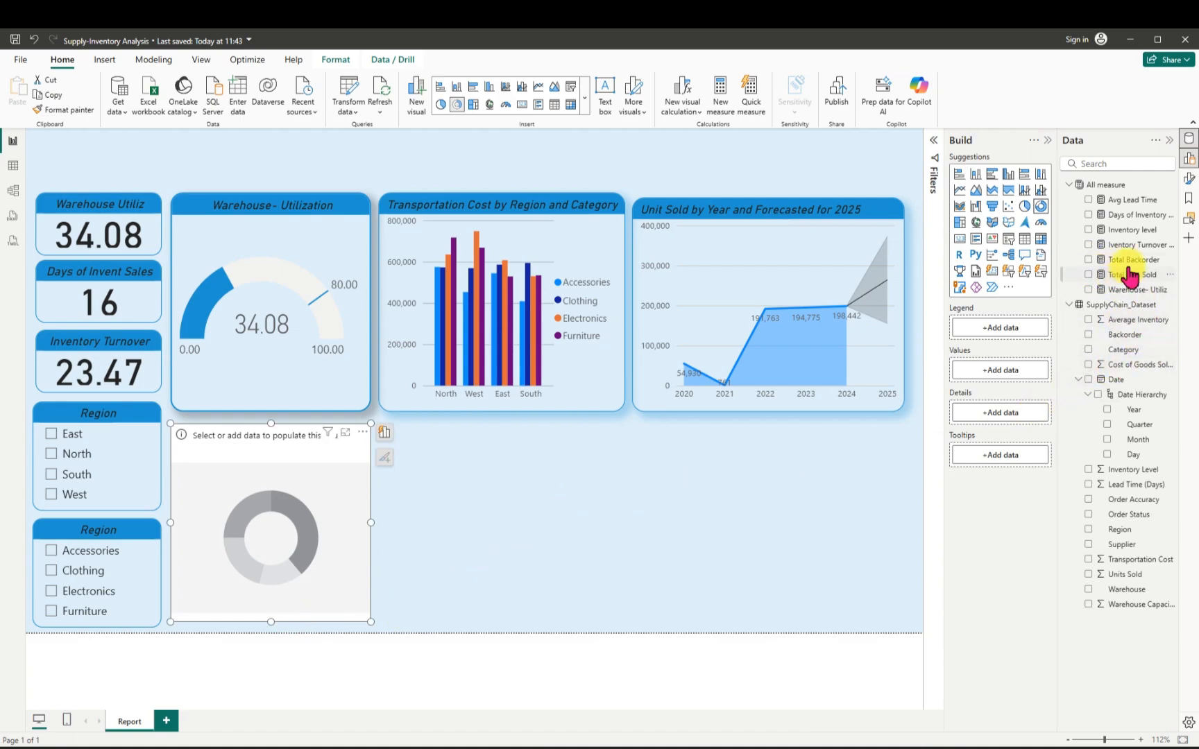
Populate the donut chart with Avg Lead Time as values and Category as legend.
{"action": "left_click", "coordinate": [1089, 200]}
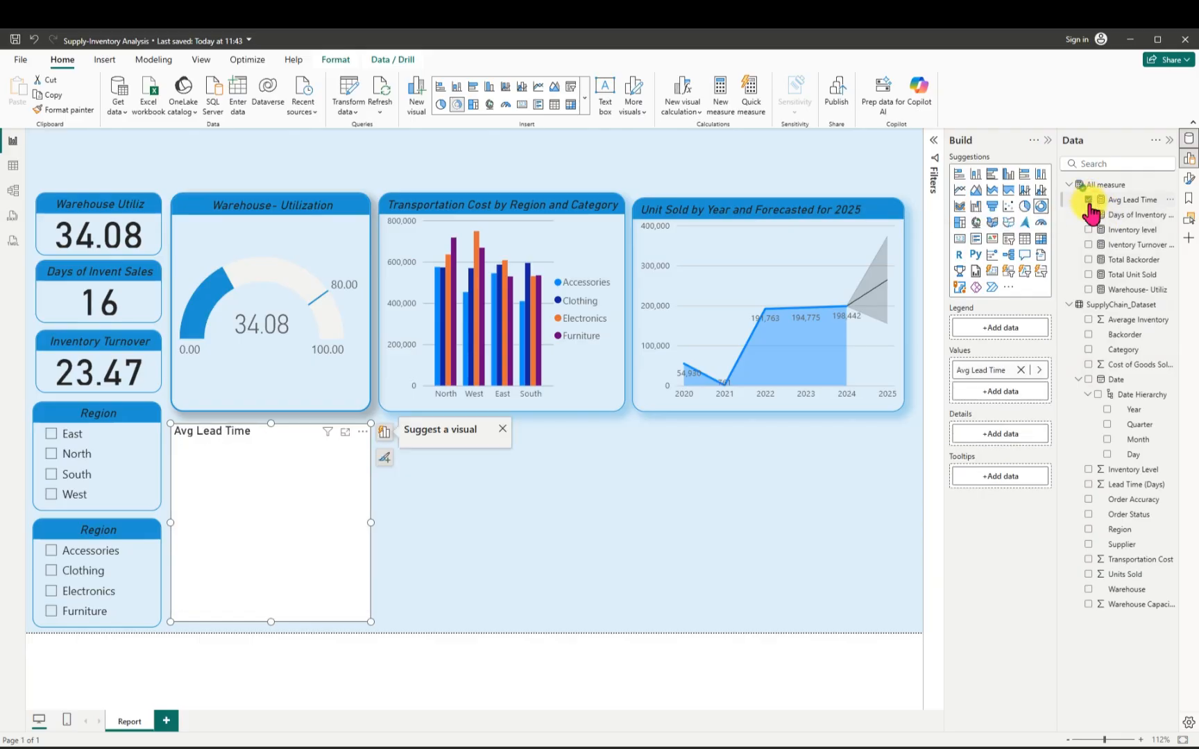
{"action": "left_click", "coordinate": [1087, 351]}
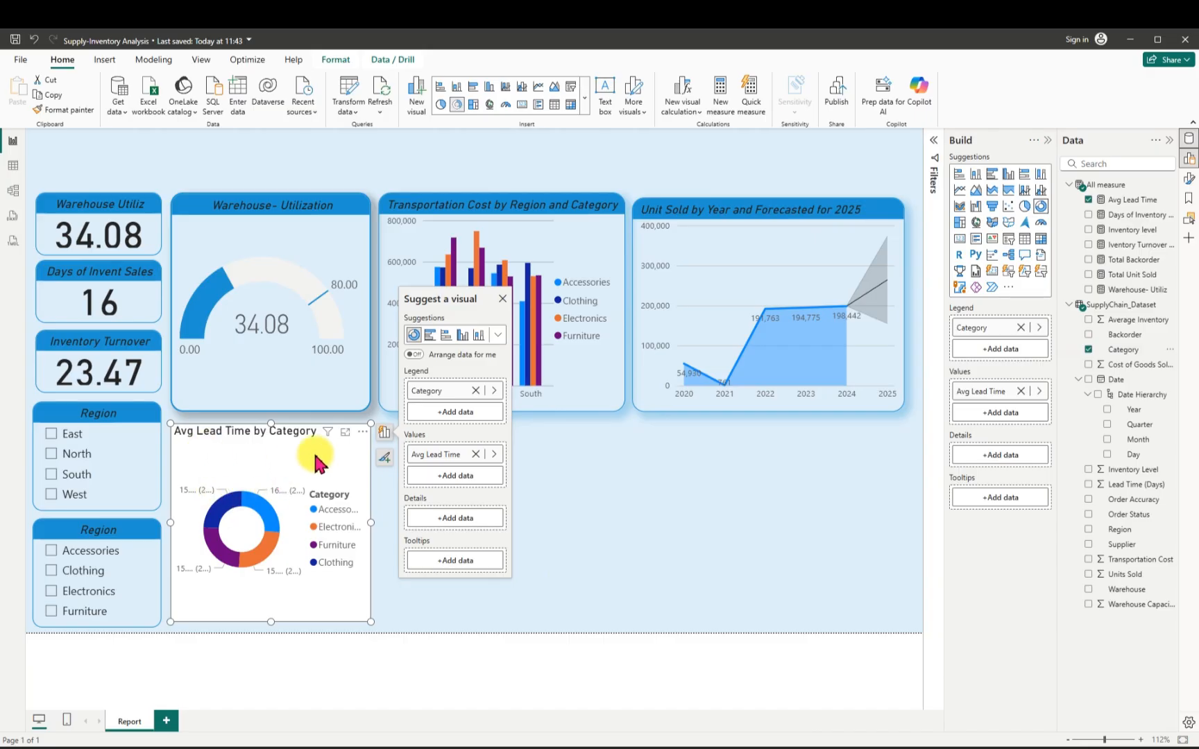
Open the donut chart's size and style formatting and turn off its background.
{"action": "left_click", "coordinate": [361, 432]}
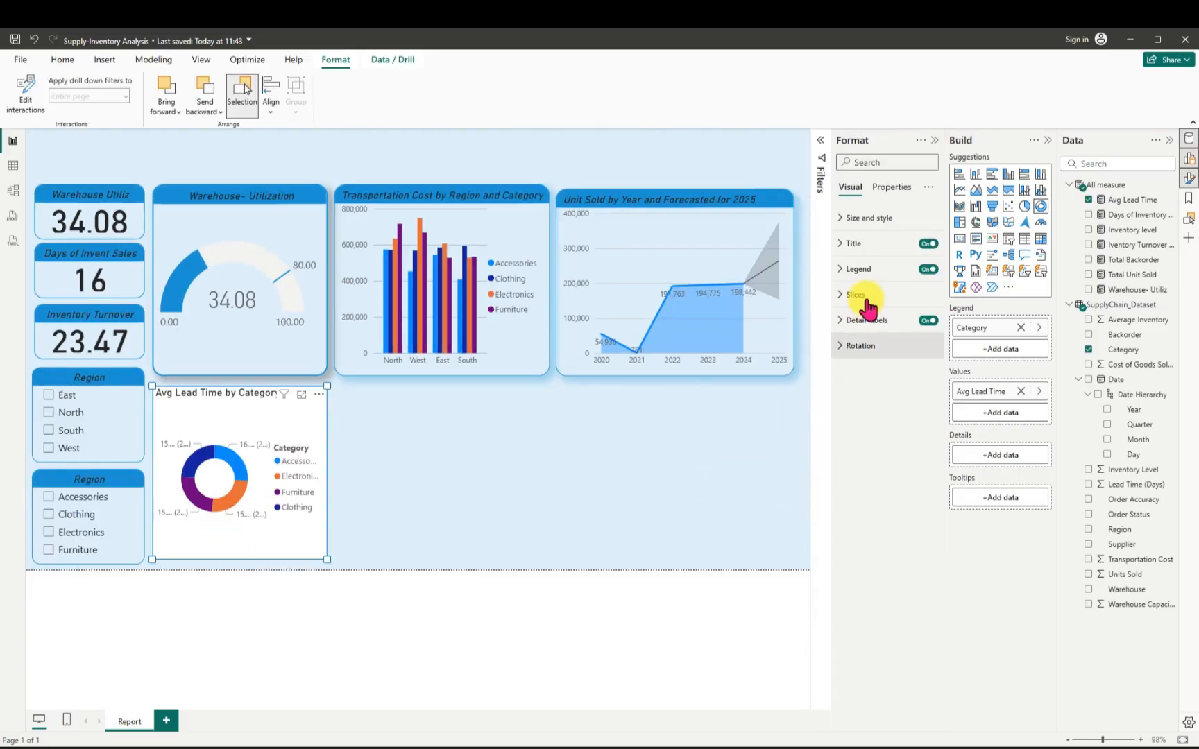
{"action": "left_click", "coordinate": [838, 218]}
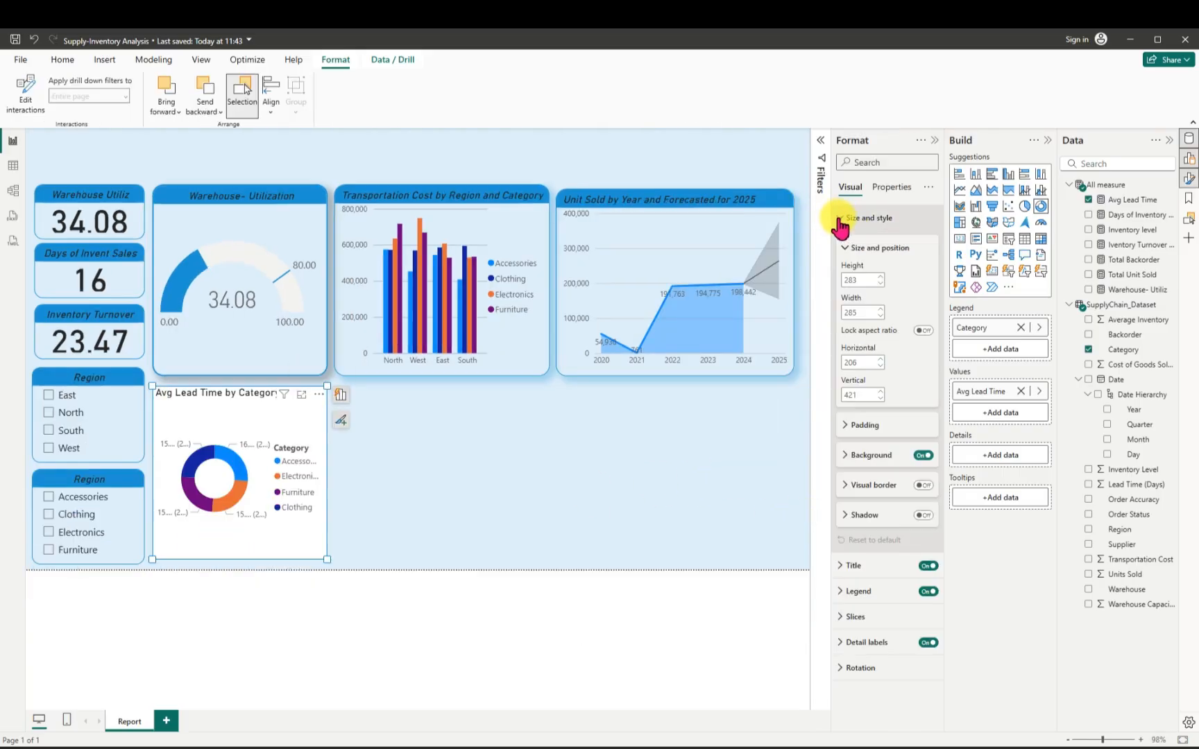
{"action": "left_click", "coordinate": [923, 456]}
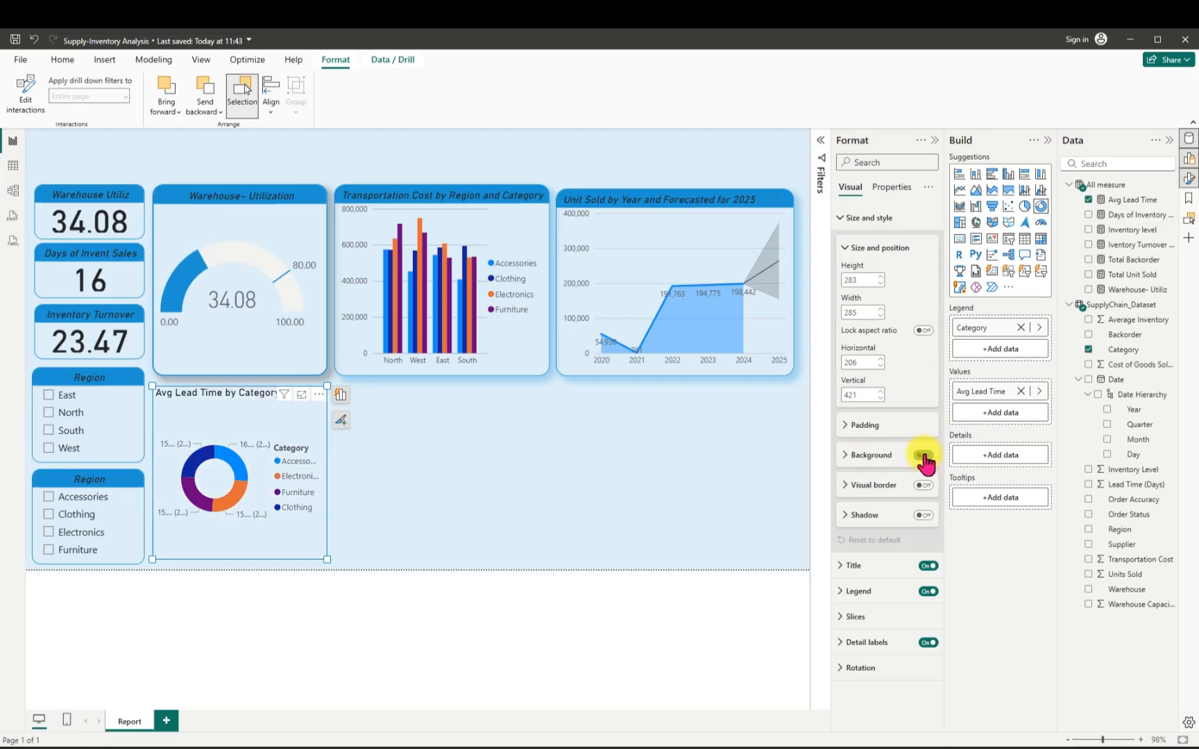
Turn on the donut chart's visual border and set its color to hex #1E94D2.
{"action": "left_click", "coordinate": [846, 485]}
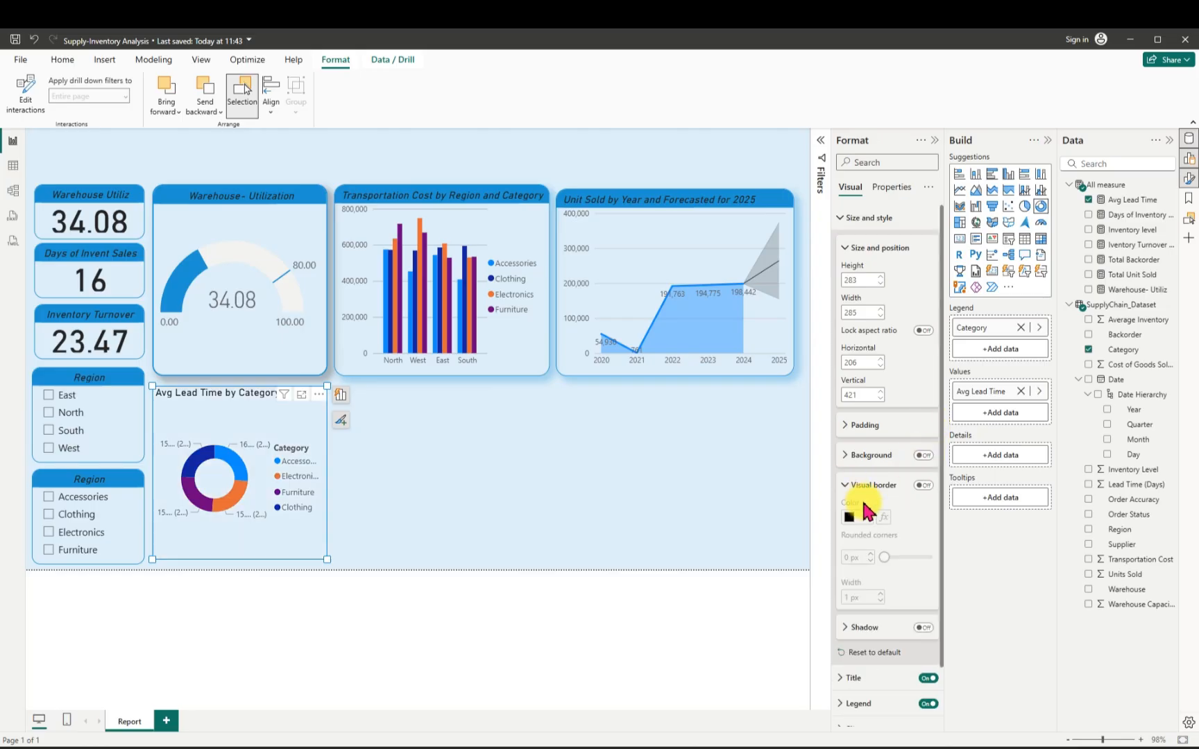
{"action": "left_click", "coordinate": [923, 486]}
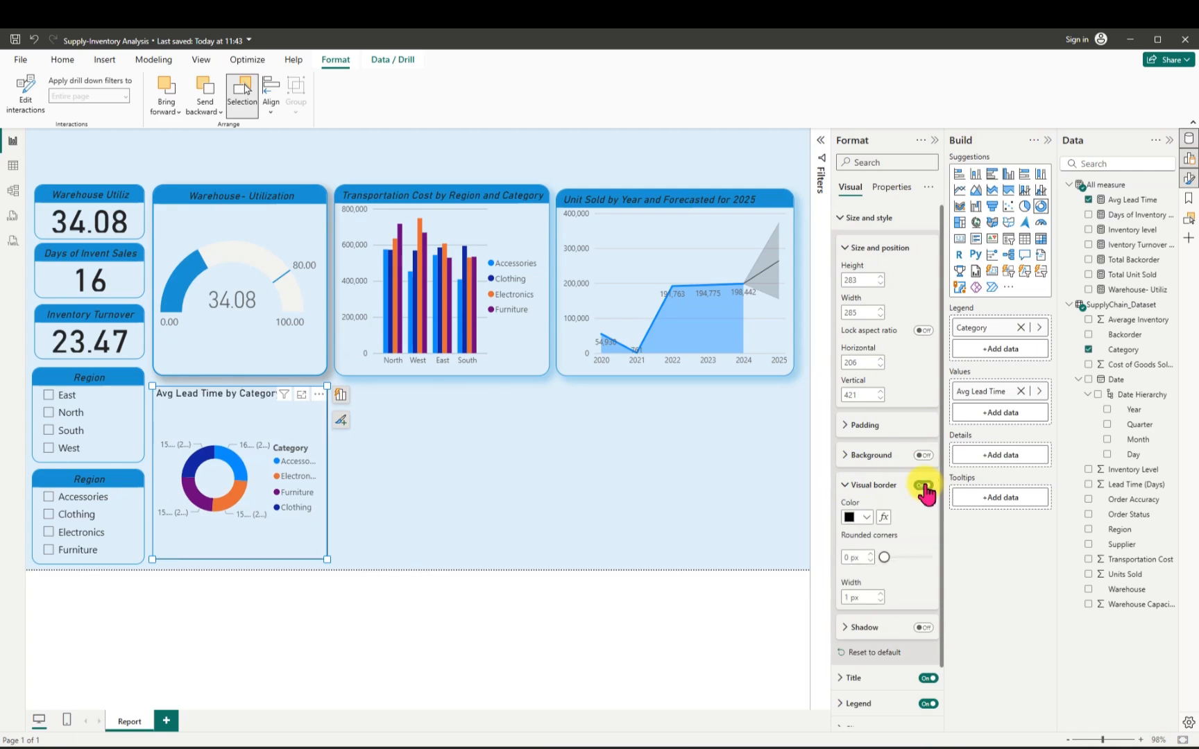
{"action": "left_click", "coordinate": [866, 521]}
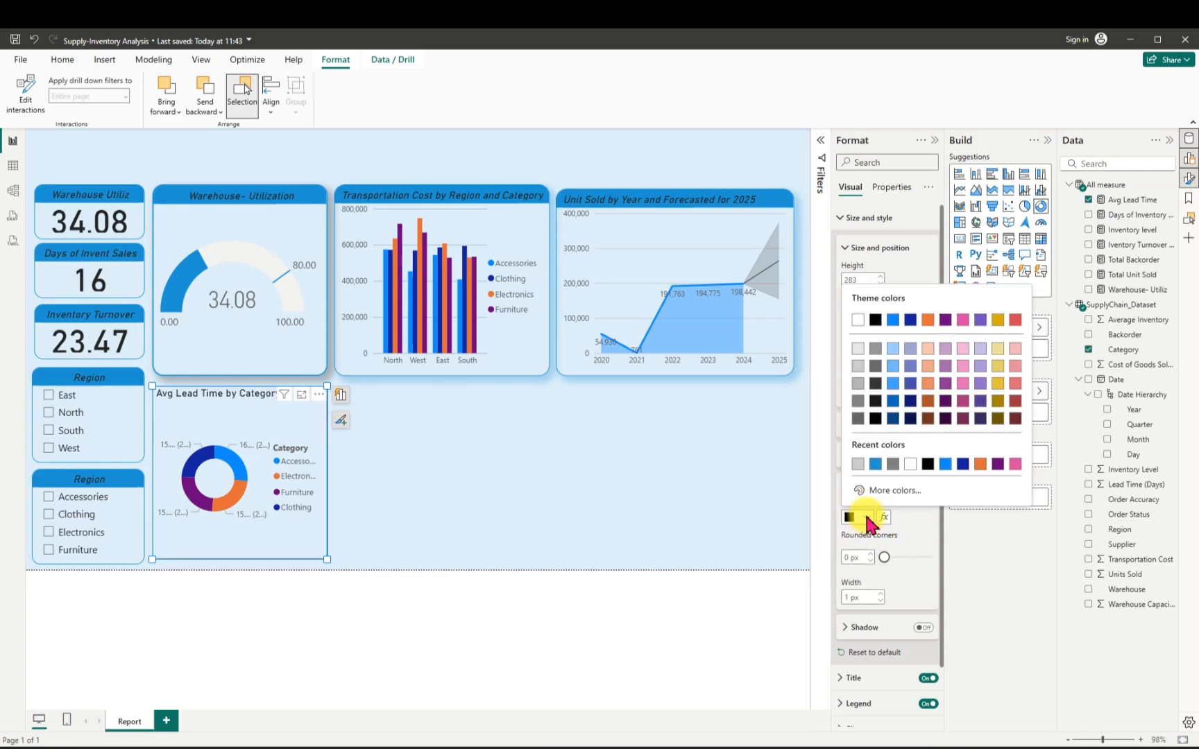
{"action": "left_click", "coordinate": [895, 488]}
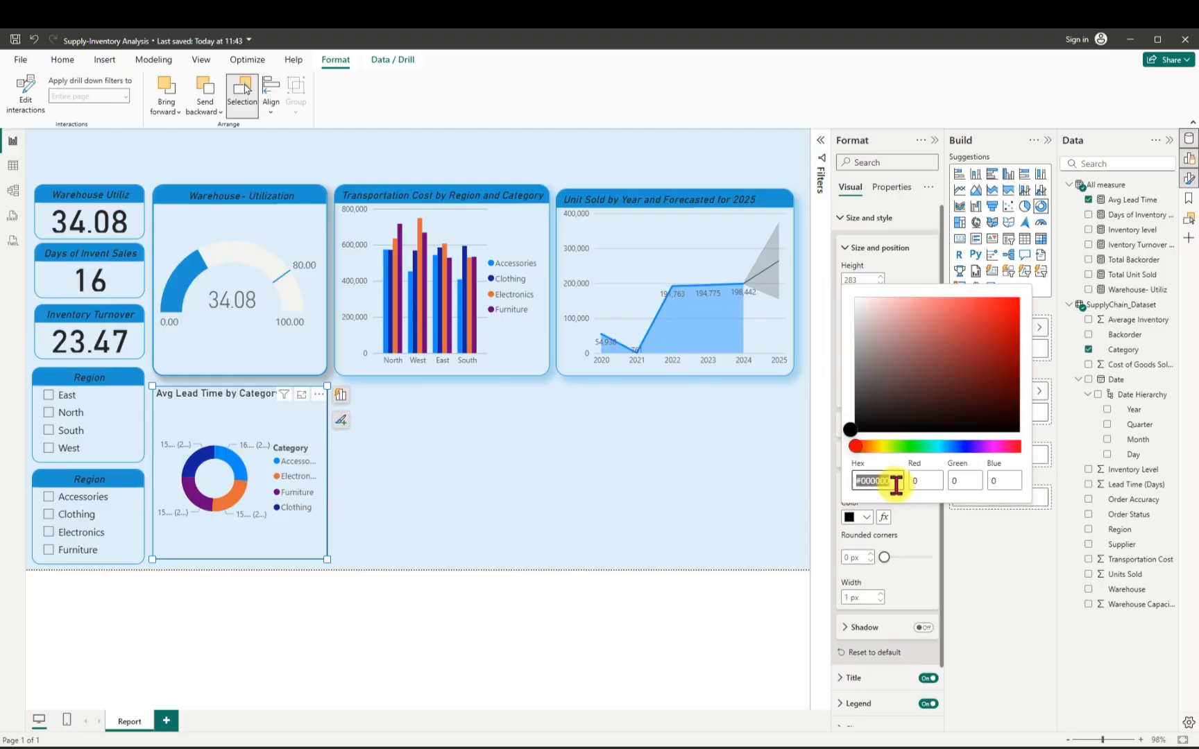
{"action": "type", "text": "#1E94D2"}
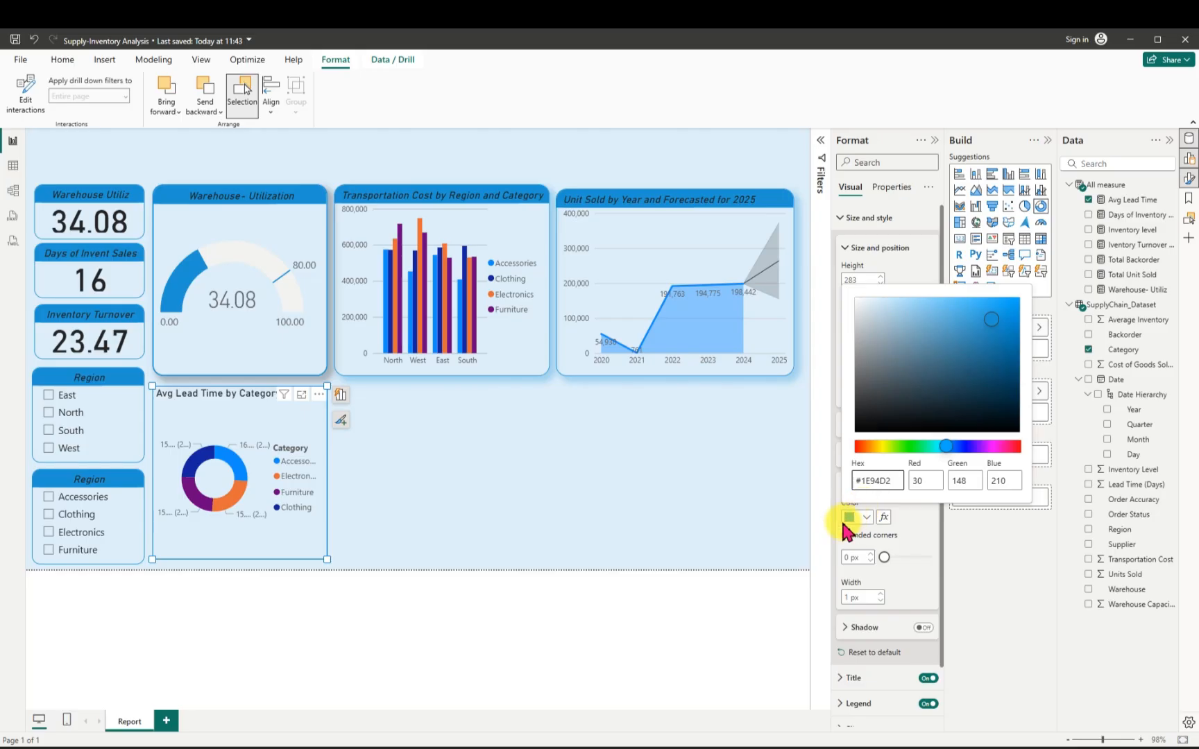
Round the donut chart's border corners to 18 px and turn on its shadow with color hex #1E94D2.
{"action": "left_click", "coordinate": [846, 558]}
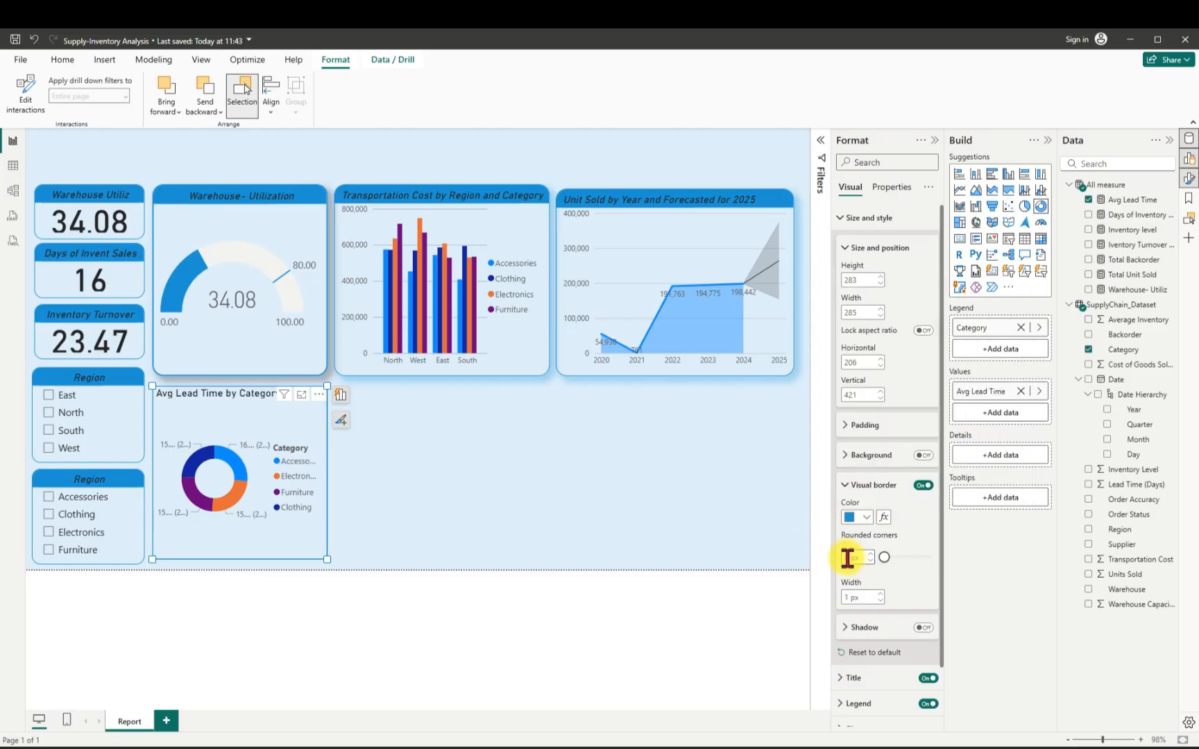
{"action": "type", "text": "18"}
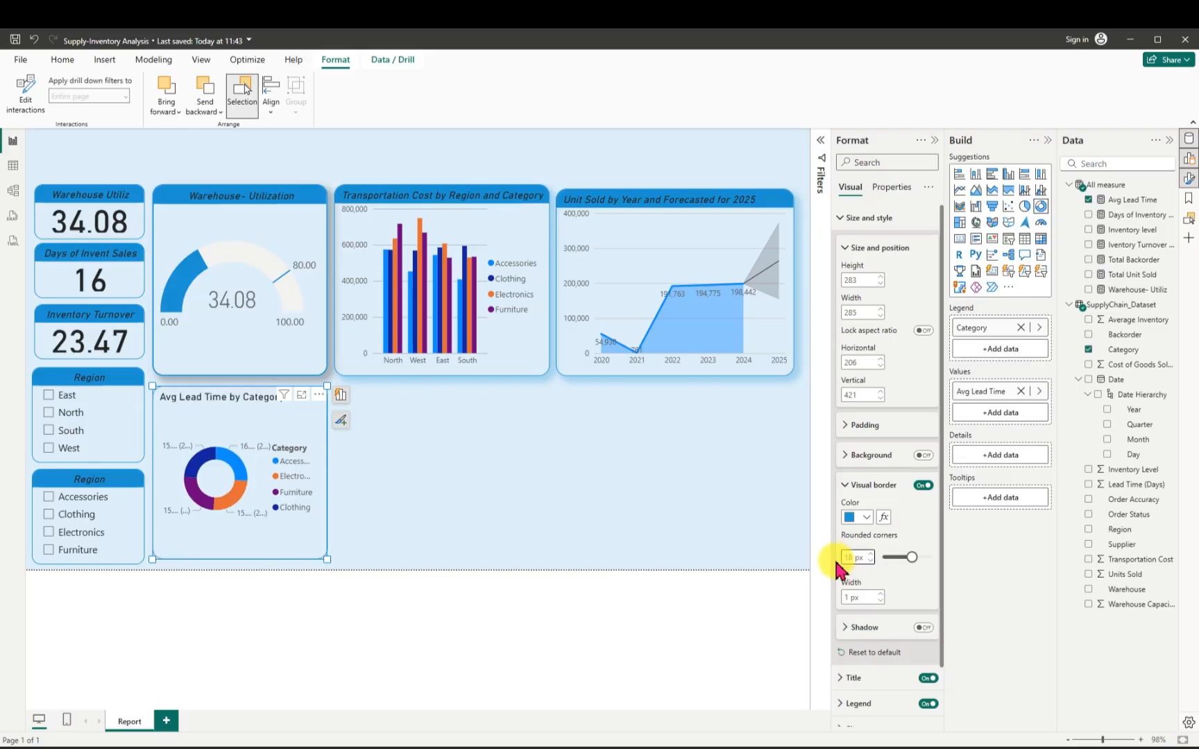
{"action": "left_click", "coordinate": [922, 628]}
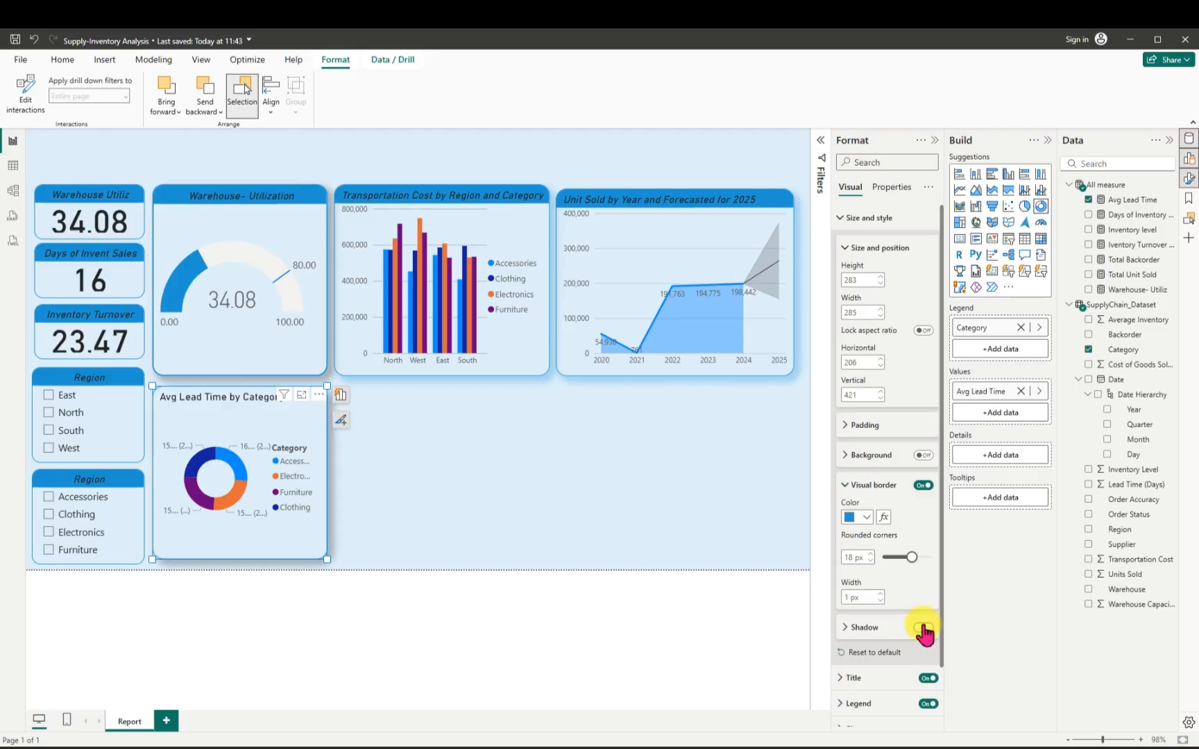
{"action": "left_click", "coordinate": [846, 628]}
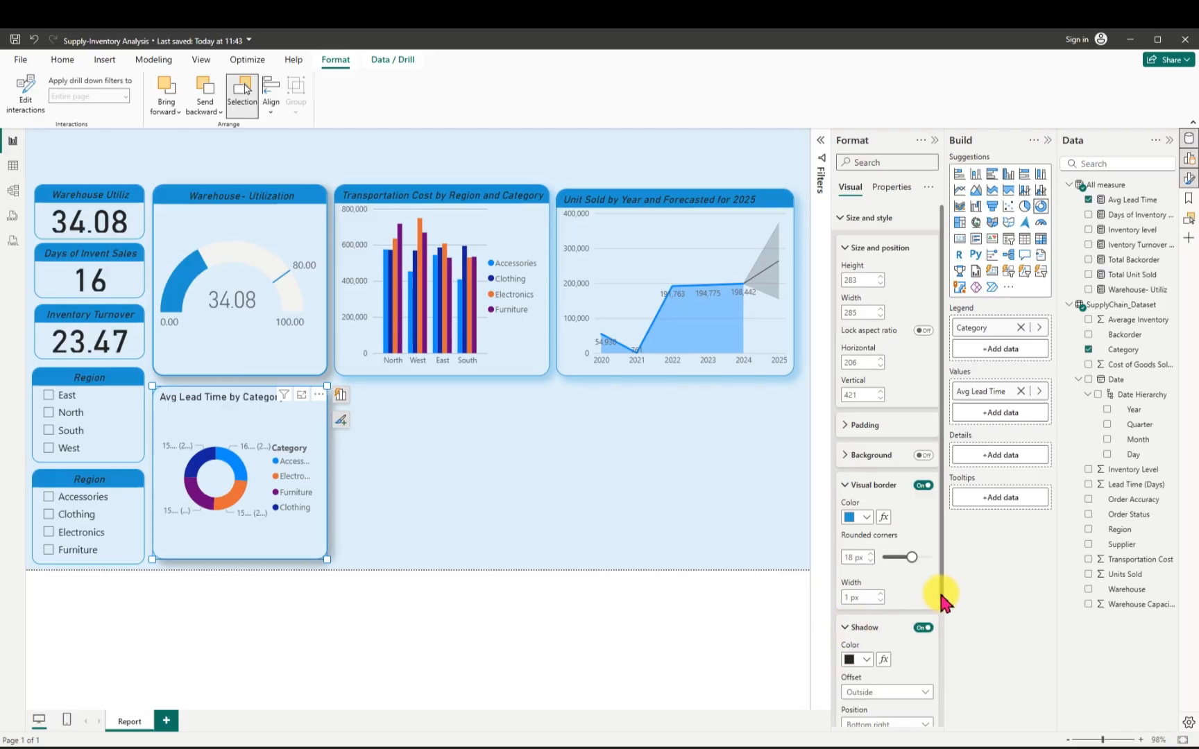
{"action": "scroll", "coordinate": [945, 637], "scroll_direction": "down", "scroll_amount": 1}
{"action": "scroll", "coordinate": [945, 637], "scroll_direction": "down", "scroll_amount": 2}
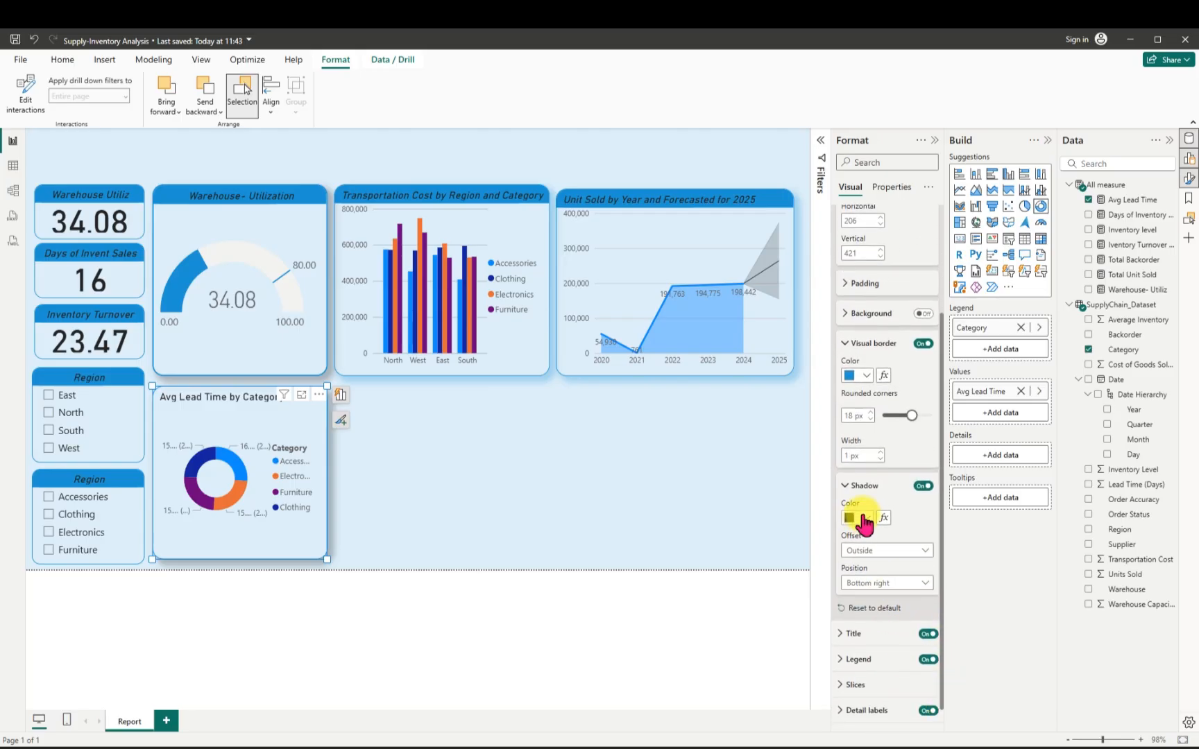
{"action": "left_click", "coordinate": [866, 517]}
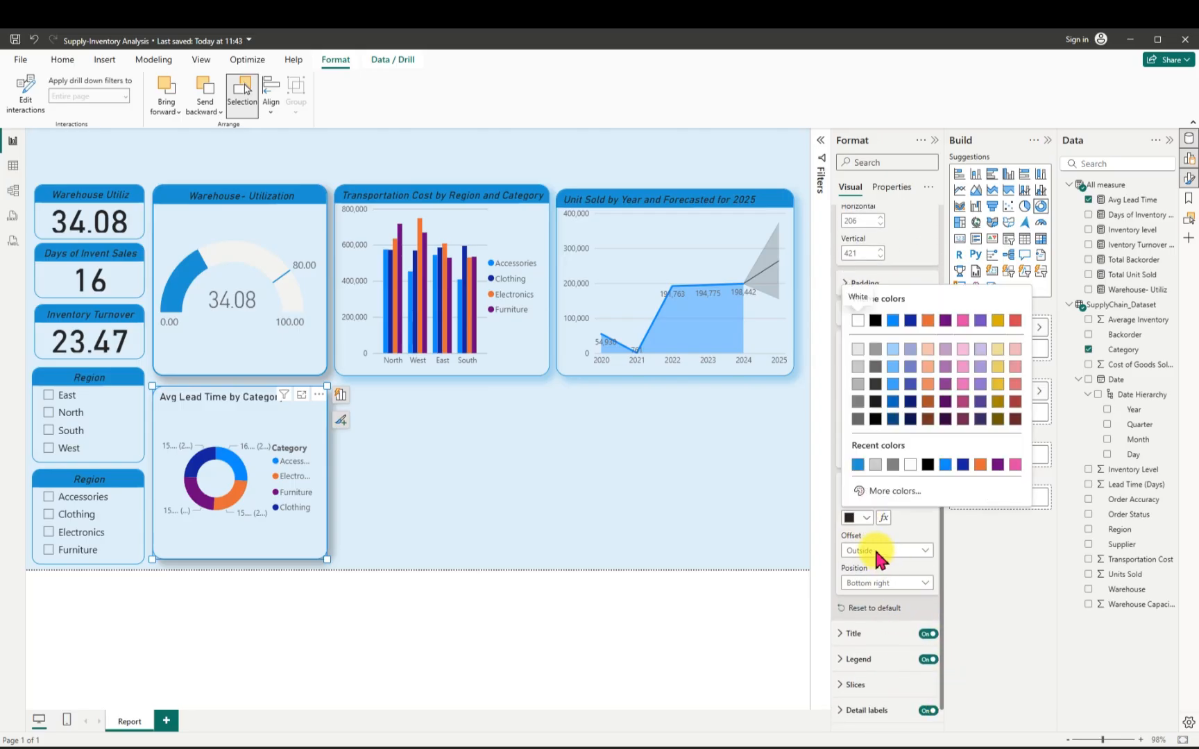
{"action": "left_click", "coordinate": [883, 494]}
{"action": "key", "text": "BackSpace"}
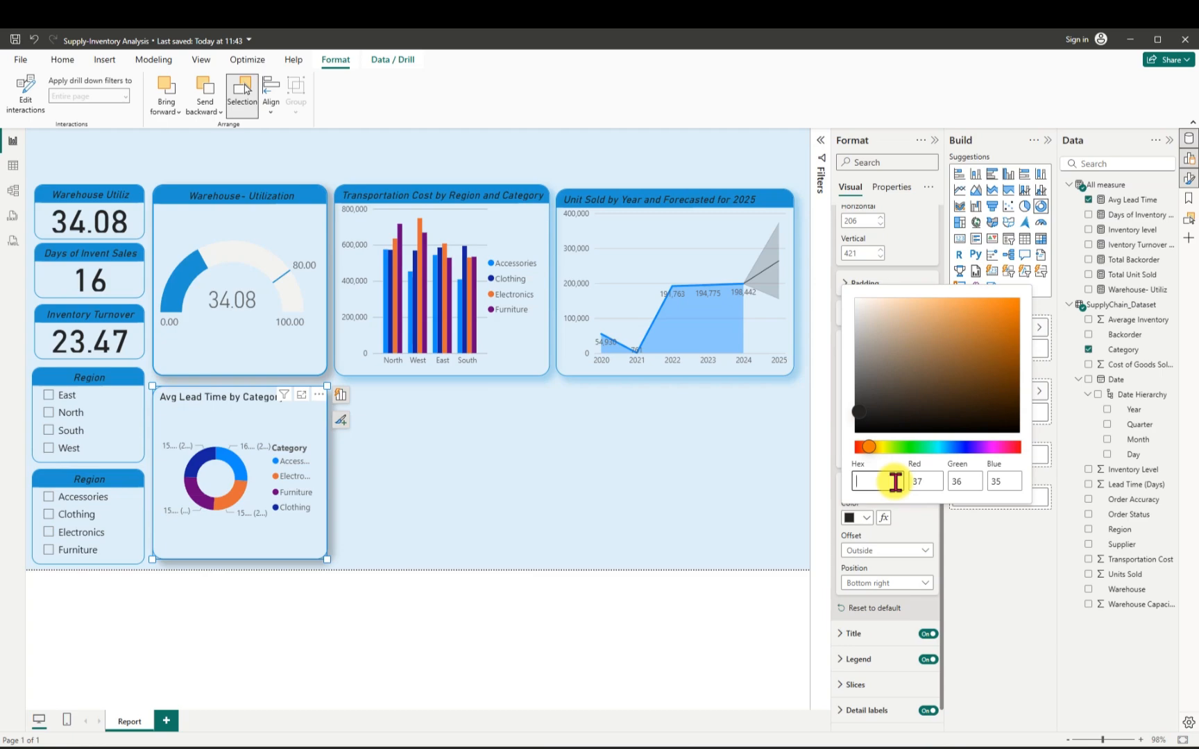
{"action": "type", "text": "#1E94D2"}
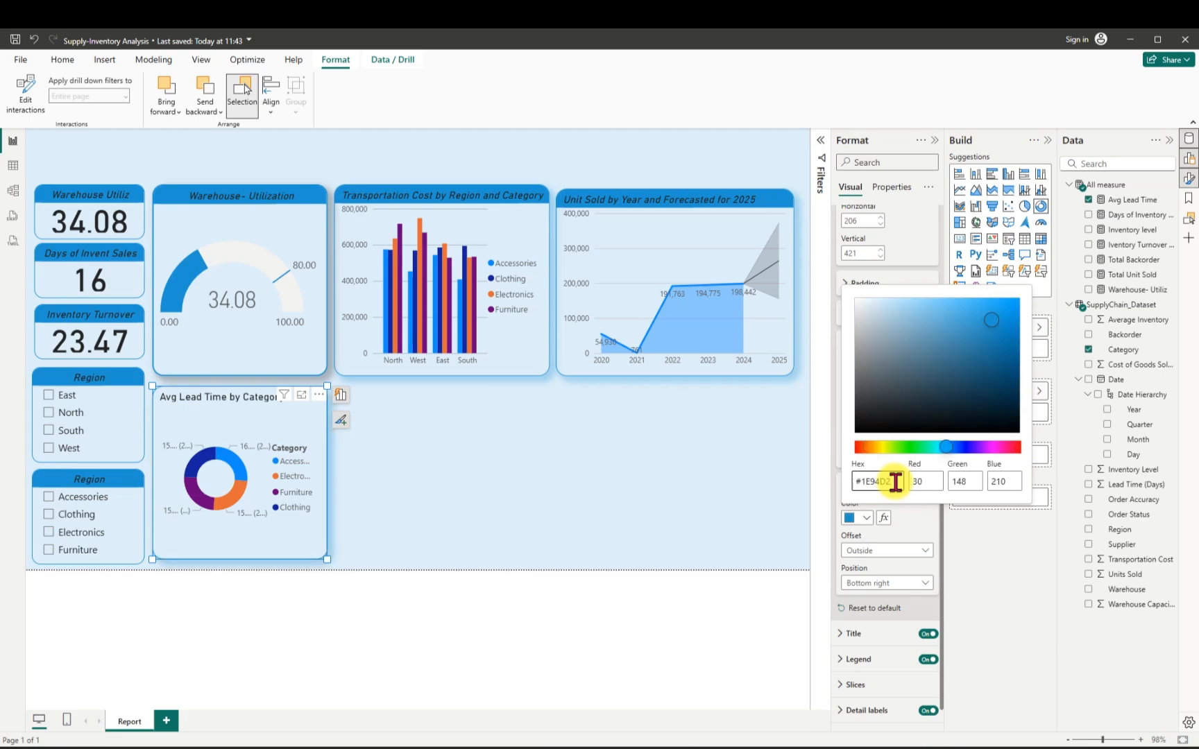
{"action": "left_click", "coordinate": [817, 518]}
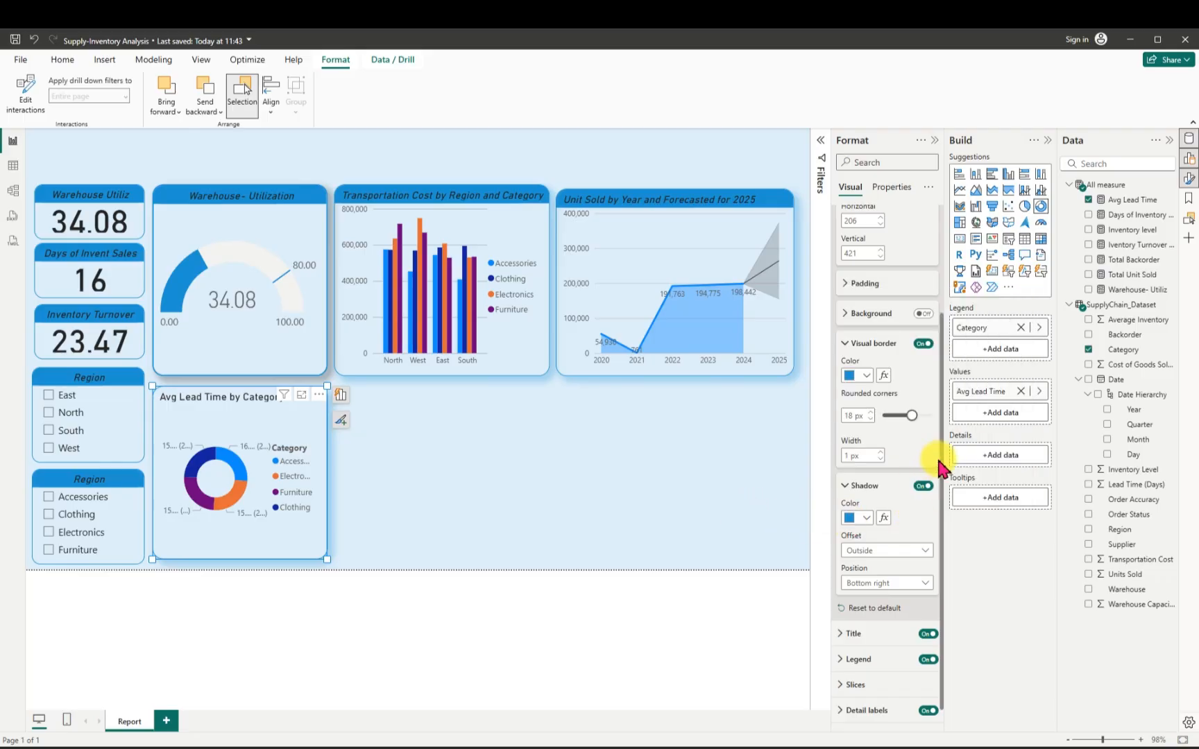
Set the donut chart's title background color to hex #1E94D2 and center the title horizontally.
{"action": "left_click", "coordinate": [926, 634]}
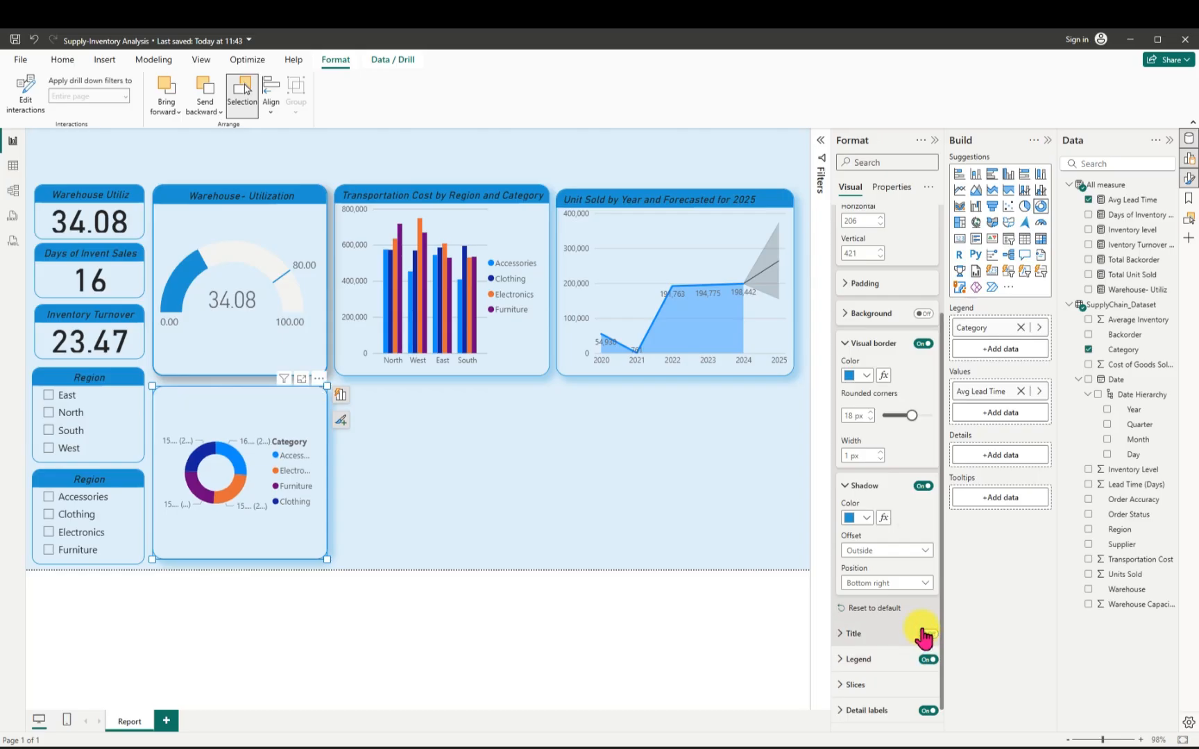
{"action": "left_click", "coordinate": [925, 633]}
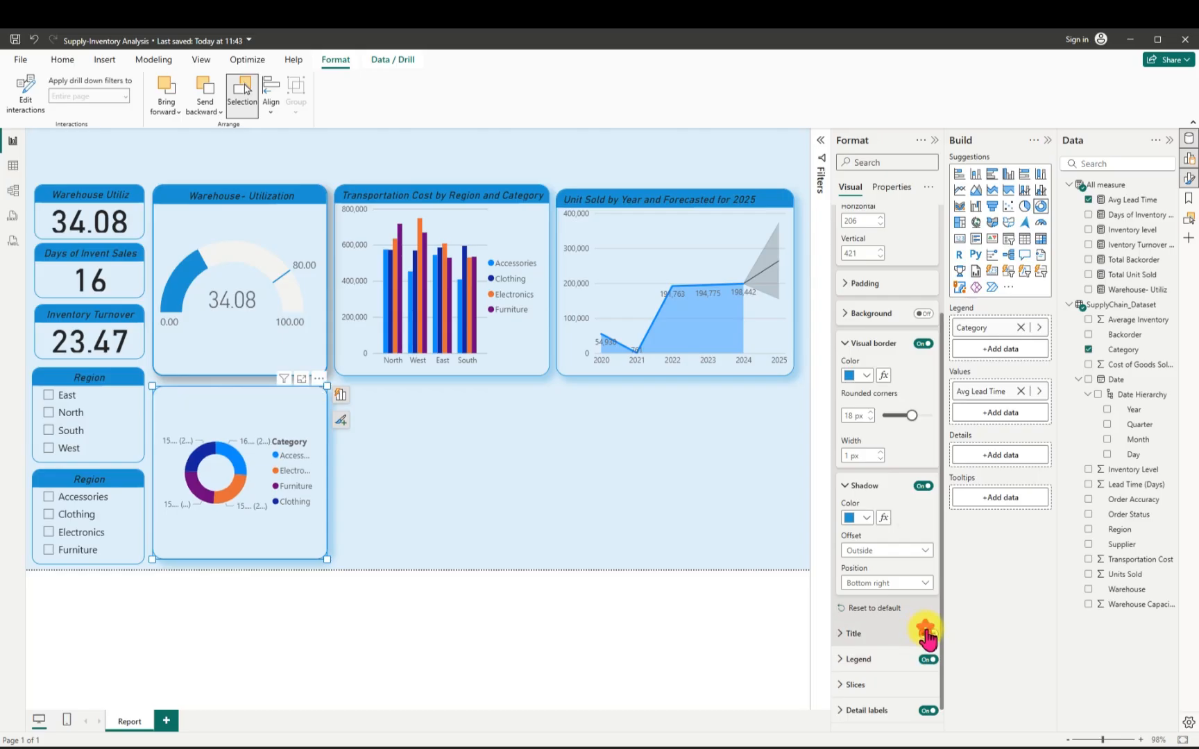
{"action": "left_click", "coordinate": [845, 639]}
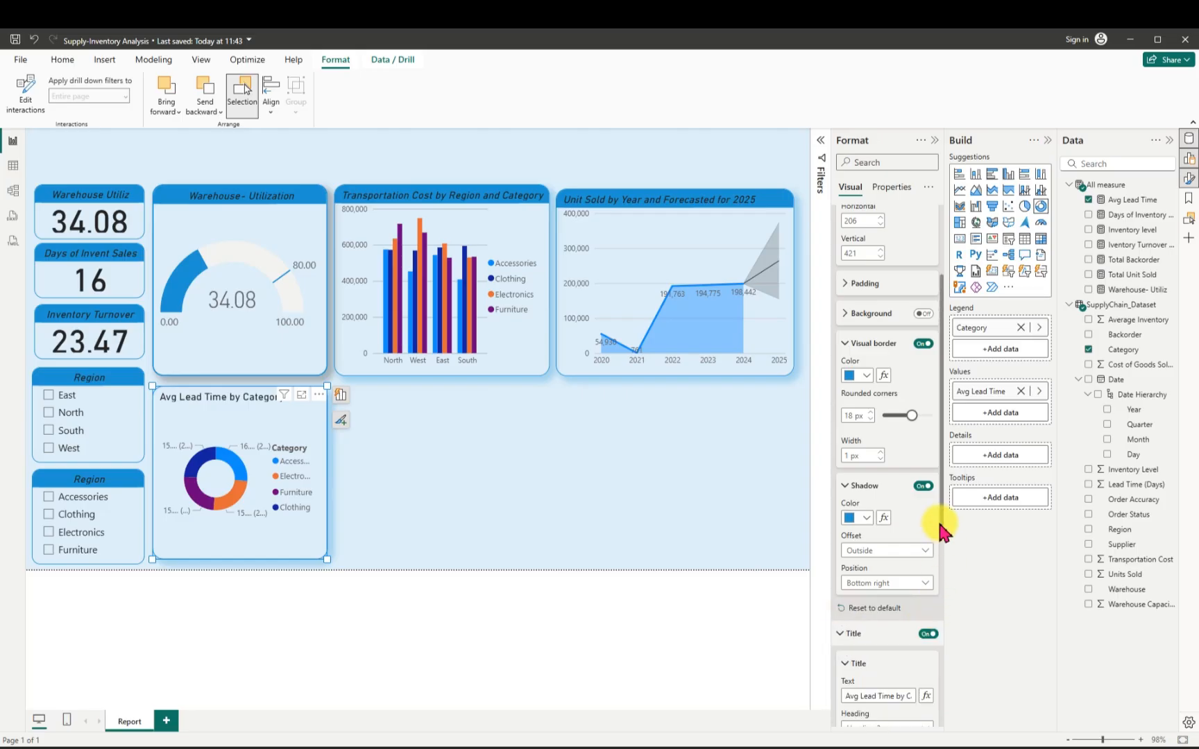
{"action": "scroll", "coordinate": [940, 548], "scroll_direction": "down", "scroll_amount": 1}
{"action": "scroll", "coordinate": [940, 552], "scroll_direction": "down", "scroll_amount": 3}
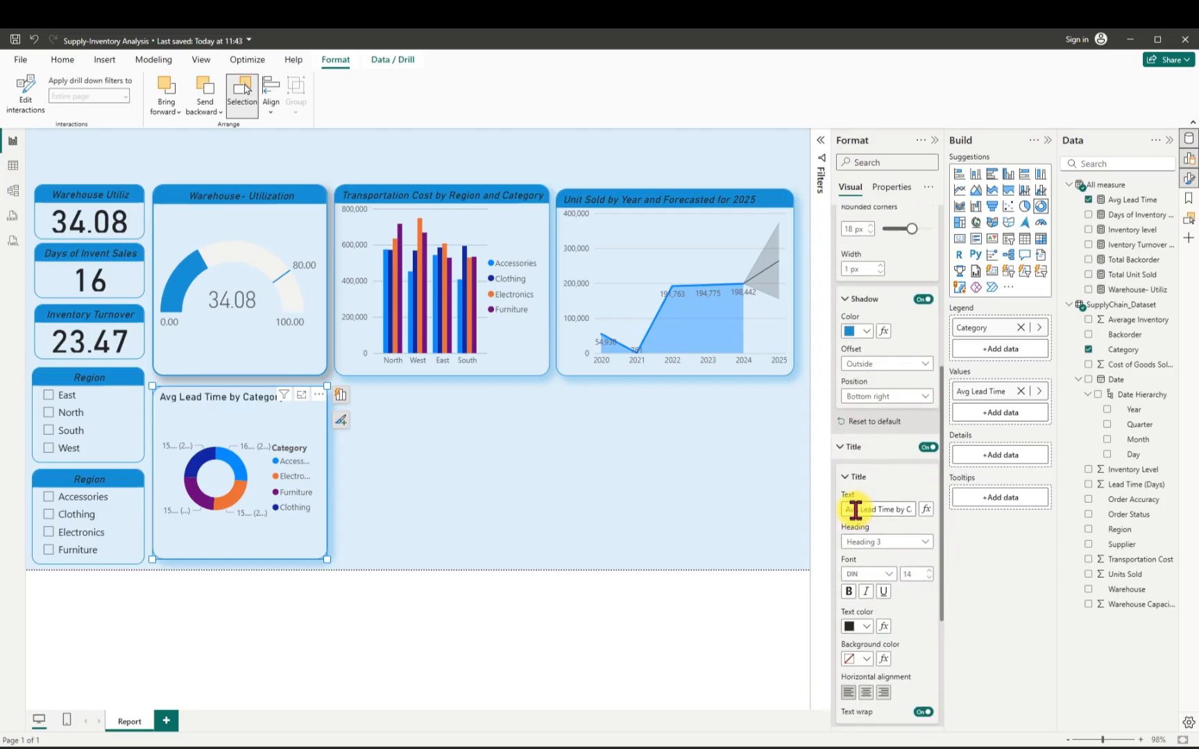
{"action": "left_click", "coordinate": [866, 659]}
{"action": "left_click", "coordinate": [891, 635]}
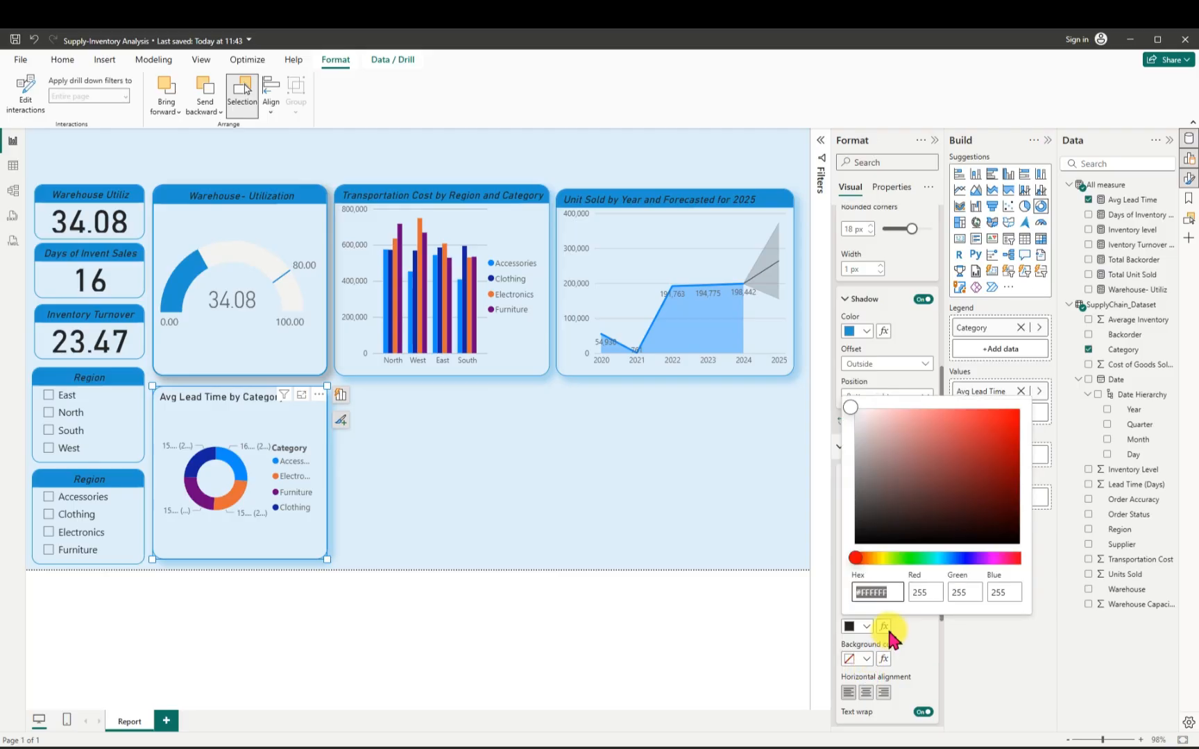
{"action": "key", "text": "BackSpace"}
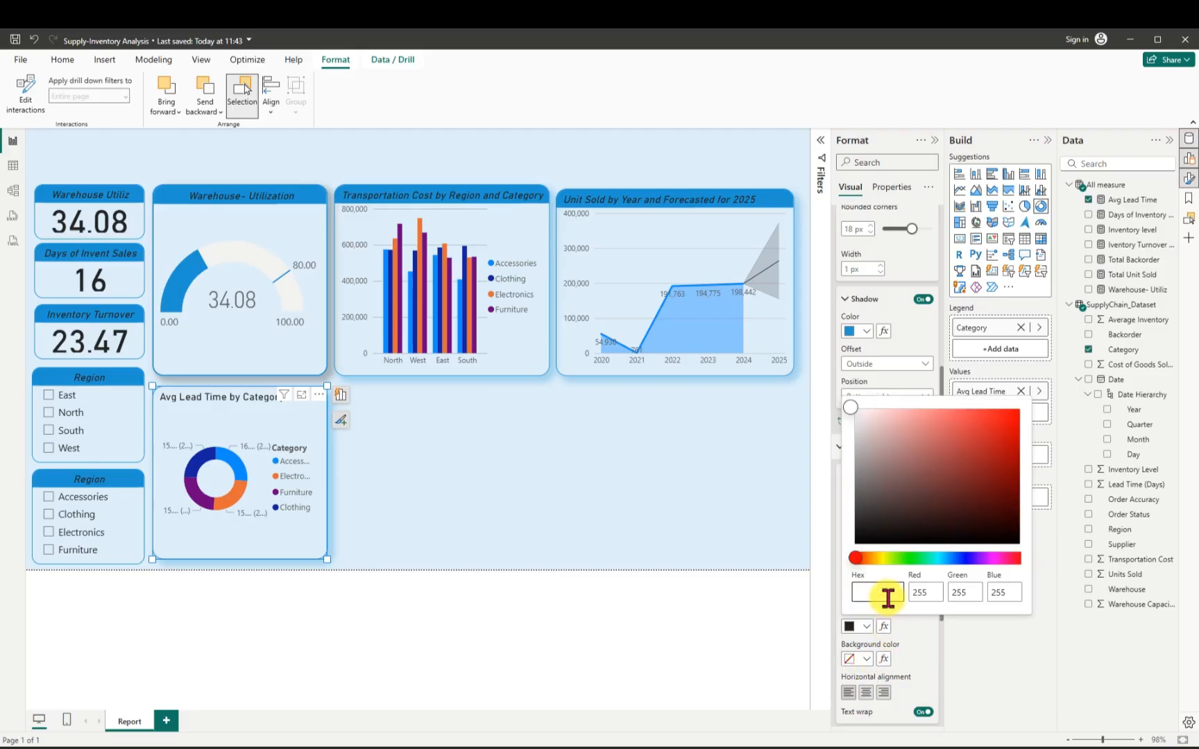
{"action": "type", "text": "#1E94D2"}
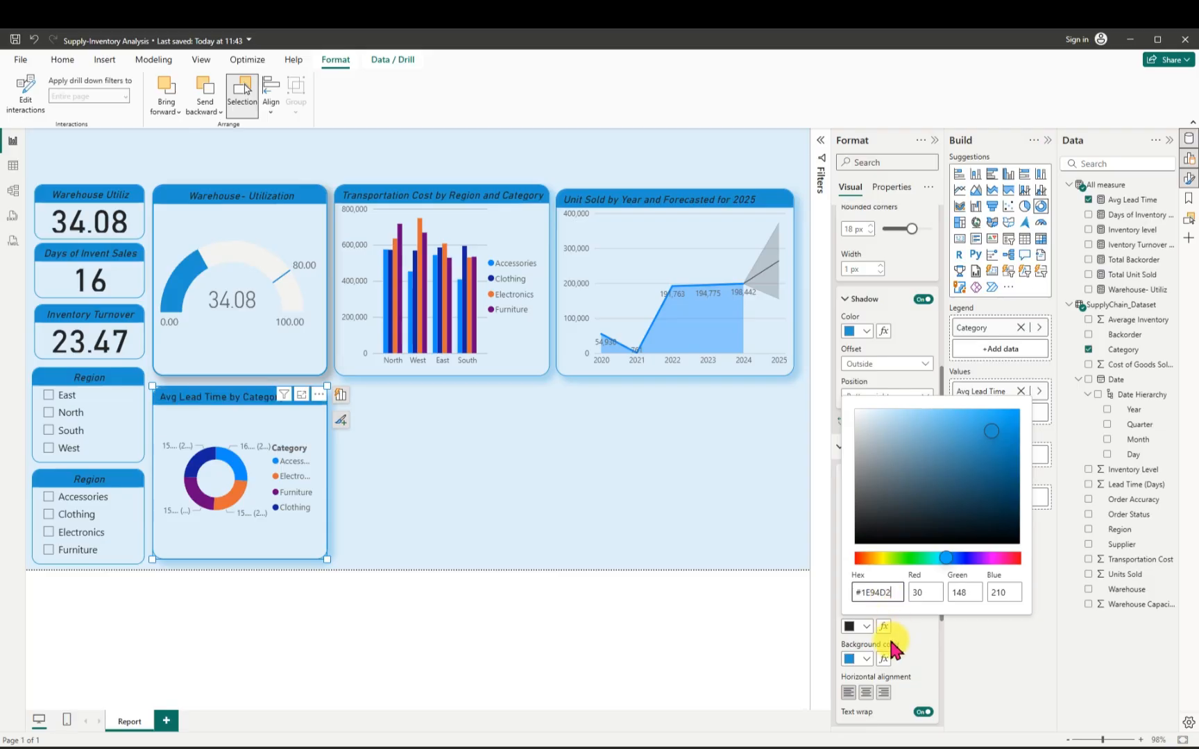
{"action": "left_click", "coordinate": [865, 691]}
{"action": "left_click", "coordinate": [934, 656]}
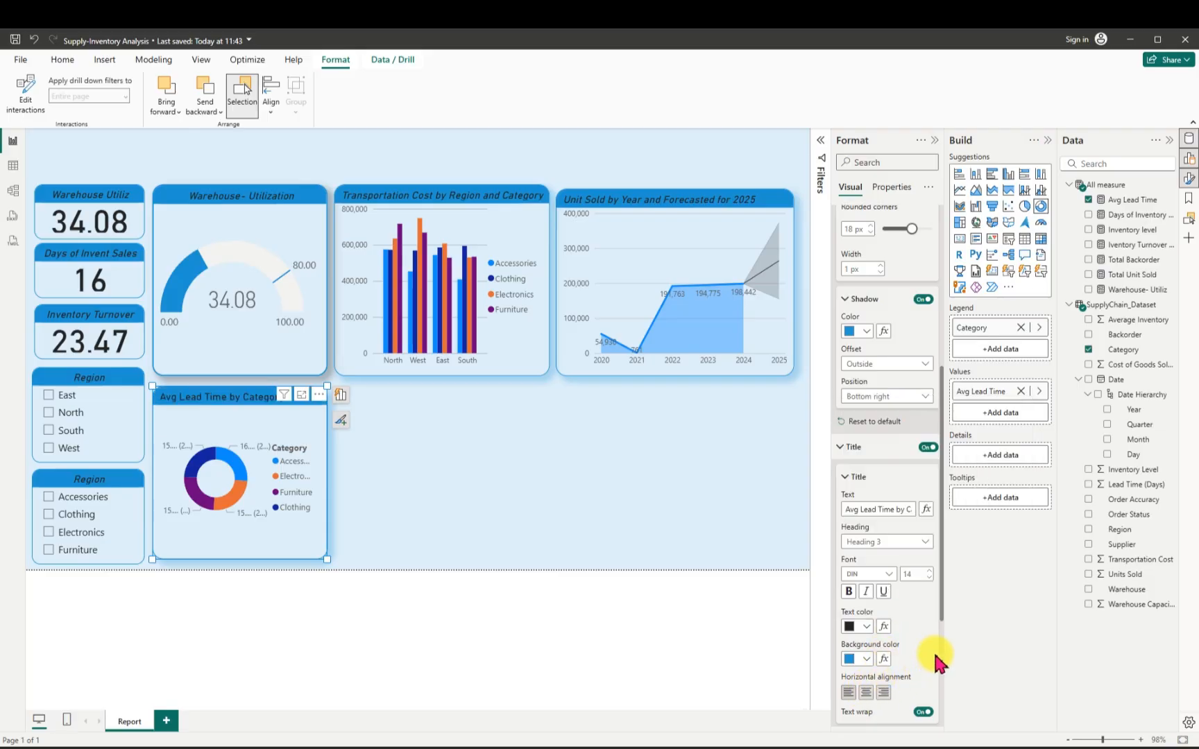
{"action": "left_click", "coordinate": [865, 692]}
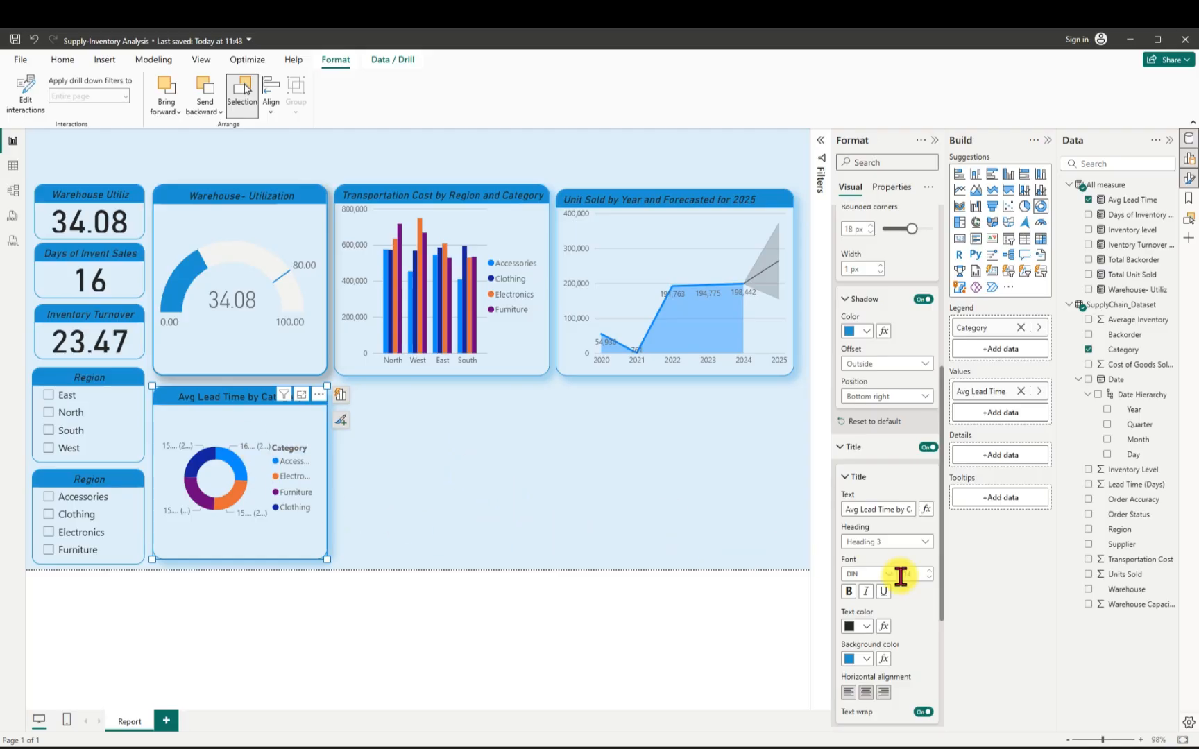
Turn off the legend of the Avg Lead Time by Category donut chart.
{"action": "scroll", "coordinate": [938, 582], "scroll_direction": "down", "scroll_amount": 3}
{"action": "scroll", "coordinate": [938, 652], "scroll_direction": "down", "scroll_amount": 2}
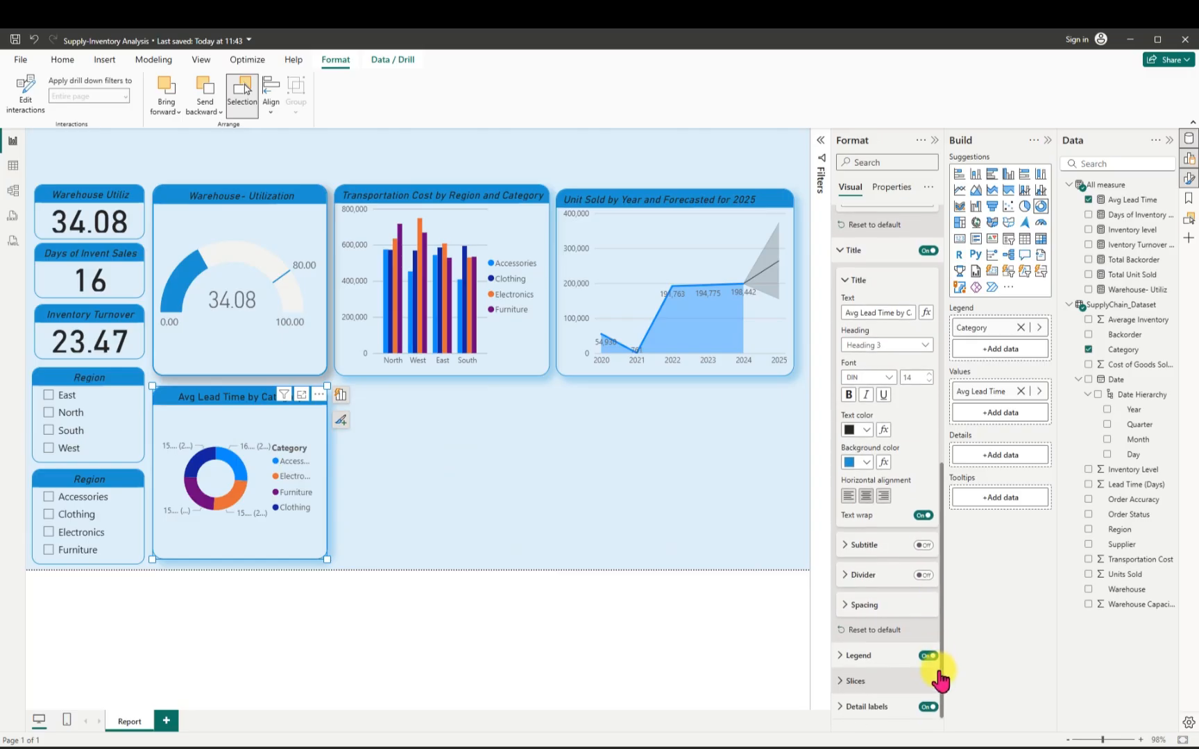
{"action": "left_click", "coordinate": [843, 641]}
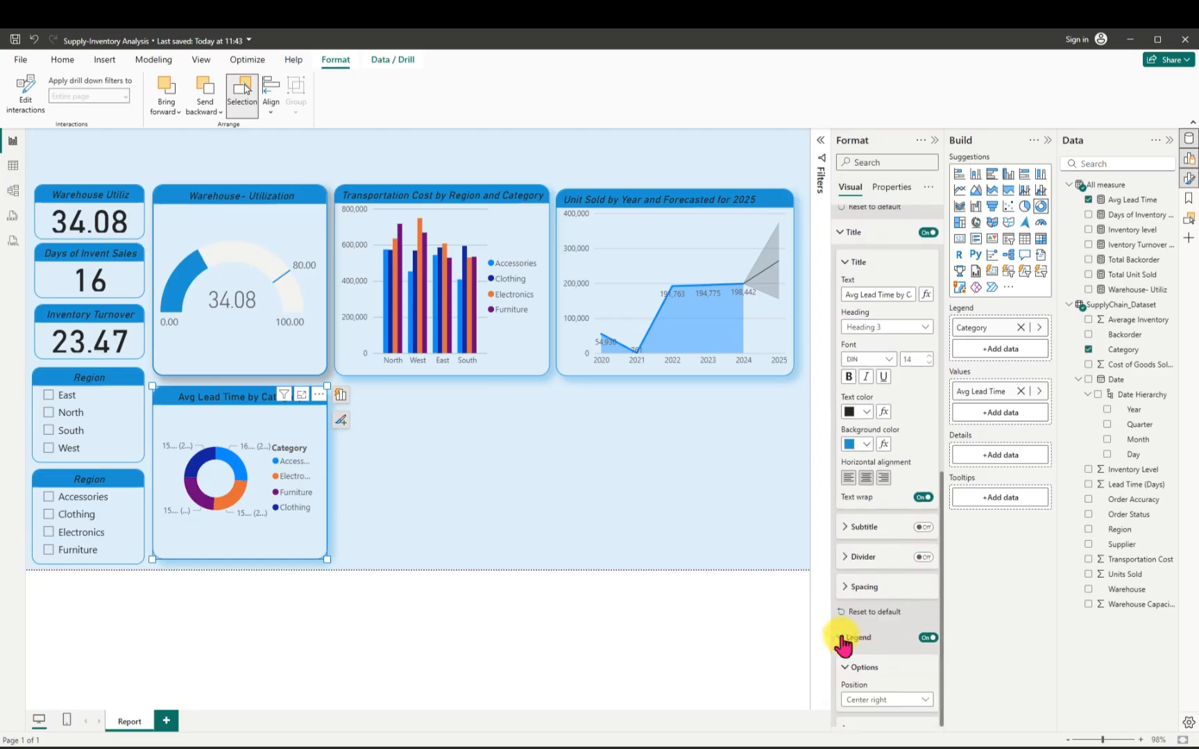
{"action": "left_click", "coordinate": [929, 637]}
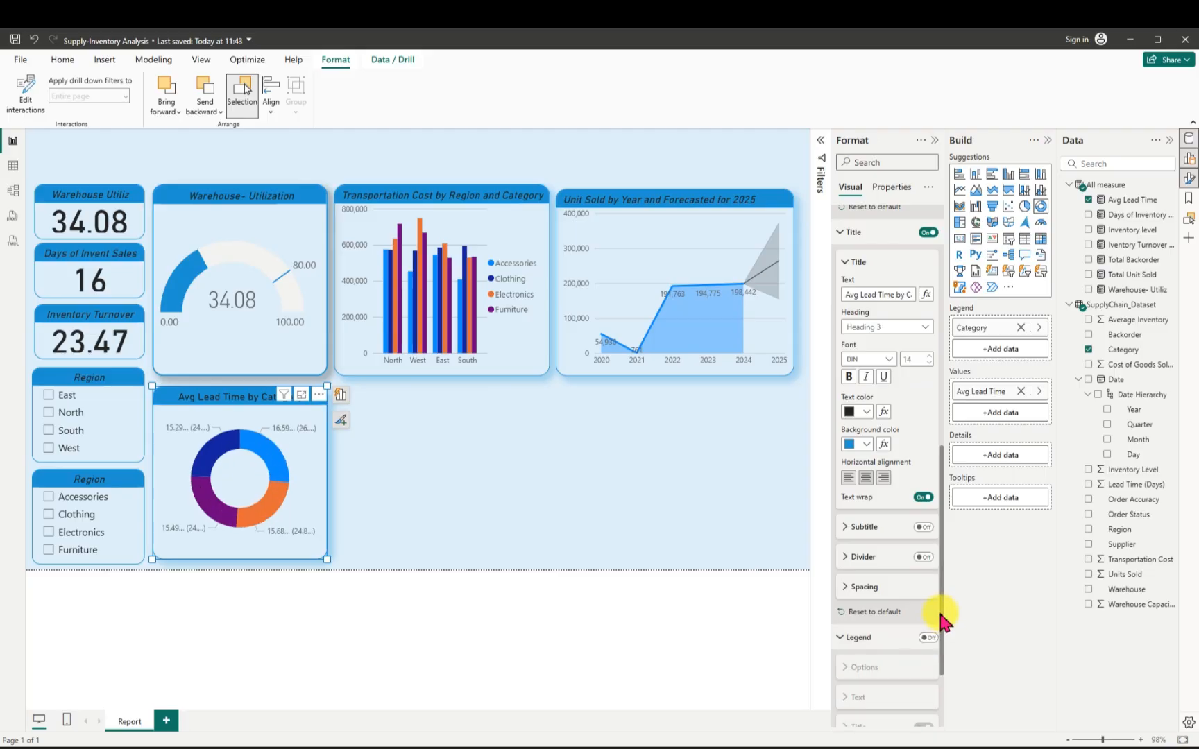
Set the donut chart's label contents to All detail labels and enlarge the chart slightly beyond the right edge of the gauge above.
{"action": "left_click_drag", "start_coordinate": [942, 613], "coordinate": [933, 682]}
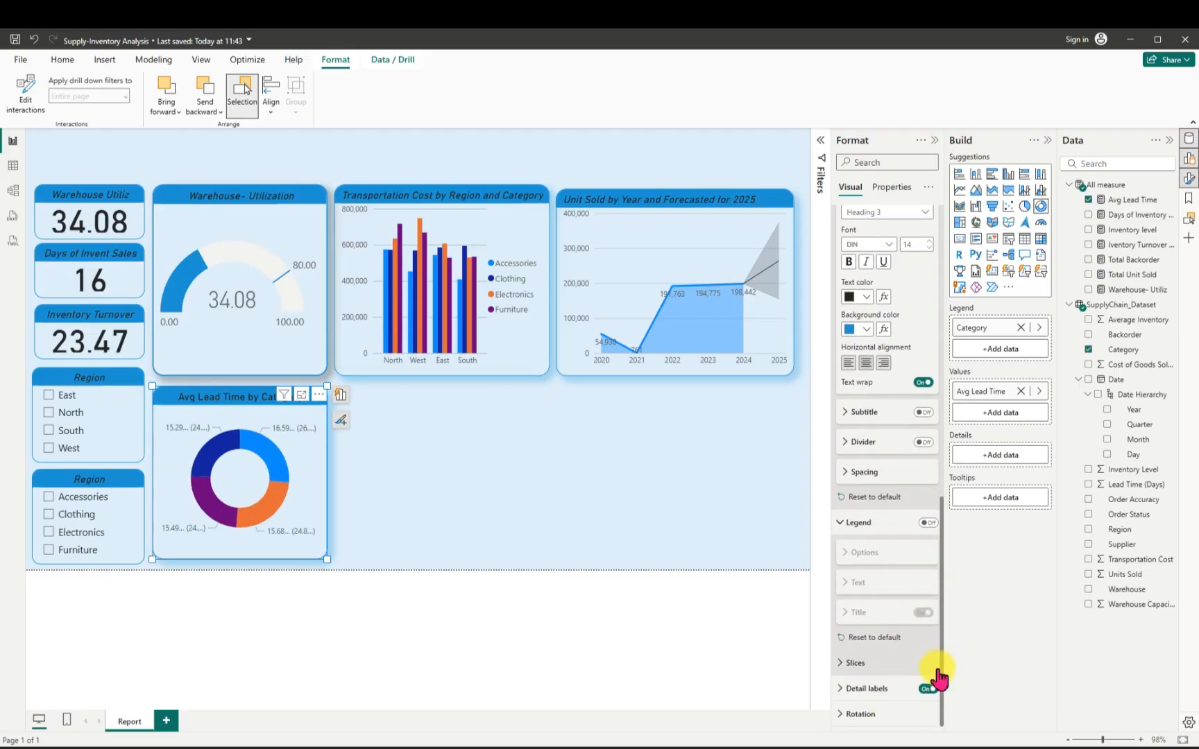
{"action": "left_click", "coordinate": [855, 689]}
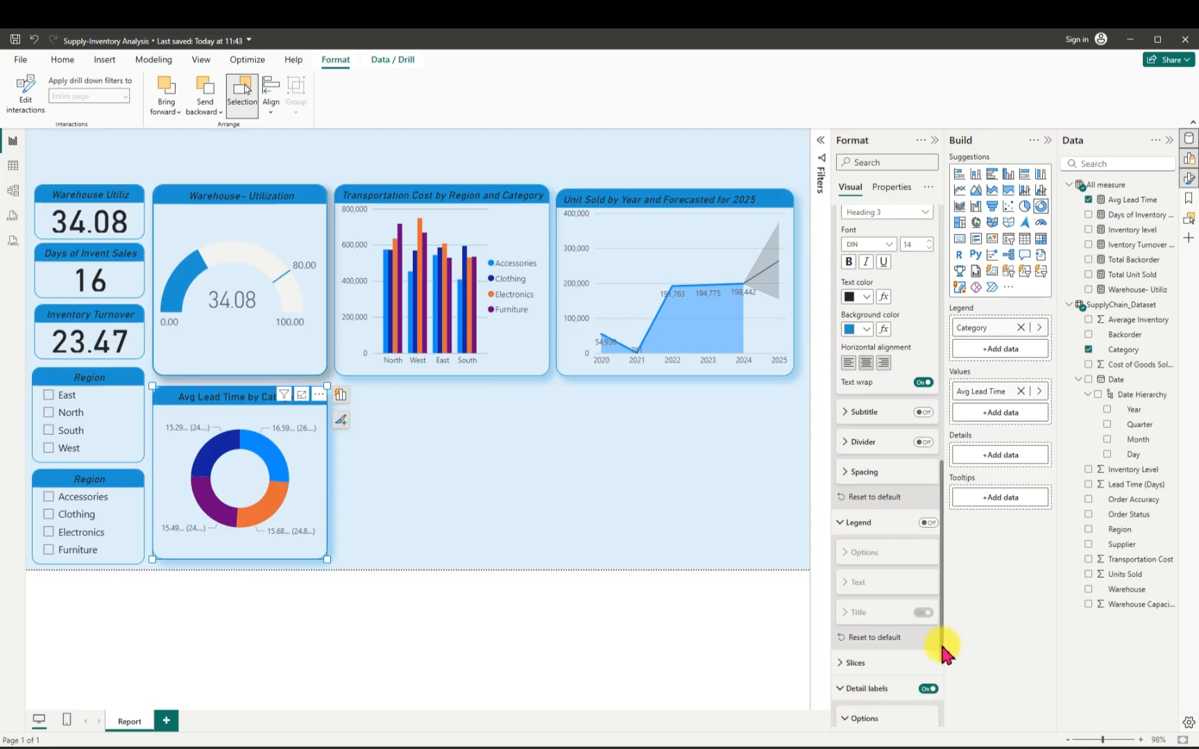
{"action": "left_click_drag", "start_coordinate": [942, 651], "coordinate": [939, 722]}
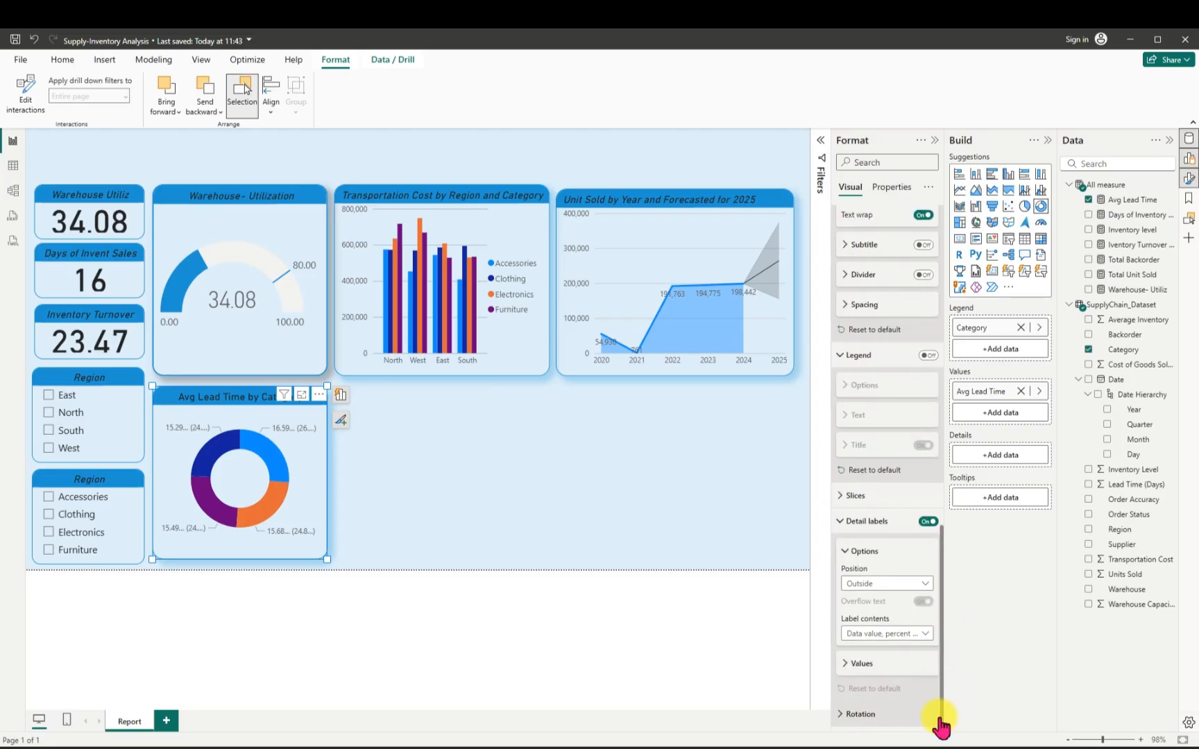
{"action": "left_click", "coordinate": [928, 635]}
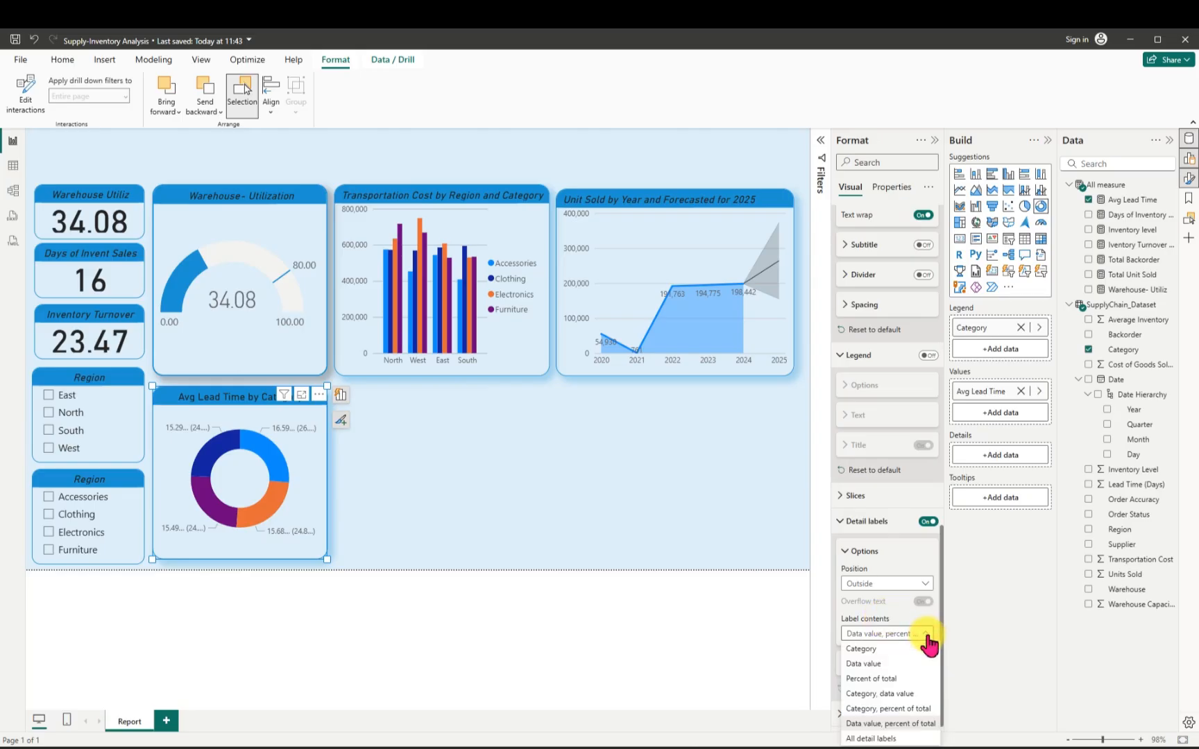
{"action": "left_click", "coordinate": [945, 664]}
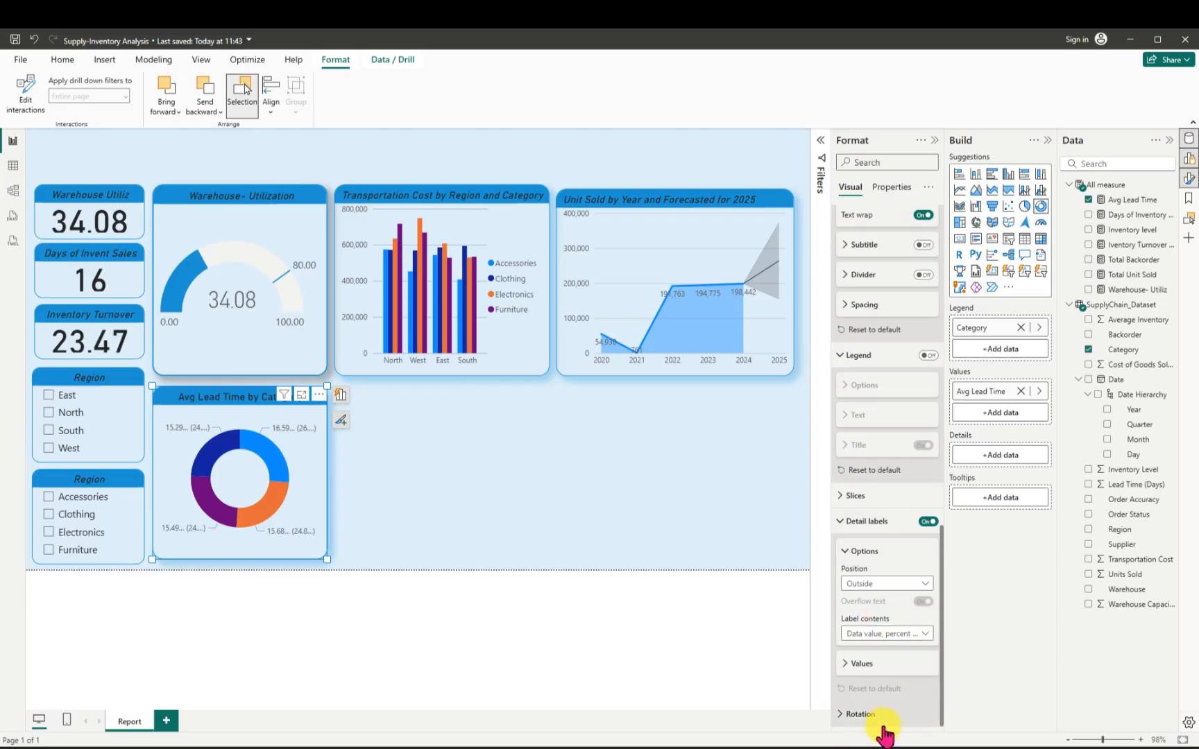
{"action": "left_click", "coordinate": [928, 636]}
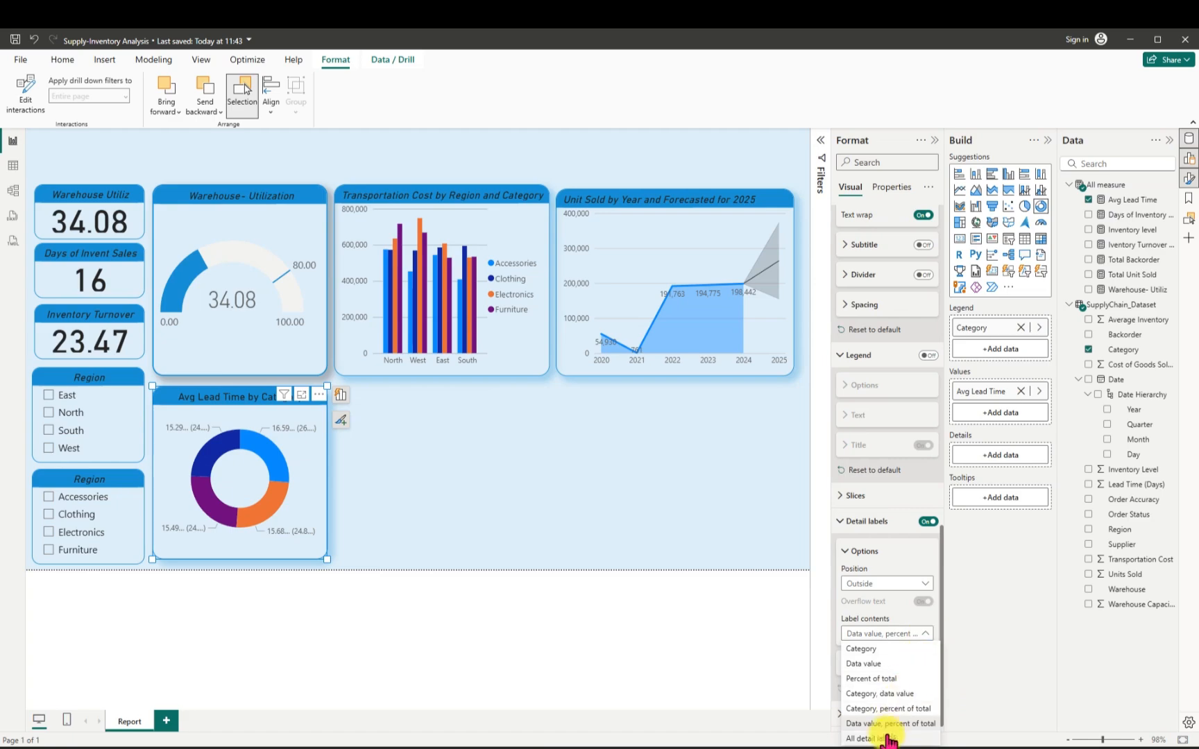
{"action": "left_click", "coordinate": [534, 617]}
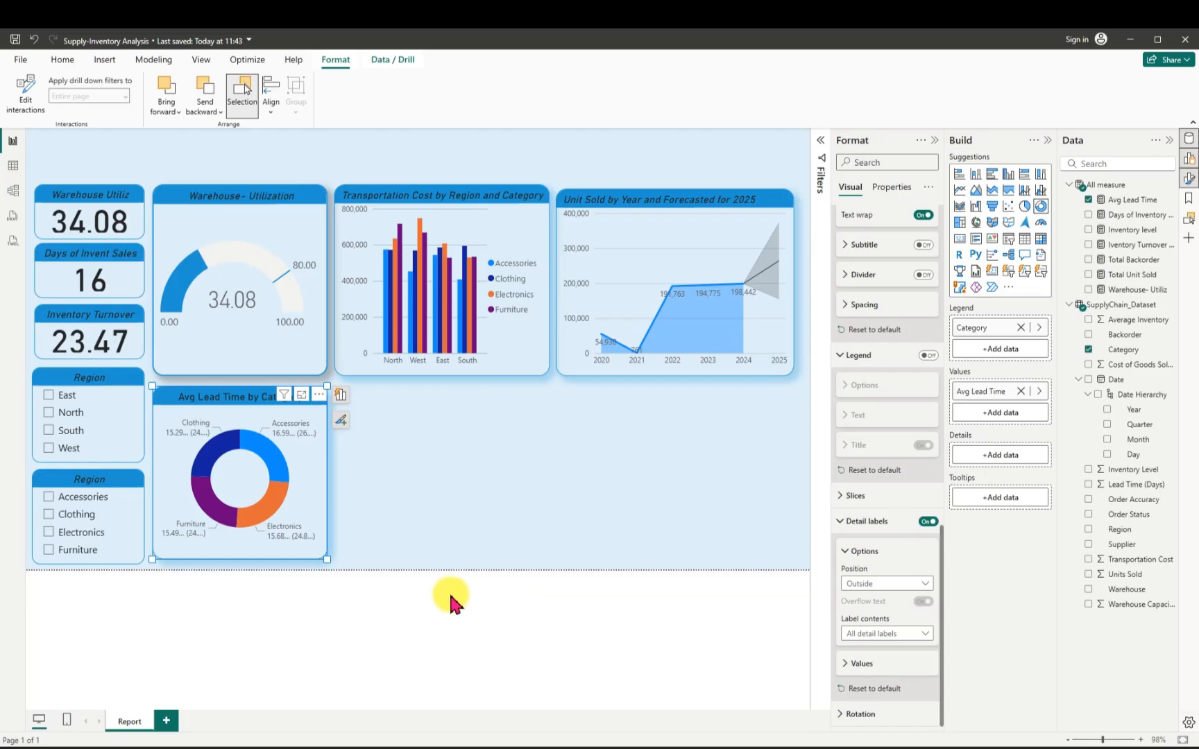
{"action": "left_click_drag", "start_coordinate": [325, 557], "coordinate": [364, 568]}
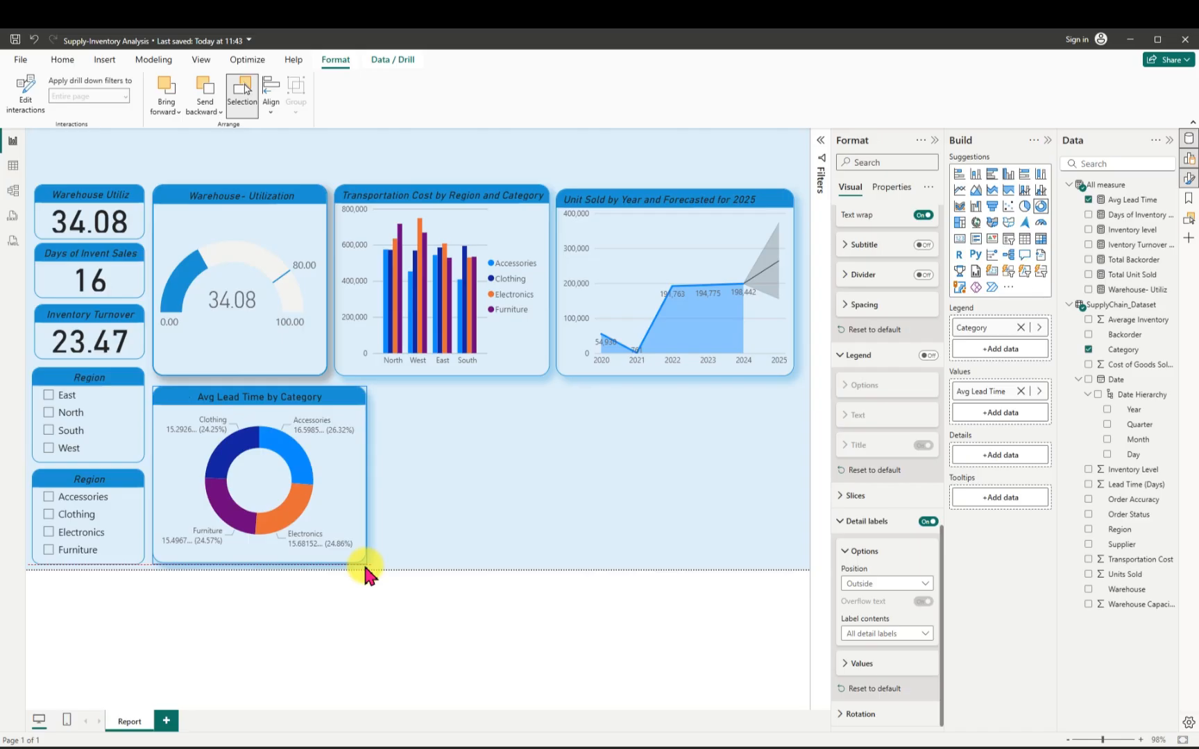
{"action": "left_click_drag", "start_coordinate": [365, 573], "coordinate": [366, 573]}
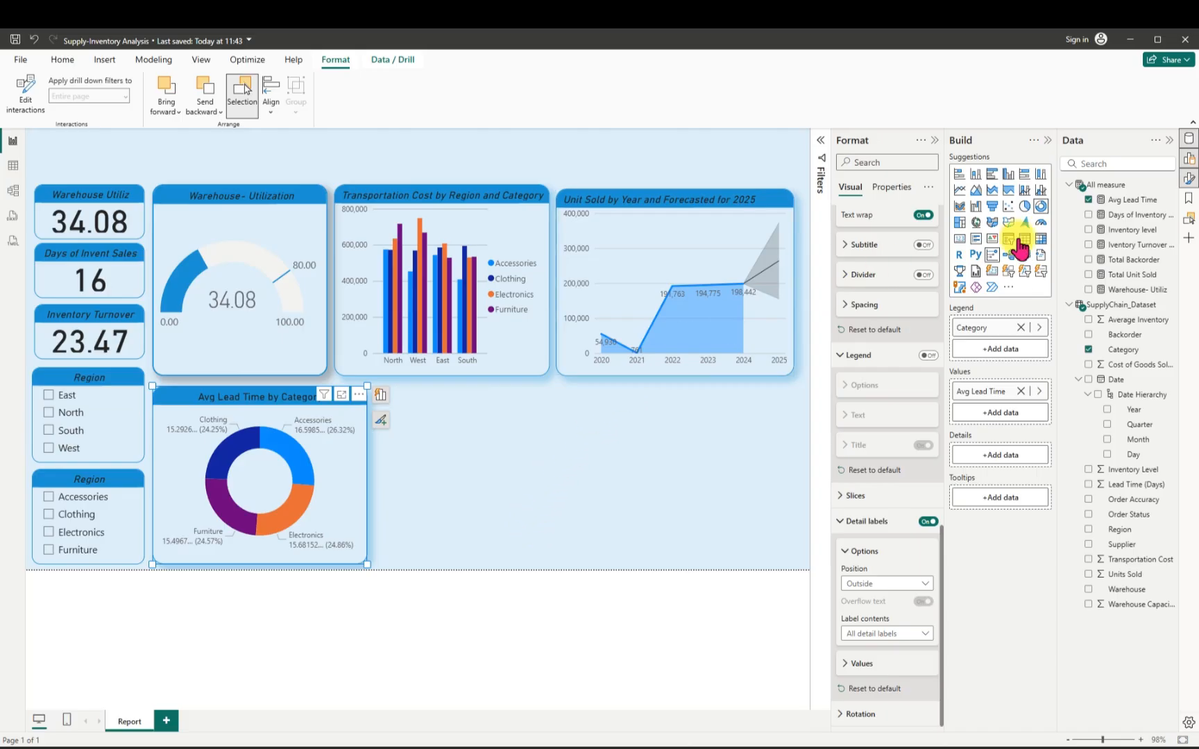
Set the Avg Lead Time measure to 0 decimal places and save the report.
{"action": "left_click", "coordinate": [1133, 200]}
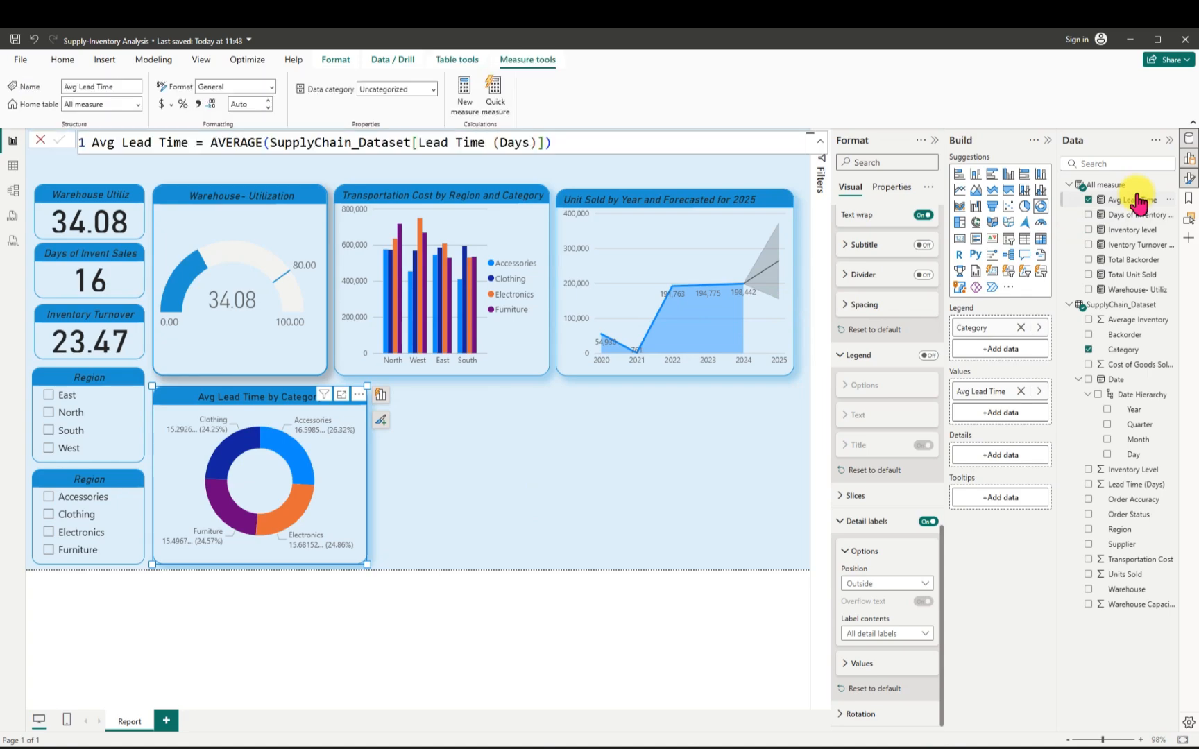
{"action": "left_click", "coordinate": [251, 104]}
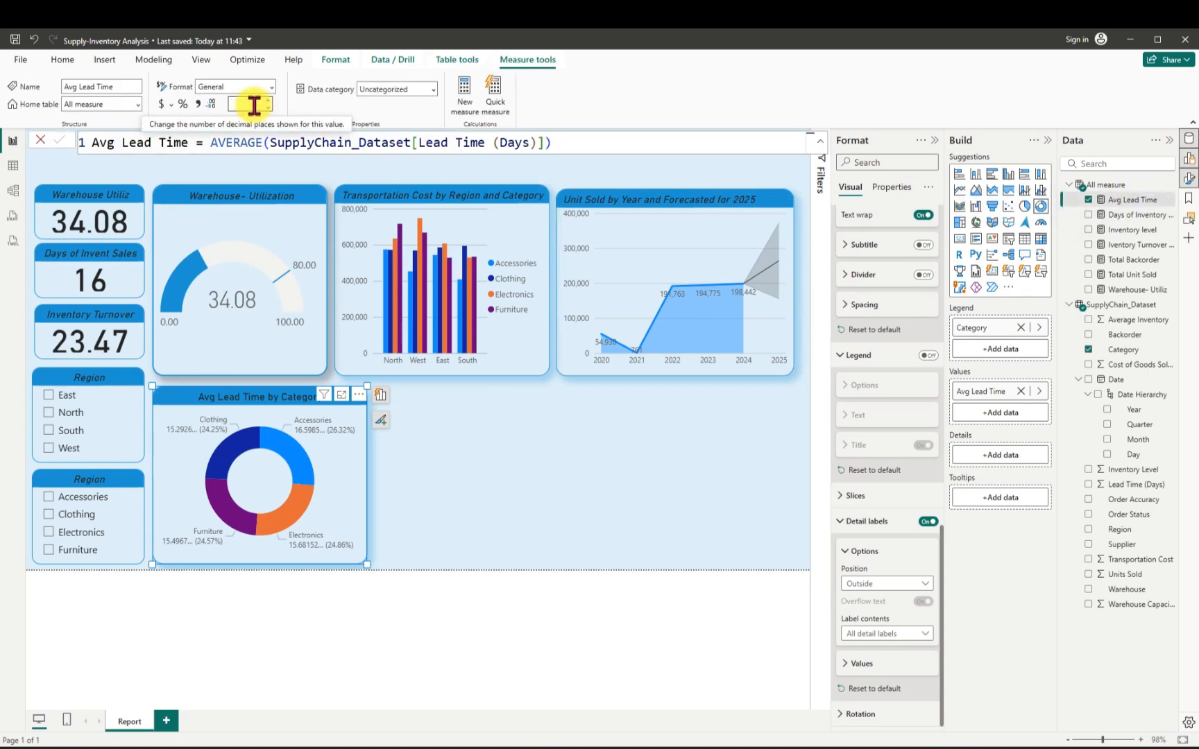
{"action": "type", "text": "0"}
{"action": "key", "text": "BackSpace"}
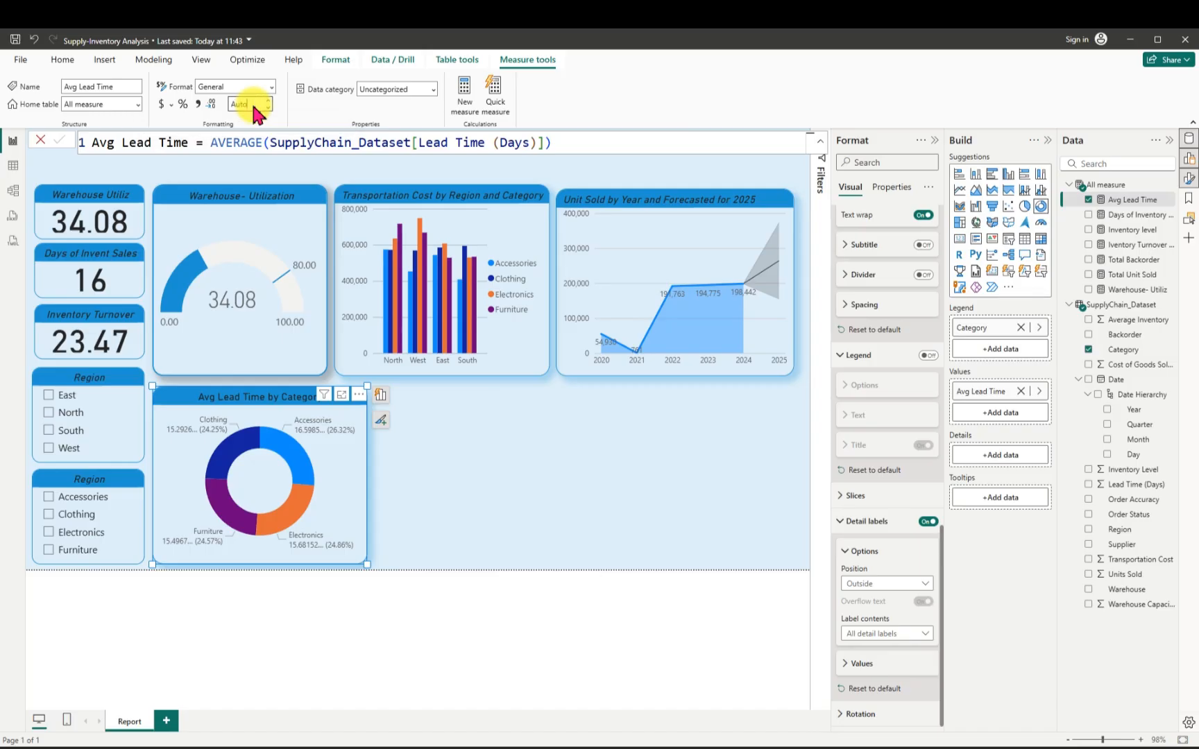
{"action": "key", "text": "Return"}
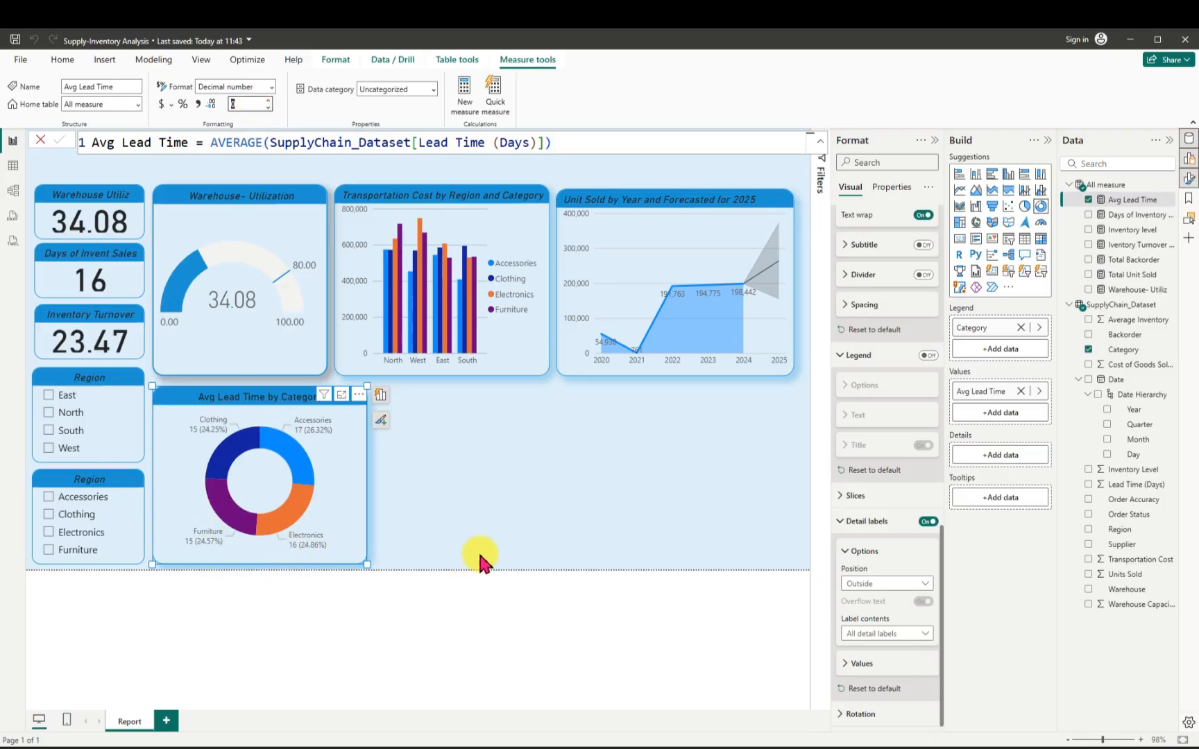
{"action": "key", "text": "ctrl+s"}
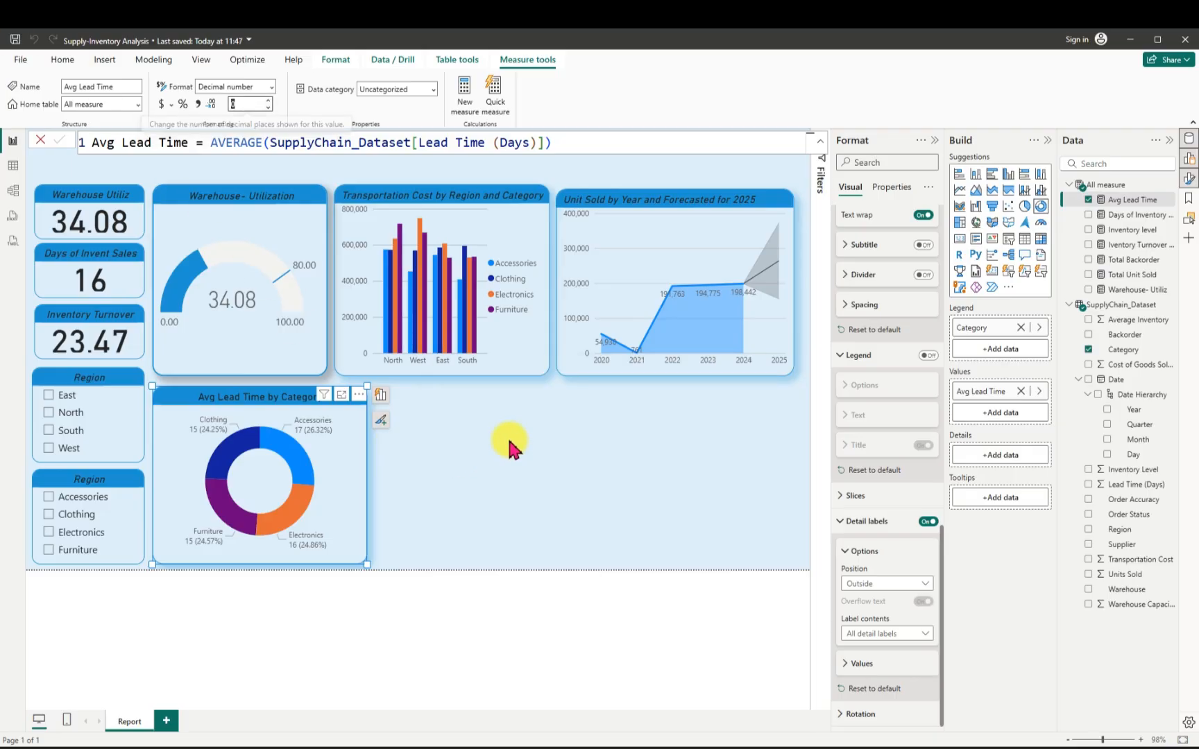
Insert a clustered bar chart beside the donut chart, sized about 296 wide by 284 high and aligned with the donut's row.
{"action": "left_click", "coordinate": [546, 458]}
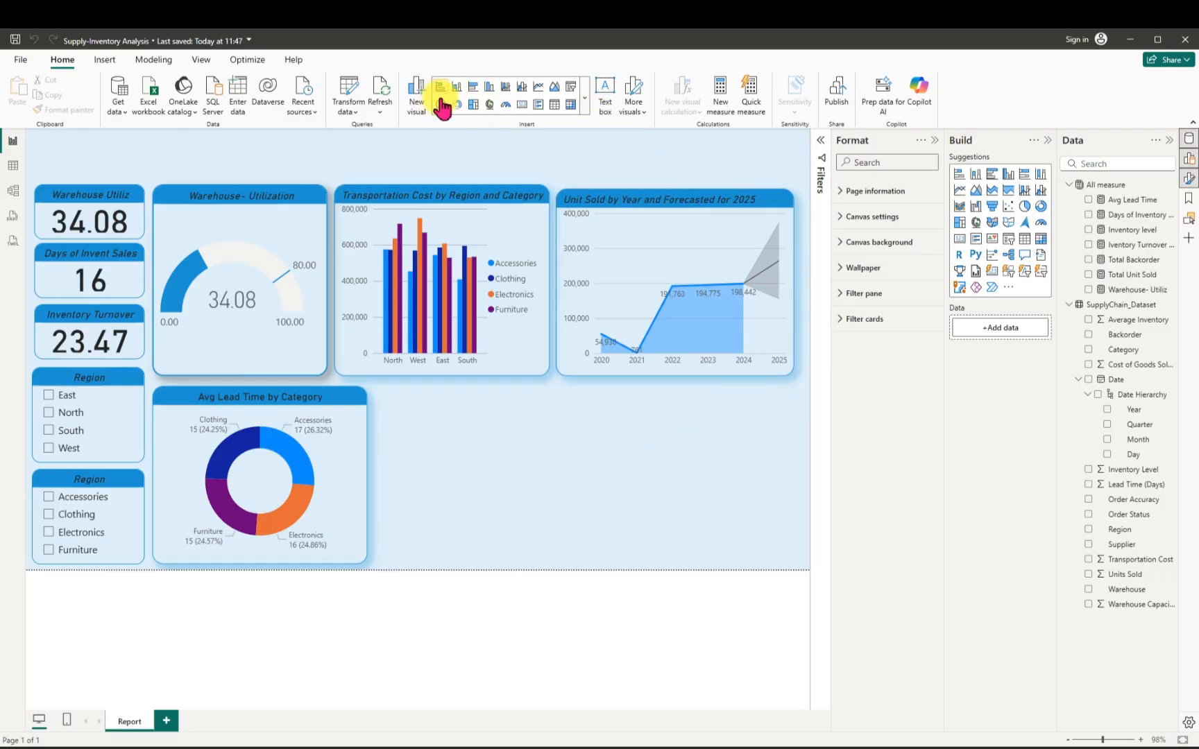
{"action": "left_click", "coordinate": [476, 91]}
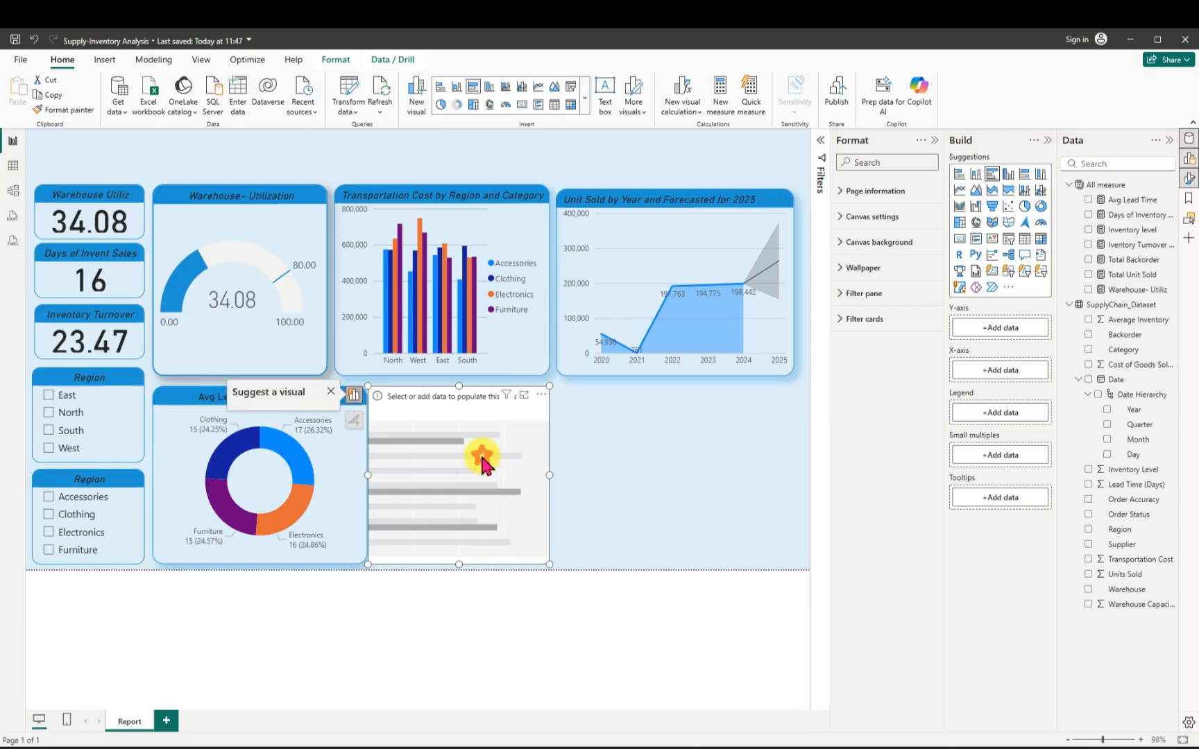
{"action": "left_click_drag", "start_coordinate": [500, 467], "coordinate": [487, 468]}
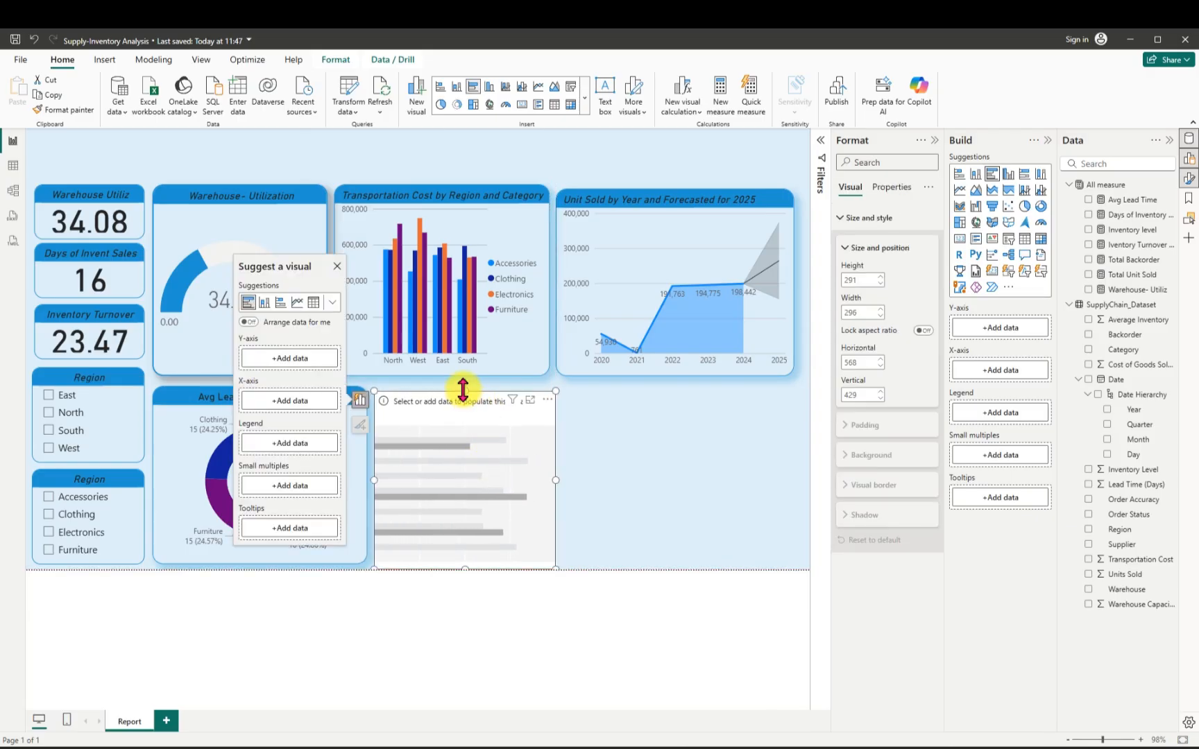
{"action": "left_click_drag", "start_coordinate": [462, 391], "coordinate": [443, 422]}
{"action": "left_click_drag", "start_coordinate": [460, 555], "coordinate": [464, 563]}
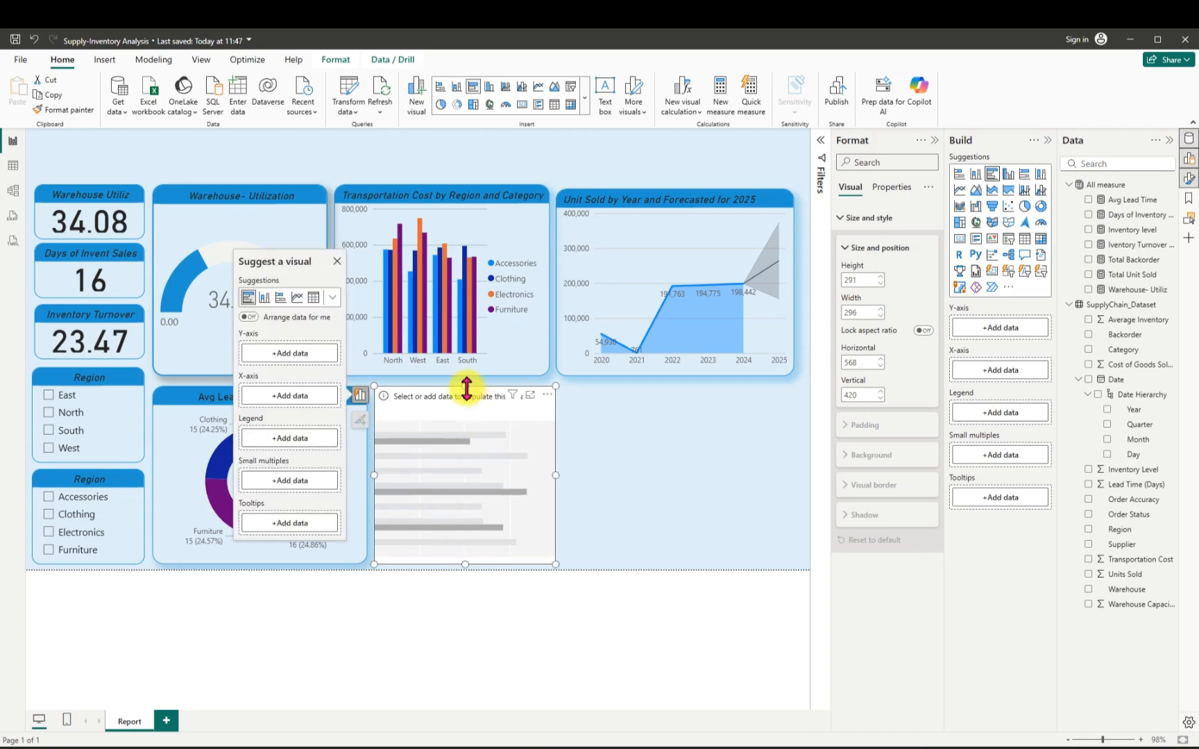
{"action": "left_click_drag", "start_coordinate": [466, 389], "coordinate": [464, 399]}
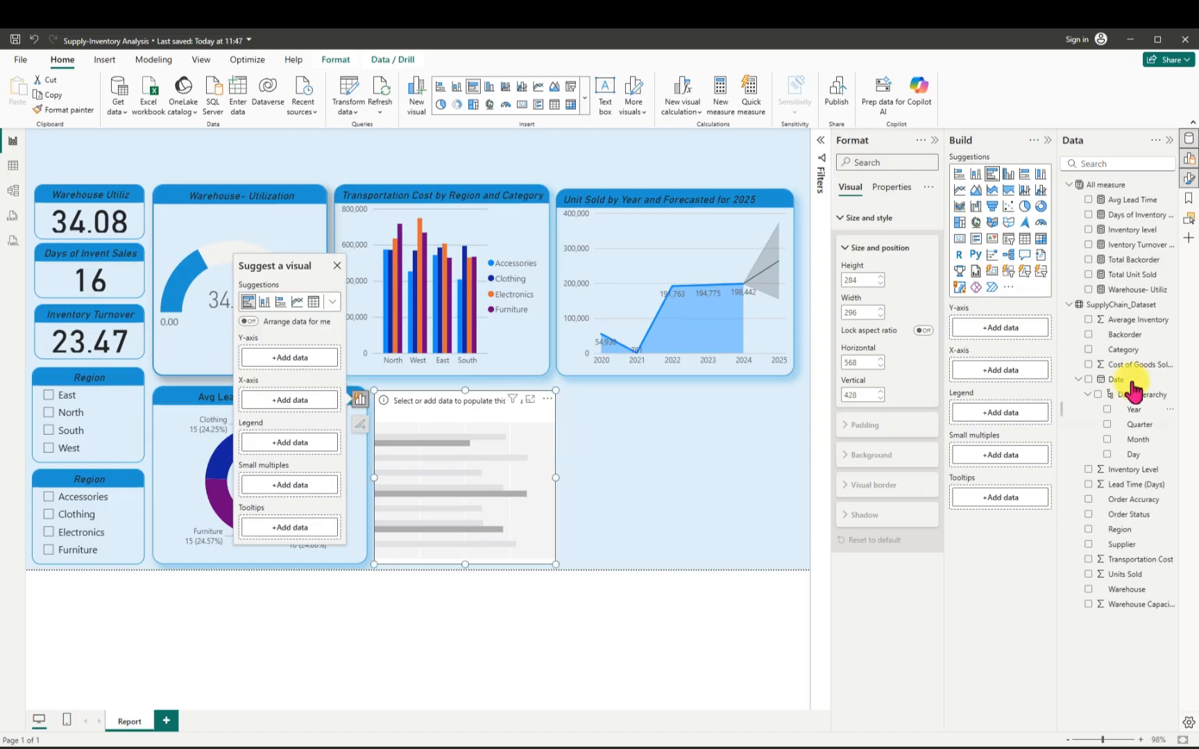
Plot Total Backorder by Order Status in the new bar chart, redefining the Total Backorder measure as COUNTA(SupplyChain_Dataset[Backorder]).
{"action": "left_click", "coordinate": [1088, 260]}
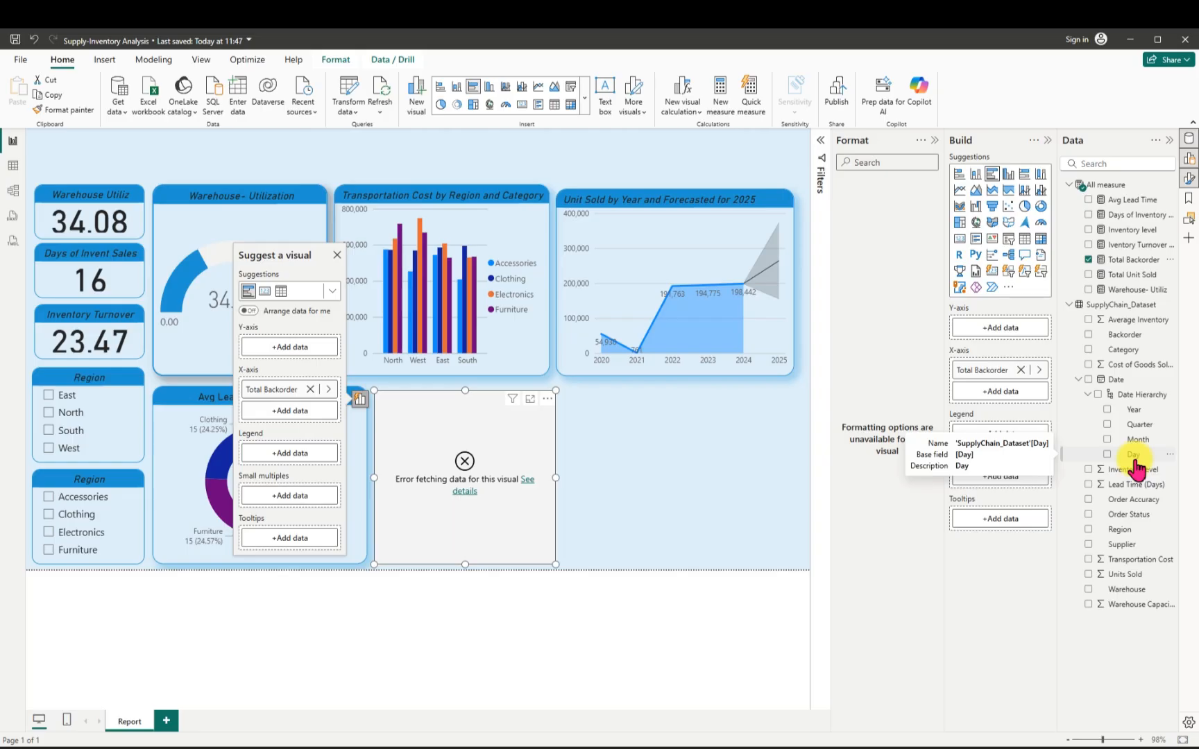
{"action": "left_click", "coordinate": [1134, 261]}
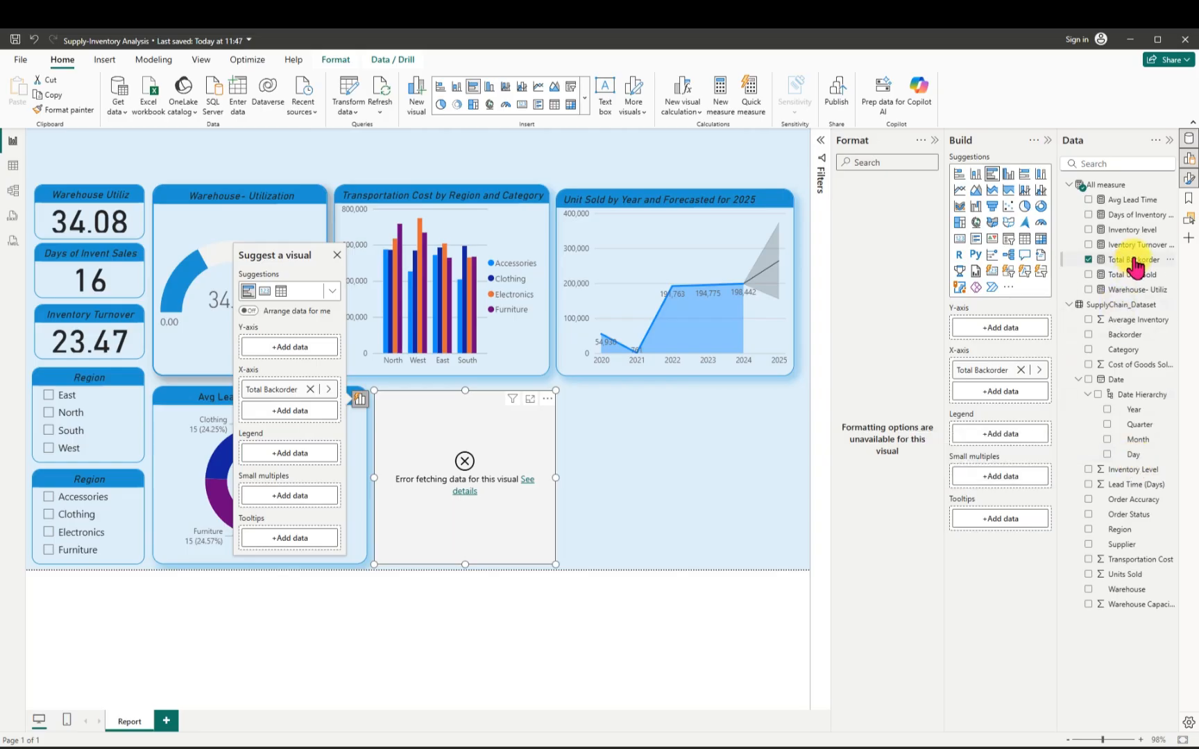
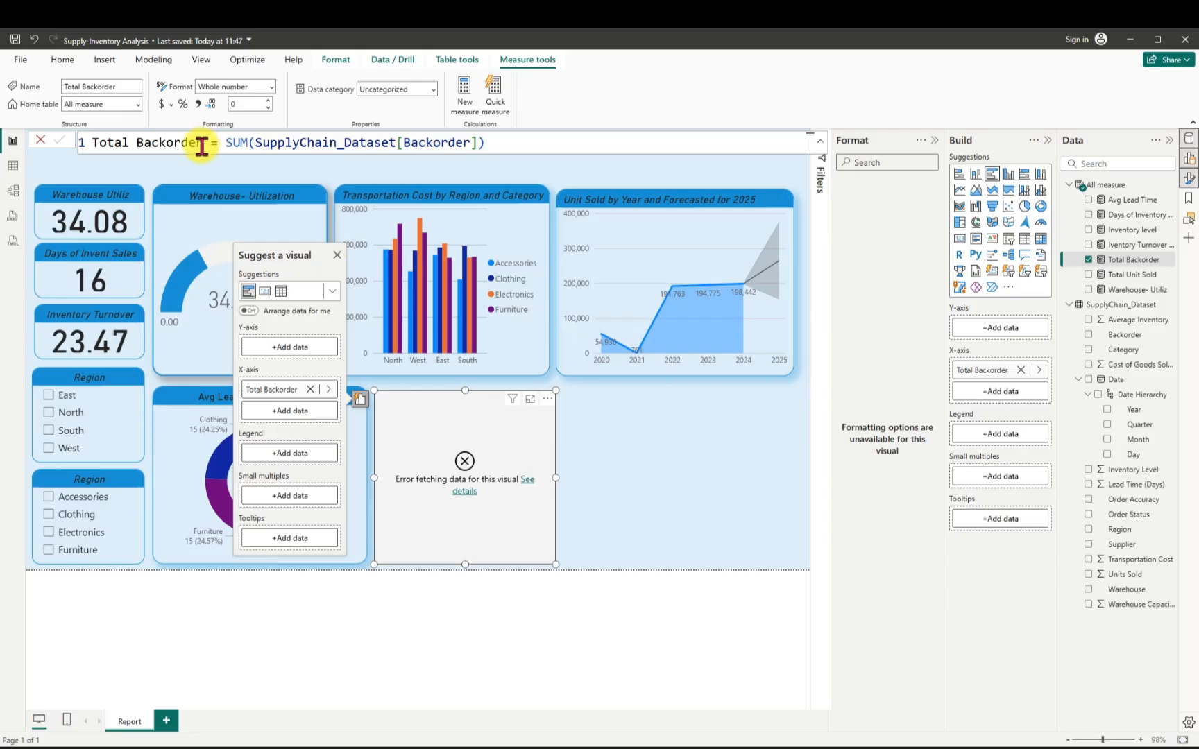
{"action": "double_click", "coordinate": [250, 143]}
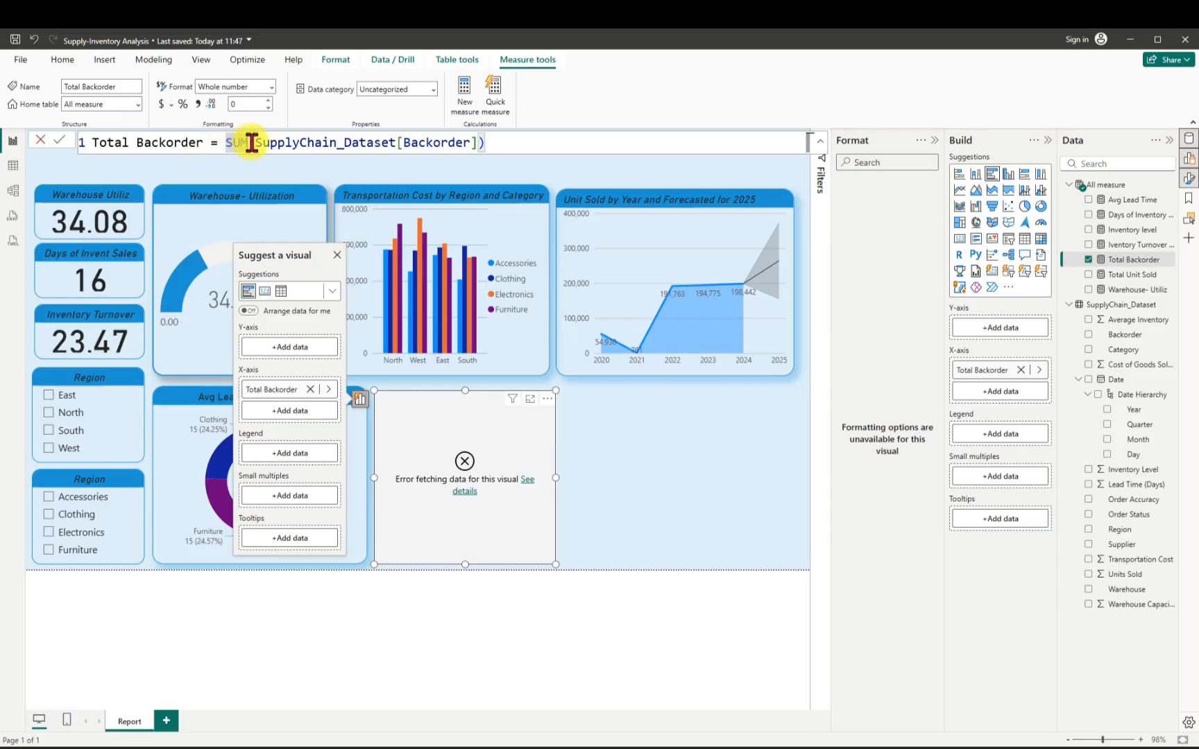
{"action": "type", "text": "S"}
{"action": "key", "text": "BackSpace"}
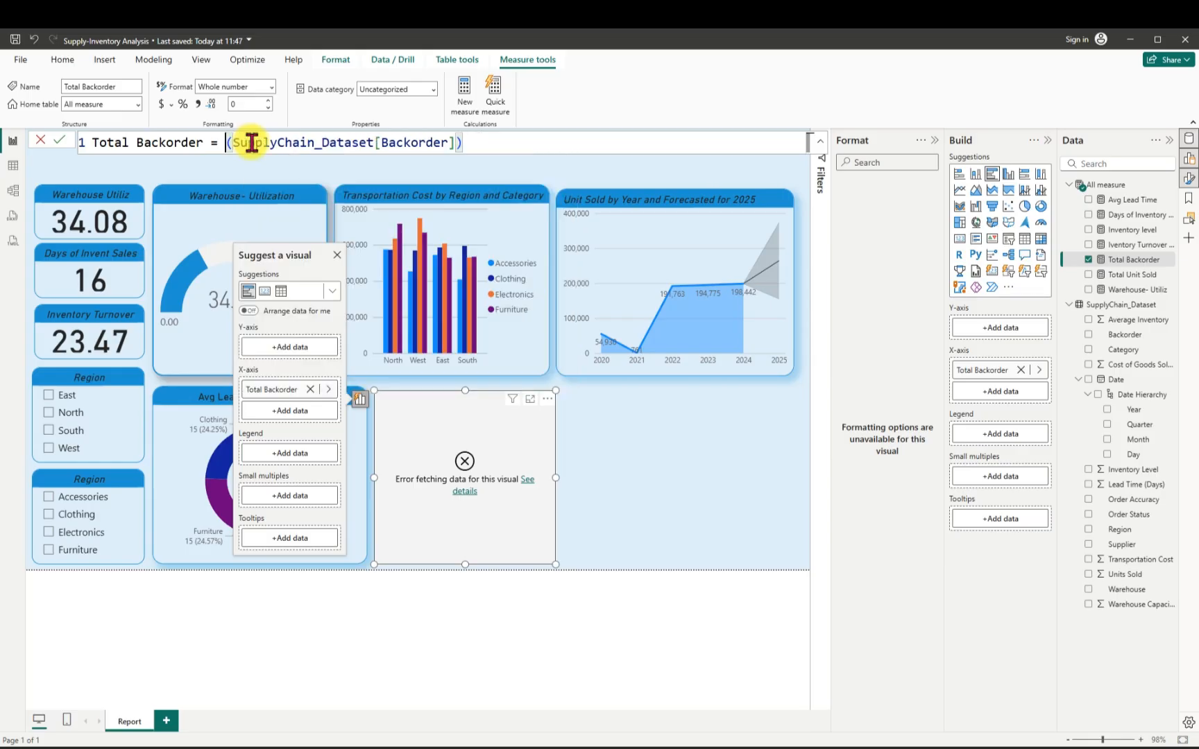
{"action": "type", "text": "coun"}
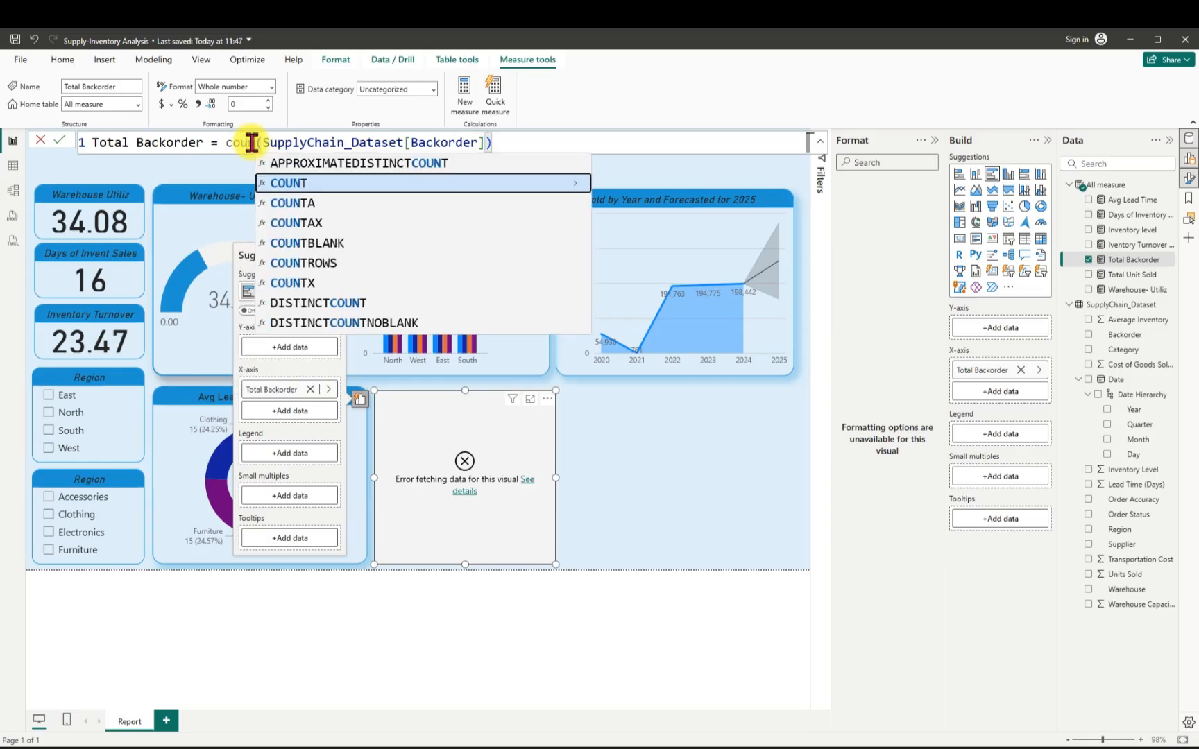
{"action": "left_click", "coordinate": [308, 202]}
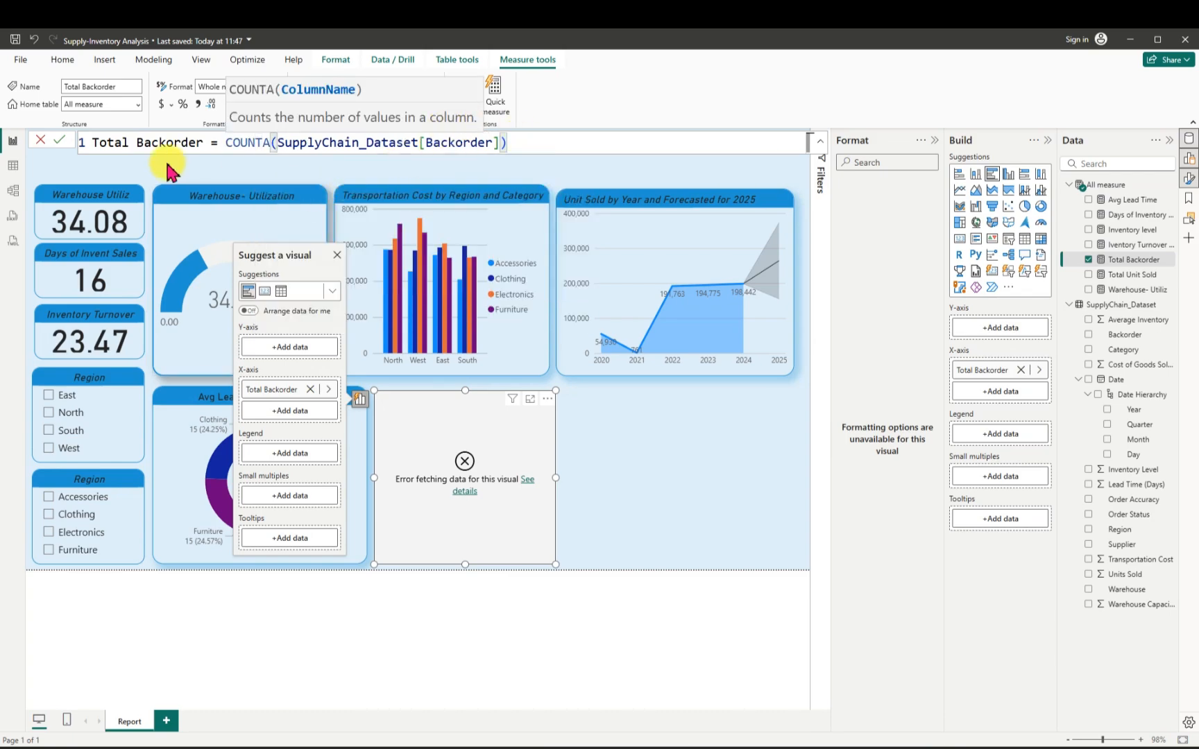
{"action": "left_click", "coordinate": [59, 140]}
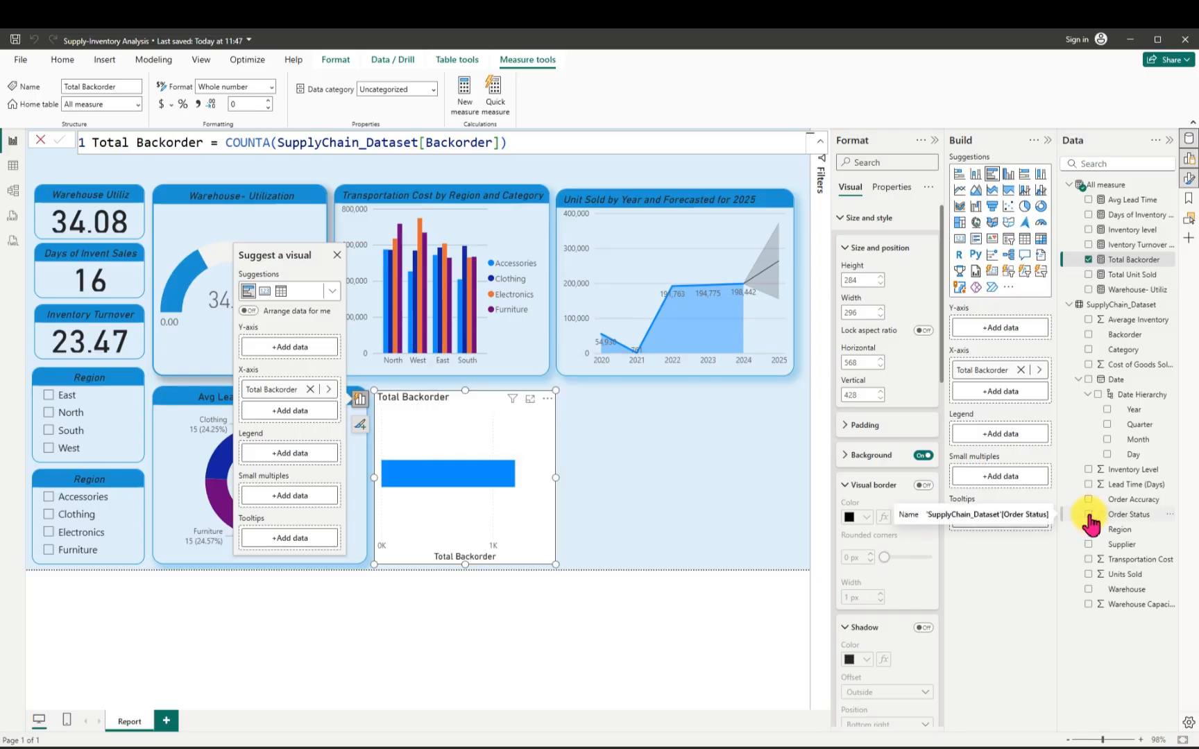
{"action": "left_click", "coordinate": [1088, 514]}
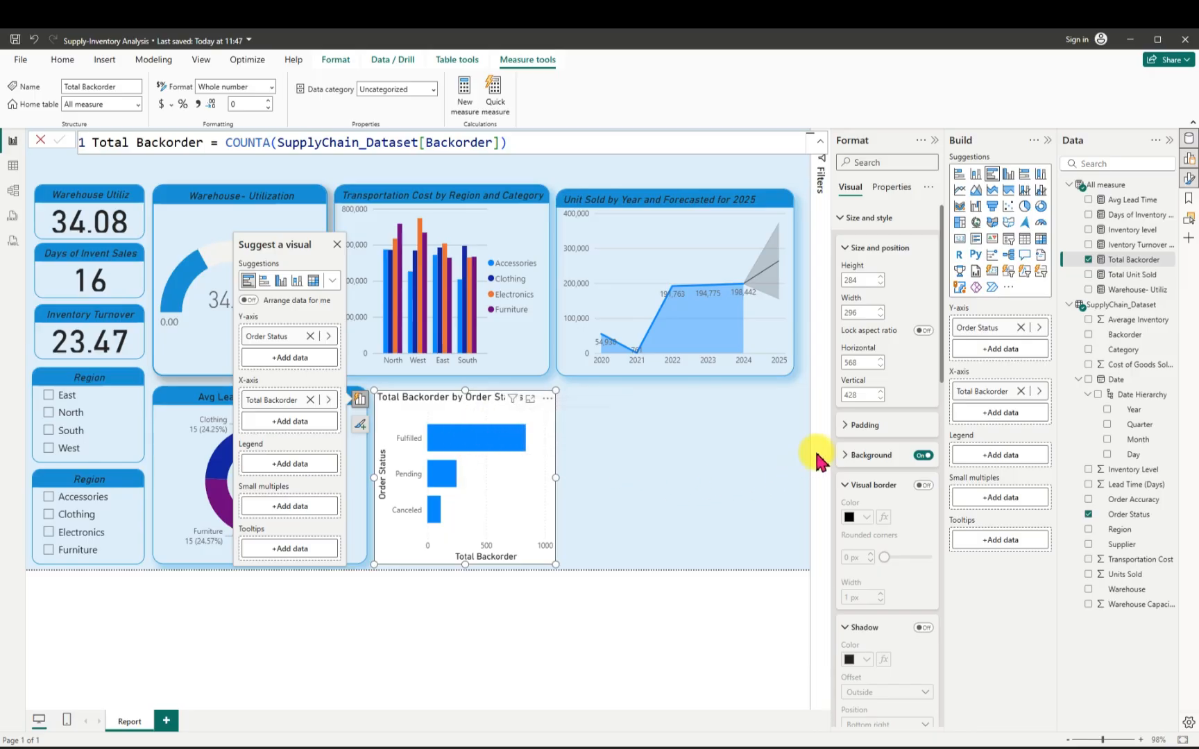
Turn off the bar chart's background and add a visual border in hex #1E94D2 with 18 px rounded corners.
{"action": "left_click", "coordinate": [925, 456]}
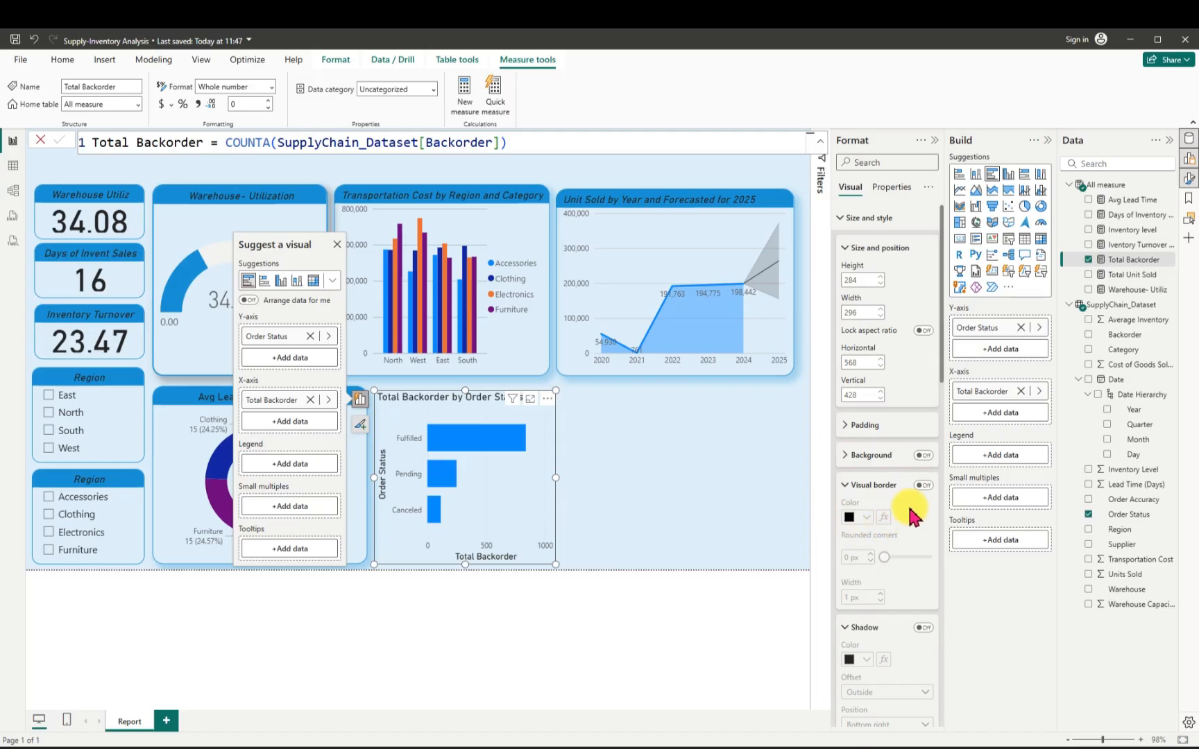
{"action": "left_click", "coordinate": [923, 485]}
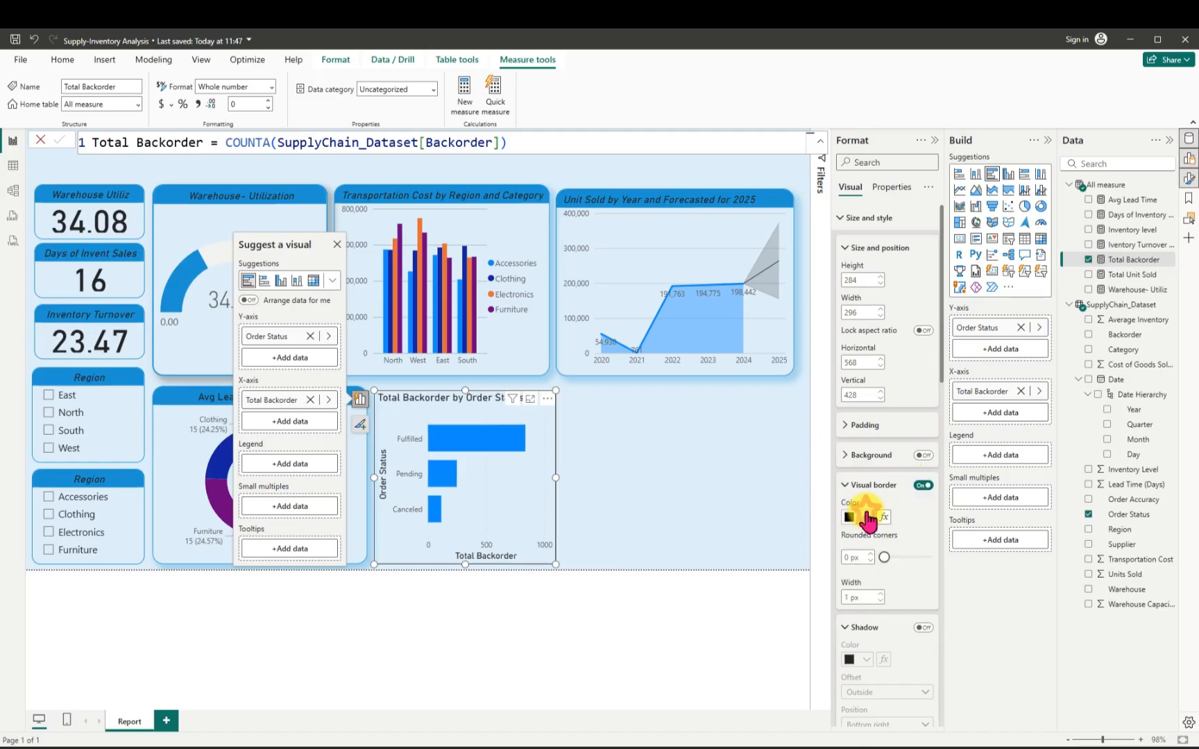
{"action": "left_click", "coordinate": [861, 518]}
{"action": "left_click", "coordinate": [895, 491]}
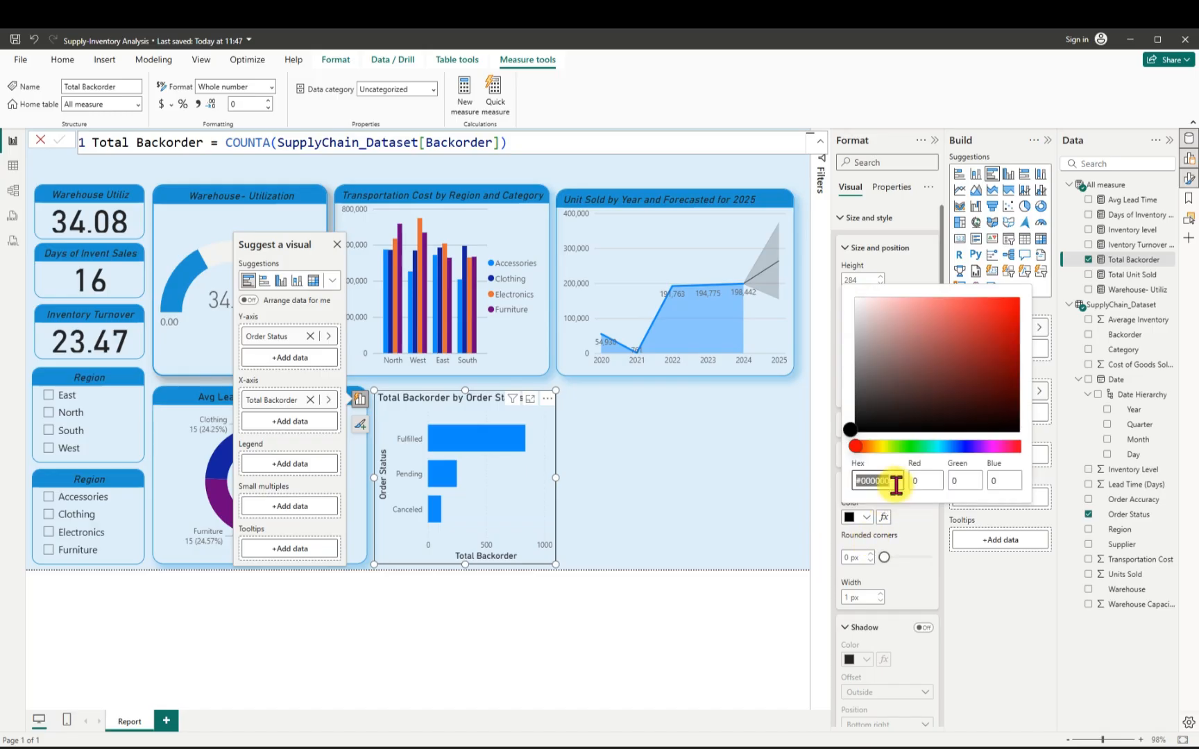
{"action": "key", "text": "BackSpace"}
{"action": "type", "text": "#1E94D2"}
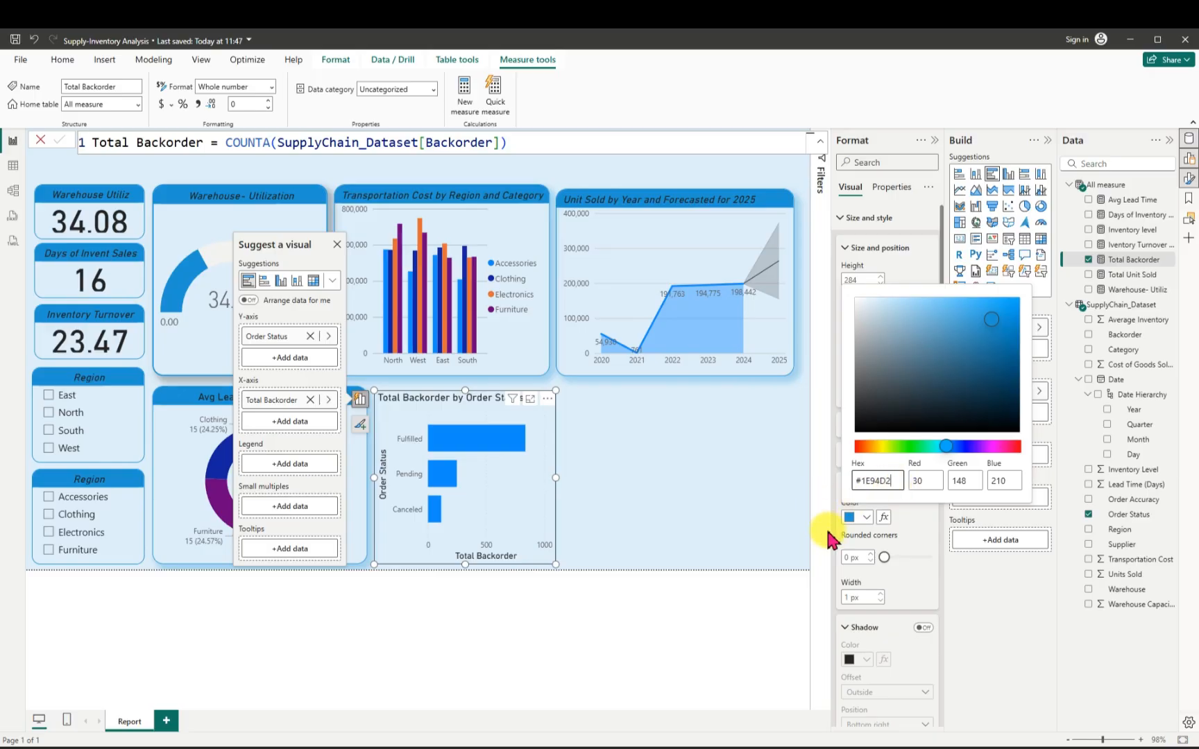
{"action": "left_click", "coordinate": [850, 561]}
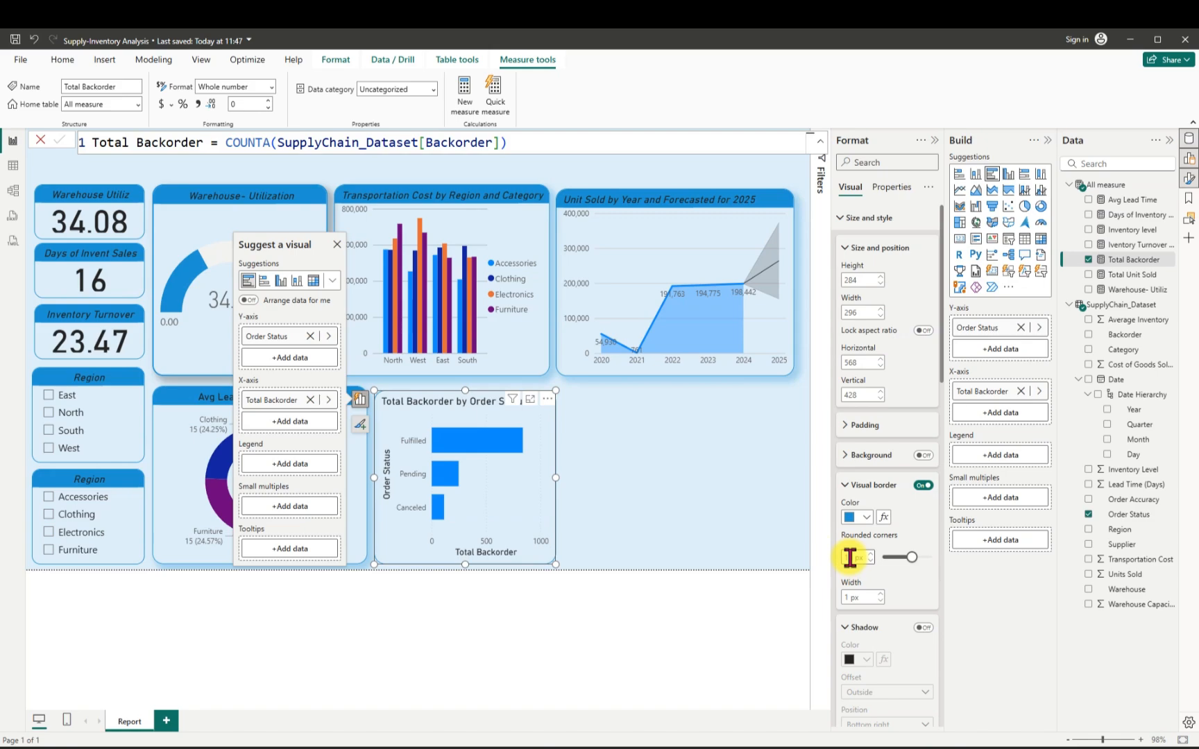
{"action": "type", "text": "18"}
Turn on the bar chart's shadow and set its color to hex #1E94D2.
{"action": "left_click", "coordinate": [922, 628]}
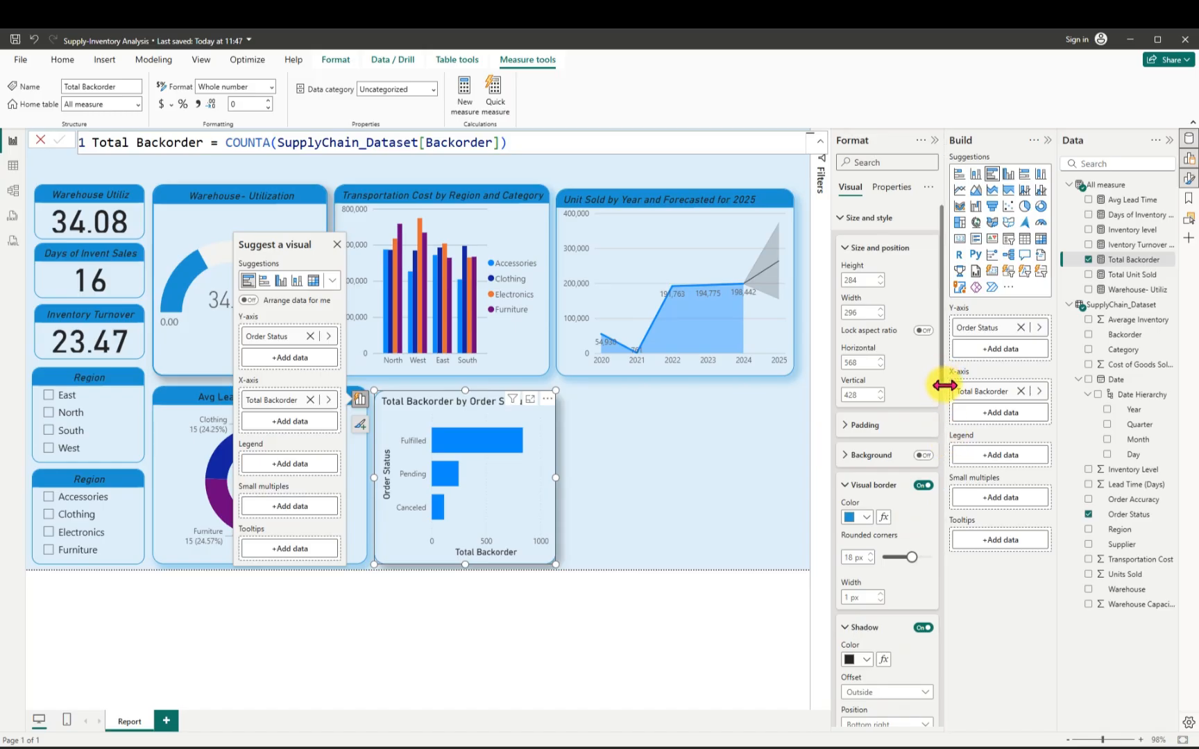
{"action": "scroll", "coordinate": [937, 381], "scroll_direction": "down", "scroll_amount": 3}
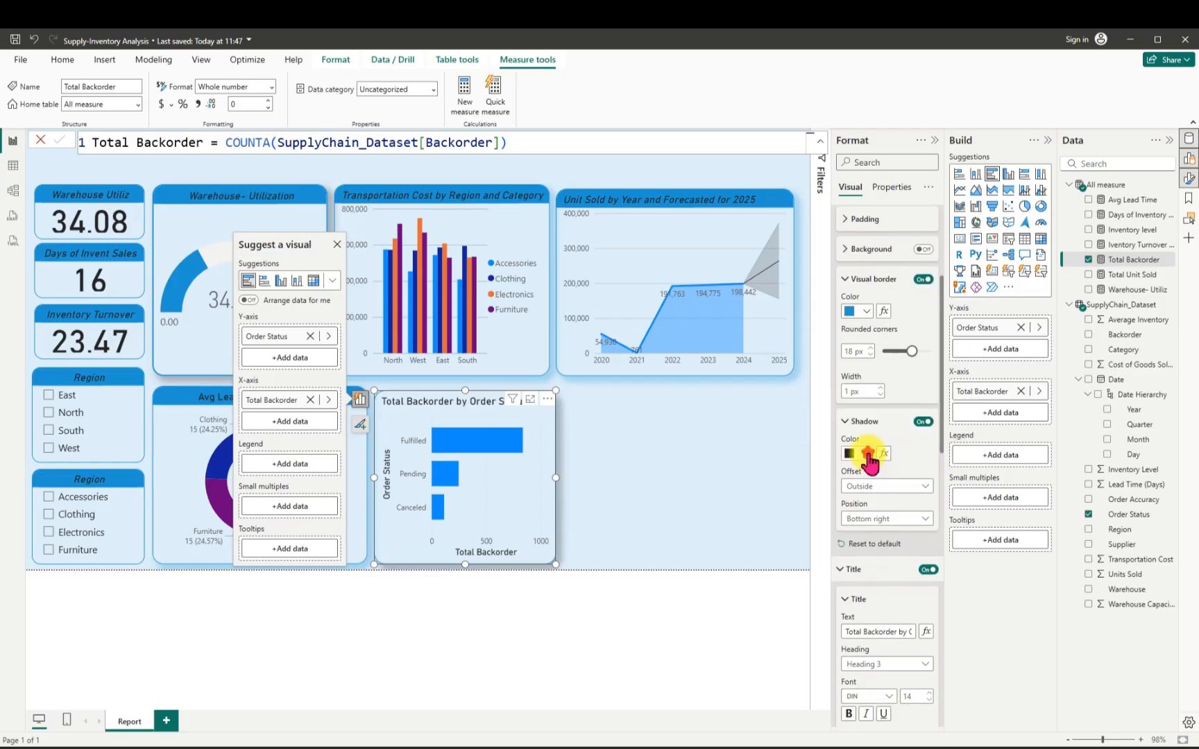
{"action": "left_click", "coordinate": [868, 455]}
{"action": "left_click", "coordinate": [882, 672]}
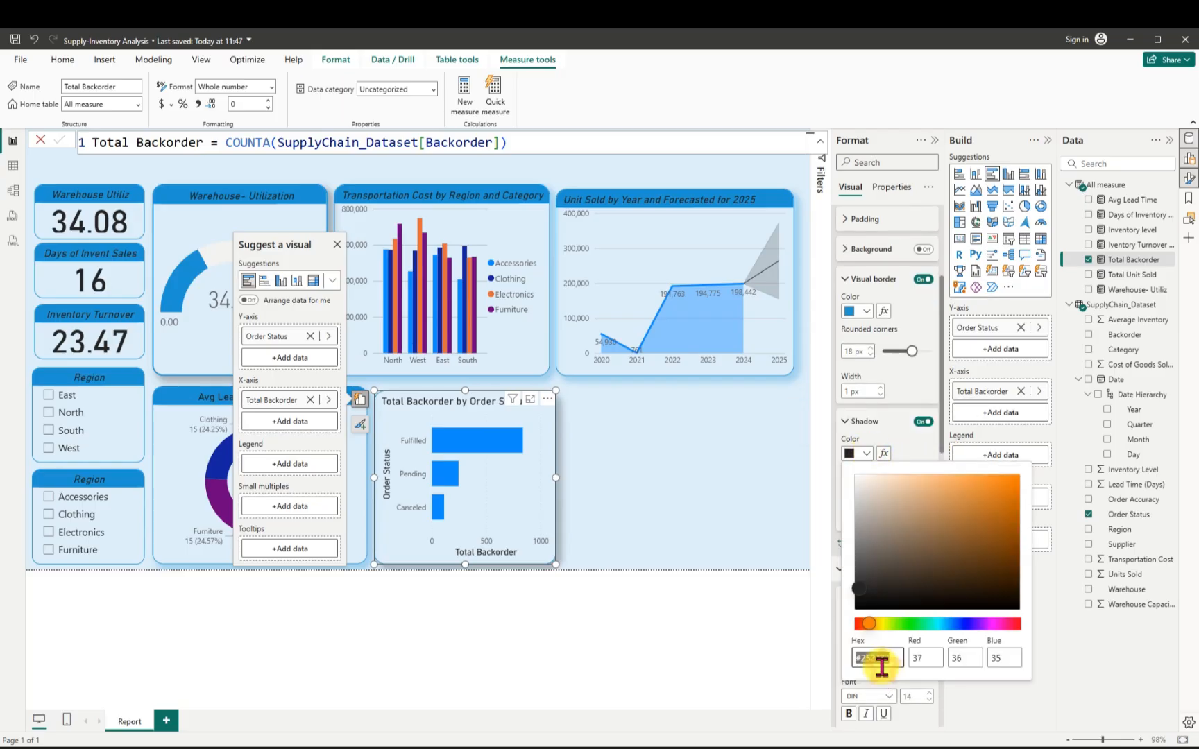
{"action": "key", "text": "BackSpace"}
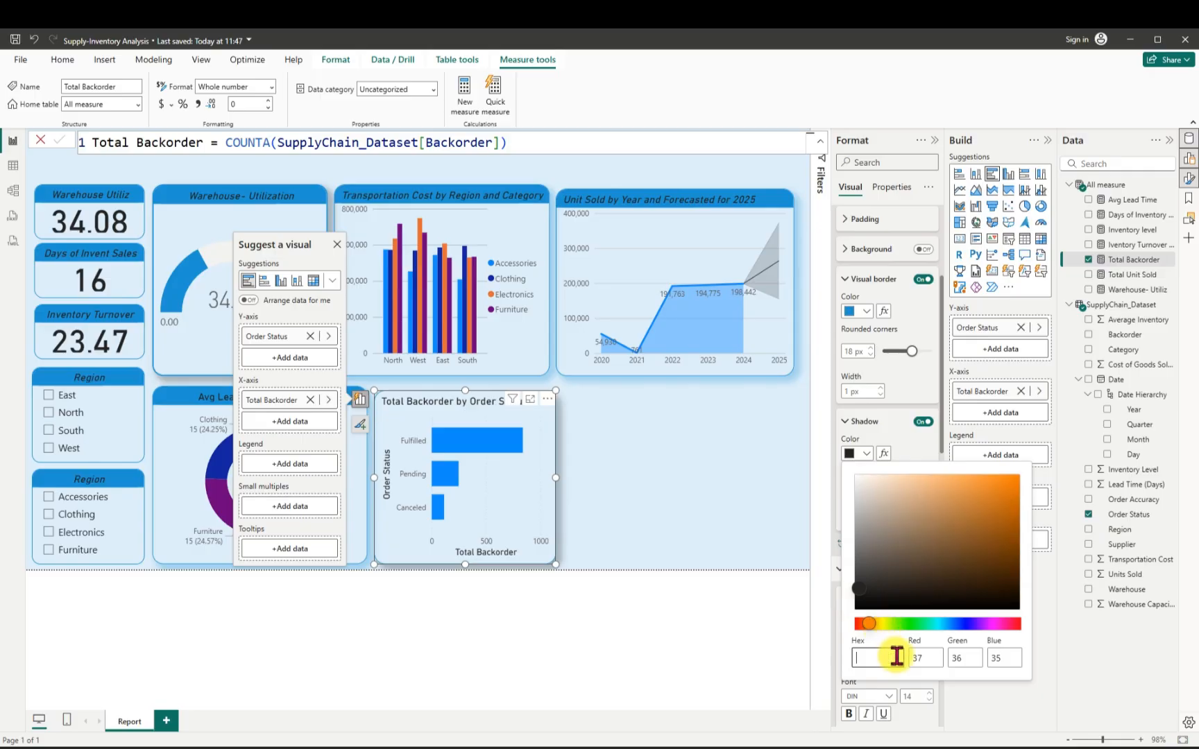
{"action": "type", "text": "#1E94D2"}
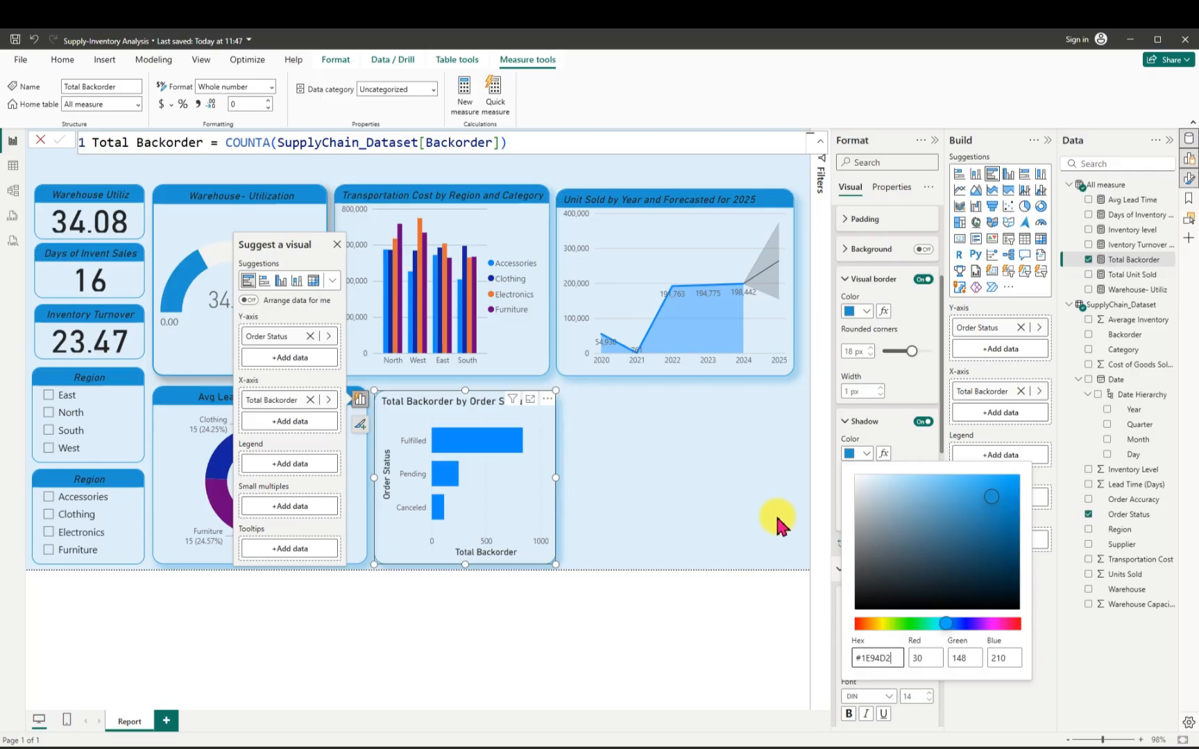
{"action": "left_click", "coordinate": [822, 521]}
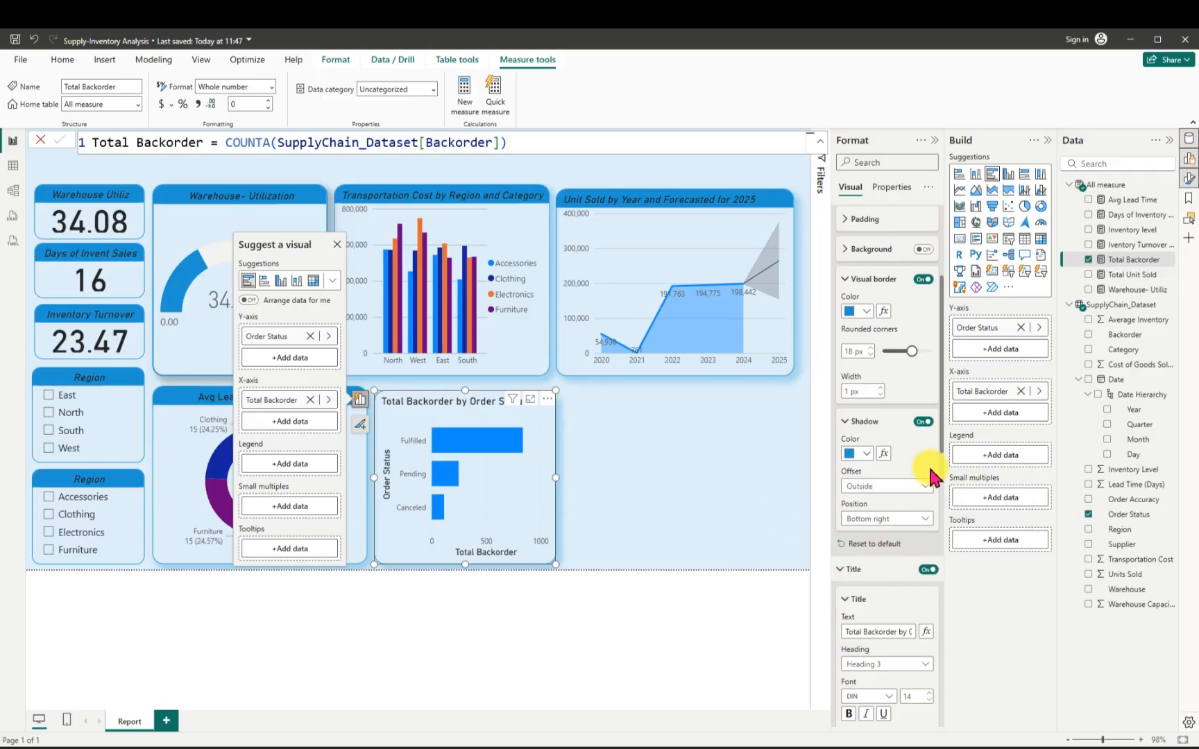
Set the color of the Fulfilled bar to the teal green #34B198.
{"action": "left_click_drag", "start_coordinate": [940, 455], "coordinate": [939, 646]}
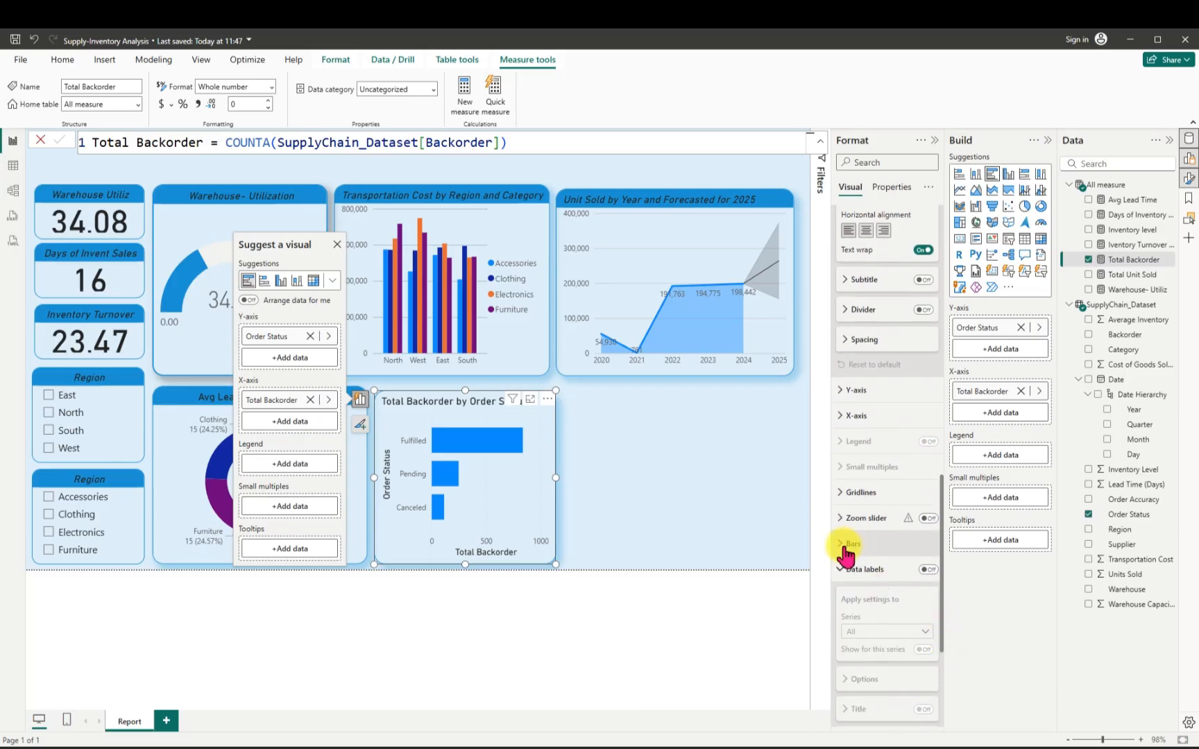
{"action": "left_click", "coordinate": [850, 545]}
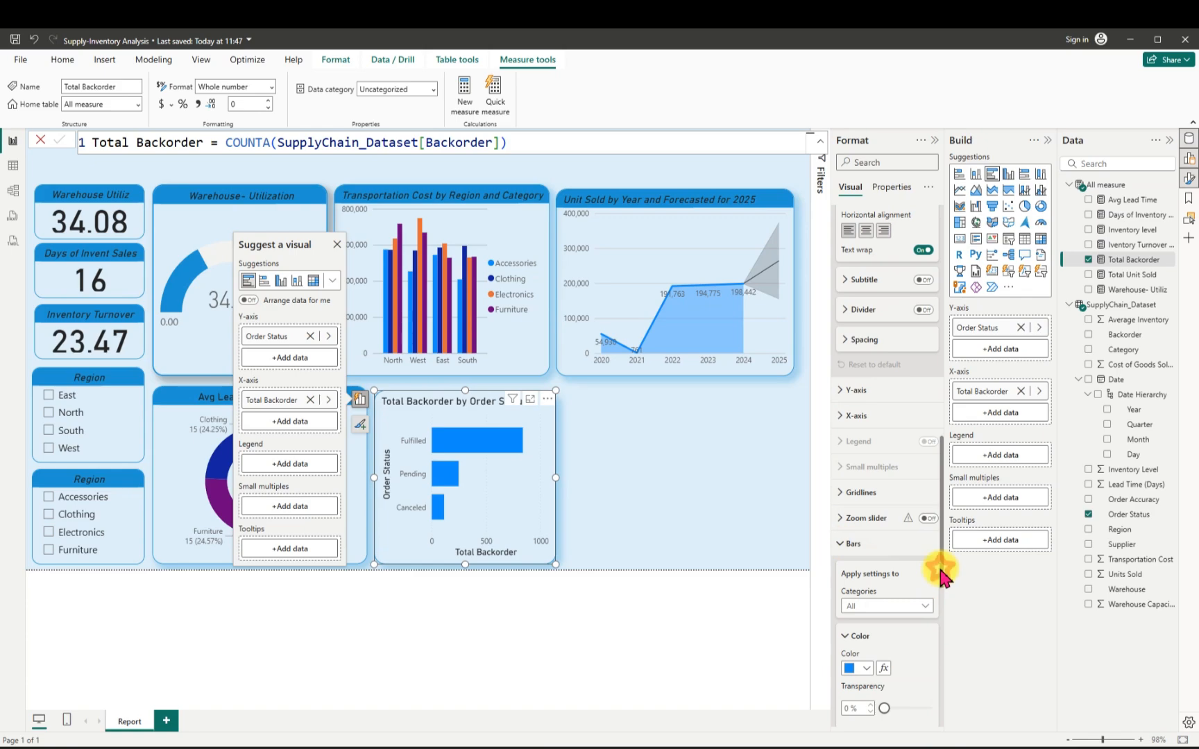
{"action": "left_click_drag", "start_coordinate": [938, 567], "coordinate": [942, 616]}
{"action": "left_click", "coordinate": [925, 450]}
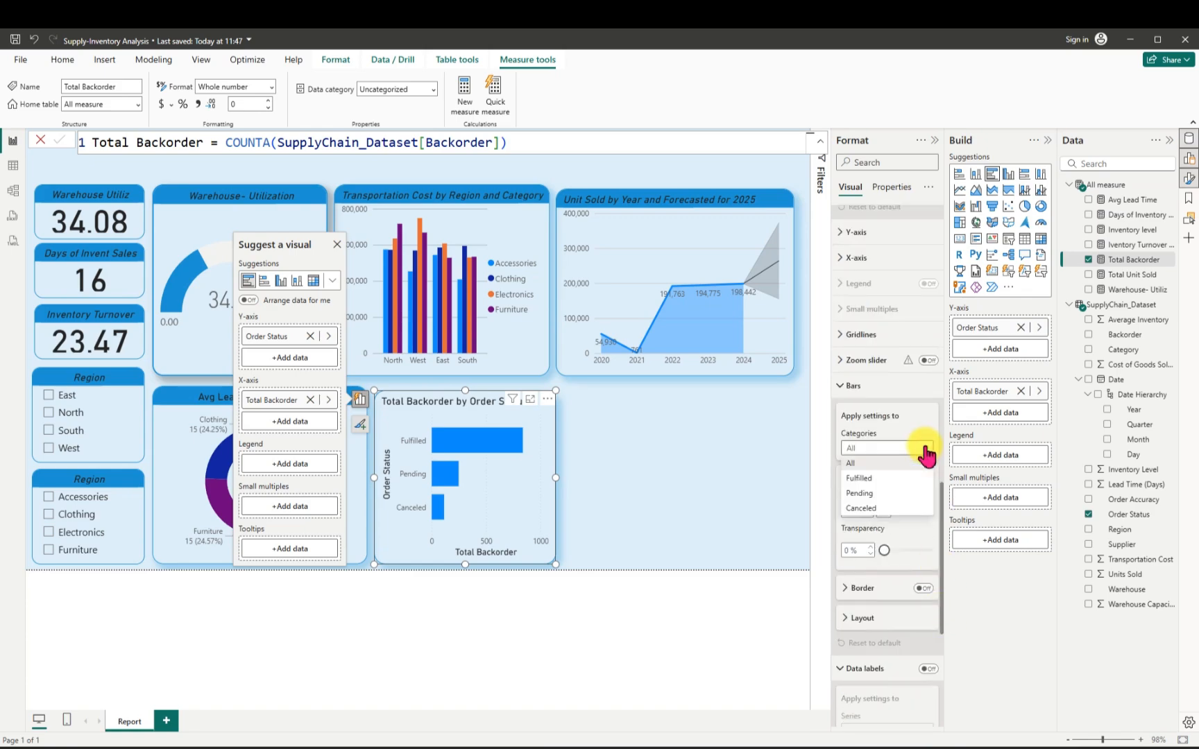
{"action": "left_click", "coordinate": [875, 478]}
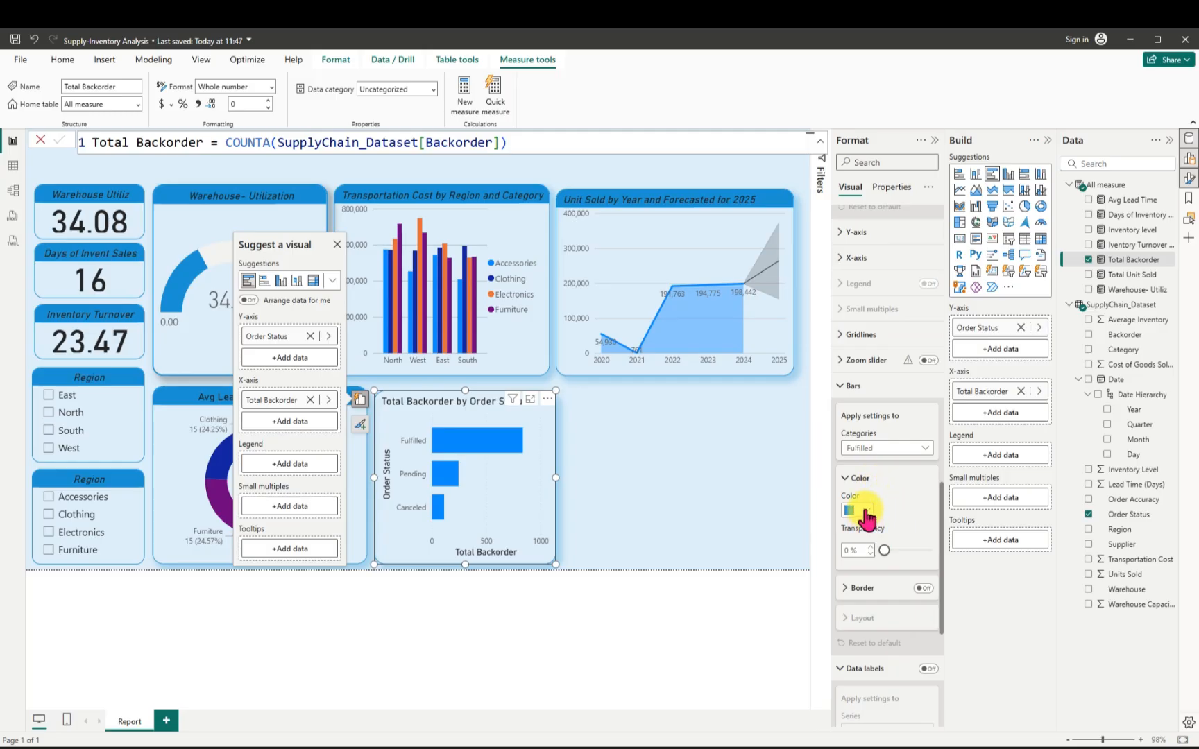
{"action": "left_click", "coordinate": [867, 514]}
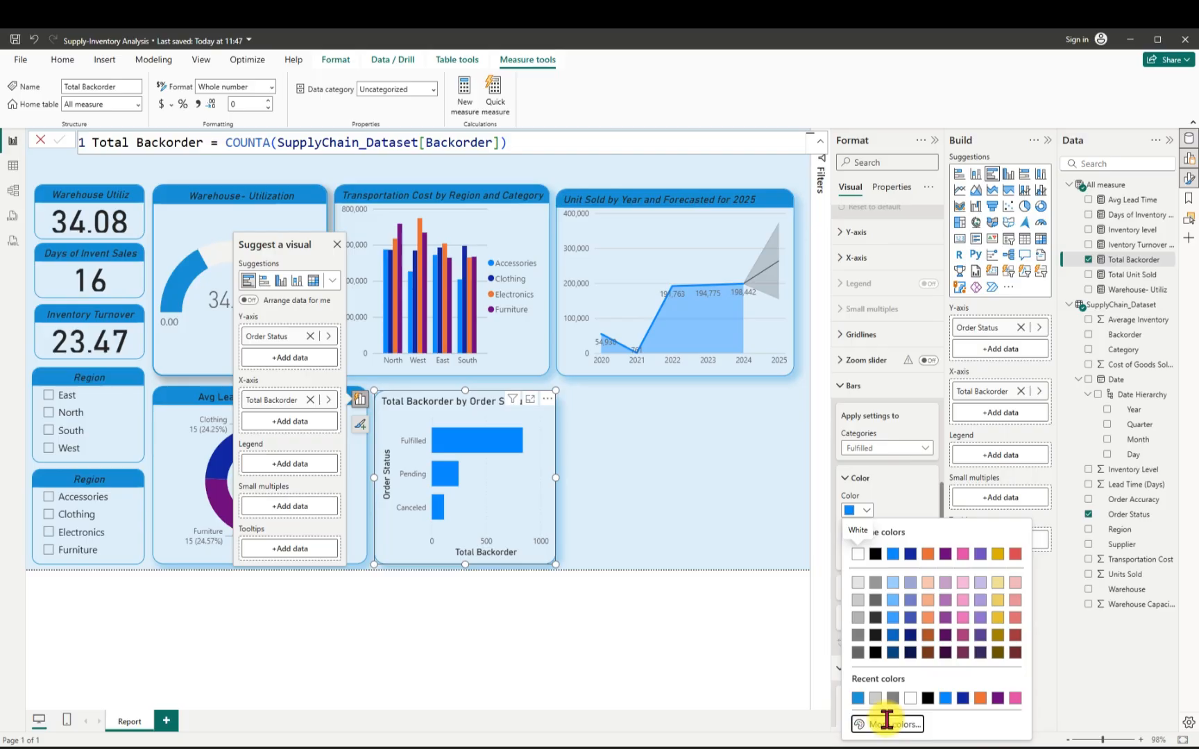
{"action": "left_click", "coordinate": [888, 725]}
{"action": "left_click", "coordinate": [927, 681]}
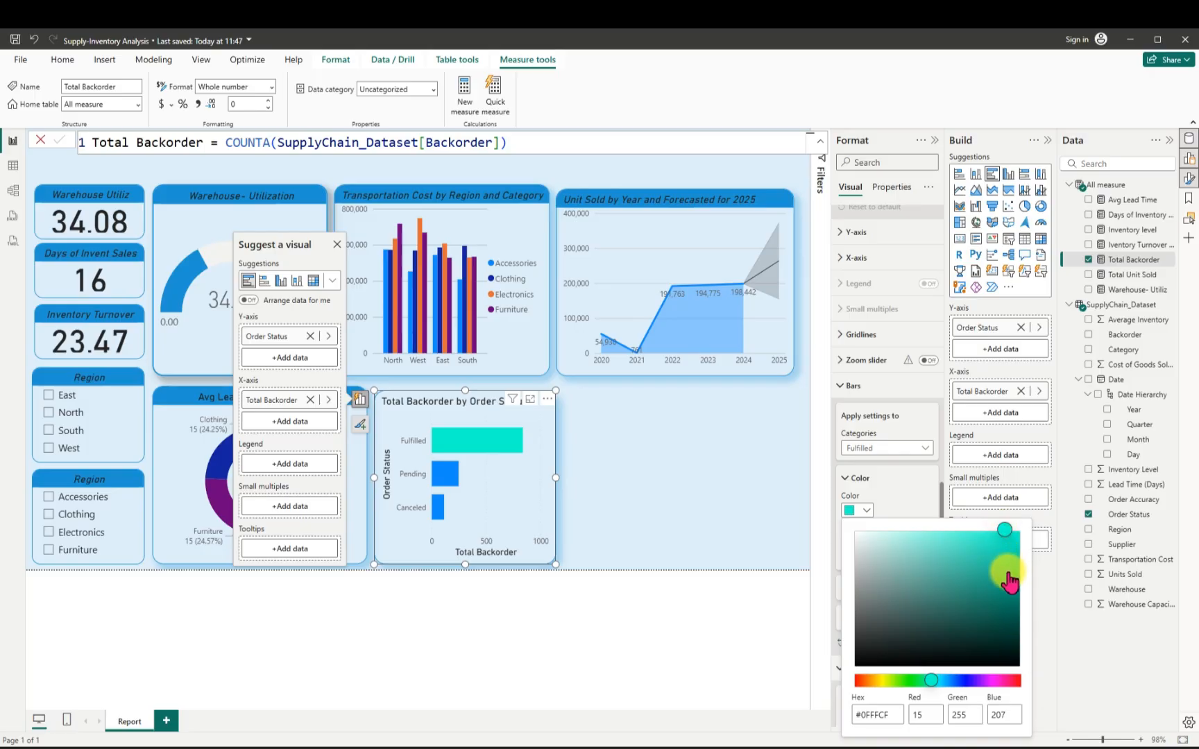
{"action": "left_click_drag", "start_coordinate": [1004, 532], "coordinate": [971, 582]}
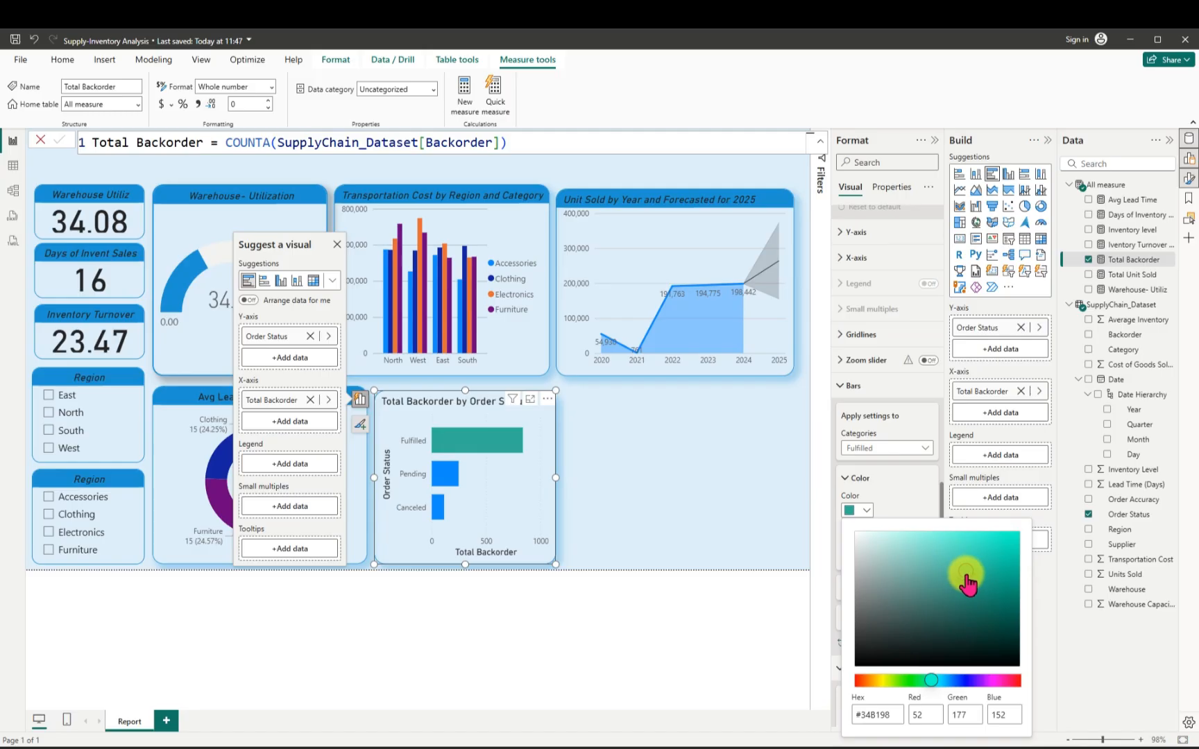
{"action": "left_click", "coordinate": [815, 619]}
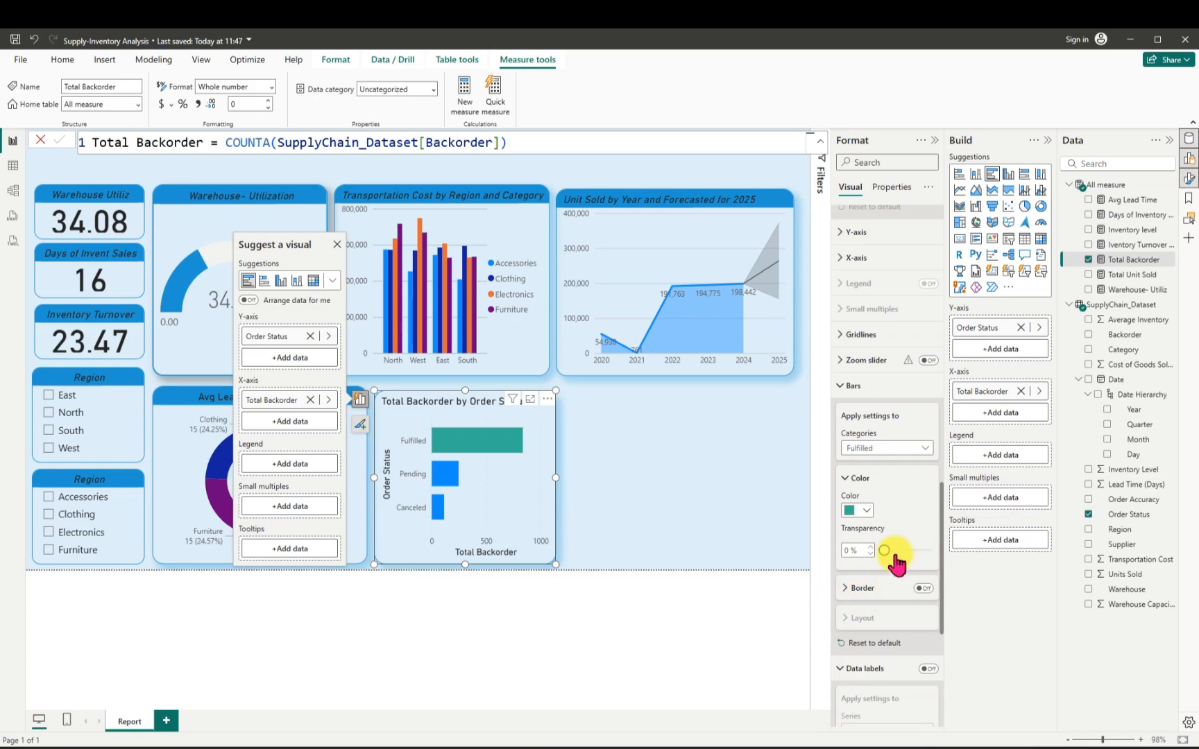
Set the color of the Pending bar to the dark red #a1343c, Theme color 8, 25% darker.
{"action": "left_click", "coordinate": [926, 456]}
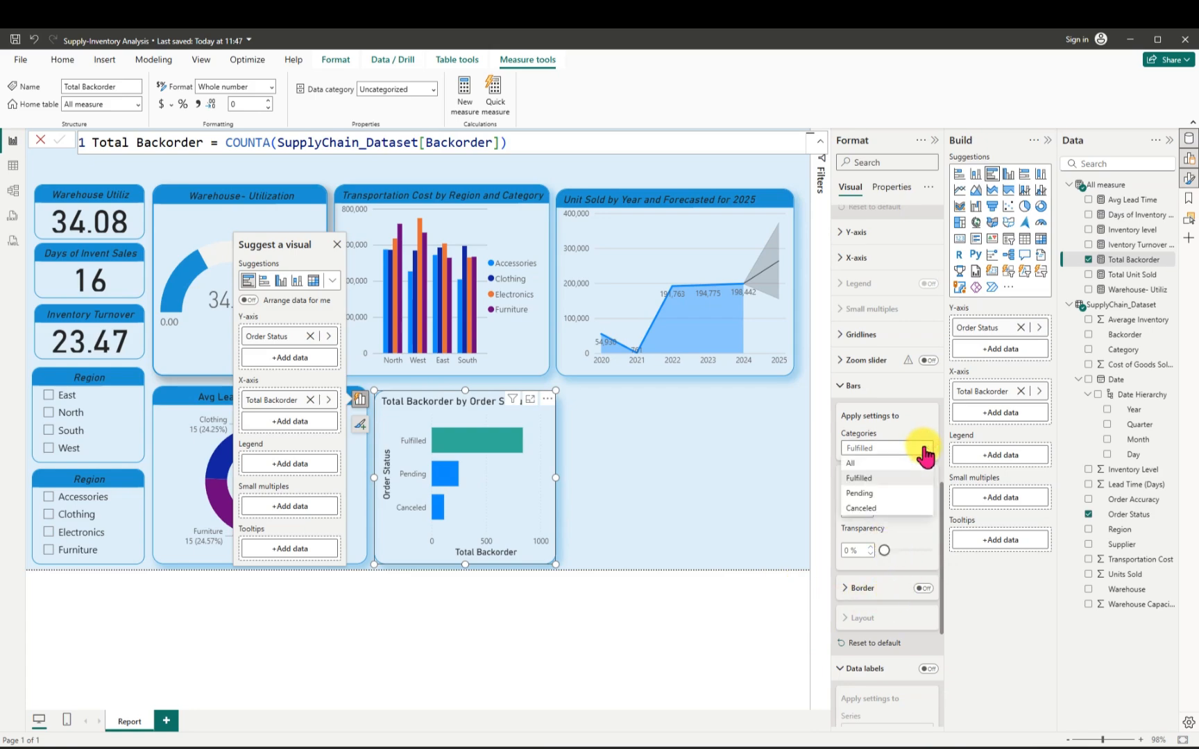
{"action": "left_click", "coordinate": [875, 495]}
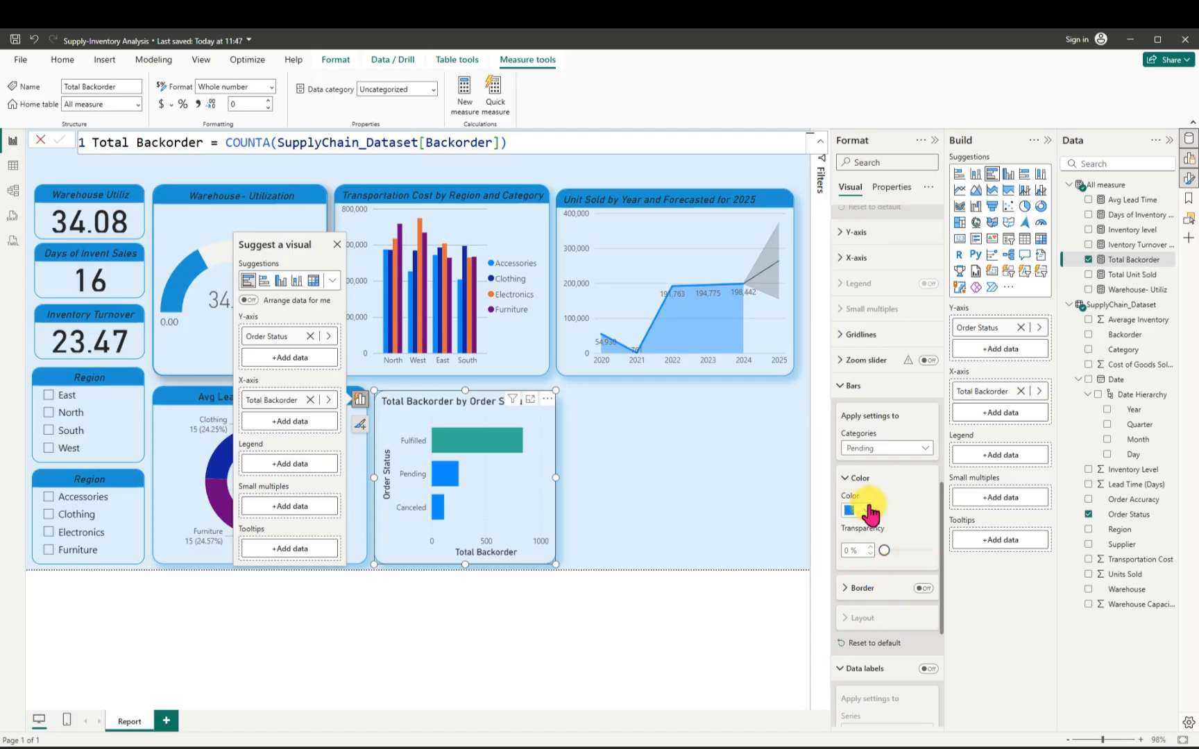
{"action": "left_click", "coordinate": [868, 512]}
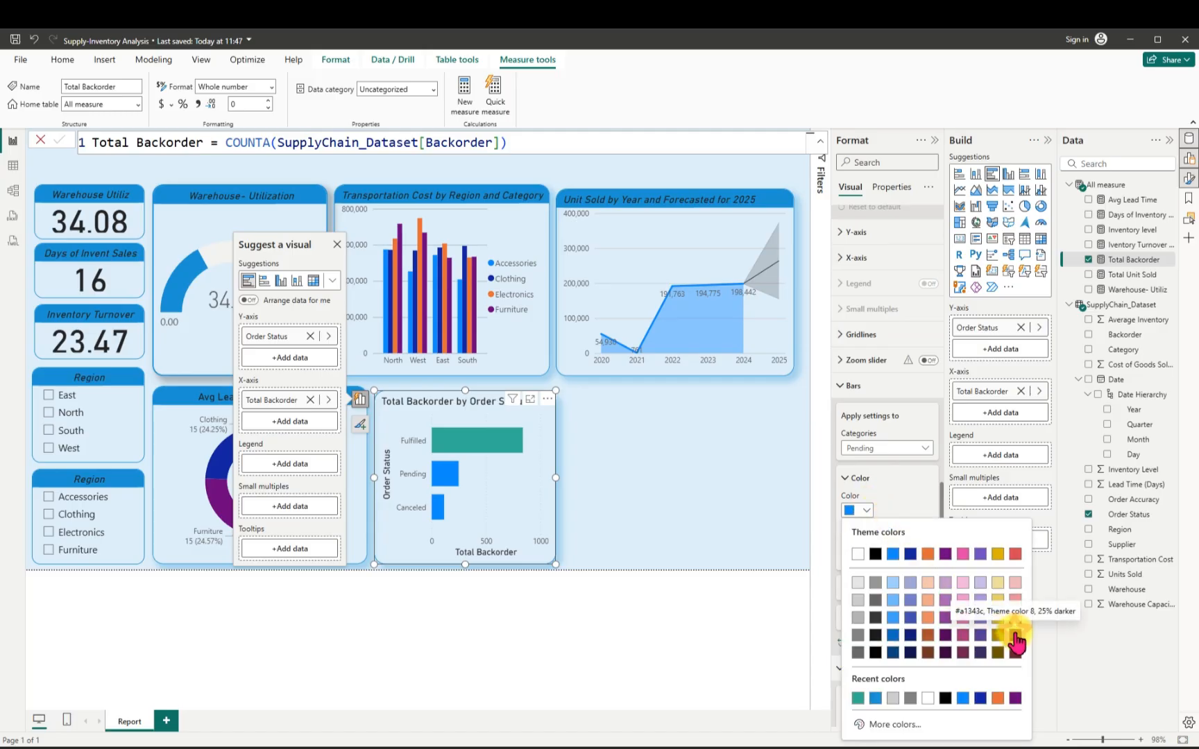
{"action": "left_click", "coordinate": [1016, 644]}
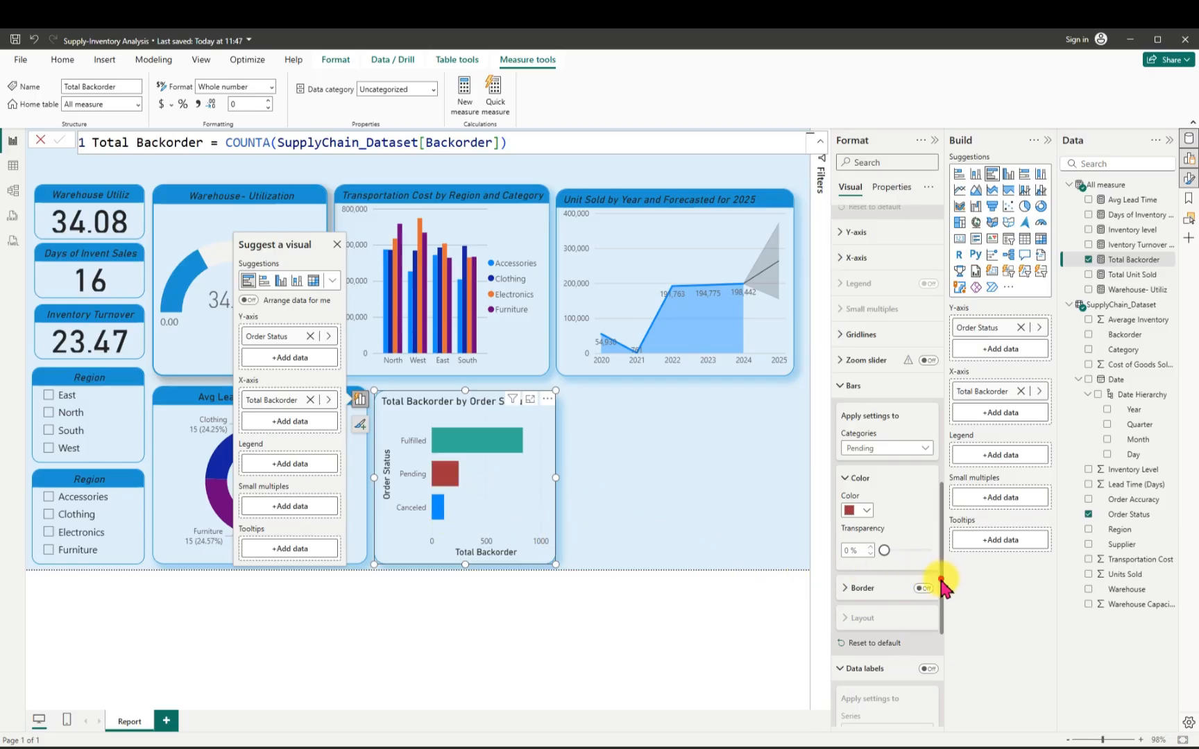
Set the color of the Canceled bar to hex #1E94D2.
{"action": "left_click_drag", "start_coordinate": [942, 583], "coordinate": [939, 610]}
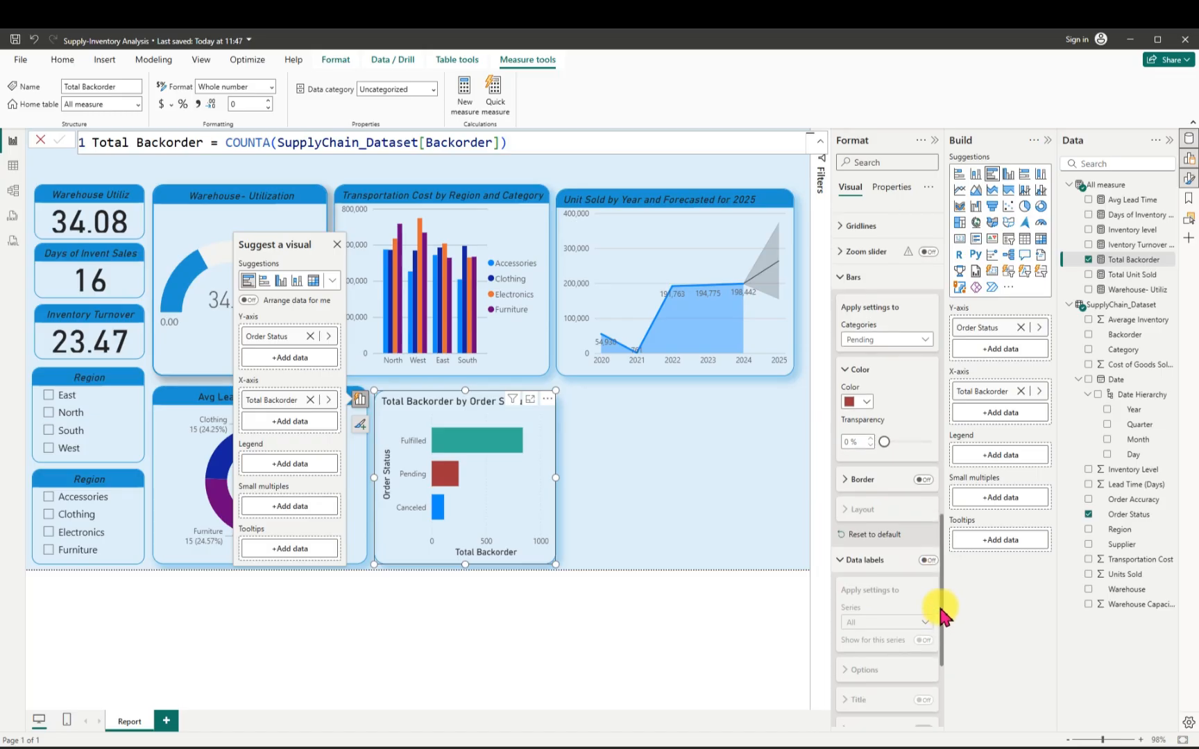
{"action": "left_click", "coordinate": [923, 341]}
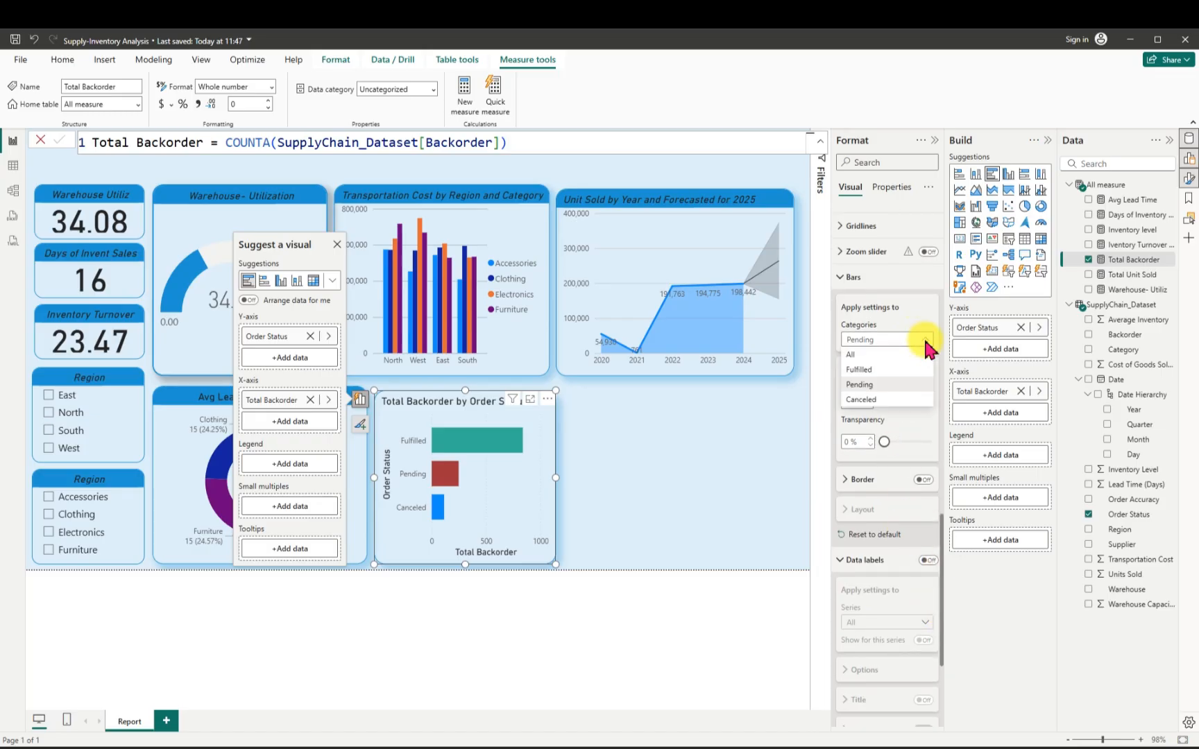
{"action": "left_click", "coordinate": [894, 400]}
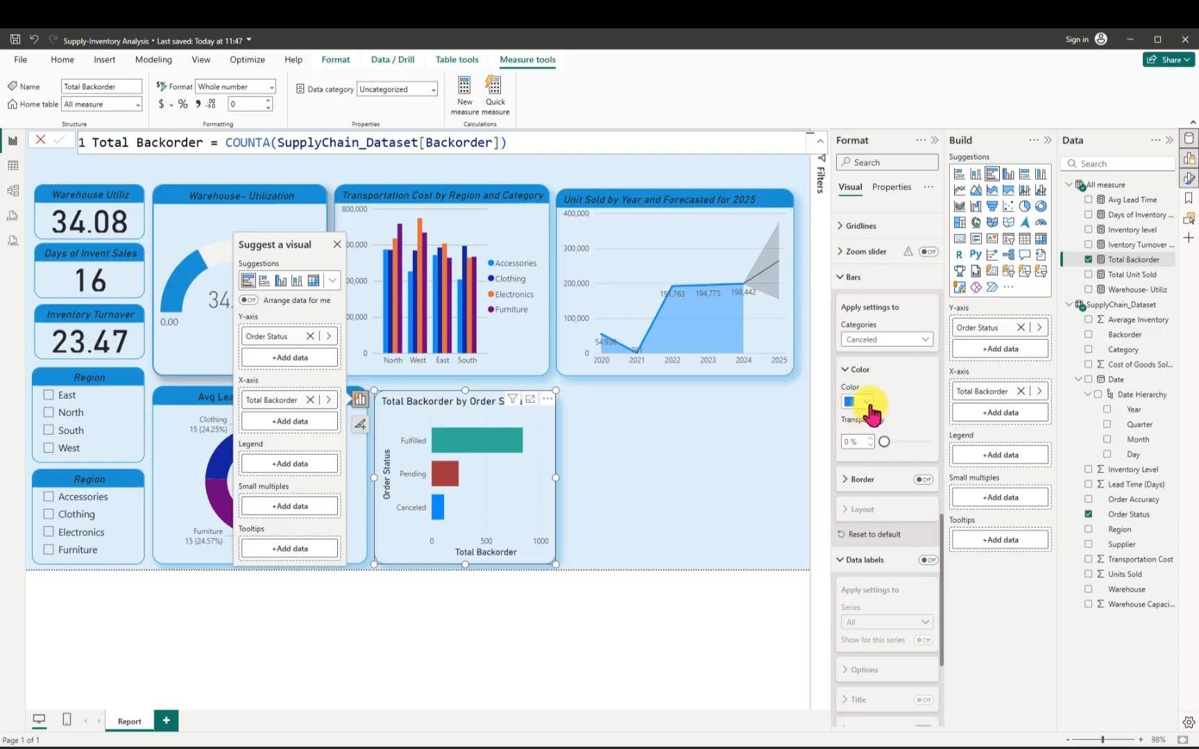
{"action": "left_click", "coordinate": [863, 400]}
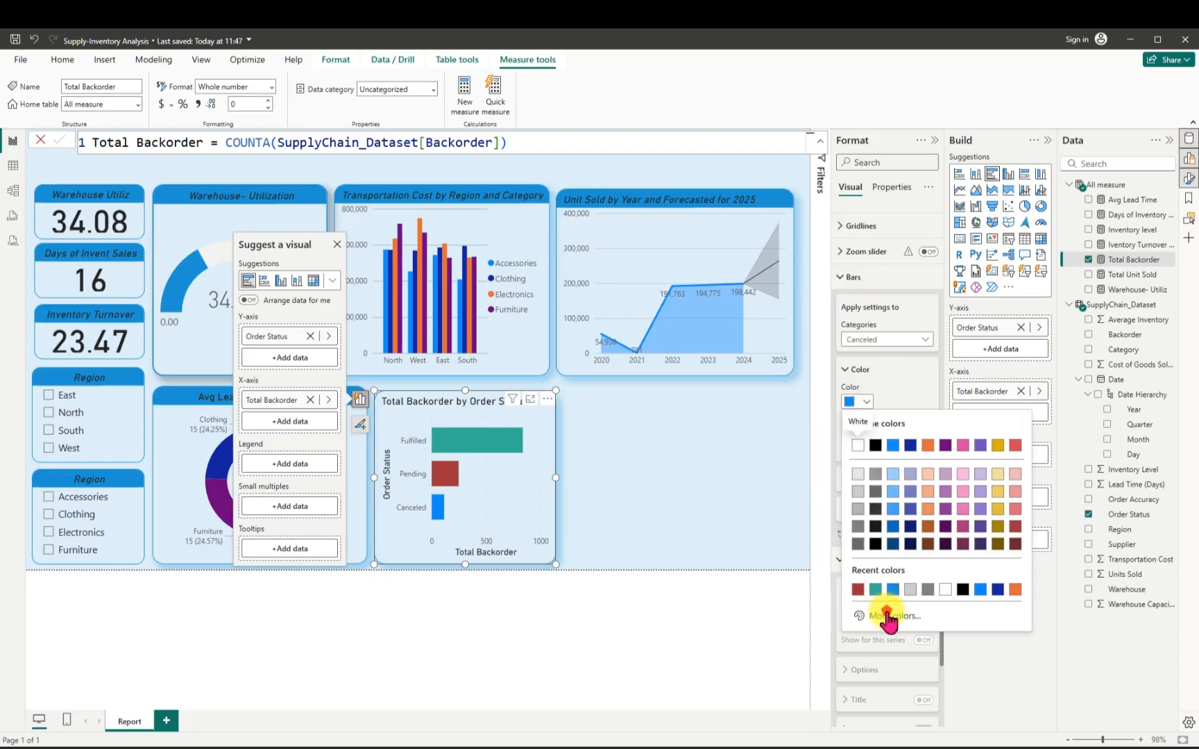
{"action": "left_click", "coordinate": [887, 613]}
{"action": "key", "text": "BackSpace"}
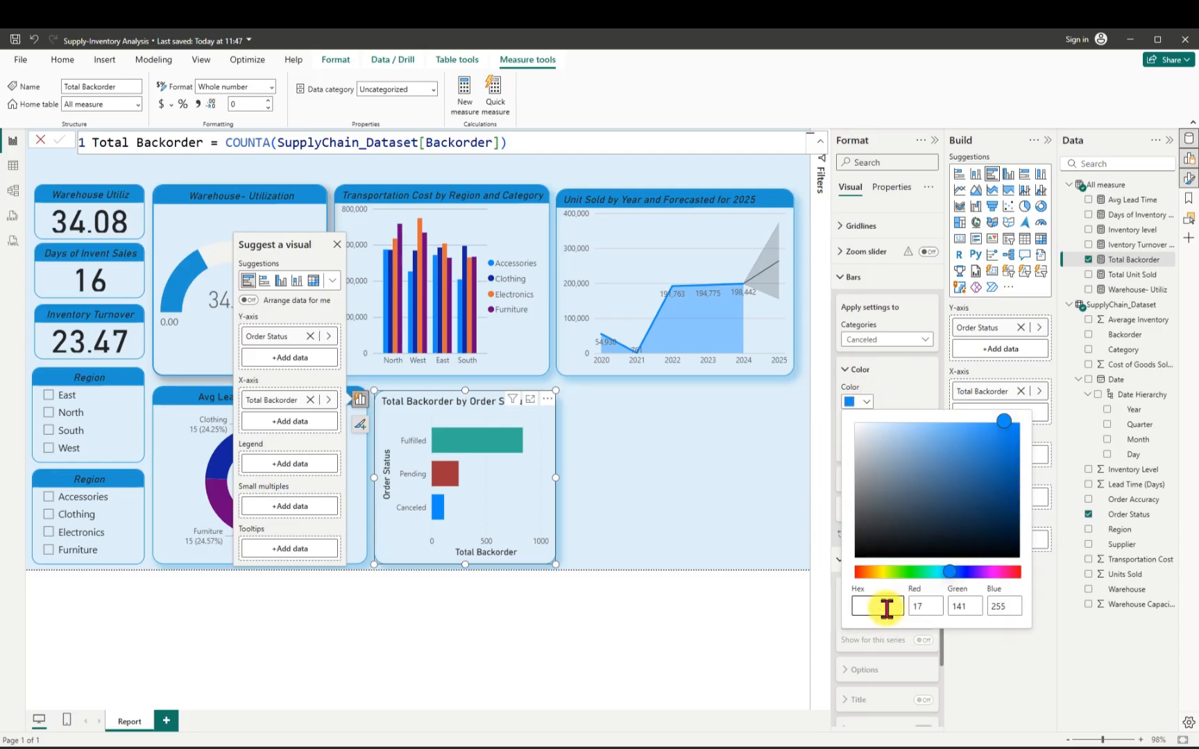
{"action": "type", "text": "#1E94D2"}
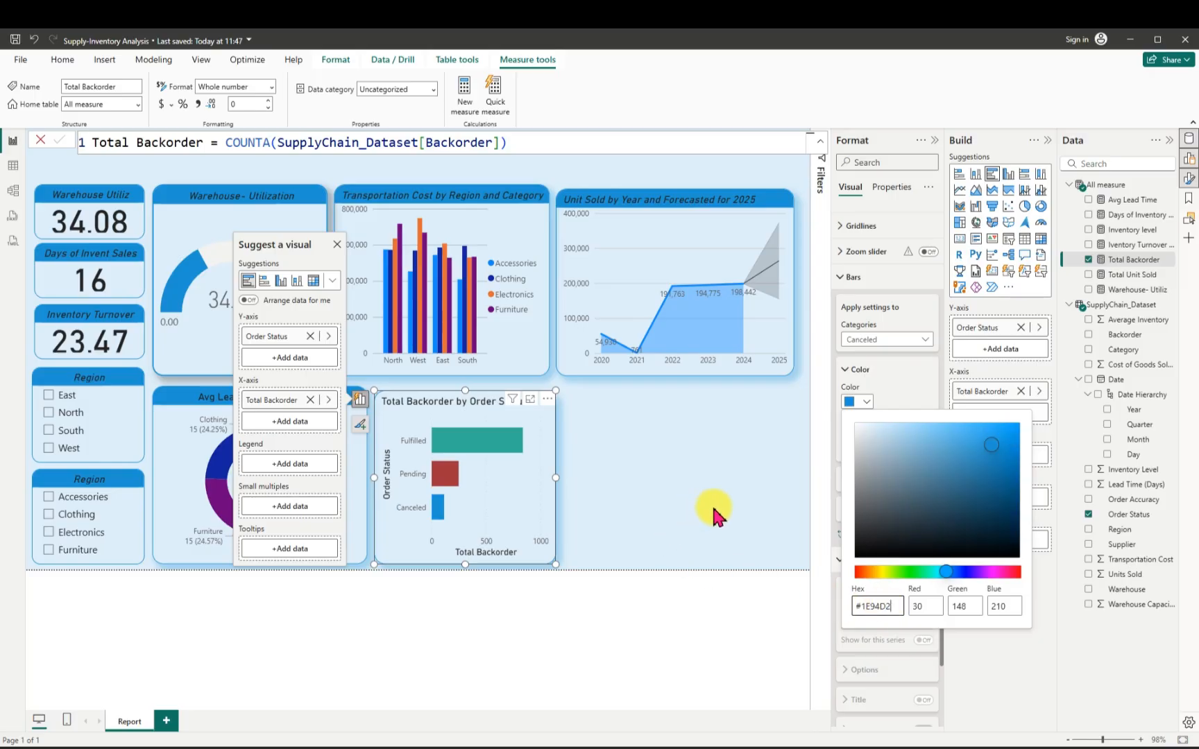
{"action": "left_click", "coordinate": [820, 492]}
{"action": "left_click", "coordinate": [880, 390]}
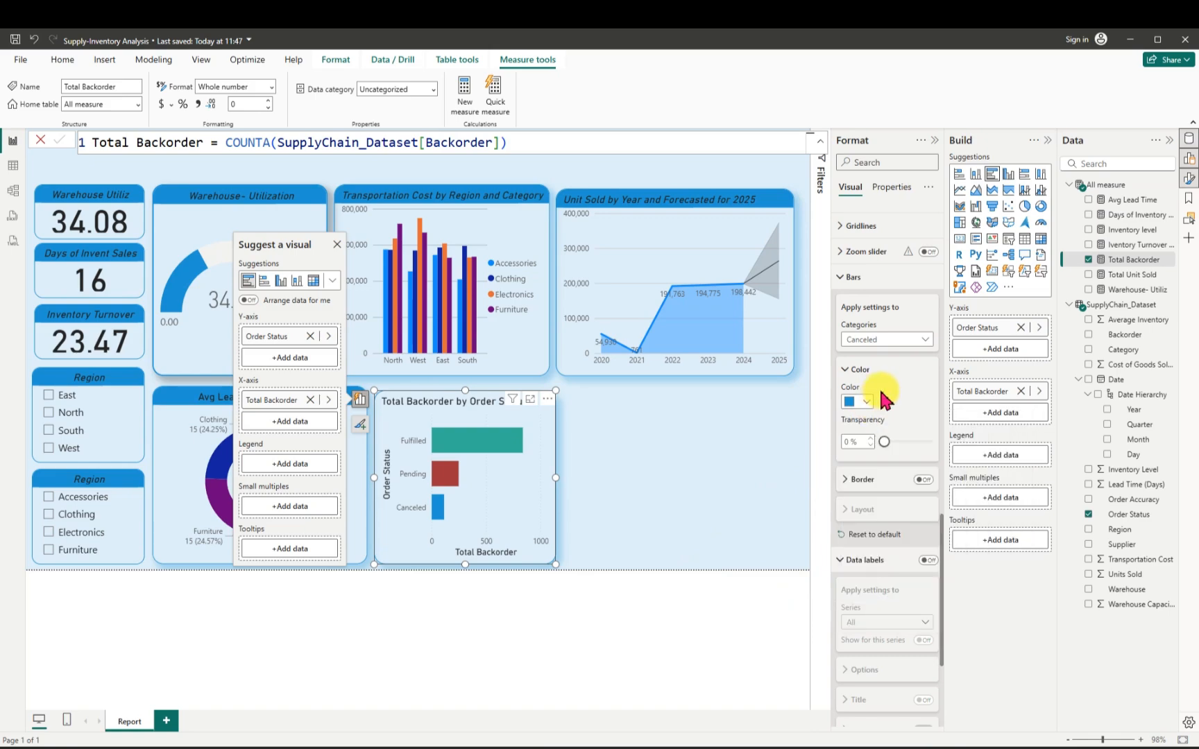
Give the bar chart's title a background color of hex #1E94D2 and center it horizontally.
{"action": "scroll", "coordinate": [907, 393], "scroll_direction": "up", "scroll_amount": 15}
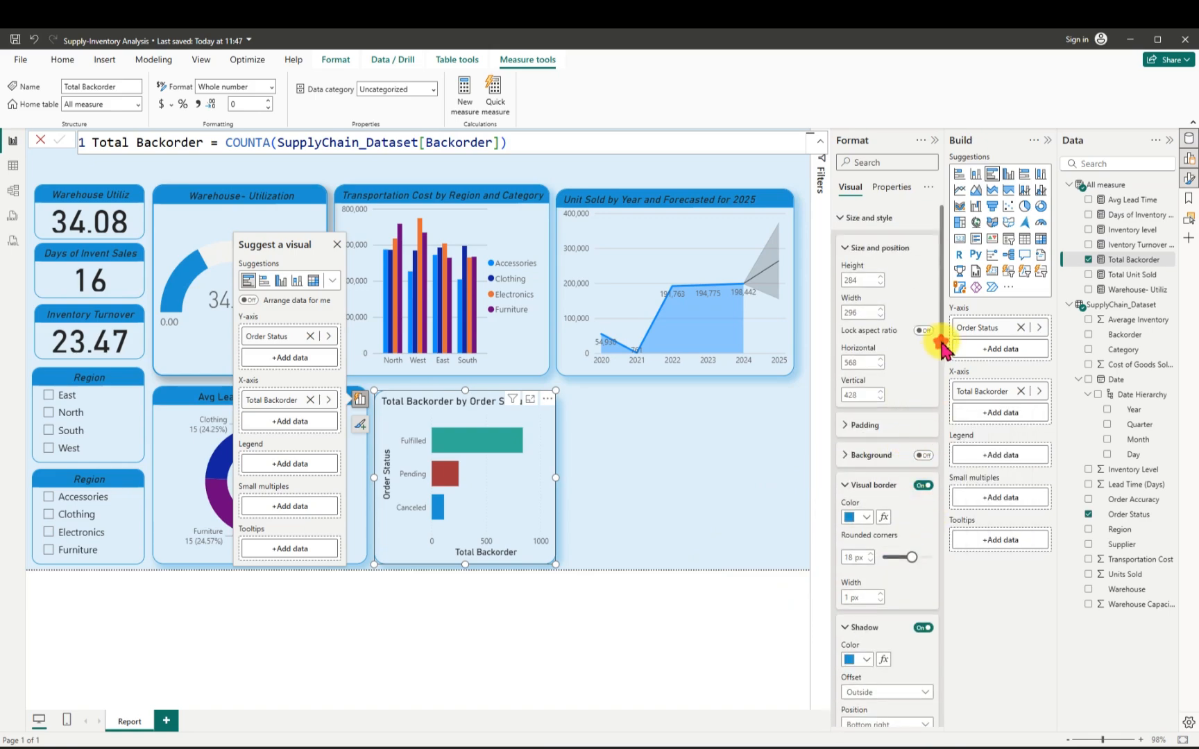
{"action": "scroll", "coordinate": [942, 330], "scroll_direction": "down", "scroll_amount": 3}
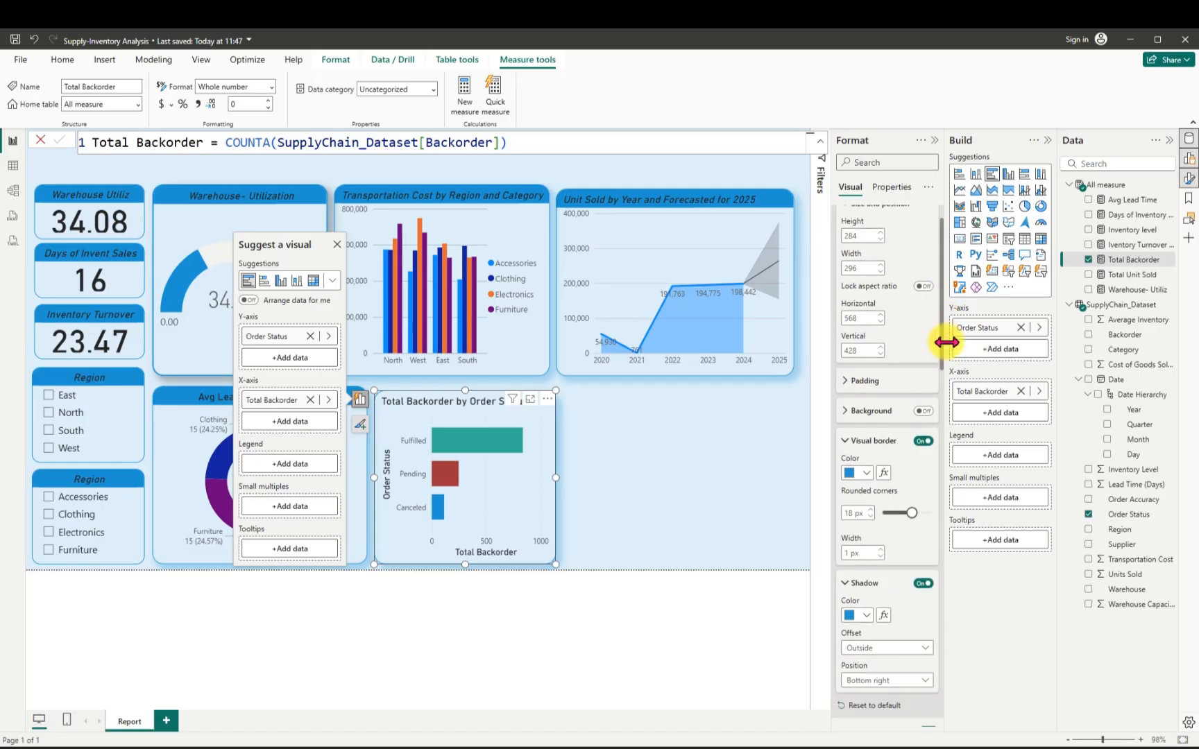
{"action": "scroll", "coordinate": [947, 354], "scroll_direction": "down", "scroll_amount": 10}
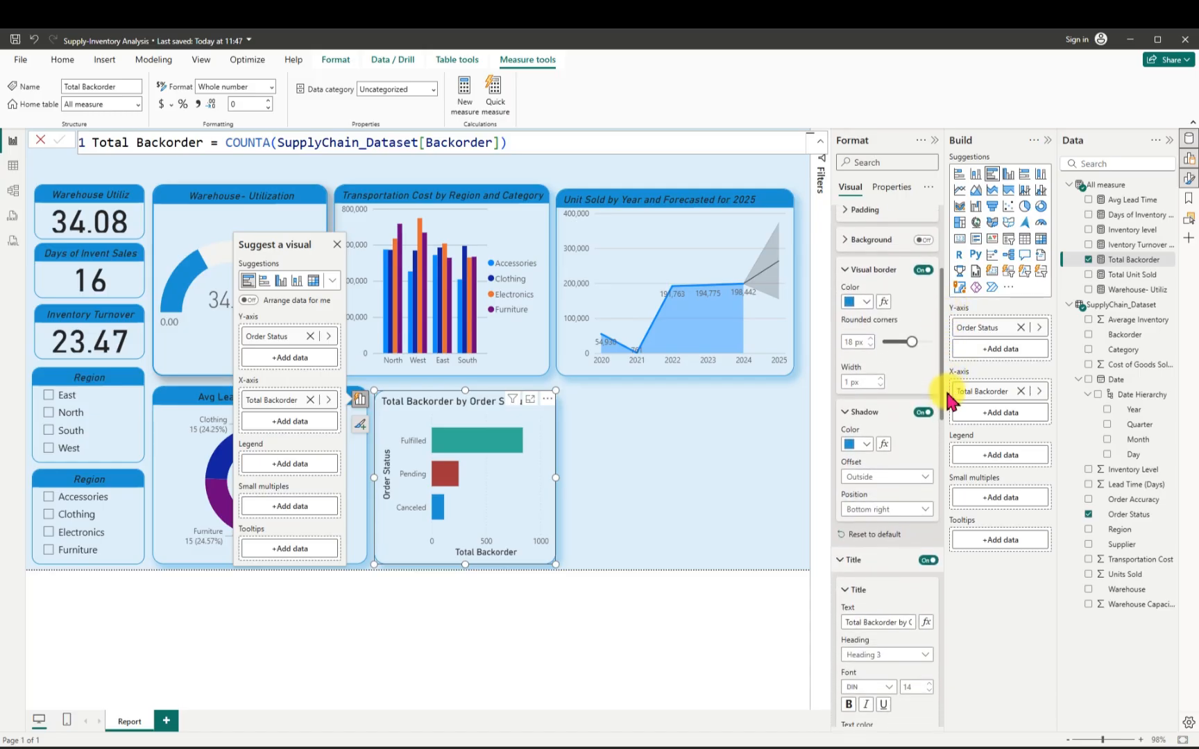
{"action": "scroll", "coordinate": [950, 458], "scroll_direction": "down", "scroll_amount": 3}
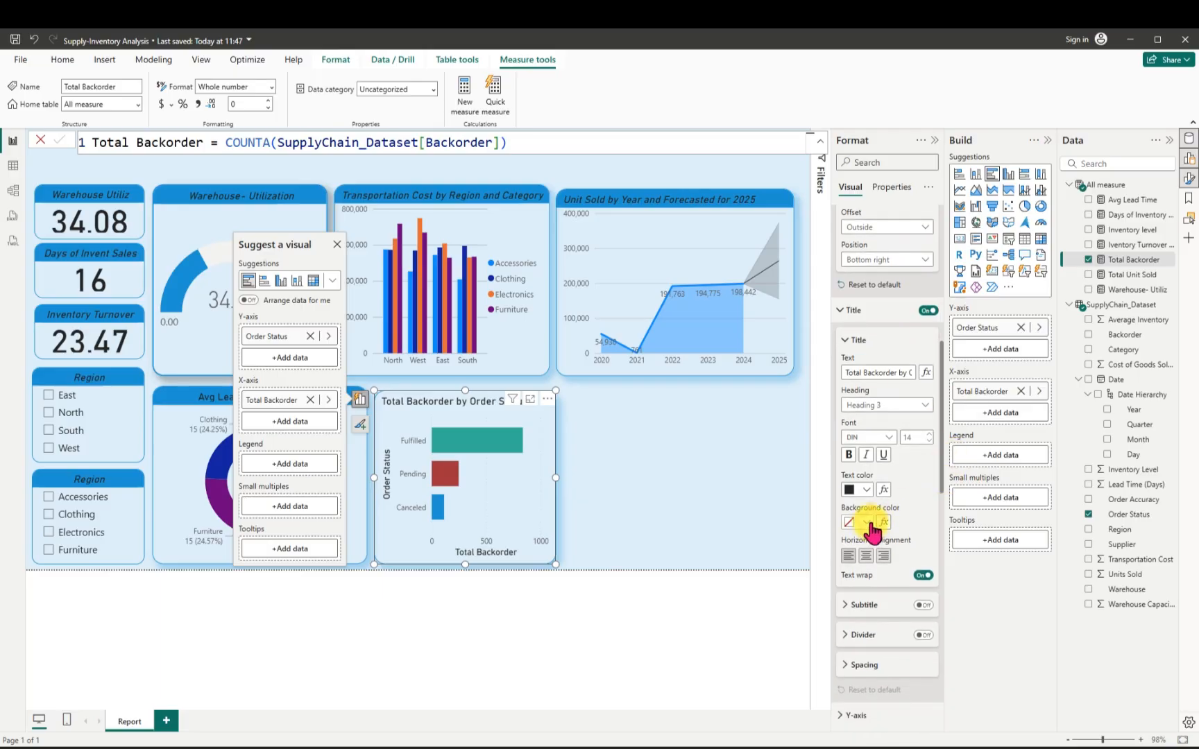
{"action": "left_click", "coordinate": [869, 524]}
{"action": "left_click", "coordinate": [890, 497]}
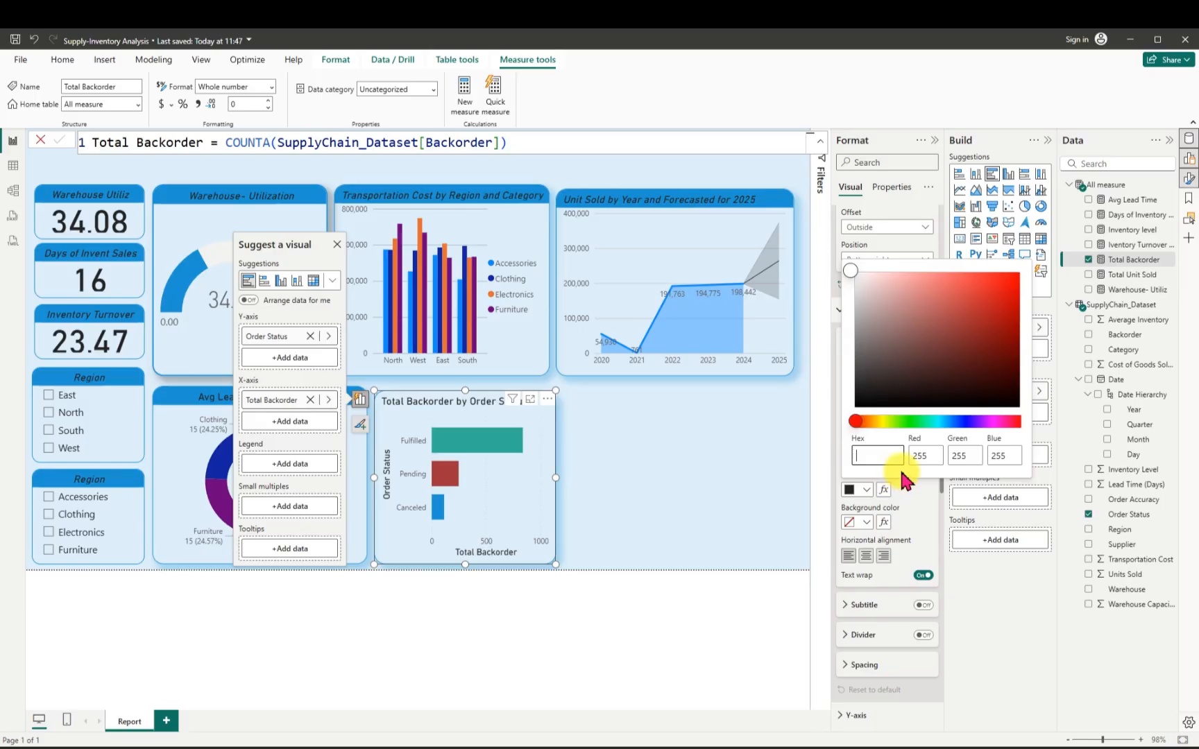
{"action": "type", "text": "#1E94D2"}
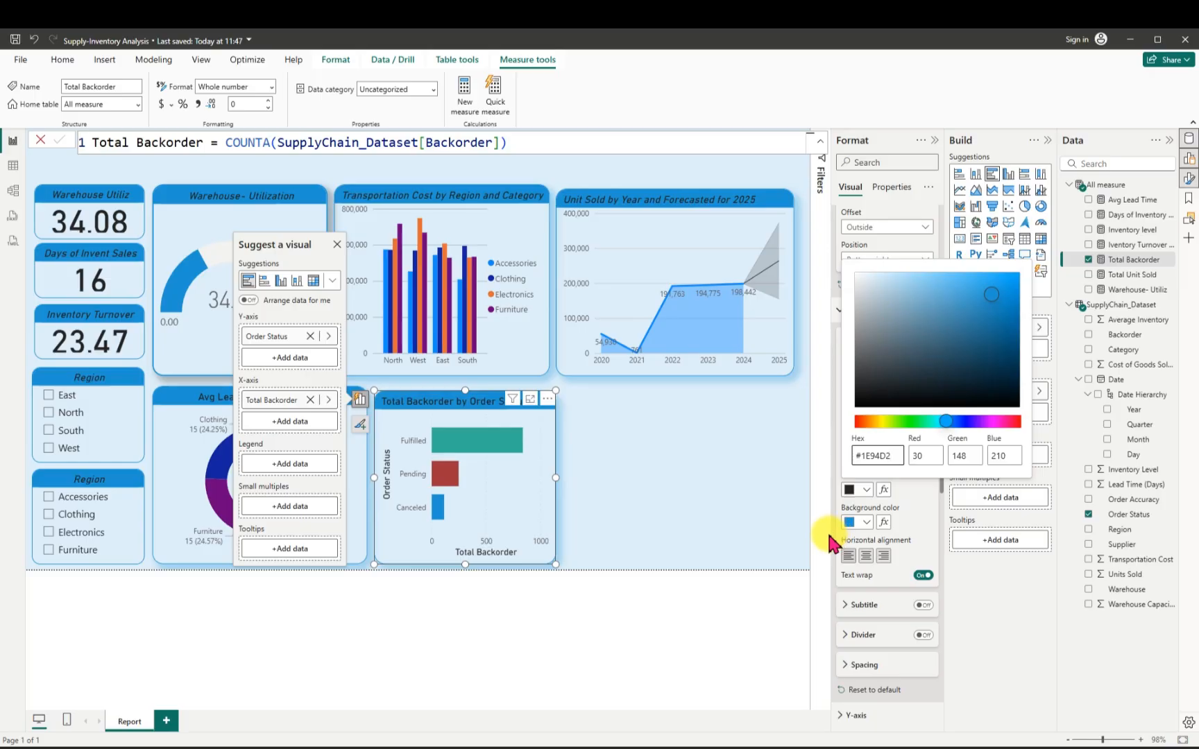
{"action": "left_click", "coordinate": [868, 555]}
{"action": "left_click", "coordinate": [867, 557]}
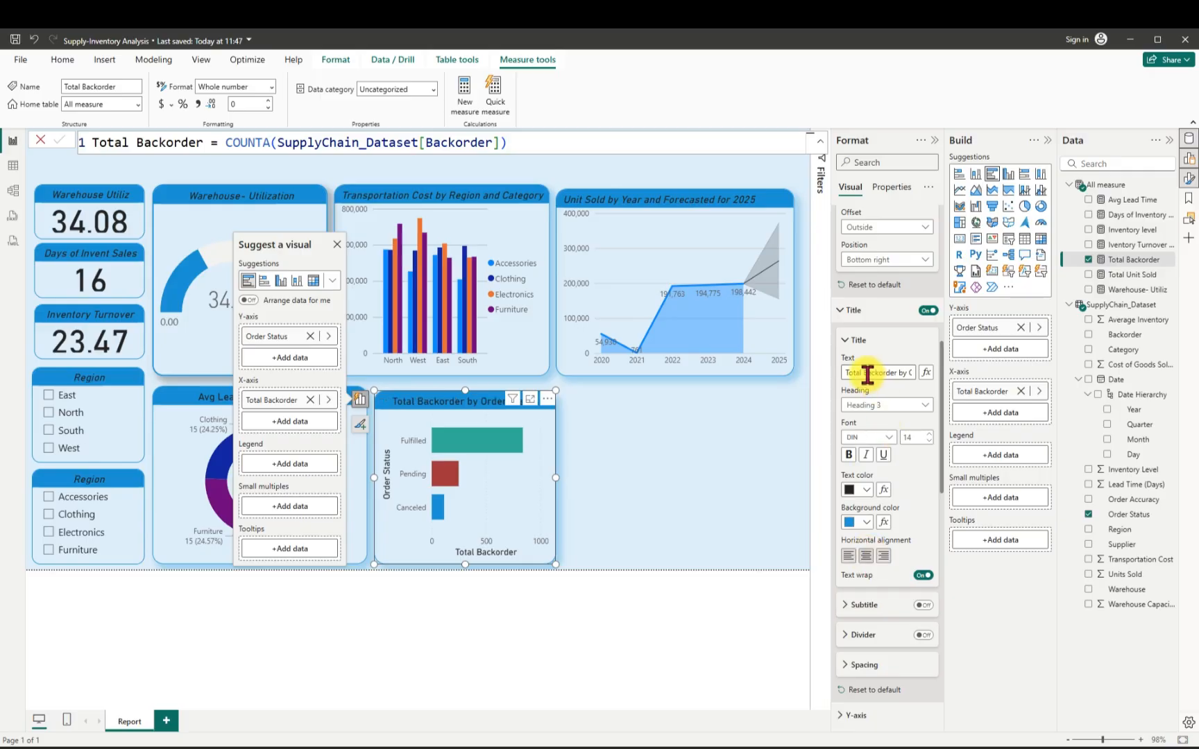
Shorten the bar chart's title to "Backorder by Order Status" and italicize it.
{"action": "left_click", "coordinate": [864, 373]}
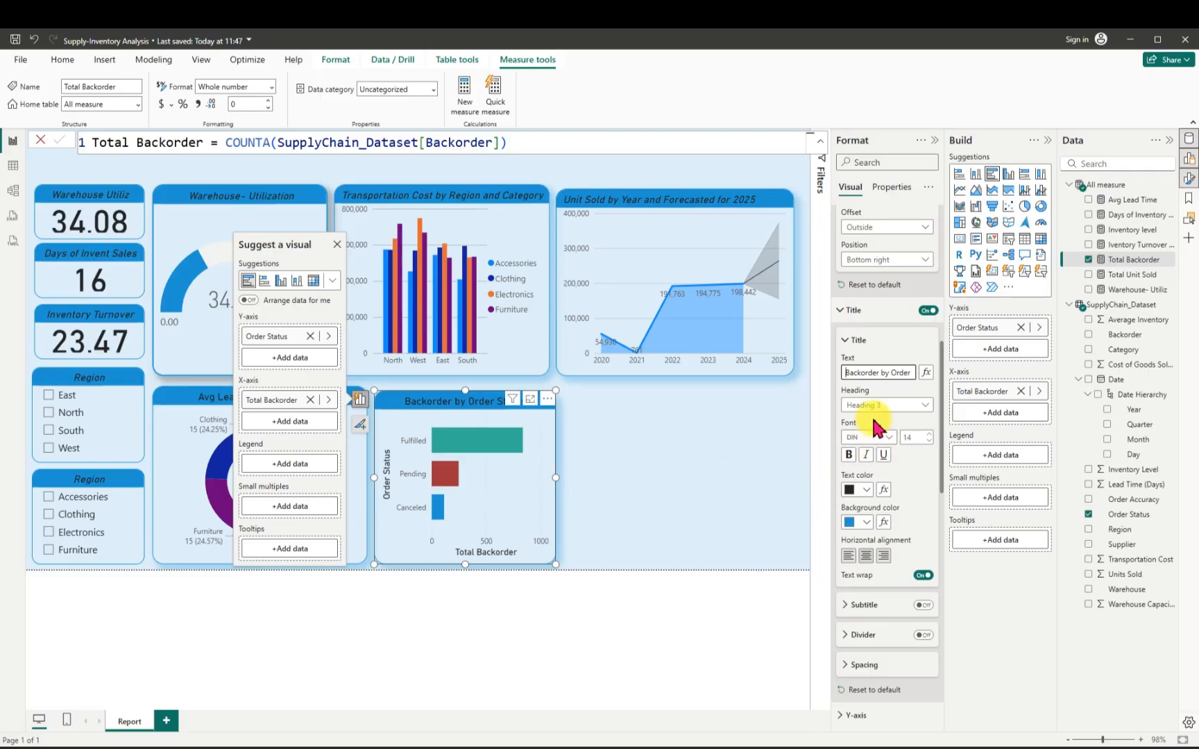
{"action": "left_click", "coordinate": [866, 452]}
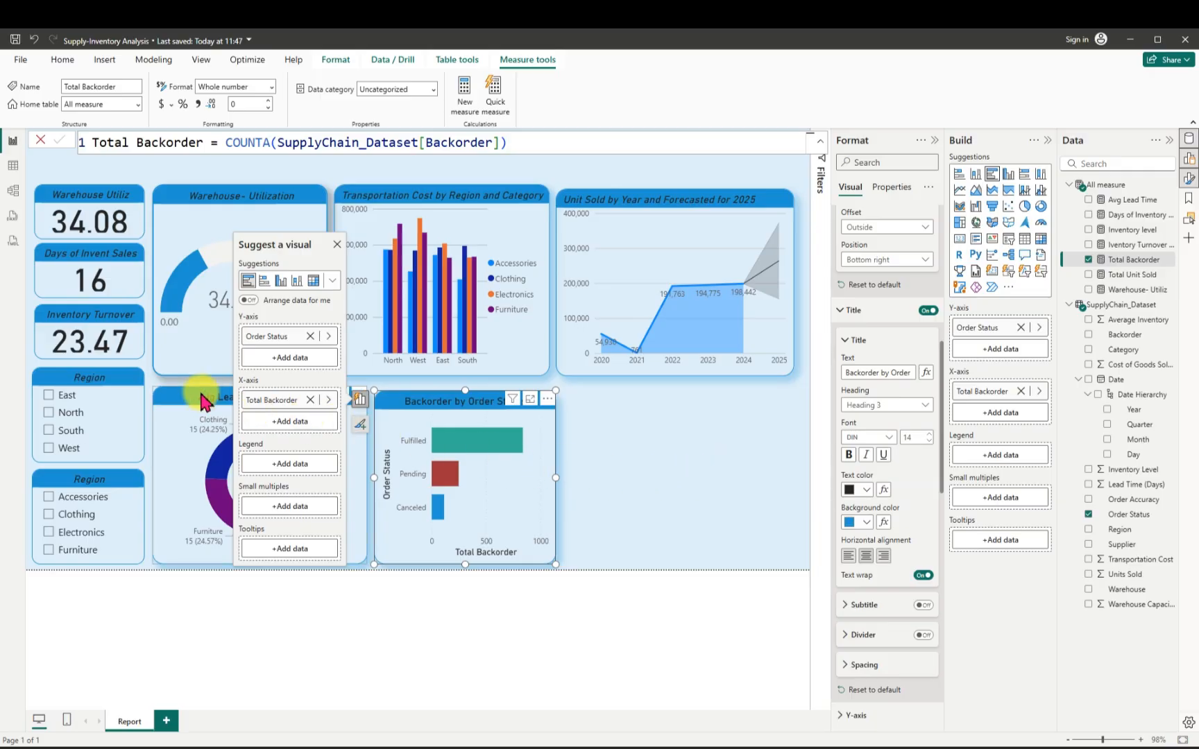
Italicize the Avg Lead Time by Category donut chart's title and set its text color to white.
{"action": "left_click", "coordinate": [203, 401]}
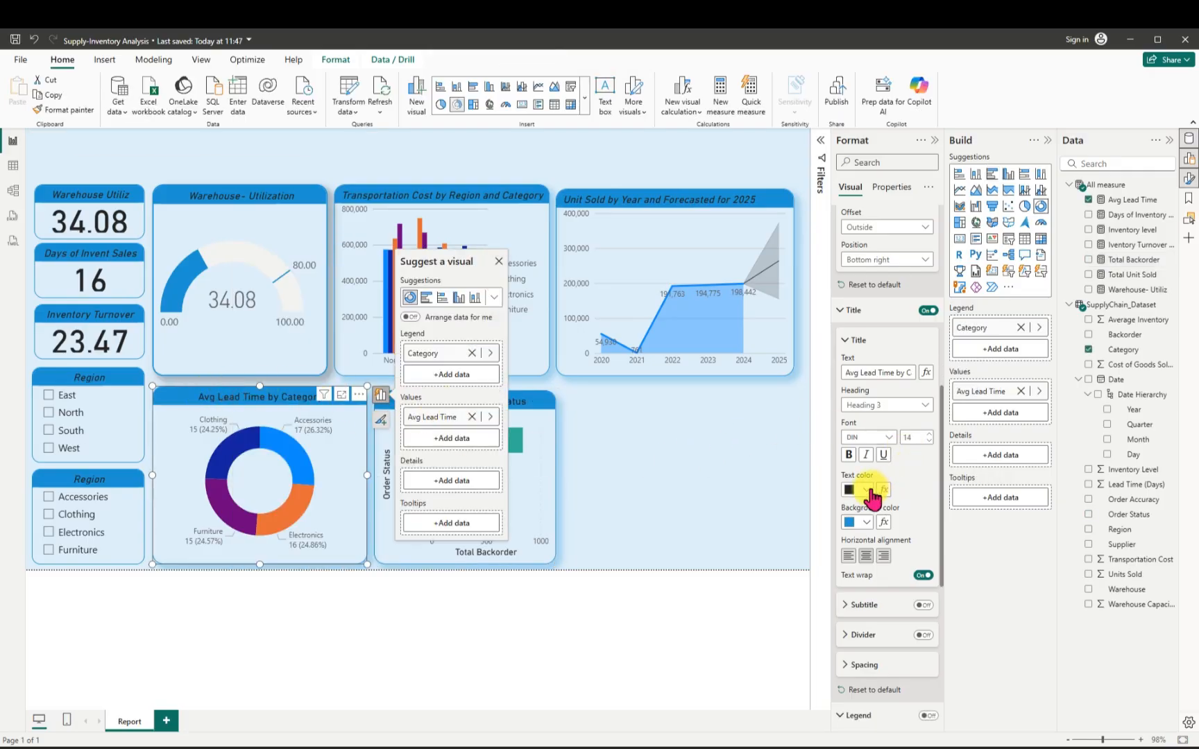
{"action": "left_click", "coordinate": [867, 455]}
{"action": "left_click", "coordinate": [865, 489]}
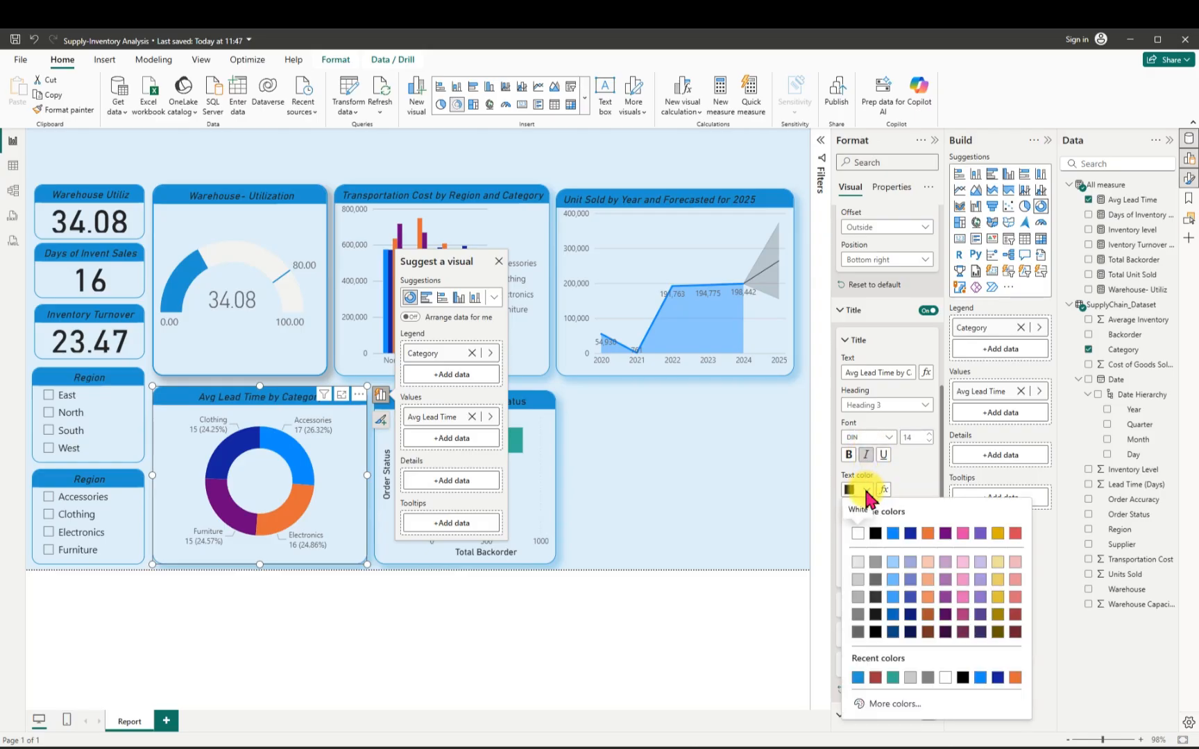
{"action": "left_click", "coordinate": [857, 533]}
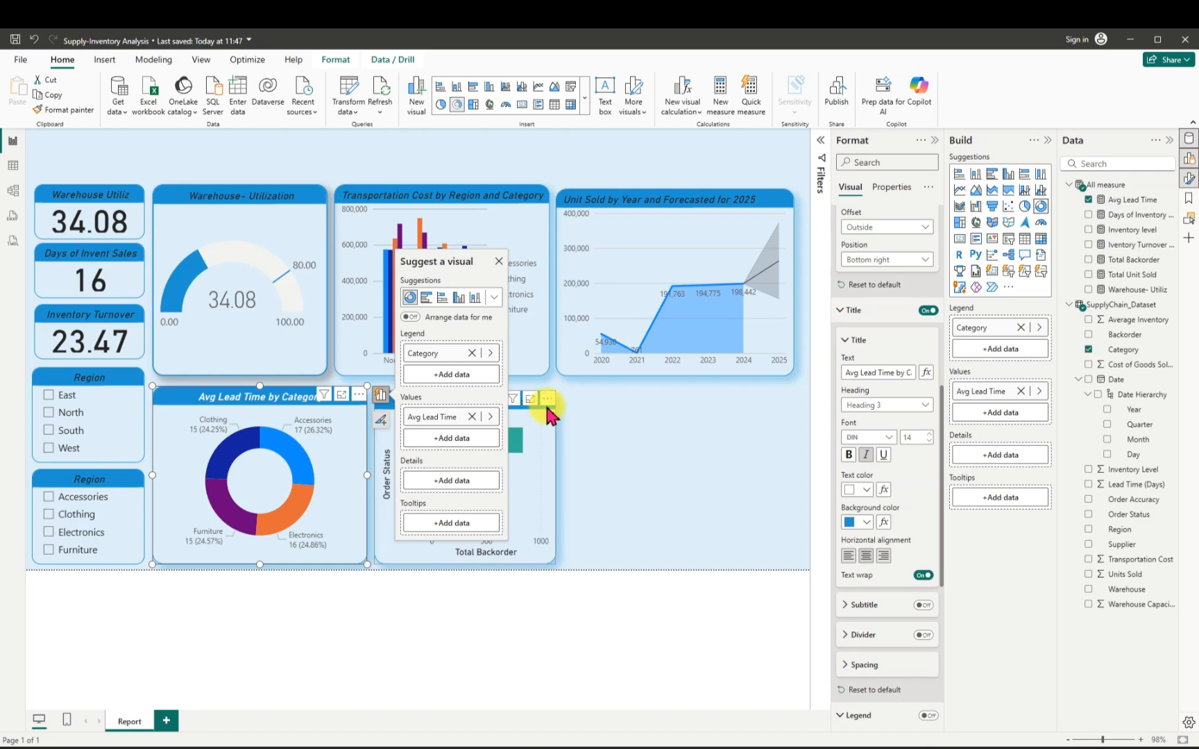
Set the title text of the Backorder by Order Status bar chart to white.
{"action": "left_click", "coordinate": [548, 410]}
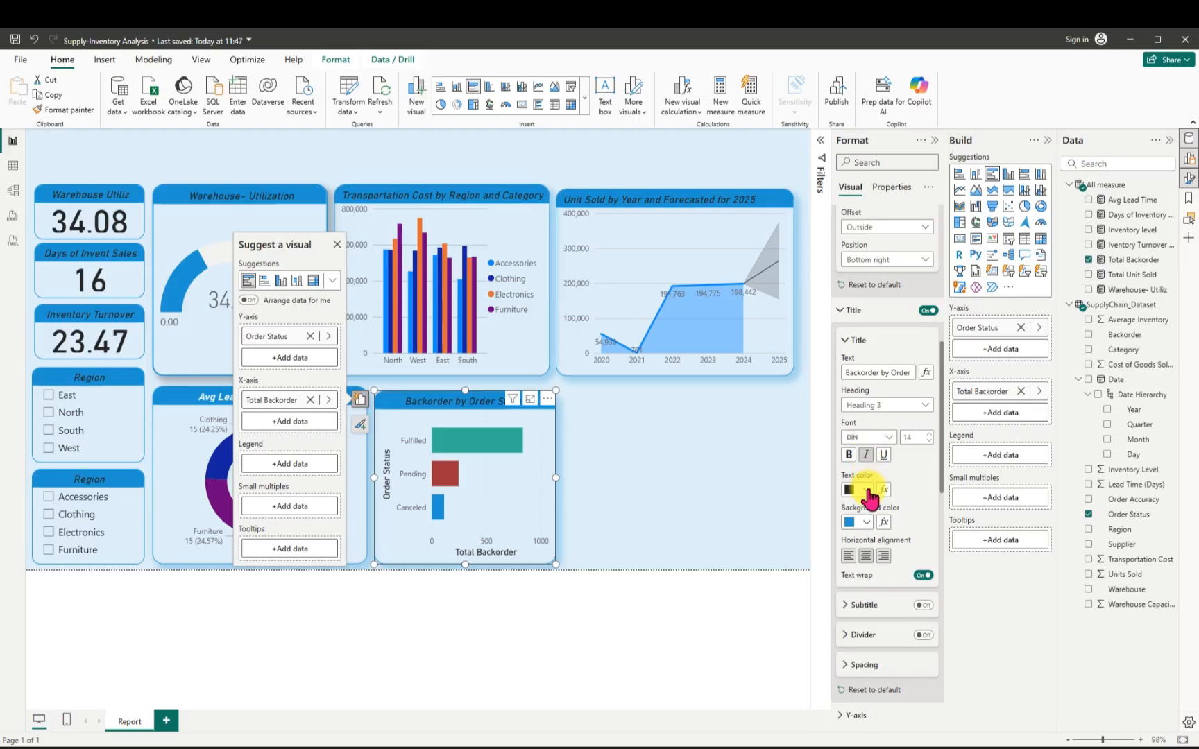
{"action": "left_click", "coordinate": [866, 490]}
{"action": "left_click", "coordinate": [860, 534]}
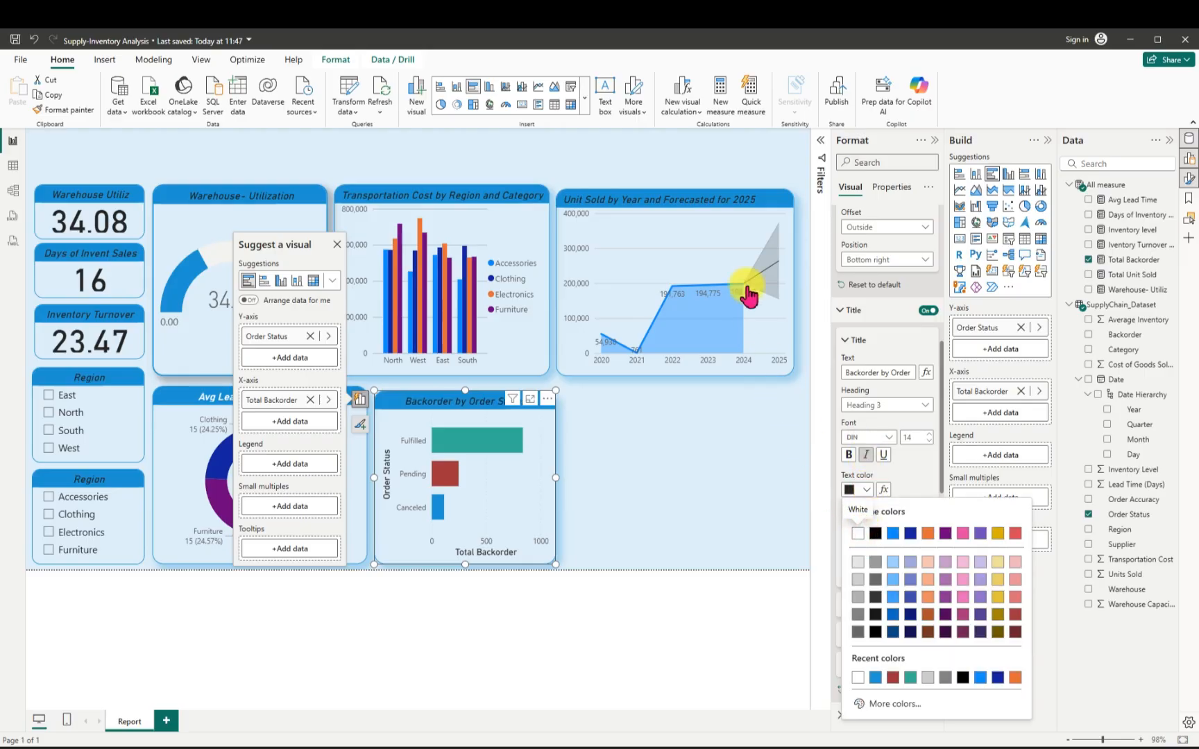
Set the title text to white on the Unit Sold forecast chart and the Transportation Cost by Region and Category chart.
{"action": "left_click", "coordinate": [645, 205]}
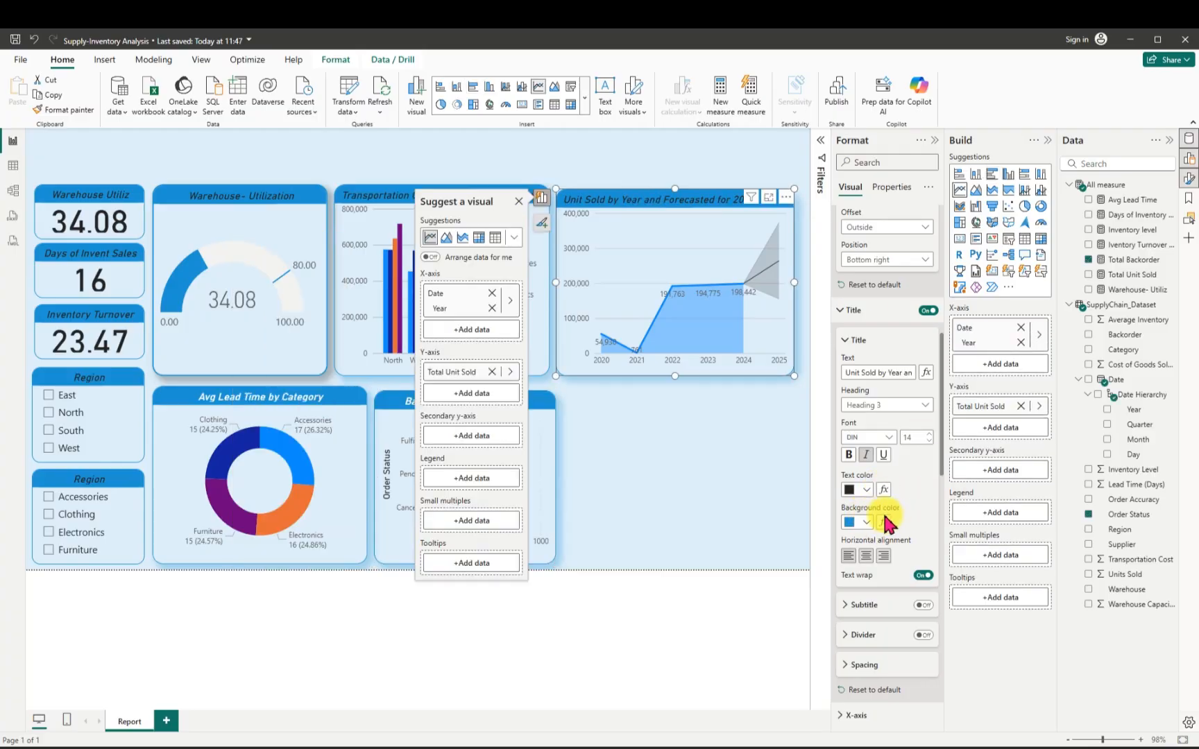
{"action": "left_click", "coordinate": [867, 489]}
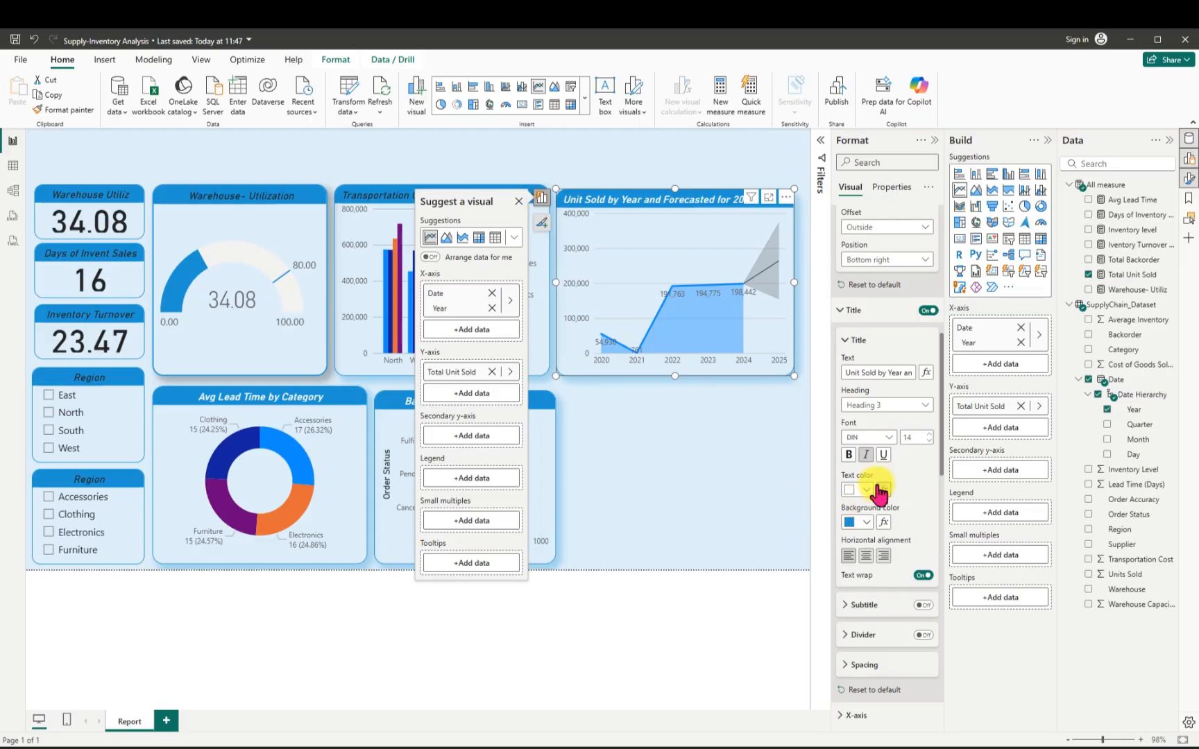
{"action": "left_click", "coordinate": [378, 195]}
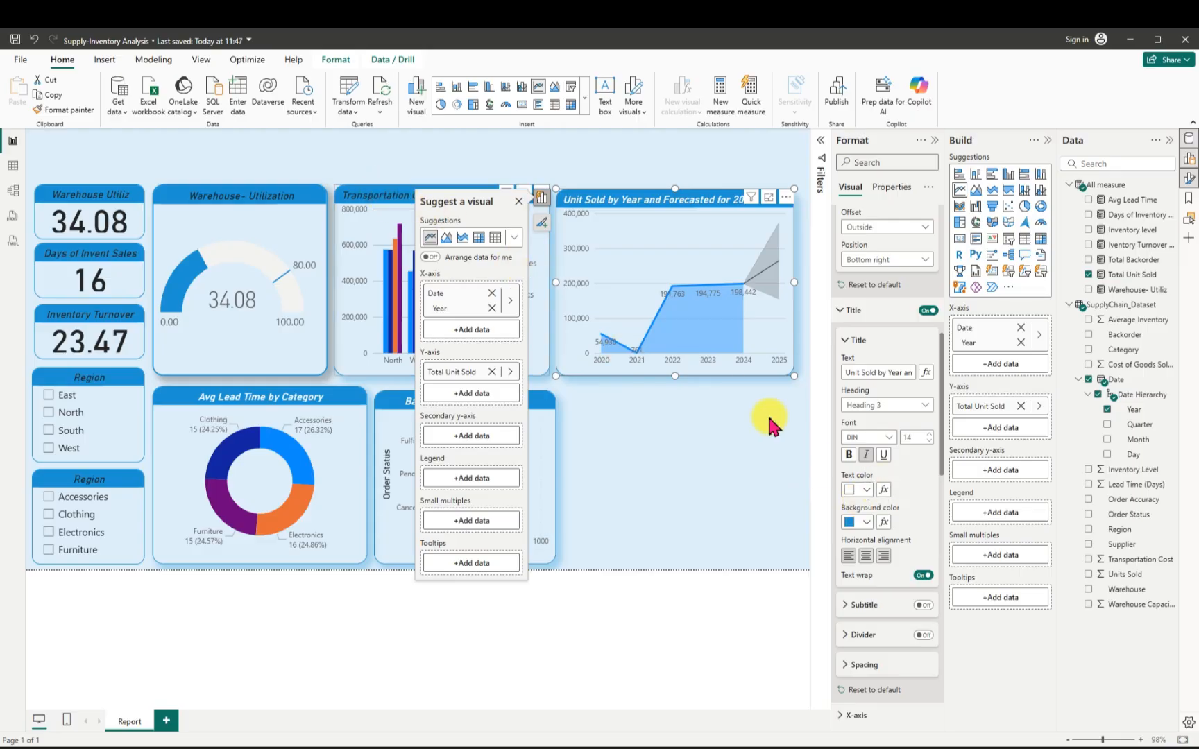
{"action": "left_click", "coordinate": [866, 491]}
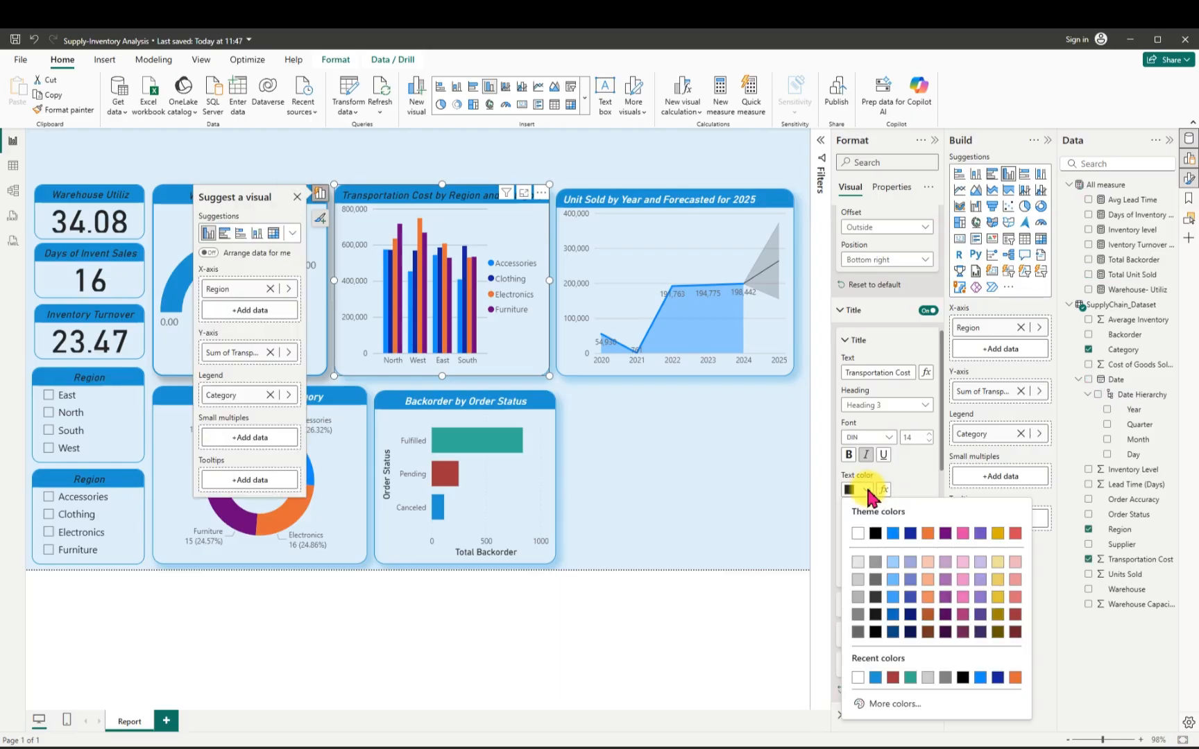
{"action": "left_click", "coordinate": [858, 534]}
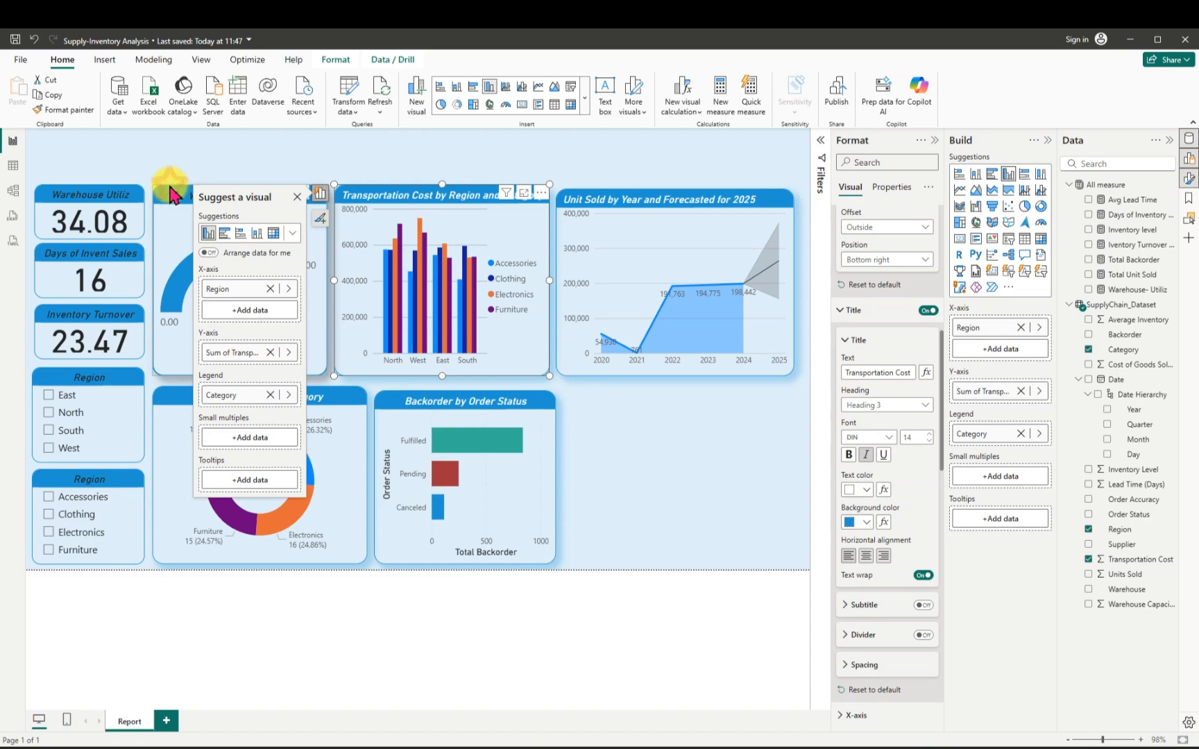
Set the title text of the Warehouse- Utilization gauge to white.
{"action": "left_click", "coordinate": [171, 190]}
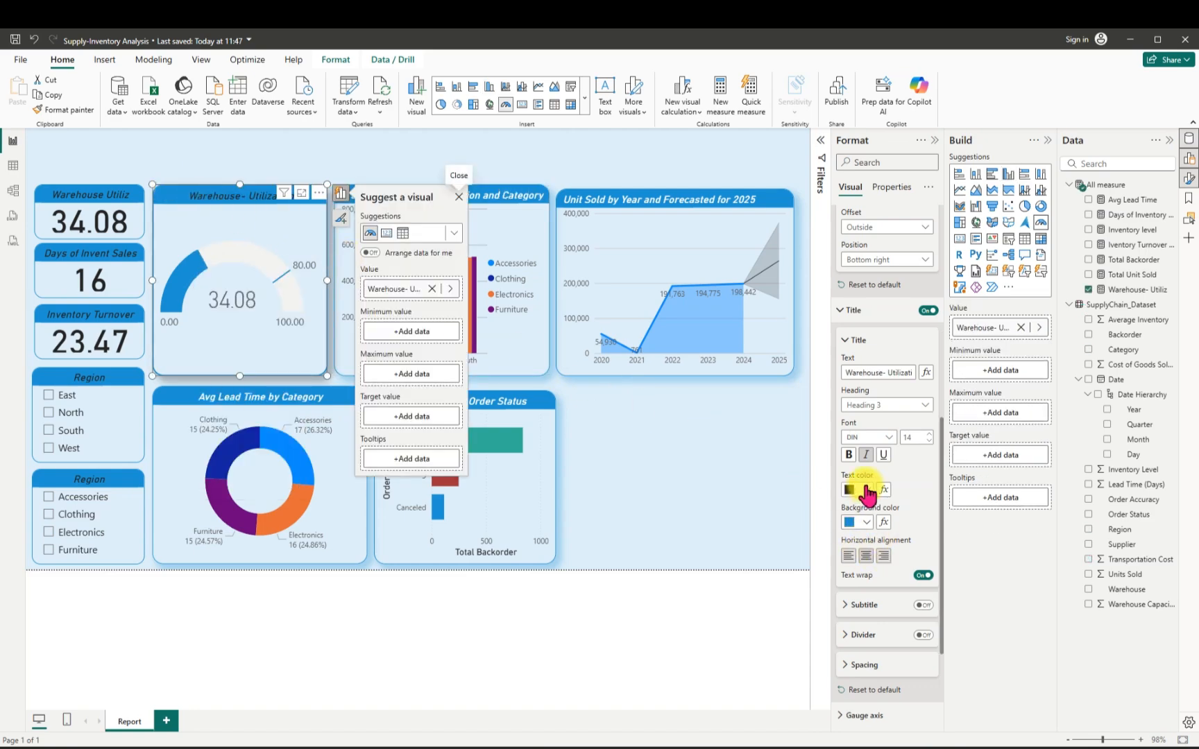
{"action": "left_click", "coordinate": [867, 492]}
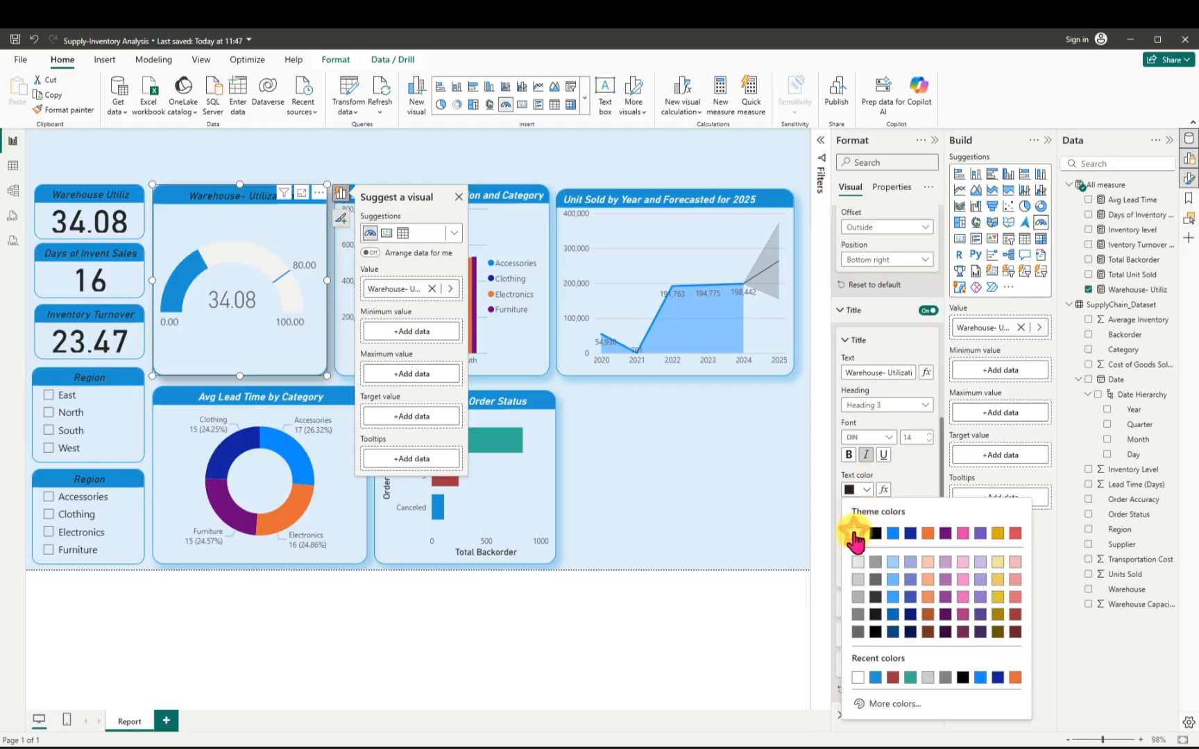
{"action": "left_click", "coordinate": [851, 532]}
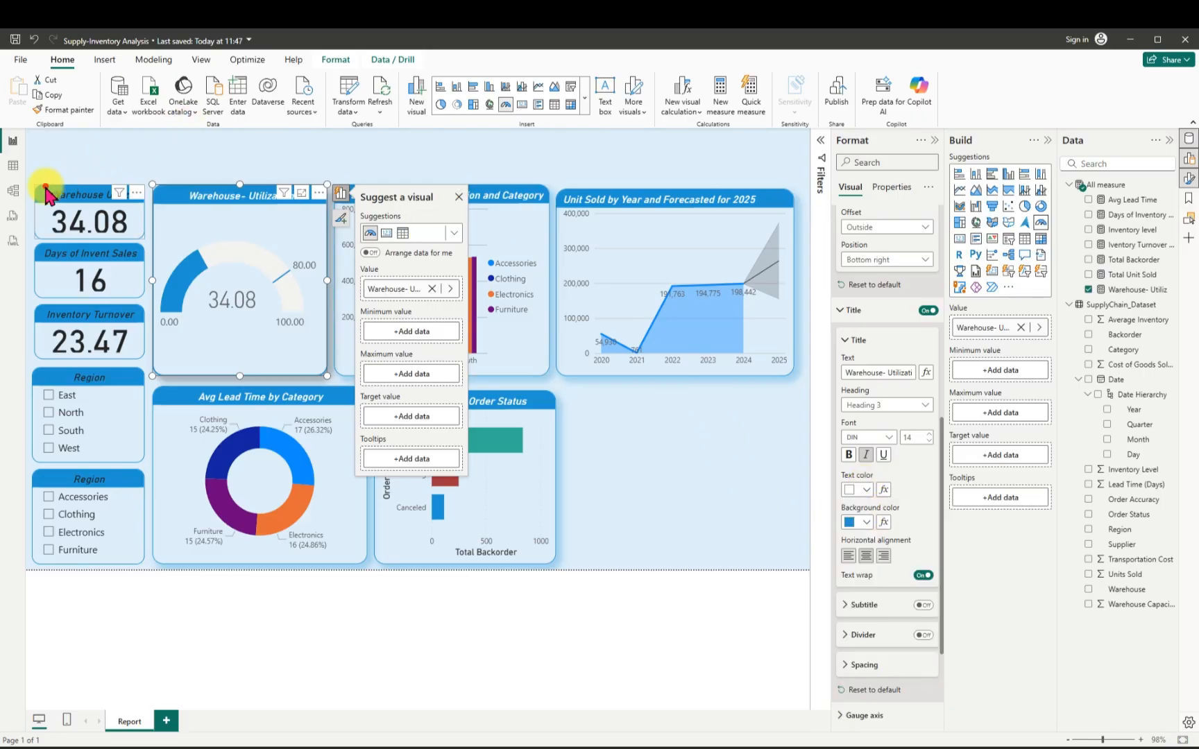
Set the title text of the Warehouse Utiliz, Days of Invent Sales and Inventory Turnover cards to white.
{"action": "left_click", "coordinate": [48, 196]}
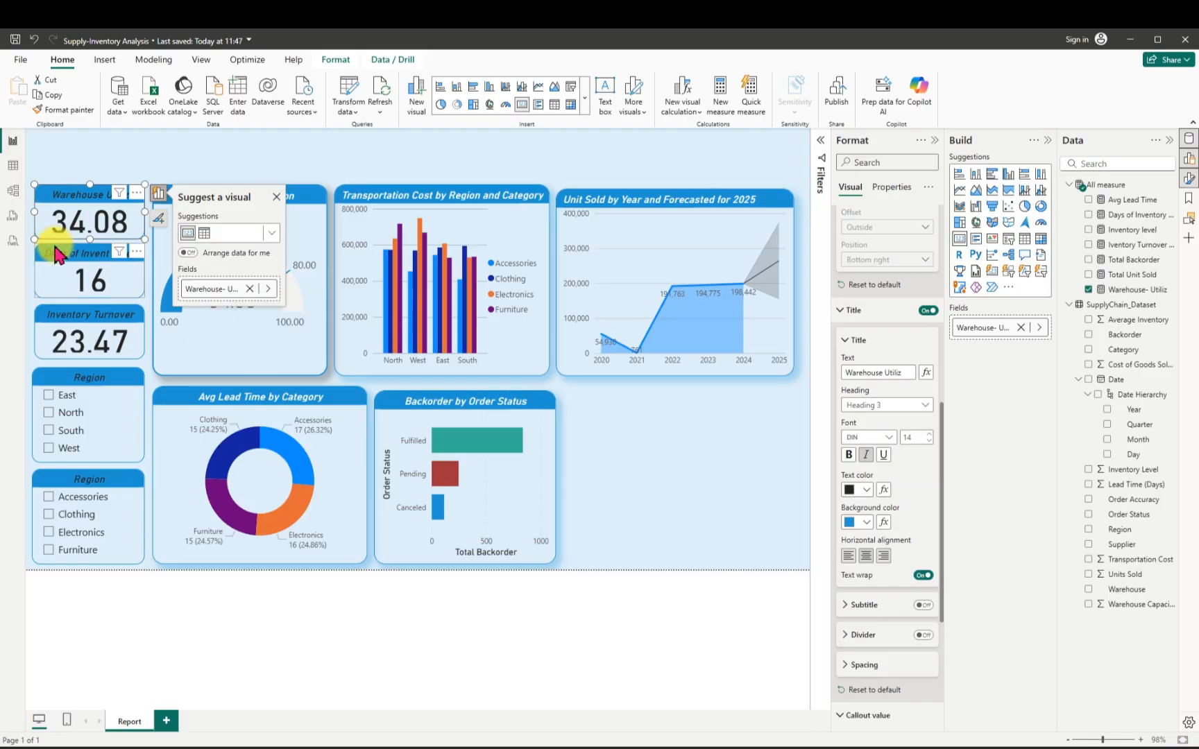
{"action": "left_click", "coordinate": [55, 253], "text": "ctrl"}
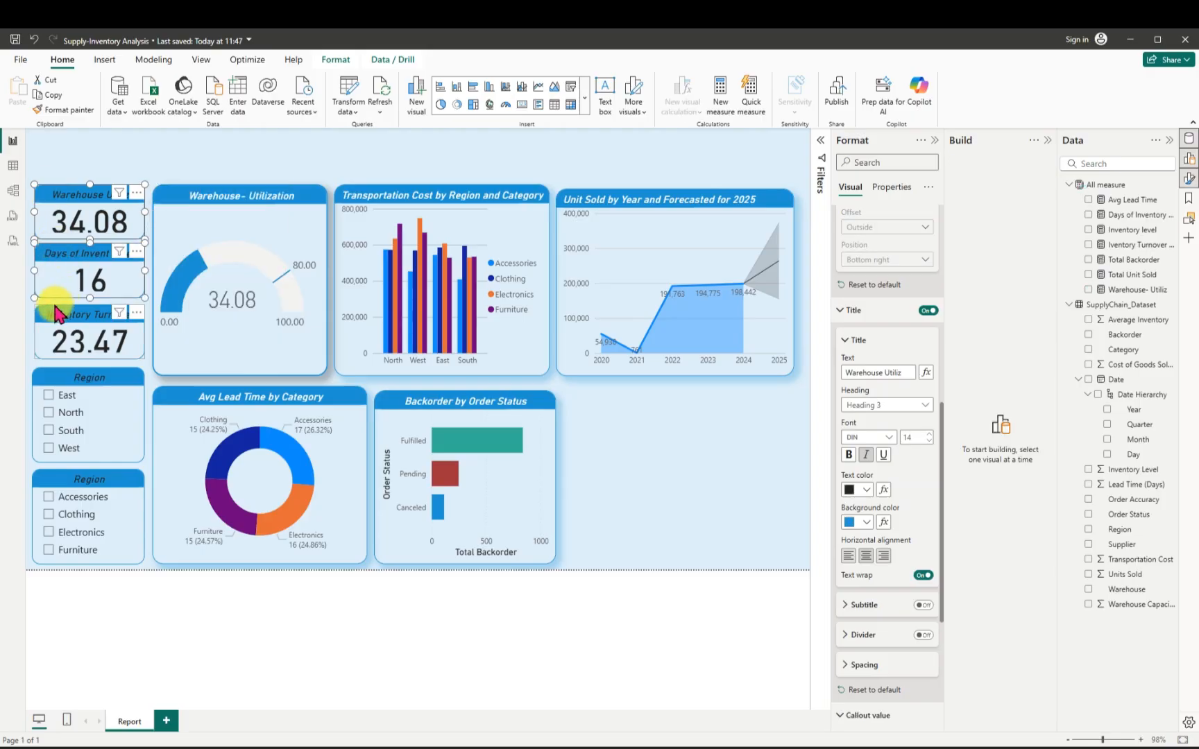
{"action": "left_click", "coordinate": [59, 314], "text": "ctrl"}
{"action": "left_click", "coordinate": [858, 493]}
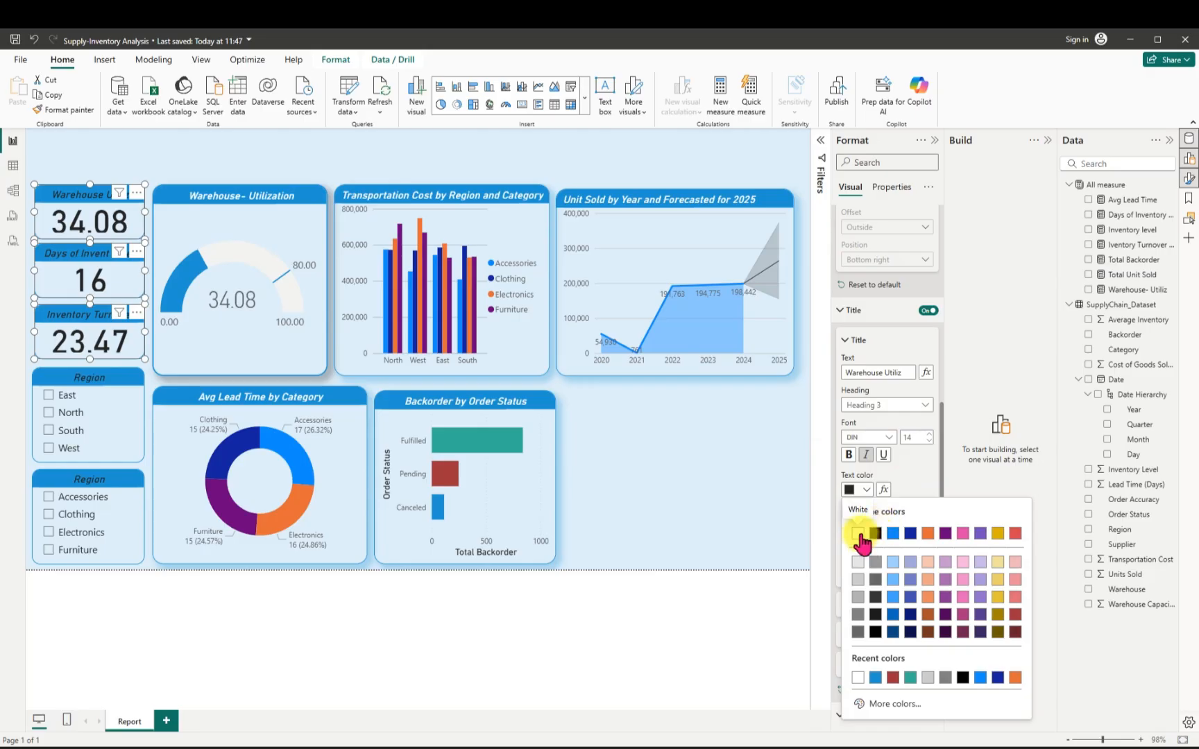
{"action": "left_click", "coordinate": [859, 532]}
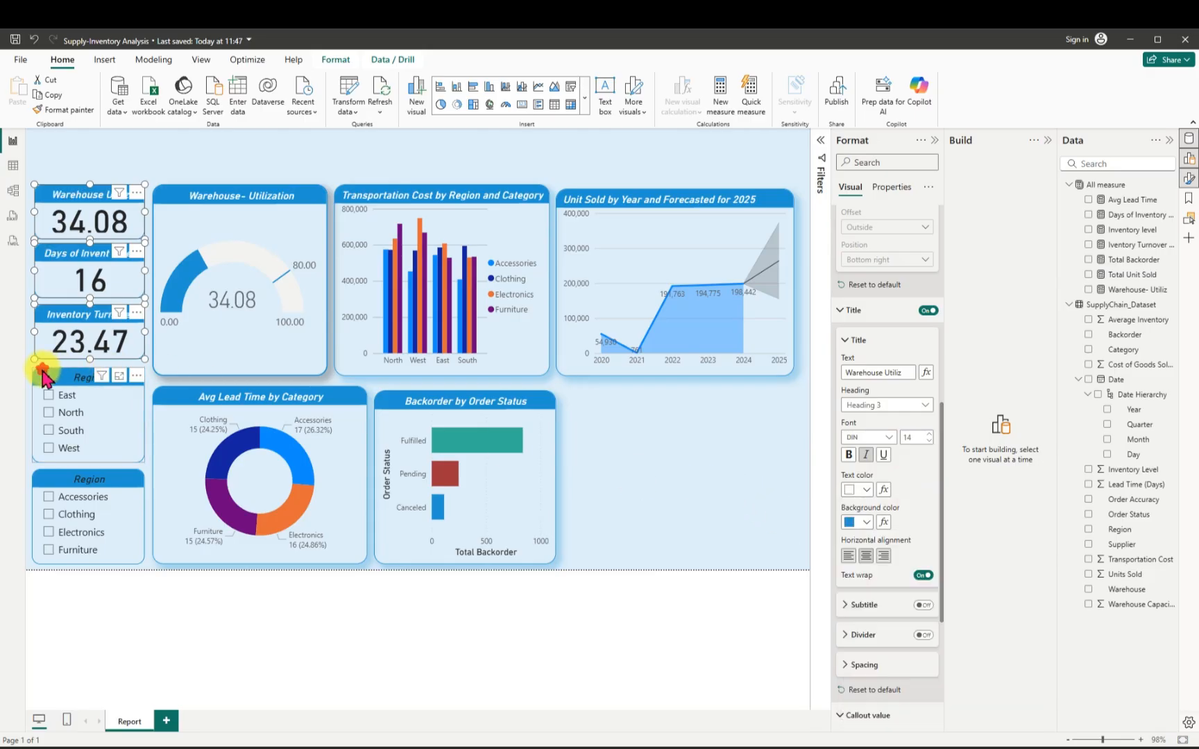
Set the title text of both Region slicers to white.
{"action": "left_click", "coordinate": [43, 379]}
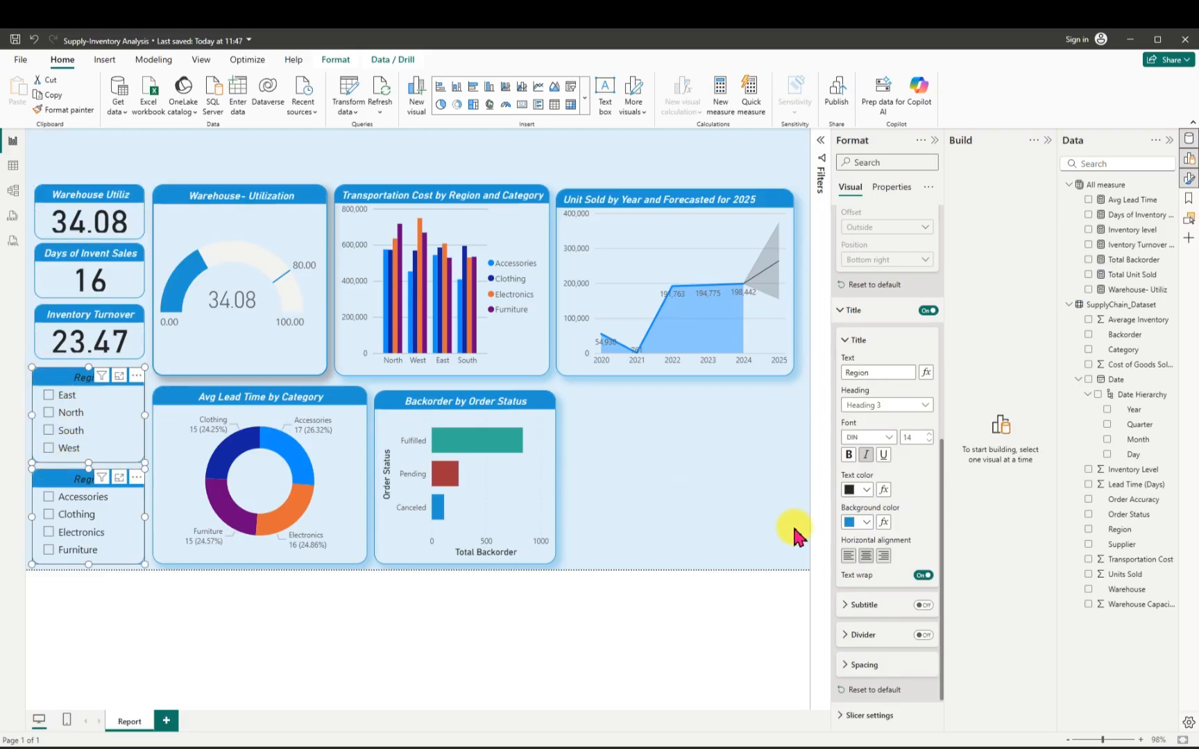
{"action": "left_click", "coordinate": [866, 491]}
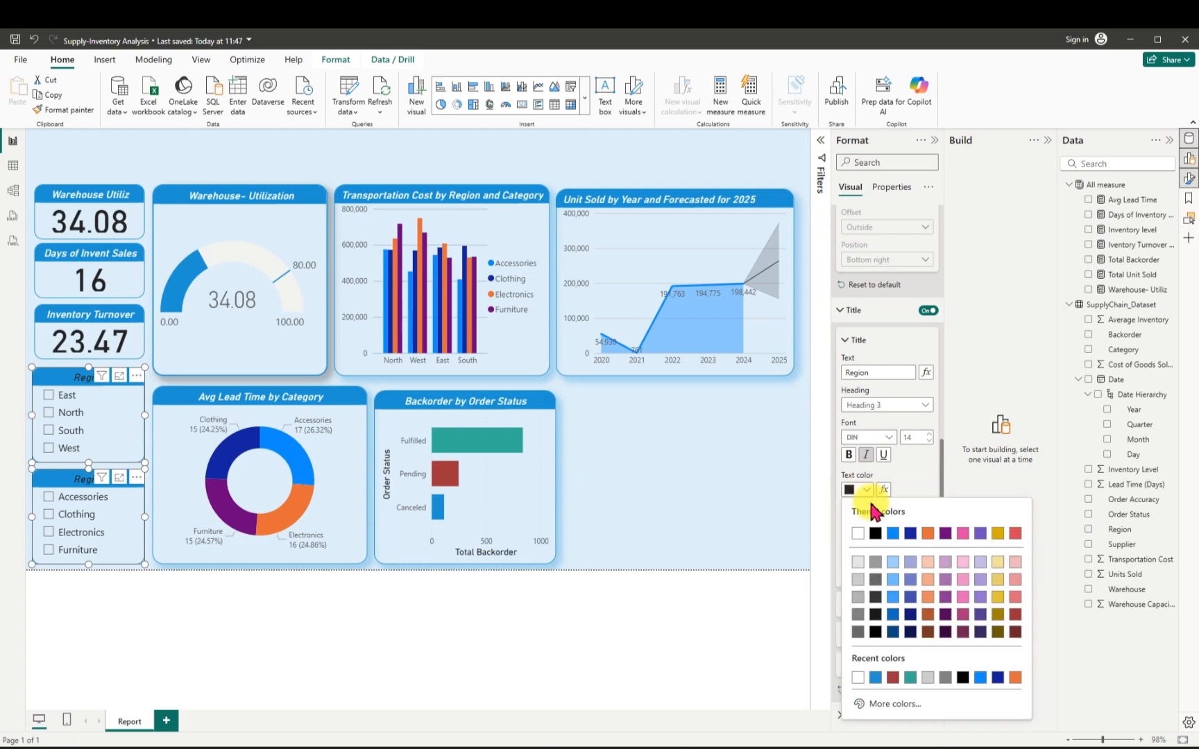
{"action": "left_click", "coordinate": [858, 534]}
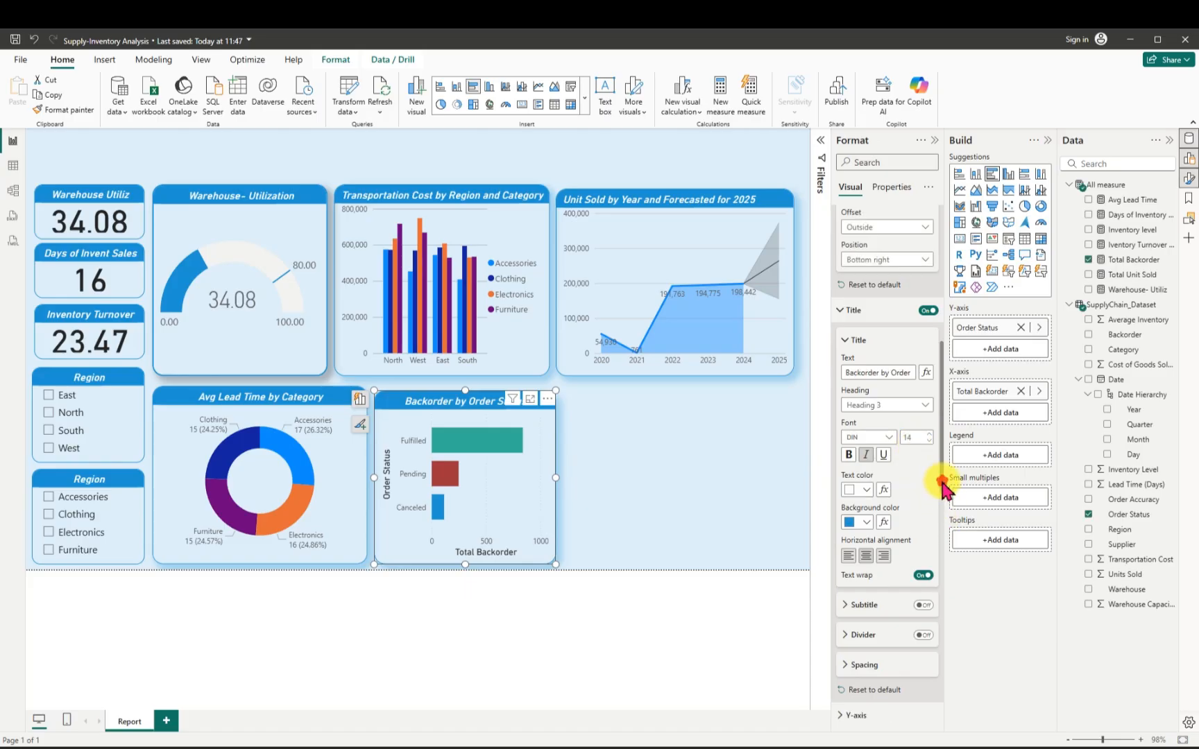
Turn off the Y-axis title on the Backorder by Order Status bar chart.
{"action": "scroll", "coordinate": [942, 512], "scroll_direction": "down", "scroll_amount": 1}
{"action": "scroll", "coordinate": [942, 511], "scroll_direction": "down", "scroll_amount": 4}
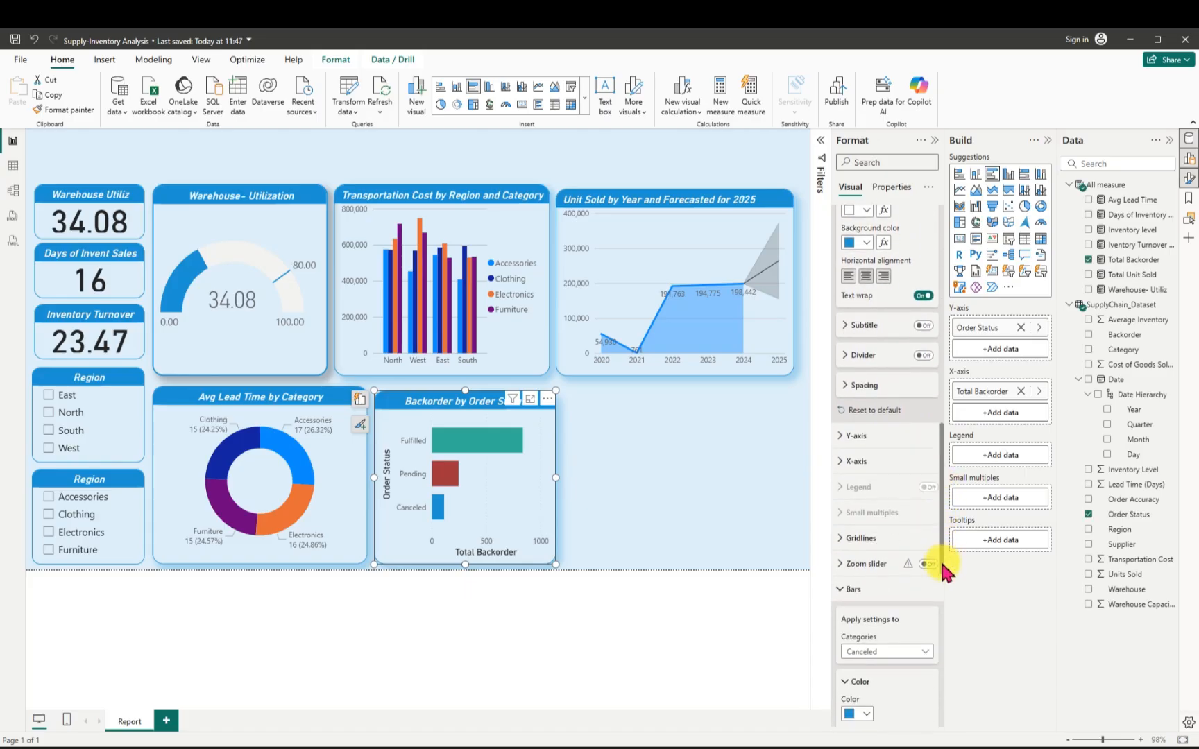
{"action": "left_click", "coordinate": [841, 429]}
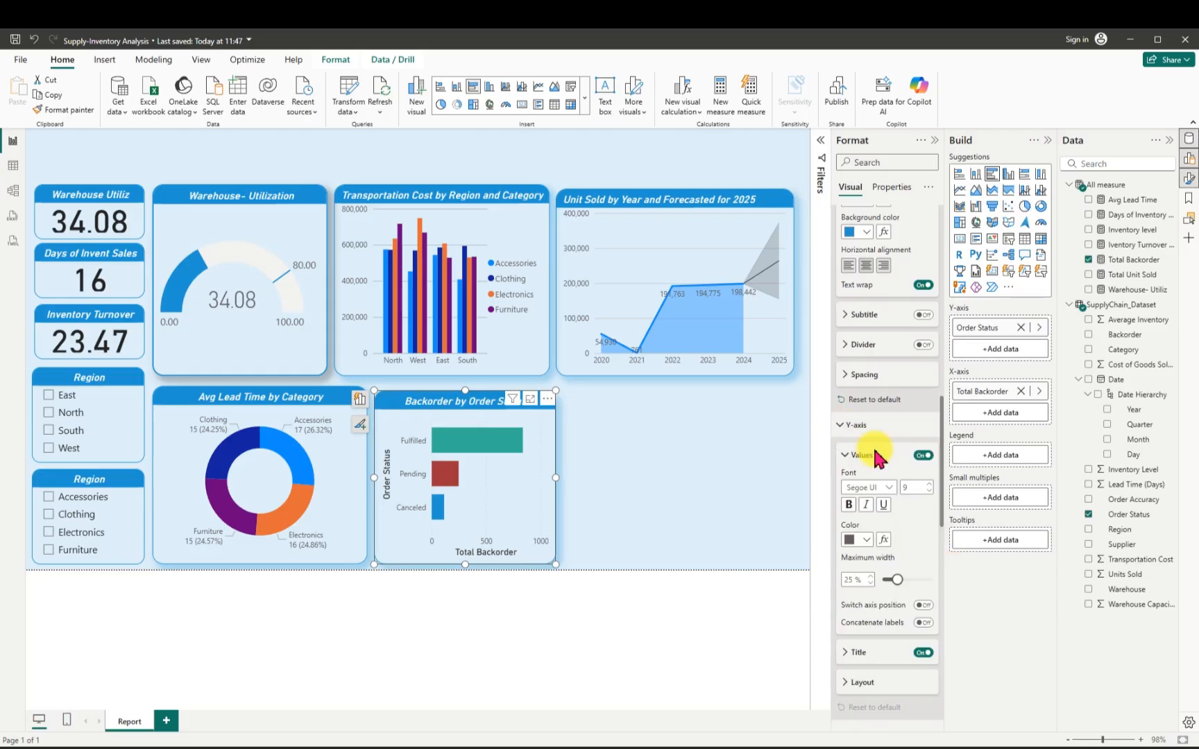
{"action": "left_click", "coordinate": [923, 652]}
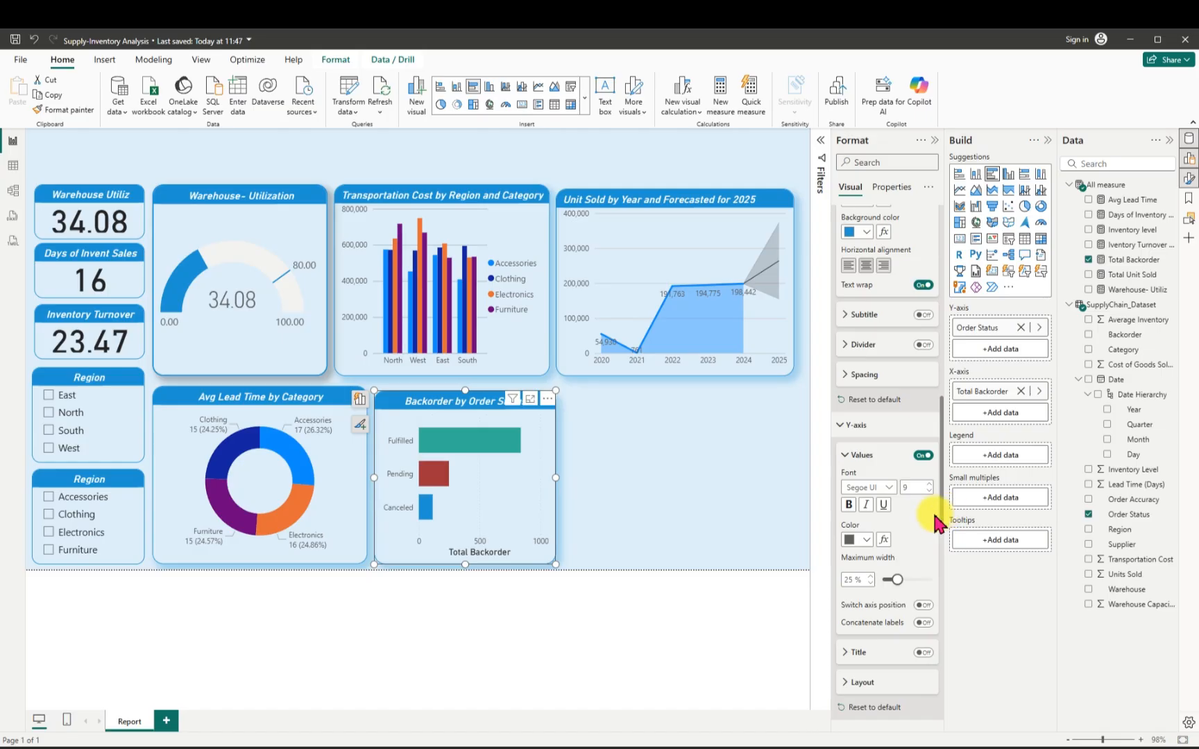
Turn off the X-axis values and X-axis title on the Backorder by Order Status bar chart.
{"action": "scroll", "coordinate": [937, 548], "scroll_direction": "down", "scroll_amount": 5}
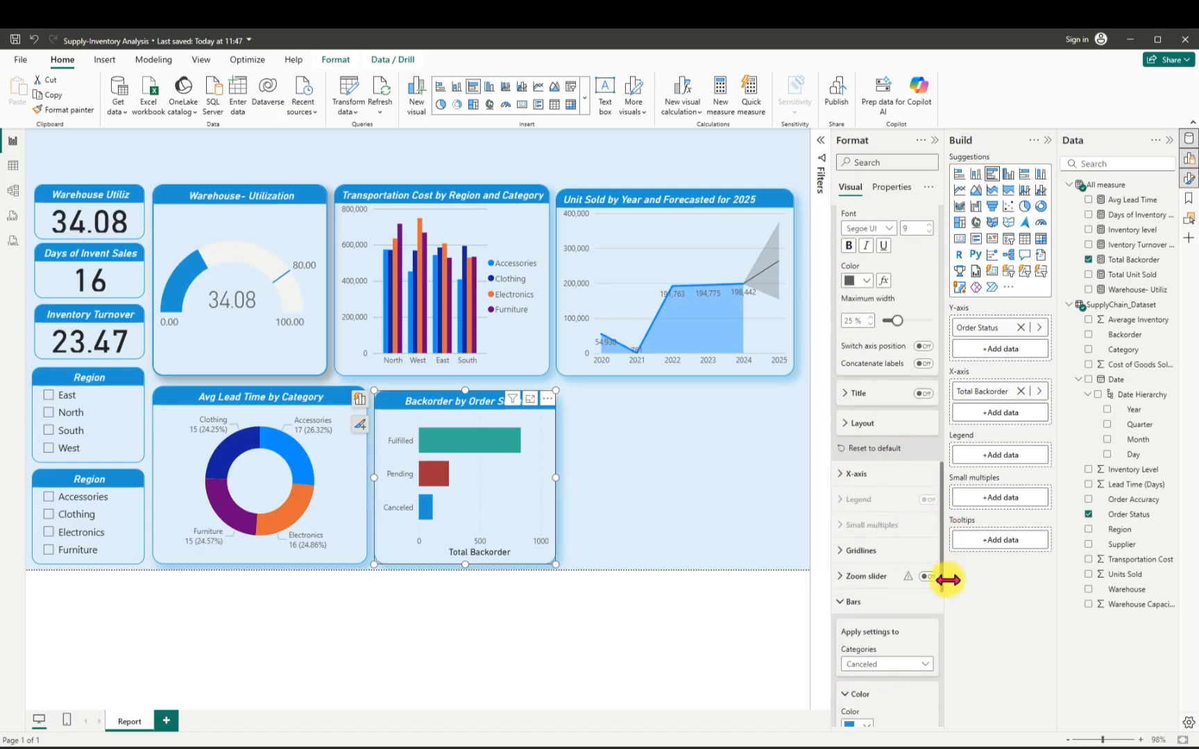
{"action": "scroll", "coordinate": [947, 590], "scroll_direction": "down", "scroll_amount": 3}
{"action": "scroll", "coordinate": [947, 583], "scroll_direction": "up", "scroll_amount": 4}
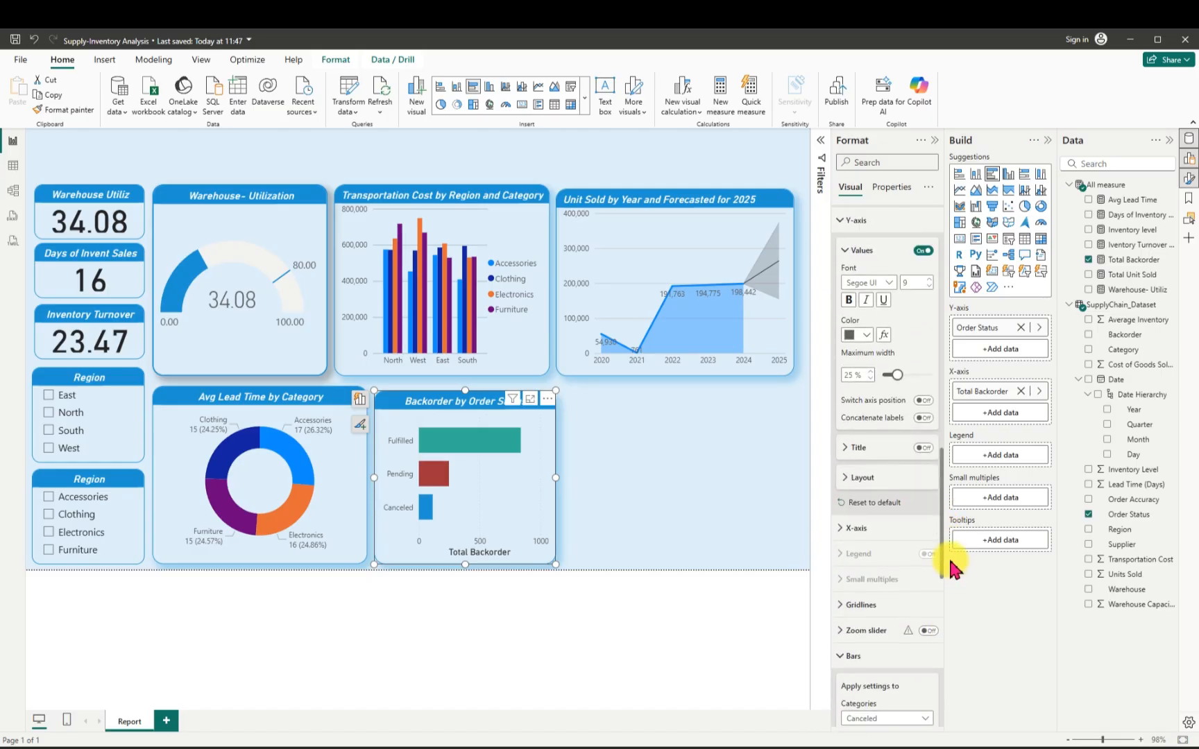
{"action": "left_click", "coordinate": [858, 469]}
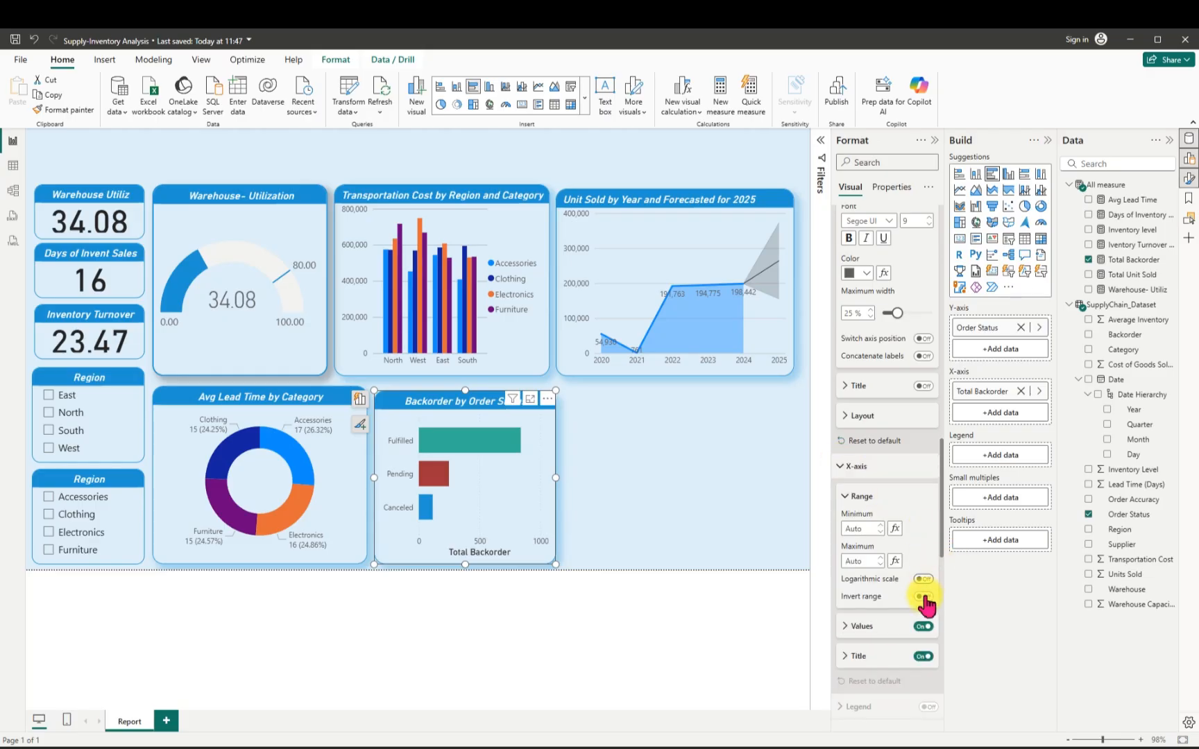
{"action": "left_click", "coordinate": [924, 626]}
{"action": "left_click", "coordinate": [923, 657]}
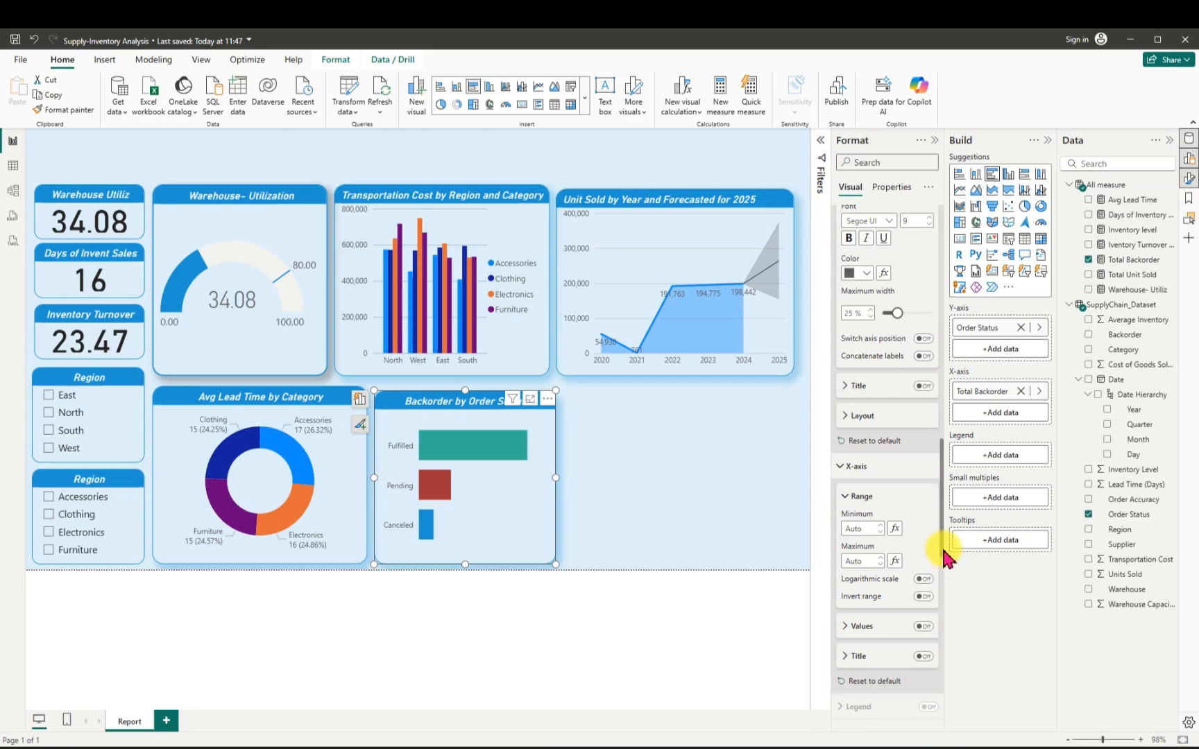
Turn on data labels for the Backorder by Order Status bar chart and save the report.
{"action": "left_click_drag", "start_coordinate": [941, 555], "coordinate": [941, 669]}
{"action": "scroll", "coordinate": [943, 671], "scroll_direction": "down", "scroll_amount": 3}
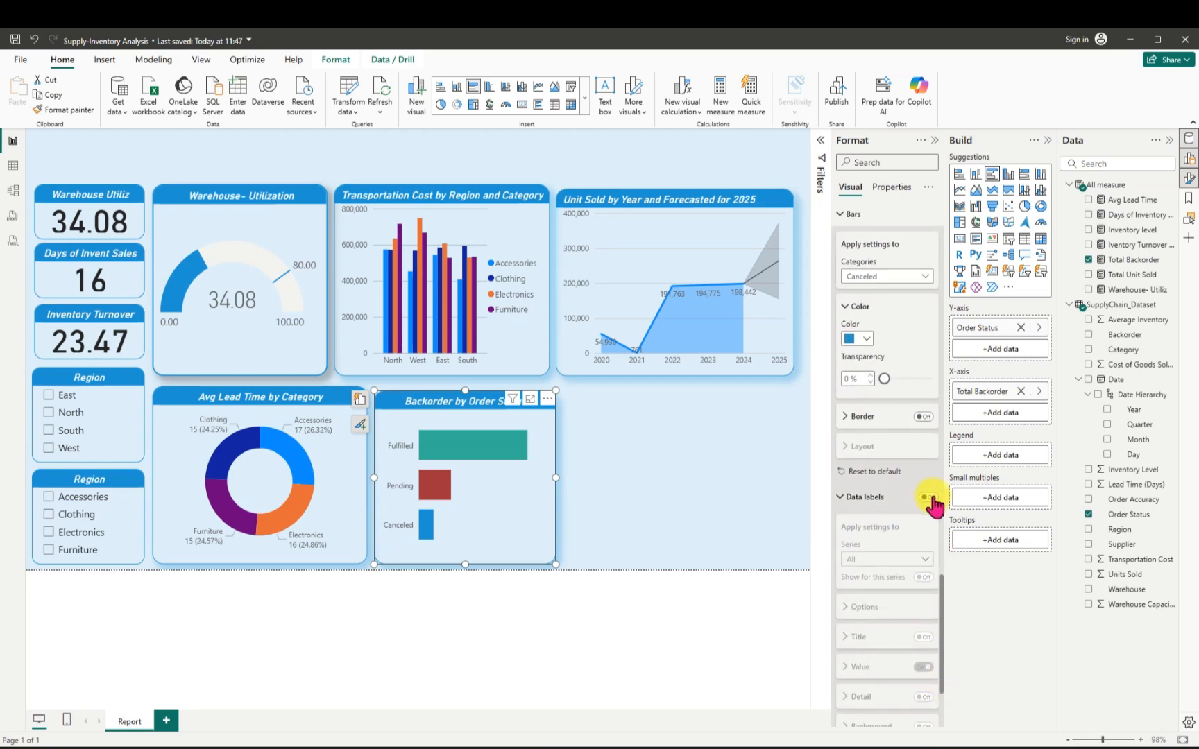
{"action": "left_click", "coordinate": [929, 497]}
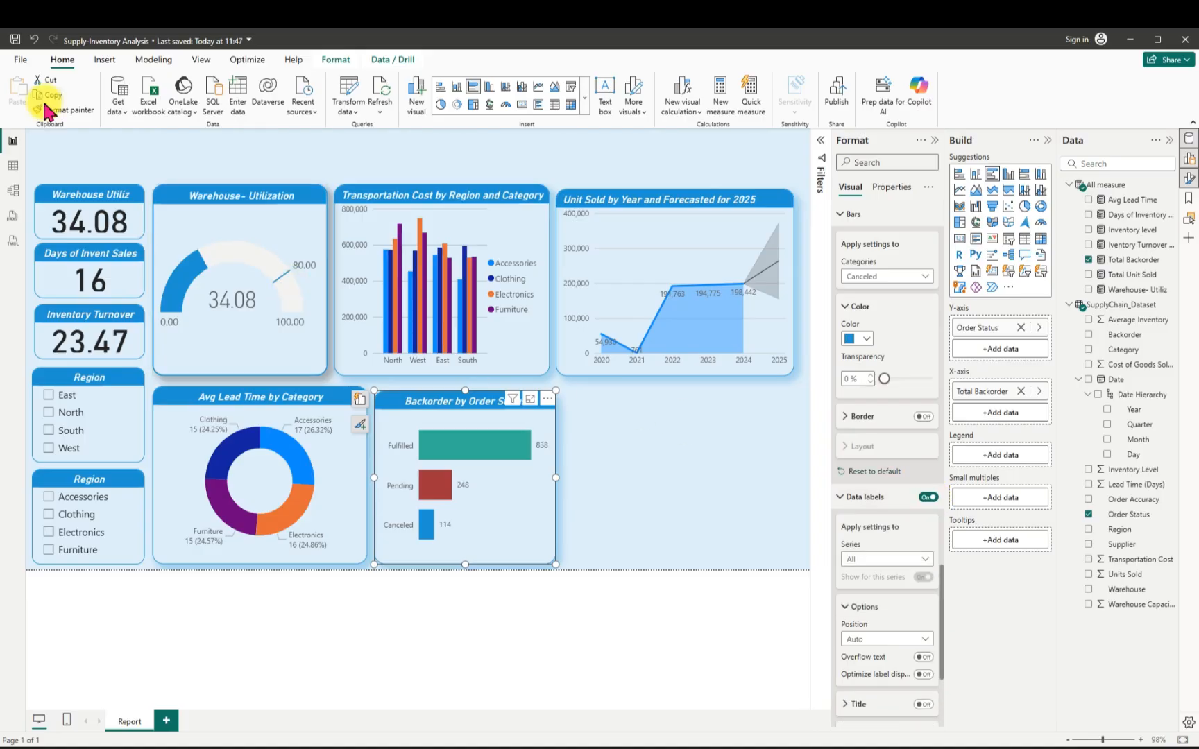
{"action": "left_click", "coordinate": [15, 39]}
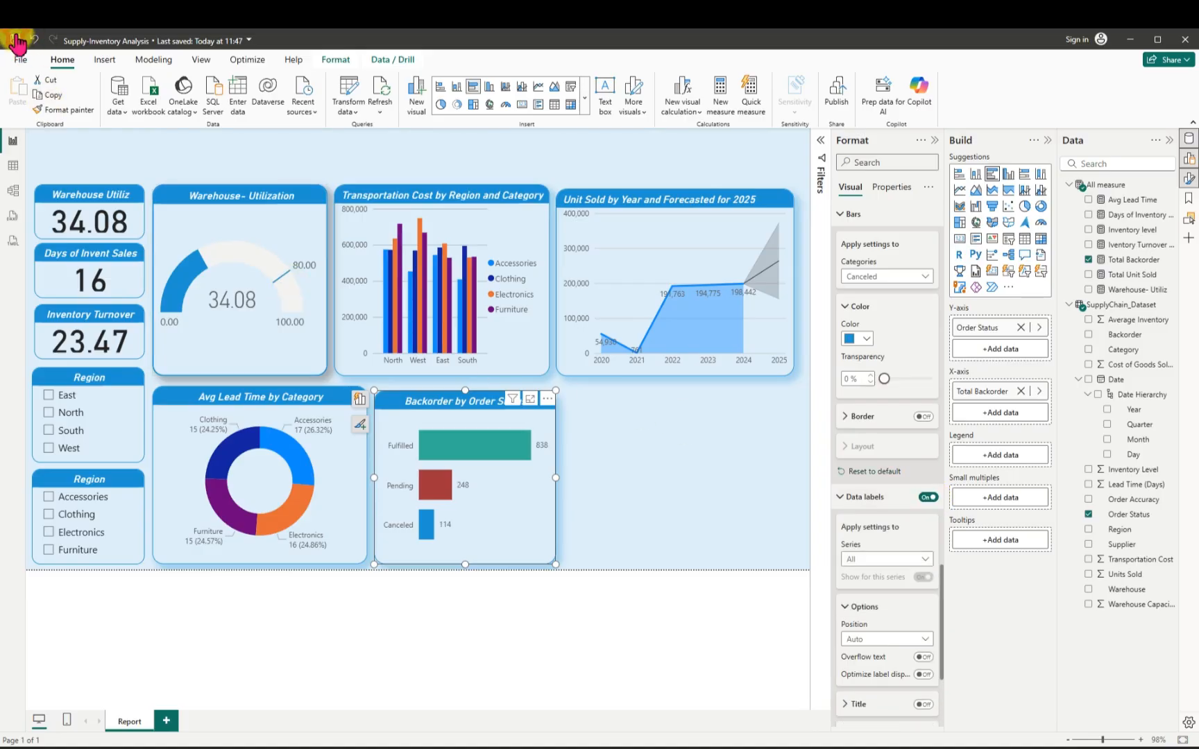
Duplicate the Transportation Cost by Region and Category chart and fit the copy into the empty space beside the Backorder by Order Status chart.
{"action": "left_click", "coordinate": [362, 196]}
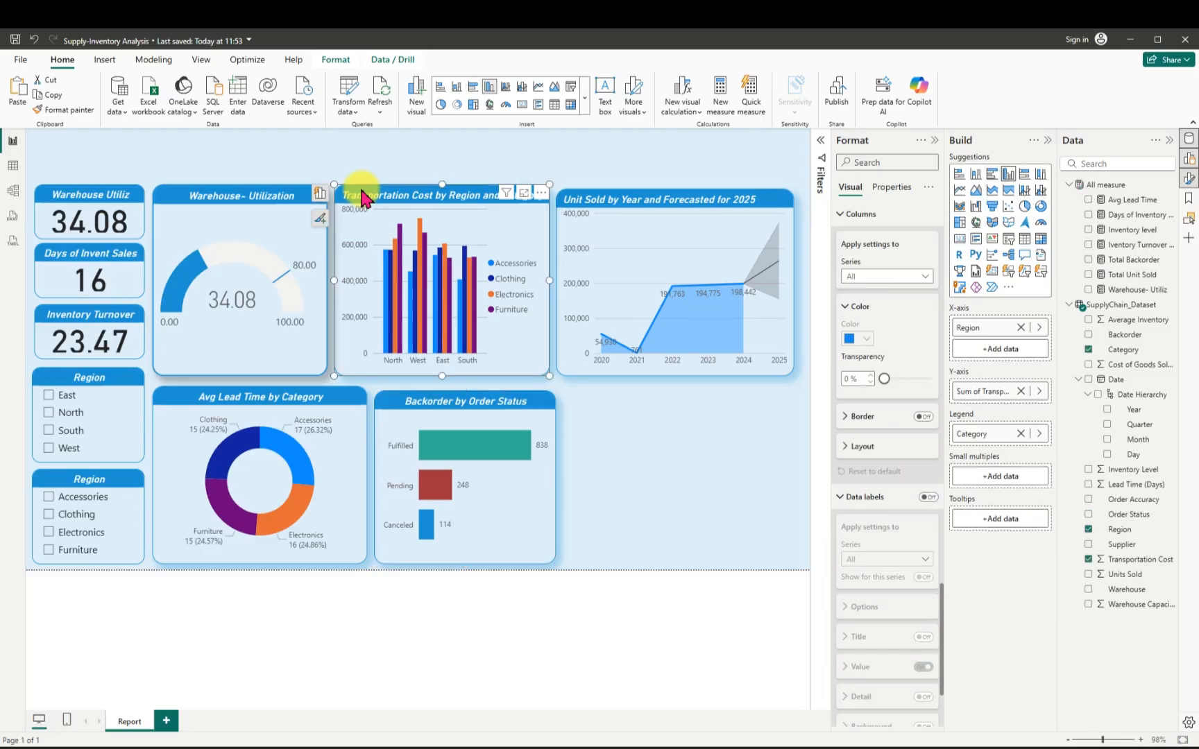
{"action": "left_click_drag", "start_coordinate": [361, 191], "coordinate": [581, 435]}
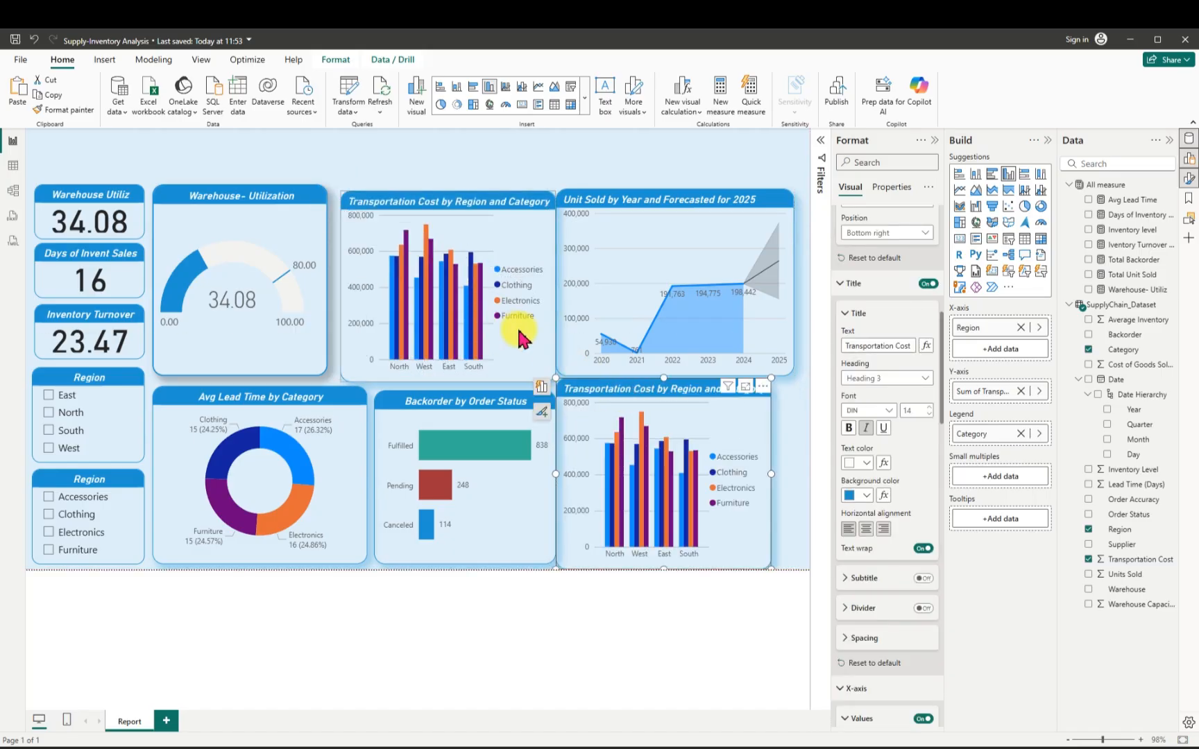
{"action": "mouse_move", "coordinate": [654, 378]}
{"action": "left_mouse_down"}
{"action": "mouse_move", "coordinate": [663, 399]}
{"action": "mouse_move", "coordinate": [652, 394]}
{"action": "left_mouse_up"}
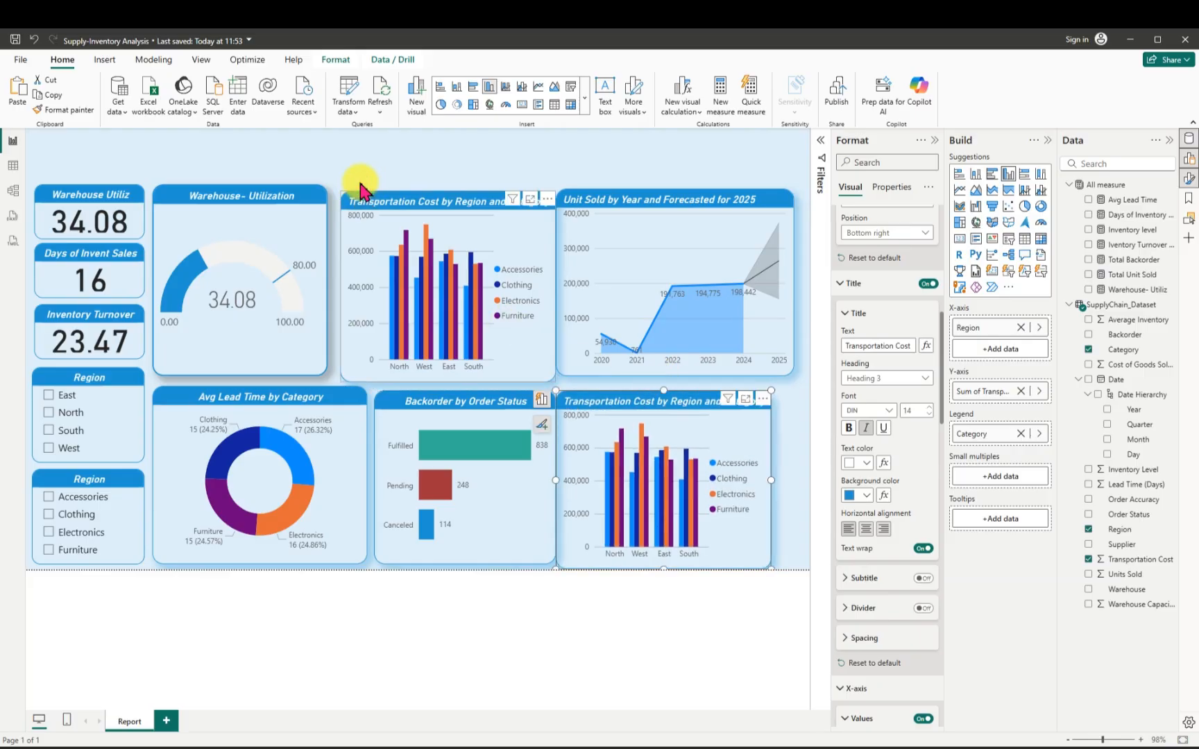
{"action": "left_click_drag", "start_coordinate": [360, 184], "coordinate": [360, 195]}
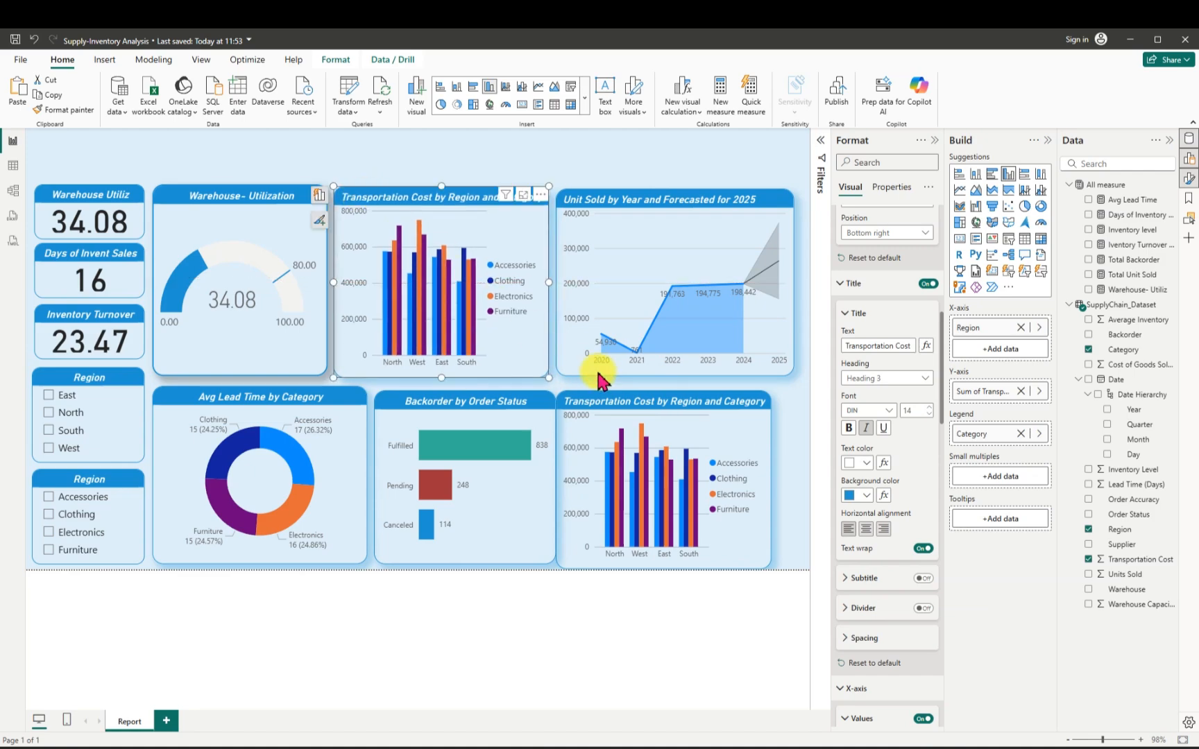
{"action": "left_click_drag", "start_coordinate": [649, 394], "coordinate": [613, 393]}
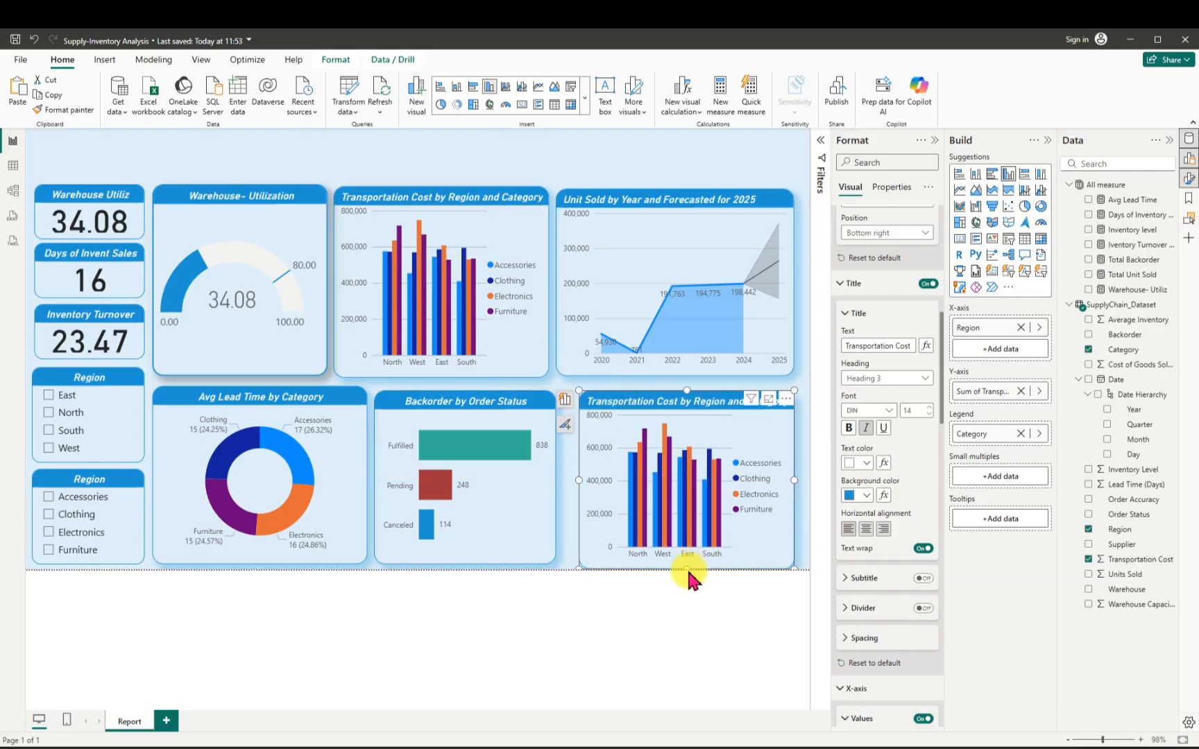
{"action": "left_click_drag", "start_coordinate": [686, 569], "coordinate": [688, 555]}
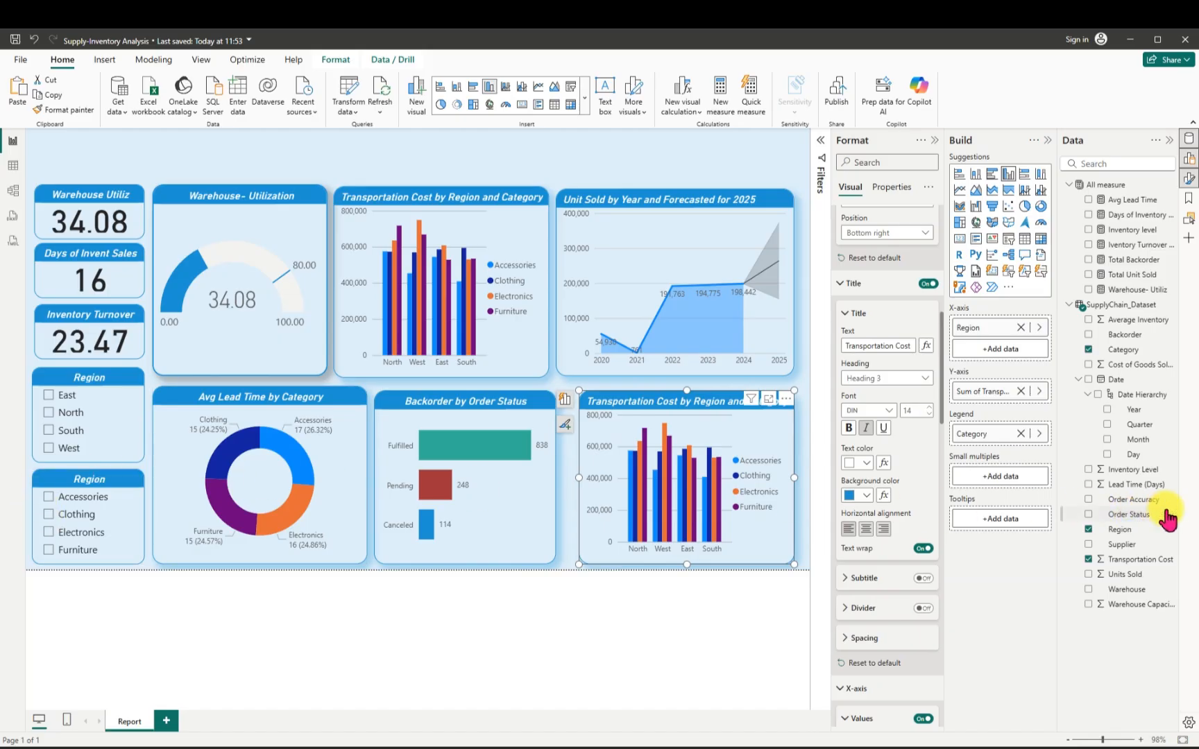
Rebuild the copied chart with Category on the X-axis, Inventory level on the Y-axis and Region as legend, and widen it slightly.
{"action": "left_click", "coordinate": [1020, 433]}
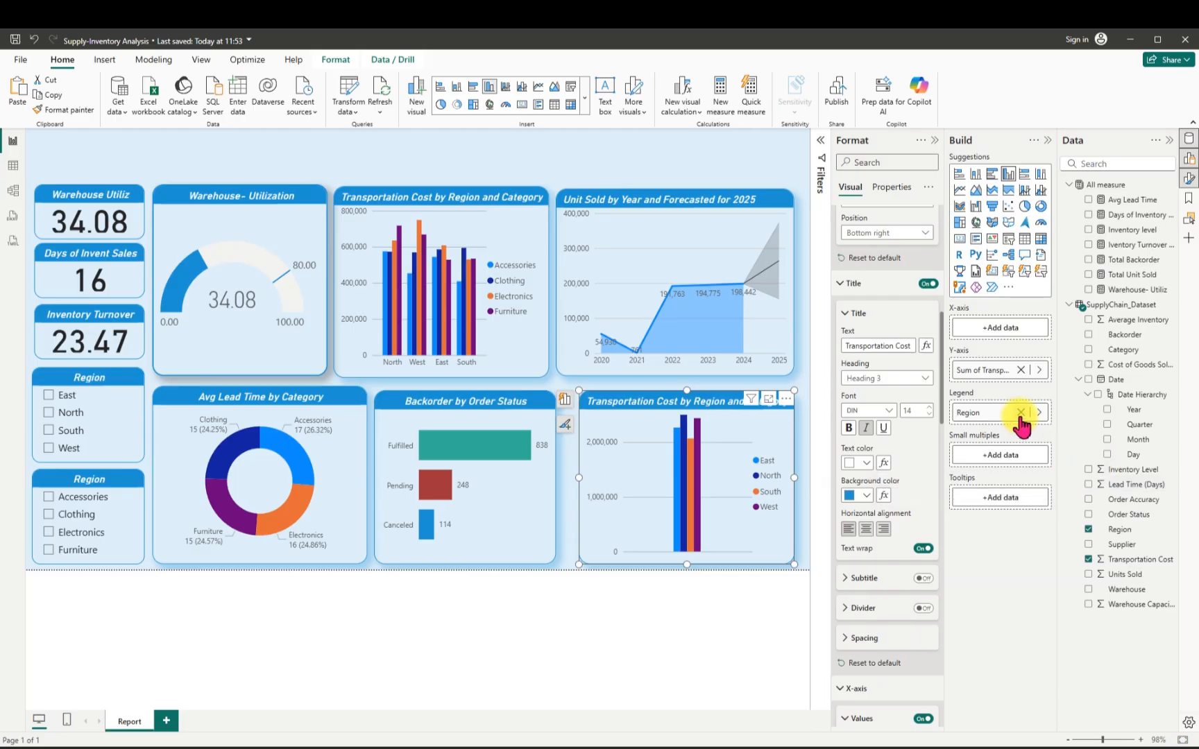
{"action": "left_click", "coordinate": [1019, 369]}
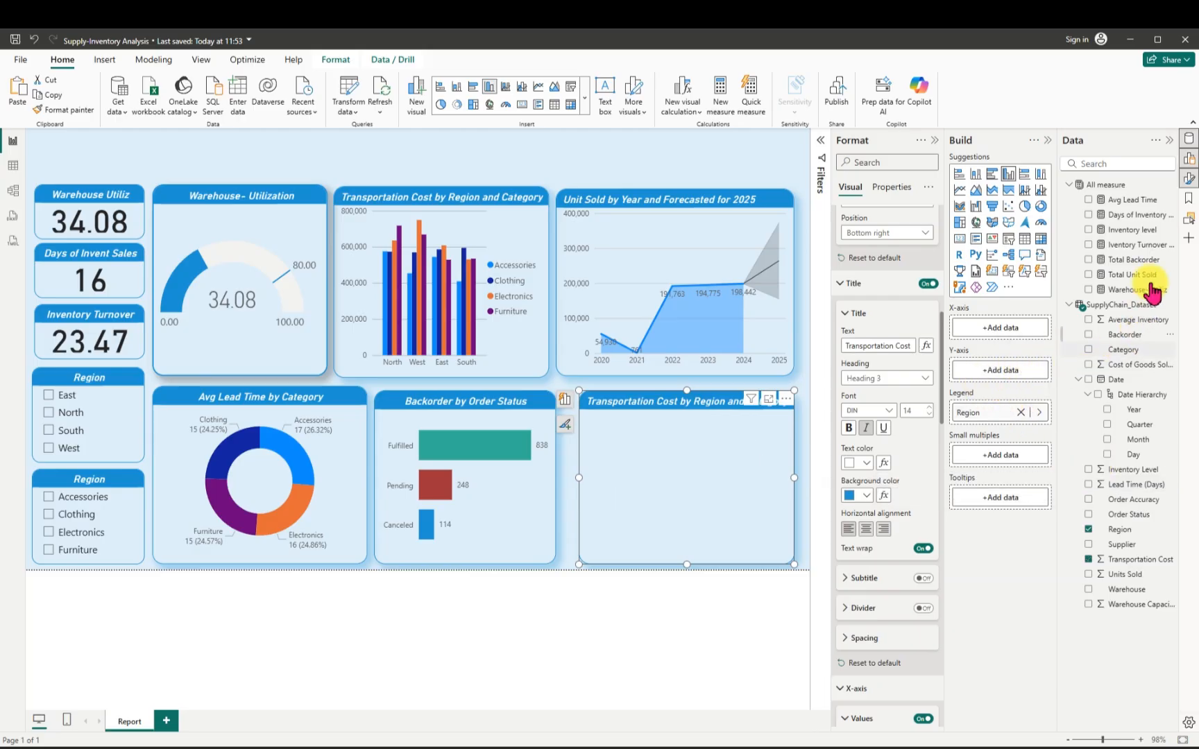
{"action": "left_click", "coordinate": [1089, 231]}
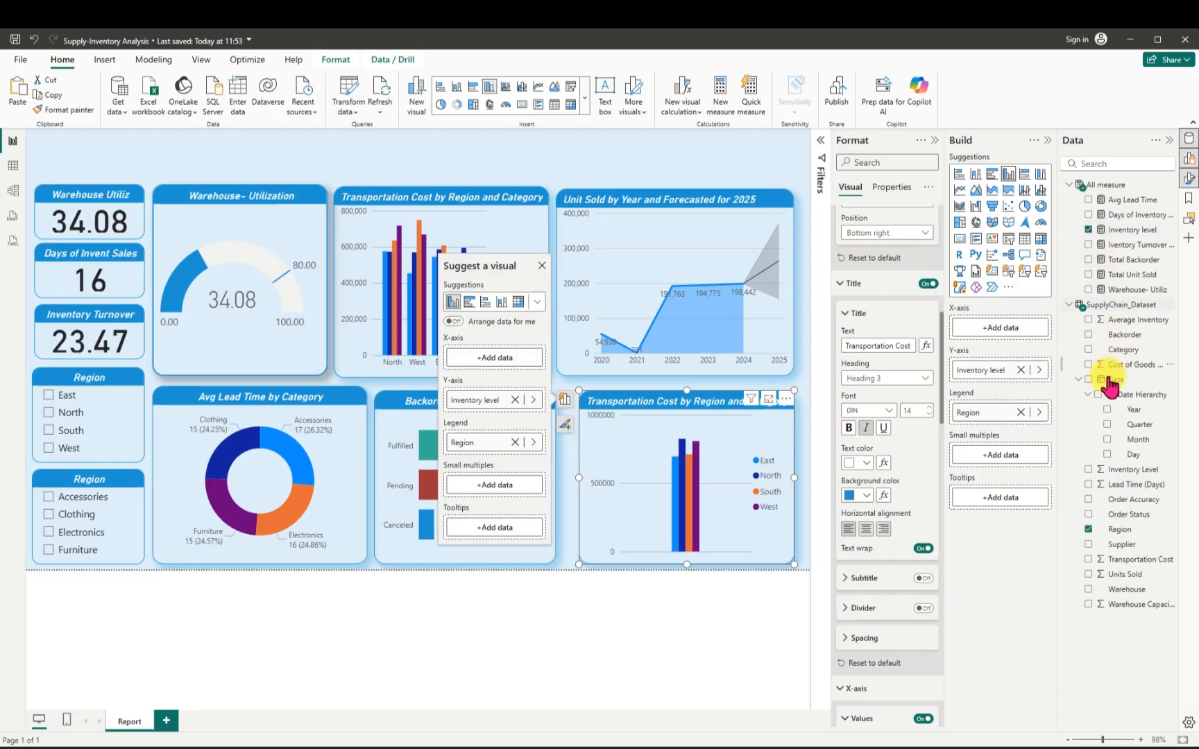
{"action": "left_click_drag", "start_coordinate": [1047, 373], "coordinate": [997, 332]}
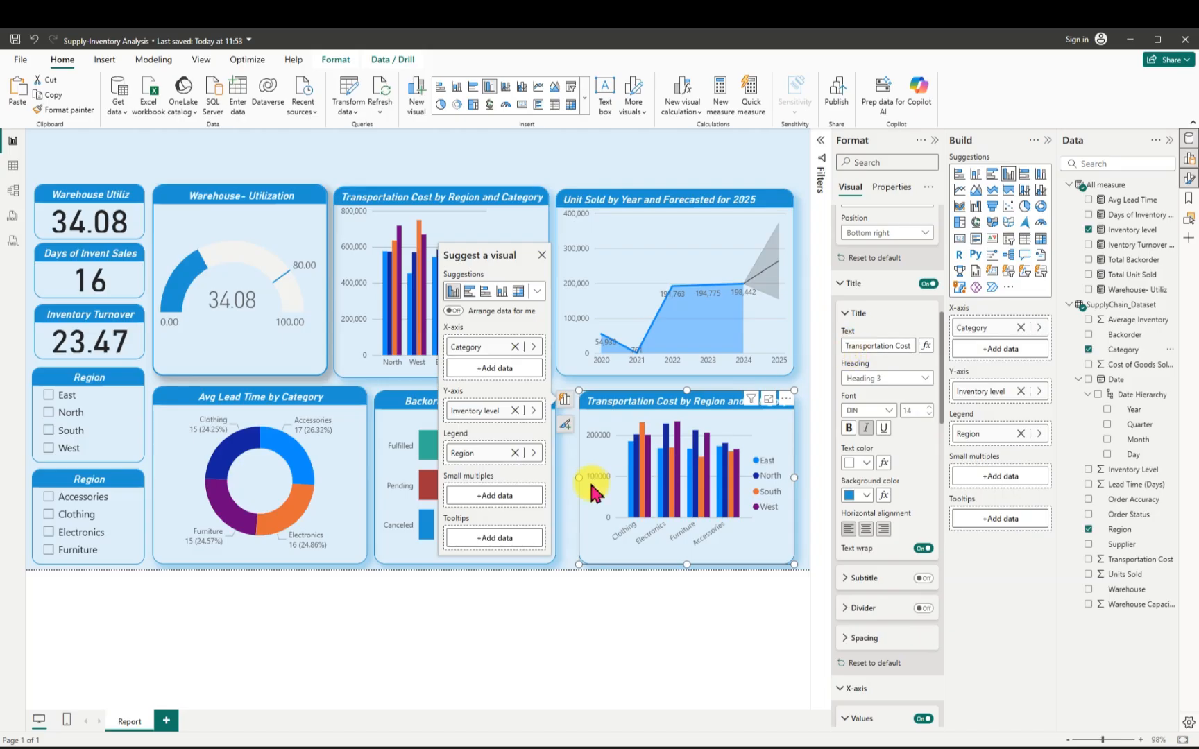
{"action": "mouse_move", "coordinate": [578, 478]}
{"action": "left_mouse_down"}
{"action": "mouse_move", "coordinate": [557, 483]}
{"action": "mouse_move", "coordinate": [566, 486]}
{"action": "left_mouse_up"}
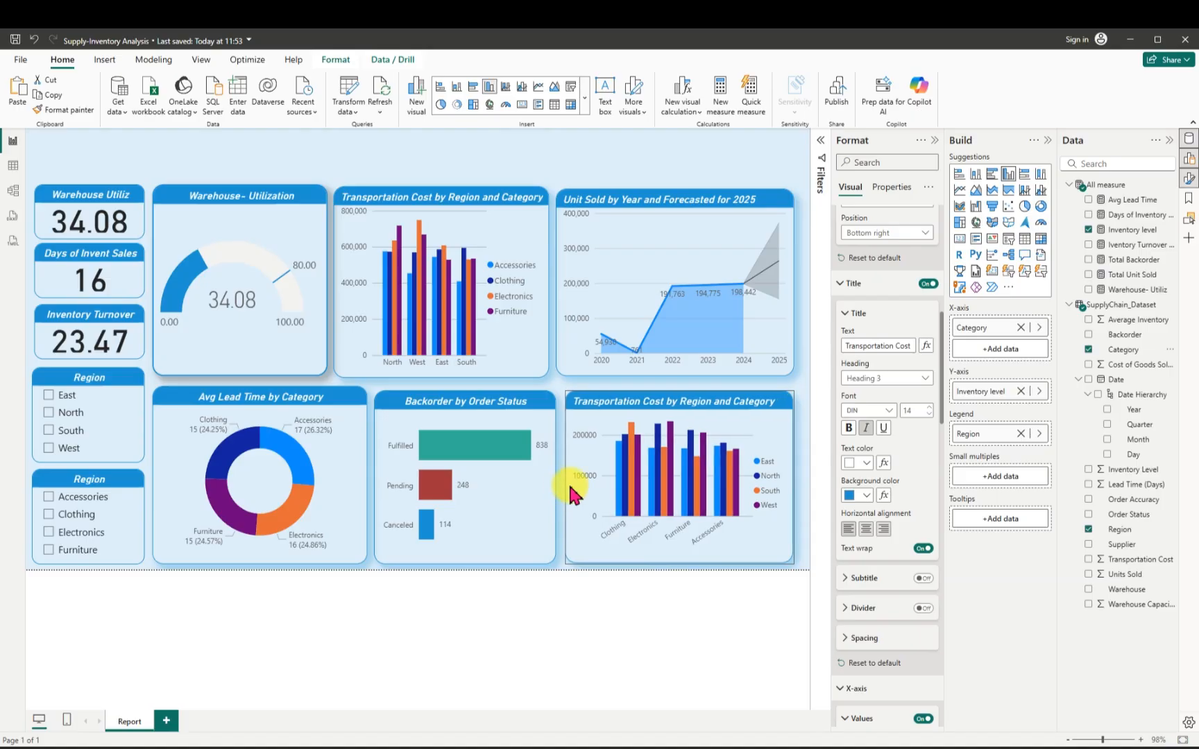
Change the copied chart's title to "Inventory by Category and Region" and save the report.
{"action": "left_click_drag", "start_coordinate": [846, 343], "coordinate": [916, 348]}
{"action": "type", "text": "T"}
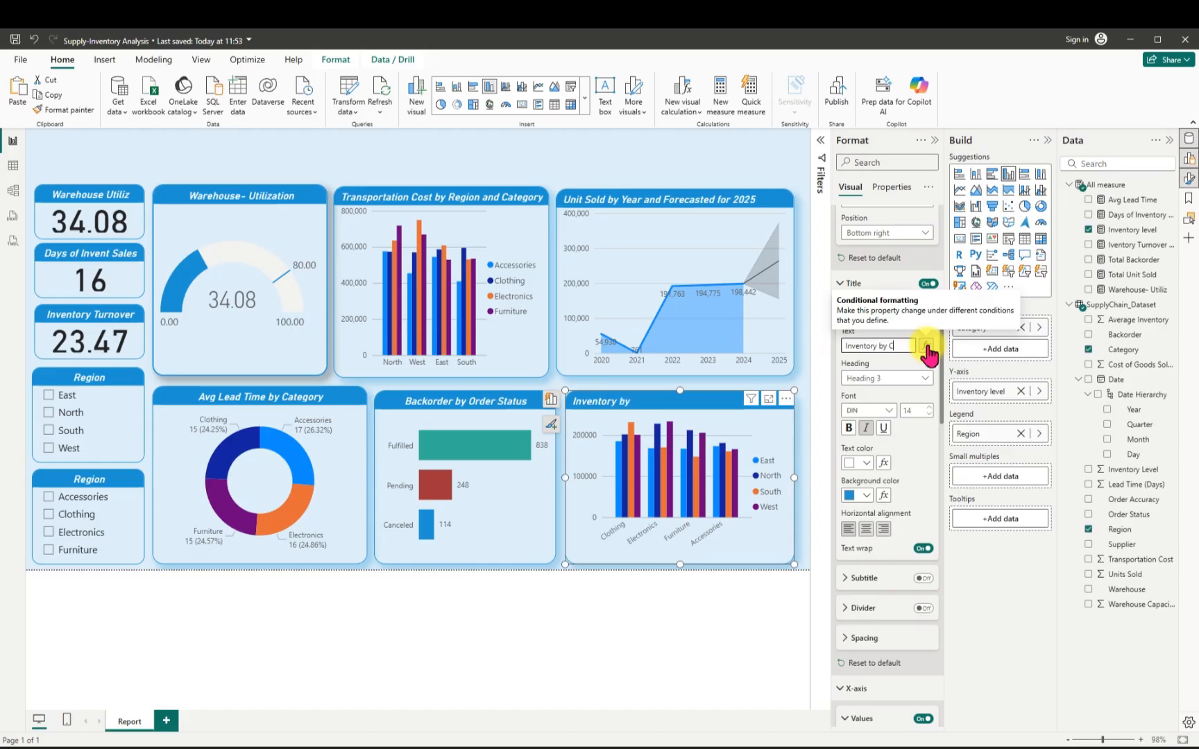
{"action": "type", "text": "ory and"}
{"action": "type", "text": "Re"}
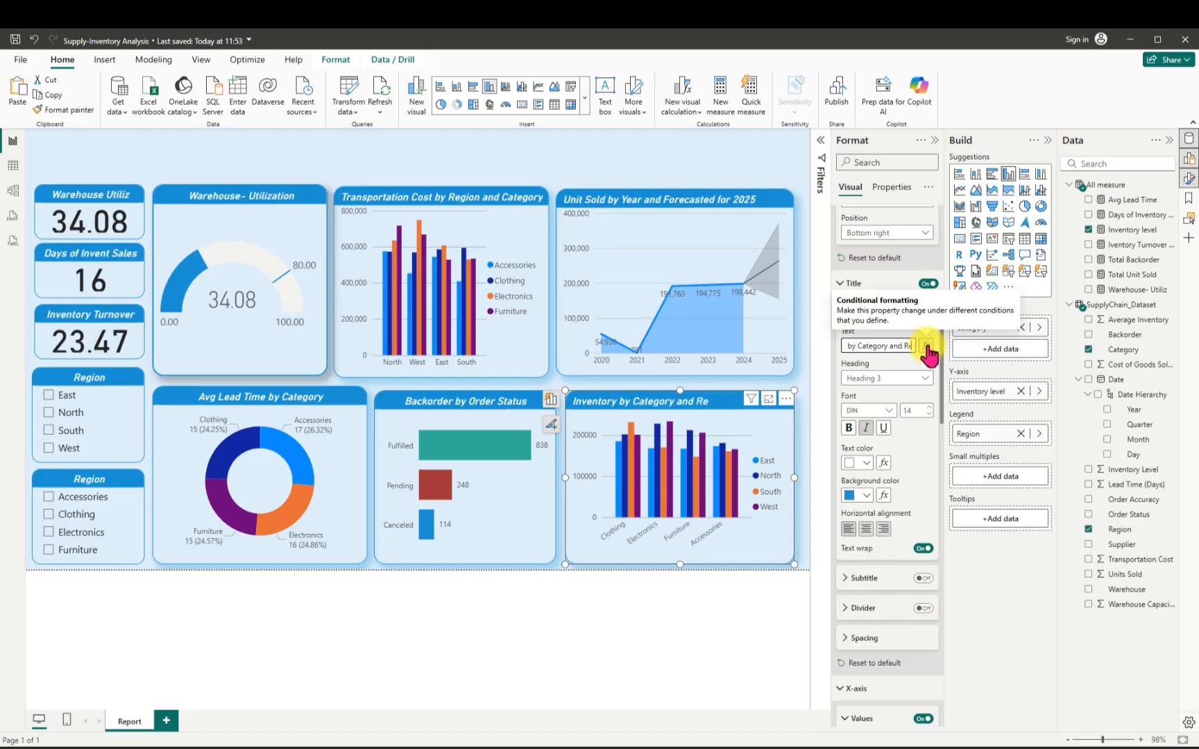
{"action": "type", "text": "gion"}
{"action": "left_click", "coordinate": [14, 40]}
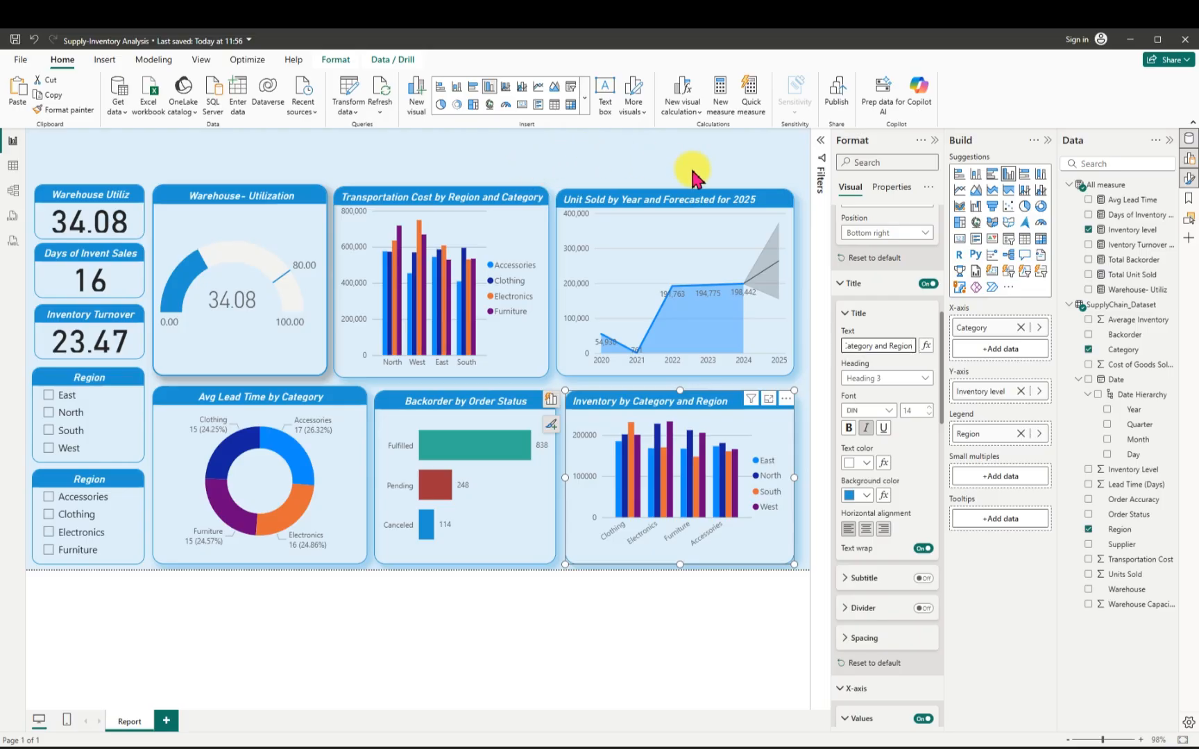
Insert a text box on the report page and reduce its height.
{"action": "left_click", "coordinate": [659, 170]}
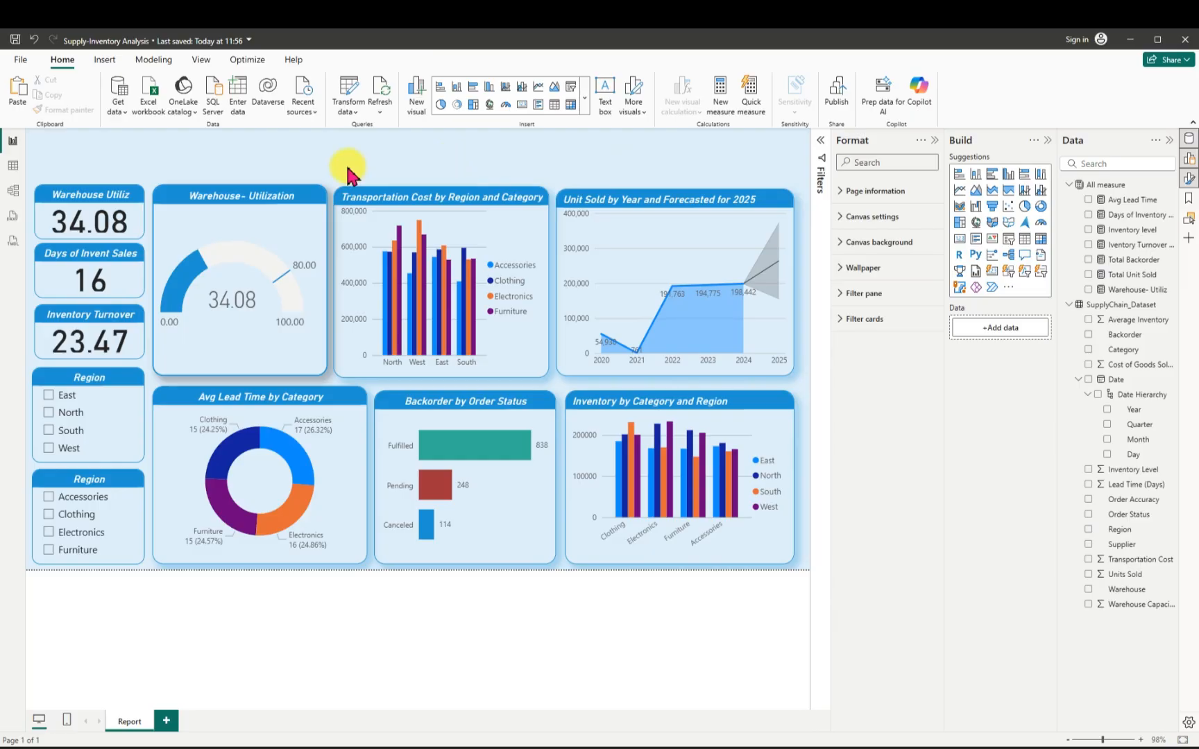
{"action": "left_click", "coordinate": [935, 141]}
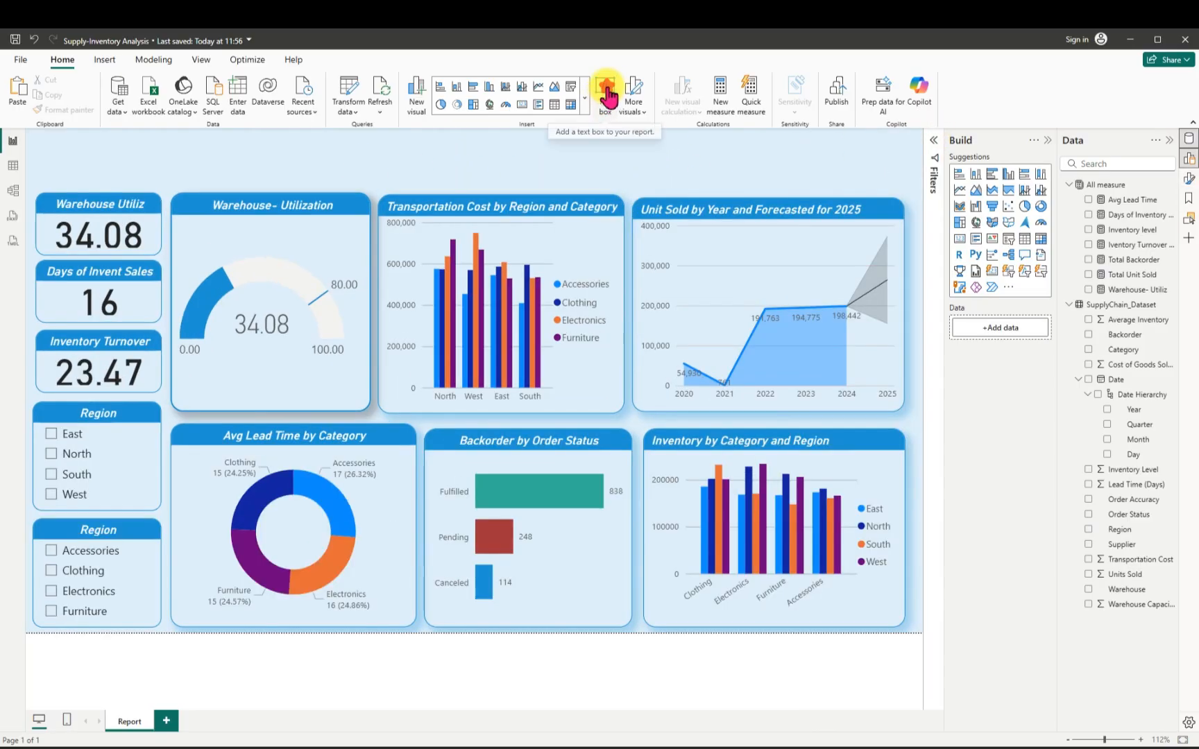
{"action": "left_click", "coordinate": [607, 95]}
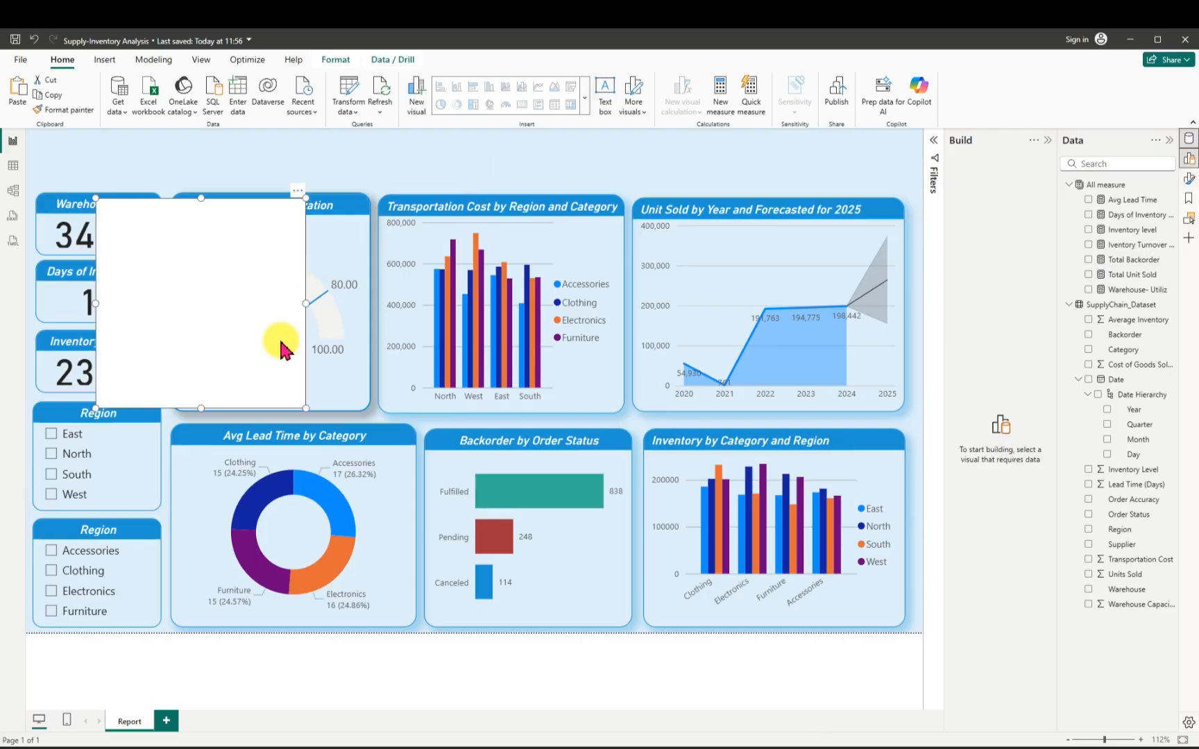
{"action": "left_click_drag", "start_coordinate": [203, 402], "coordinate": [226, 280]}
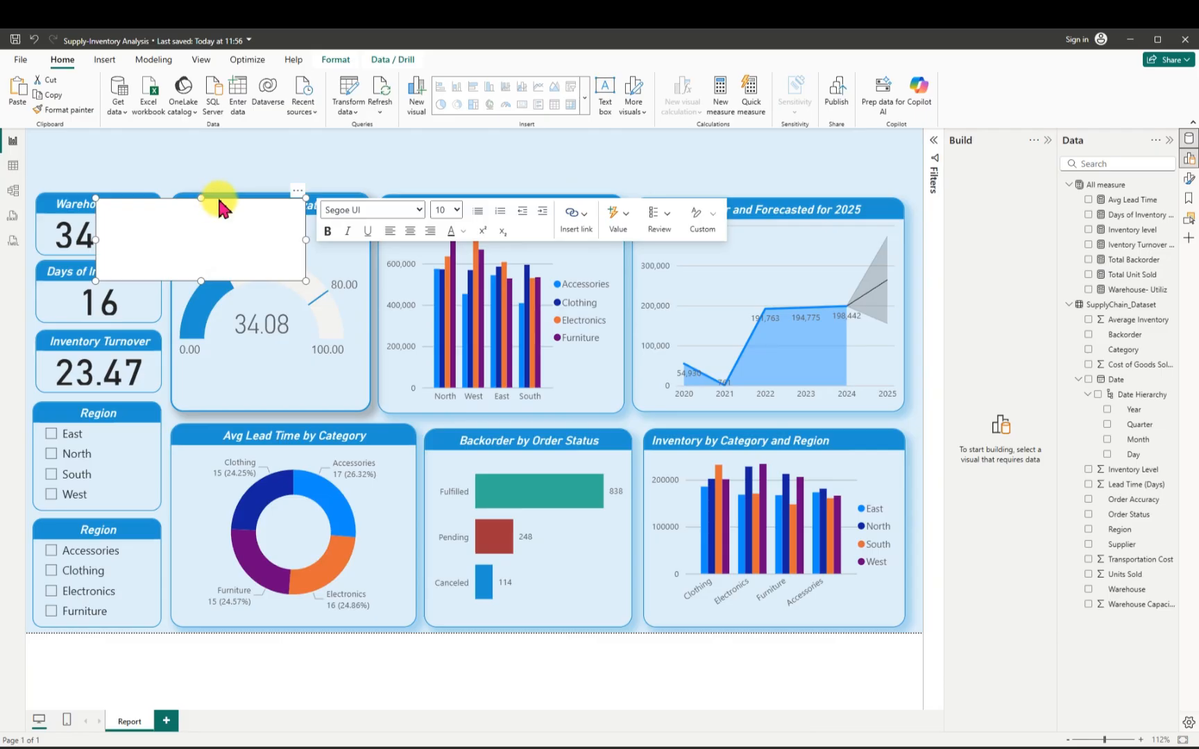
Move the text box into the empty band above the Warehouse-Utilization gauge and slim it to about 57 high.
{"action": "left_click_drag", "start_coordinate": [215, 204], "coordinate": [258, 161]}
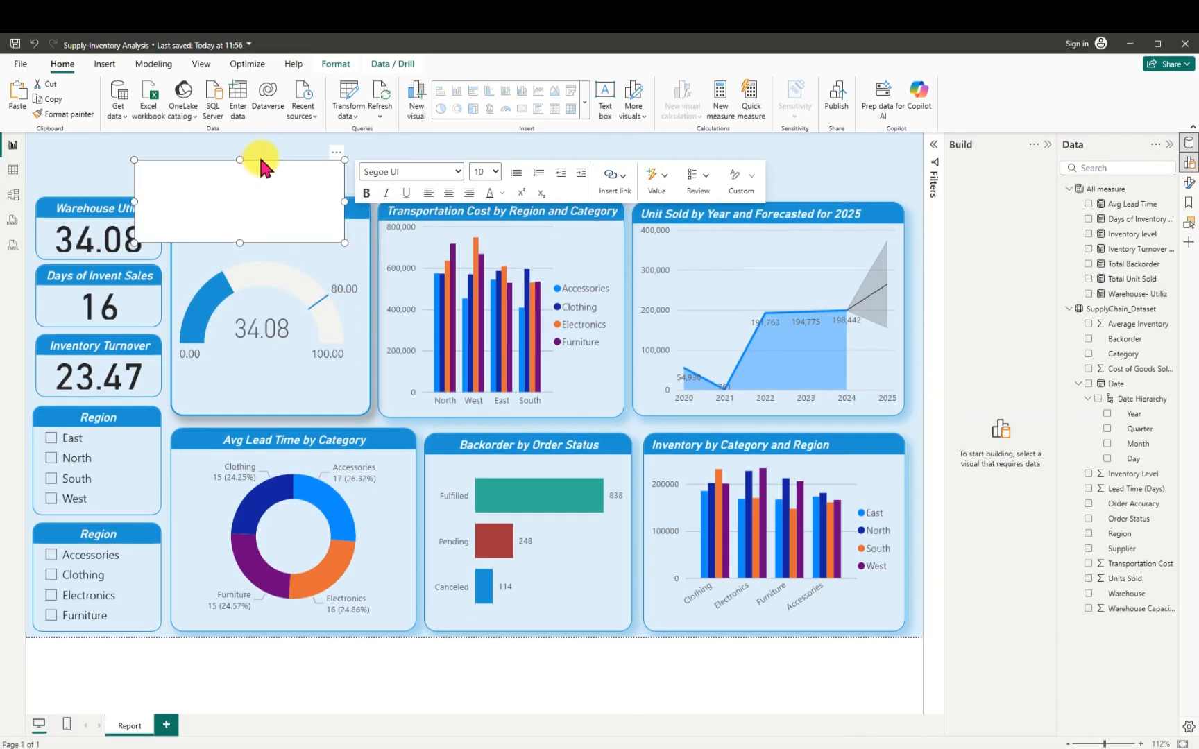
{"action": "left_click", "coordinate": [268, 236]}
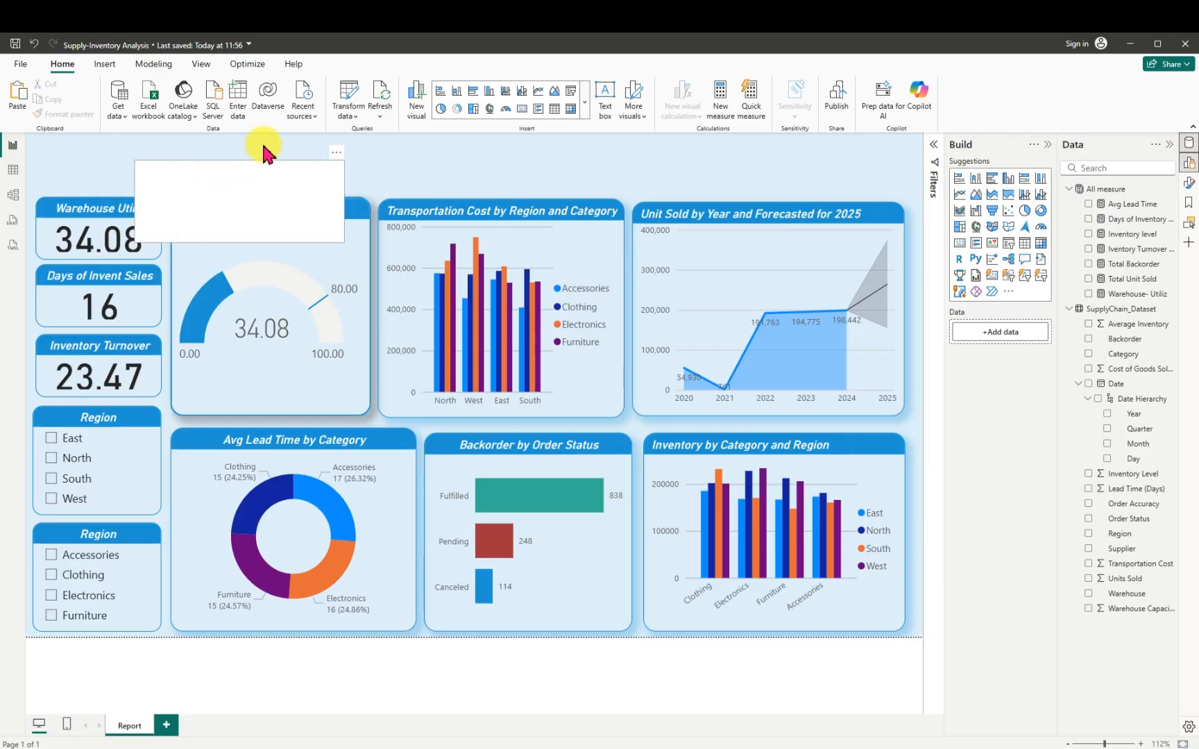
{"action": "left_click_drag", "start_coordinate": [271, 148], "coordinate": [249, 169]}
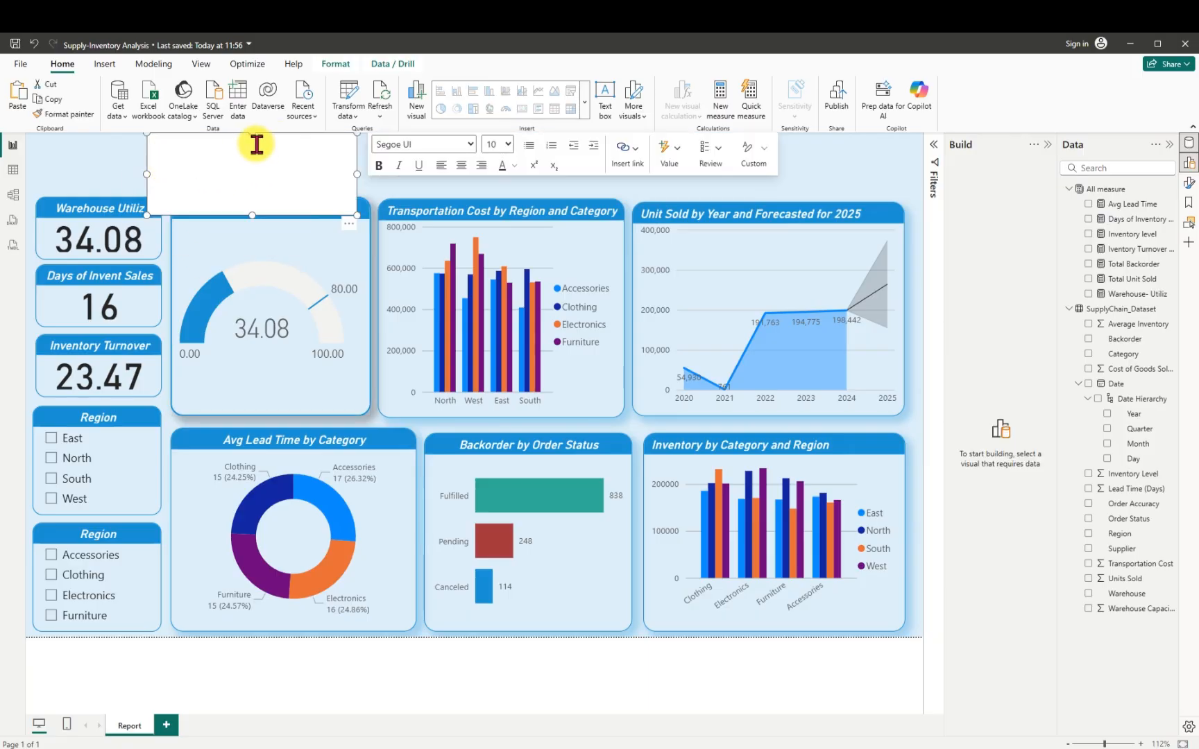
{"action": "left_click", "coordinate": [250, 136]}
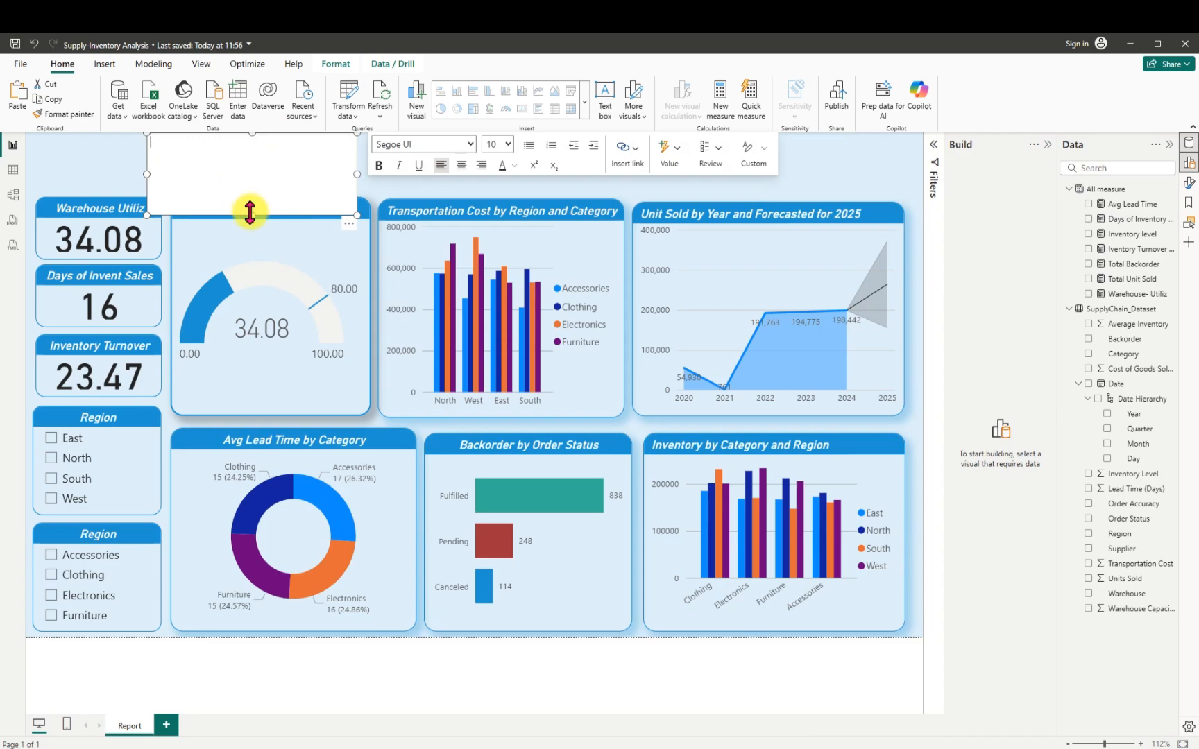
{"action": "left_click_drag", "start_coordinate": [251, 214], "coordinate": [254, 183]}
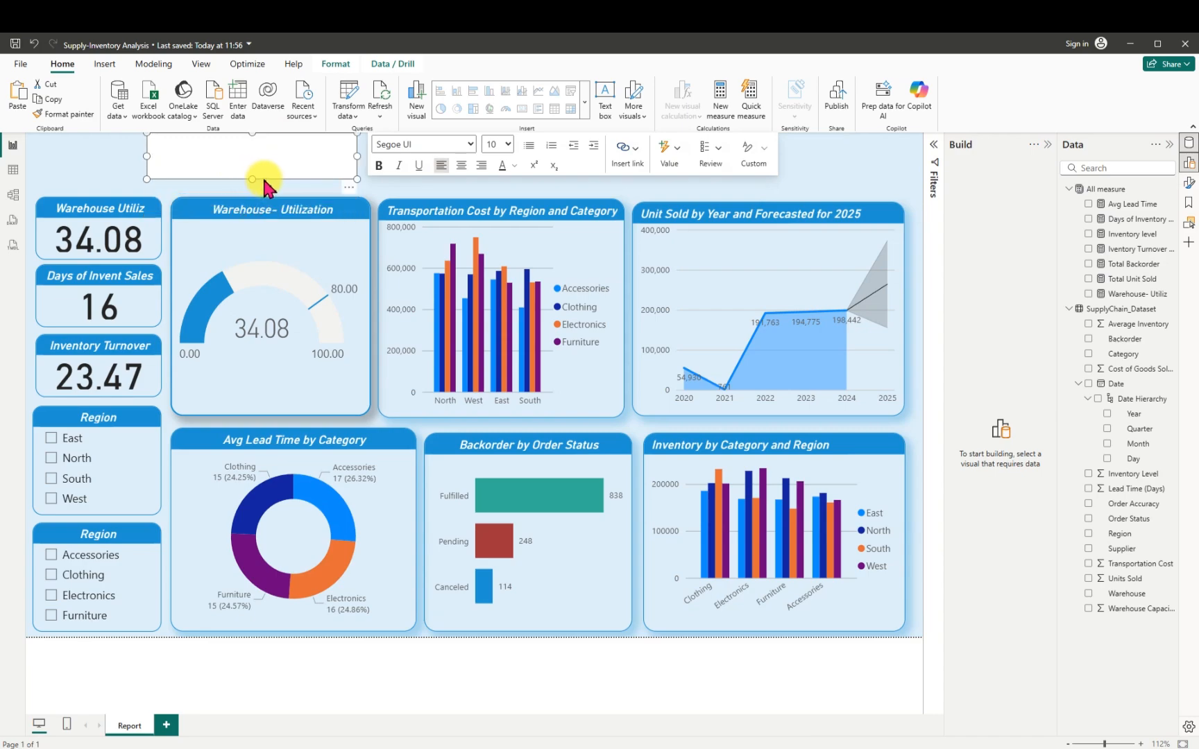
{"action": "left_click", "coordinate": [273, 206]}
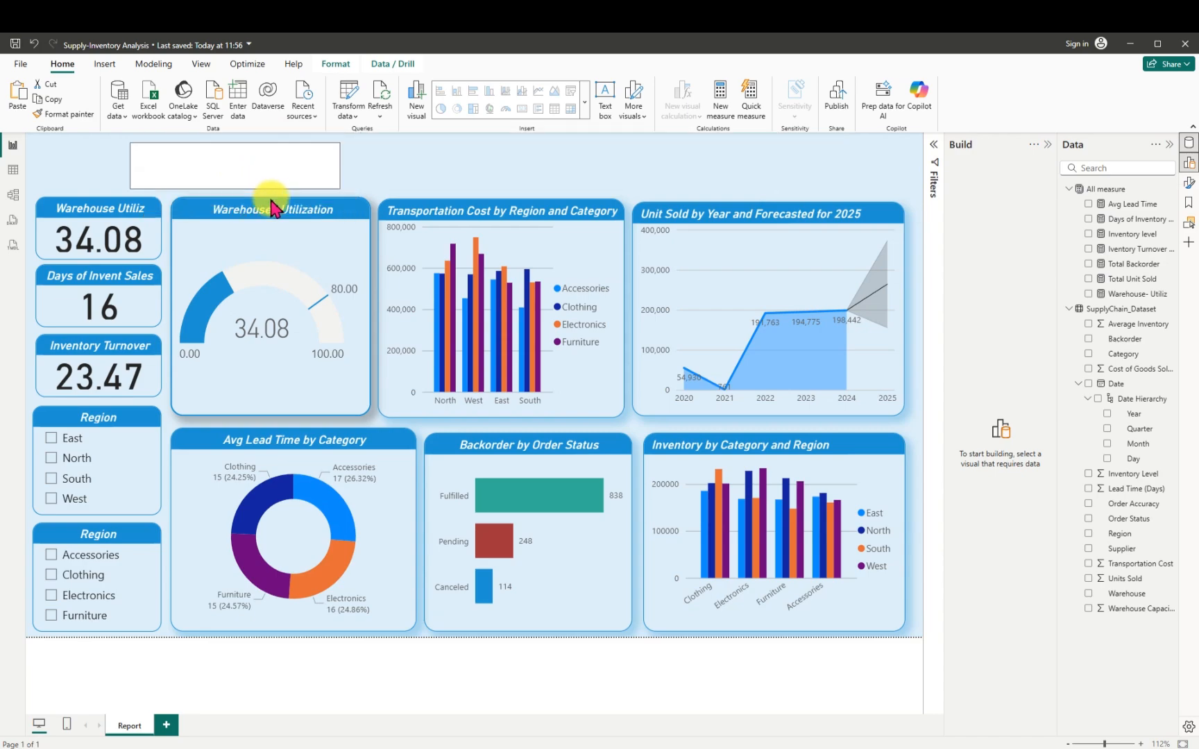
{"action": "left_click", "coordinate": [229, 181]}
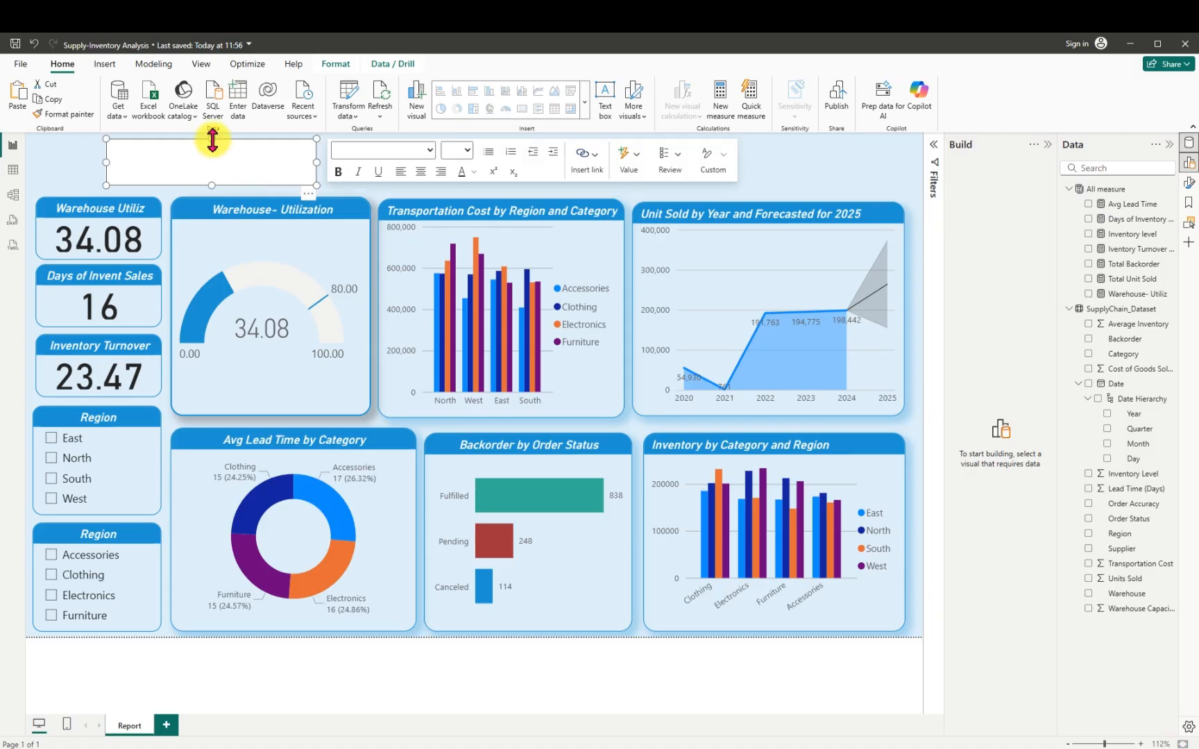
{"action": "left_click_drag", "start_coordinate": [212, 140], "coordinate": [211, 147]}
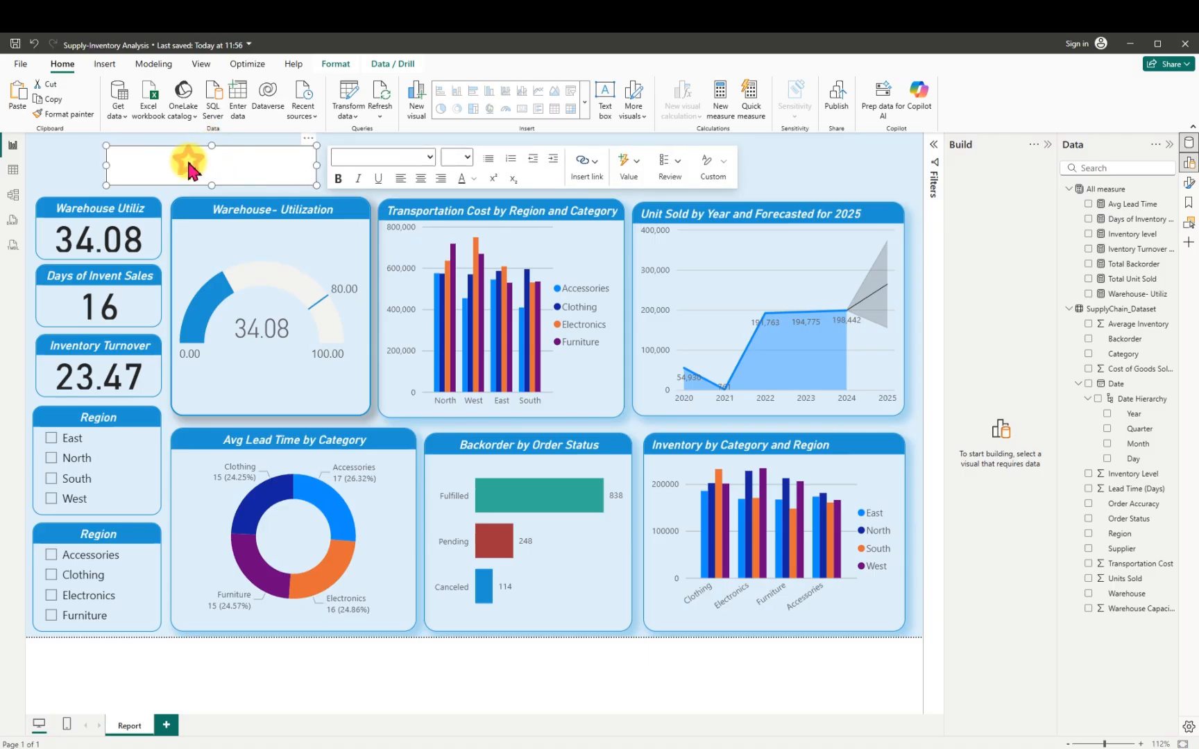
Enter "SUPPLY CHAIN CHAIN ANALYSIS" in the text box and set its font size to 18.
{"action": "left_click", "coordinate": [191, 160]}
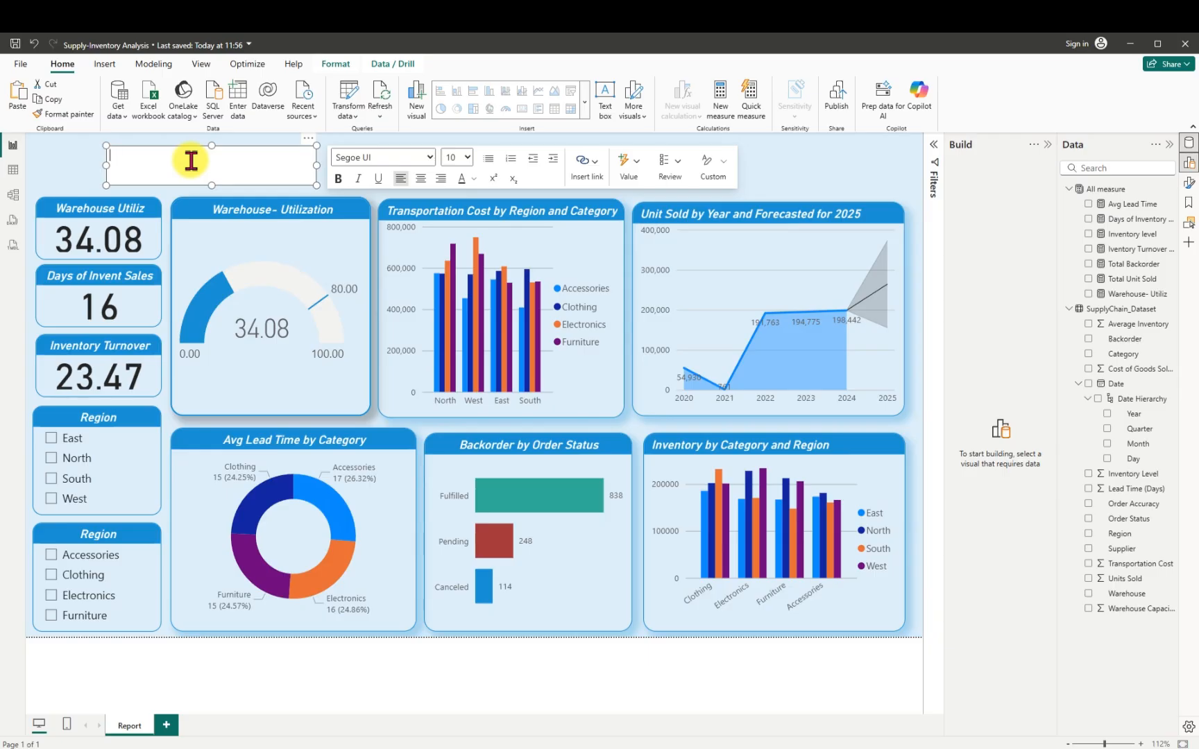
{"action": "type", "text": "SUPPLY CHAIN CHAIN ANALYSIS"}
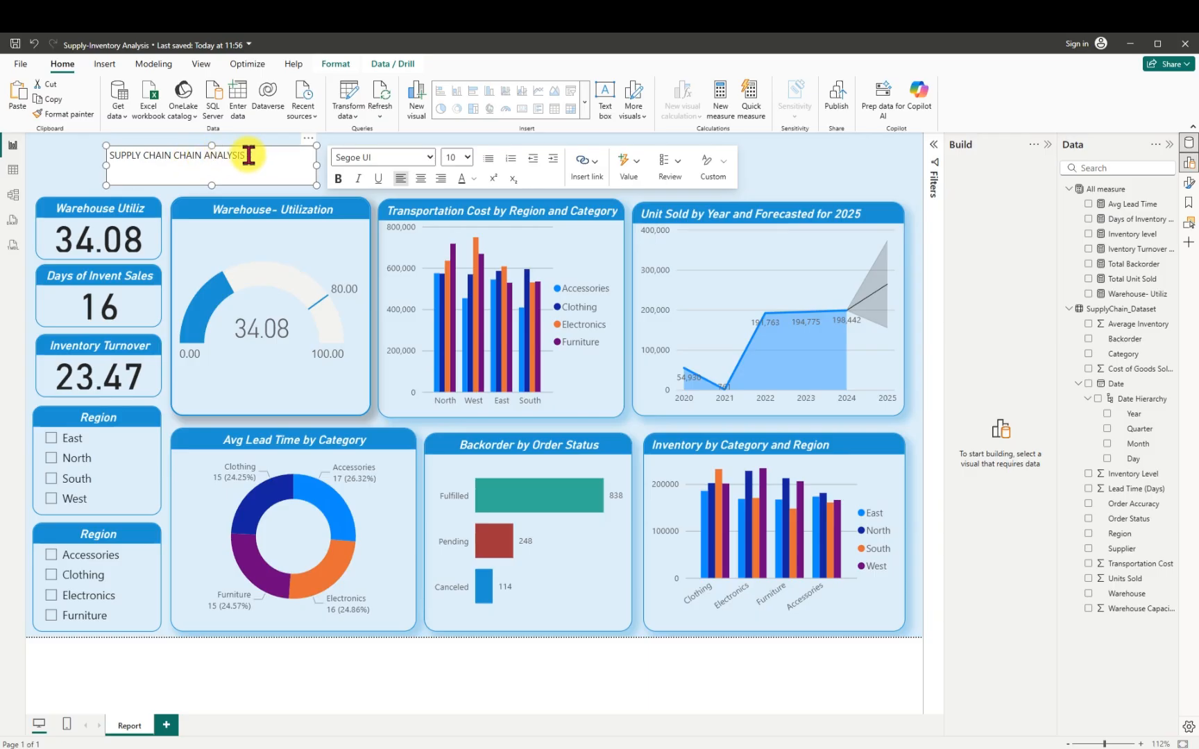
{"action": "left_click_drag", "start_coordinate": [244, 155], "coordinate": [111, 161]}
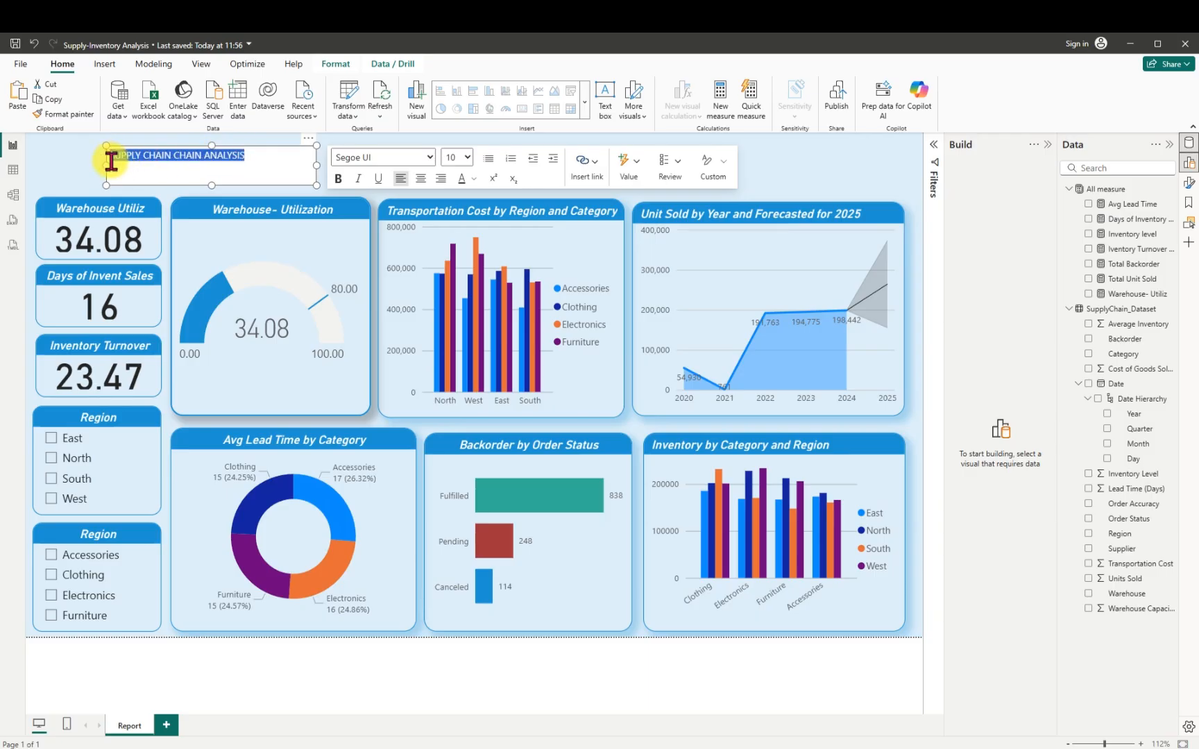
{"action": "left_click", "coordinate": [466, 160]}
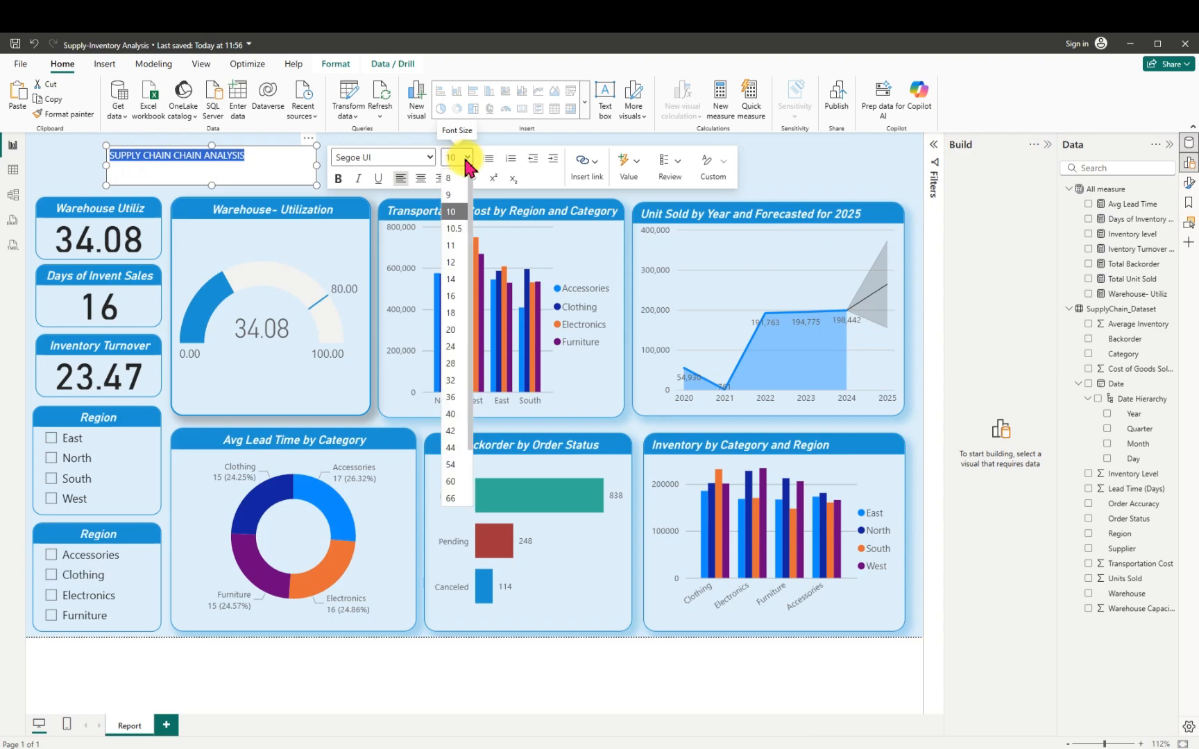
{"action": "left_click", "coordinate": [457, 314]}
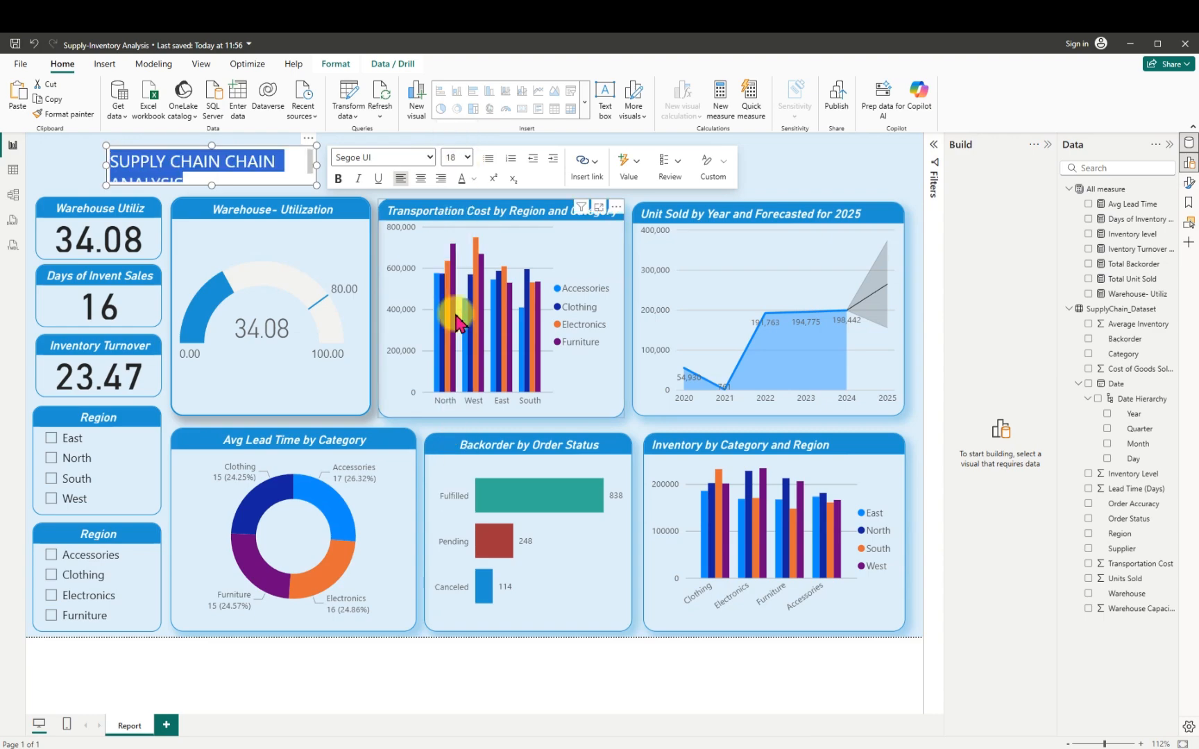
Center the heading and fit its text box, about 440 wide, into the page corner above the Warehouse Utiliz card.
{"action": "left_click_drag", "start_coordinate": [316, 166], "coordinate": [458, 164]}
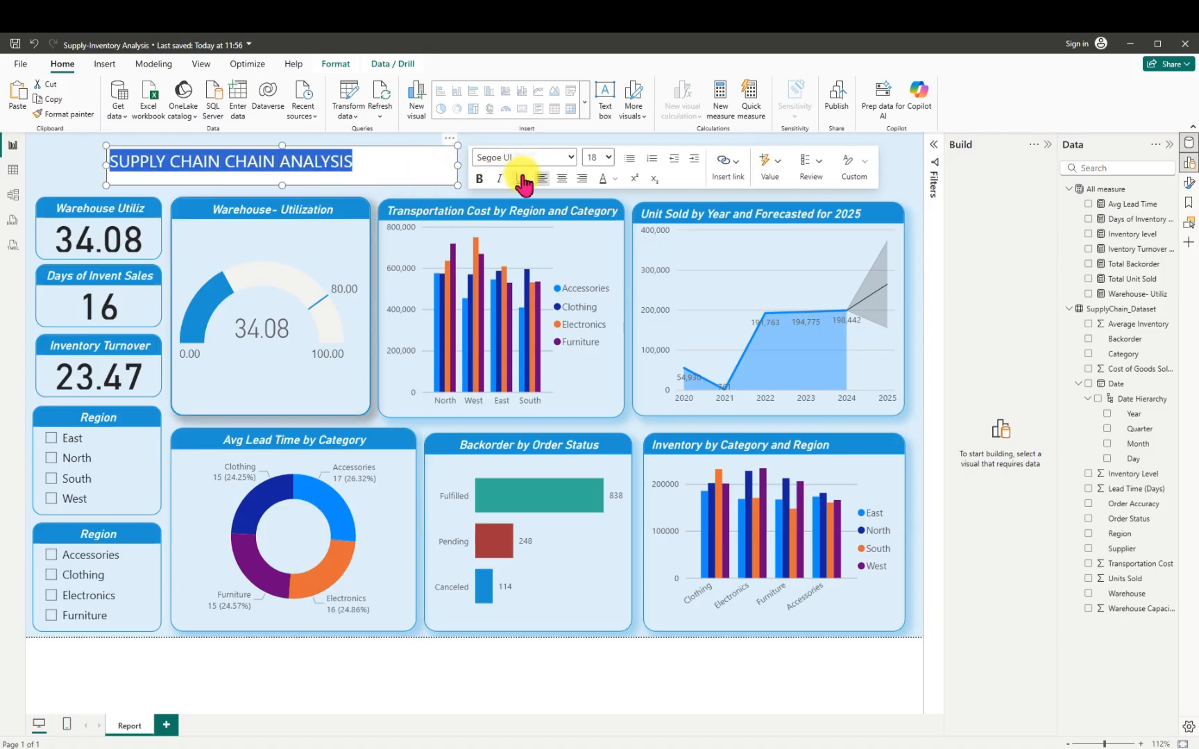
{"action": "left_click", "coordinate": [561, 182]}
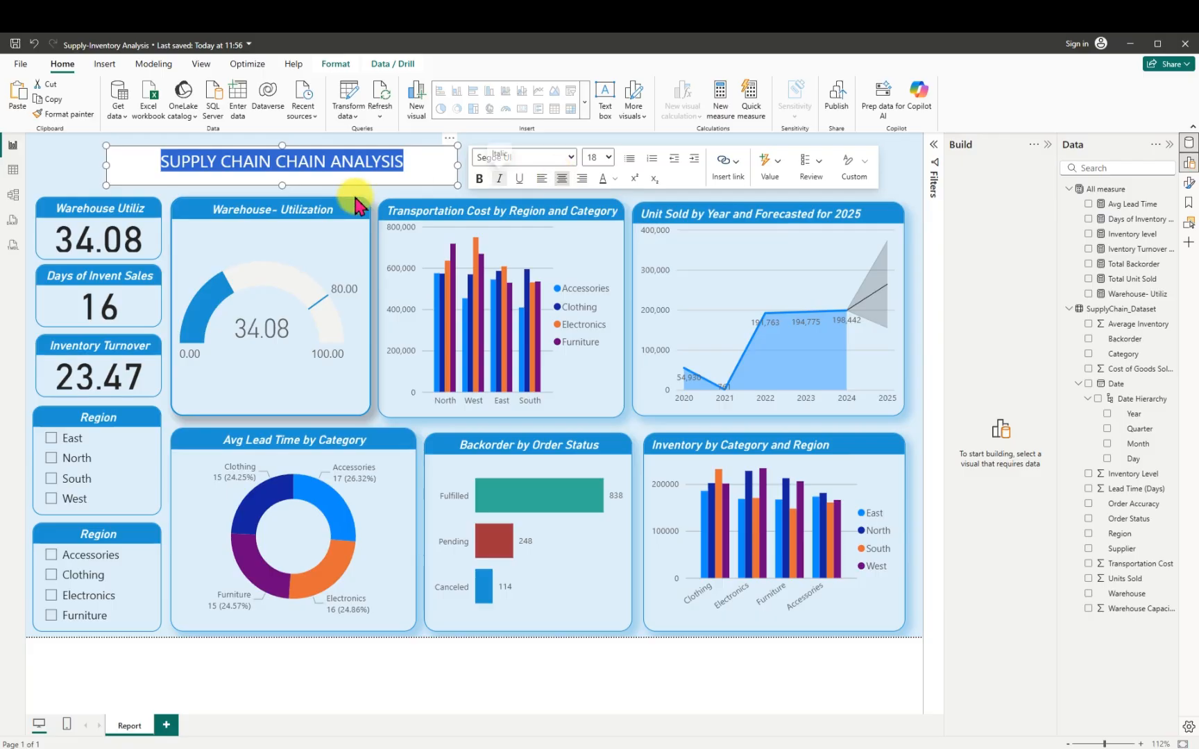
{"action": "left_click_drag", "start_coordinate": [107, 166], "coordinate": [150, 165]}
{"action": "left_click_drag", "start_coordinate": [213, 187], "coordinate": [100, 181]}
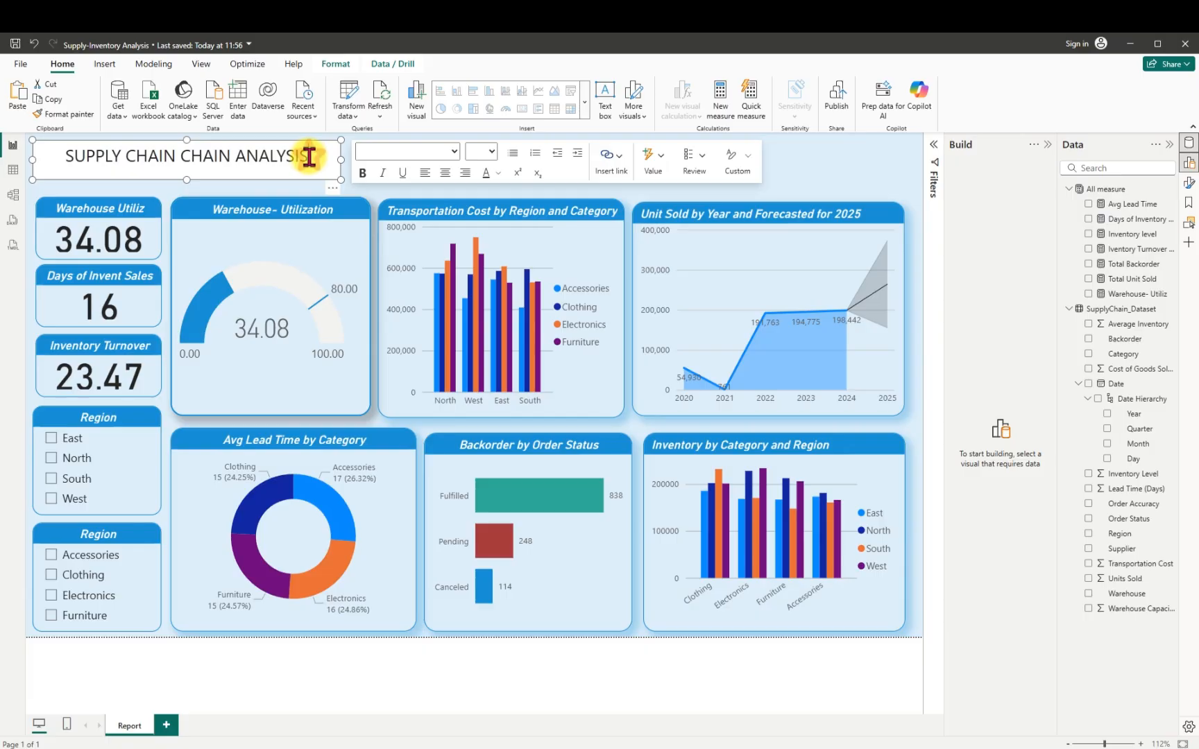
Make the "SUPPLY CHAIN CHAIN ANALYSIS" heading italic and set its font to Georgia.
{"action": "left_click_drag", "start_coordinate": [307, 156], "coordinate": [65, 155]}
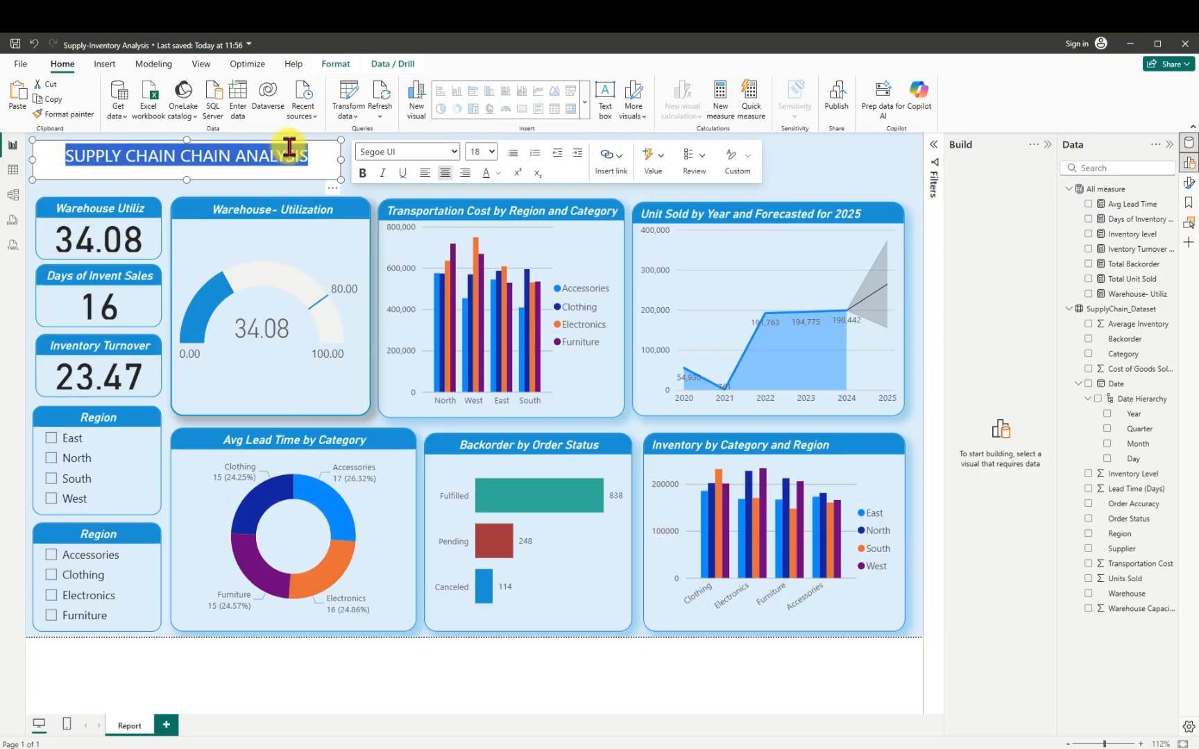
{"action": "left_click", "coordinate": [381, 174]}
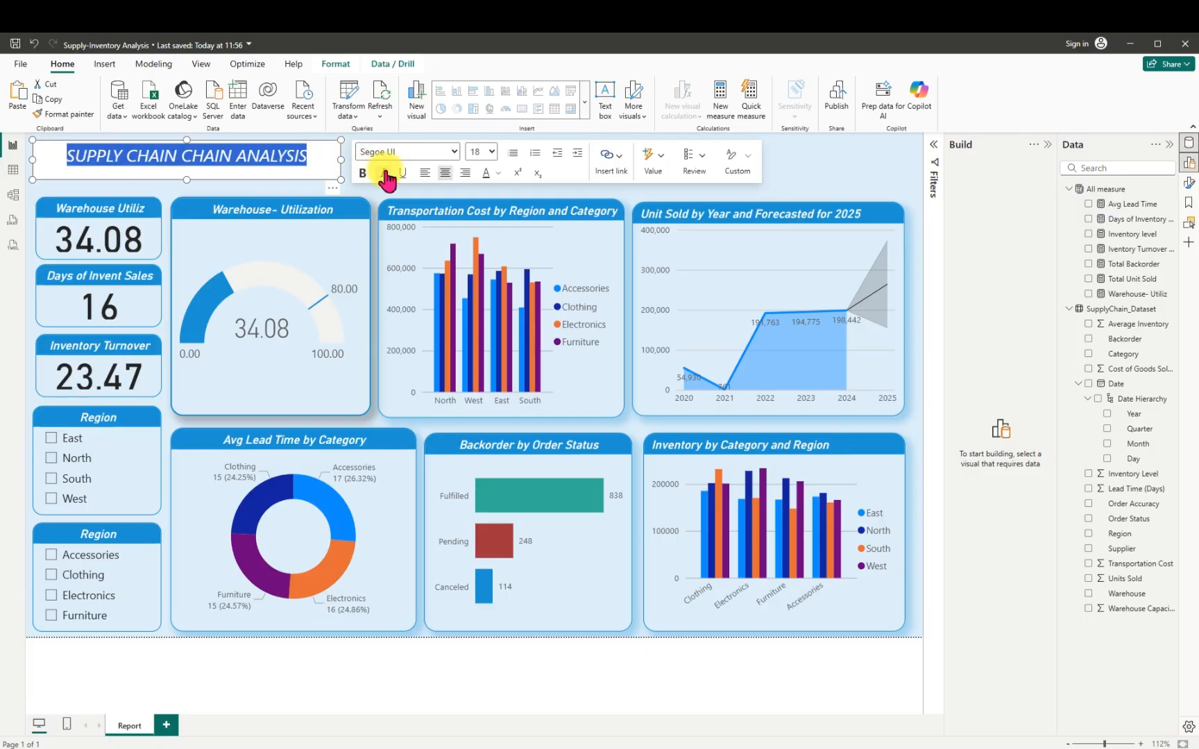
{"action": "left_click", "coordinate": [454, 151]}
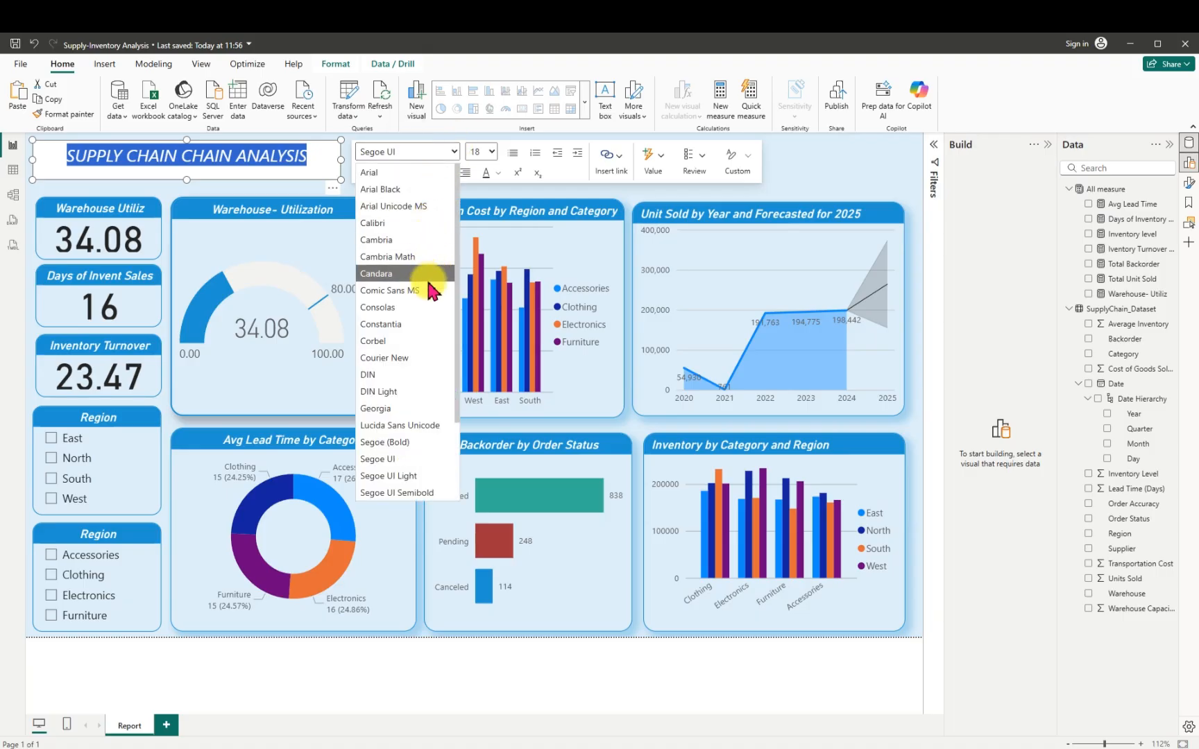
{"action": "scroll", "coordinate": [449, 474], "scroll_direction": "down", "scroll_amount": 2}
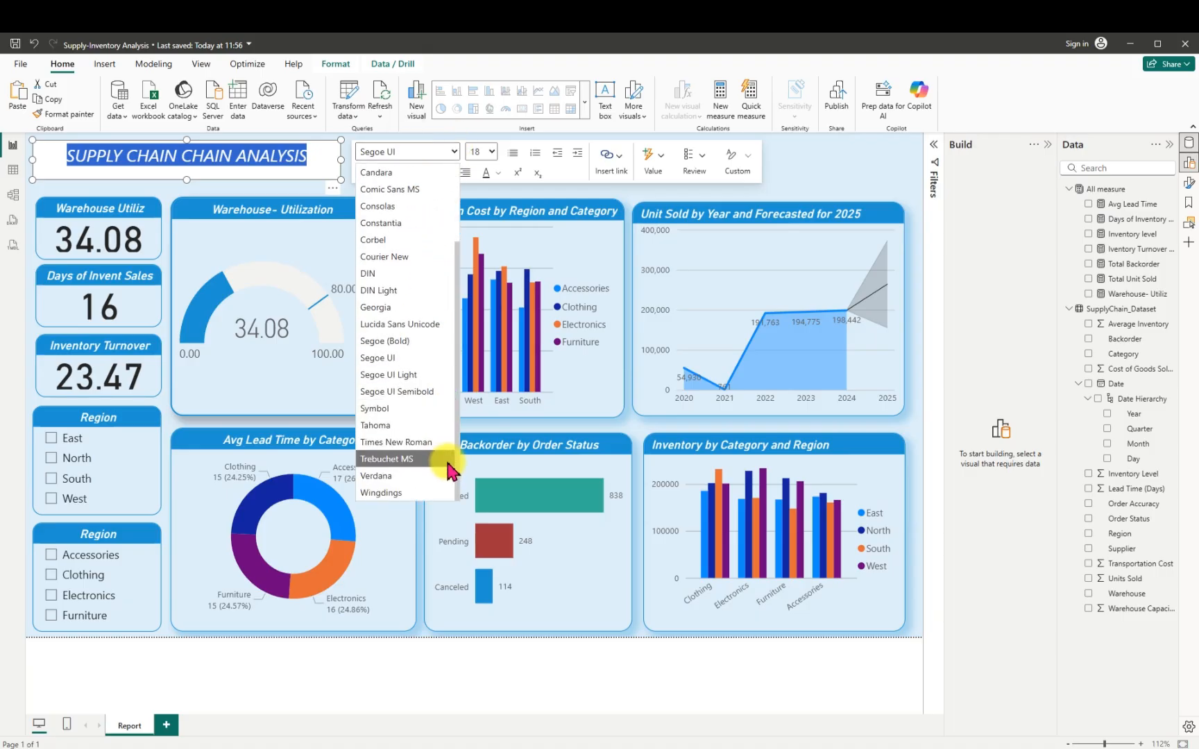
{"action": "left_click", "coordinate": [412, 492]}
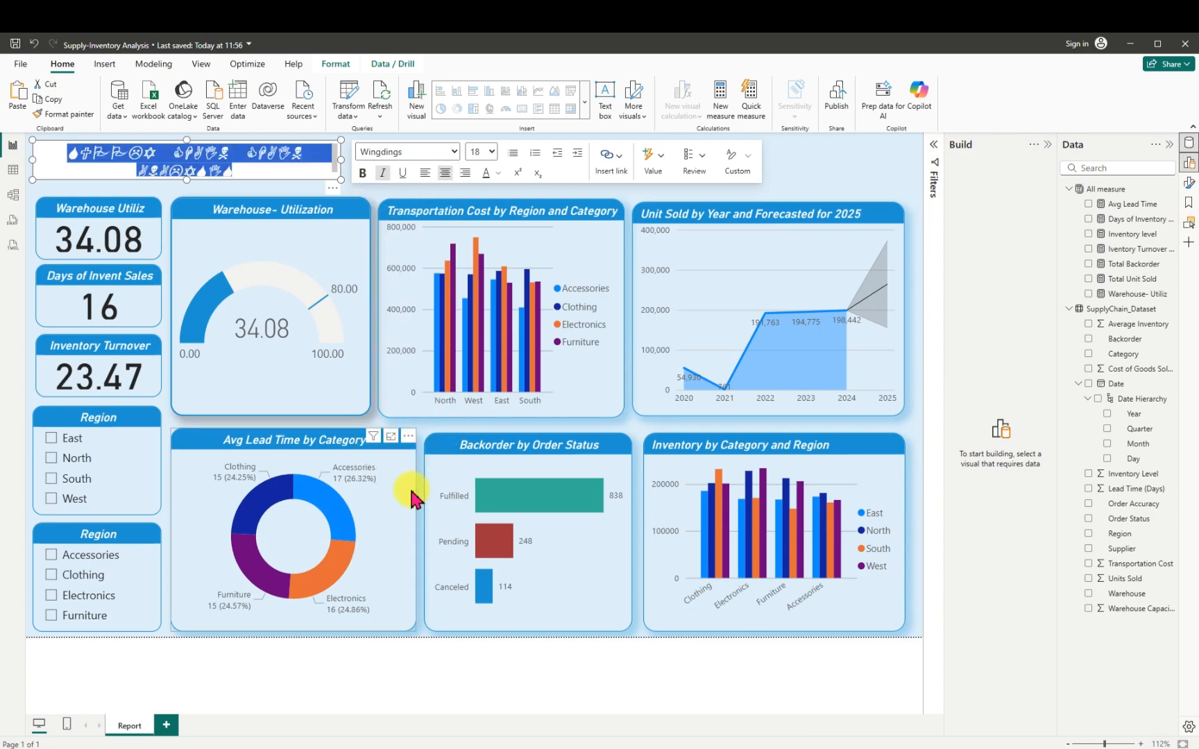
{"action": "left_click", "coordinate": [454, 152]}
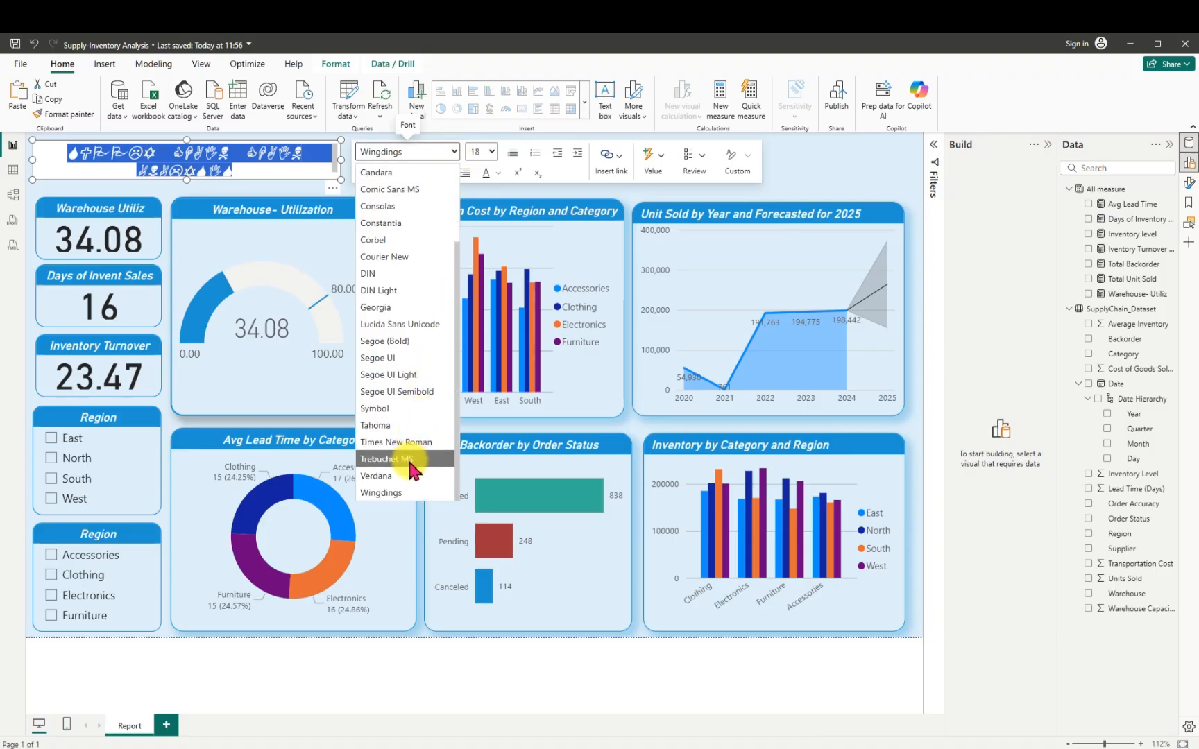
{"action": "left_click", "coordinate": [401, 309]}
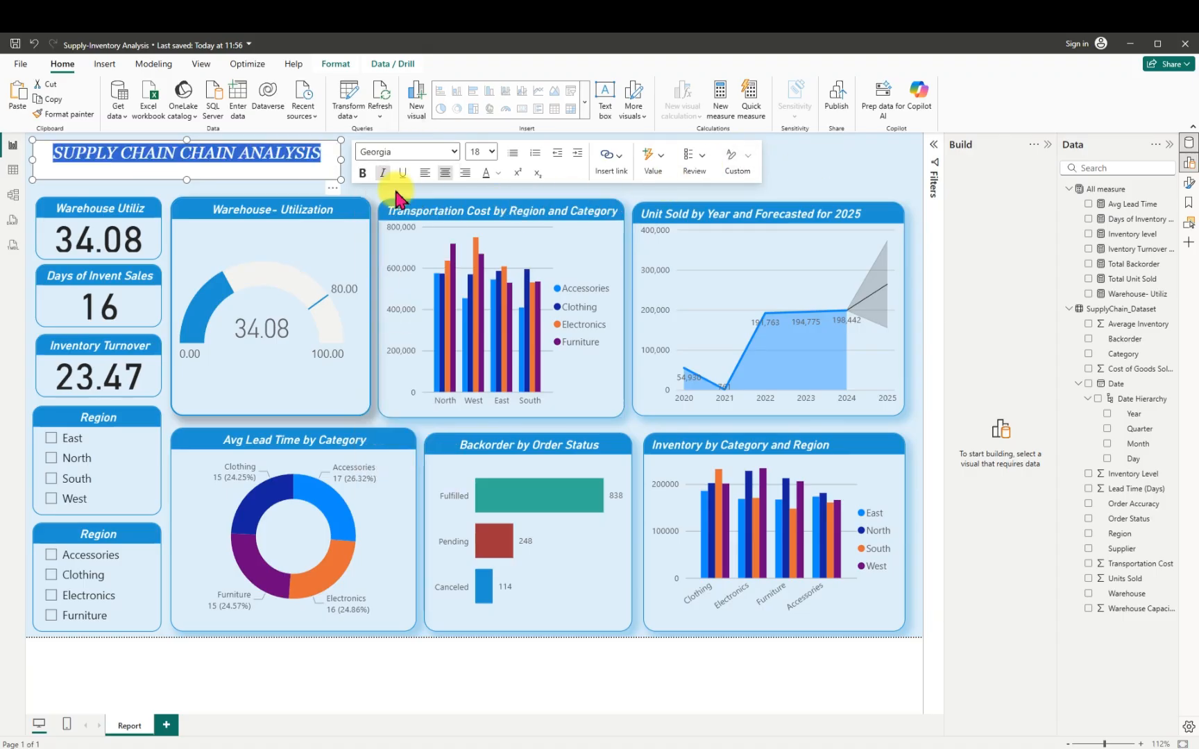
Turn off the heading text box's background in its size and style settings.
{"action": "left_click", "coordinate": [333, 188]}
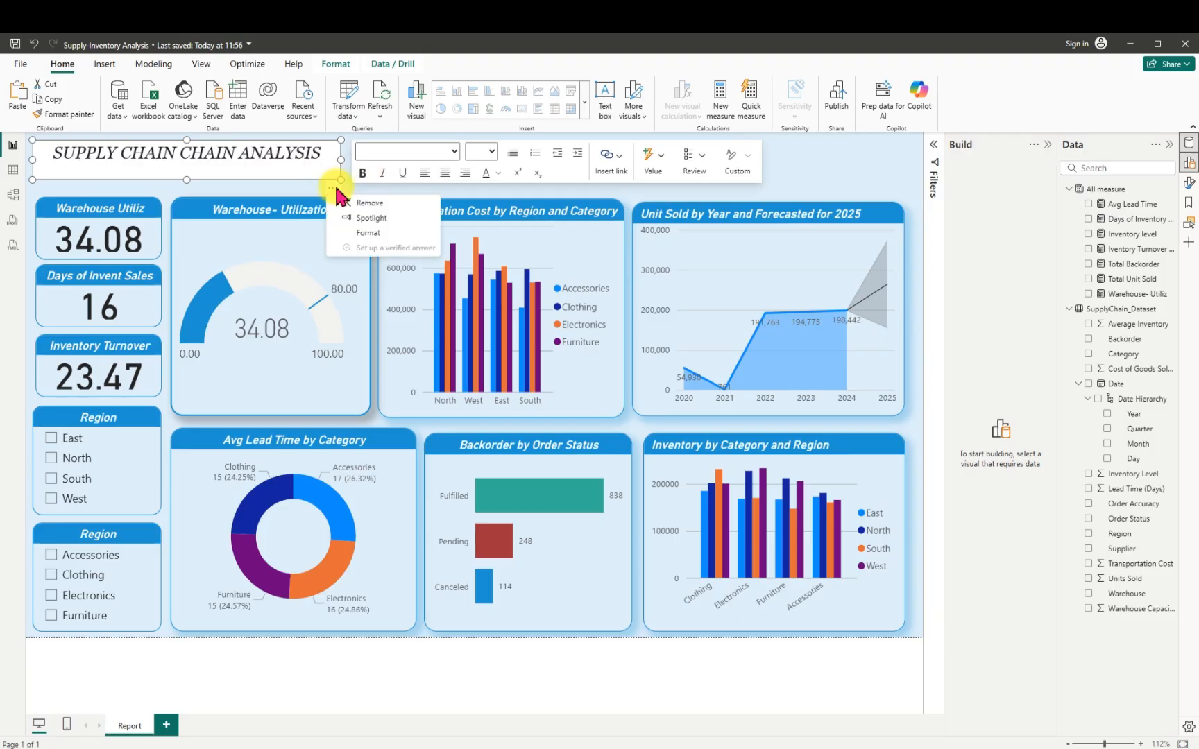
{"action": "left_click", "coordinate": [374, 233]}
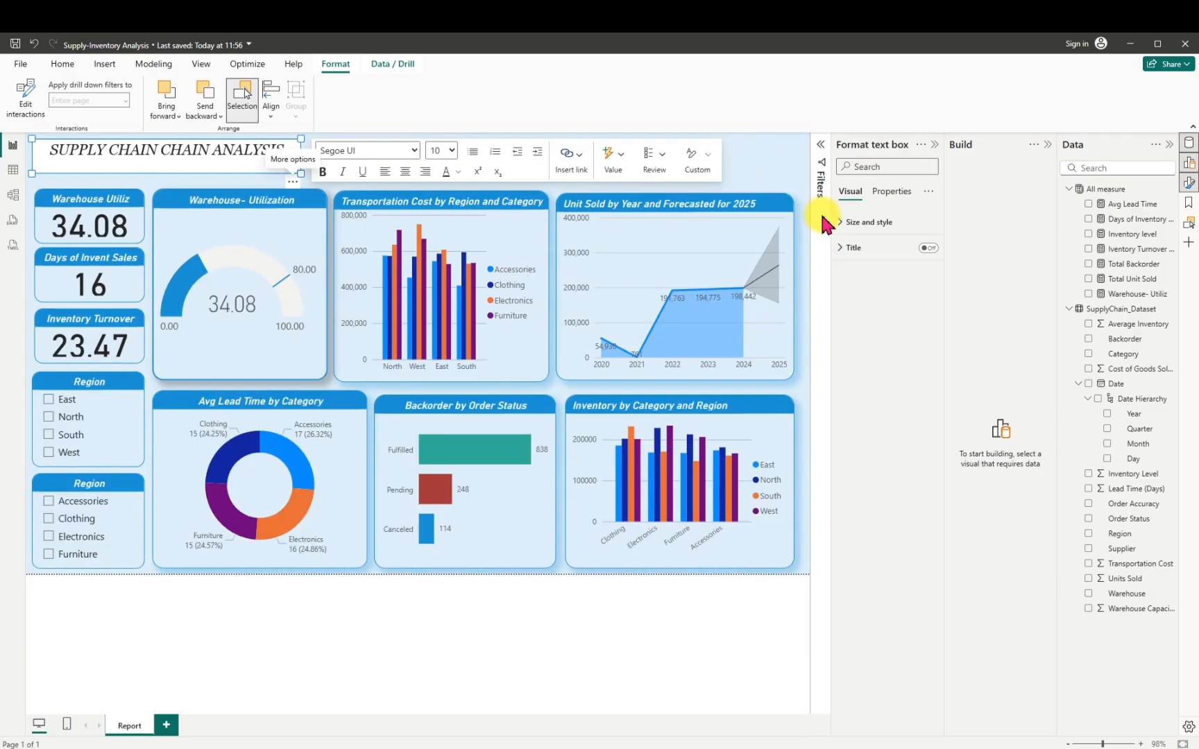
{"action": "left_click", "coordinate": [839, 225]}
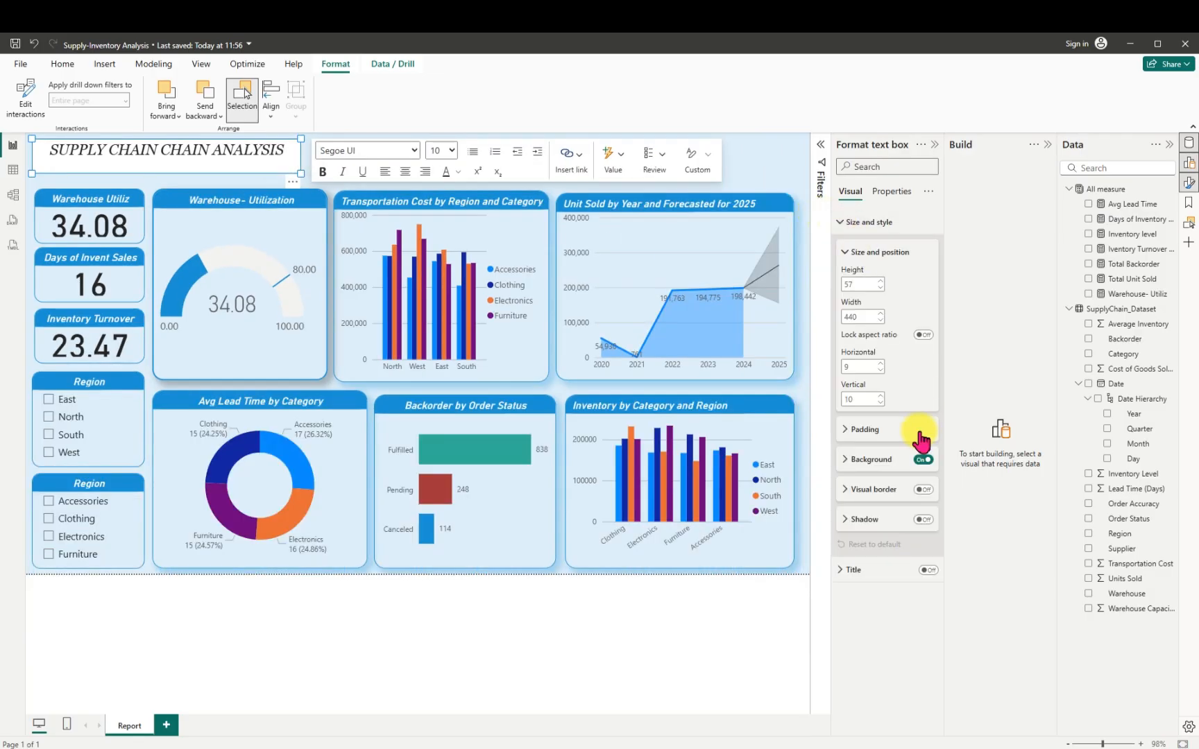
{"action": "left_click", "coordinate": [922, 459]}
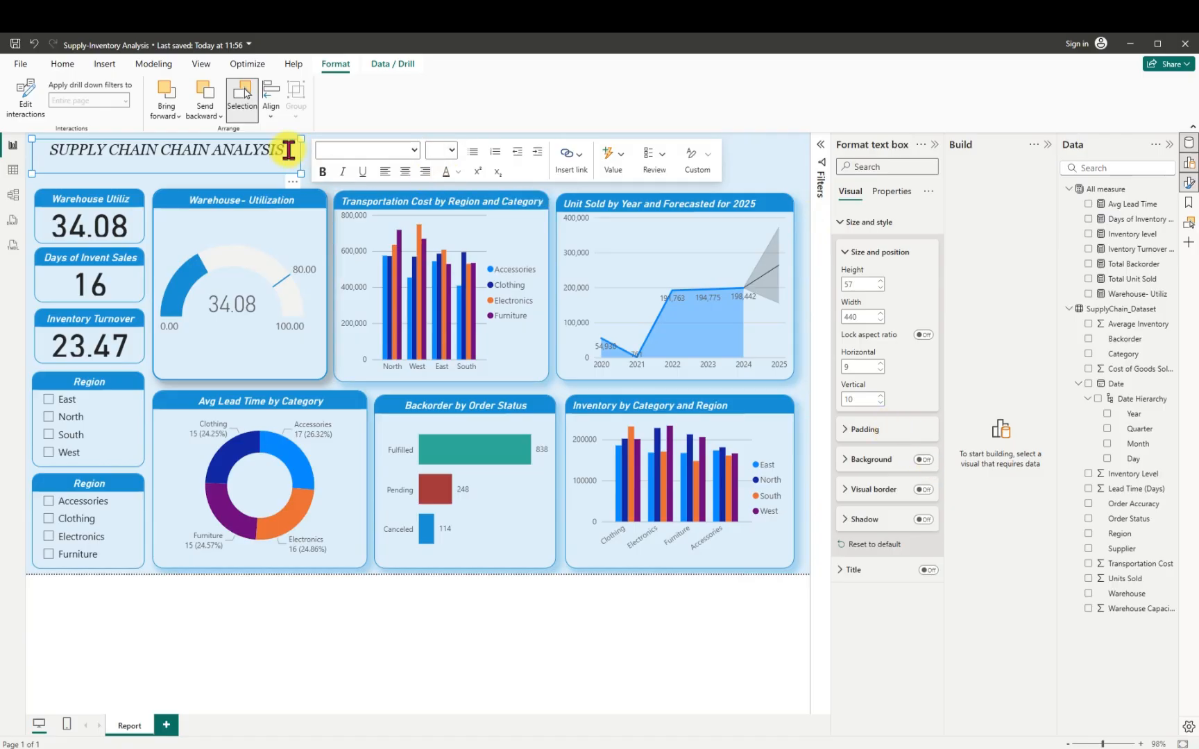
Set the heading text's color to white and leave the text box.
{"action": "left_click_drag", "start_coordinate": [289, 150], "coordinate": [48, 148]}
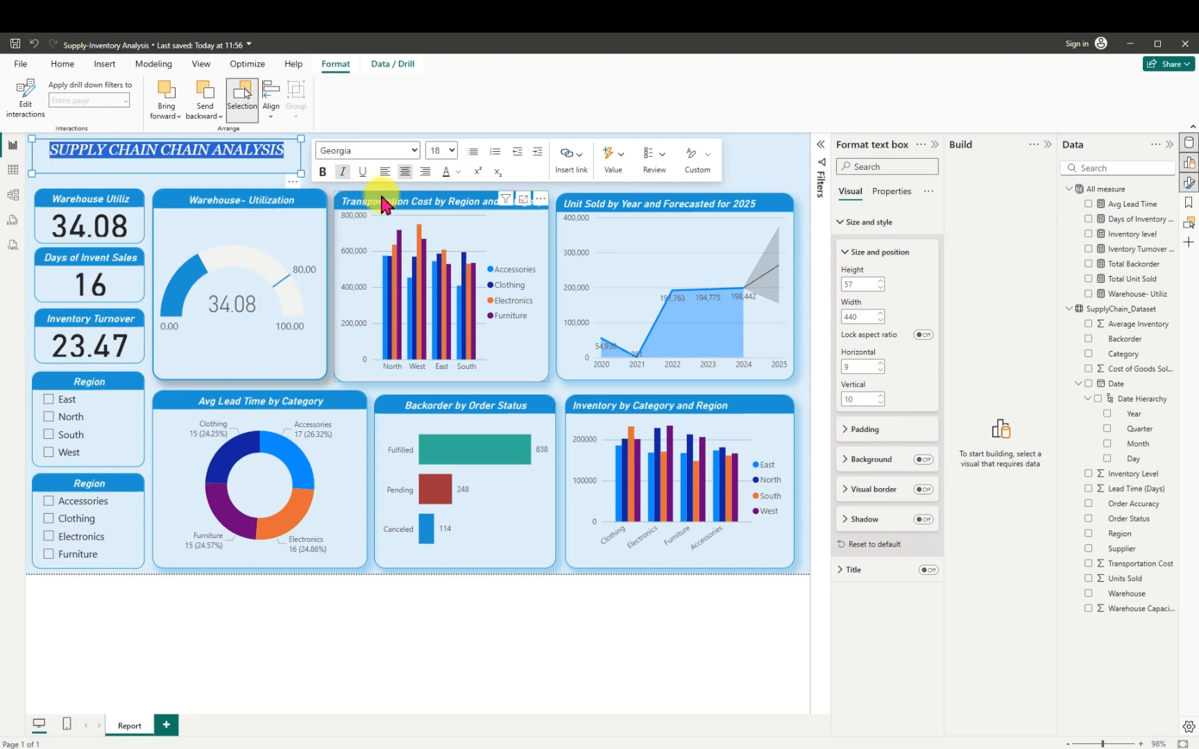
{"action": "left_click", "coordinate": [455, 175]}
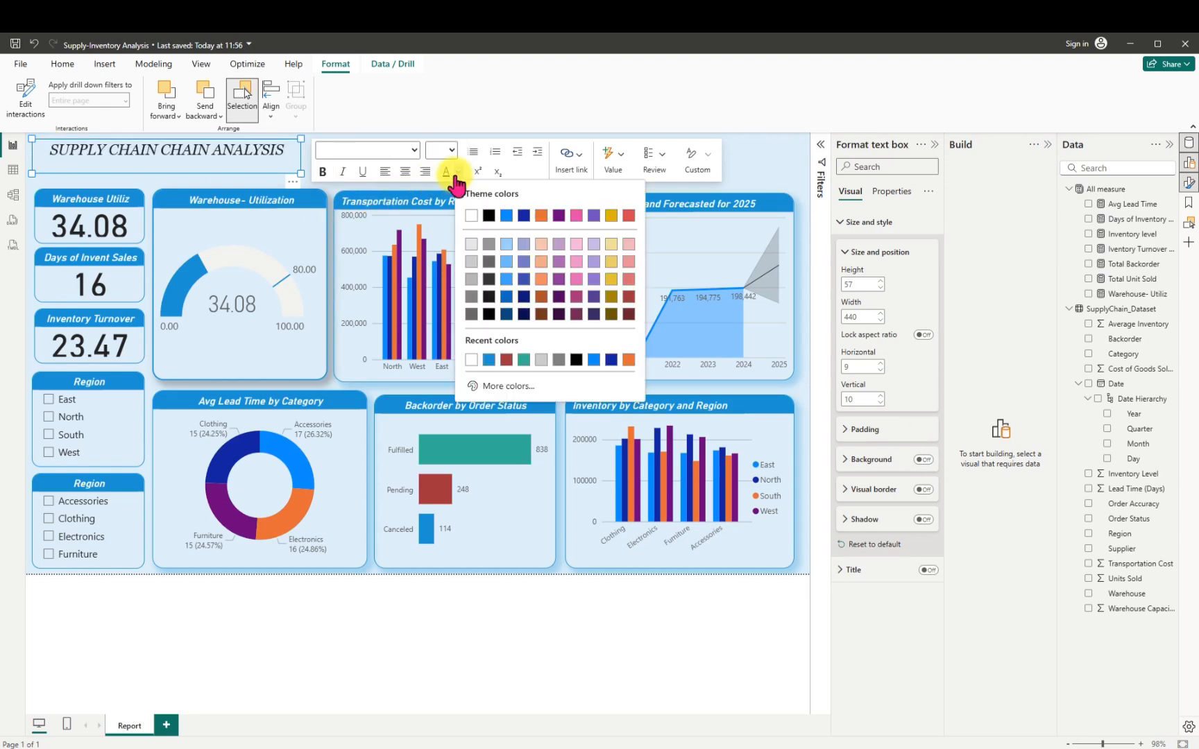
{"action": "left_click", "coordinate": [470, 220]}
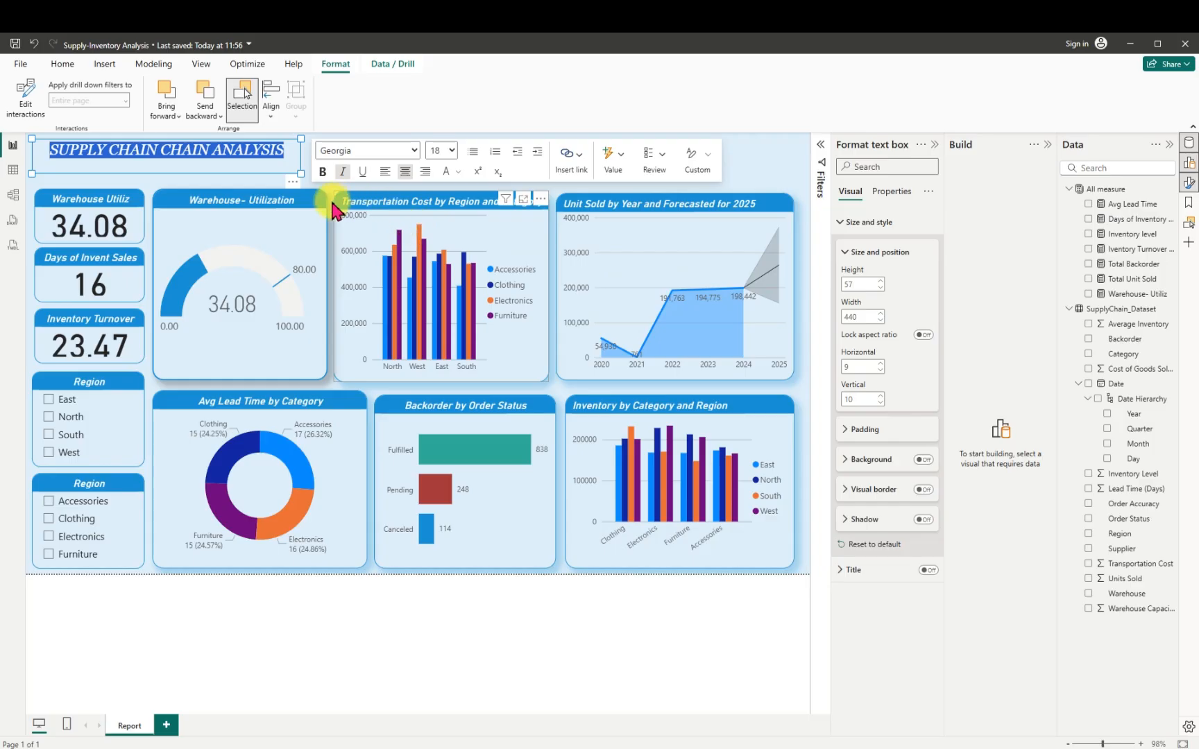
{"action": "left_click", "coordinate": [621, 201]}
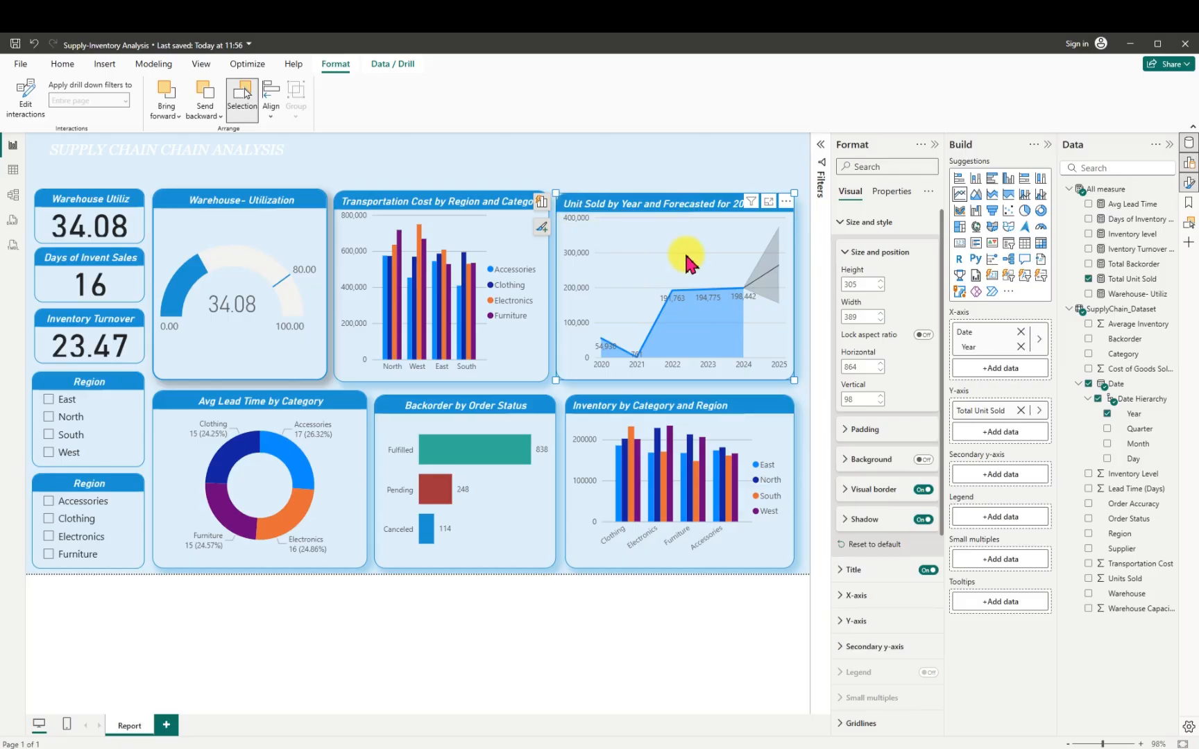
Look up the hex code of the Unit Sold by Year chart's visual border color for reuse on the heading.
{"action": "left_click", "coordinate": [867, 459]}
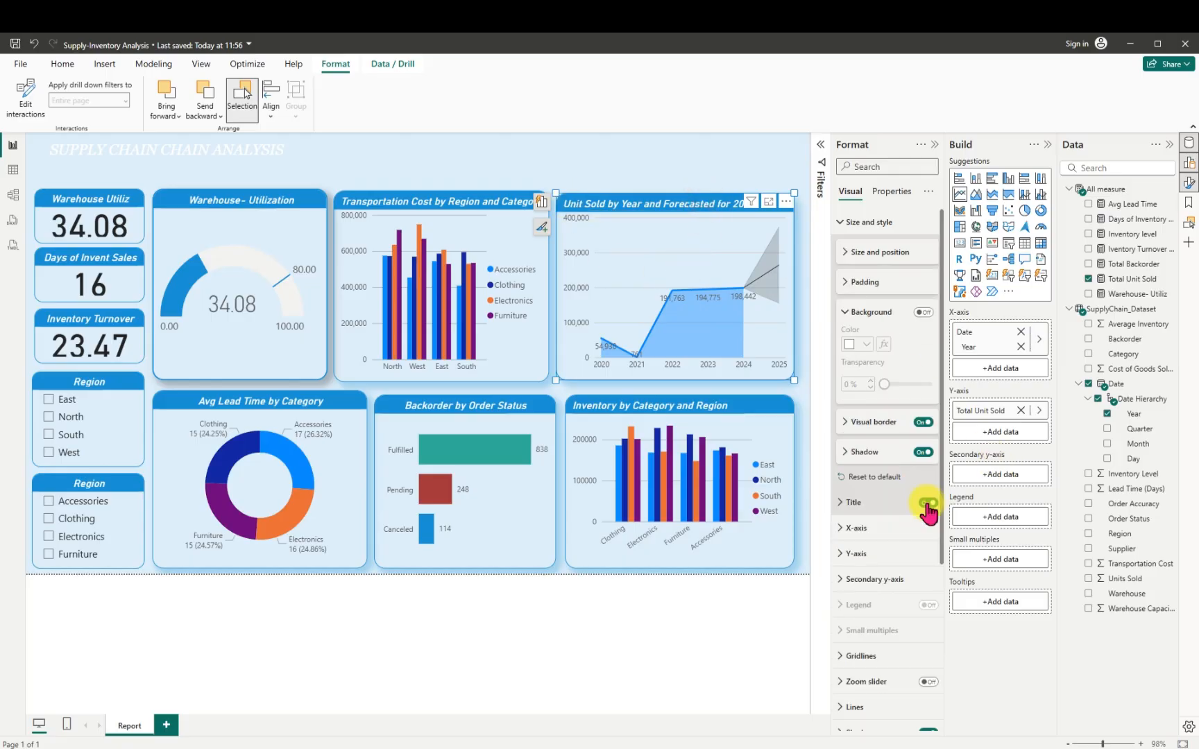
{"action": "left_click", "coordinate": [840, 422]}
{"action": "left_click", "coordinate": [862, 453]}
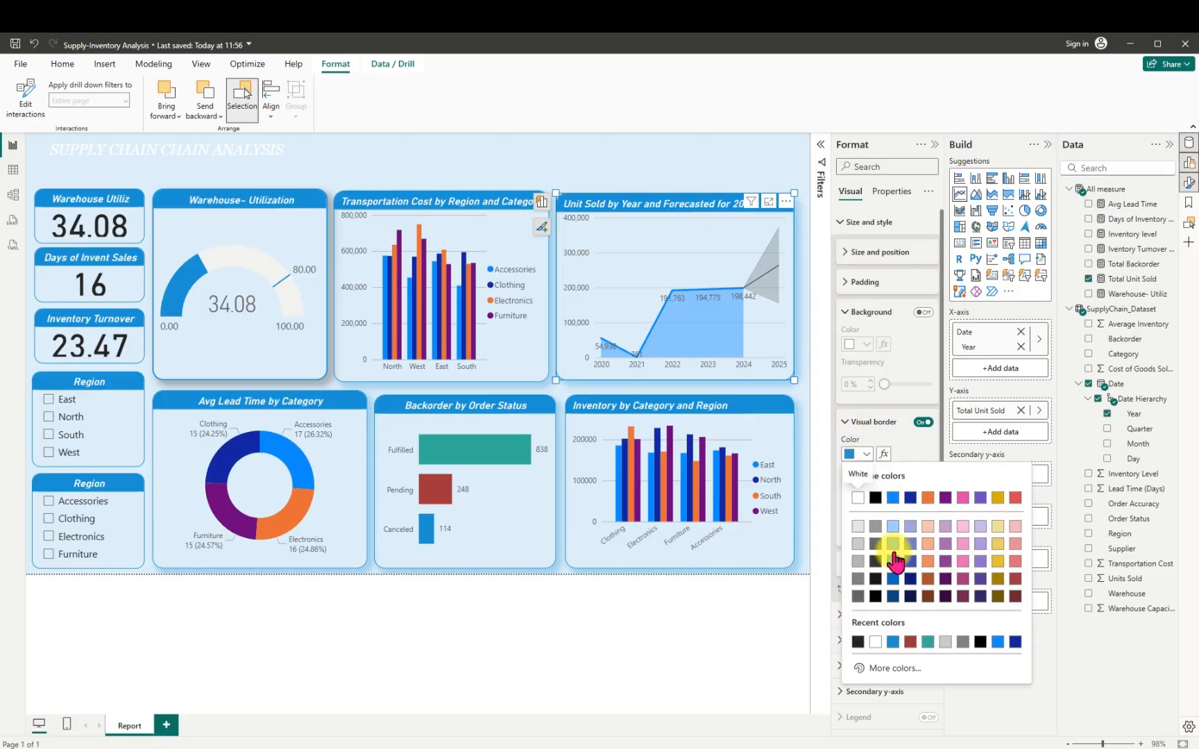
{"action": "left_click", "coordinate": [895, 668]}
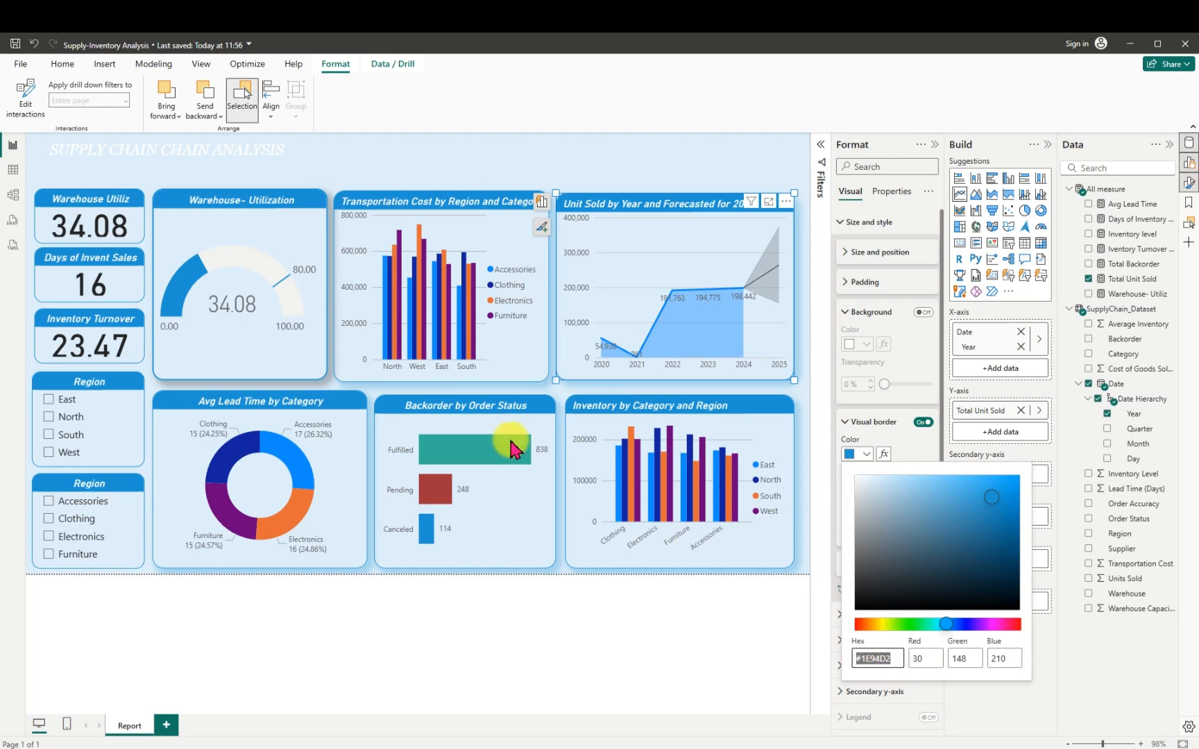
Make the "SUPPLY CHAIN CHAIN ANALYSIS" heading bold and widen its text box so the text fits on one line.
{"action": "left_click", "coordinate": [275, 154]}
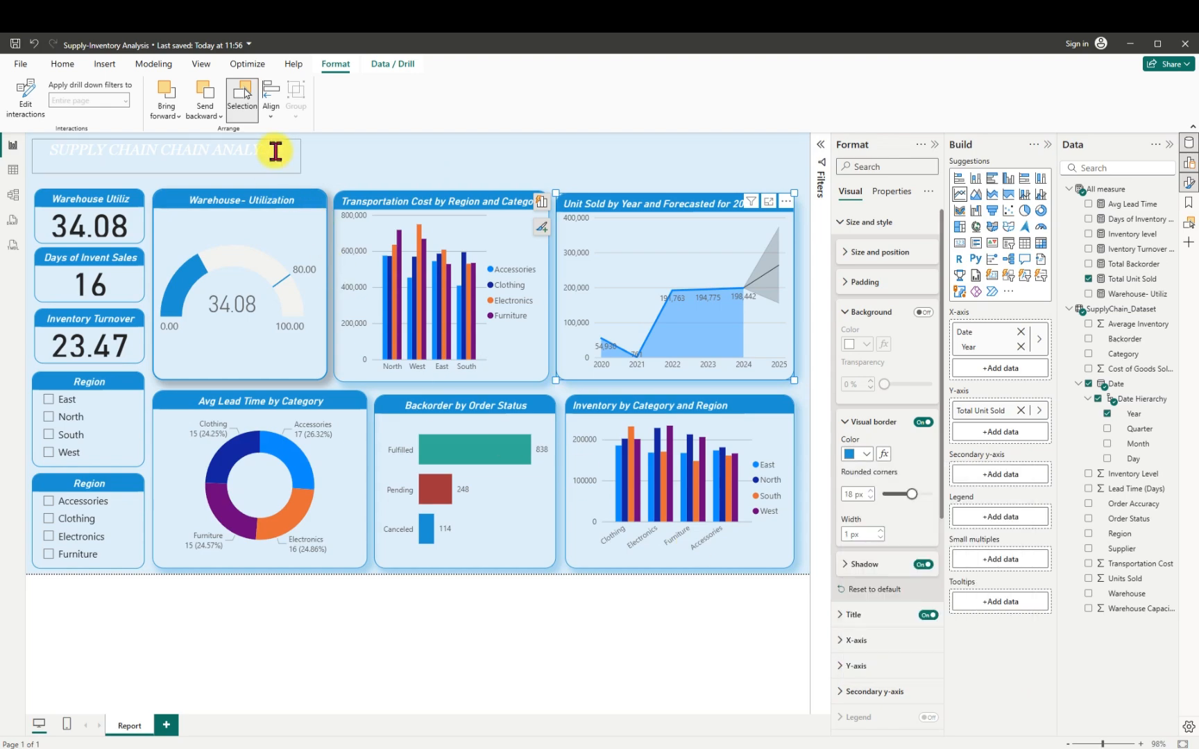
{"action": "left_click_drag", "start_coordinate": [281, 152], "coordinate": [45, 154]}
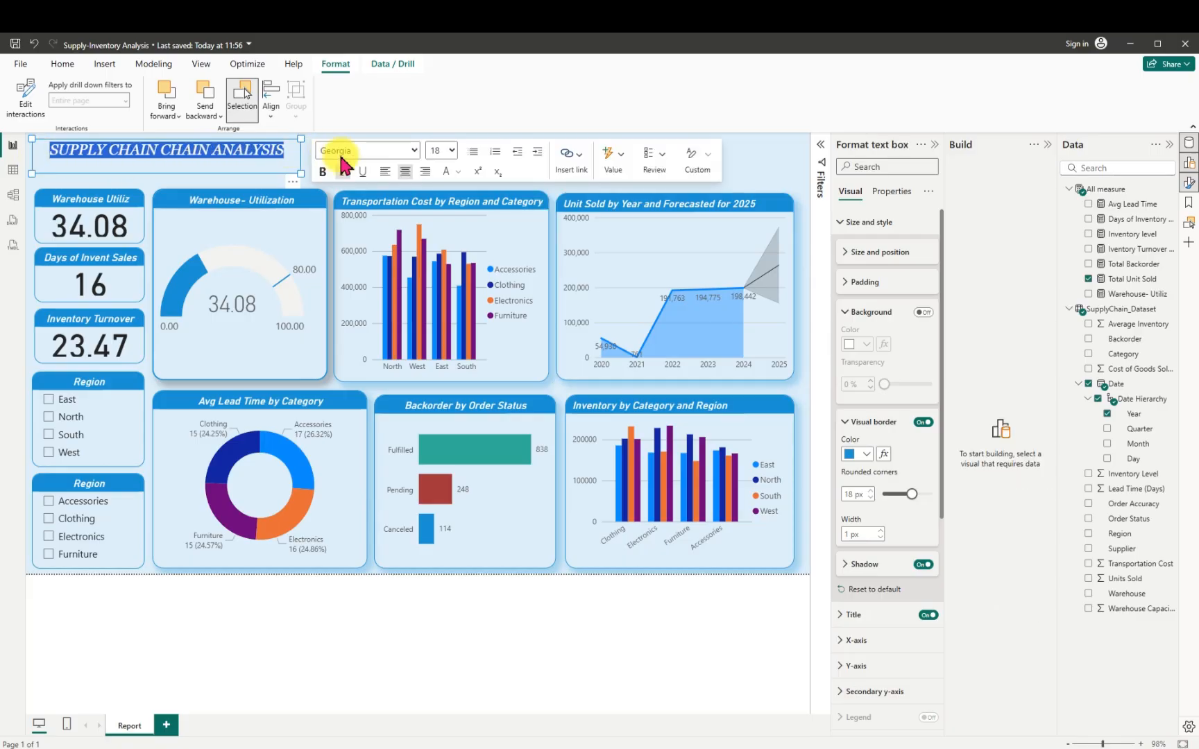
{"action": "left_click", "coordinate": [322, 172]}
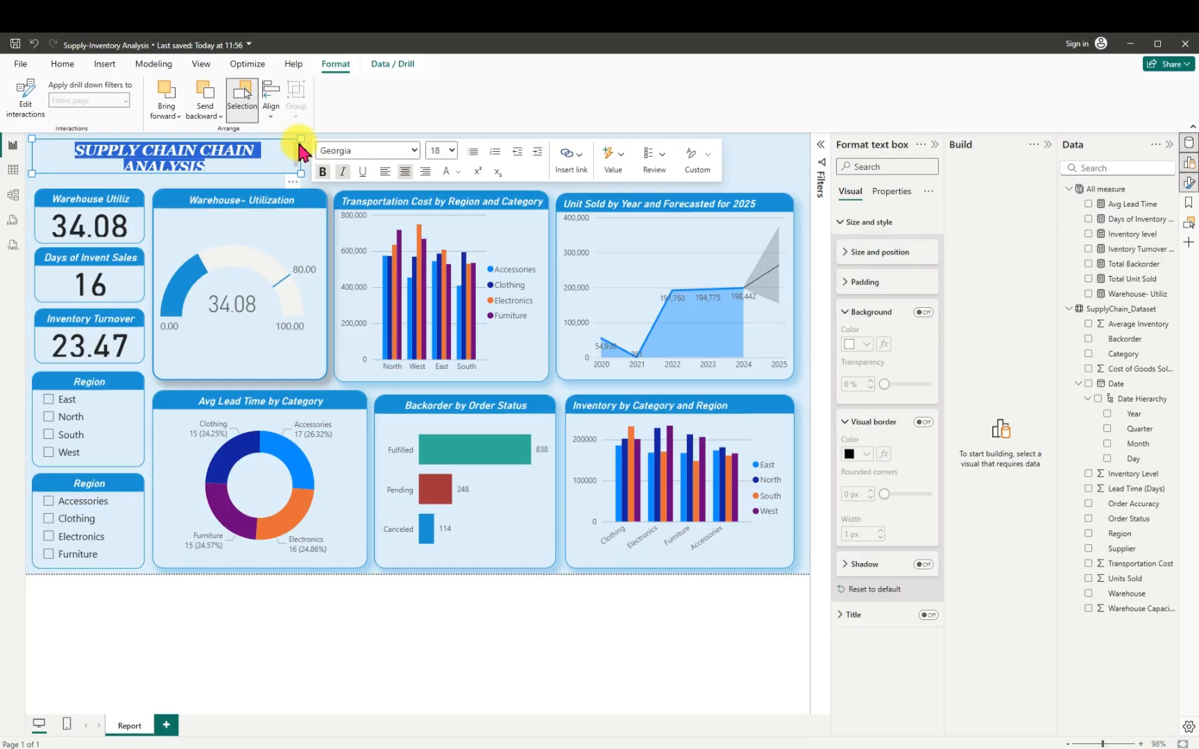
{"action": "left_click_drag", "start_coordinate": [300, 139], "coordinate": [345, 150]}
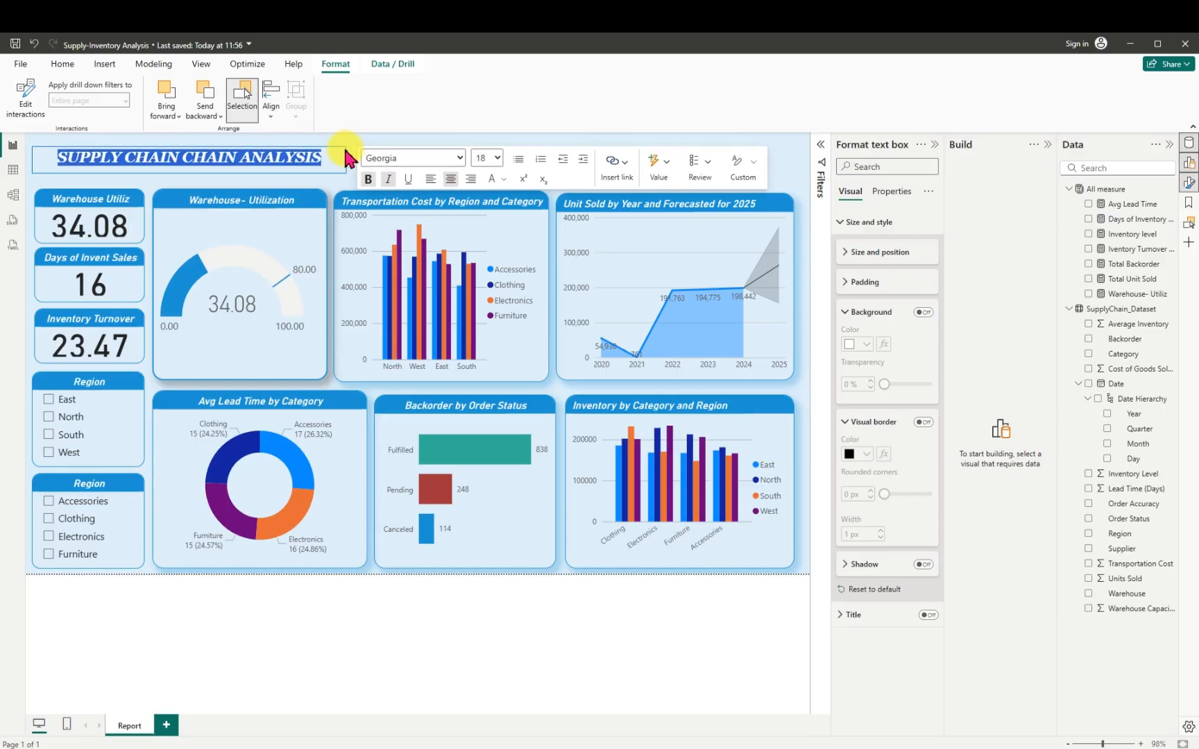
{"action": "left_click", "coordinate": [792, 174]}
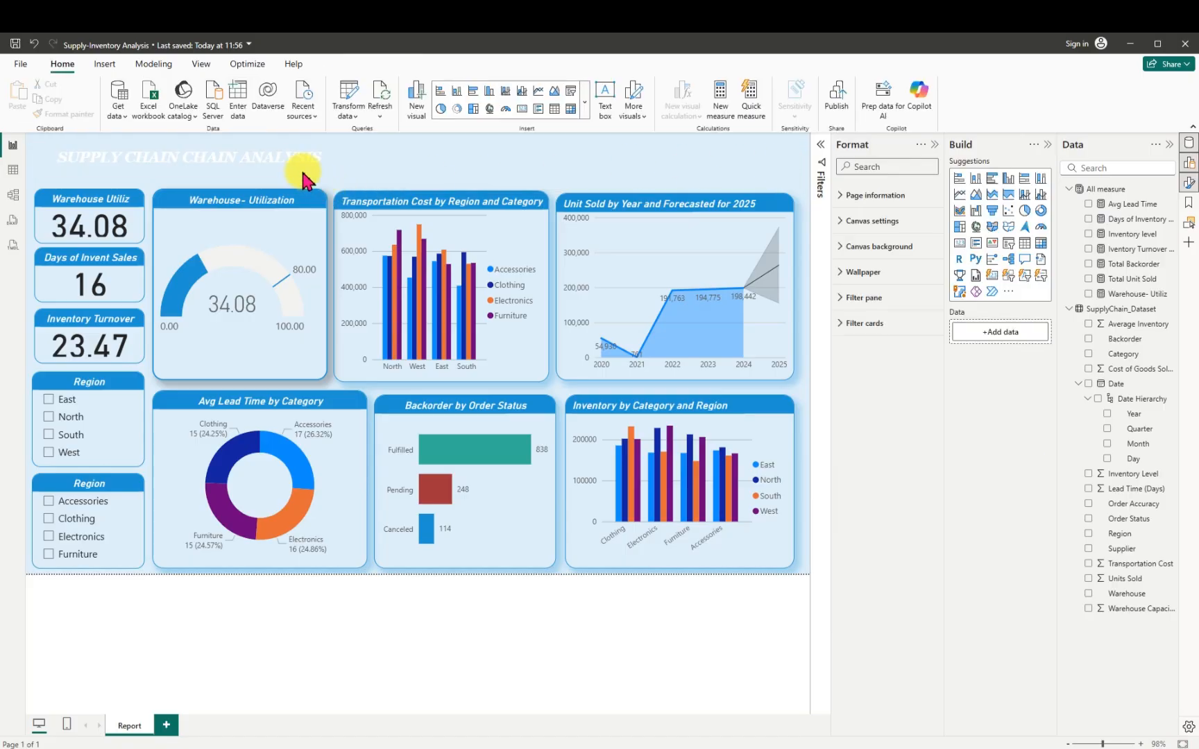
{"action": "left_click_drag", "start_coordinate": [324, 155], "coordinate": [44, 164]}
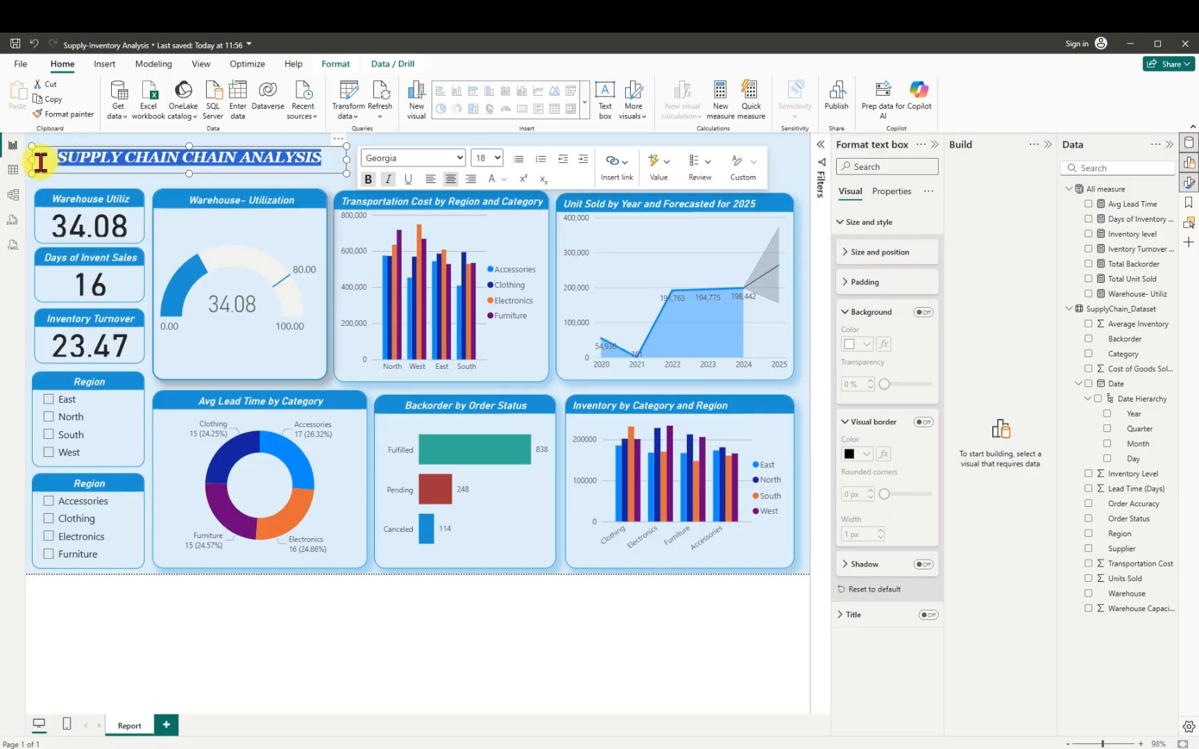
{"action": "left_click", "coordinate": [503, 182]}
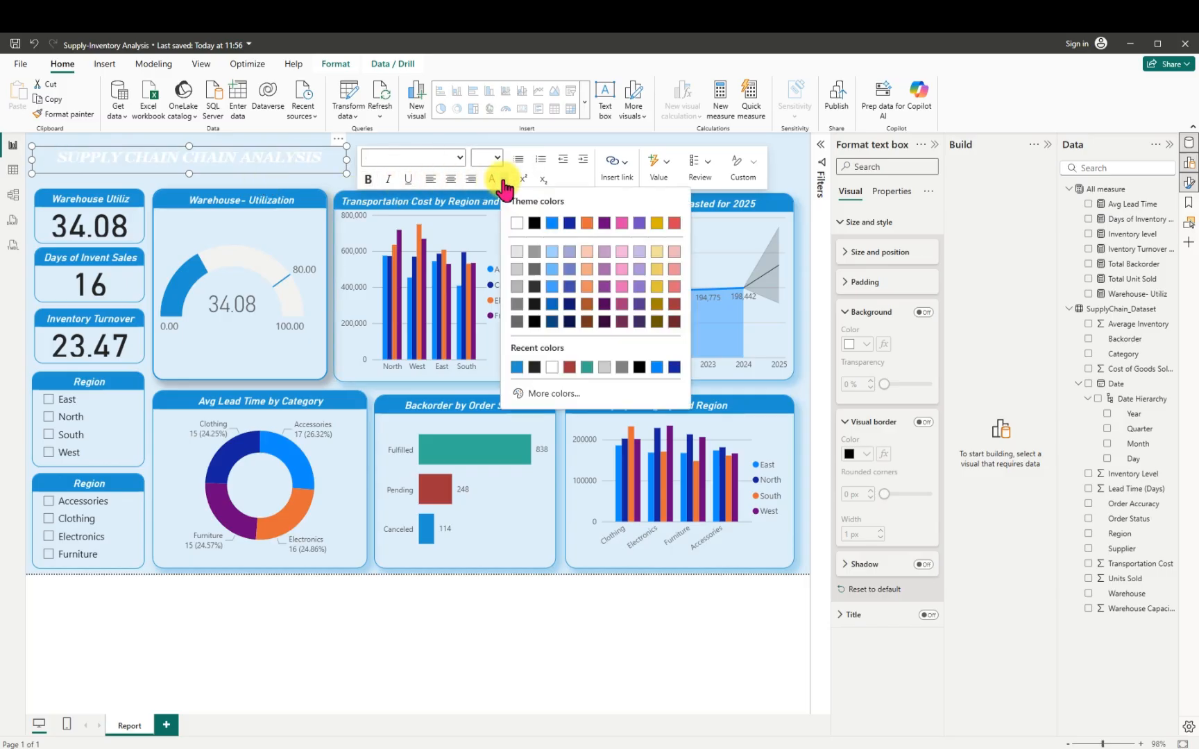
{"action": "left_click", "coordinate": [553, 393]}
{"action": "type", "text": "#ffffff"}
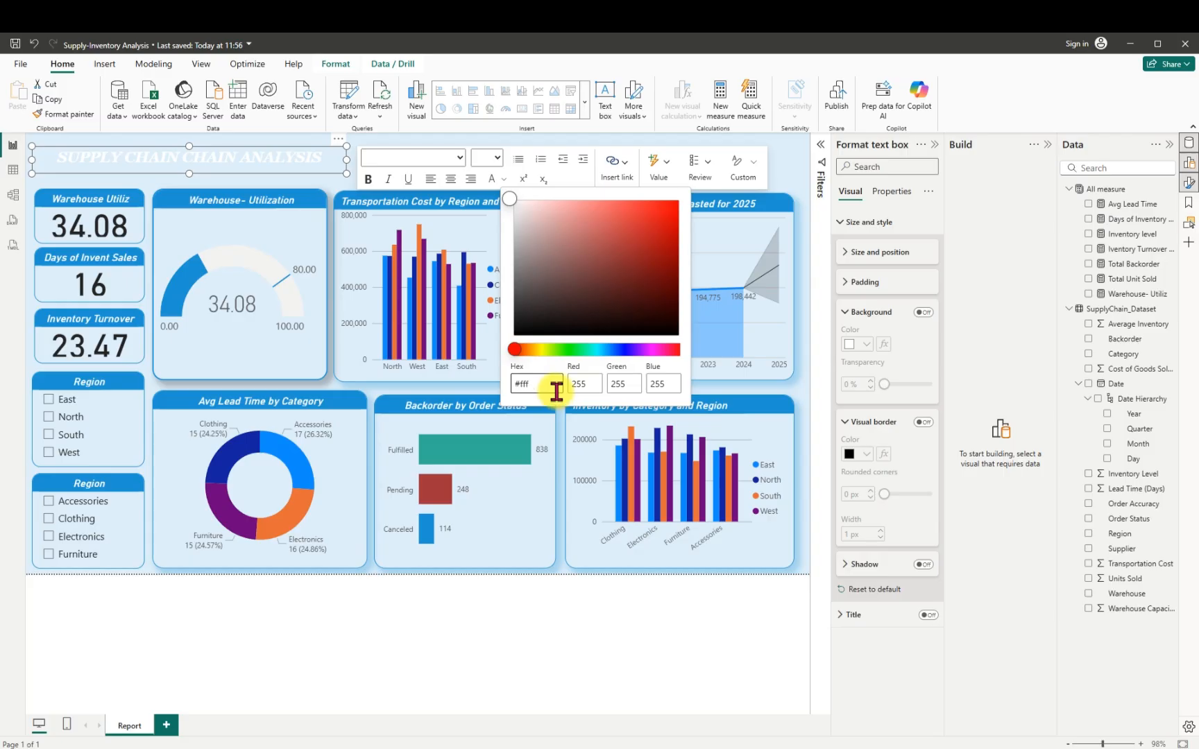
{"action": "left_click_drag", "start_coordinate": [556, 390], "coordinate": [505, 392]}
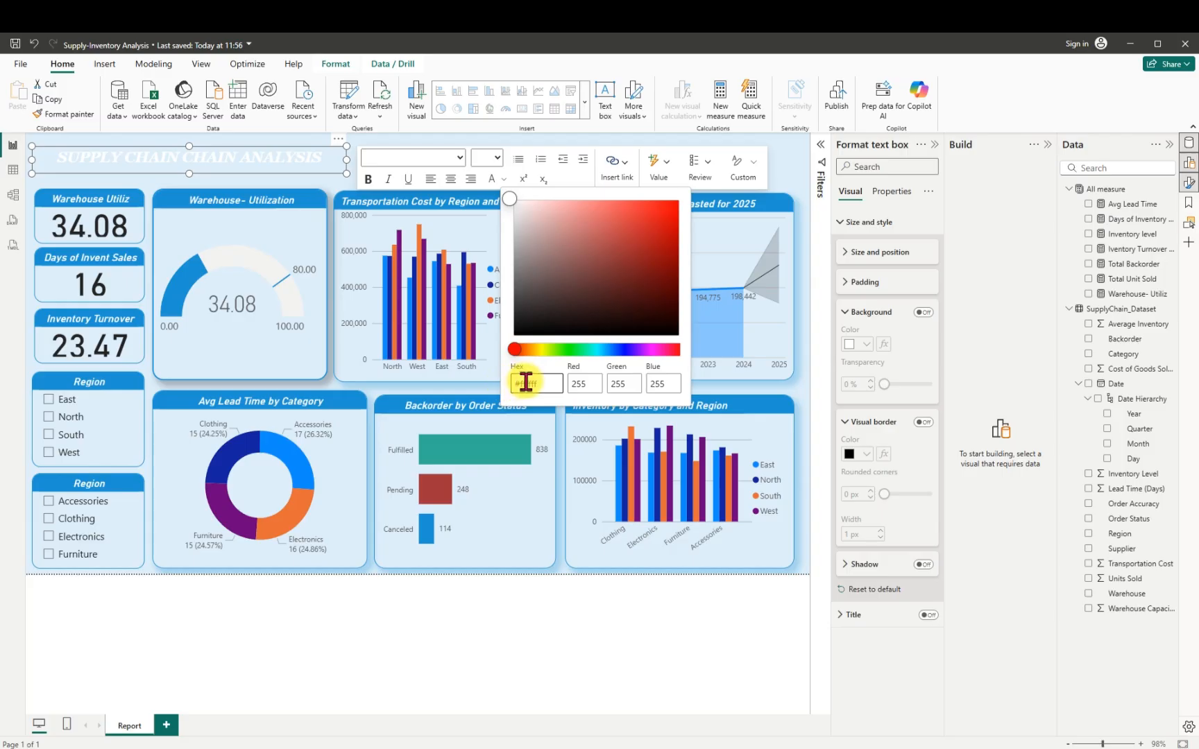
{"action": "left_click_drag", "start_coordinate": [549, 383], "coordinate": [513, 381]}
{"action": "key", "text": "BackSpace"}
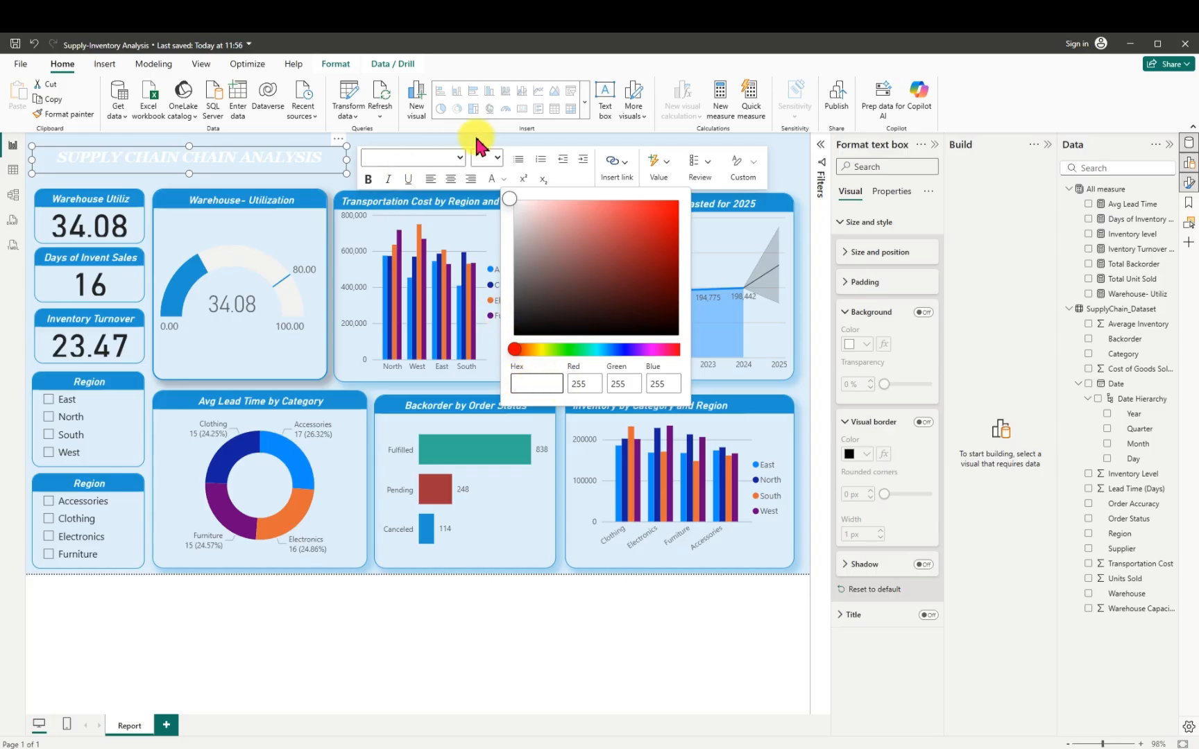
{"action": "left_click", "coordinate": [557, 142]}
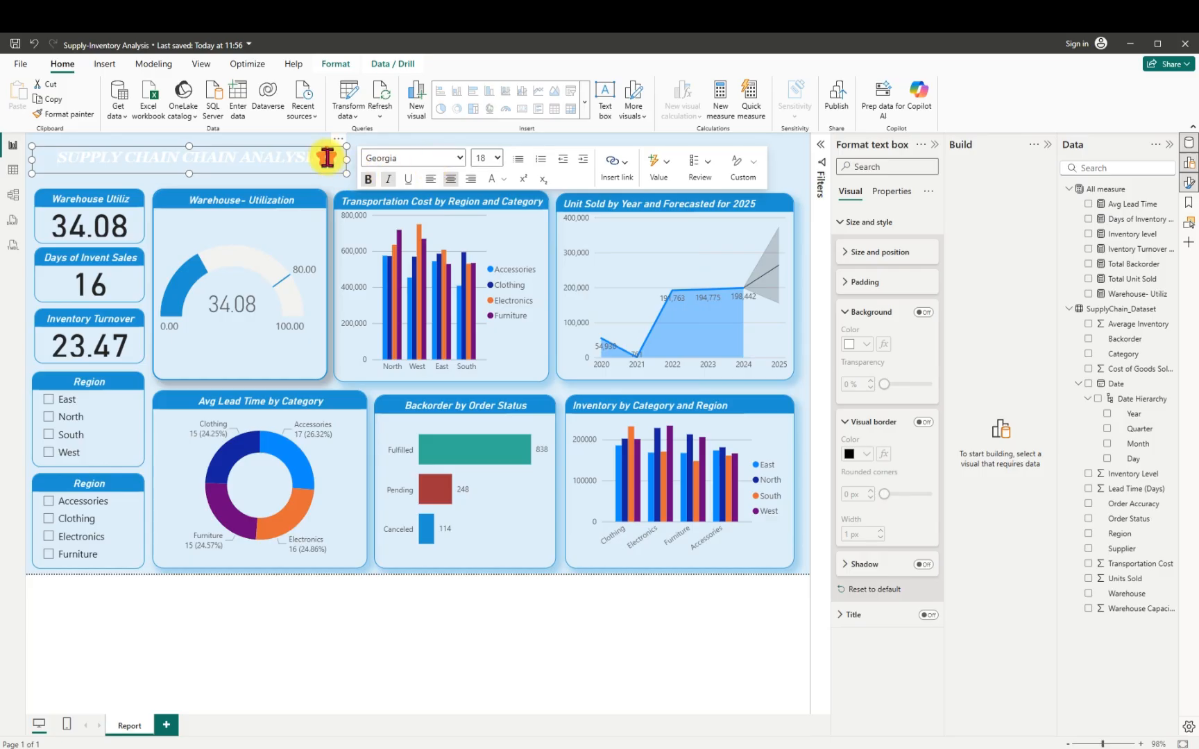
Try to apply the chart border's hex code as a custom color to the heading text.
{"action": "left_click_drag", "start_coordinate": [327, 157], "coordinate": [59, 161]}
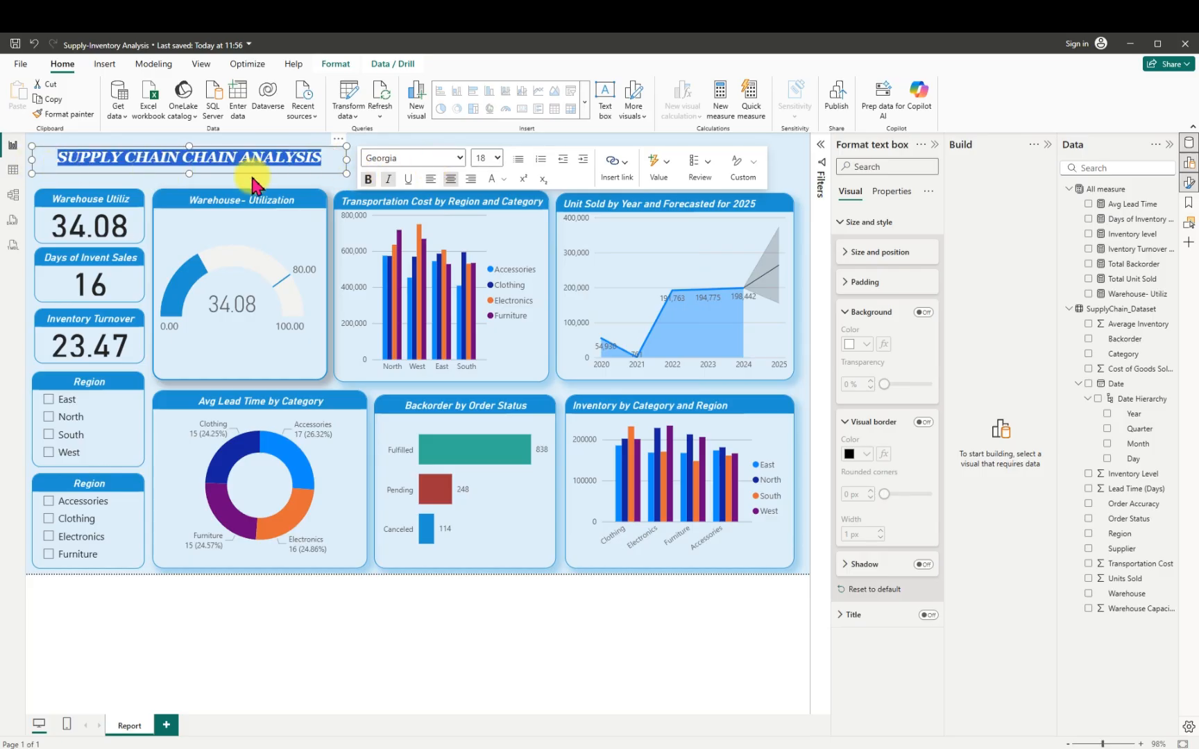
{"action": "left_click", "coordinate": [503, 180]}
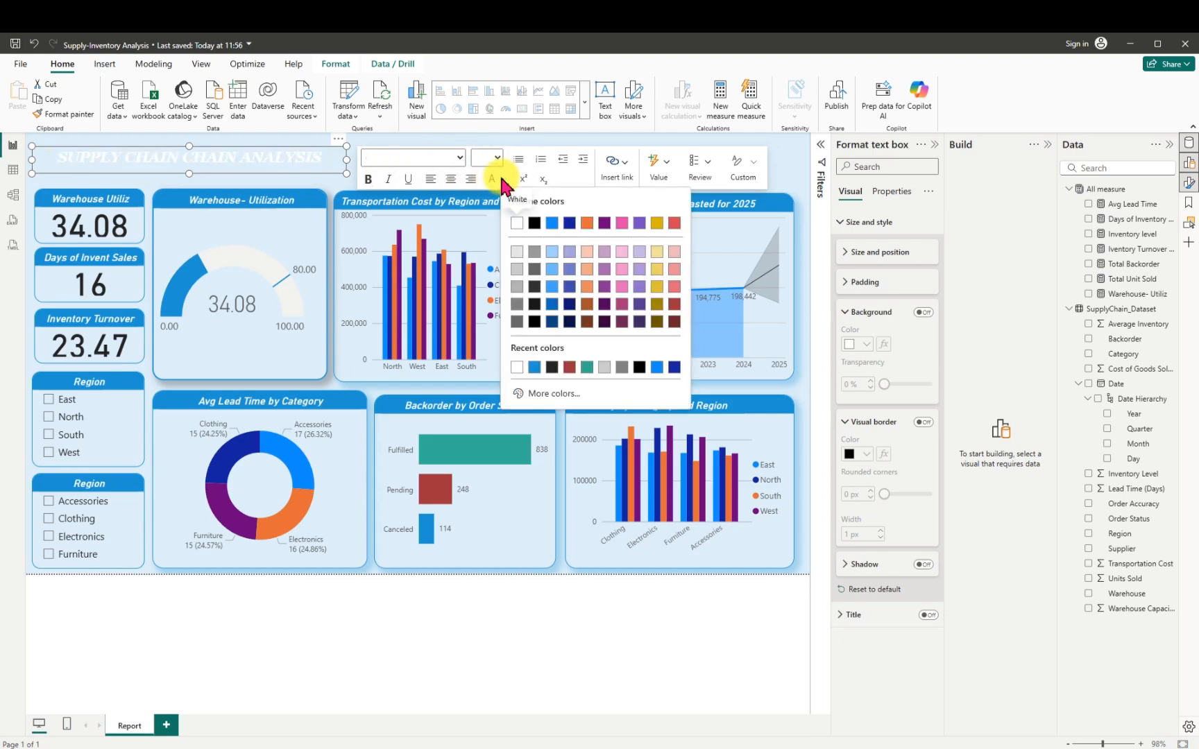
{"action": "left_click", "coordinate": [547, 394]}
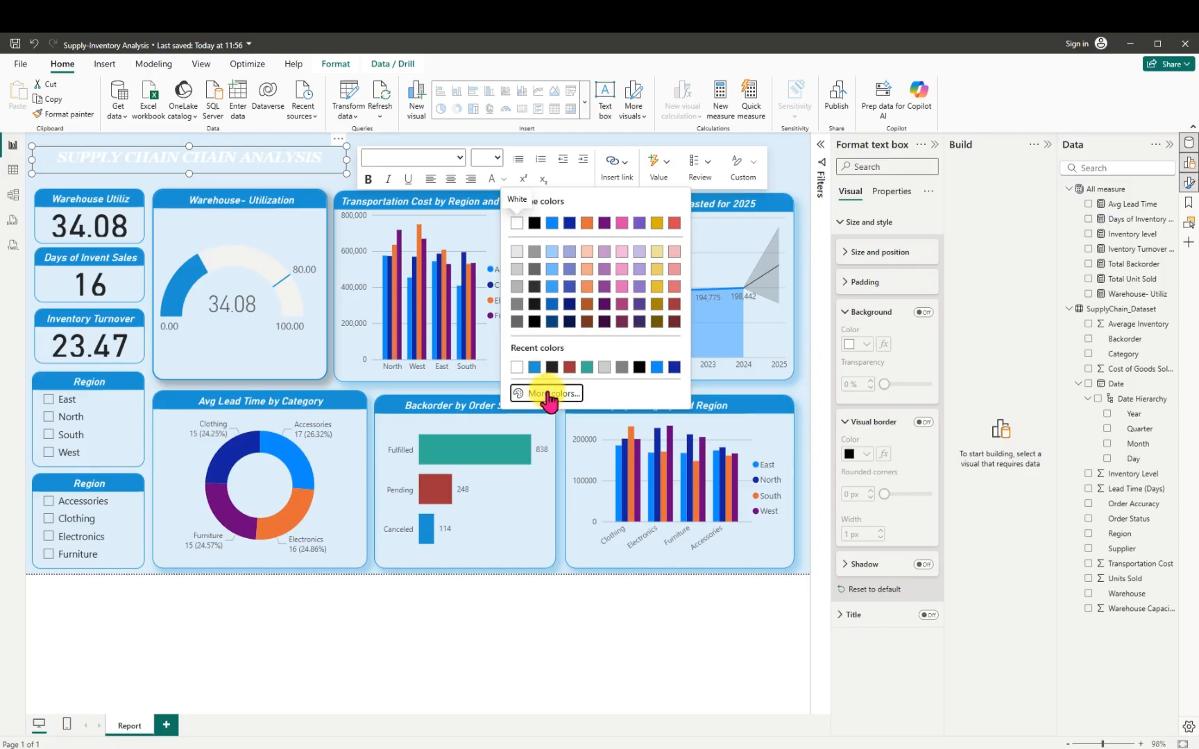
{"action": "type", "text": "#ffffff"}
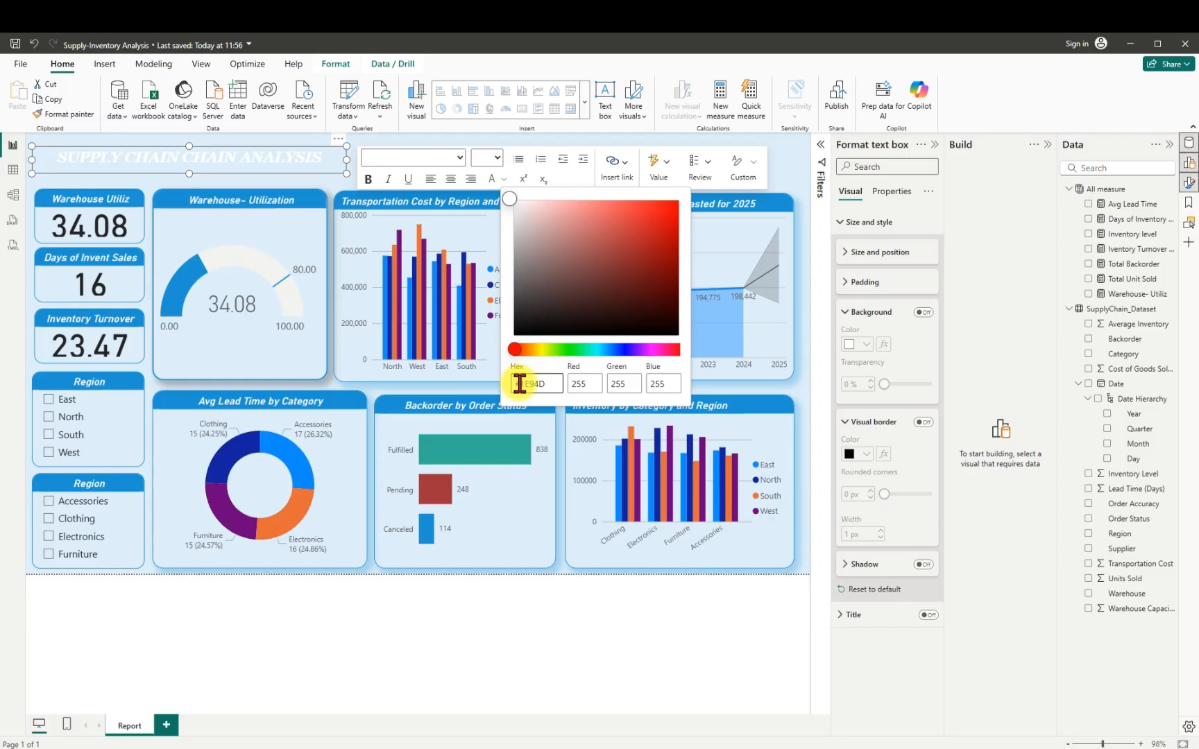
{"action": "left_click", "coordinate": [534, 141]}
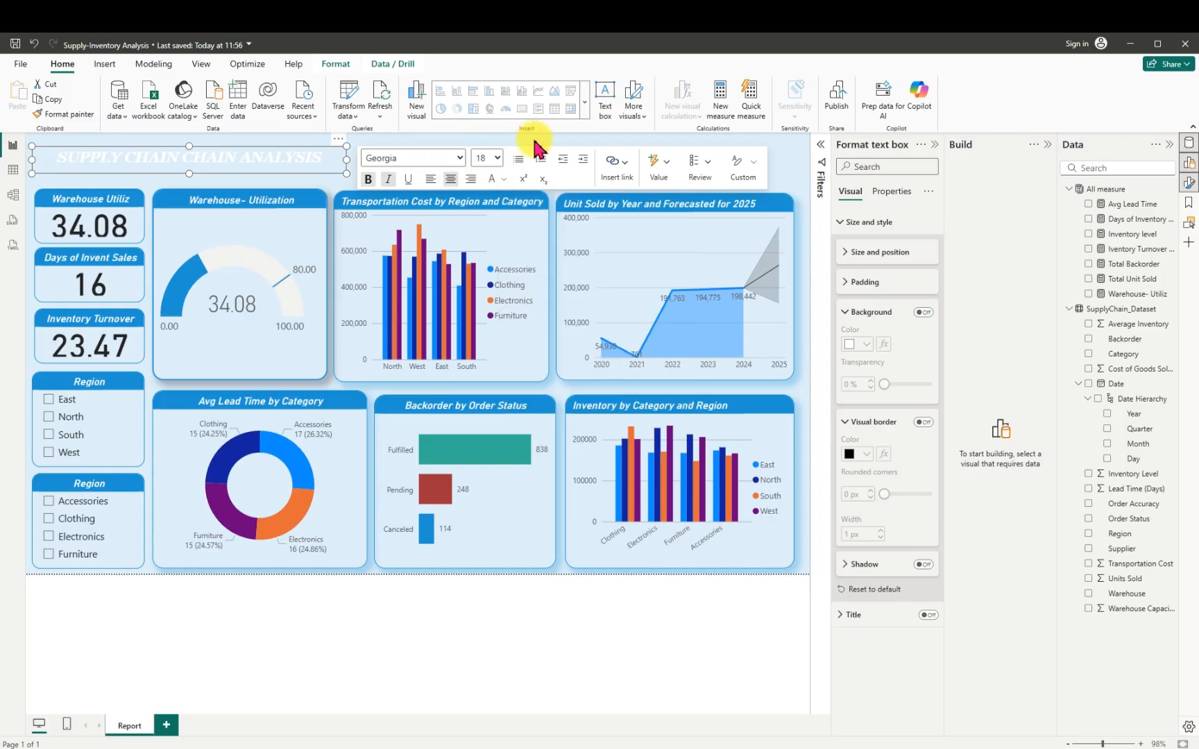
{"action": "left_click", "coordinate": [337, 193]}
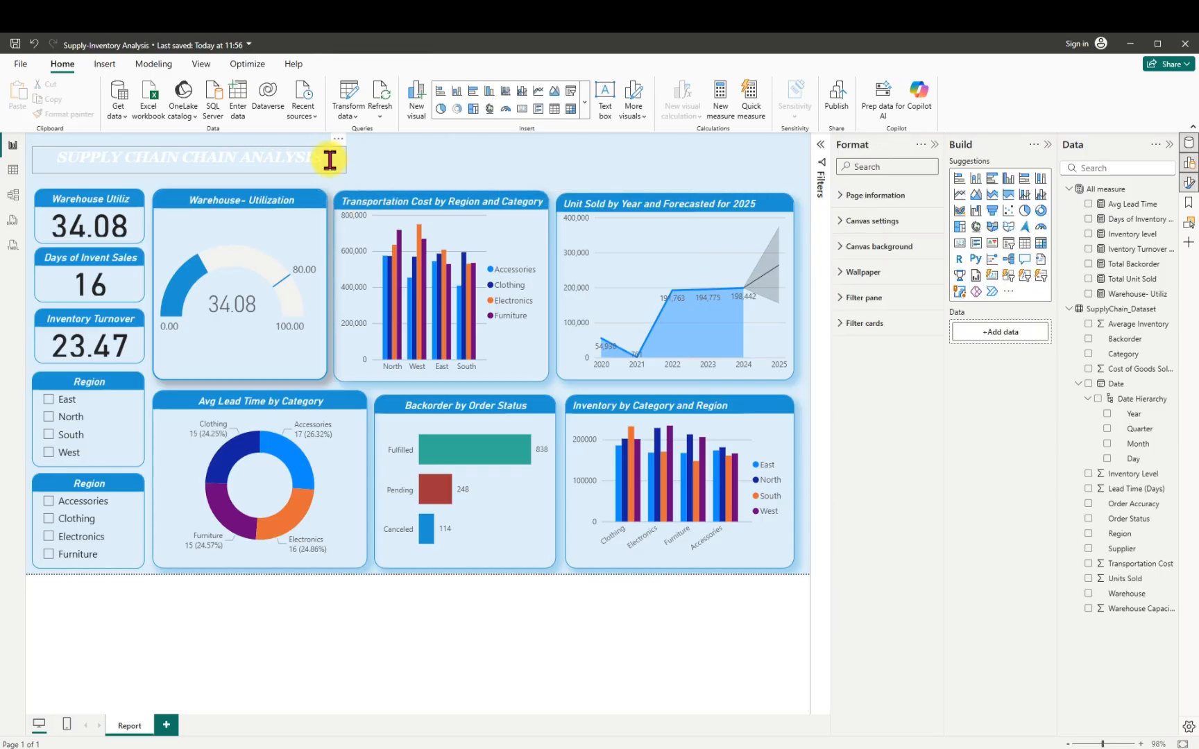
Set the heading's text color to a dark, near-black theme shade.
{"action": "left_click_drag", "start_coordinate": [328, 159], "coordinate": [41, 160]}
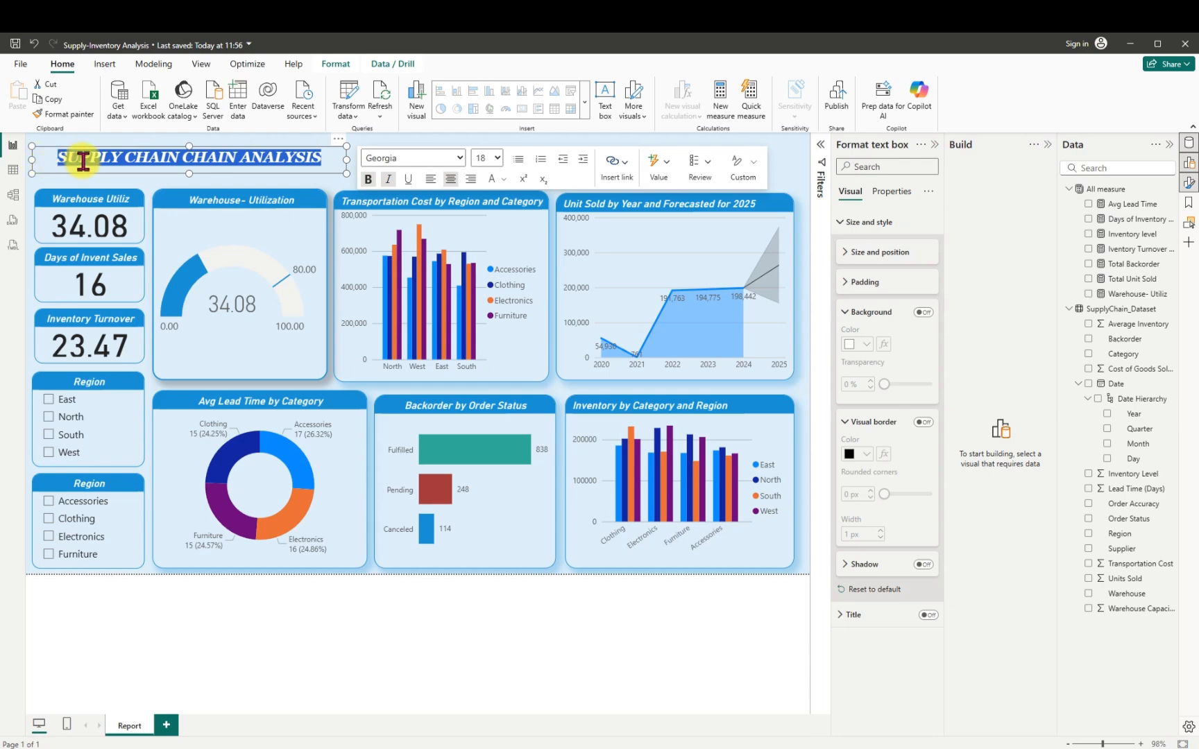
{"action": "left_click", "coordinate": [493, 179]}
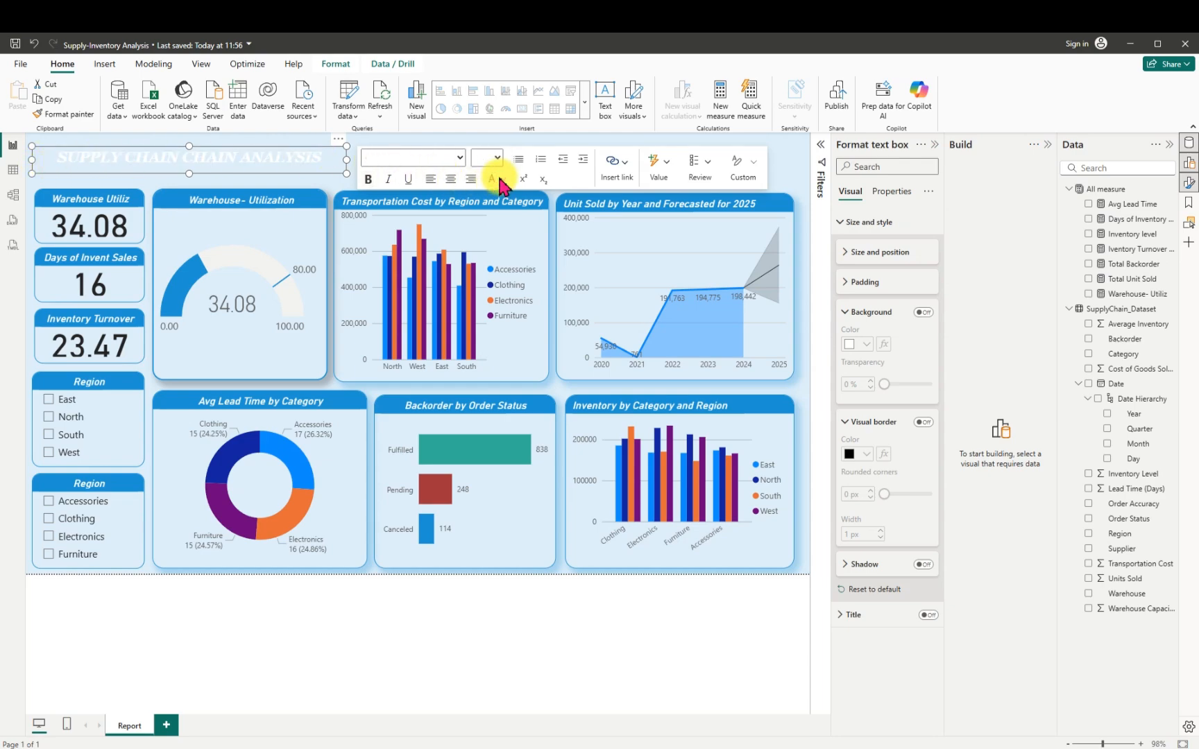
{"action": "left_click", "coordinate": [507, 185]}
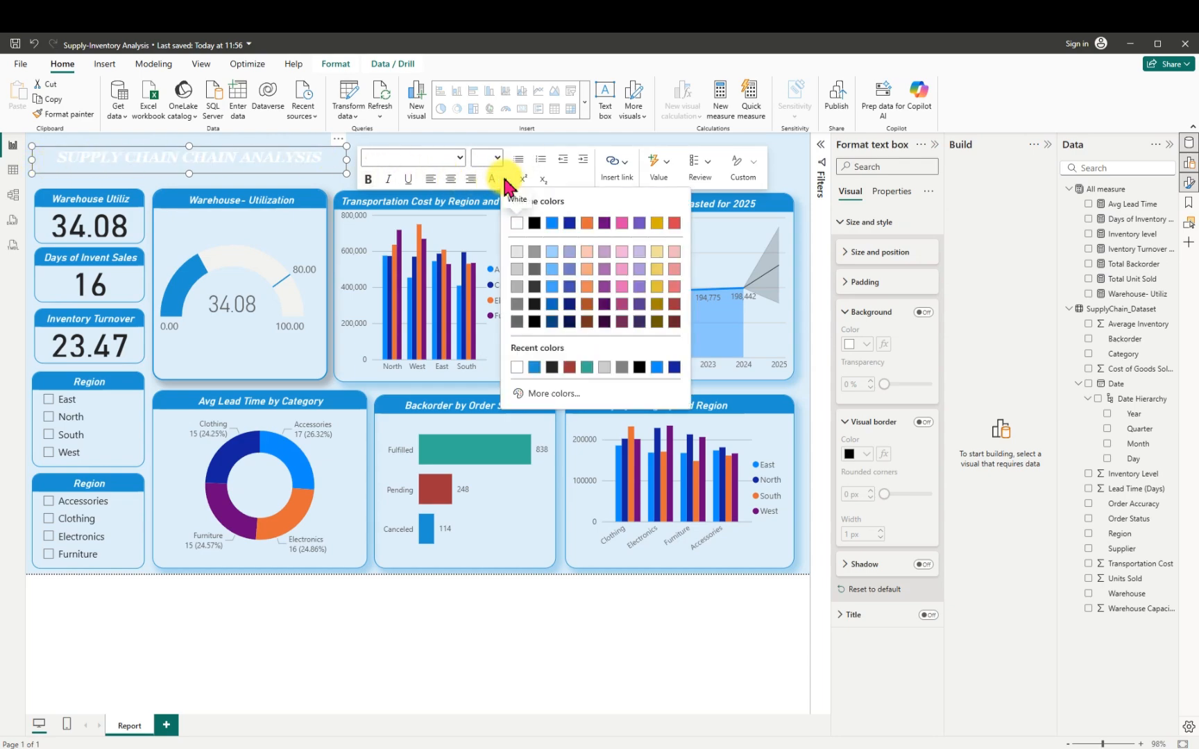
{"action": "left_click", "coordinate": [533, 306]}
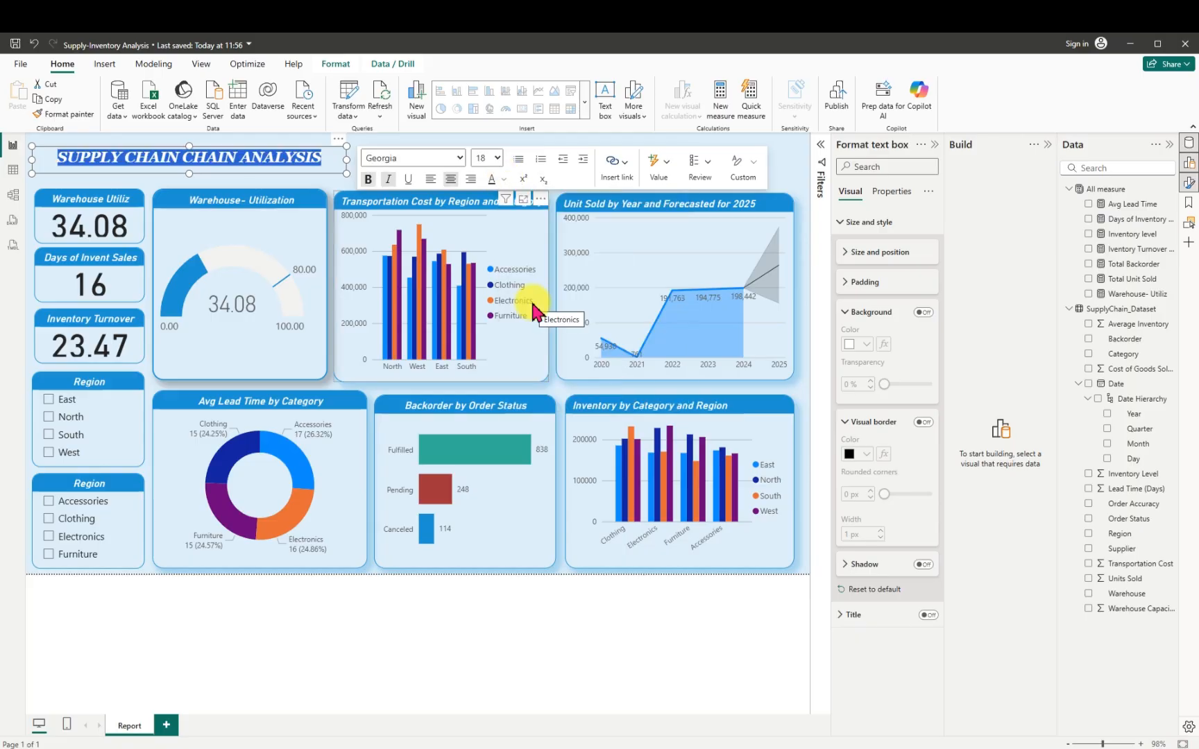
{"action": "left_click", "coordinate": [605, 139]}
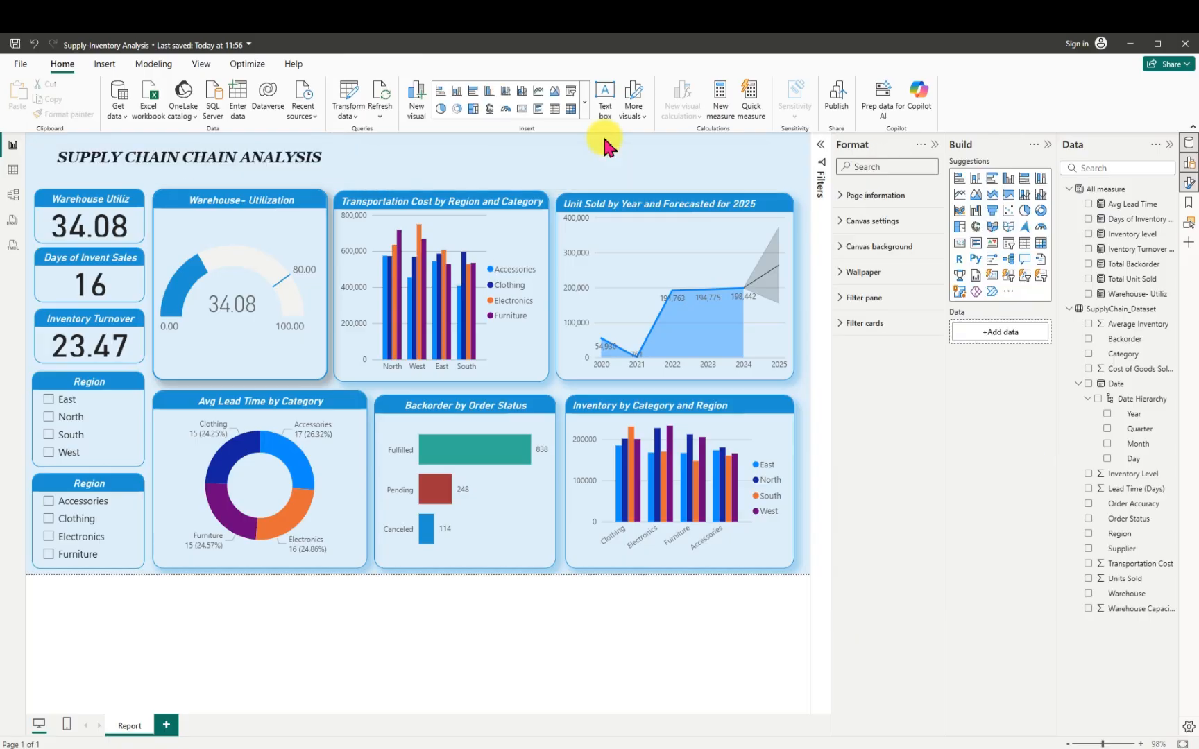
Turn on the heading text box's visual border and set the border color to #1E94D2.
{"action": "left_click", "coordinate": [328, 154]}
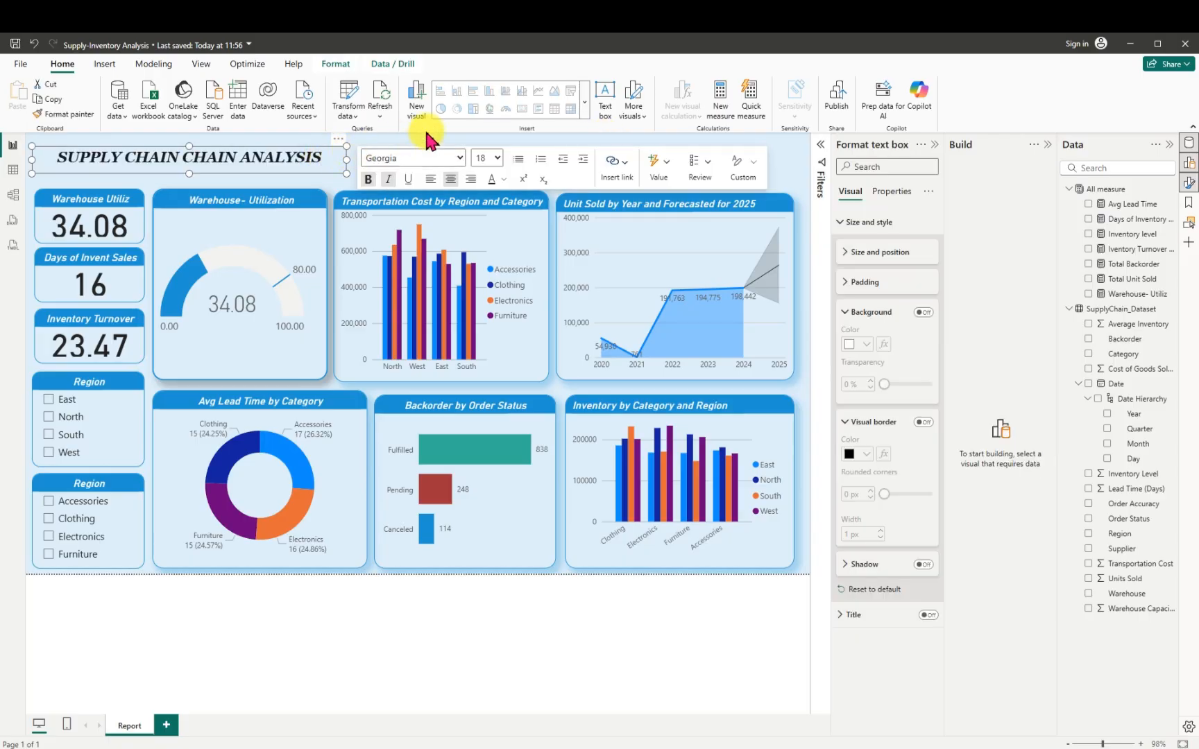
{"action": "left_click", "coordinate": [923, 424]}
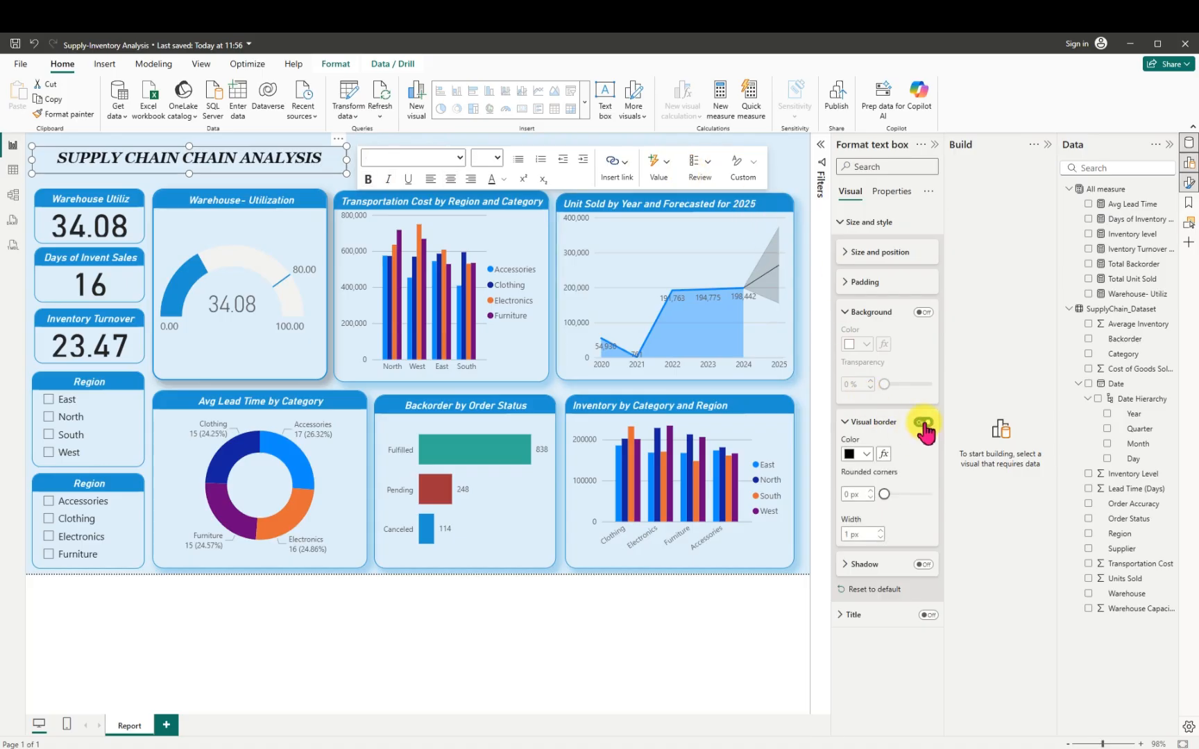
{"action": "left_click", "coordinate": [867, 455]}
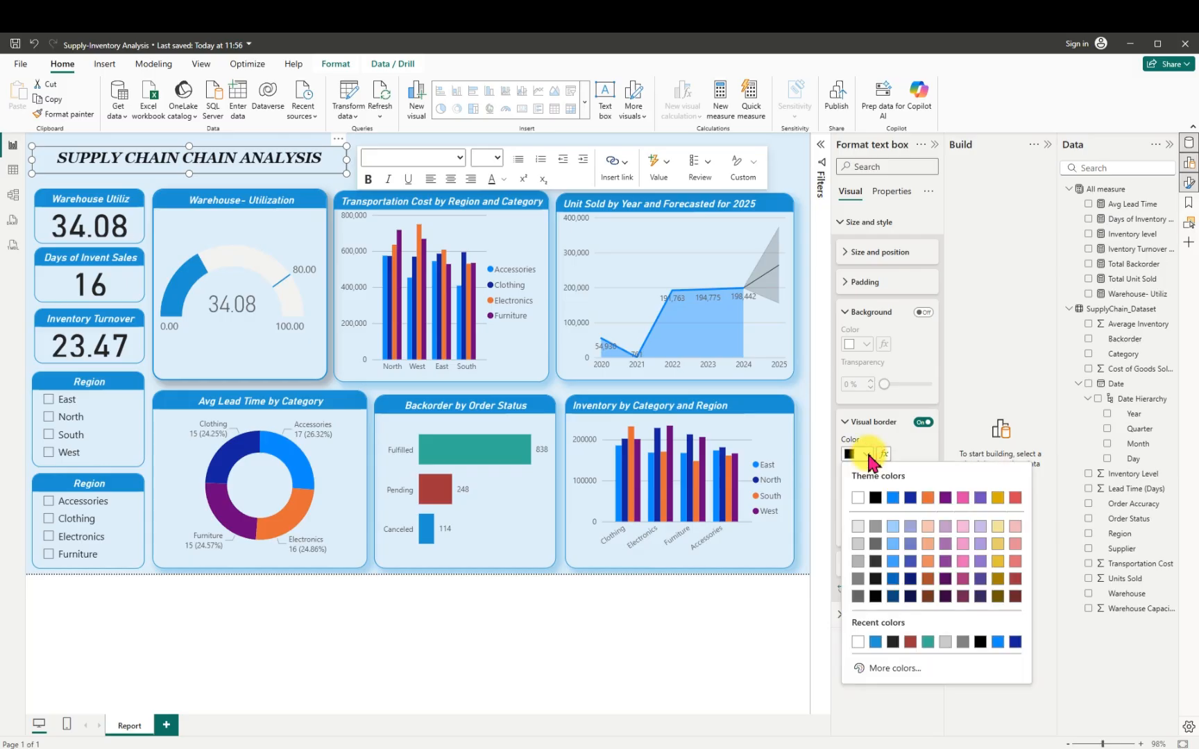
{"action": "left_click", "coordinate": [885, 668]}
{"action": "key", "text": "BackSpace"}
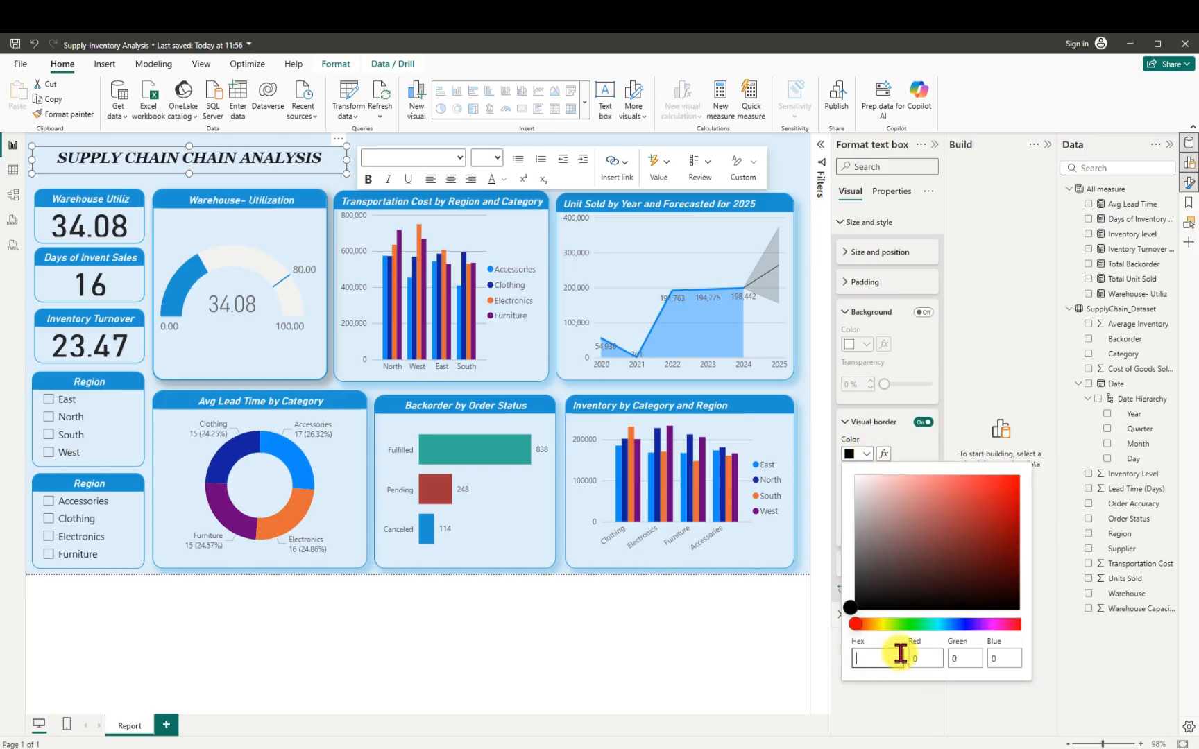
{"action": "type", "text": "#1E94D2"}
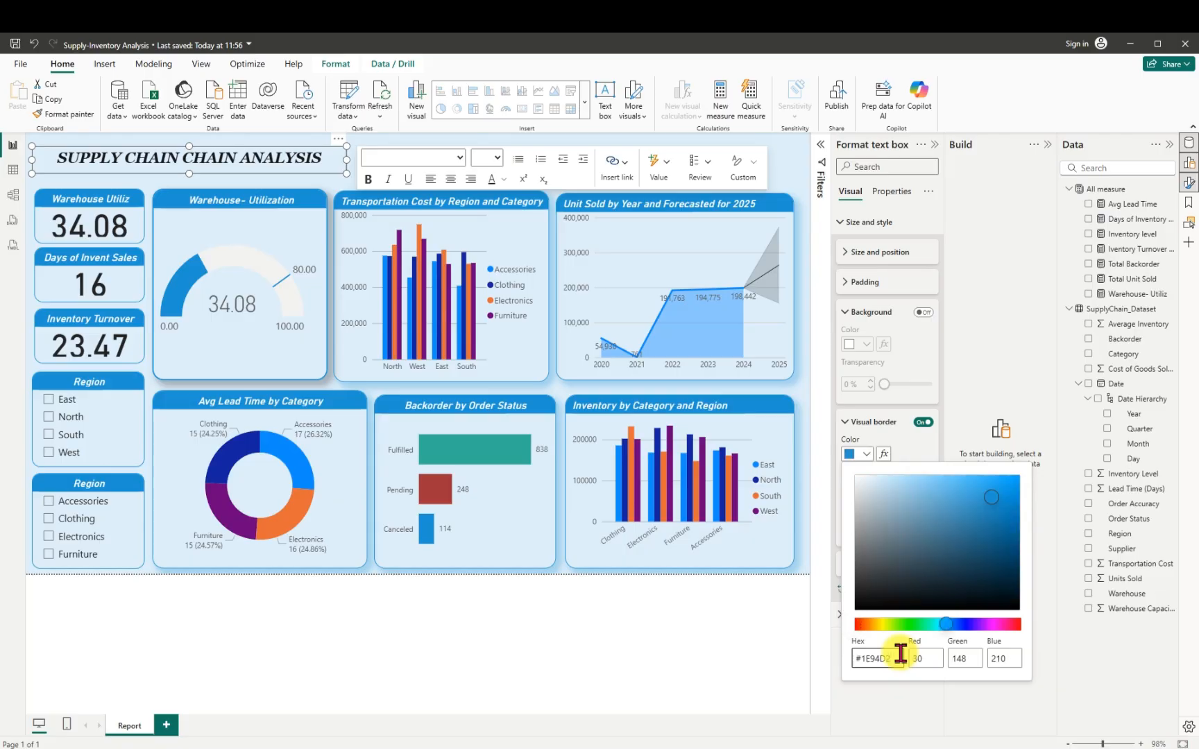
{"action": "left_click", "coordinate": [794, 162]}
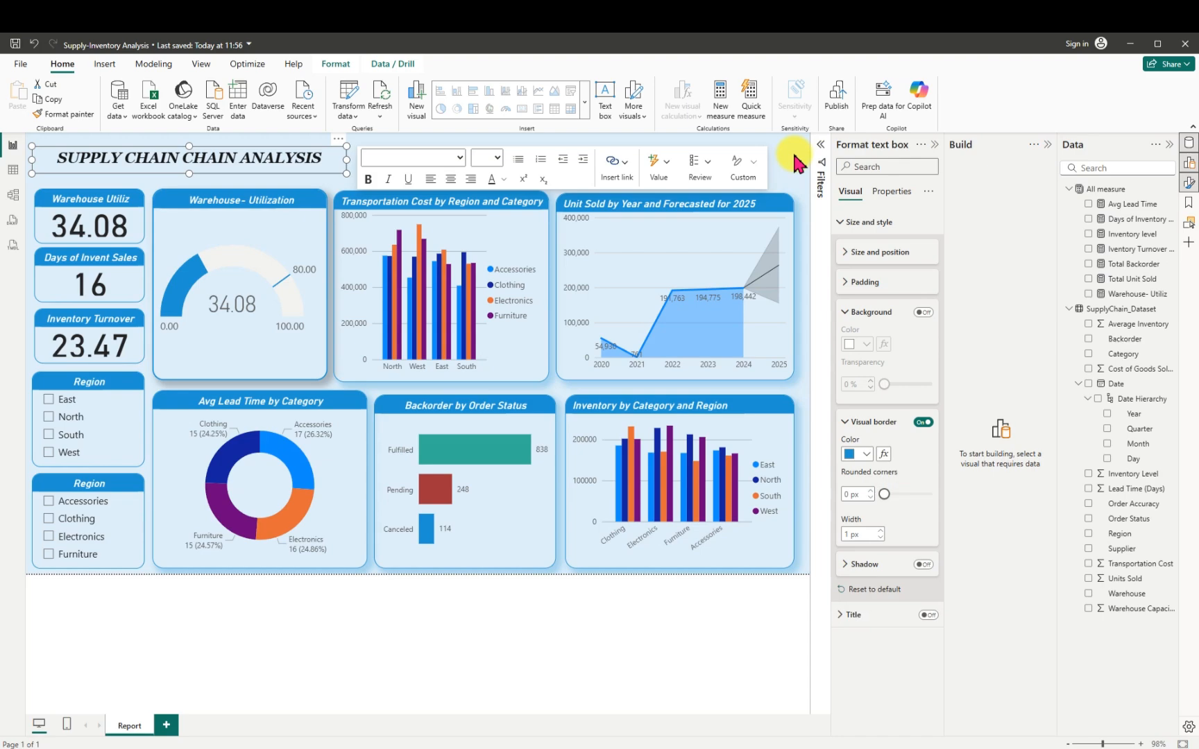
{"action": "left_click", "coordinate": [319, 182]}
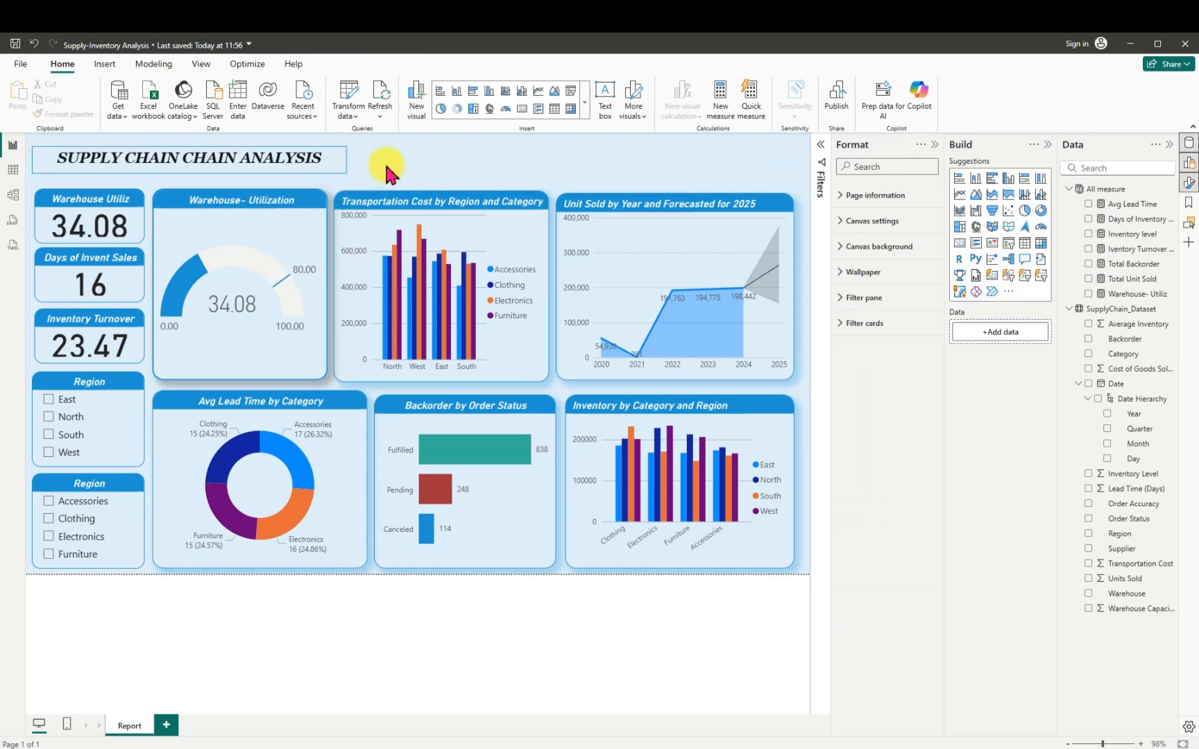
Give the heading's text box 18 px rounded border corners, slightly more height and a shadow.
{"action": "left_click", "coordinate": [345, 171]}
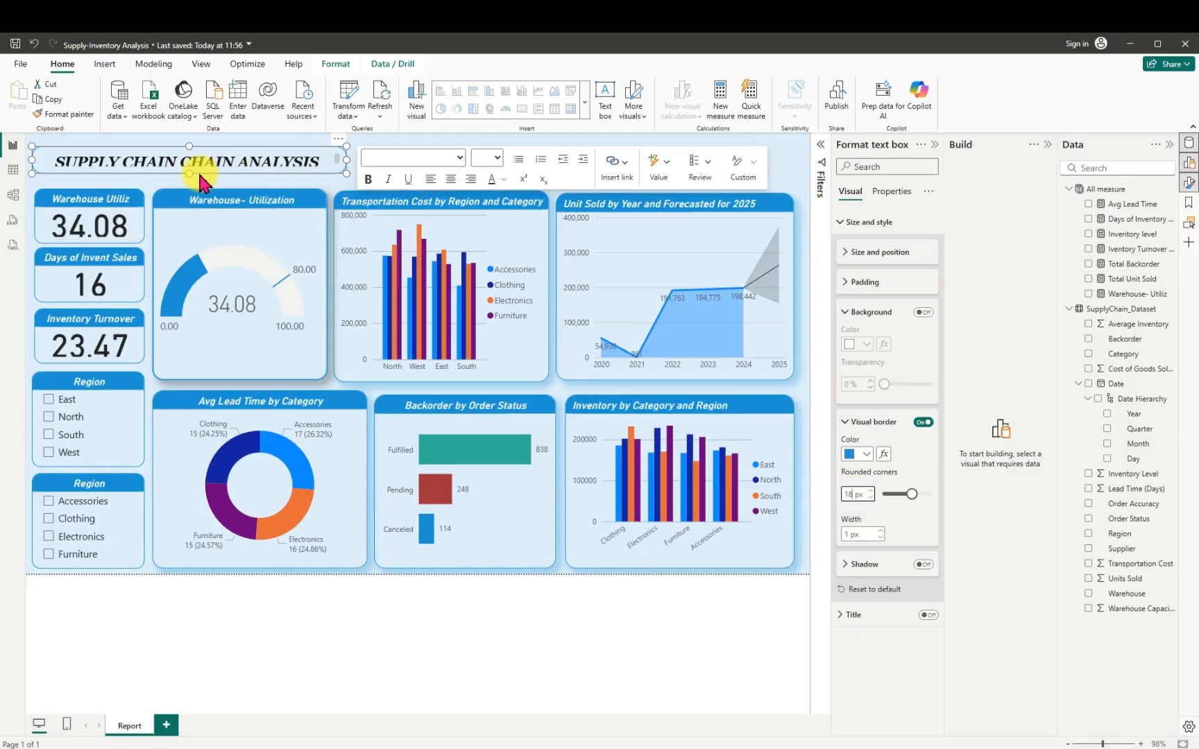
{"action": "left_click_drag", "start_coordinate": [190, 176], "coordinate": [189, 186]}
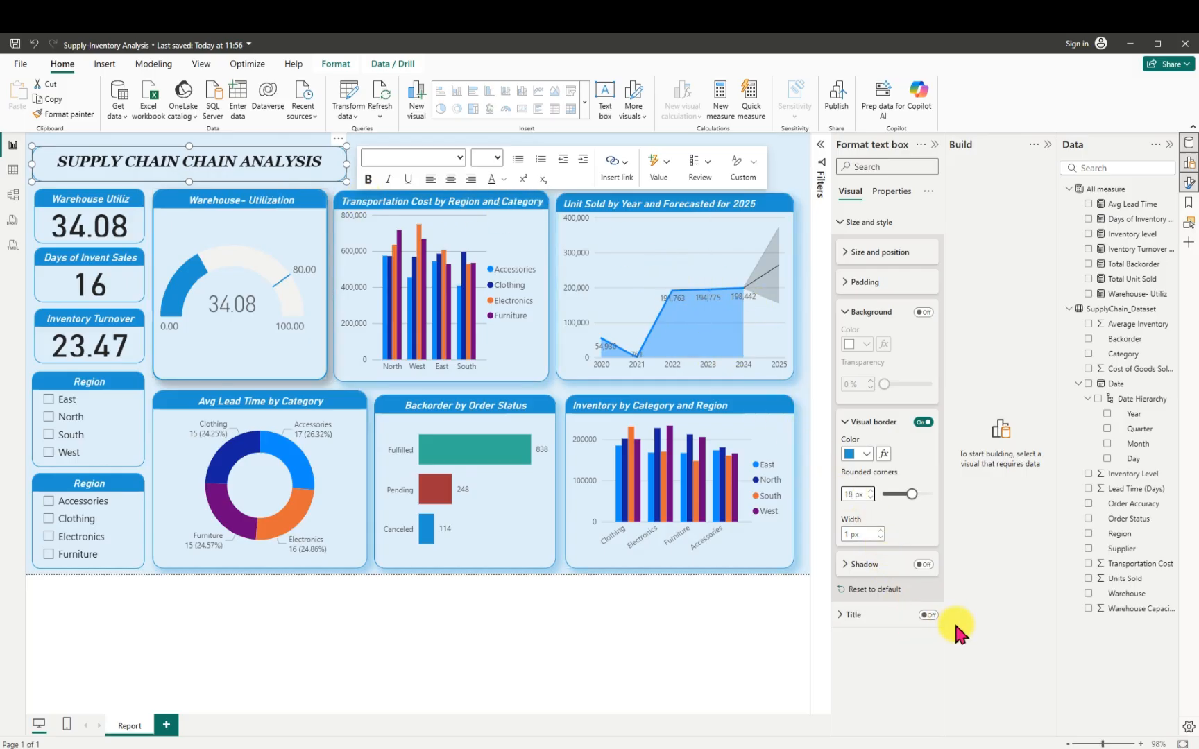
{"action": "left_click", "coordinate": [924, 565]}
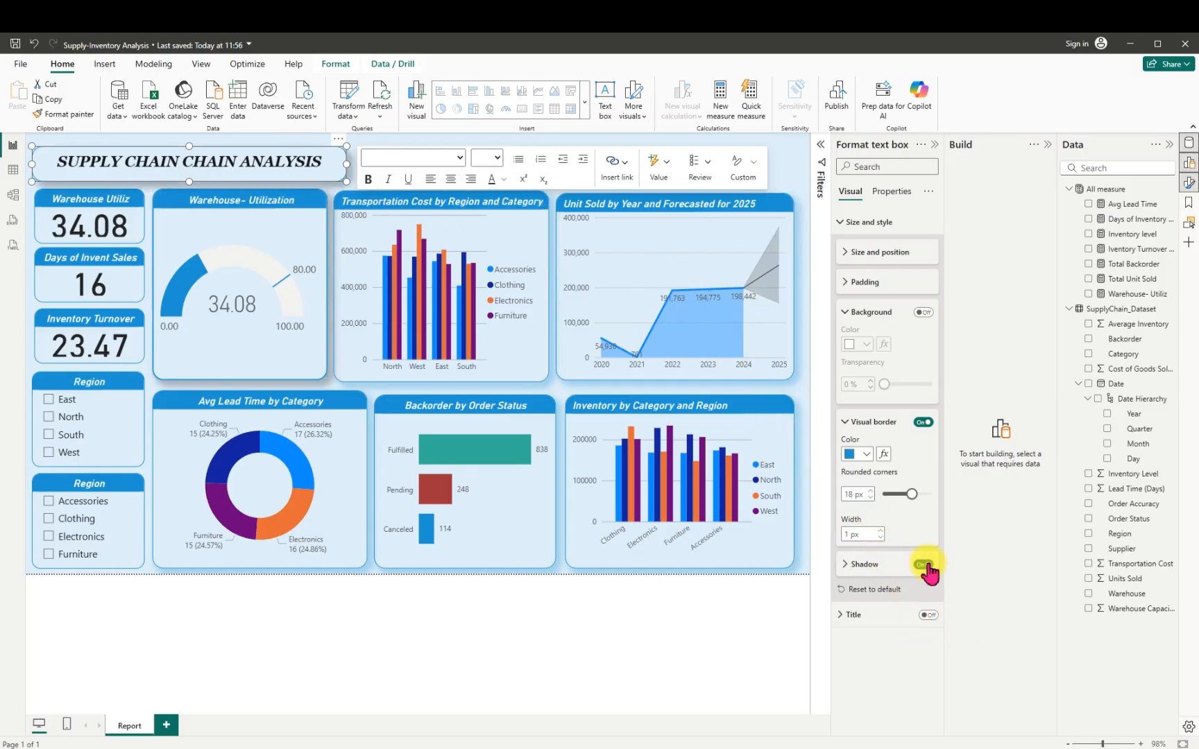
Set the shadow color of the heading's text box to #1E94D2.
{"action": "left_click", "coordinate": [848, 565]}
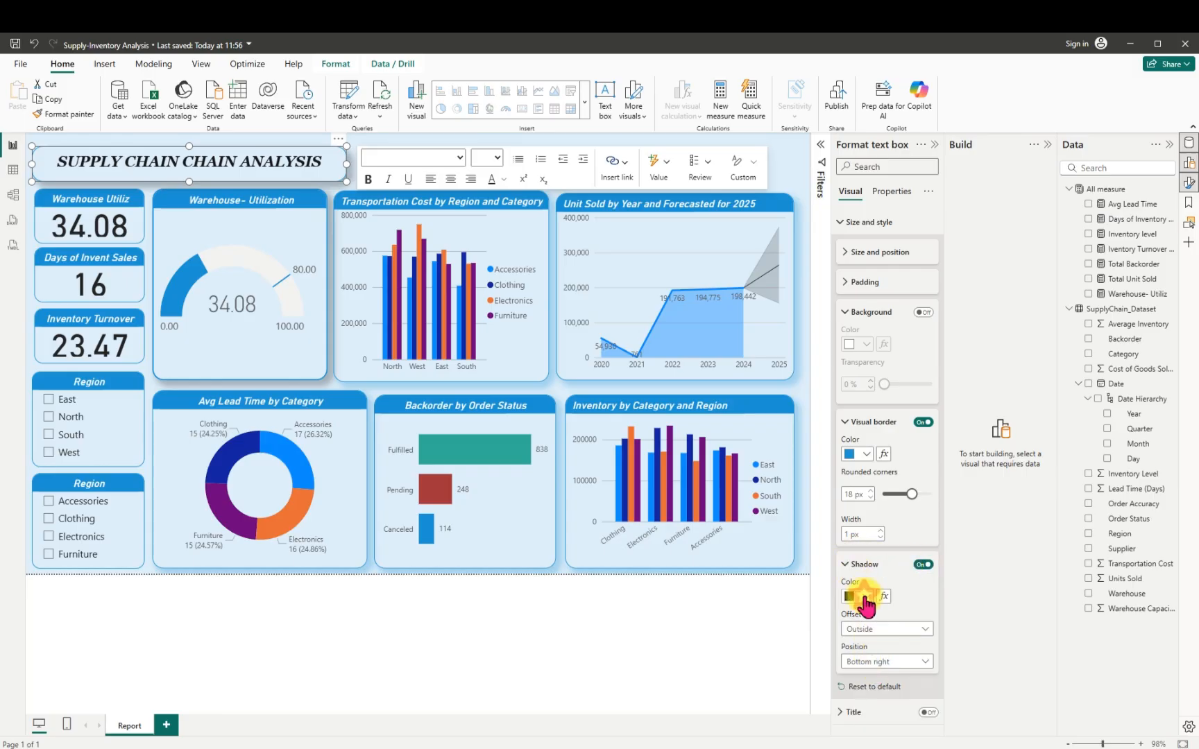
{"action": "left_click", "coordinate": [864, 597]}
{"action": "left_click", "coordinate": [885, 570]}
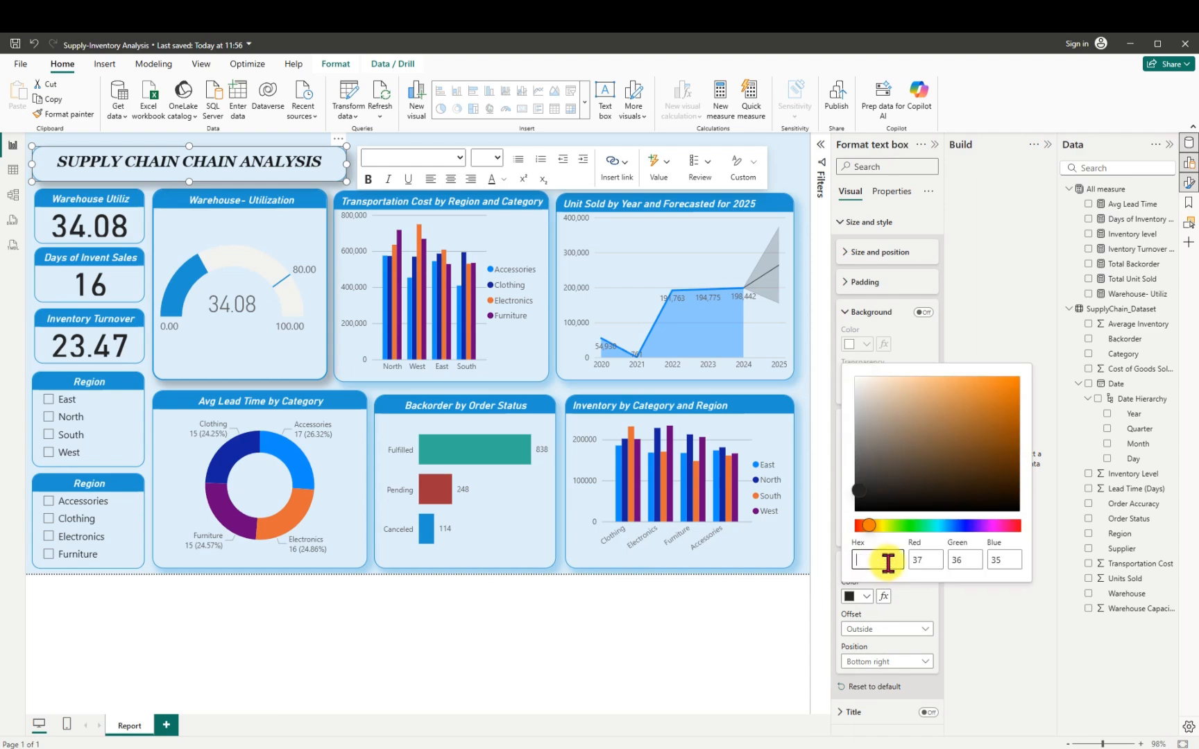
{"action": "type", "text": "#1E94D2"}
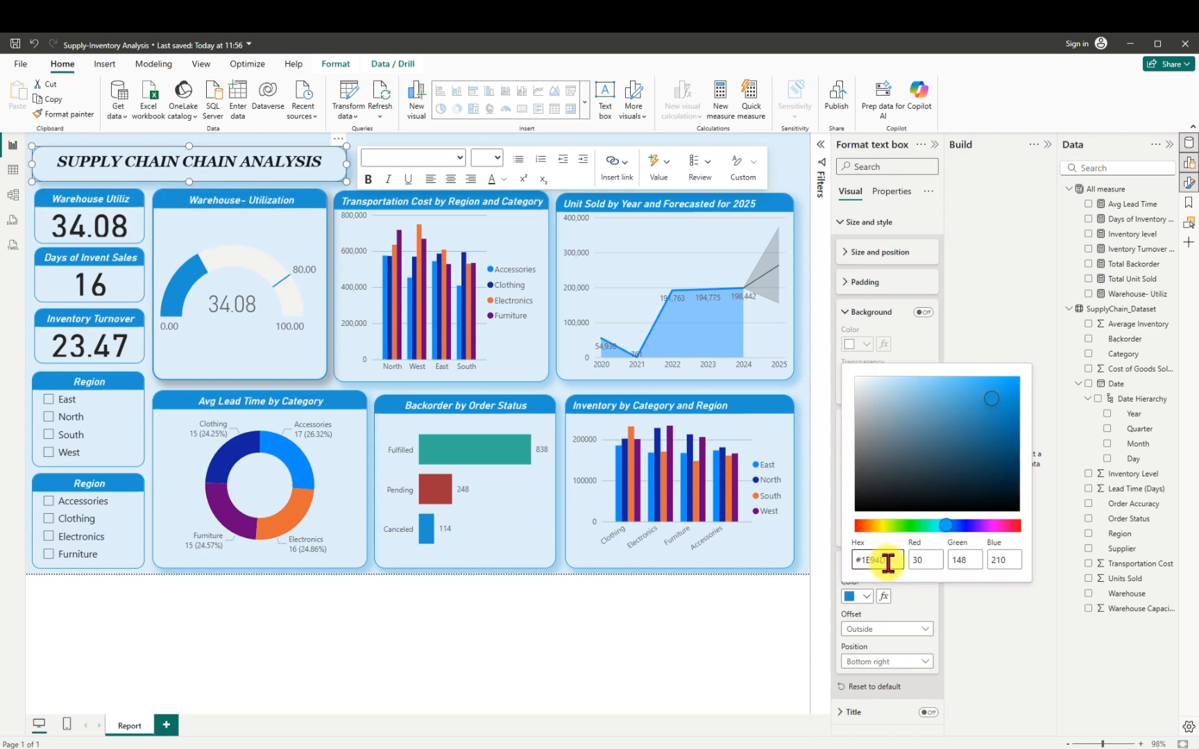
{"action": "left_click", "coordinate": [784, 166]}
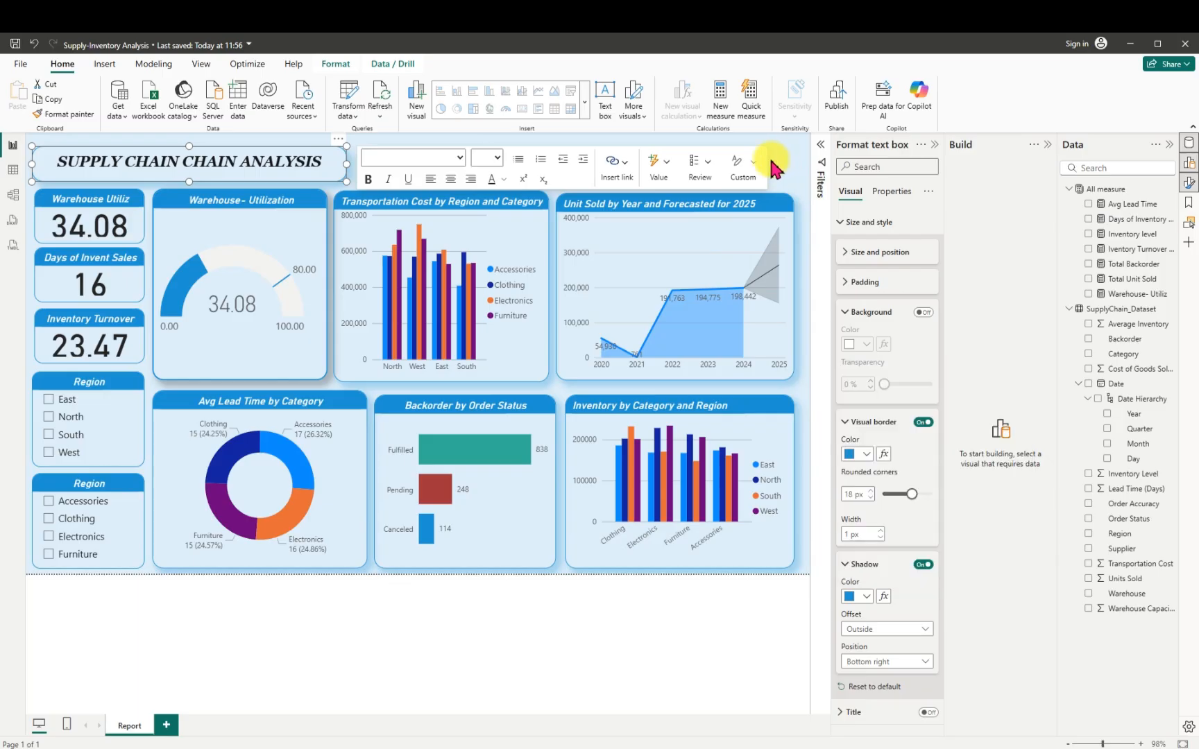
{"action": "left_click", "coordinate": [795, 168]}
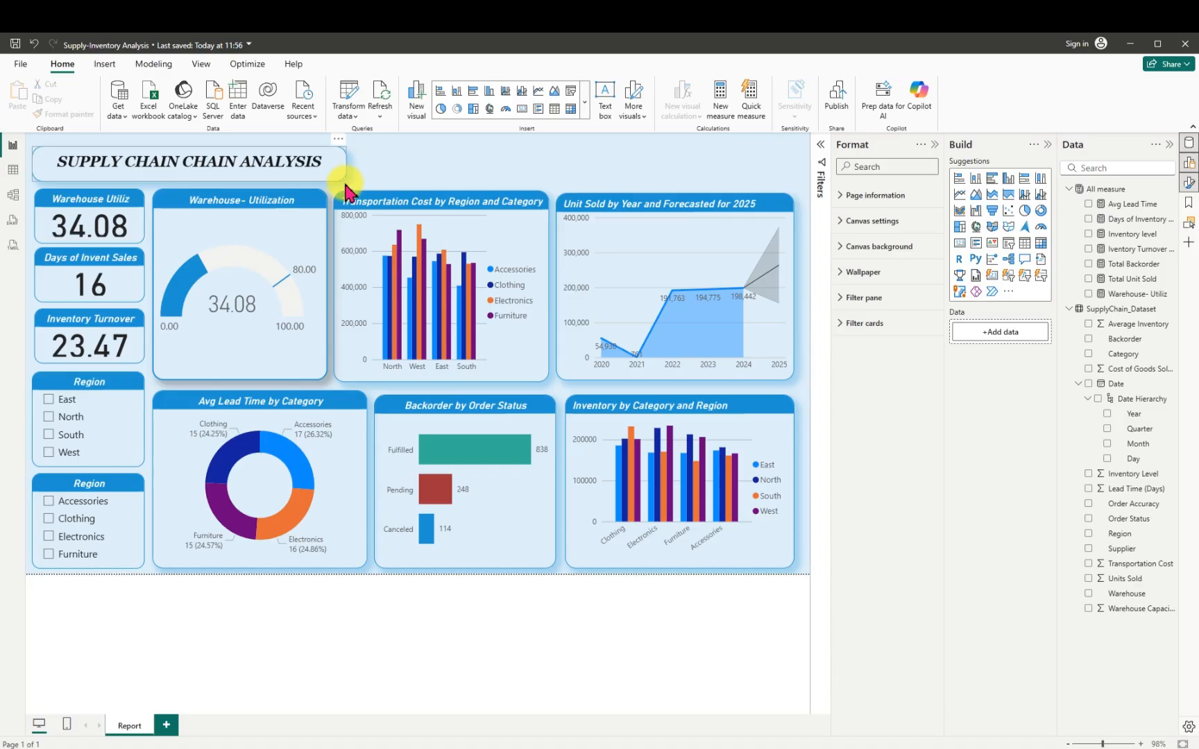
Nudge the heading's text box upward, set its text to size 16 and slightly reduce the box height.
{"action": "left_click", "coordinate": [195, 146]}
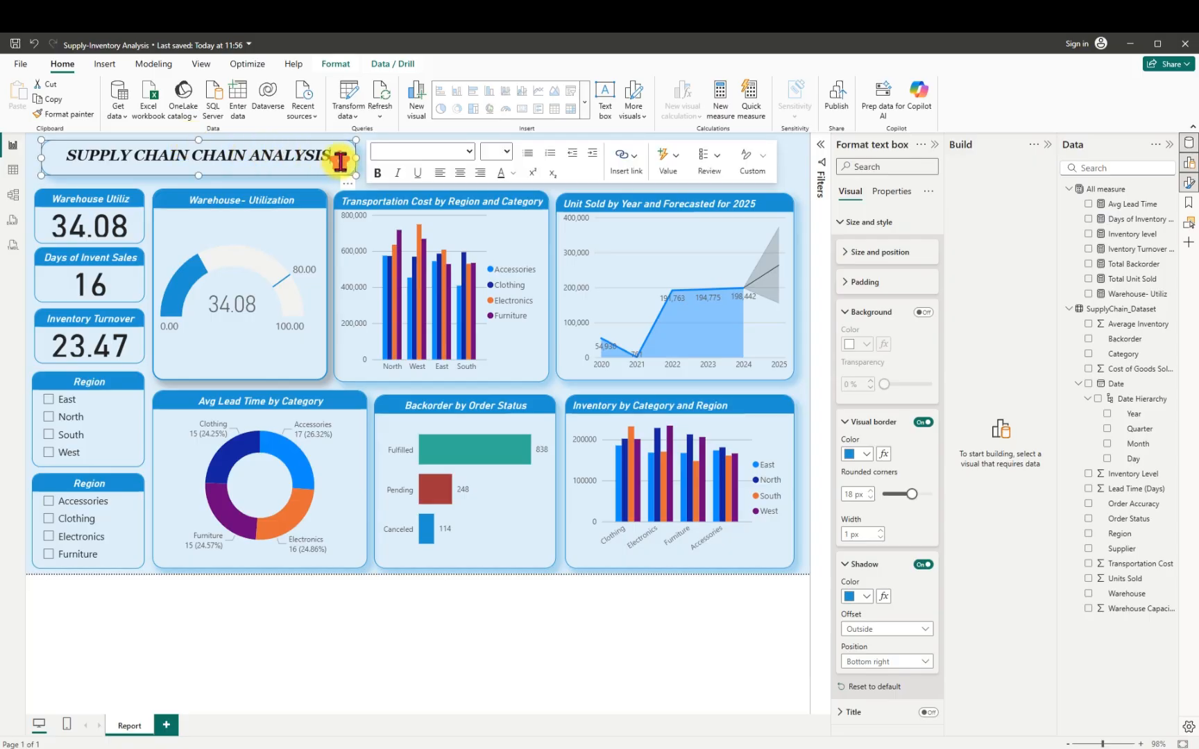
{"action": "left_click_drag", "start_coordinate": [340, 161], "coordinate": [64, 159]}
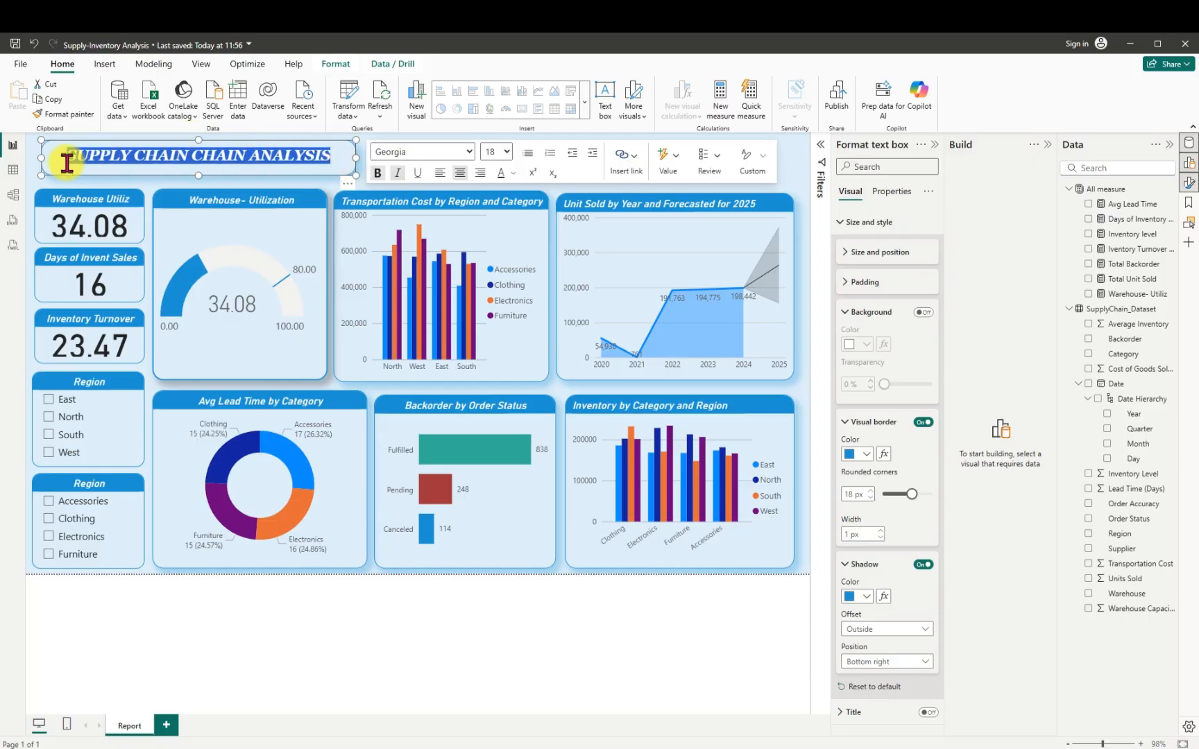
{"action": "left_click", "coordinate": [502, 152]}
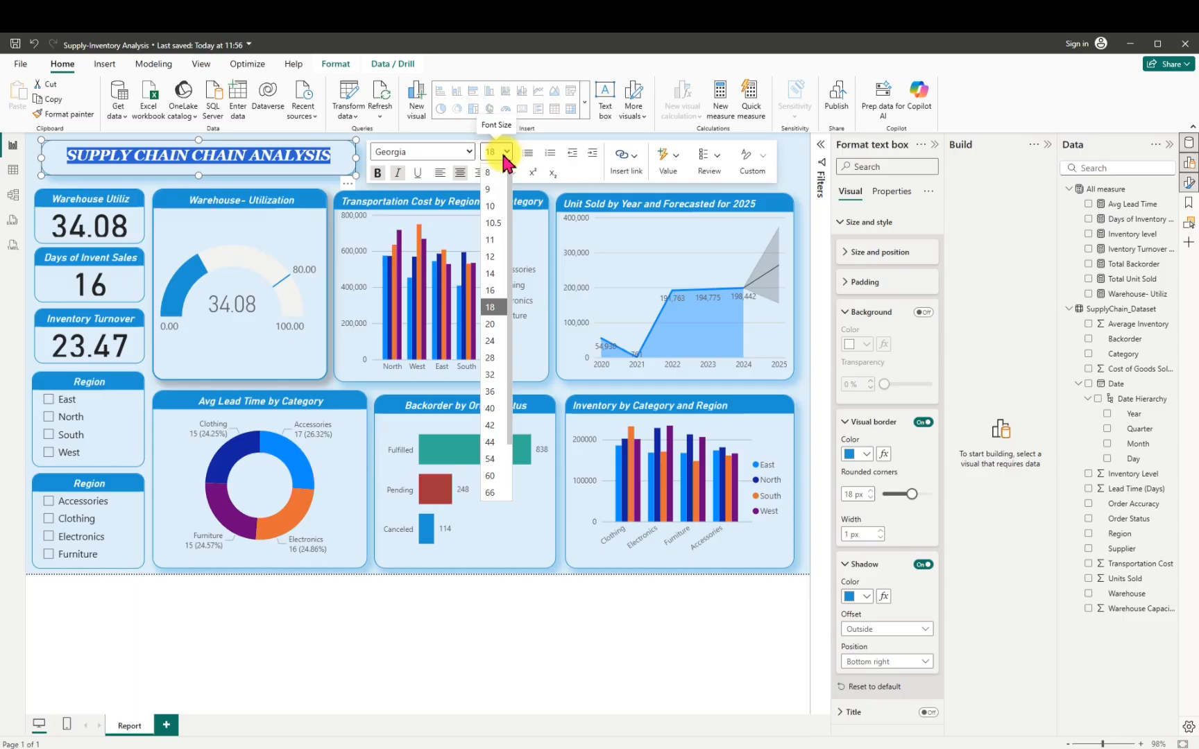
{"action": "left_click", "coordinate": [502, 291]}
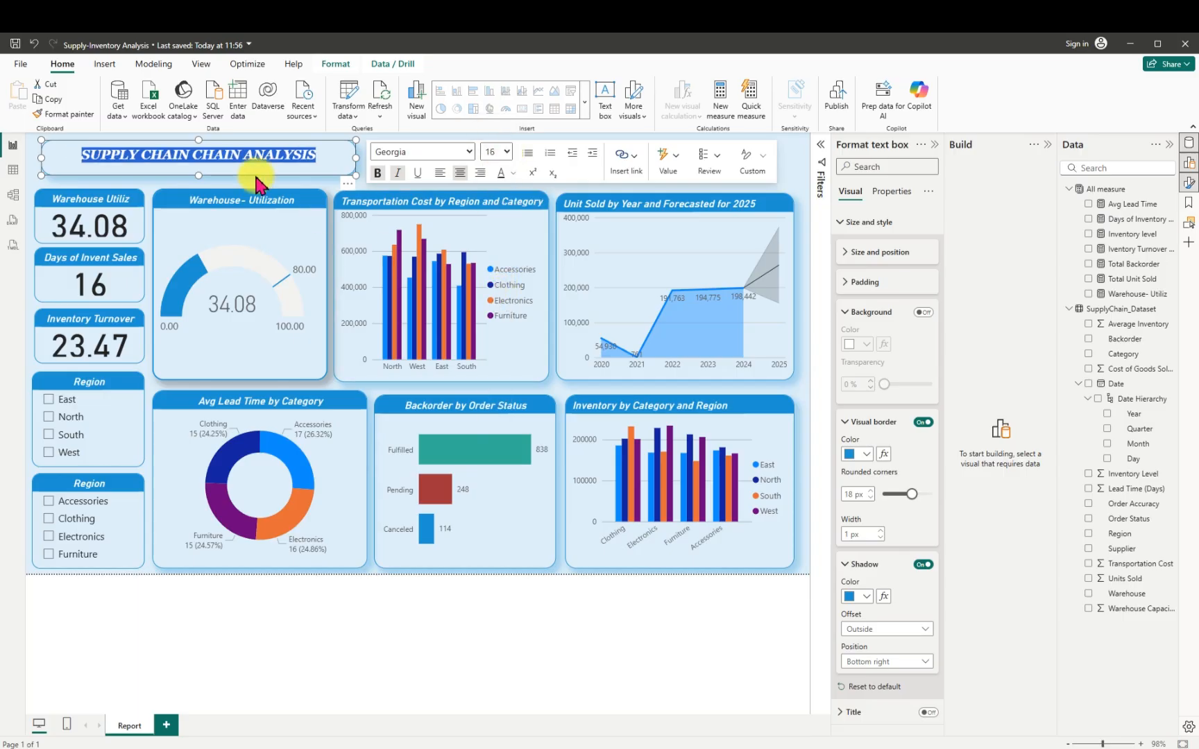
{"action": "left_click_drag", "start_coordinate": [199, 176], "coordinate": [201, 170]}
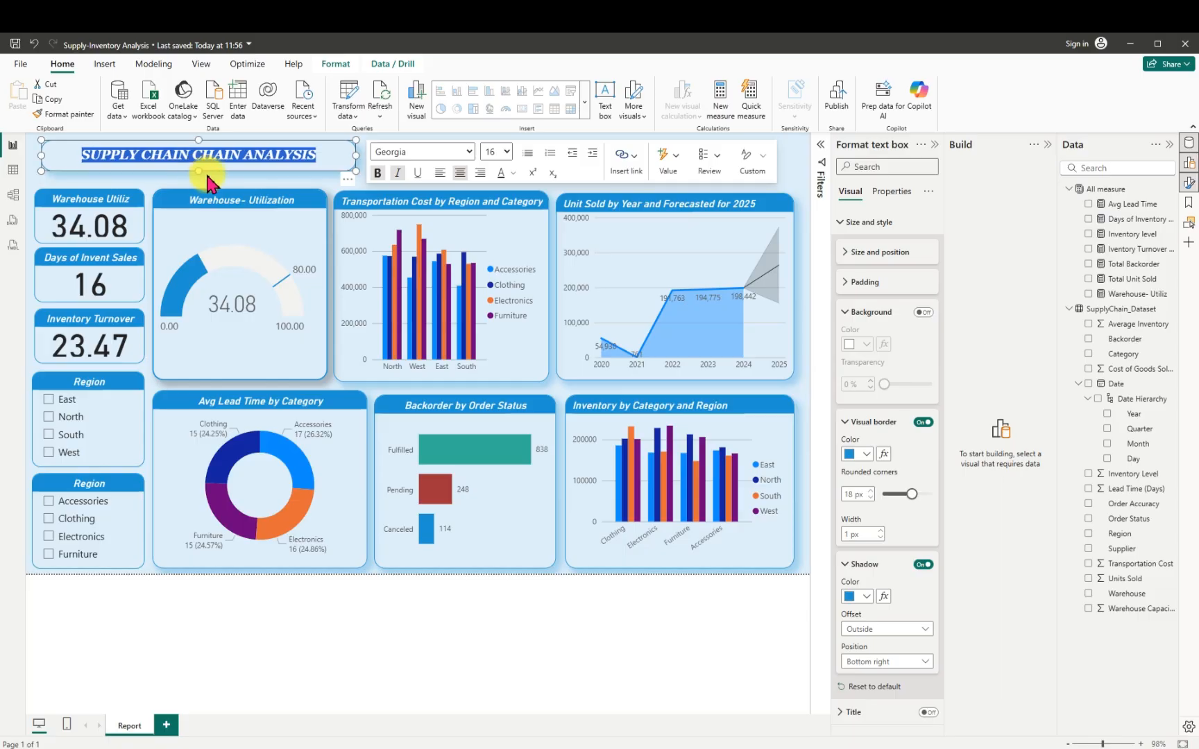
{"action": "left_click", "coordinate": [799, 182]}
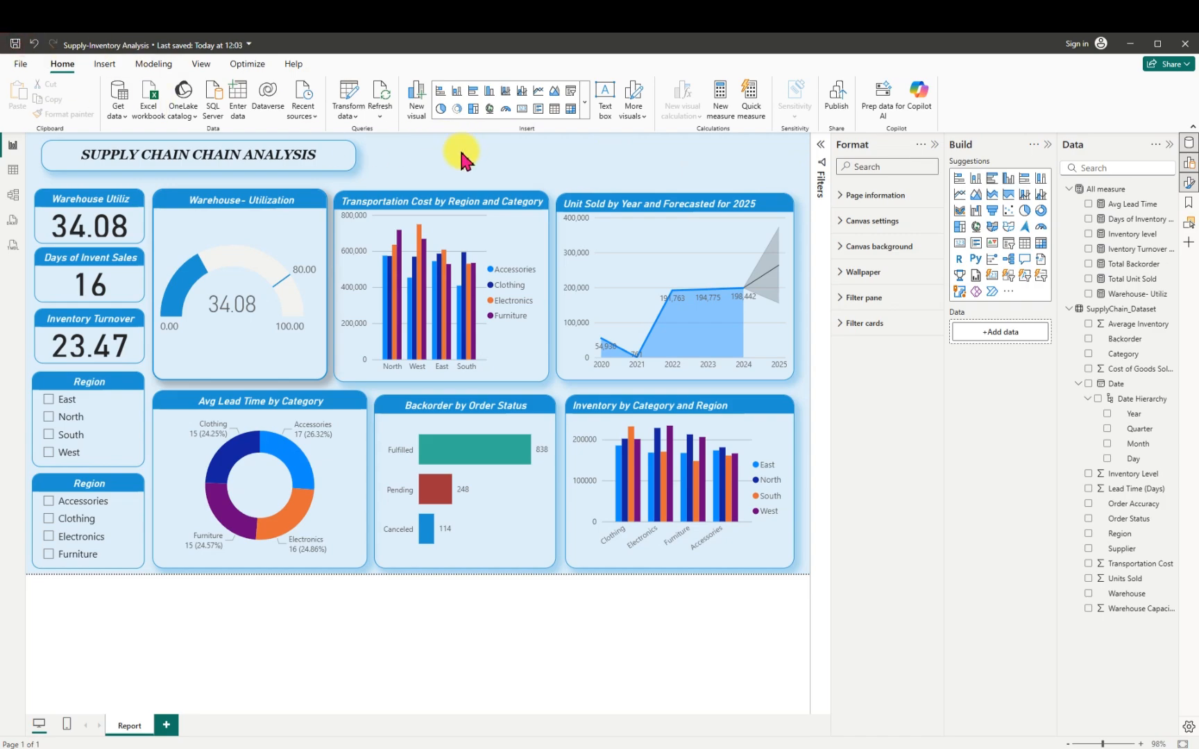
{"action": "left_click", "coordinate": [931, 144]}
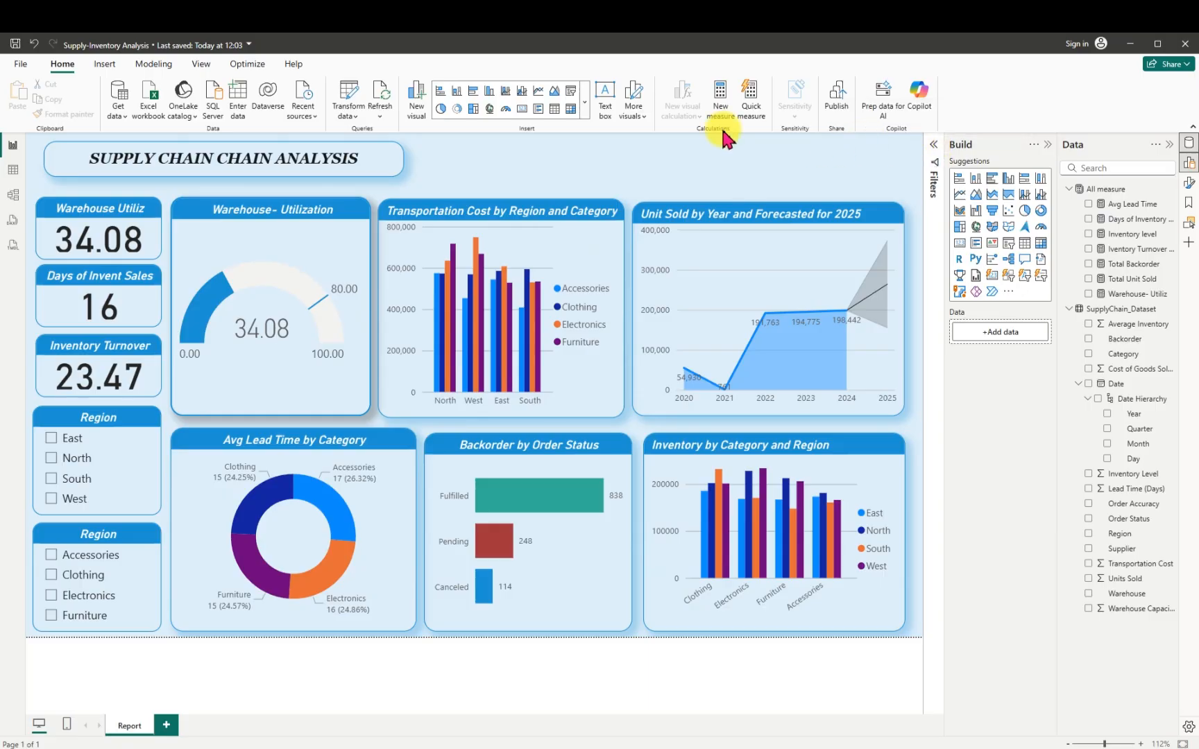
{"action": "left_click", "coordinate": [585, 103]}
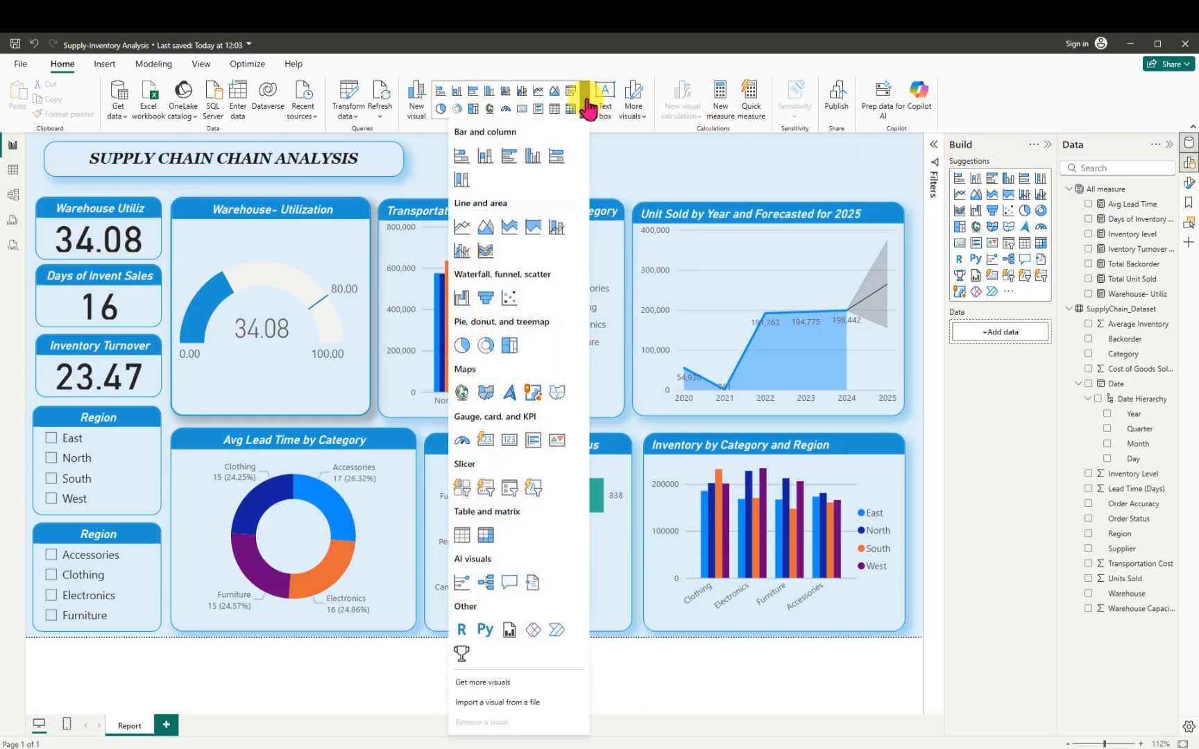
{"action": "left_click", "coordinate": [509, 488]}
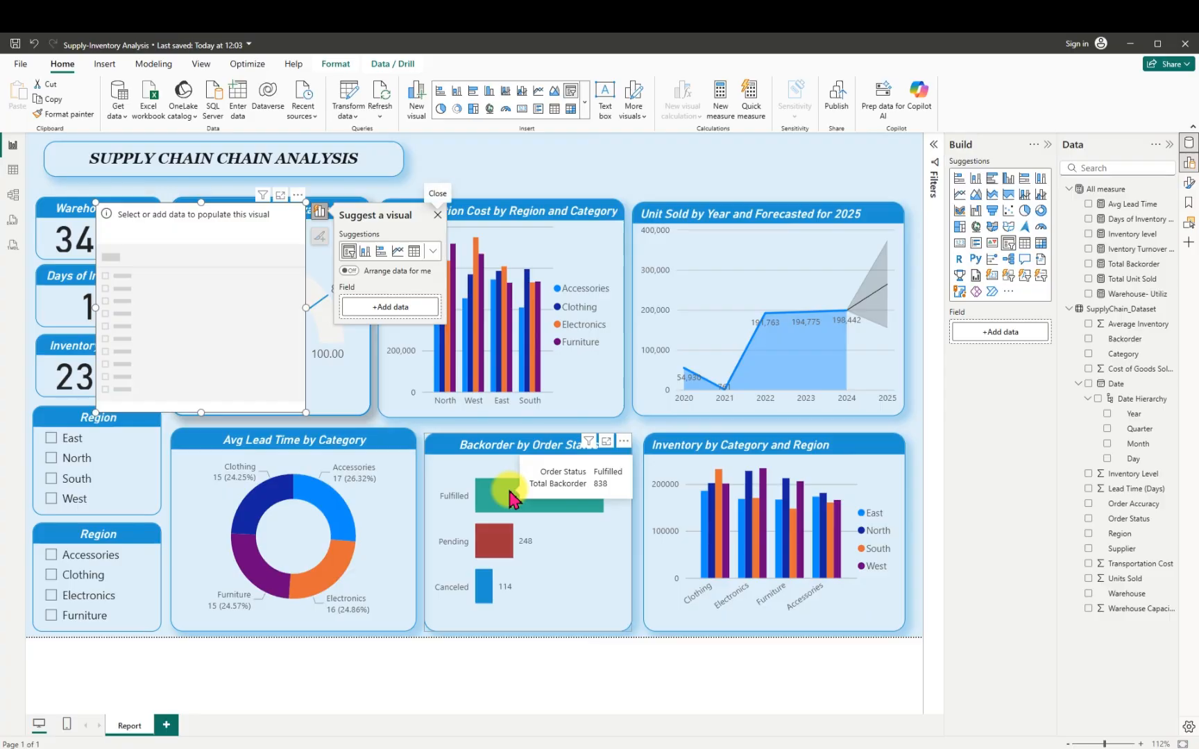
{"action": "left_click", "coordinate": [297, 196]}
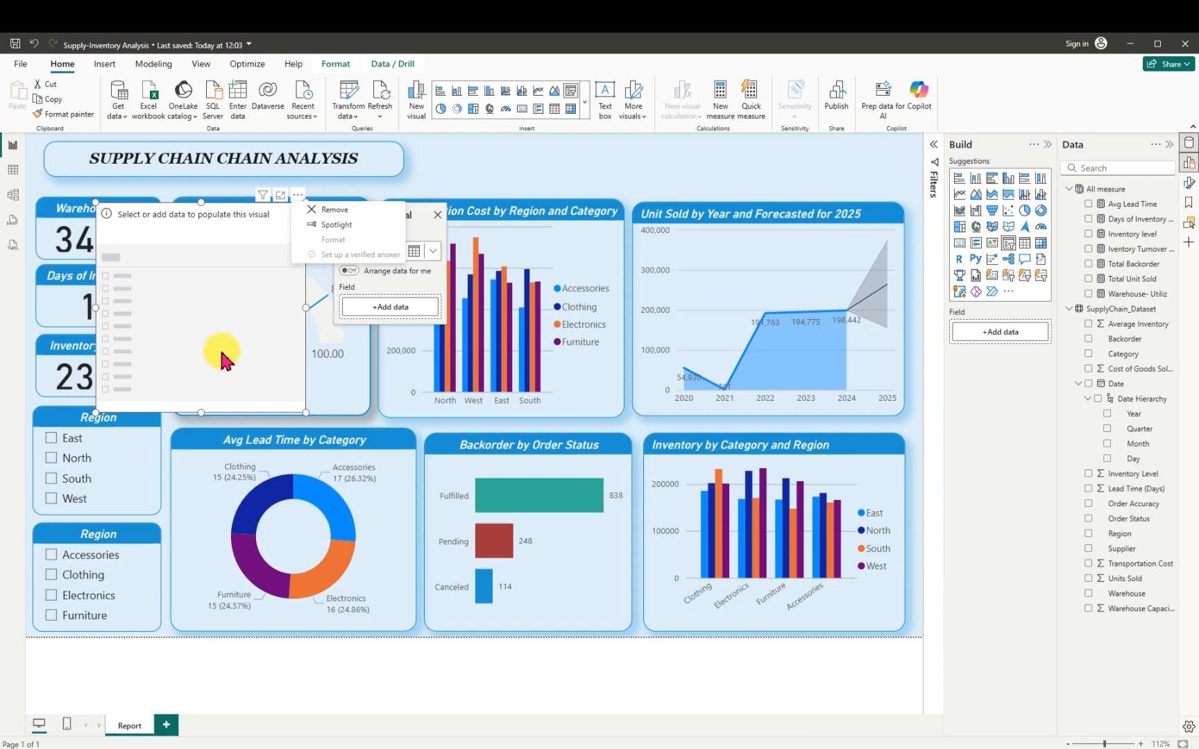
{"action": "left_click", "coordinate": [350, 211]}
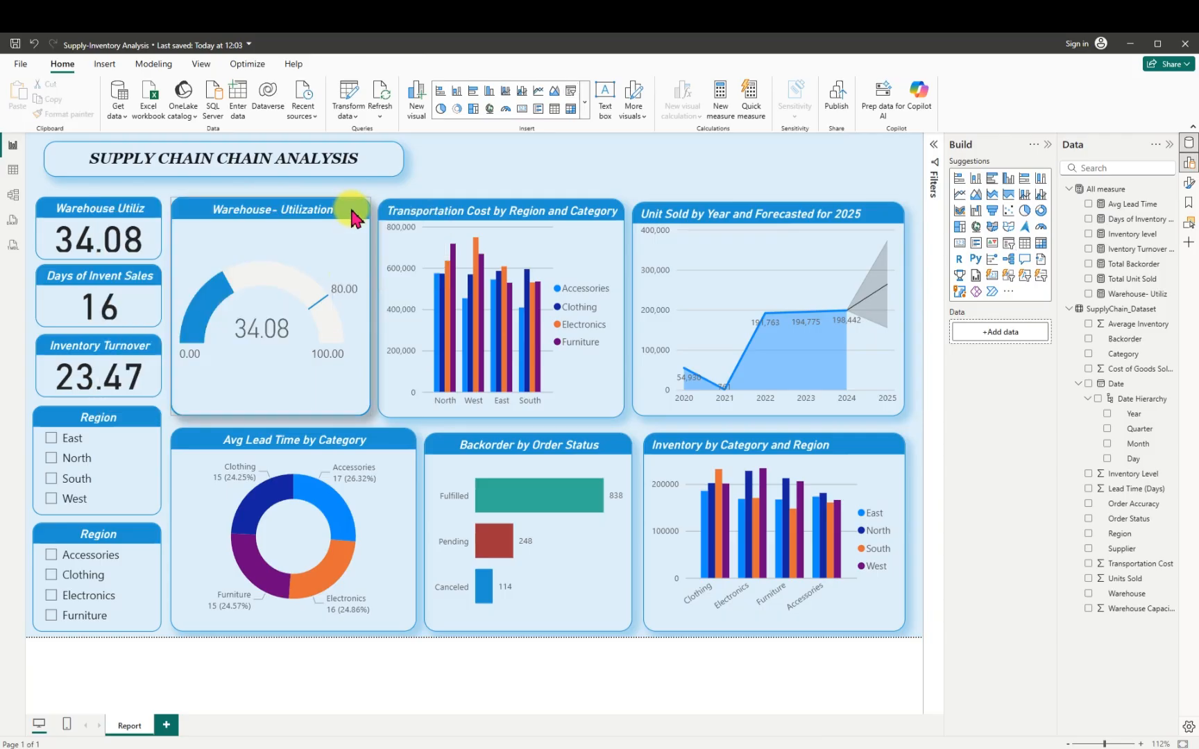
Duplicate the Region slicer, place the copy above the Unit Sold chart and resize it to a wide, short strip.
{"action": "left_click", "coordinate": [65, 423]}
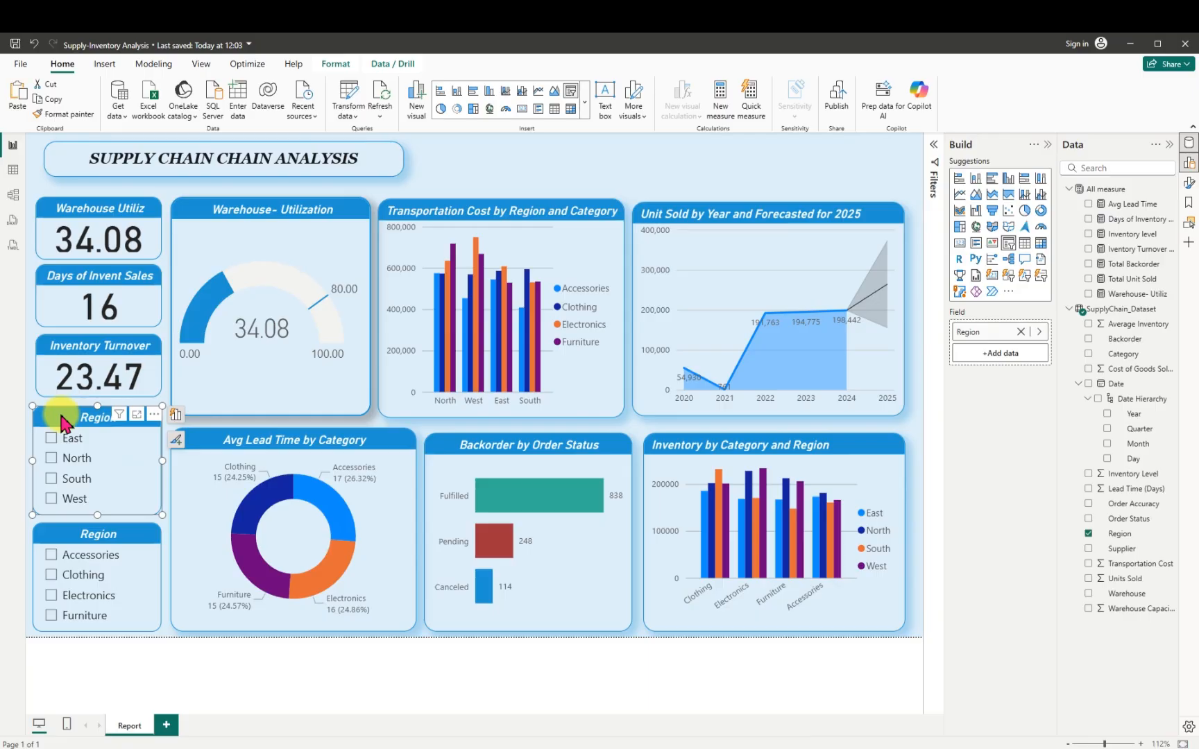
{"action": "left_click_drag", "start_coordinate": [65, 422], "coordinate": [747, 146]}
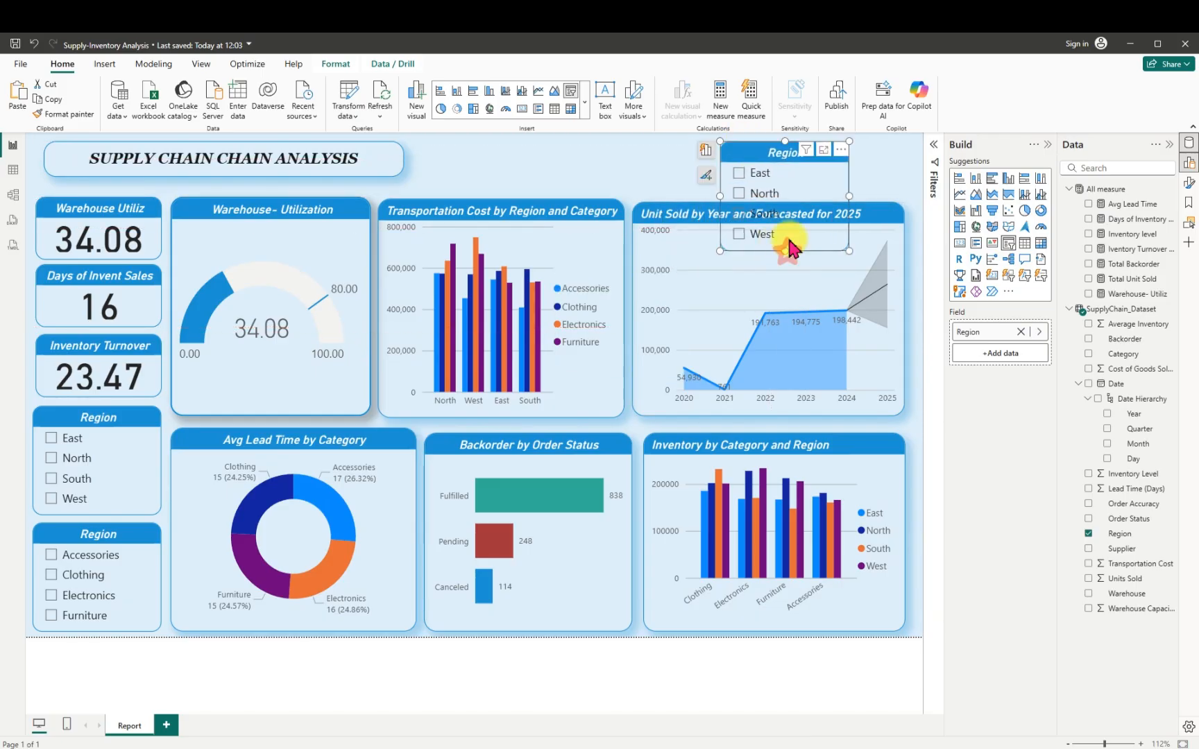
{"action": "left_click_drag", "start_coordinate": [791, 247], "coordinate": [908, 174]}
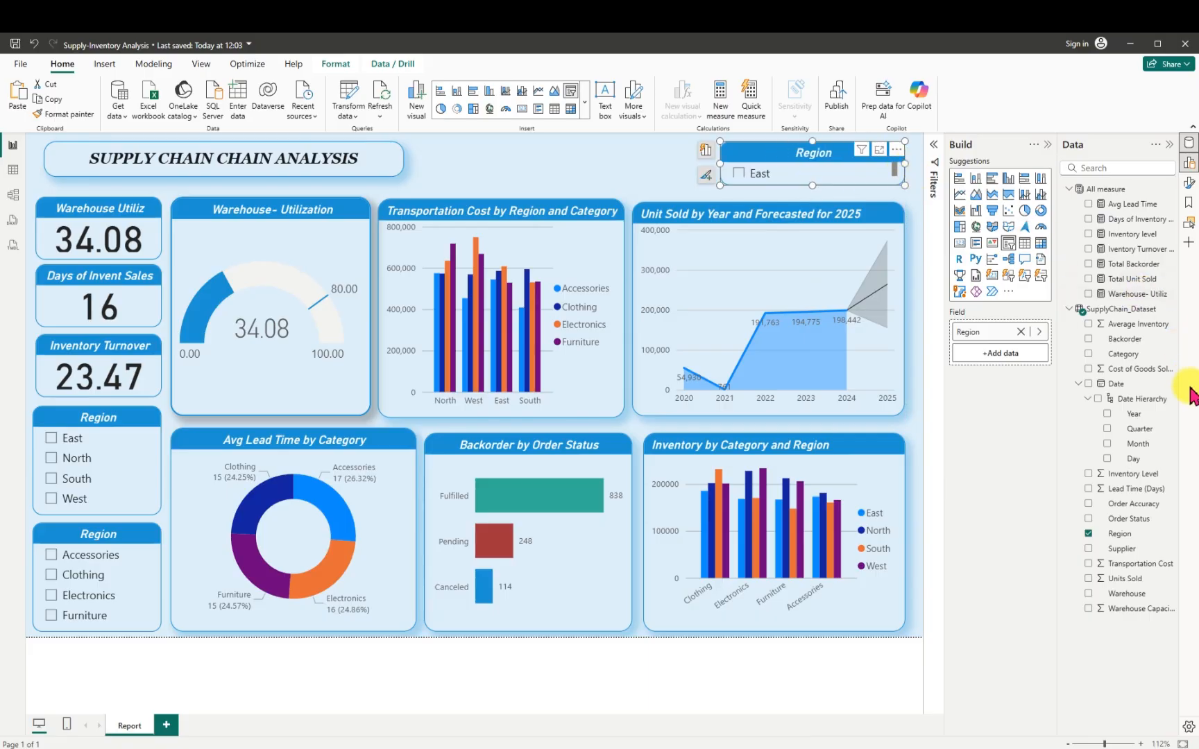
Replace the Region field in the copied slicer with Year from the Date hierarchy.
{"action": "left_click", "coordinate": [1087, 534]}
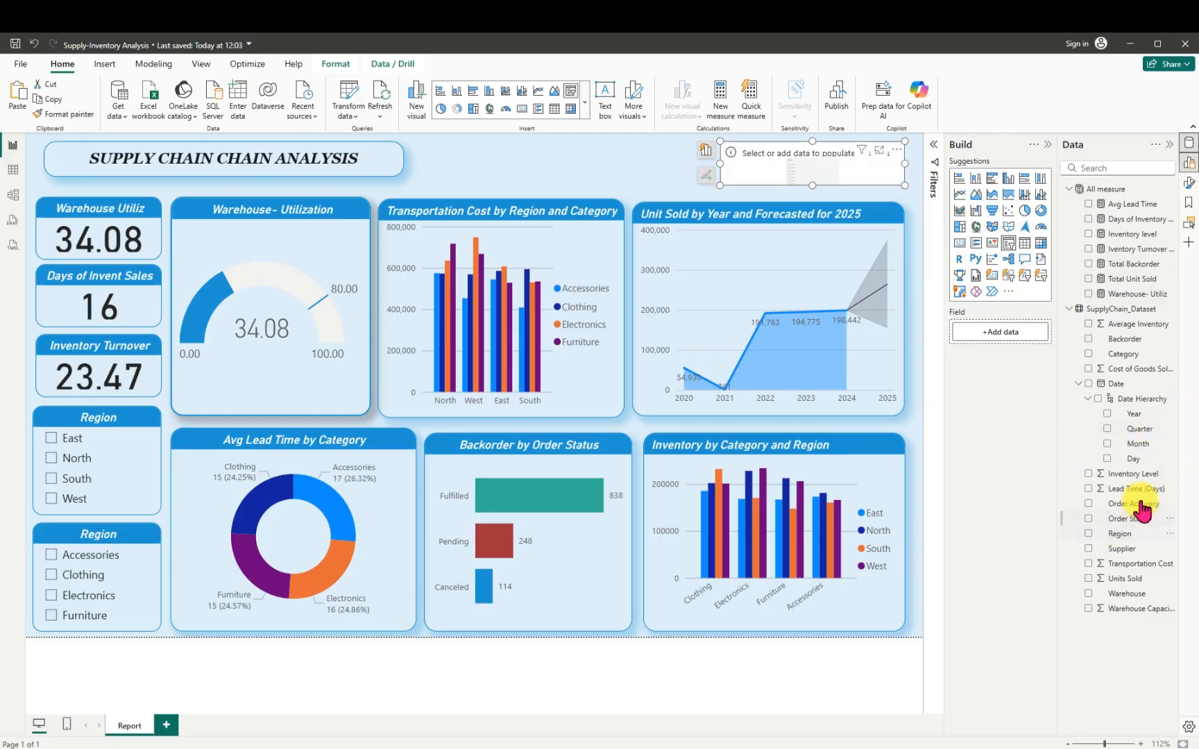
{"action": "left_click", "coordinate": [1080, 385]}
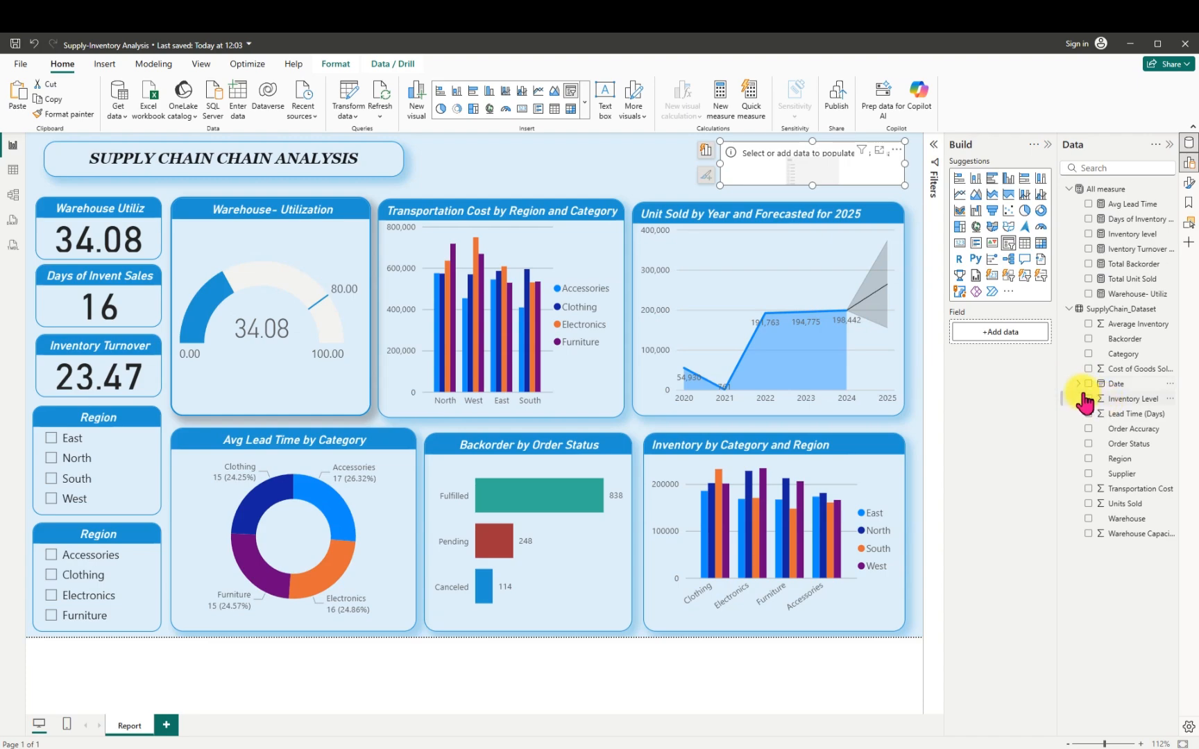
{"action": "left_click", "coordinate": [1080, 385]}
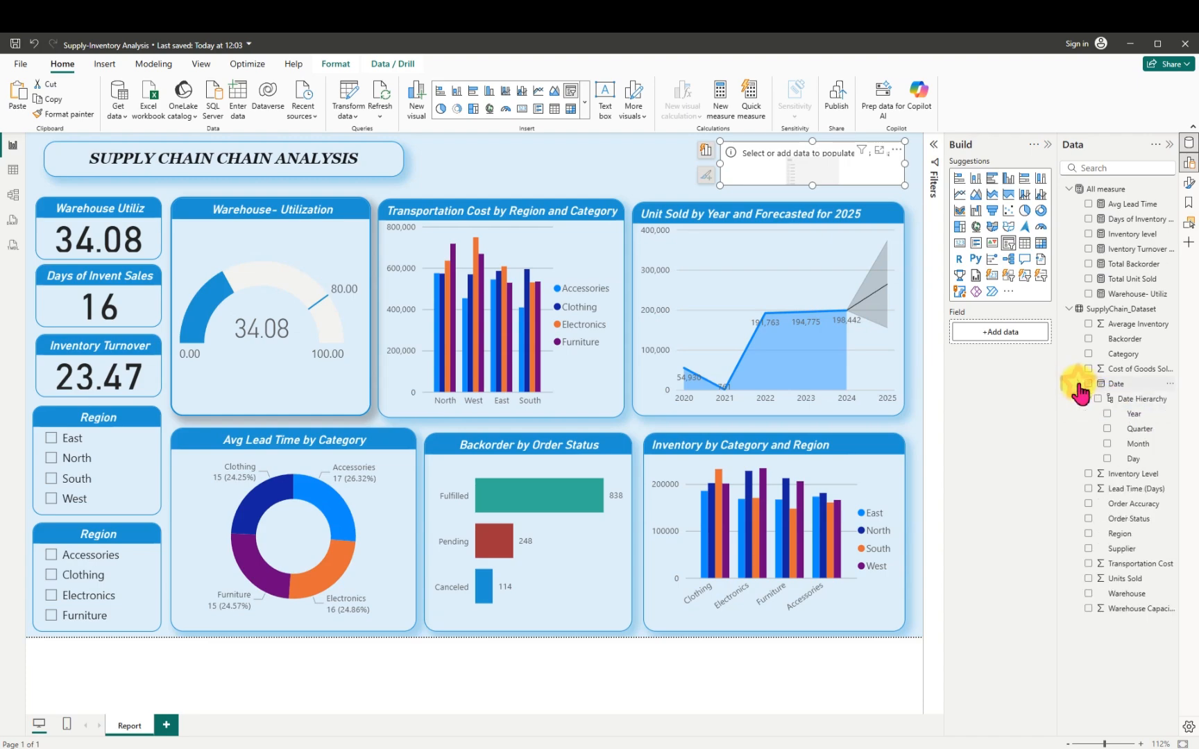
{"action": "left_click", "coordinate": [1107, 415]}
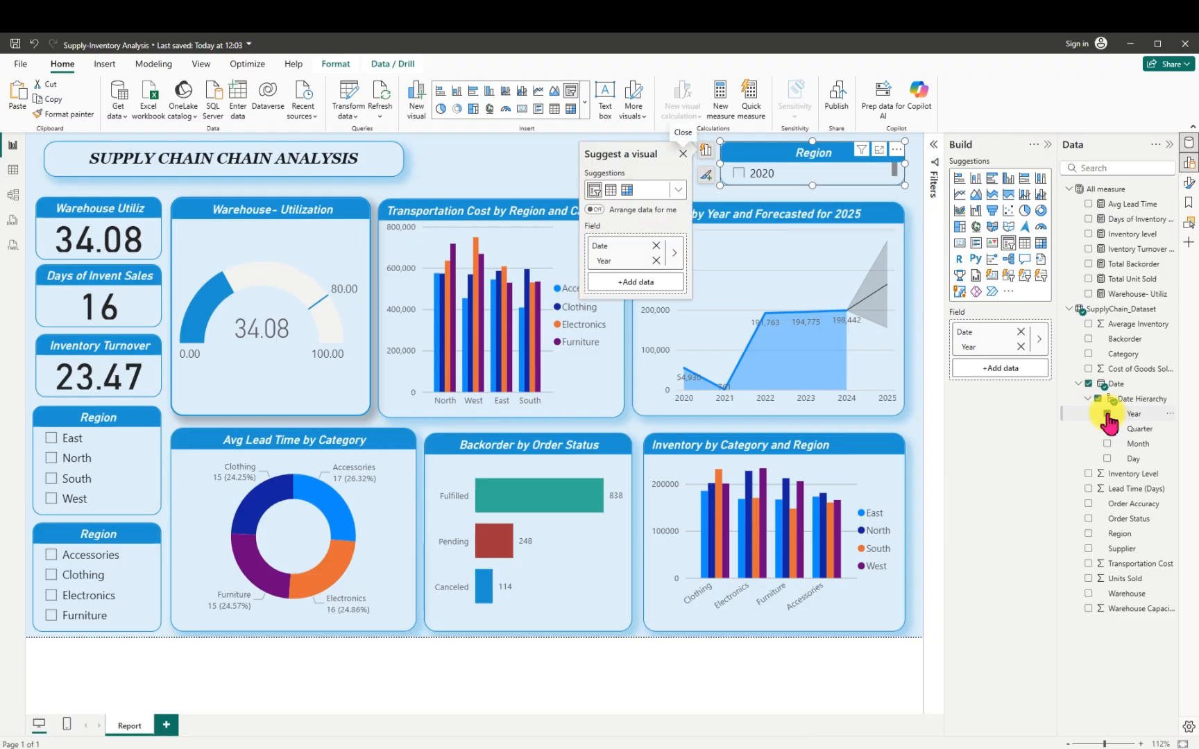
Change the year slicer's style to Tile and enlarge it so 2020 to 2024 fit in one row.
{"action": "left_click", "coordinate": [897, 151]}
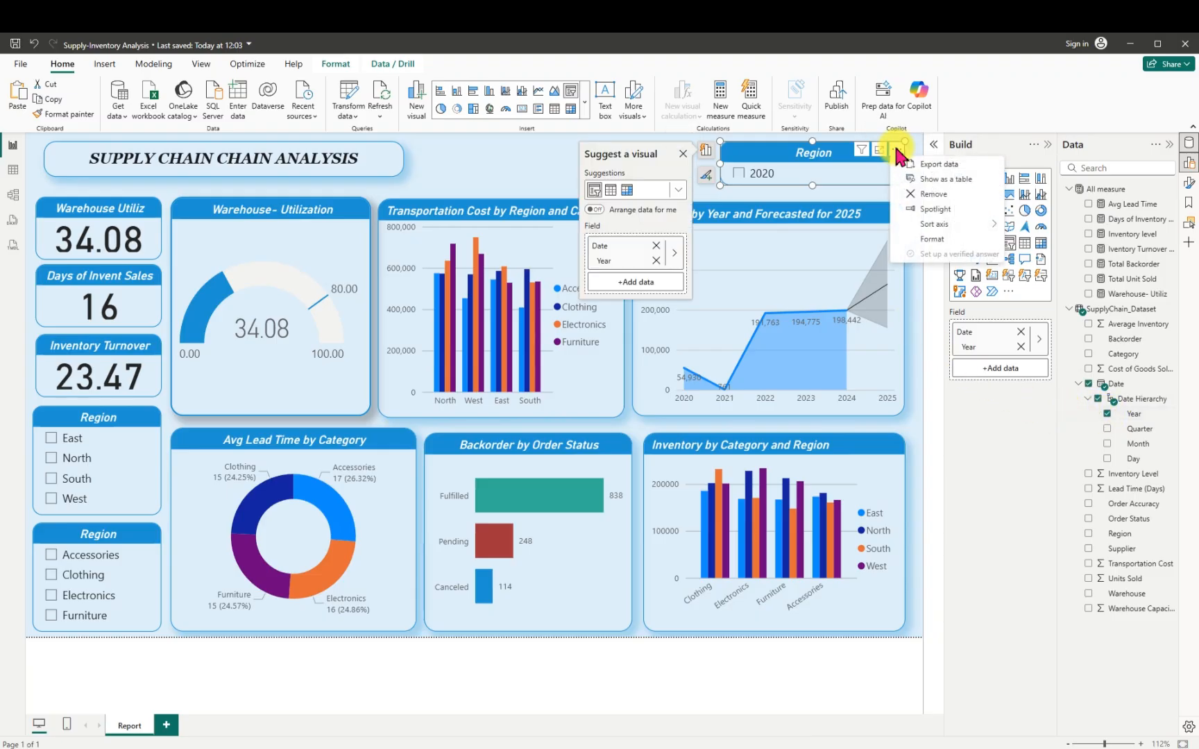
{"action": "left_click", "coordinate": [932, 240]}
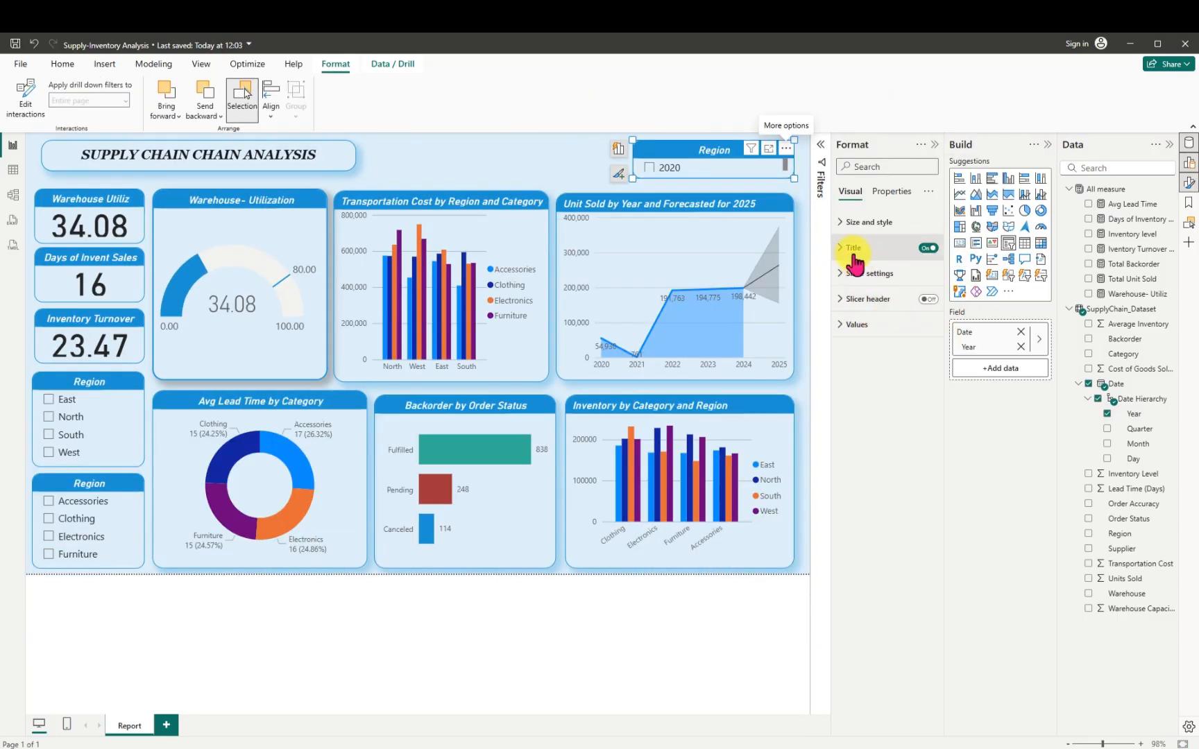
{"action": "left_click", "coordinate": [845, 278]}
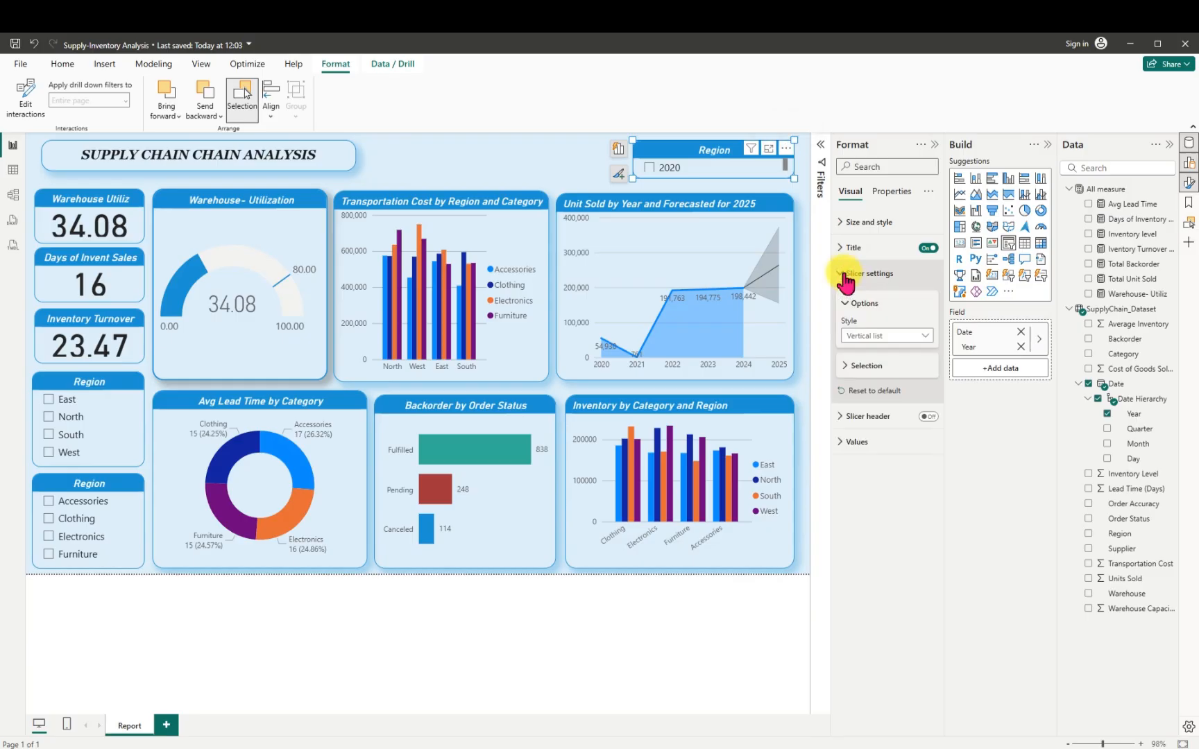
{"action": "left_click", "coordinate": [927, 337]}
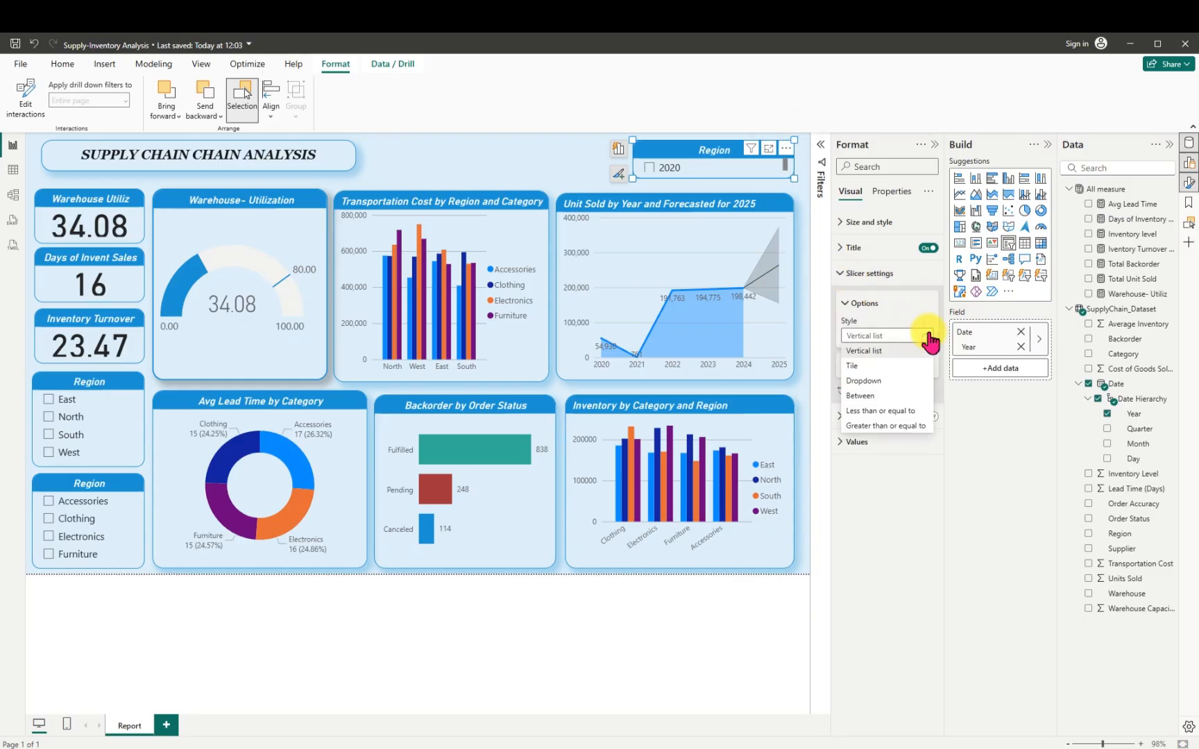
{"action": "left_click", "coordinate": [863, 368]}
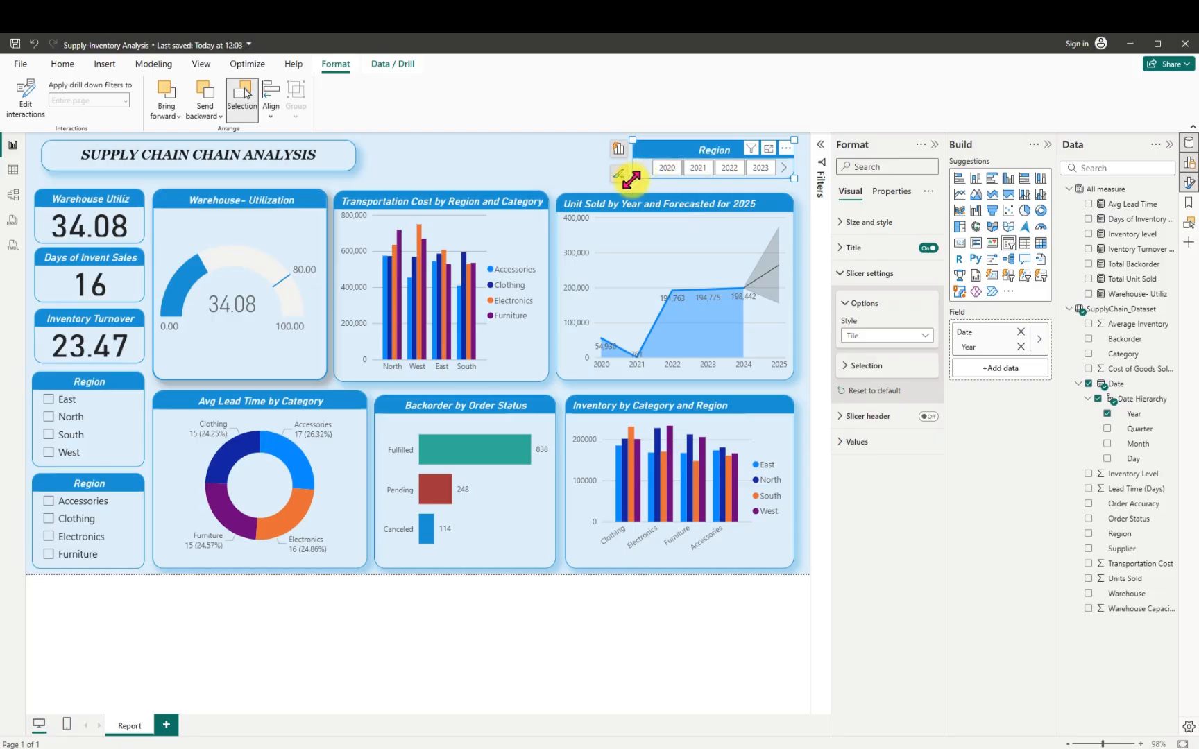
{"action": "left_click_drag", "start_coordinate": [633, 178], "coordinate": [550, 185]}
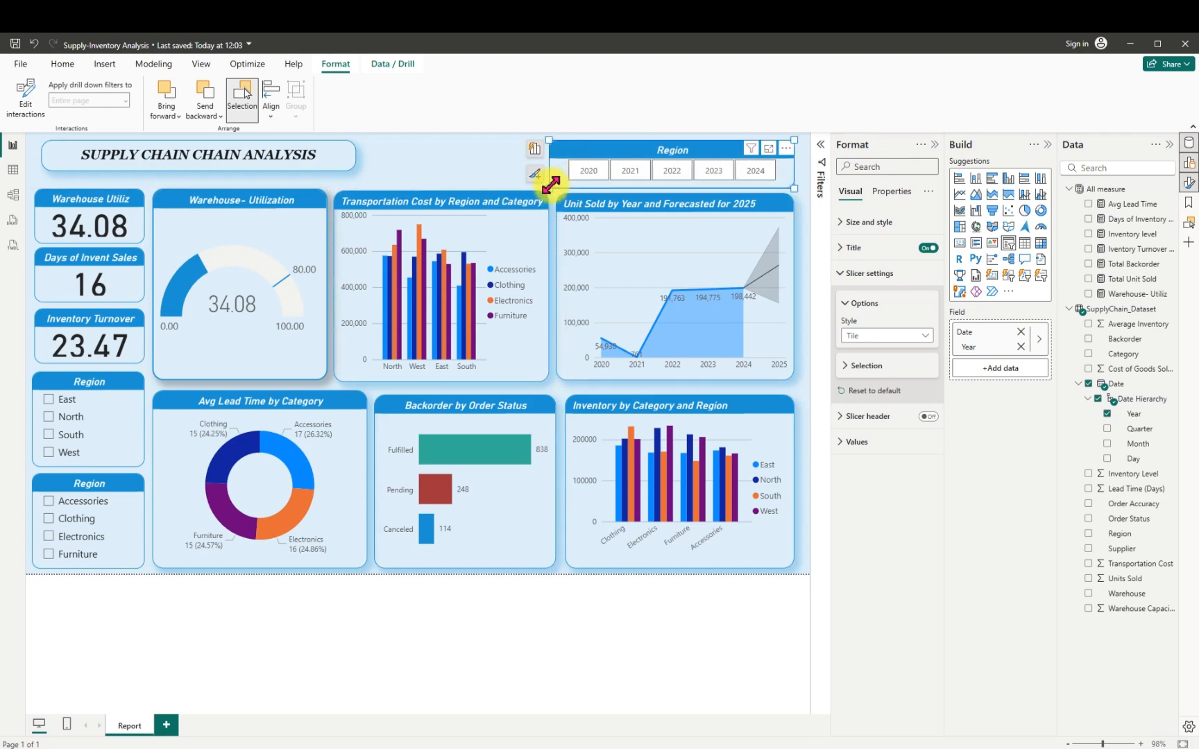
{"action": "left_click_drag", "start_coordinate": [551, 182], "coordinate": [550, 186]}
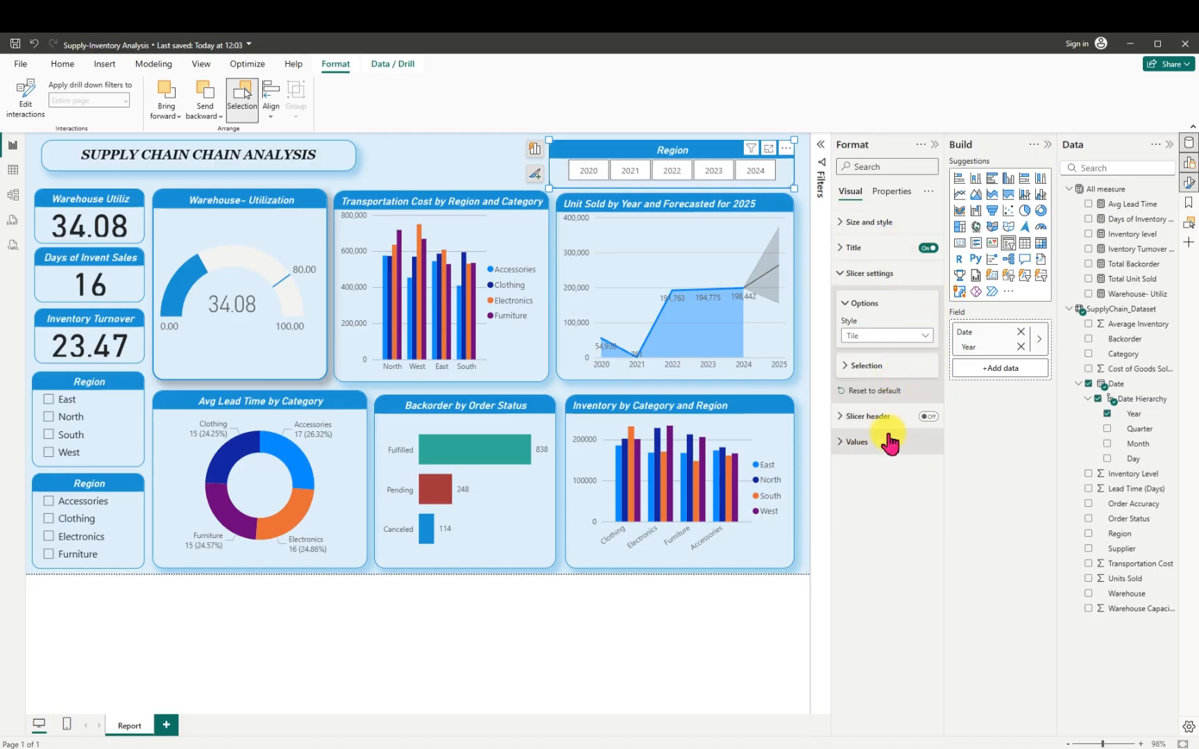
Turn off the header icons of the year slicer.
{"action": "left_click", "coordinate": [841, 442]}
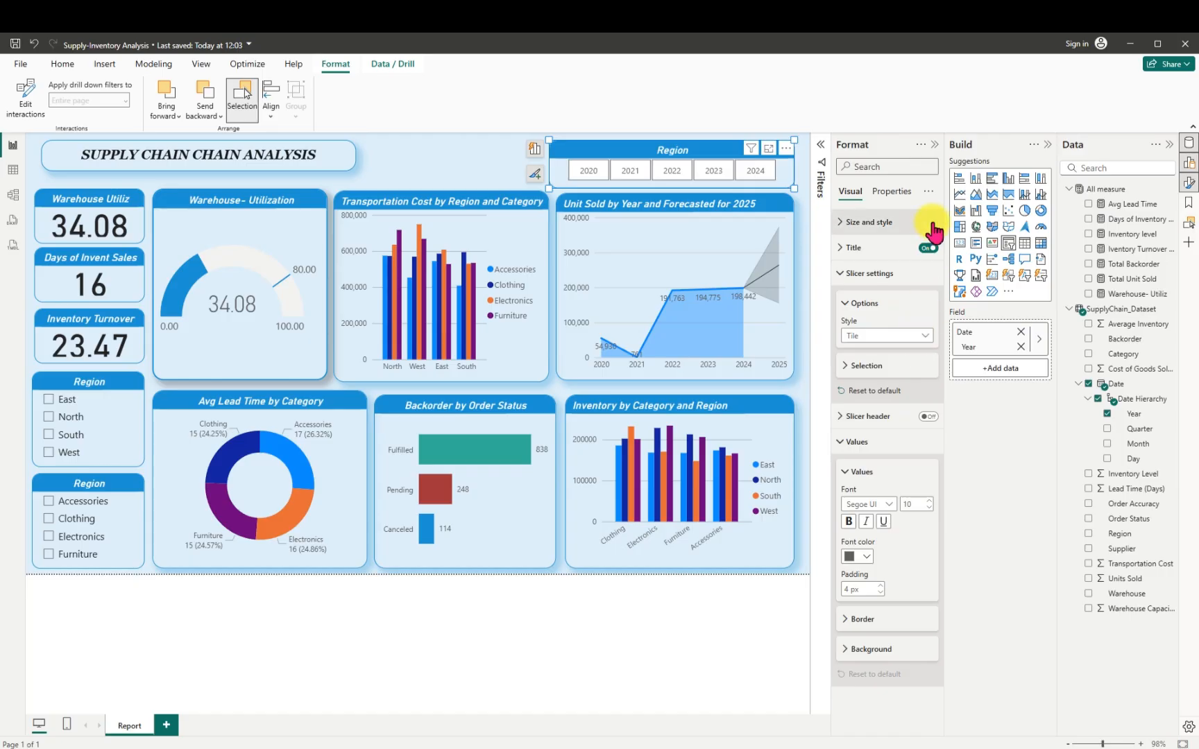
{"action": "left_click", "coordinate": [900, 191]}
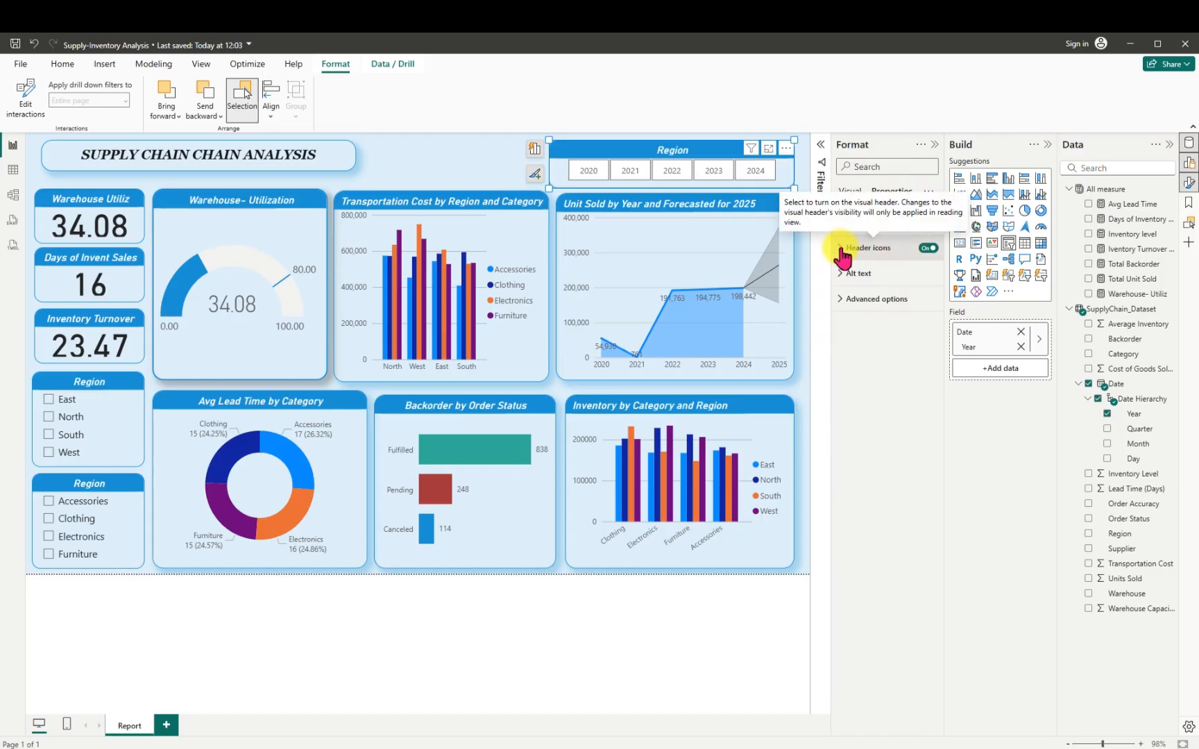
{"action": "left_click", "coordinate": [928, 249]}
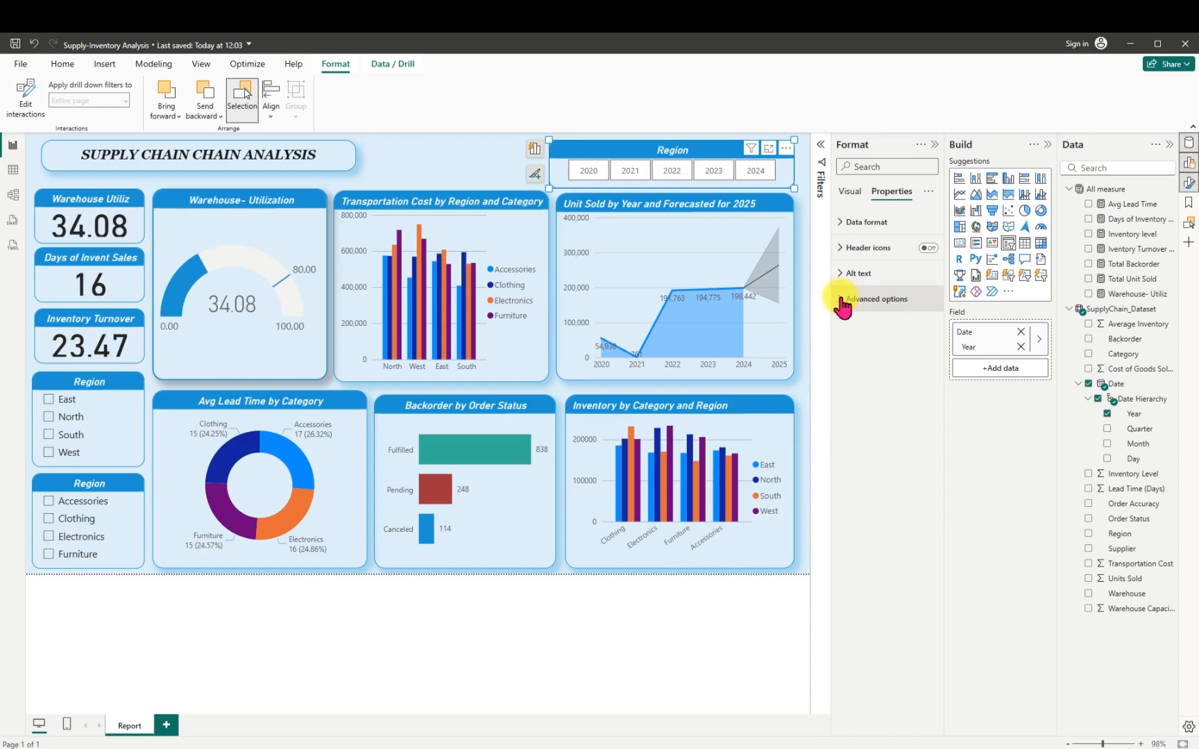
{"action": "left_click", "coordinate": [845, 228]}
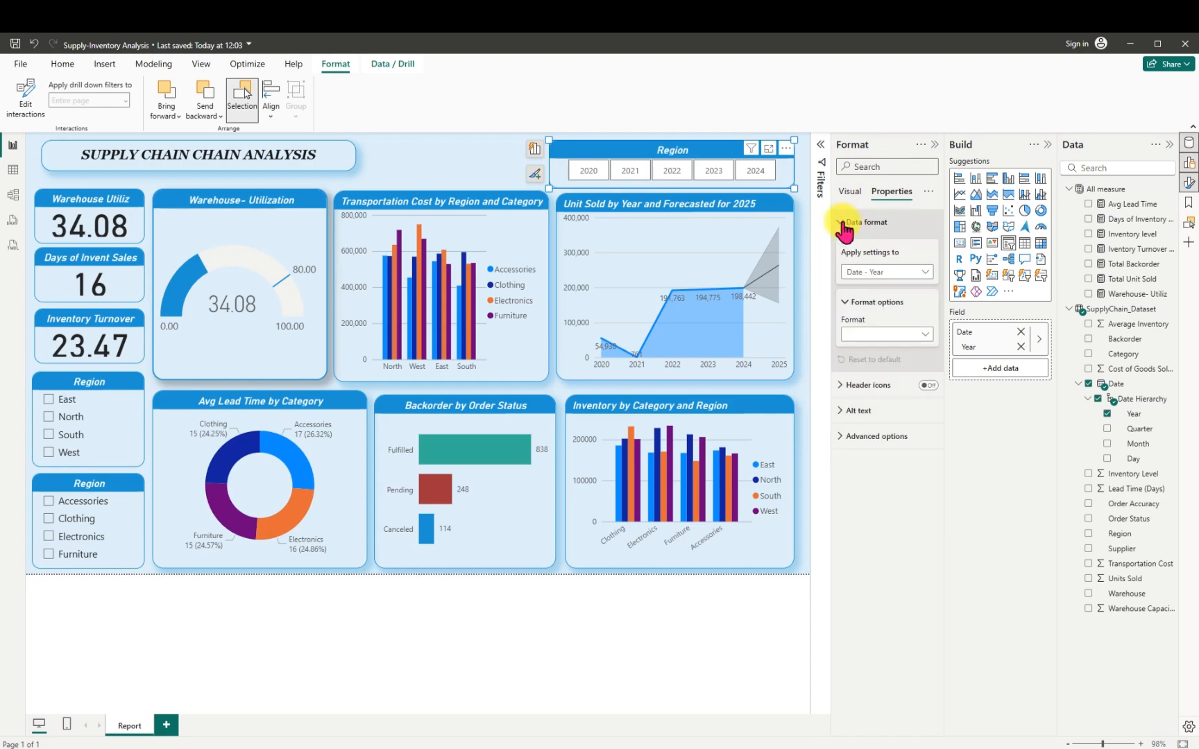
{"action": "left_click", "coordinate": [843, 228]}
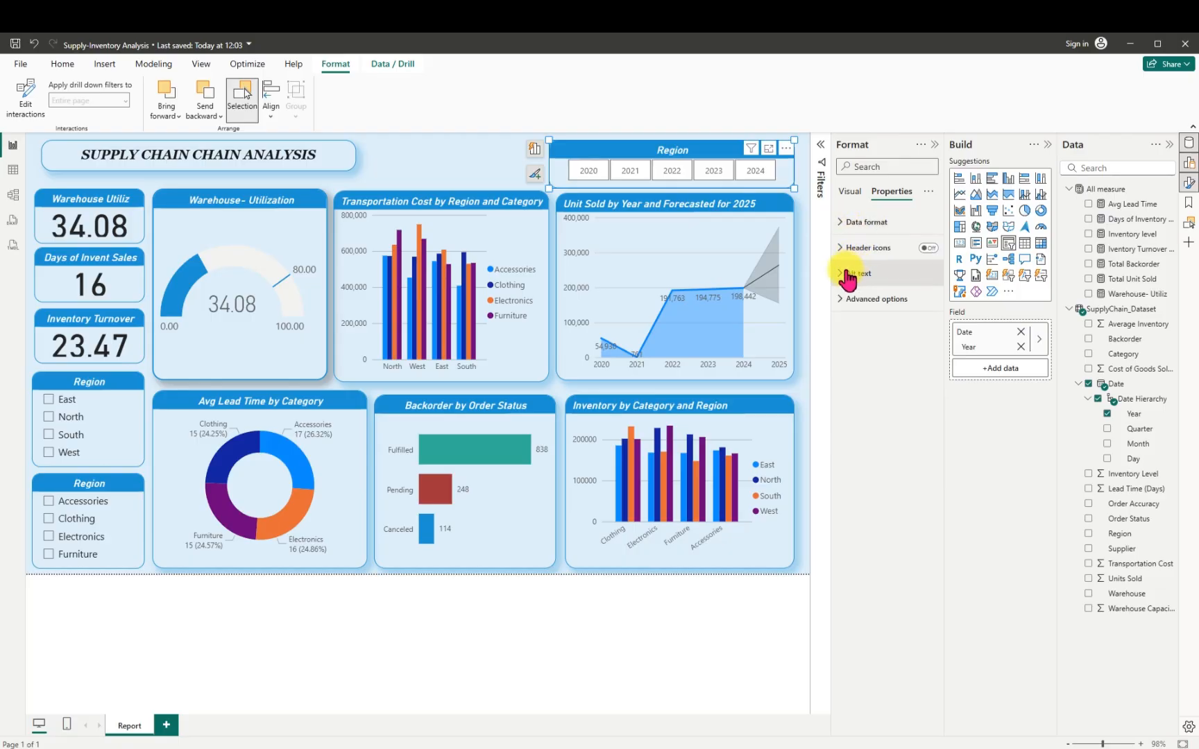
Turn off the year slicer's Responsive option and change its title text to Year.
{"action": "left_click", "coordinate": [846, 301]}
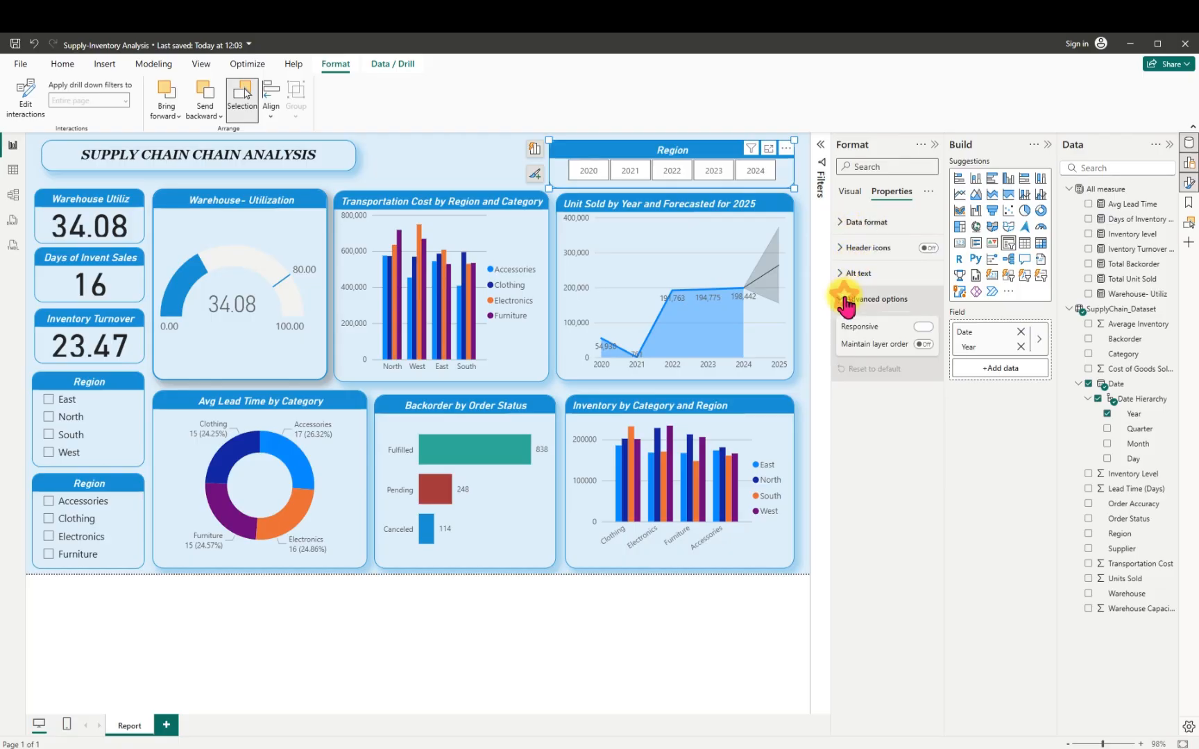
{"action": "left_click", "coordinate": [923, 326]}
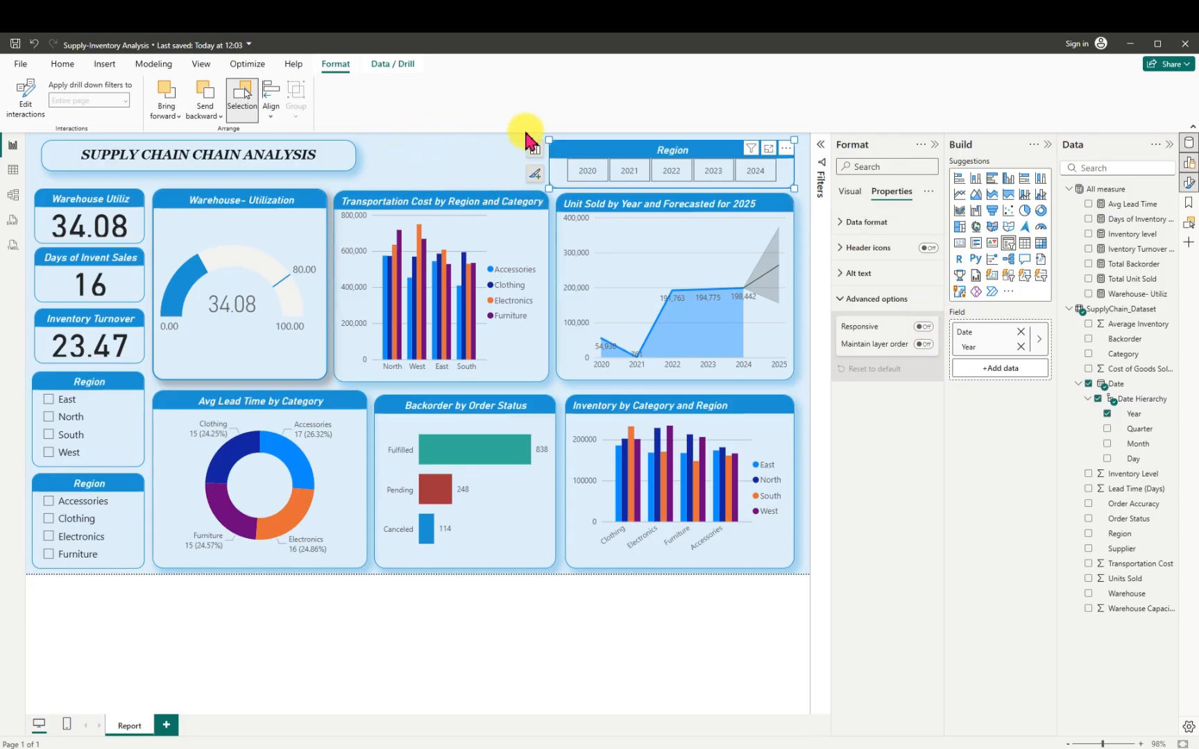
{"action": "left_click", "coordinate": [854, 192]}
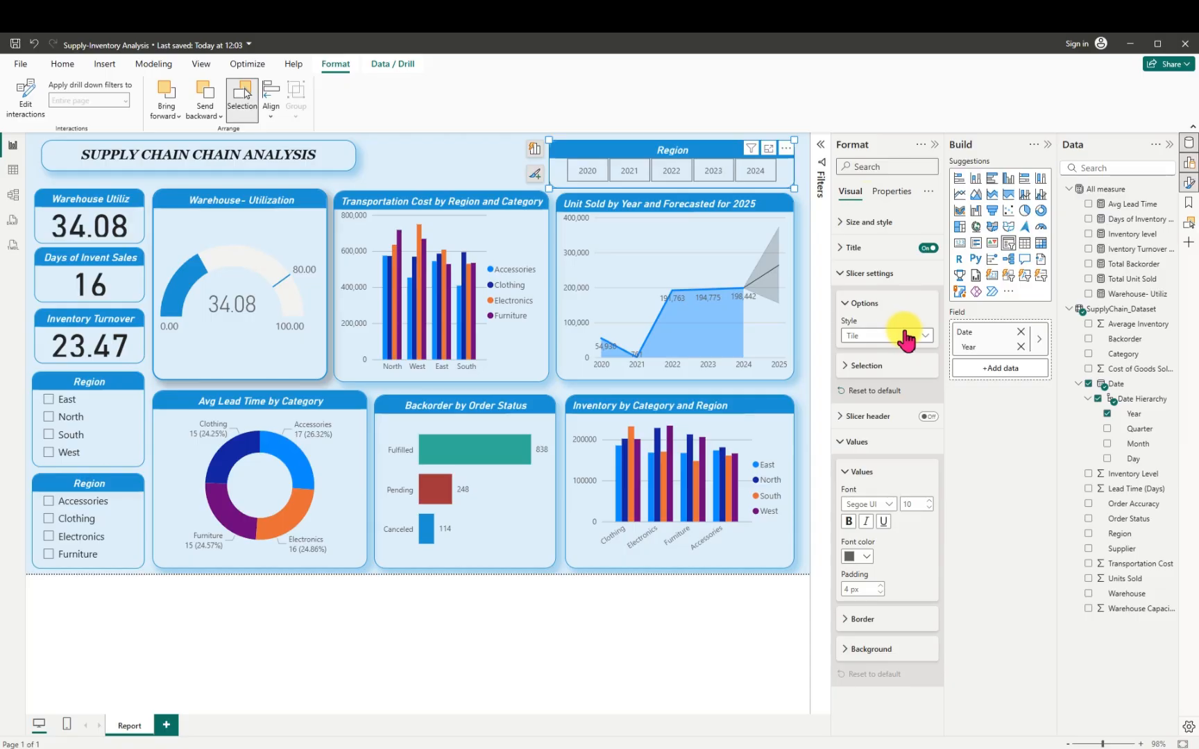
{"action": "left_click", "coordinate": [842, 248]}
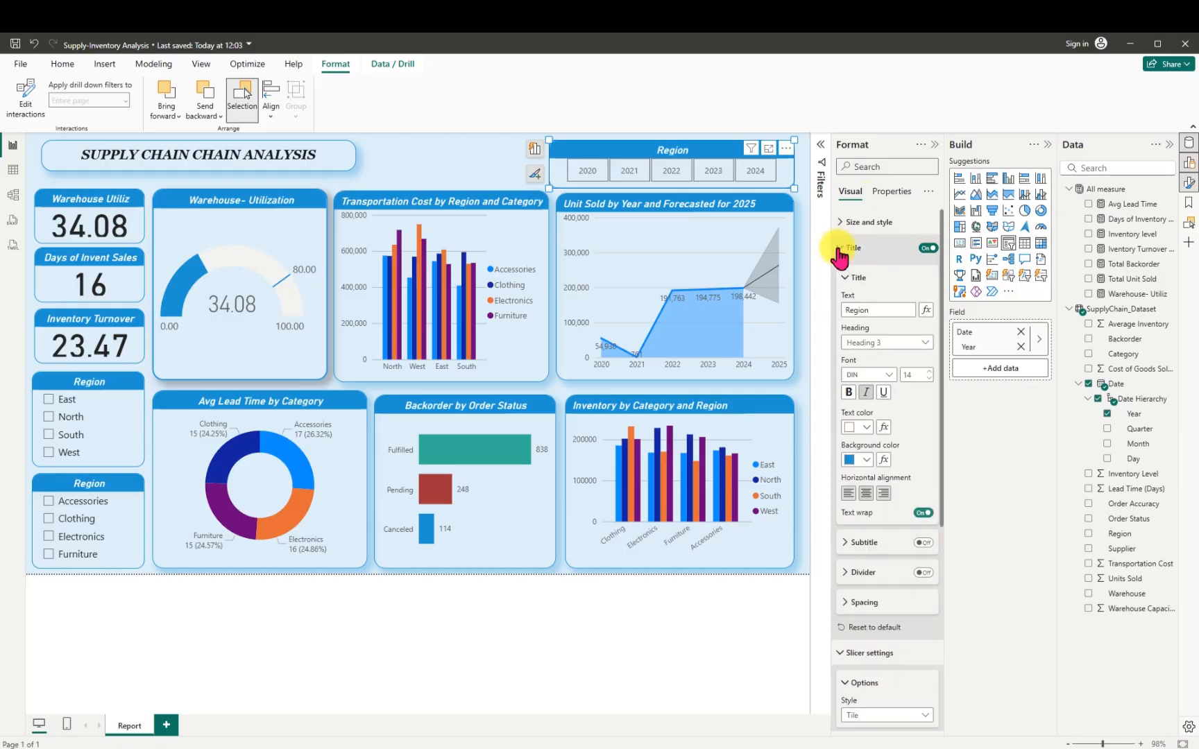
{"action": "left_click_drag", "start_coordinate": [879, 307], "coordinate": [840, 313]}
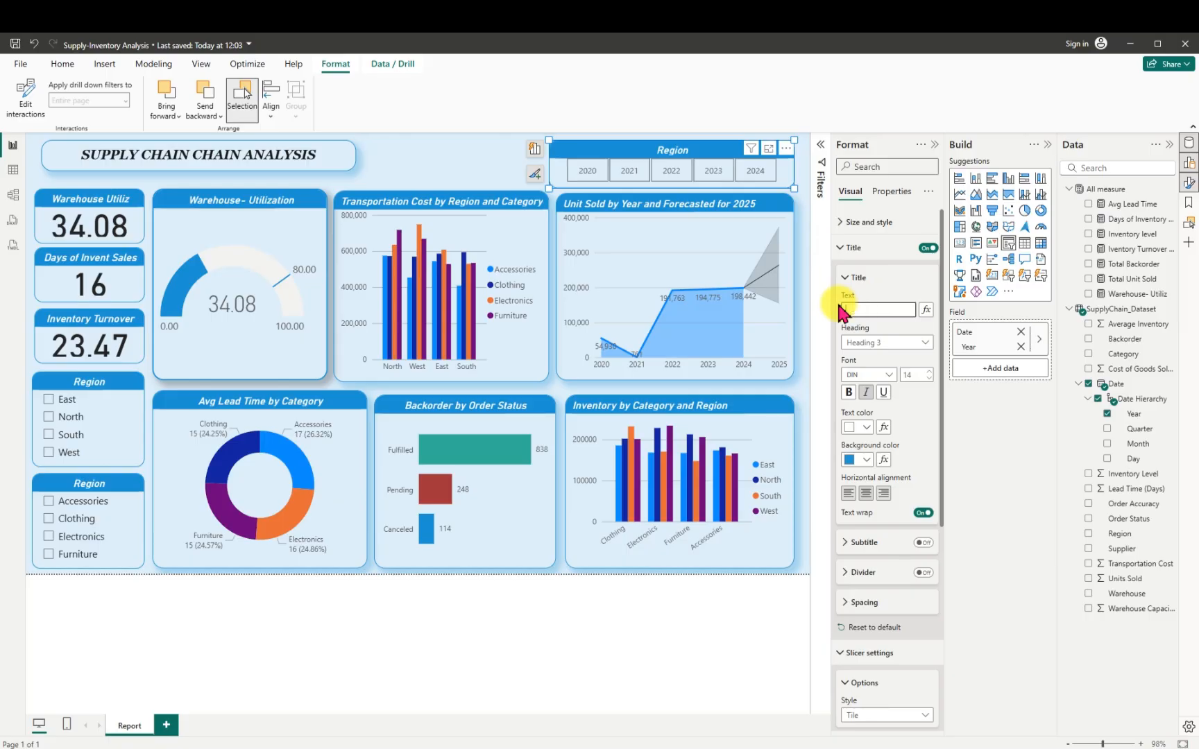
{"action": "type", "text": "Year"}
{"action": "left_click", "coordinate": [446, 168]}
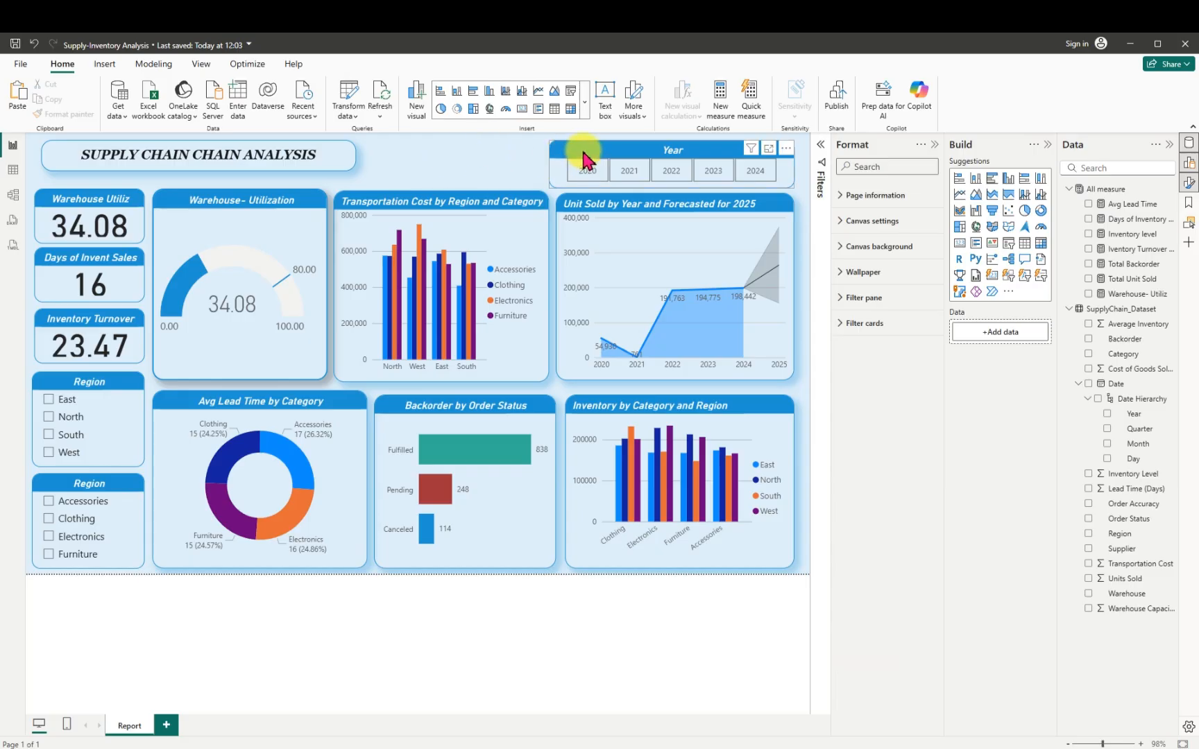
Shift the year slicer slightly to the left and collapse the Format, Build and Data panes.
{"action": "mouse_move", "coordinate": [555, 150]}
{"action": "left_mouse_down"}
{"action": "mouse_move", "coordinate": [530, 151]}
{"action": "mouse_move", "coordinate": [564, 149]}
{"action": "left_mouse_up"}
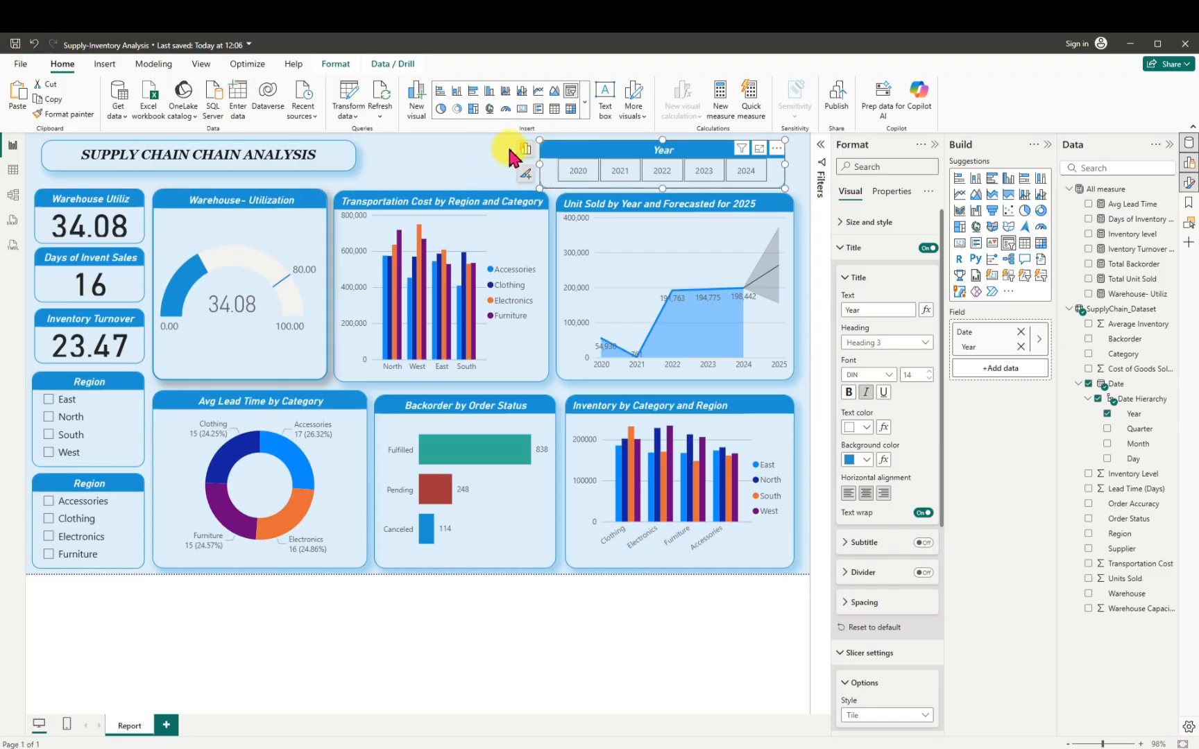
{"action": "left_click", "coordinate": [933, 144]}
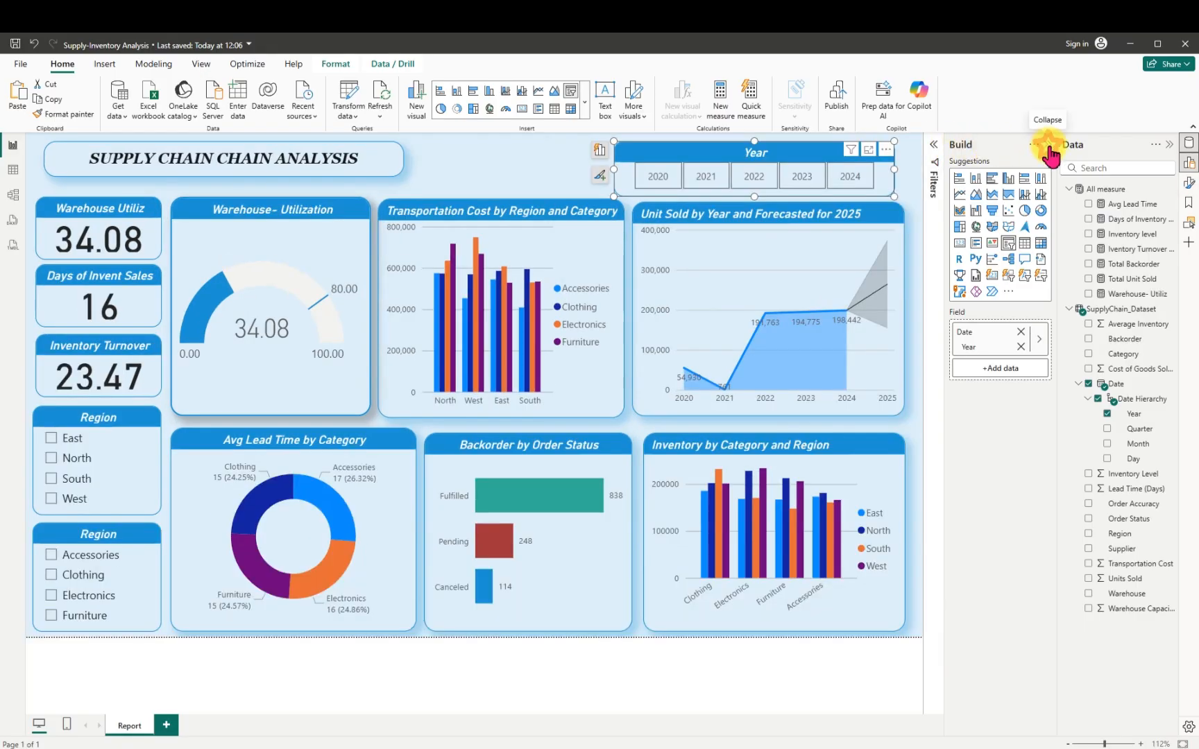
{"action": "left_click", "coordinate": [1049, 153]}
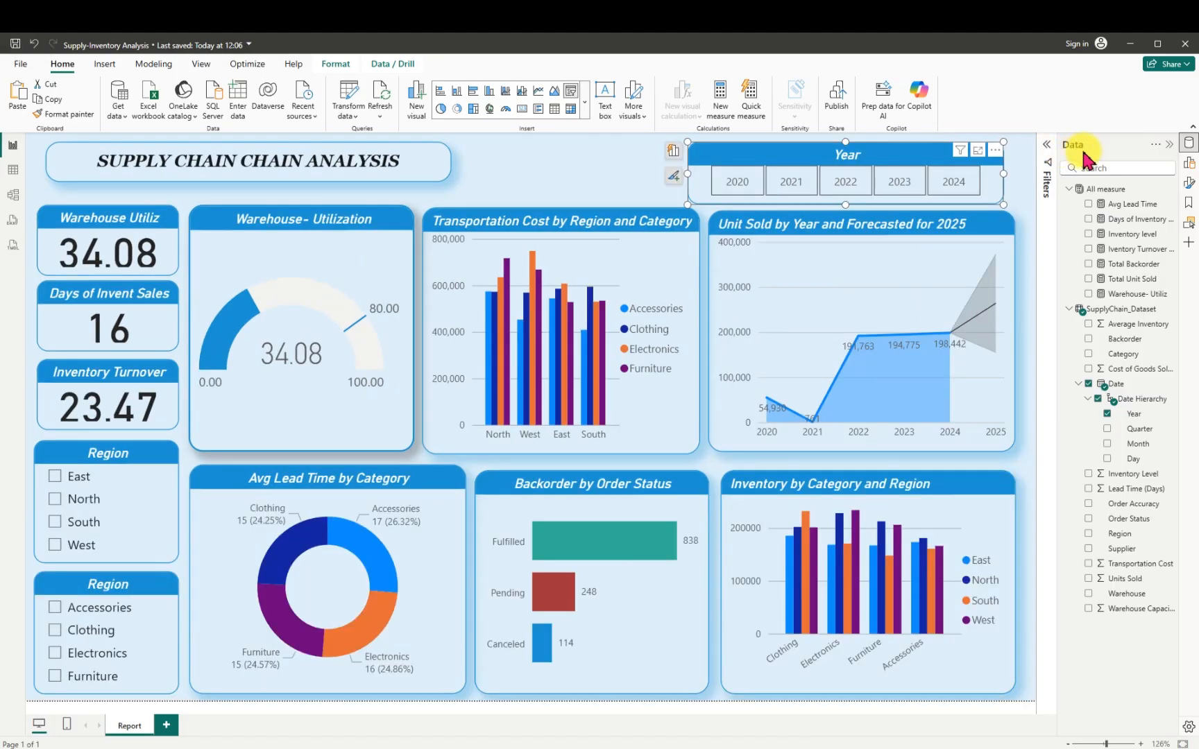
{"action": "left_click", "coordinate": [1169, 144]}
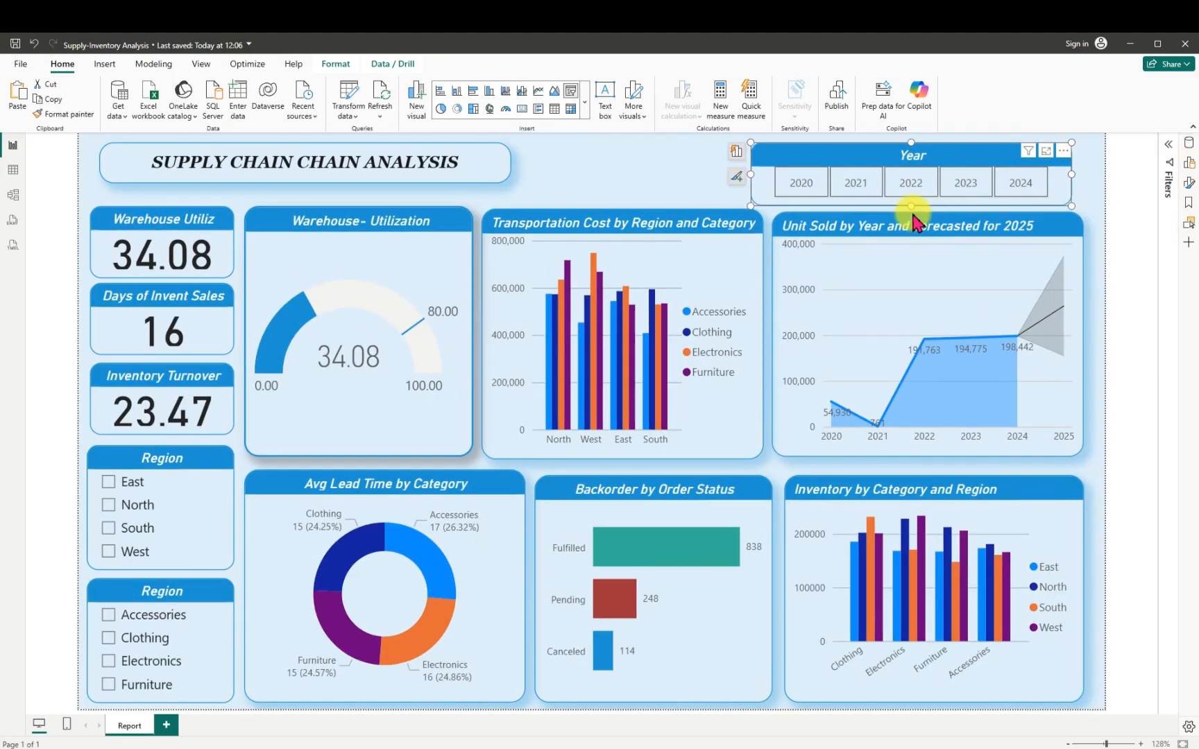
Reduce the year slicer's height and extend the Unit Sold chart down to the lower edge of the Transportation Cost chart.
{"action": "left_click_drag", "start_coordinate": [911, 206], "coordinate": [916, 194]}
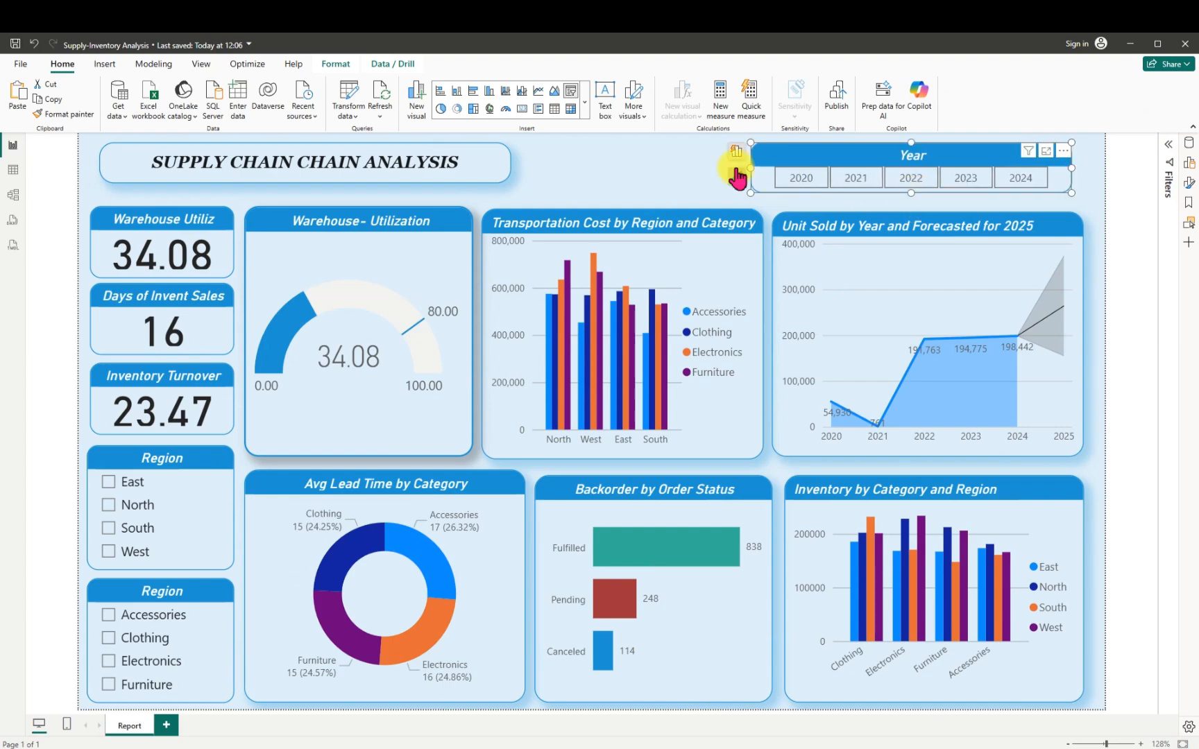
{"action": "left_click", "coordinate": [686, 165]}
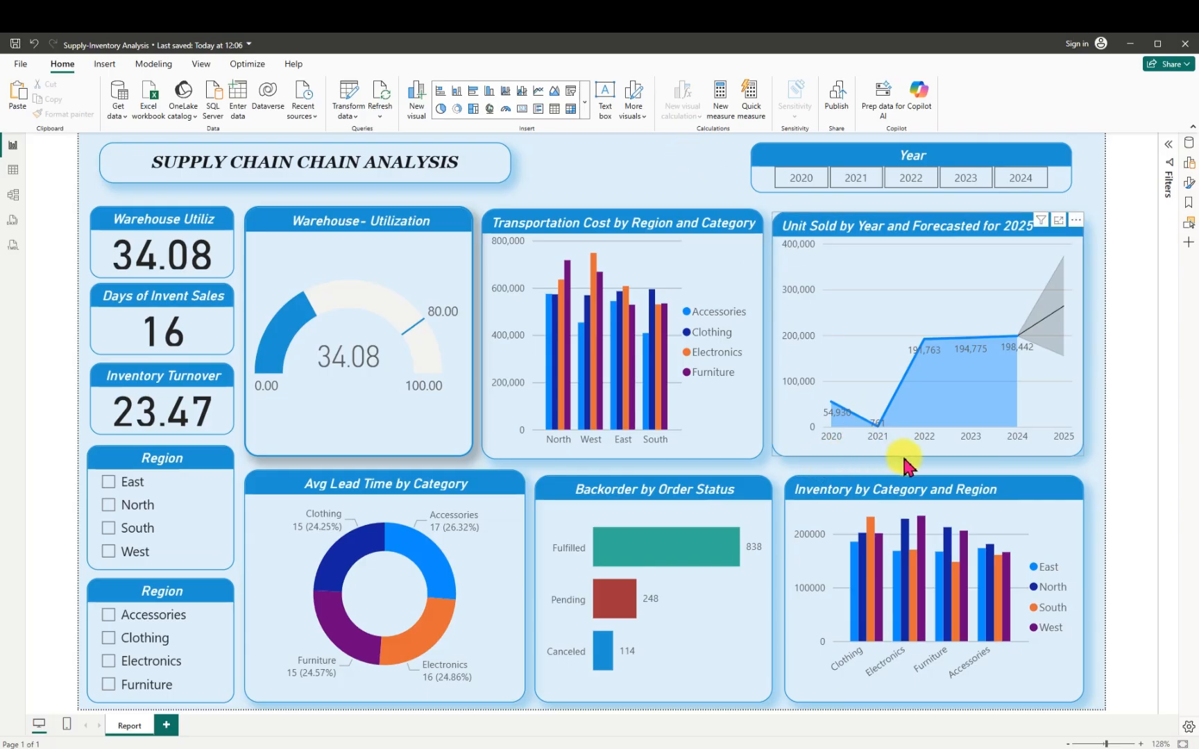
{"action": "left_click_drag", "start_coordinate": [923, 458], "coordinate": [930, 461]}
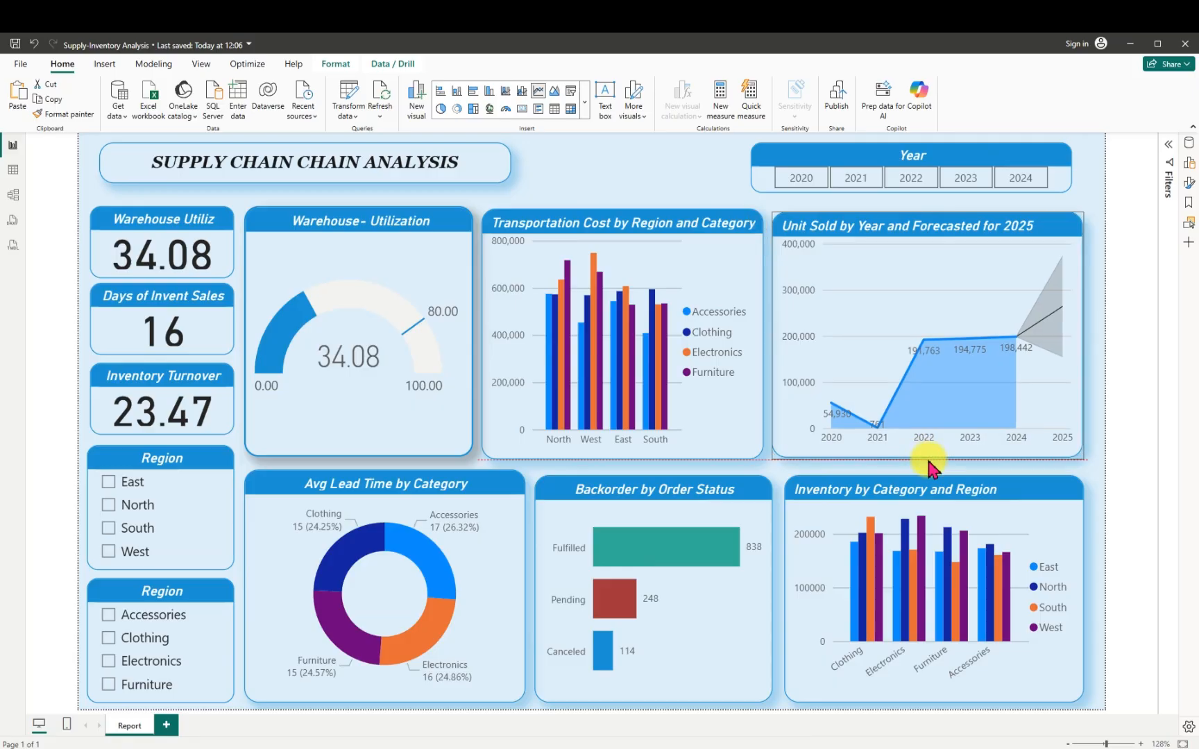
{"action": "left_click_drag", "start_coordinate": [928, 461], "coordinate": [925, 458]}
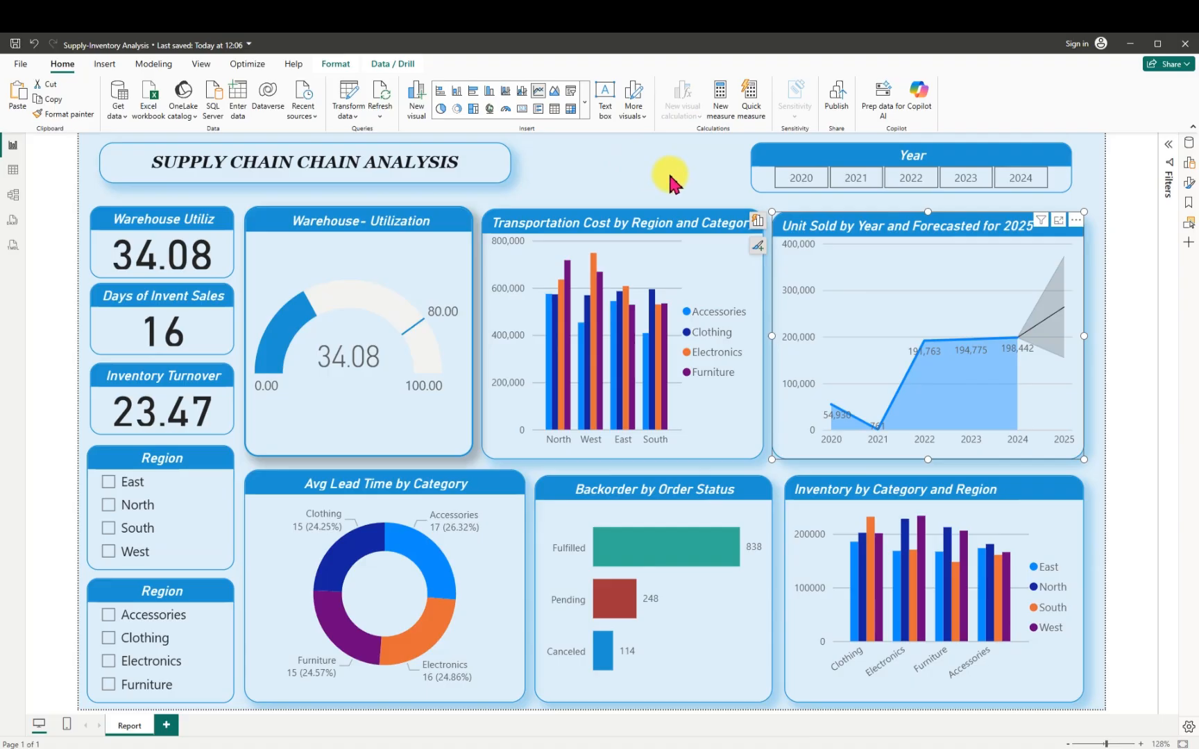
Filter the dashboard by each year from 2020 to 2024 in turn to check how the visuals respond.
{"action": "left_click", "coordinate": [803, 182]}
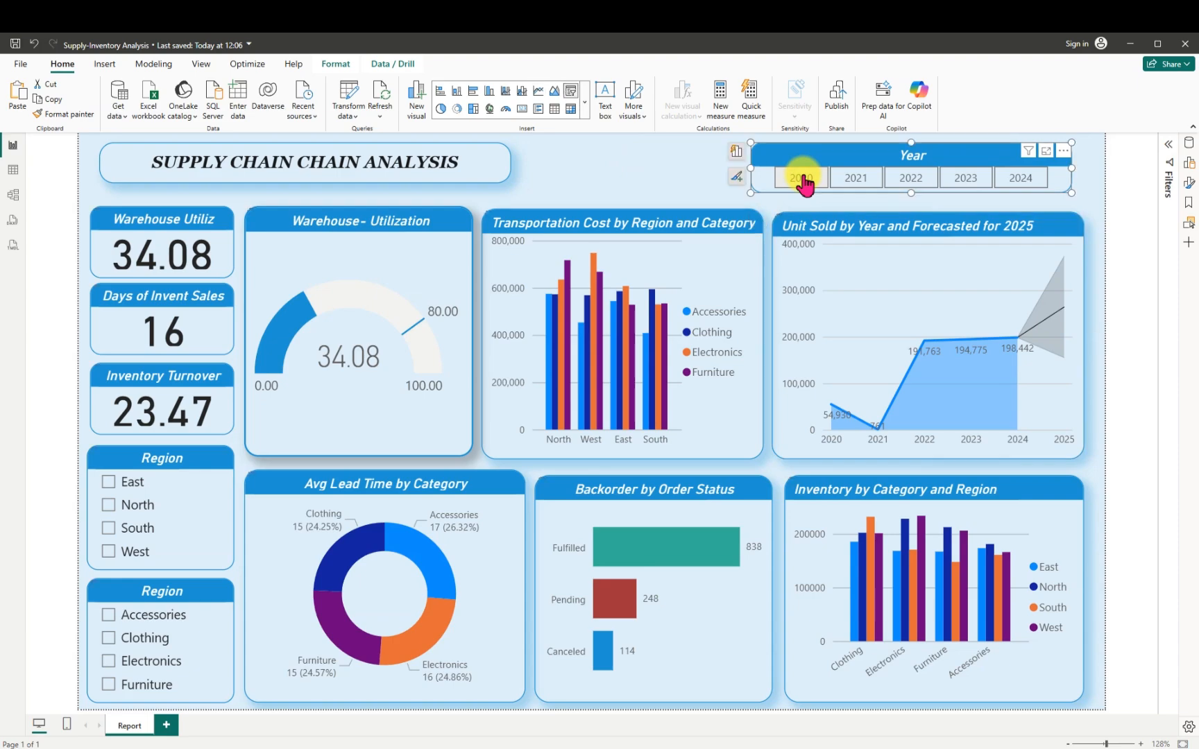
{"action": "left_click", "coordinate": [803, 182]}
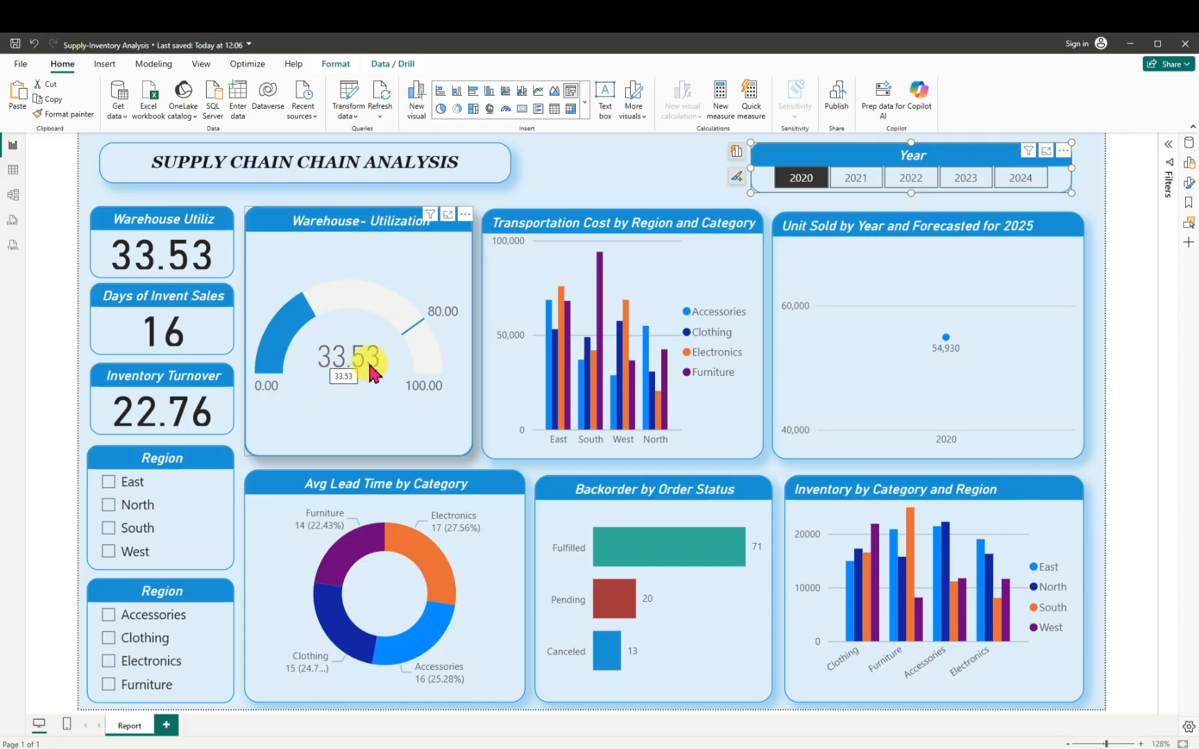
{"action": "left_click", "coordinate": [860, 178]}
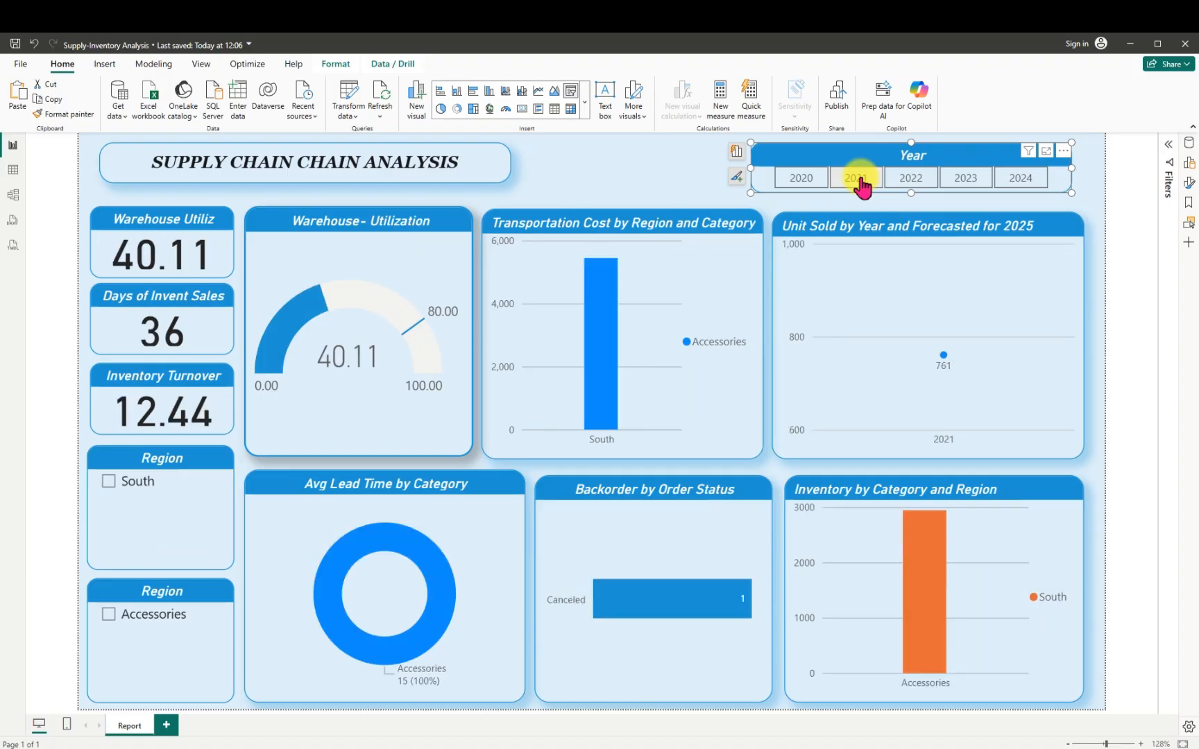
{"action": "left_click", "coordinate": [911, 180]}
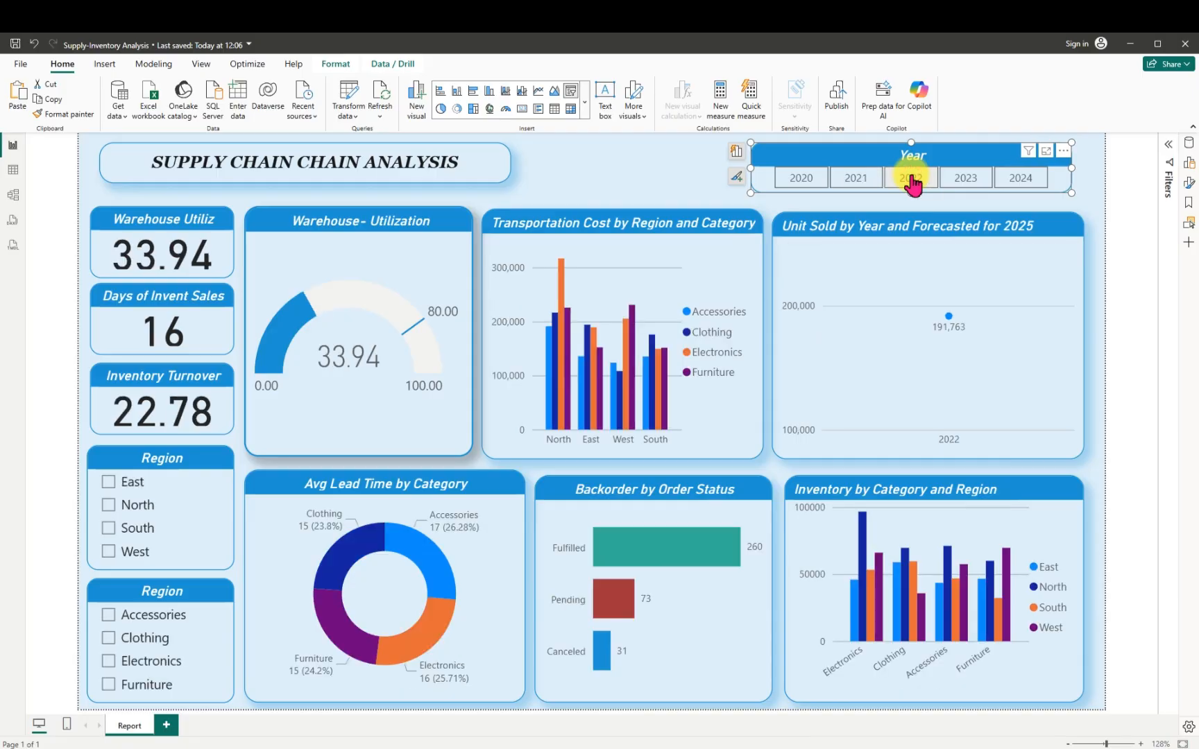
{"action": "left_click", "coordinate": [964, 182]}
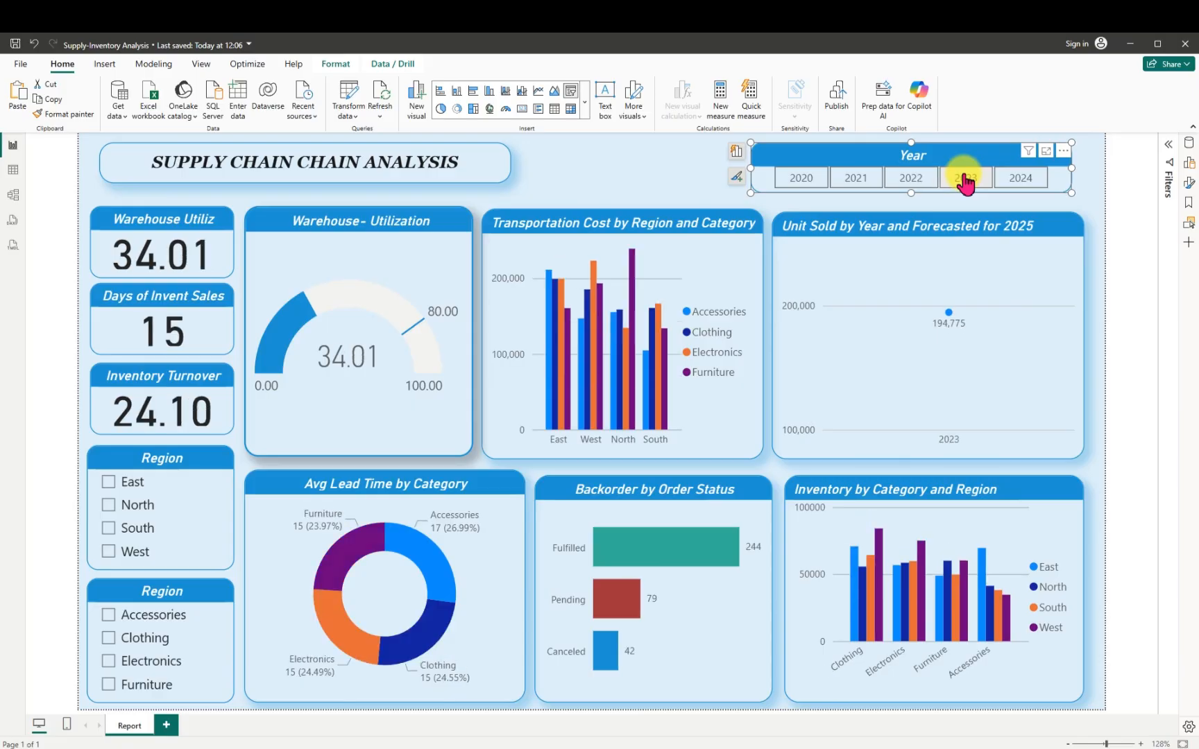
{"action": "left_click", "coordinate": [1021, 182]}
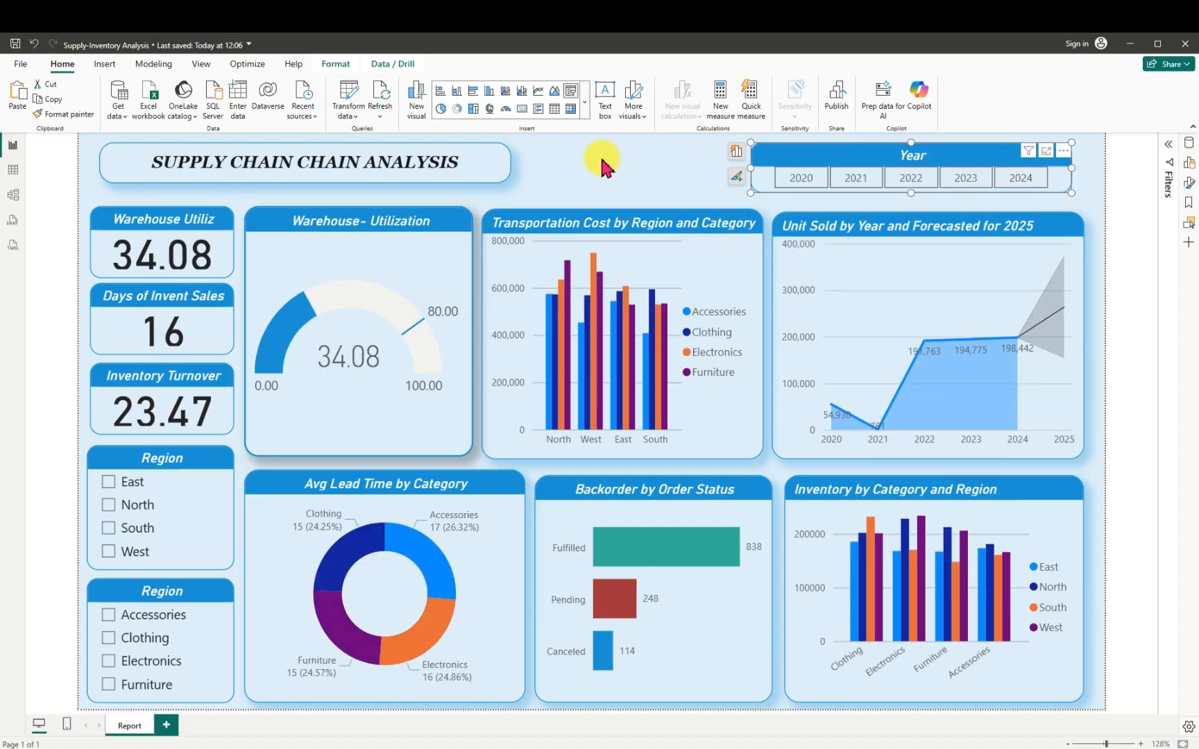
Check the dashboard for 2020 with the East, North and Accessories filters, and clear the selections.
{"action": "left_click", "coordinate": [764, 182]}
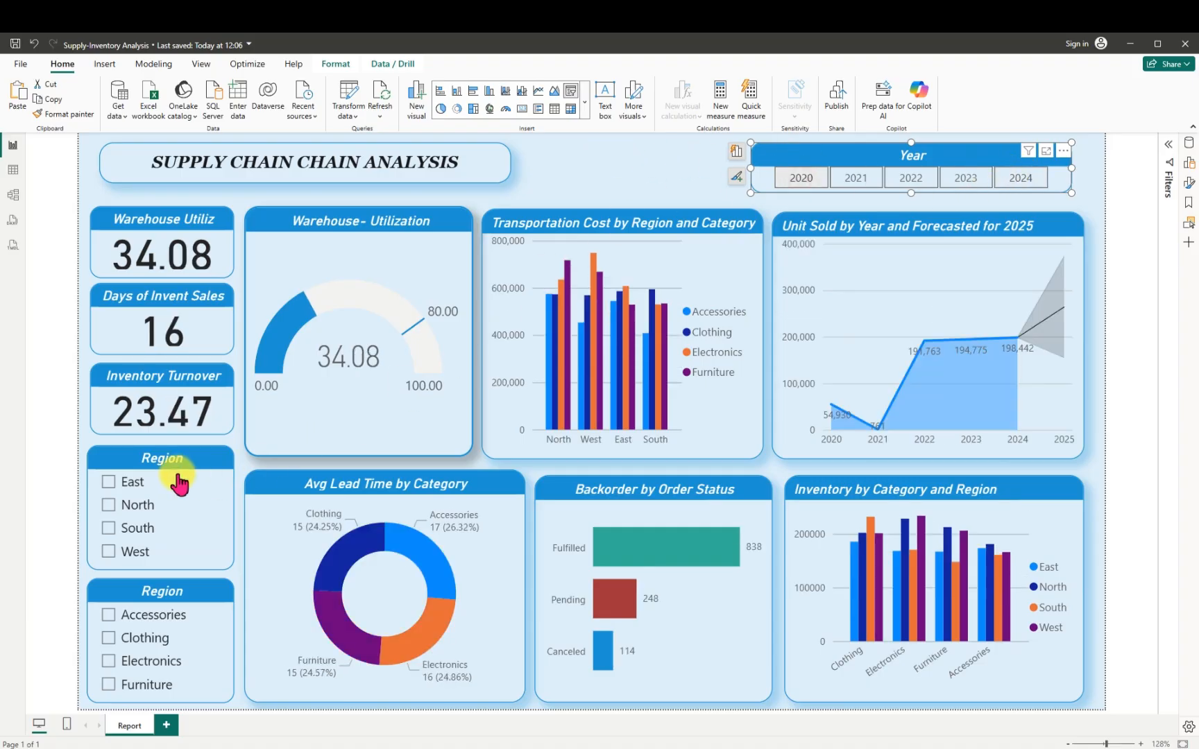
{"action": "left_click", "coordinate": [109, 482]}
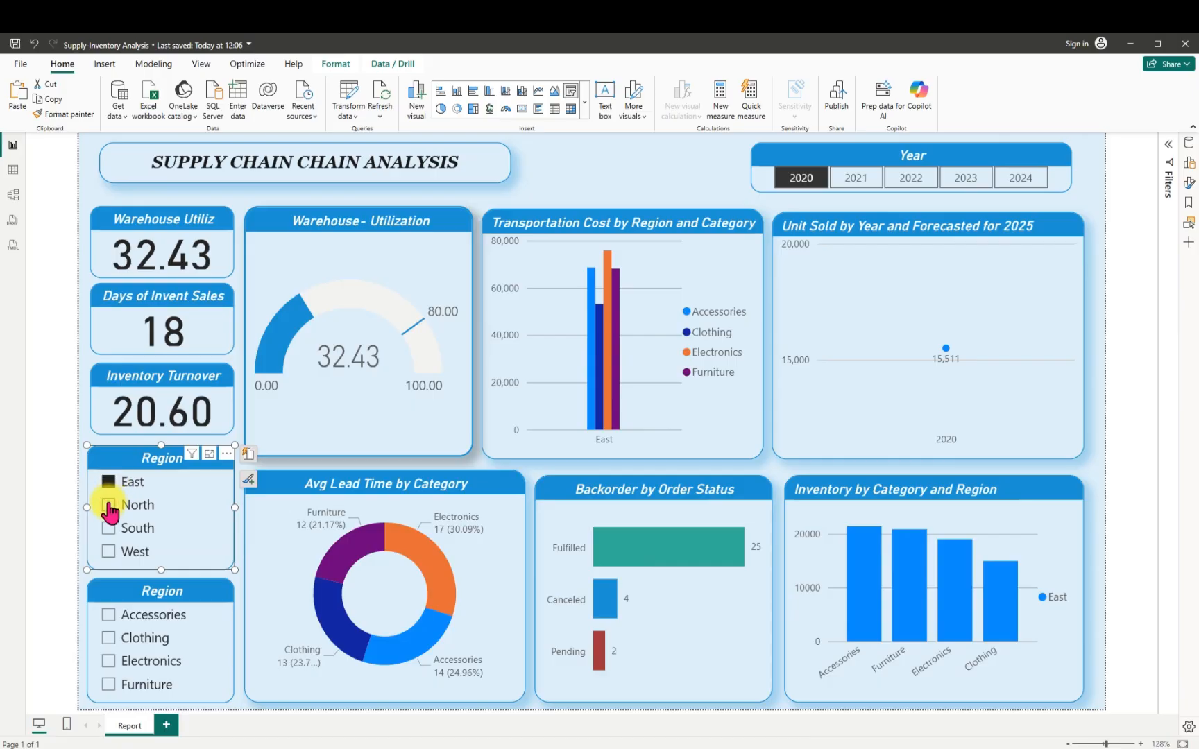
{"action": "left_click", "coordinate": [109, 506]}
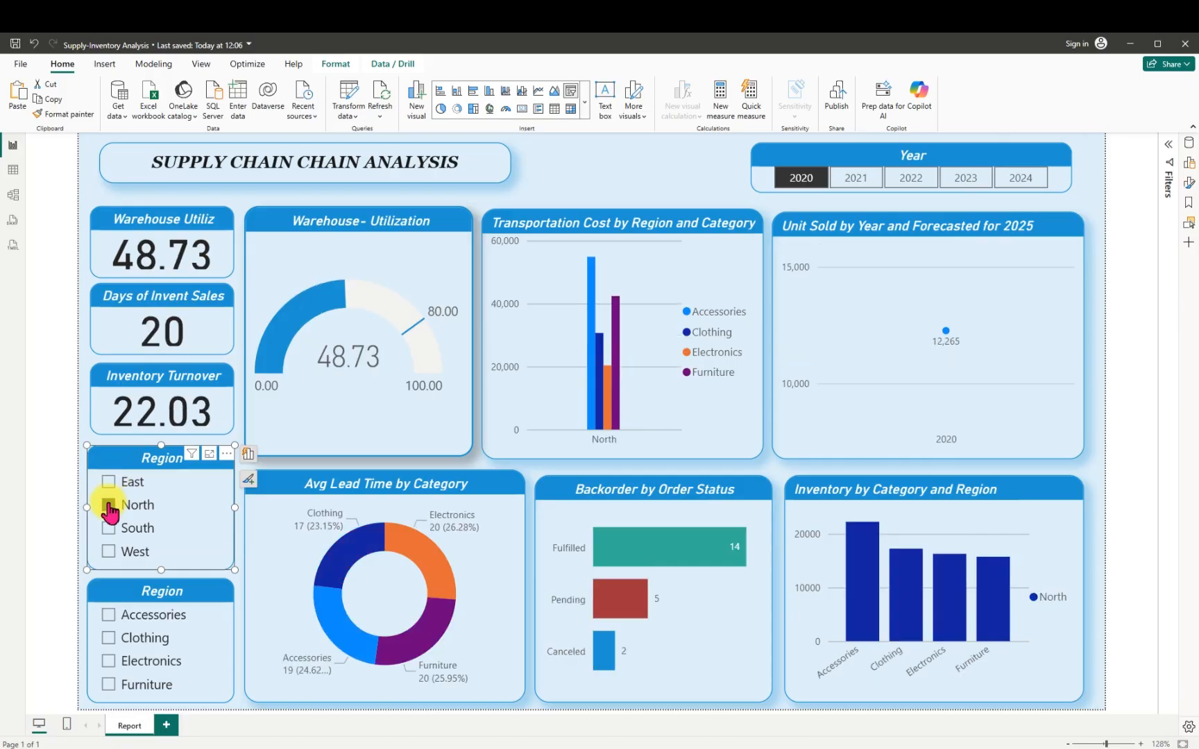
{"action": "left_click", "coordinate": [108, 615]}
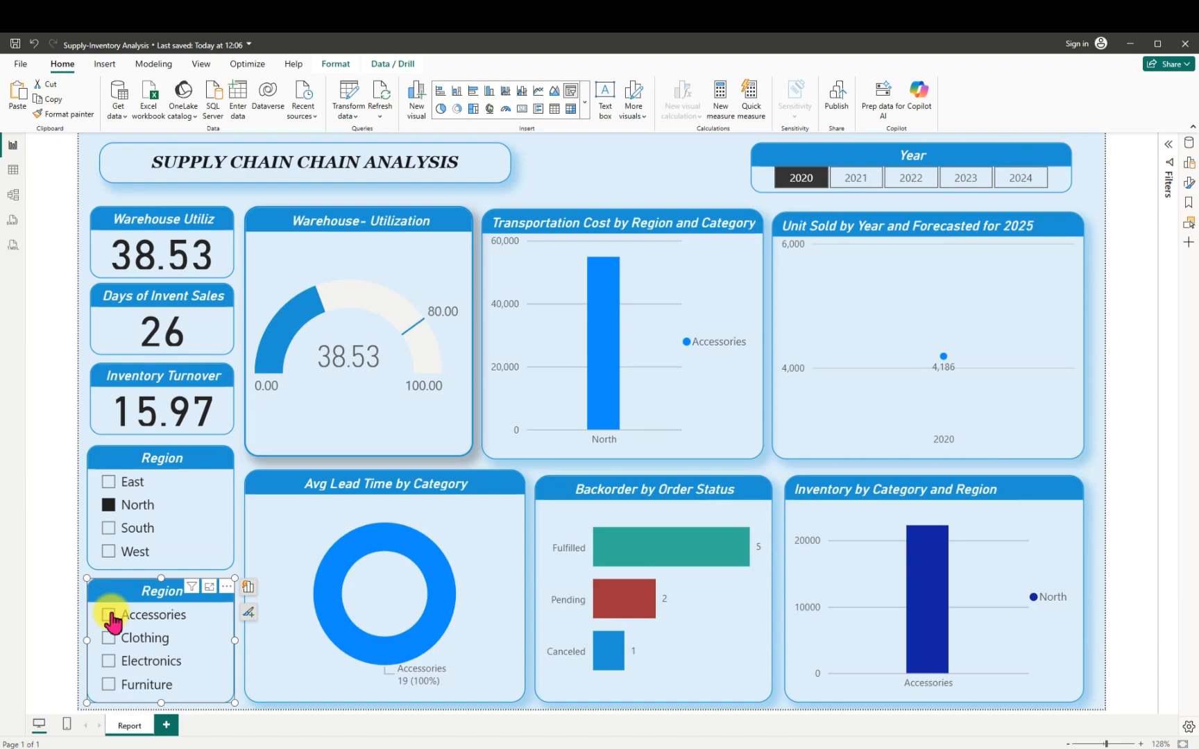
{"action": "left_click", "coordinate": [109, 614]}
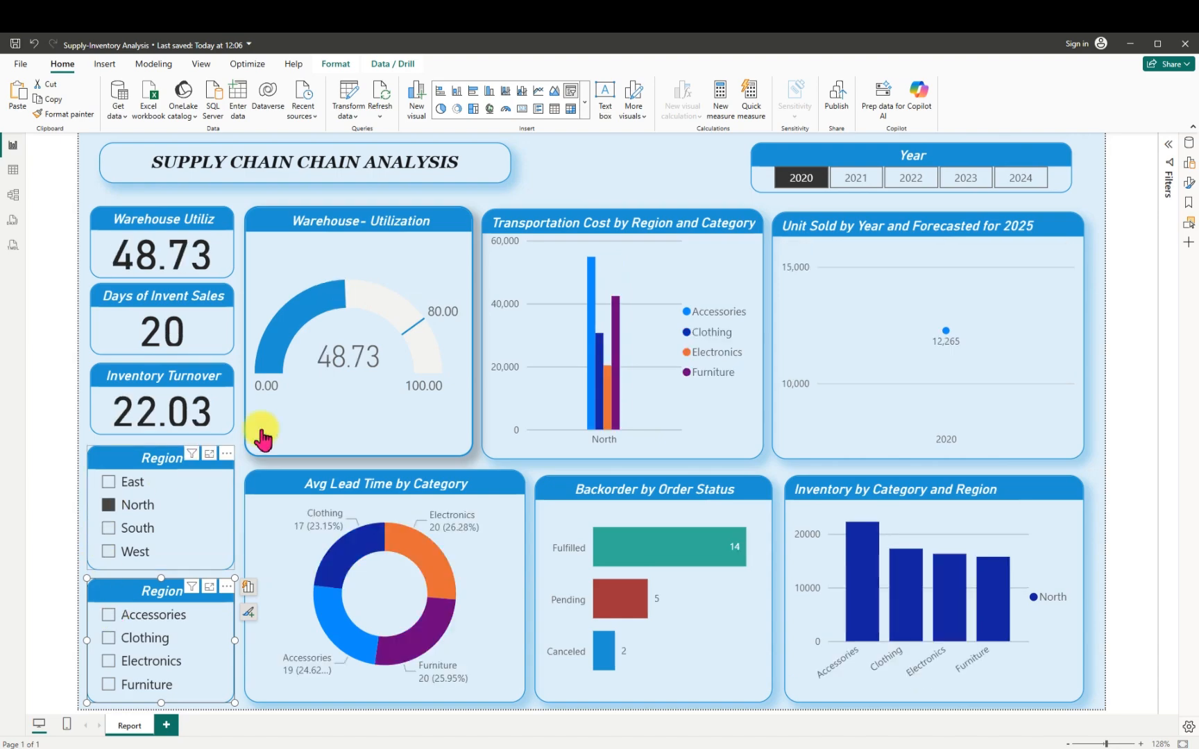
{"action": "left_click", "coordinate": [806, 180]}
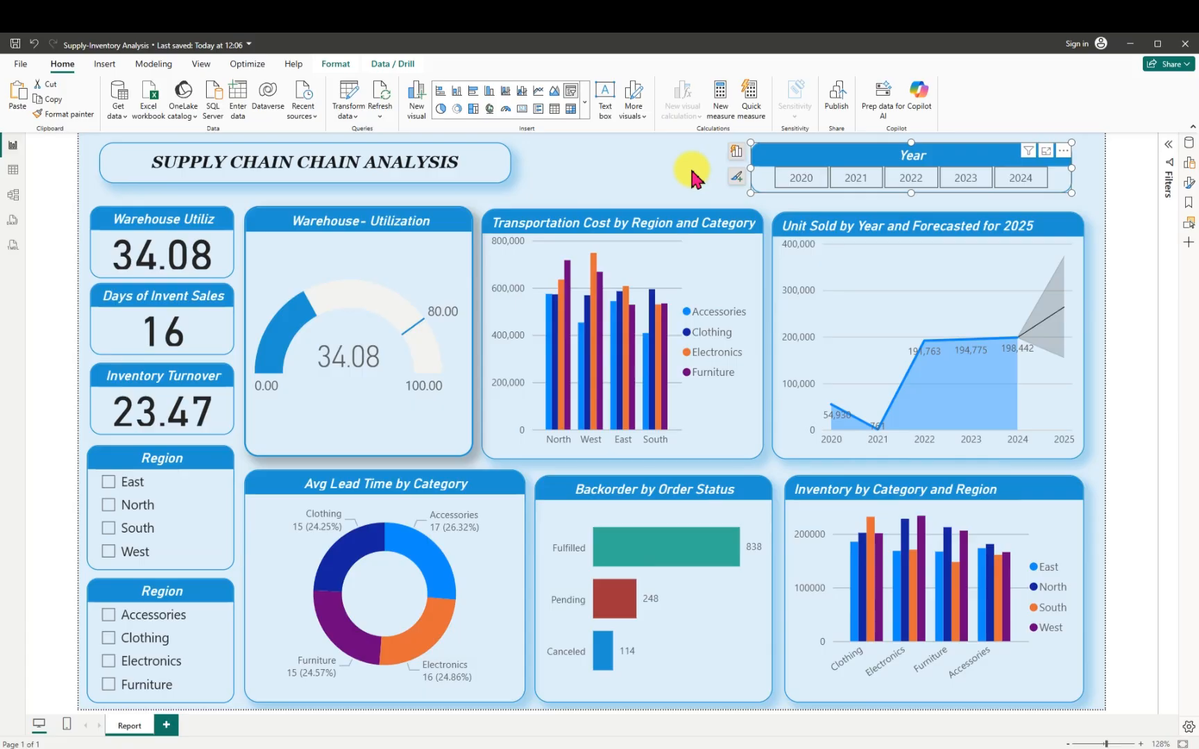
Move the year slicer until its right edge lines up with the Unit Sold chart, and save the report.
{"action": "left_click", "coordinate": [644, 165]}
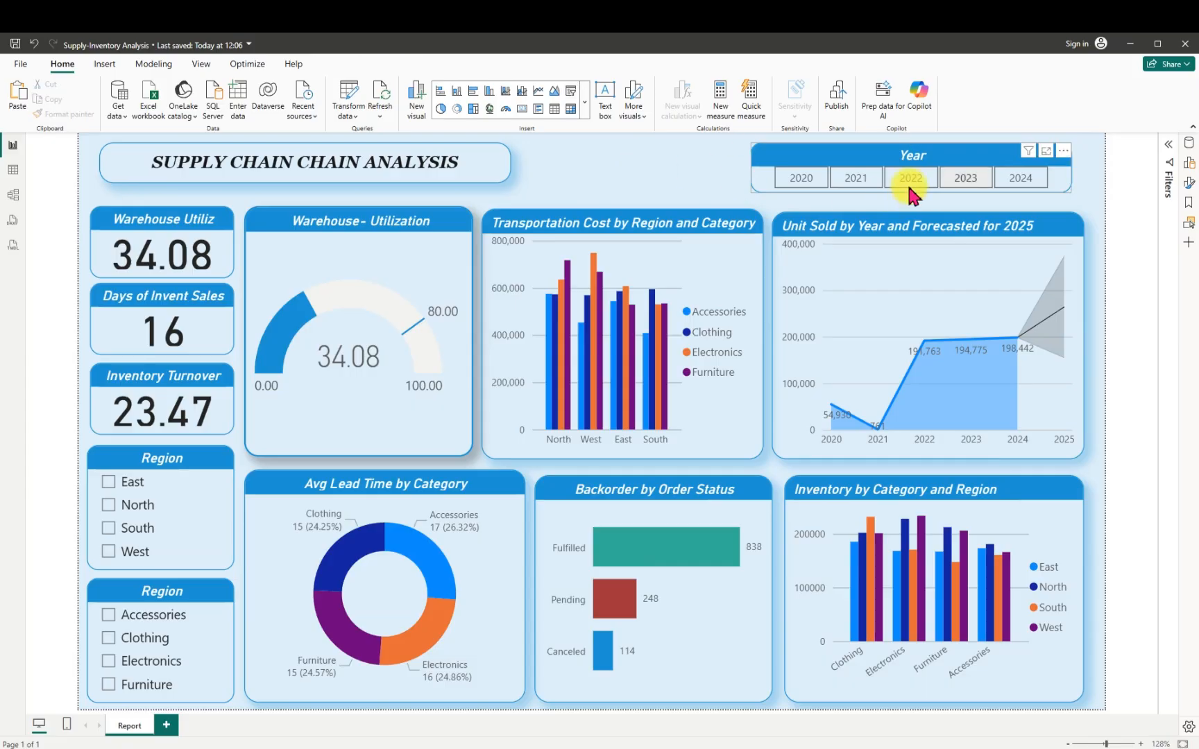
{"action": "left_click_drag", "start_coordinate": [1029, 158], "coordinate": [996, 168]}
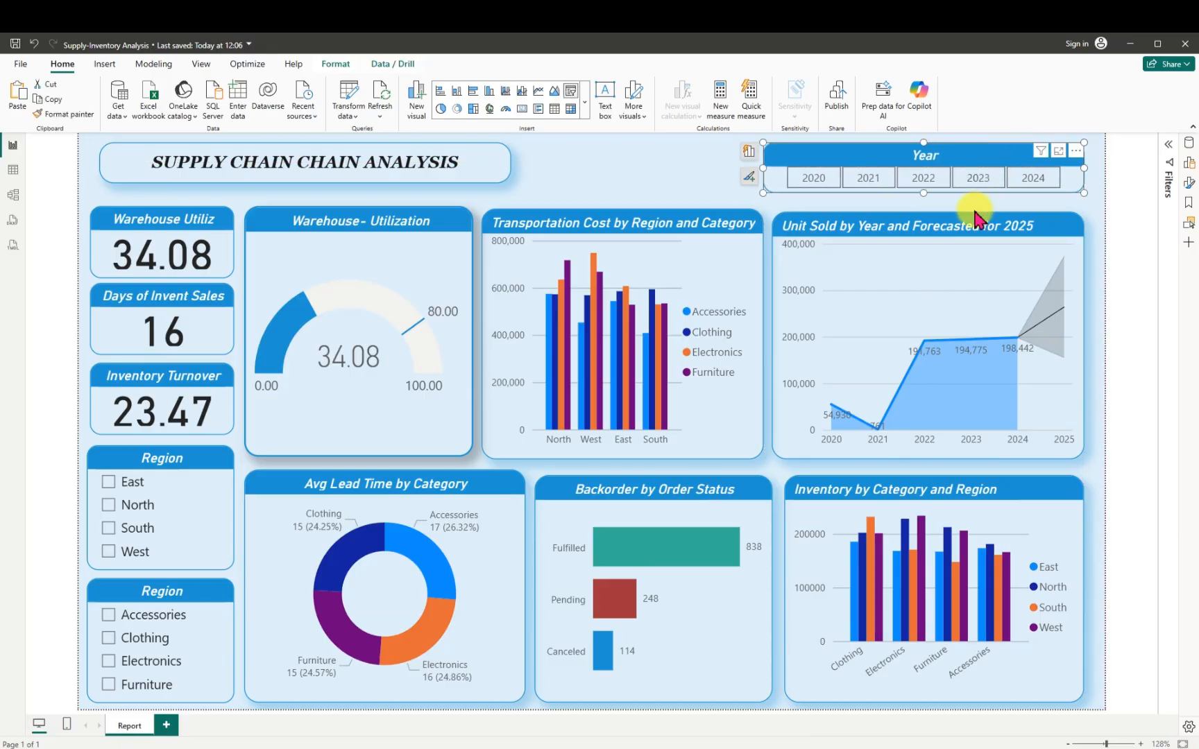
{"action": "left_click", "coordinate": [36, 43]}
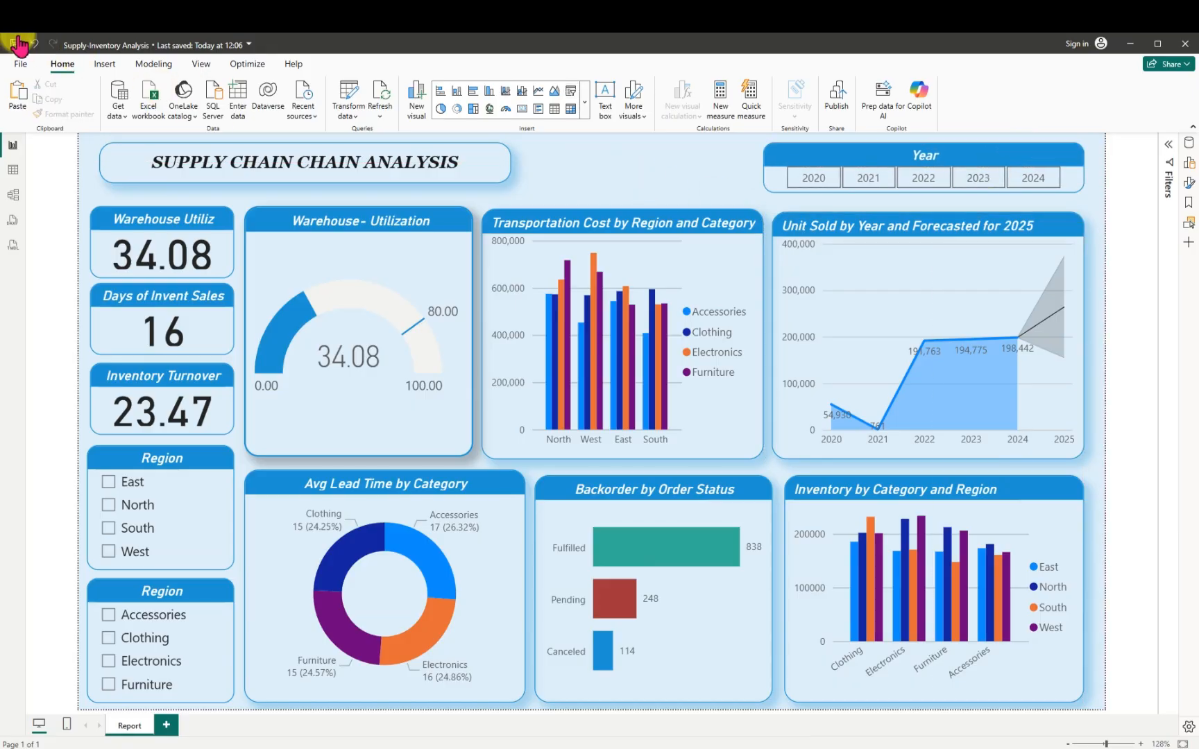